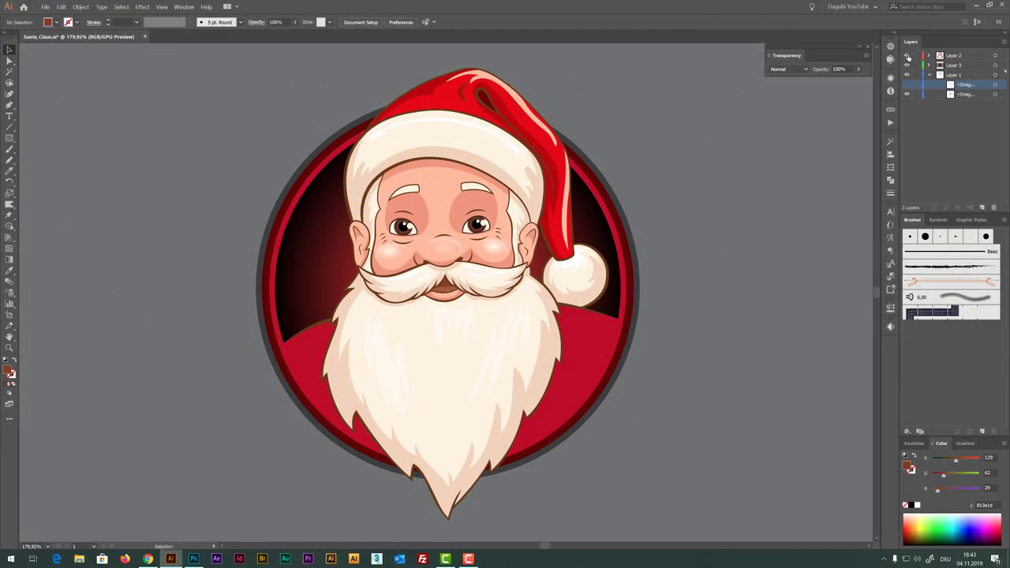
# Hide and reshow the coloured Santa layer to compare it with the sketch and line art
pyautogui.click(907, 56)
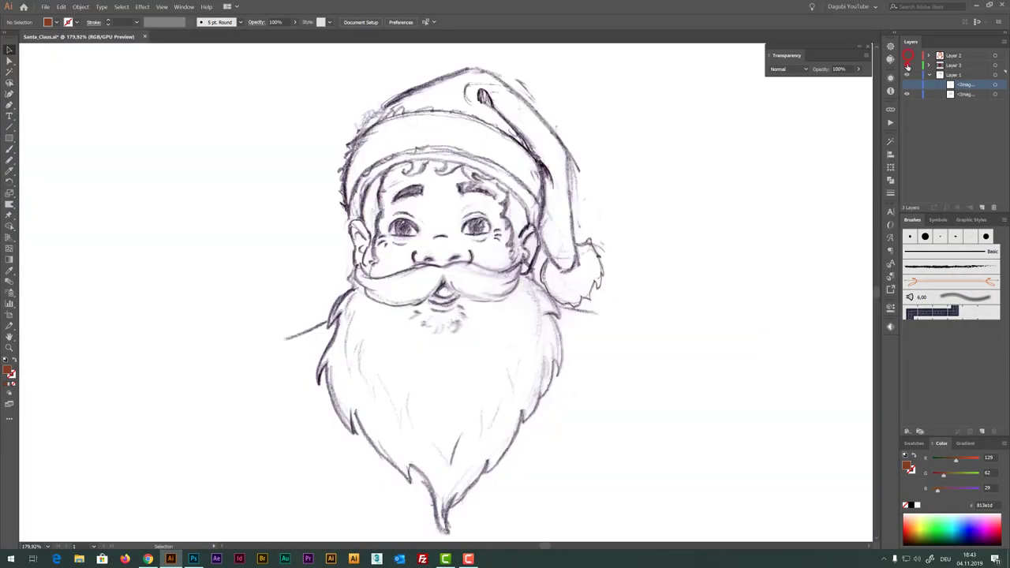
pyautogui.click(906, 87)
pyautogui.click(907, 56)
pyautogui.click(928, 56)
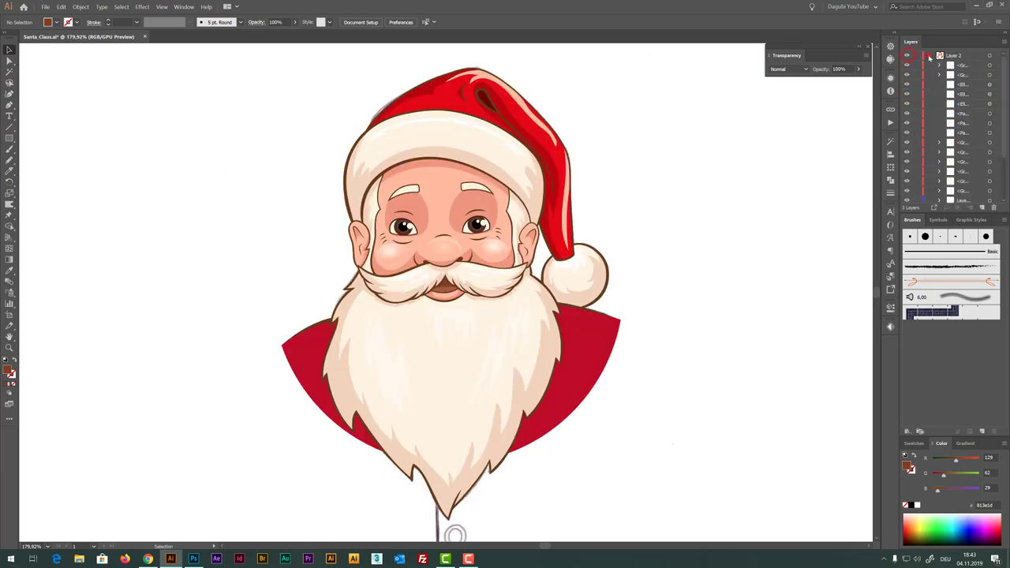
pyautogui.click(1002, 68)
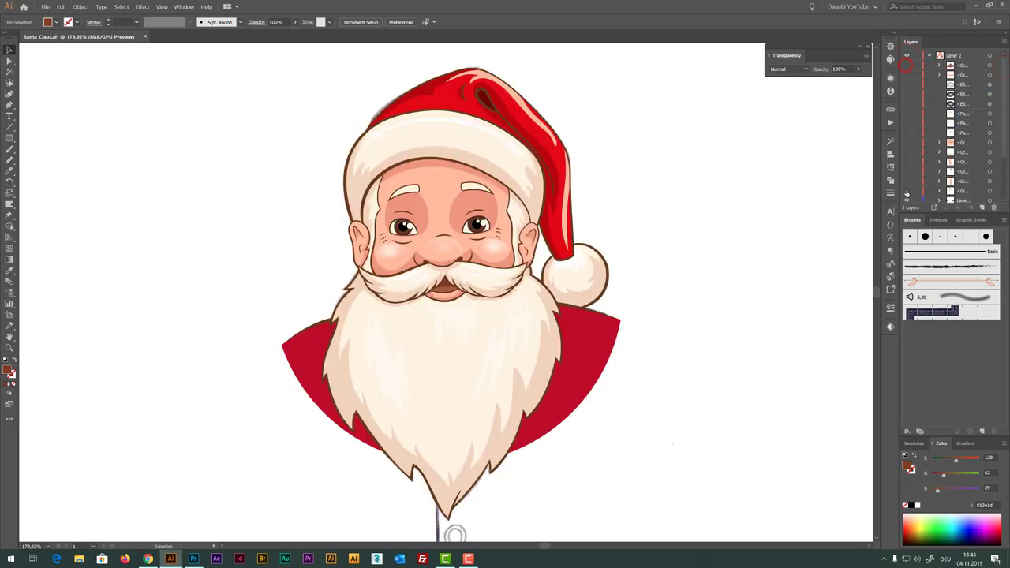
pyautogui.scroll(-3, 907, 193)
# Toggle the face skin shading, sketch, iris, ear shading and nose details, then restore them
pyautogui.click(905, 157)
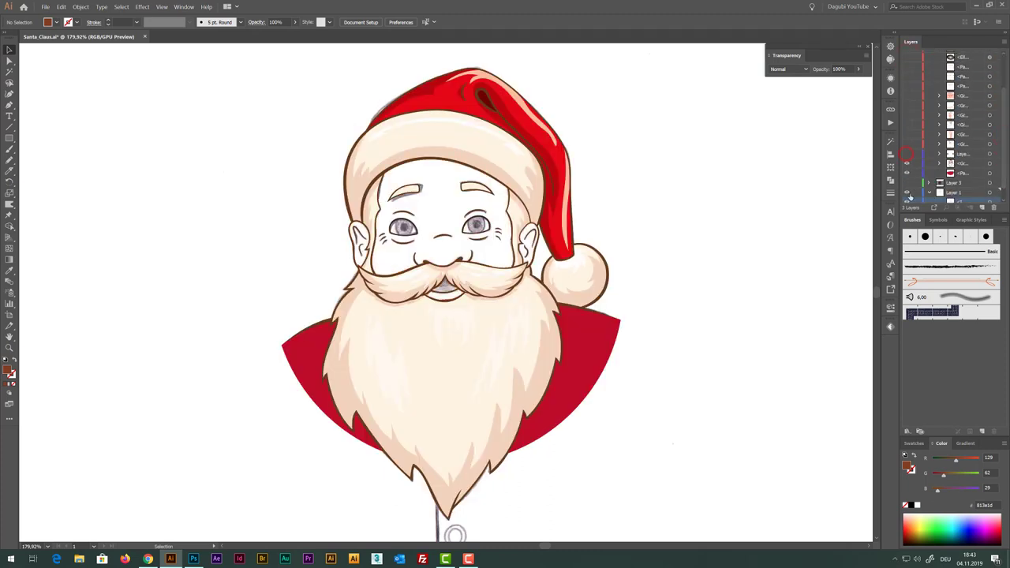
pyautogui.click(907, 193)
pyautogui.click(907, 154)
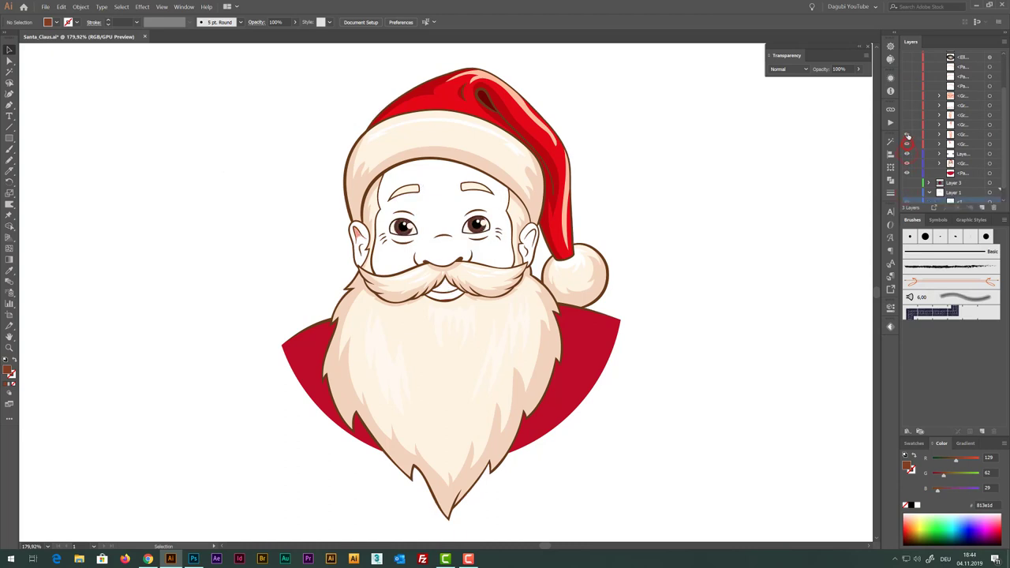
pyautogui.click(907, 134)
pyautogui.click(908, 97)
pyautogui.click(907, 71)
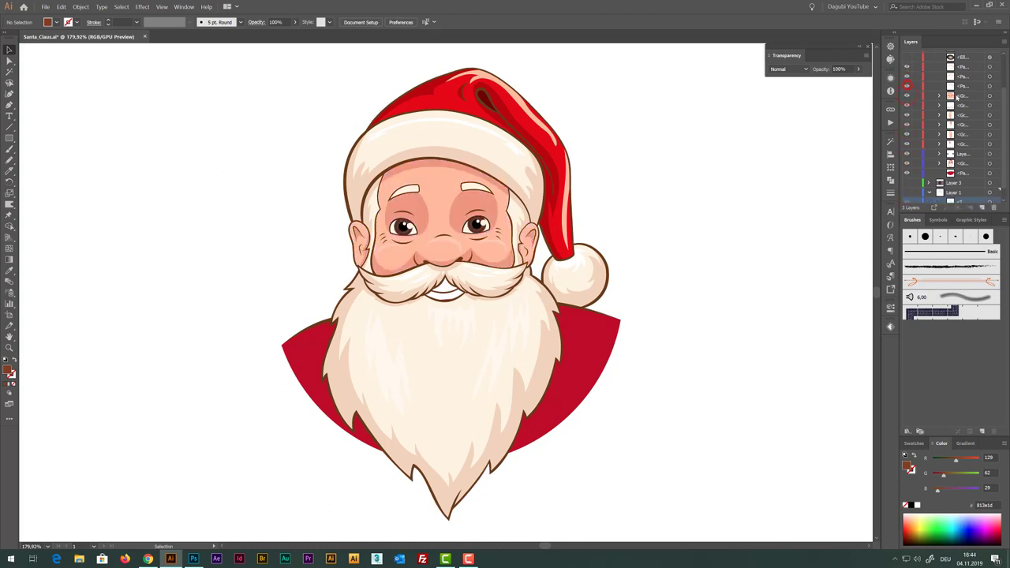
pyautogui.scroll(3, 907, 103)
pyautogui.click(908, 102)
pyautogui.moveTo(1007, 89); pyautogui.dragTo(1006, 119)
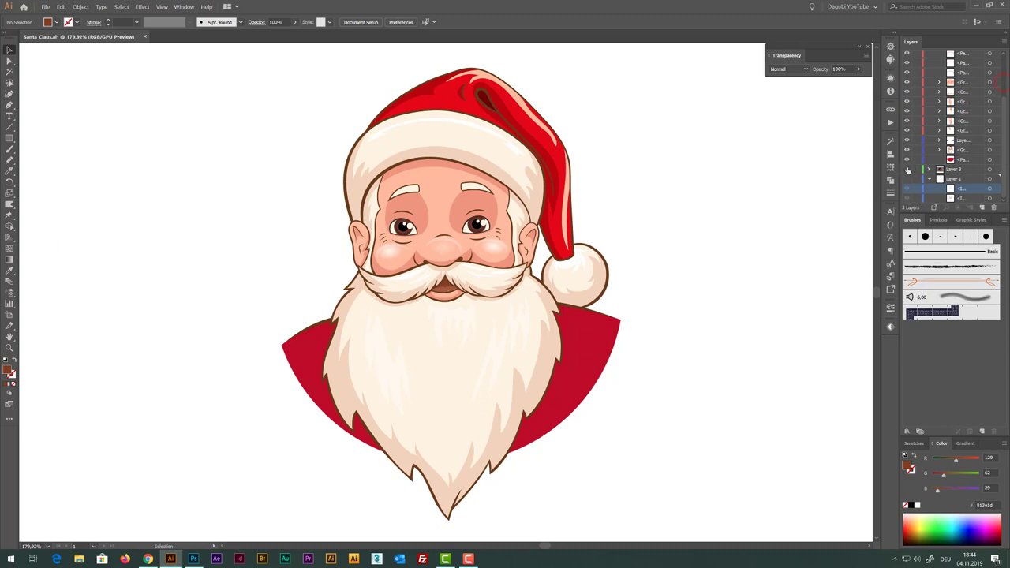
# Show the red badge background and the hat and beard parts, then collapse both layers
pyautogui.click(907, 169)
pyautogui.click(908, 150)
pyautogui.click(907, 150)
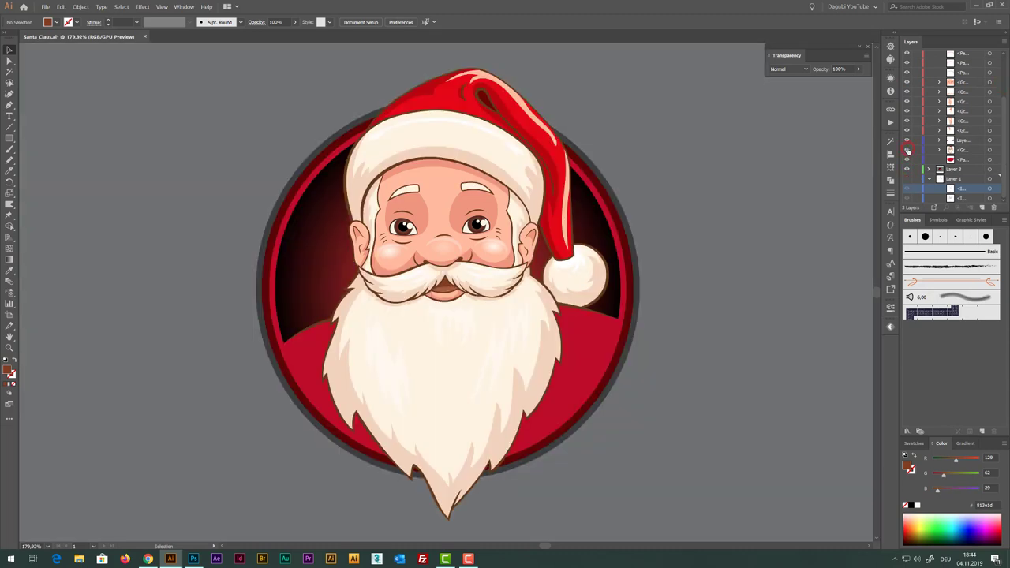
pyautogui.click(931, 180)
pyautogui.moveTo(1007, 115); pyautogui.dragTo(1007, 79)
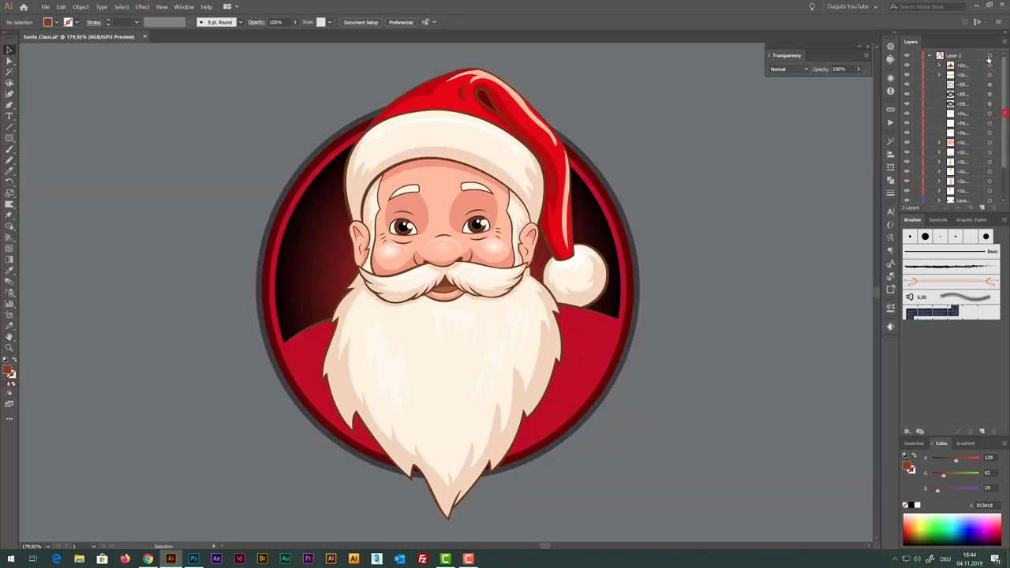
pyautogui.click(929, 56)
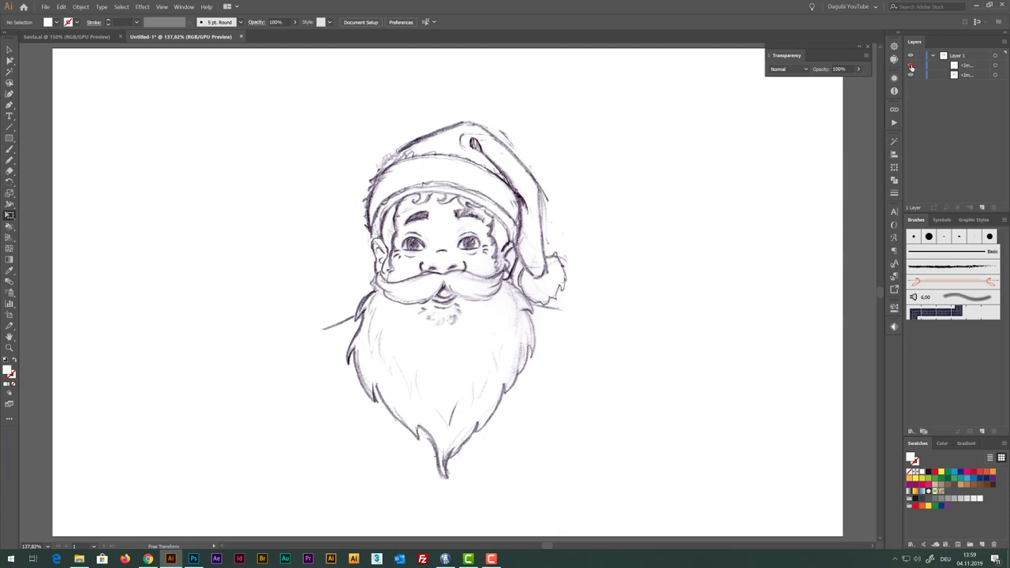
# Hide the rough sketch and select the clean line sketch image
pyautogui.click(912, 67)
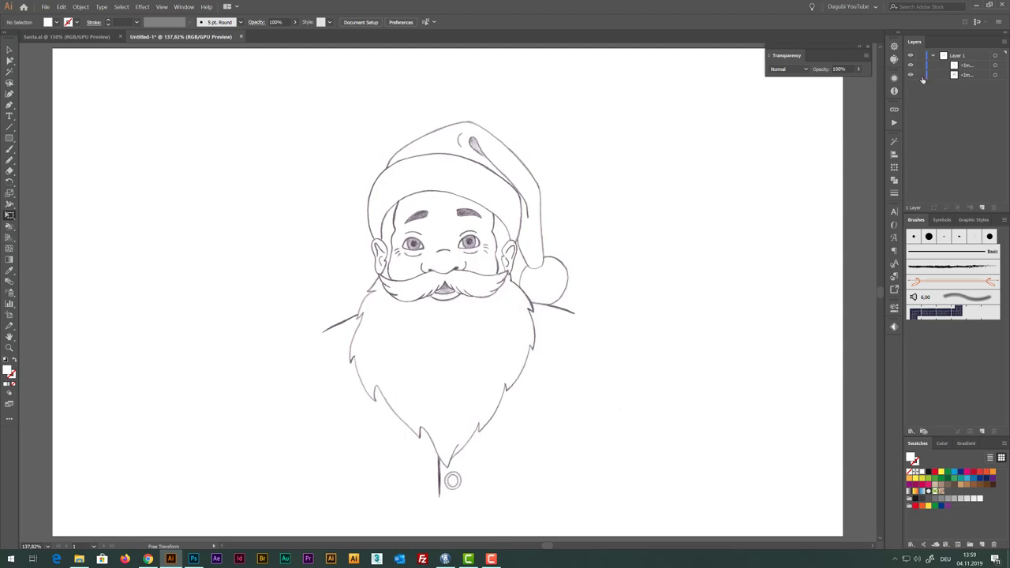
pyautogui.click(972, 65)
pyautogui.click(996, 66)
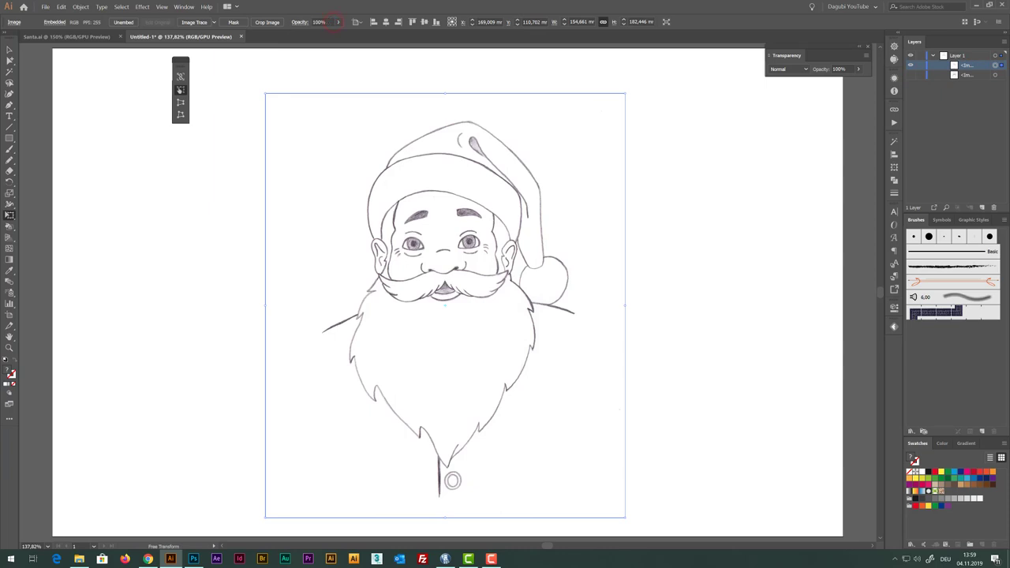
# Fade the line sketch to 30% opacity and lock Layer 1
pyautogui.click(325, 21)
pyautogui.write('50')
pyautogui.press('Return')
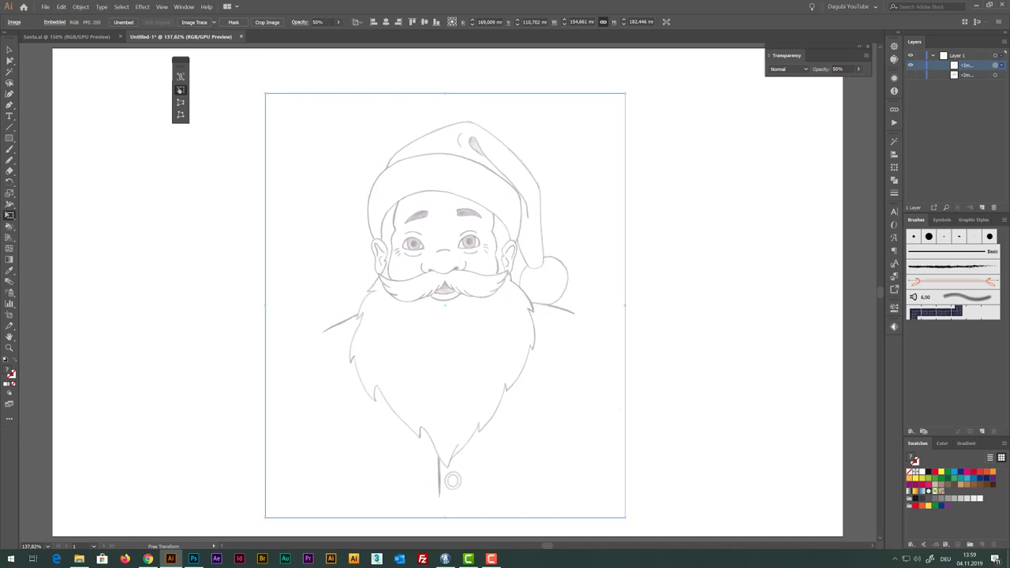
pyautogui.click(328, 22)
pyautogui.write('30')
pyautogui.press('Return')
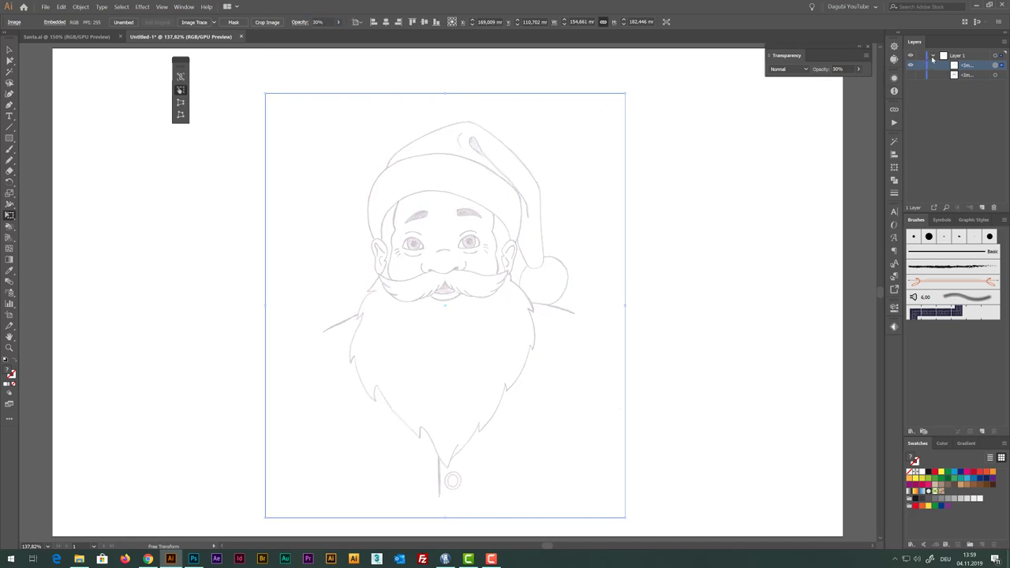
pyautogui.click(932, 57)
pyautogui.click(920, 56)
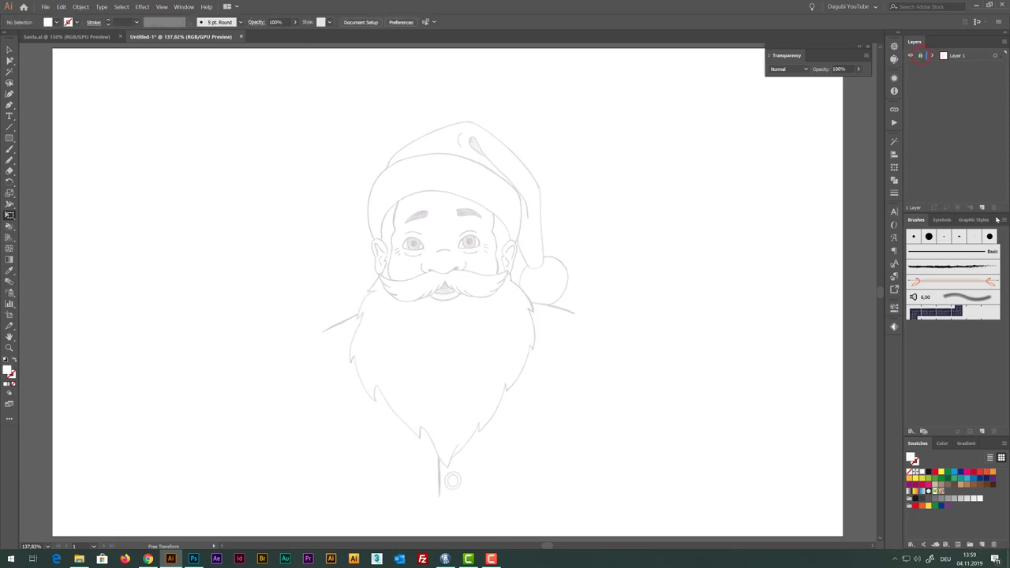
# Add Layer 2 above the sketch and zoom in on Santa's face with the Pencil tool
pyautogui.click(983, 208)
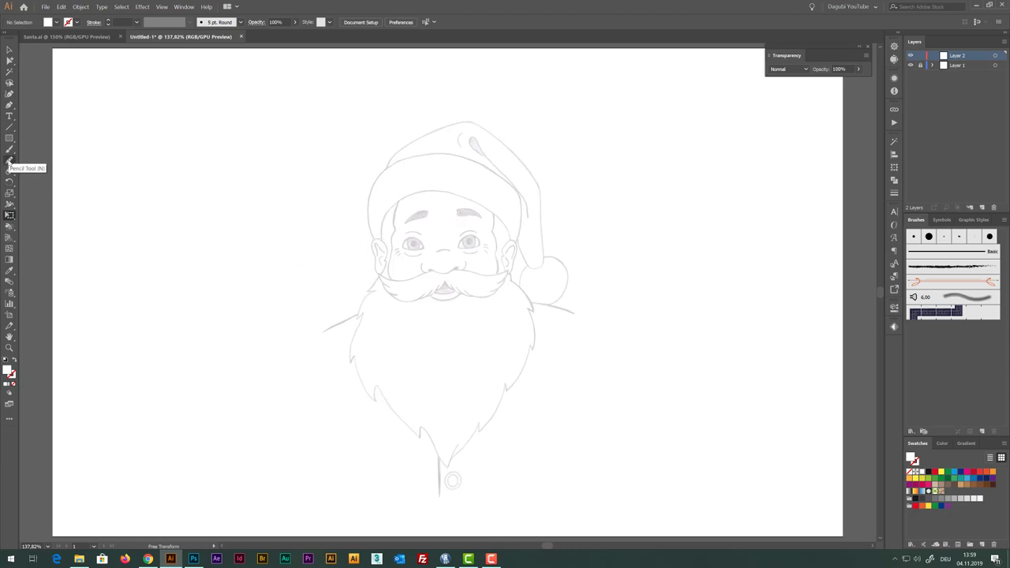
pyautogui.click(9, 162)
pyautogui.keyDown('ctrl'); pyautogui.click(412, 195); pyautogui.keyUp('ctrl')
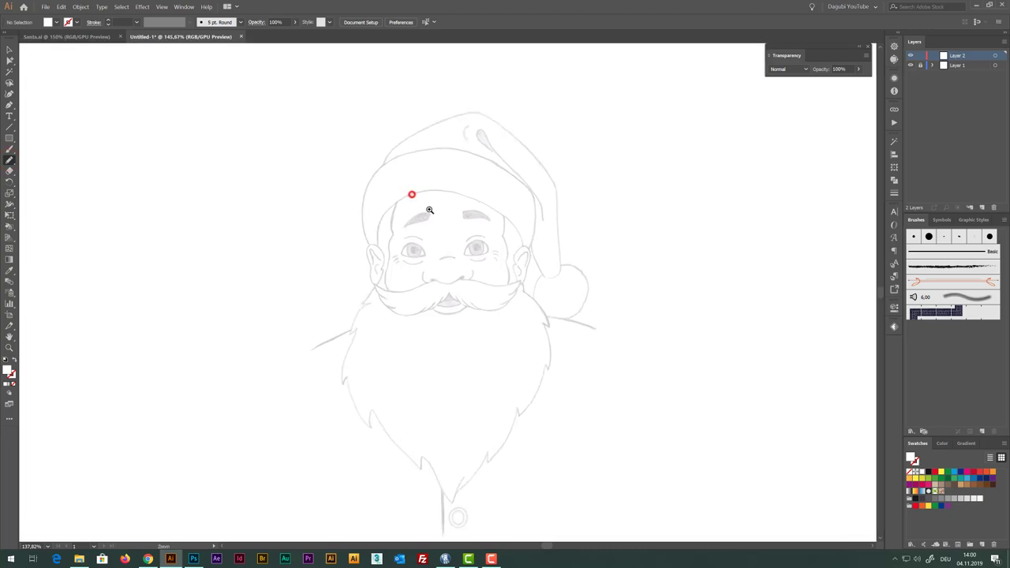
pyautogui.keyDown('ctrl'); pyautogui.click(483, 209); pyautogui.keyUp('ctrl')
pyautogui.moveTo(450, 232); pyautogui.dragTo(413, 254)
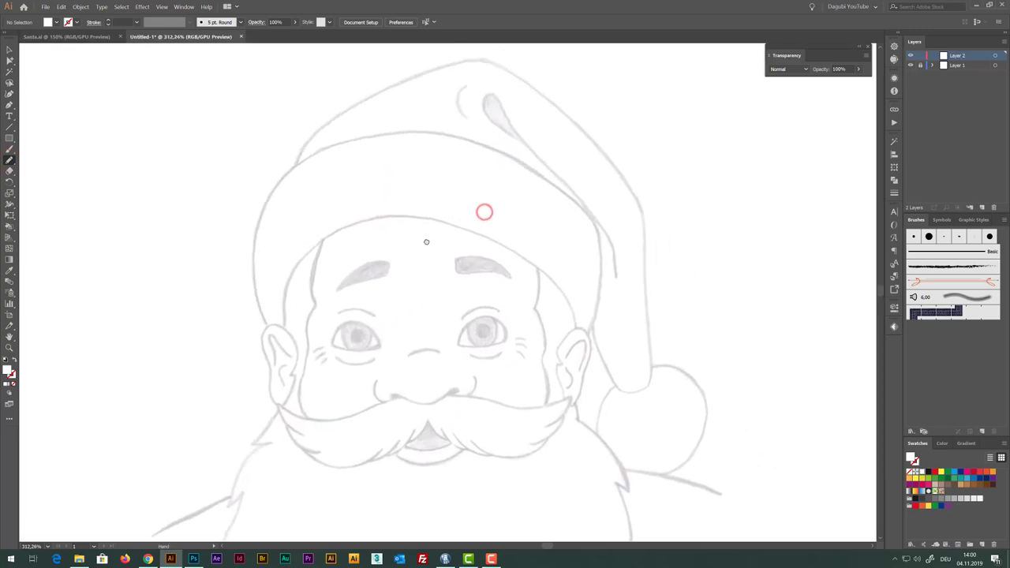
# Set the Pencil to smooth fidelity with 15-pixel path closing
pyautogui.doubleClick(10, 160)
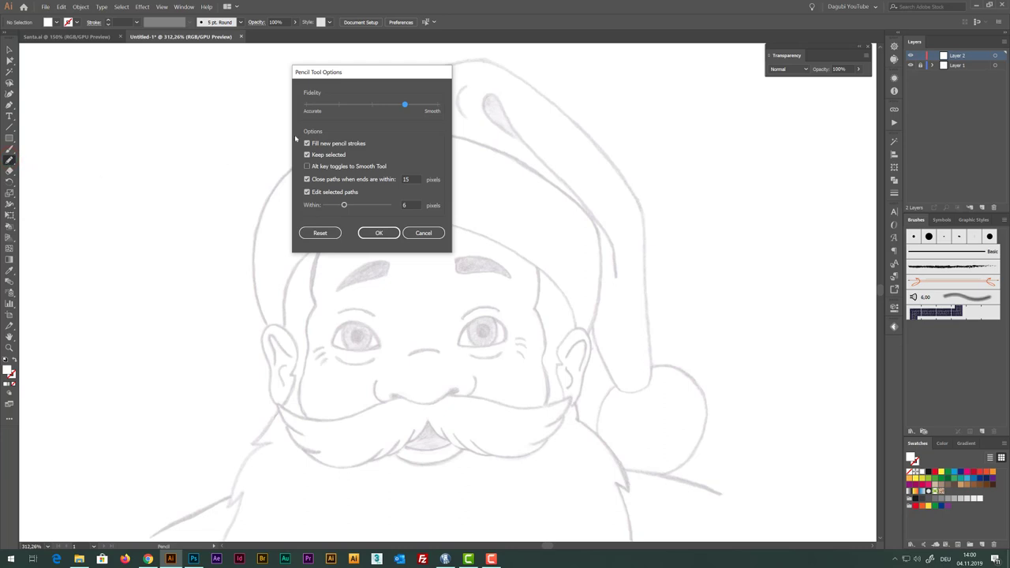
pyautogui.moveTo(400, 79); pyautogui.dragTo(403, 75)
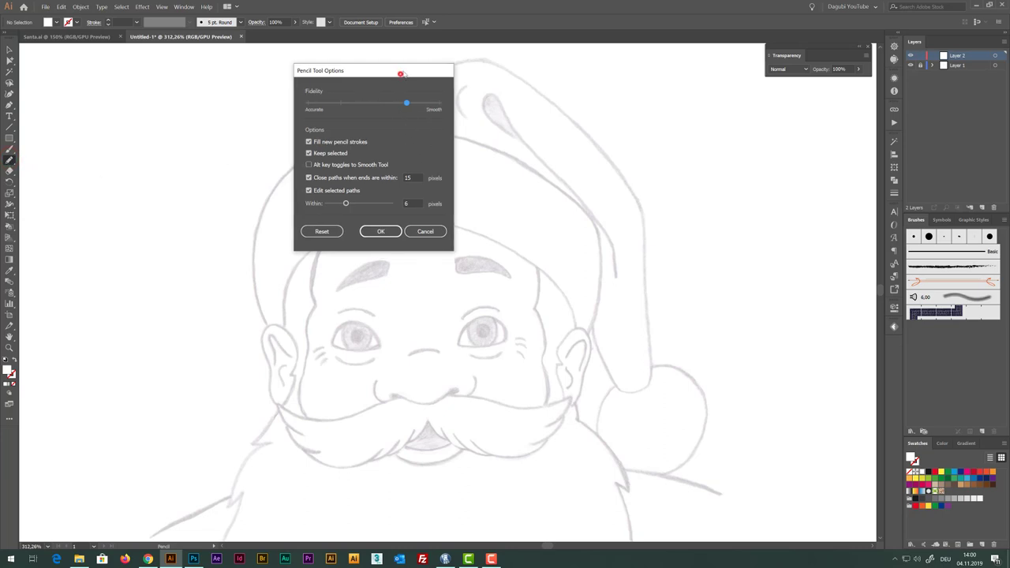
pyautogui.click(384, 230)
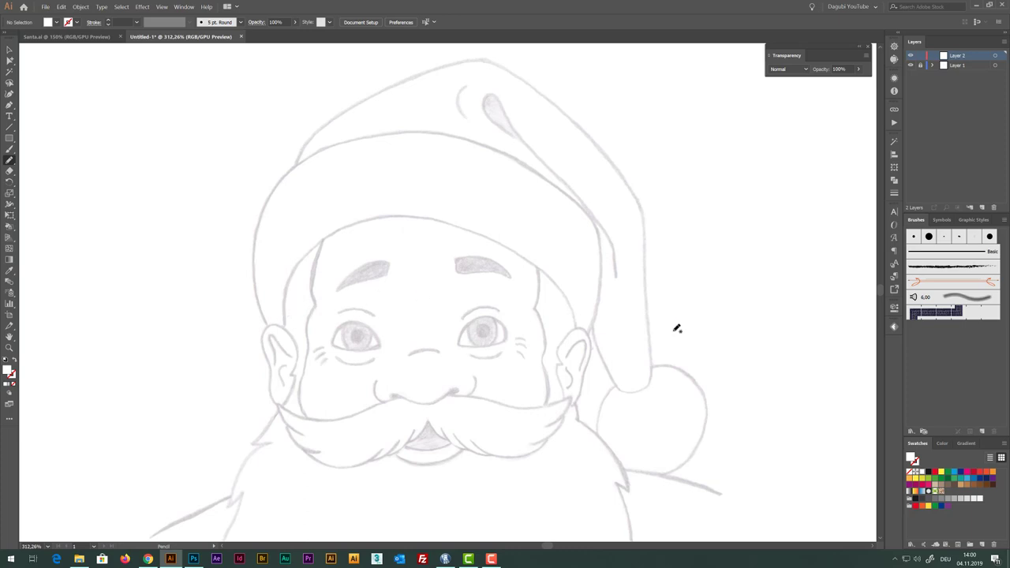
# With fill None and black stroke, pencil-trace the hat brim arc across the forehead
pyautogui.click(909, 472)
pyautogui.click(944, 445)
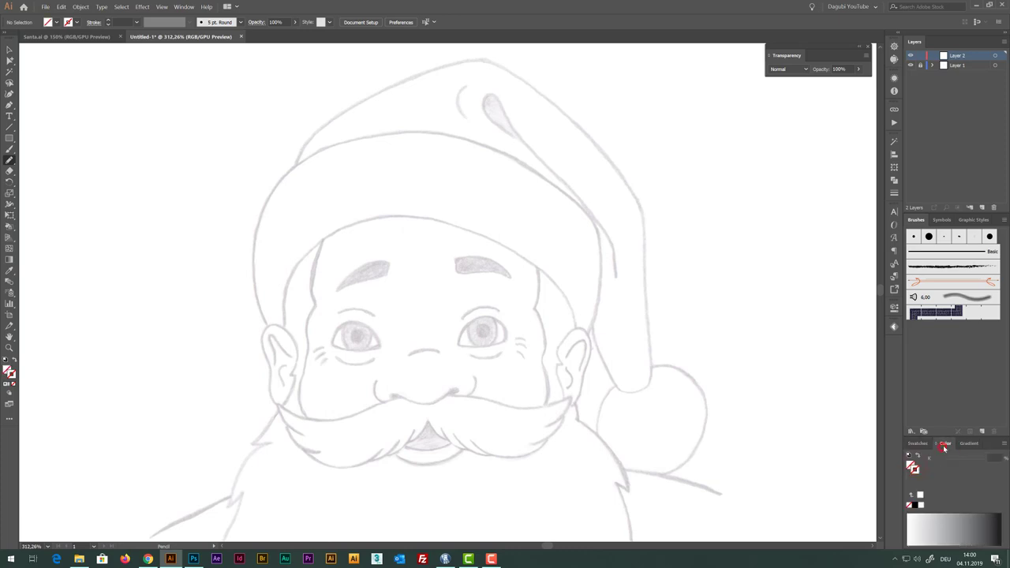
pyautogui.click(914, 505)
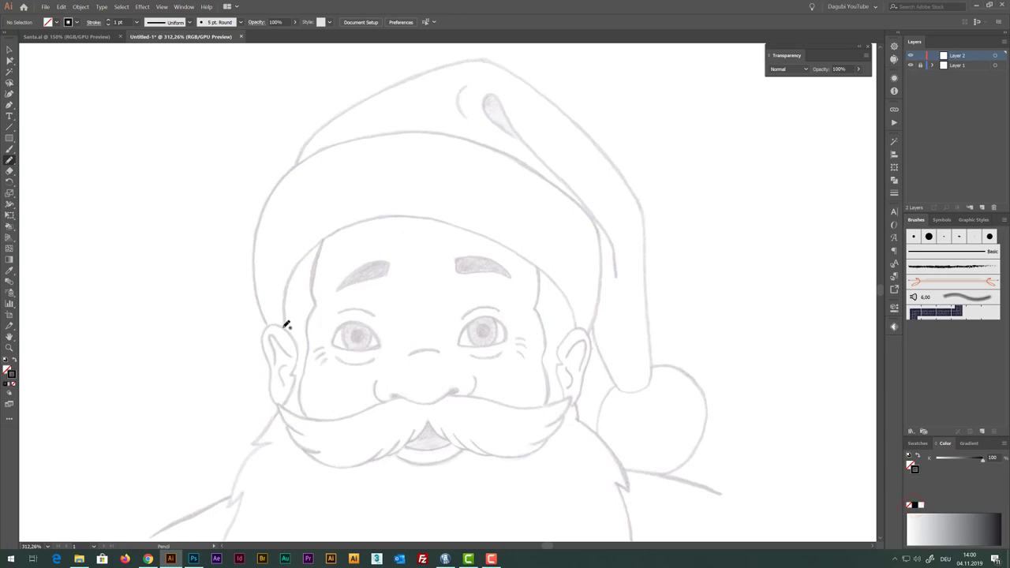
pyautogui.moveTo(287, 326)
pyautogui.mouseDown()
pyautogui.moveTo(342, 230)
pyautogui.moveTo(553, 269)
pyautogui.mouseUp()
pyautogui.moveTo(553, 269); pyautogui.dragTo(579, 326)
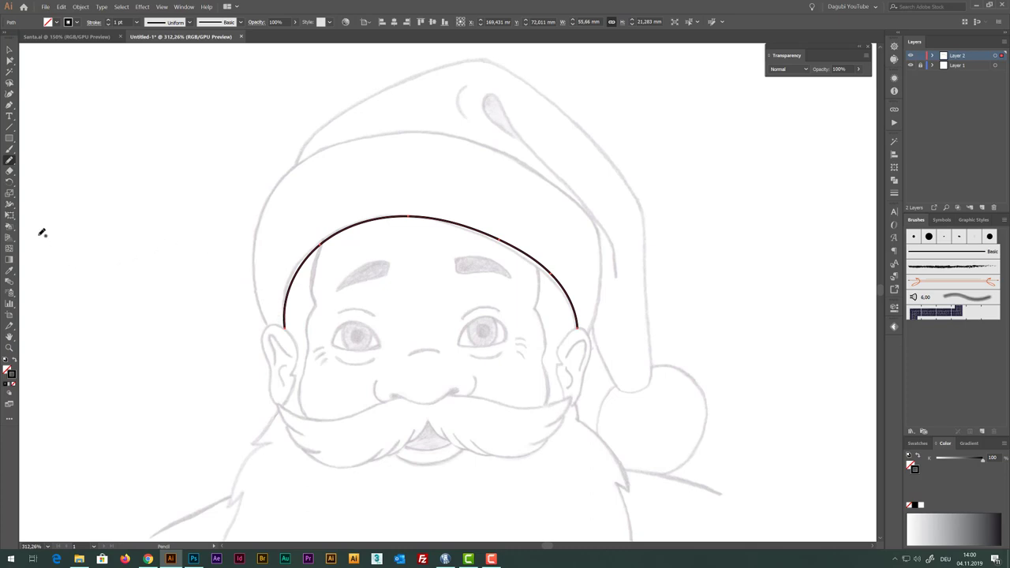
pyautogui.moveTo(9, 205); pyautogui.dragTo(52, 227)
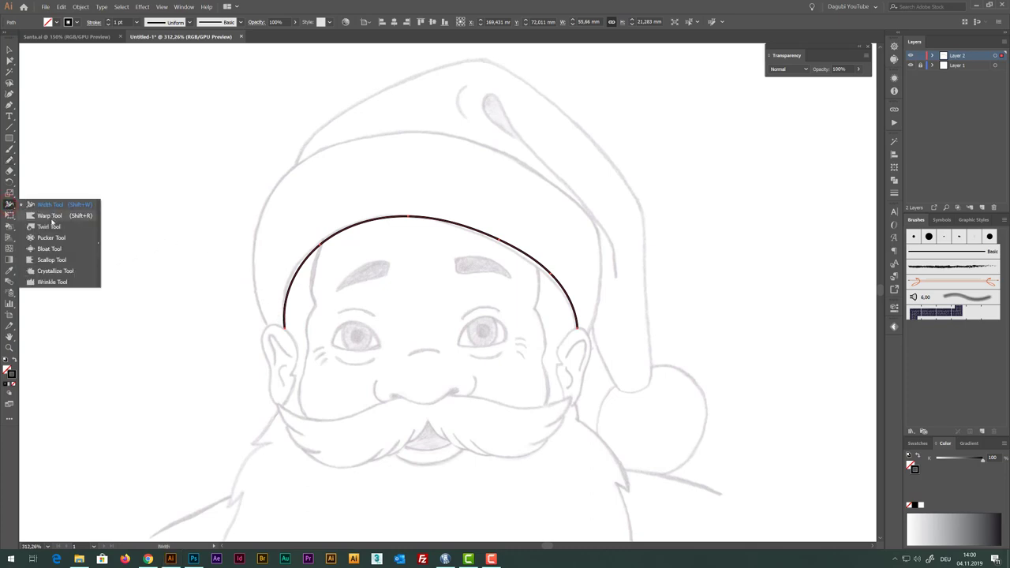
# Enlarge the Warp brush and warp the brim line near the right eyebrow
pyautogui.click(53, 217)
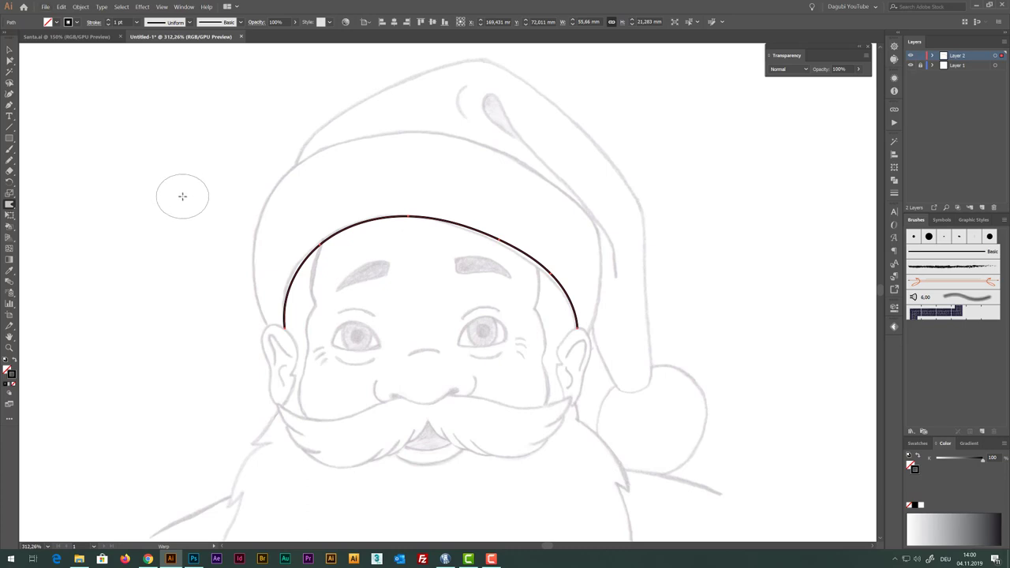
pyautogui.moveTo(182, 195); pyautogui.dragTo(220, 152)
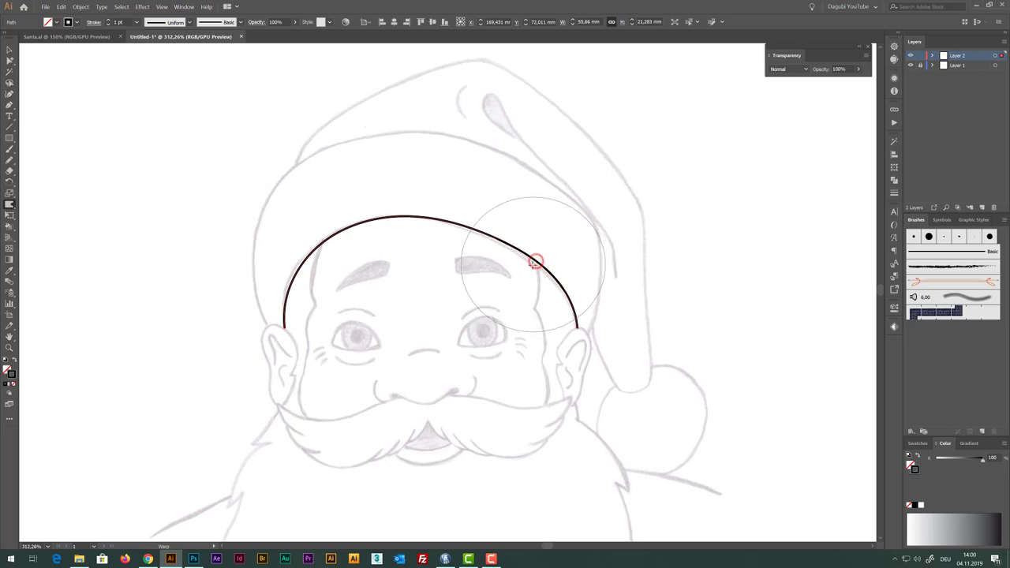
pyautogui.click(536, 261)
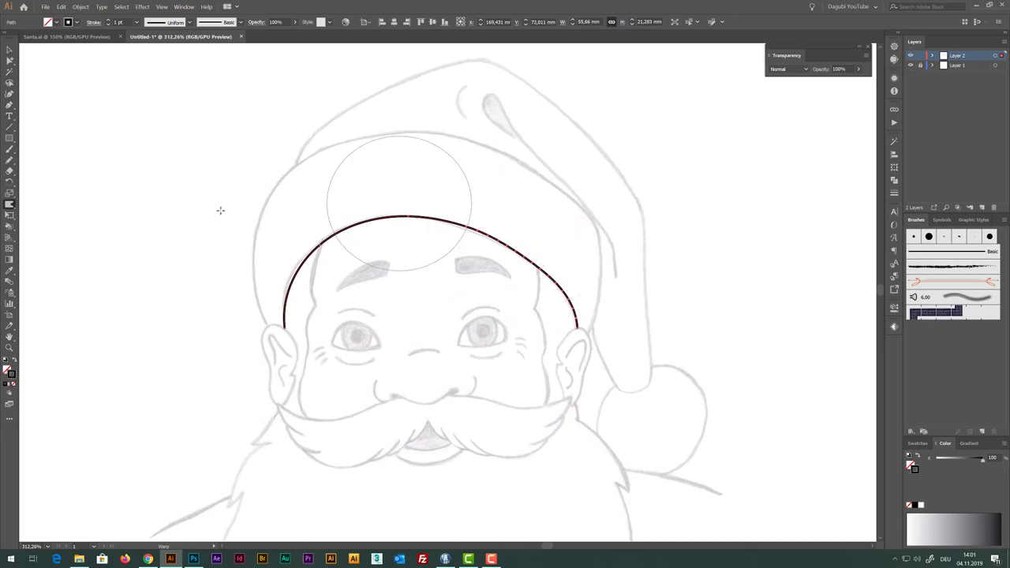
pyautogui.click(10, 205)
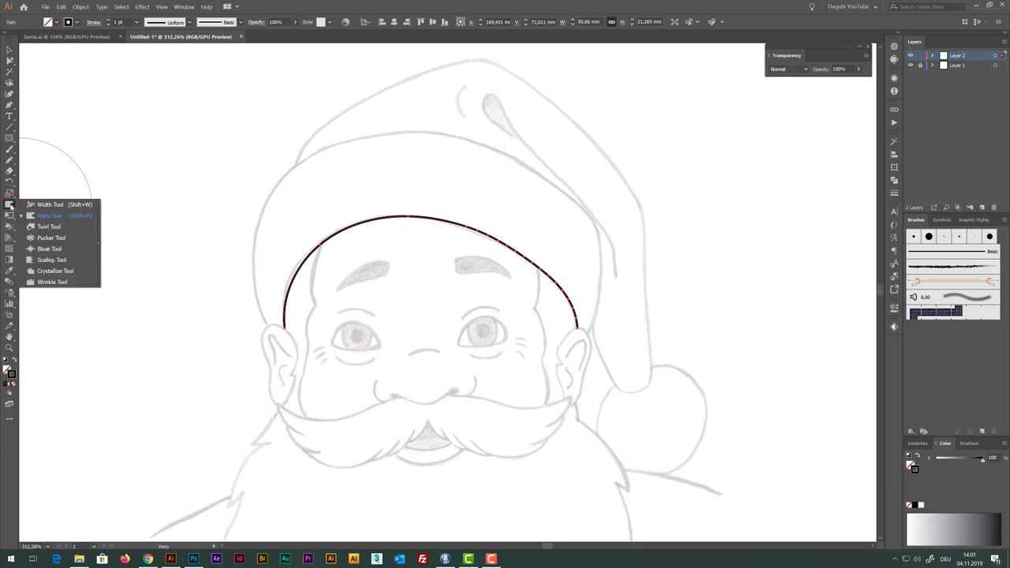
pyautogui.click(10, 205)
# Set the Warp tool's Detail to 1
pyautogui.doubleClick(10, 205)
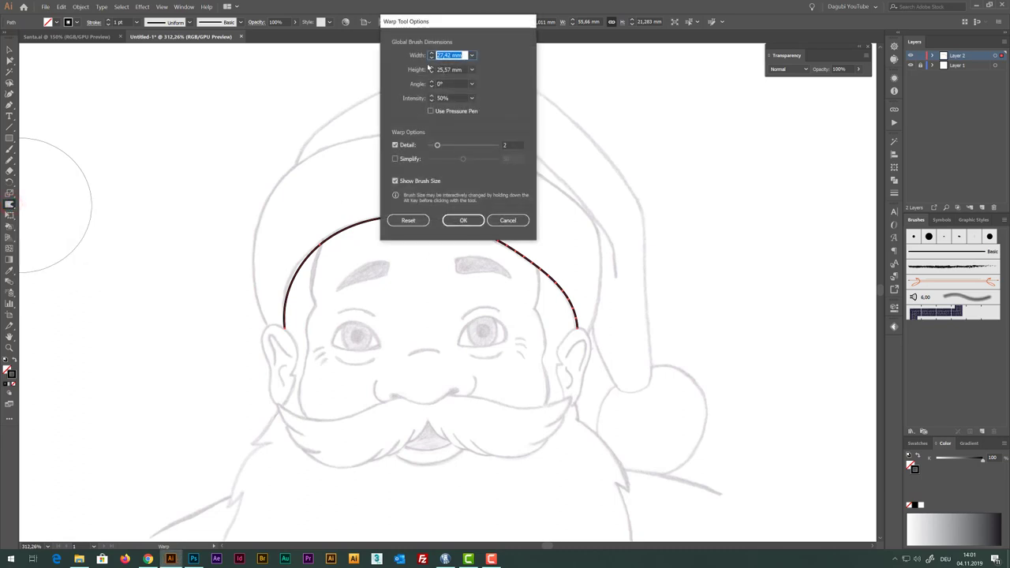
pyautogui.moveTo(454, 21); pyautogui.dragTo(417, 49)
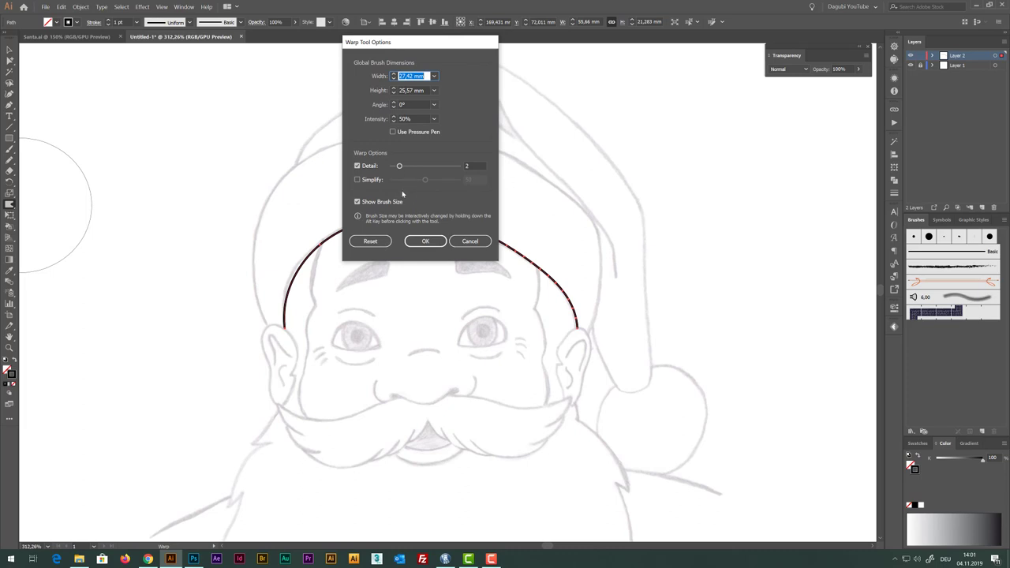
pyautogui.click(422, 243)
pyautogui.moveTo(399, 165); pyautogui.dragTo(396, 168)
pyautogui.click(425, 240)
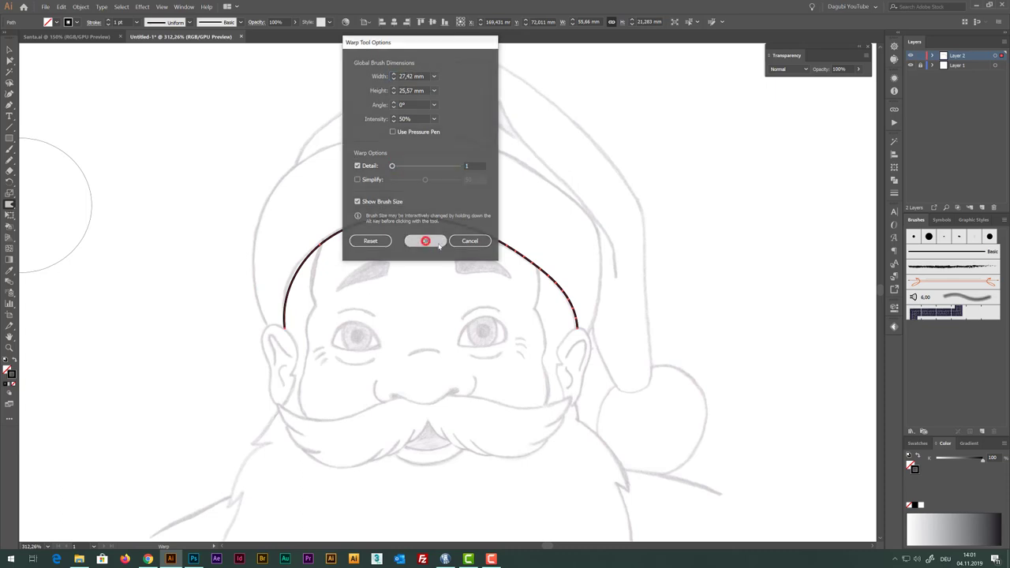
# Warp the arc's top, left end and right side to follow the sketched brim
pyautogui.moveTo(396, 226); pyautogui.dragTo(396, 236)
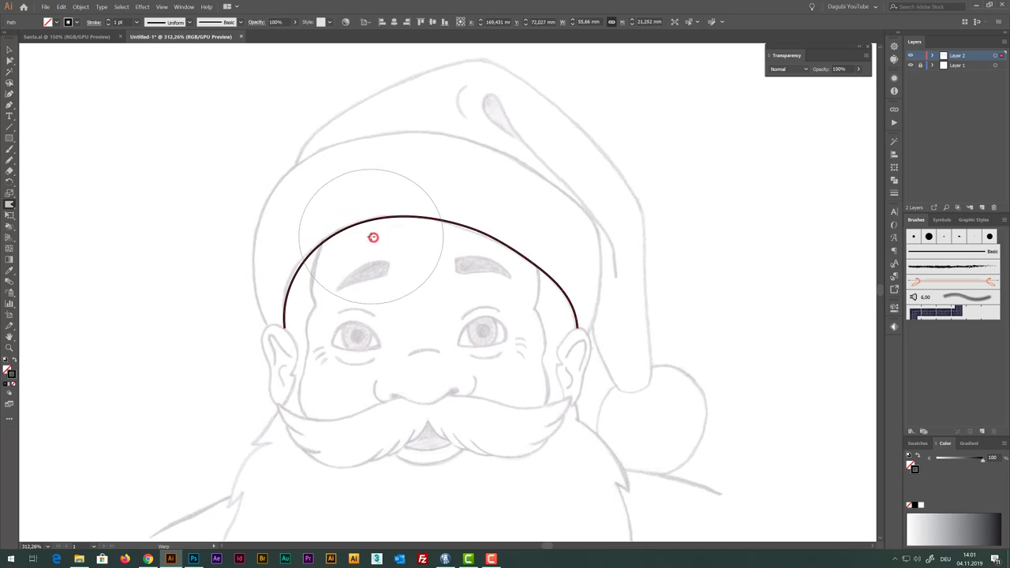
pyautogui.moveTo(396, 237); pyautogui.dragTo(372, 232)
pyautogui.moveTo(317, 276); pyautogui.dragTo(312, 276)
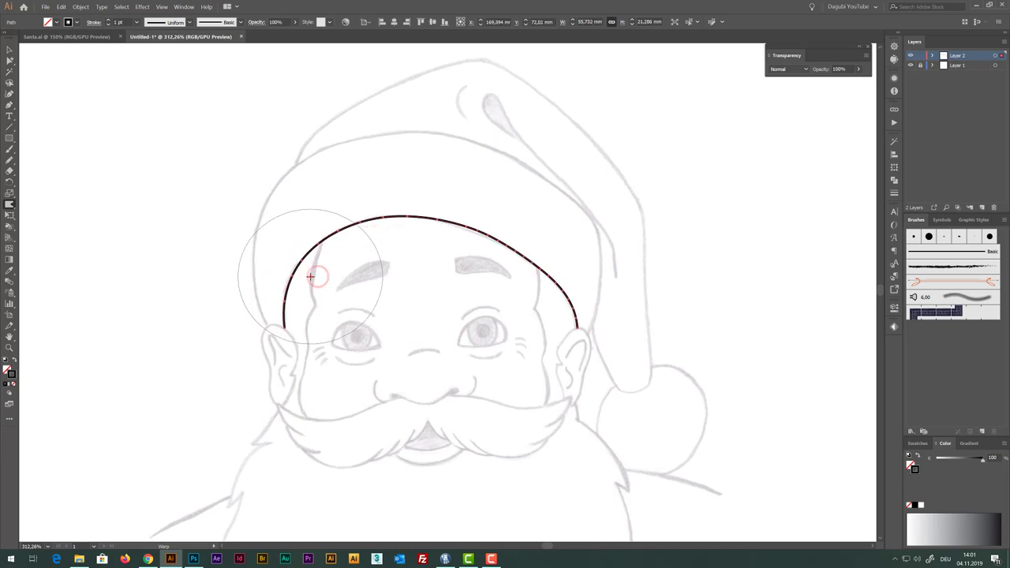
pyautogui.moveTo(298, 340); pyautogui.dragTo(296, 341)
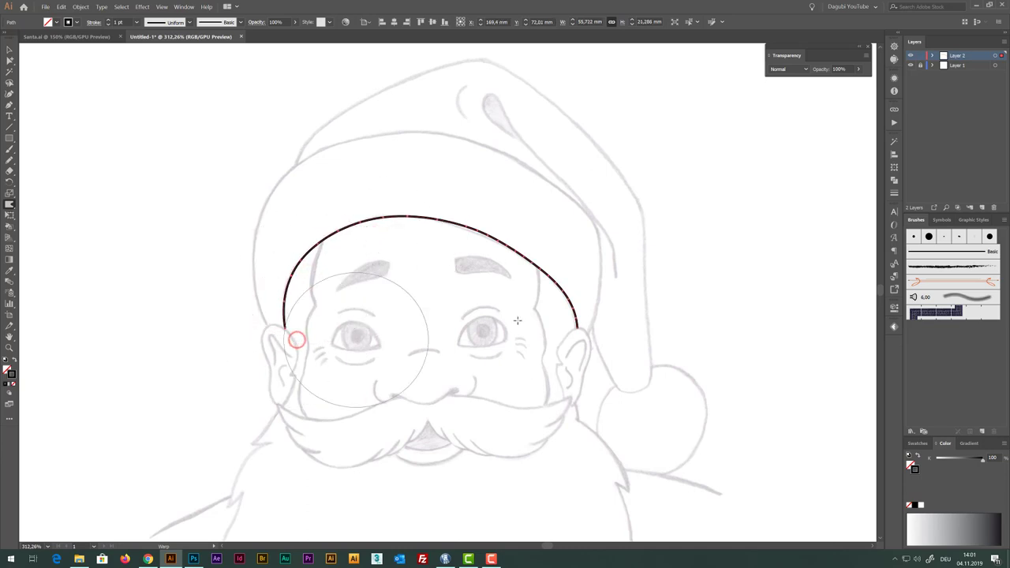
pyautogui.click(481, 234)
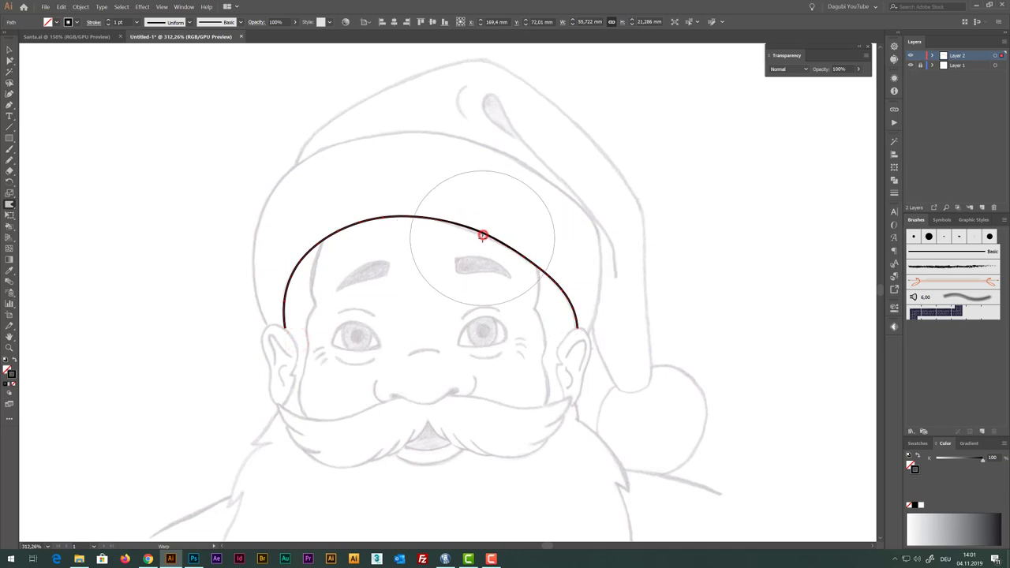
pyautogui.click(548, 306)
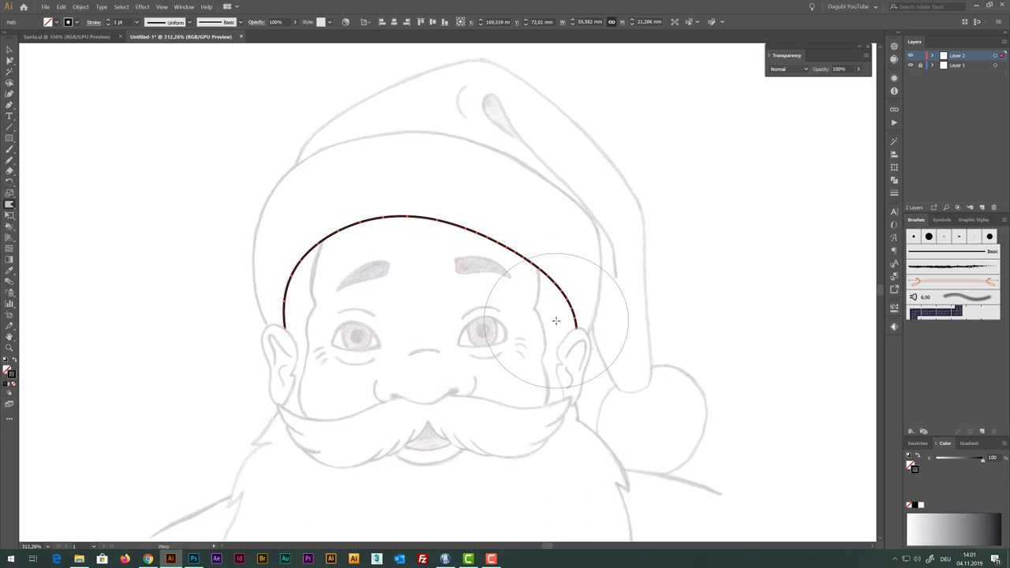
pyautogui.moveTo(559, 303); pyautogui.dragTo(565, 300)
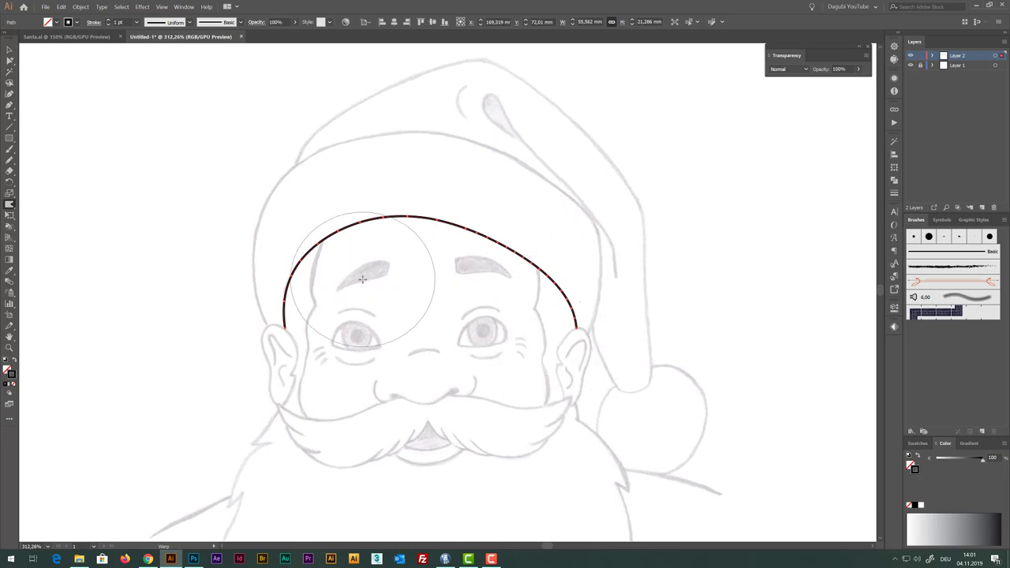
pyautogui.click(82, 9)
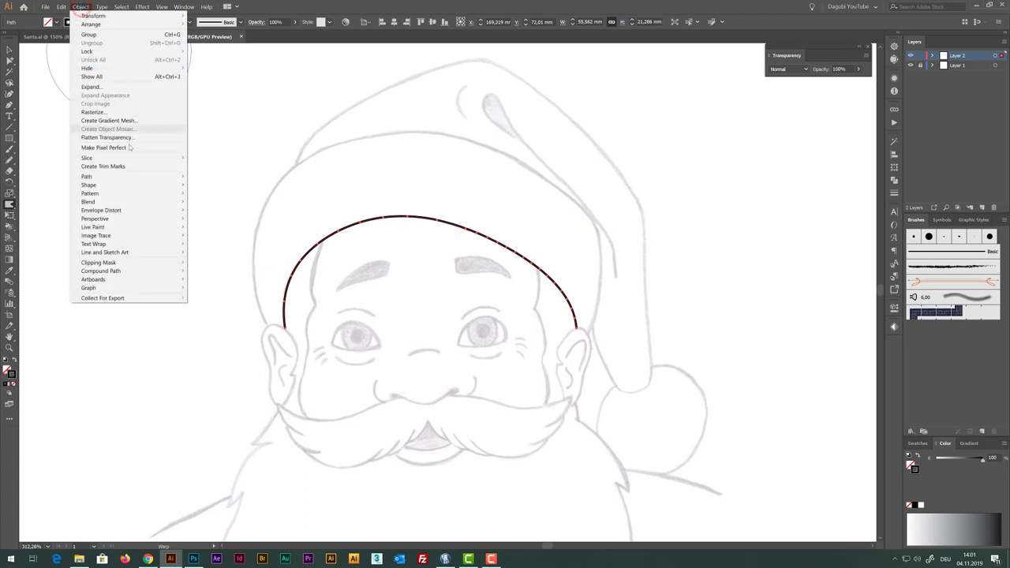
pyautogui.moveTo(87, 176)
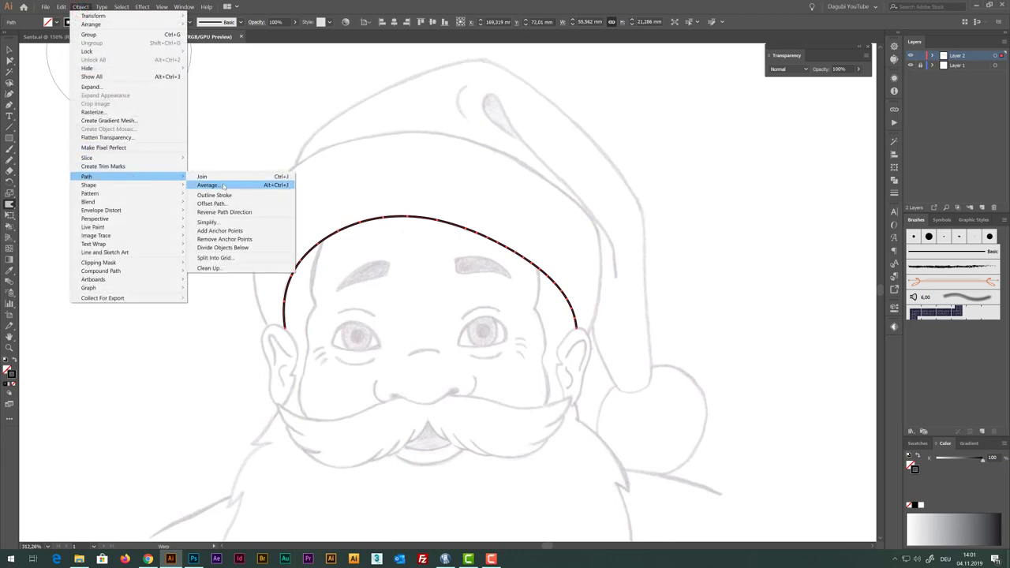
# Simplify the forehead arc at 98% curve precision, cutting 26 anchor points to 5
pyautogui.click(206, 222)
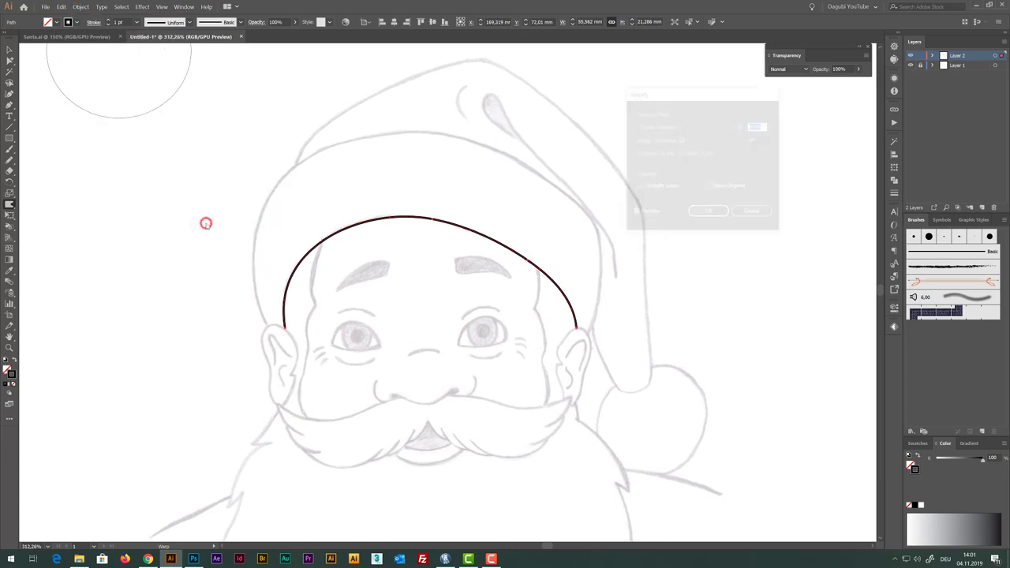
pyautogui.click(636, 213)
pyautogui.click(635, 214)
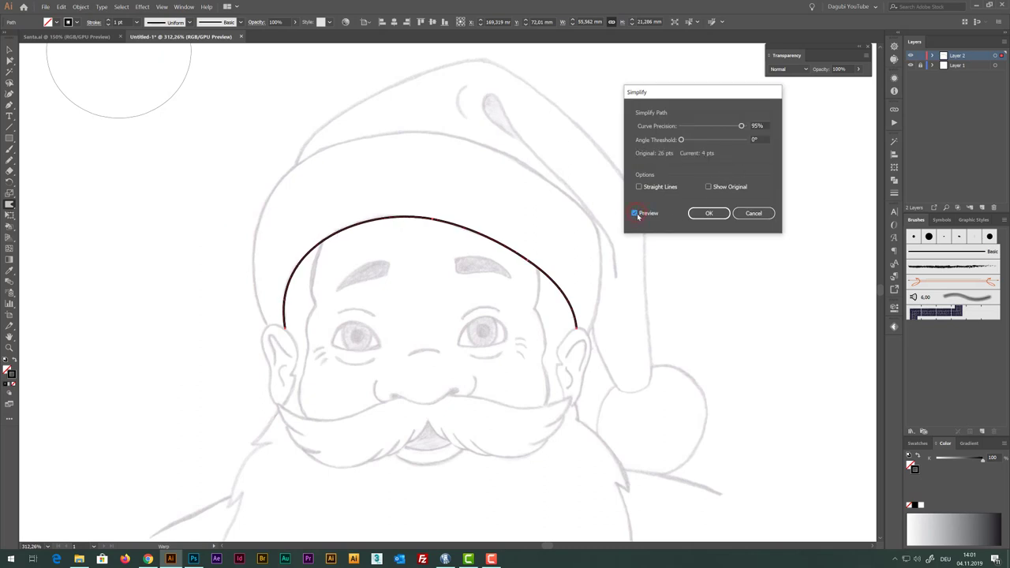
pyautogui.moveTo(740, 127)
pyautogui.mouseDown()
pyautogui.moveTo(709, 127)
pyautogui.moveTo(744, 126)
pyautogui.mouseUp()
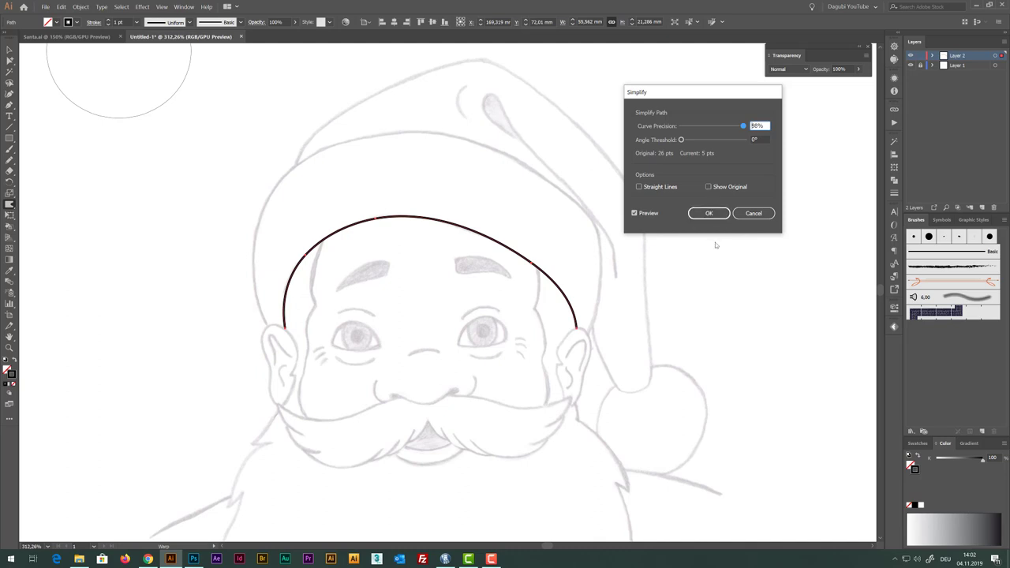
pyautogui.click(706, 213)
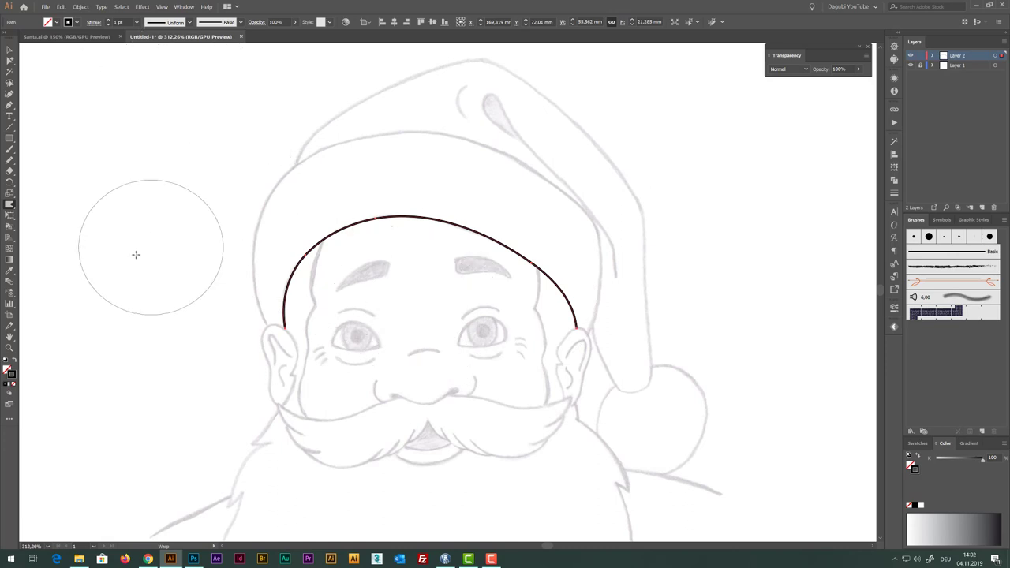
# Widen the forehead arc's stroke to about 1.589 pt, then zoom out to the whole face
pyautogui.click(11, 205)
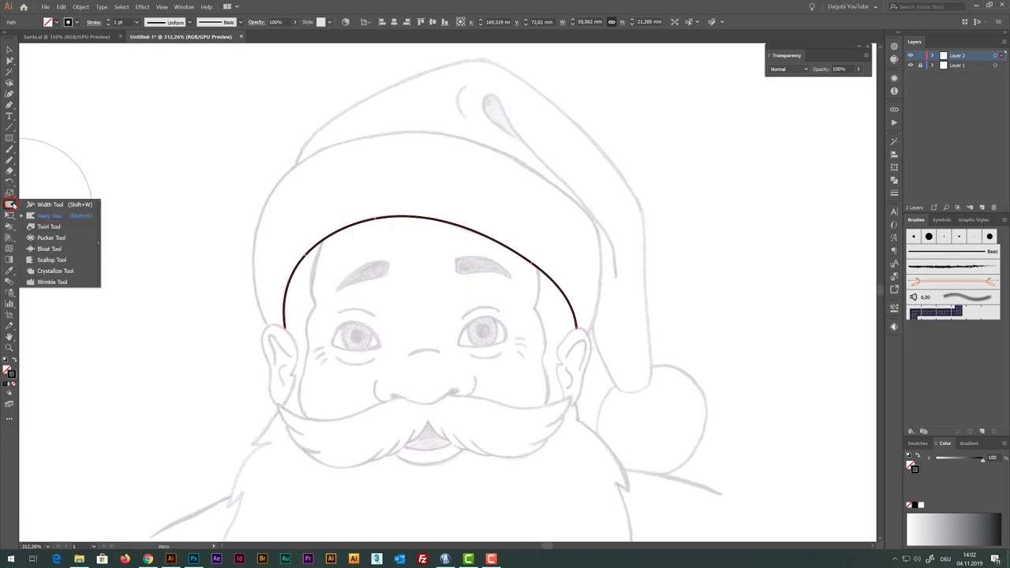
pyautogui.click(39, 205)
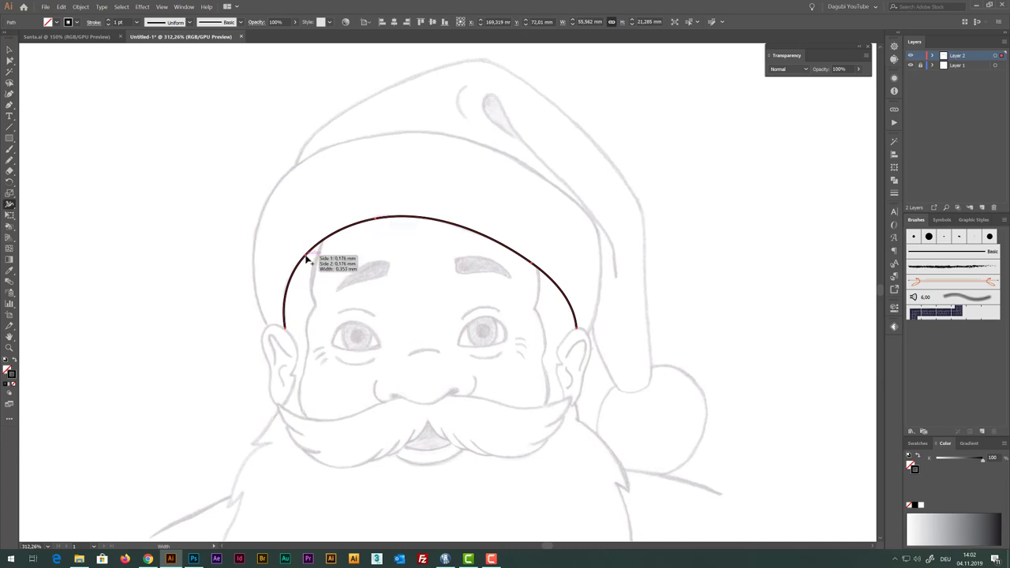
pyautogui.moveTo(307, 257); pyautogui.dragTo(309, 262)
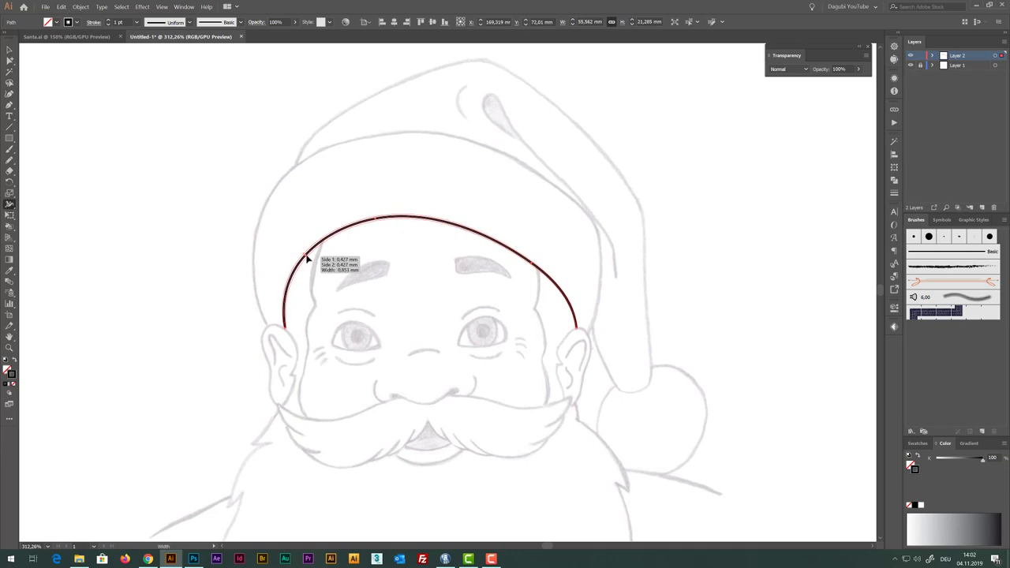
pyautogui.moveTo(308, 258)
pyautogui.mouseDown()
pyautogui.moveTo(380, 304)
pyautogui.moveTo(351, 282)
pyautogui.mouseUp()
pyautogui.moveTo(528, 276); pyautogui.dragTo(487, 266)
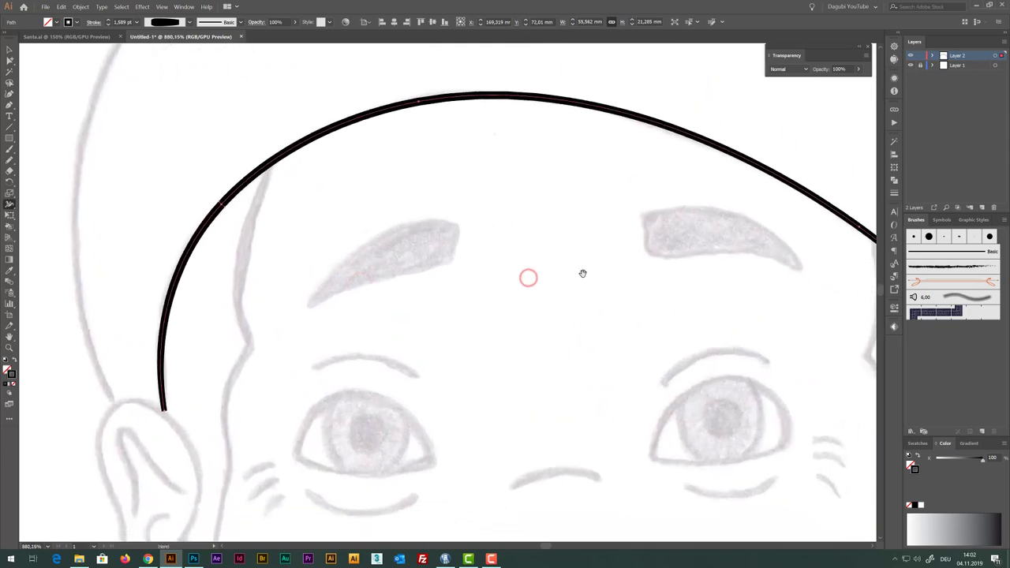
pyautogui.moveTo(582, 273)
pyautogui.mouseDown()
pyautogui.moveTo(453, 289)
pyautogui.moveTo(466, 273)
pyautogui.moveTo(579, 311)
pyautogui.moveTo(518, 269)
pyautogui.moveTo(563, 273)
pyautogui.moveTo(285, 264)
pyautogui.mouseUp()
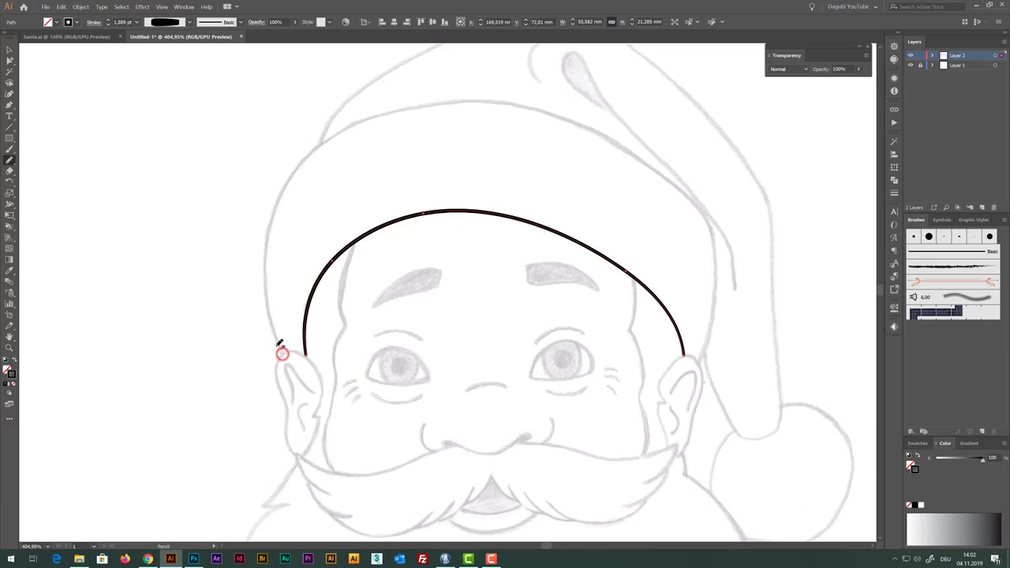
# Pencil-trace the outer hat brim edge from the left ear to the right ear
pyautogui.moveTo(277, 347); pyautogui.dragTo(268, 304)
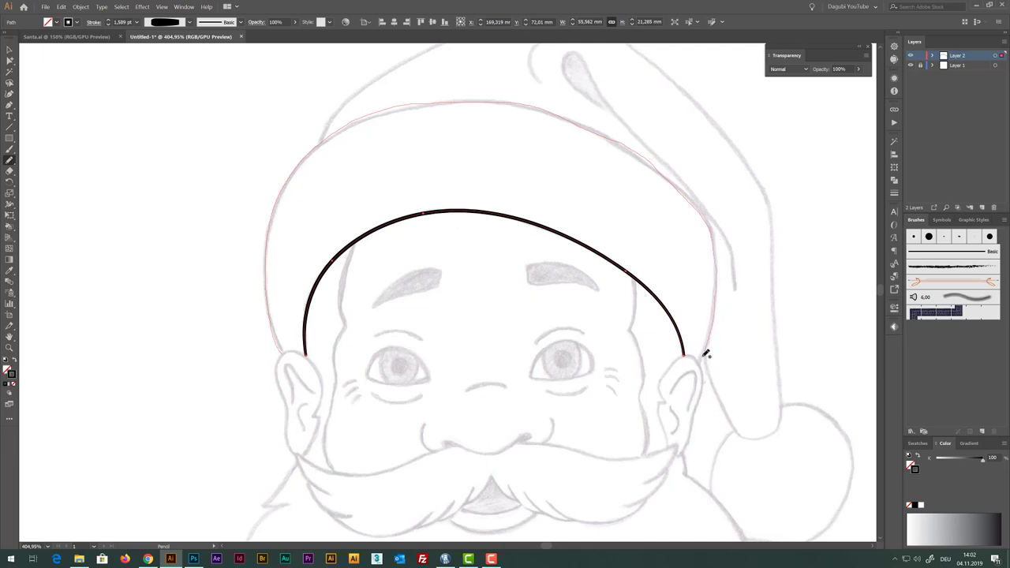
pyautogui.moveTo(699, 359); pyautogui.dragTo(704, 362)
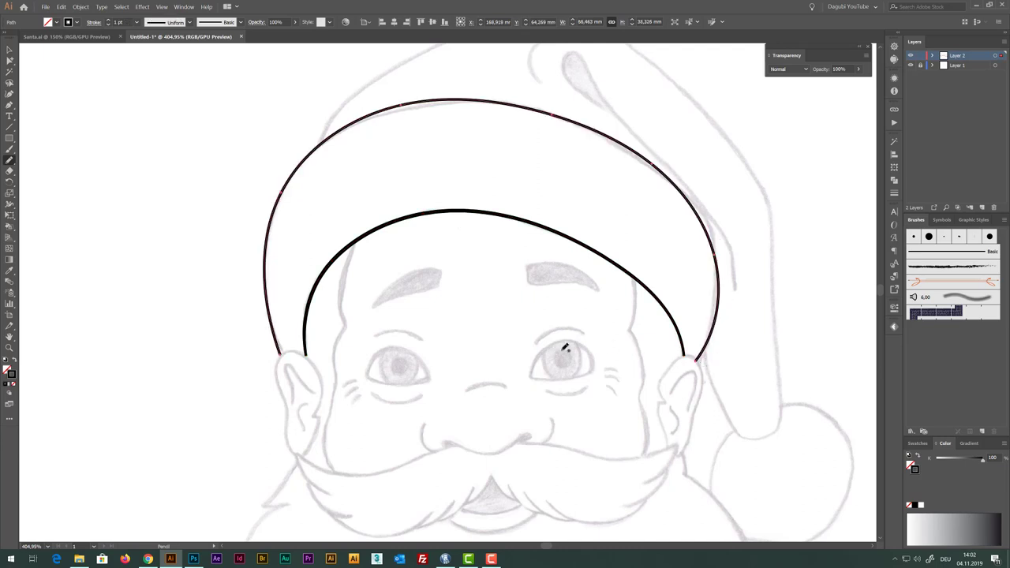
pyautogui.click(11, 206)
# Warp the outer brim curve's top-right and right side toward the sketch
pyautogui.click(49, 215)
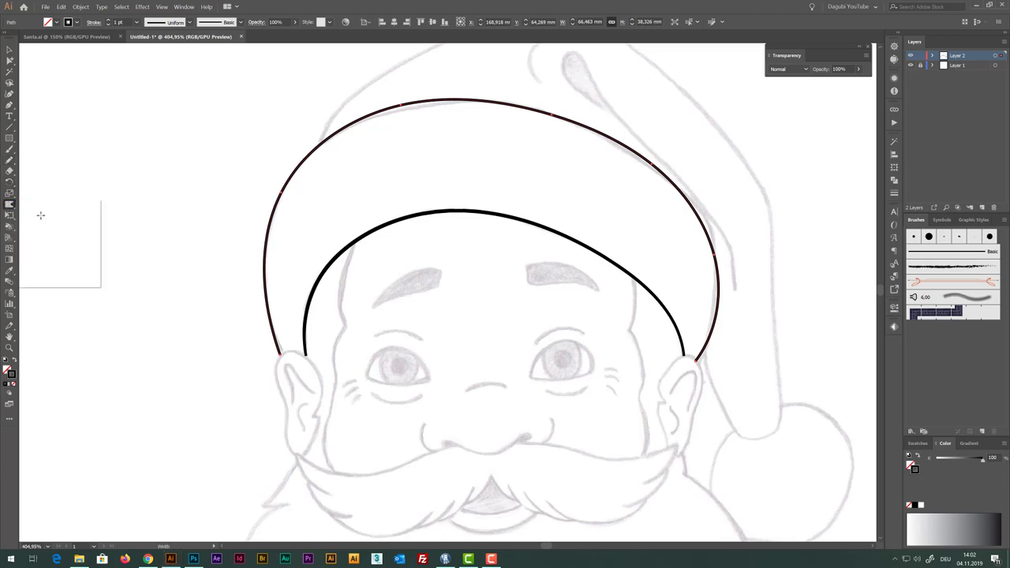
pyautogui.scroll(2, 604, 210)
pyautogui.hscroll(2, 605, 210)
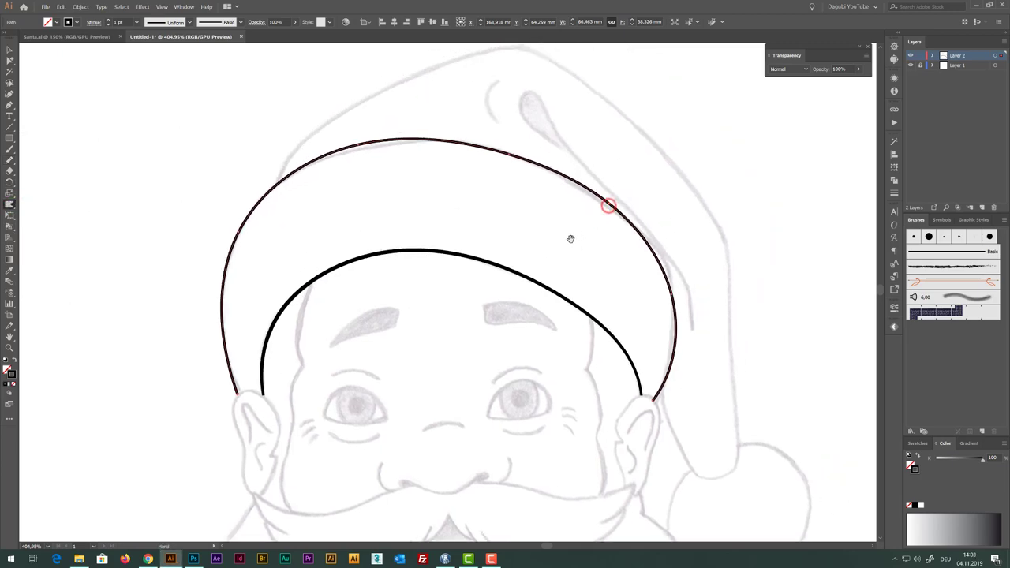
pyautogui.moveTo(603, 179); pyautogui.dragTo(619, 189)
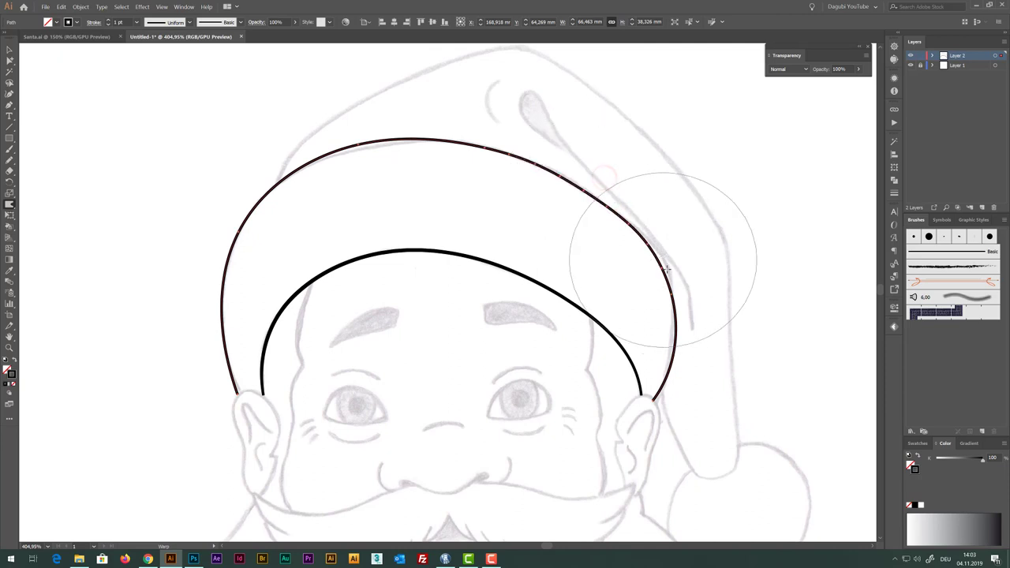
pyautogui.moveTo(705, 342); pyautogui.dragTo(702, 355)
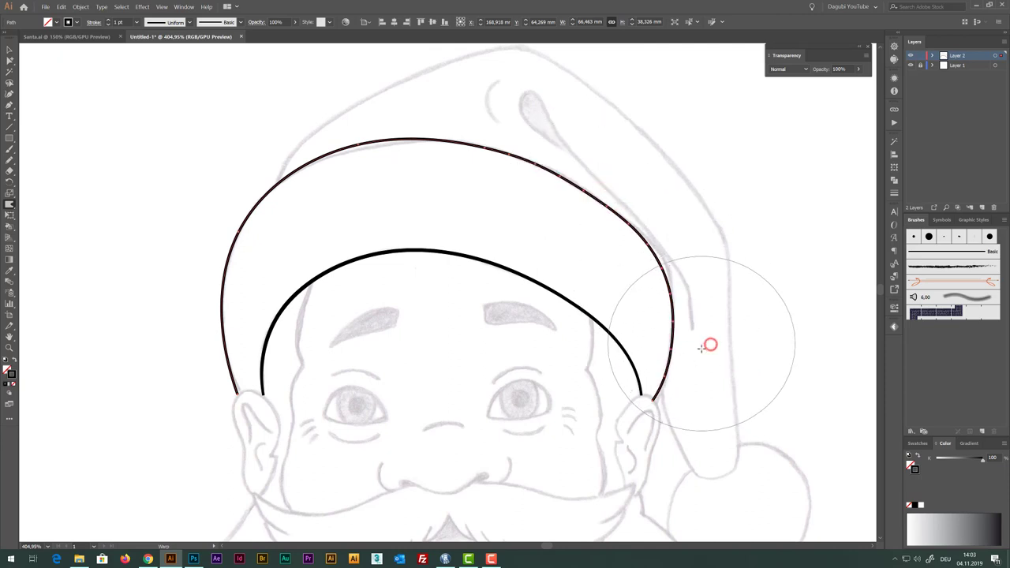
pyautogui.moveTo(667, 412); pyautogui.dragTo(658, 426)
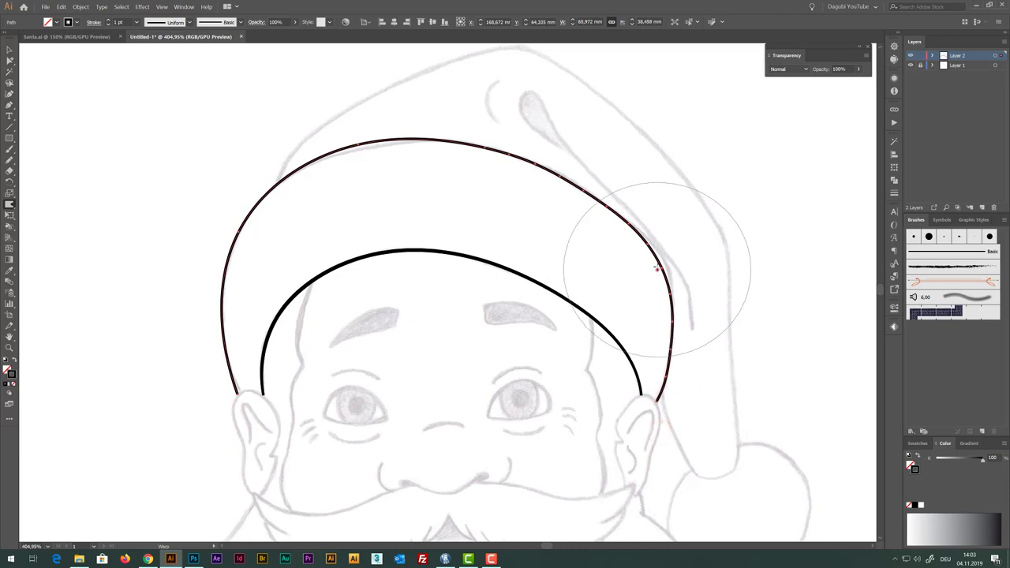
pyautogui.moveTo(623, 229)
pyautogui.mouseDown()
pyautogui.moveTo(658, 266)
pyautogui.moveTo(601, 215)
pyautogui.mouseUp()
pyautogui.click(591, 210)
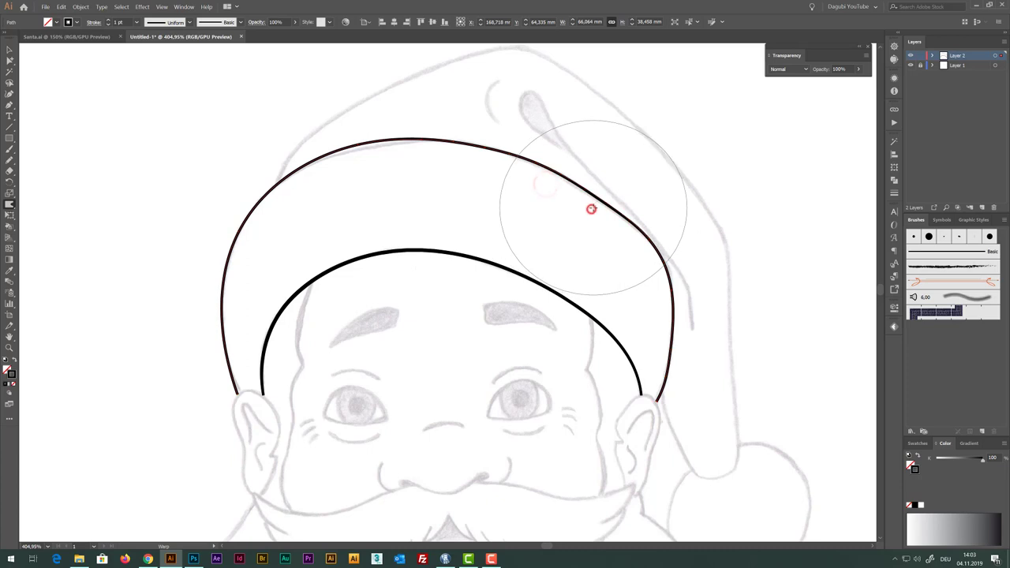
# Reshape the curve's top and its end near the ear, resizing the warp brush
pyautogui.click(377, 166)
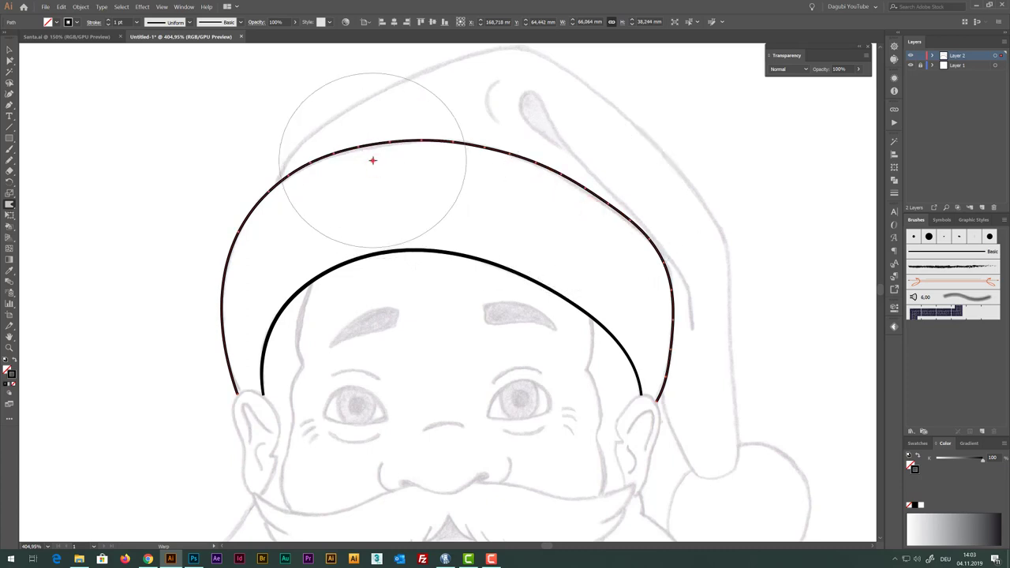
pyautogui.moveTo(374, 161)
pyautogui.mouseDown()
pyautogui.moveTo(338, 171)
pyautogui.moveTo(249, 244)
pyautogui.moveTo(225, 366)
pyautogui.moveTo(229, 393)
pyautogui.mouseUp()
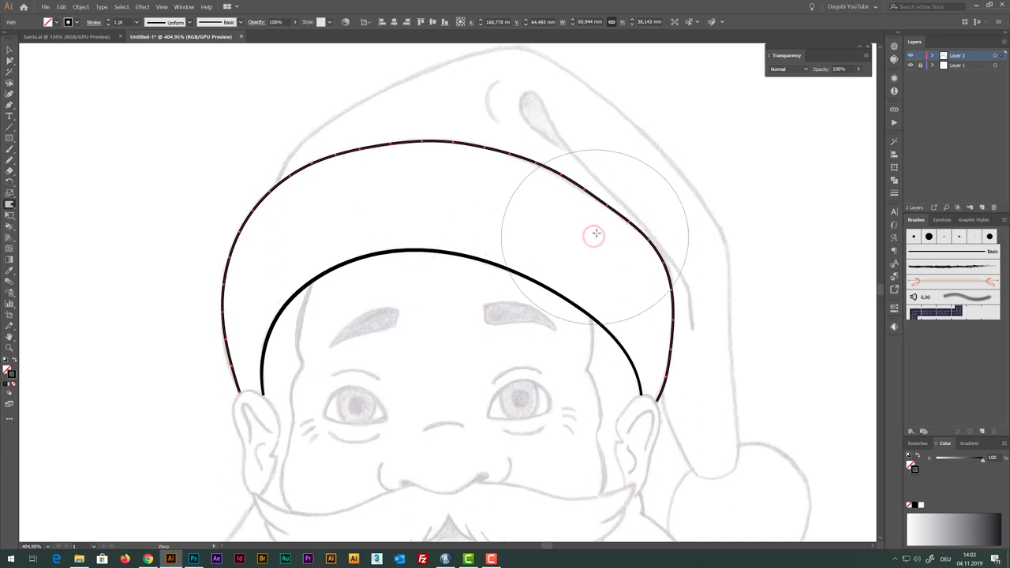
pyautogui.moveTo(594, 236); pyautogui.dragTo(555, 191)
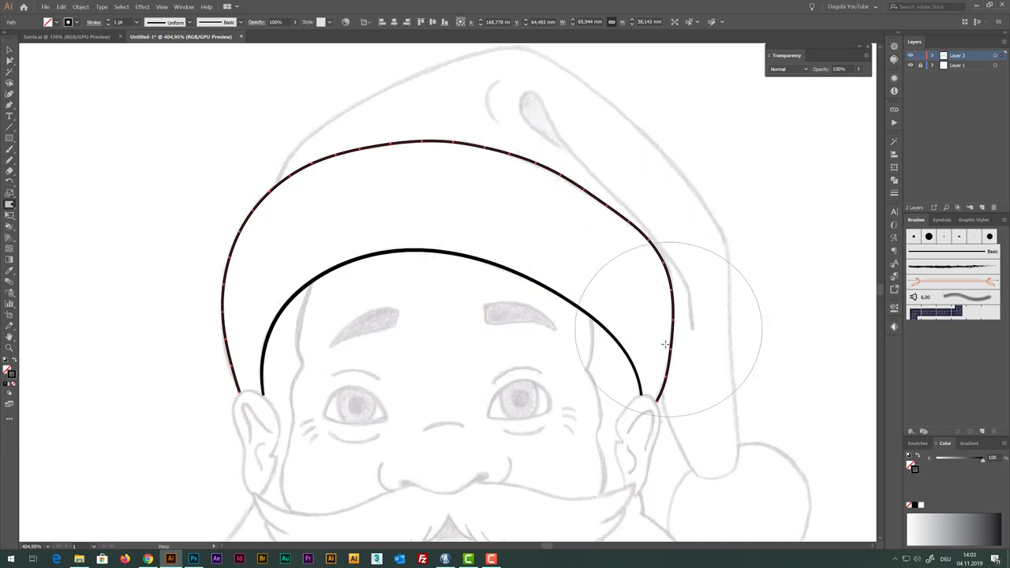
pyautogui.moveTo(668, 377); pyautogui.dragTo(669, 371)
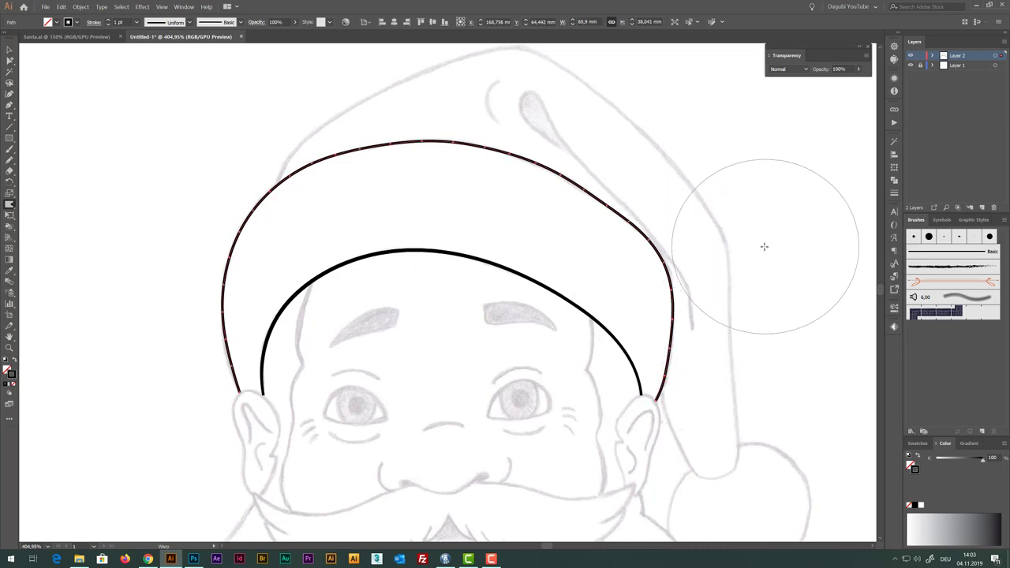
pyautogui.moveTo(764, 249); pyautogui.dragTo(693, 309)
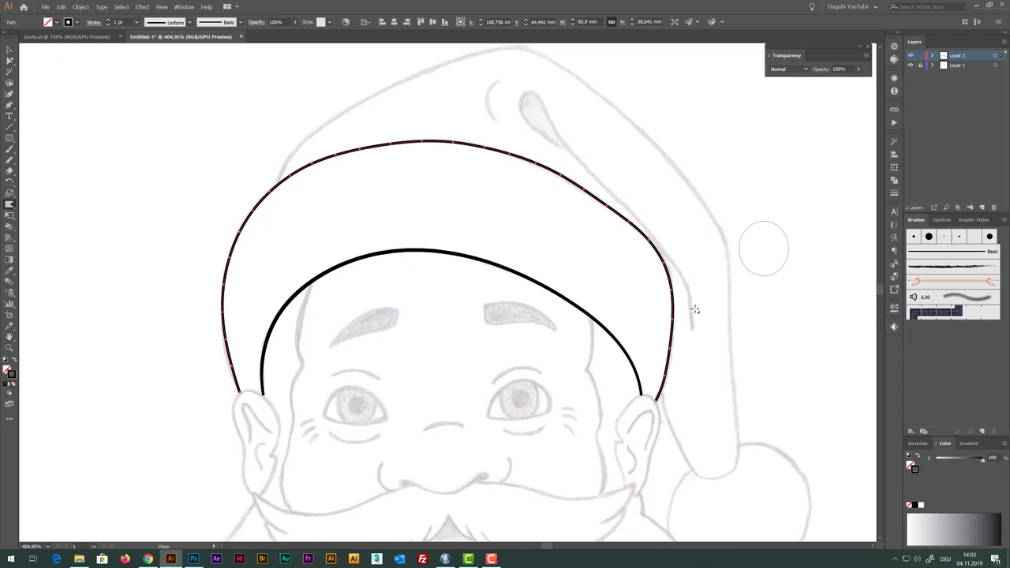
pyautogui.moveTo(649, 422); pyautogui.dragTo(659, 406)
pyautogui.moveTo(722, 344)
pyautogui.mouseDown()
pyautogui.moveTo(753, 321)
pyautogui.moveTo(703, 322)
pyautogui.moveTo(679, 340)
pyautogui.mouseUp()
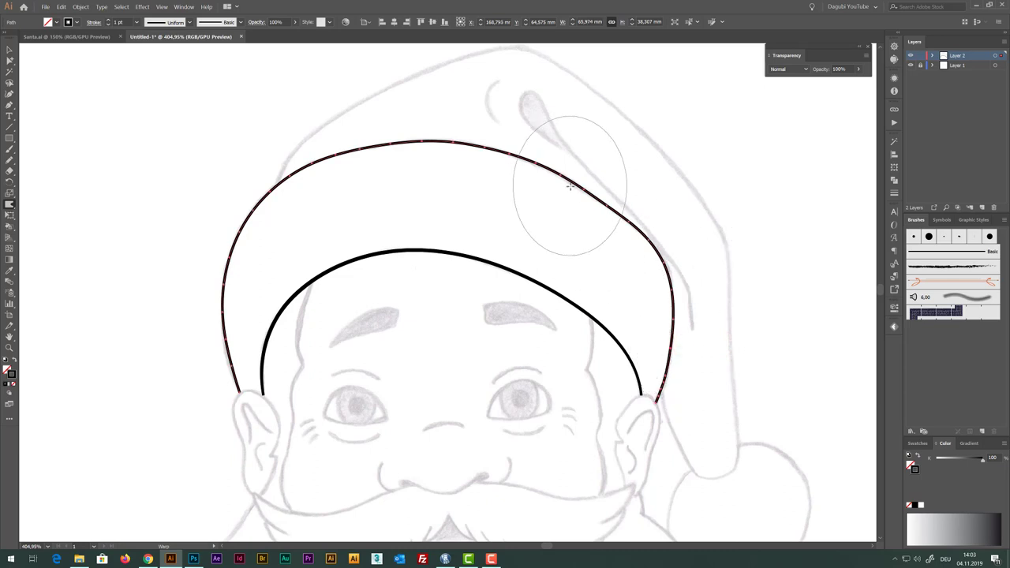
# Simplify the outer hat-brim curve at 98% curve precision, cutting 33 anchors to 9
pyautogui.click(81, 6)
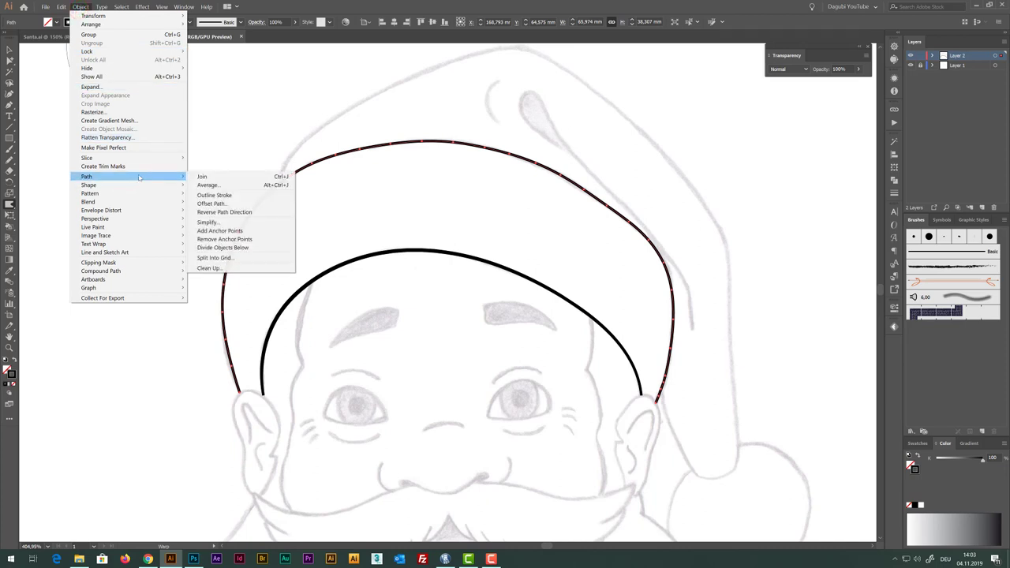
pyautogui.moveTo(86, 176)
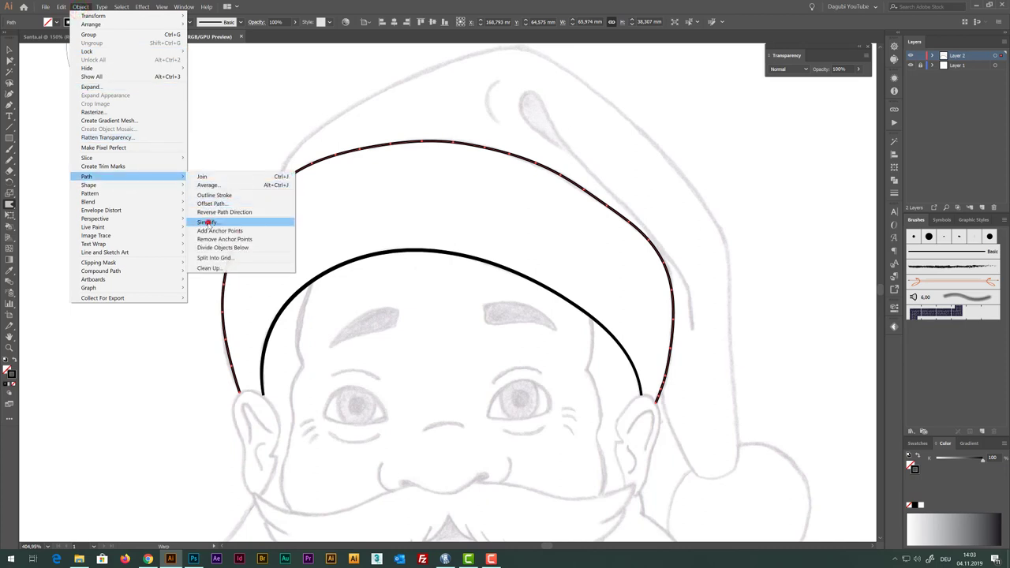
pyautogui.click(207, 223)
pyautogui.moveTo(741, 96); pyautogui.dragTo(789, 90)
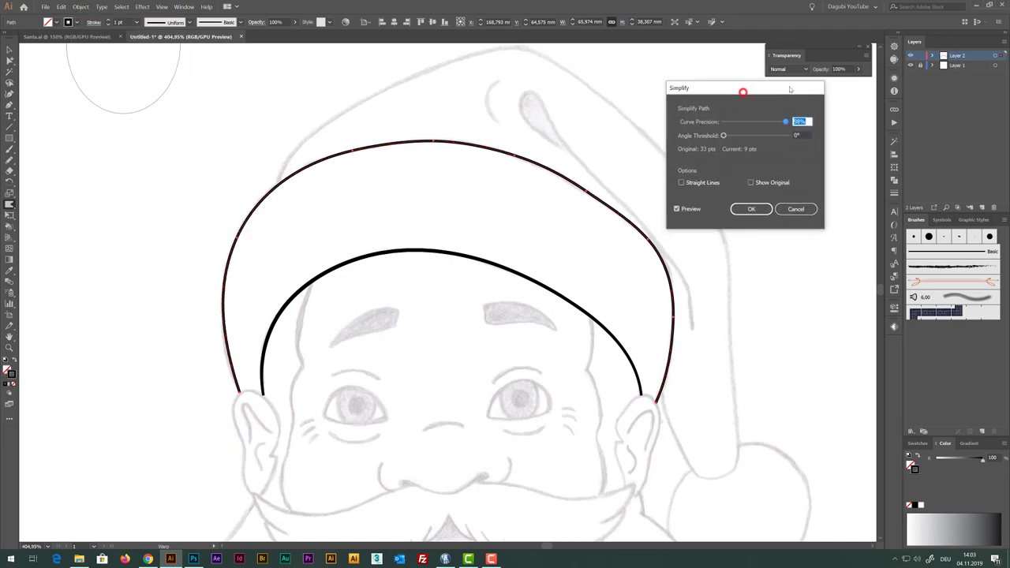
pyautogui.click(692, 208)
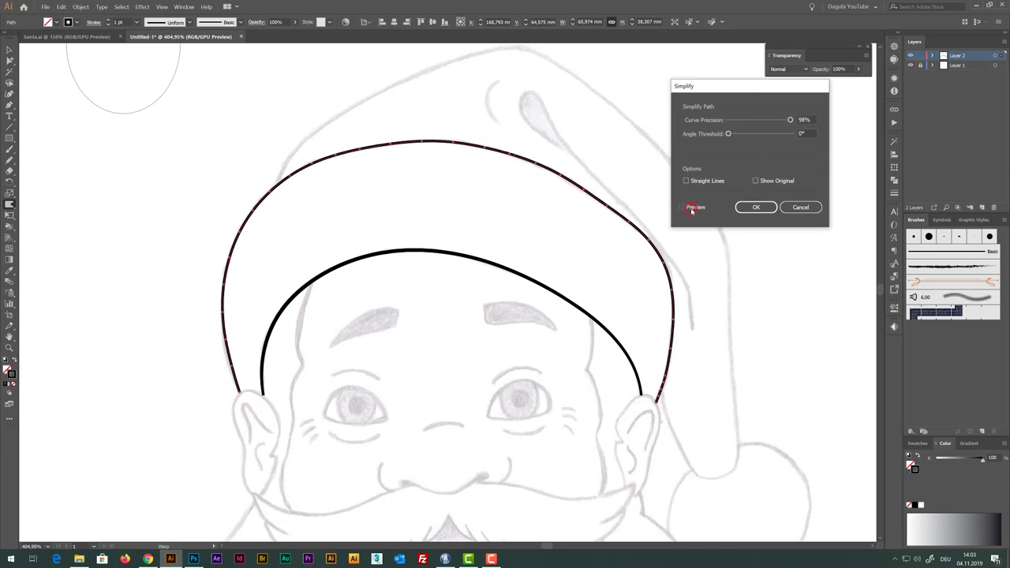
pyautogui.click(691, 208)
pyautogui.click(691, 208)
pyautogui.click(691, 209)
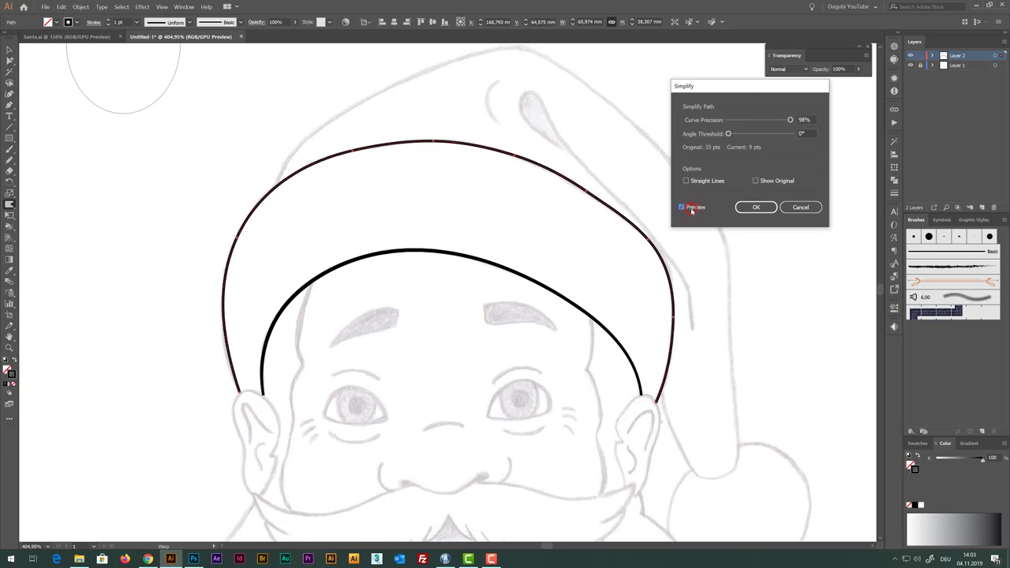
pyautogui.click(755, 207)
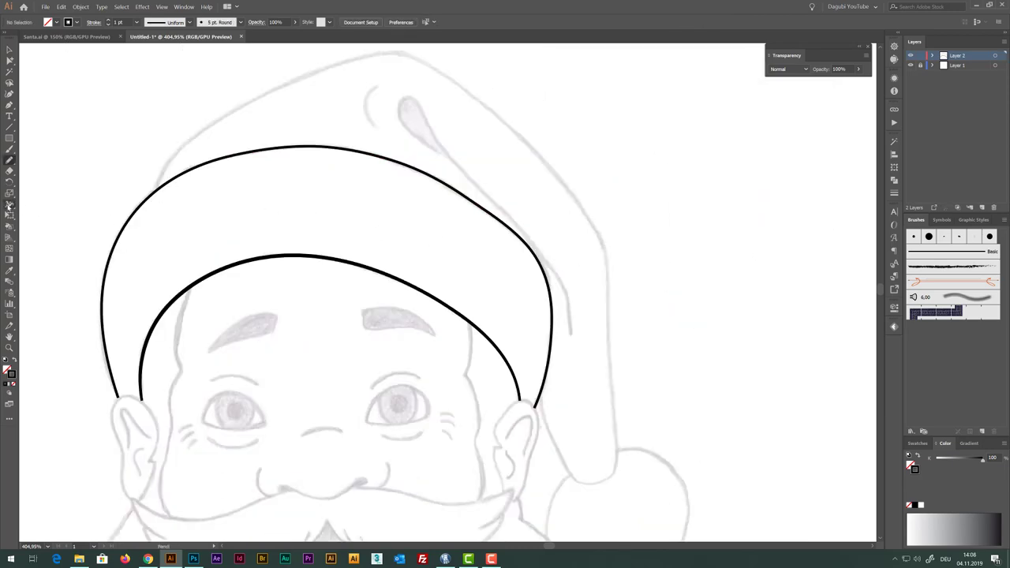
# Select the outer brim curve with the Width tool and set a variable width at its left end
pyautogui.click(9, 205)
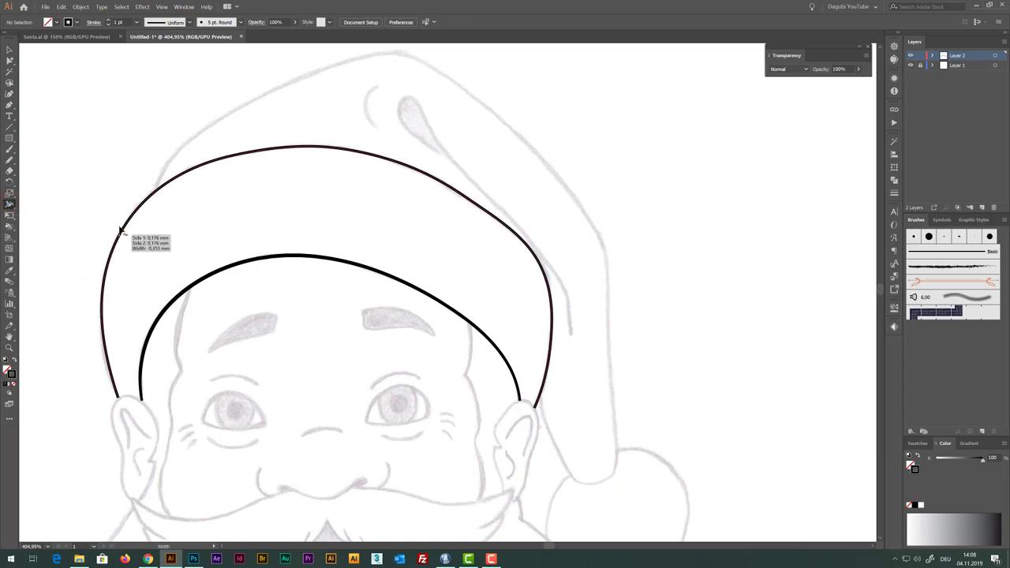
pyautogui.moveTo(141, 165)
pyautogui.mouseDown()
pyautogui.moveTo(190, 207)
pyautogui.moveTo(130, 225)
pyautogui.mouseUp()
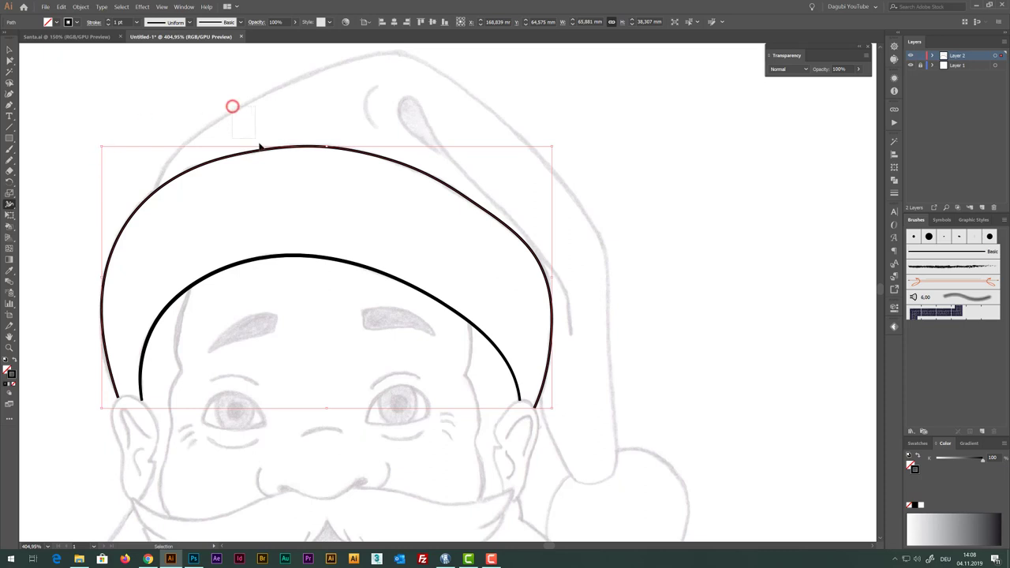
pyautogui.moveTo(261, 145); pyautogui.dragTo(285, 175)
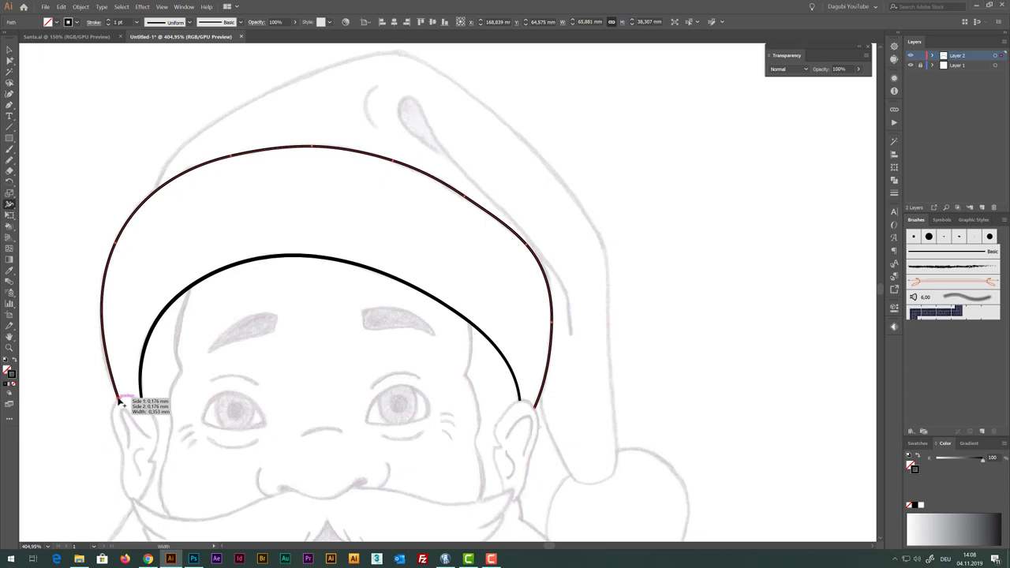
pyautogui.moveTo(119, 400); pyautogui.dragTo(122, 401)
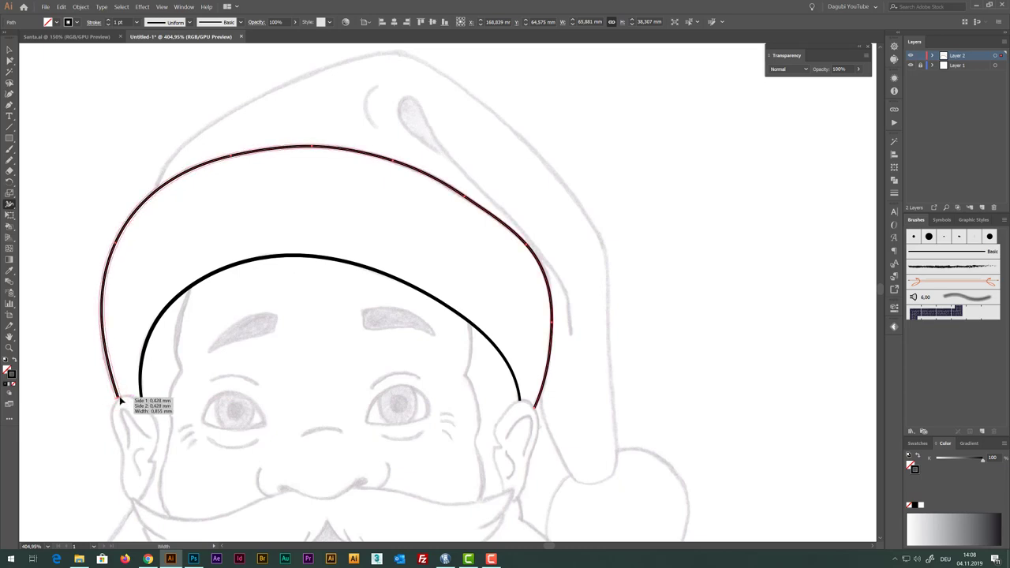
pyautogui.moveTo(122, 401); pyautogui.dragTo(124, 402)
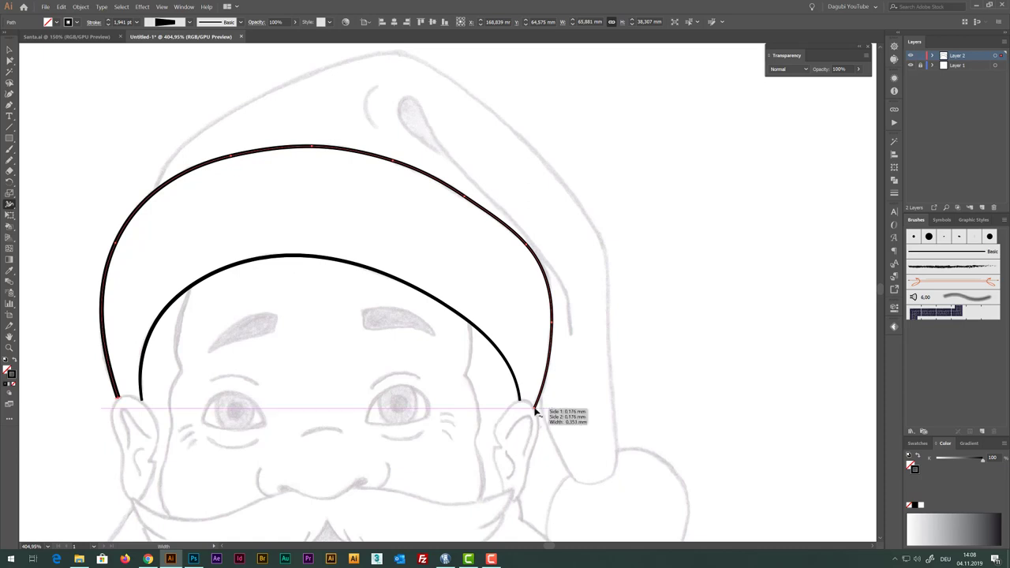
# Taper the outer curve's right end and thin its top, giving about 1.941 pt stroke
pyautogui.moveTo(534, 408); pyautogui.dragTo(535, 412)
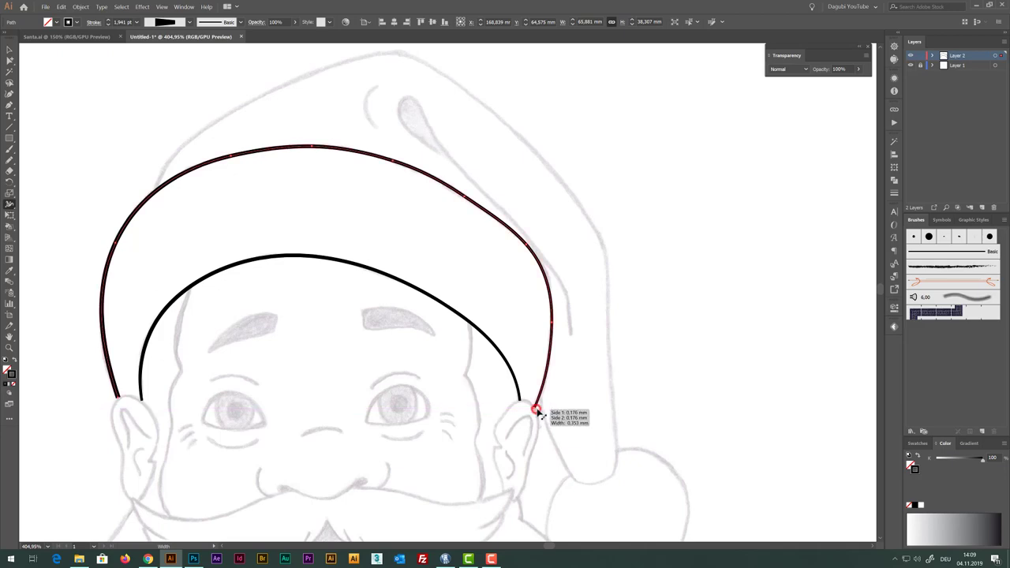
pyautogui.keyDown('ctrl'); pyautogui.click(535, 413); pyautogui.keyUp('ctrl')
pyautogui.moveTo(544, 423); pyautogui.dragTo(554, 423)
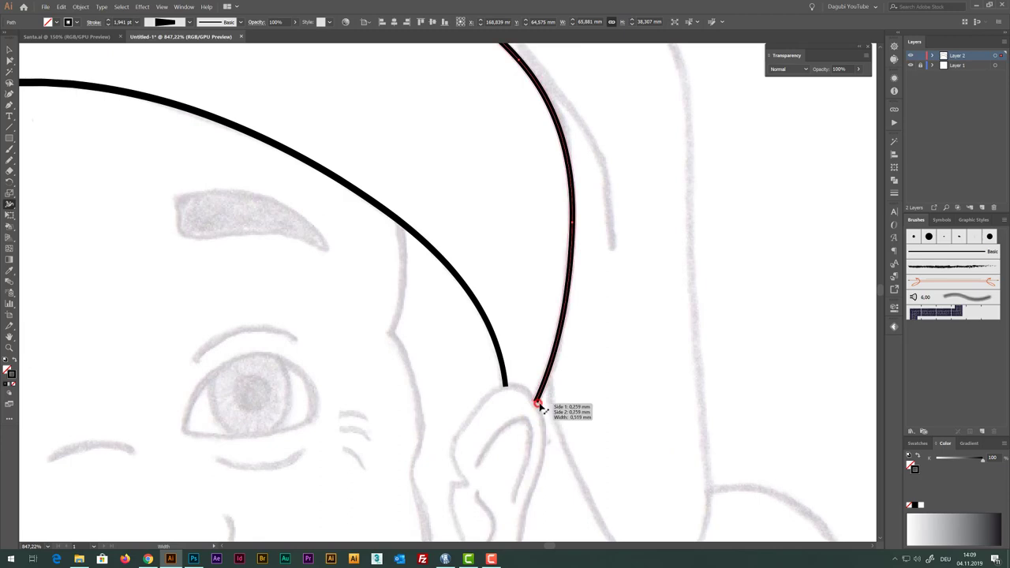
pyautogui.moveTo(543, 409); pyautogui.dragTo(541, 409)
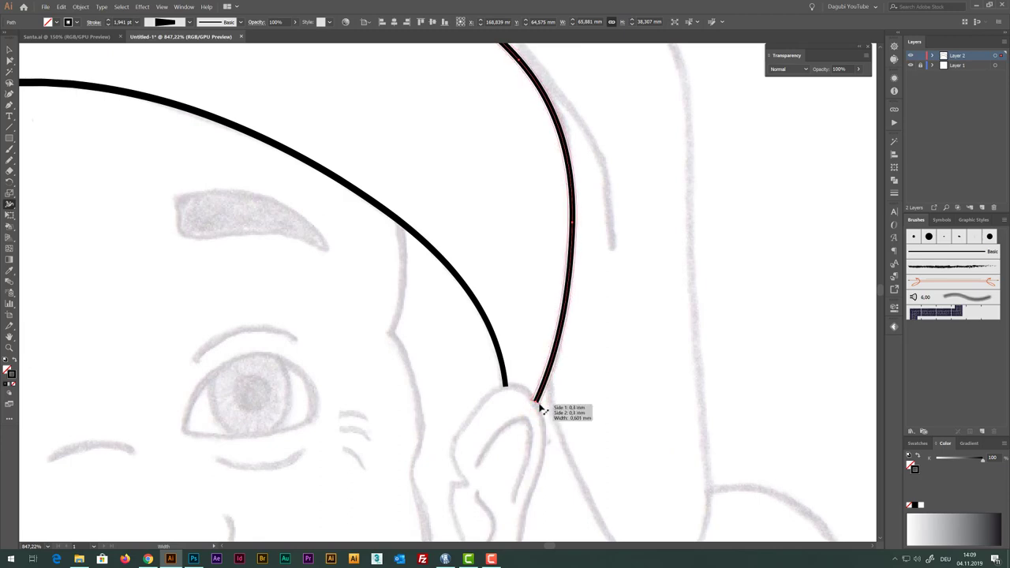
pyautogui.moveTo(478, 354)
pyautogui.mouseDown()
pyautogui.moveTo(580, 380)
pyautogui.moveTo(550, 379)
pyautogui.mouseUp()
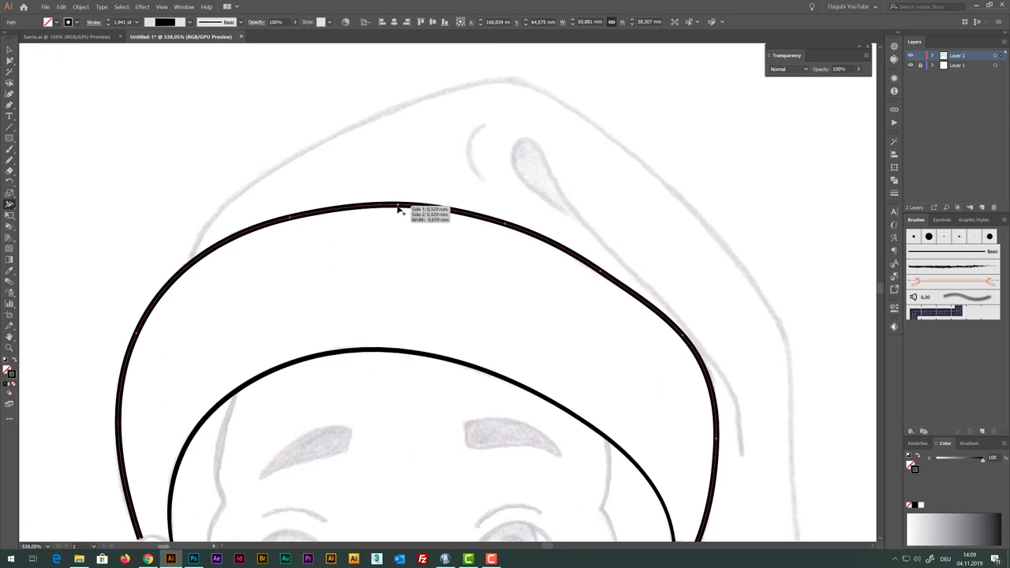
pyautogui.moveTo(397, 209); pyautogui.dragTo(400, 208)
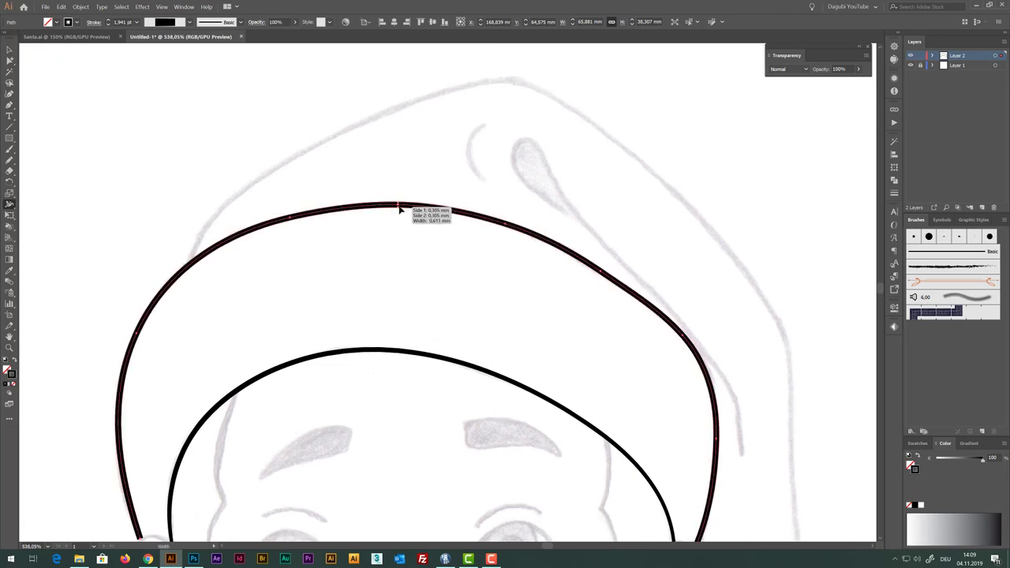
pyautogui.moveTo(554, 369); pyautogui.dragTo(533, 354)
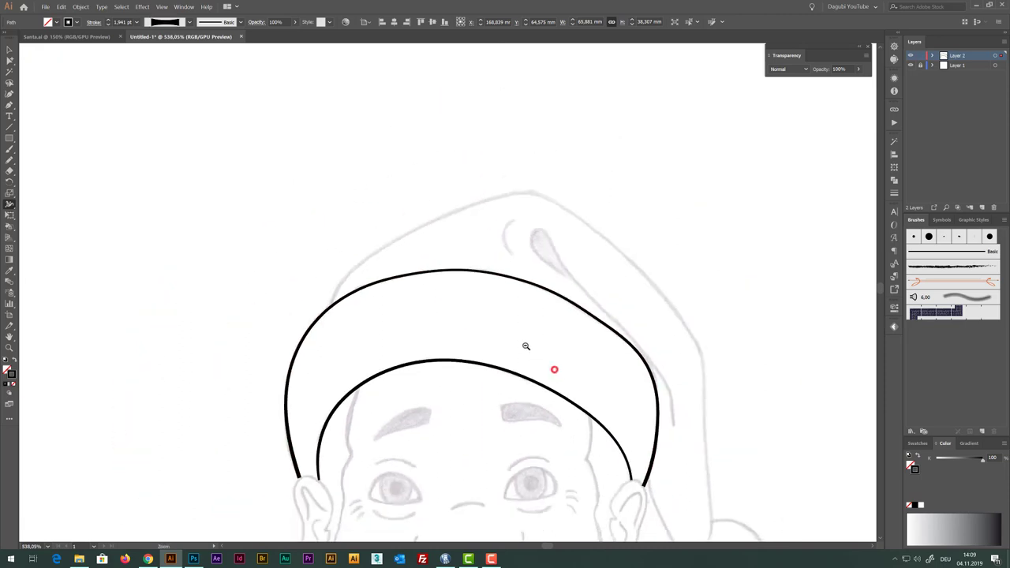
pyautogui.moveTo(455, 413)
pyautogui.mouseDown()
pyautogui.moveTo(528, 169)
pyautogui.moveTo(577, 151)
pyautogui.moveTo(482, 197)
pyautogui.mouseUp()
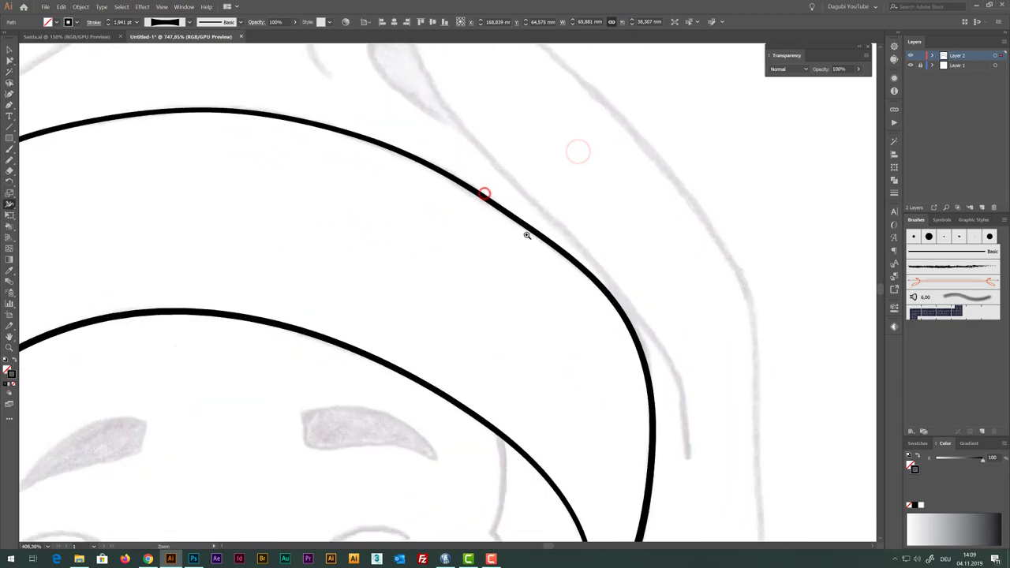
# Nudge anchors on the outer brim curve's upper right to slightly reshape that stretch
pyautogui.click(9, 62)
pyautogui.keyDown('alt'); pyautogui.click(10, 62); pyautogui.keyUp('alt')
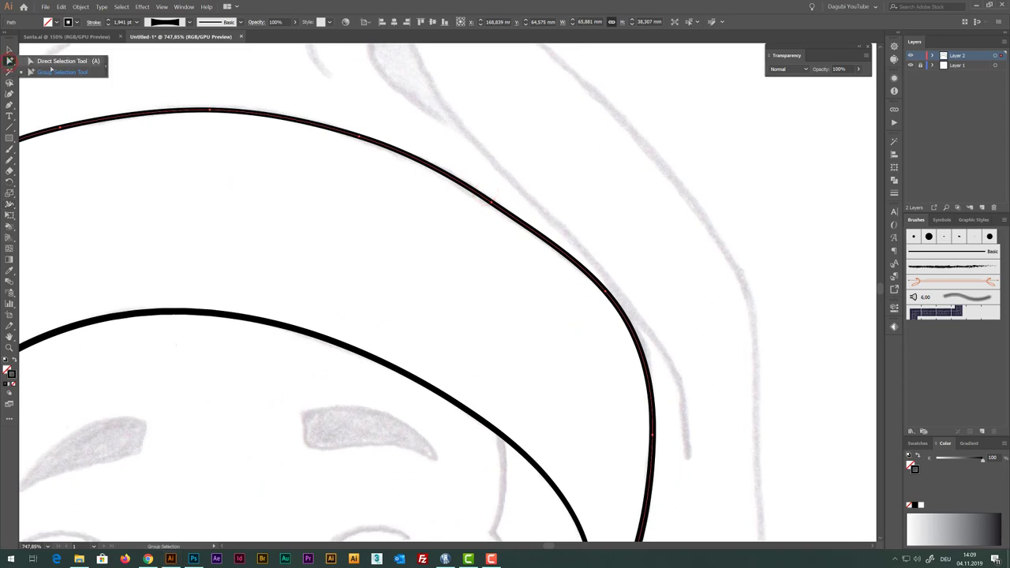
pyautogui.click(491, 202)
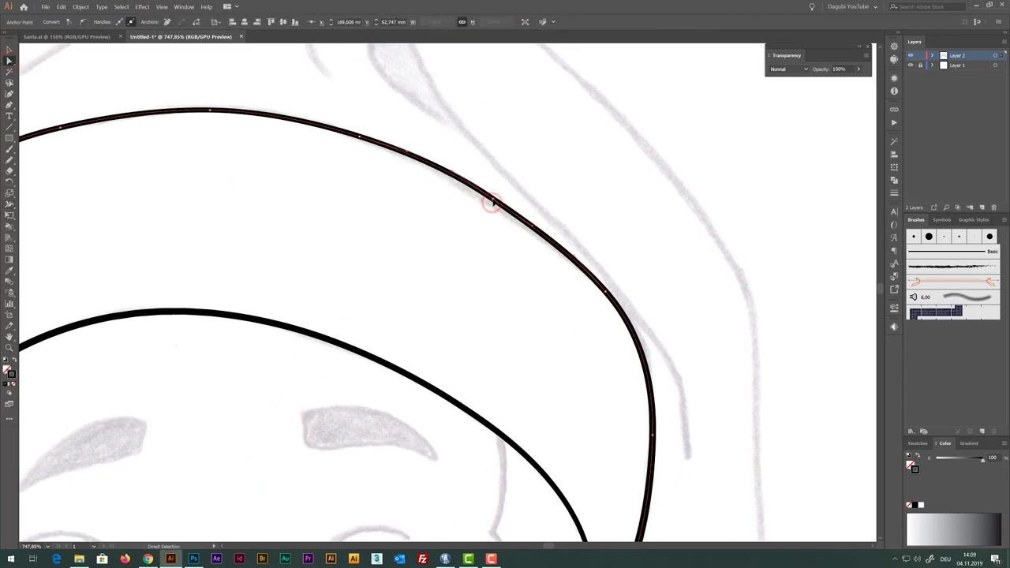
pyautogui.moveTo(493, 202); pyautogui.dragTo(494, 202)
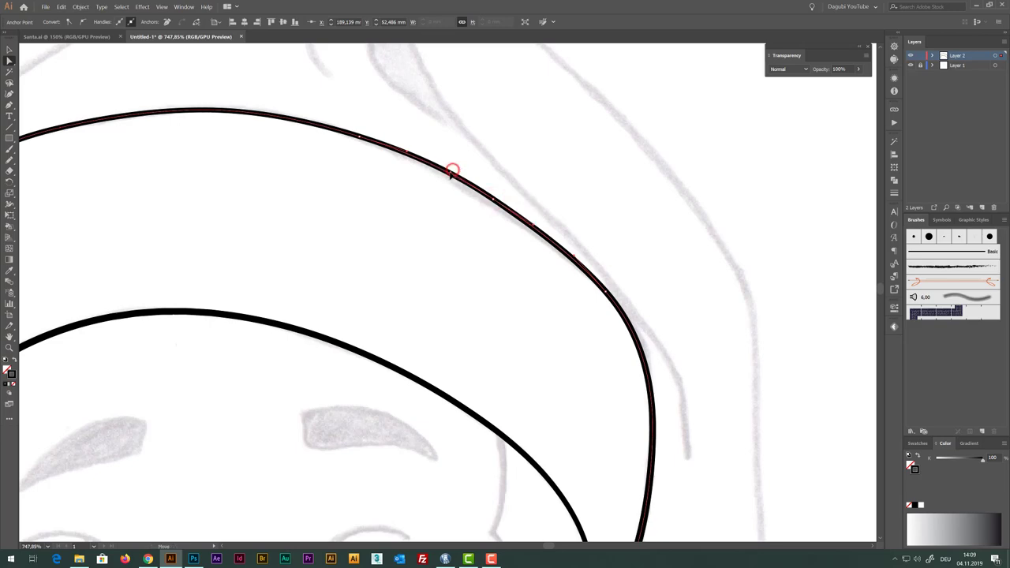
pyautogui.click(451, 176)
pyautogui.scroll(-2, 502, 344)
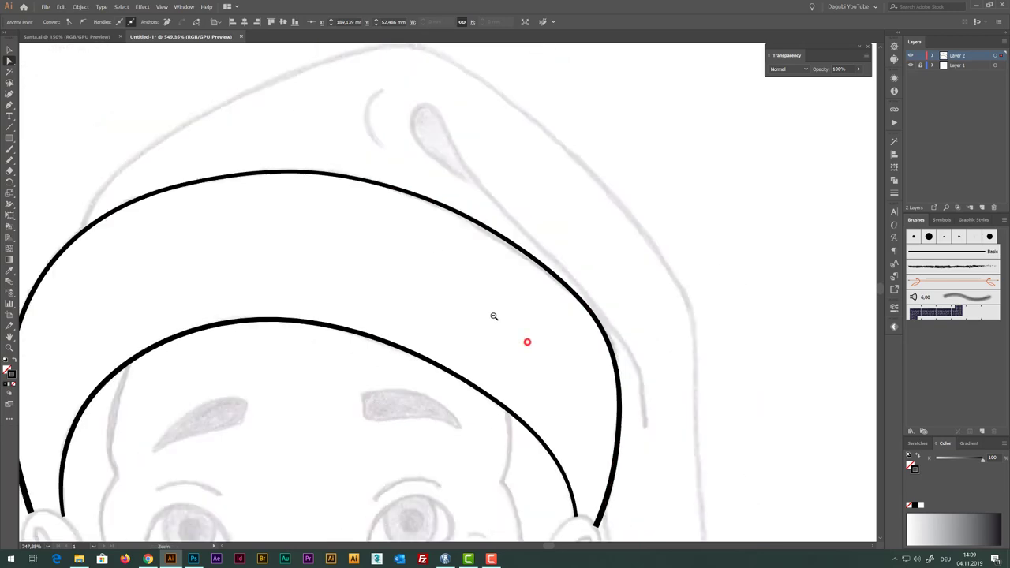
pyautogui.scroll(-1, 492, 316)
pyautogui.moveTo(489, 318); pyautogui.dragTo(446, 229)
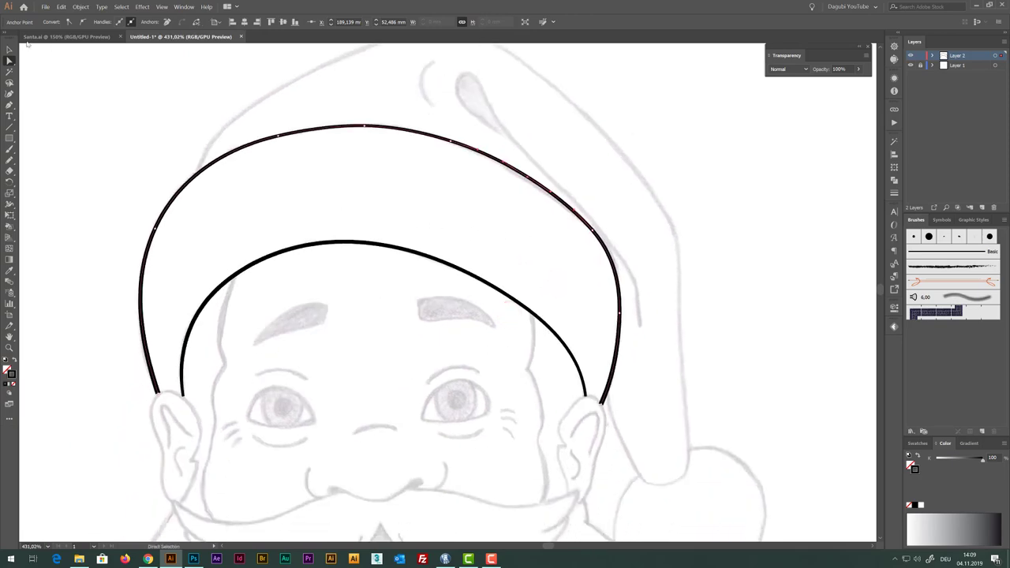
pyautogui.click(10, 49)
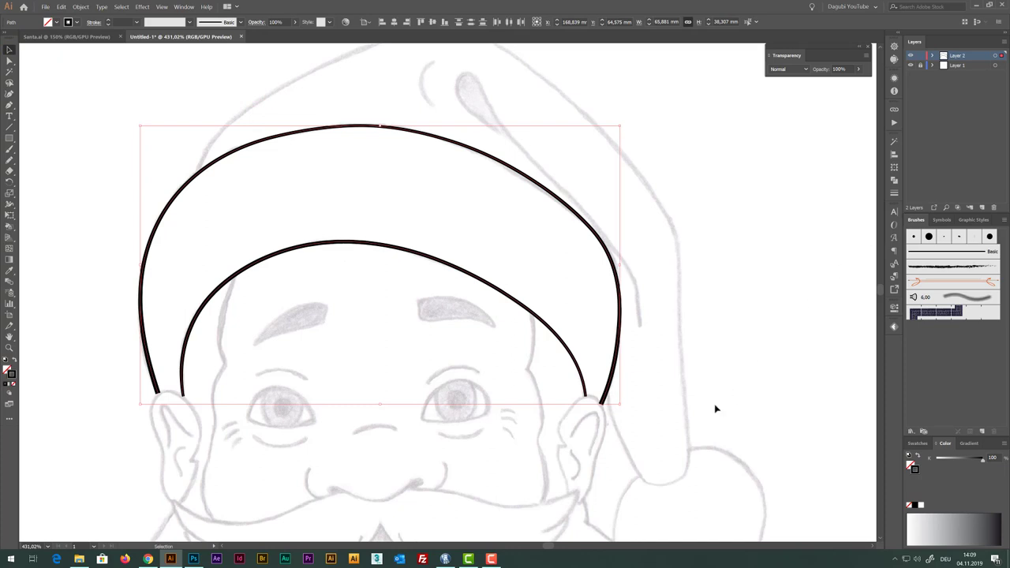
# Give both hat-brim curves round stroke caps, then deselect them
pyautogui.click(894, 194)
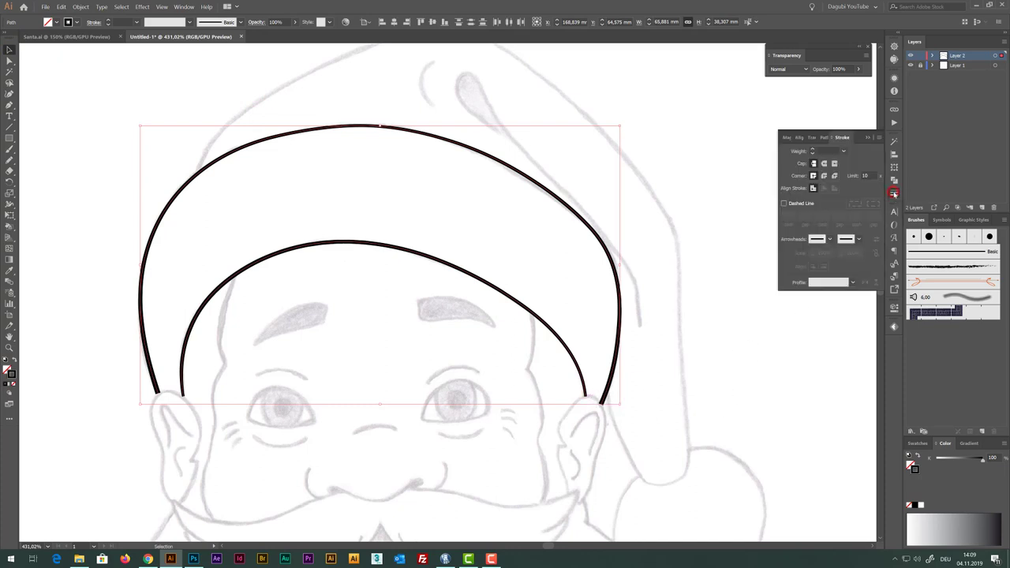
pyautogui.click(824, 163)
pyautogui.click(871, 138)
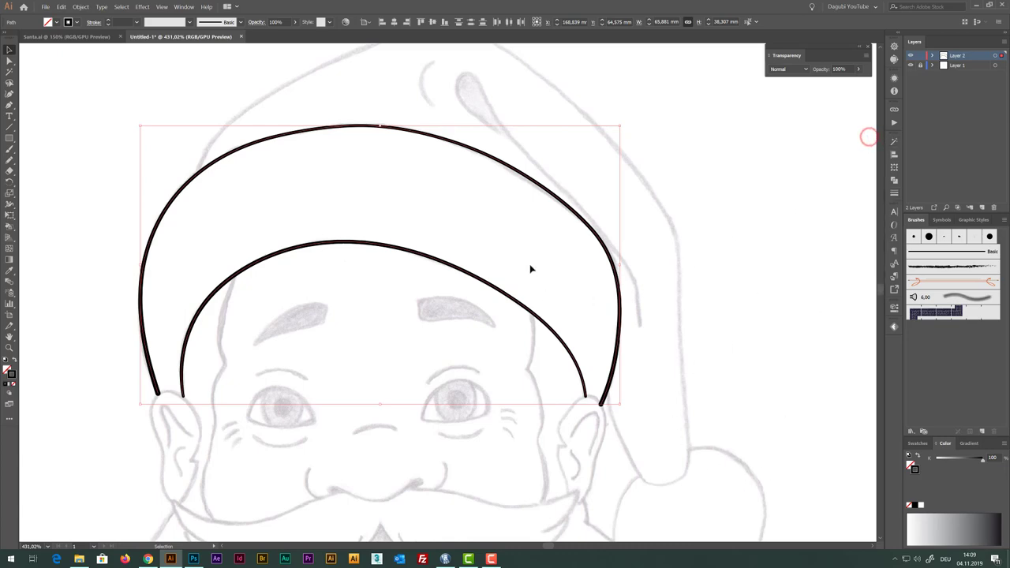
pyautogui.hotkey('ctrl', 'shift', 'b')
pyautogui.scroll(1, 540, 188)
pyautogui.hscroll(1, 540, 188)
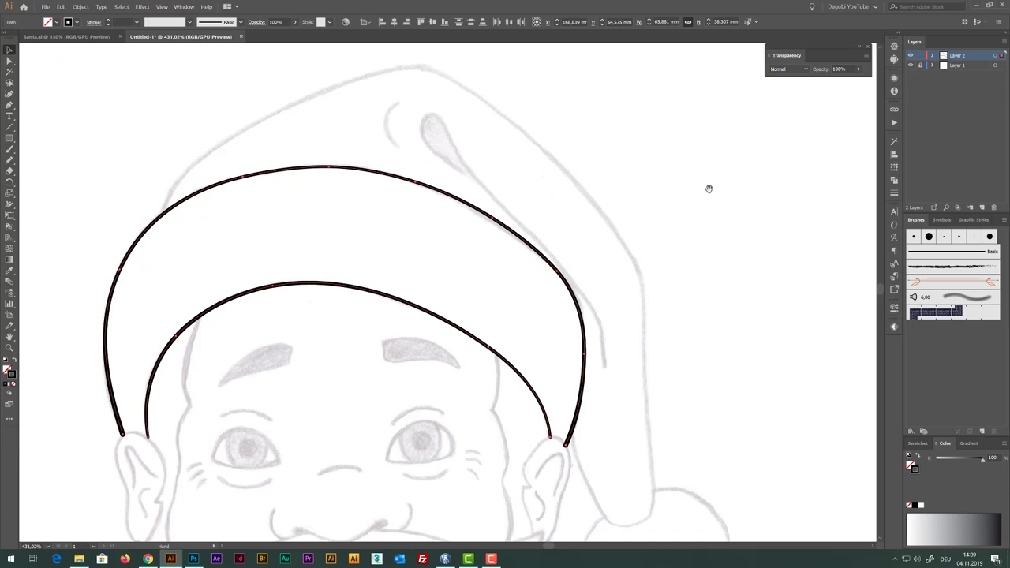
pyautogui.click(704, 163)
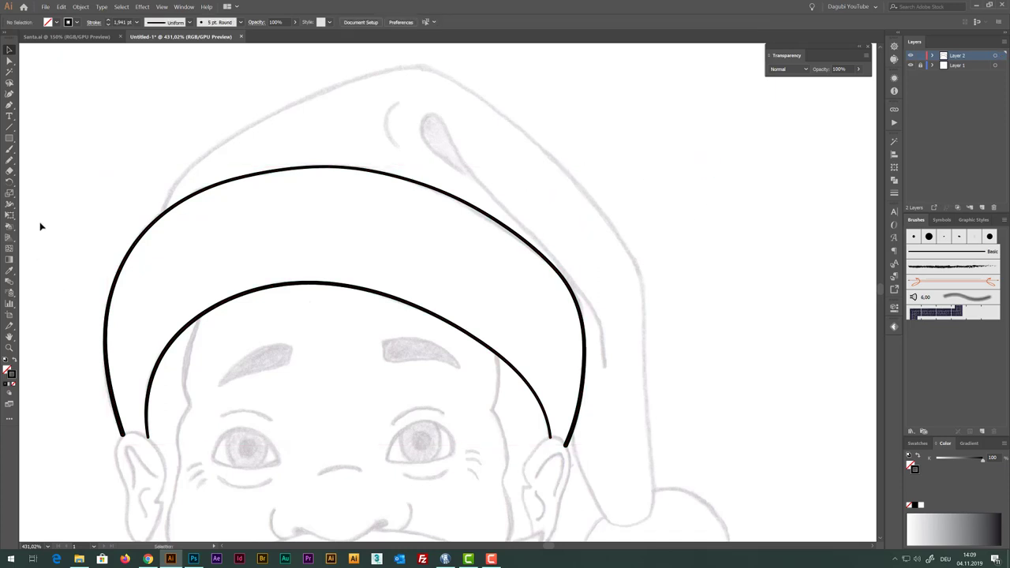
# Pencil-trace the hat's drooping tip from the brim's left to the right ear, at 1 pt stroke
pyautogui.click(10, 161)
pyautogui.moveTo(171, 192); pyautogui.dragTo(208, 154)
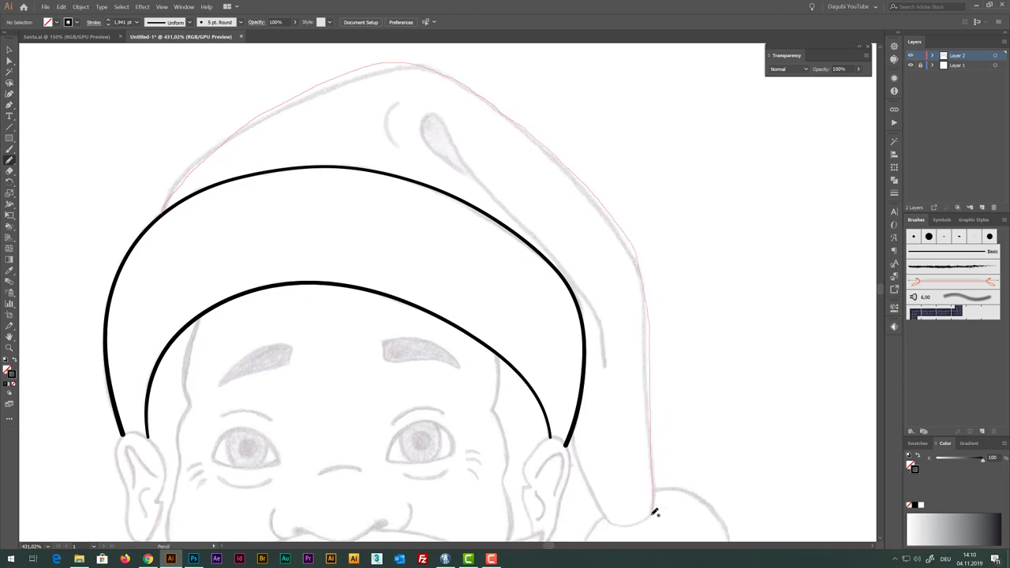
pyautogui.moveTo(645, 488); pyautogui.dragTo(656, 420)
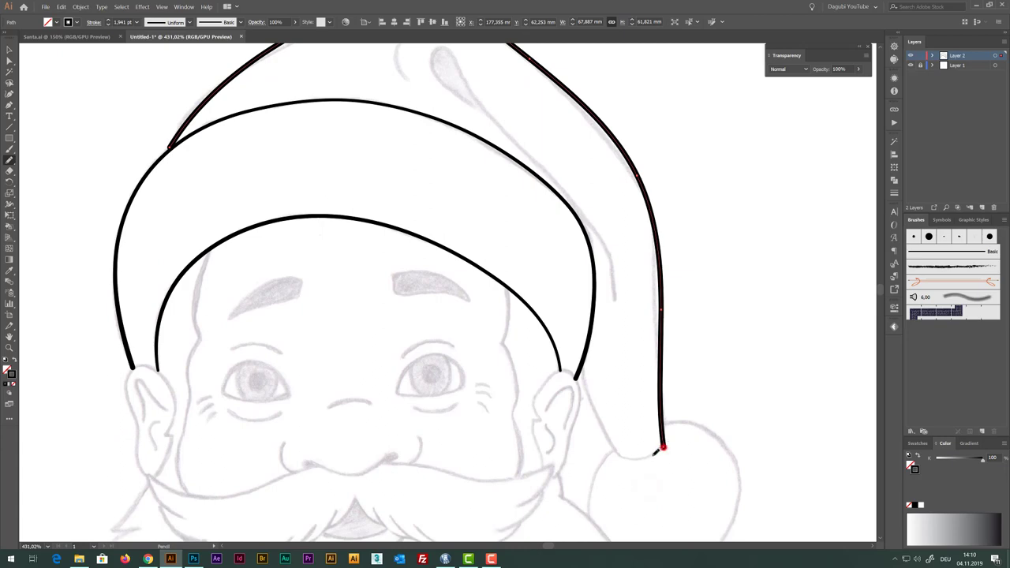
pyautogui.moveTo(629, 456); pyautogui.dragTo(624, 459)
pyautogui.moveTo(581, 366); pyautogui.dragTo(579, 371)
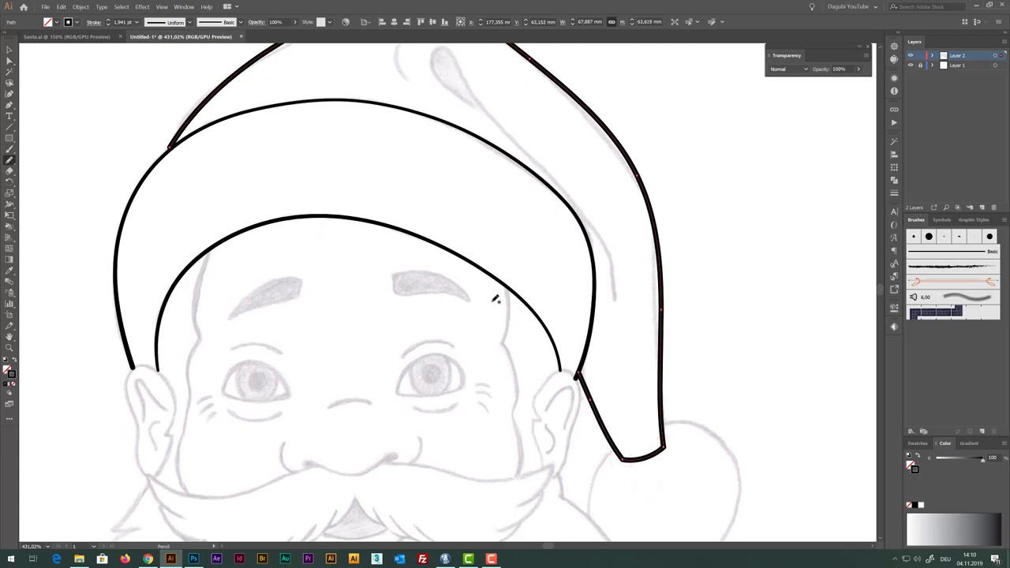
pyautogui.click(108, 23)
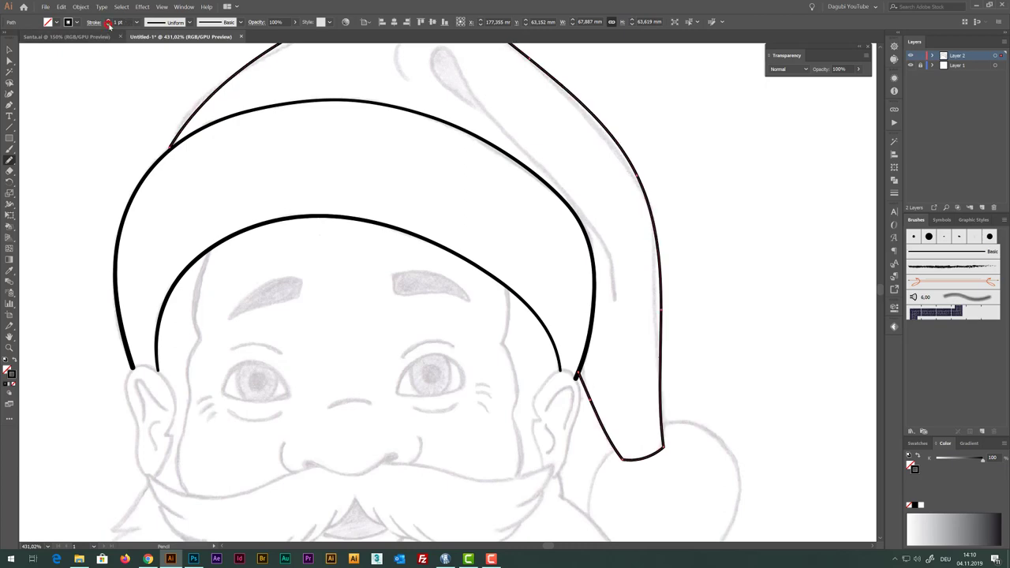
pyautogui.moveTo(621, 218); pyautogui.dragTo(615, 289)
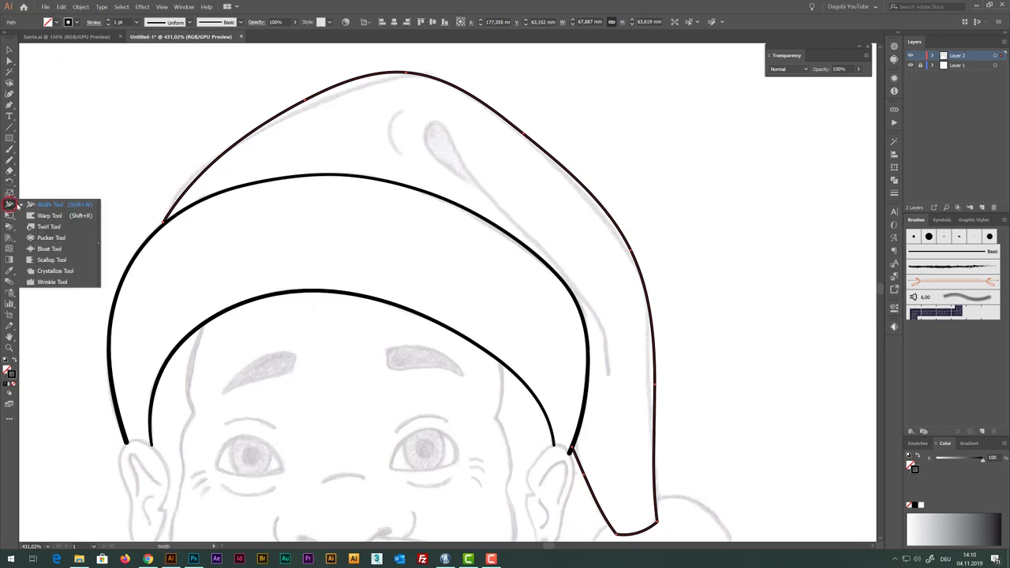
# Warp the hat outline's left side onto the sketch lines near the brim
pyautogui.moveTo(10, 204); pyautogui.dragTo(48, 216)
pyautogui.moveTo(353, 132); pyautogui.dragTo(350, 174)
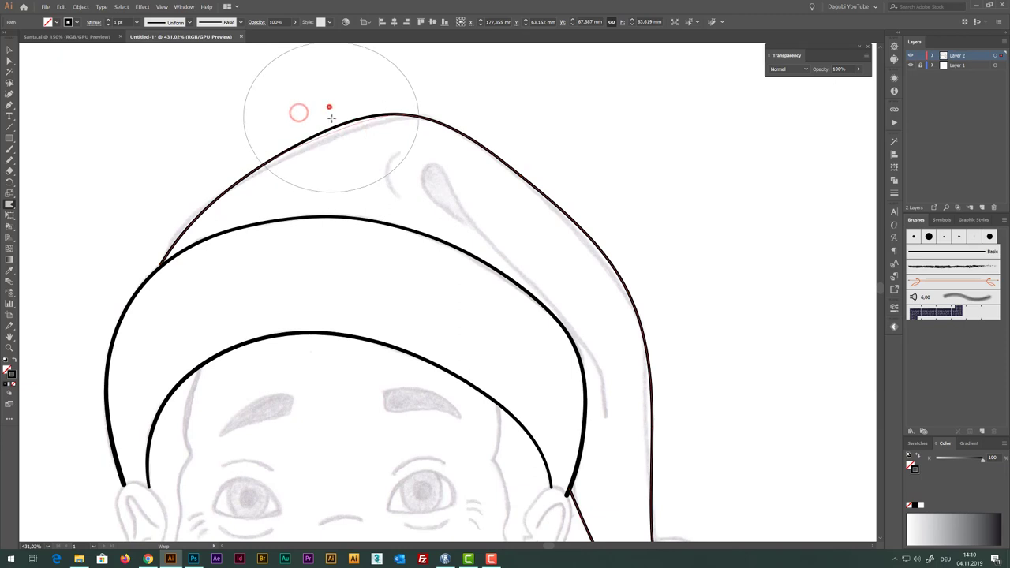
pyautogui.moveTo(259, 147)
pyautogui.mouseDown()
pyautogui.moveTo(171, 237)
pyautogui.moveTo(124, 253)
pyautogui.mouseUp()
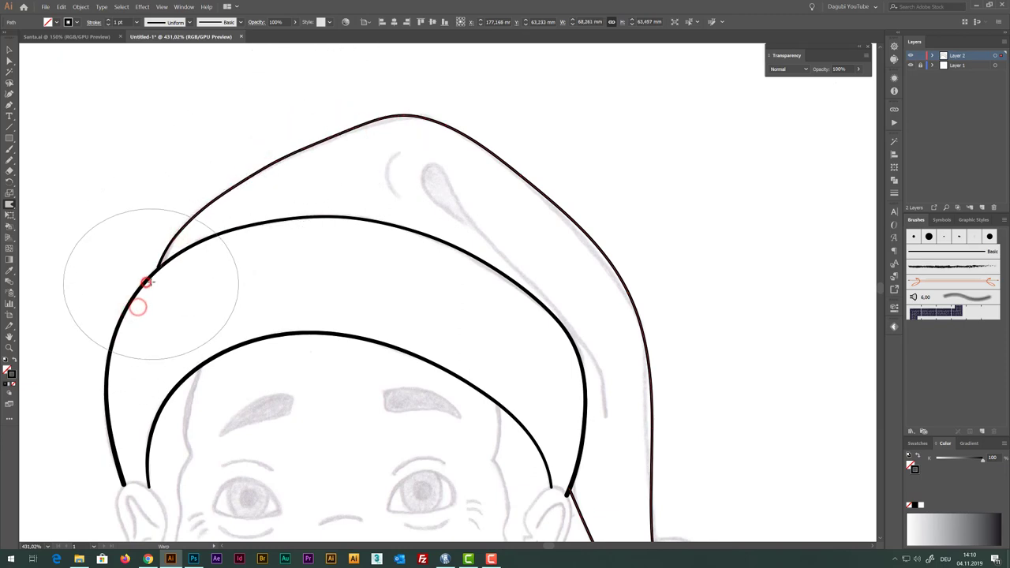
pyautogui.click(171, 185)
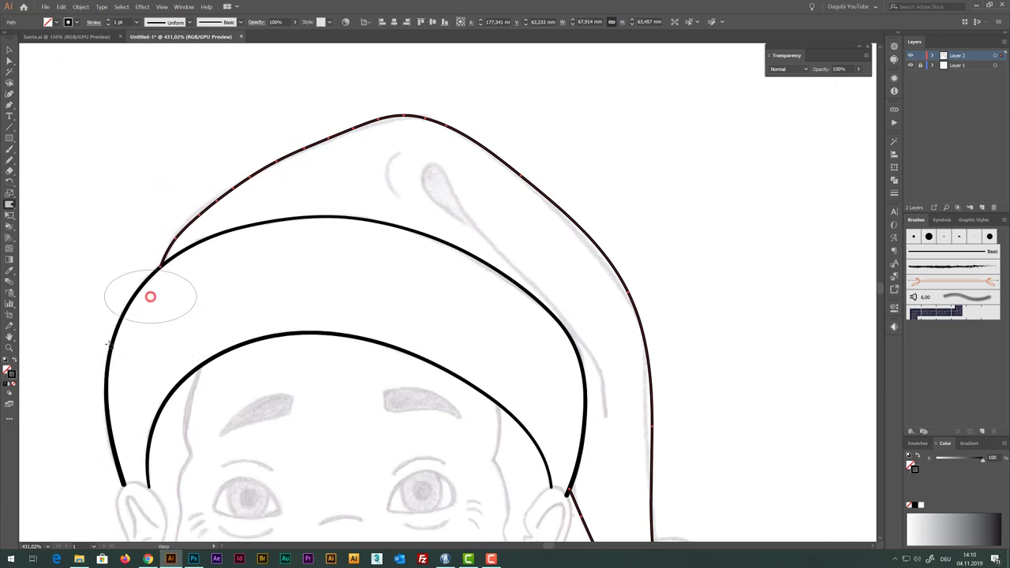
pyautogui.moveTo(147, 271); pyautogui.dragTo(159, 241)
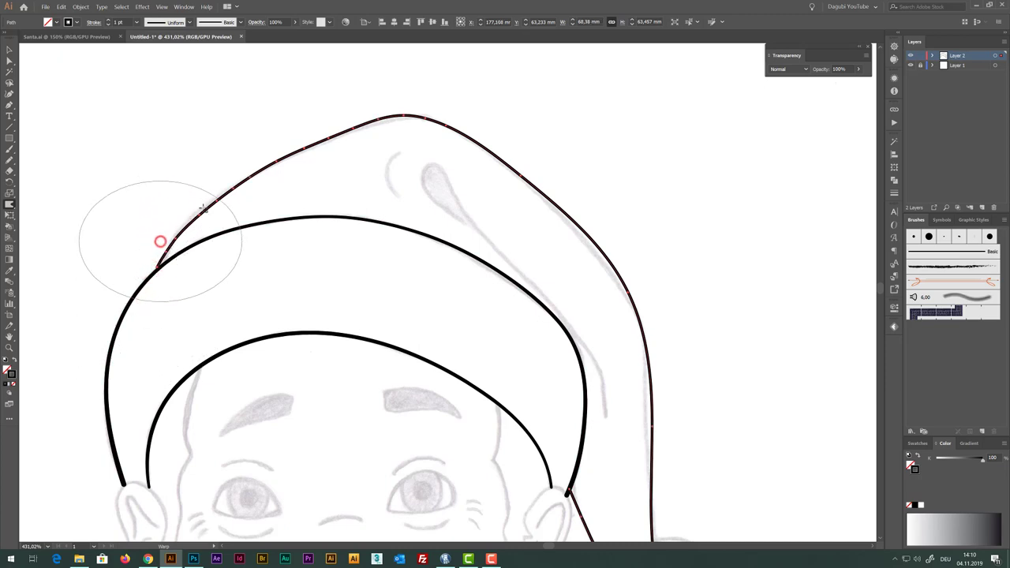
pyautogui.click(173, 182)
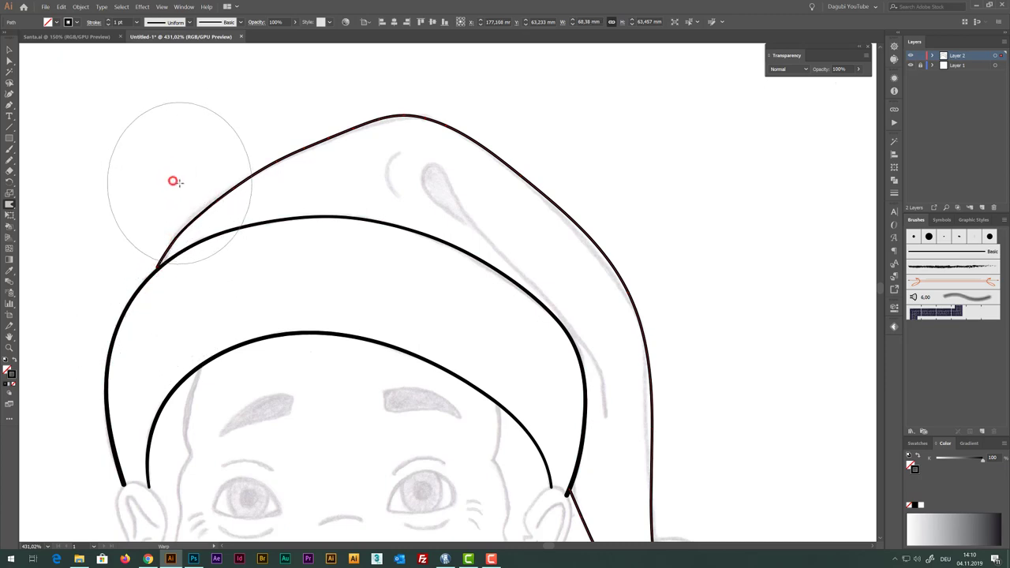
# Warp the hat outline's top and right slope onto the sketch lines
pyautogui.click(151, 230)
pyautogui.click(245, 153)
pyautogui.click(379, 123)
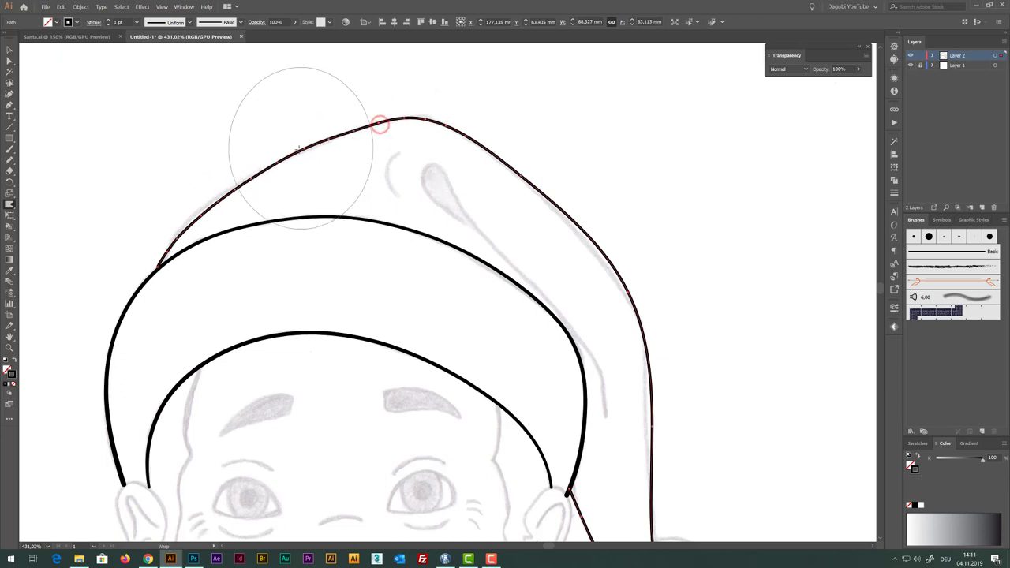
pyautogui.click(296, 151)
pyautogui.click(519, 190)
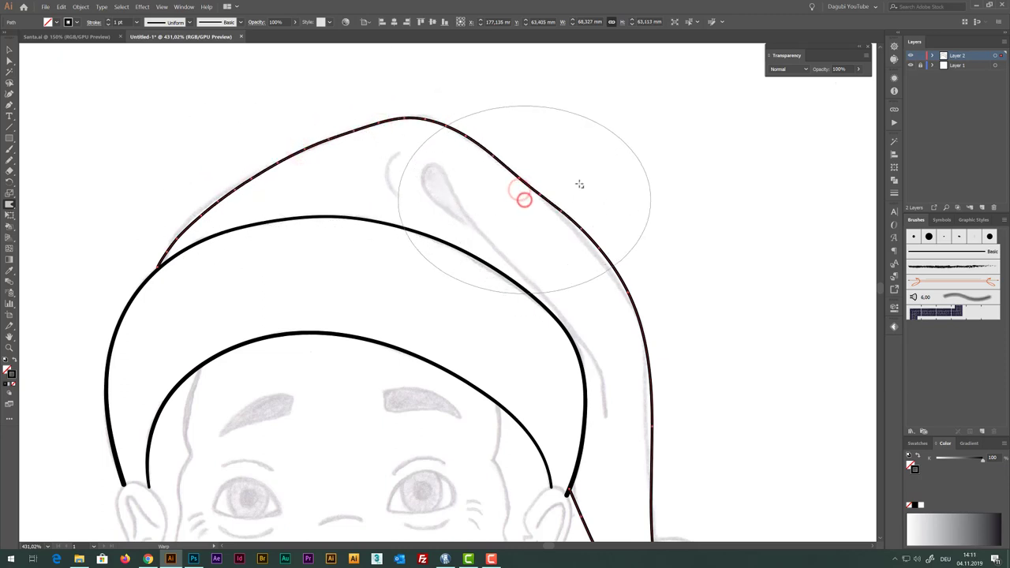
pyautogui.click(601, 204)
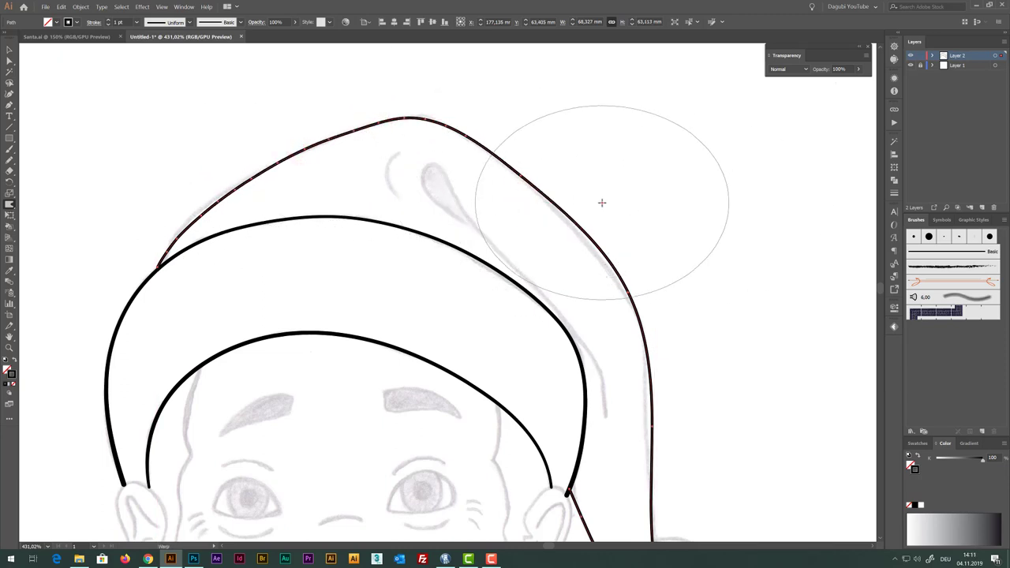
# Pull the hat's right edge slightly inward and adjust the outline beside the ear
pyautogui.scroll(-5, 631, 252)
pyautogui.click(632, 251)
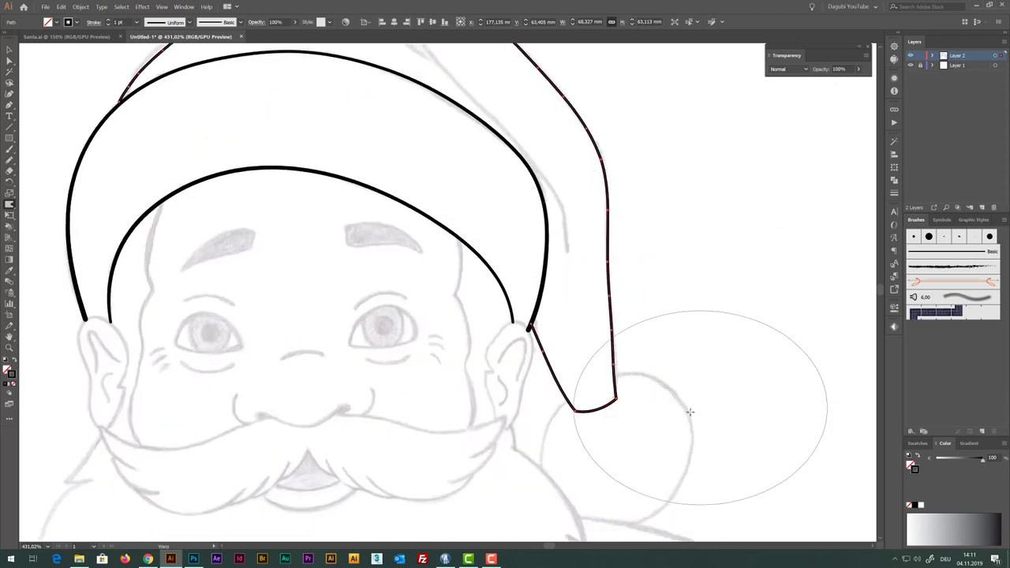
pyautogui.scroll(2, 627, 401)
pyautogui.moveTo(442, 288); pyautogui.dragTo(457, 287)
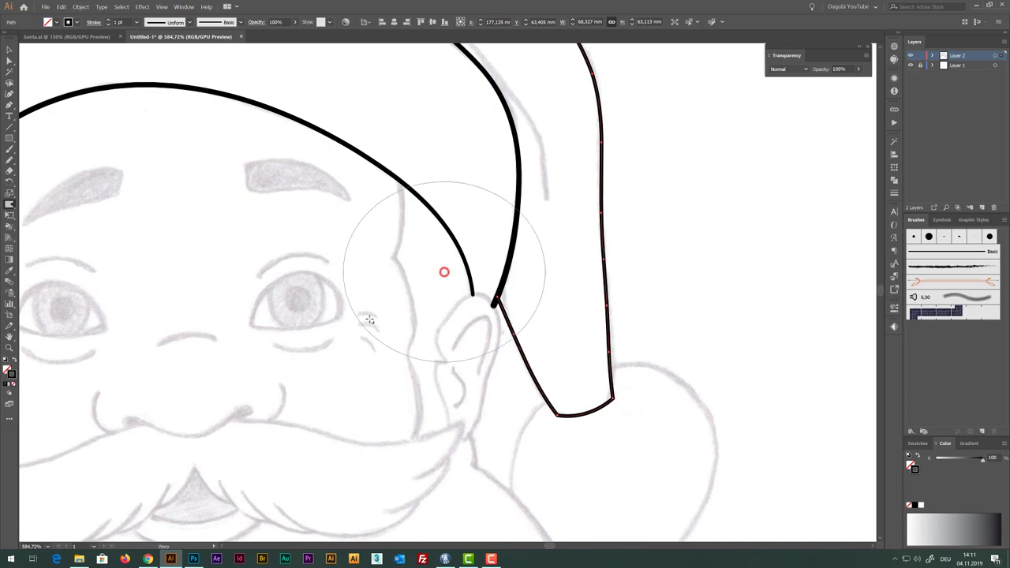
pyautogui.scroll(-1, 466, 300)
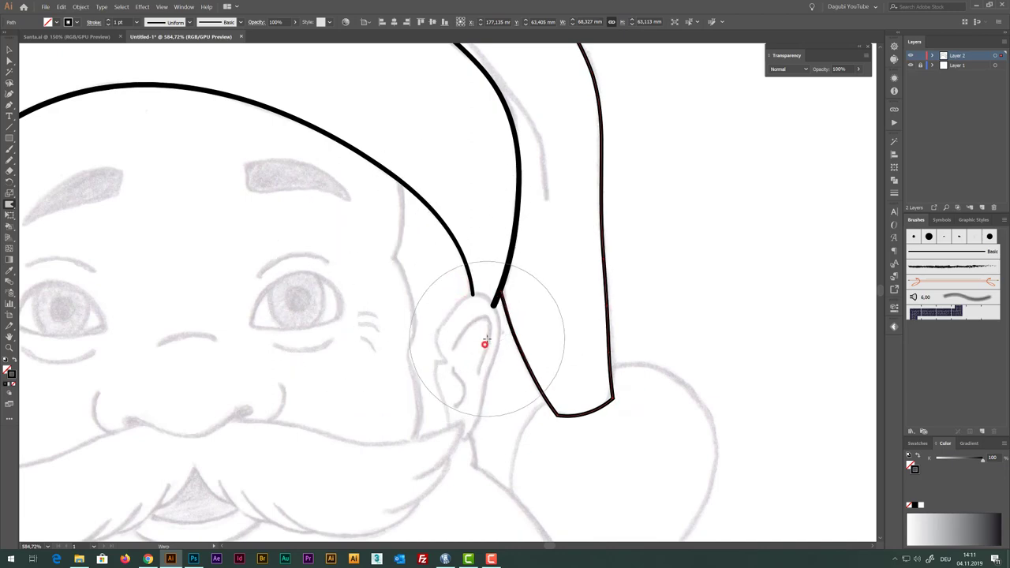
pyautogui.scroll(-3, 570, 307)
pyautogui.scroll(1, 571, 305)
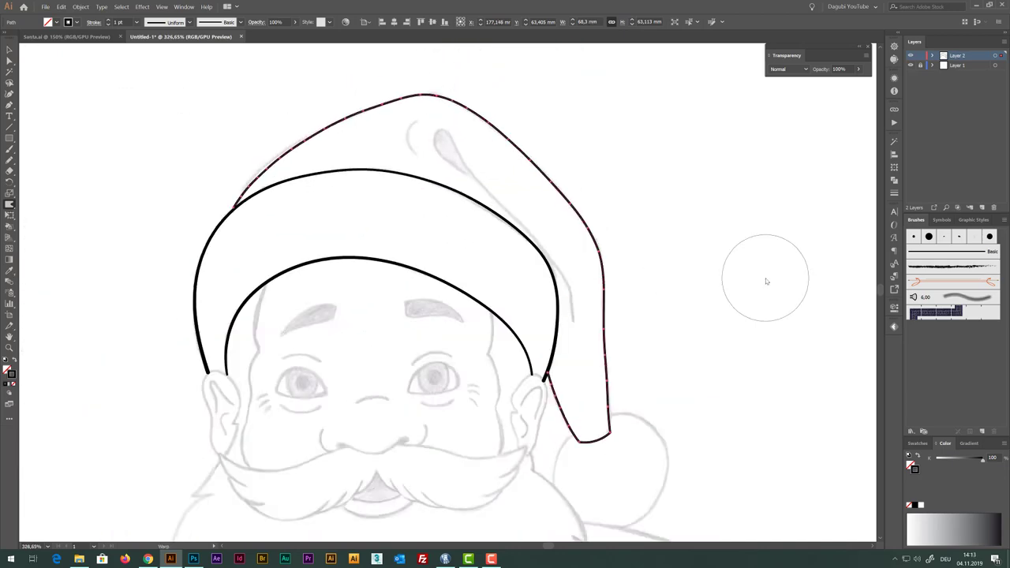
# Simplify the hat outline at 98% curve precision, from 36 to 20 anchor points
pyautogui.click(81, 7)
pyautogui.moveTo(87, 176)
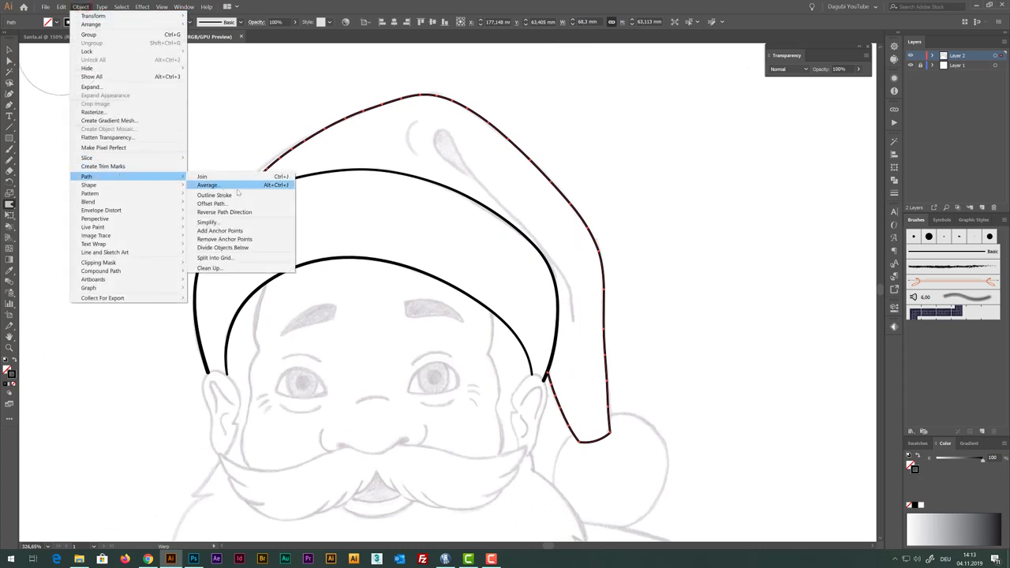
pyautogui.click(228, 223)
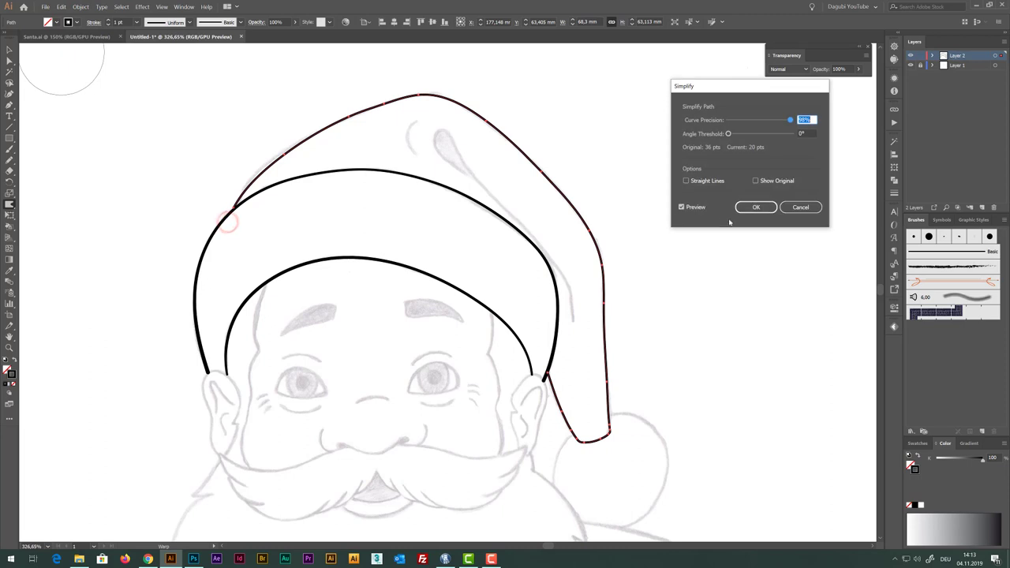
pyautogui.click(693, 207)
pyautogui.click(692, 208)
pyautogui.click(693, 208)
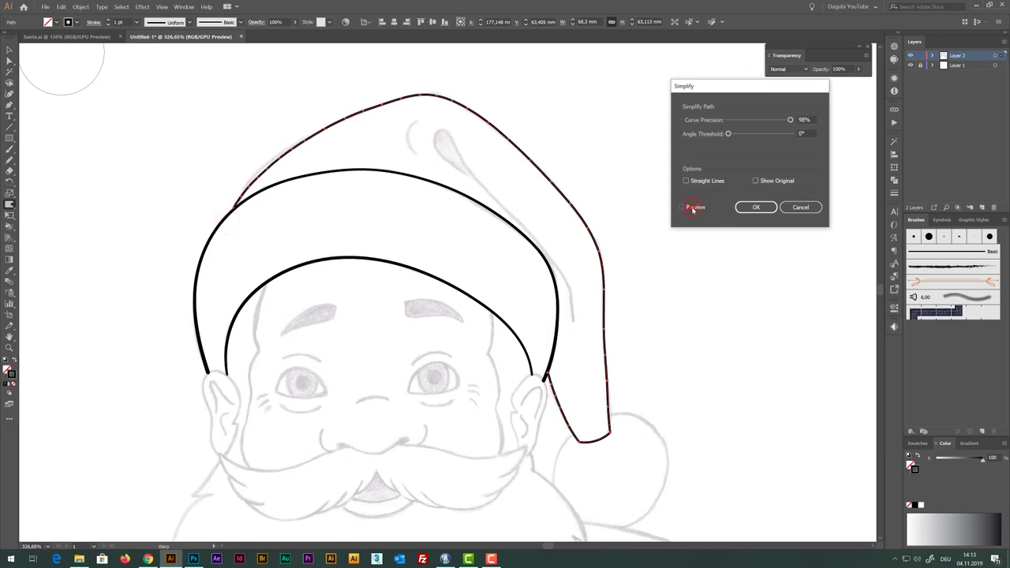
pyautogui.click(693, 208)
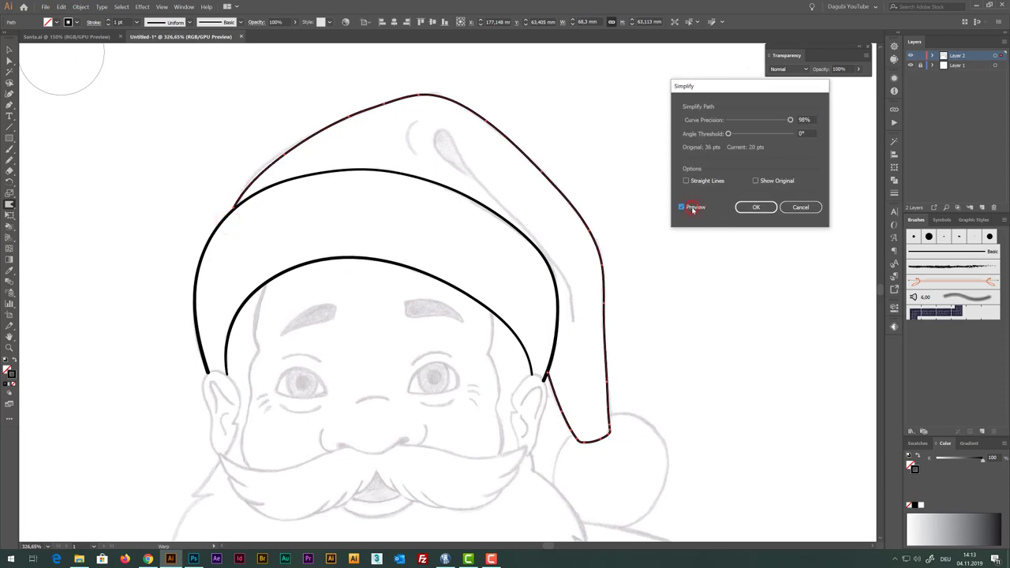
pyautogui.click(762, 207)
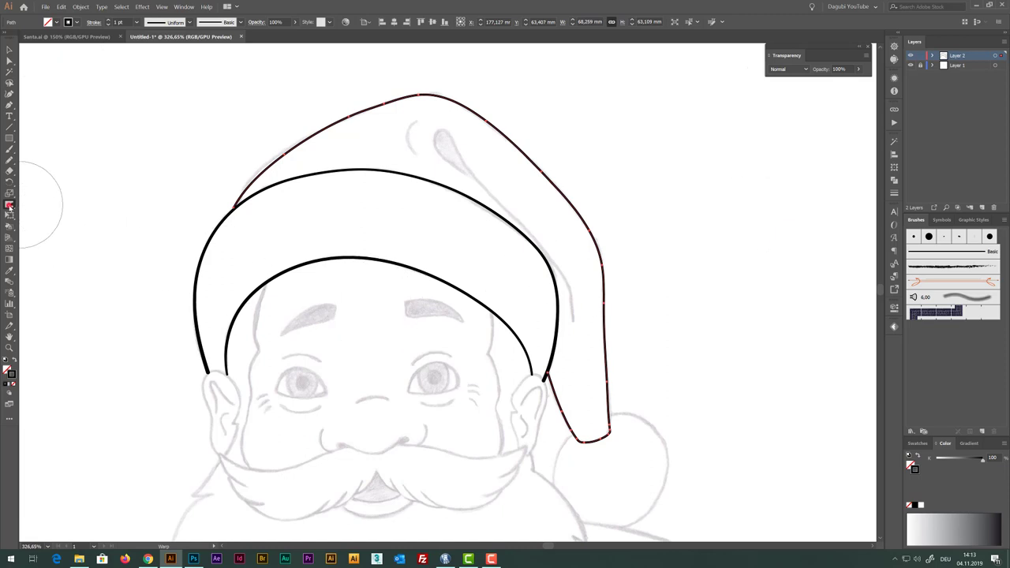
pyautogui.click(10, 205)
# Widen the hat outline's stroke near the brim's left end and the tip, to about 2.288 pt
pyautogui.click(41, 205)
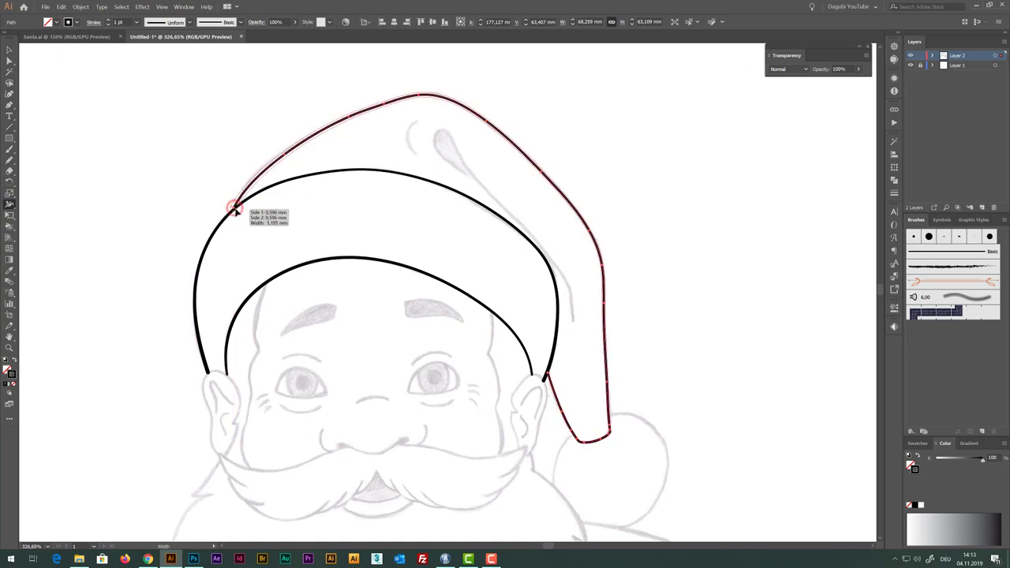
pyautogui.moveTo(236, 210); pyautogui.dragTo(239, 213)
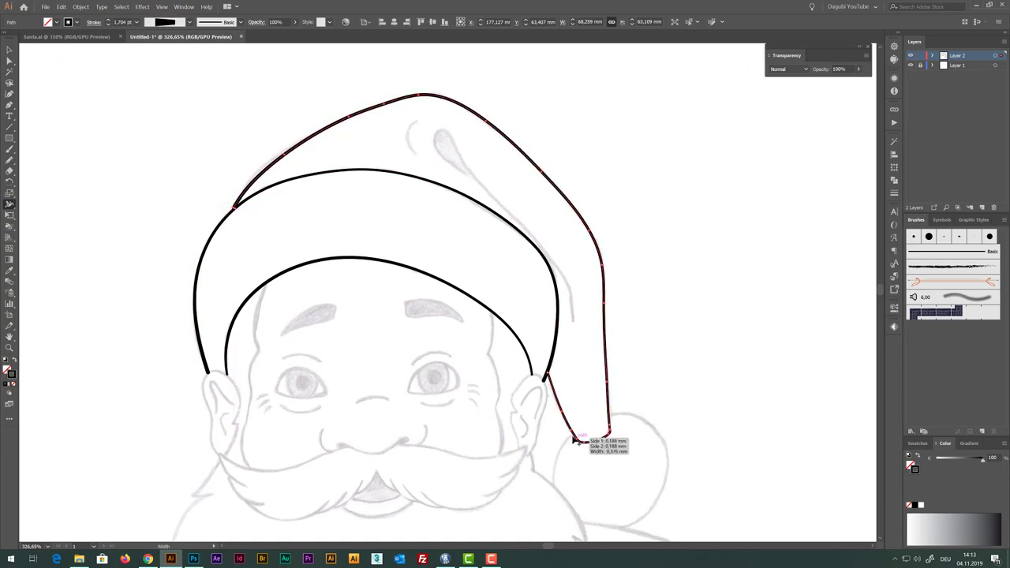
pyautogui.moveTo(547, 375); pyautogui.dragTo(551, 379)
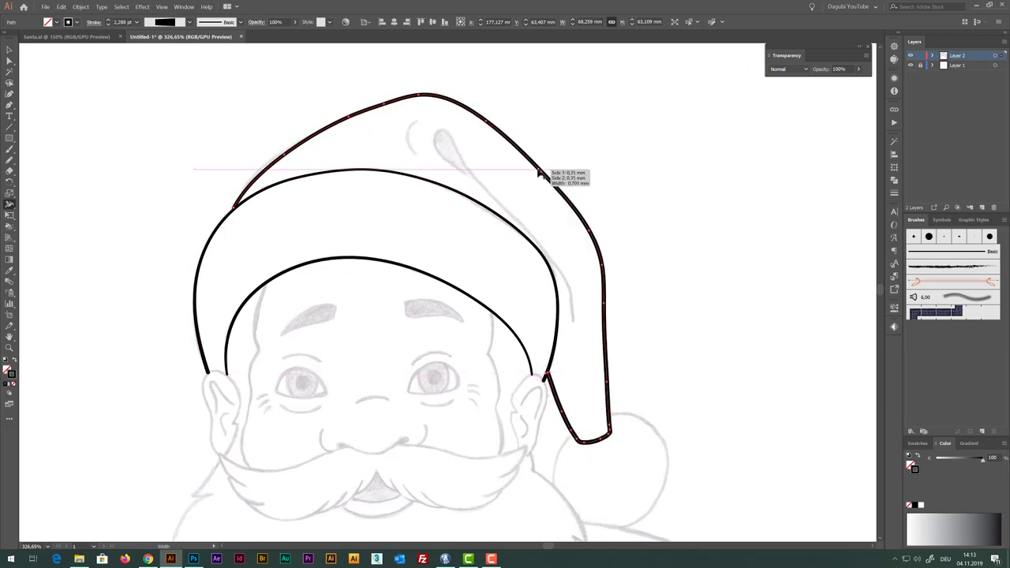
pyautogui.scroll(3, 541, 175)
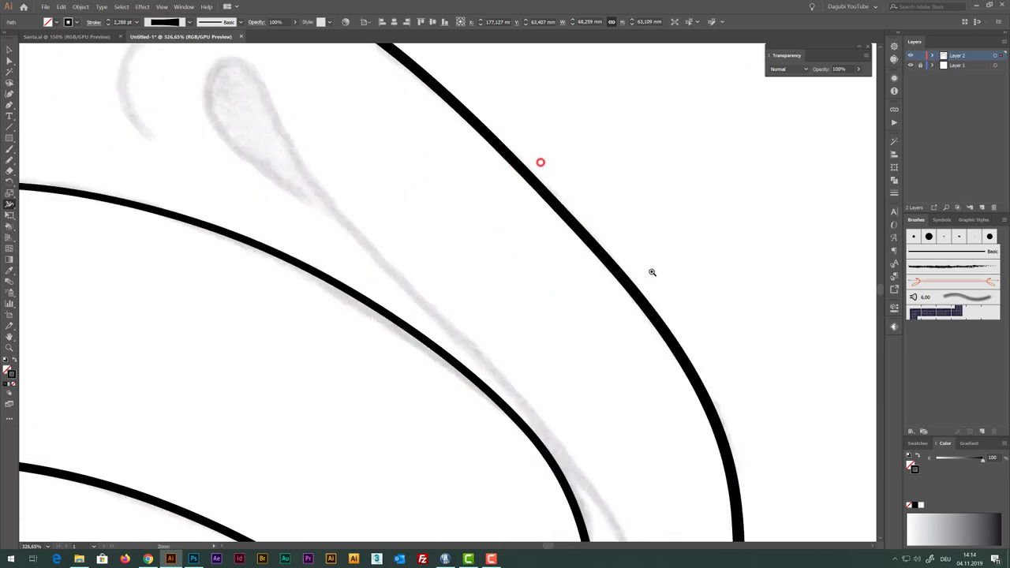
pyautogui.scroll(3, 537, 198)
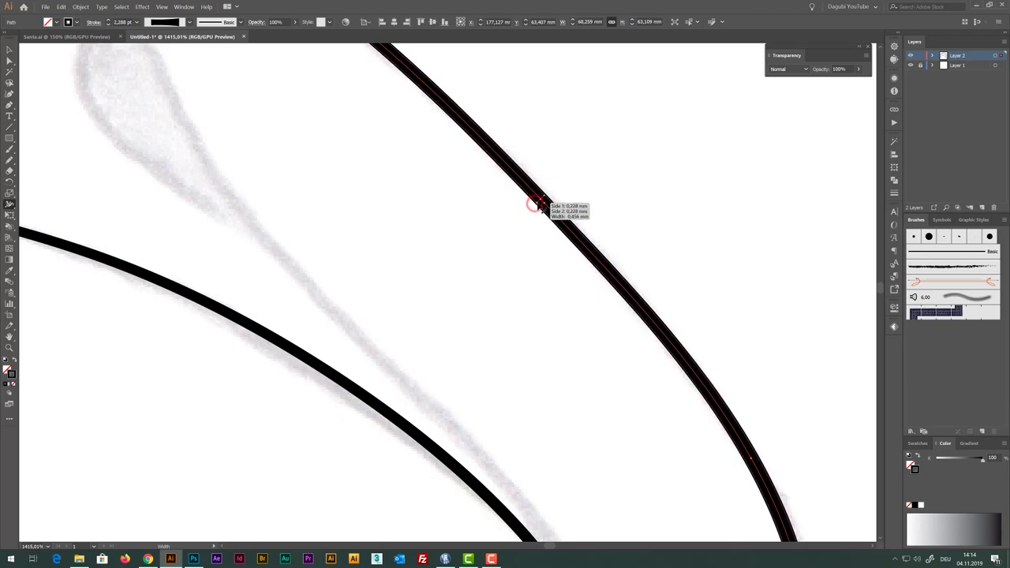
pyautogui.scroll(-2, 553, 237)
pyautogui.scroll(-3, 616, 347)
pyautogui.scroll(-1, 617, 352)
pyautogui.scroll(3, 151, 117)
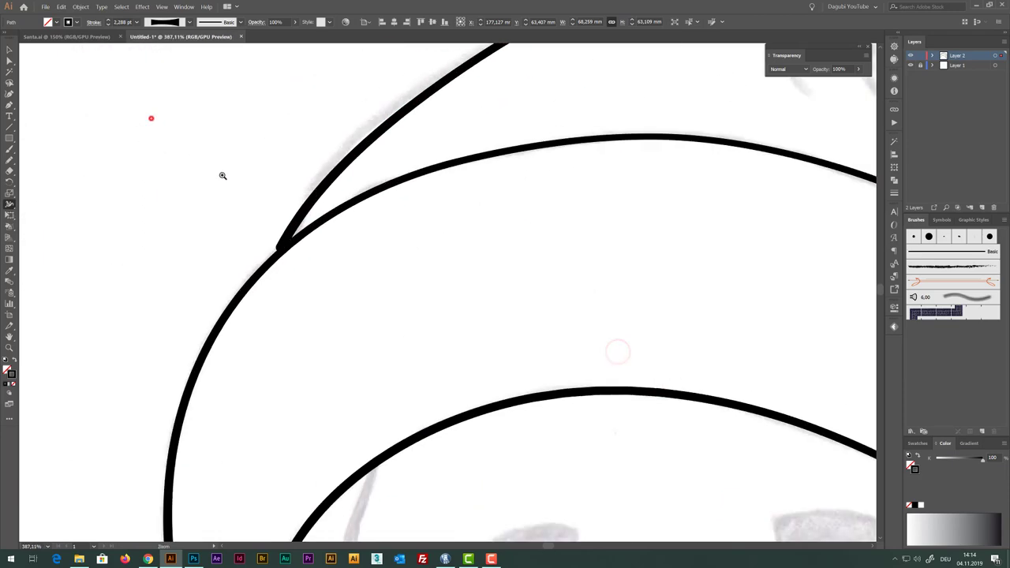
pyautogui.scroll(2, 150, 117)
# Widen the upper hat stroke and taper it to a point where the hat meets the brim
pyautogui.moveTo(344, 312); pyautogui.dragTo(364, 349)
pyautogui.press('a')
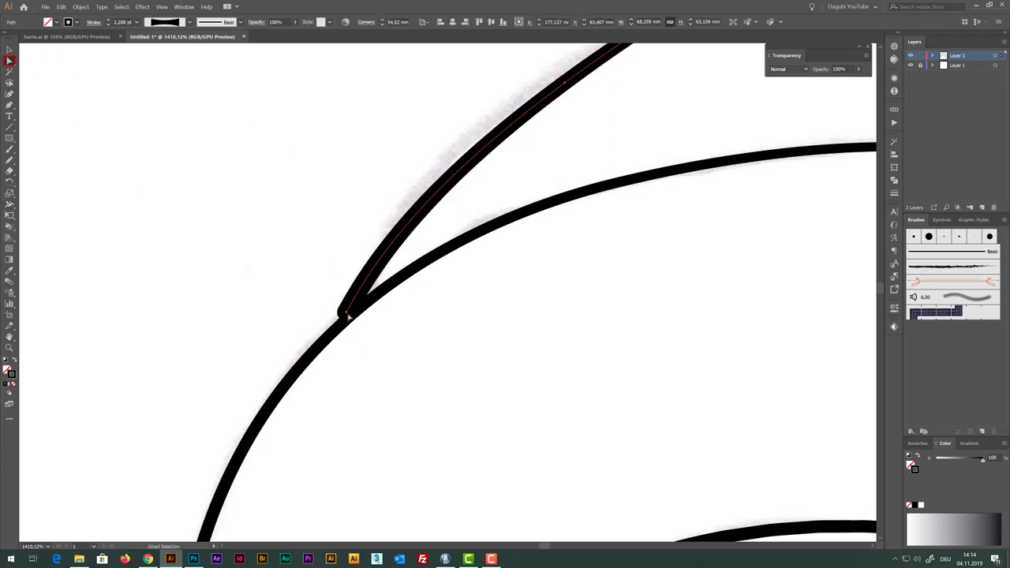
pyautogui.click(344, 314)
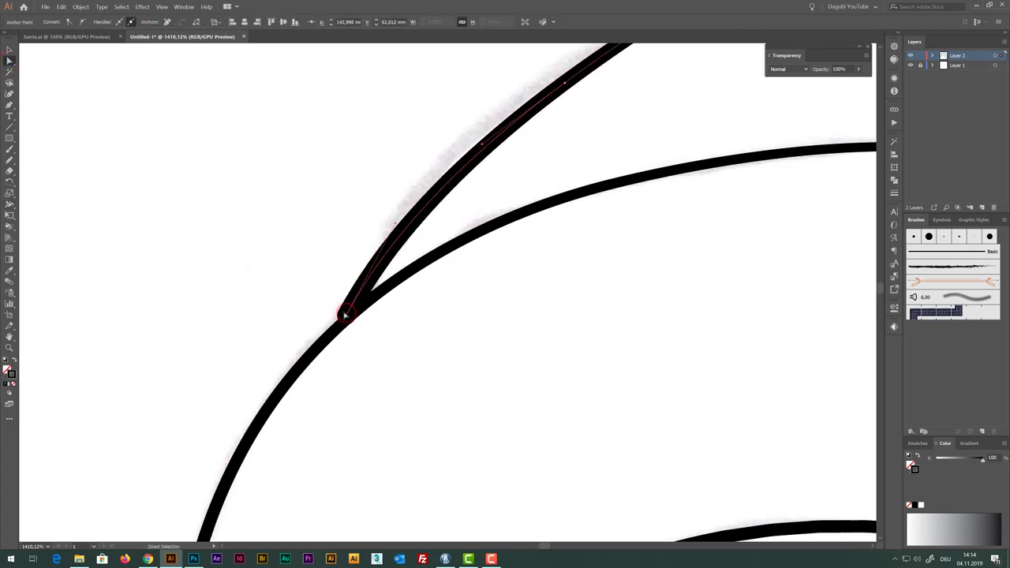
pyautogui.scroll(-3, 497, 384)
pyautogui.scroll(2, 496, 384)
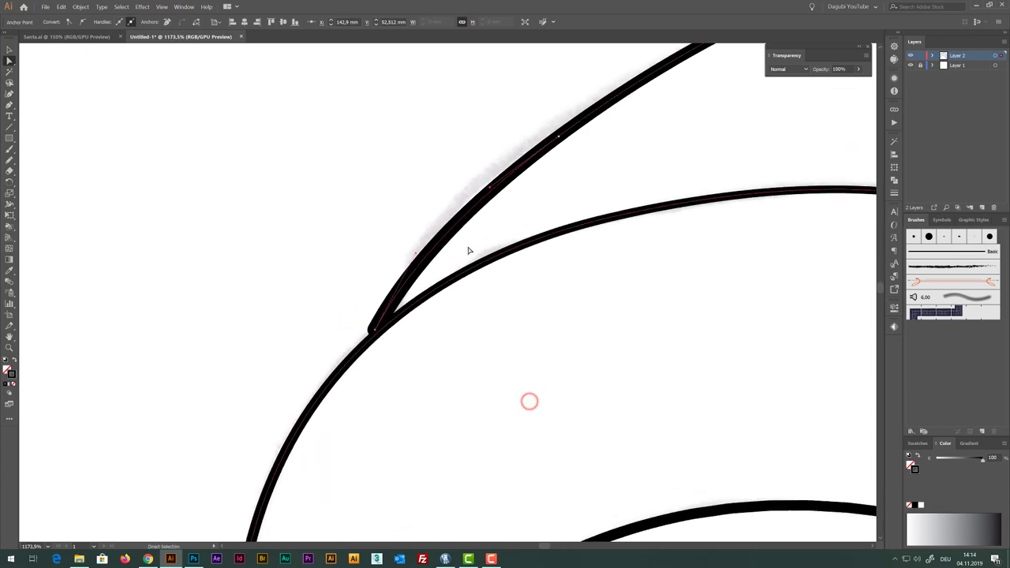
pyautogui.hotkey('shift', 'w')
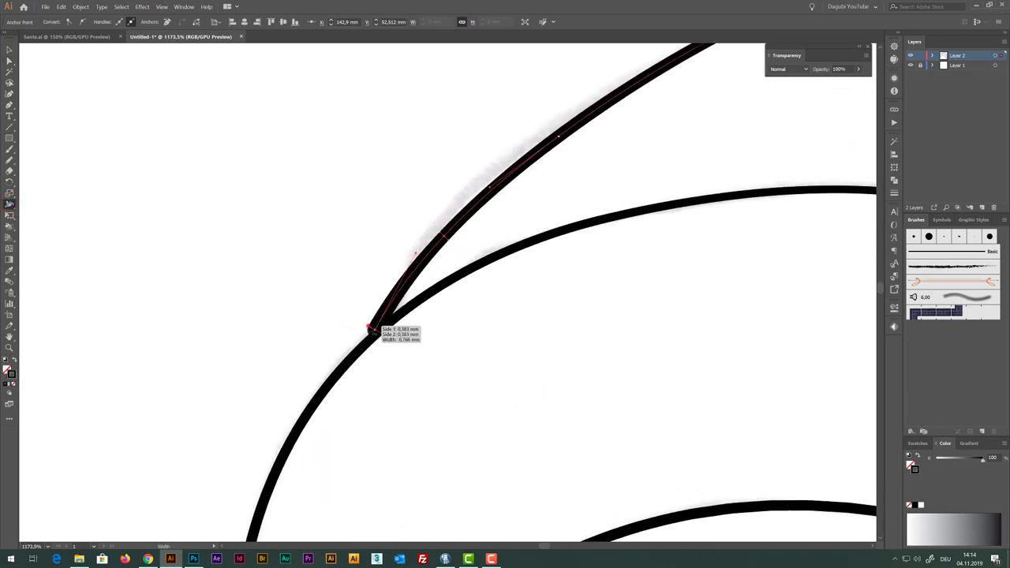
pyautogui.moveTo(374, 332); pyautogui.dragTo(381, 362)
# Narrow the hat stroke's top end at the brim junction to about 0.807 mm
pyautogui.scroll(3, 388, 321)
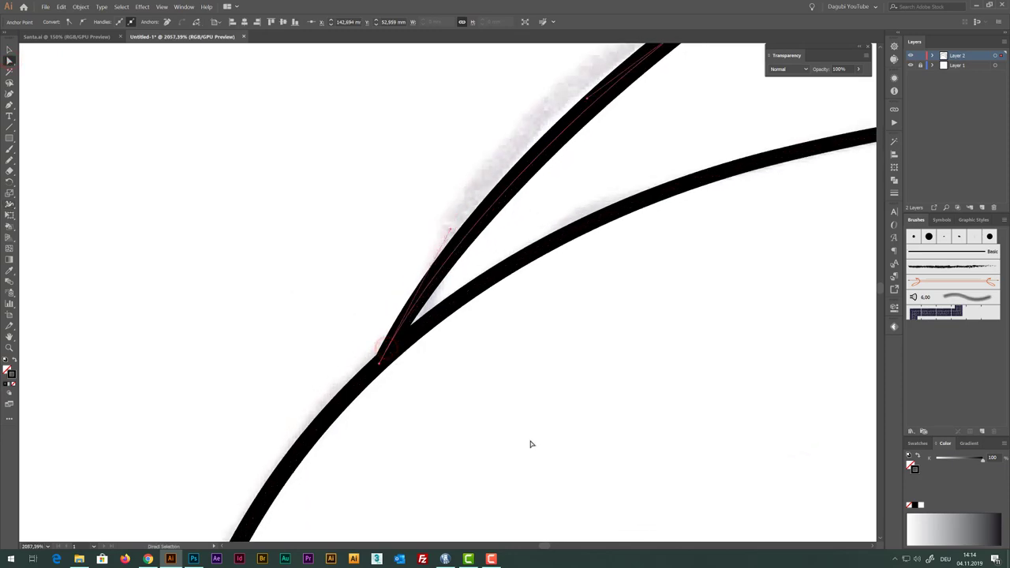
pyautogui.scroll(-3, 530, 441)
pyautogui.scroll(-3, 521, 399)
pyautogui.scroll(3, 645, 414)
pyautogui.scroll(5, 580, 384)
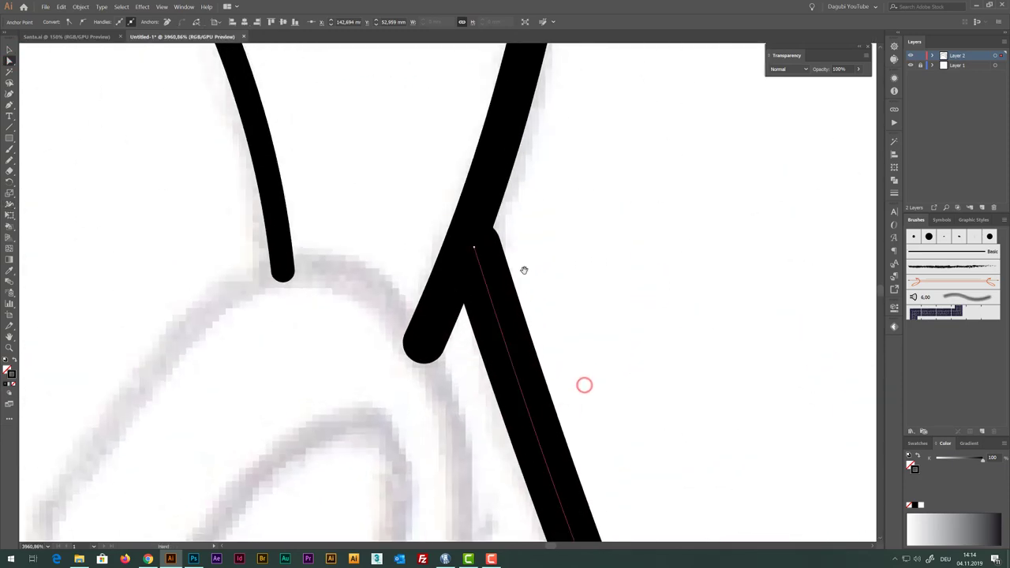
pyautogui.click(474, 245)
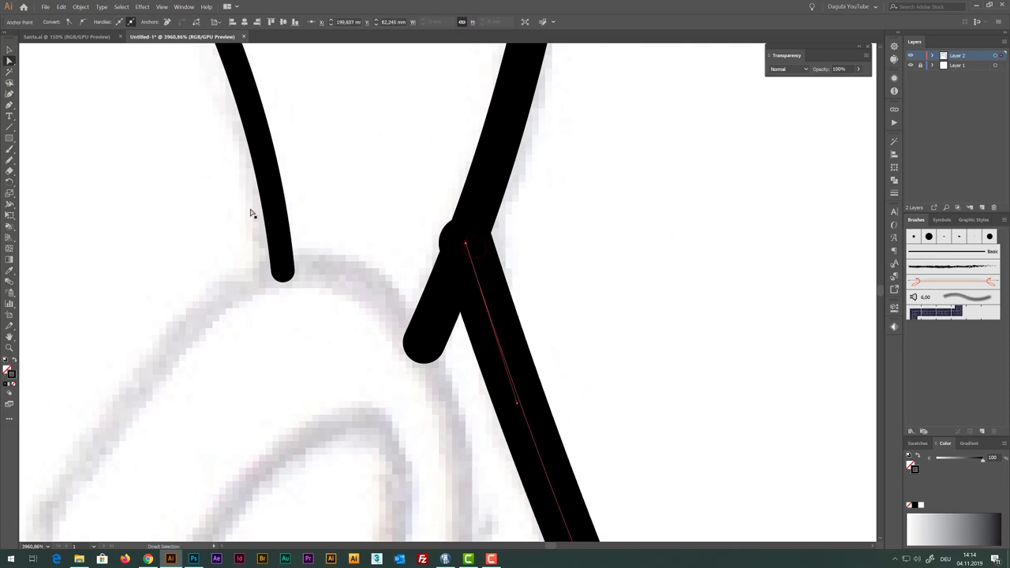
pyautogui.click(10, 204)
pyautogui.scroll(-3, 469, 361)
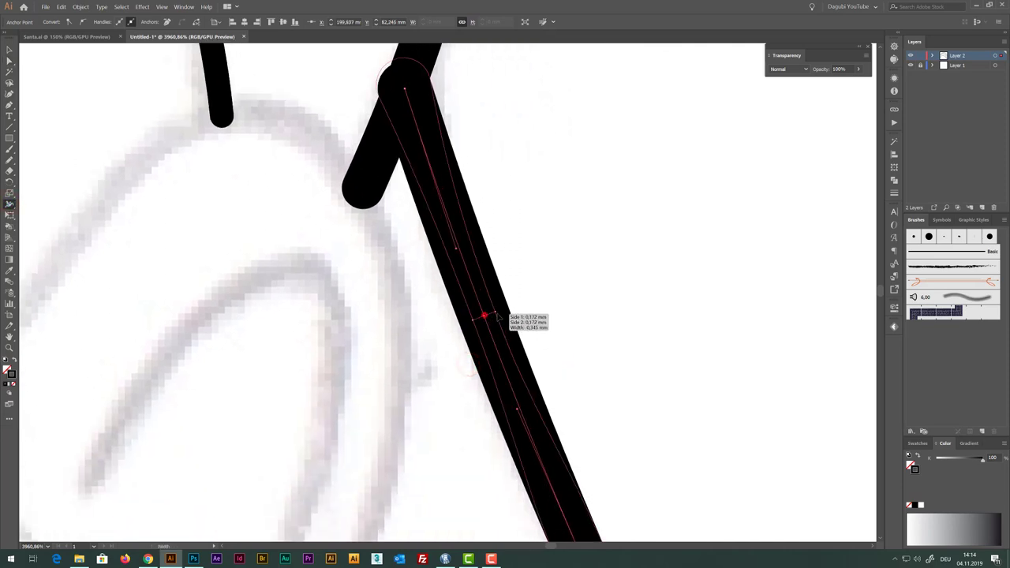
pyautogui.moveTo(485, 316); pyautogui.dragTo(490, 316)
pyautogui.moveTo(435, 82); pyautogui.dragTo(422, 84)
pyautogui.scroll(-5, 496, 219)
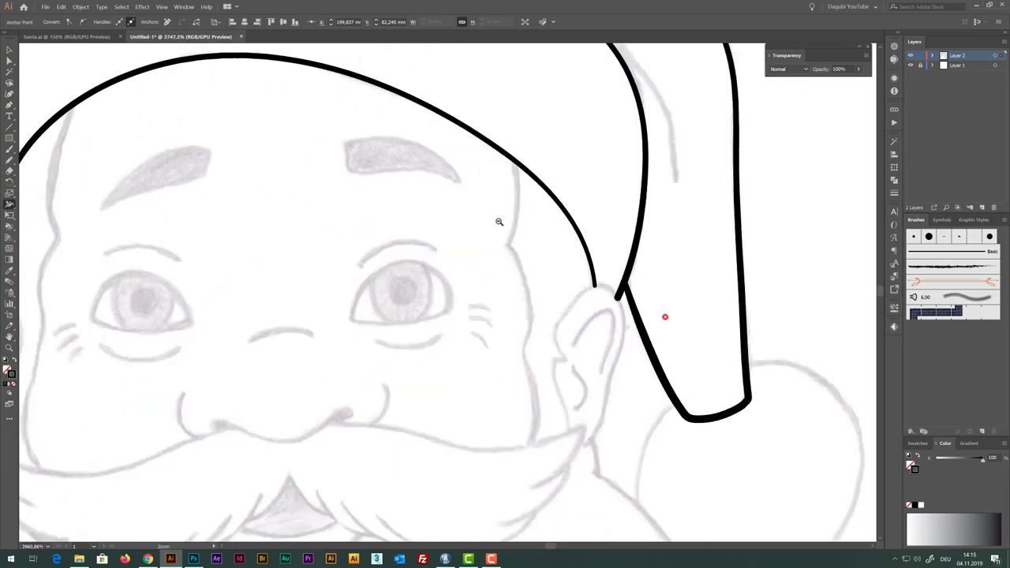
pyautogui.scroll(-2, 556, 211)
pyautogui.scroll(2, 525, 259)
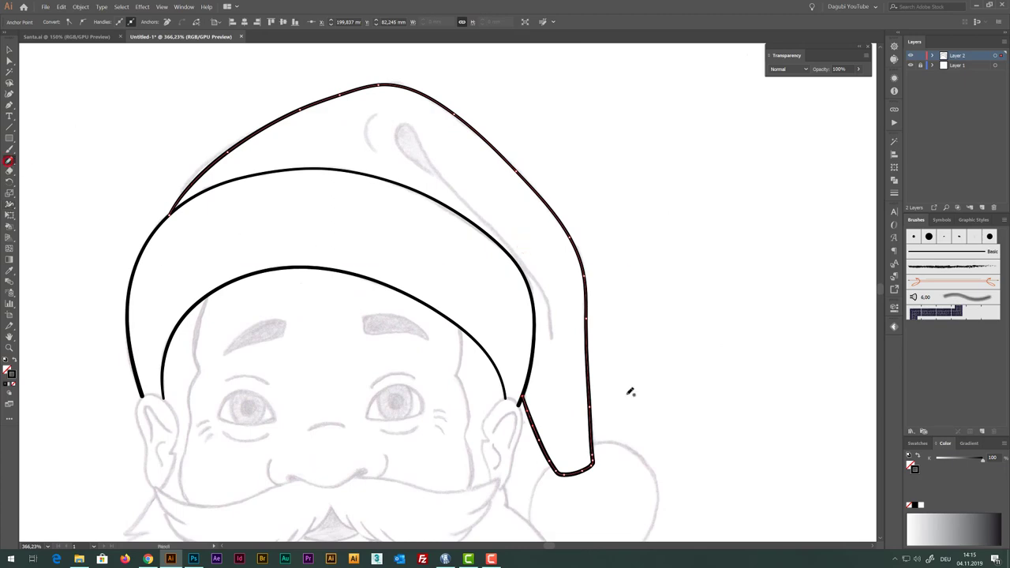
# Trace the hat's fold line toward the teardrop with a thin 1 pt pencil line
pyautogui.click(704, 246)
pyautogui.scroll(-1, 544, 260)
pyautogui.scroll(-2, 548, 237)
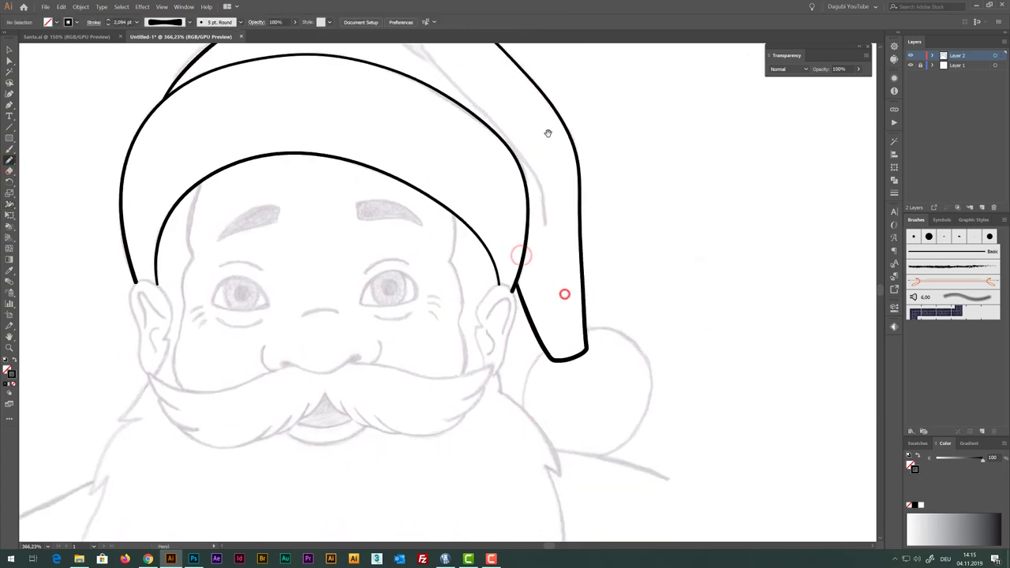
pyautogui.scroll(3, 521, 236)
pyautogui.click(508, 242)
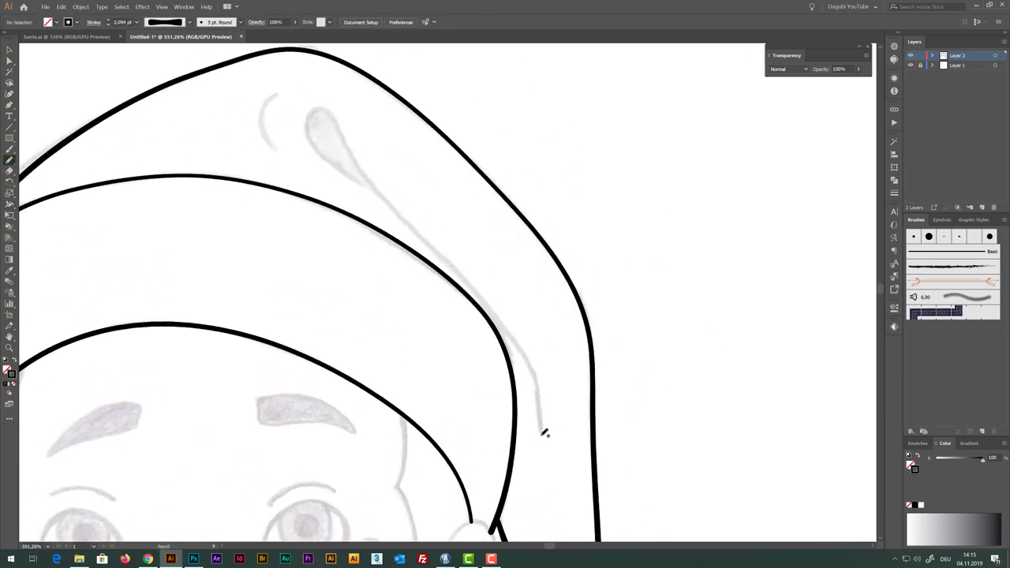
pyautogui.moveTo(542, 420); pyautogui.dragTo(534, 382)
# Finish the fold line's teardrop loop, then widen the stroke around the loop and lower line
pyautogui.moveTo(367, 182); pyautogui.dragTo(368, 183)
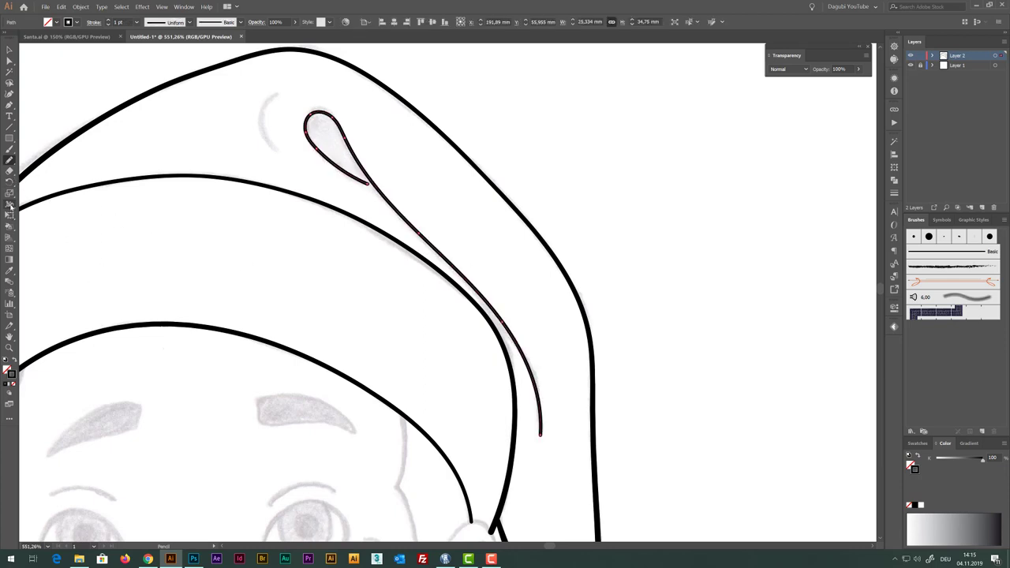
pyautogui.moveTo(313, 142); pyautogui.dragTo(309, 136)
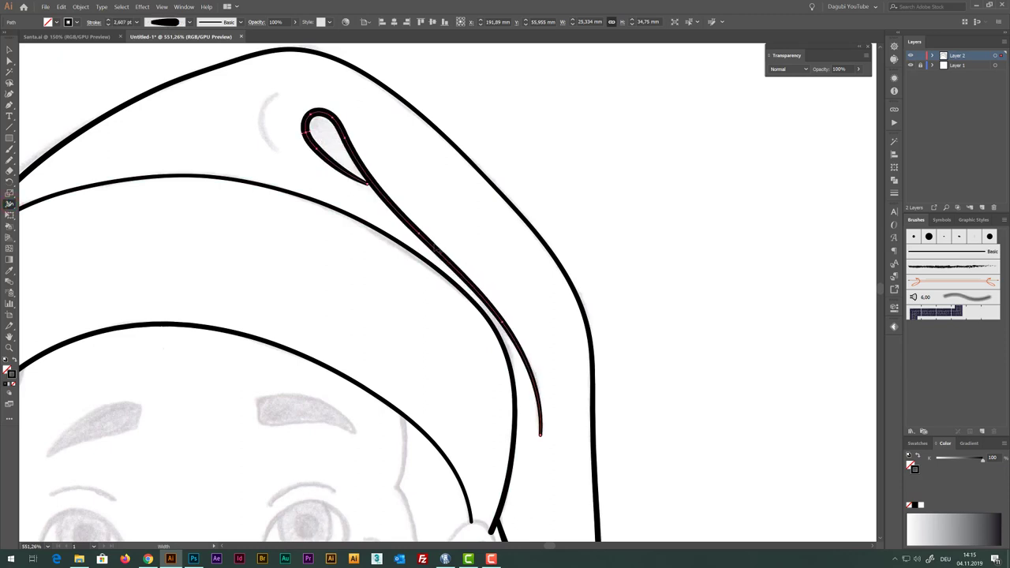
pyautogui.moveTo(439, 250); pyautogui.dragTo(433, 249)
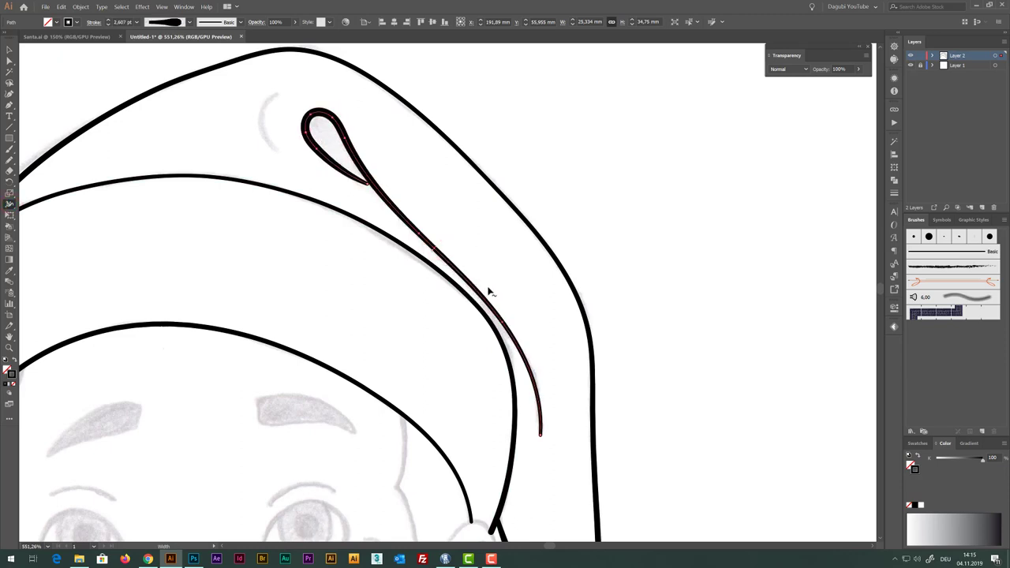
# Thin the fold stroke where the teardrop loop's tail joins the line
pyautogui.keyDown('ctrl'); pyautogui.click(417, 209); pyautogui.keyUp('ctrl')
pyautogui.moveTo(416, 209); pyautogui.dragTo(532, 250)
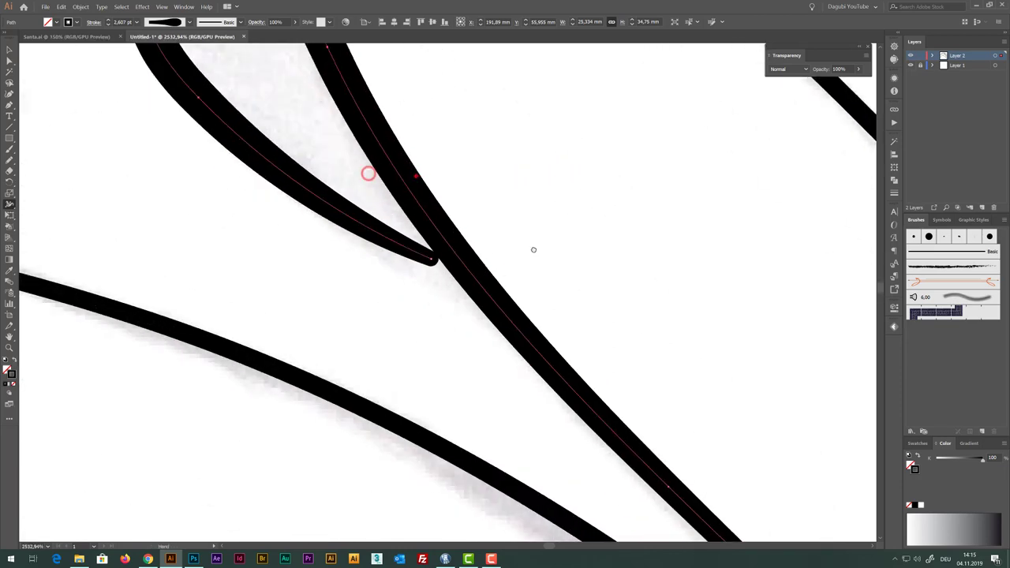
pyautogui.moveTo(529, 293); pyautogui.dragTo(522, 293)
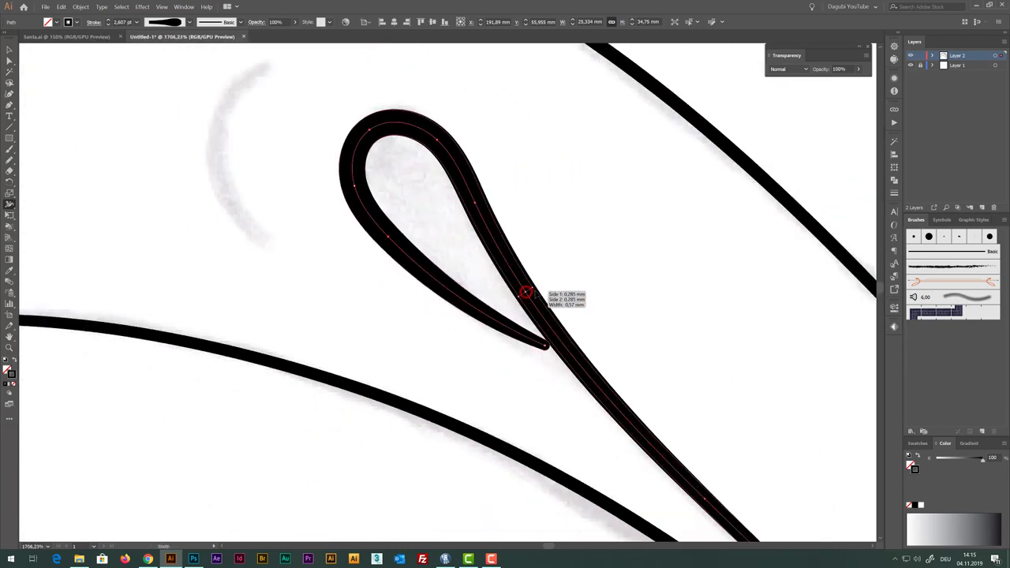
pyautogui.keyDown('ctrl'); pyautogui.keyDown('alt'); pyautogui.click(653, 350); pyautogui.keyUp('alt'); pyautogui.keyUp('ctrl')
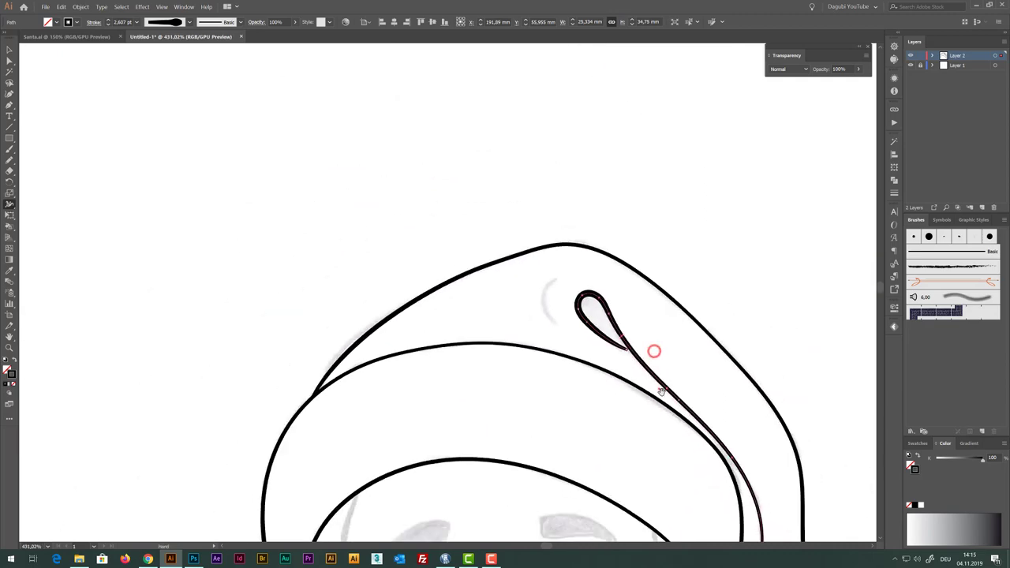
pyautogui.keyDown('ctrl'); pyautogui.keyDown('alt'); pyautogui.click(658, 388); pyautogui.keyUp('alt'); pyautogui.keyUp('ctrl')
pyautogui.keyDown('ctrl'); pyautogui.keyDown('alt'); pyautogui.click(407, 191); pyautogui.keyUp('alt'); pyautogui.keyUp('ctrl')
pyautogui.keyDown('ctrl'); pyautogui.click(394, 179); pyautogui.keyUp('ctrl')
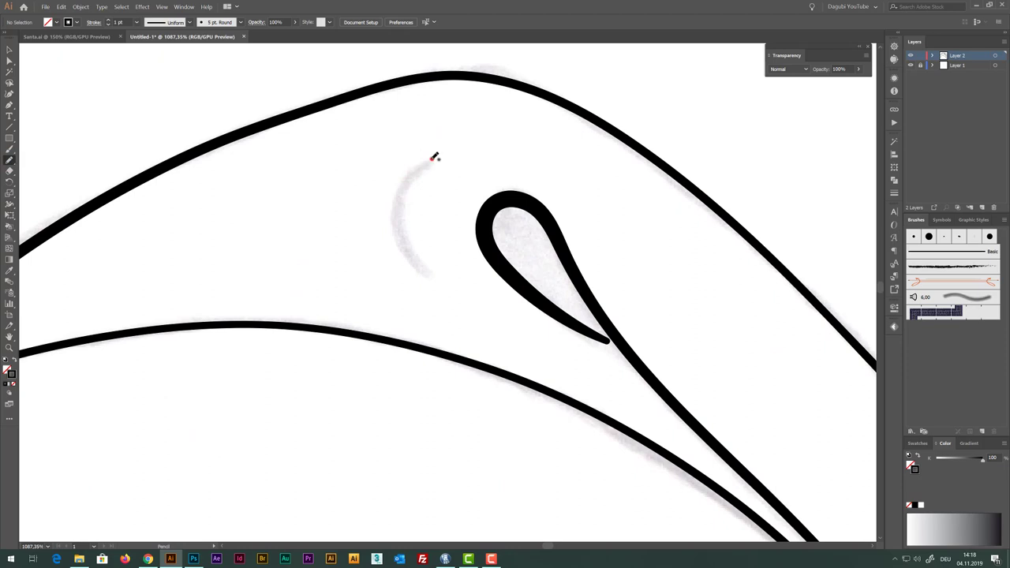
# Draw a small crescent stroke beside the teardrop loop and apply Width Profile 1
pyautogui.moveTo(430, 161); pyautogui.dragTo(410, 184)
pyautogui.moveTo(432, 275); pyautogui.dragTo(431, 276)
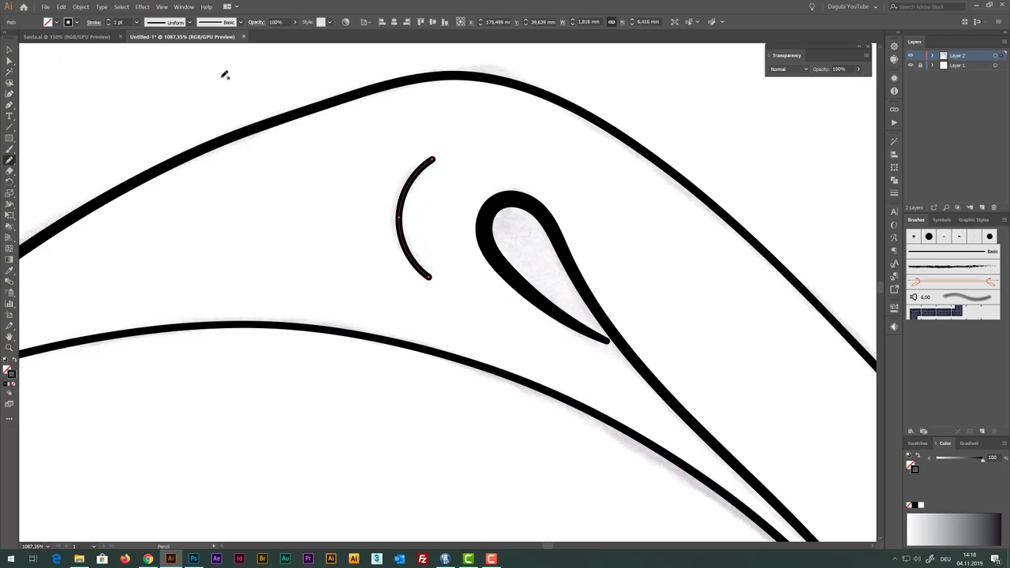
pyautogui.click(189, 22)
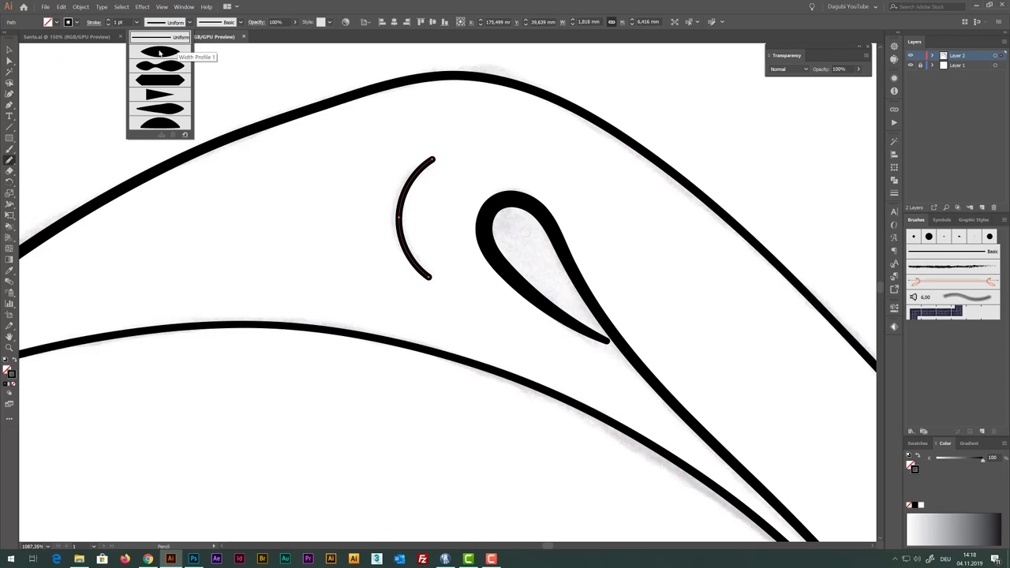
pyautogui.click(160, 52)
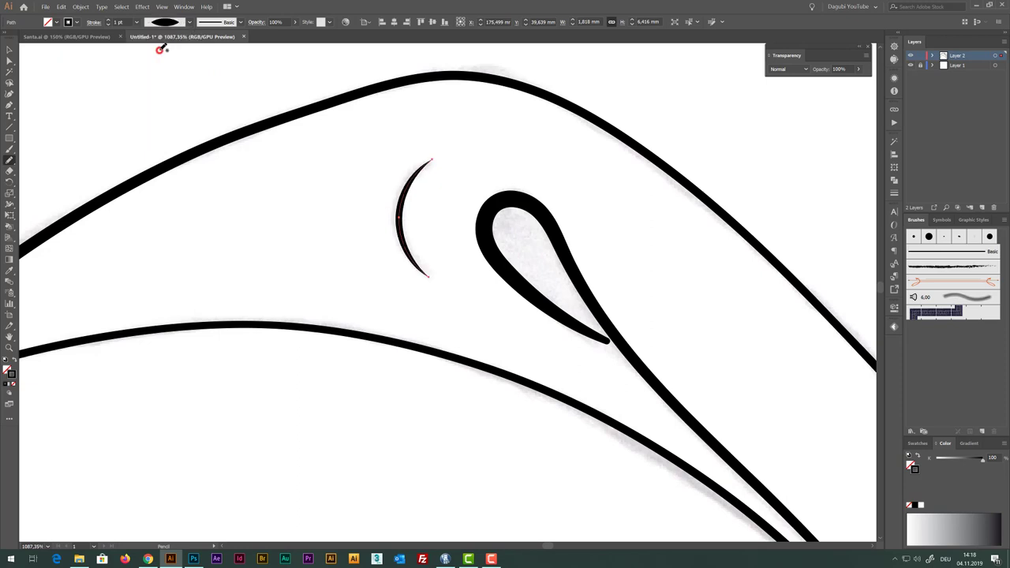
# Set the crescent's stroke weight to 1.5 pt
pyautogui.click(108, 22)
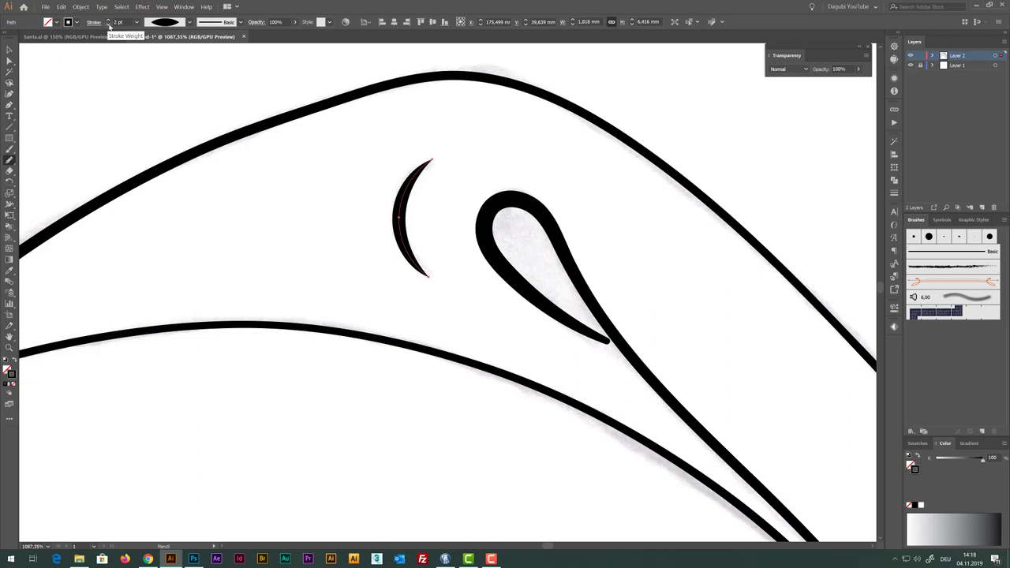
pyautogui.click(109, 25)
pyautogui.click(109, 25)
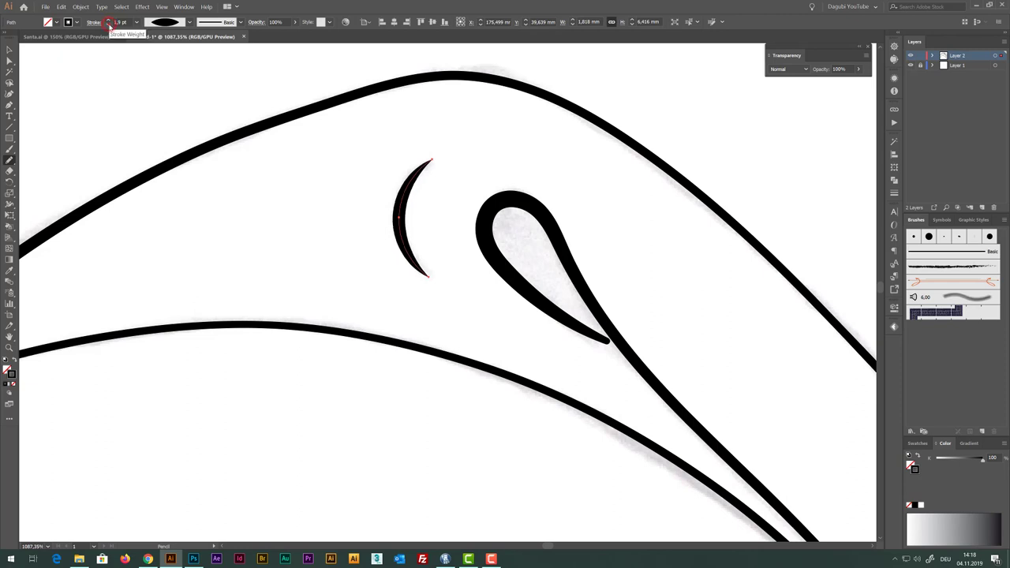
pyautogui.click(109, 24)
pyautogui.click(109, 24)
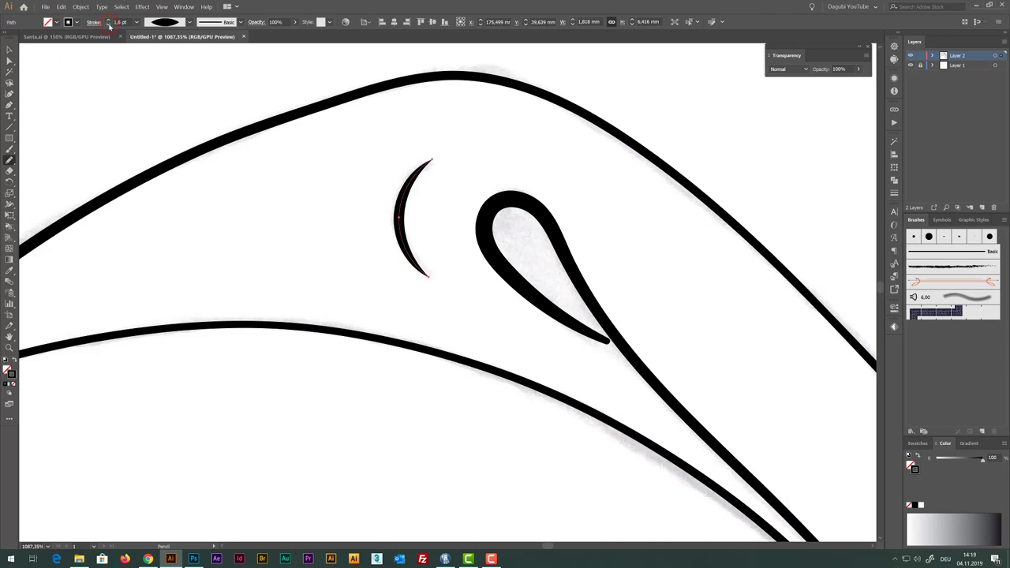
pyautogui.click(109, 25)
pyautogui.click(109, 25)
pyautogui.click(109, 25)
pyautogui.click(109, 25)
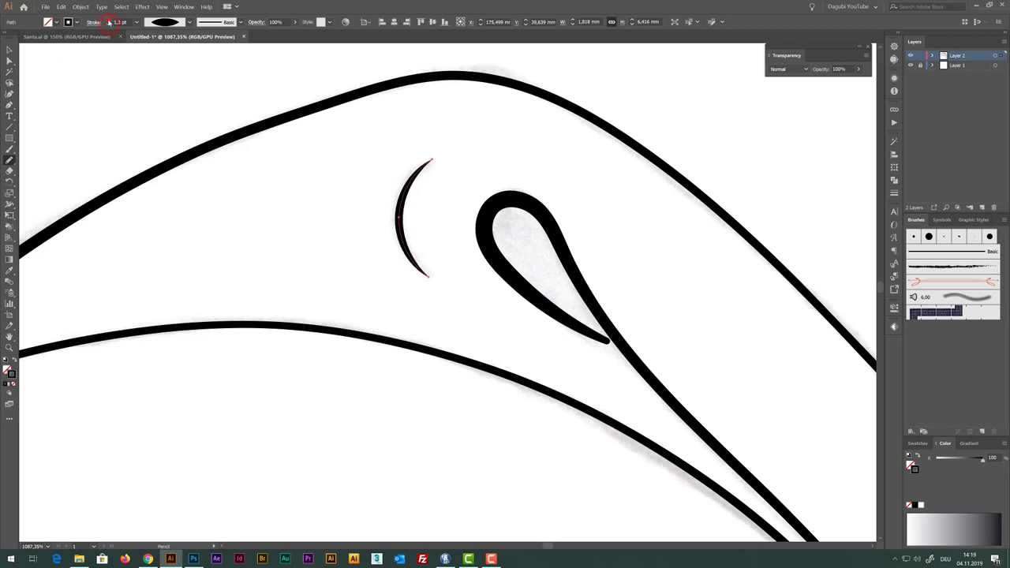
pyautogui.click(109, 21)
pyautogui.scroll(-5, 584, 278)
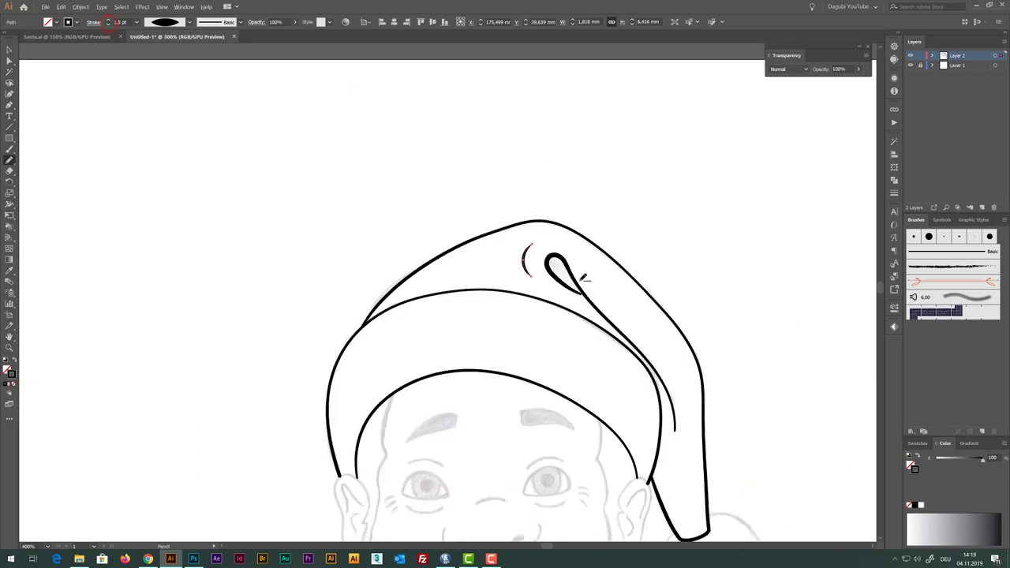
pyautogui.scroll(-3, 583, 278)
# With a 1 pt stroke, pencil a curve along the pompom's right side
pyautogui.moveTo(731, 554); pyautogui.dragTo(620, 390)
pyautogui.click(539, 249)
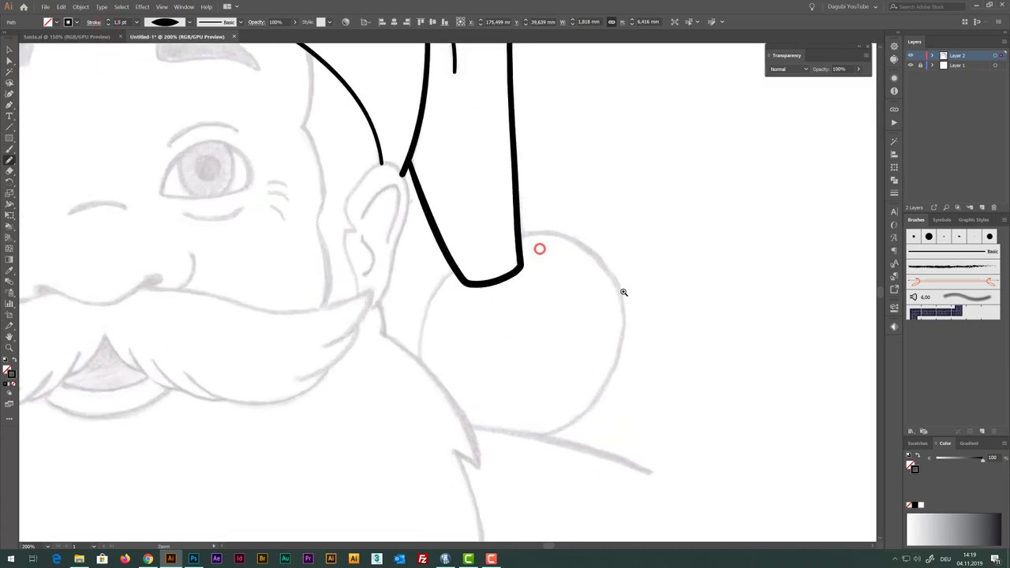
pyautogui.click(577, 275)
pyautogui.press('n')
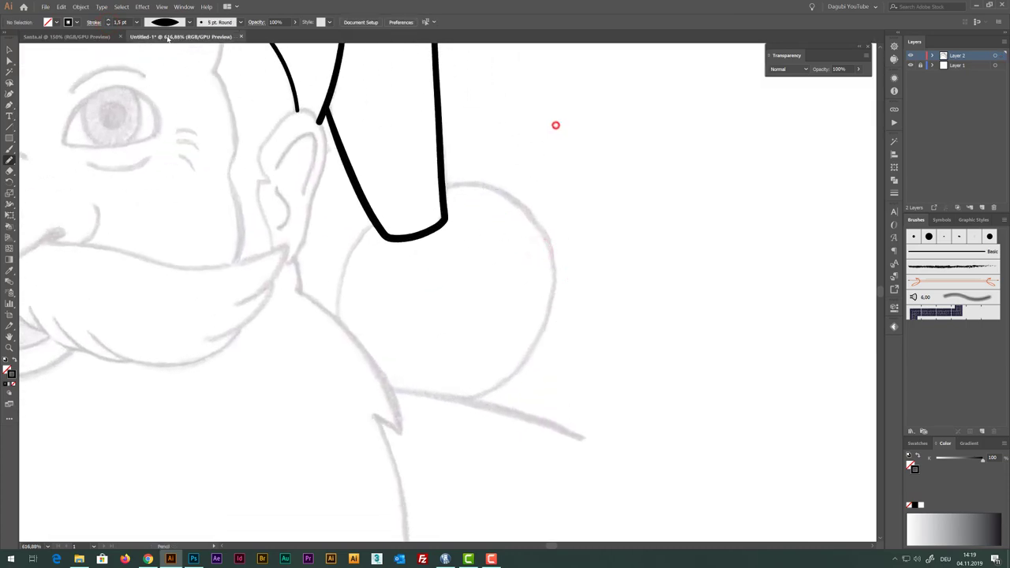
pyautogui.click(109, 24)
pyautogui.moveTo(473, 397); pyautogui.dragTo(470, 396)
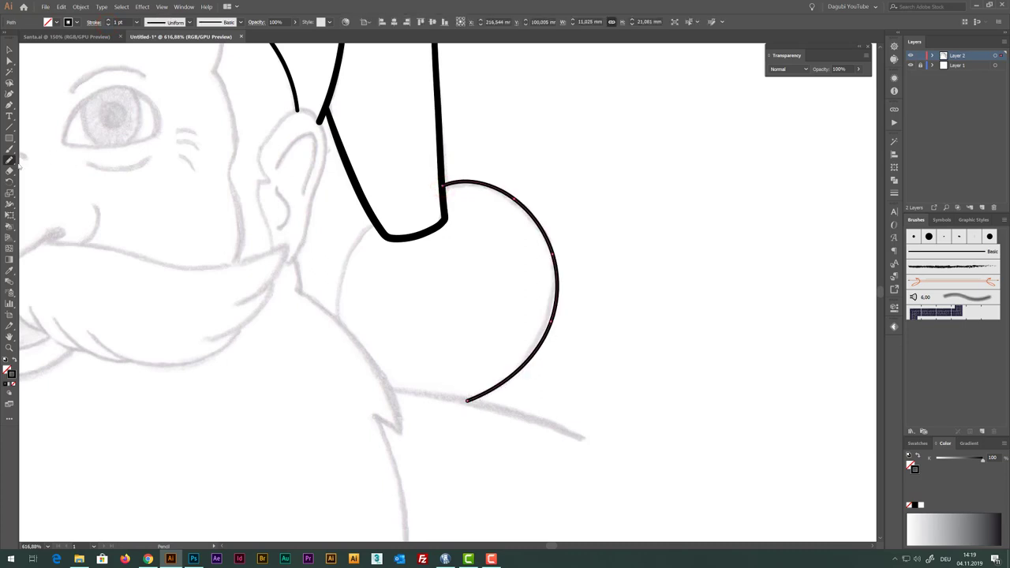
# Warp the pompom curve slightly outward and simplify it to 4 anchor points
pyautogui.moveTo(9, 205); pyautogui.dragTo(36, 207)
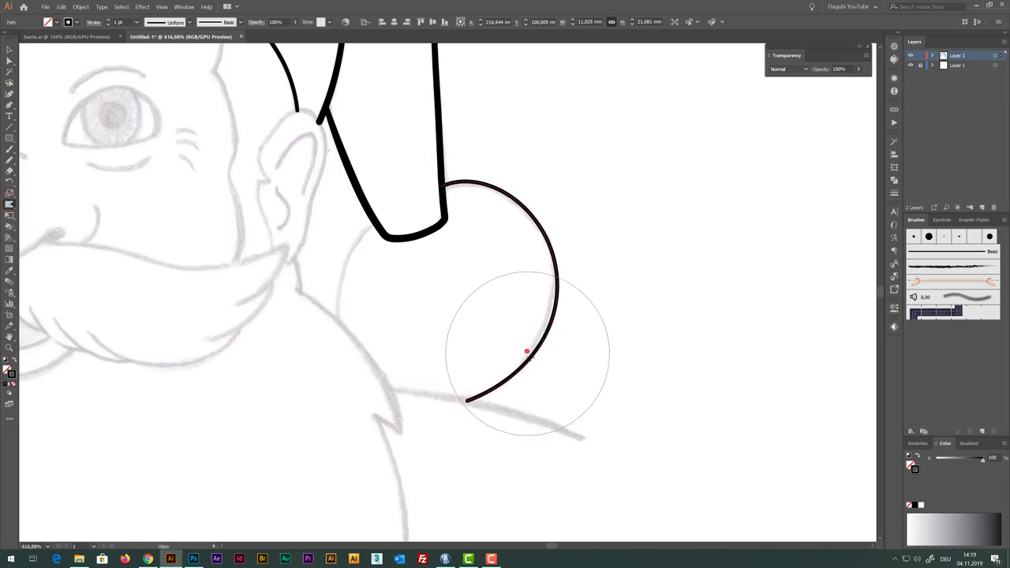
pyautogui.moveTo(542, 294); pyautogui.dragTo(535, 342)
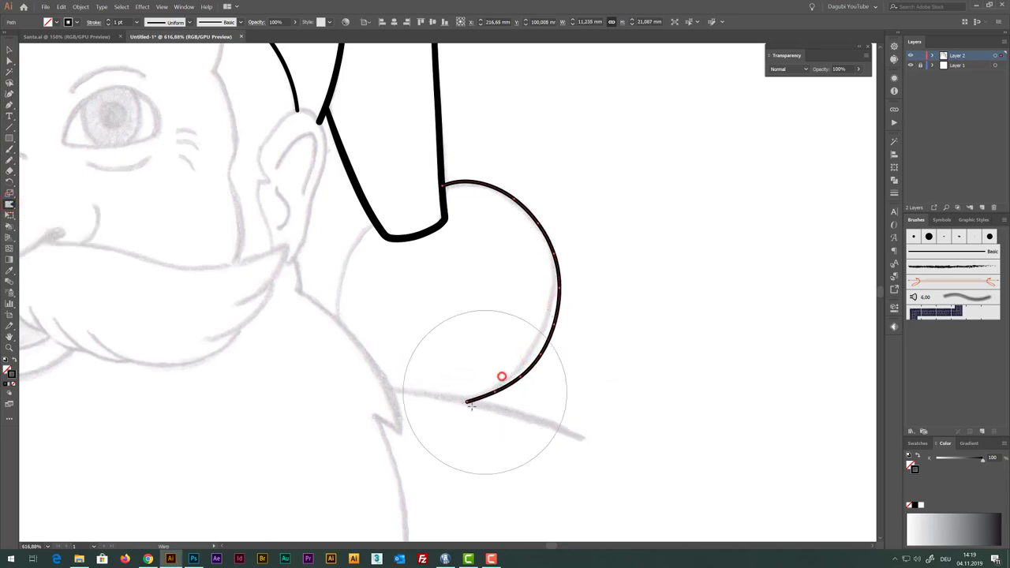
pyautogui.click(80, 6)
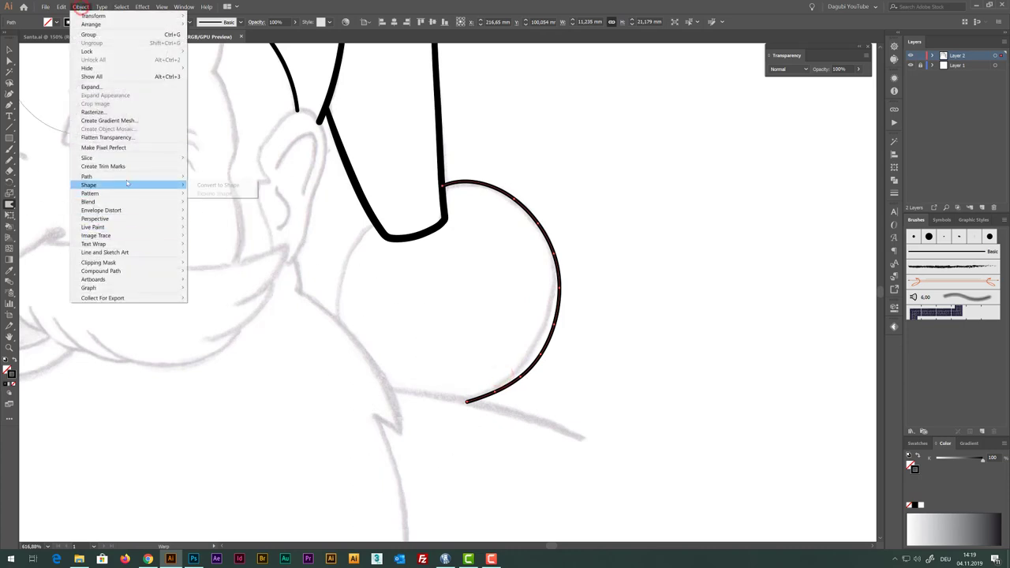
pyautogui.moveTo(87, 176)
pyautogui.click(217, 222)
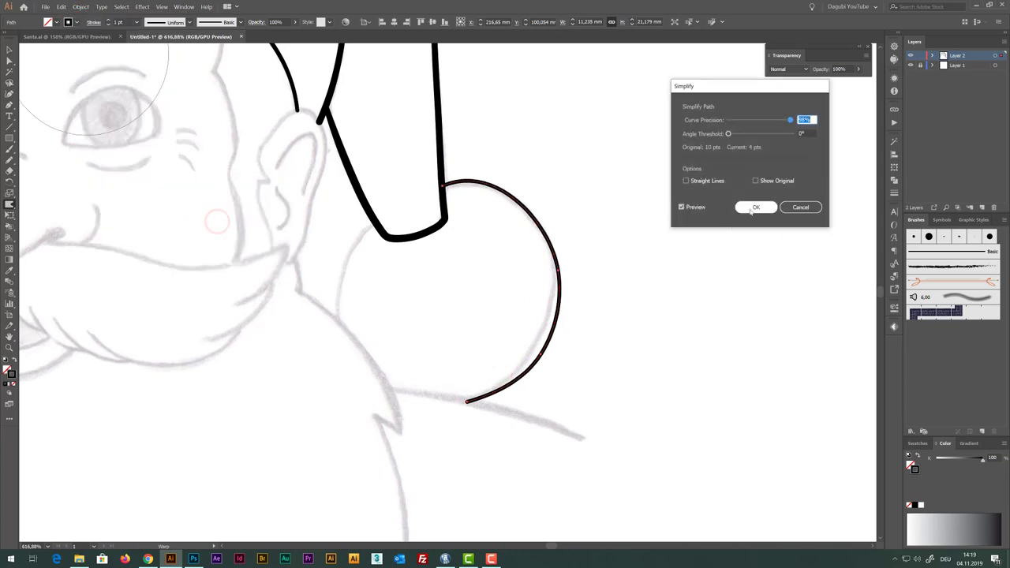
pyautogui.click(756, 207)
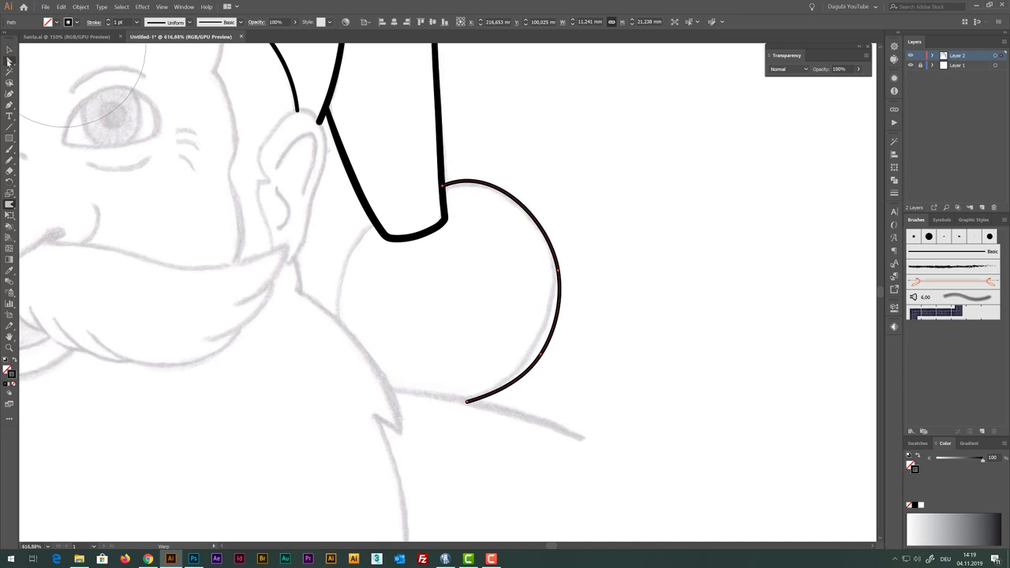
pyautogui.click(8, 62)
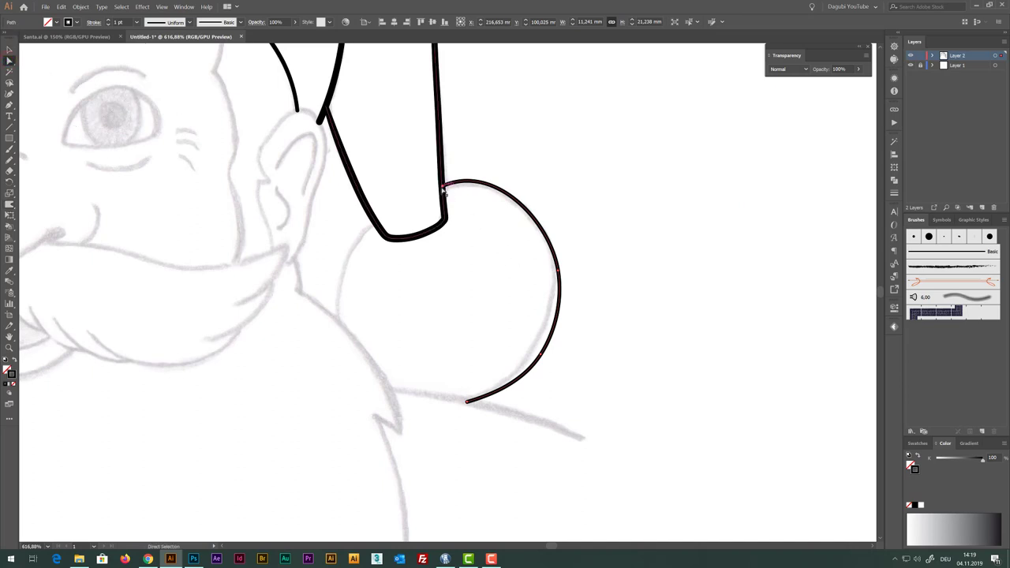
# Remove an extra anchor from the pompom arc and bend its lower segment into a rounded curve
pyautogui.moveTo(442, 186); pyautogui.dragTo(443, 189)
pyautogui.click(443, 188)
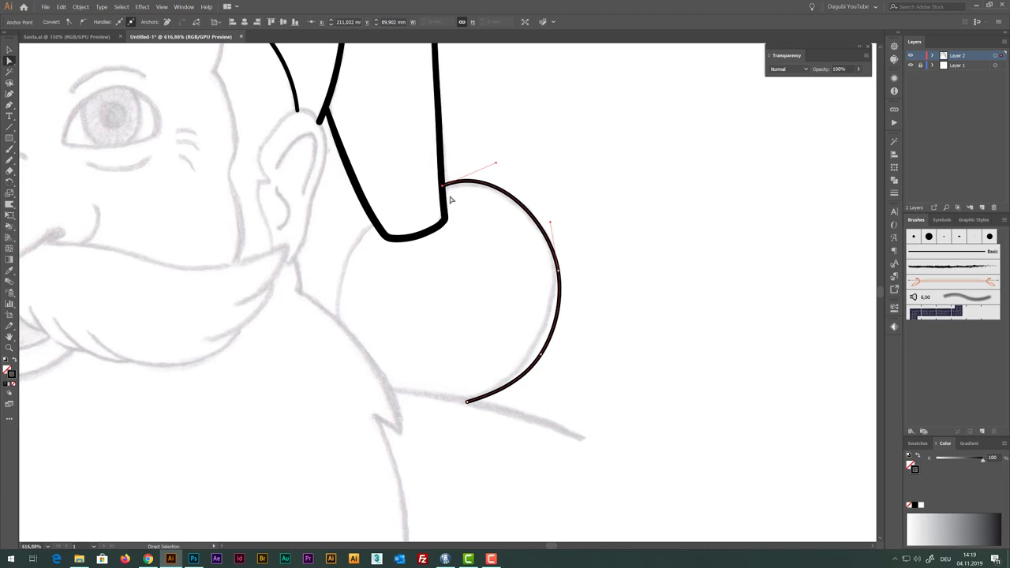
pyautogui.click(498, 165)
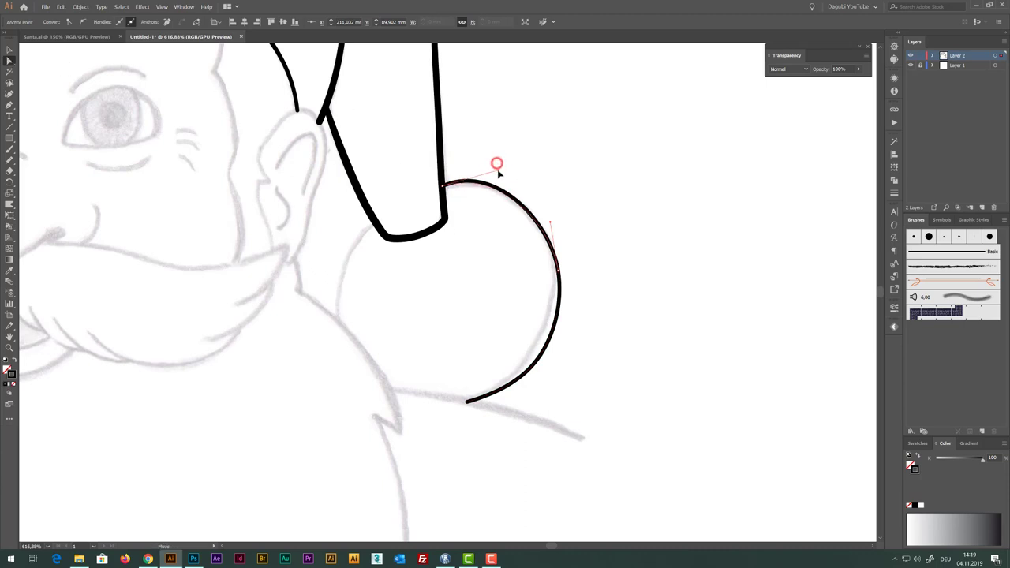
pyautogui.click(542, 355)
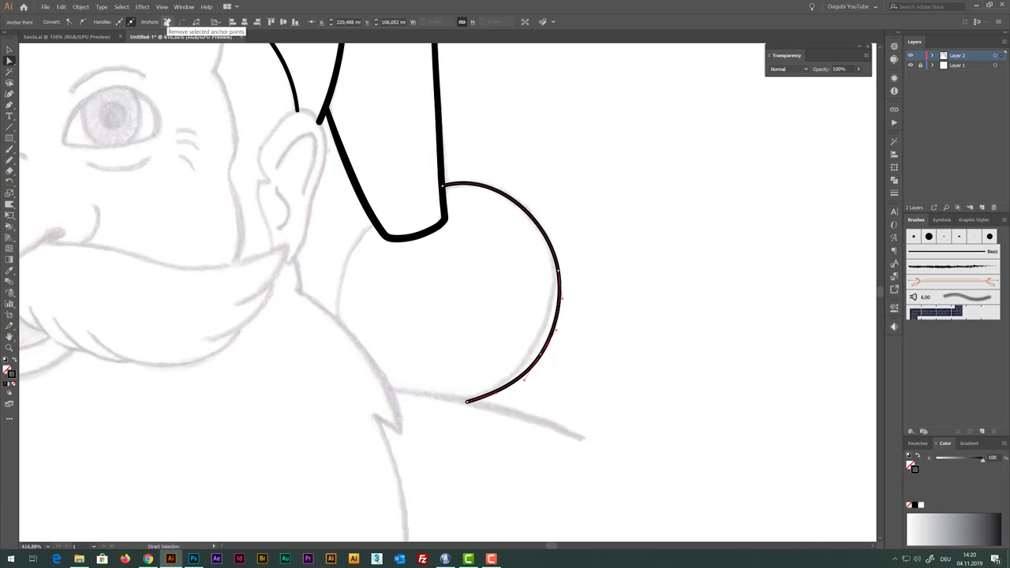
pyautogui.click(166, 22)
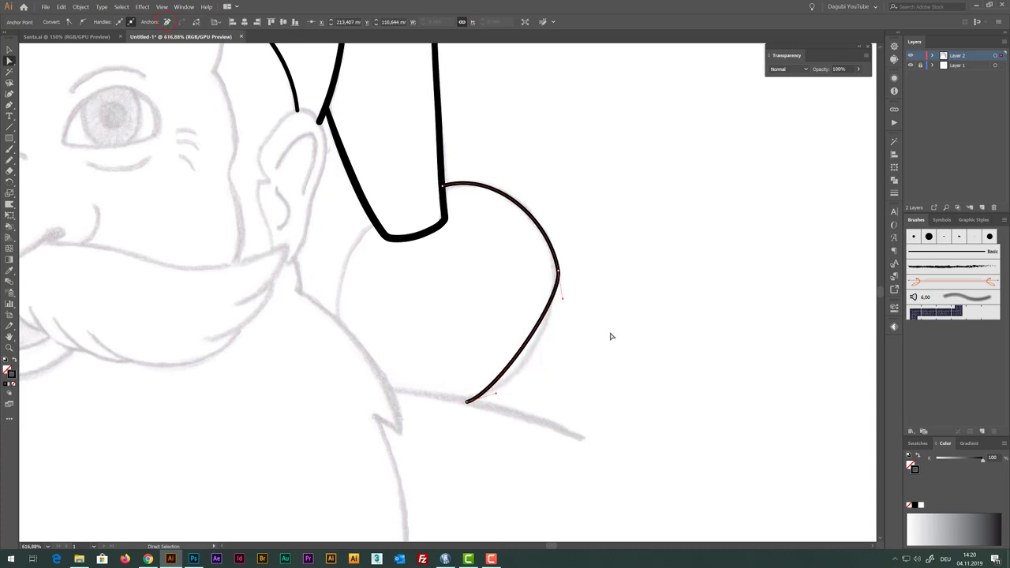
pyautogui.moveTo(563, 300); pyautogui.dragTo(571, 374)
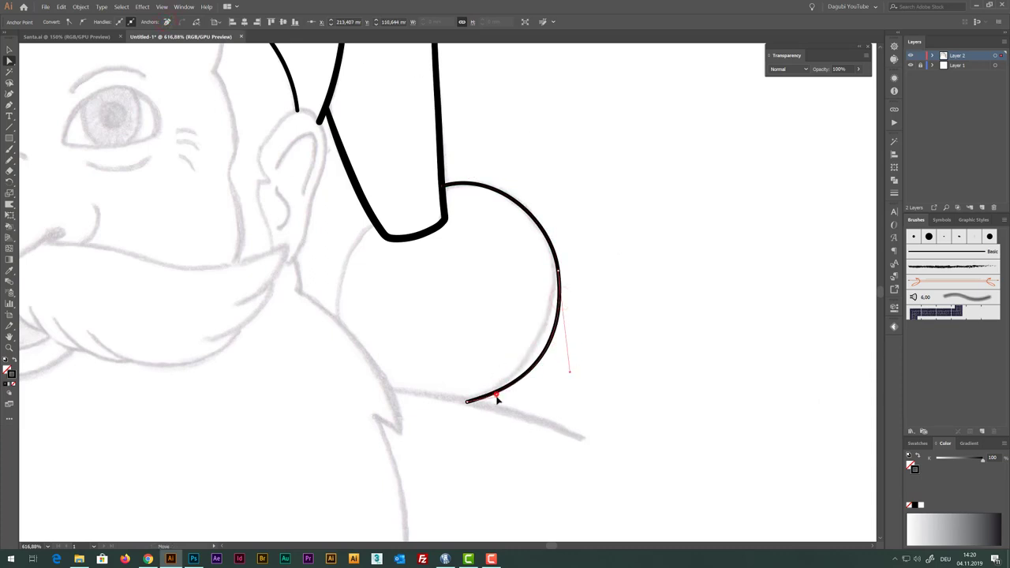
pyautogui.click(560, 271)
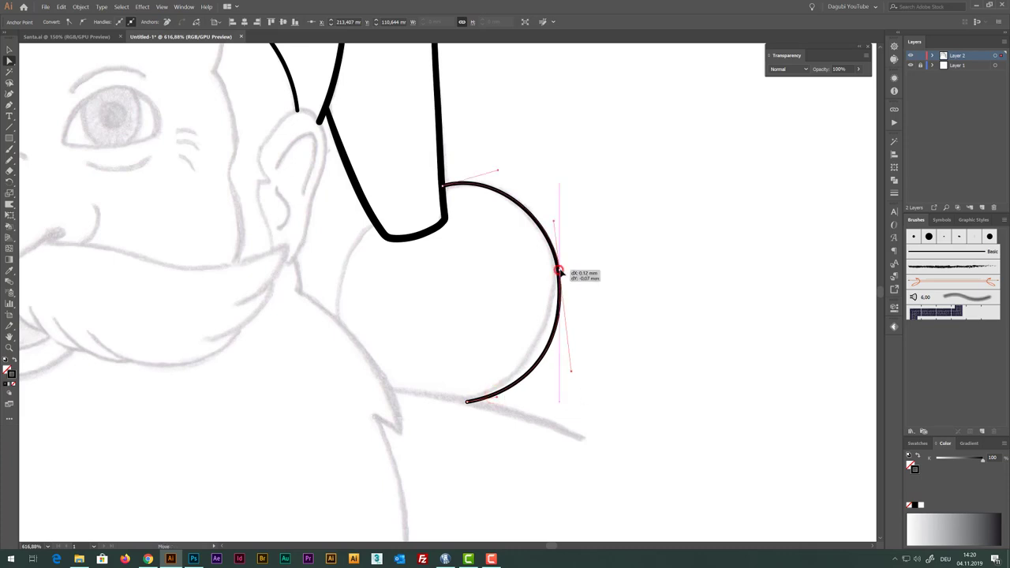
pyautogui.click(572, 373)
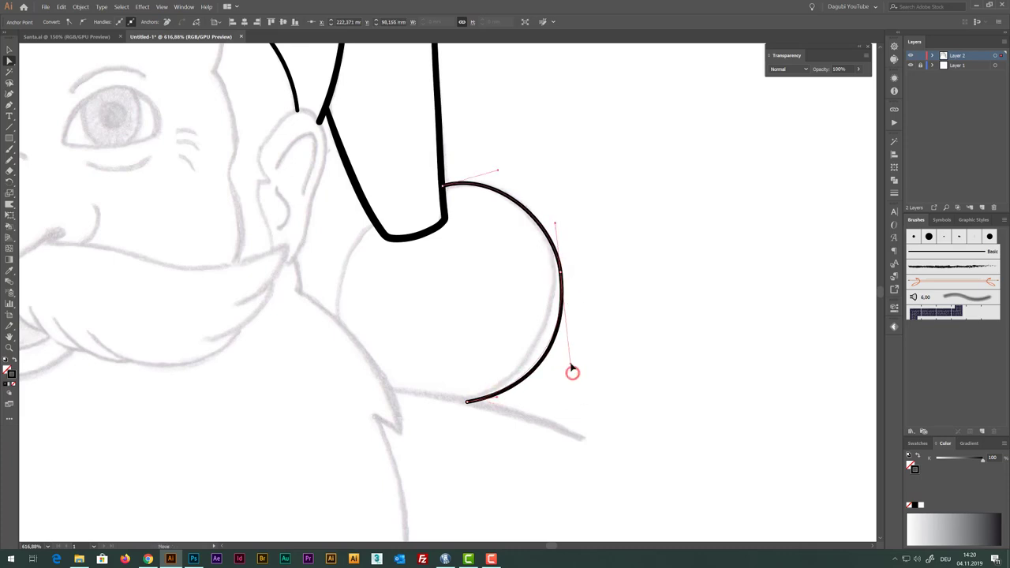
pyautogui.click(653, 336)
pyautogui.click(9, 158)
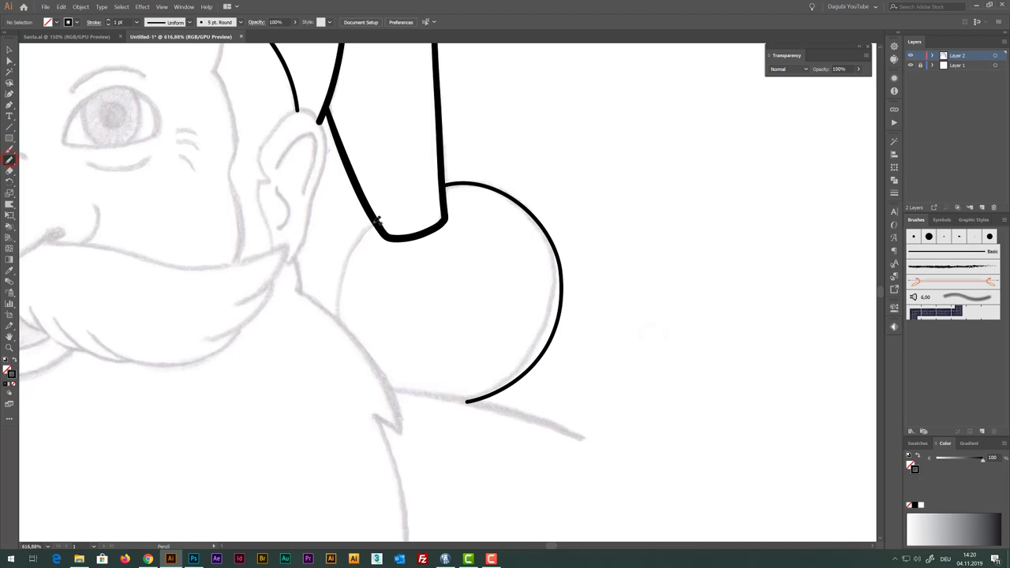
# Replace a discarded pencil stroke with a Pen line from the pompom's left edge to the hat-tip corner
pyautogui.moveTo(373, 224); pyautogui.dragTo(335, 317)
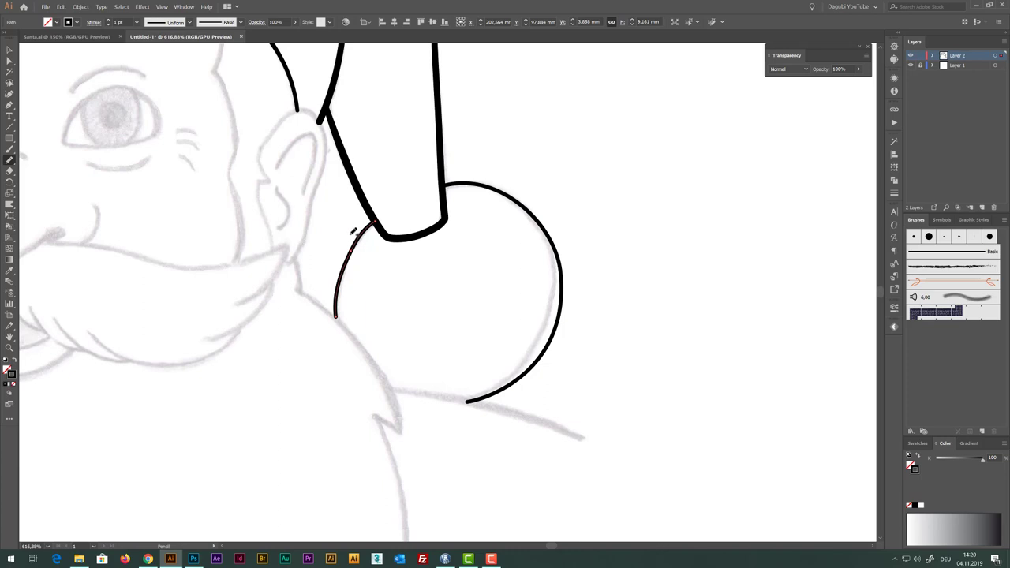
pyautogui.hotkey('ctrl', 'z')
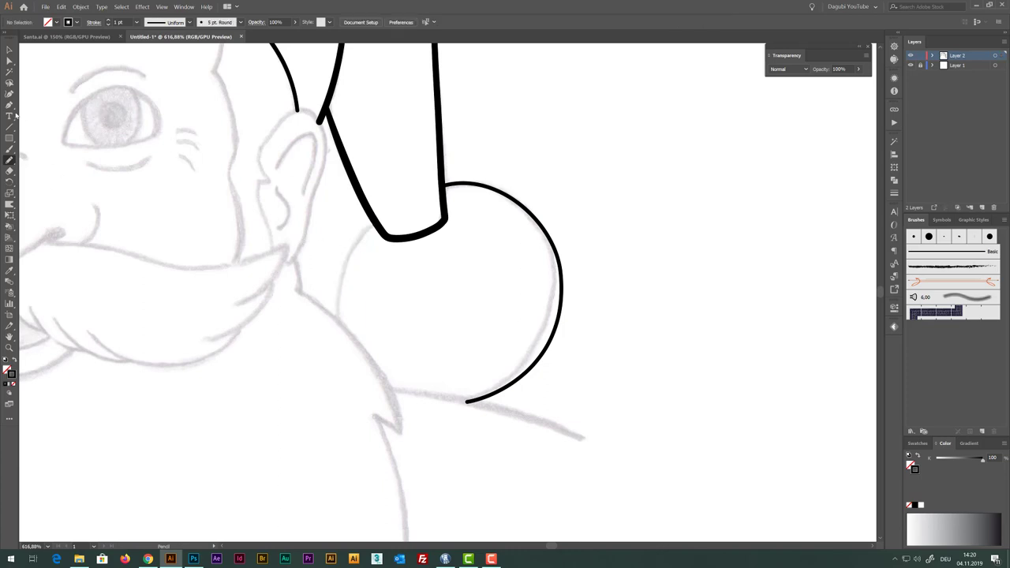
pyautogui.click(9, 106)
pyautogui.click(338, 322)
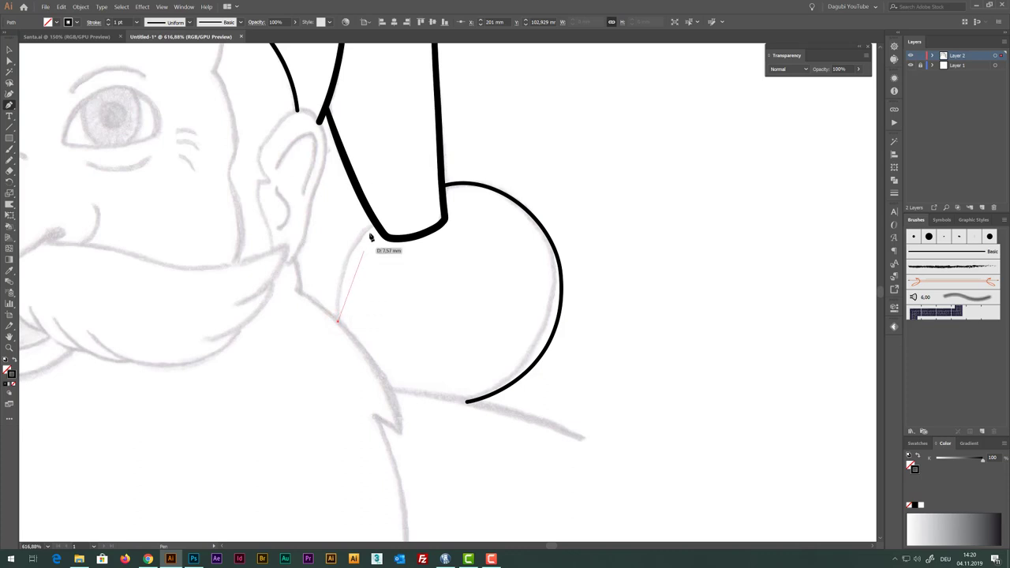
pyautogui.moveTo(375, 224); pyautogui.dragTo(324, 269)
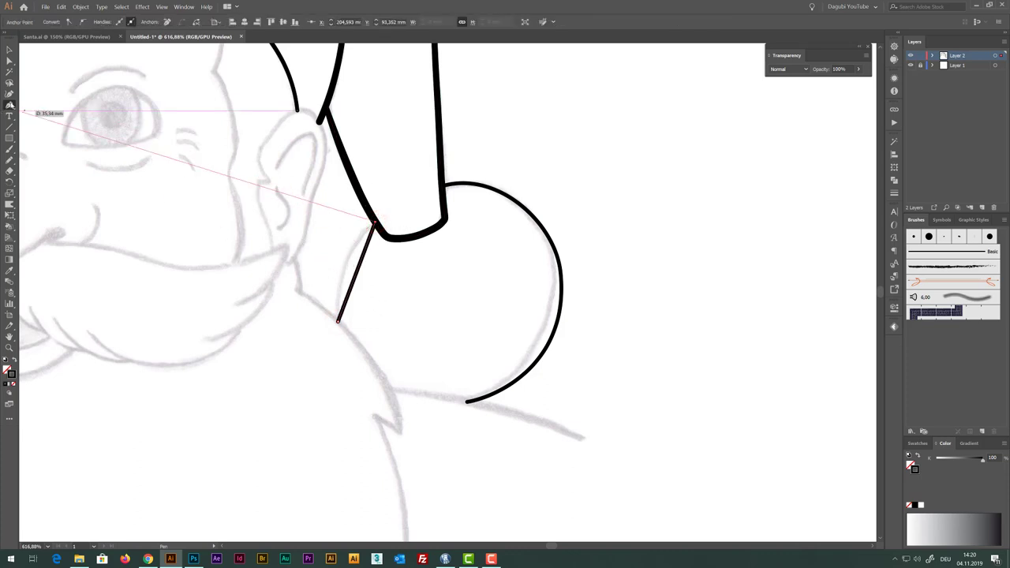
# Curve the new line to follow the pompom's left side
pyautogui.moveTo(9, 104); pyautogui.dragTo(45, 142)
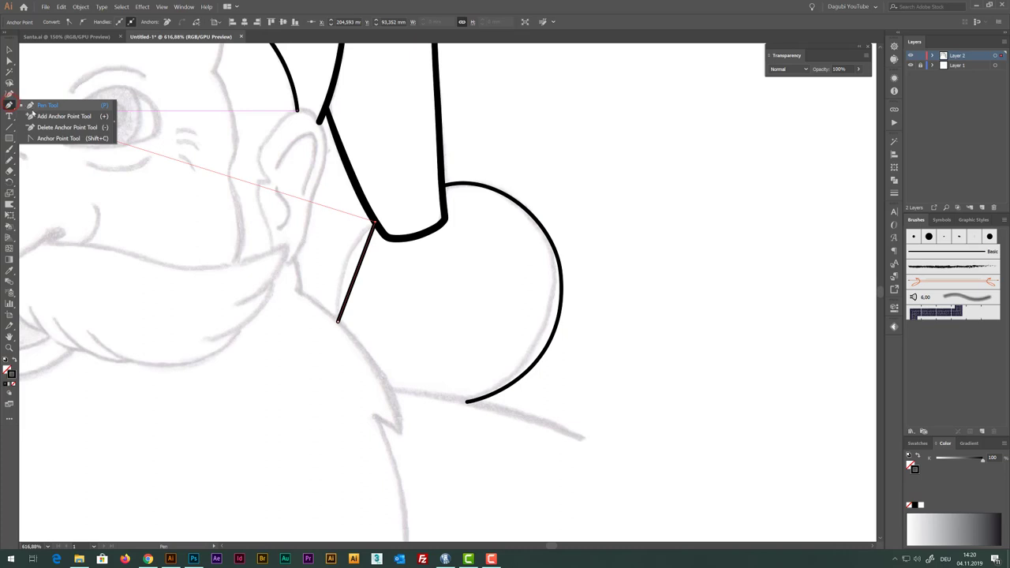
pyautogui.click(47, 139)
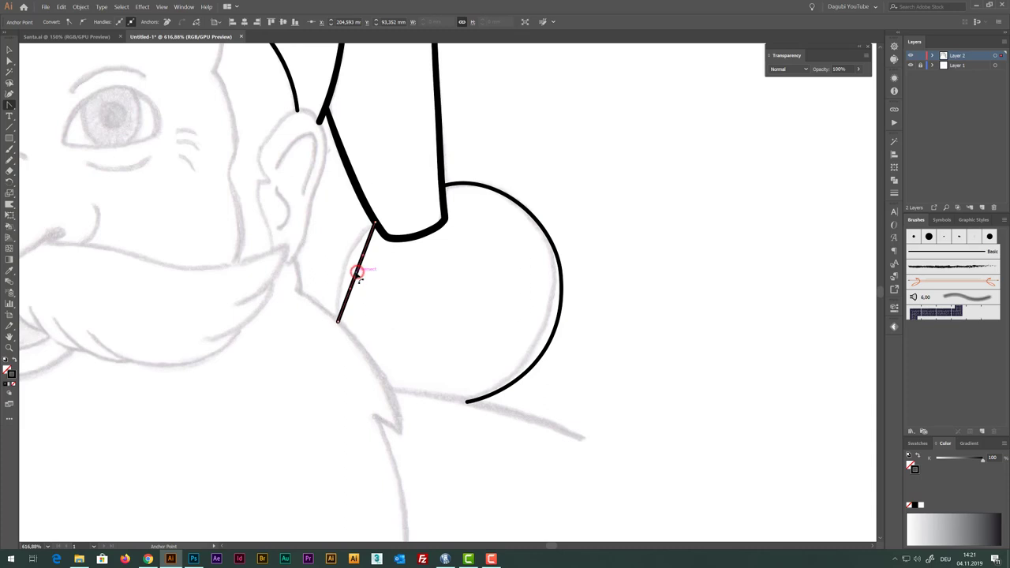
pyautogui.moveTo(357, 273); pyautogui.dragTo(345, 269)
pyautogui.moveTo(344, 270); pyautogui.dragTo(345, 270)
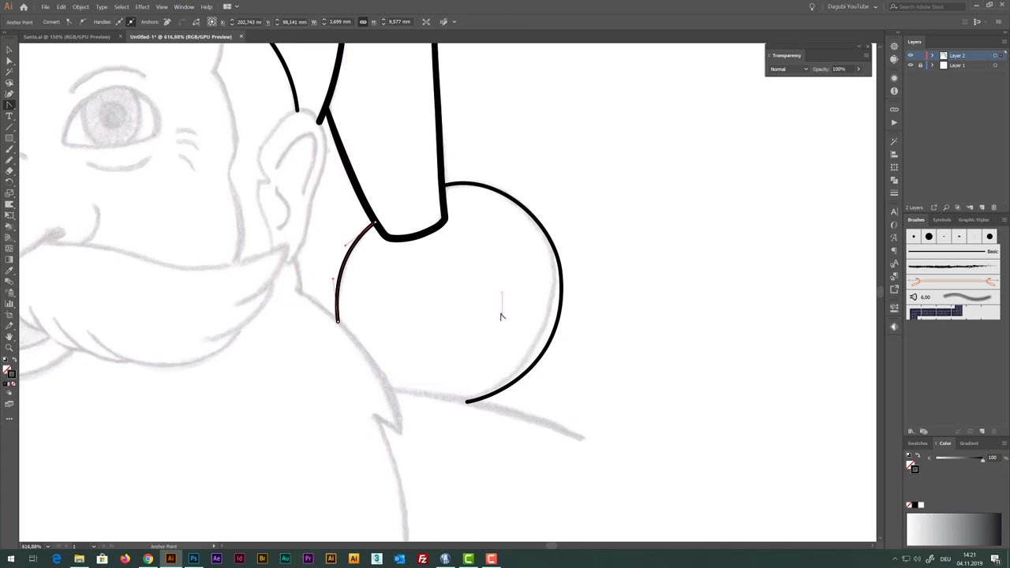
# Thicken the middle of the pompom's outer arc into a tapering stroke
pyautogui.moveTo(10, 207); pyautogui.dragTo(47, 204)
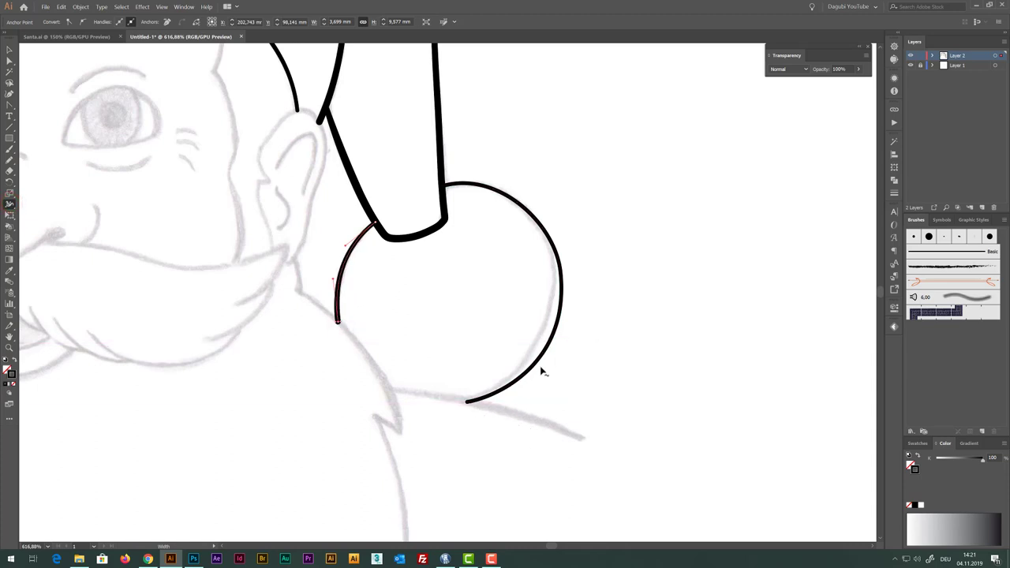
pyautogui.moveTo(537, 363); pyautogui.dragTo(543, 370)
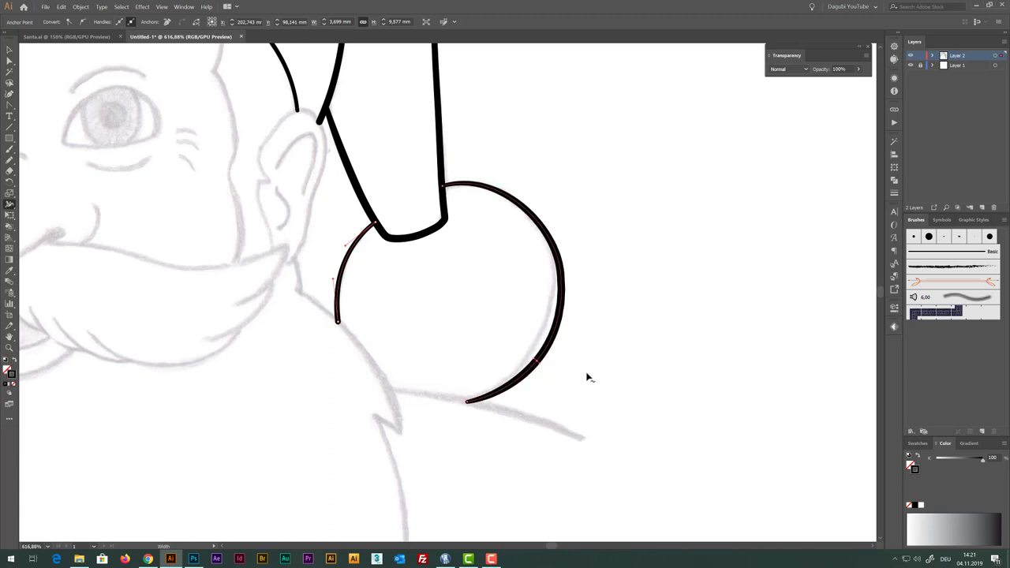
pyautogui.scroll(3, 557, 393)
pyautogui.scroll(3, 629, 408)
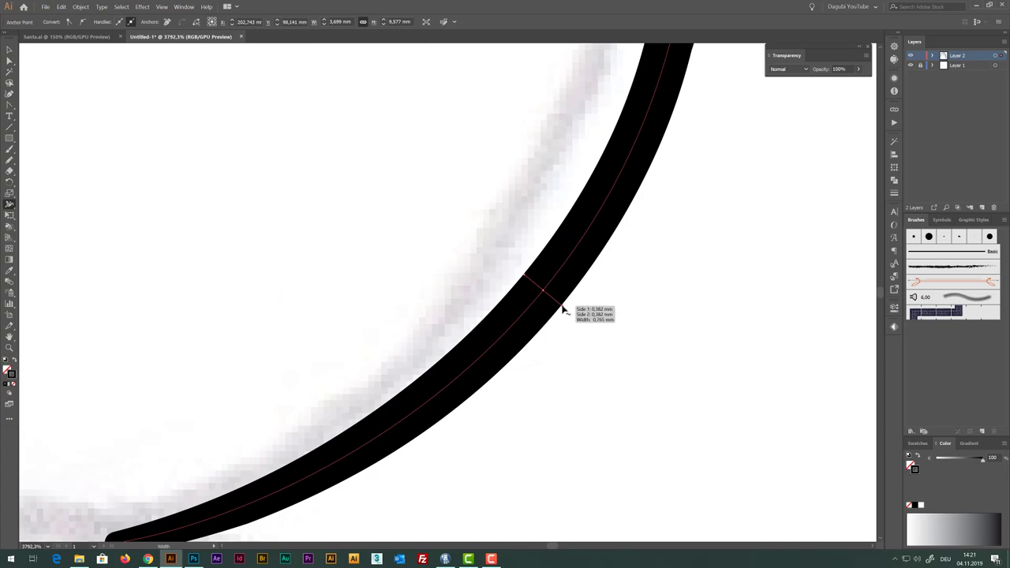
pyautogui.scroll(-3, 562, 309)
pyautogui.scroll(-3, 661, 381)
pyautogui.scroll(-2, 581, 363)
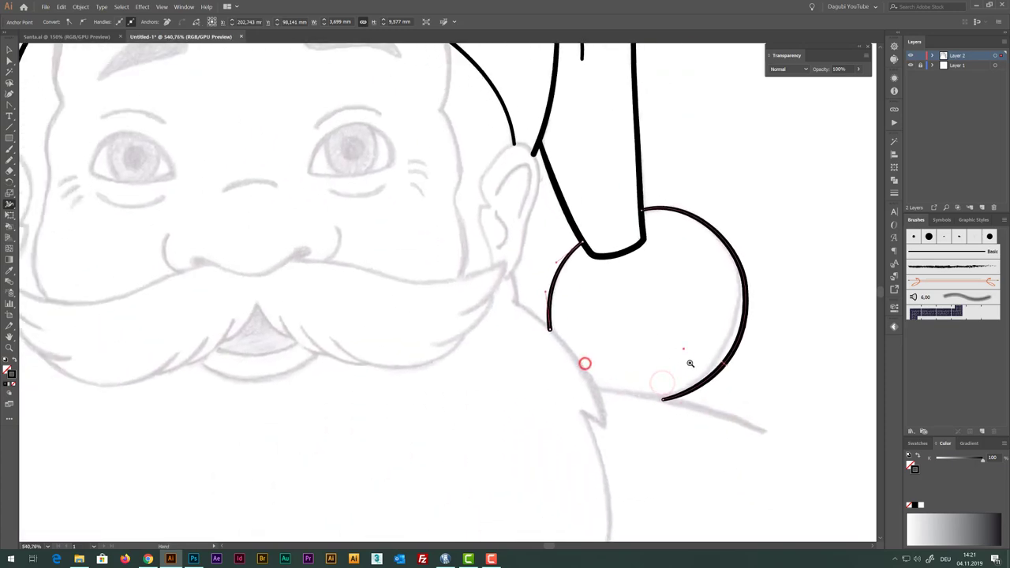
pyautogui.scroll(-2, 684, 348)
pyautogui.moveTo(612, 299); pyautogui.dragTo(552, 231)
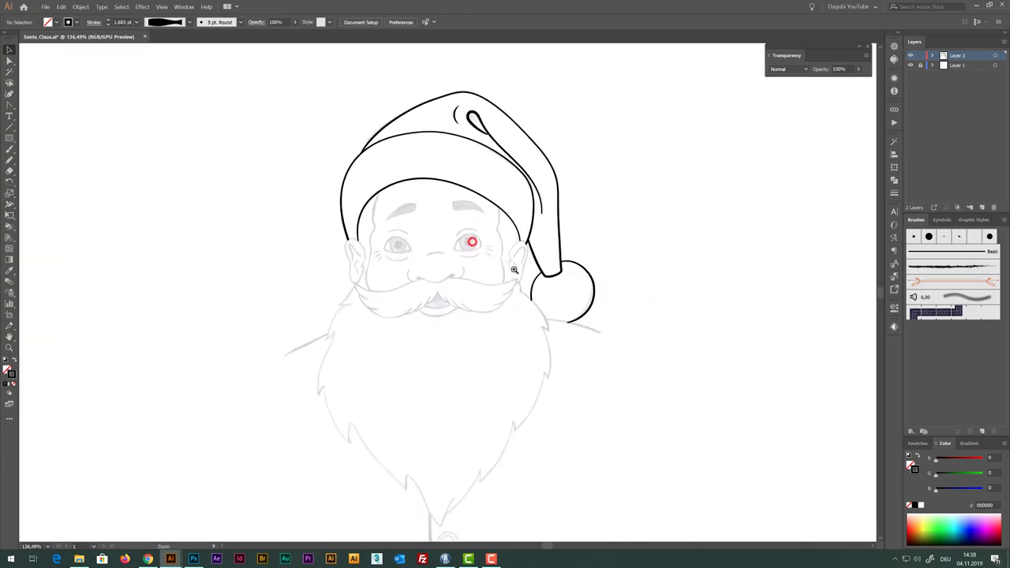
# Draw a closed triangle over Santa's right-hand eye with the Pen tool
pyautogui.moveTo(472, 242)
pyautogui.mouseDown()
pyautogui.moveTo(634, 314)
pyautogui.moveTo(544, 296)
pyautogui.mouseUp()
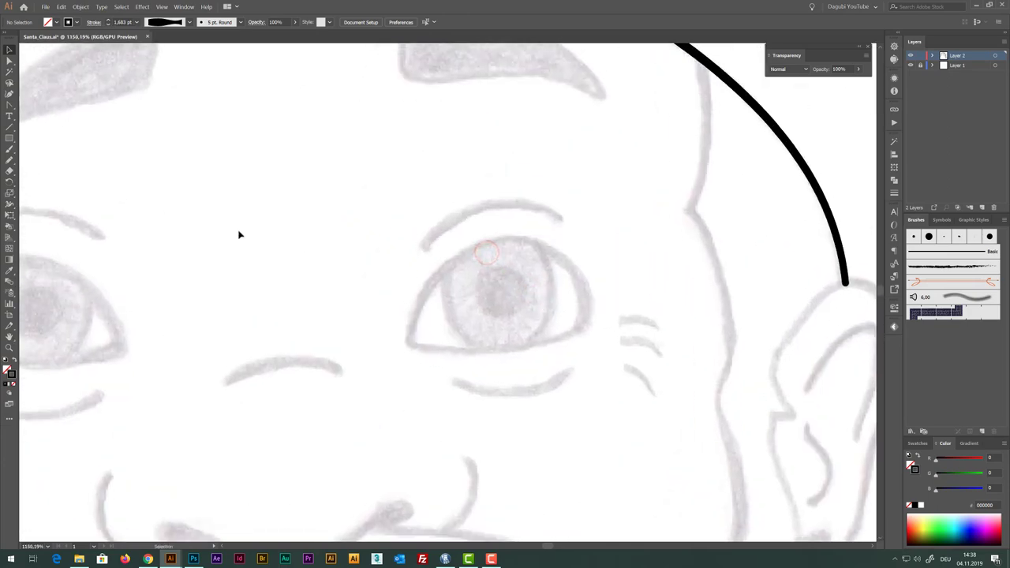
pyautogui.click(9, 105)
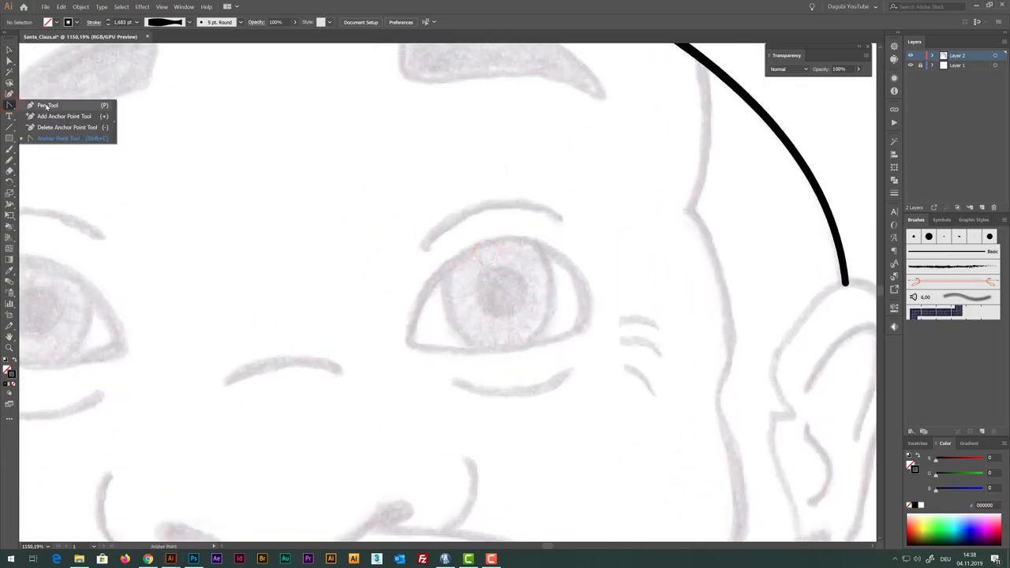
pyautogui.click(45, 104)
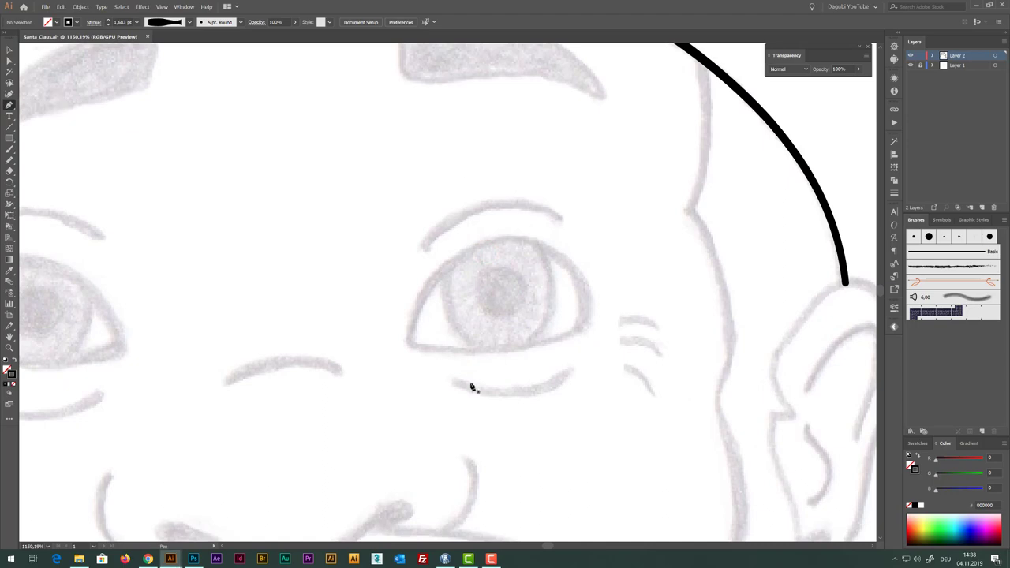
pyautogui.click(410, 343)
pyautogui.click(512, 239)
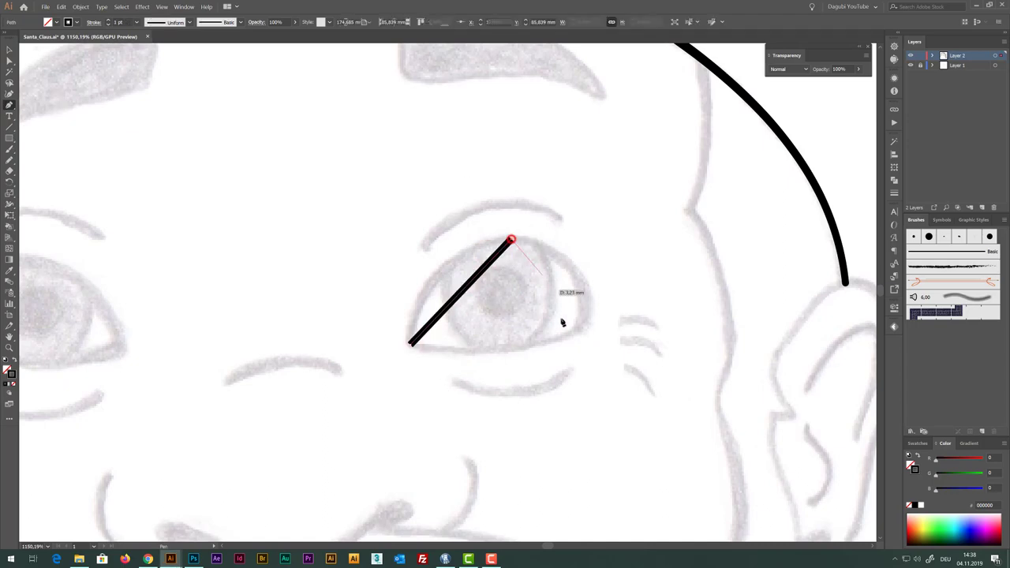
pyautogui.click(580, 326)
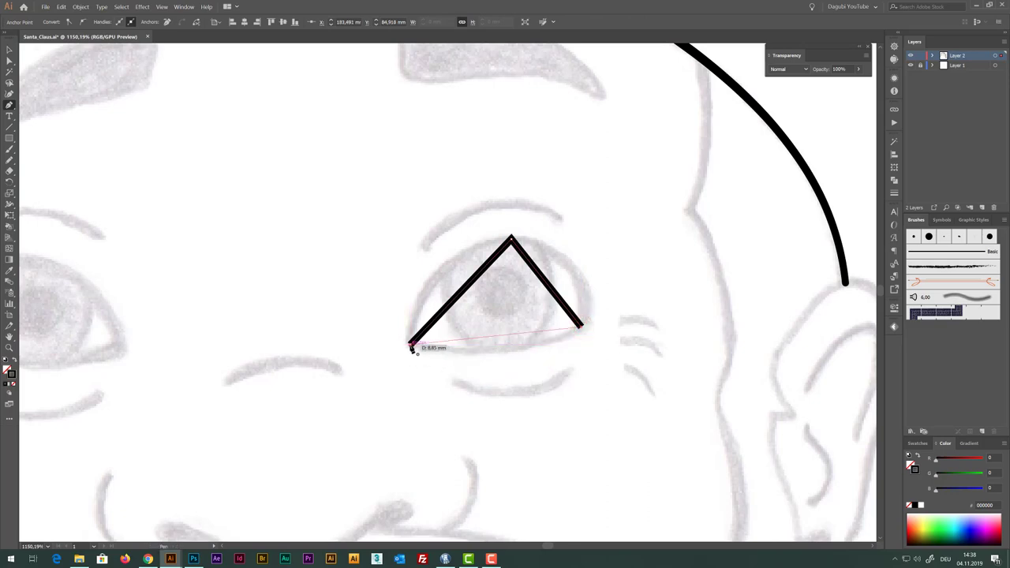
pyautogui.click(410, 345)
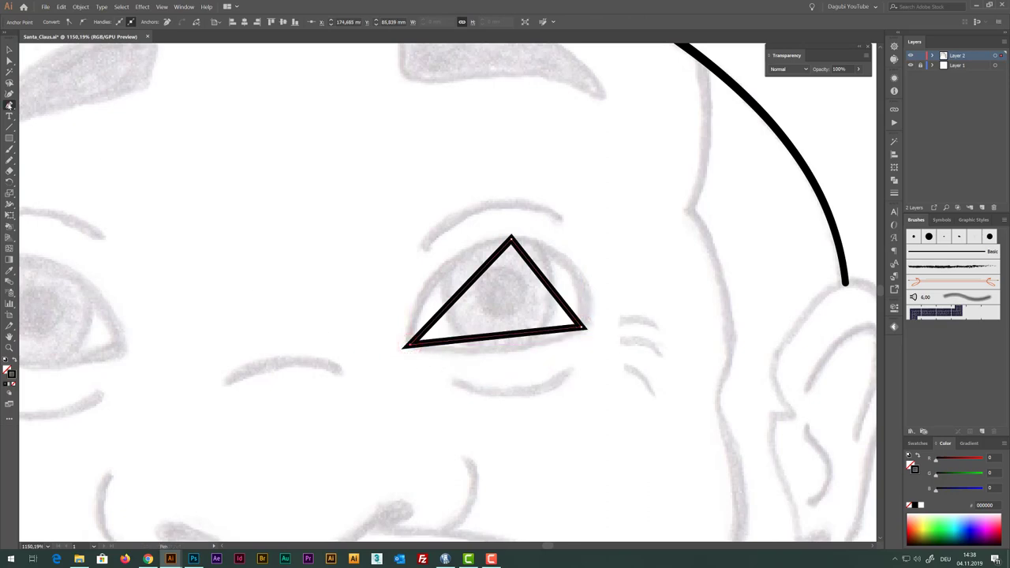
# Bow the triangle's bottom, right and left edges into rounded eye curves
pyautogui.moveTo(9, 105); pyautogui.dragTo(57, 142)
pyautogui.moveTo(502, 341); pyautogui.dragTo(503, 352)
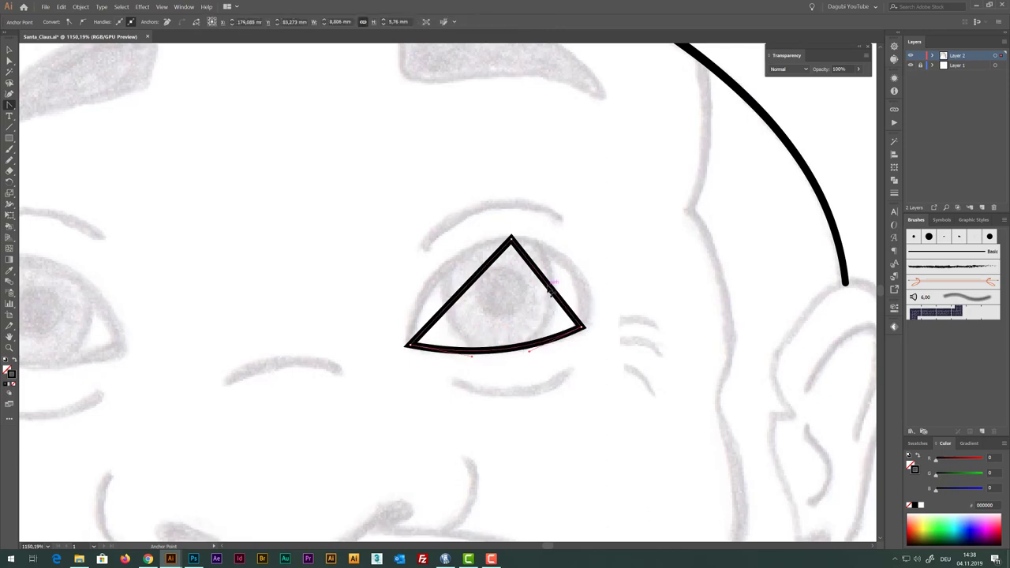
pyautogui.moveTo(552, 290); pyautogui.dragTo(573, 276)
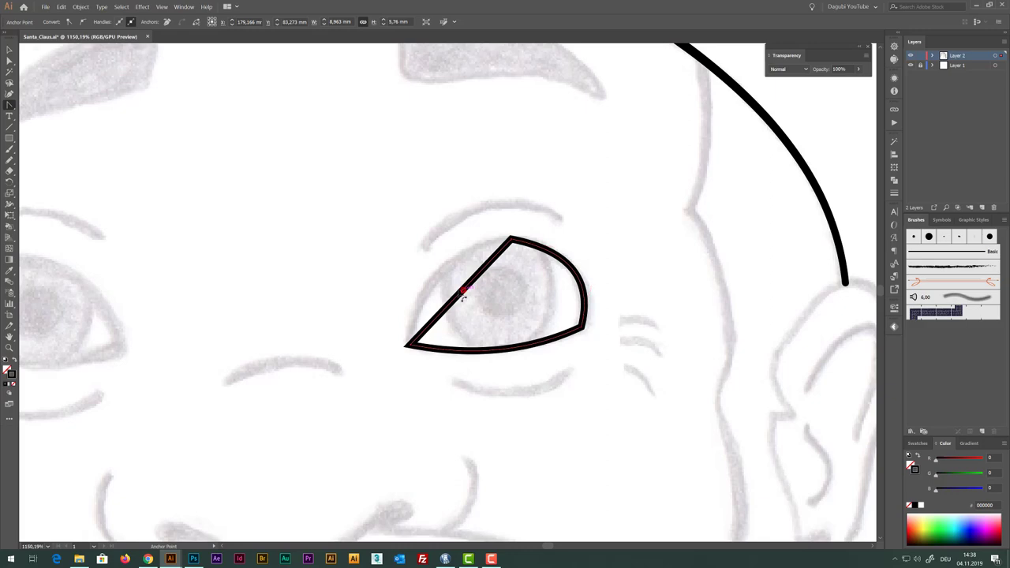
pyautogui.moveTo(460, 303)
pyautogui.mouseDown()
pyautogui.moveTo(437, 286)
pyautogui.moveTo(447, 284)
pyautogui.mouseUp()
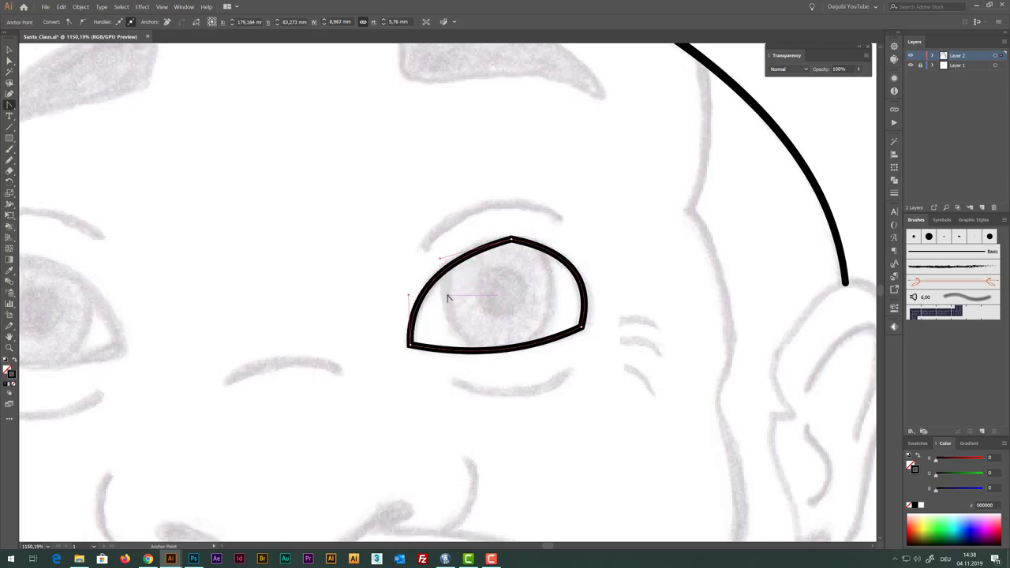
pyautogui.click(9, 61)
# Convert the eye's top anchor to smooth and reshape the upper curve
pyautogui.click(511, 240)
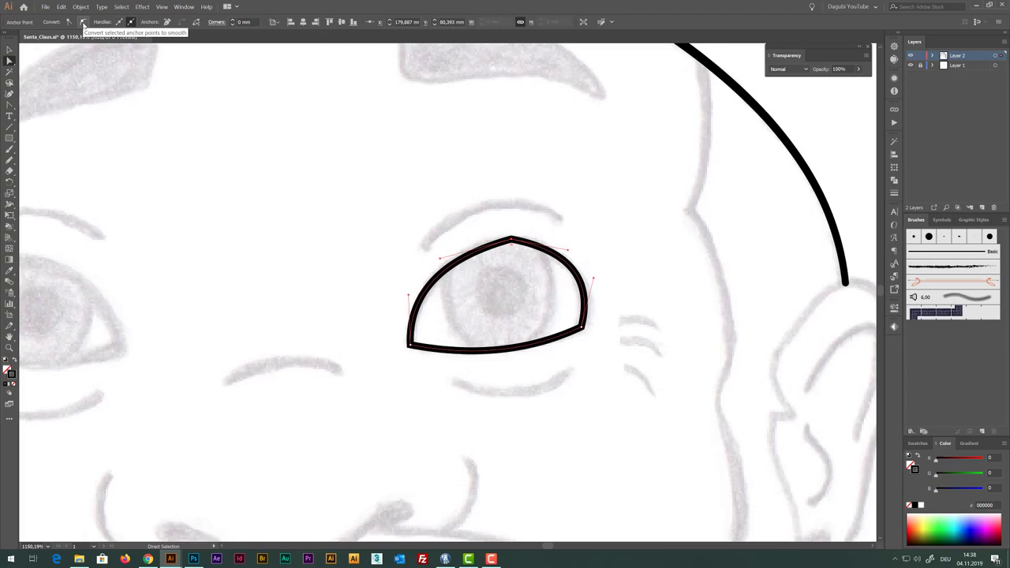
pyautogui.click(83, 22)
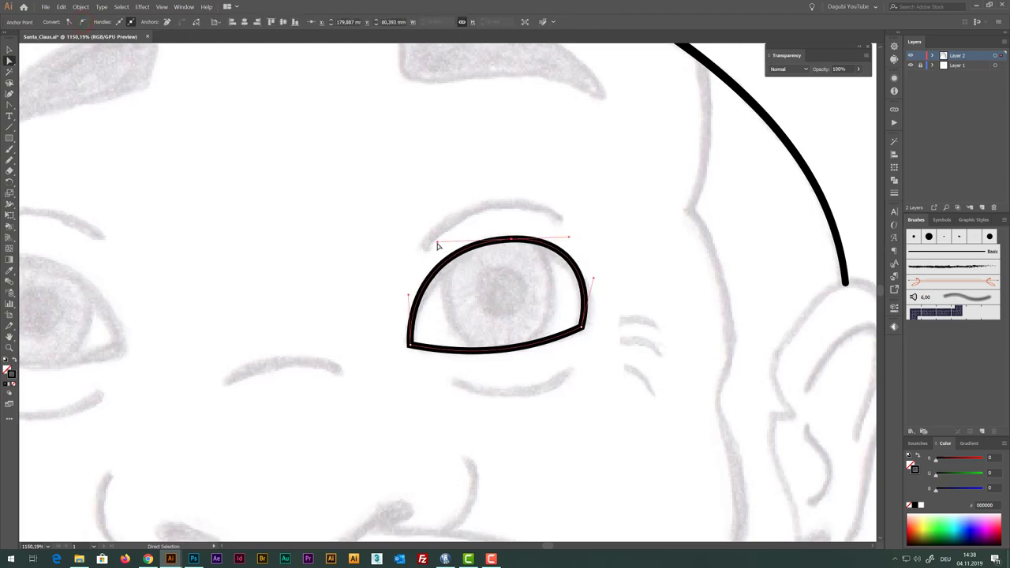
pyautogui.moveTo(438, 244); pyautogui.dragTo(447, 242)
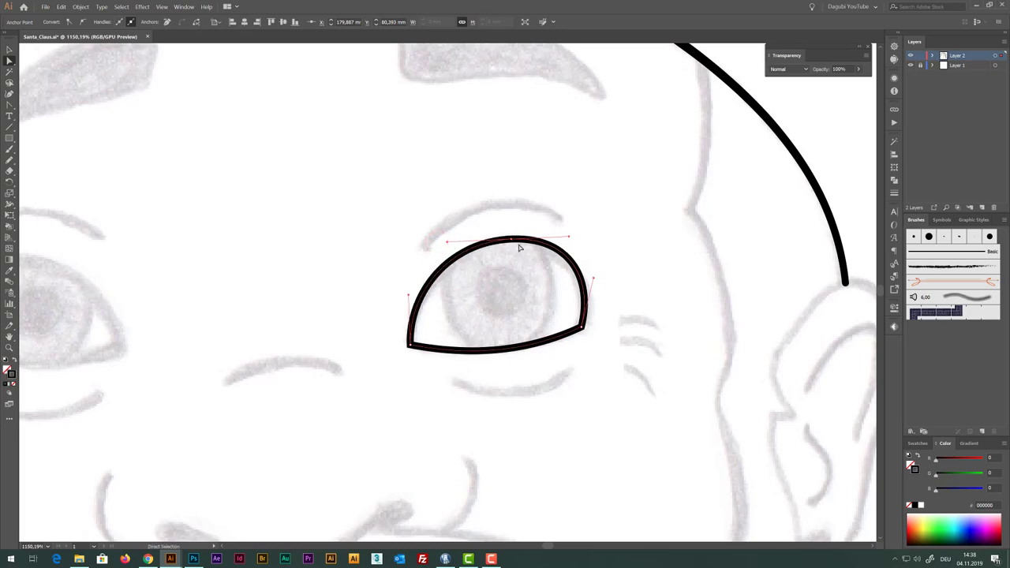
pyautogui.moveTo(513, 241); pyautogui.dragTo(510, 244)
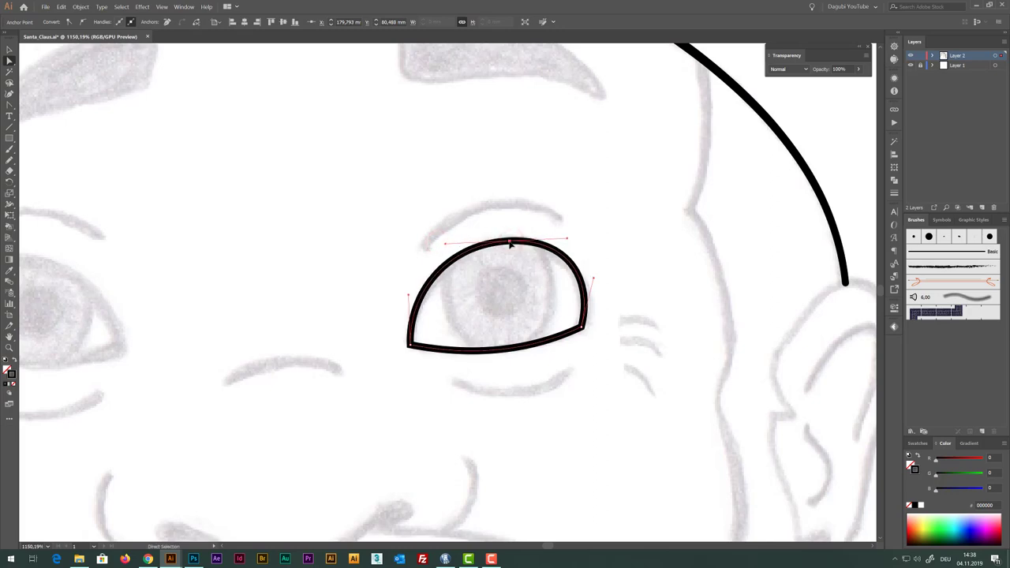
pyautogui.click(409, 297)
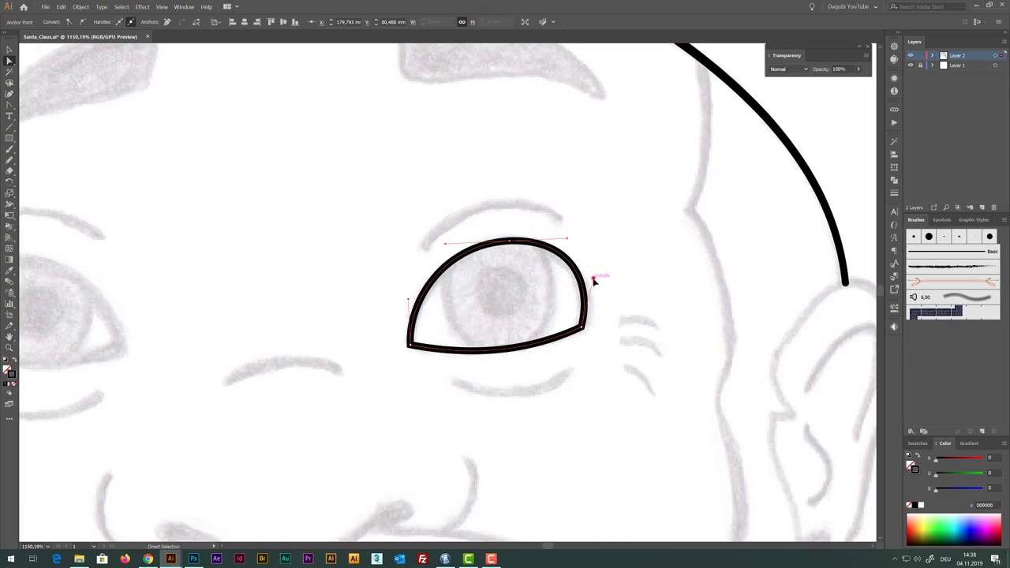
pyautogui.moveTo(513, 240); pyautogui.dragTo(511, 246)
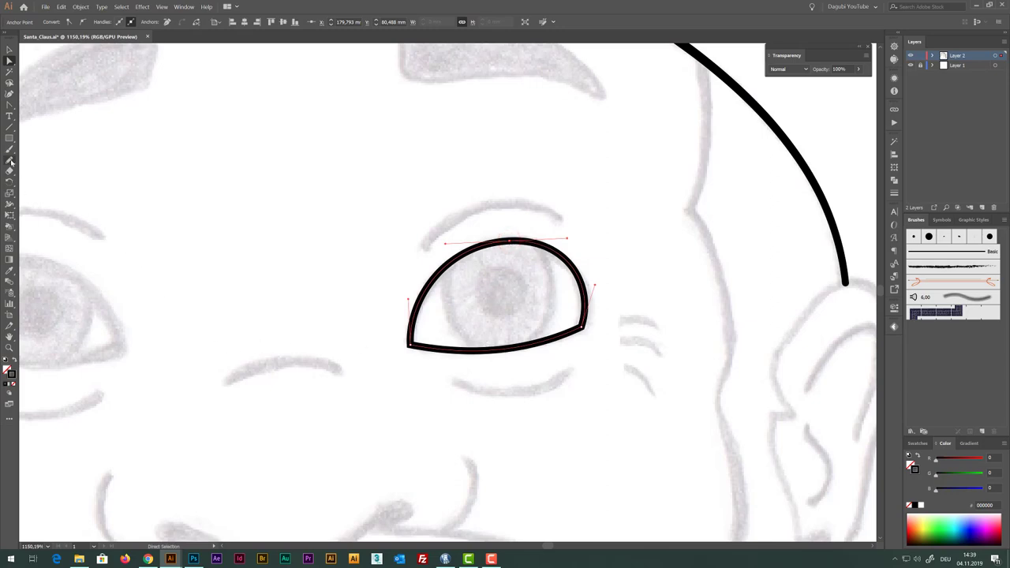
# Thicken the eye outline's stroke along the top and thin it along the bottom
pyautogui.click(10, 204)
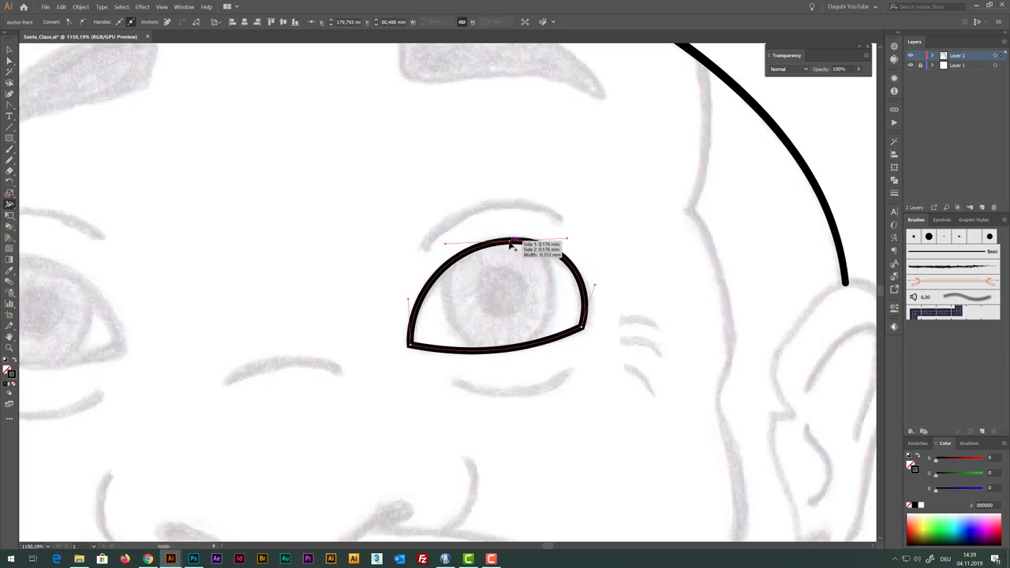
pyautogui.moveTo(509, 248); pyautogui.dragTo(511, 254)
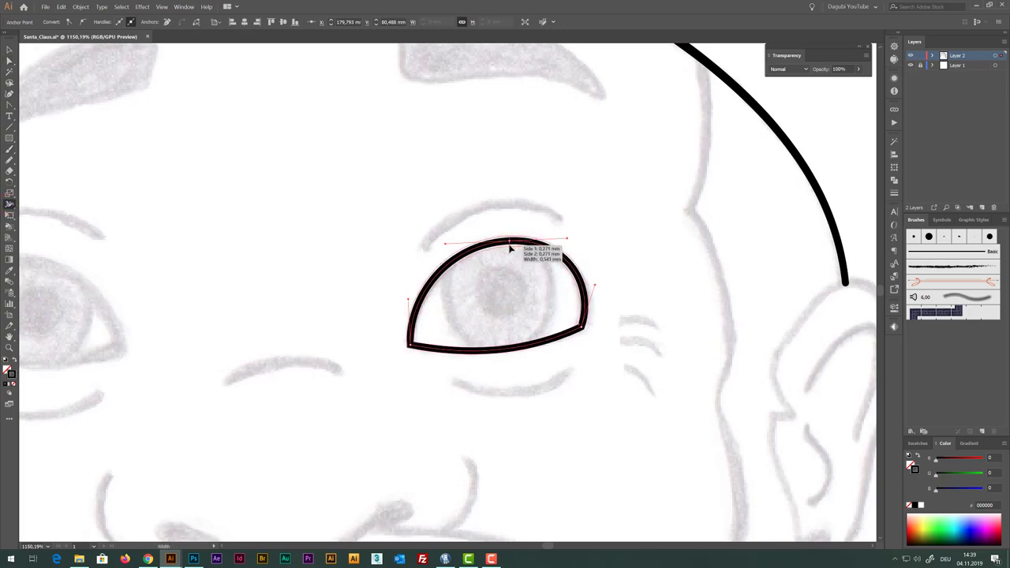
pyautogui.moveTo(501, 348); pyautogui.dragTo(500, 354)
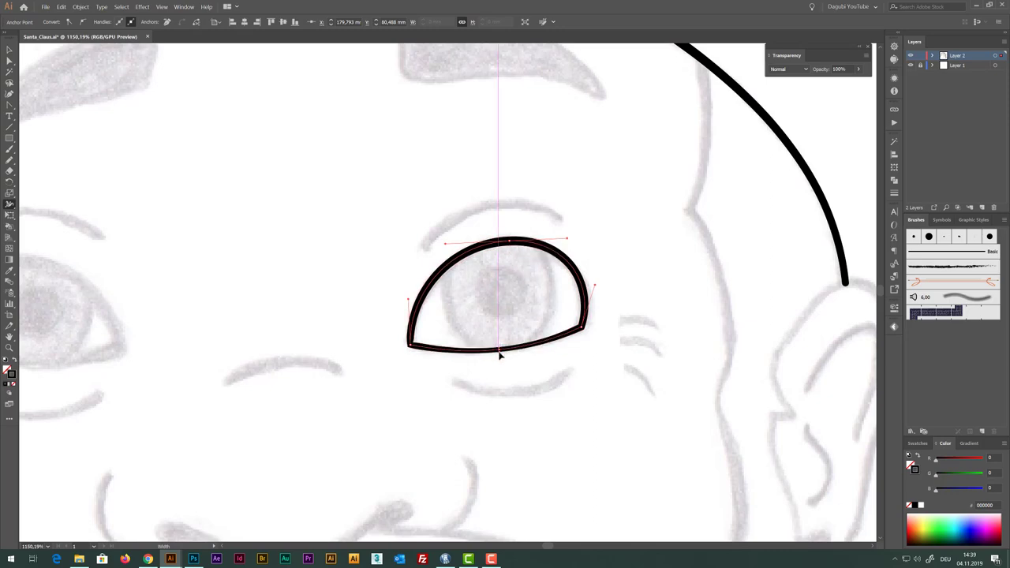
# Round the eye outline's lower-left corner to a 0.14 mm radius
pyautogui.scroll(5, 410, 342)
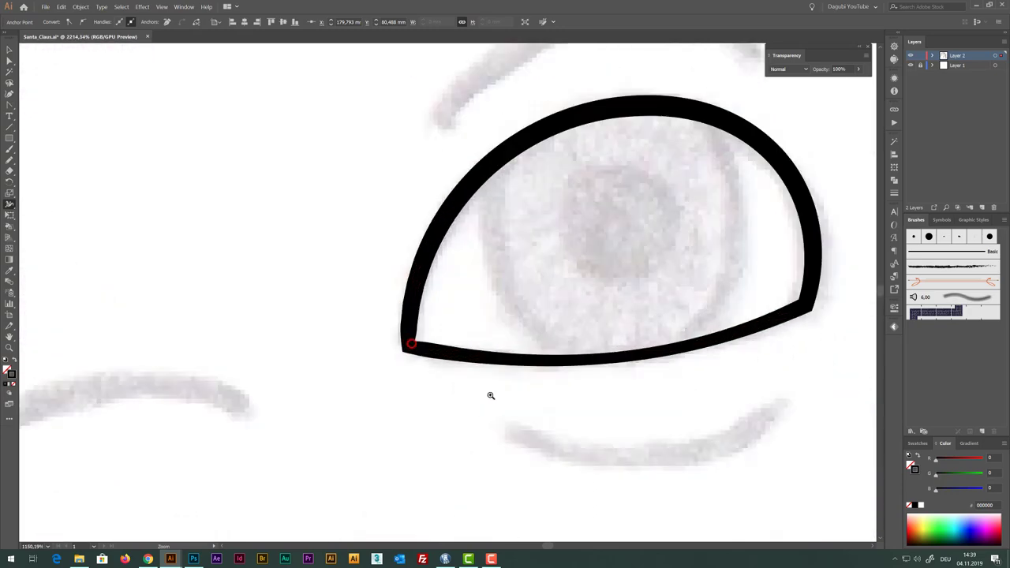
pyautogui.scroll(3, 520, 388)
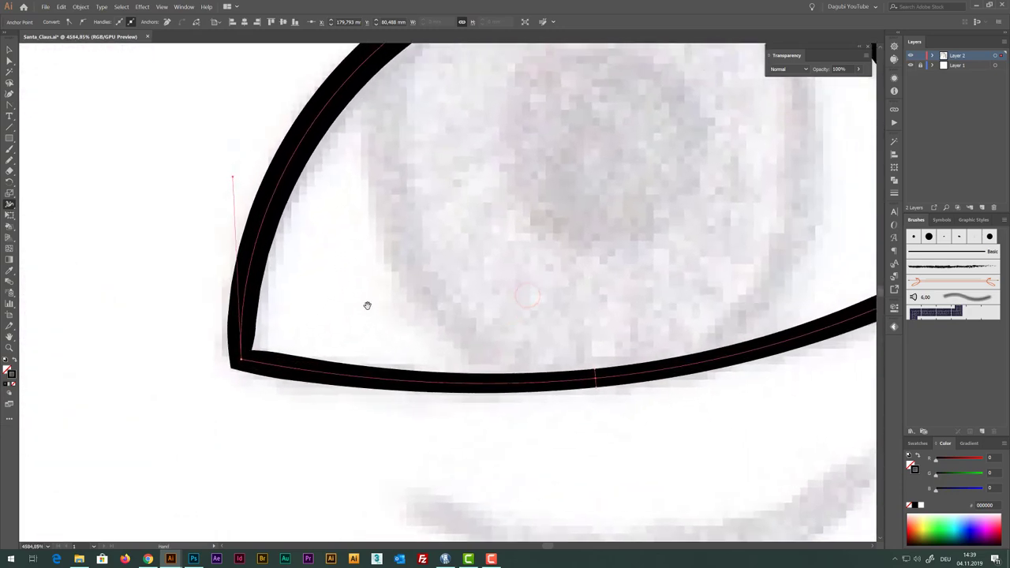
pyautogui.click(9, 61)
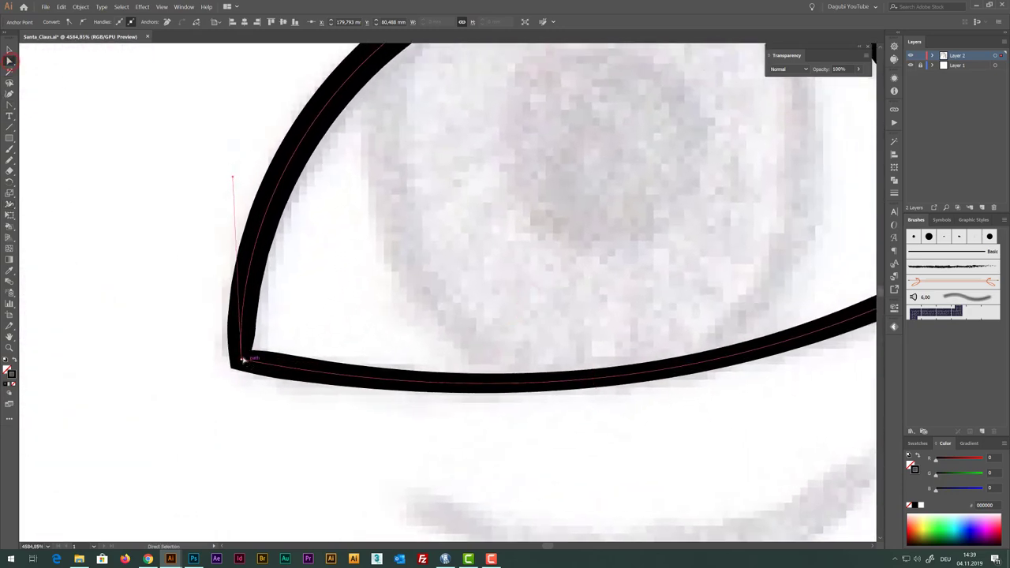
pyautogui.click(244, 360)
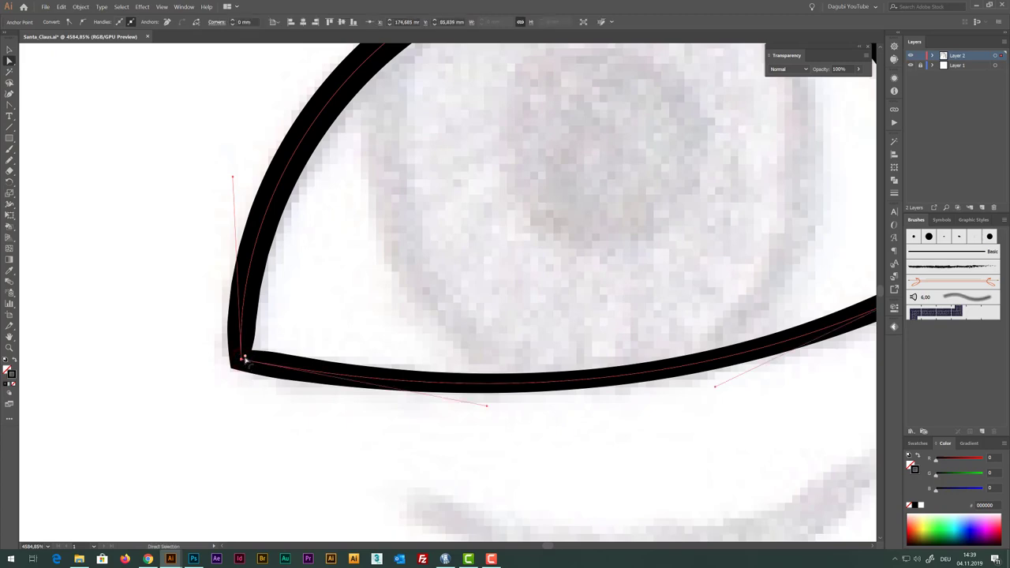
pyautogui.moveTo(244, 360); pyautogui.dragTo(255, 357)
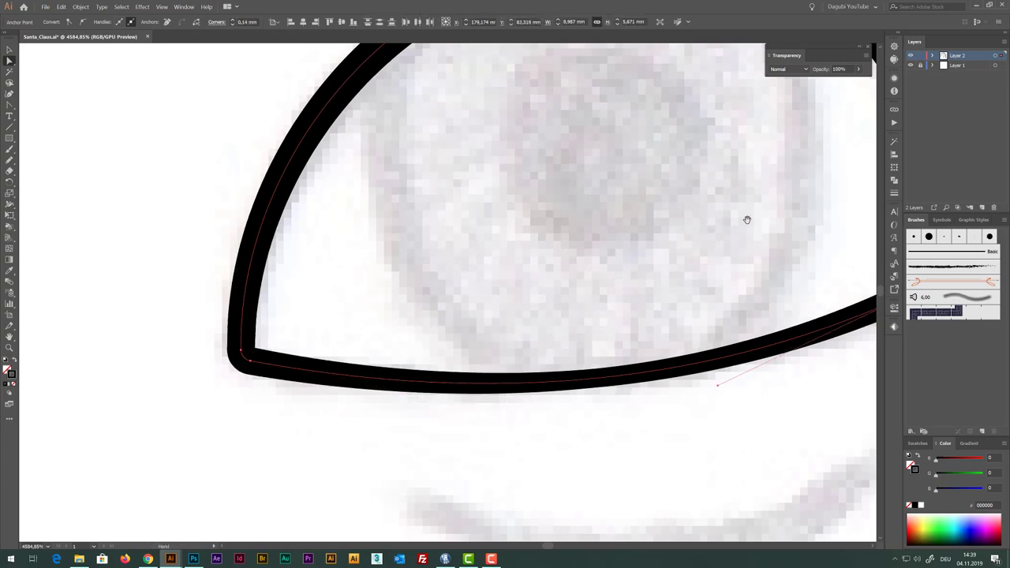
# Round the eye's right corner to 0.14 mm, then zoom out to the whole eye
pyautogui.moveTo(747, 218); pyautogui.dragTo(363, 324)
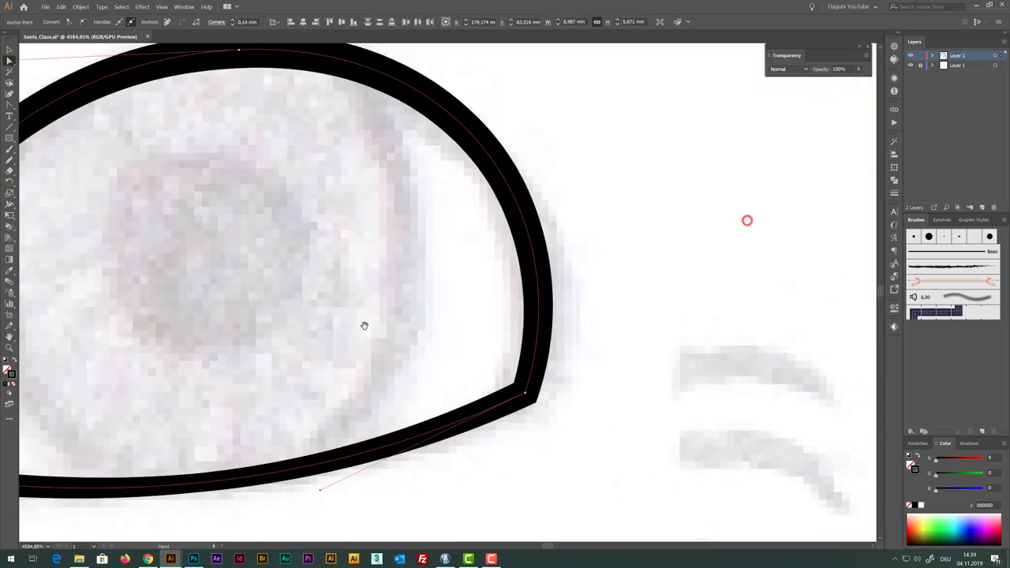
pyautogui.click(525, 391)
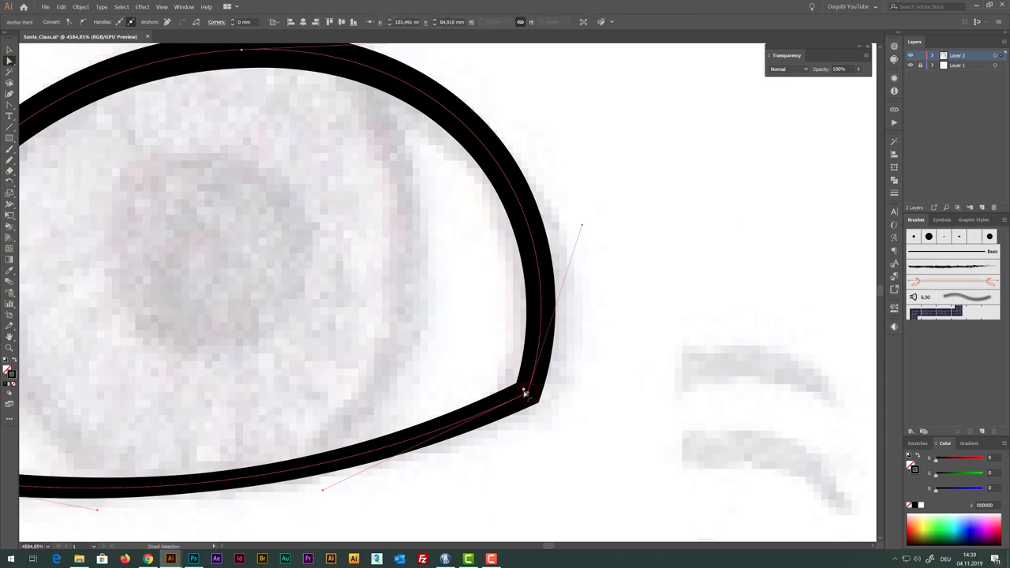
pyautogui.moveTo(524, 392); pyautogui.dragTo(534, 397)
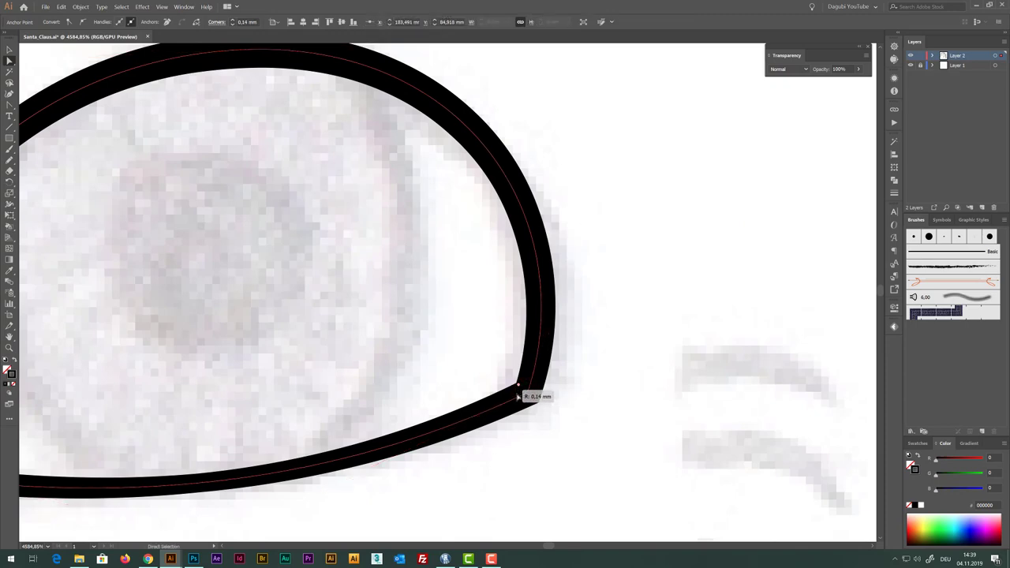
pyautogui.scroll(-2, 532, 444)
pyautogui.scroll(-2, 534, 437)
pyautogui.moveTo(479, 381)
pyautogui.mouseDown()
pyautogui.moveTo(503, 236)
pyautogui.moveTo(600, 267)
pyautogui.mouseUp()
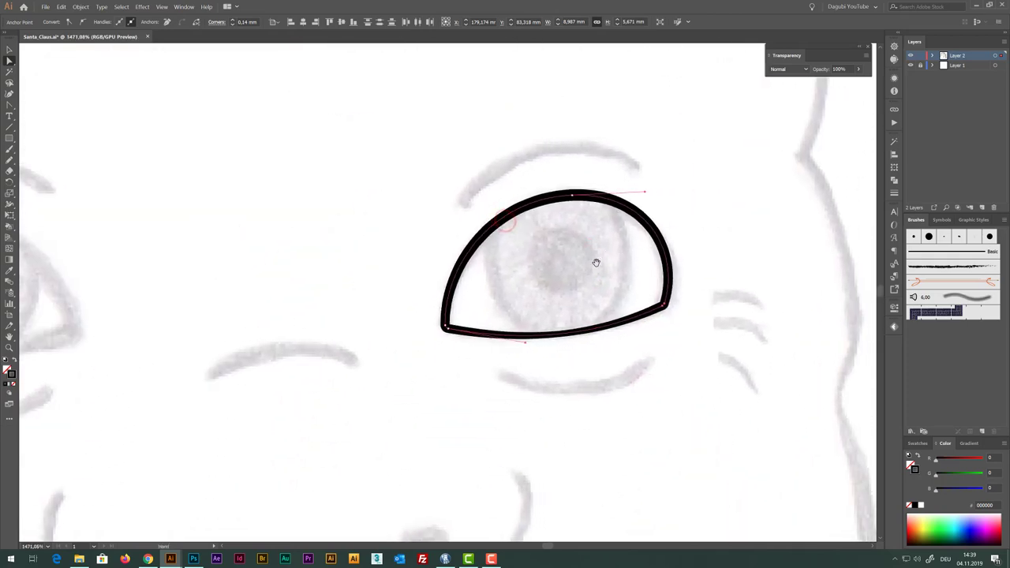
pyautogui.click(9, 51)
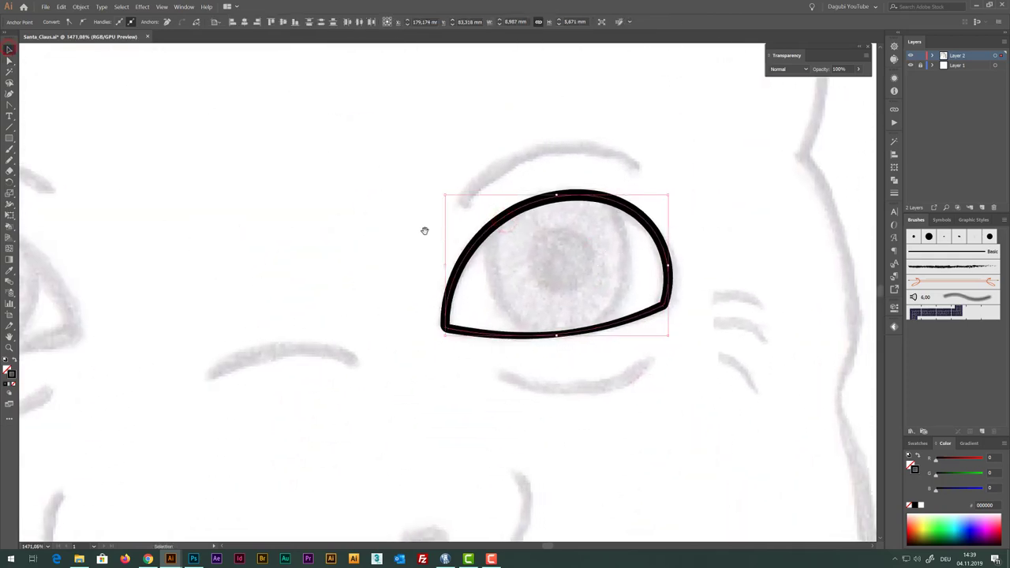
pyautogui.scroll(-1, 480, 239)
pyautogui.scroll(-1, 505, 239)
pyautogui.scroll(-1, 529, 234)
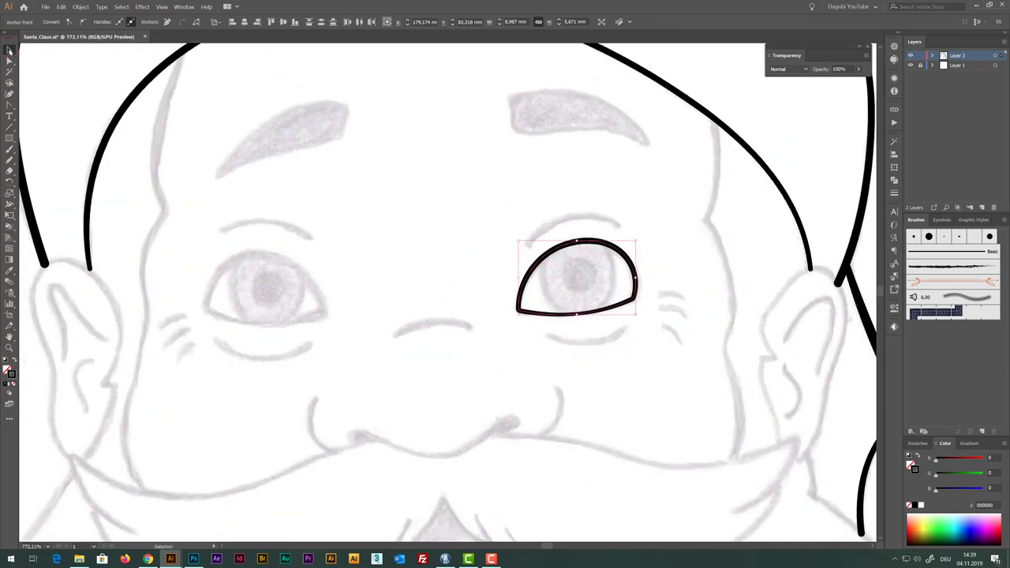
# Duplicate the eye outline onto the sketch's left eye
pyautogui.click(575, 244)
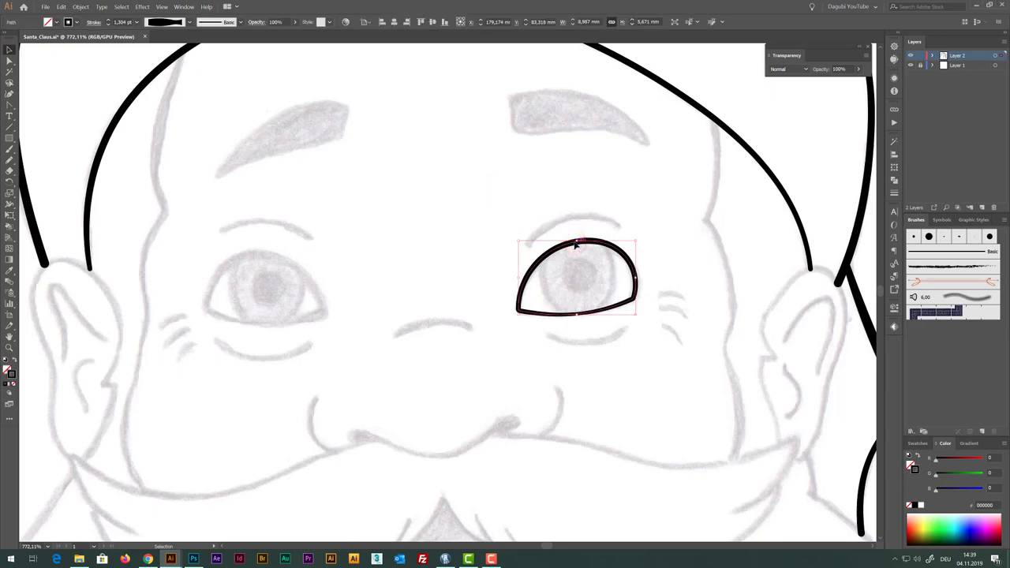
pyautogui.press('a')
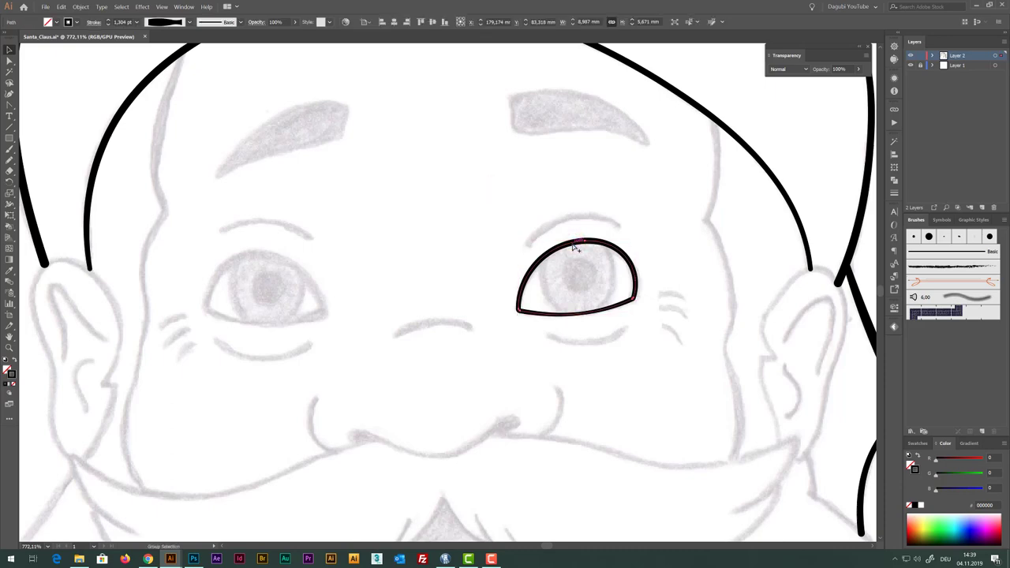
pyautogui.moveTo(575, 247); pyautogui.dragTo(337, 239)
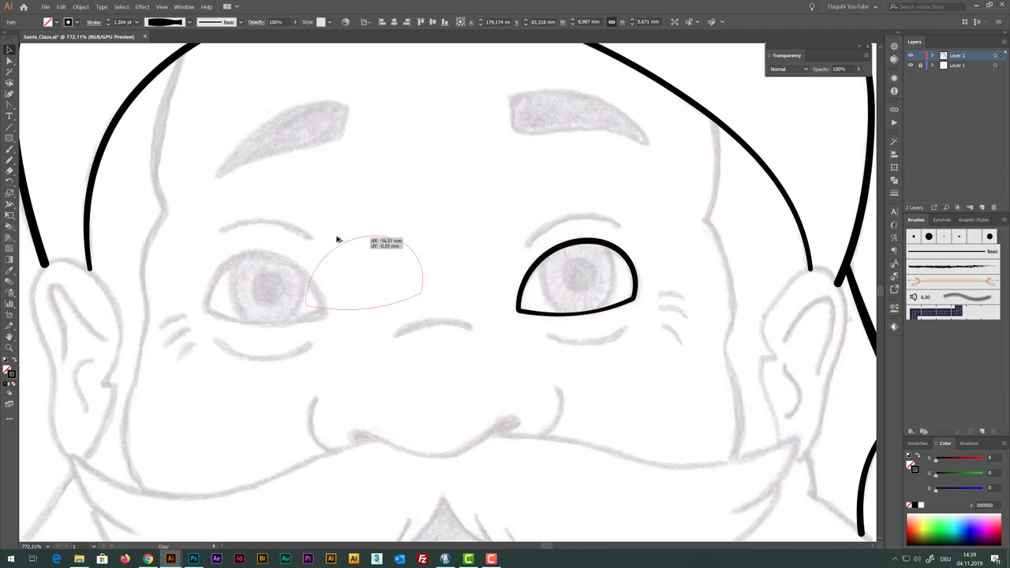
pyautogui.moveTo(336, 239); pyautogui.dragTo(266, 253)
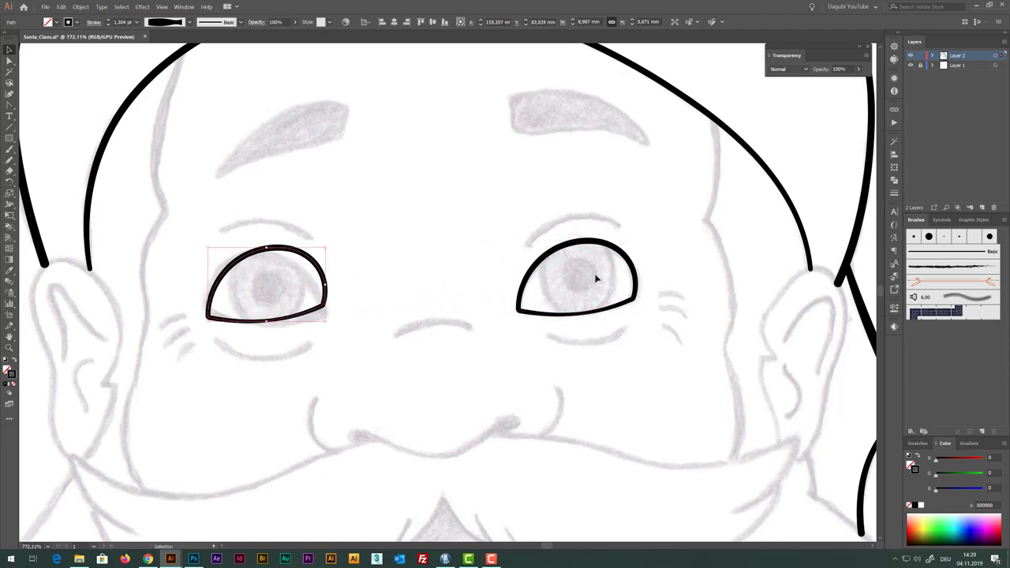
# Flip the copied eye horizontally, rotate it about 2.64°, and nudge it down
pyautogui.click(894, 167)
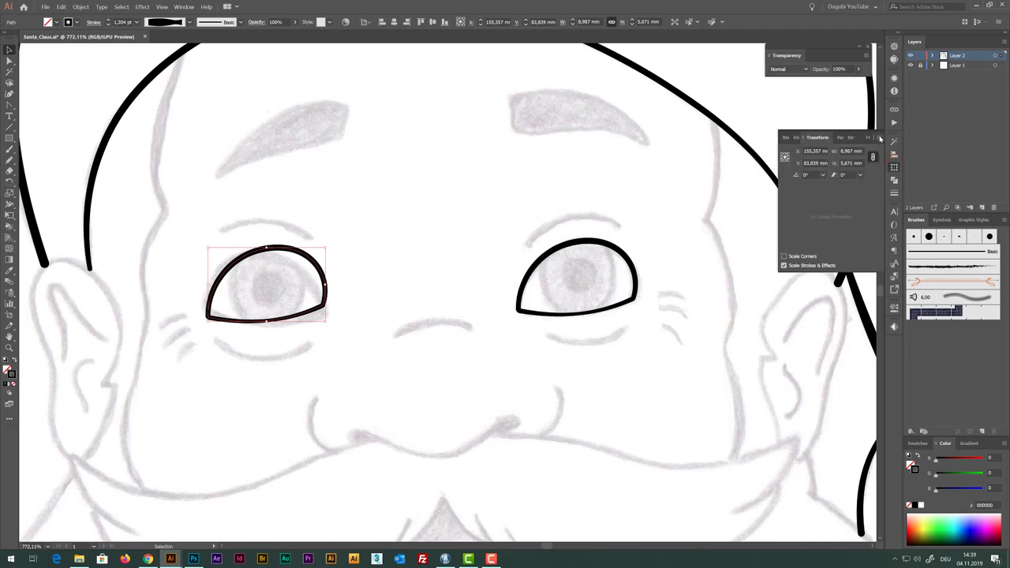
pyautogui.click(880, 138)
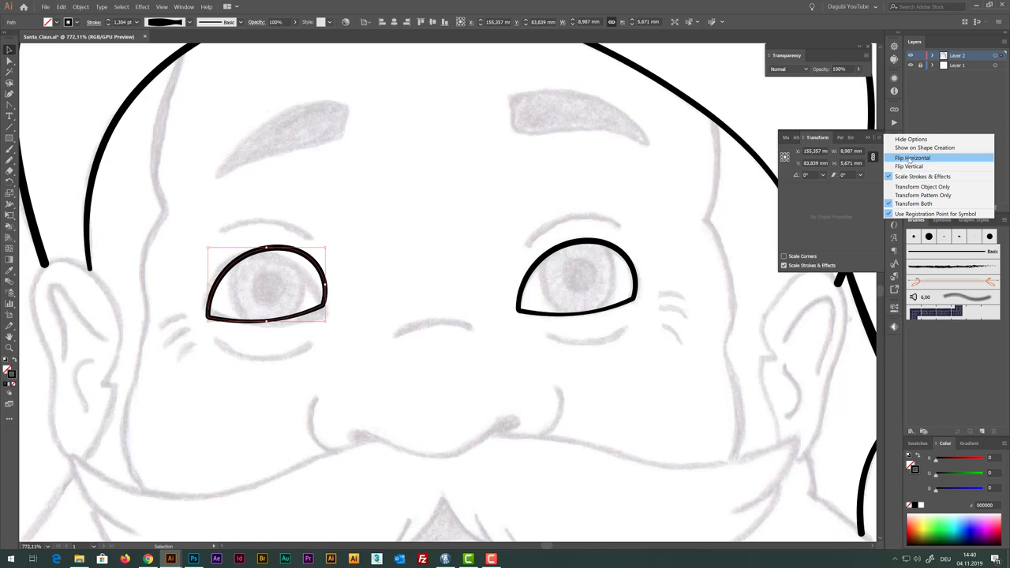
pyautogui.click(912, 158)
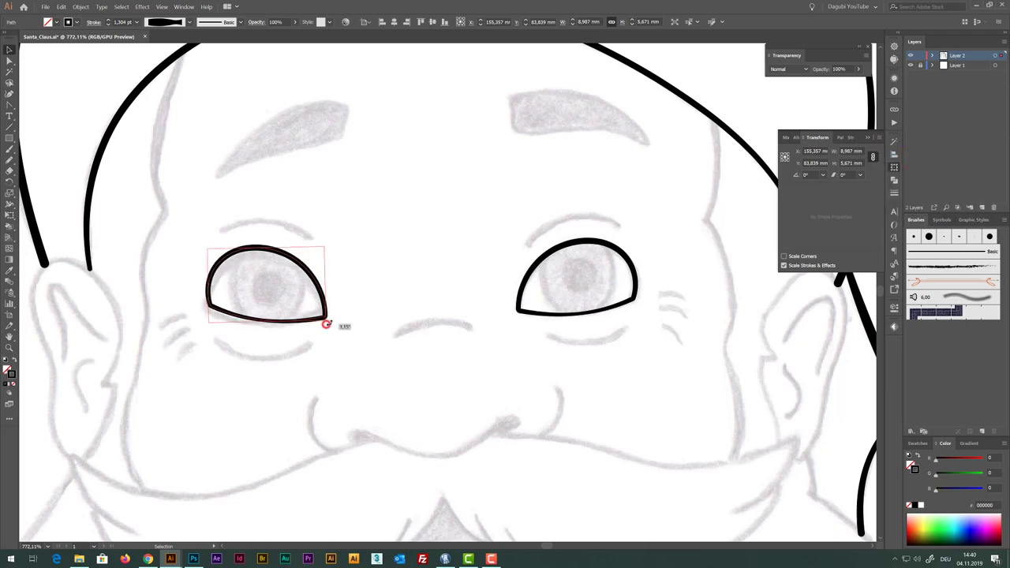
pyautogui.moveTo(326, 322); pyautogui.dragTo(328, 317)
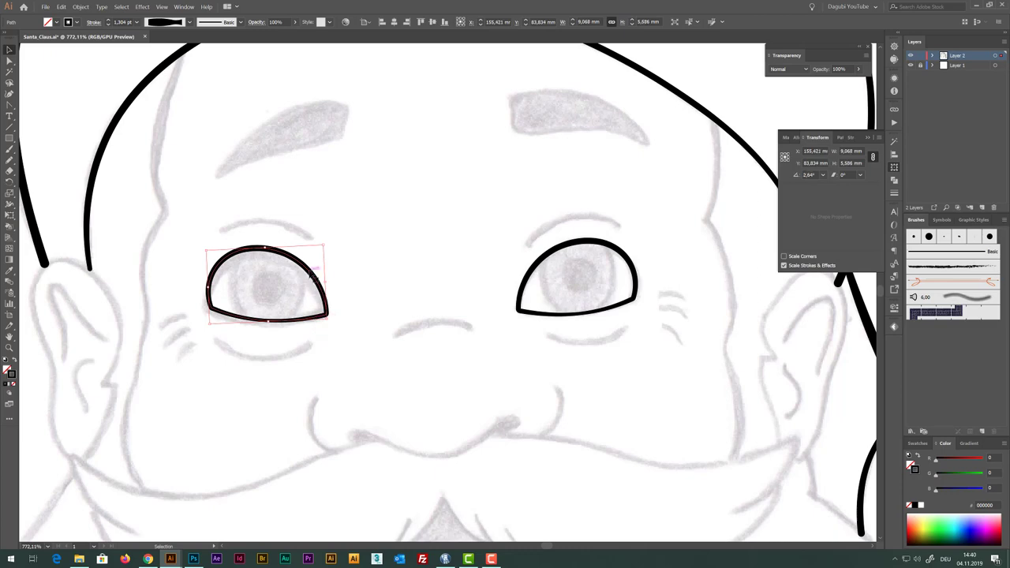
pyautogui.moveTo(311, 266); pyautogui.dragTo(314, 275)
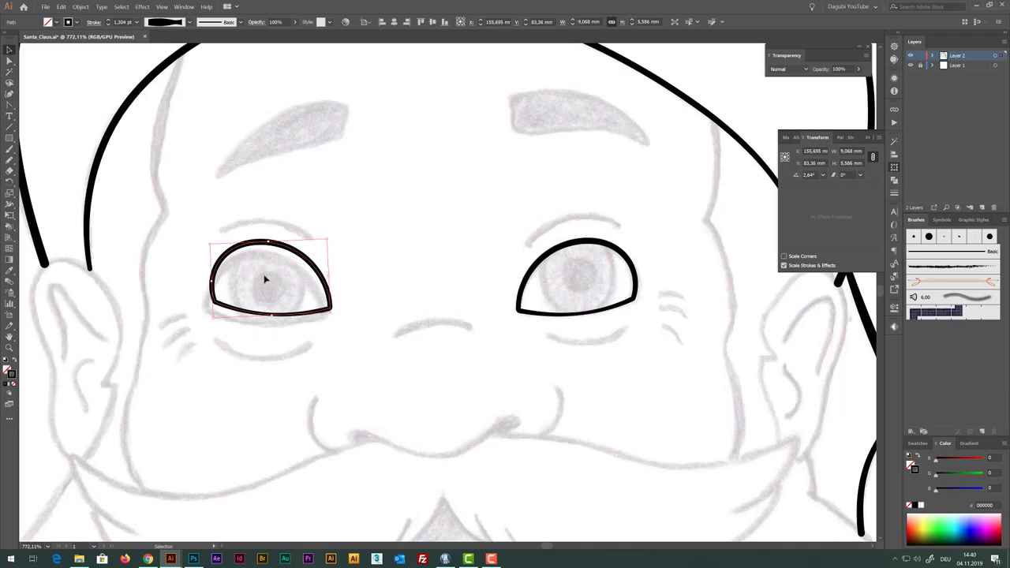
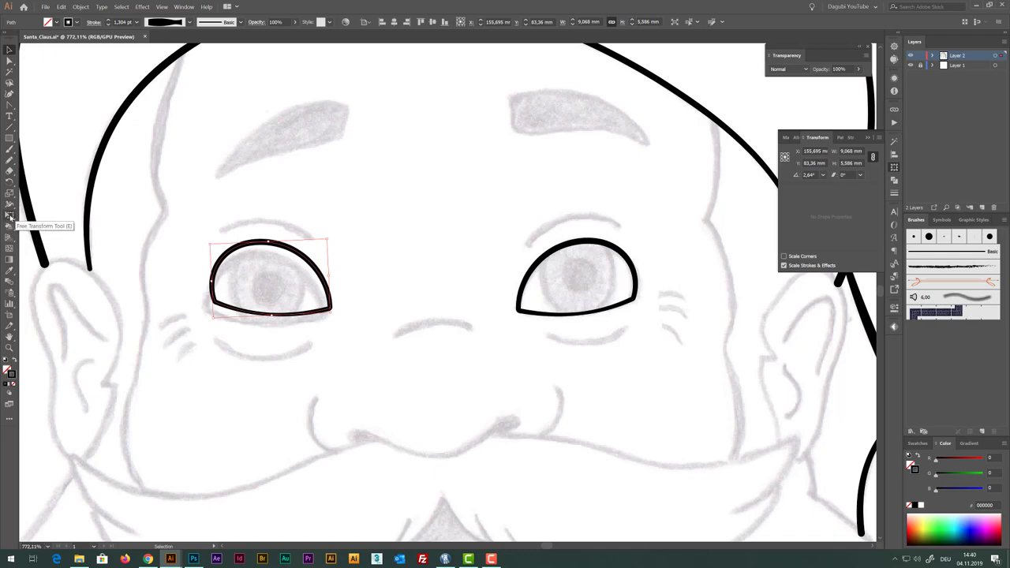
# Move the left eye outline onto the sketched eye and rotate it to 4.09° with Free Transform
pyautogui.click(9, 216)
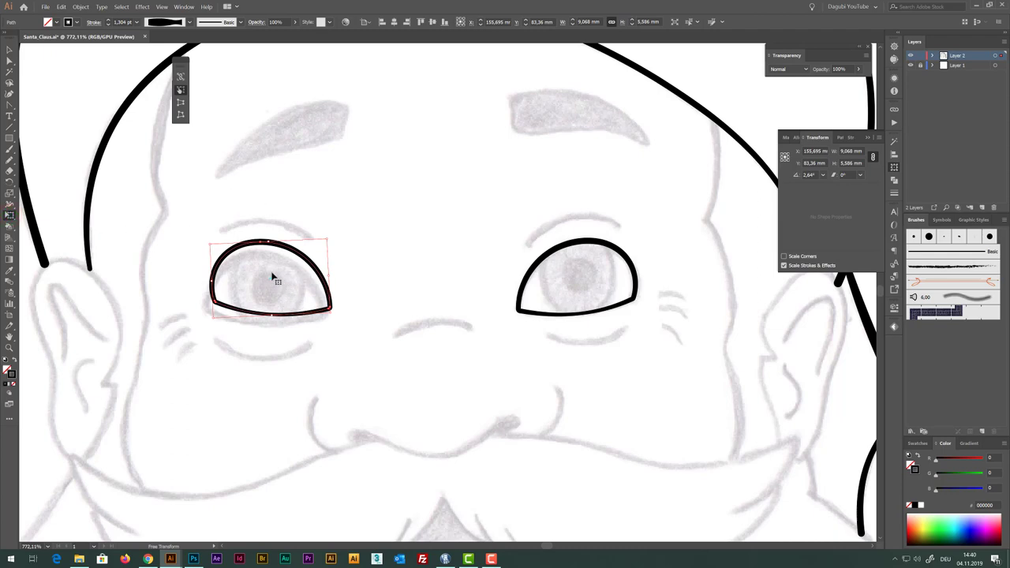
pyautogui.moveTo(274, 276); pyautogui.dragTo(282, 279)
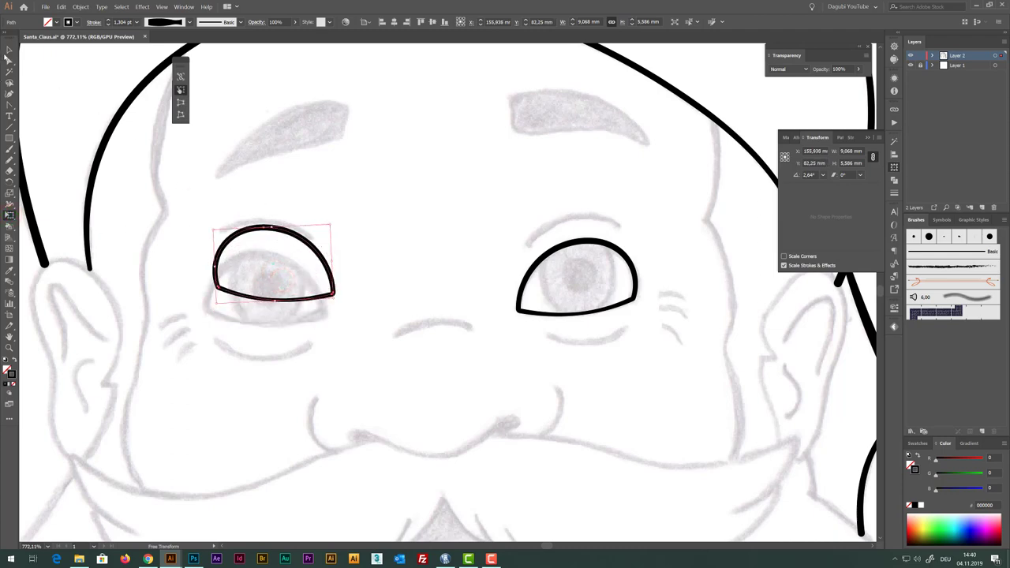
pyautogui.click(9, 50)
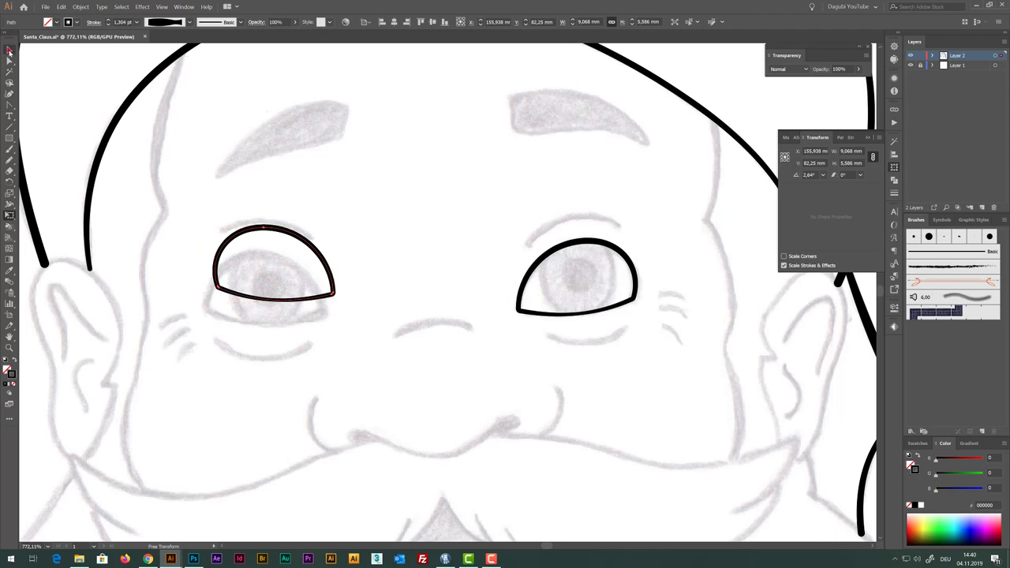
pyautogui.click(287, 261)
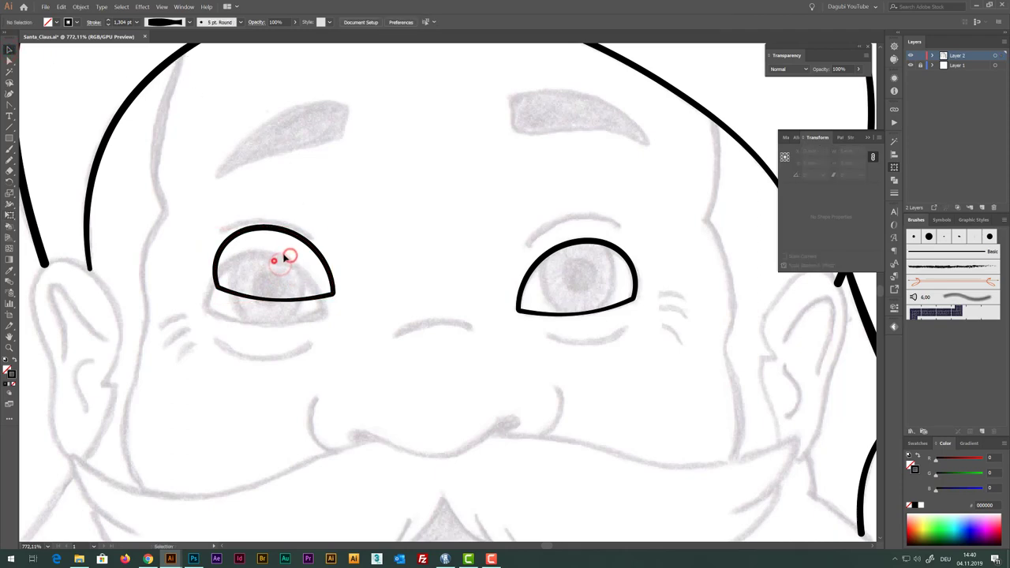
pyautogui.click(308, 205)
pyautogui.click(283, 254)
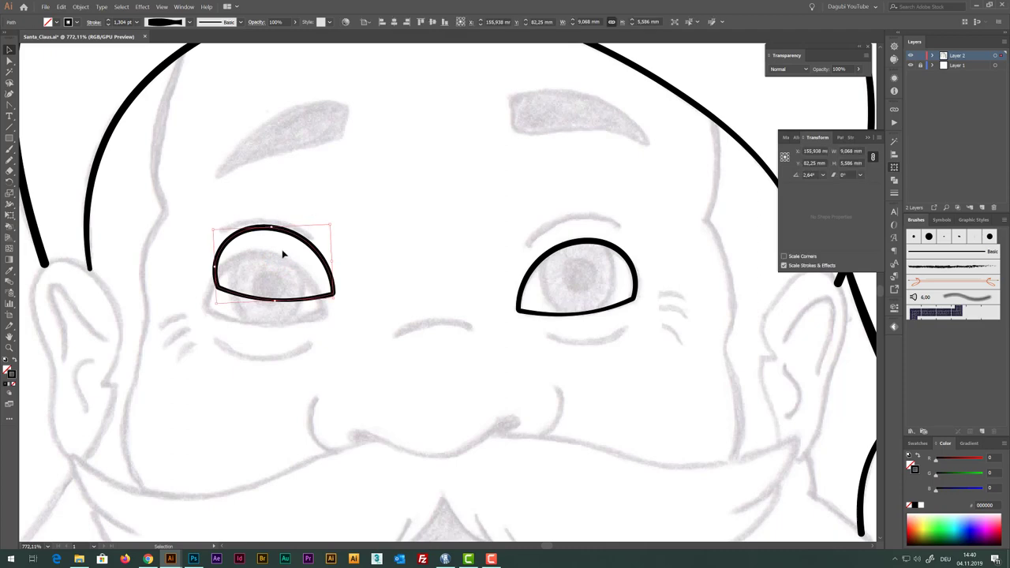
pyautogui.click(10, 214)
pyautogui.moveTo(294, 266); pyautogui.dragTo(288, 294)
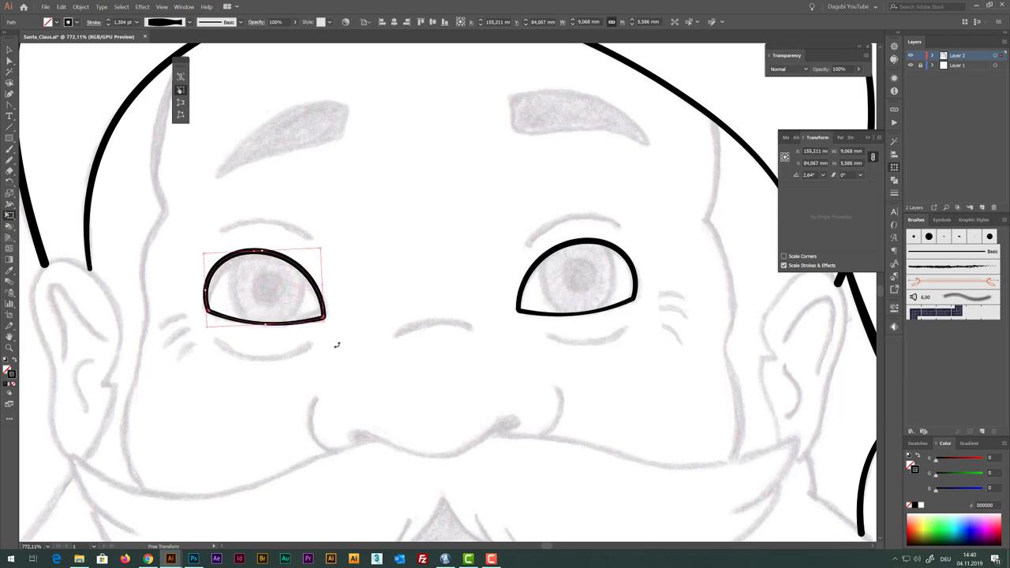
pyautogui.moveTo(335, 345); pyautogui.dragTo(333, 339)
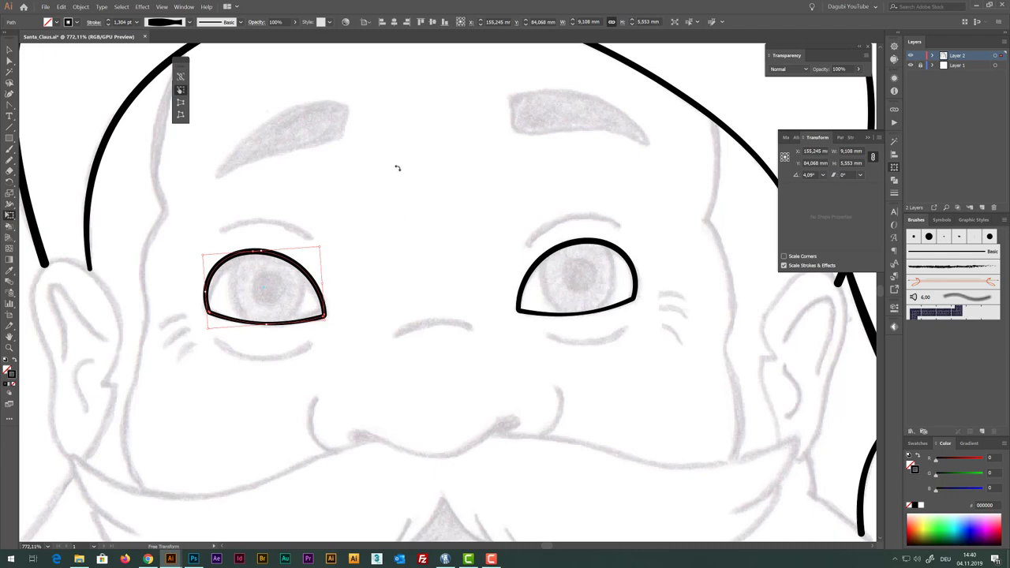
pyautogui.keyDown('alt'); pyautogui.click(419, 126); pyautogui.keyUp('alt')
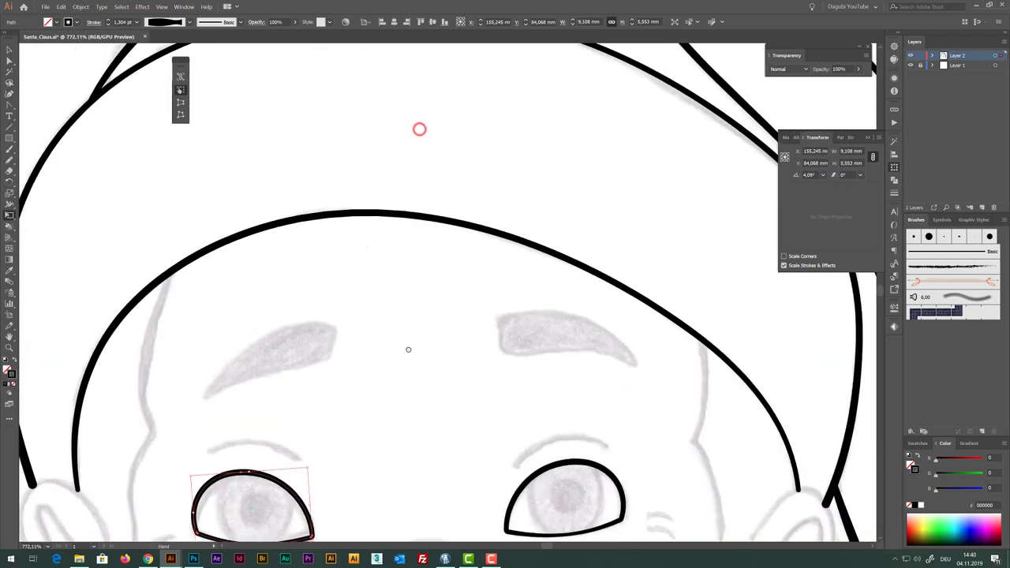
pyautogui.keyDown('alt'); pyautogui.click(520, 353); pyautogui.keyUp('alt')
pyautogui.moveTo(462, 309); pyautogui.dragTo(473, 322)
pyautogui.moveTo(505, 266); pyautogui.dragTo(453, 268)
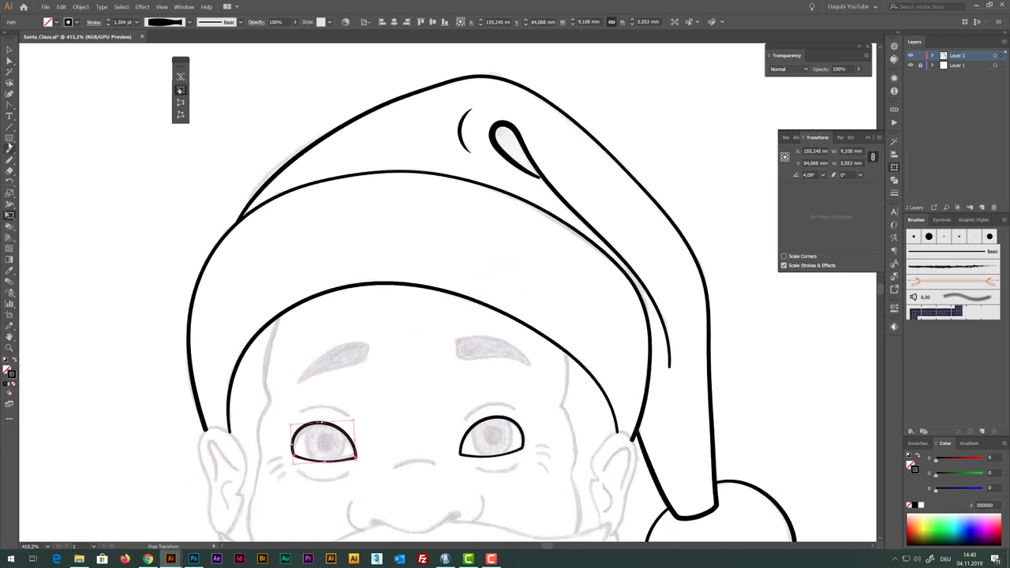
pyautogui.click(11, 161)
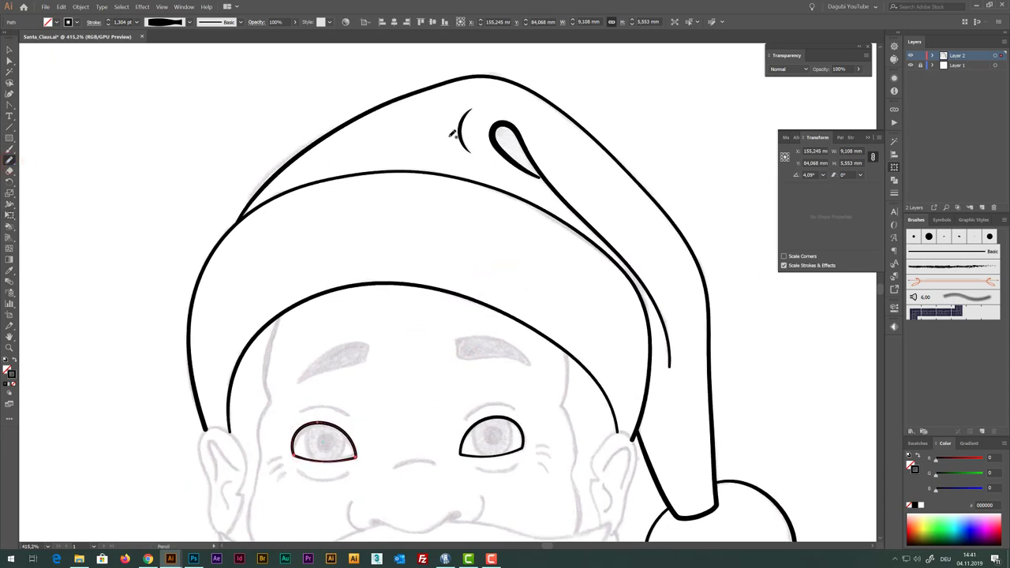
pyautogui.moveTo(456, 105); pyautogui.dragTo(493, 223)
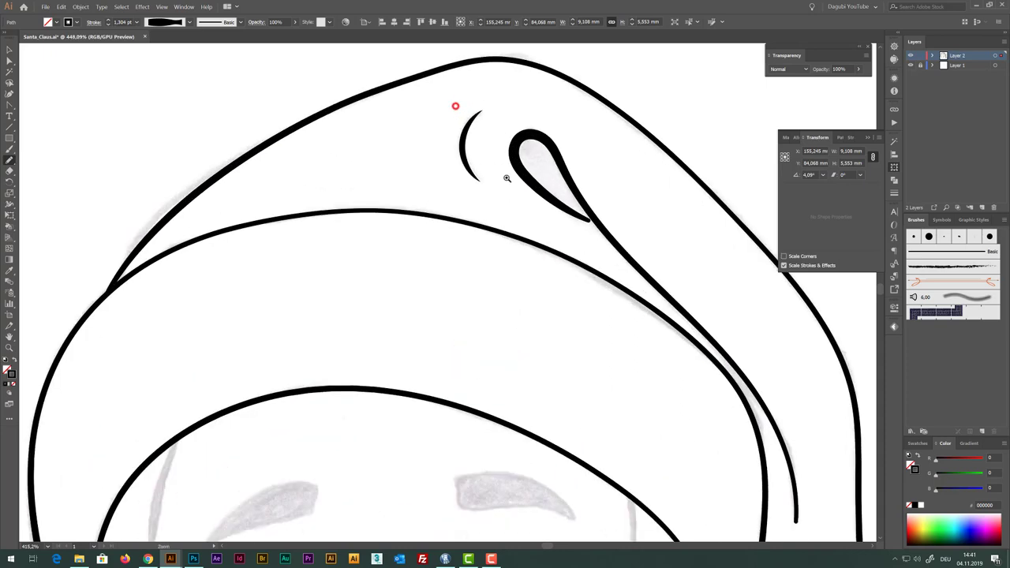
pyautogui.moveTo(556, 337)
pyautogui.mouseDown()
pyautogui.moveTo(408, 318)
pyautogui.moveTo(463, 229)
pyautogui.mouseUp()
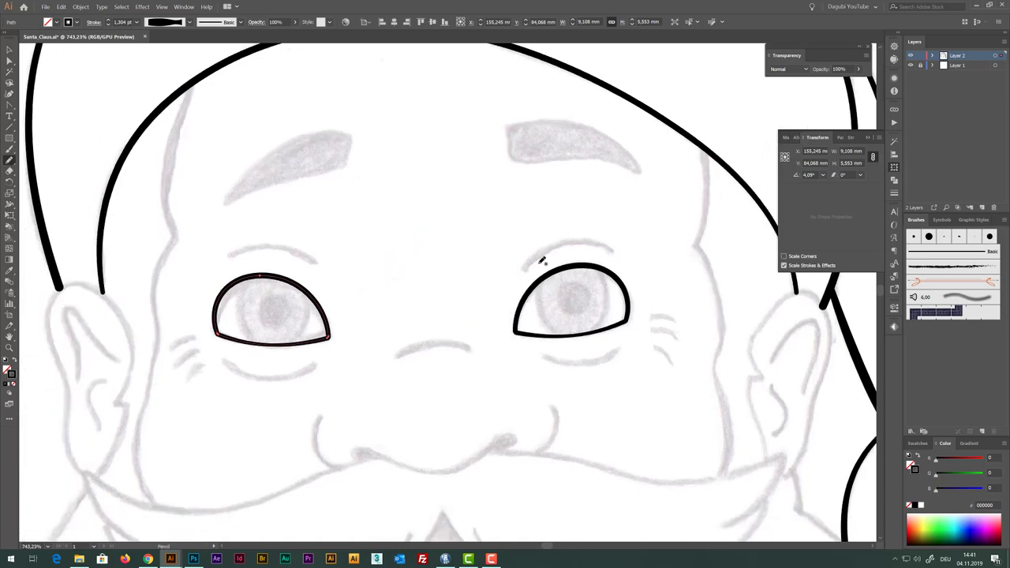
# Draw the right eyebrow arc and give it Width Profile 1 at 1,5 pt
pyautogui.moveTo(525, 267)
pyautogui.mouseDown()
pyautogui.moveTo(597, 238)
pyautogui.moveTo(616, 247)
pyautogui.mouseUp()
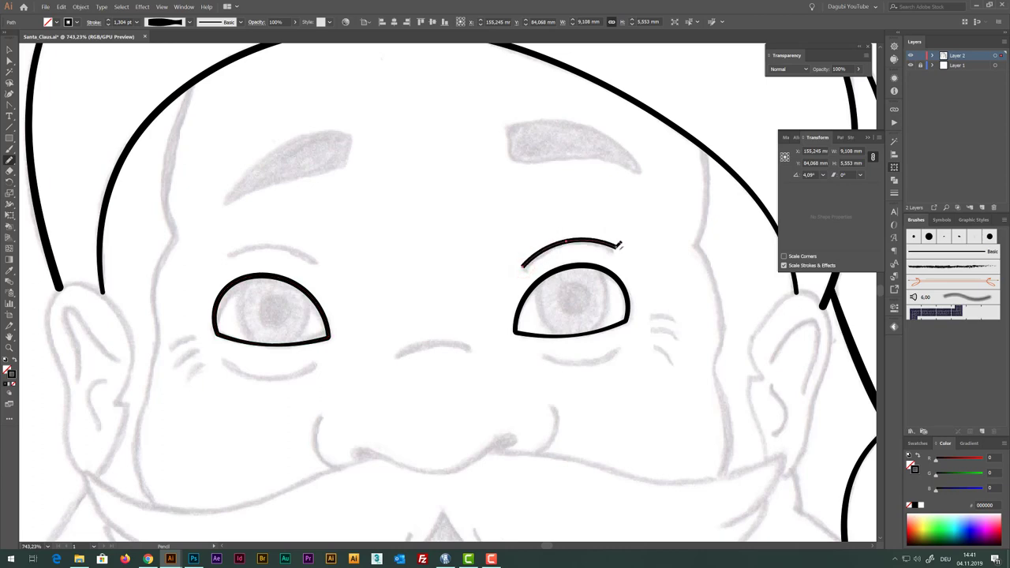
pyautogui.click(173, 23)
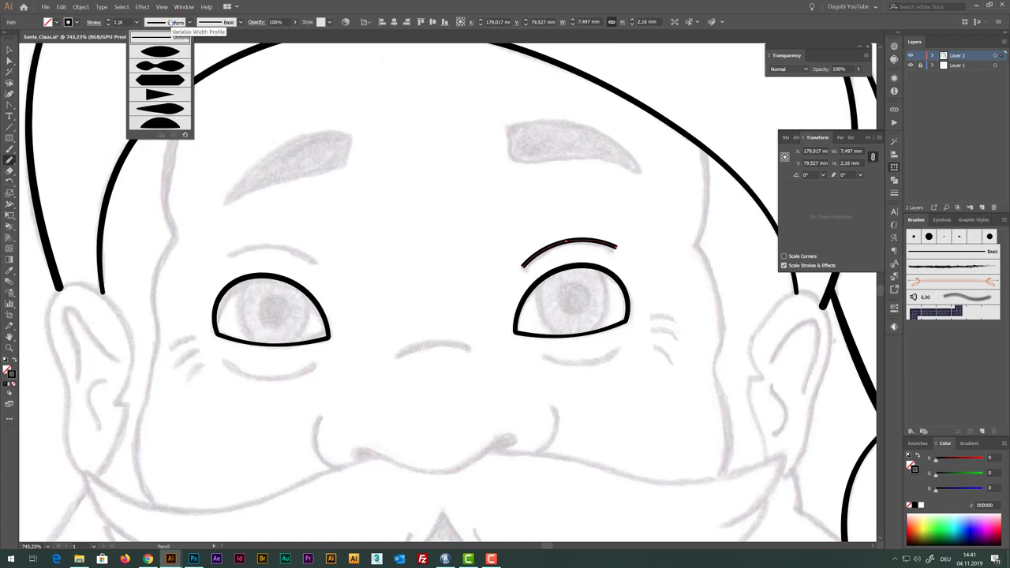
pyautogui.click(161, 52)
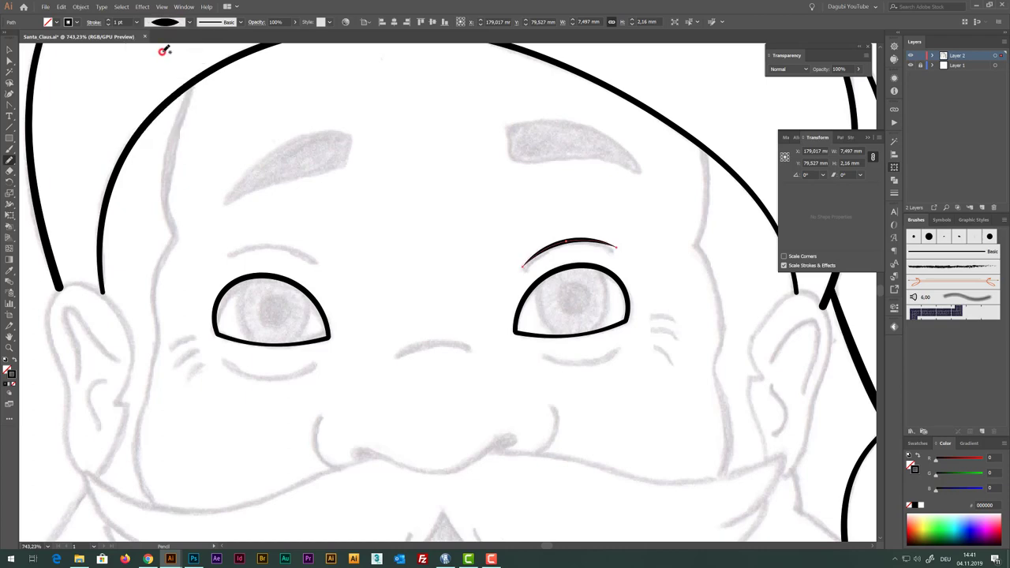
pyautogui.click(108, 21)
pyautogui.click(108, 22)
pyautogui.click(108, 21)
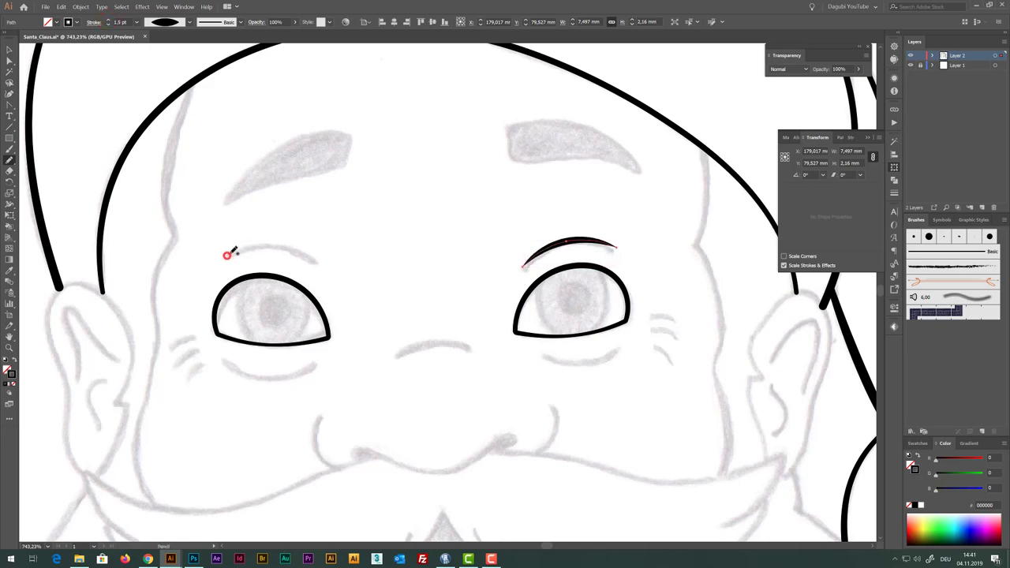
# Pencil the left eyebrow, the nose curve and the crease under the right eye
pyautogui.moveTo(227, 254)
pyautogui.mouseDown()
pyautogui.moveTo(273, 245)
pyautogui.moveTo(320, 262)
pyautogui.mouseUp()
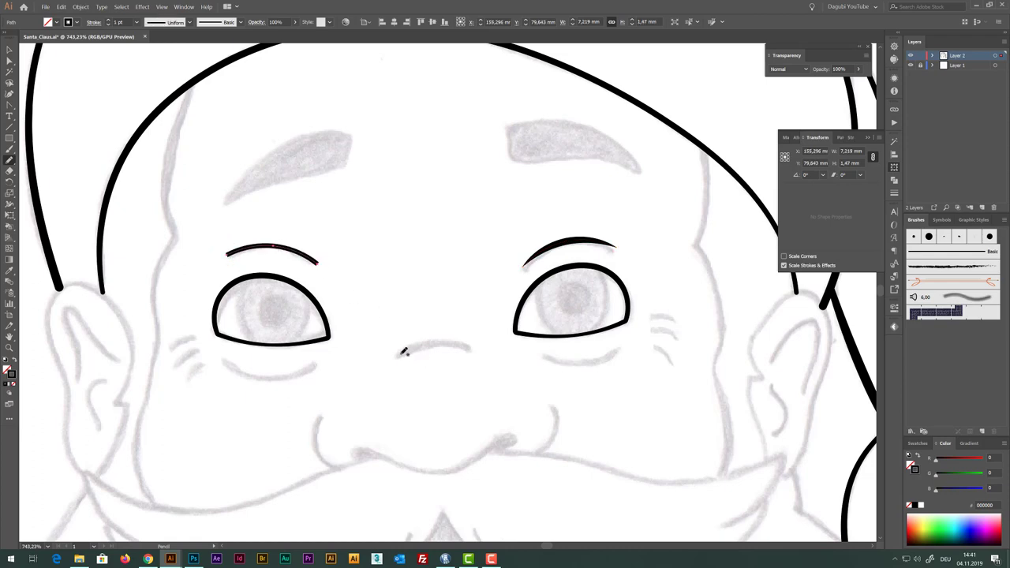
pyautogui.moveTo(399, 355); pyautogui.dragTo(475, 349)
pyautogui.moveTo(544, 356)
pyautogui.mouseDown()
pyautogui.moveTo(608, 361)
pyautogui.moveTo(627, 348)
pyautogui.mouseUp()
pyautogui.hotkey('ctrl', 'z')
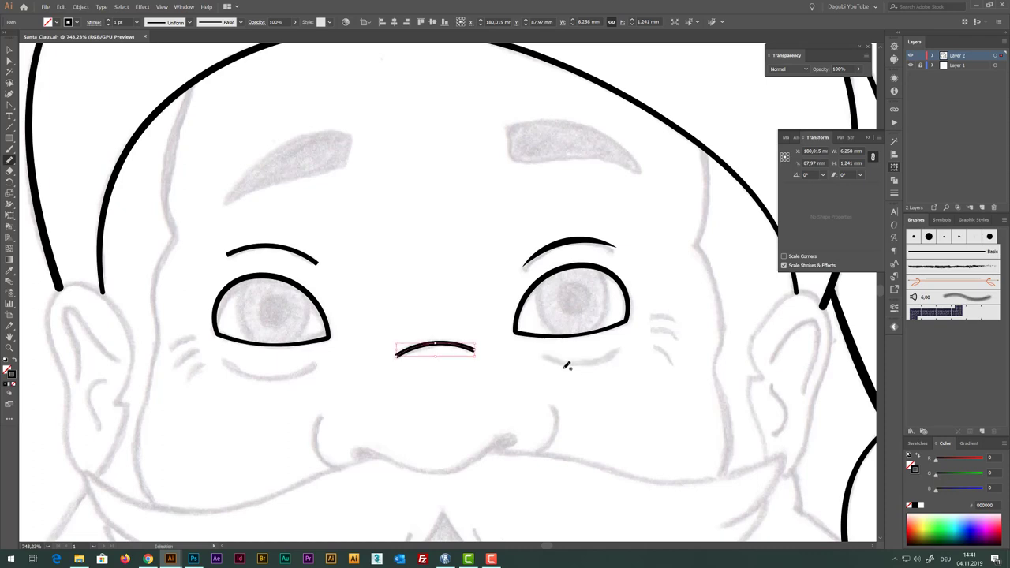
pyautogui.moveTo(542, 356); pyautogui.dragTo(624, 348)
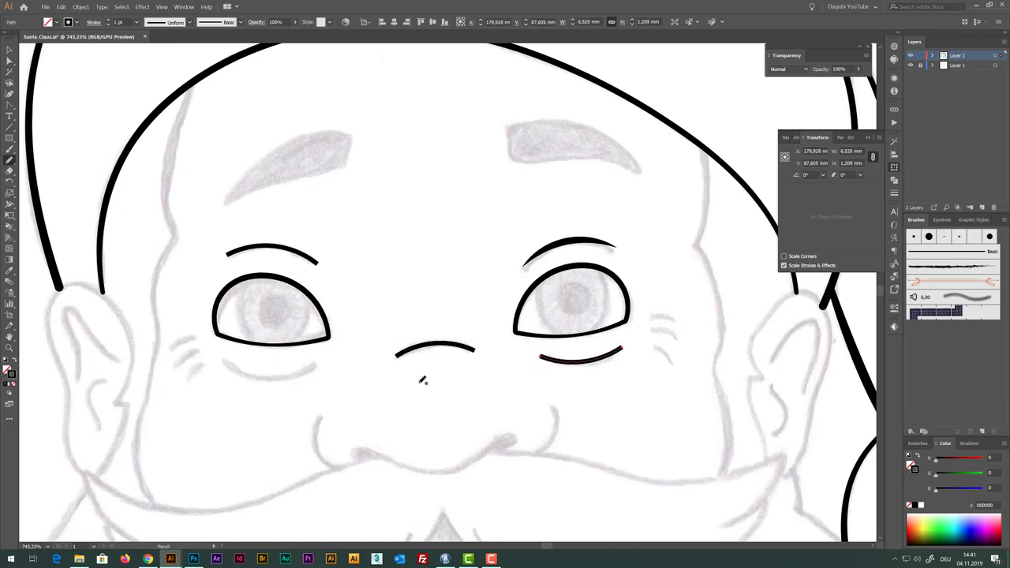
# Attempt the crease under the left eye twice, then undo it
pyautogui.moveTo(225, 360); pyautogui.dragTo(338, 365)
pyautogui.hotkey('ctrl', 'z')
pyautogui.moveTo(226, 359)
pyautogui.mouseDown()
pyautogui.moveTo(299, 372)
pyautogui.moveTo(317, 362)
pyautogui.mouseUp()
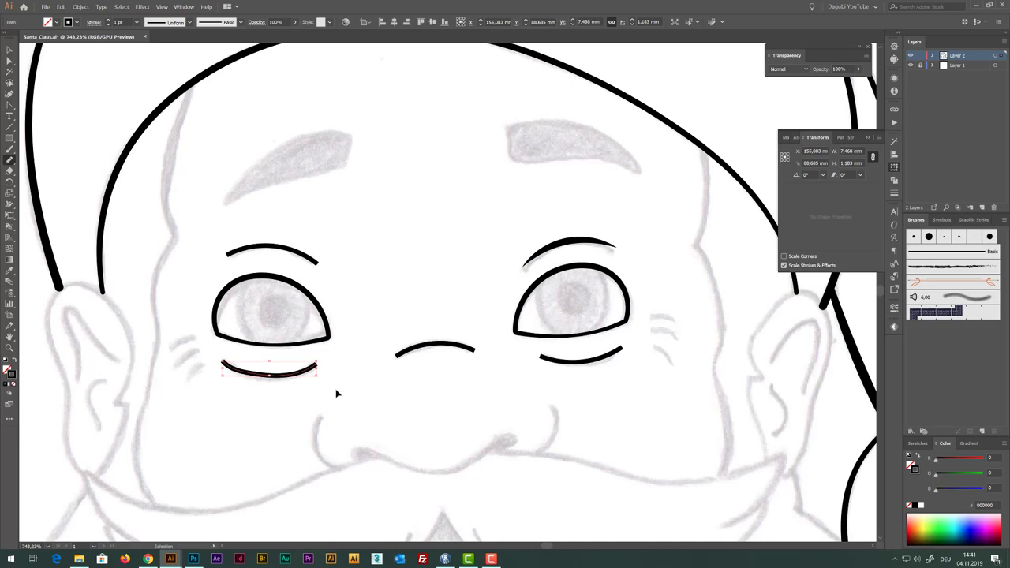
pyautogui.hotkey('ctrl', 'z')
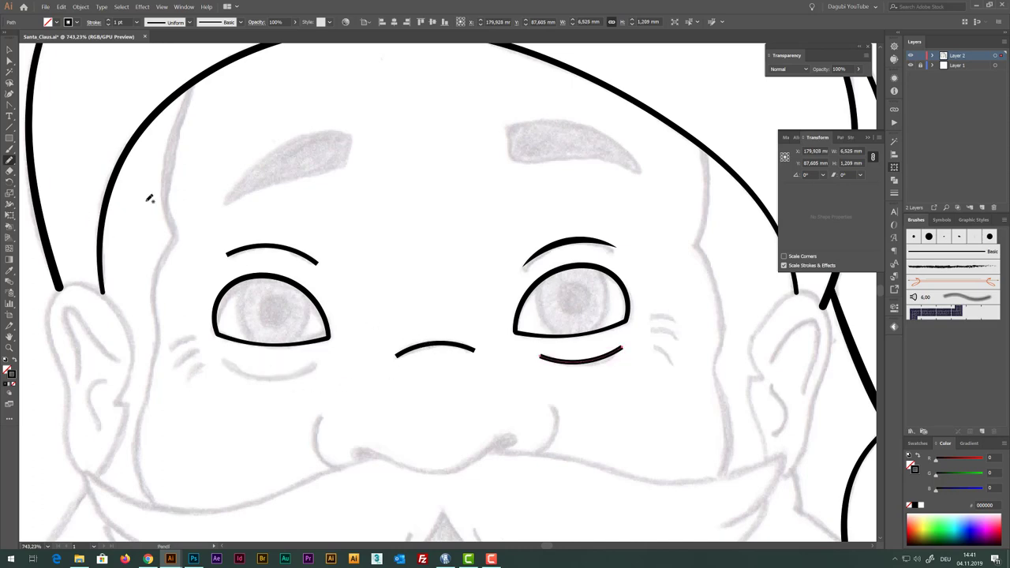
# Draw a precise pen curve under the left eye
pyautogui.click(9, 105)
pyautogui.moveTo(9, 105); pyautogui.dragTo(38, 105)
pyautogui.moveTo(221, 359); pyautogui.dragTo(237, 376)
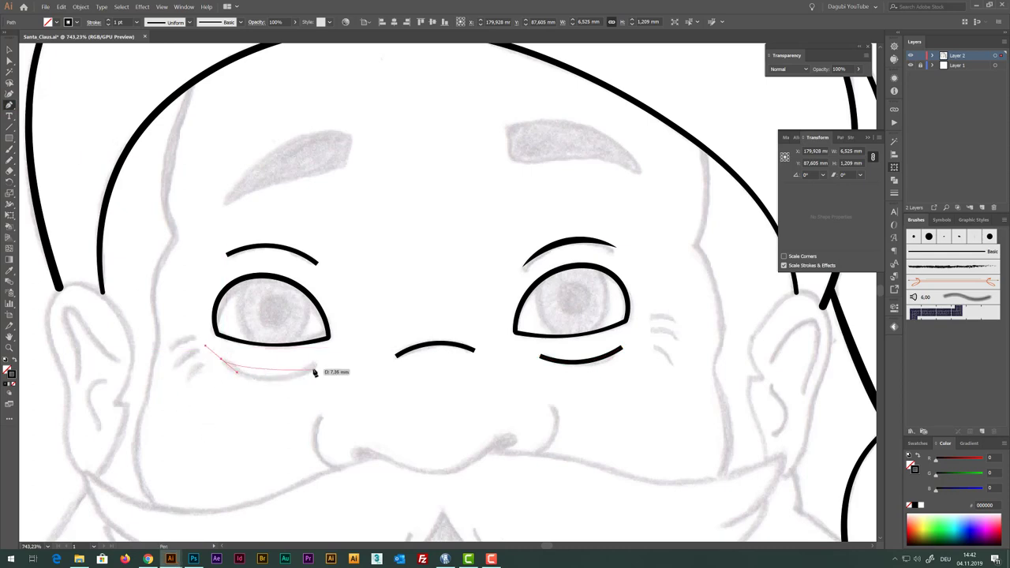
pyautogui.moveTo(314, 364); pyautogui.dragTo(357, 341)
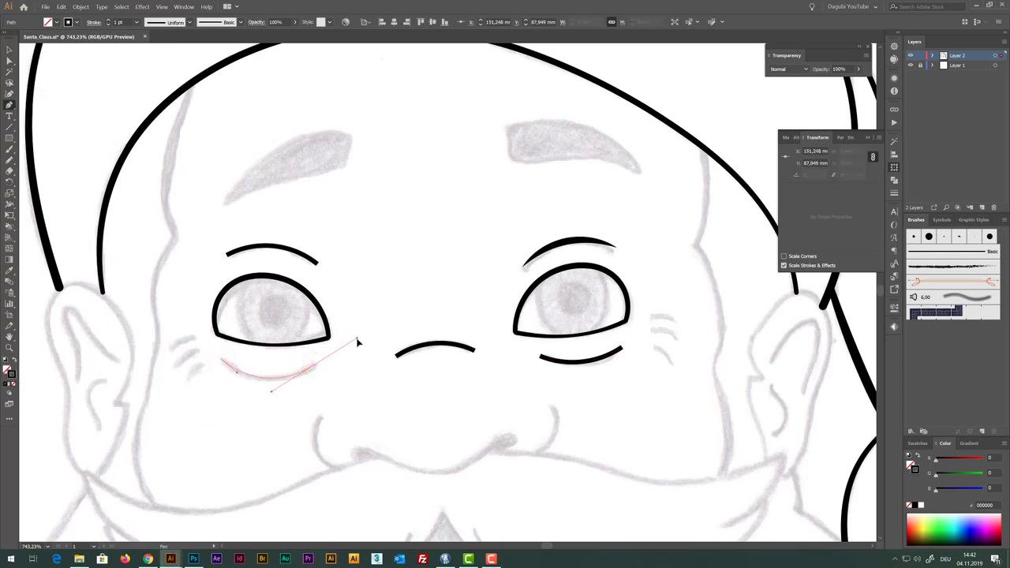
pyautogui.press('ctrl')
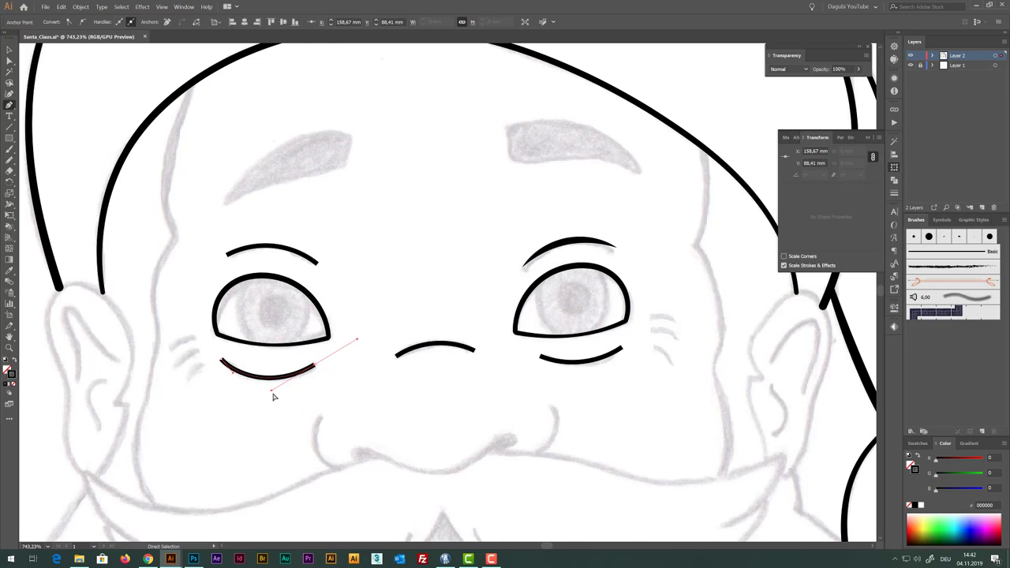
# Select the eyebrow, nose and under-eye curves and thicken them to 1,5 pt
pyautogui.click(9, 49)
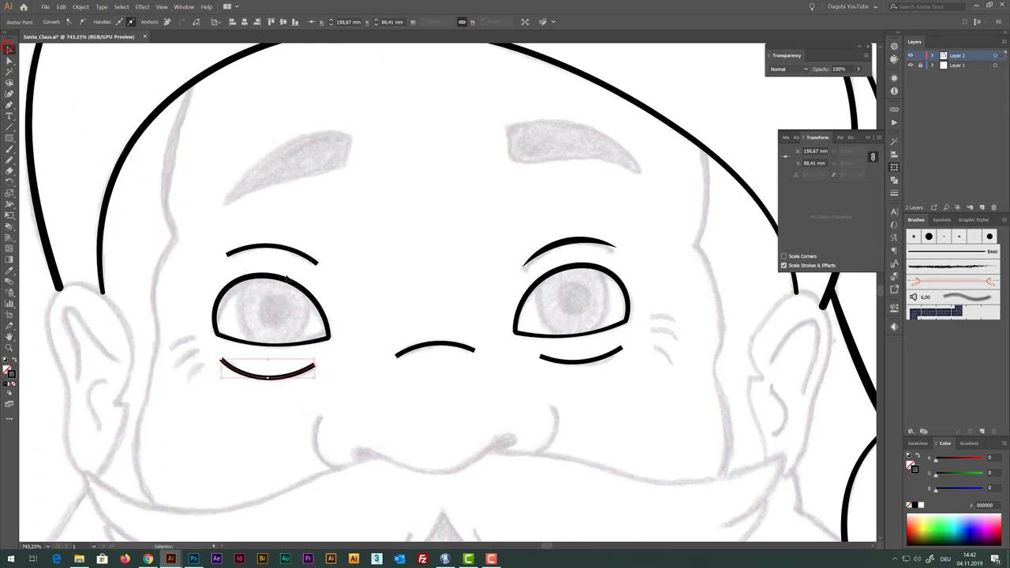
pyautogui.click(287, 250)
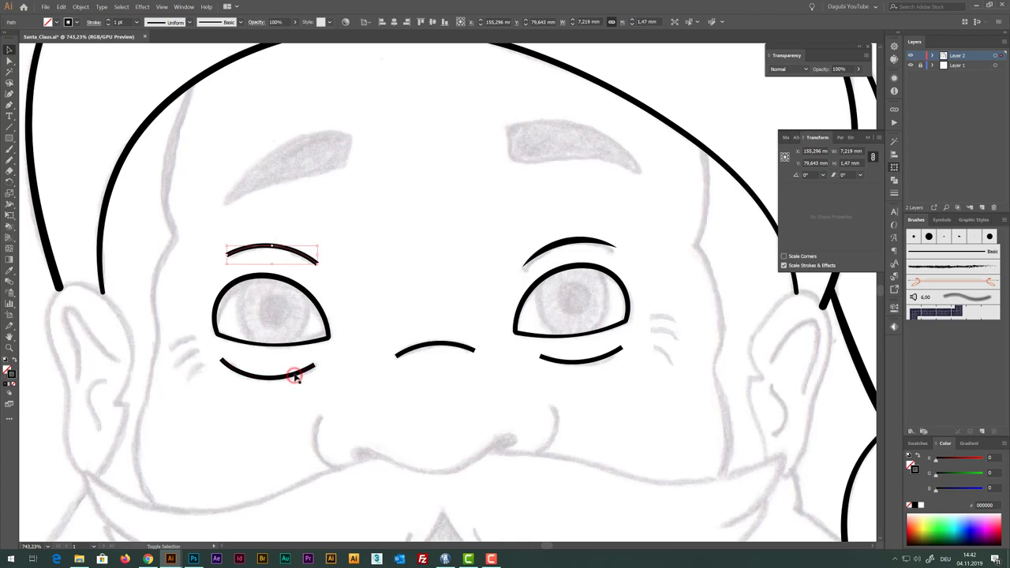
pyautogui.keyDown('shift'); pyautogui.click(293, 374); pyautogui.keyUp('shift')
pyautogui.moveTo(439, 321); pyautogui.dragTo(497, 388)
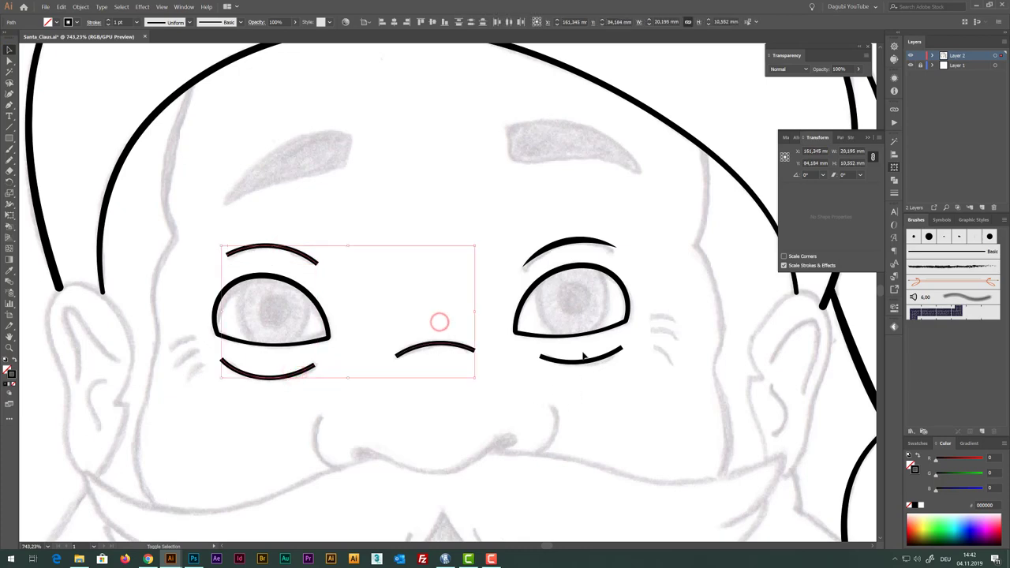
pyautogui.keyDown('shift'); pyautogui.click(584, 354); pyautogui.keyUp('shift')
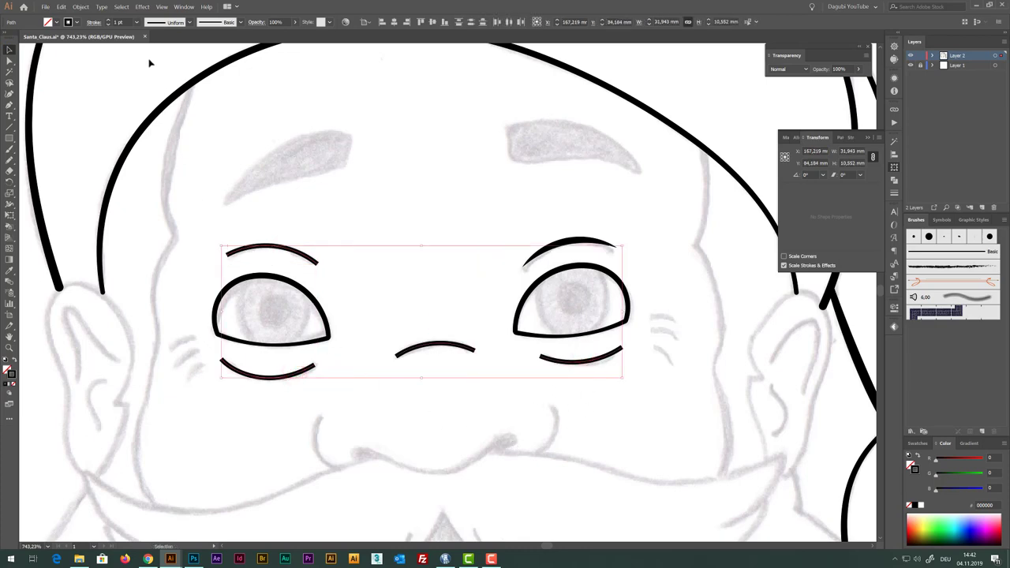
pyautogui.click(108, 22)
pyautogui.click(108, 22)
pyautogui.click(108, 22)
pyautogui.click(108, 22)
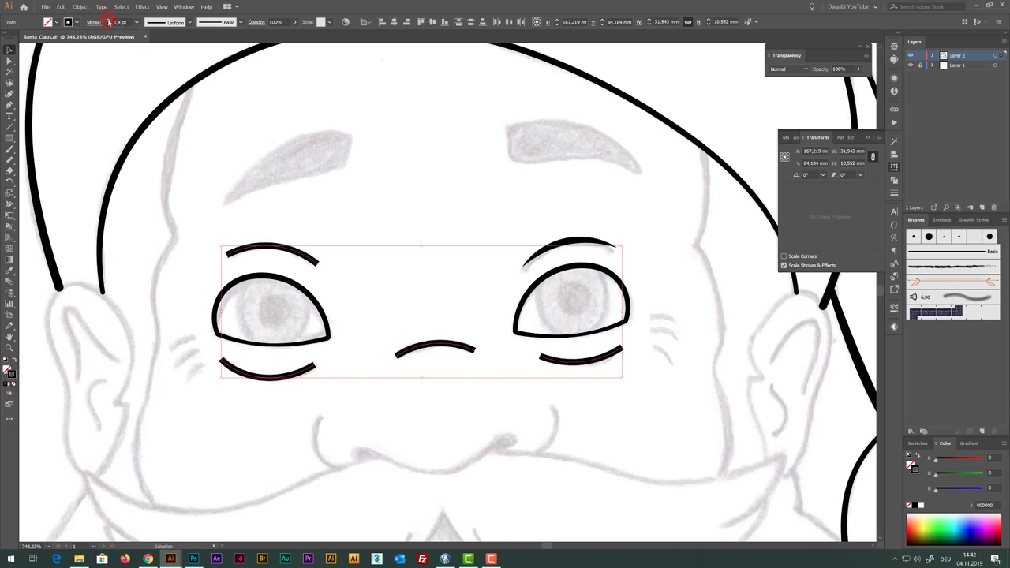
pyautogui.click(108, 22)
# Give those curves the tapered width profile, deselect, and zoom out to the whole hat
pyautogui.click(171, 24)
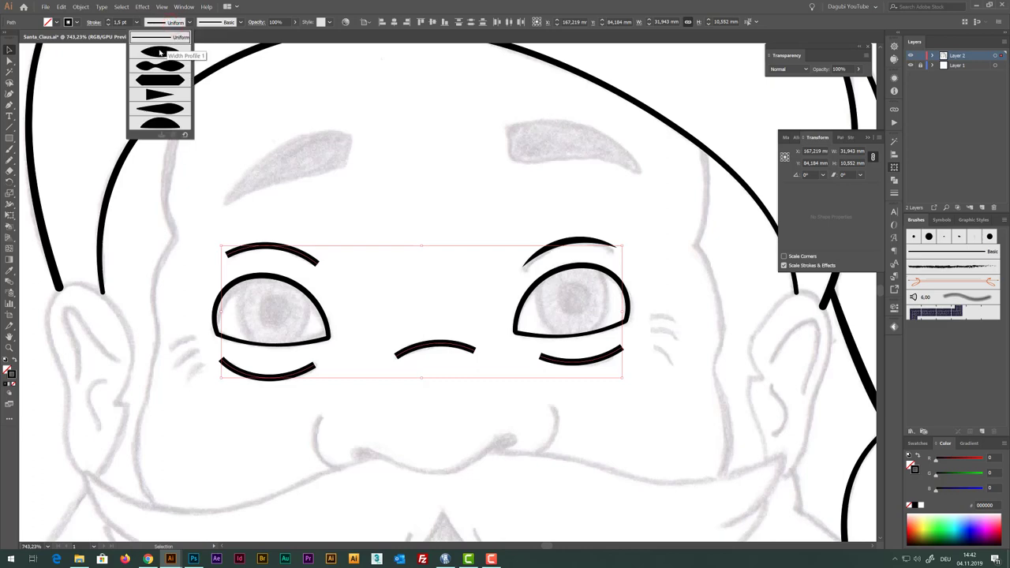
pyautogui.click(161, 52)
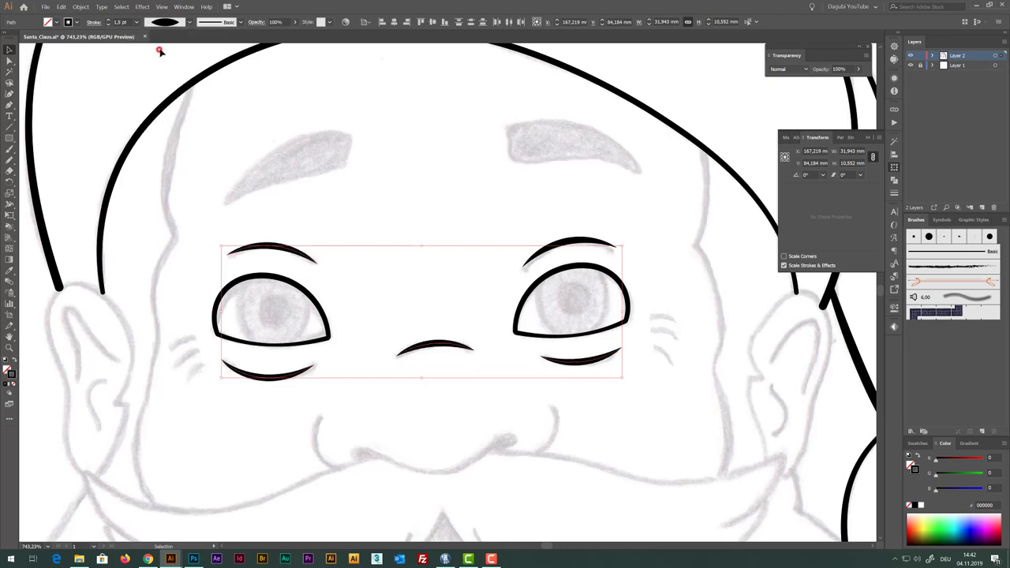
pyautogui.click(409, 170)
pyautogui.press('z')
pyautogui.keyDown('alt'); pyautogui.click(466, 323); pyautogui.keyUp('alt')
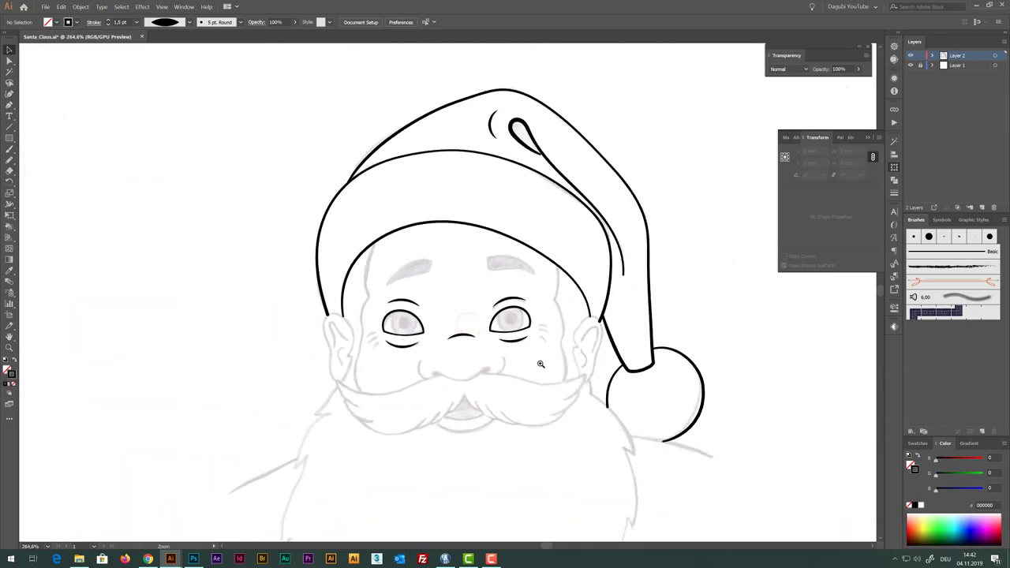
# Zoom in on the cheek beside the right eye
pyautogui.click(560, 349)
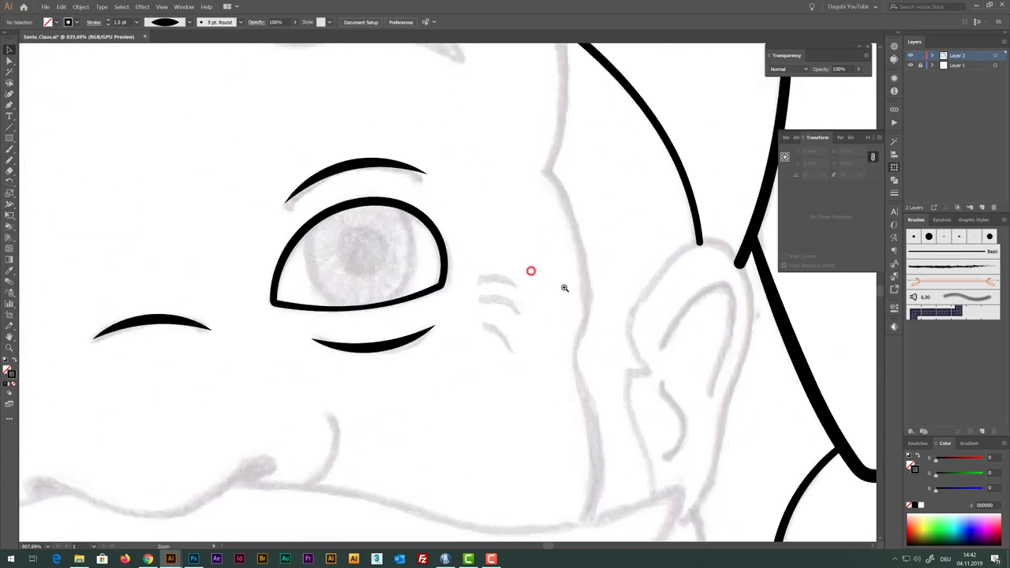
pyautogui.click(486, 279)
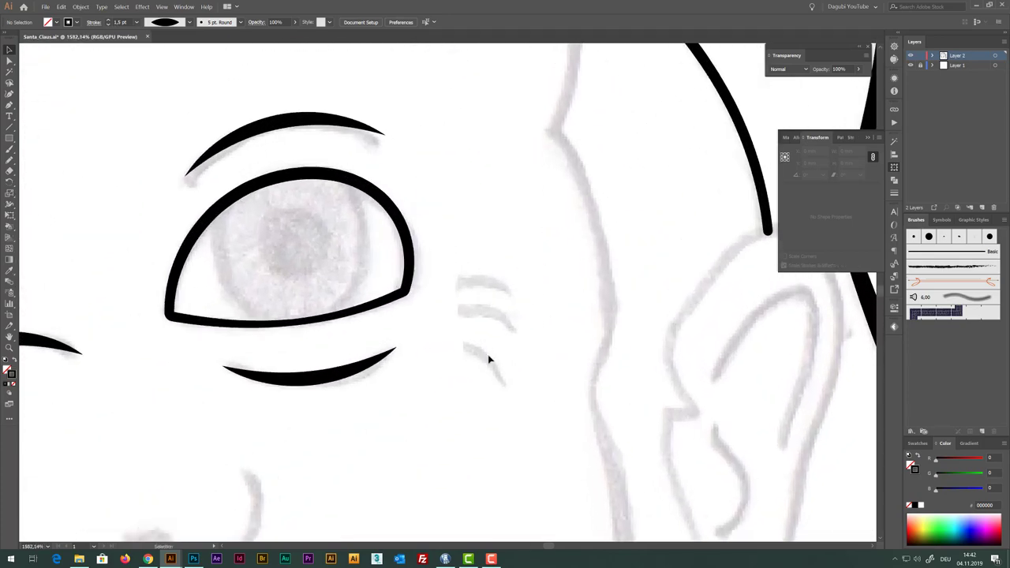
pyautogui.click(190, 22)
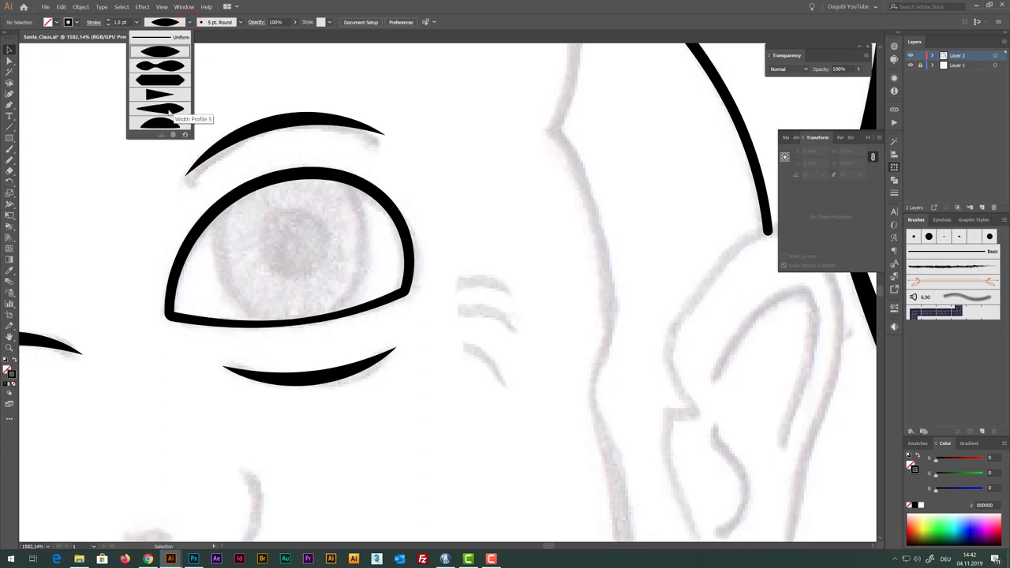
pyautogui.click(355, 7)
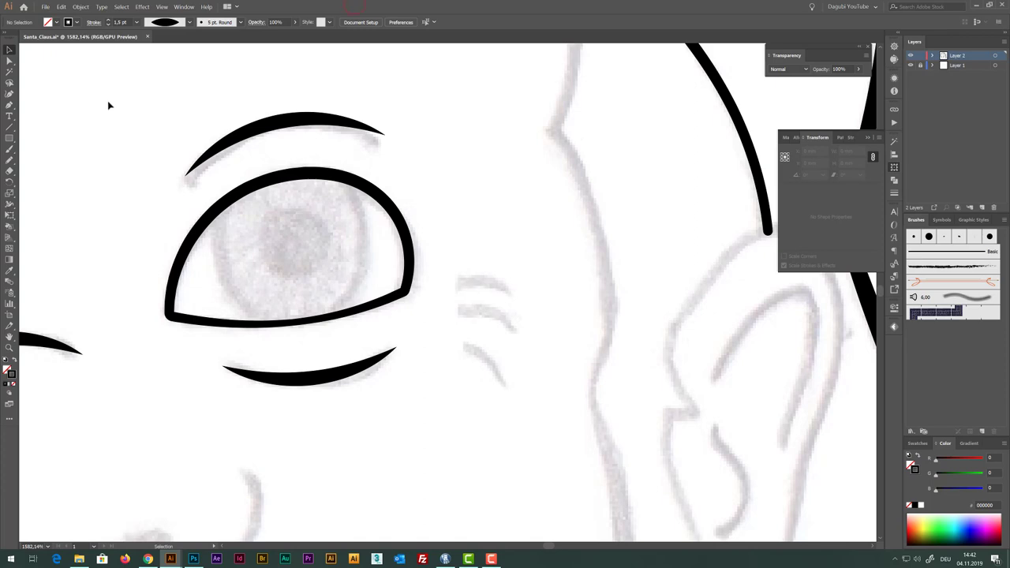
# Draw three crow's-feet lines beside the right eye and taper them with Width Profile 5
pyautogui.click(10, 158)
pyautogui.moveTo(507, 382)
pyautogui.mouseDown()
pyautogui.moveTo(492, 356)
pyautogui.moveTo(462, 345)
pyautogui.mouseUp()
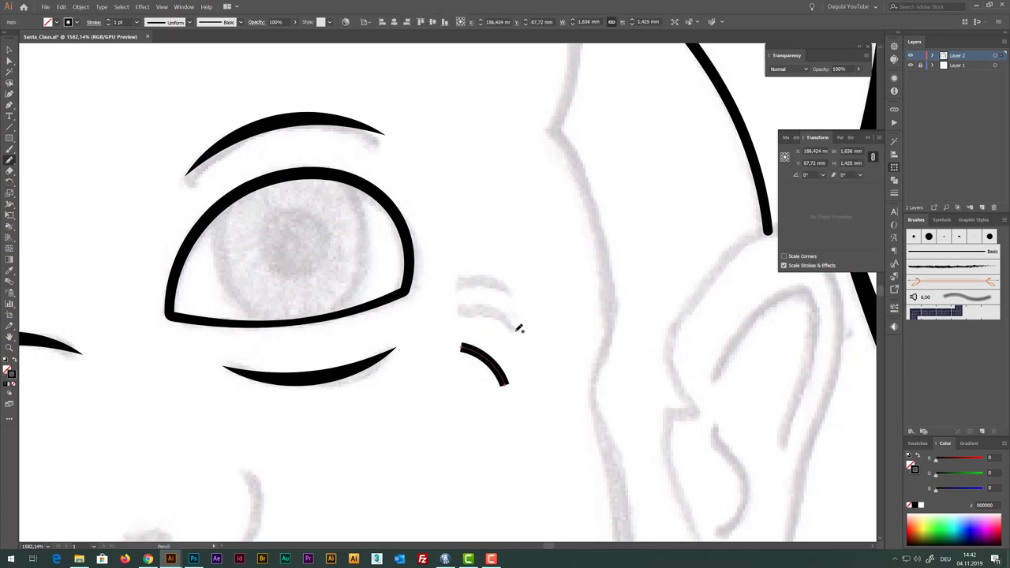
pyautogui.moveTo(519, 330); pyautogui.dragTo(459, 308)
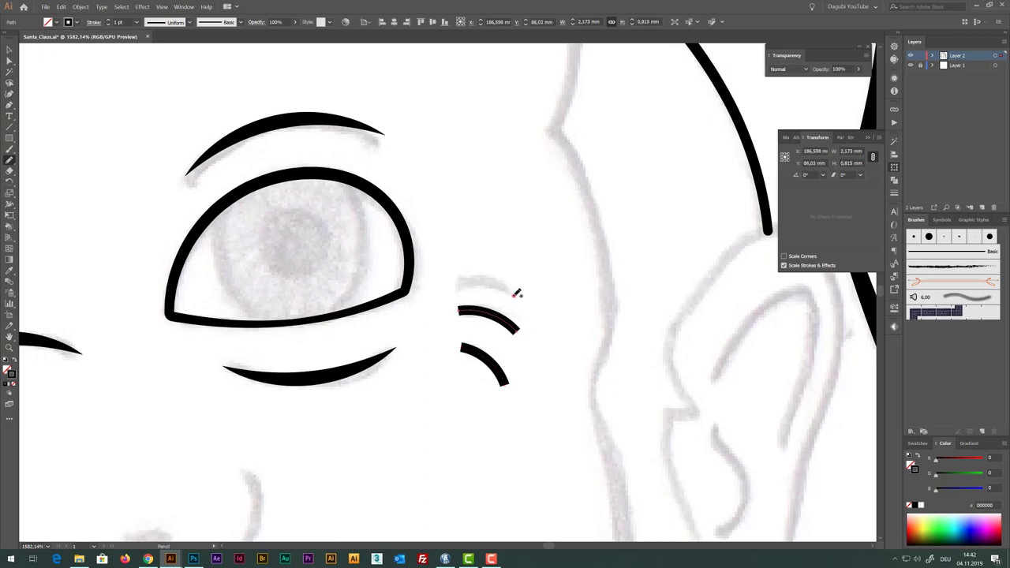
pyautogui.moveTo(517, 293)
pyautogui.mouseDown()
pyautogui.moveTo(500, 280)
pyautogui.moveTo(460, 281)
pyautogui.mouseUp()
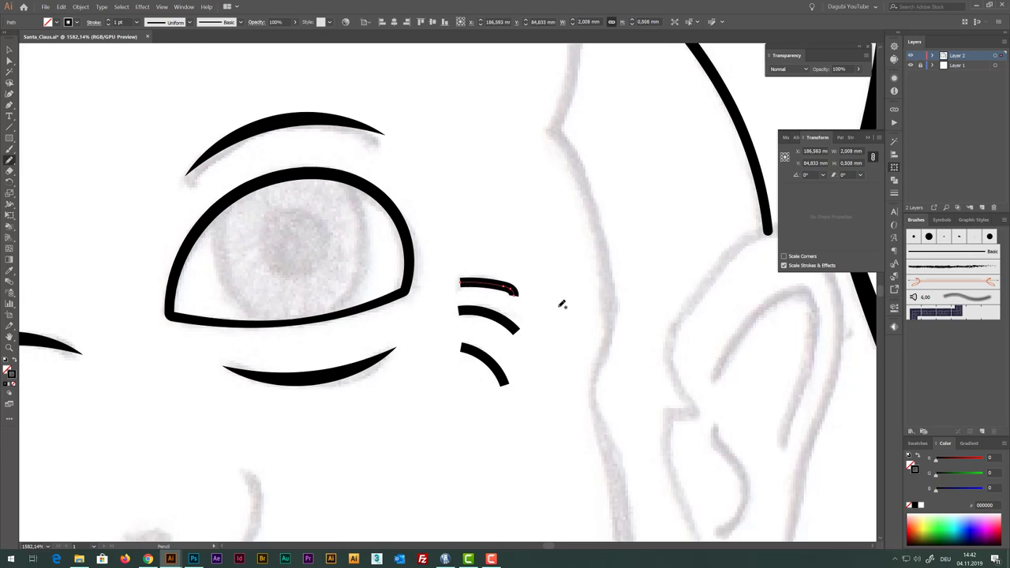
pyautogui.hotkey('ctrl', 'z')
pyautogui.moveTo(519, 294)
pyautogui.mouseDown()
pyautogui.moveTo(494, 279)
pyautogui.moveTo(458, 280)
pyautogui.mouseUp()
pyautogui.press('v')
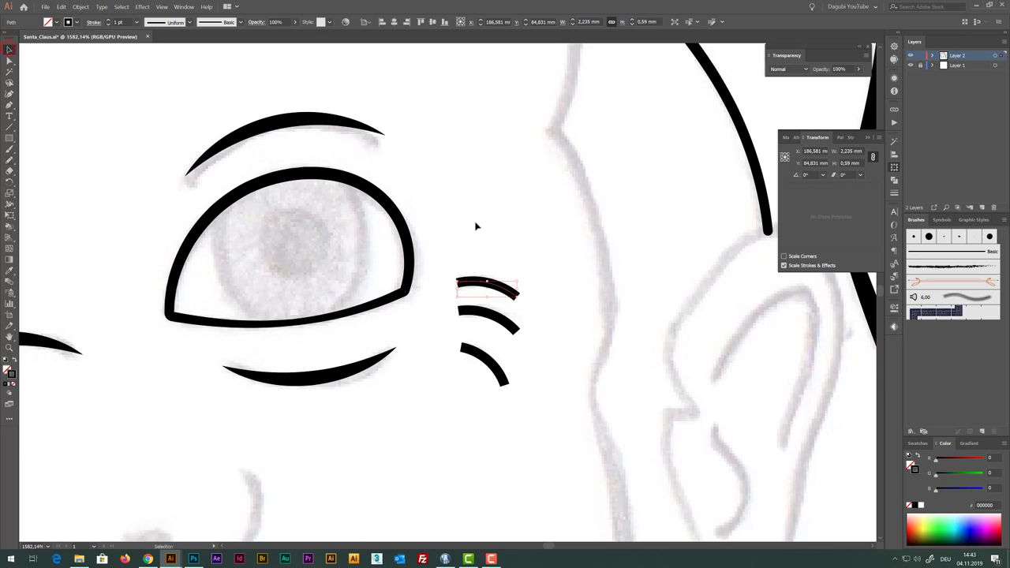
pyautogui.moveTo(474, 229)
pyautogui.mouseDown()
pyautogui.moveTo(518, 402)
pyautogui.moveTo(542, 413)
pyautogui.mouseUp()
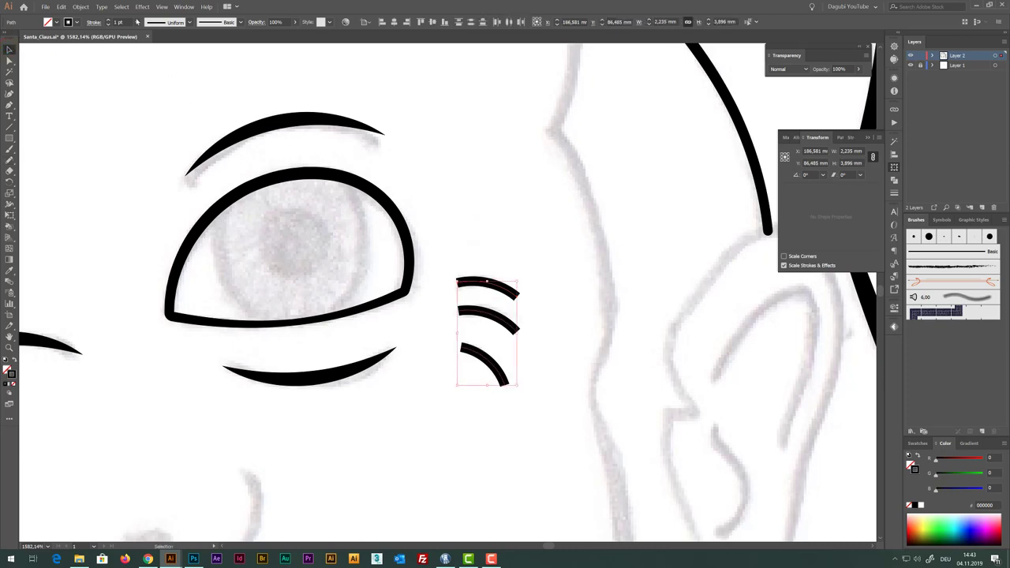
pyautogui.click(175, 22)
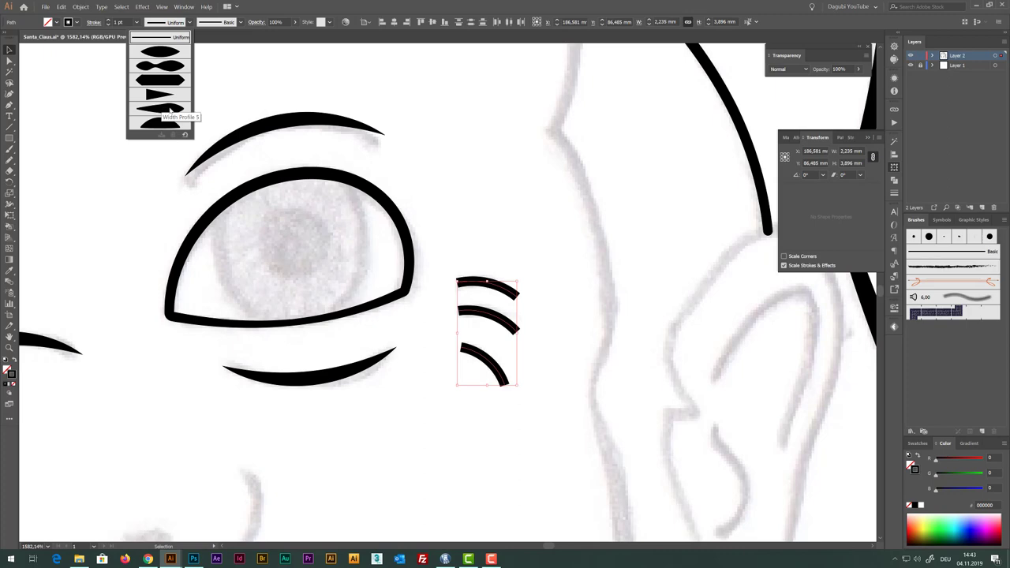
pyautogui.click(169, 111)
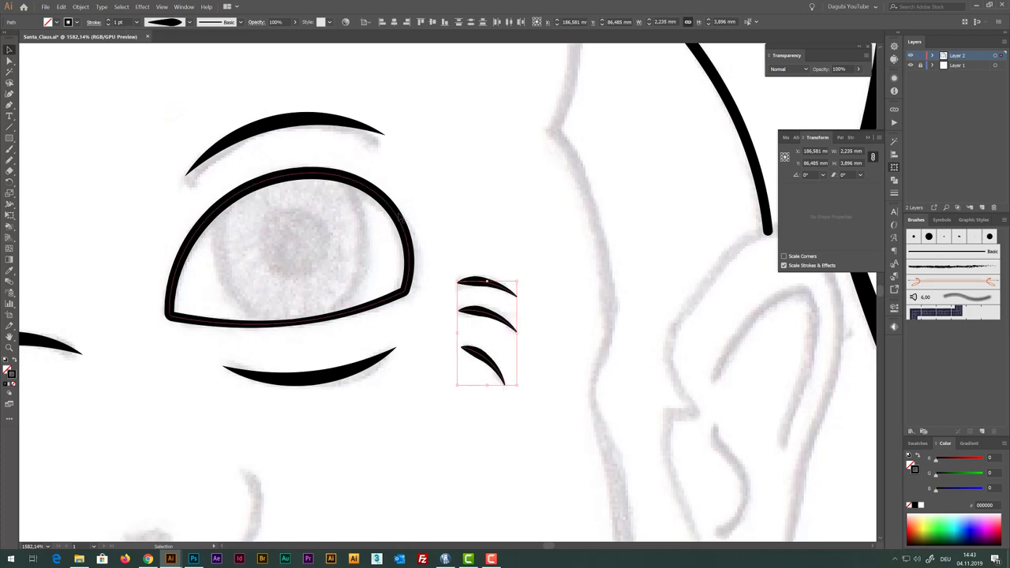
# Draw three crow's-feet lines beside the left eye and taper them with Width Profile 5
pyautogui.moveTo(530, 284); pyautogui.dragTo(427, 207)
pyautogui.moveTo(300, 332); pyautogui.dragTo(411, 355)
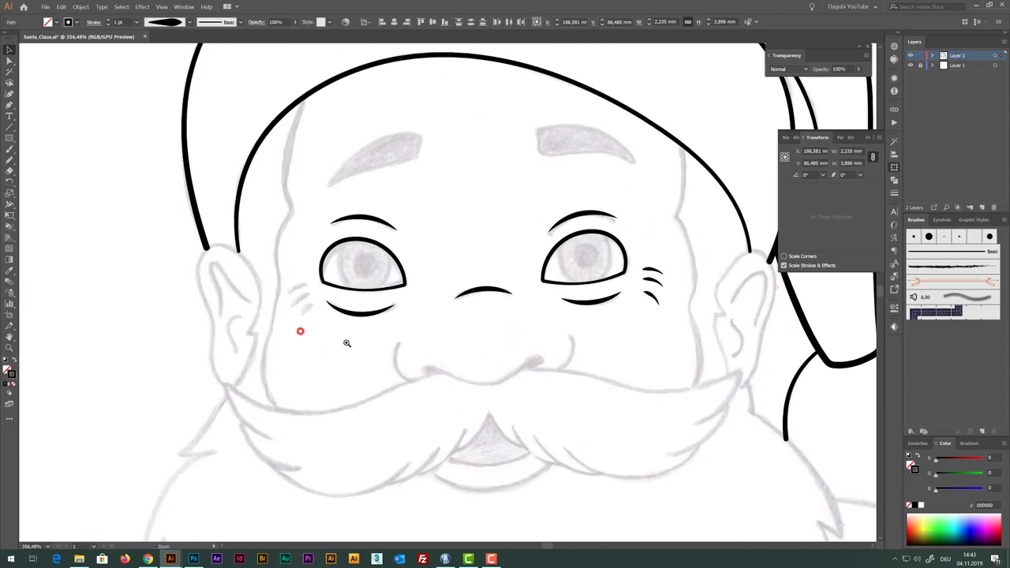
pyautogui.moveTo(337, 266); pyautogui.dragTo(350, 286)
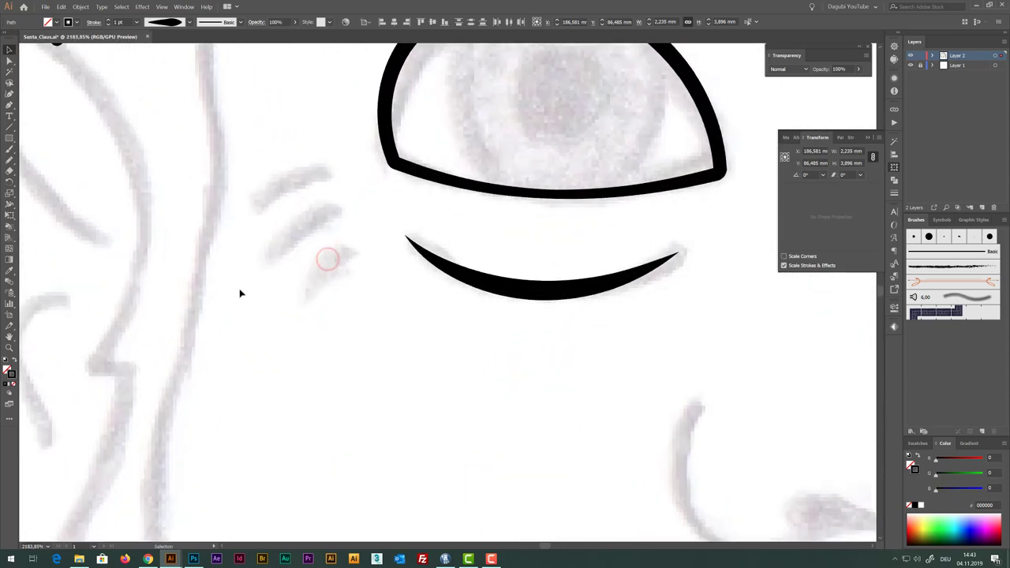
pyautogui.click(10, 161)
pyautogui.moveTo(297, 304); pyautogui.dragTo(356, 247)
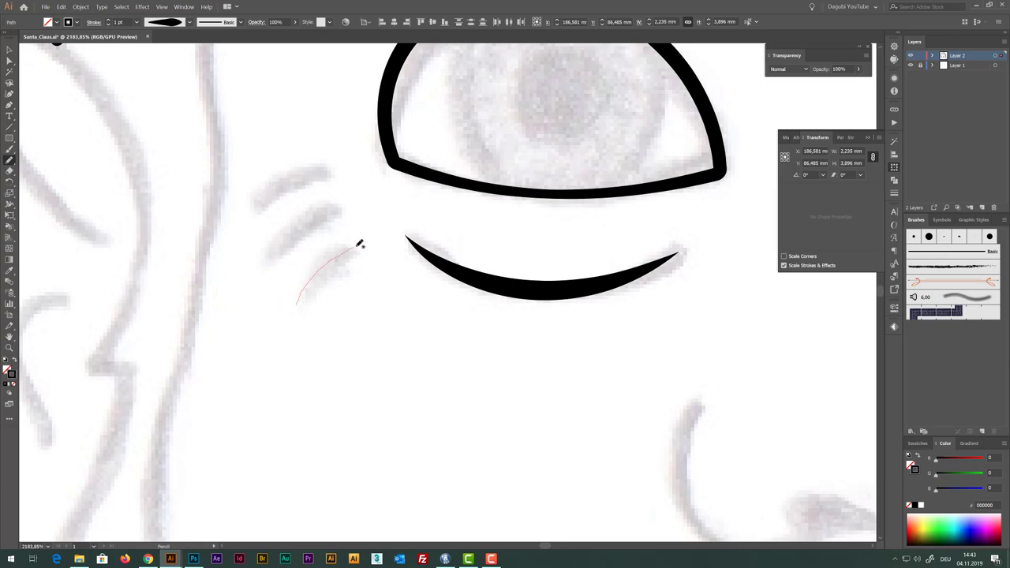
pyautogui.moveTo(271, 257); pyautogui.dragTo(344, 202)
pyautogui.moveTo(258, 207)
pyautogui.mouseDown()
pyautogui.moveTo(329, 165)
pyautogui.moveTo(327, 342)
pyautogui.mouseUp()
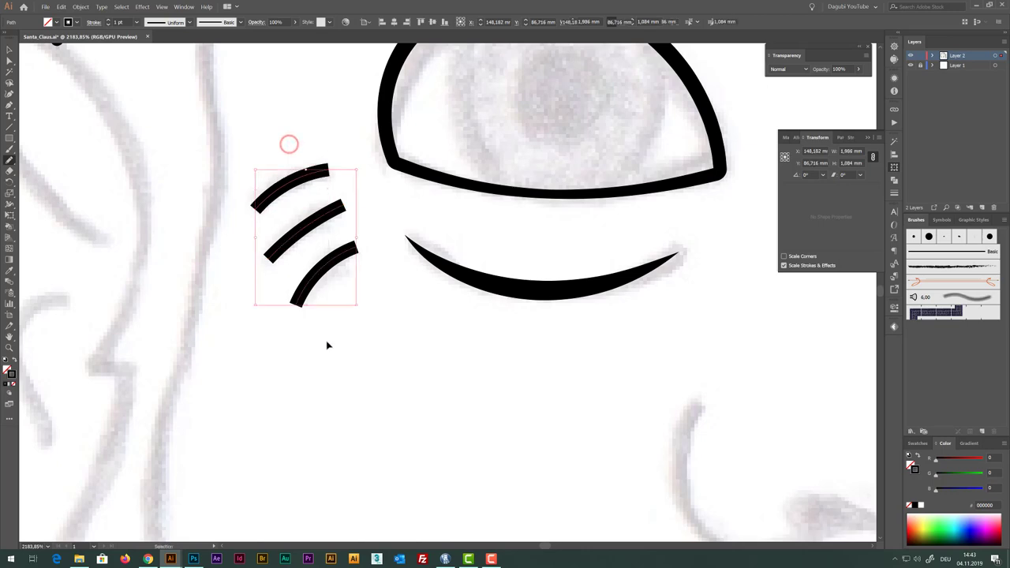
pyautogui.click(168, 23)
pyautogui.click(165, 110)
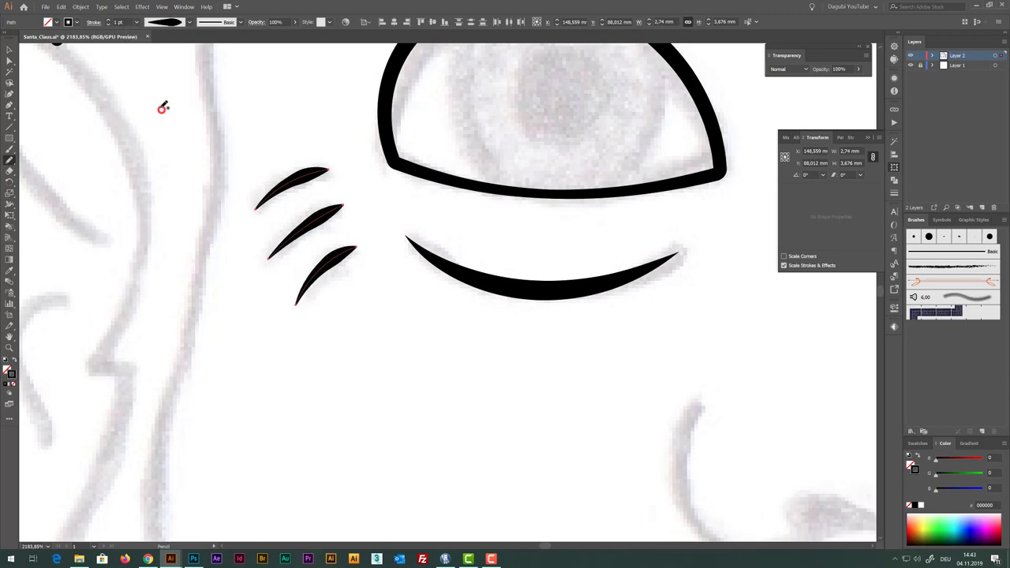
pyautogui.scroll(-2, 466, 253)
pyautogui.scroll(-2, 523, 289)
pyautogui.scroll(-1, 632, 280)
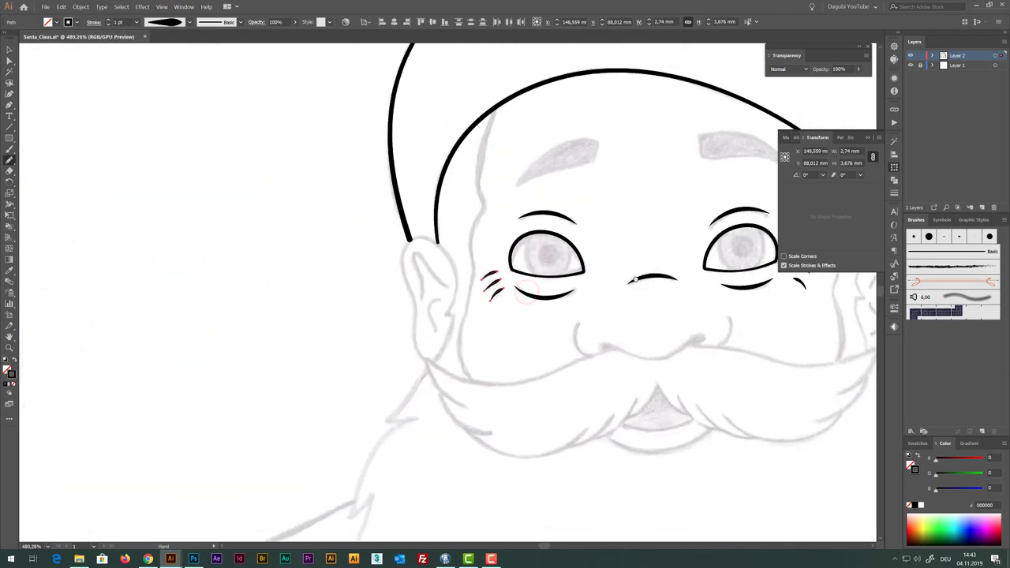
pyautogui.moveTo(633, 279); pyautogui.dragTo(451, 196)
pyautogui.moveTo(502, 173); pyautogui.dragTo(496, 203)
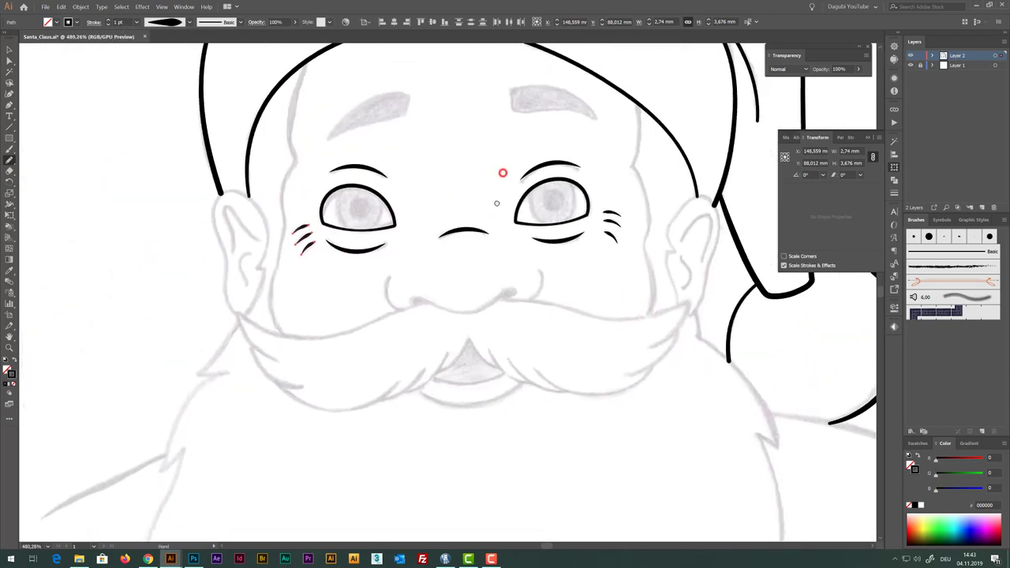
pyautogui.moveTo(485, 165); pyautogui.dragTo(485, 206)
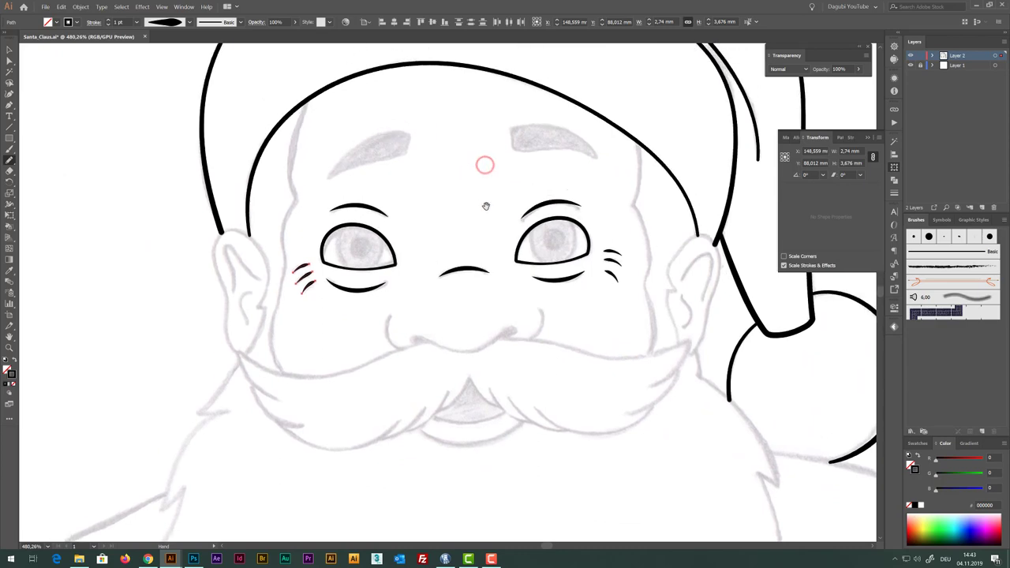
pyautogui.moveTo(395, 140)
pyautogui.mouseDown()
pyautogui.moveTo(429, 192)
pyautogui.moveTo(455, 158)
pyautogui.moveTo(391, 166)
pyautogui.mouseUp()
pyautogui.moveTo(326, 139); pyautogui.dragTo(363, 187)
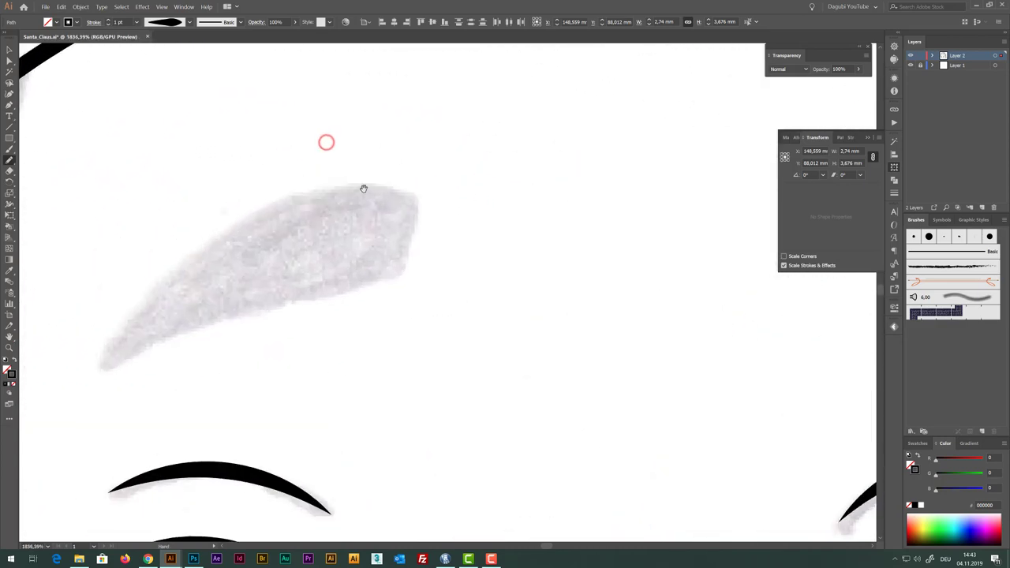
pyautogui.moveTo(189, 205); pyautogui.dragTo(363, 179)
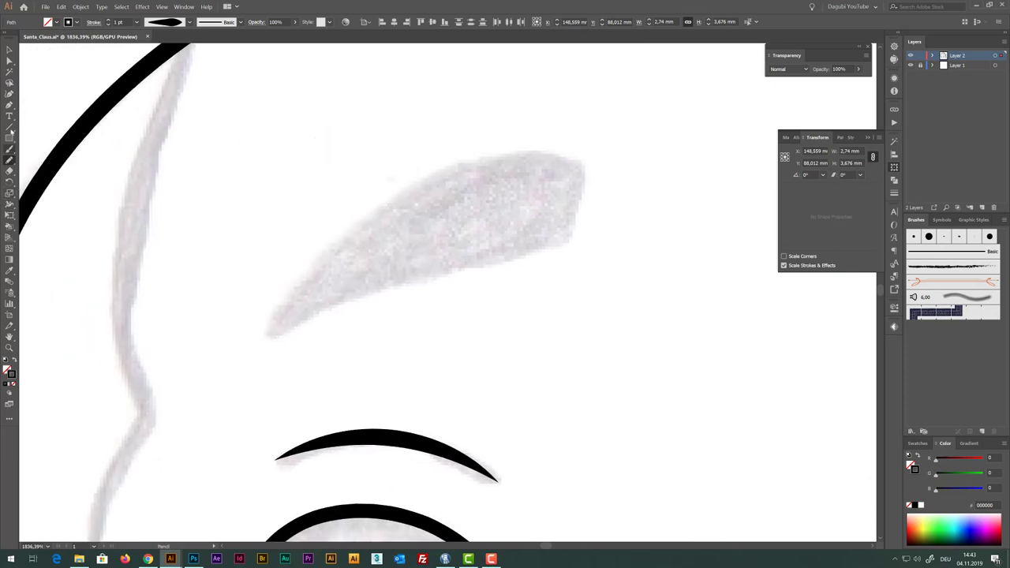
pyautogui.click(10, 105)
pyautogui.click(268, 332)
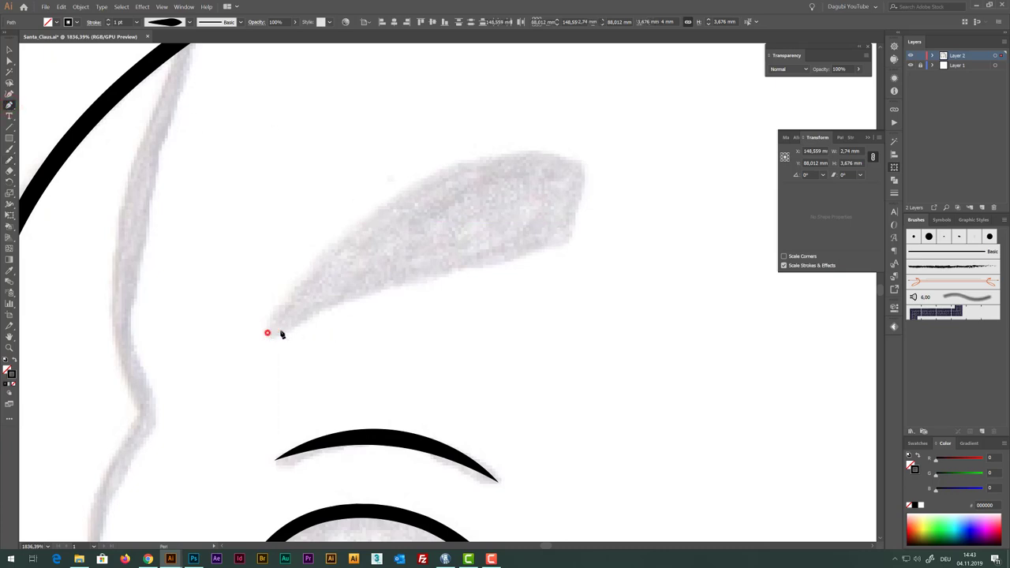
pyautogui.click(585, 147)
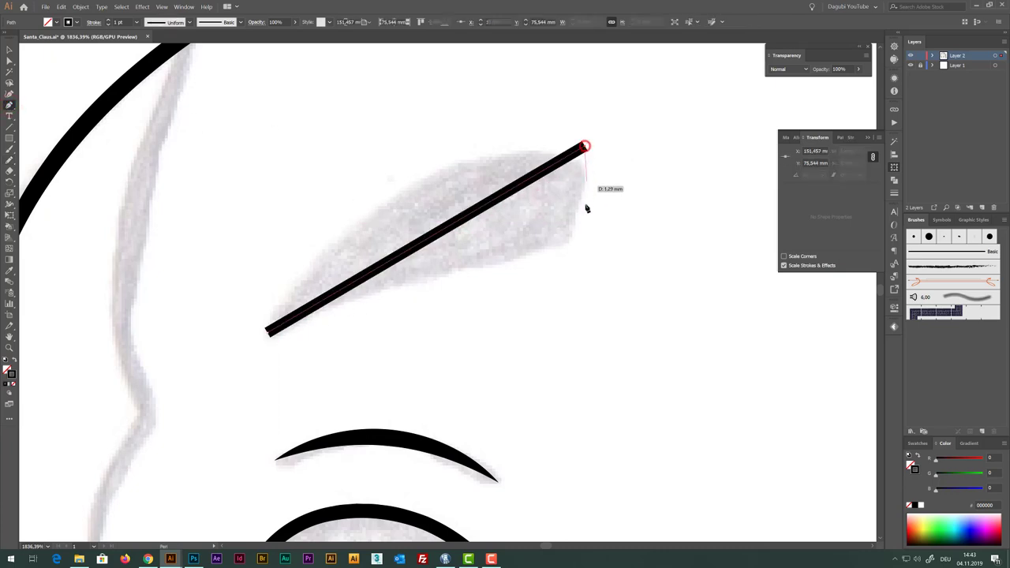
pyautogui.click(575, 244)
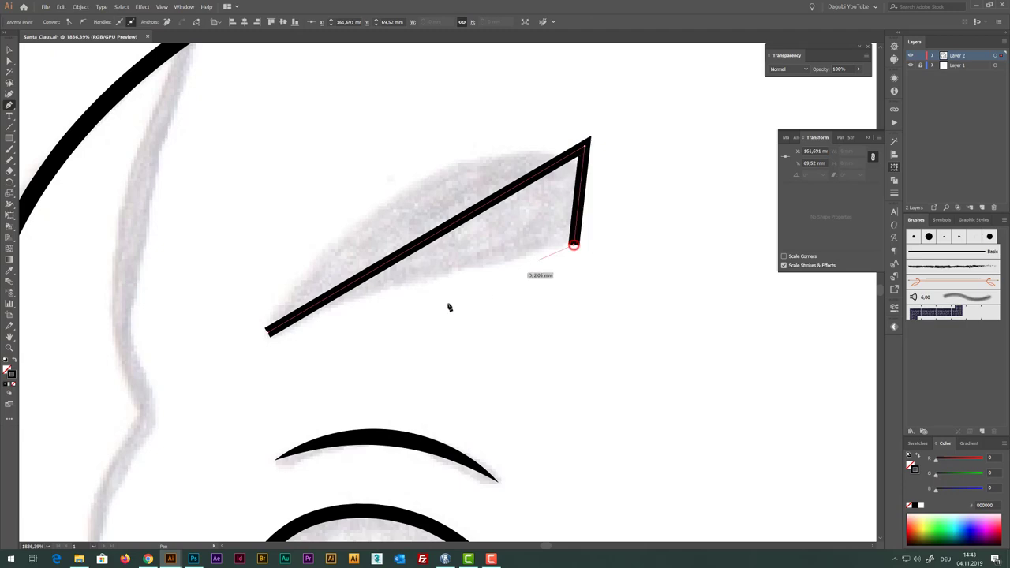
pyautogui.click(268, 332)
pyautogui.scroll(-5, 419, 344)
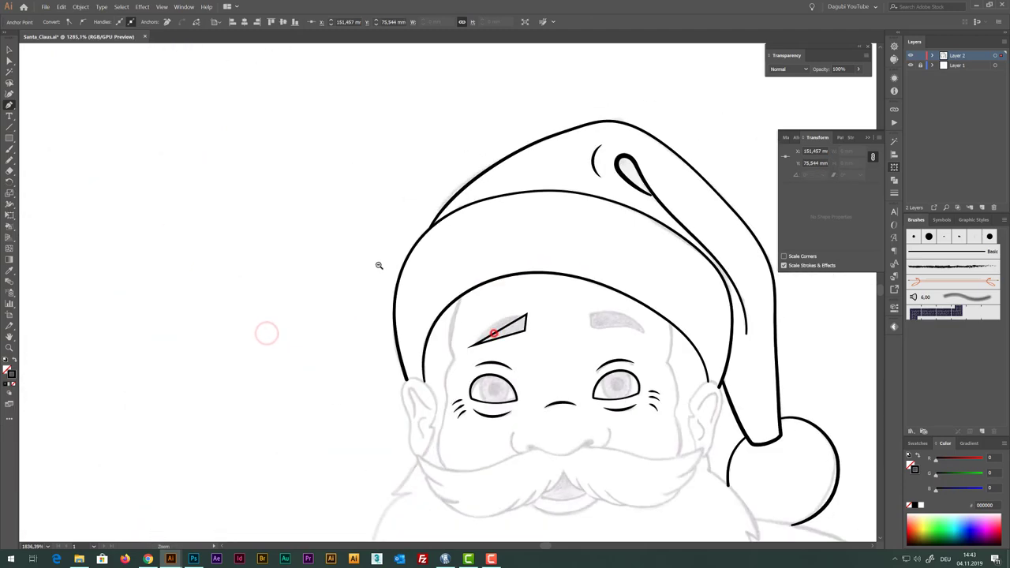
pyautogui.scroll(1, 406, 287)
pyautogui.scroll(1, 405, 286)
pyautogui.scroll(1, 445, 223)
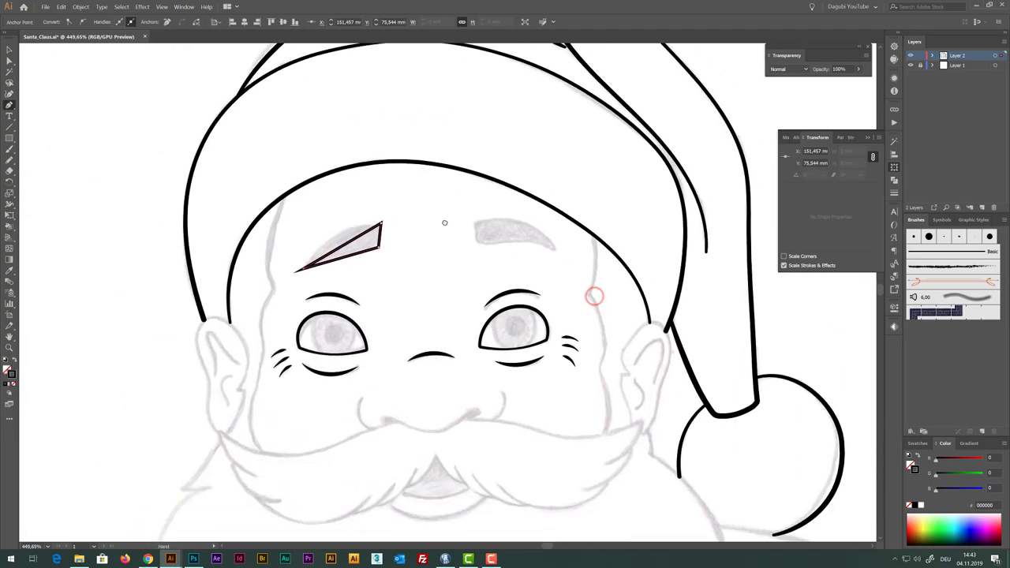
# Outline the right eyebrow as a closed Pen triangle ending in a tip
pyautogui.keyDown('ctrl'); pyautogui.click(448, 231); pyautogui.keyUp('ctrl')
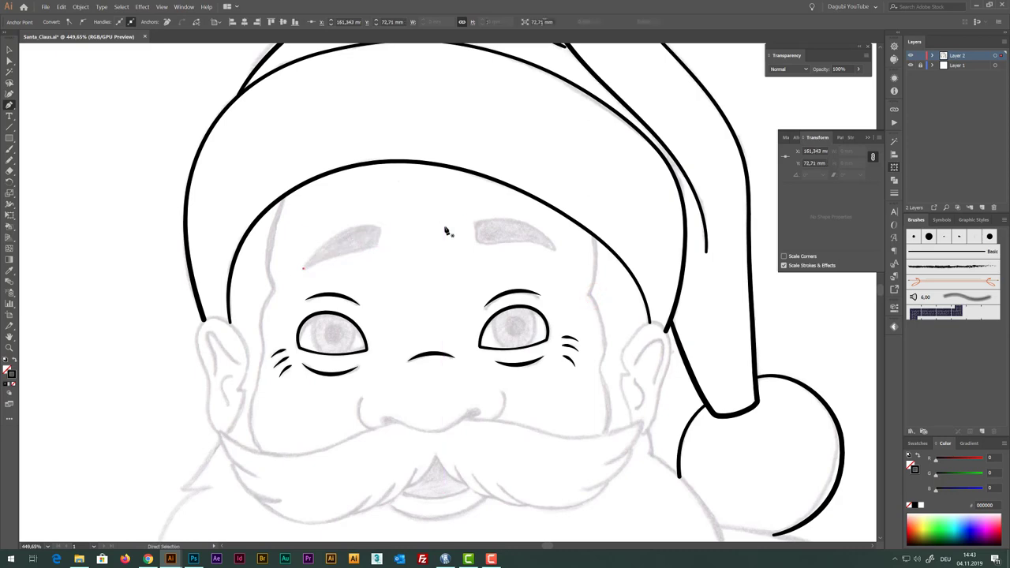
pyautogui.click(524, 231)
pyautogui.moveTo(544, 247); pyautogui.dragTo(623, 253)
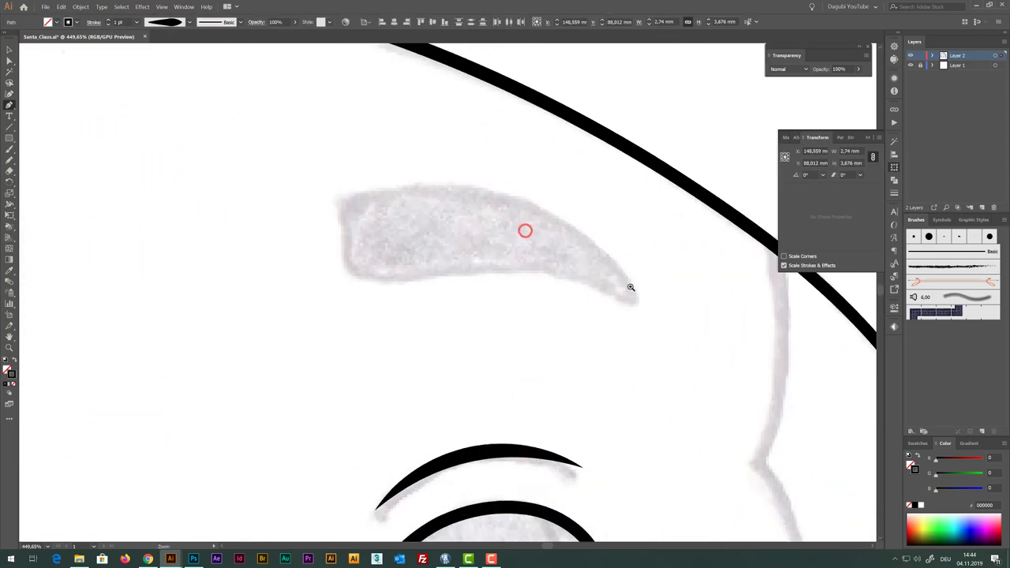
pyautogui.click(271, 220)
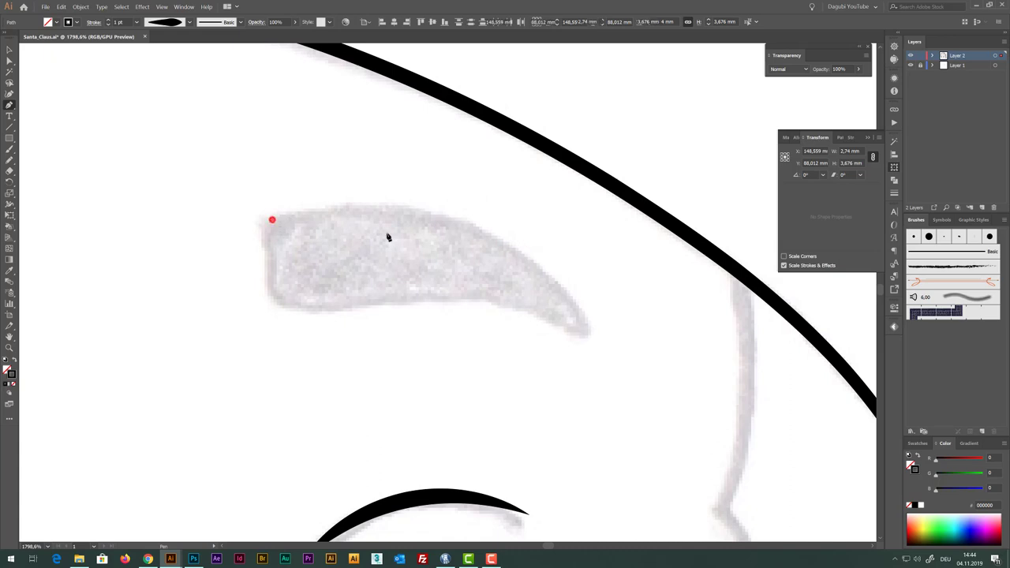
pyautogui.click(590, 337)
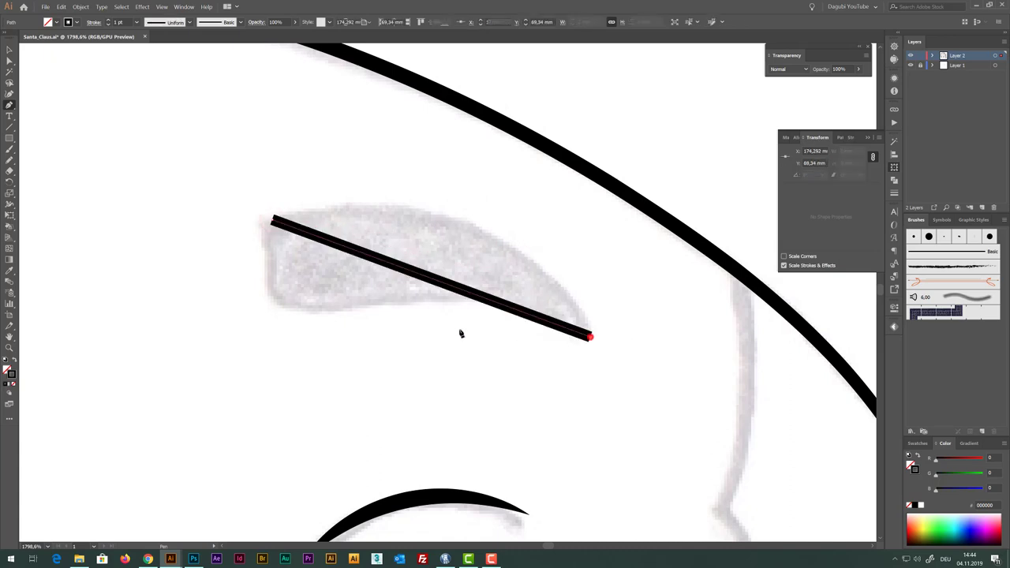
pyautogui.click(277, 311)
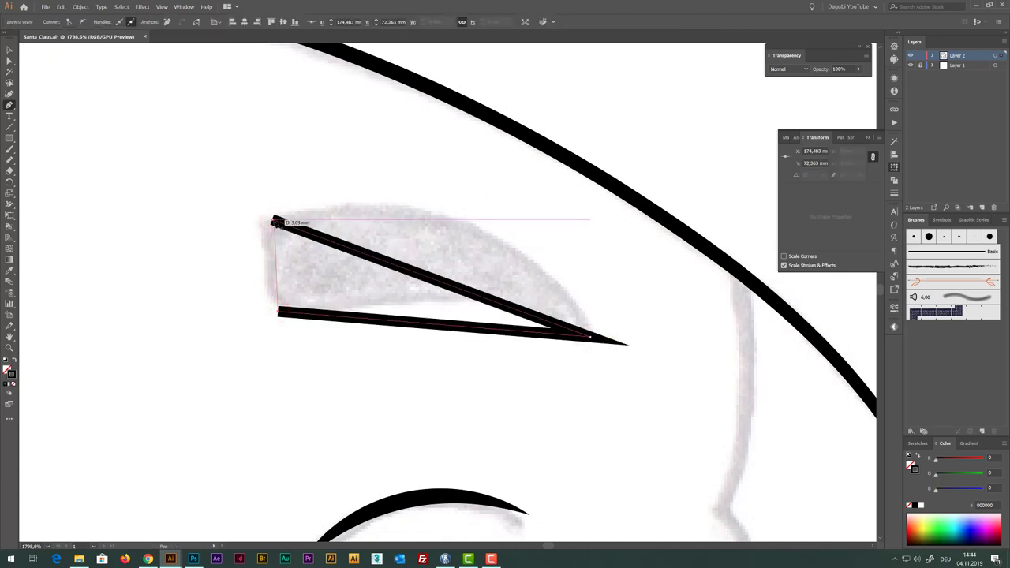
pyautogui.click(274, 221)
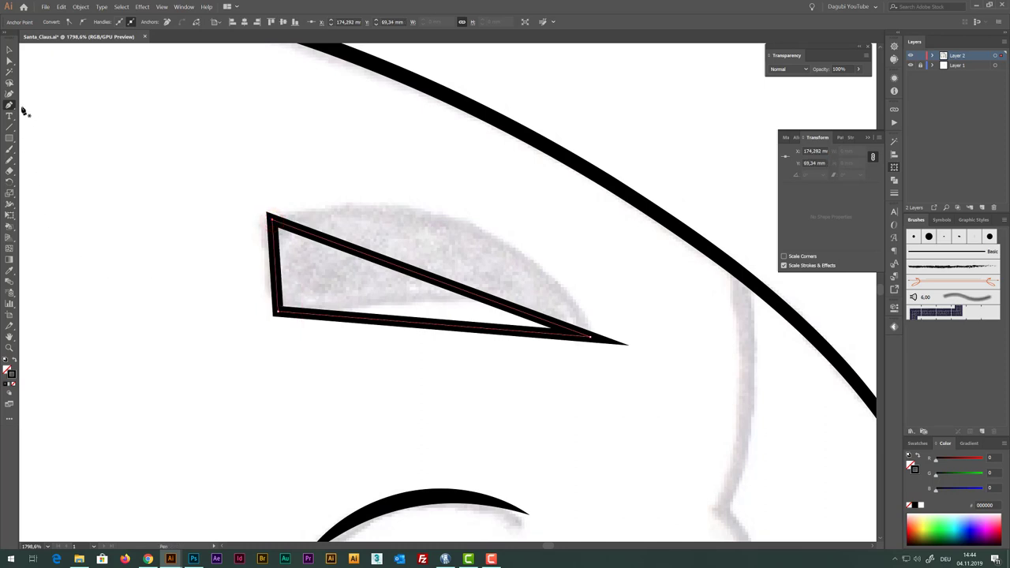
# Curve the eyebrow's top, bottom and left edges along the sketch with the Anchor Point Tool
pyautogui.moveTo(10, 105); pyautogui.dragTo(46, 139)
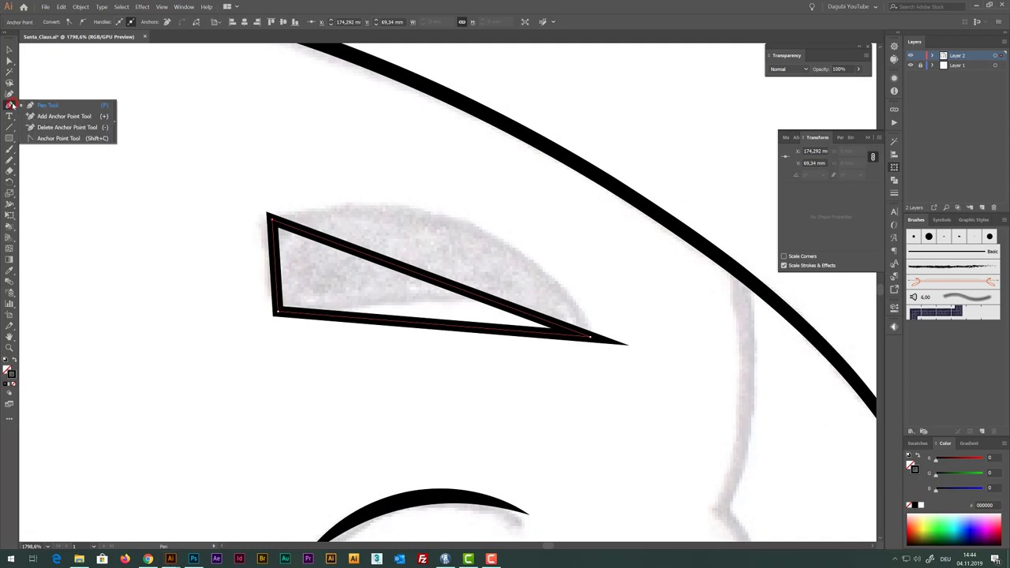
pyautogui.click(55, 138)
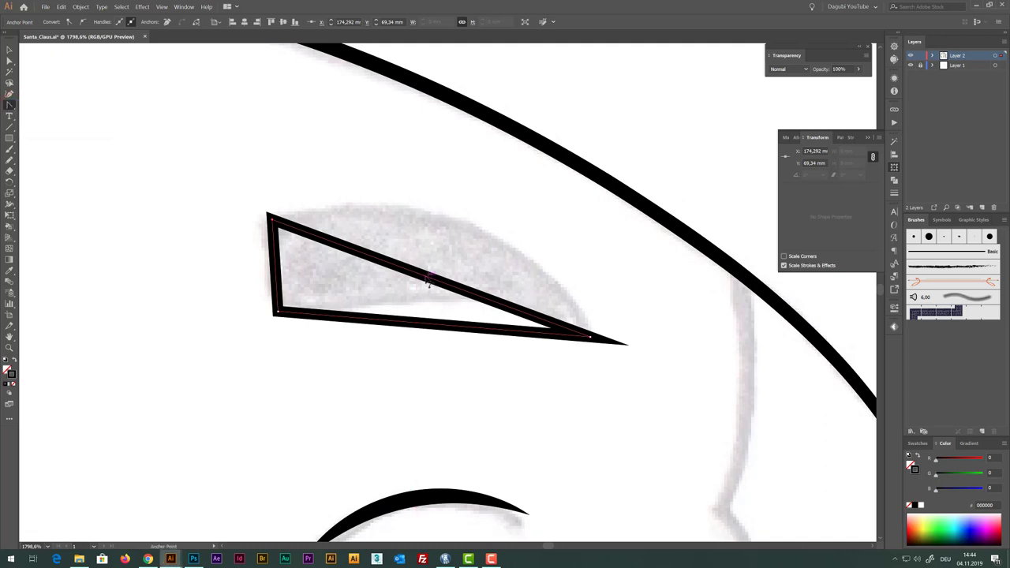
pyautogui.moveTo(428, 281); pyautogui.dragTo(451, 225)
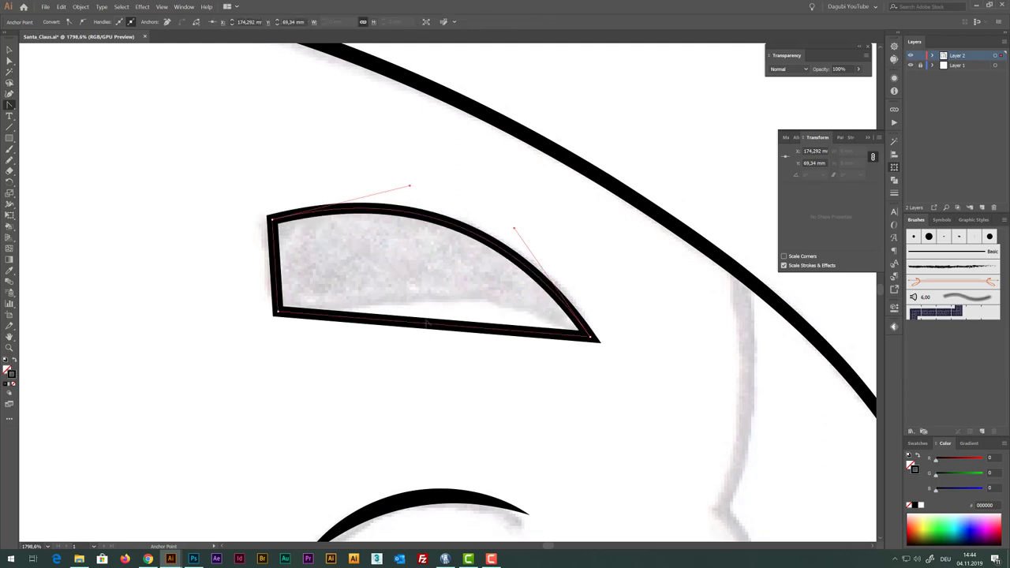
pyautogui.moveTo(420, 322)
pyautogui.mouseDown()
pyautogui.moveTo(433, 300)
pyautogui.moveTo(413, 300)
pyautogui.mouseUp()
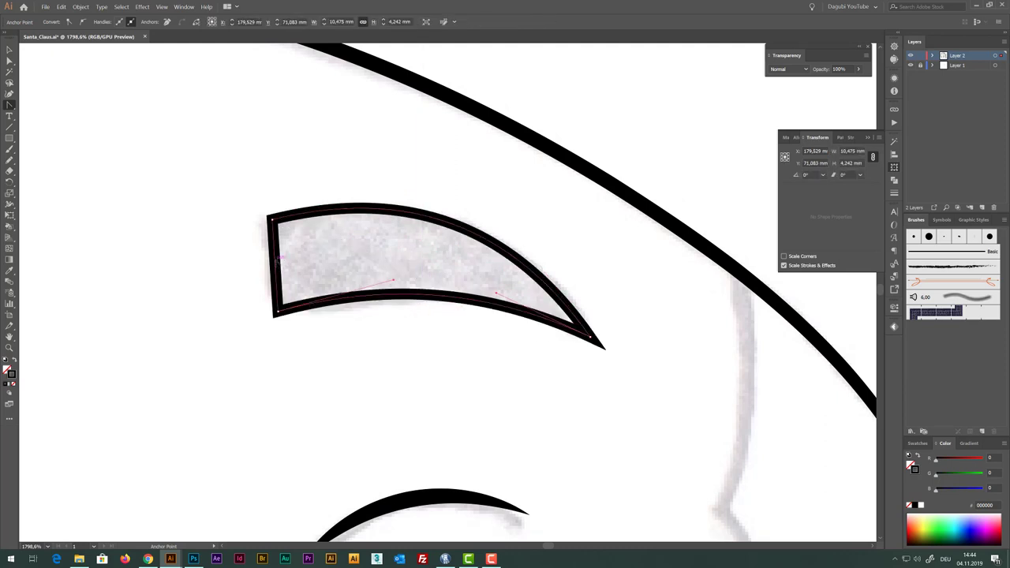
pyautogui.moveTo(278, 258); pyautogui.dragTo(273, 270)
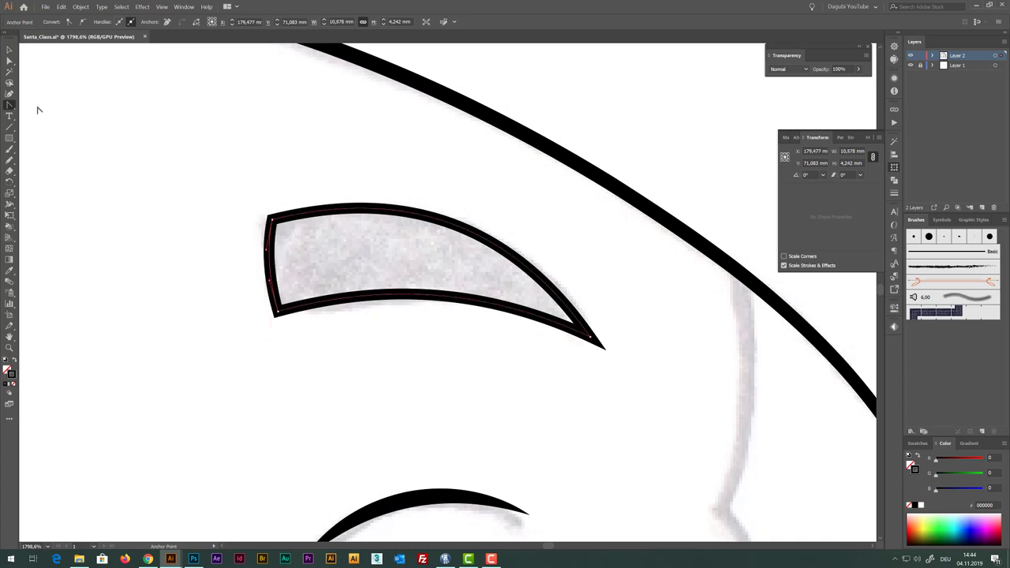
# Round the eyebrow's left corners to 0.57 mm with the Direct Selection corner widget
pyautogui.click(9, 61)
pyautogui.moveTo(233, 206); pyautogui.dragTo(286, 345)
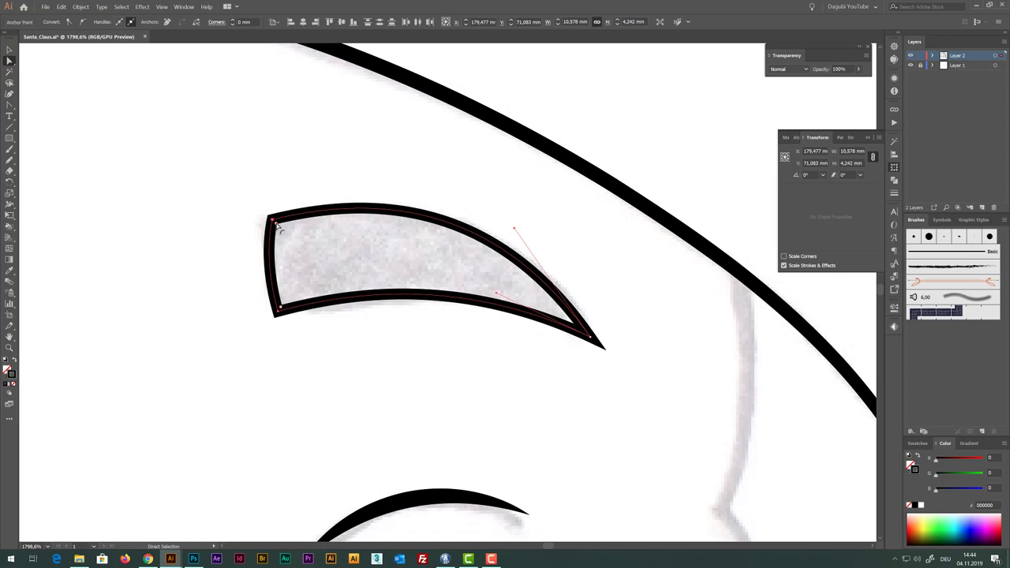
pyautogui.moveTo(277, 225); pyautogui.dragTo(289, 239)
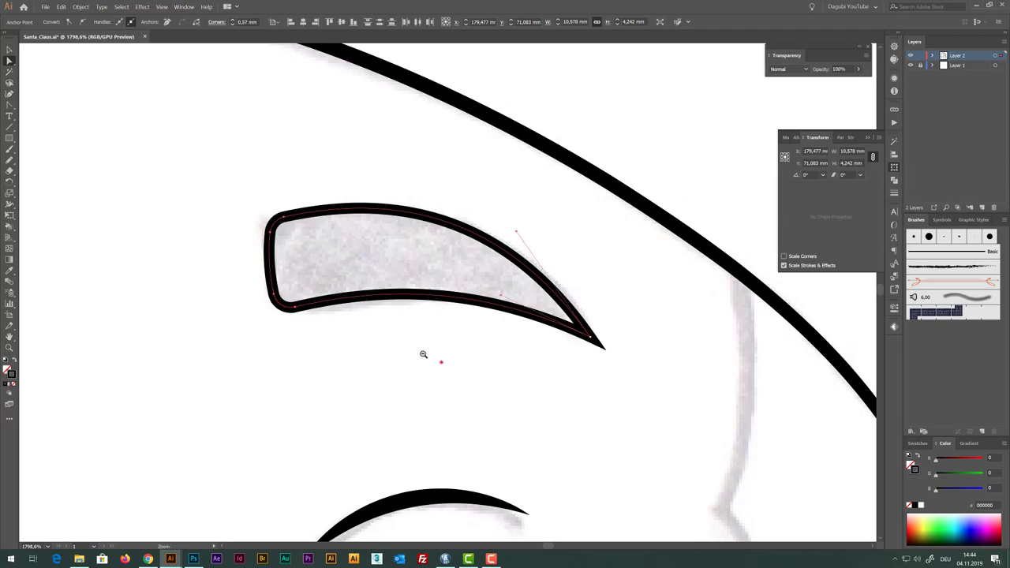
pyautogui.moveTo(443, 362); pyautogui.dragTo(412, 359)
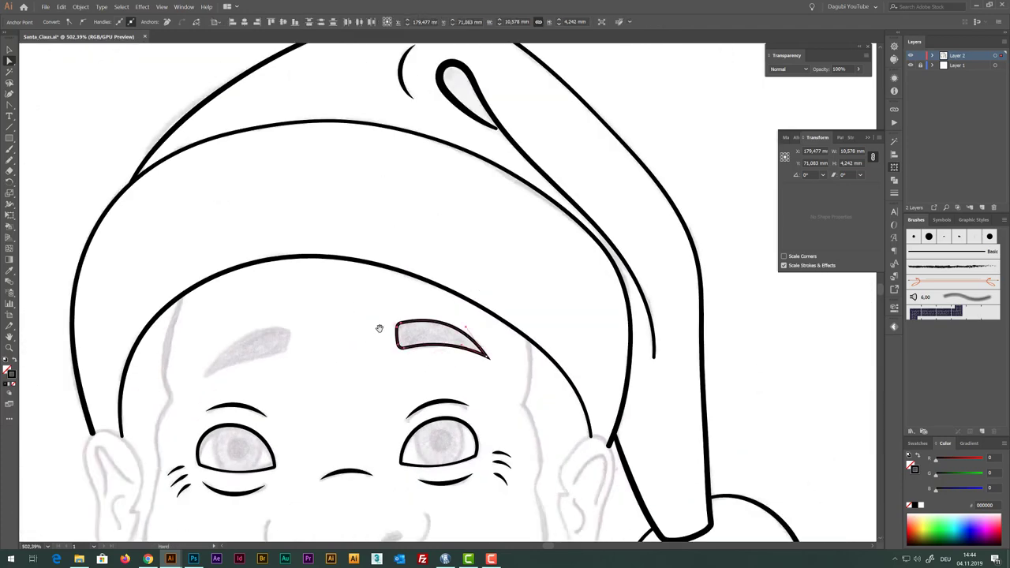
# Shorten the right eyebrow from top and bottom to 3,913 mm tall, 10.578 mm wide
pyautogui.moveTo(379, 327); pyautogui.dragTo(450, 260)
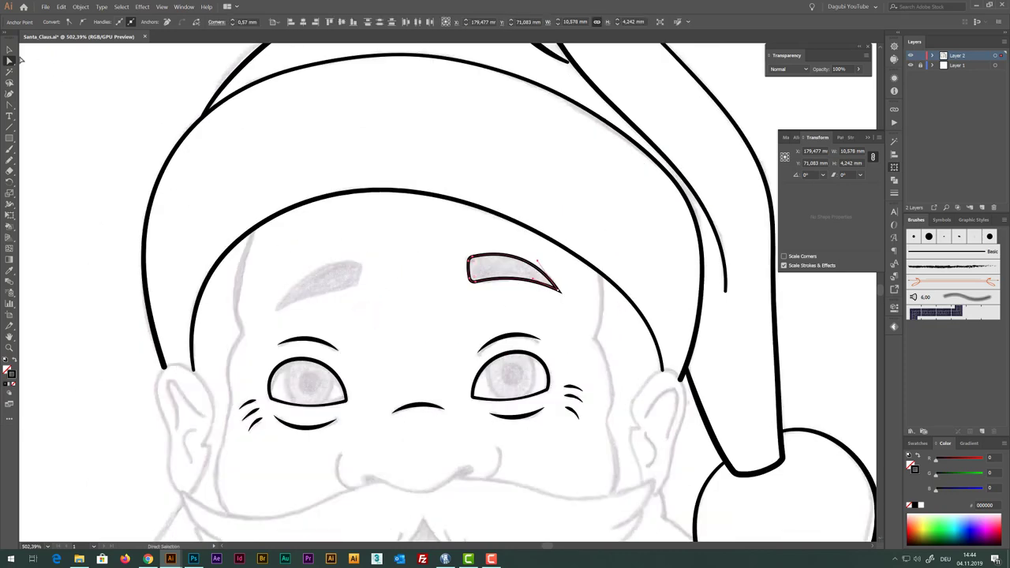
pyautogui.click(9, 217)
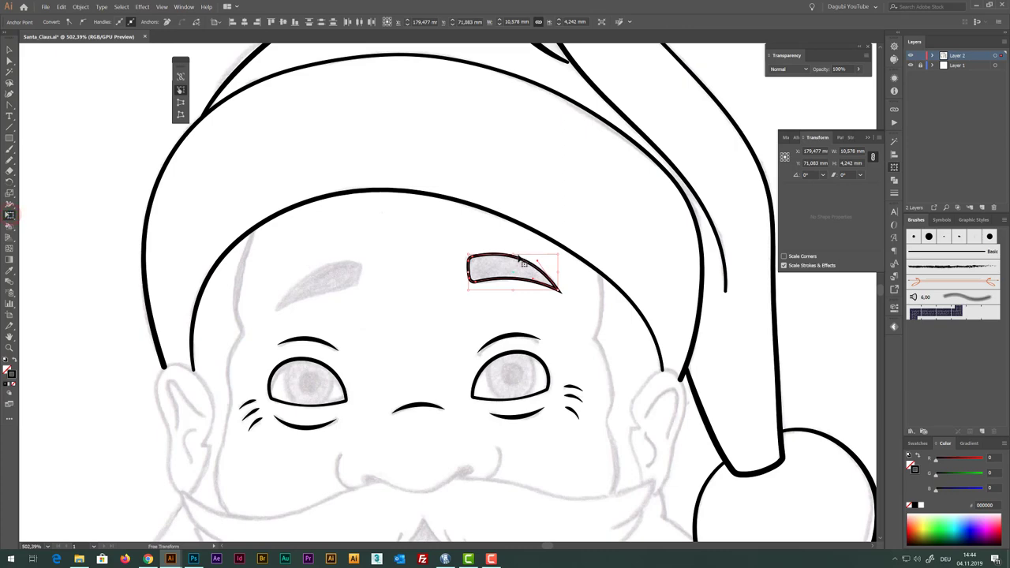
pyautogui.moveTo(512, 254); pyautogui.dragTo(513, 259)
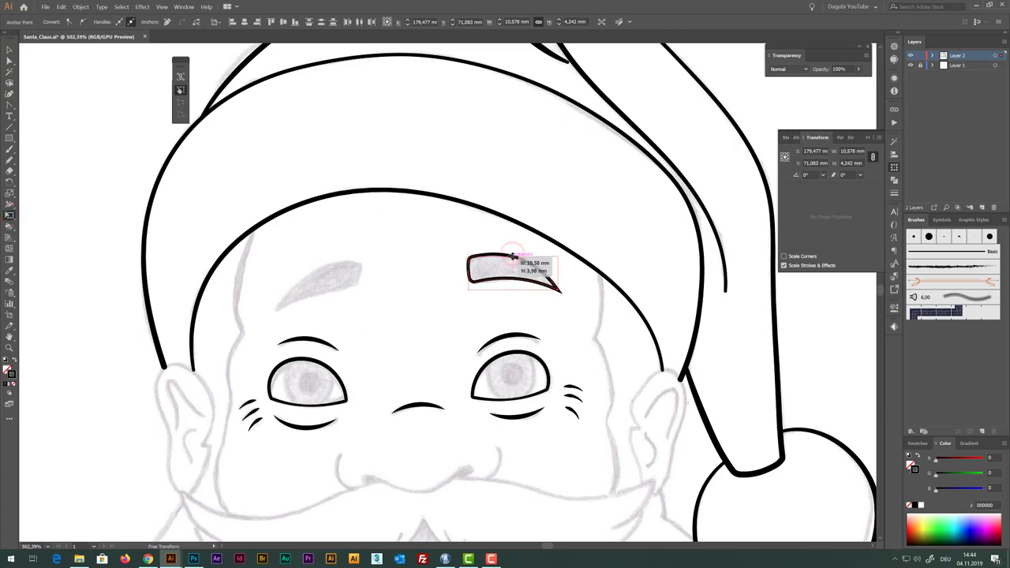
pyautogui.scroll(5, 553, 304)
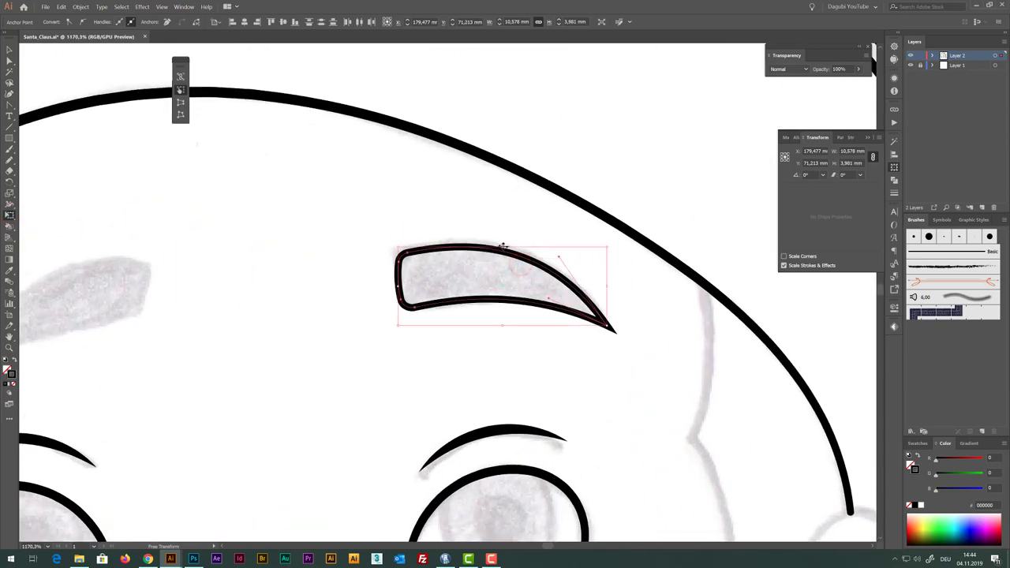
pyautogui.click(501, 246)
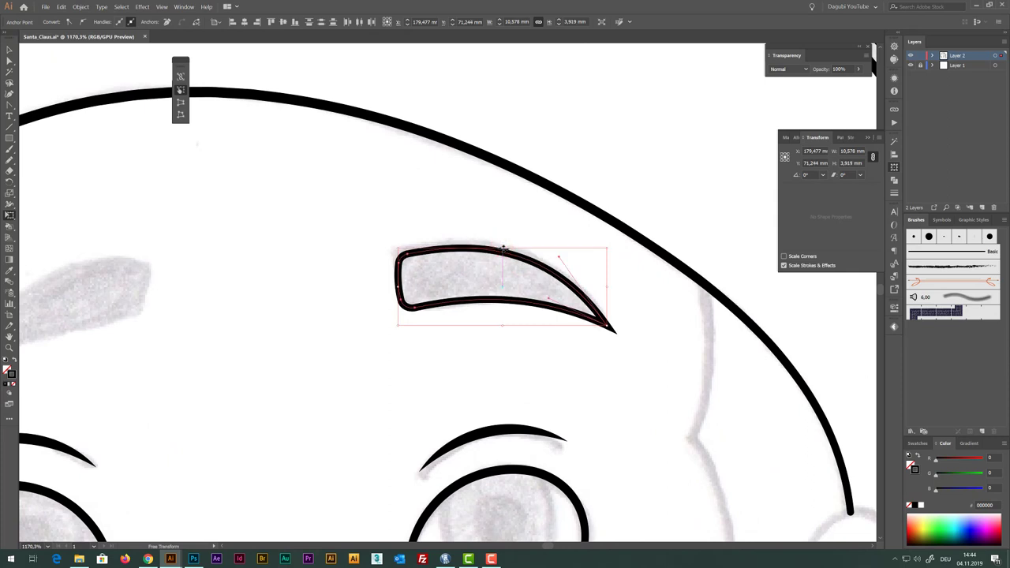
pyautogui.moveTo(503, 324); pyautogui.dragTo(502, 320)
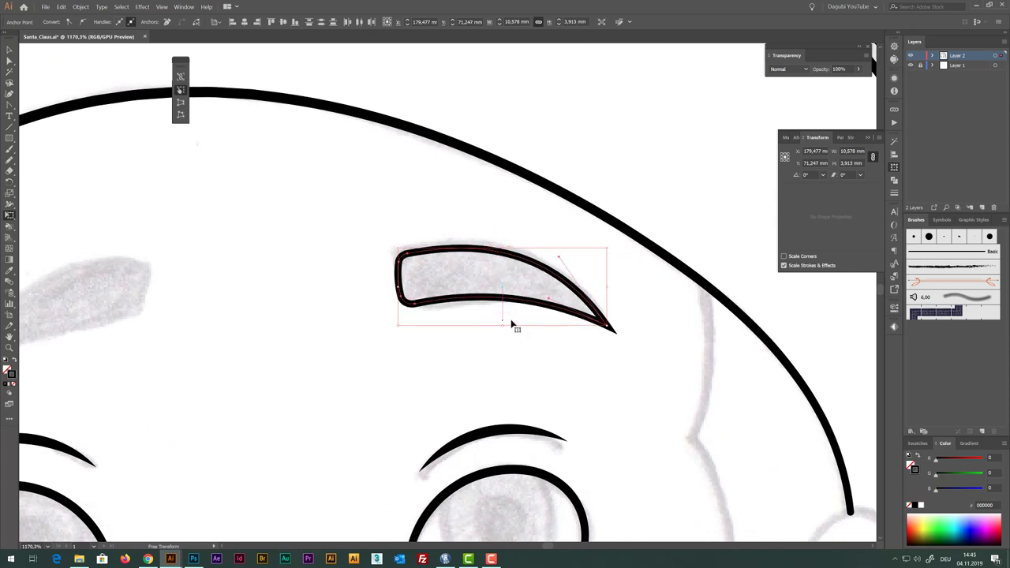
pyautogui.moveTo(505, 288); pyautogui.dragTo(615, 262)
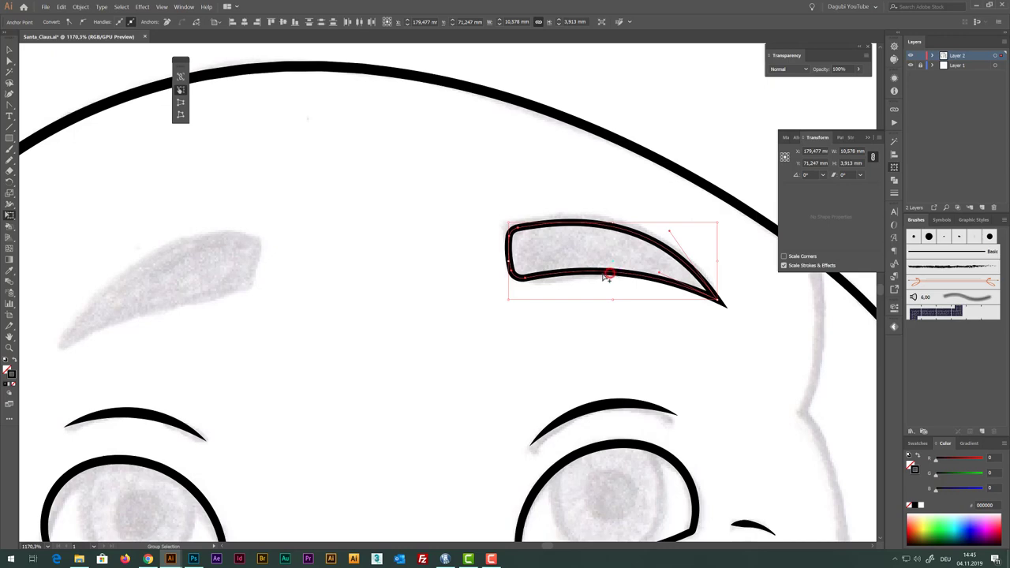
# Copy the right eyebrow over the left sketch and mirror it horizontally
pyautogui.click(590, 273)
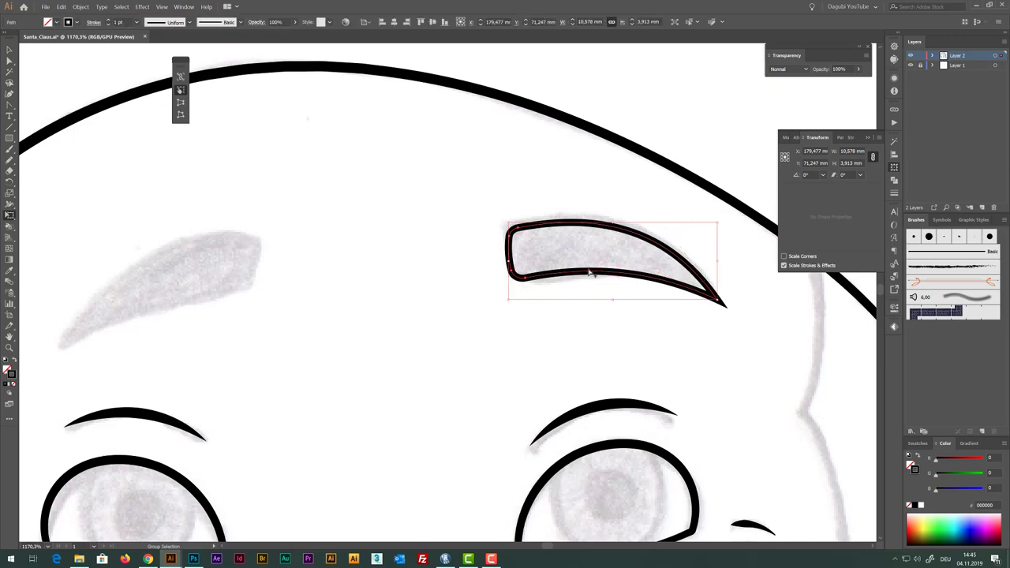
pyautogui.moveTo(588, 275); pyautogui.dragTo(240, 292)
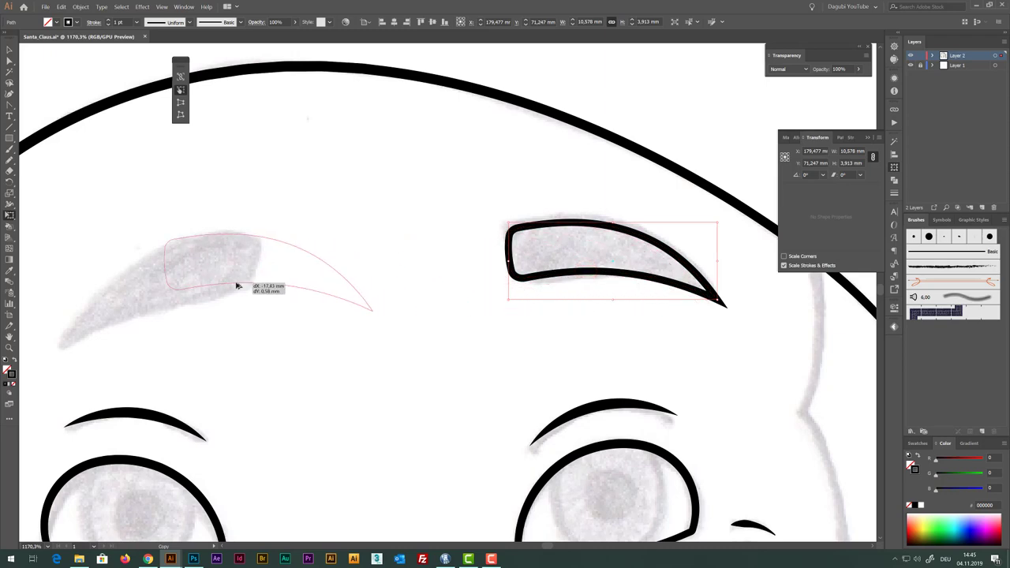
pyautogui.press('e')
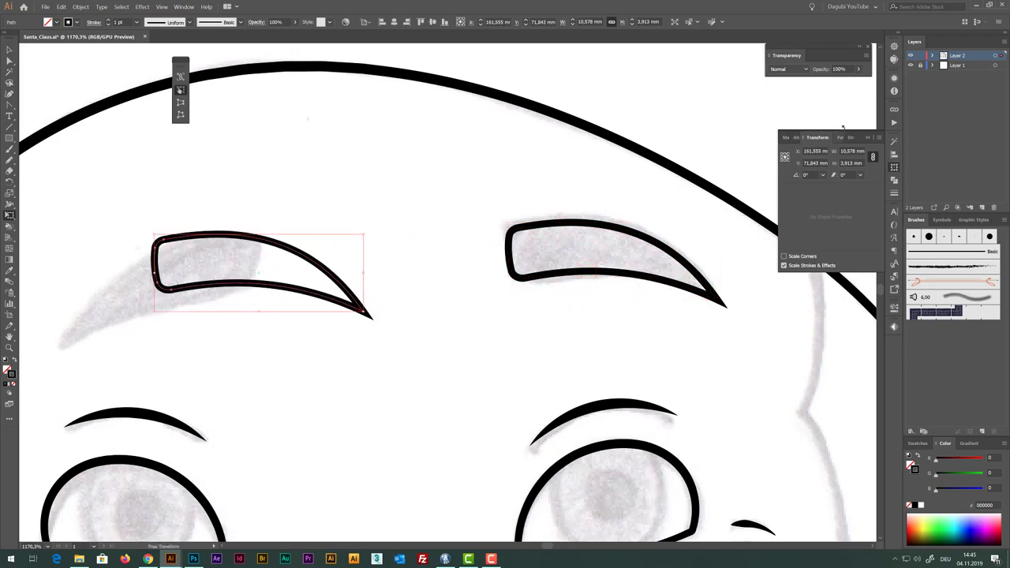
pyautogui.click(879, 138)
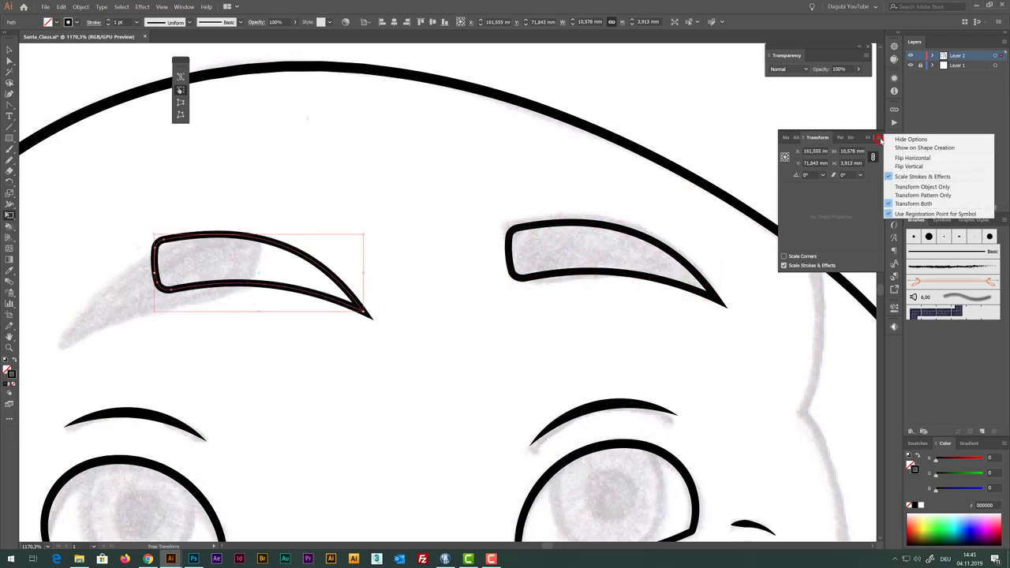
pyautogui.click(913, 158)
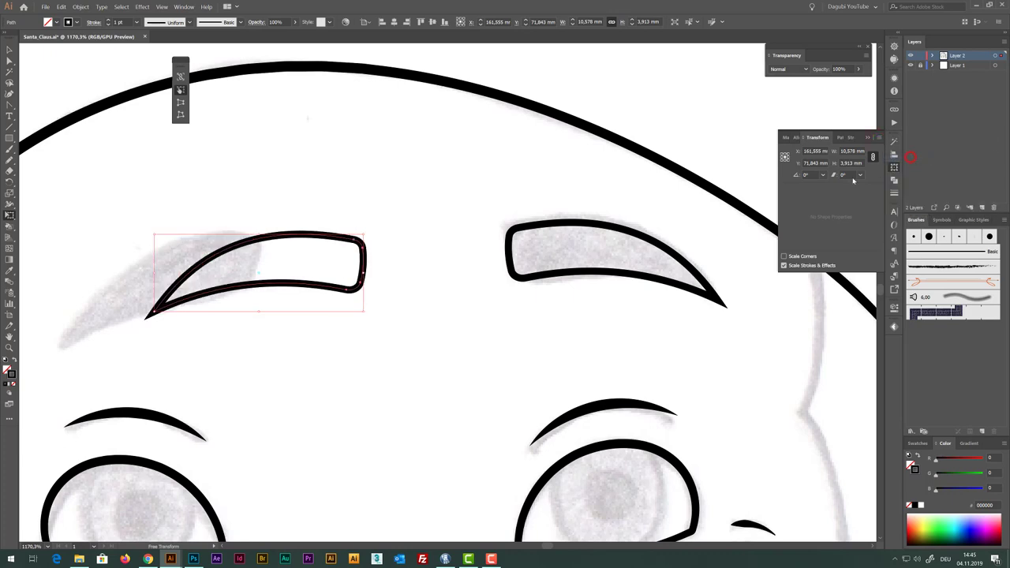
# Move the mirrored eyebrow onto the left sketched brow and tilt it to 9.27°
pyautogui.moveTo(297, 284)
pyautogui.mouseDown()
pyautogui.moveTo(427, 275)
pyautogui.moveTo(338, 275)
pyautogui.mouseUp()
pyautogui.moveTo(419, 336); pyautogui.dragTo(445, 320)
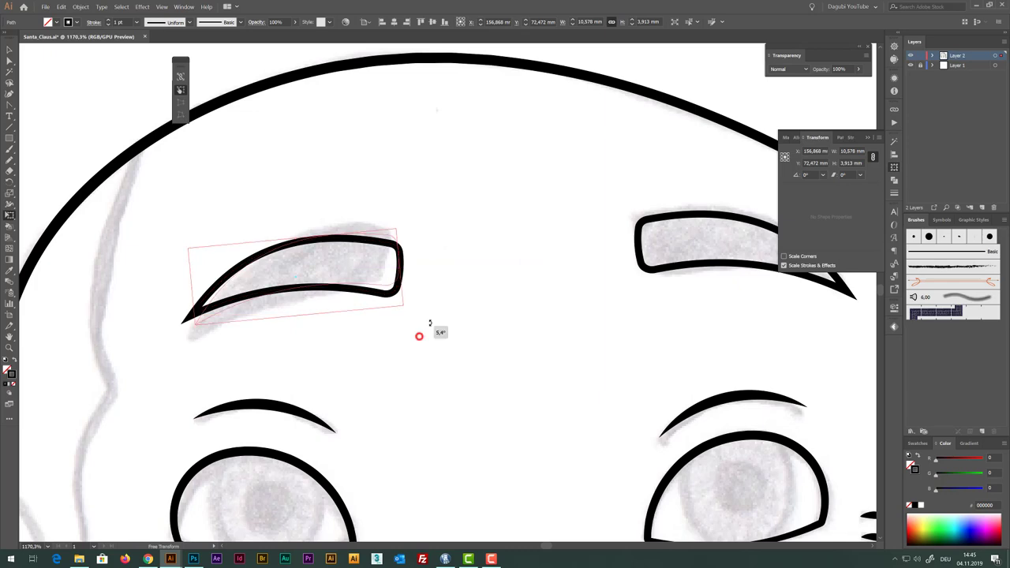
pyautogui.moveTo(355, 269); pyautogui.dragTo(348, 270)
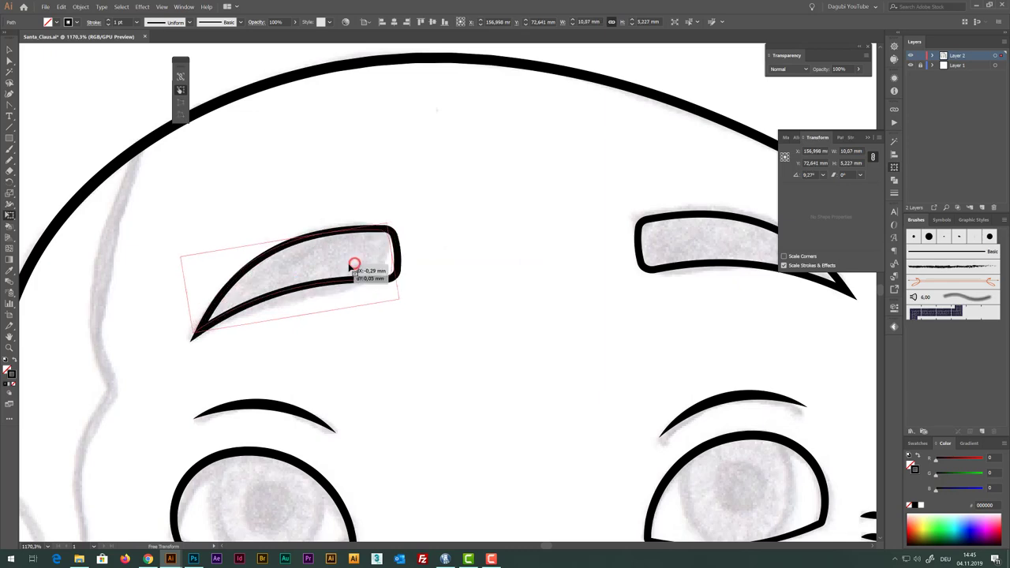
pyautogui.moveTo(593, 318); pyautogui.dragTo(519, 265)
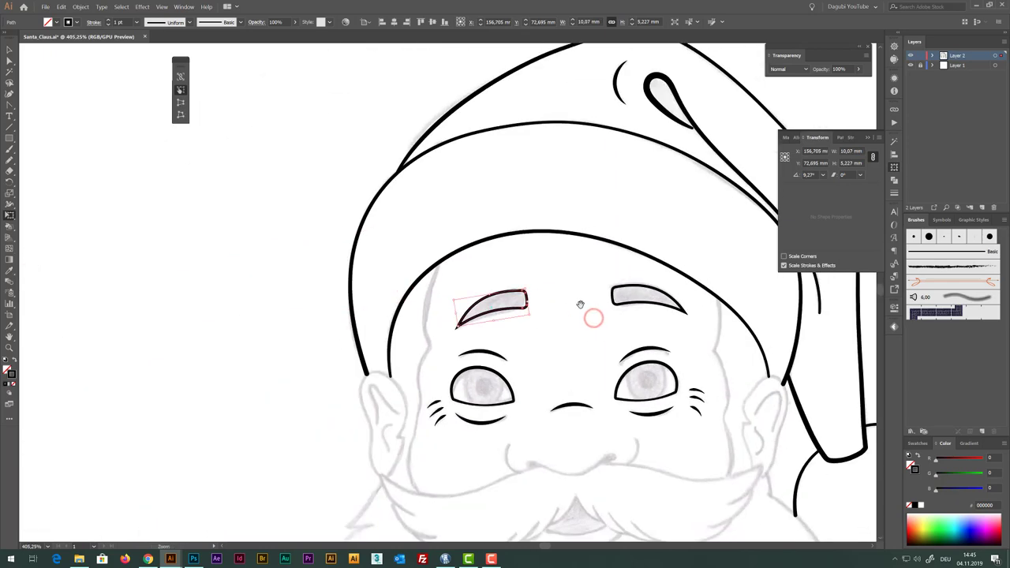
pyautogui.moveTo(507, 314); pyautogui.dragTo(503, 311)
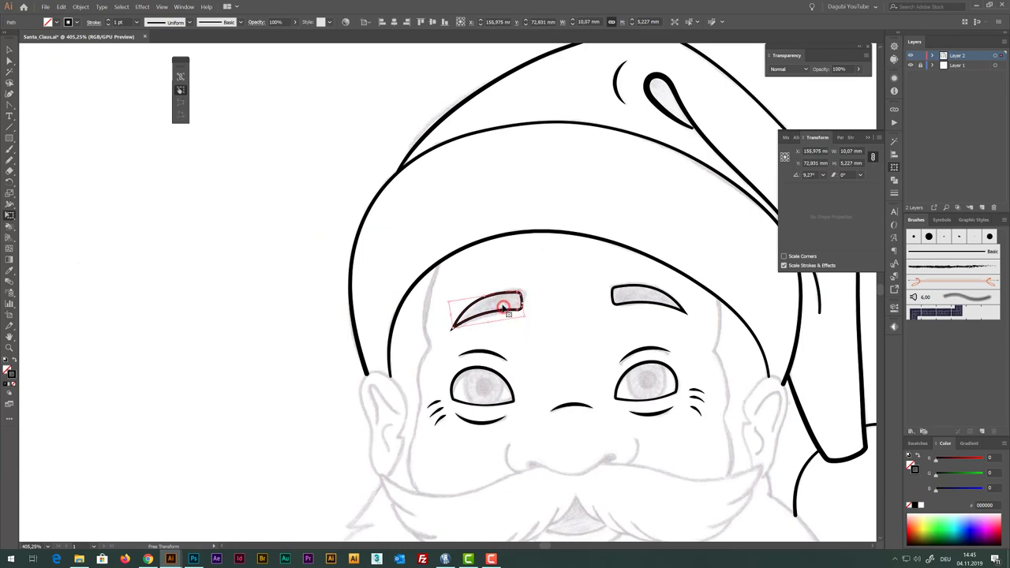
pyautogui.moveTo(508, 311); pyautogui.dragTo(507, 311)
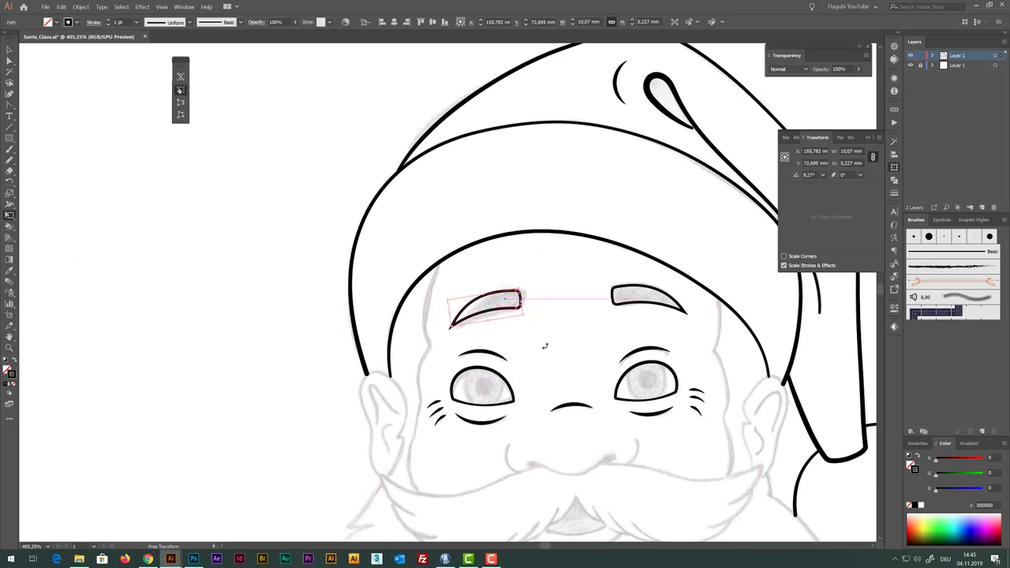
pyautogui.moveTo(599, 361); pyautogui.dragTo(497, 247)
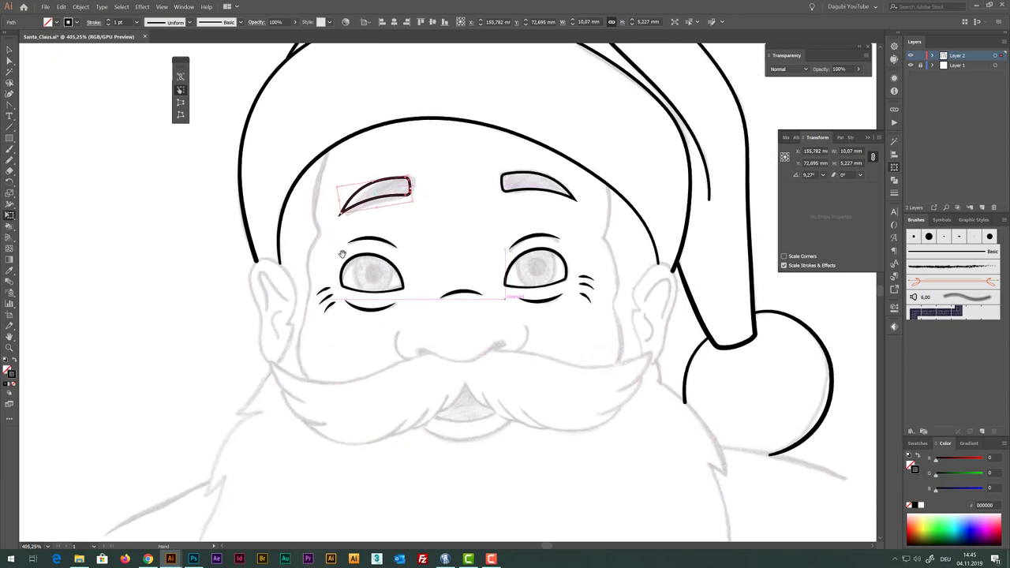
# Fine-tune the left eyebrow's position with the arrow keys and deselect it
pyautogui.press('Left')
pyautogui.press('Left')
pyautogui.press('Left')
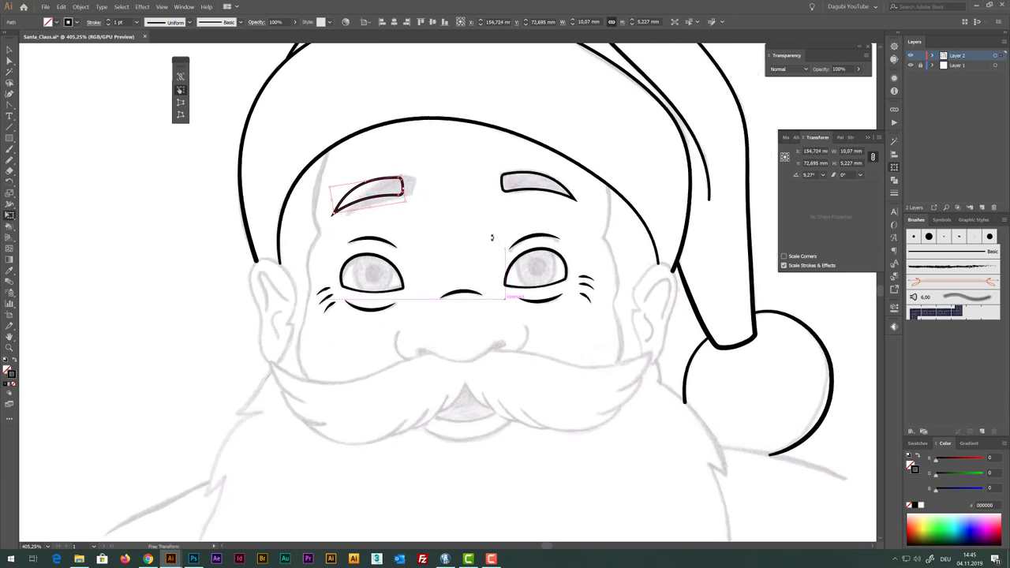
pyautogui.press('Down')
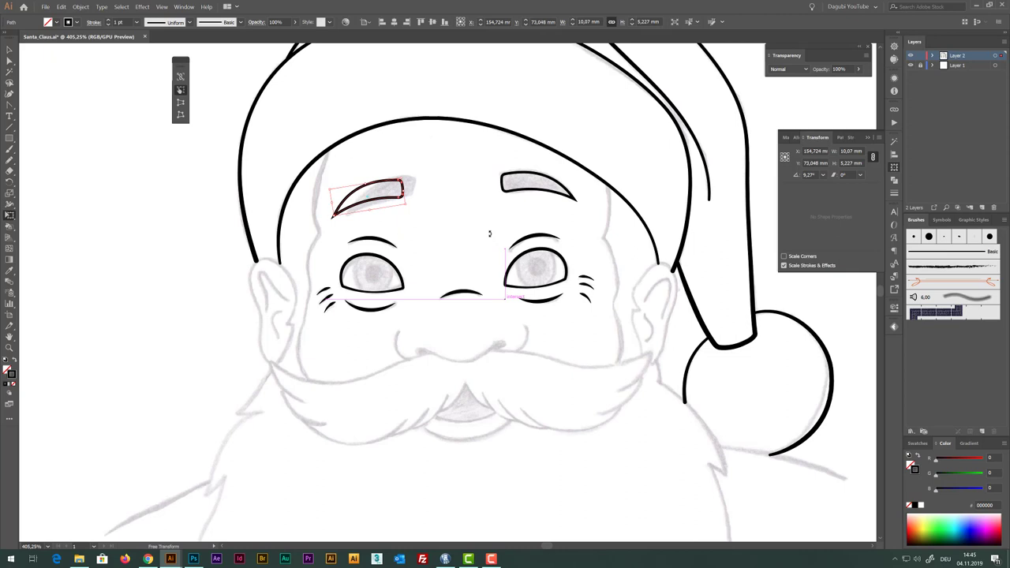
pyautogui.press('Right')
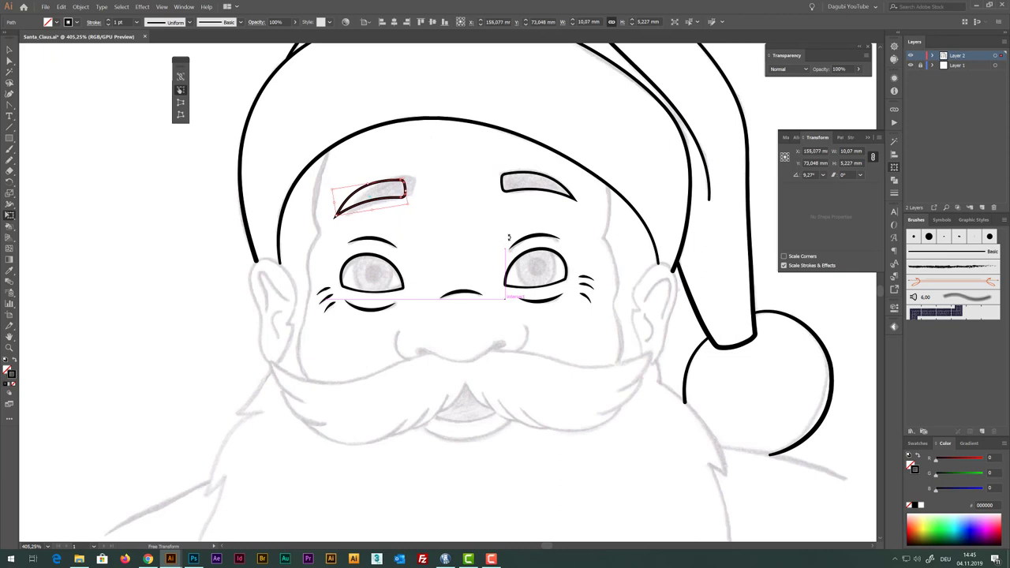
pyautogui.press('Right')
pyautogui.press('Up')
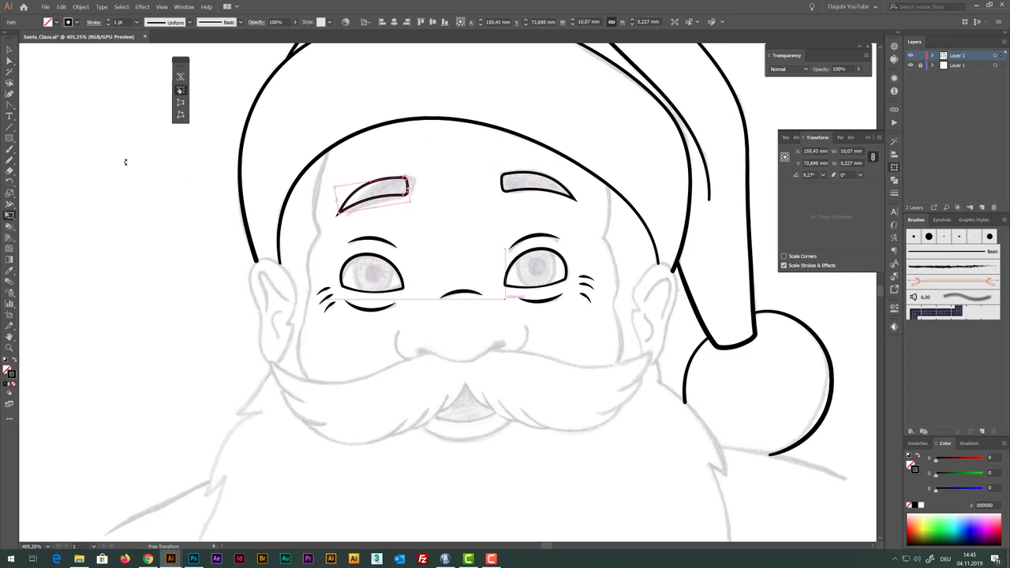
pyautogui.click(139, 184)
pyautogui.hotkey('shift', 'b')
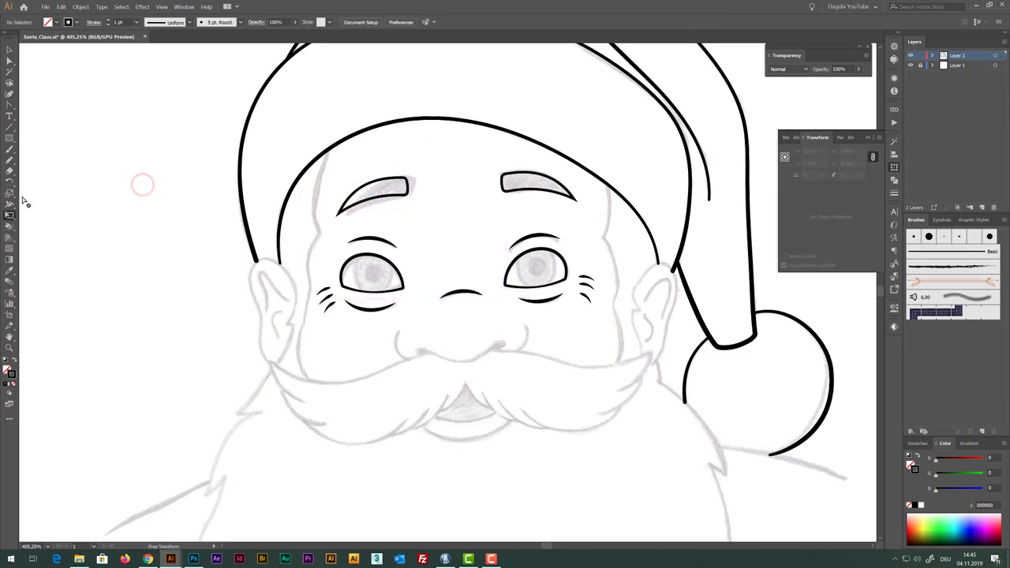
# Pencil the left face outline from the hat brim down the cheek
pyautogui.click(9, 161)
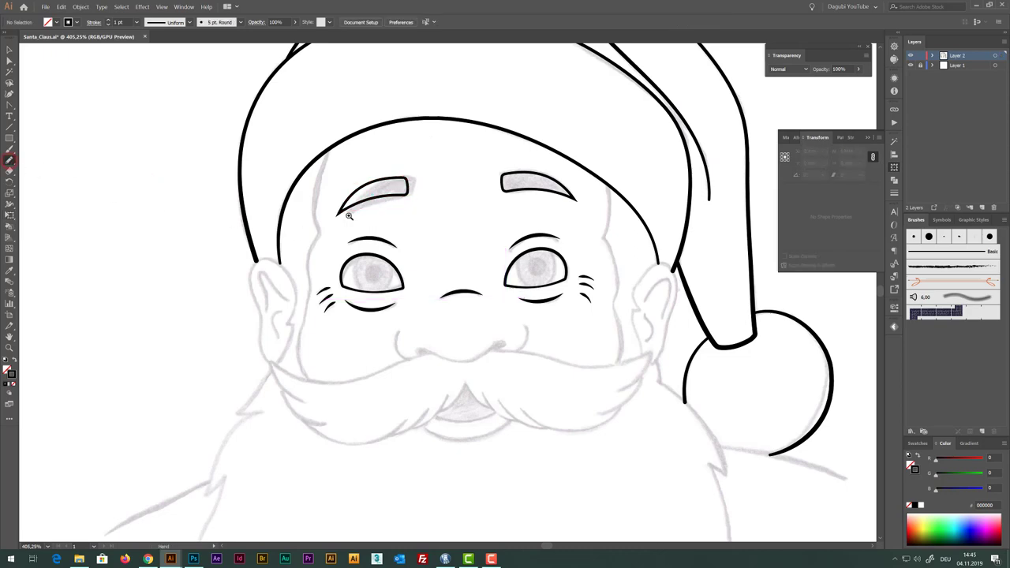
pyautogui.scroll(2, 348, 215)
pyautogui.scroll(1, 339, 207)
pyautogui.scroll(1, 336, 208)
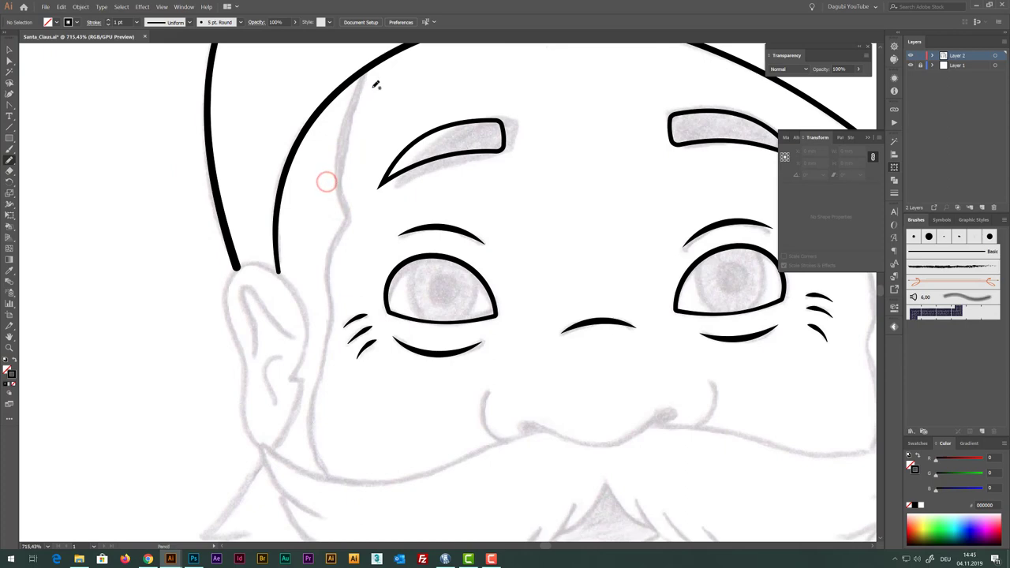
pyautogui.moveTo(366, 68); pyautogui.dragTo(350, 119)
pyautogui.moveTo(334, 476); pyautogui.dragTo(331, 476)
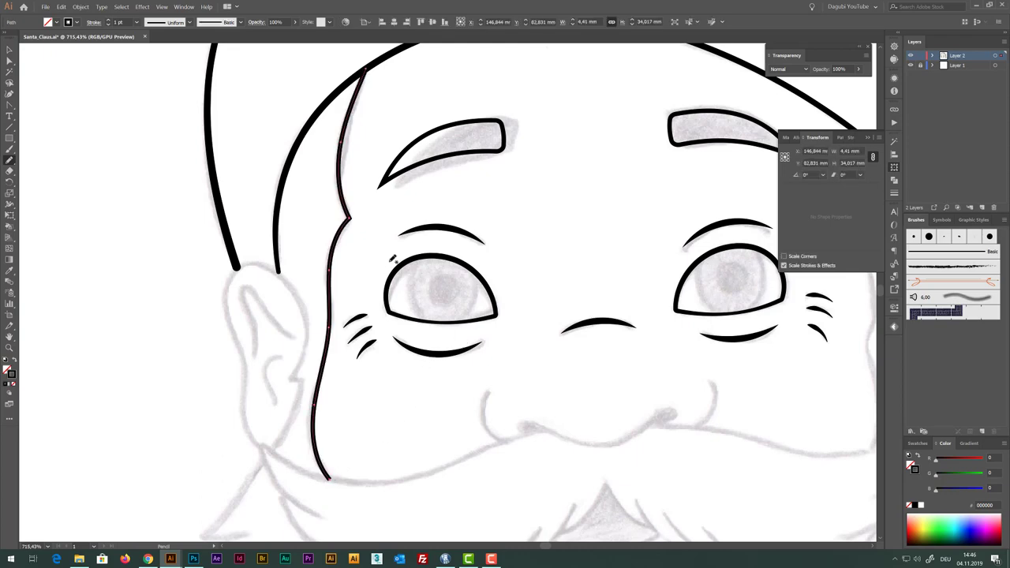
# Widen the face line to 1.888 pt and give it Round Cap ends
pyautogui.click(11, 205)
pyautogui.moveTo(331, 482); pyautogui.dragTo(334, 480)
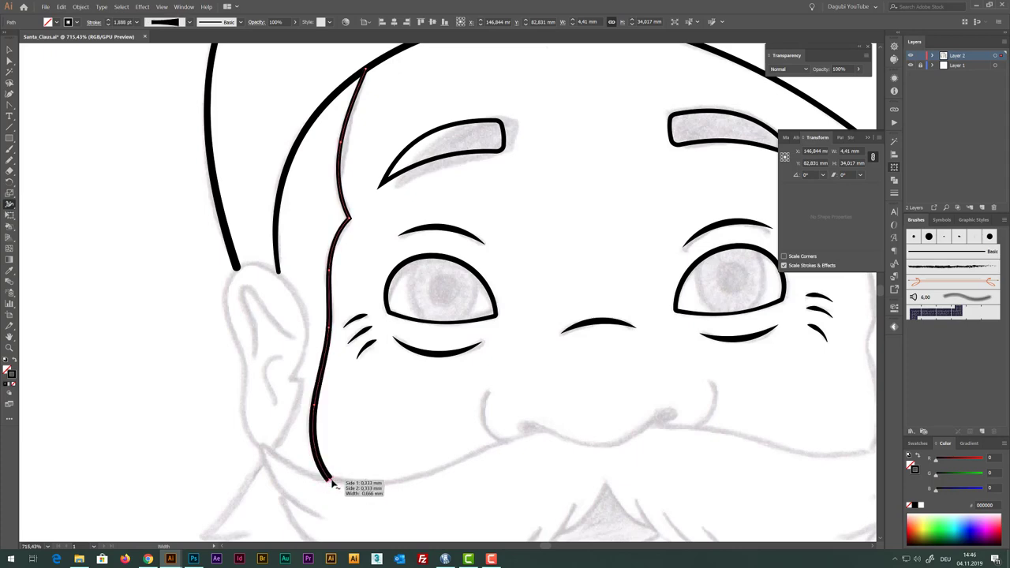
pyautogui.keyDown('ctrl'); pyautogui.click(344, 492); pyautogui.keyUp('ctrl')
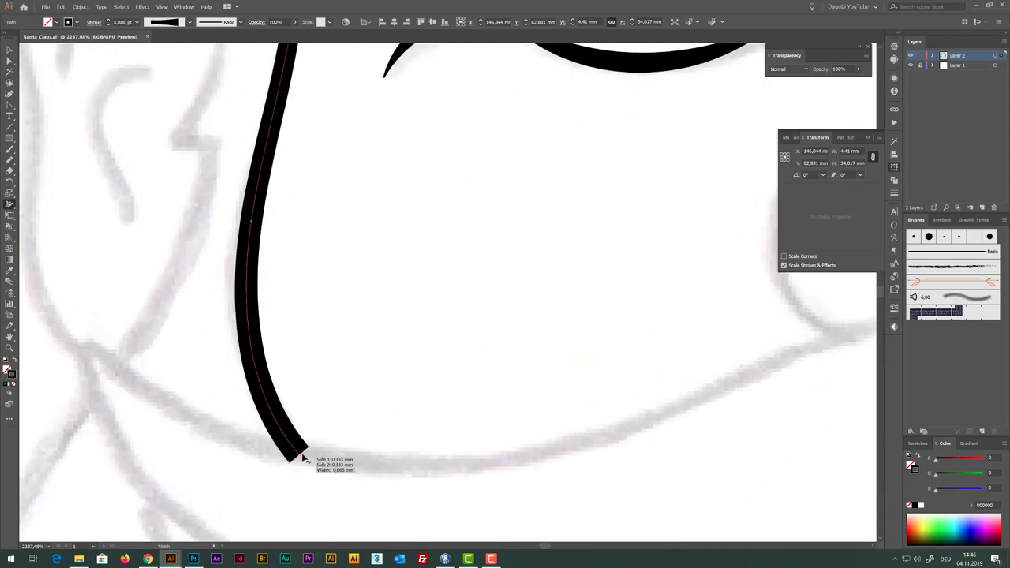
pyautogui.click(894, 194)
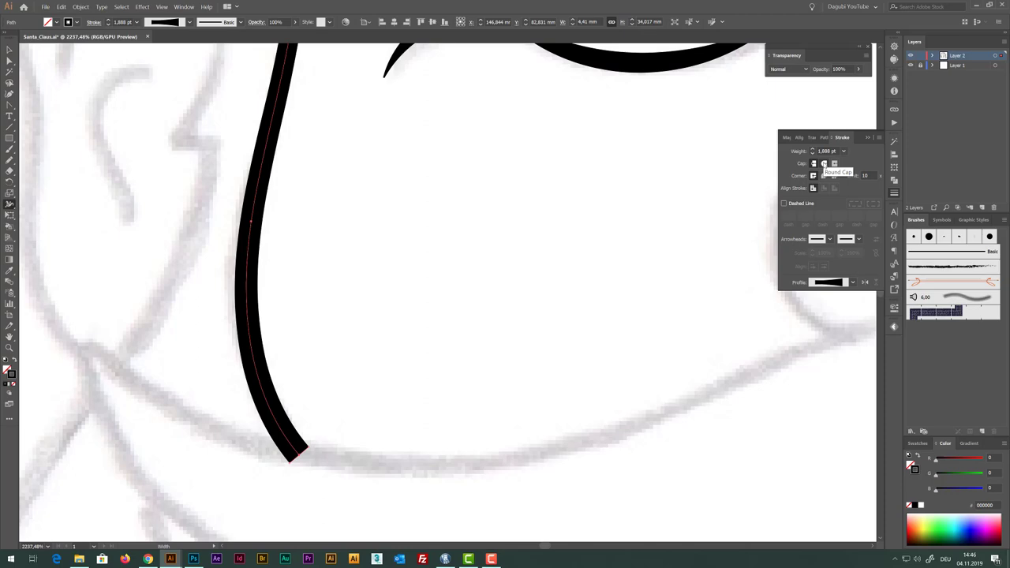
pyautogui.click(823, 163)
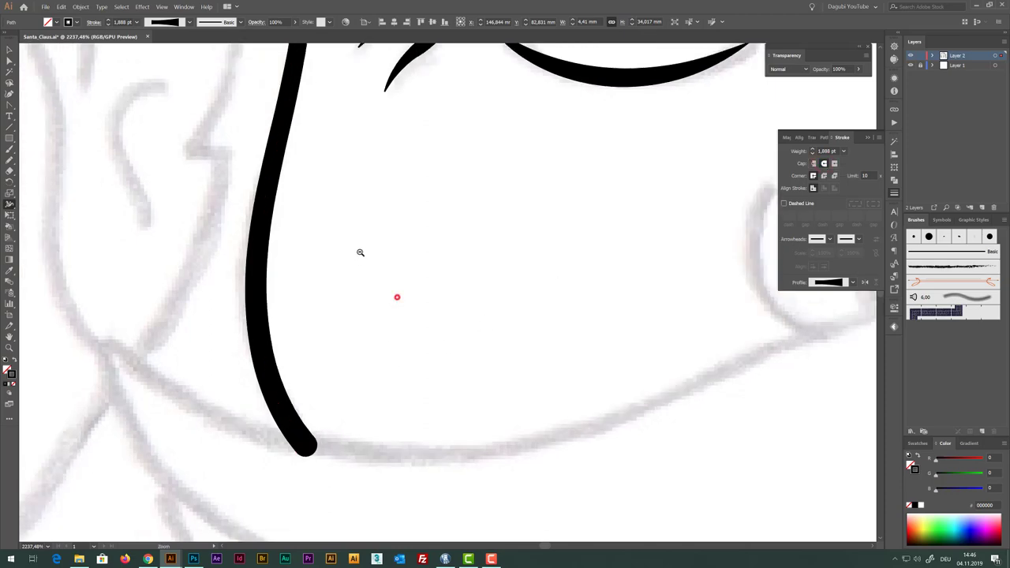
pyautogui.scroll(-6, 397, 295)
pyautogui.moveTo(377, 278); pyautogui.dragTo(350, 327)
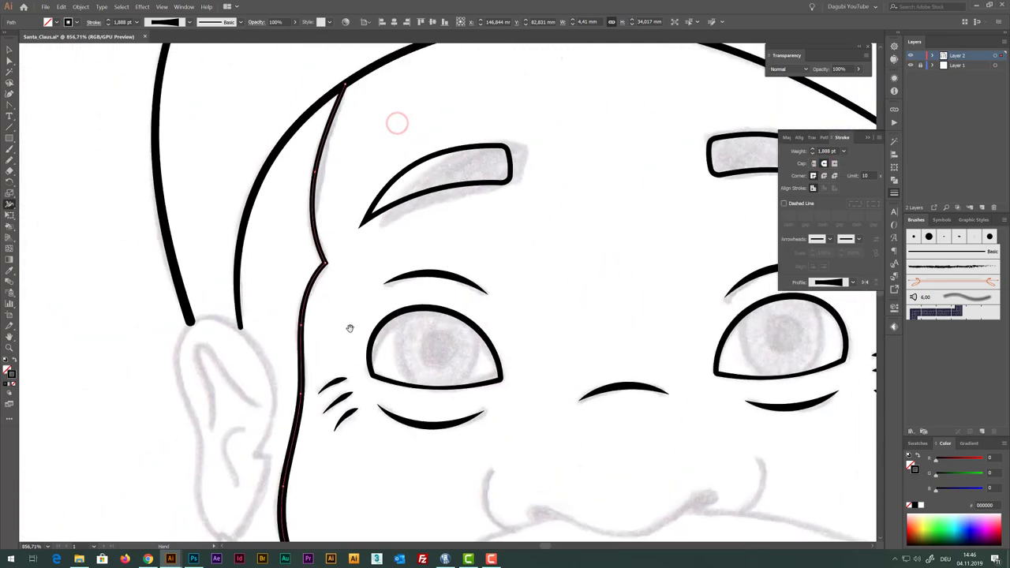
pyautogui.scroll(-2, 356, 163)
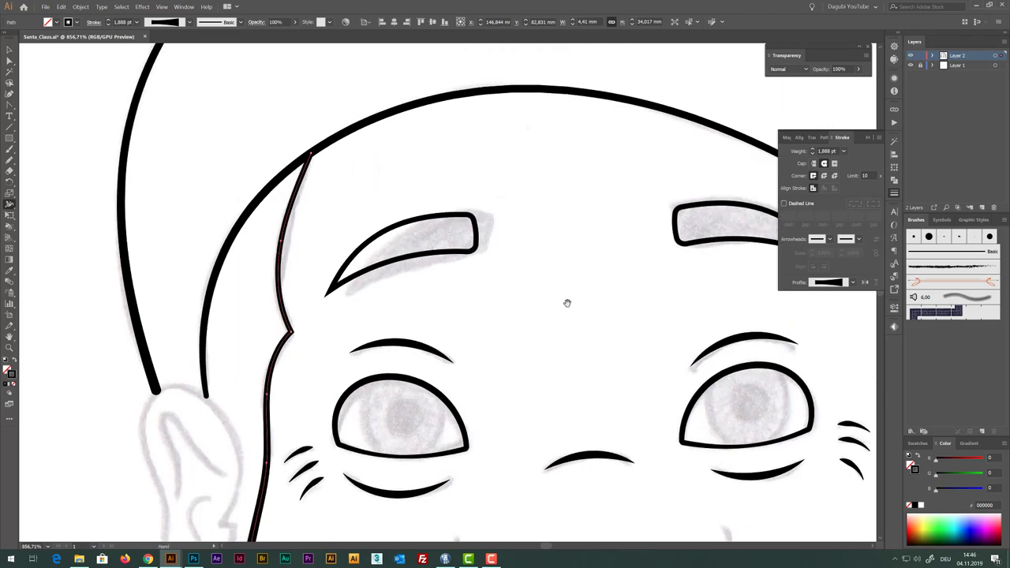
pyautogui.scroll(2, 568, 300)
pyautogui.scroll(-2, 581, 317)
pyautogui.scroll(2, 557, 153)
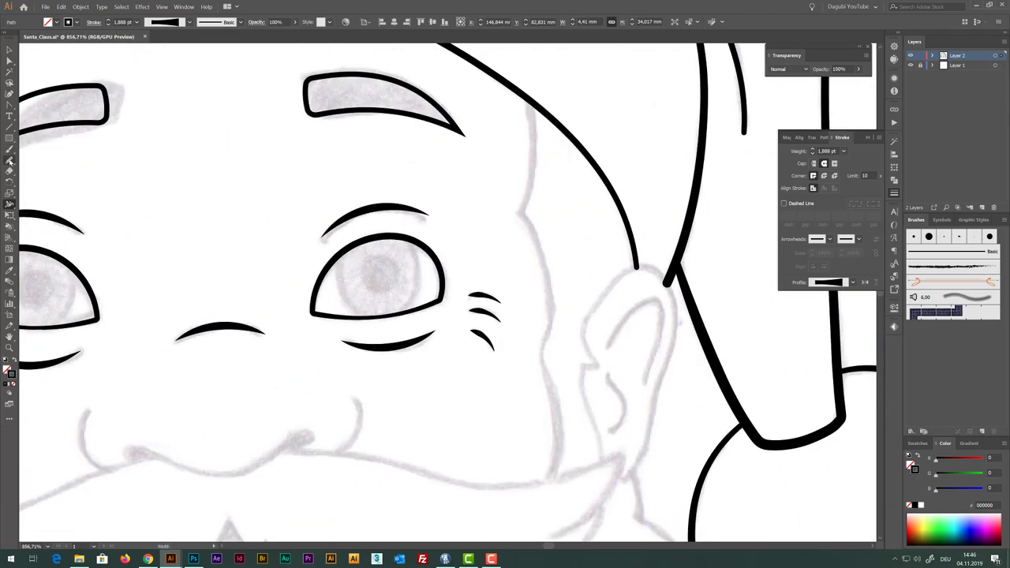
# Trace the right side of Santa's face with the Pencil, from hat brim to beard
pyautogui.click(9, 161)
pyautogui.moveTo(552, 479); pyautogui.dragTo(550, 480)
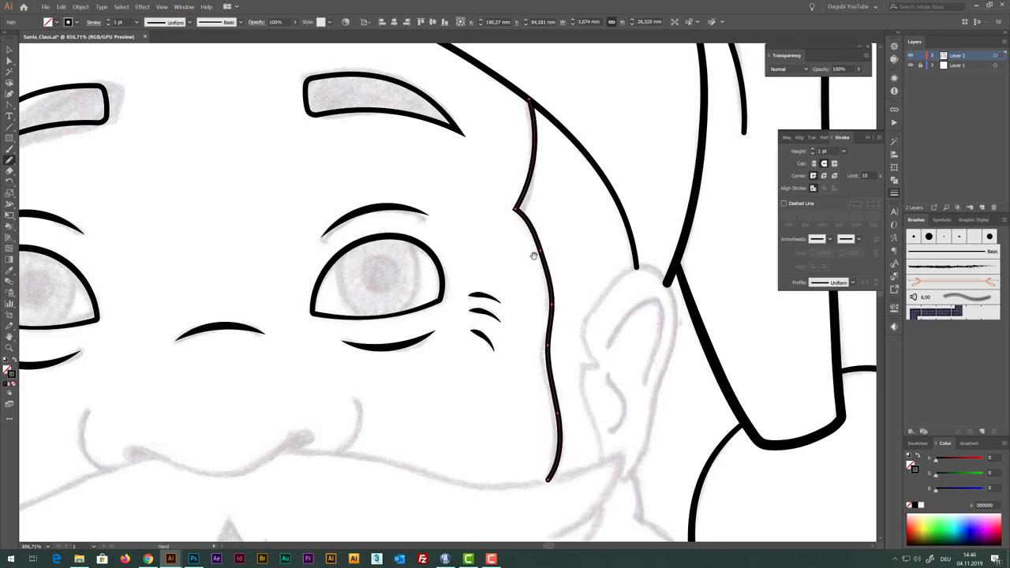
pyautogui.moveTo(533, 255); pyautogui.dragTo(516, 279)
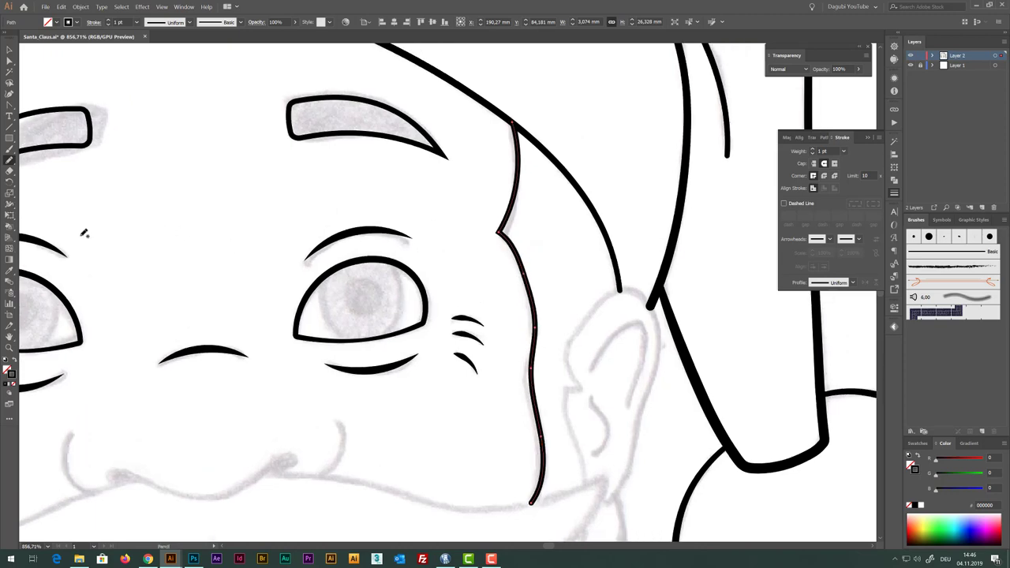
# Warp the face outline so it is thin at the top and fuller at its rounded lower end
pyautogui.click(10, 205)
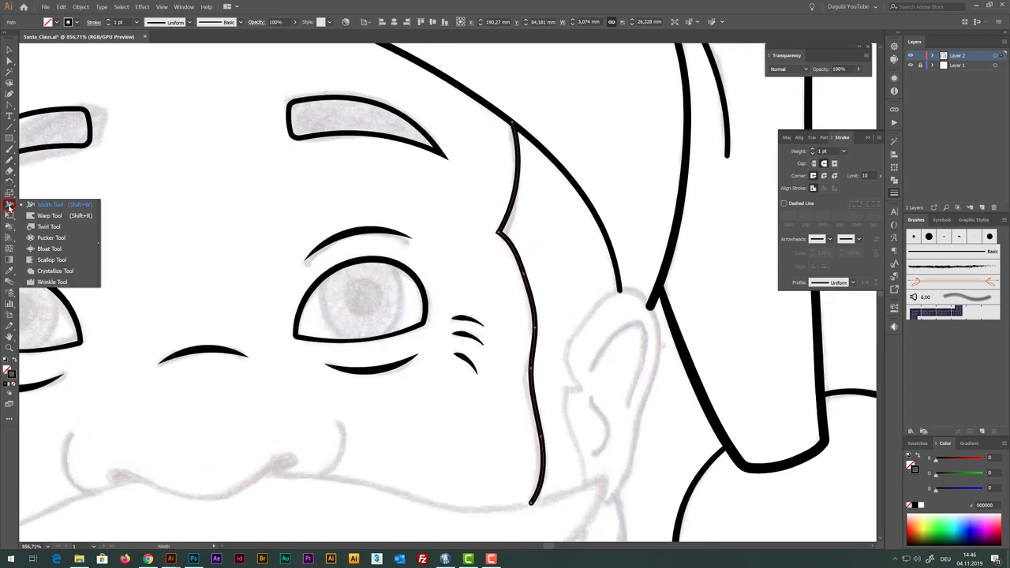
pyautogui.click(48, 216)
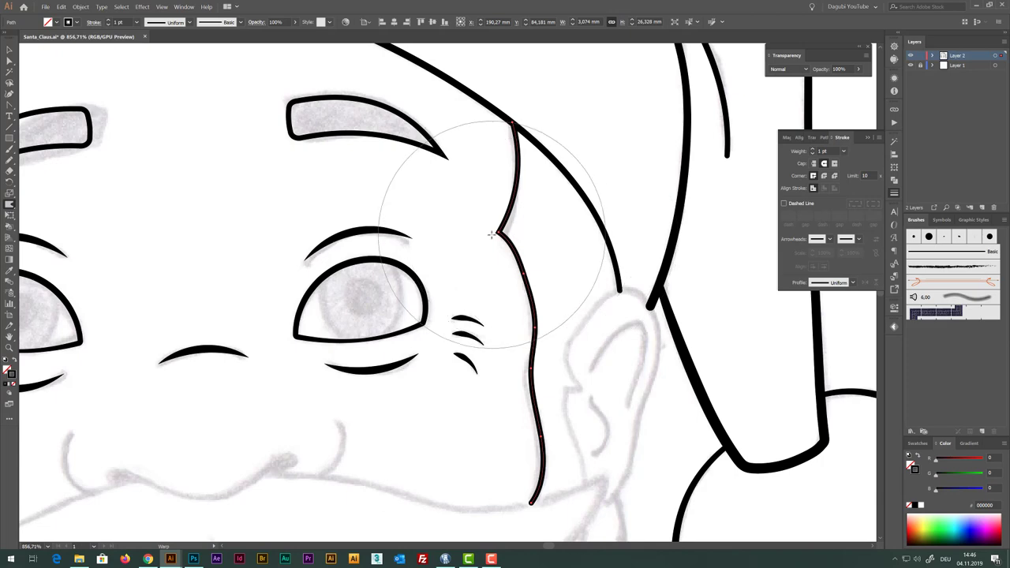
pyautogui.moveTo(476, 226); pyautogui.dragTo(505, 228)
pyautogui.moveTo(546, 327); pyautogui.dragTo(550, 416)
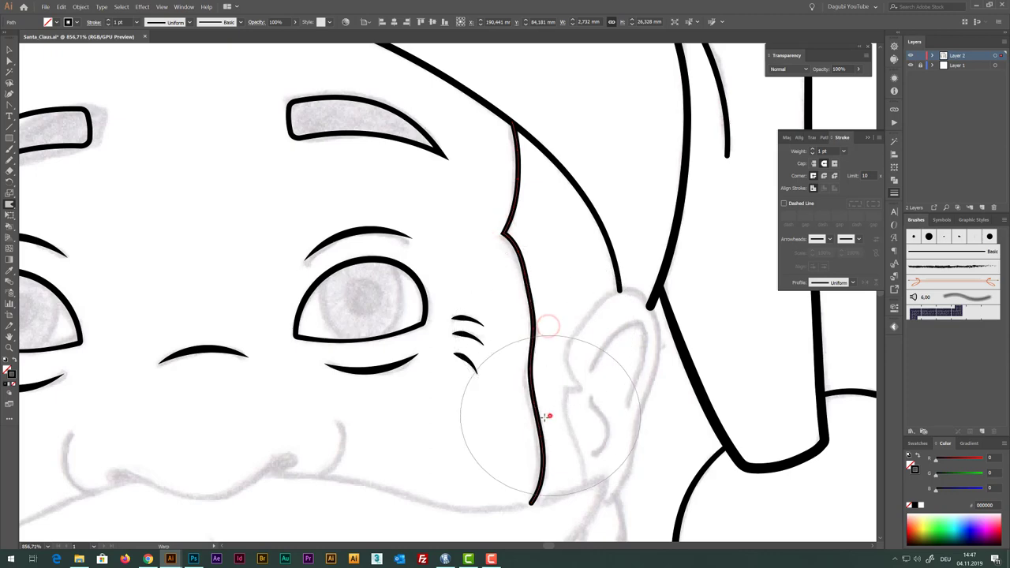
pyautogui.click(537, 379)
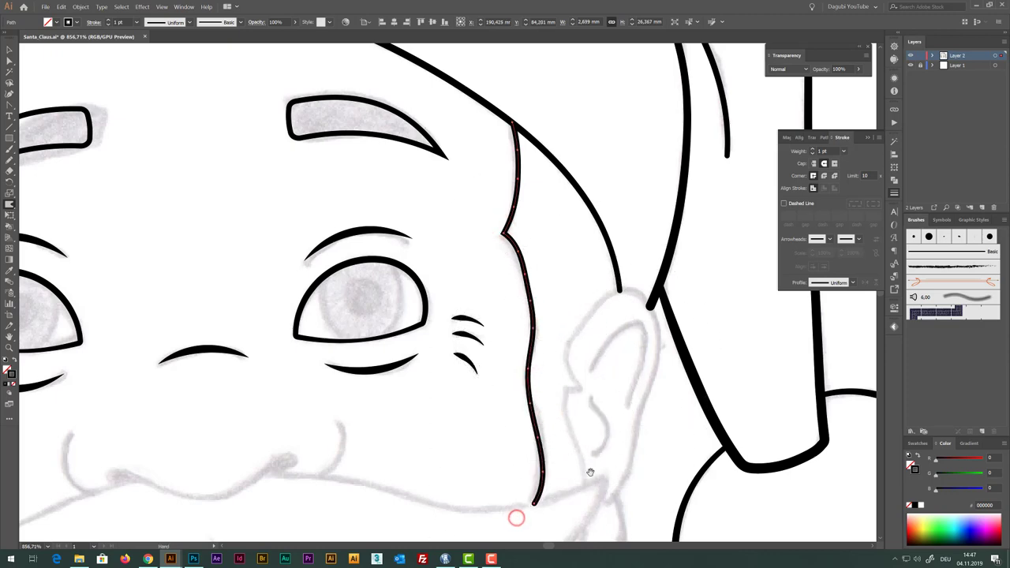
pyautogui.moveTo(592, 473); pyautogui.dragTo(551, 306)
pyautogui.click(478, 377)
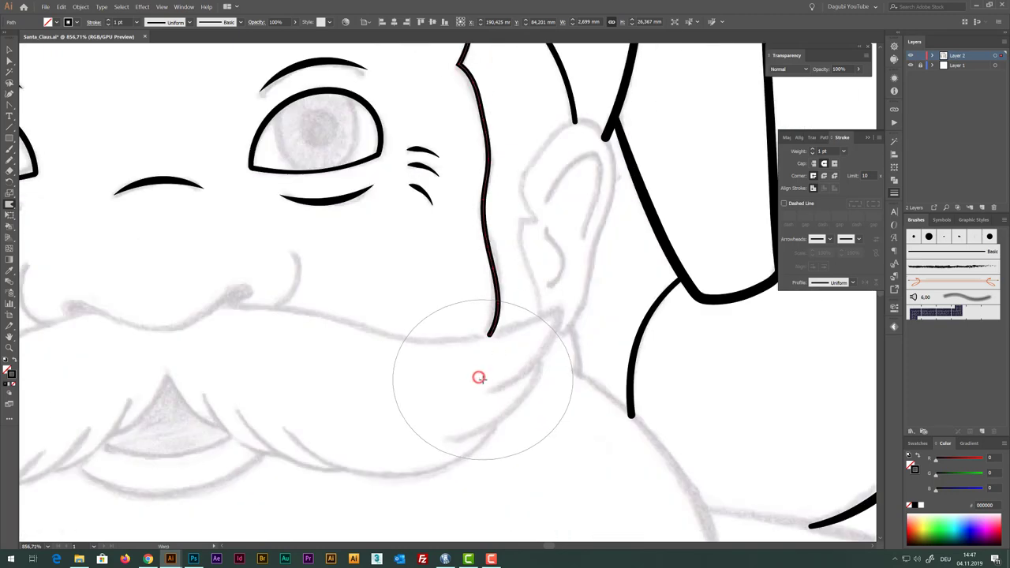
pyautogui.click(488, 304)
pyautogui.moveTo(488, 304); pyautogui.dragTo(480, 347)
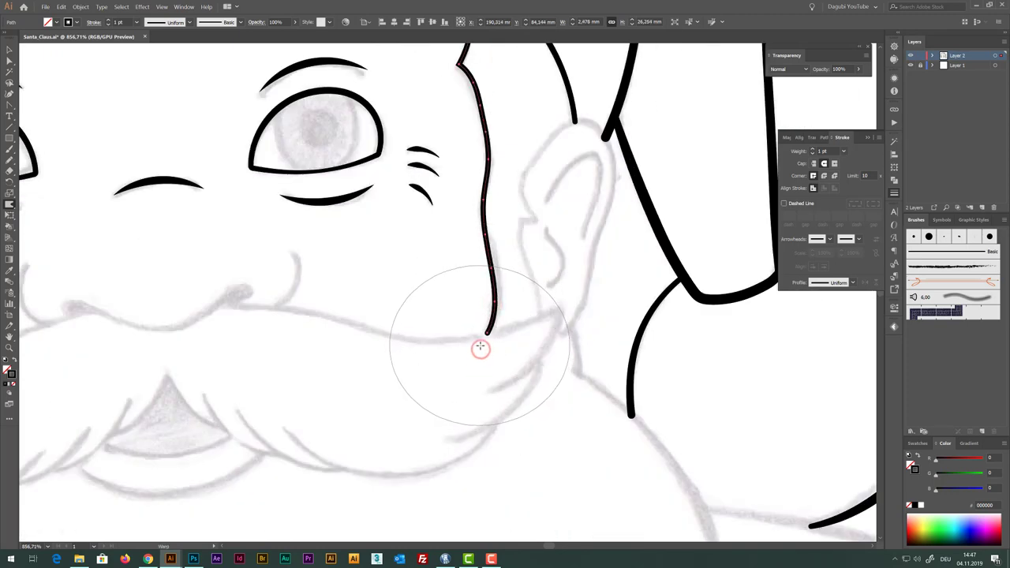
pyautogui.moveTo(570, 207); pyautogui.dragTo(590, 303)
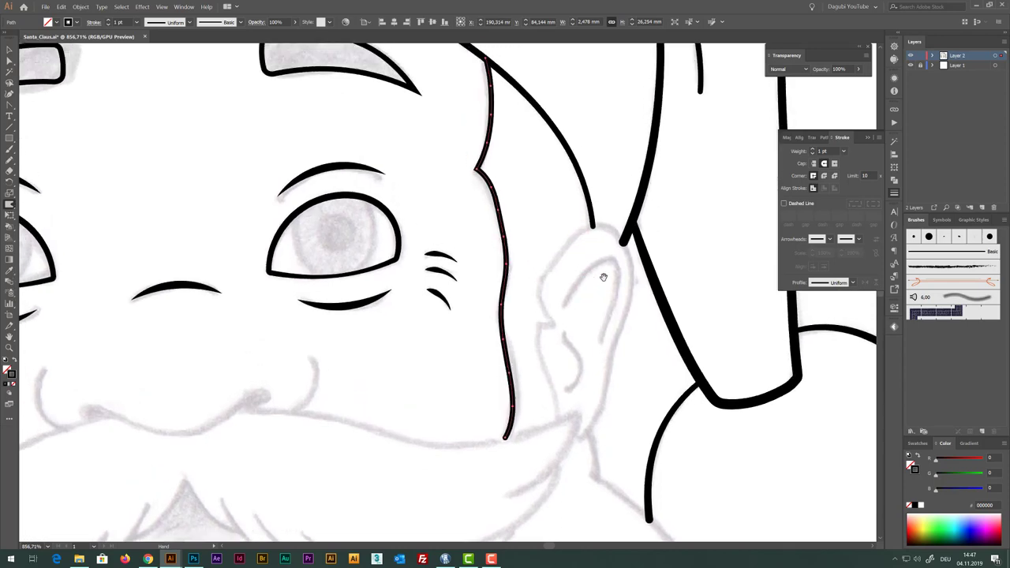
pyautogui.click(79, 7)
pyautogui.moveTo(130, 176)
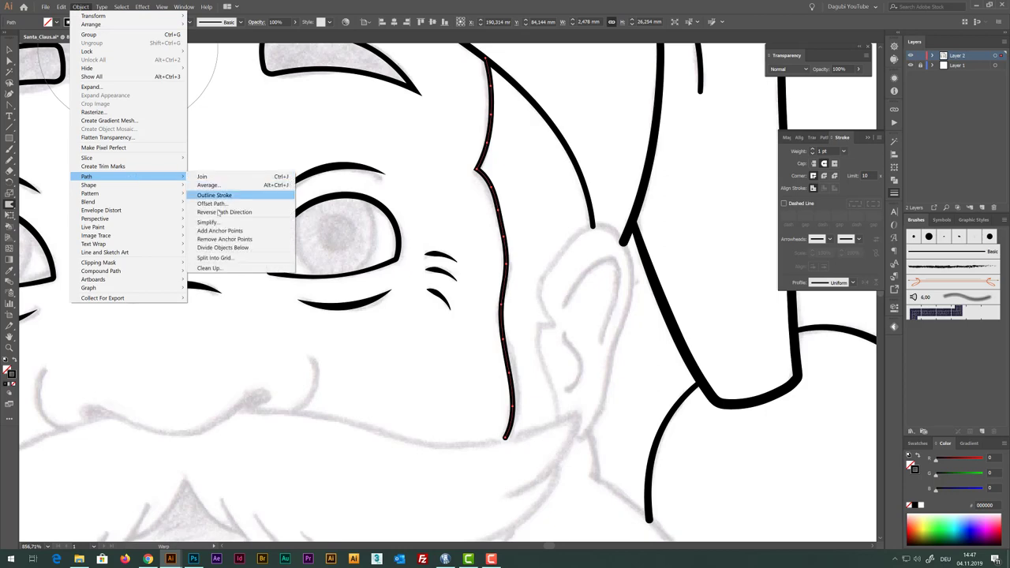
# Simplify the cheek outline at about 92% curve precision and remove an extra anchor near the top
pyautogui.click(208, 223)
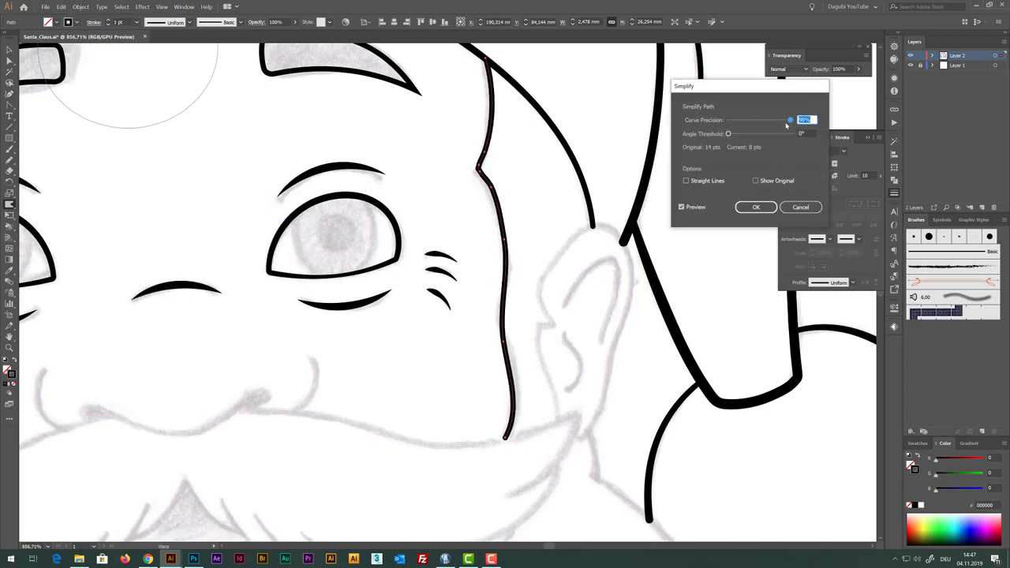
pyautogui.moveTo(789, 120); pyautogui.dragTo(786, 120)
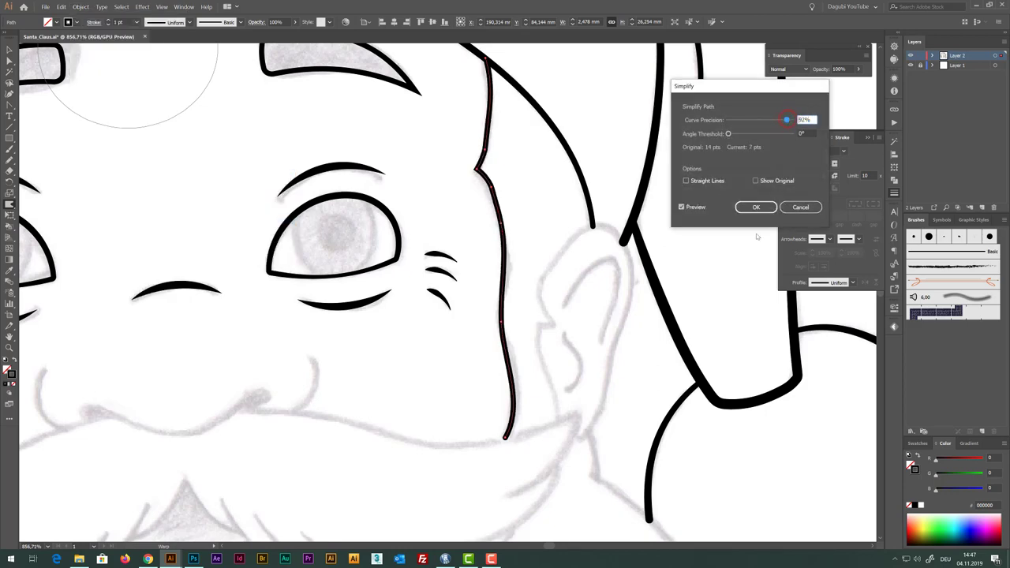
pyautogui.click(759, 208)
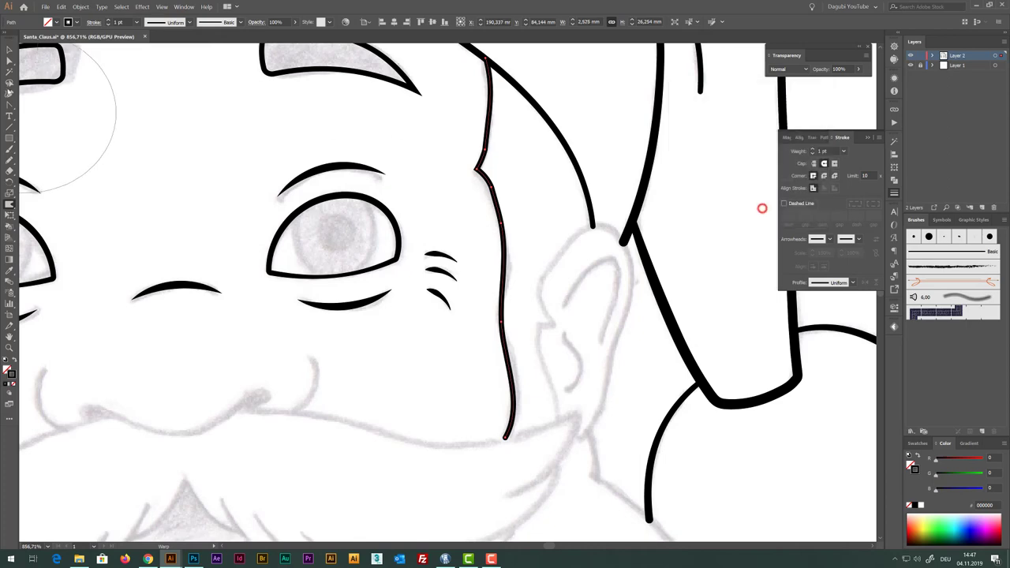
pyautogui.click(483, 175)
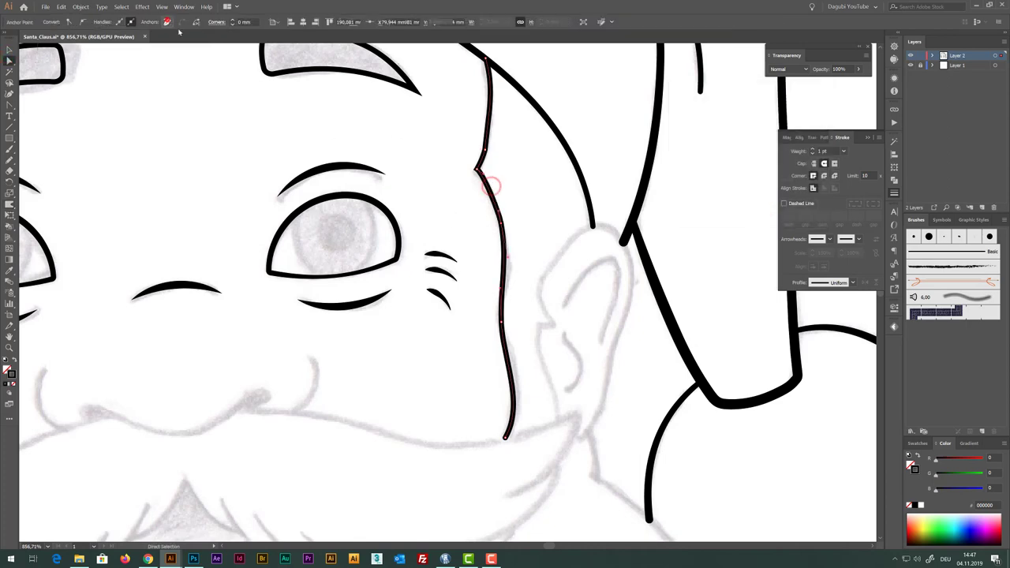
pyautogui.click(484, 174)
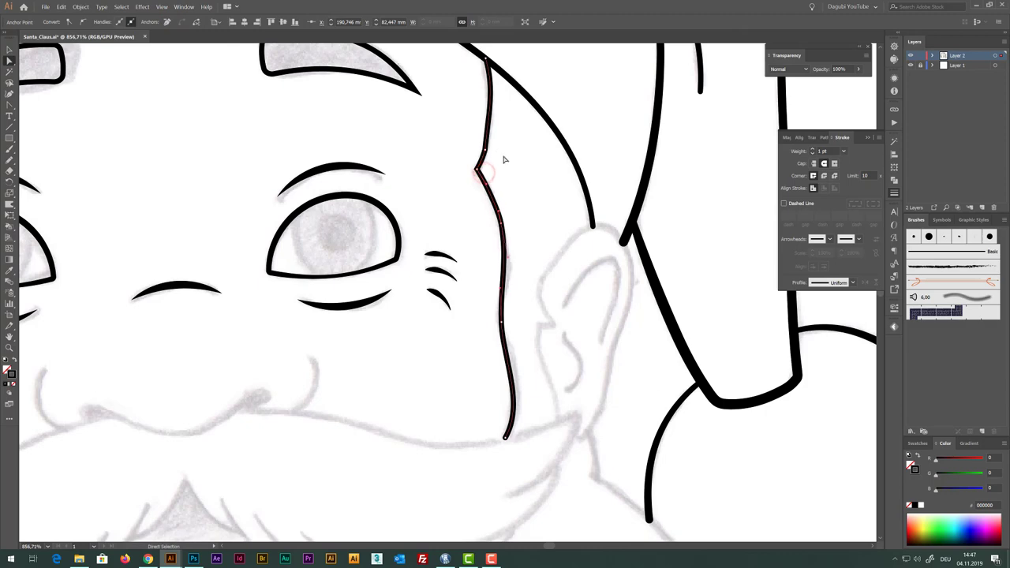
pyautogui.click(167, 22)
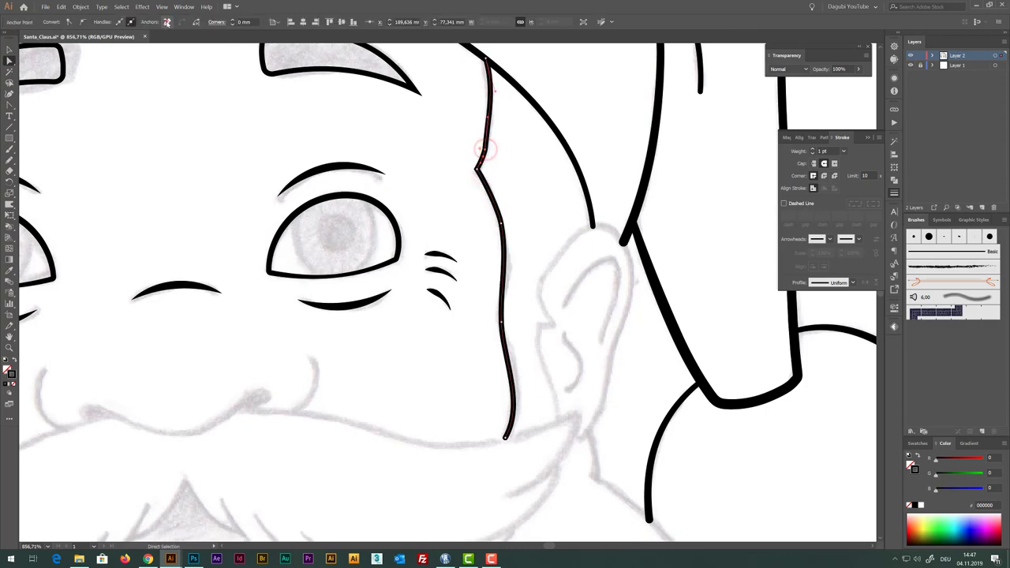
pyautogui.click(481, 165)
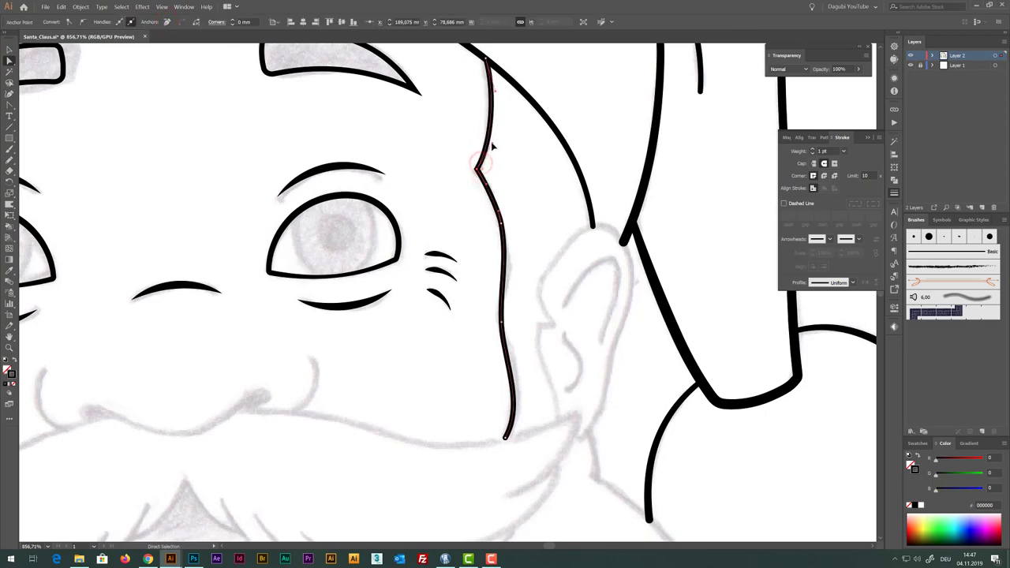
pyautogui.click(503, 322)
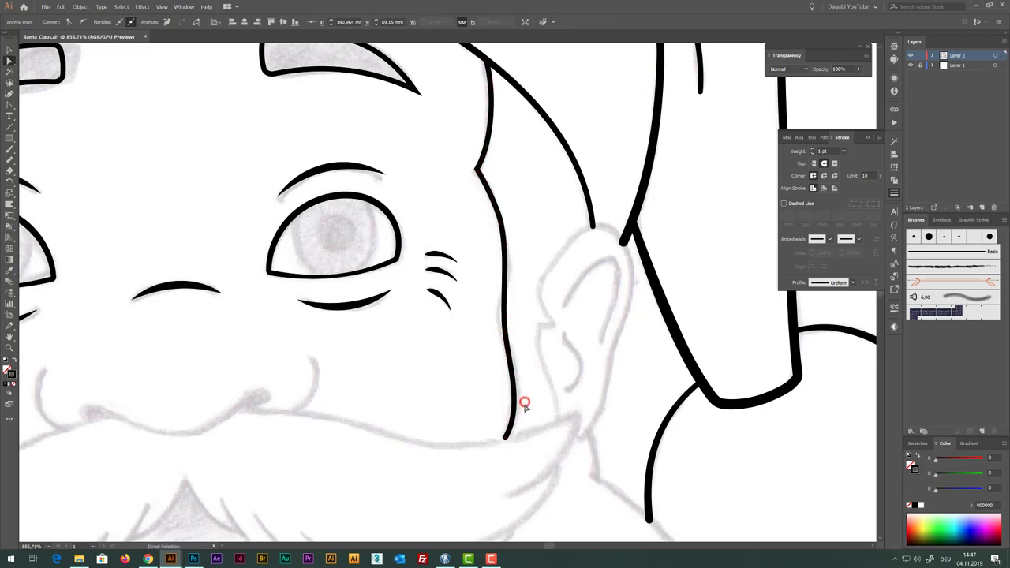
pyautogui.click(506, 435)
pyautogui.click(526, 403)
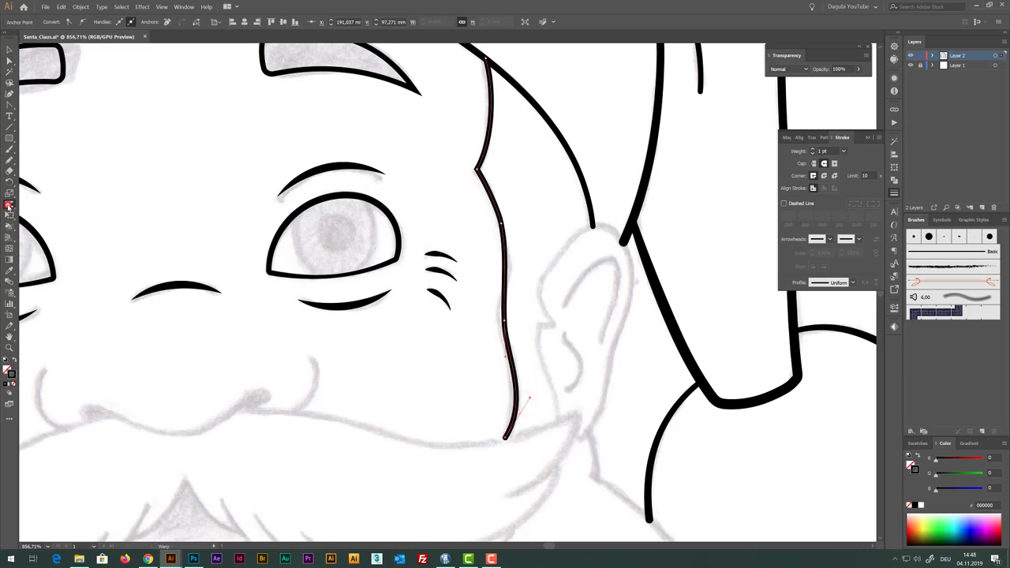
# Taper the bottom end of the face line to a thin point with the Width Tool
pyautogui.moveTo(9, 203); pyautogui.dragTo(47, 214)
pyautogui.hotkey('shift', 'w')
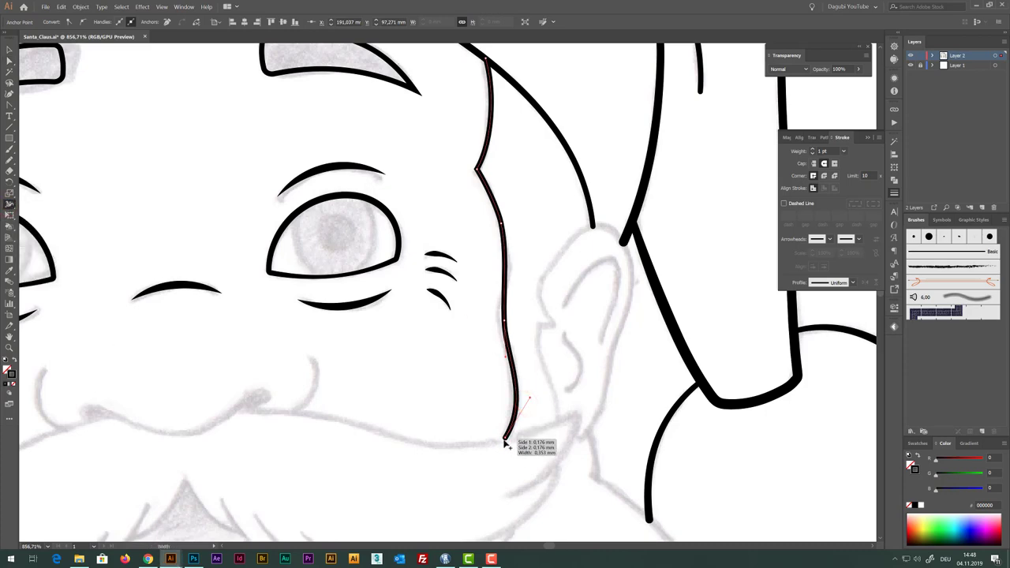
pyautogui.moveTo(506, 440); pyautogui.dragTo(501, 440)
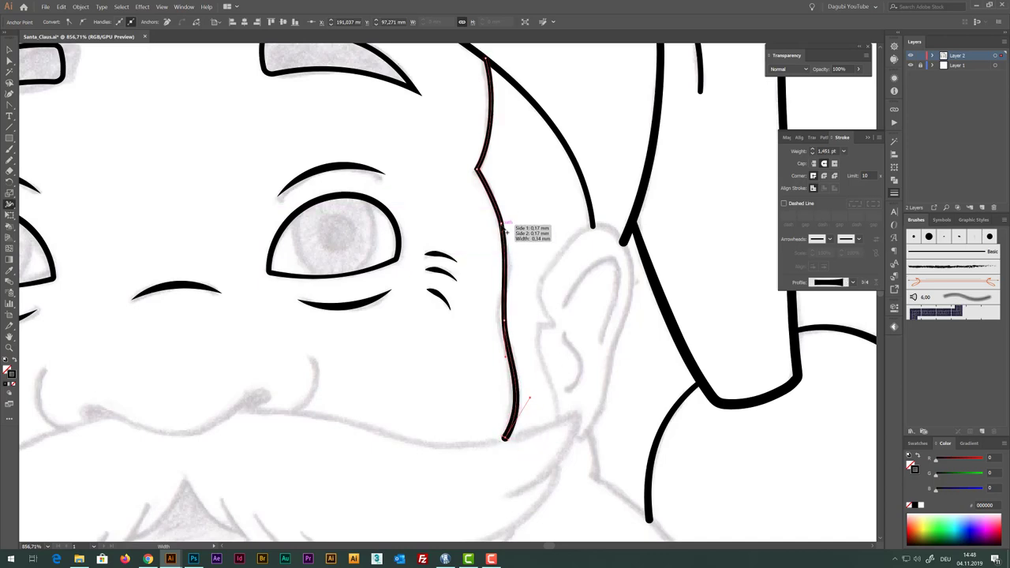
pyautogui.scroll(-2, 541, 361)
pyautogui.scroll(-3, 592, 371)
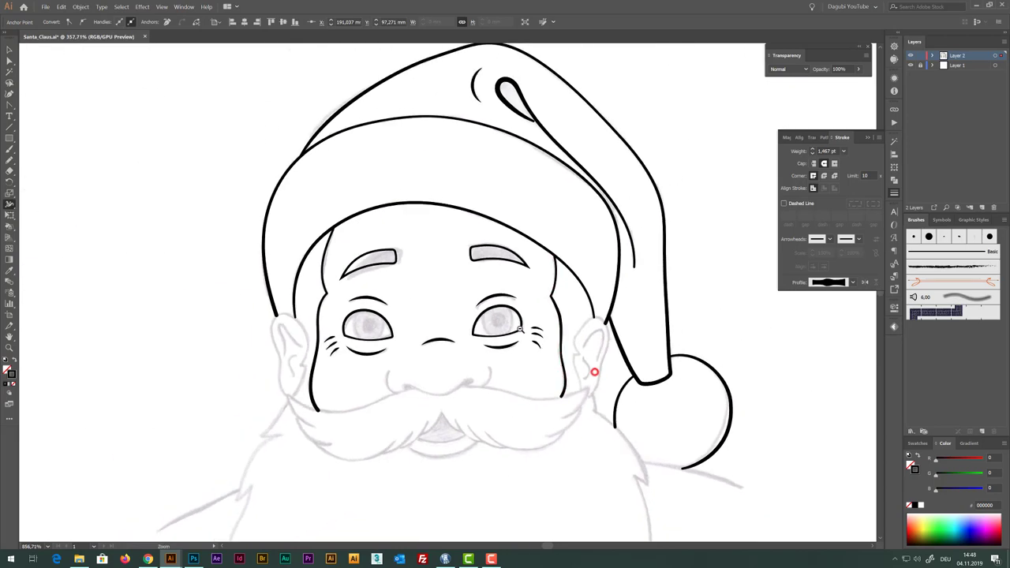
pyautogui.scroll(-1, 593, 371)
pyautogui.scroll(4, 604, 273)
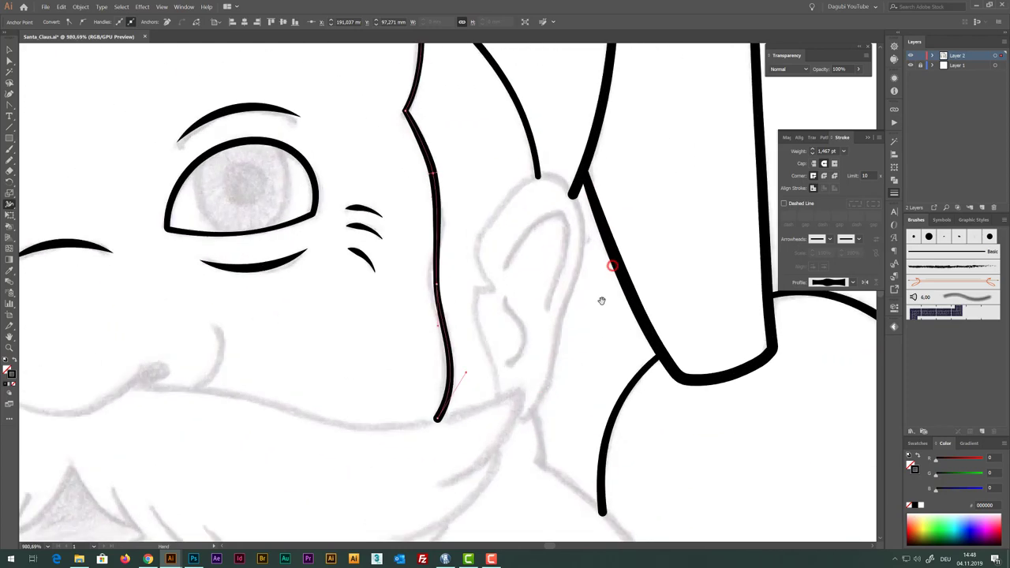
pyautogui.scroll(1, 604, 273)
# Trace the right ear outline with the Pencil, from its base up around the ear
pyautogui.press('n')
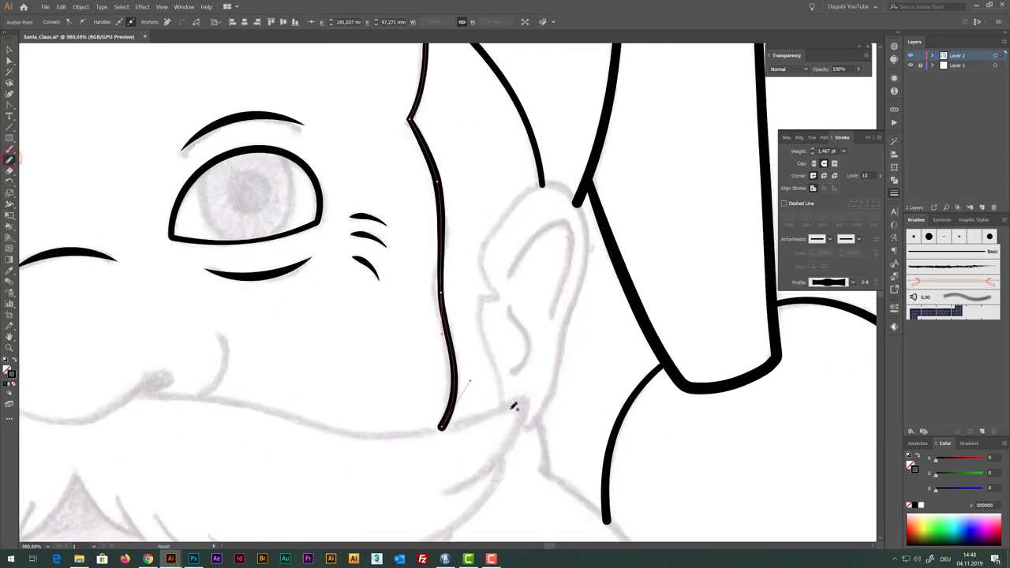
pyautogui.moveTo(503, 407)
pyautogui.mouseDown()
pyautogui.moveTo(478, 300)
pyautogui.moveTo(497, 297)
pyautogui.mouseUp()
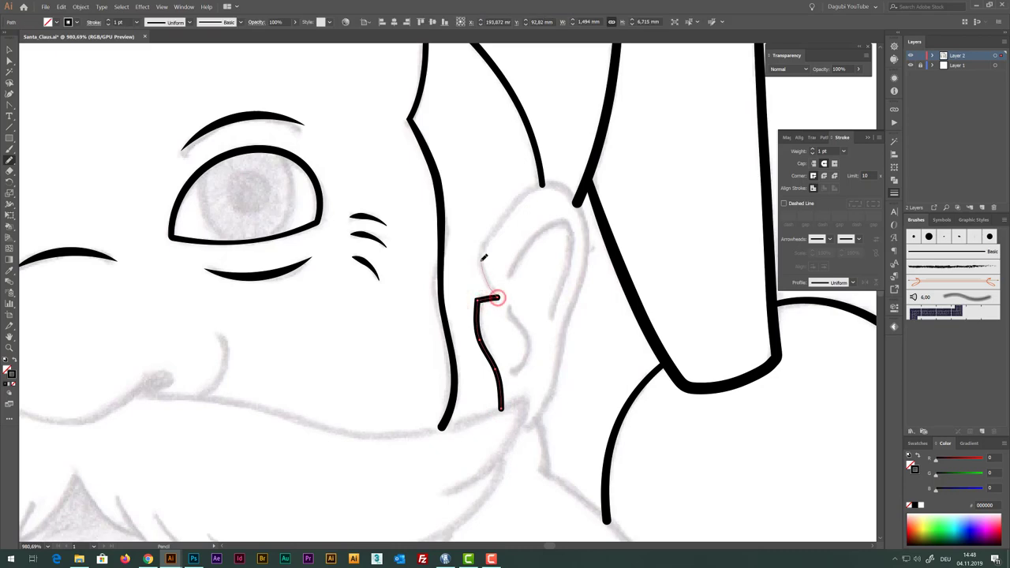
pyautogui.moveTo(484, 258); pyautogui.dragTo(501, 221)
pyautogui.moveTo(520, 427); pyautogui.dragTo(517, 430)
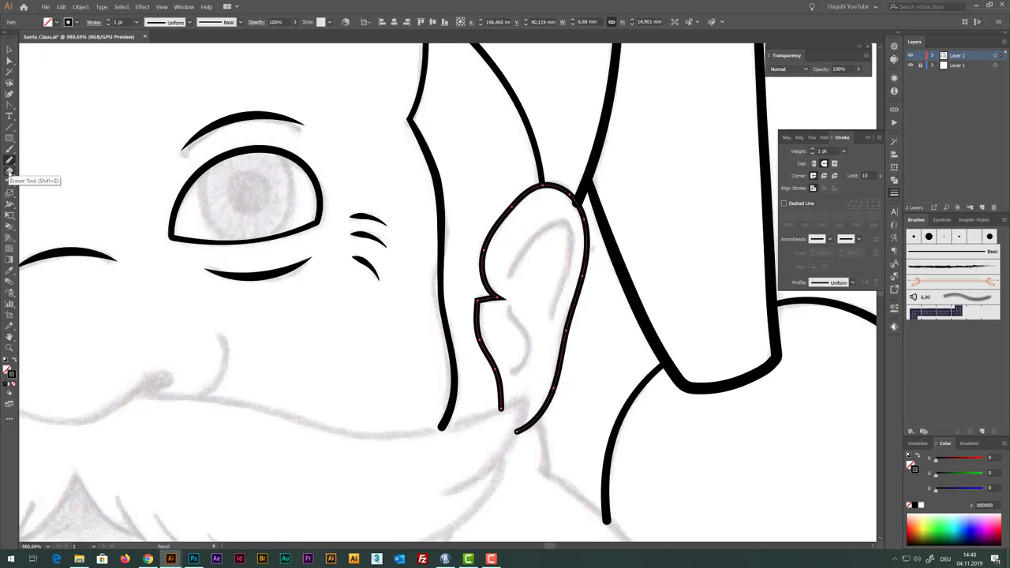
# Widen the ear outline's stroke at the top with the Width Tool, about 1.687 pt
pyautogui.click(10, 204)
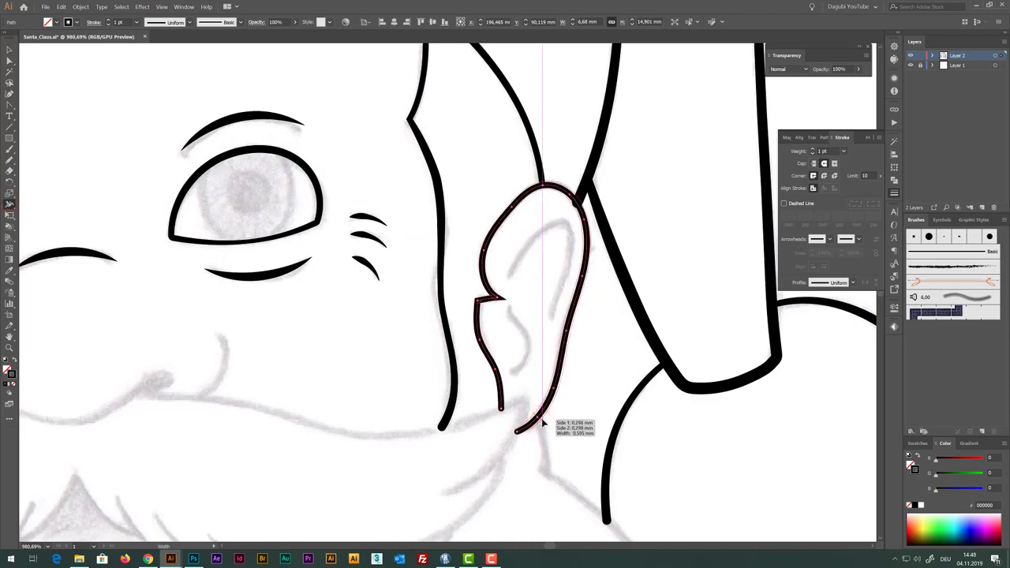
pyautogui.moveTo(542, 424); pyautogui.dragTo(550, 427)
pyautogui.moveTo(517, 209); pyautogui.dragTo(511, 207)
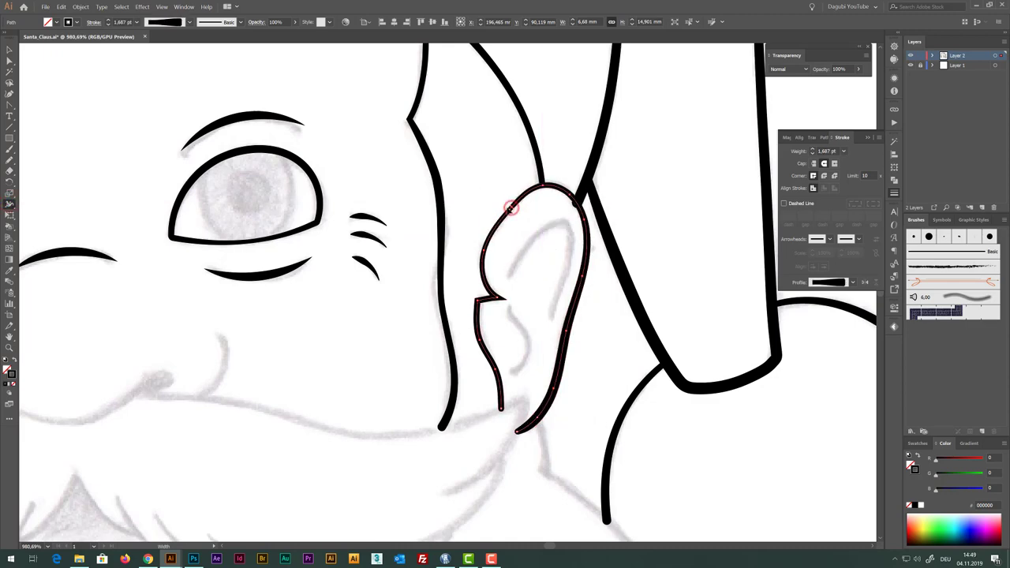
pyautogui.moveTo(436, 442)
pyautogui.mouseDown()
pyautogui.moveTo(572, 237)
pyautogui.moveTo(230, 266)
pyautogui.mouseUp()
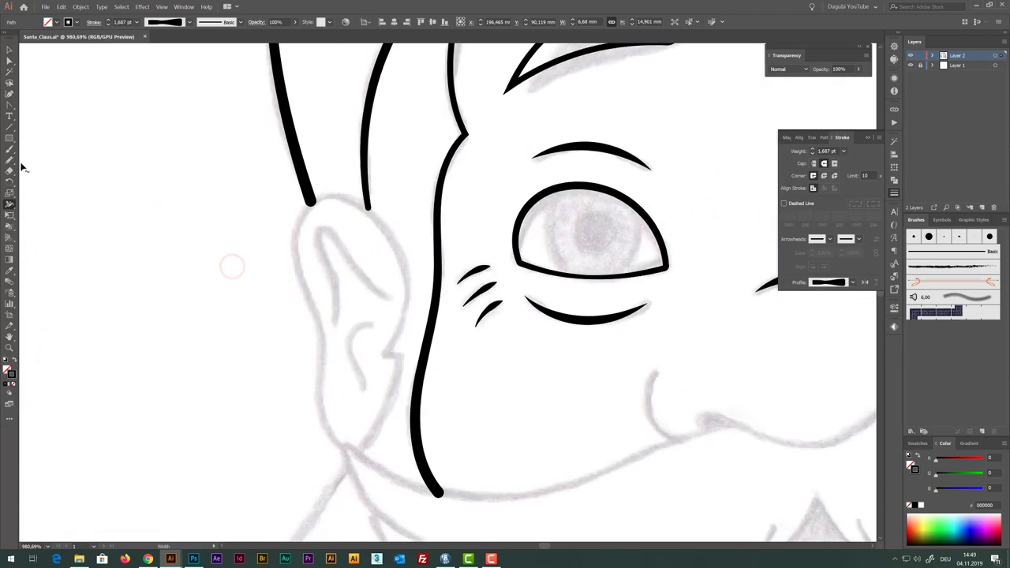
# Trace the left ear outline with the Pencil, from its inner edge down to the base
pyautogui.press('n')
pyautogui.moveTo(359, 450)
pyautogui.mouseDown()
pyautogui.moveTo(407, 349)
pyautogui.moveTo(383, 355)
pyautogui.moveTo(388, 232)
pyautogui.mouseUp()
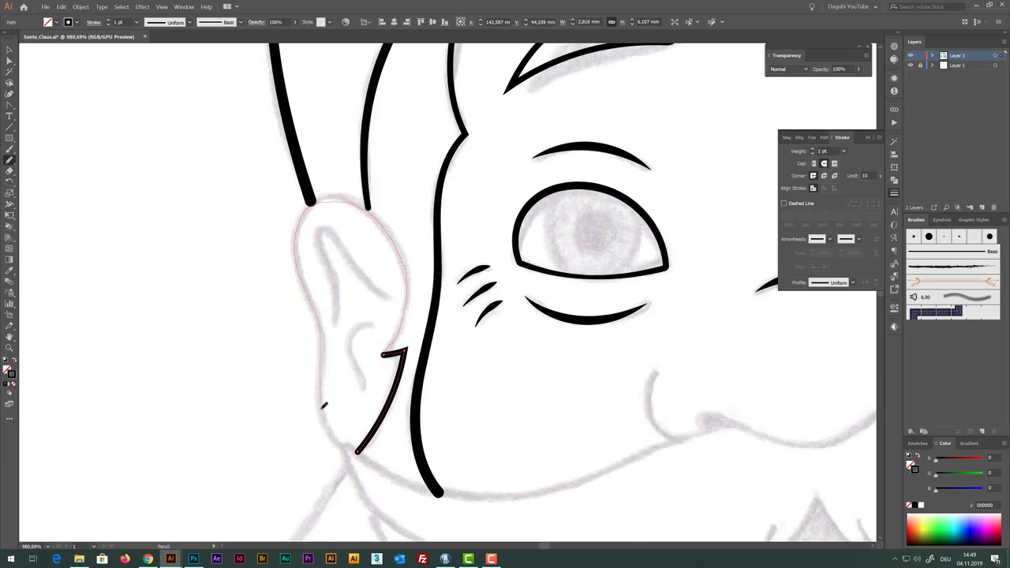
pyautogui.moveTo(340, 439); pyautogui.dragTo(345, 451)
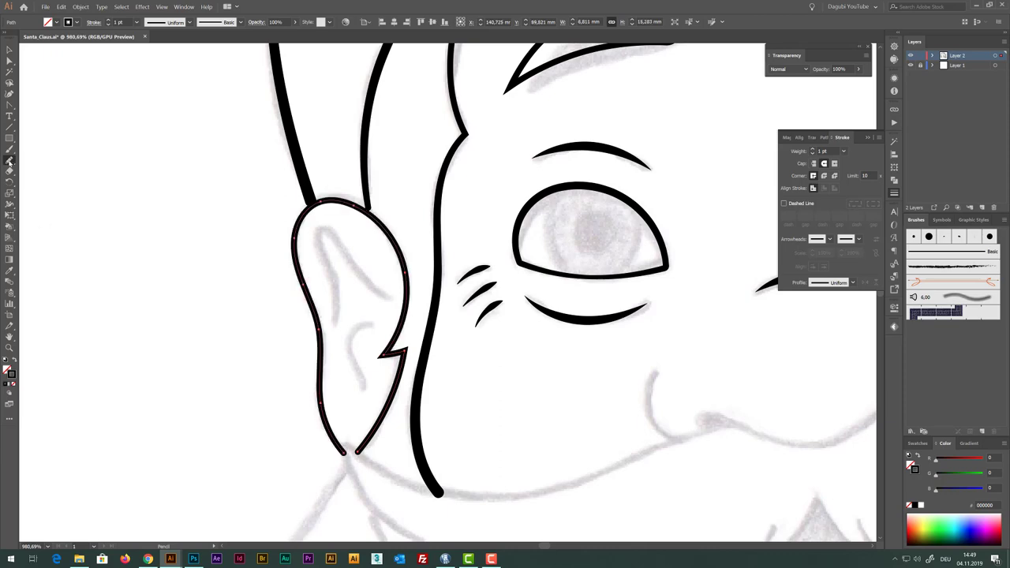
# Warp the top and left side of the left ear outline to follow the sketch
pyautogui.moveTo(11, 204); pyautogui.dragTo(48, 216)
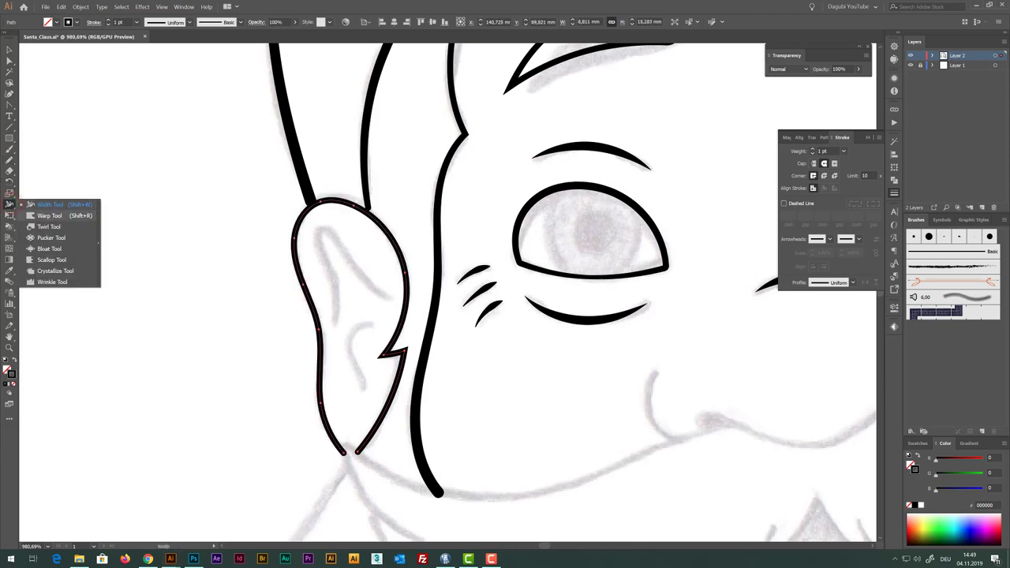
pyautogui.click(48, 216)
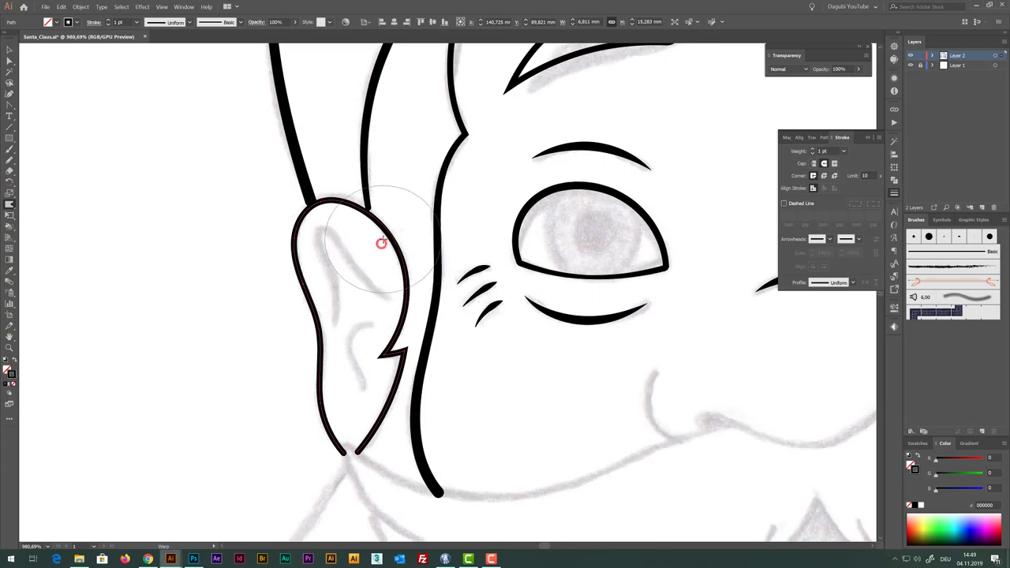
pyautogui.moveTo(381, 243); pyautogui.dragTo(358, 214)
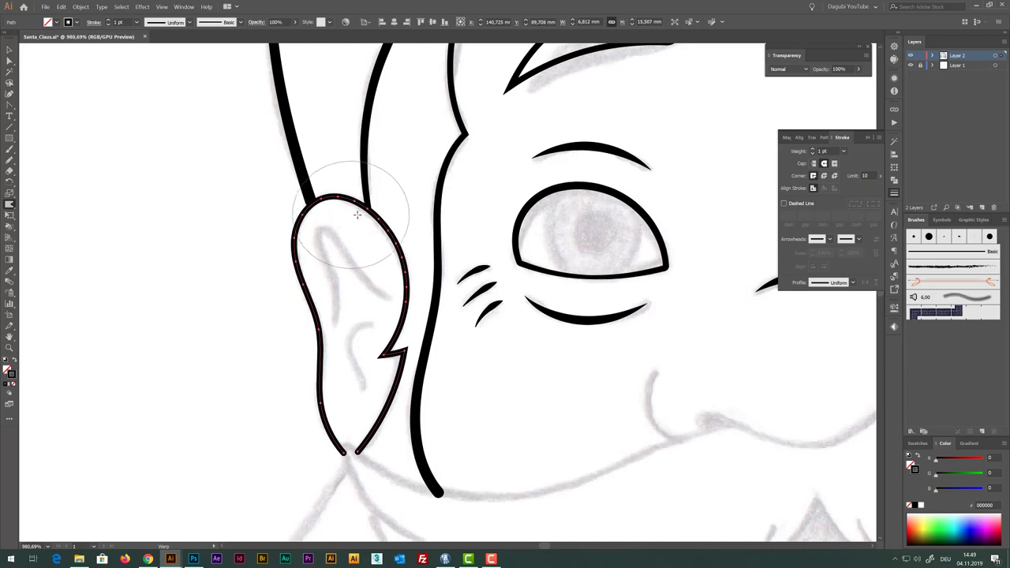
pyautogui.moveTo(302, 258); pyautogui.dragTo(333, 317)
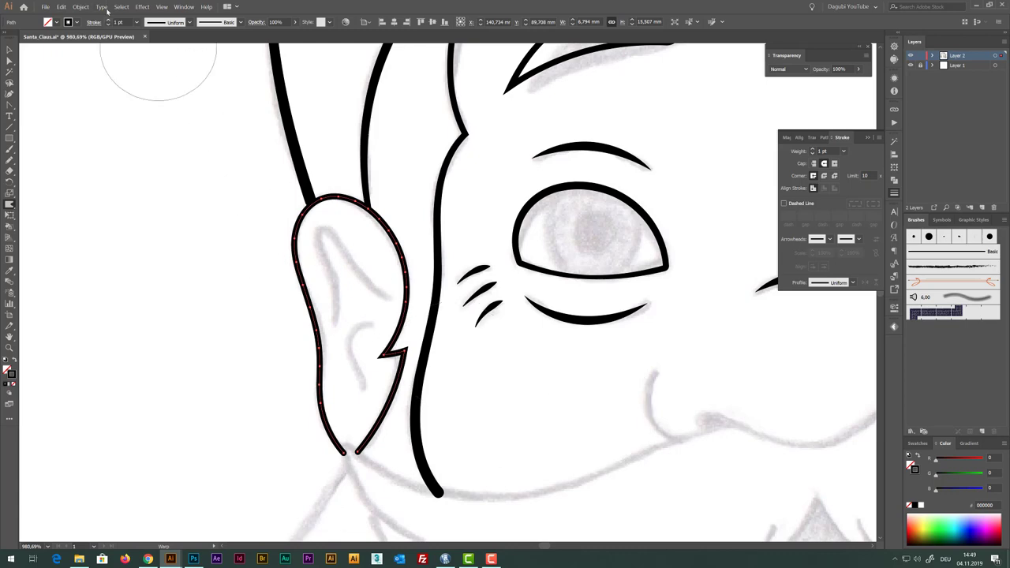
# Simplify the left ear path with 94% curve precision
pyautogui.click(79, 7)
pyautogui.moveTo(86, 176)
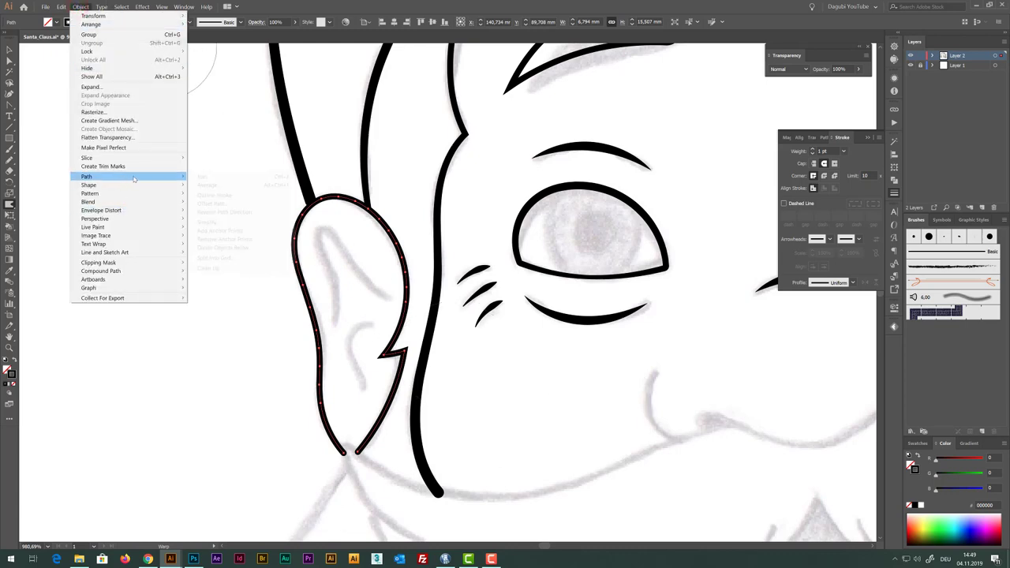
pyautogui.click(221, 223)
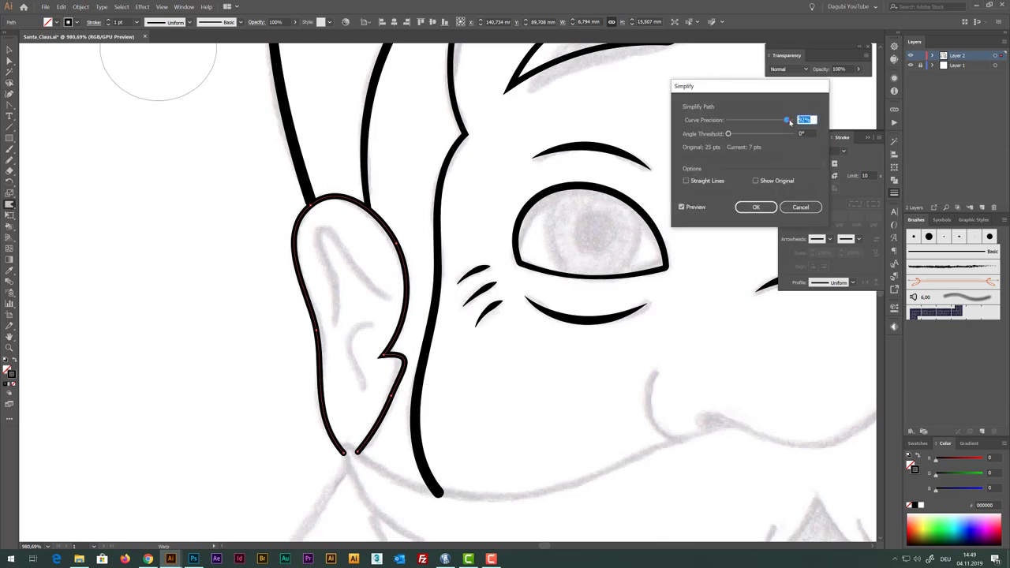
pyautogui.moveTo(790, 121); pyautogui.dragTo(791, 122)
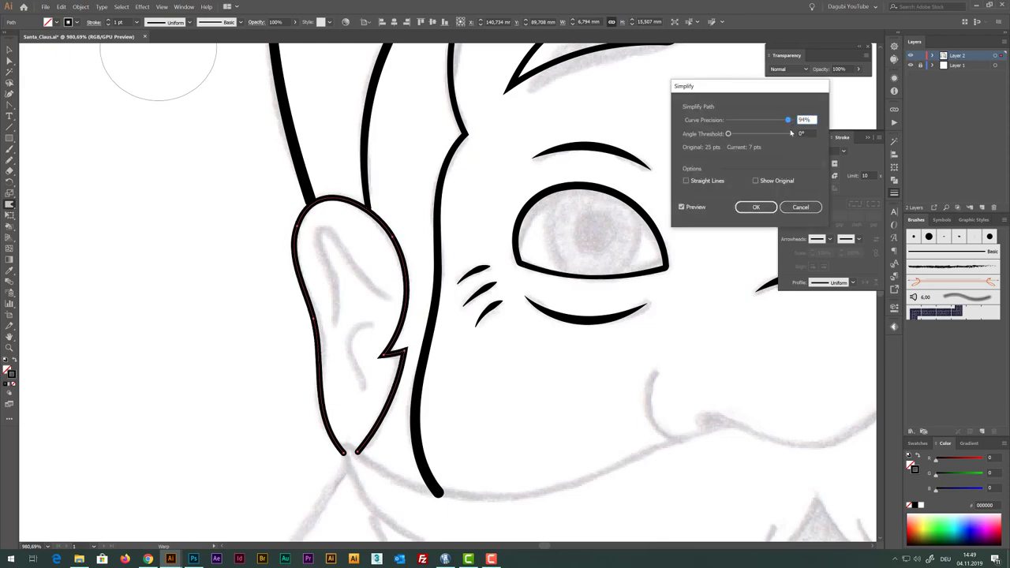
pyautogui.click(755, 207)
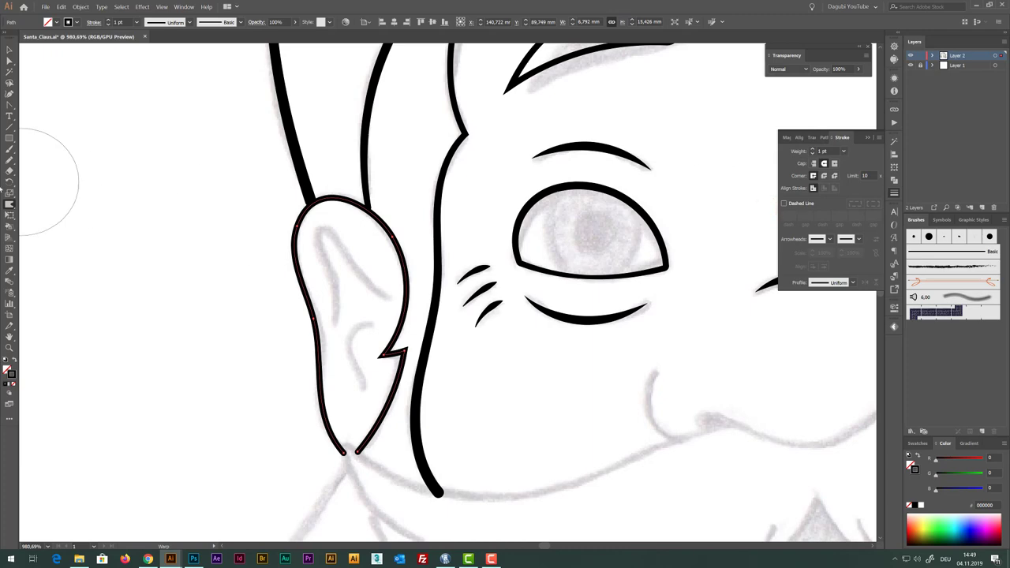
# Thicken the left ear outline to a variable 1.427 pt stroke with the Width Tool
pyautogui.click(11, 203)
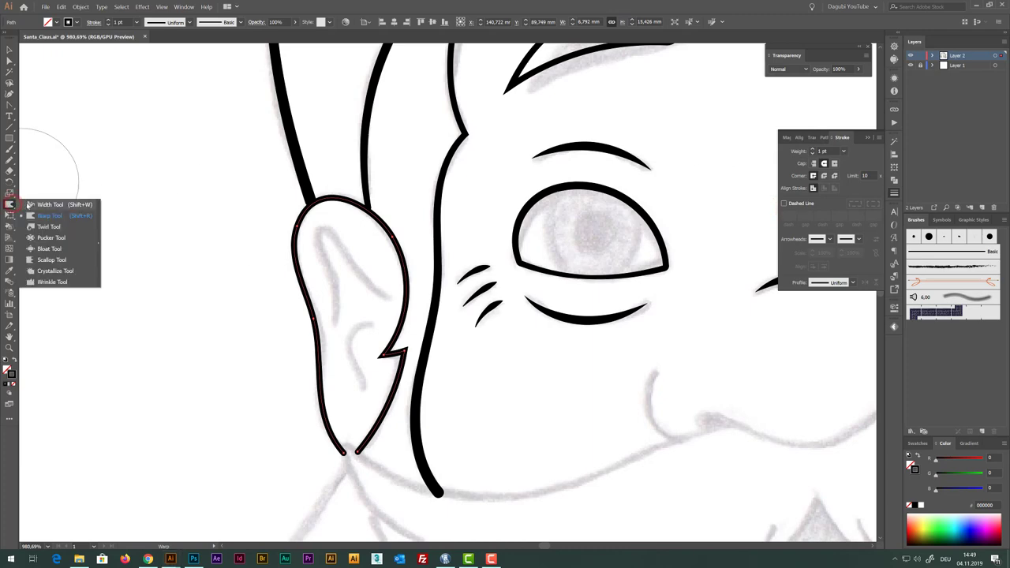
pyautogui.click(79, 205)
pyautogui.moveTo(323, 443); pyautogui.dragTo(323, 431)
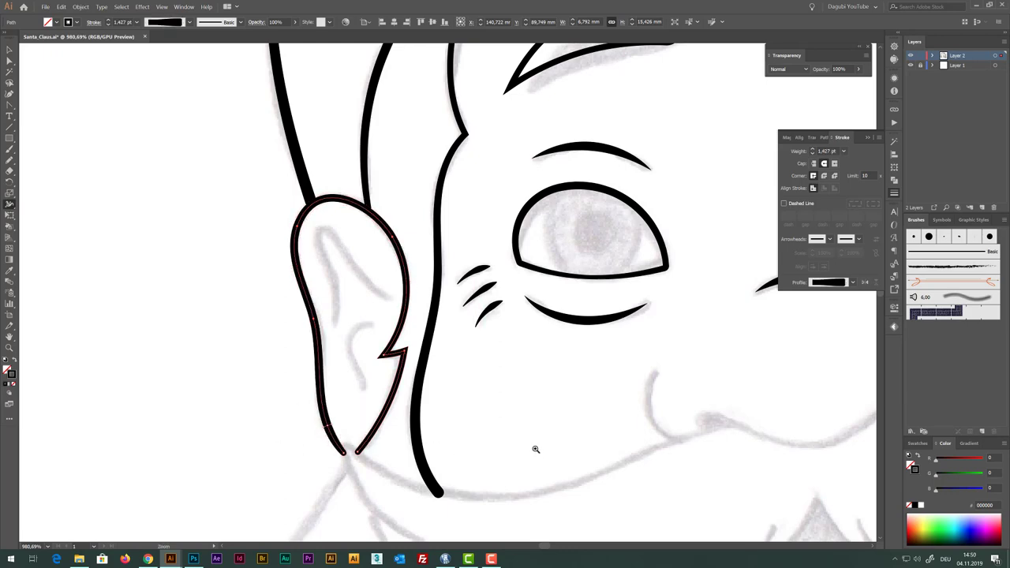
pyautogui.scroll(-5, 535, 448)
pyautogui.moveTo(671, 372)
pyautogui.mouseDown()
pyautogui.moveTo(488, 229)
pyautogui.moveTo(487, 217)
pyautogui.mouseUp()
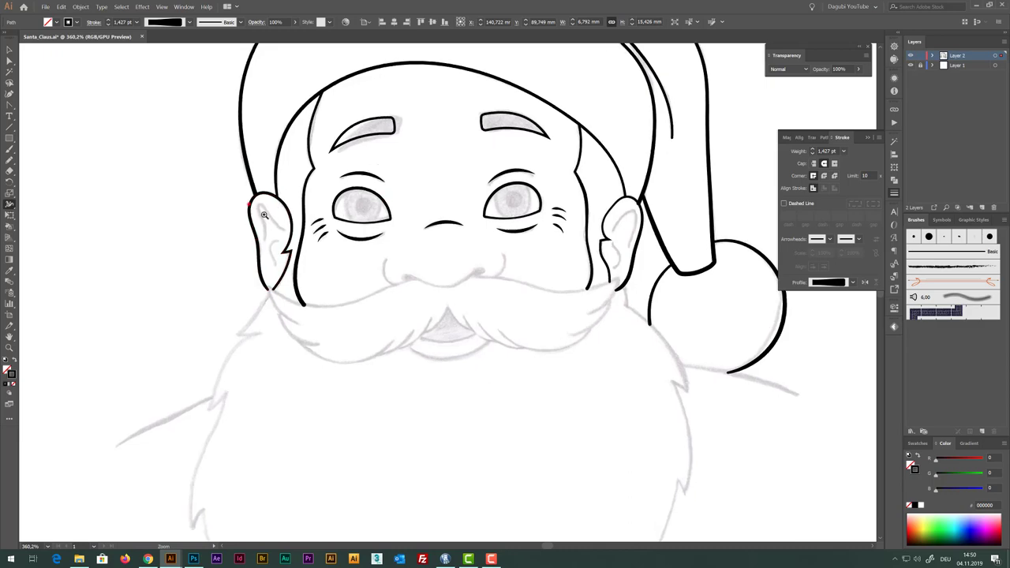
pyautogui.moveTo(248, 203); pyautogui.dragTo(370, 263)
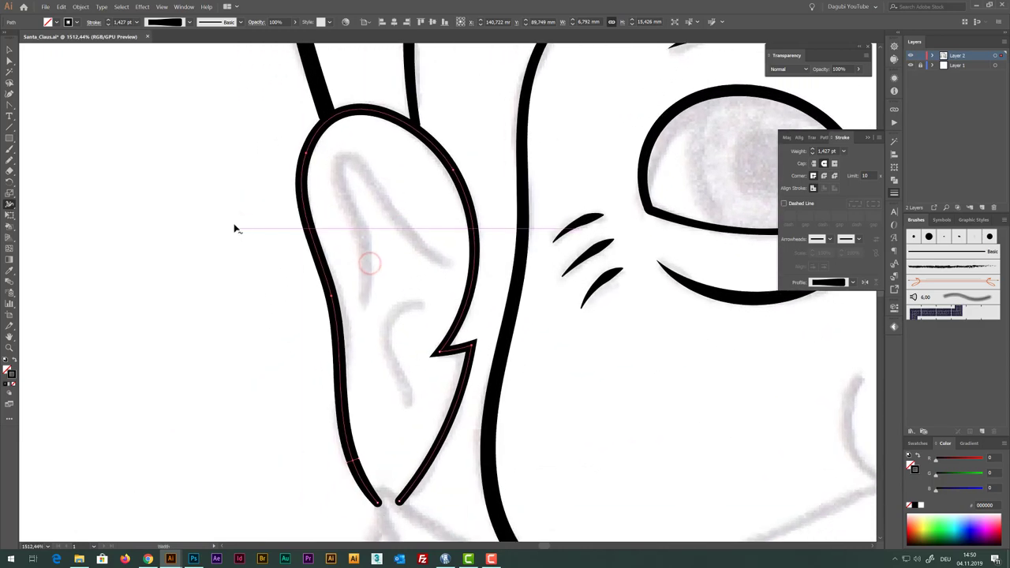
# Draw the inner ear fold with the Pencil and give it a tapered width profile
pyautogui.hotkey('ctrl', 'shift', 'a')
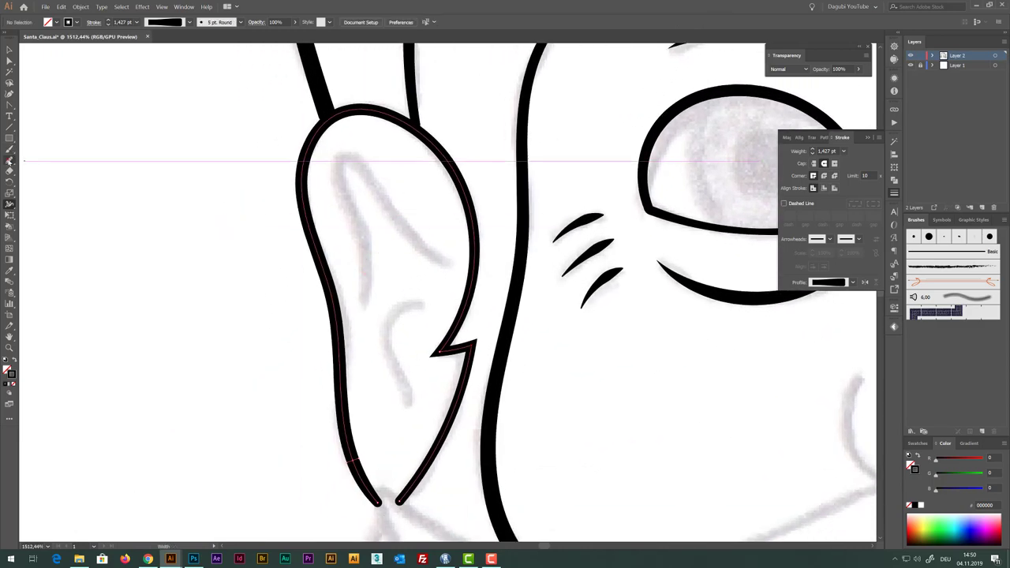
pyautogui.click(10, 160)
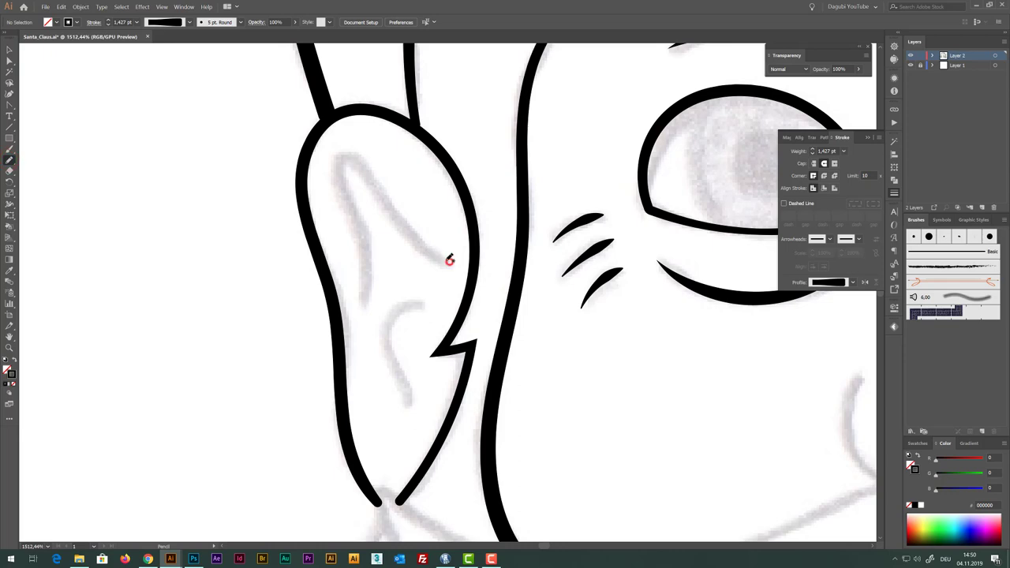
pyautogui.moveTo(450, 260); pyautogui.dragTo(410, 226)
pyautogui.moveTo(363, 292); pyautogui.dragTo(358, 305)
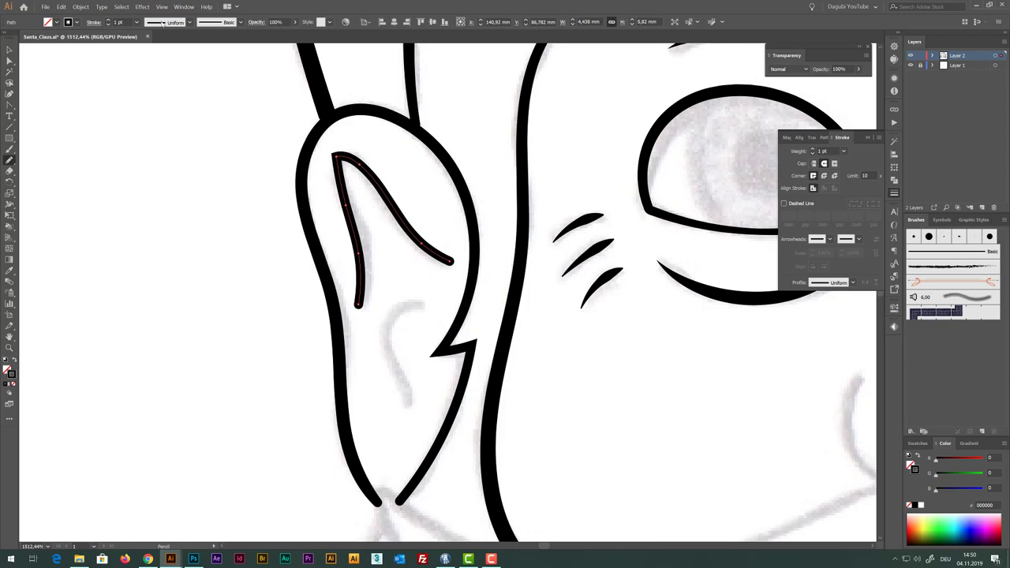
pyautogui.click(163, 22)
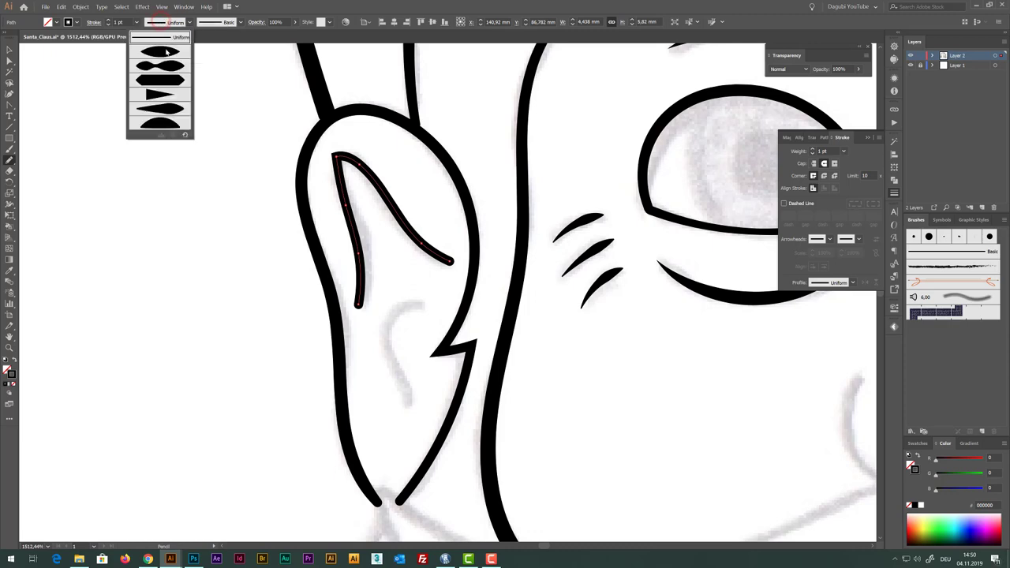
pyautogui.click(162, 52)
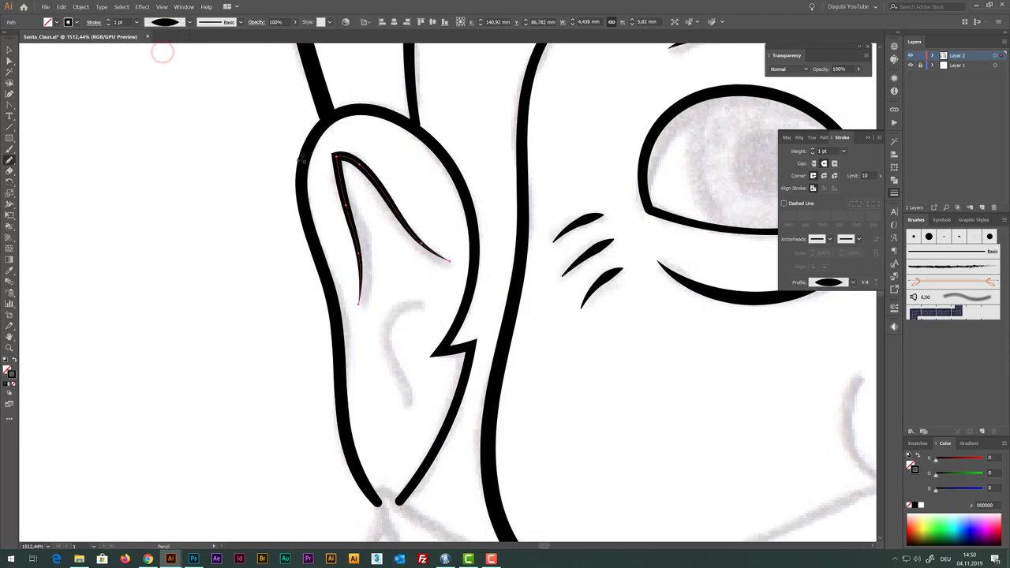
# Add a second tapered inner-ear curve over the sketch in the same ear
pyautogui.press('a')
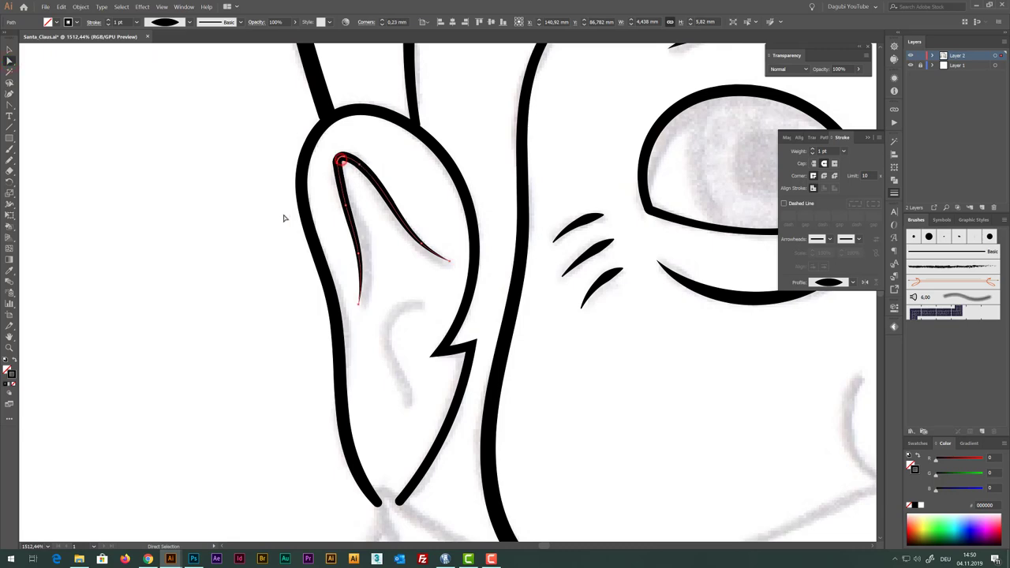
pyautogui.hotkey('ctrl', 'shift', 'a')
pyautogui.press('b')
pyautogui.press('n')
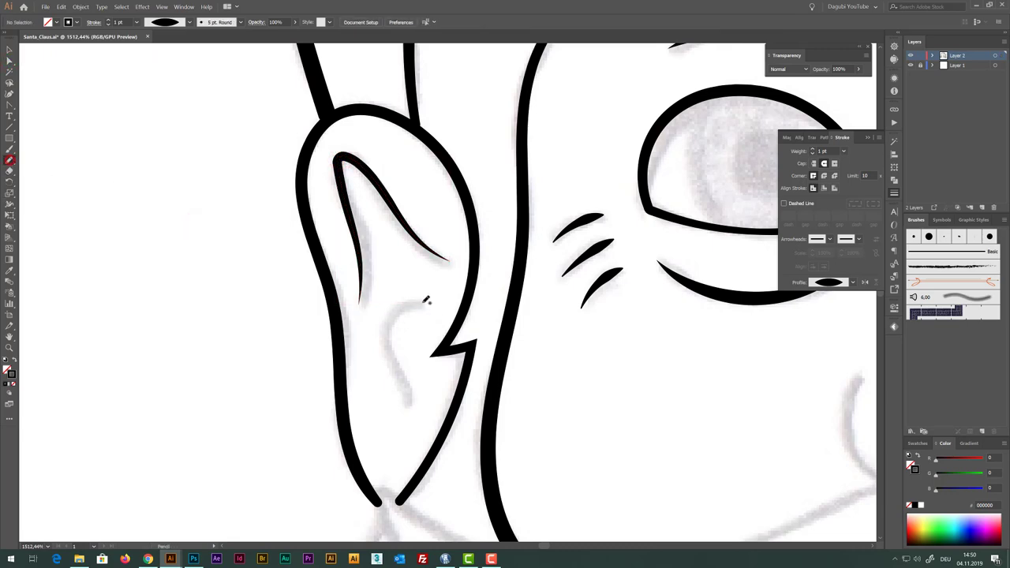
pyautogui.moveTo(404, 307); pyautogui.dragTo(403, 408)
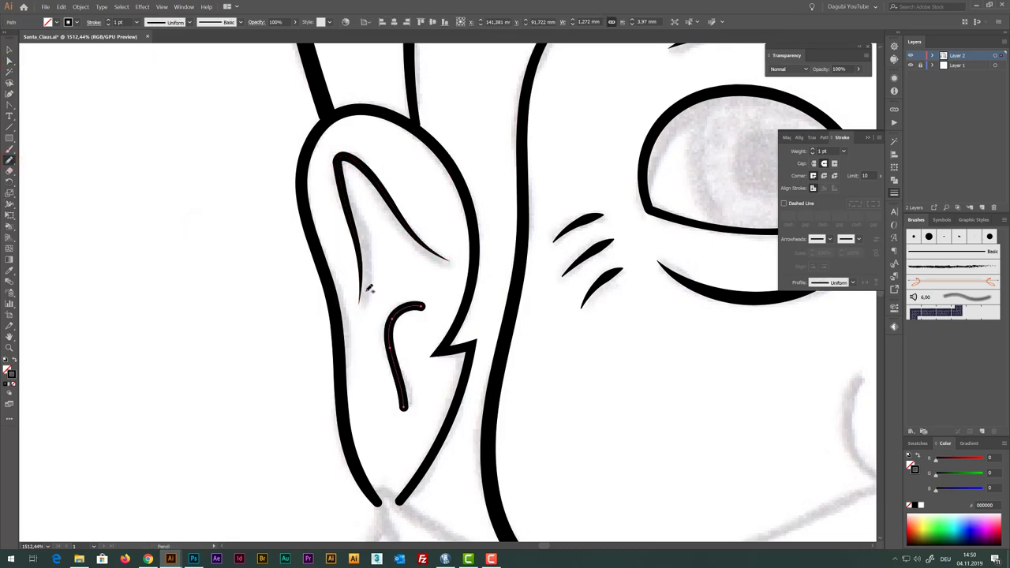
pyautogui.click(172, 22)
pyautogui.click(165, 45)
# Draw a tapered inner arc and a tapered S-shaped curve inside the other ear
pyautogui.moveTo(669, 255); pyautogui.dragTo(254, 265)
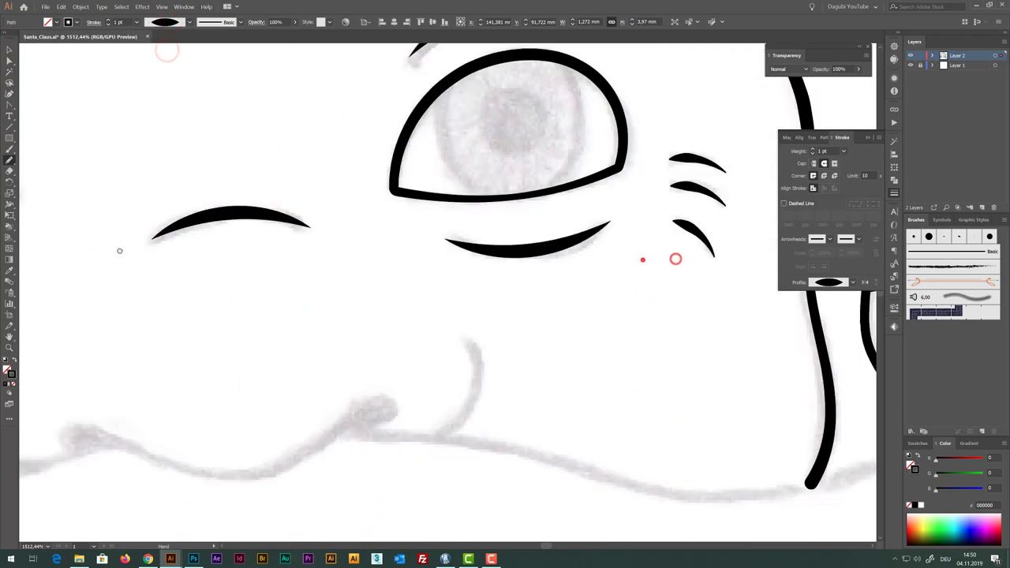
pyautogui.moveTo(332, 249); pyautogui.dragTo(414, 161)
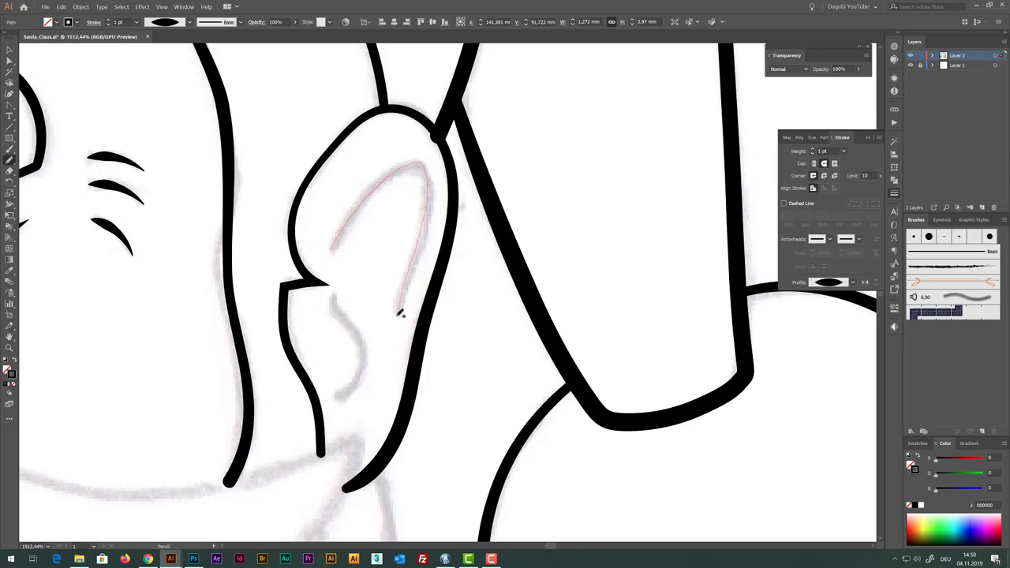
pyautogui.moveTo(400, 312); pyautogui.dragTo(396, 314)
pyautogui.click(165, 22)
pyautogui.click(162, 51)
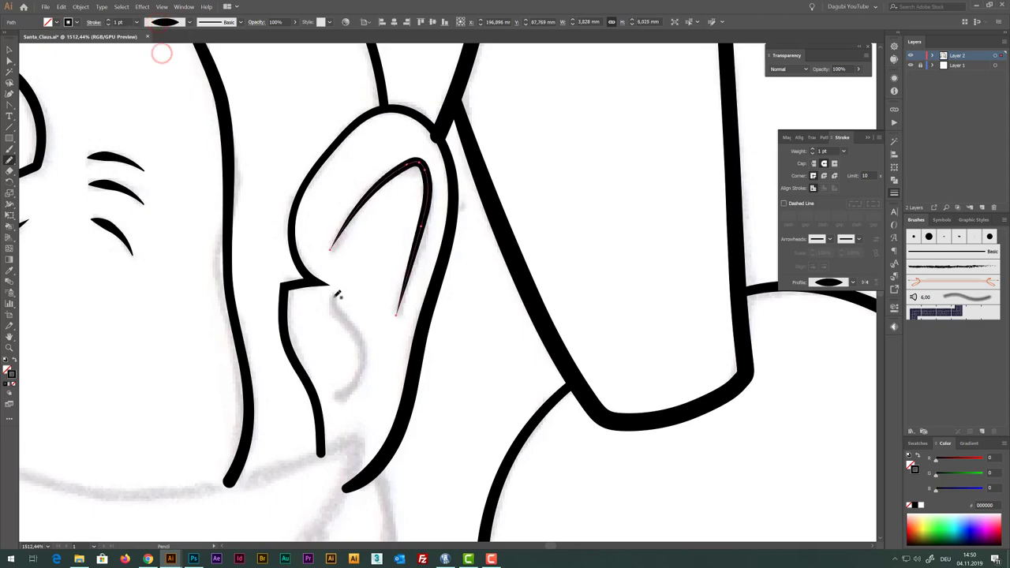
pyautogui.moveTo(337, 295); pyautogui.dragTo(333, 396)
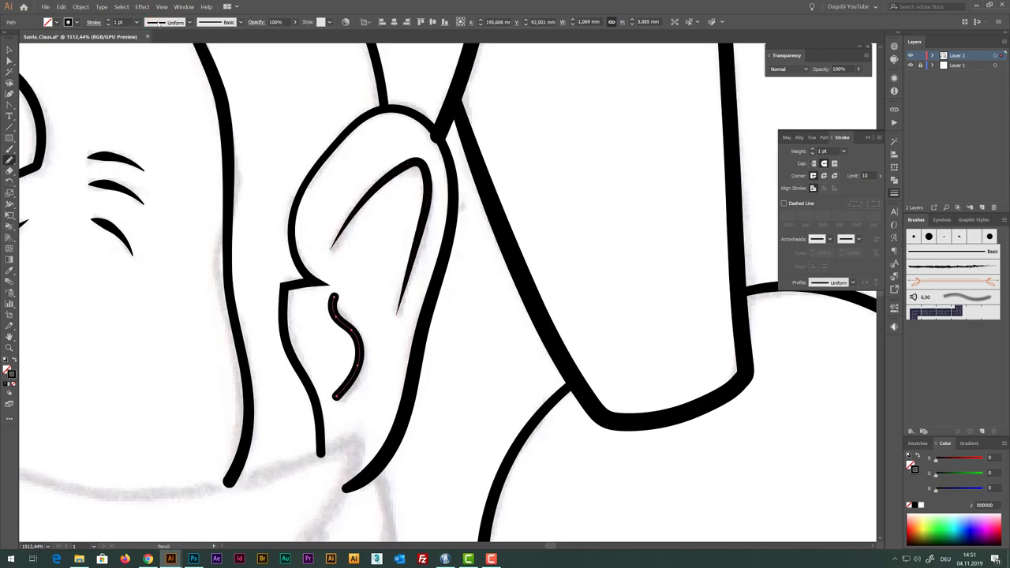
pyautogui.click(164, 22)
pyautogui.click(161, 51)
pyautogui.scroll(-8, 449, 183)
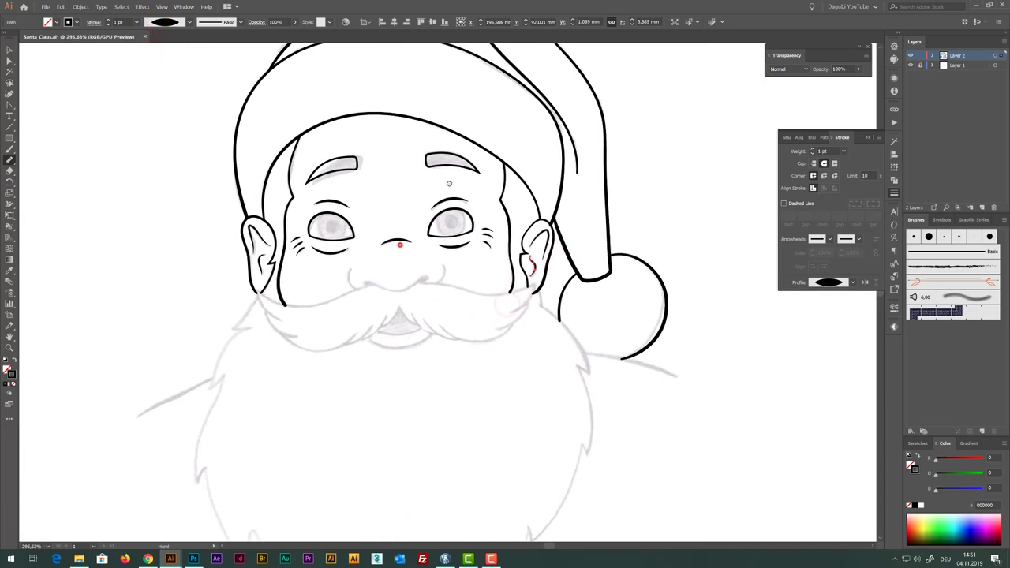
# Zoom to the mustache and place Pen anchors from its top middle around the right lobe
pyautogui.scroll(-1, 449, 183)
pyautogui.click(406, 284)
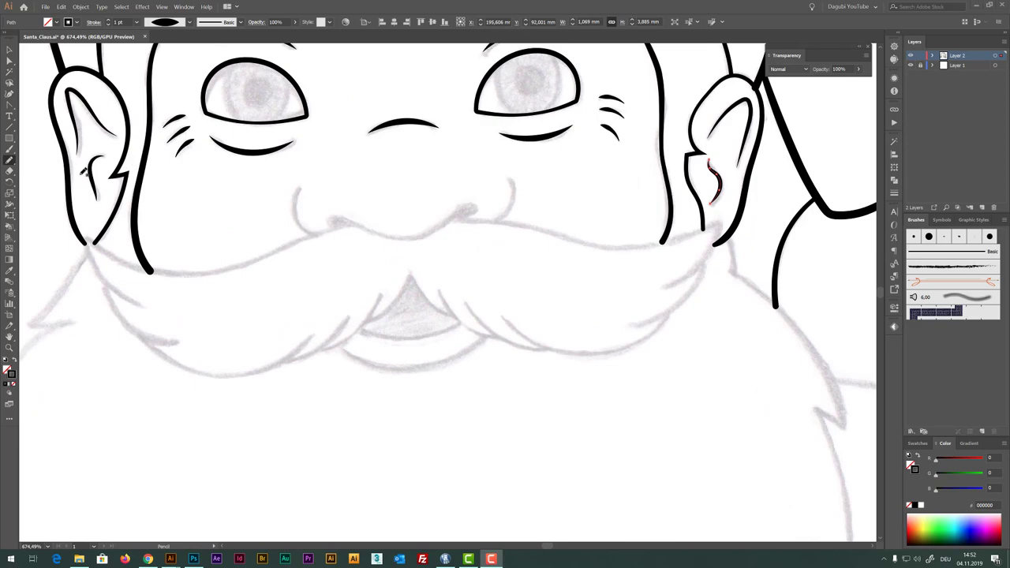
pyautogui.click(10, 104)
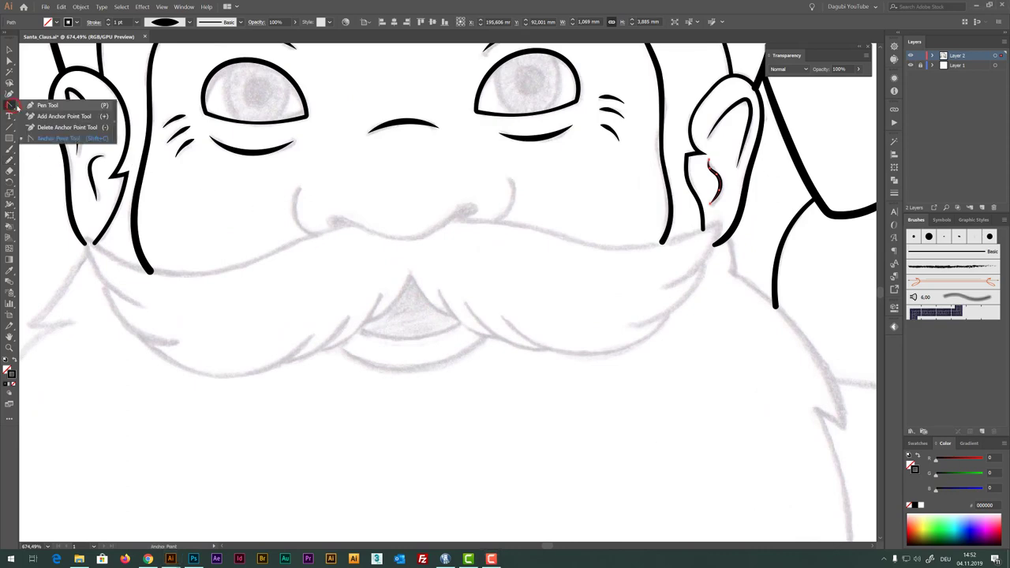
pyautogui.click(31, 106)
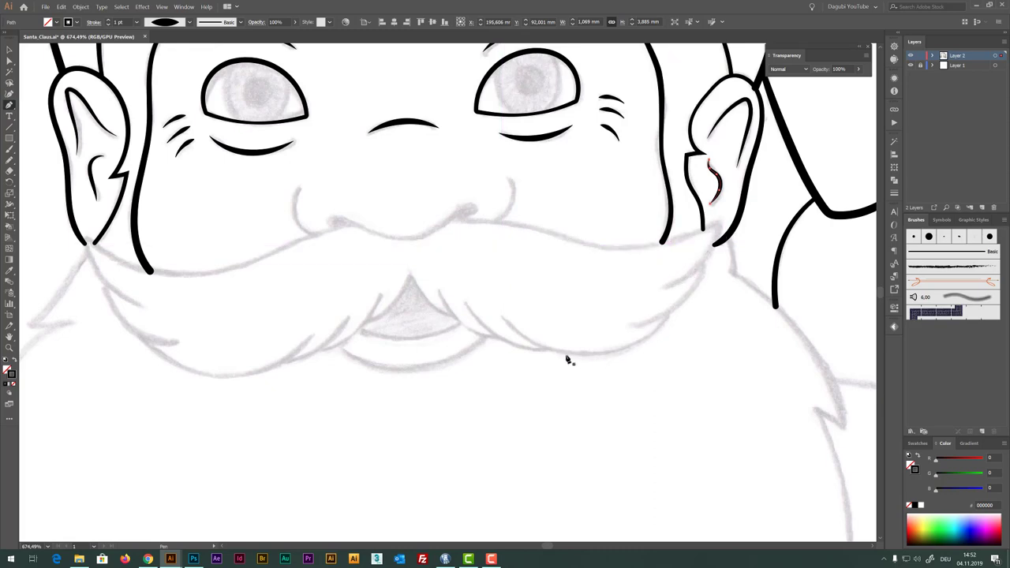
pyautogui.click(453, 218)
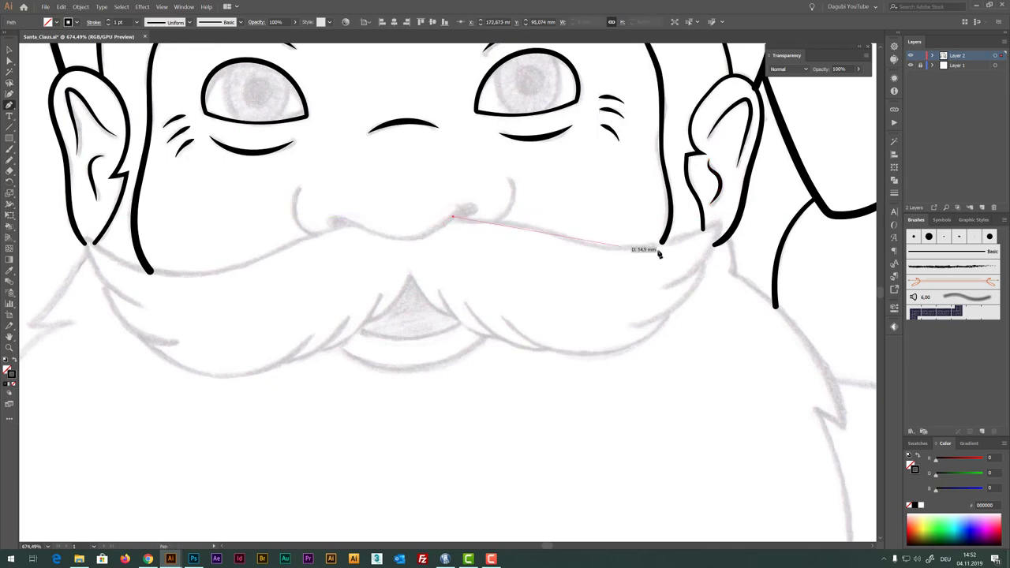
pyautogui.click(723, 220)
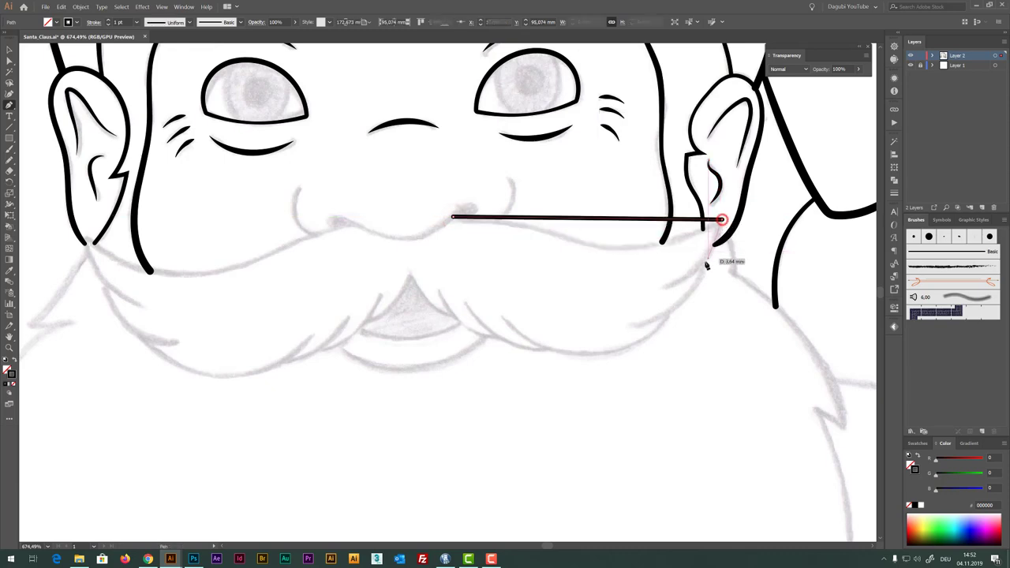
pyautogui.click(705, 261)
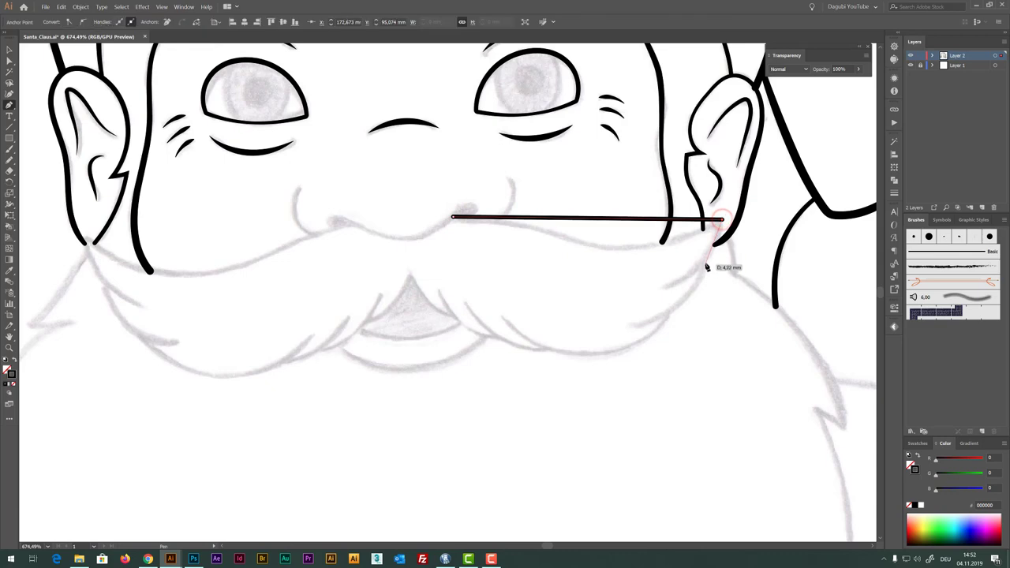
pyautogui.click(671, 318)
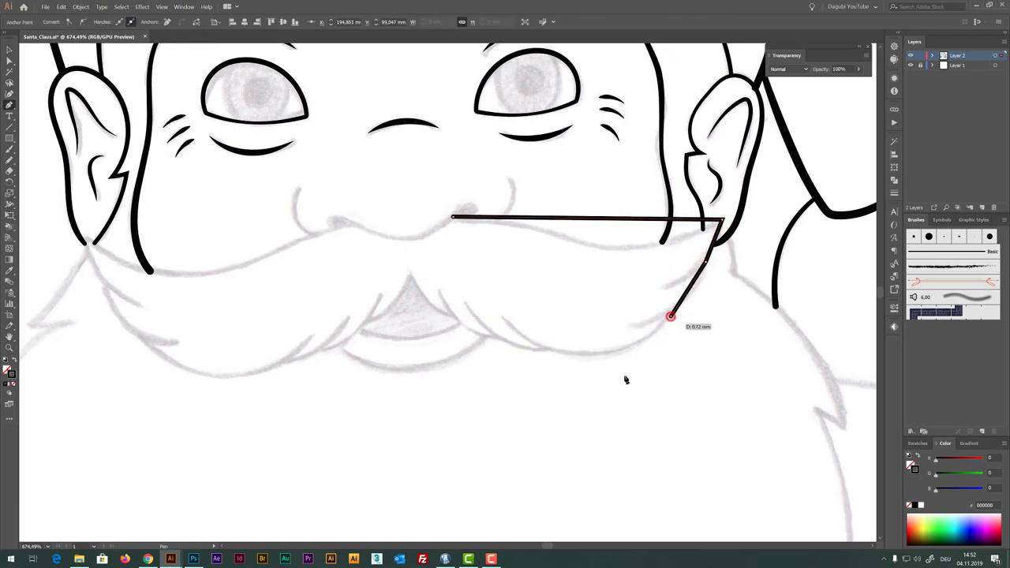
pyautogui.click(546, 351)
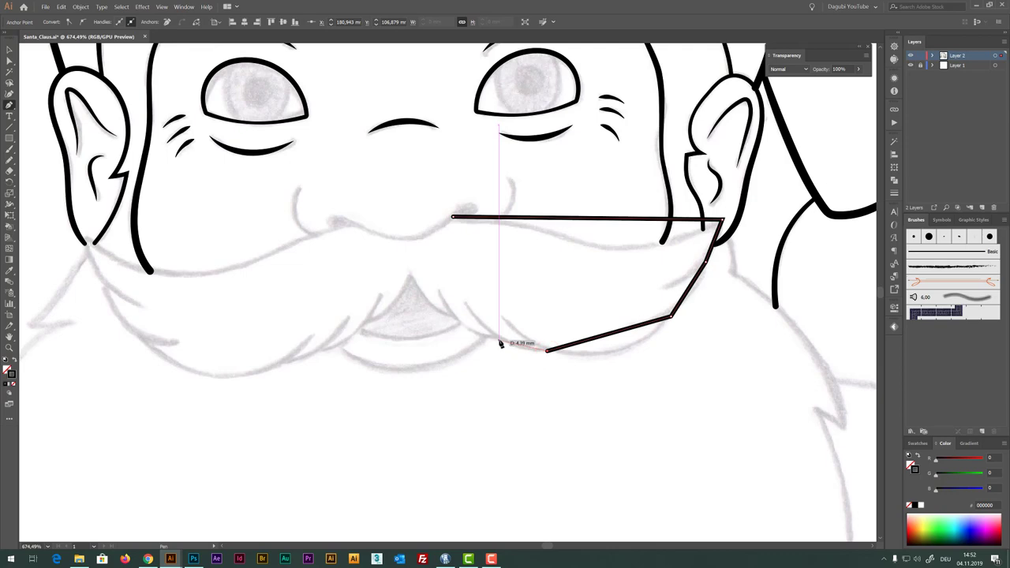
pyautogui.click(499, 340)
pyautogui.click(454, 317)
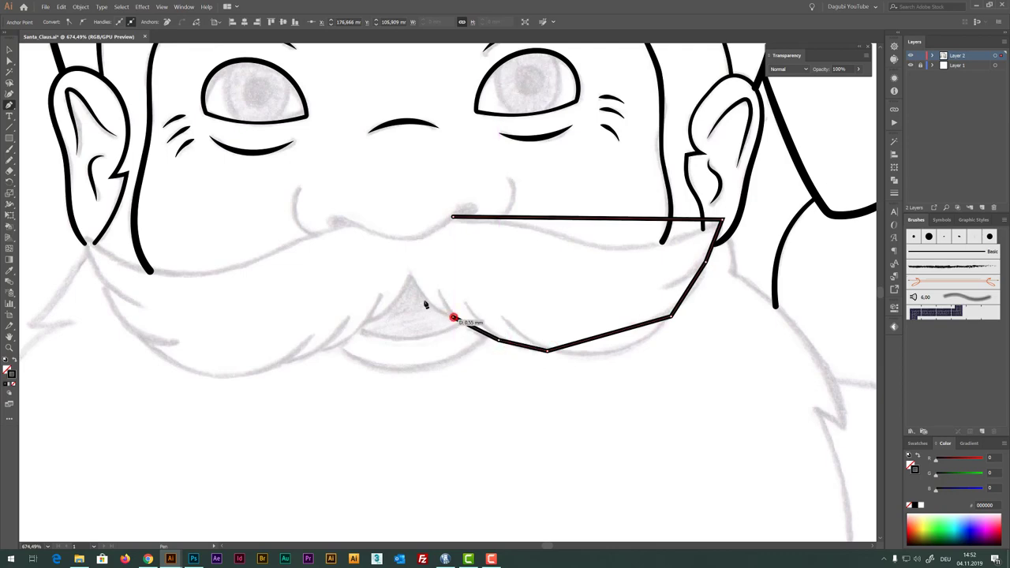
# Continue the Pen outline through the centre peak, around the left lobe, back near the nose
pyautogui.click(410, 280)
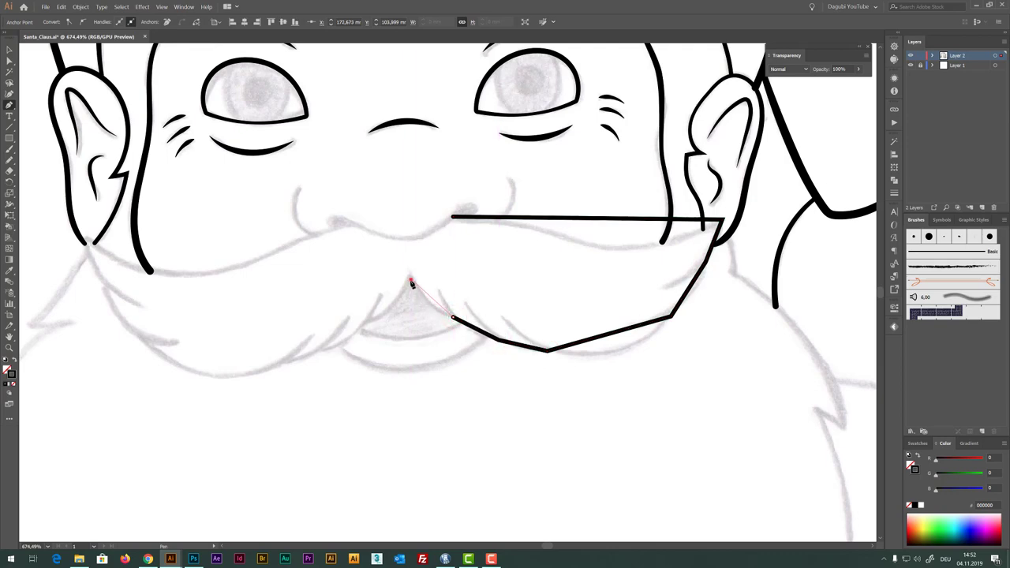
pyautogui.click(365, 324)
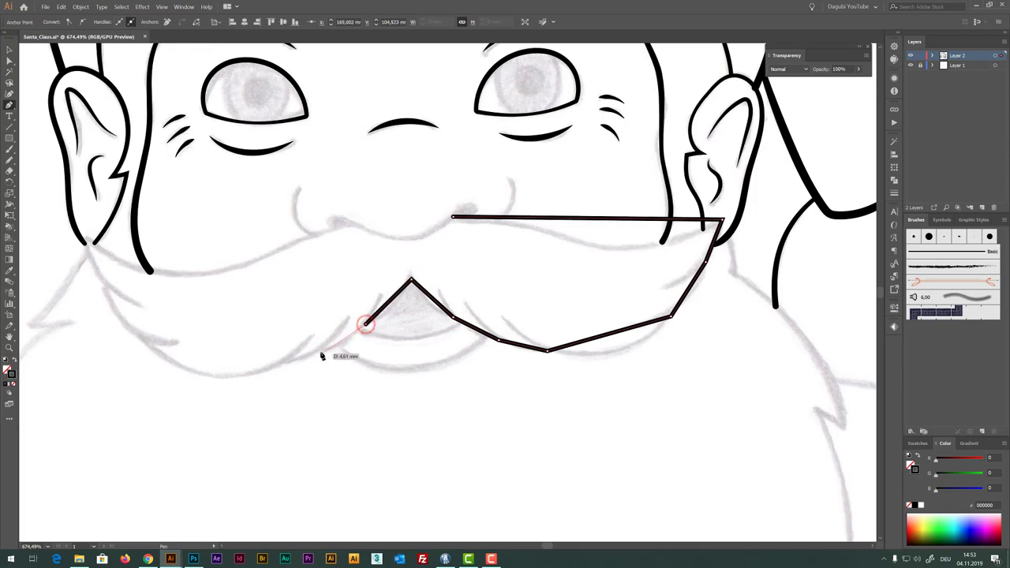
pyautogui.click(317, 350)
pyautogui.click(280, 364)
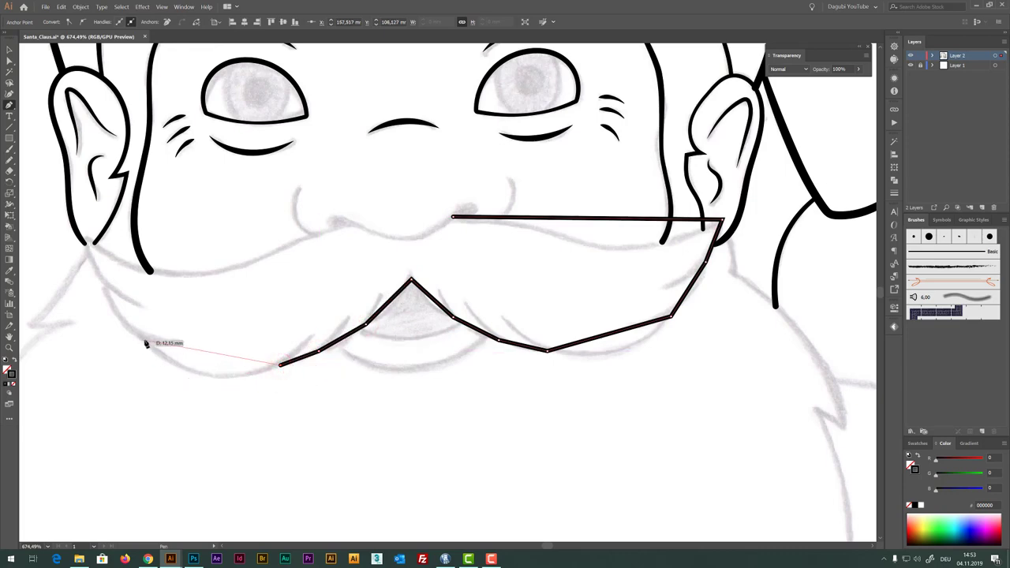
pyautogui.click(144, 341)
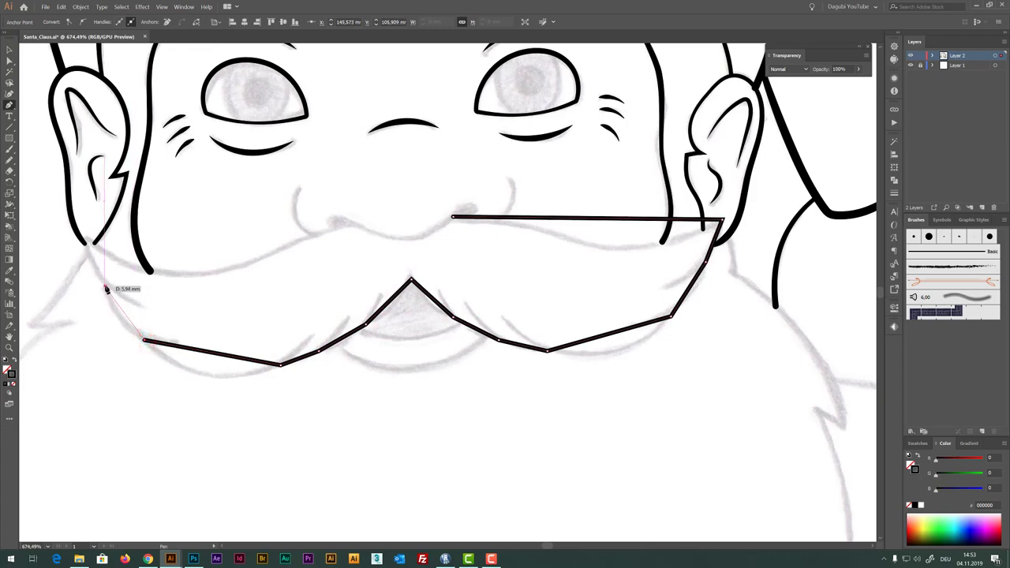
pyautogui.click(105, 287)
pyautogui.click(82, 233)
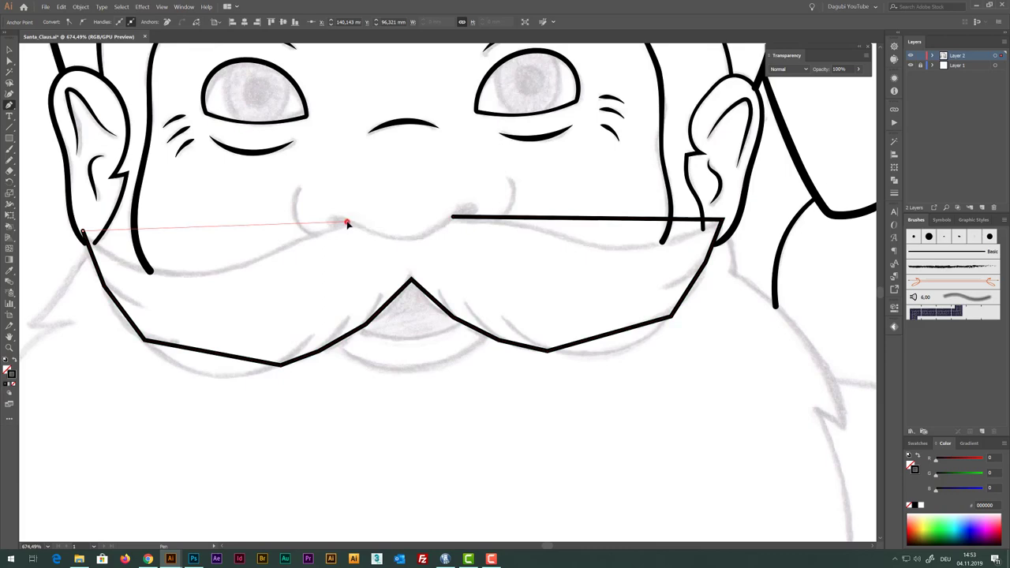
pyautogui.click(348, 222)
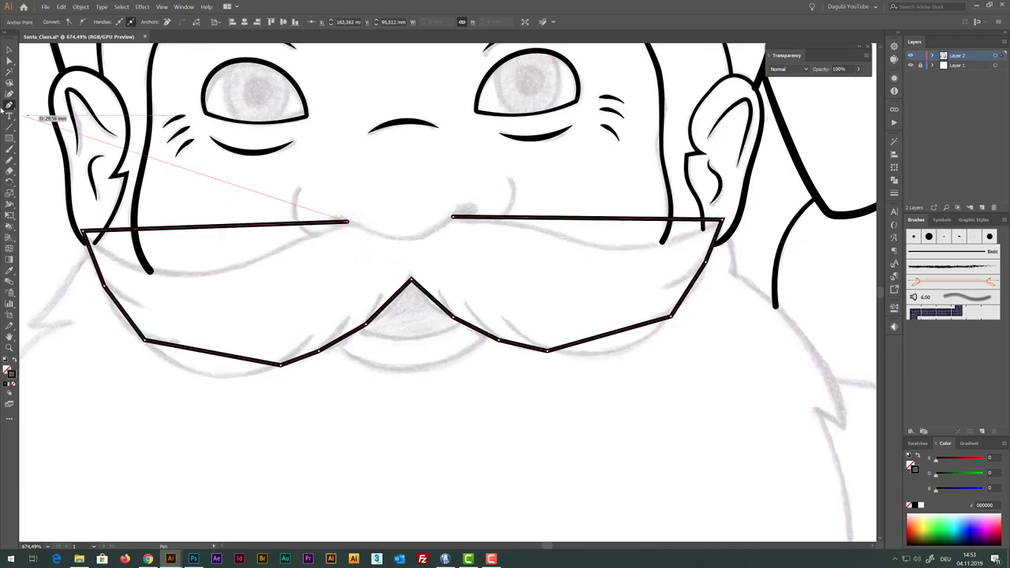
pyautogui.moveTo(9, 105); pyautogui.dragTo(50, 140)
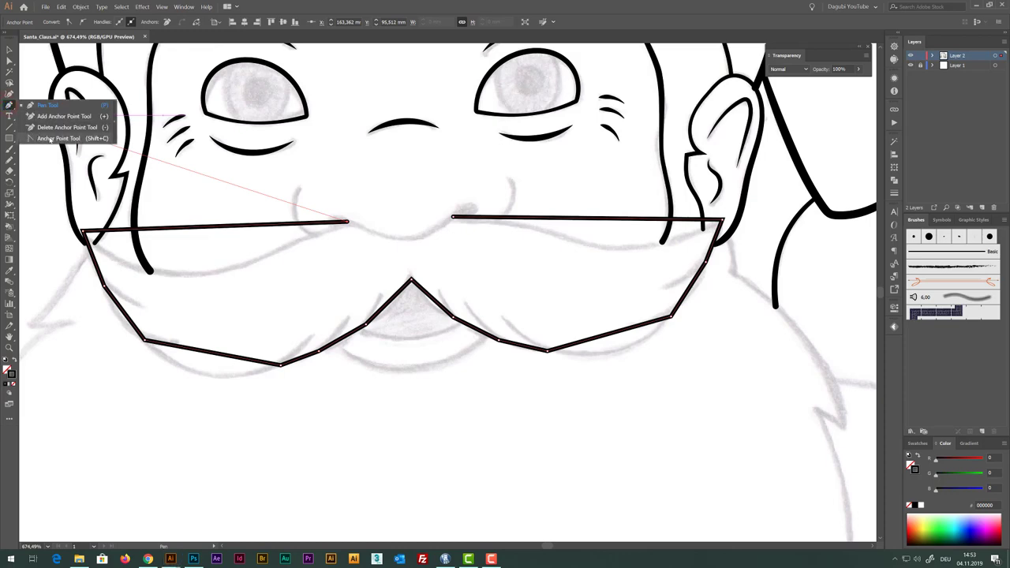
# Convert the mustache anchors into smooth curves, keeping the centre peak a sharp corner
pyautogui.click(50, 139)
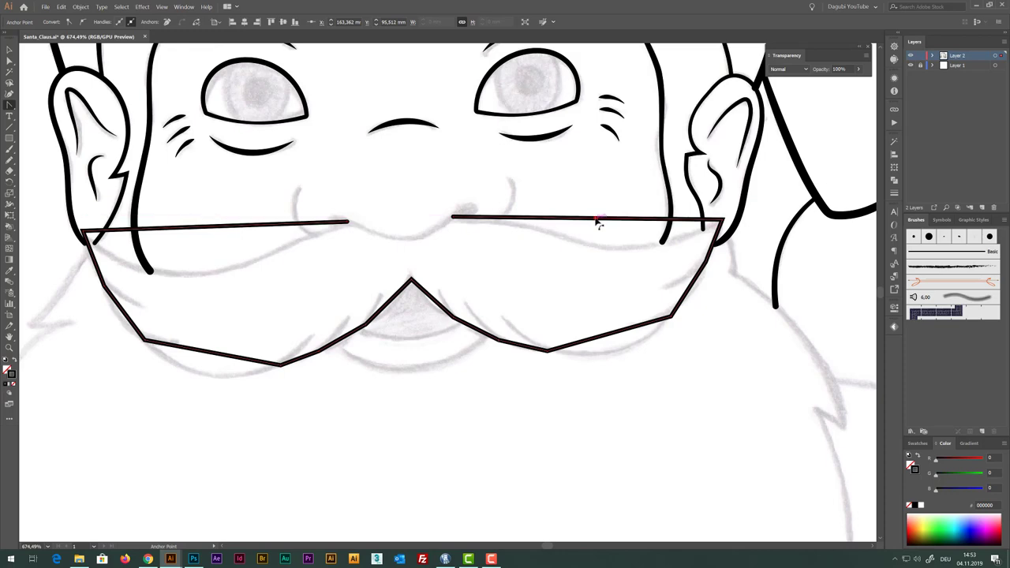
pyautogui.moveTo(598, 224); pyautogui.dragTo(597, 241)
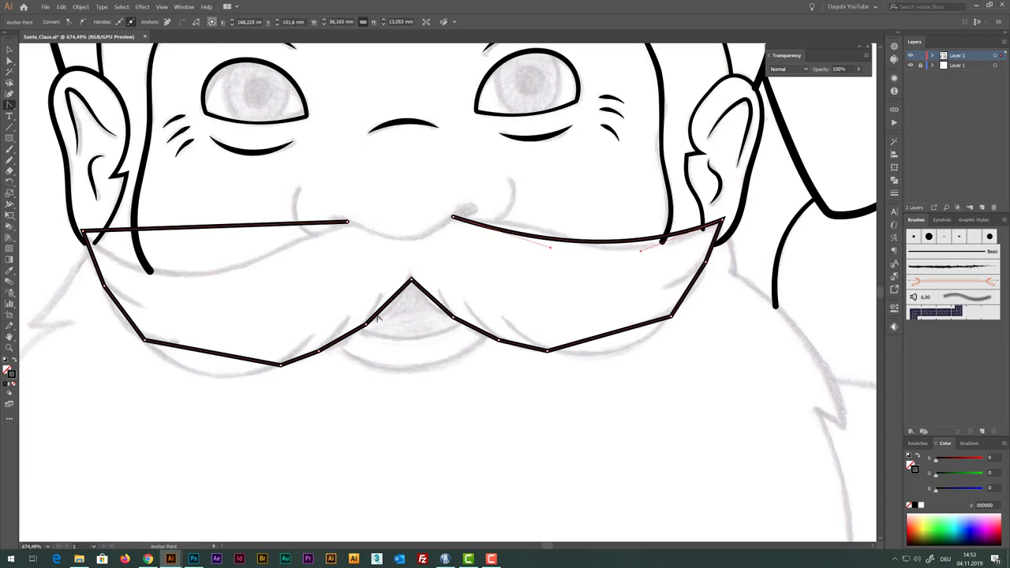
pyautogui.click(908, 506)
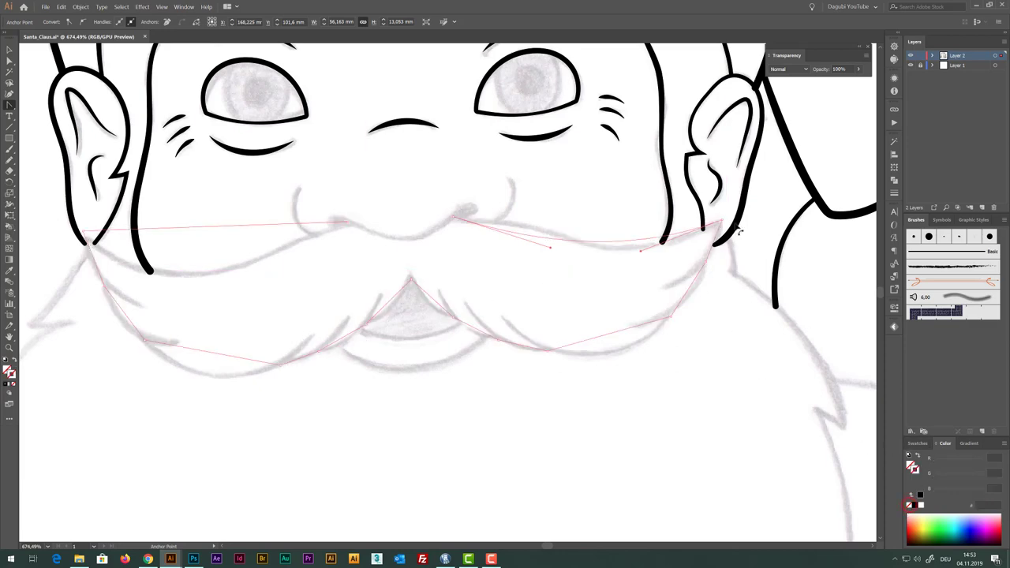
pyautogui.click(718, 246)
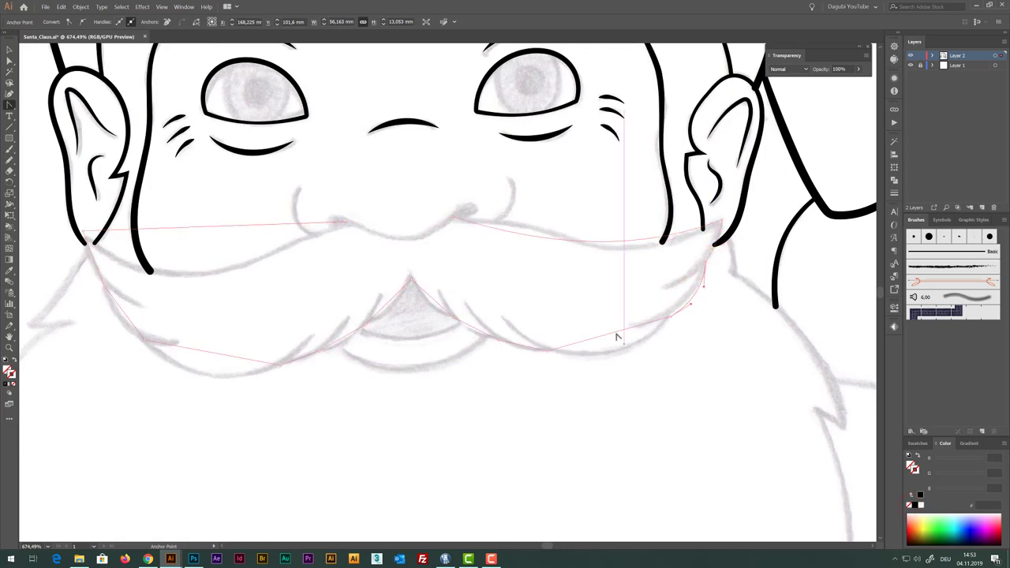
pyautogui.moveTo(615, 332); pyautogui.dragTo(624, 357)
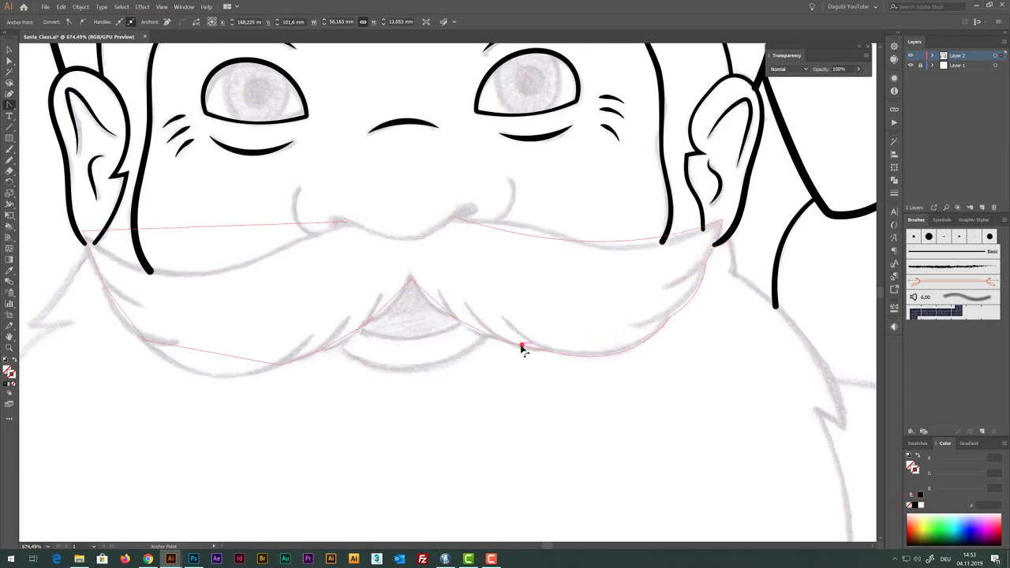
pyautogui.click(474, 330)
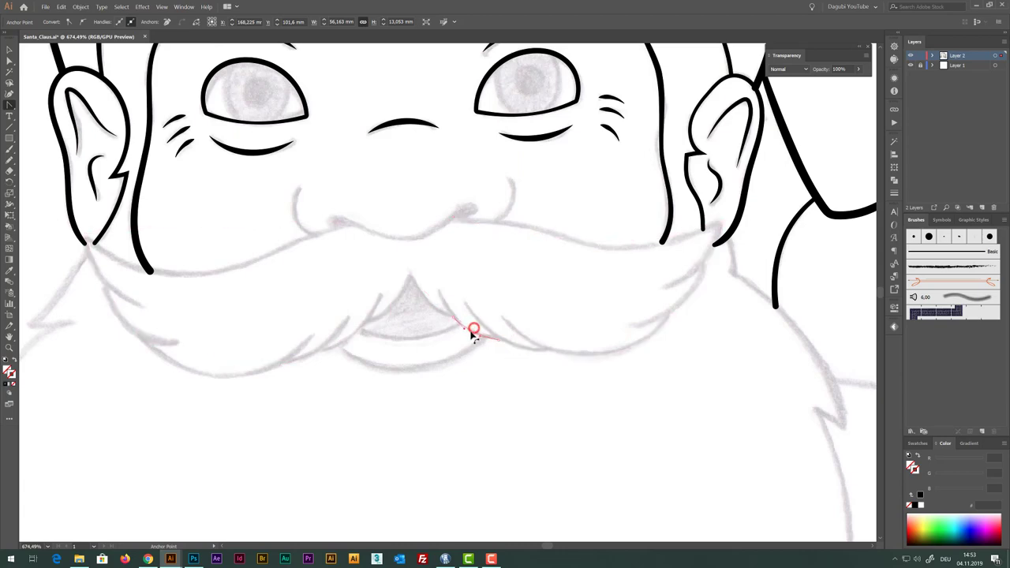
pyautogui.click(434, 299)
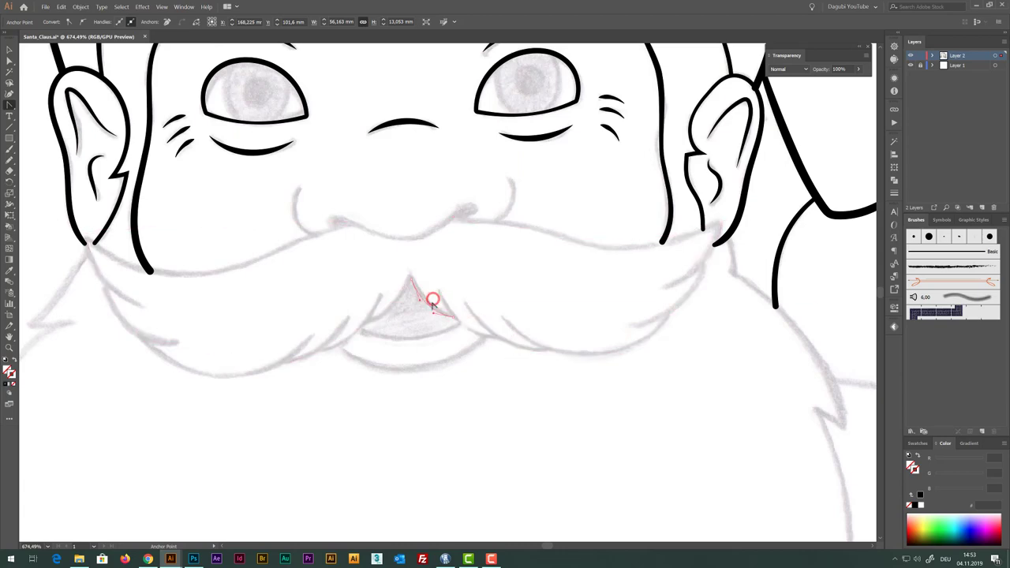
pyautogui.click(388, 305)
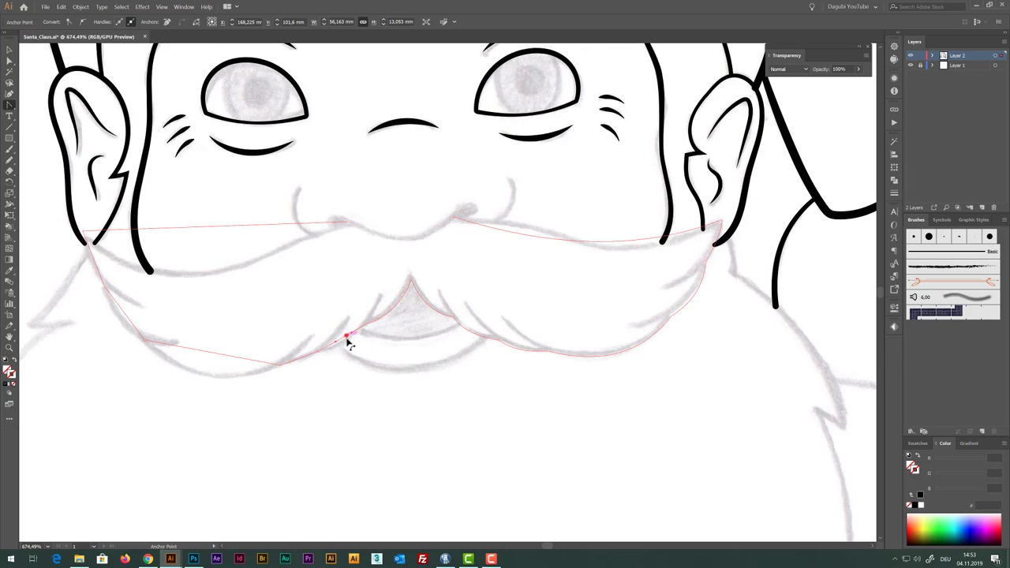
pyautogui.click(348, 337)
pyautogui.click(302, 357)
pyautogui.moveTo(218, 355); pyautogui.dragTo(210, 383)
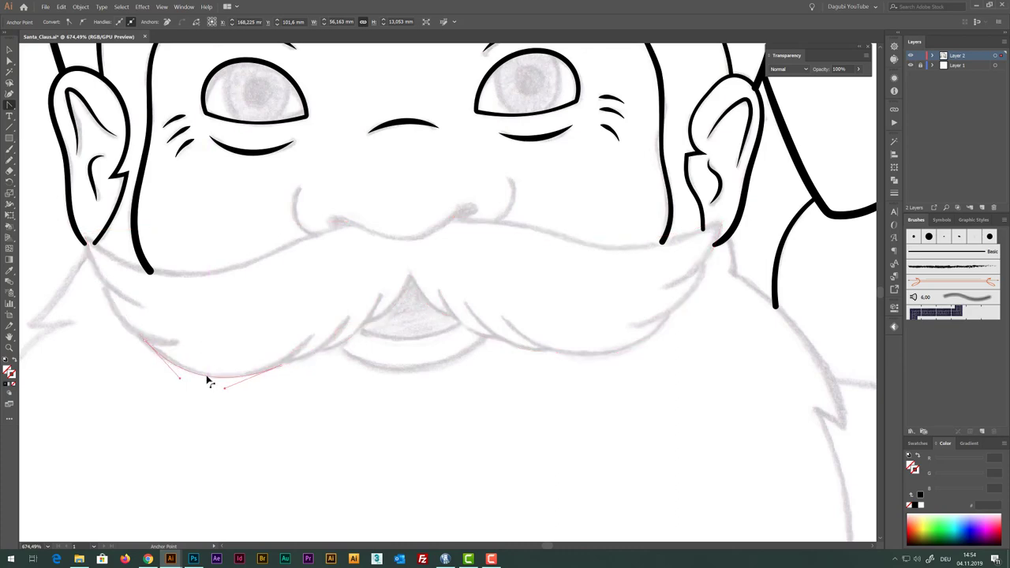
pyautogui.click(92, 260)
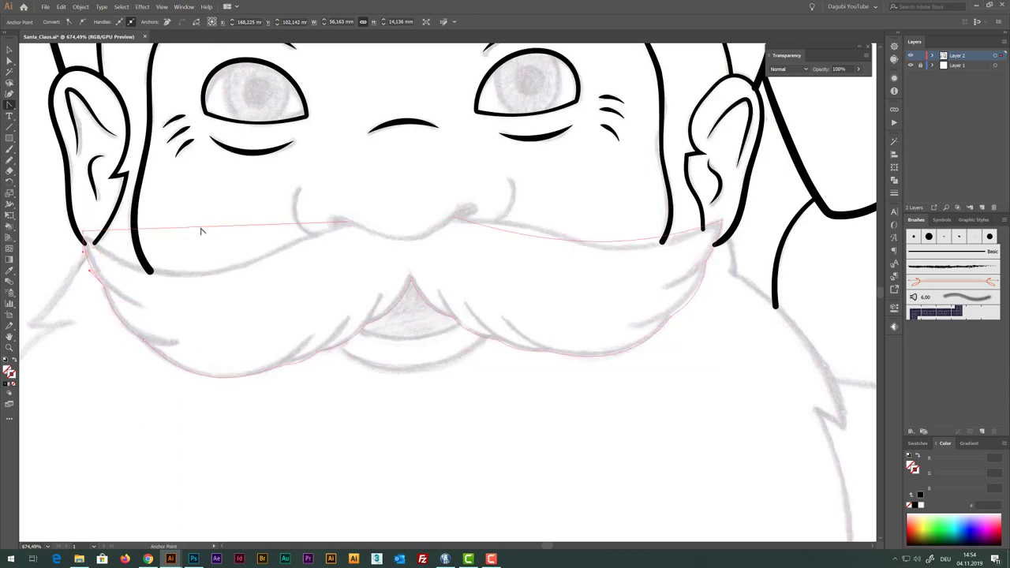
pyautogui.moveTo(201, 227); pyautogui.dragTo(199, 278)
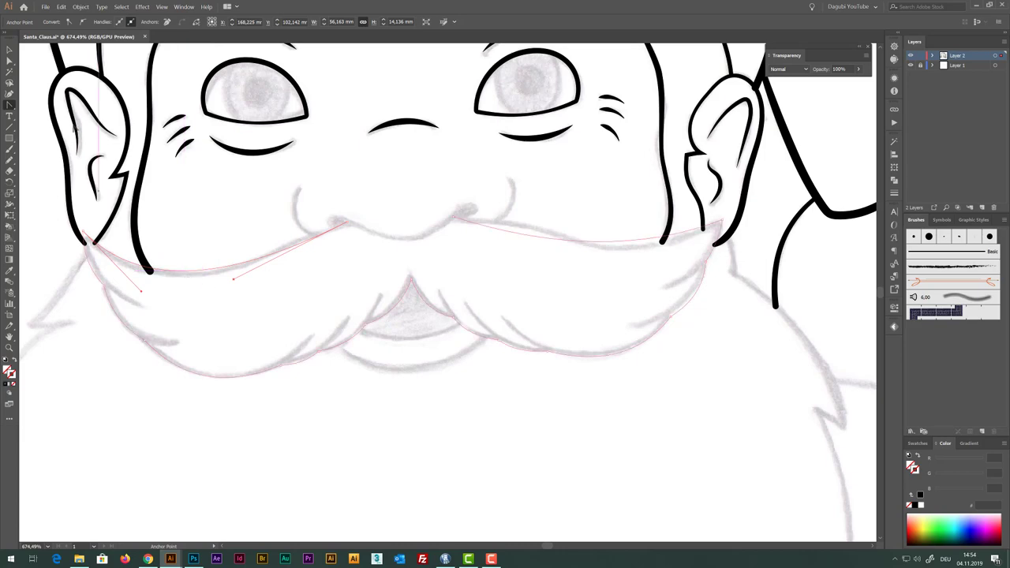
# Adjust curve handles to lift the top-left curve and sweep the upper edge to the right tip
pyautogui.click(9, 60)
pyautogui.moveTo(234, 280); pyautogui.dragTo(249, 245)
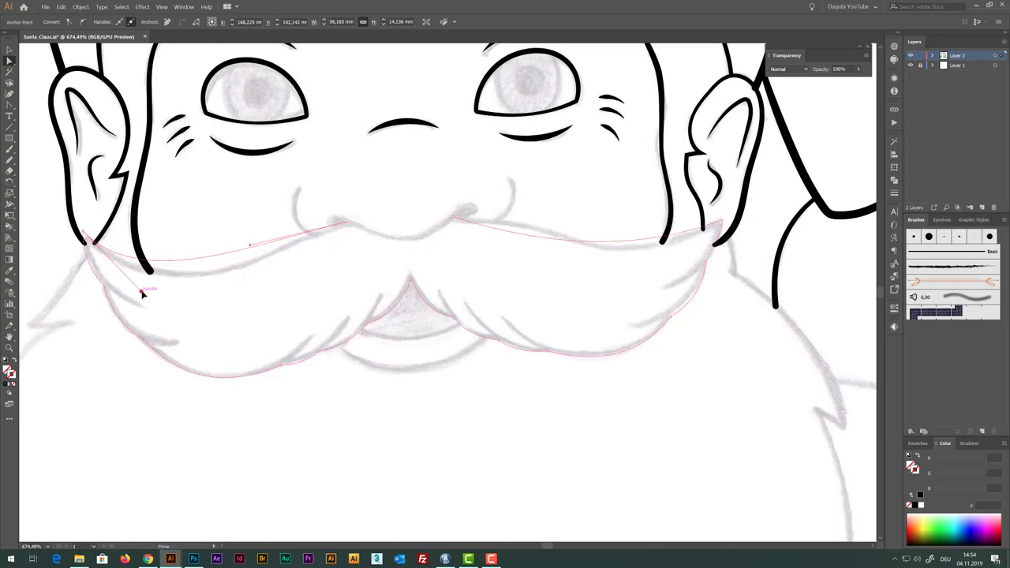
pyautogui.moveTo(142, 292); pyautogui.dragTo(184, 320)
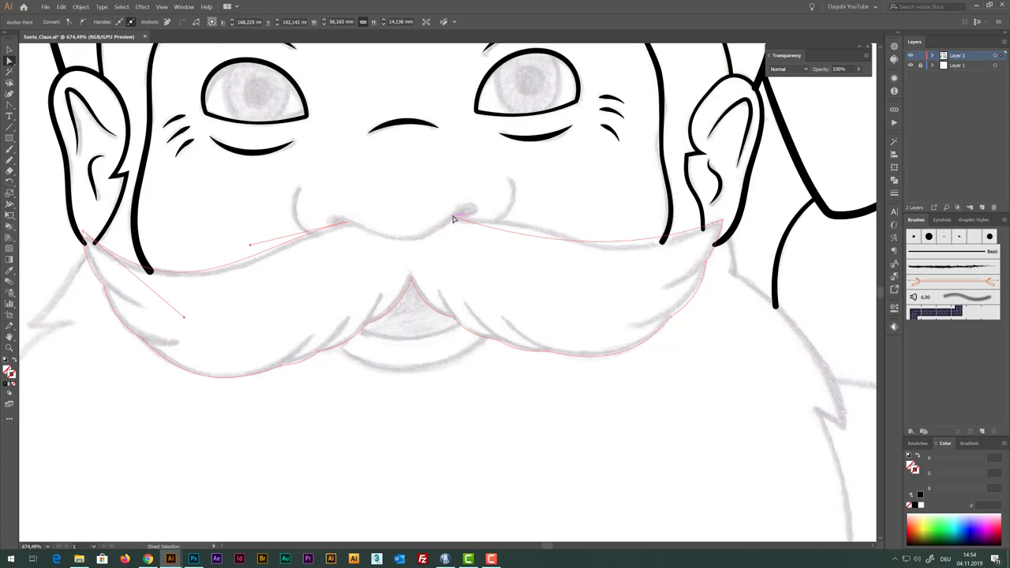
pyautogui.moveTo(453, 218)
pyautogui.mouseDown()
pyautogui.moveTo(553, 253)
pyautogui.moveTo(579, 226)
pyautogui.mouseUp()
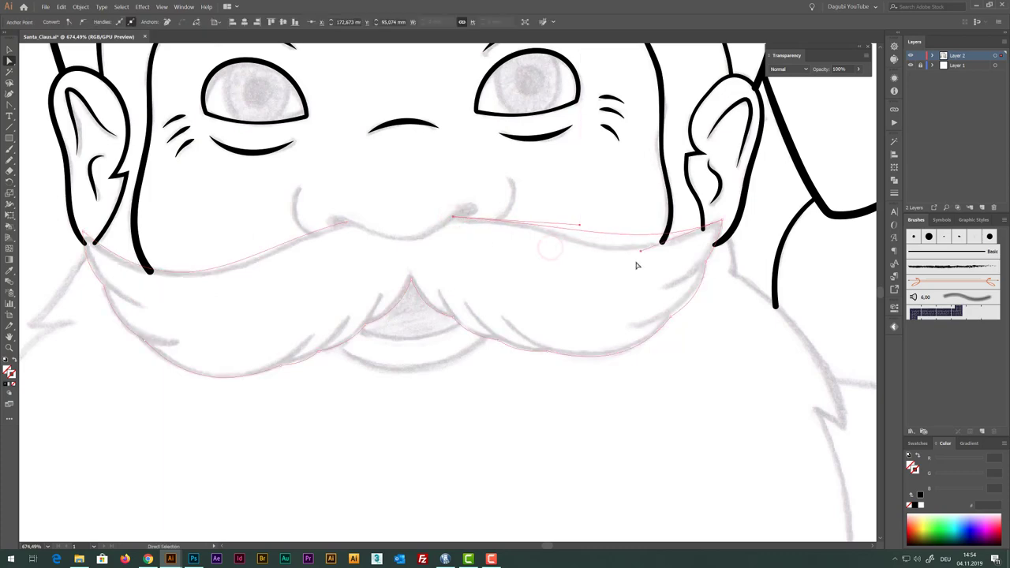
pyautogui.moveTo(638, 251); pyautogui.dragTo(593, 277)
pyautogui.moveTo(580, 228); pyautogui.dragTo(591, 223)
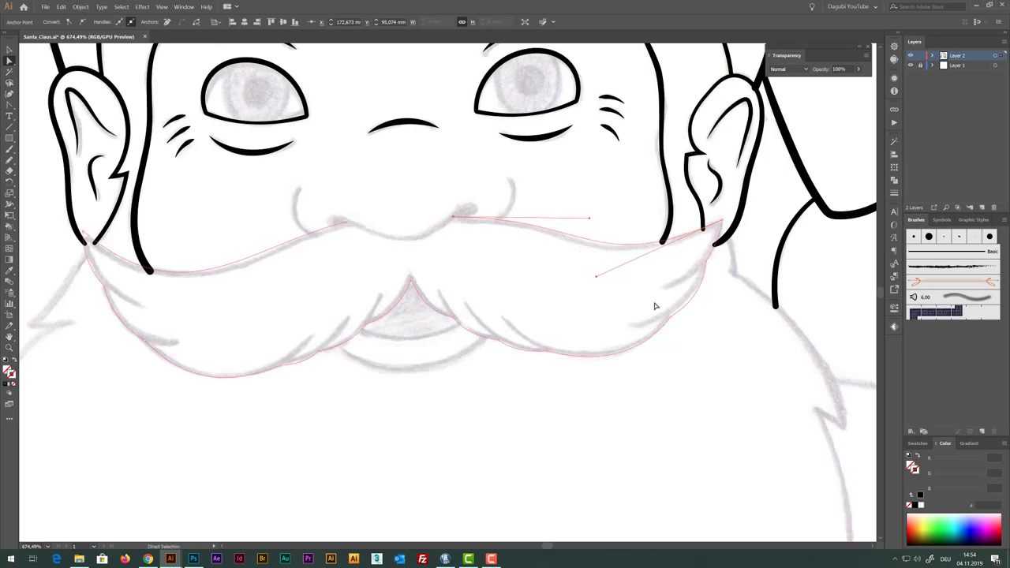
pyautogui.click(9, 105)
# Resume the mustache path, curving to the left tip and adding lower-left spikes
pyautogui.moveTo(348, 225); pyautogui.dragTo(358, 229)
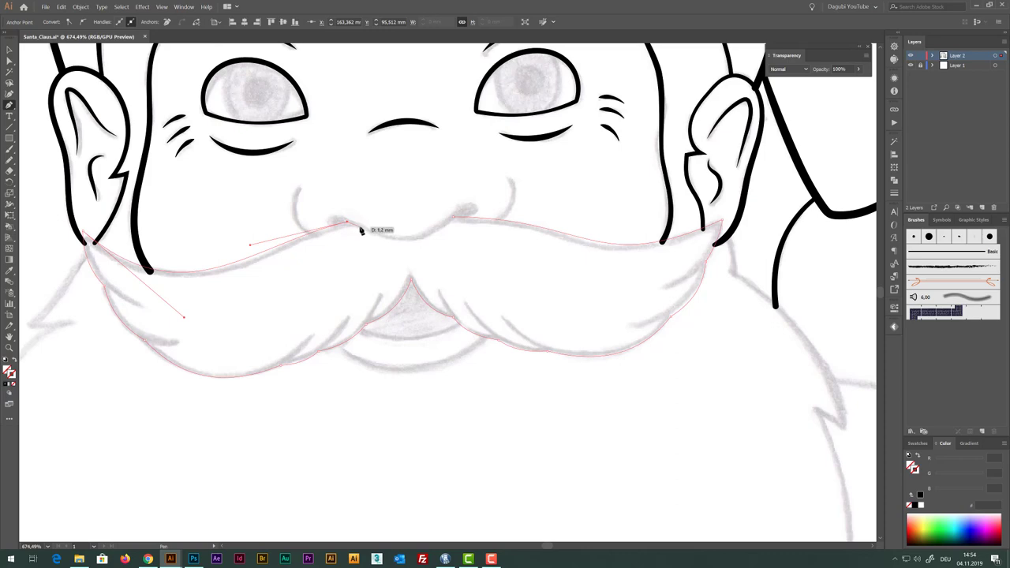
pyautogui.moveTo(362, 230); pyautogui.dragTo(352, 224)
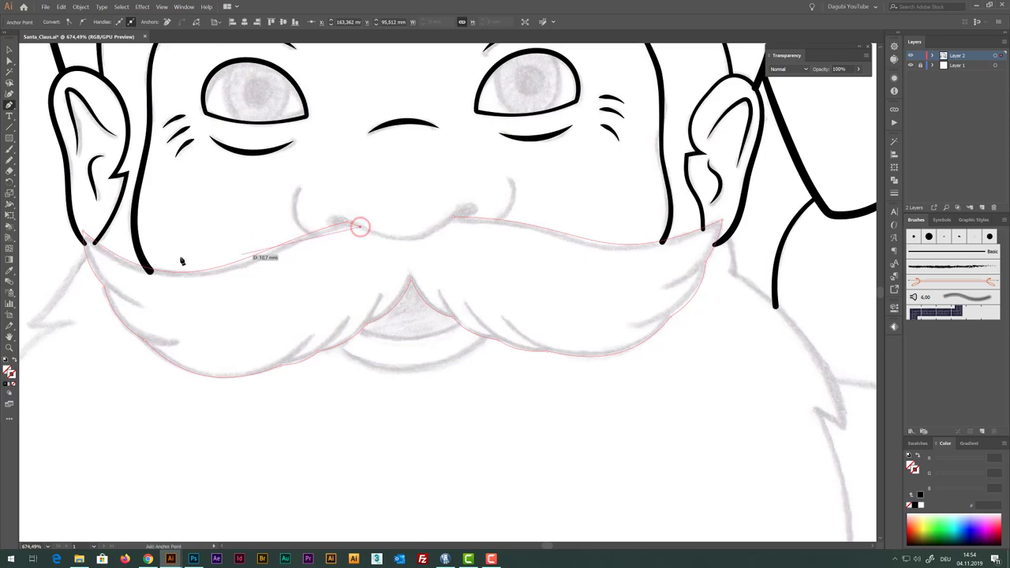
pyautogui.moveTo(90, 243); pyautogui.dragTo(90, 245)
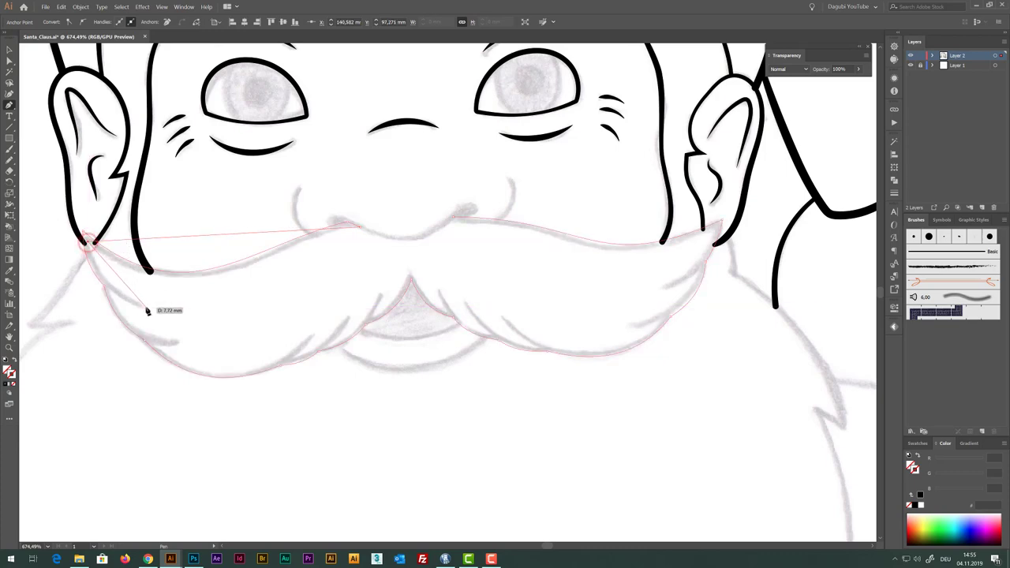
pyautogui.moveTo(148, 311); pyautogui.dragTo(156, 344)
pyautogui.moveTo(312, 335); pyautogui.dragTo(300, 354)
# Add spikes beside the centre peak and along the lower right, ending on the mustache top
pyautogui.moveTo(349, 313); pyautogui.dragTo(334, 342)
pyautogui.moveTo(374, 315)
pyautogui.mouseDown()
pyautogui.moveTo(411, 270)
pyautogui.moveTo(450, 311)
pyautogui.moveTo(439, 287)
pyautogui.mouseUp()
pyautogui.moveTo(490, 335); pyautogui.dragTo(463, 298)
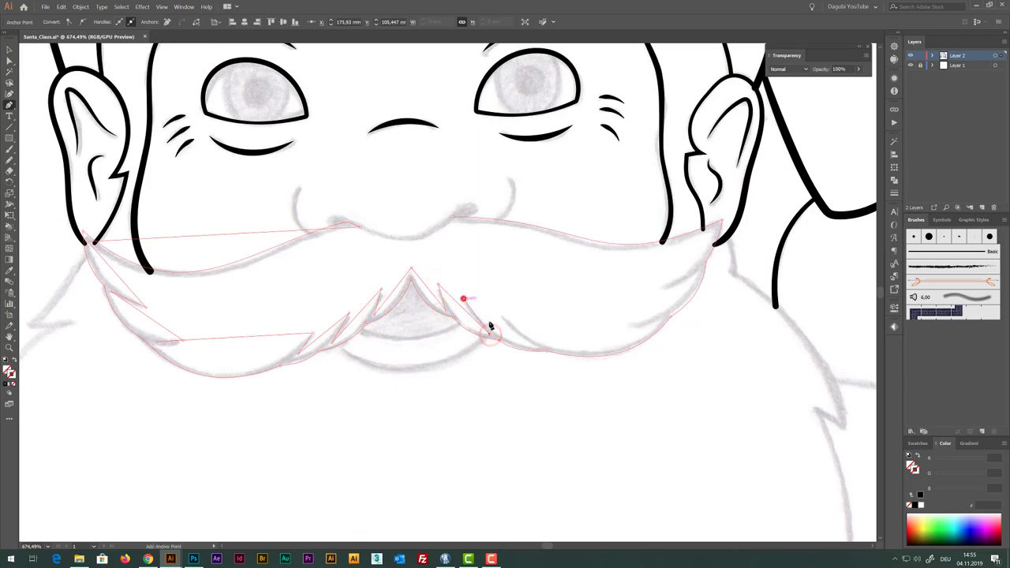
pyautogui.moveTo(536, 348)
pyautogui.mouseDown()
pyautogui.moveTo(501, 314)
pyautogui.moveTo(661, 323)
pyautogui.moveTo(699, 275)
pyautogui.moveTo(662, 291)
pyautogui.mouseUp()
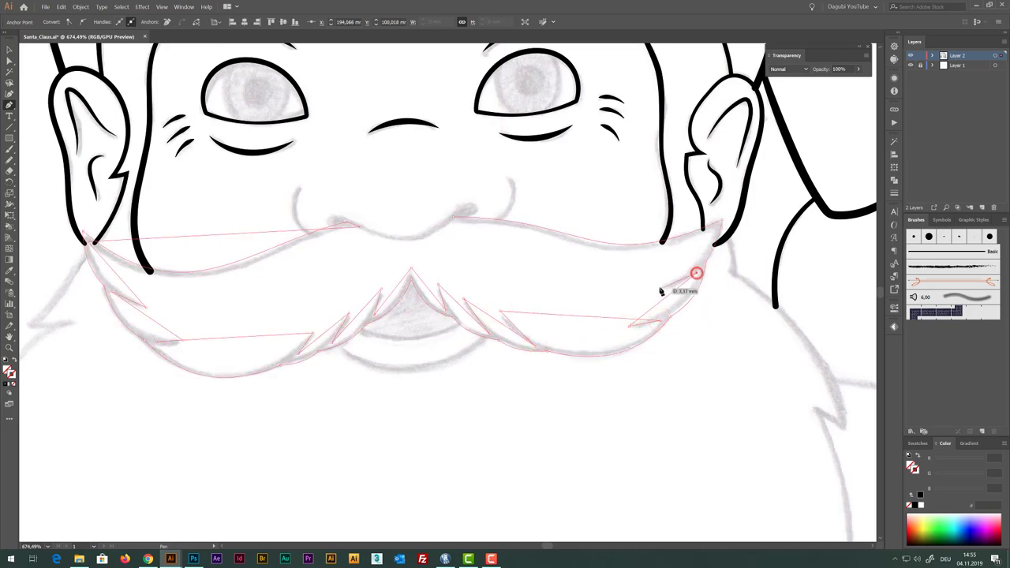
pyautogui.moveTo(716, 226); pyautogui.dragTo(447, 219)
pyautogui.click(447, 219)
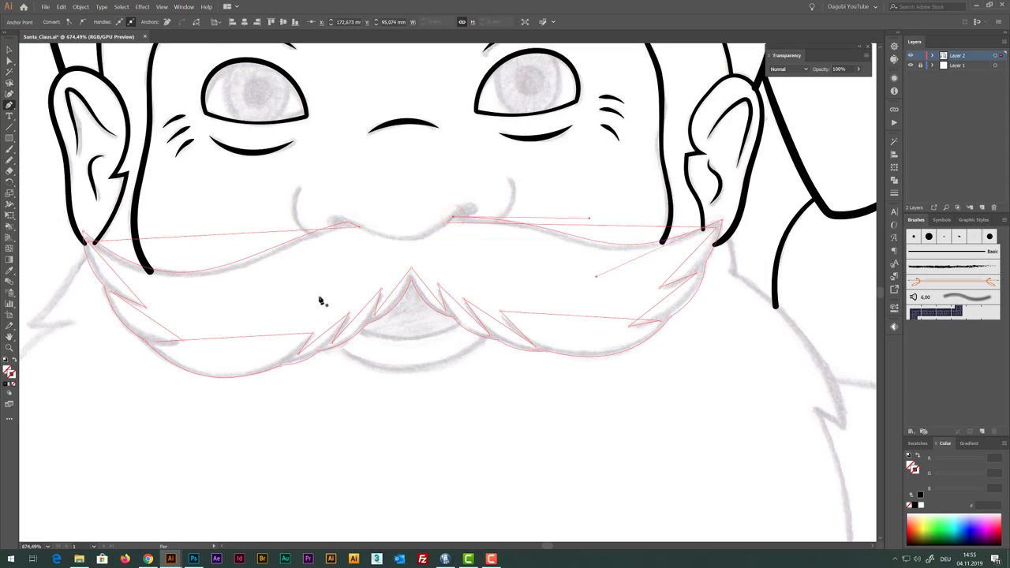
# With the Anchor Point tool, curve the mustache's central point, left central spike and lower-left edge
pyautogui.rightClick(9, 104)
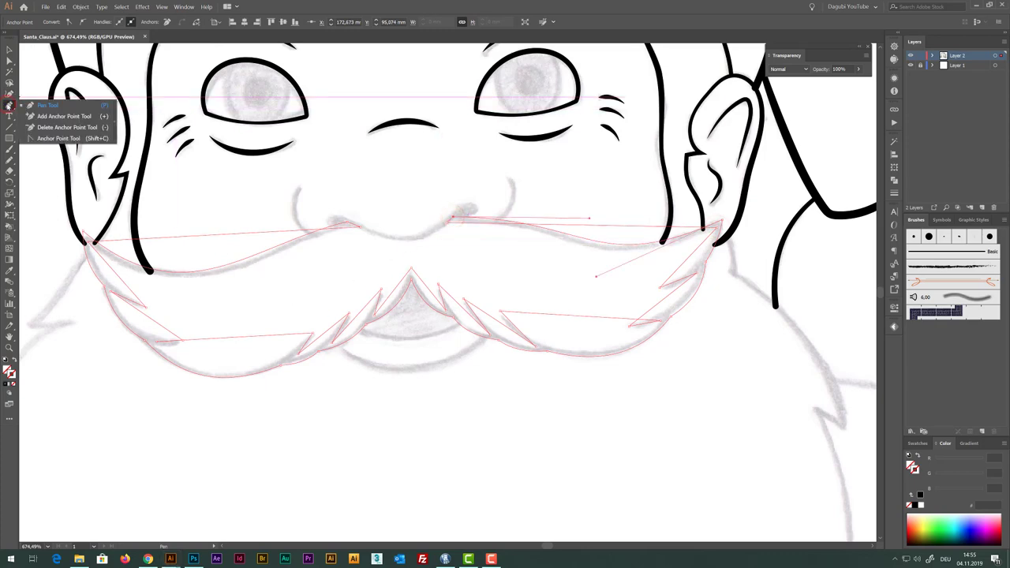
pyautogui.click(55, 138)
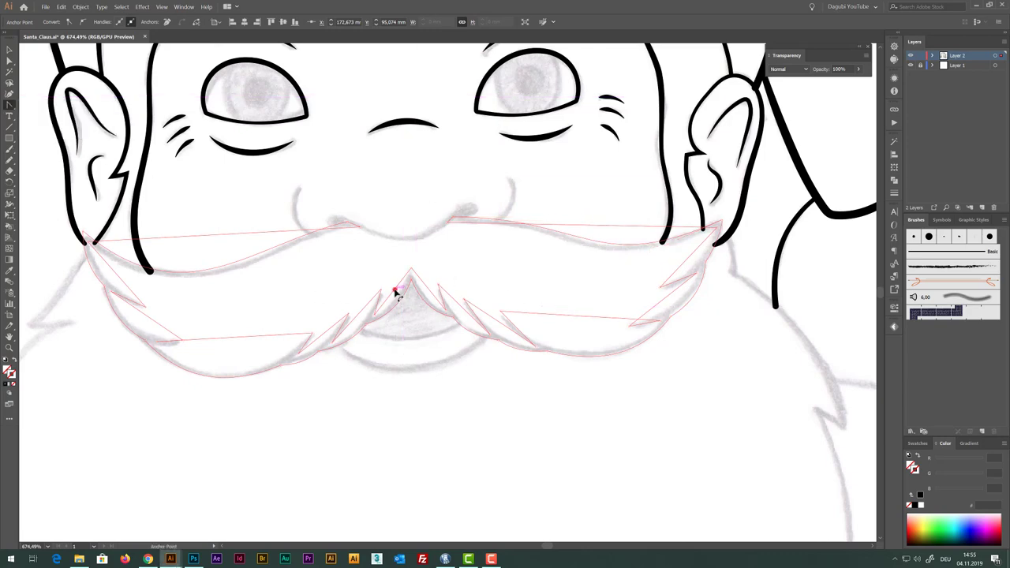
pyautogui.moveTo(397, 291); pyautogui.dragTo(398, 316)
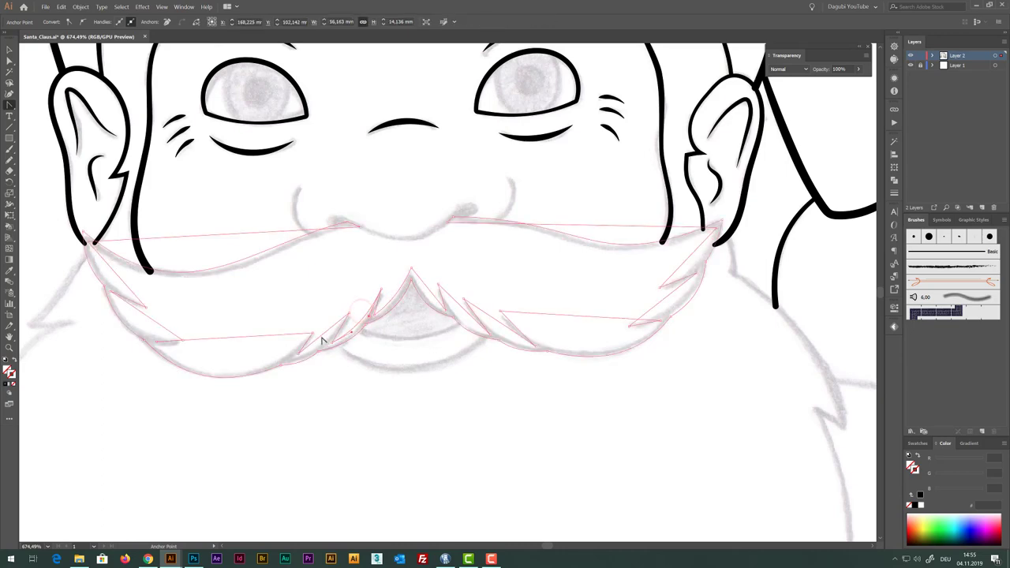
pyautogui.moveTo(321, 336); pyautogui.dragTo(323, 345)
pyautogui.moveTo(246, 341); pyautogui.dragTo(235, 378)
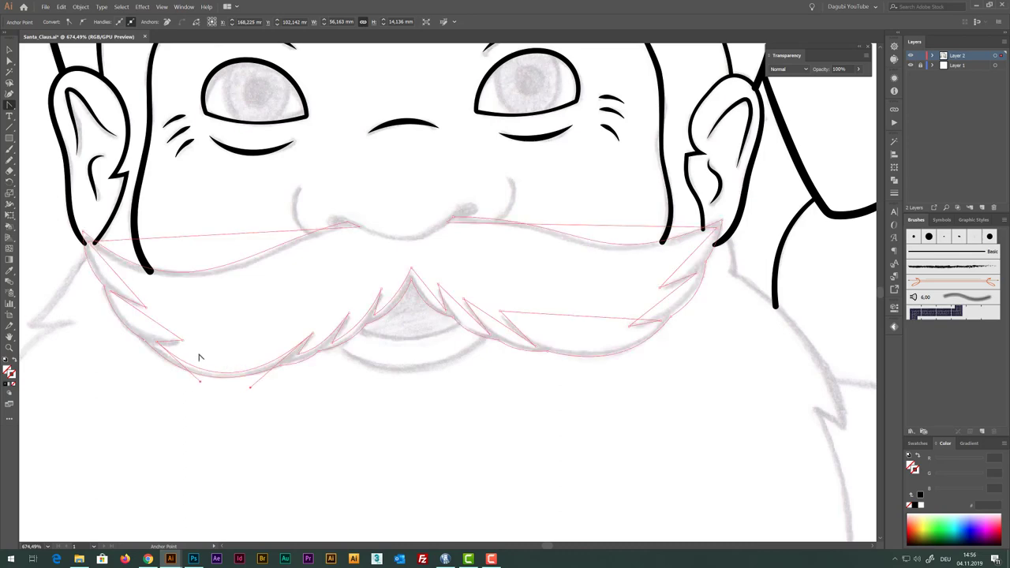
# Make the left spike and left-edge anchors sharp corners, then bow the upper-left and right spike segments
pyautogui.click(149, 317)
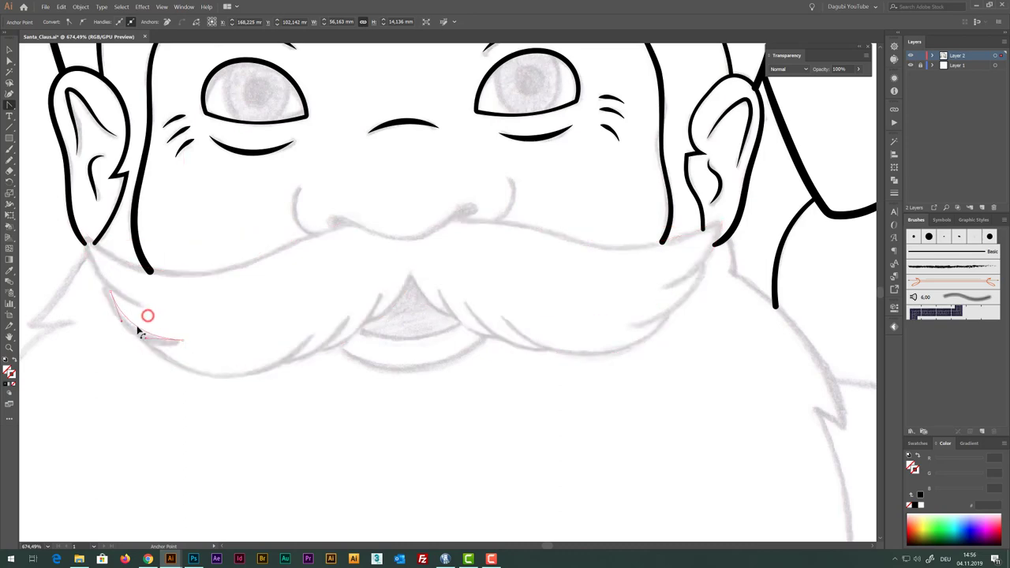
pyautogui.click(115, 277)
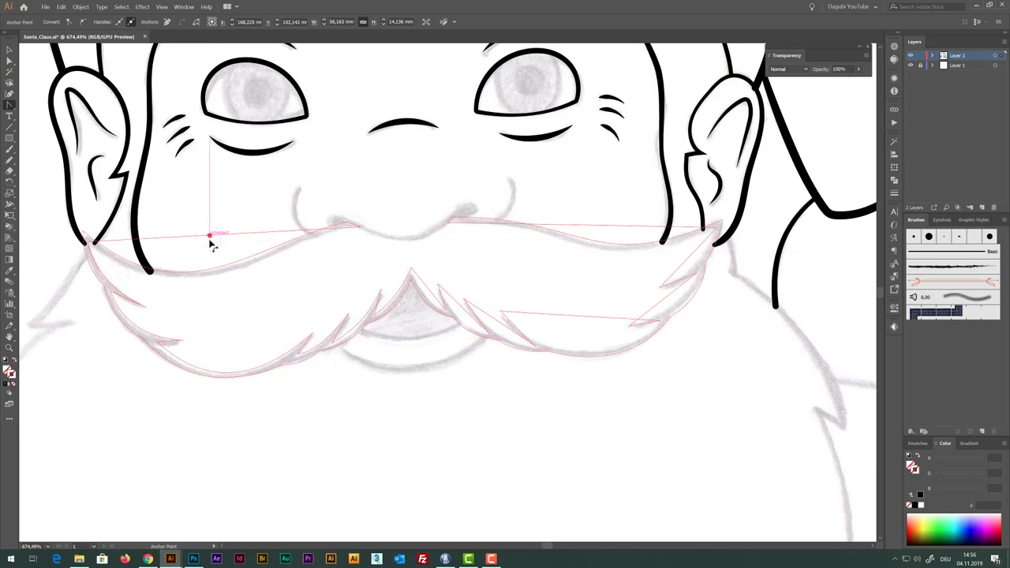
pyautogui.moveTo(210, 235)
pyautogui.mouseDown()
pyautogui.moveTo(276, 299)
pyautogui.moveTo(274, 239)
pyautogui.mouseUp()
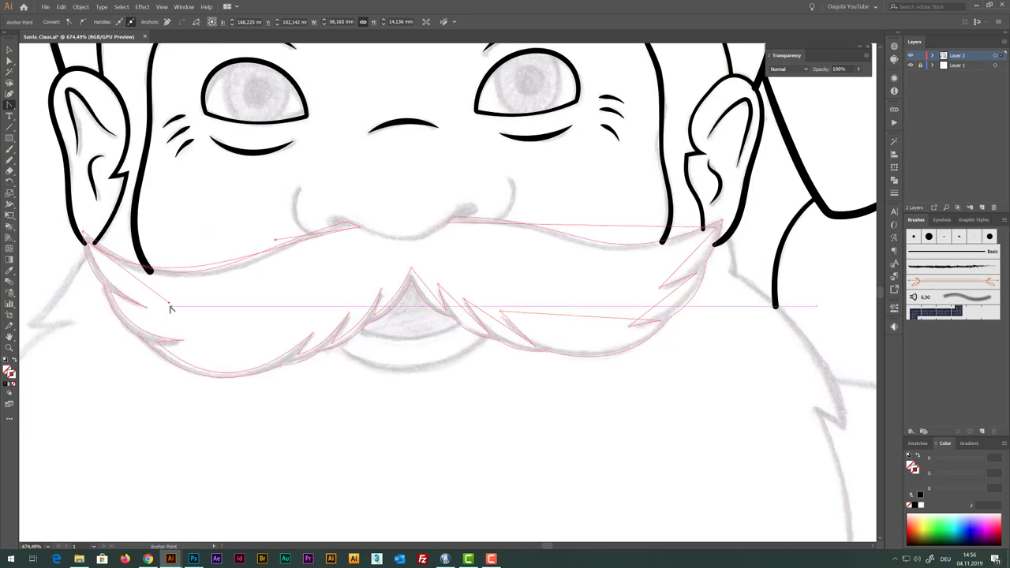
pyautogui.moveTo(170, 303); pyautogui.dragTo(191, 329)
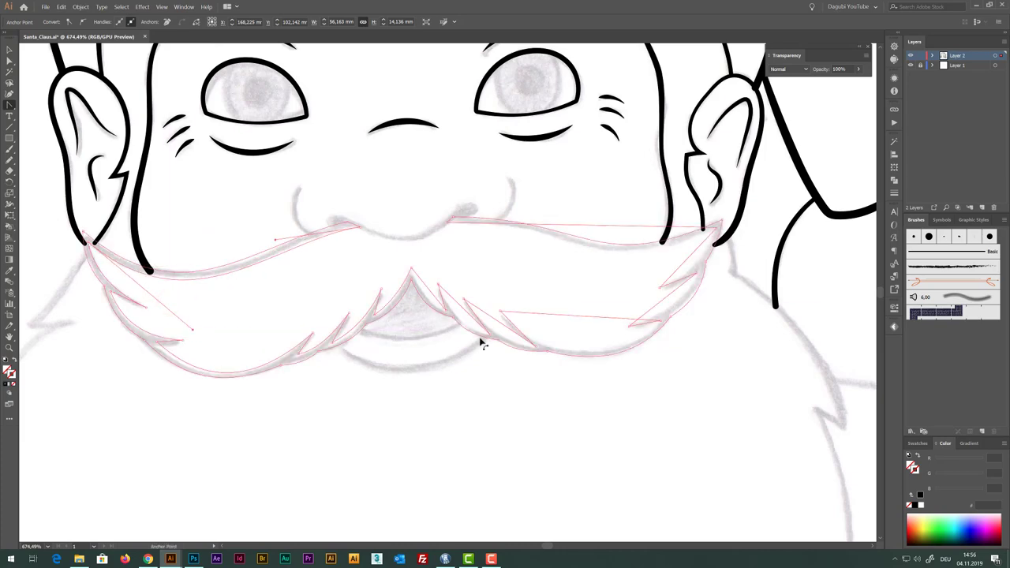
pyautogui.moveTo(433, 293); pyautogui.dragTo(475, 324)
pyautogui.click(477, 303)
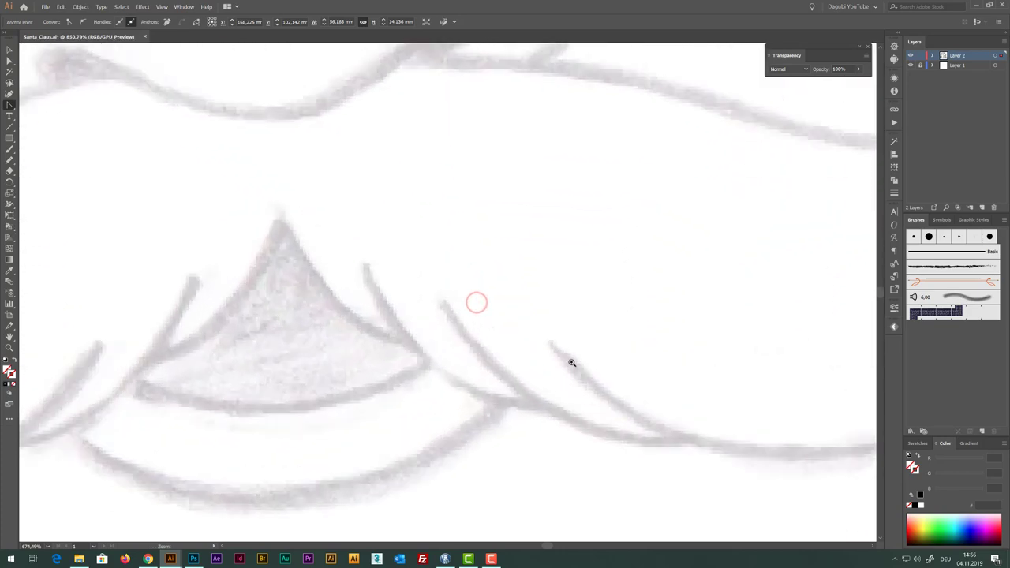
# Try bending one spike edge beside the mustache centre, then undo the bend
pyautogui.moveTo(597, 363); pyautogui.dragTo(523, 229)
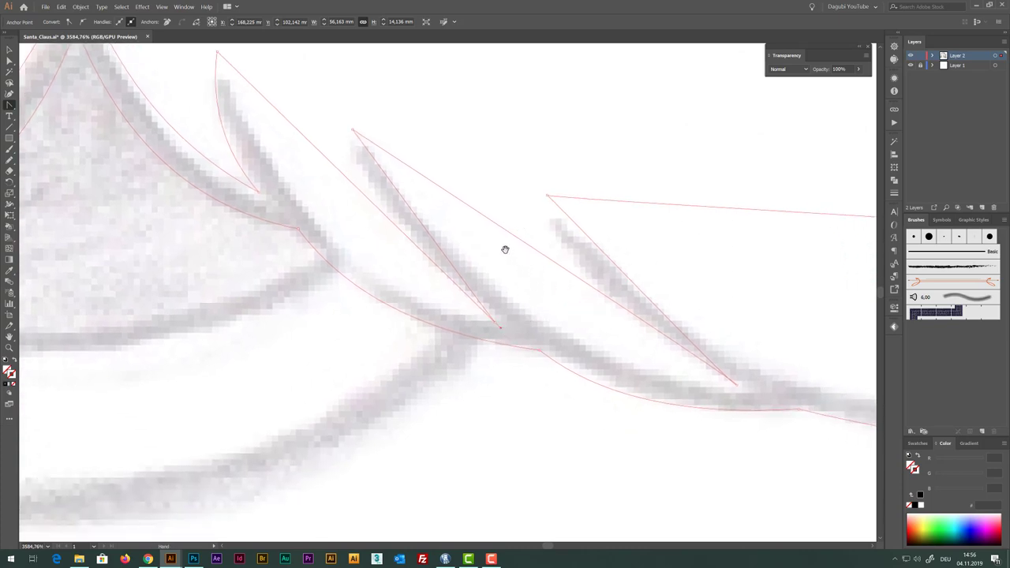
pyautogui.click(427, 234)
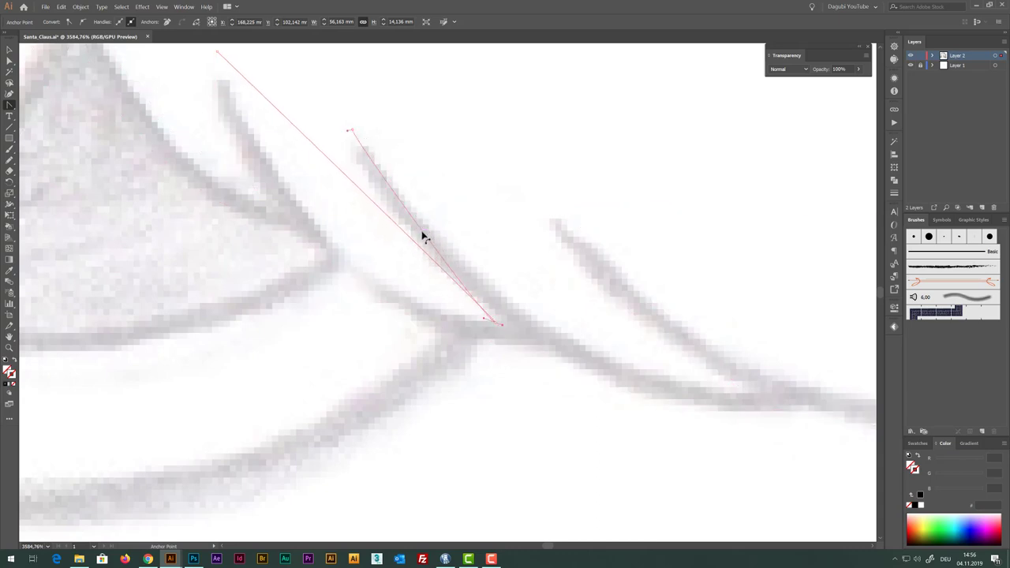
pyautogui.moveTo(422, 233)
pyautogui.mouseDown()
pyautogui.moveTo(416, 243)
pyautogui.moveTo(466, 272)
pyautogui.mouseUp()
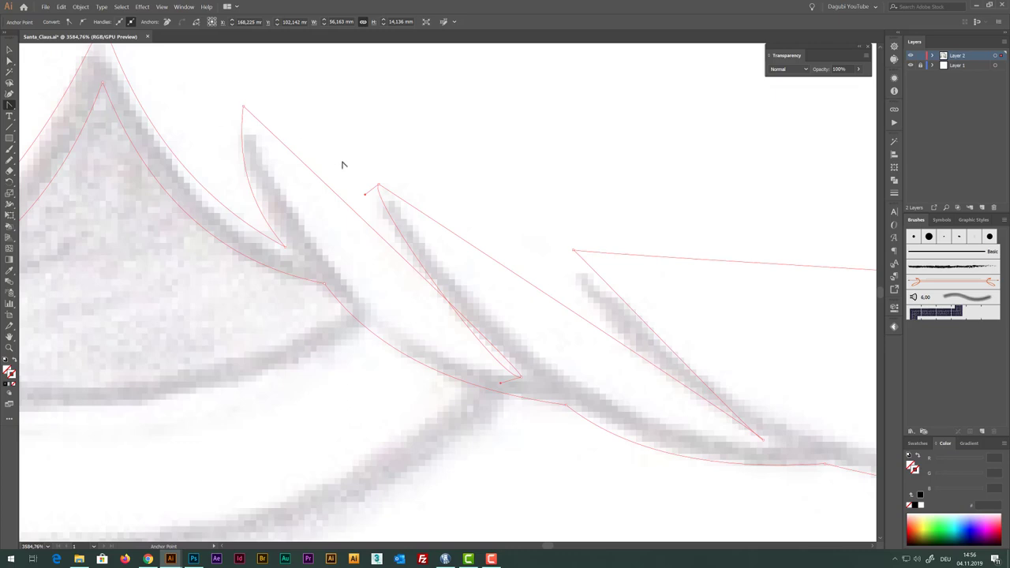
pyautogui.hotkey('ctrl', 'z')
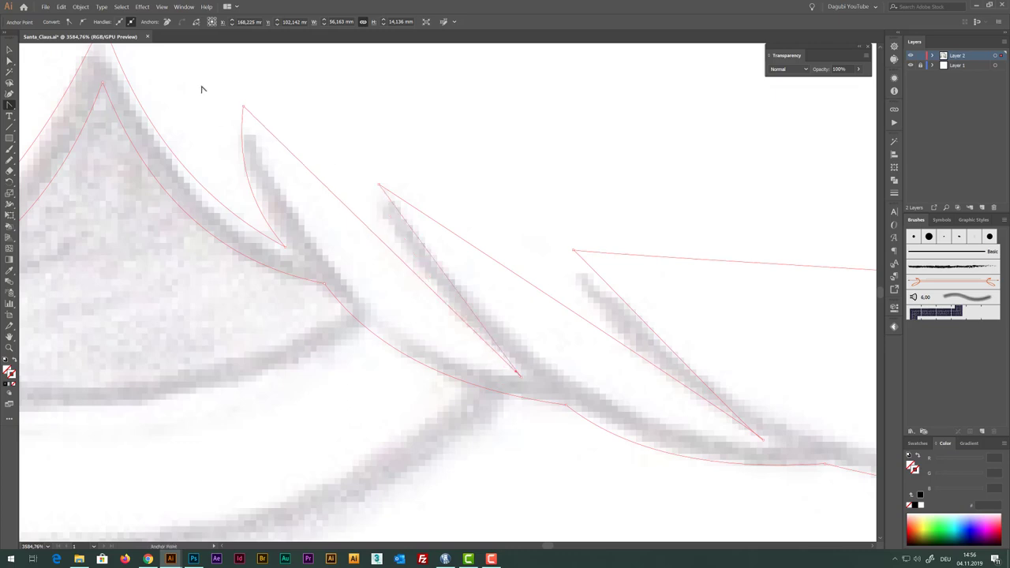
# Select the spike tip and base anchors and convert them to sharp corners
pyautogui.click(10, 61)
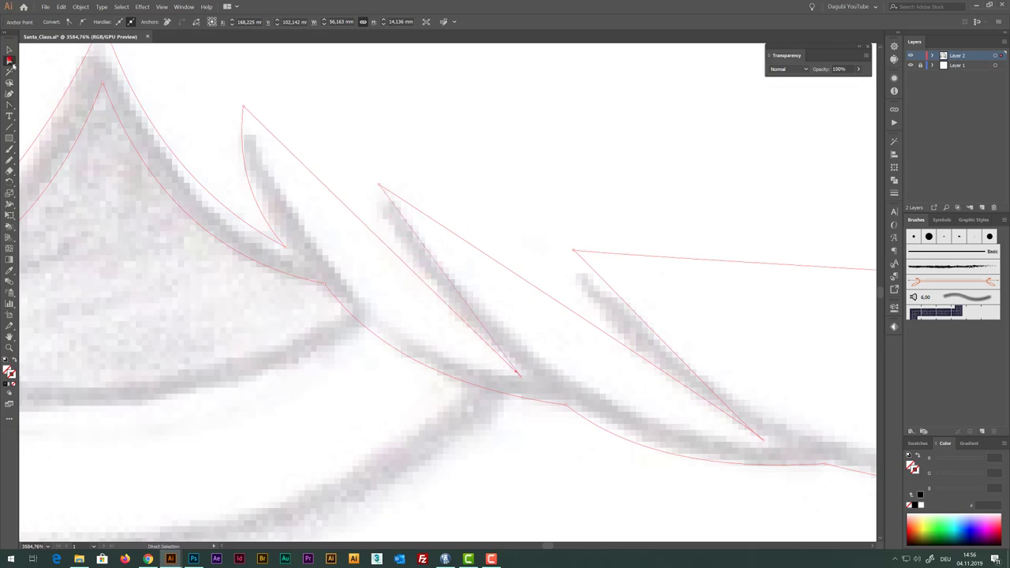
pyautogui.click(243, 108)
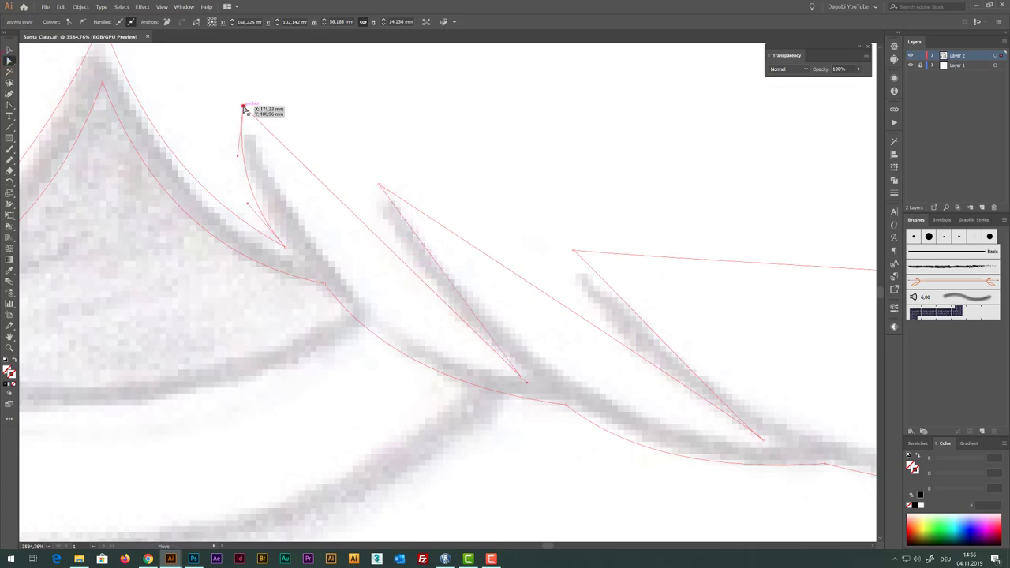
pyautogui.click(521, 377)
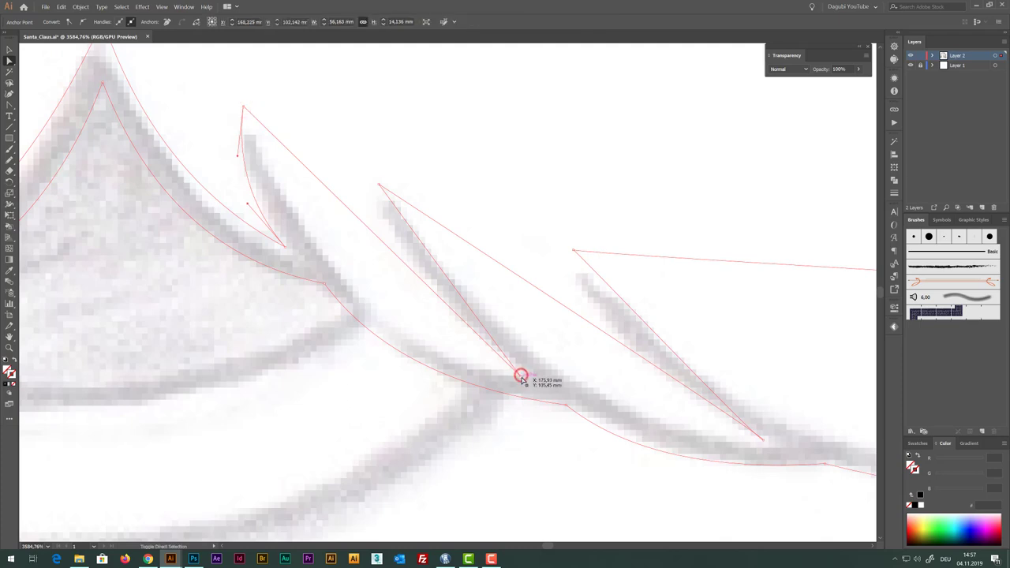
pyautogui.click(379, 185)
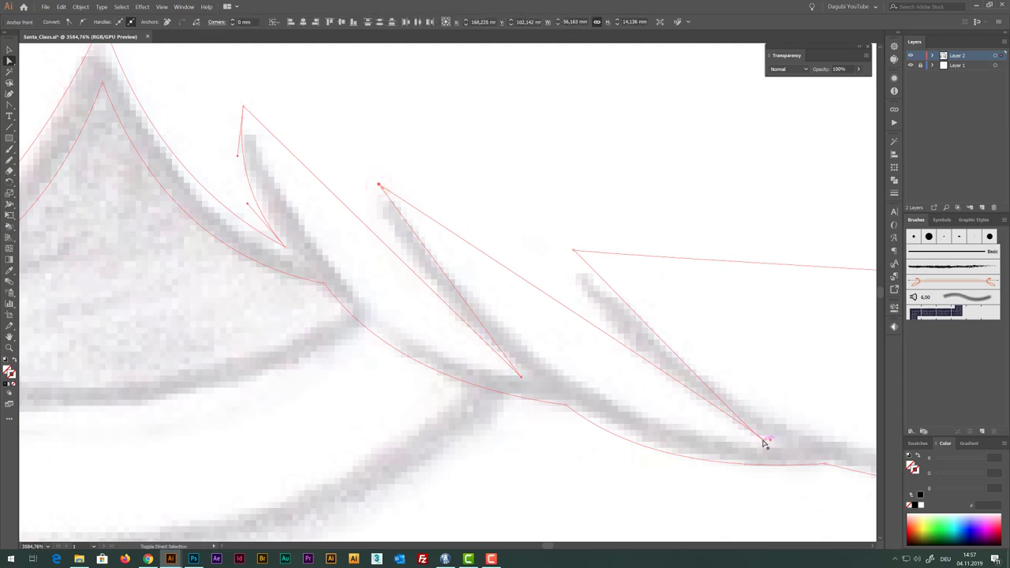
pyautogui.click(573, 249)
pyautogui.moveTo(778, 369)
pyautogui.mouseDown()
pyautogui.moveTo(658, 275)
pyautogui.moveTo(457, 250)
pyautogui.mouseUp()
pyautogui.moveTo(532, 275); pyautogui.dragTo(441, 247)
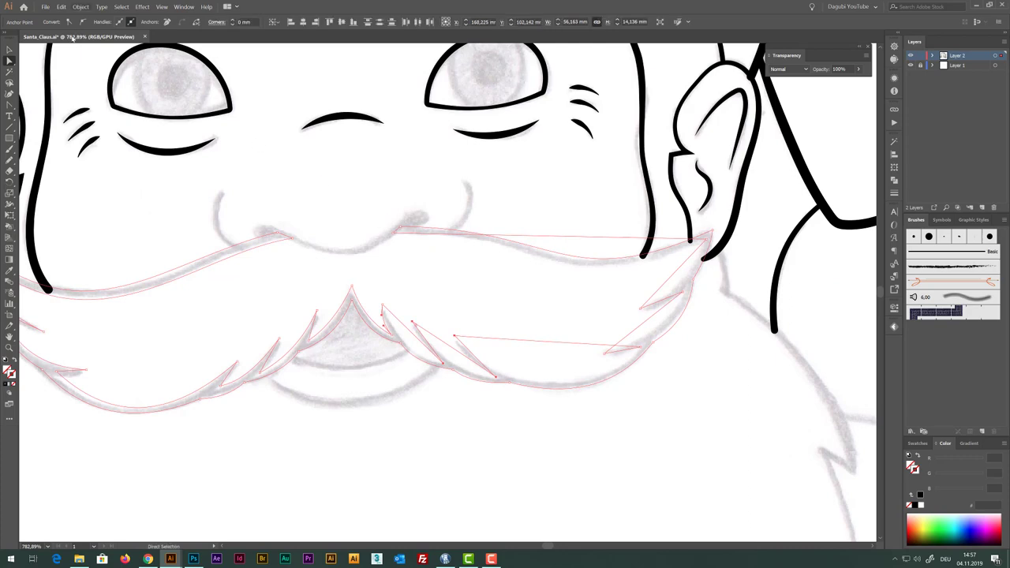
pyautogui.click(68, 22)
# Curve the spike edges and lower strand right of the centre peak along the sketch
pyautogui.moveTo(393, 337); pyautogui.dragTo(471, 307)
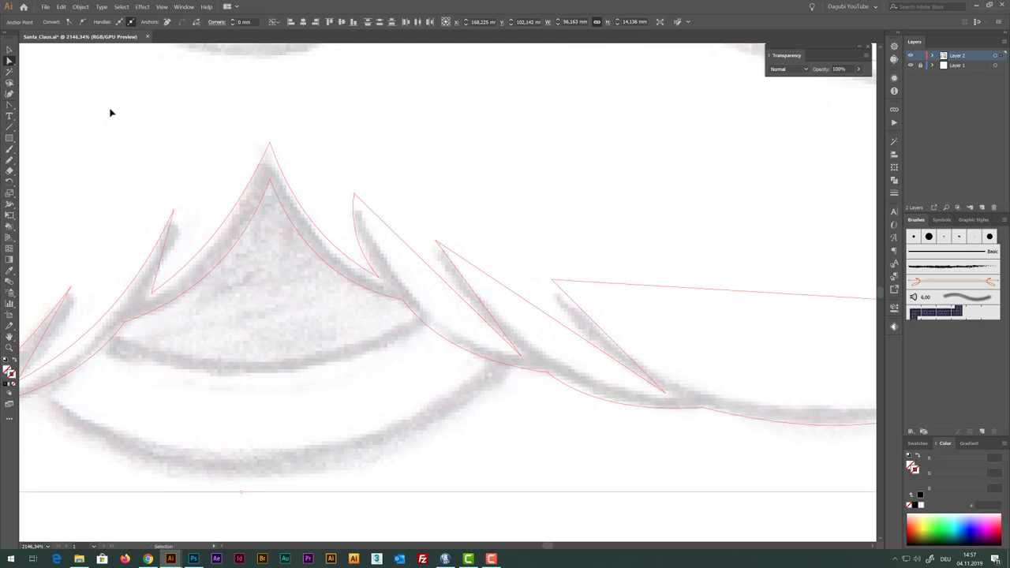
pyautogui.hotkey('shift', 'c')
pyautogui.moveTo(444, 284)
pyautogui.mouseDown()
pyautogui.moveTo(428, 303)
pyautogui.moveTo(469, 305)
pyautogui.mouseUp()
pyautogui.moveTo(538, 309); pyautogui.dragTo(522, 338)
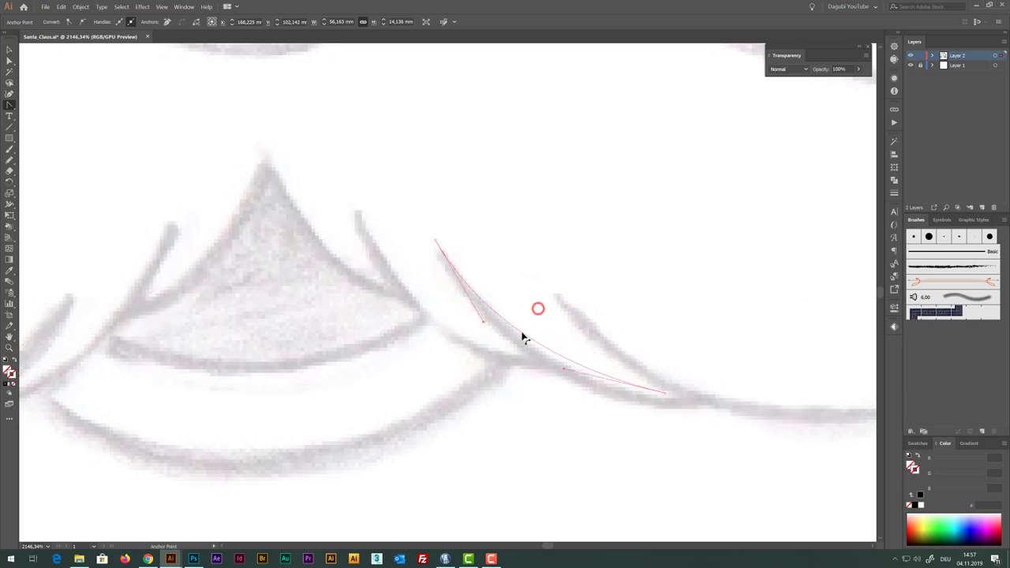
pyautogui.moveTo(602, 331); pyautogui.dragTo(590, 343)
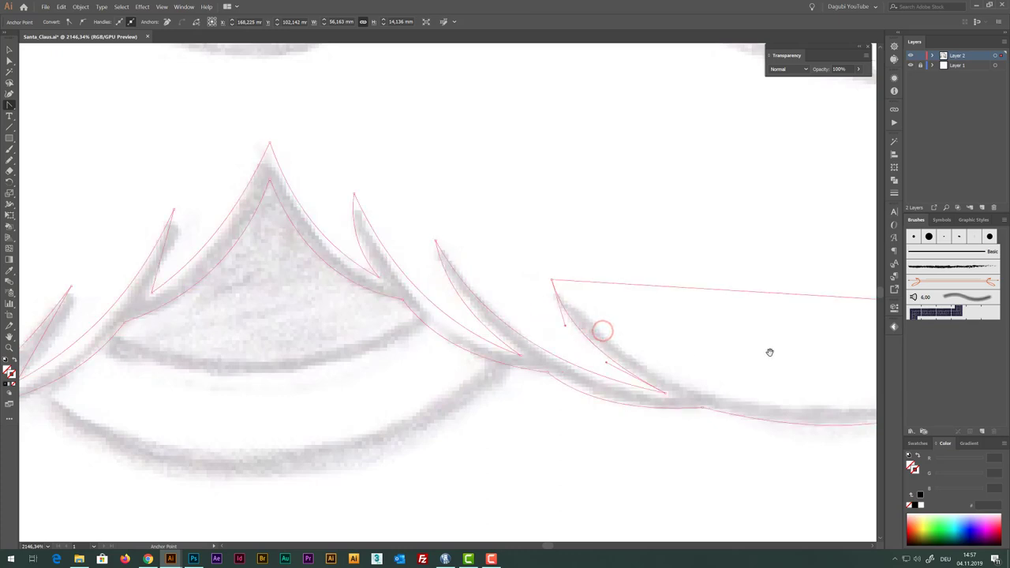
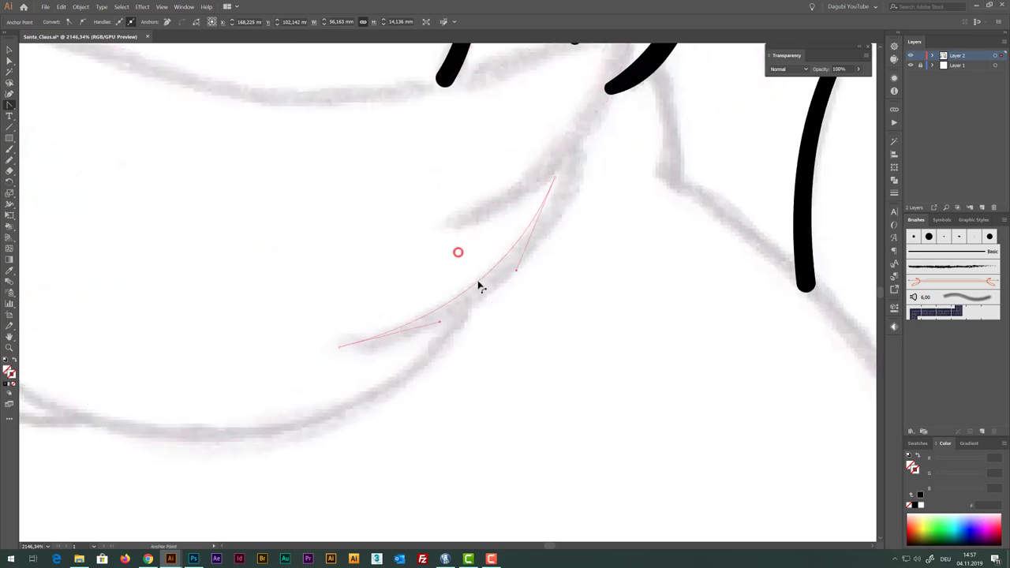
# Bend the straight moustache segments into curves along the sketch, then deselect to show the black strokes
pyautogui.moveTo(508, 198); pyautogui.dragTo(510, 210)
pyautogui.moveTo(547, 124)
pyautogui.mouseDown()
pyautogui.moveTo(356, 311)
pyautogui.moveTo(371, 333)
pyautogui.moveTo(744, 305)
pyautogui.mouseUp()
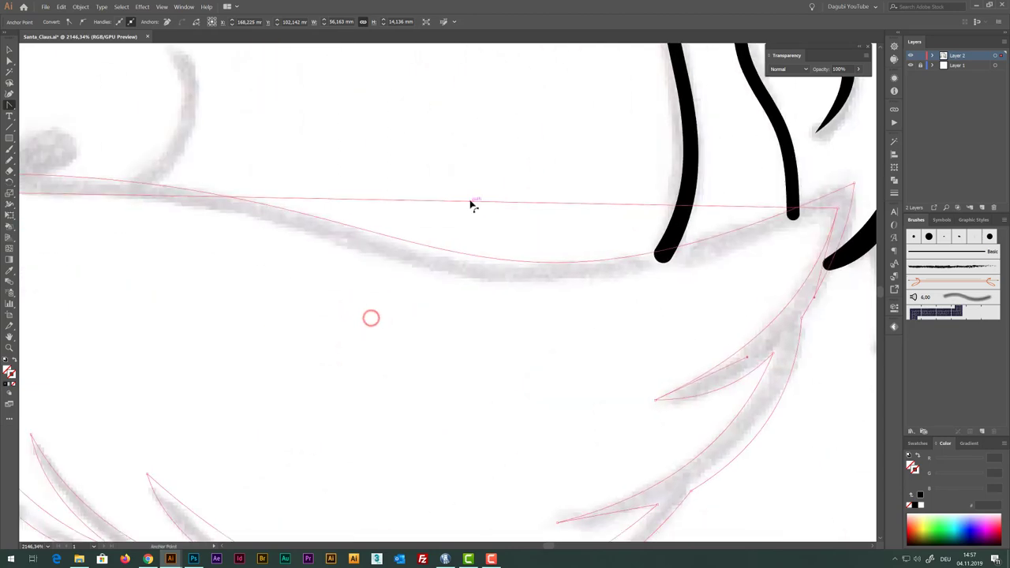
pyautogui.moveTo(468, 203); pyautogui.dragTo(453, 308)
pyautogui.moveTo(479, 343)
pyautogui.mouseDown()
pyautogui.moveTo(432, 307)
pyautogui.moveTo(462, 257)
pyautogui.mouseUp()
pyautogui.keyDown('alt'); pyautogui.click(432, 307); pyautogui.keyUp('alt')
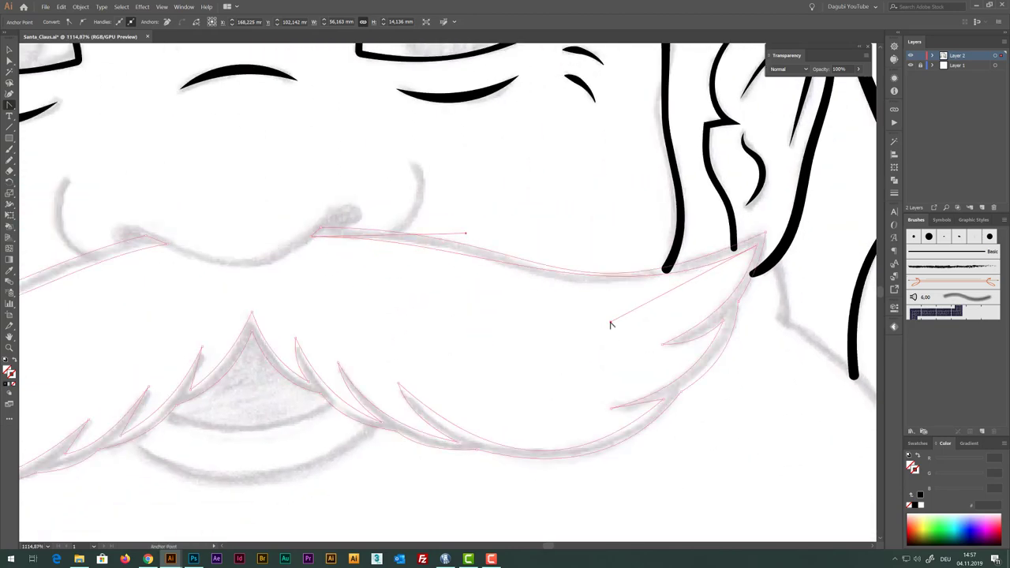
pyautogui.moveTo(610, 324); pyautogui.dragTo(608, 338)
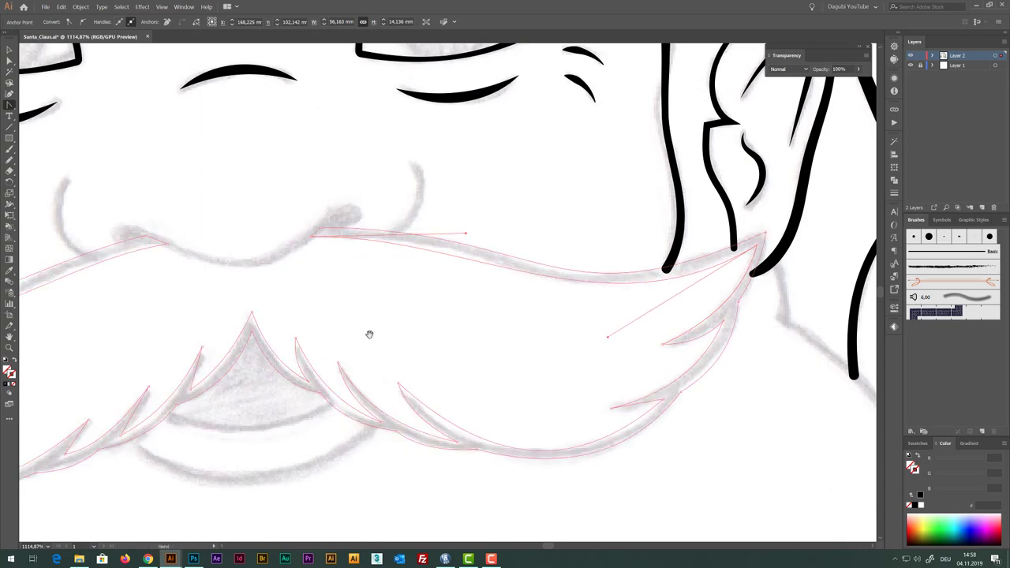
pyautogui.moveTo(369, 335); pyautogui.dragTo(570, 236)
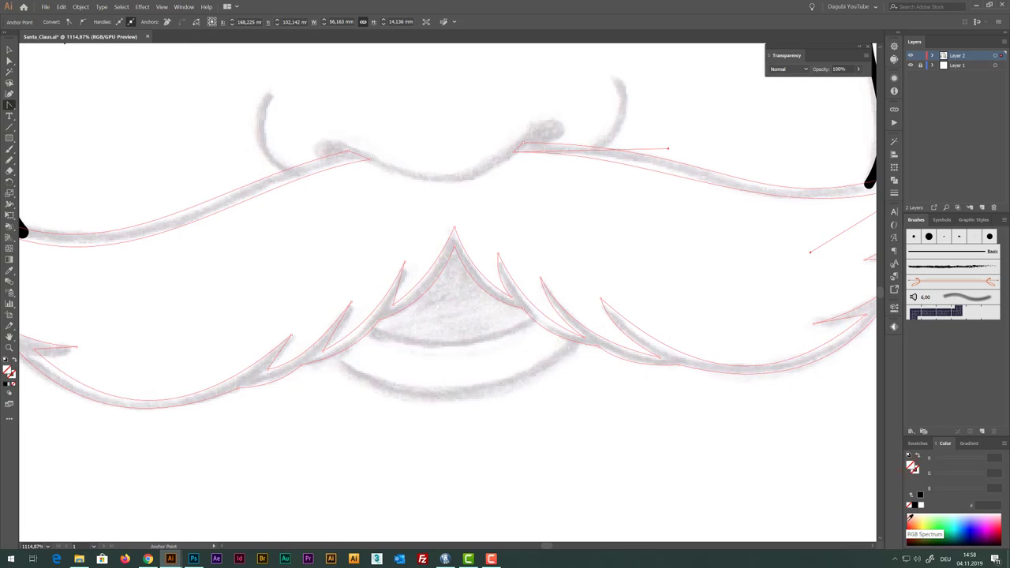
pyautogui.click(914, 506)
# Reshape the moustache's upper-edge curve by pulling its left anchor handle upward
pyautogui.scroll(-2, 703, 337)
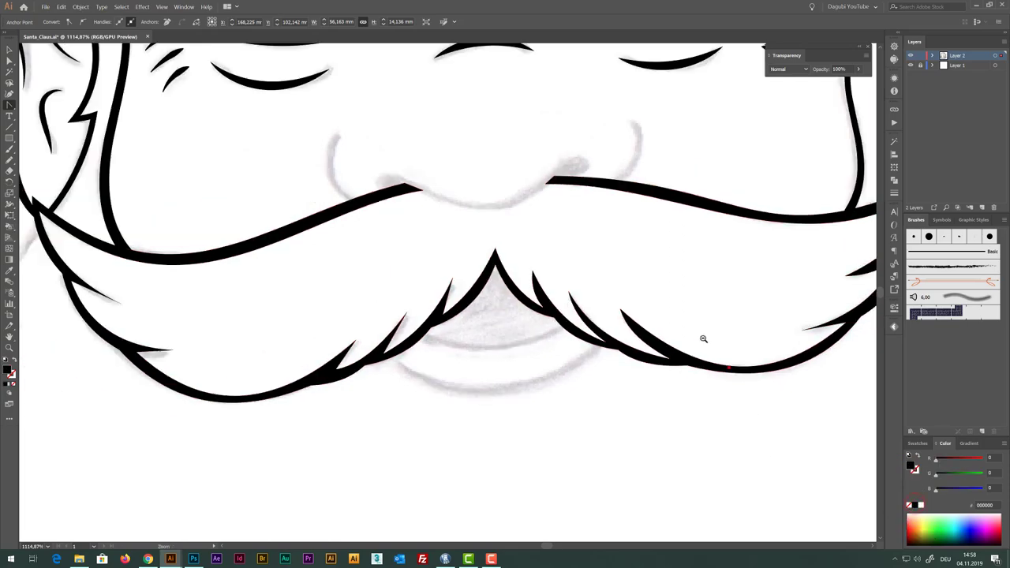
pyautogui.scroll(-2, 676, 315)
pyautogui.scroll(-2, 655, 284)
pyautogui.hscroll(5, 656, 284)
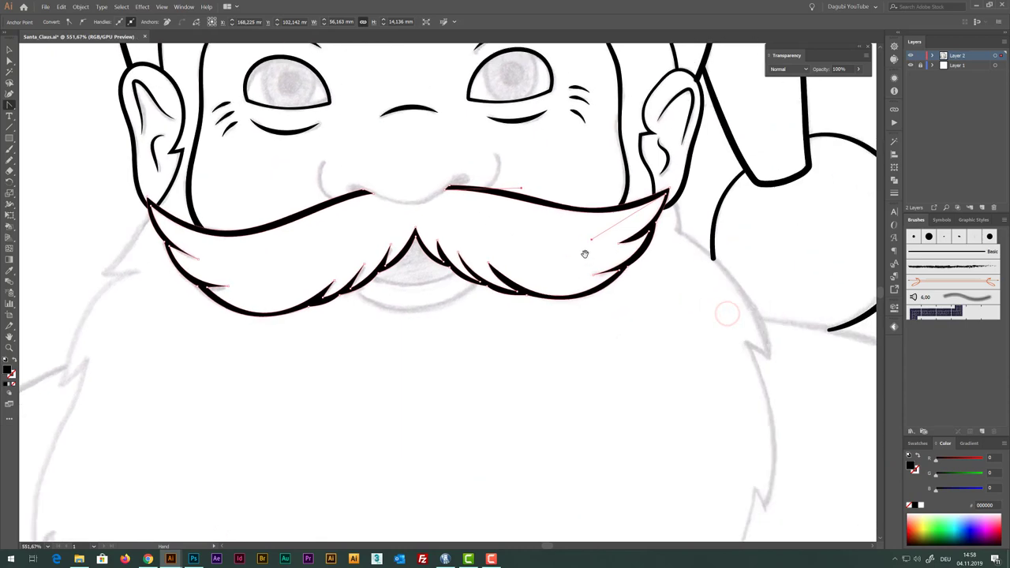
pyautogui.scroll(1, 586, 255)
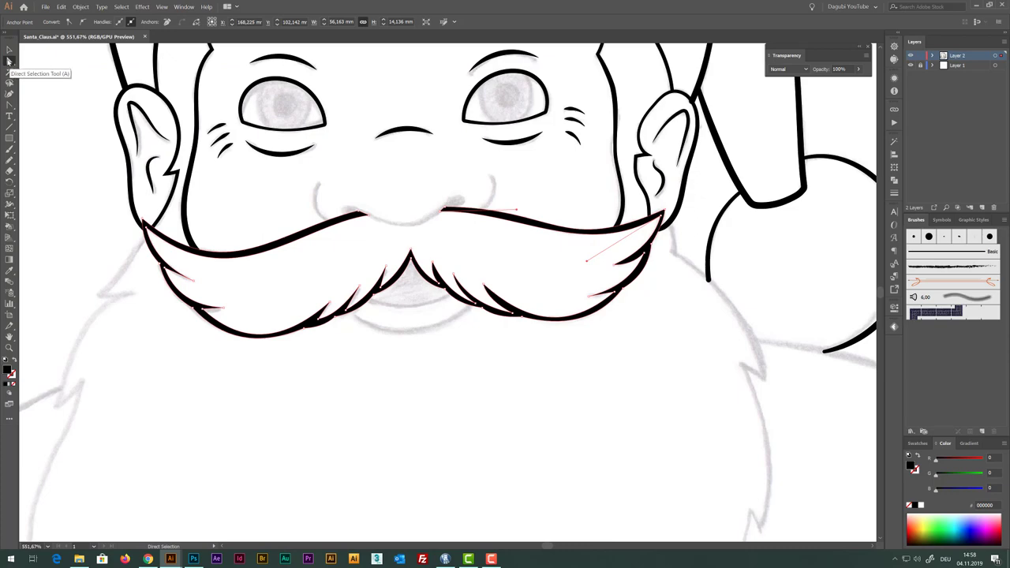
pyautogui.scroll(2, 600, 253)
pyautogui.scroll(3, 552, 260)
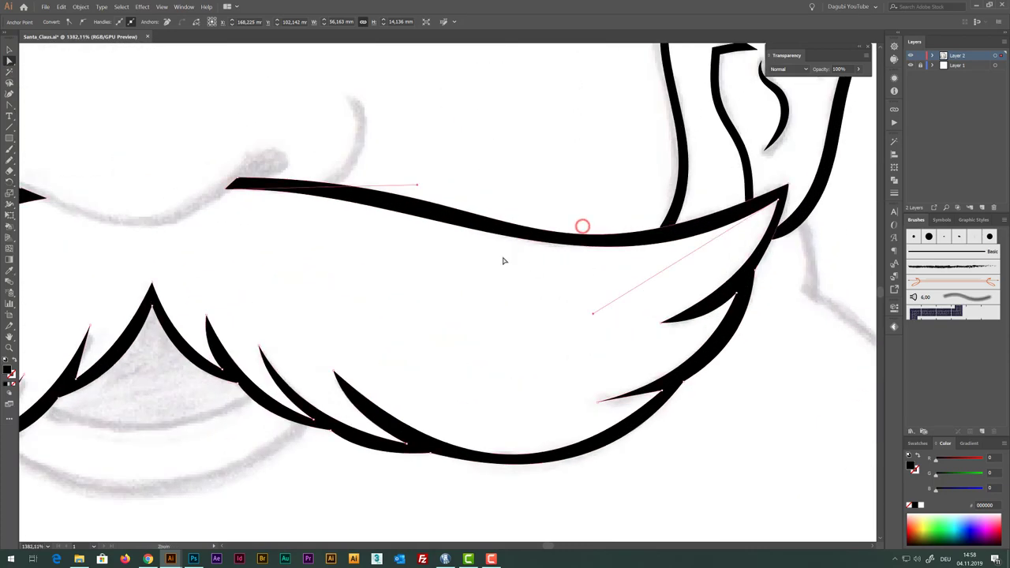
pyautogui.click(228, 187)
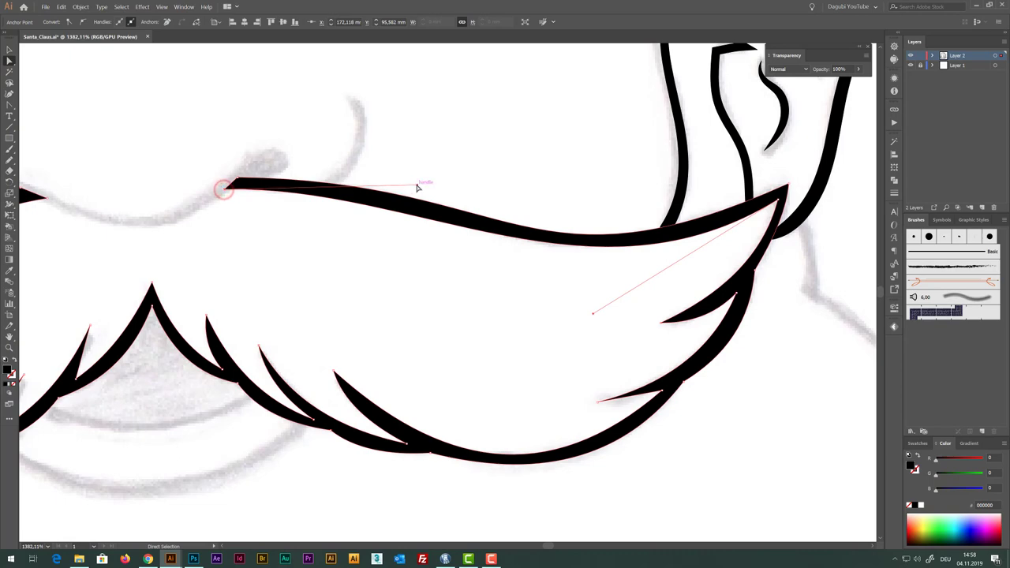
pyautogui.moveTo(416, 185); pyautogui.dragTo(419, 176)
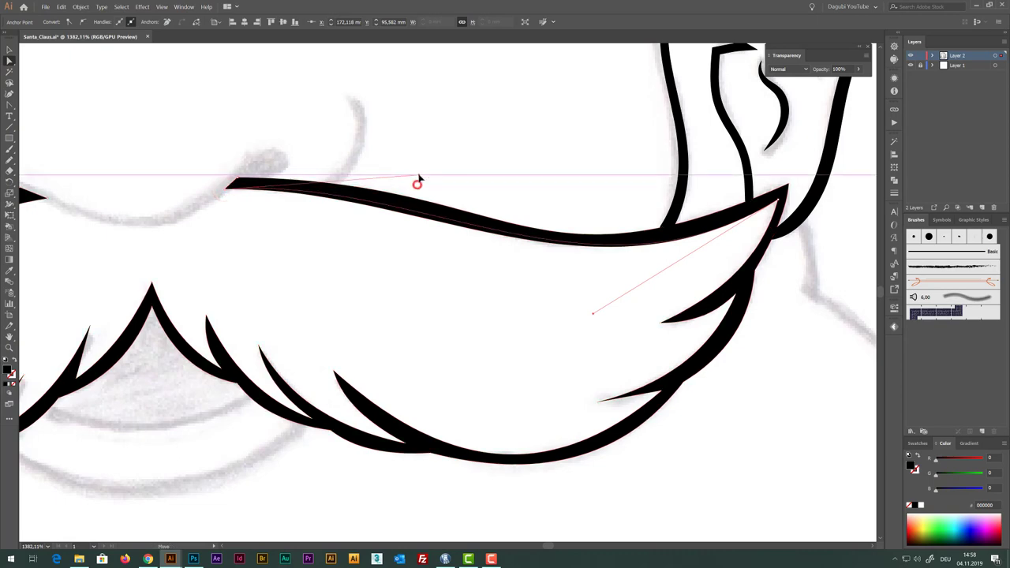
# Sharpen the moustache's right tip by shortening its anchor handle
pyautogui.click(594, 315)
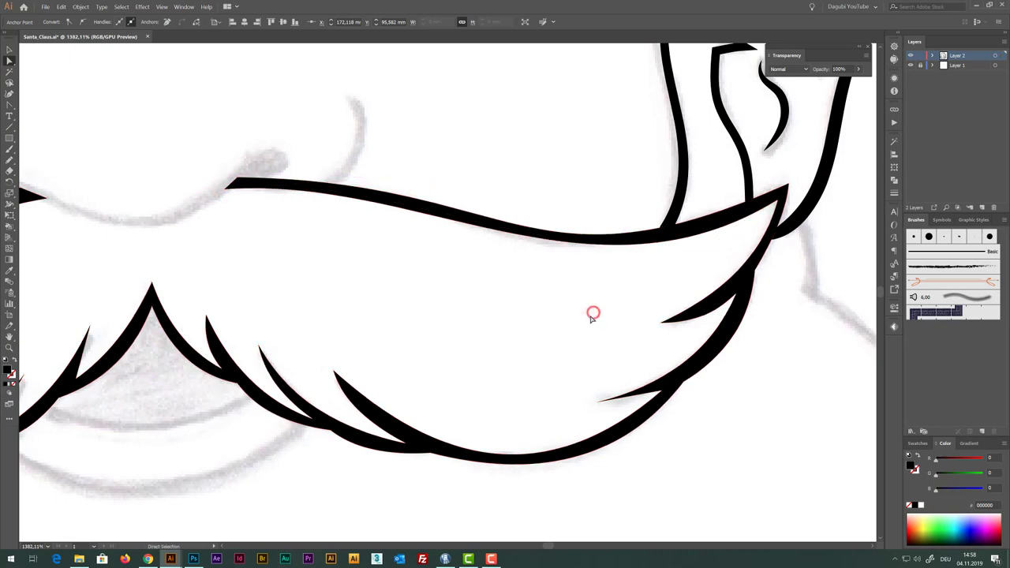
pyautogui.click(689, 227)
pyautogui.click(781, 198)
pyautogui.moveTo(593, 314); pyautogui.dragTo(574, 308)
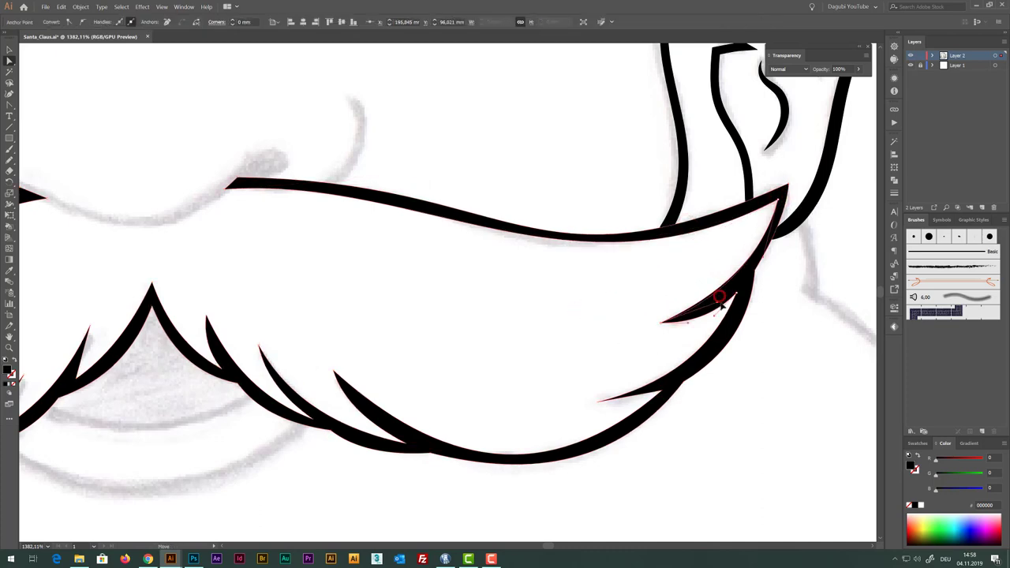
# Convert the lower moustache tip into a sharp corner point
pyautogui.click(598, 402)
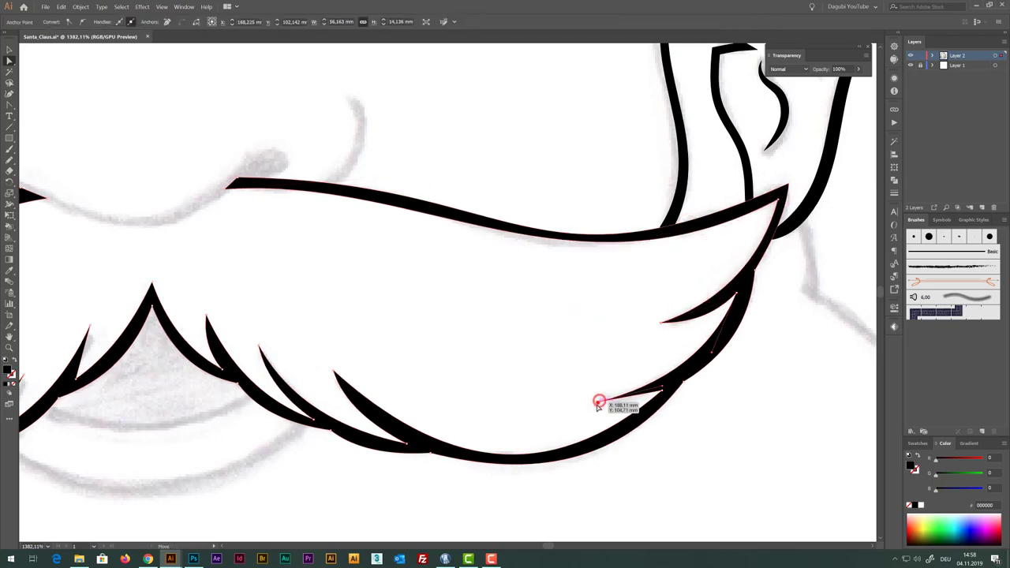
pyautogui.click(10, 105)
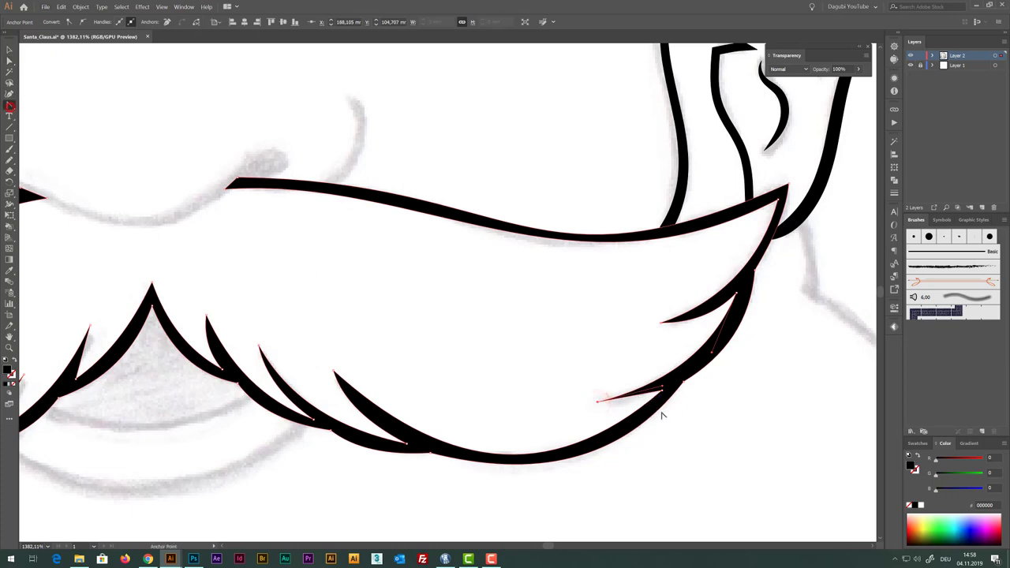
pyautogui.moveTo(636, 400); pyautogui.dragTo(636, 396)
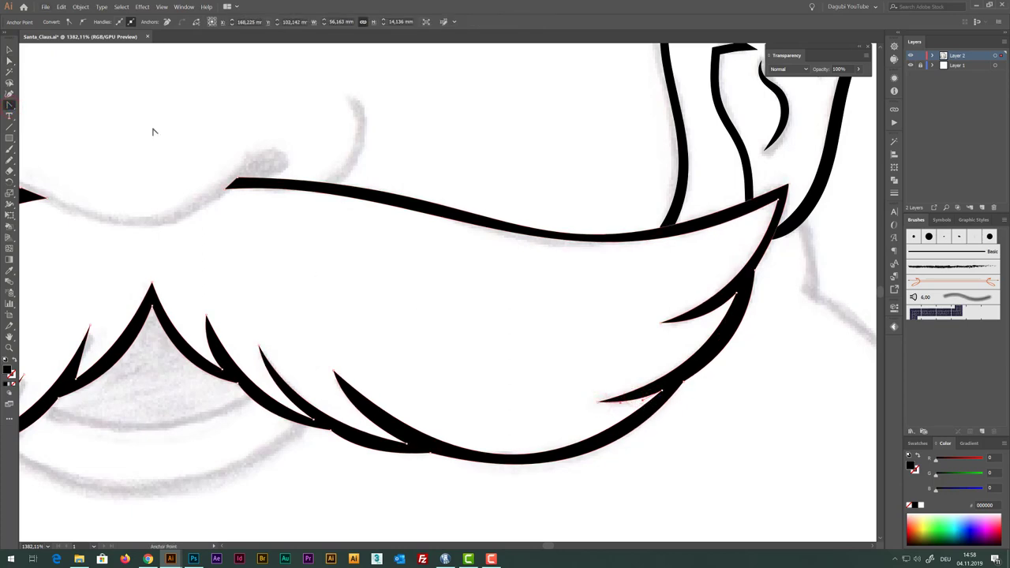
pyautogui.click(7, 61)
# Reshape the lower moustache spikes by adjusting their anchor handles and positions
pyautogui.click(735, 294)
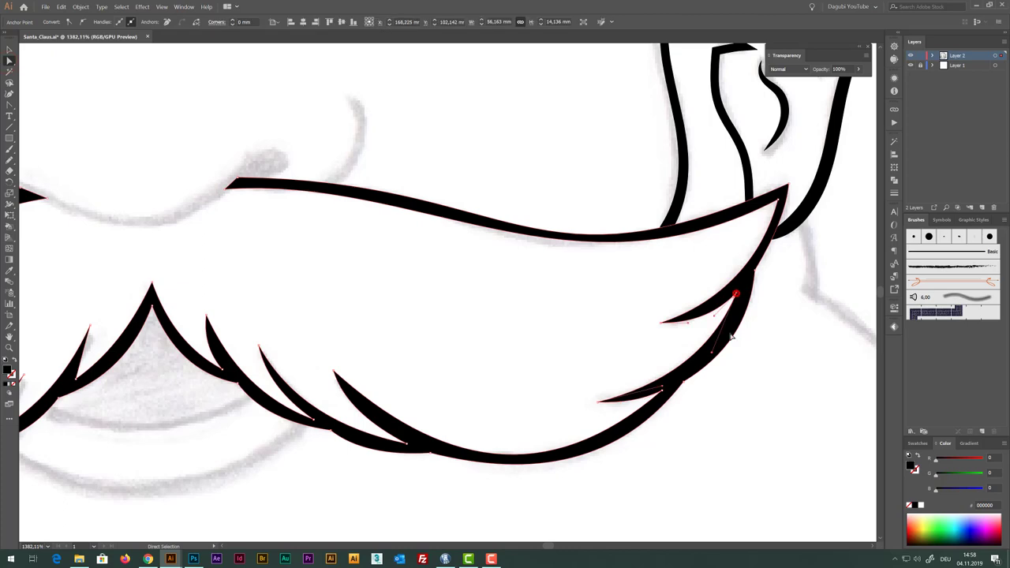
pyautogui.moveTo(376, 487); pyautogui.dragTo(530, 377)
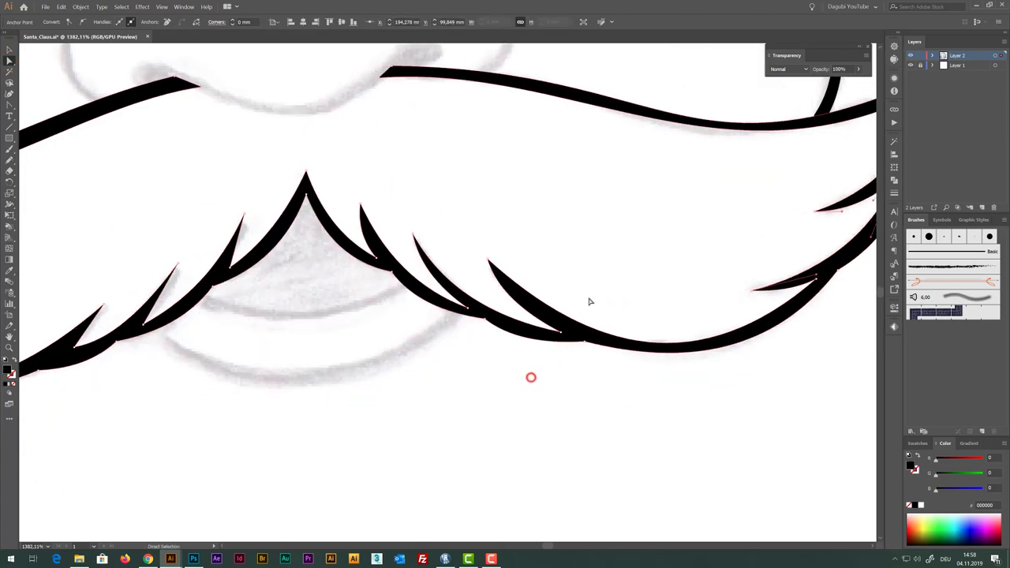
pyautogui.moveTo(487, 259)
pyautogui.mouseDown()
pyautogui.moveTo(593, 355)
pyautogui.moveTo(581, 359)
pyautogui.mouseUp()
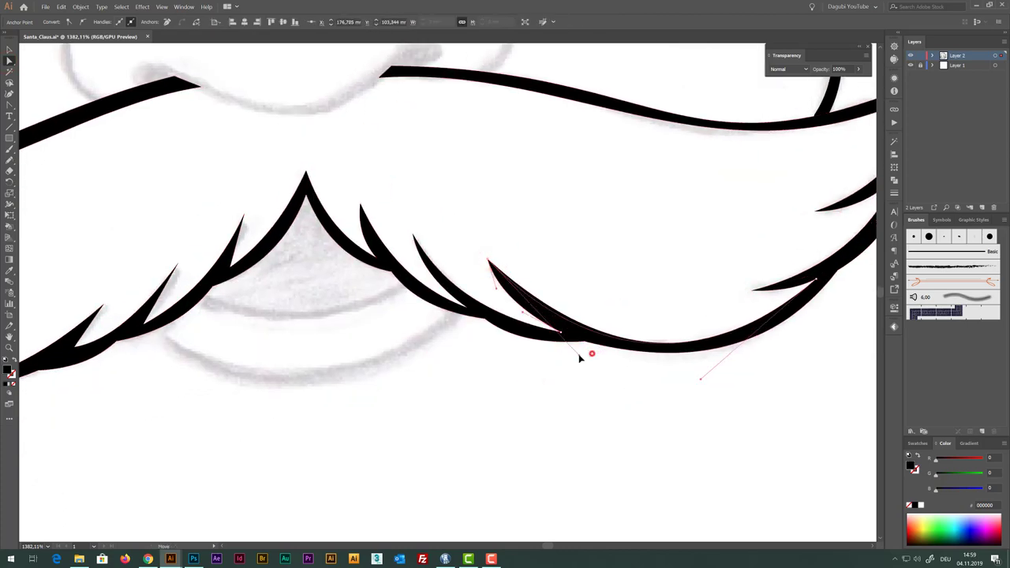
pyautogui.hscroll(-3, 538, 324)
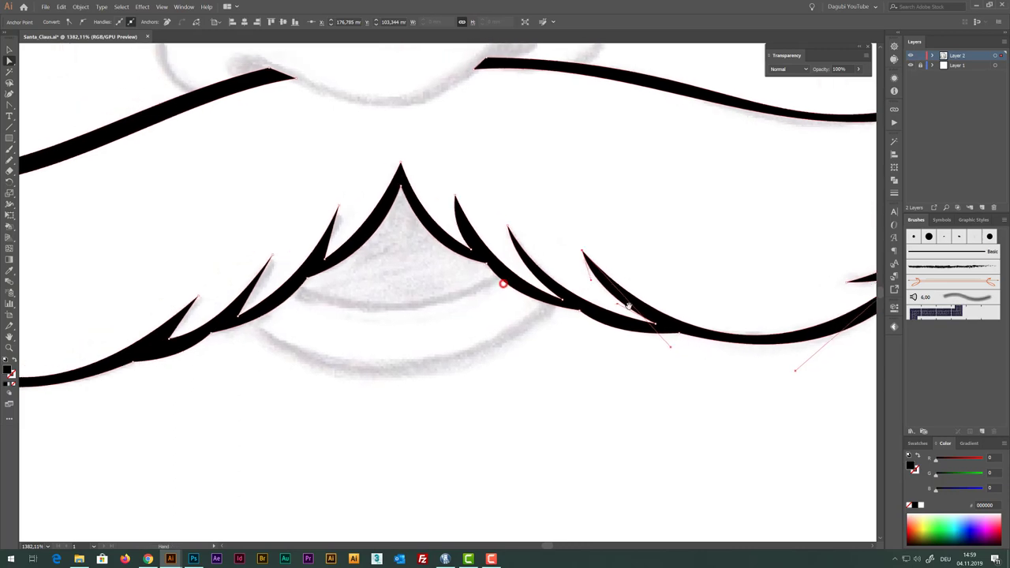
pyautogui.hscroll(-3, 503, 284)
pyautogui.click(550, 270)
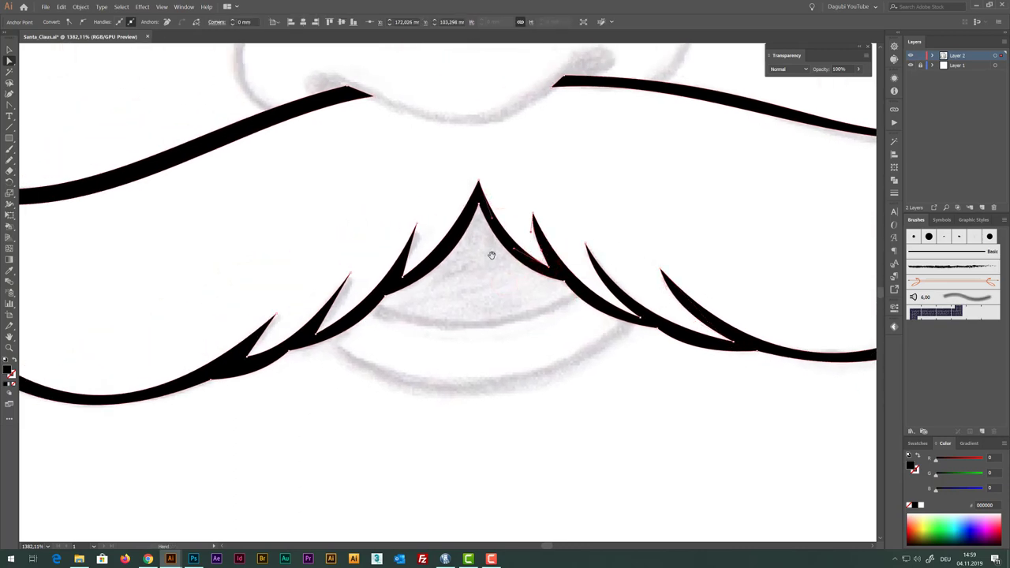
pyautogui.hscroll(-3, 491, 255)
pyautogui.moveTo(350, 356); pyautogui.dragTo(350, 361)
pyautogui.hscroll(-3, 450, 315)
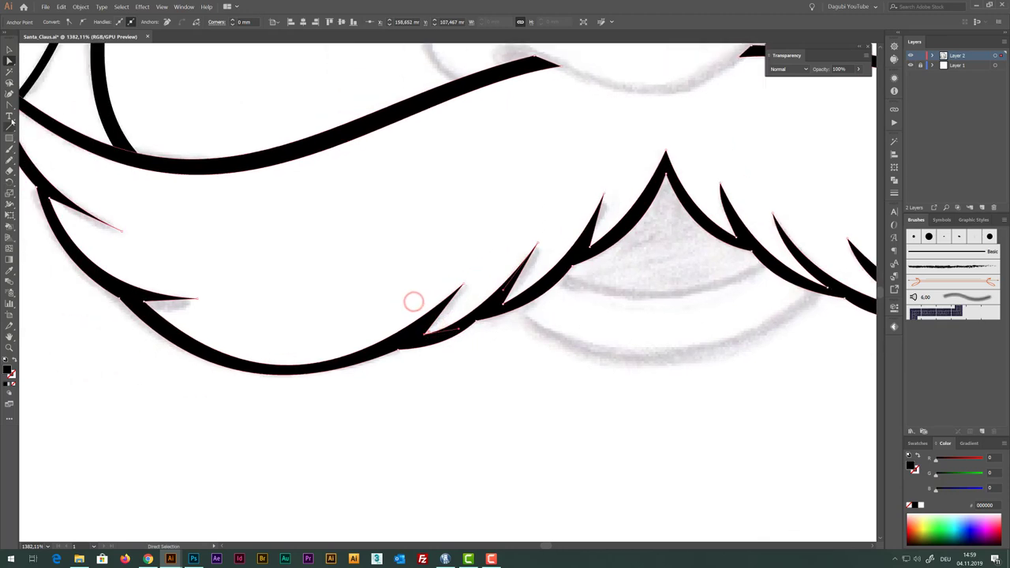
# Convert the spike anchors along the moustache's lower edge into sharp corners with Shift+C
pyautogui.hotkey('shift', 'c')
pyautogui.click(444, 307)
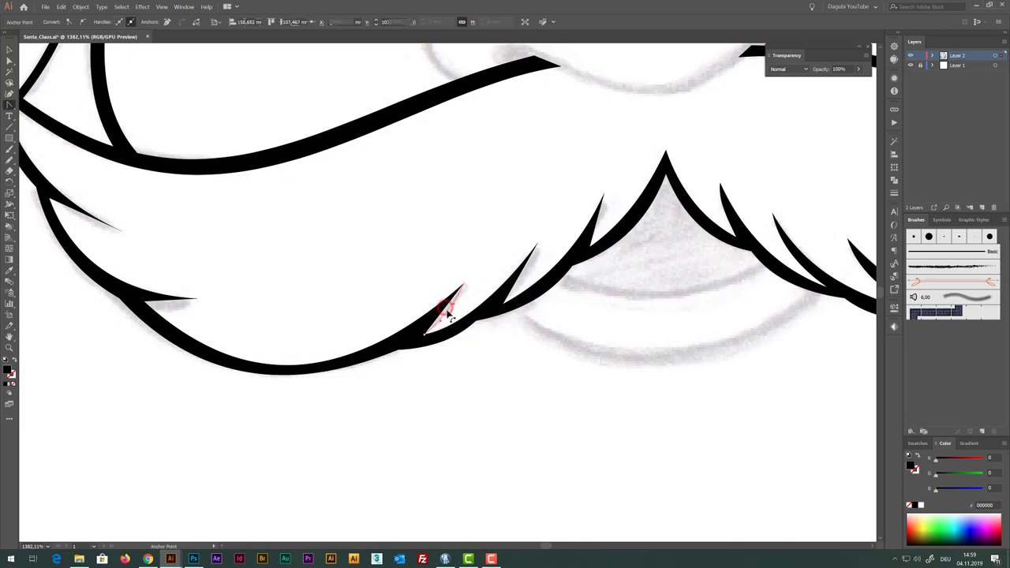
pyautogui.click(598, 227)
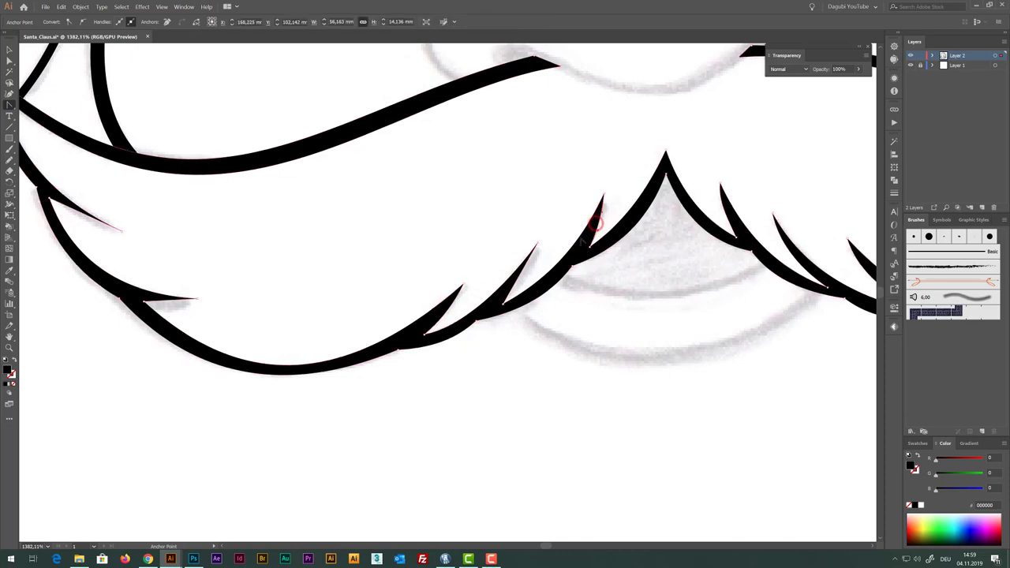
pyautogui.click(523, 275)
pyautogui.hscroll(2, 607, 313)
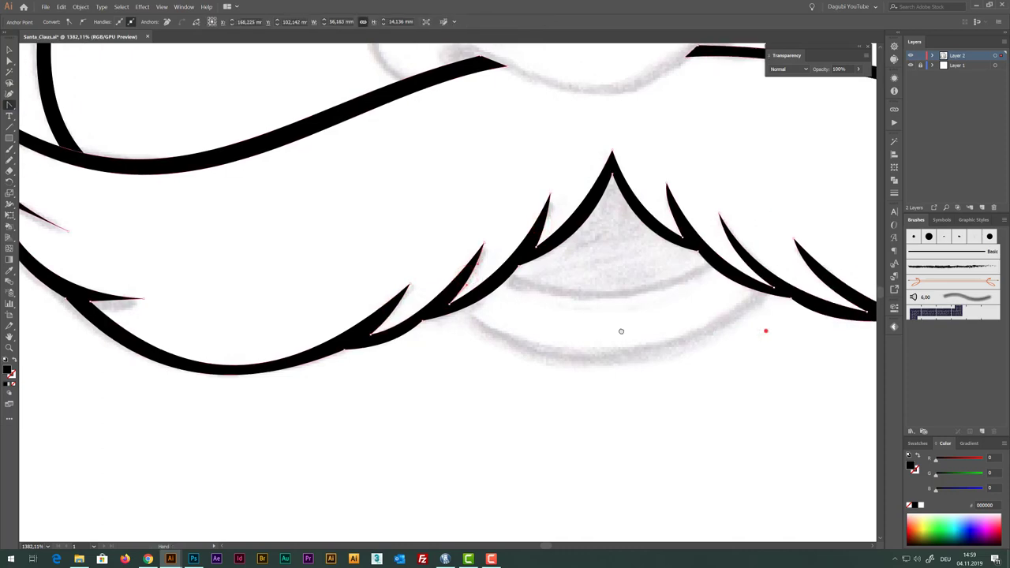
pyautogui.hscroll(-5, 683, 307)
pyautogui.click(284, 315)
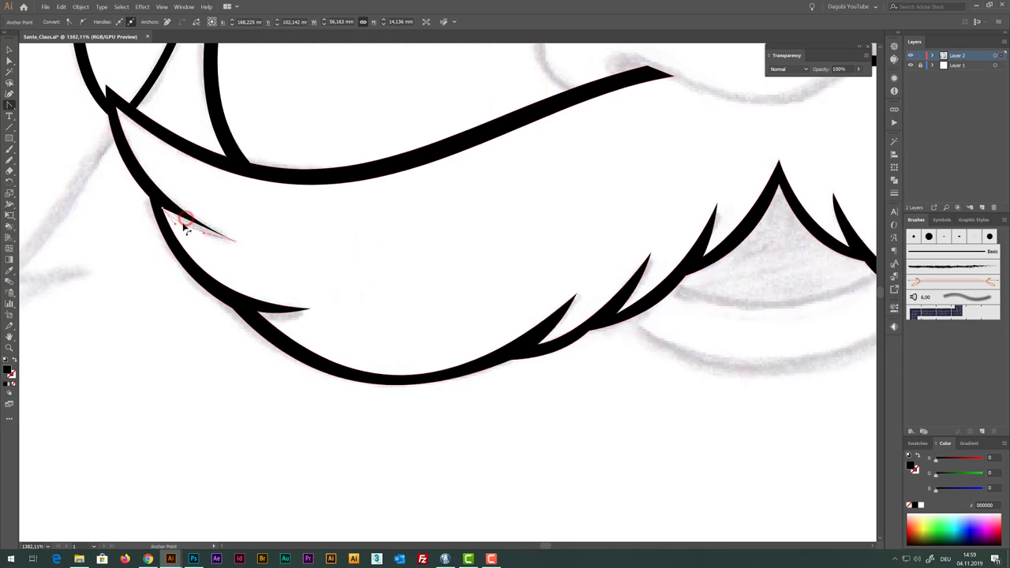
pyautogui.scroll(-5, 518, 329)
pyautogui.scroll(-3, 612, 264)
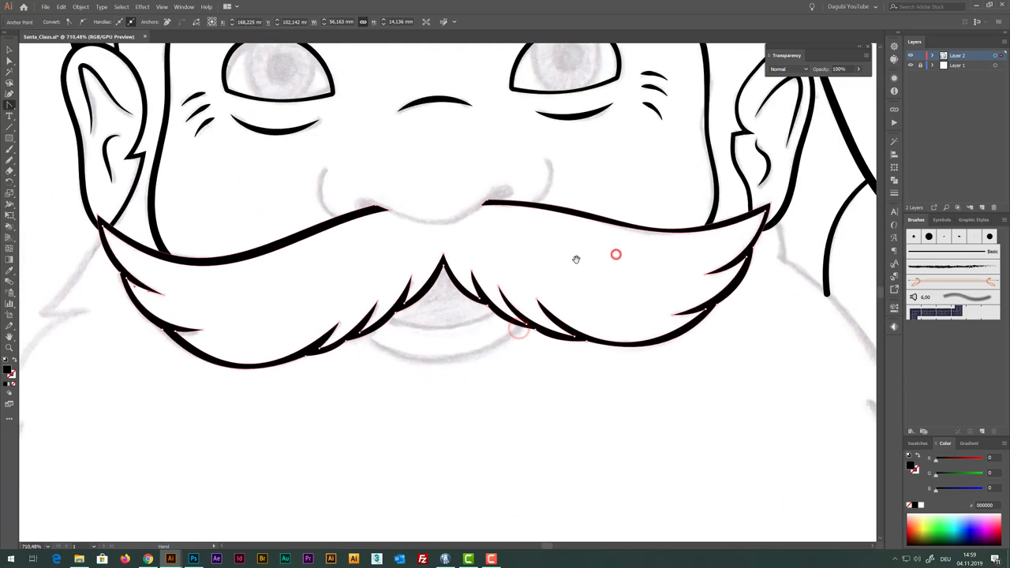
pyautogui.scroll(1, 552, 236)
pyautogui.scroll(5, 541, 235)
pyautogui.moveTo(518, 194); pyautogui.dragTo(532, 241)
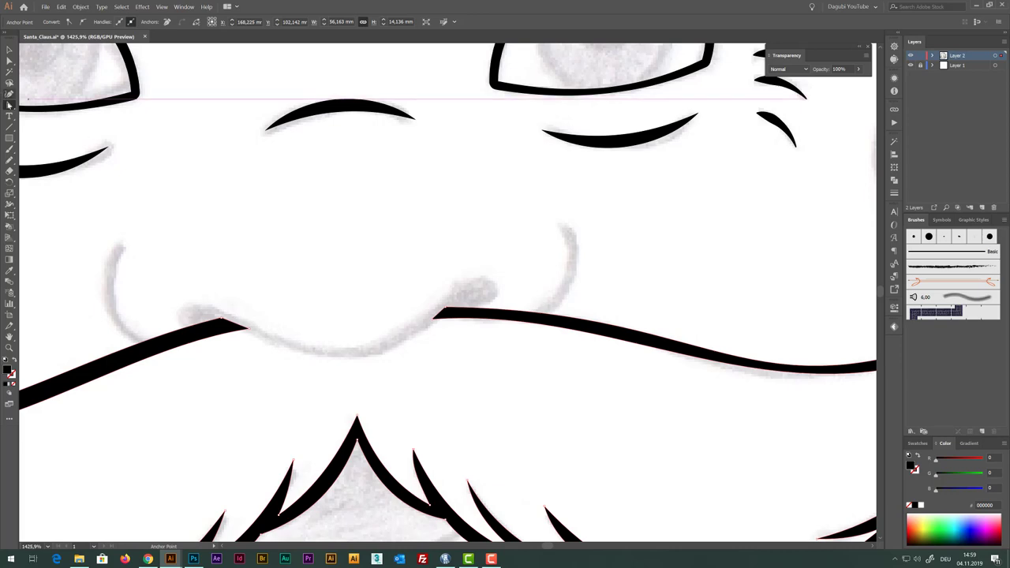
# Draw a closed Pen wedge on the right nose edge and pull its handles into a thin crescent
pyautogui.moveTo(8, 103); pyautogui.dragTo(32, 106)
pyautogui.click(41, 107)
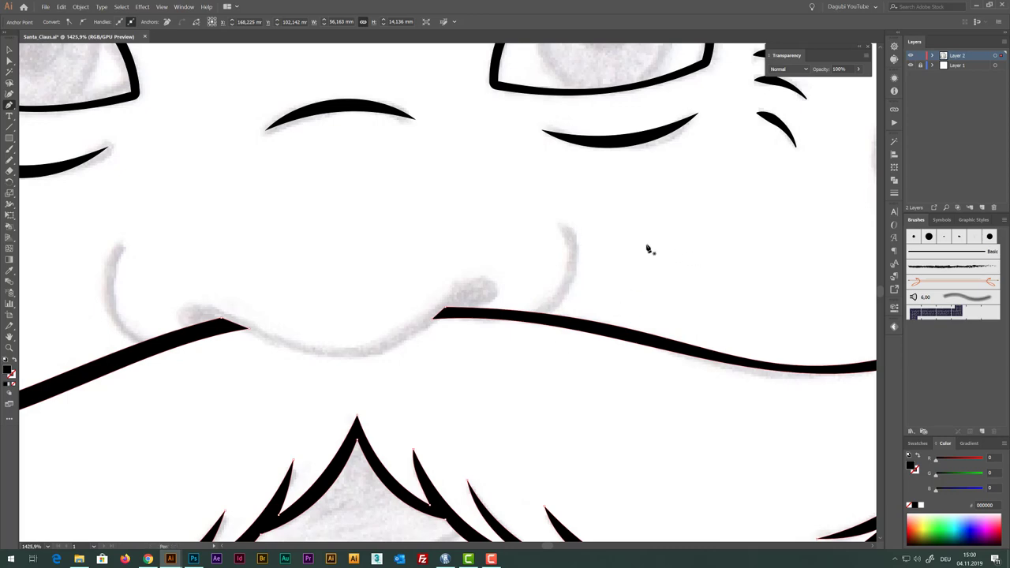
pyautogui.click(665, 230)
pyautogui.press('p')
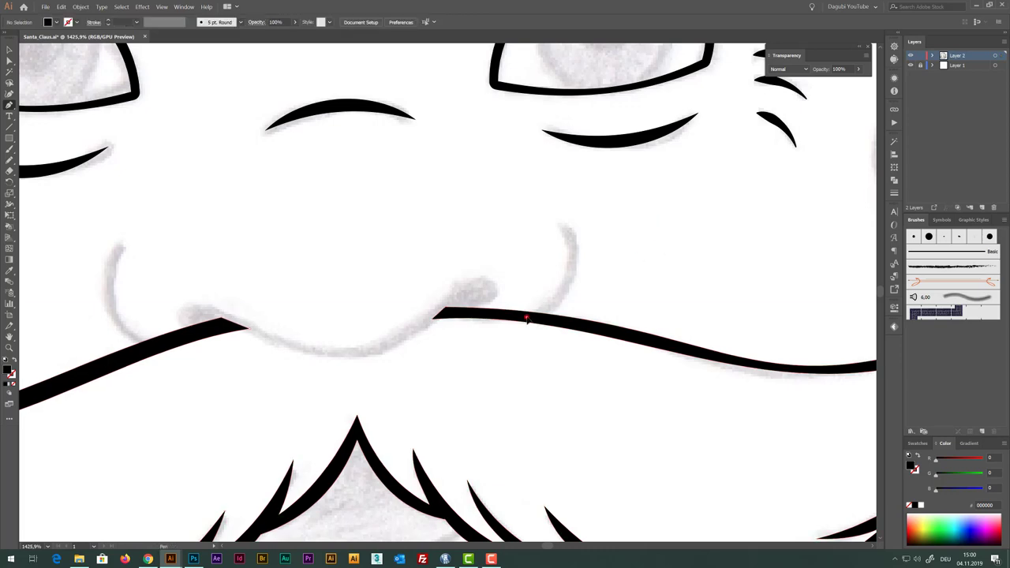
pyautogui.moveTo(526, 318); pyautogui.dragTo(558, 296)
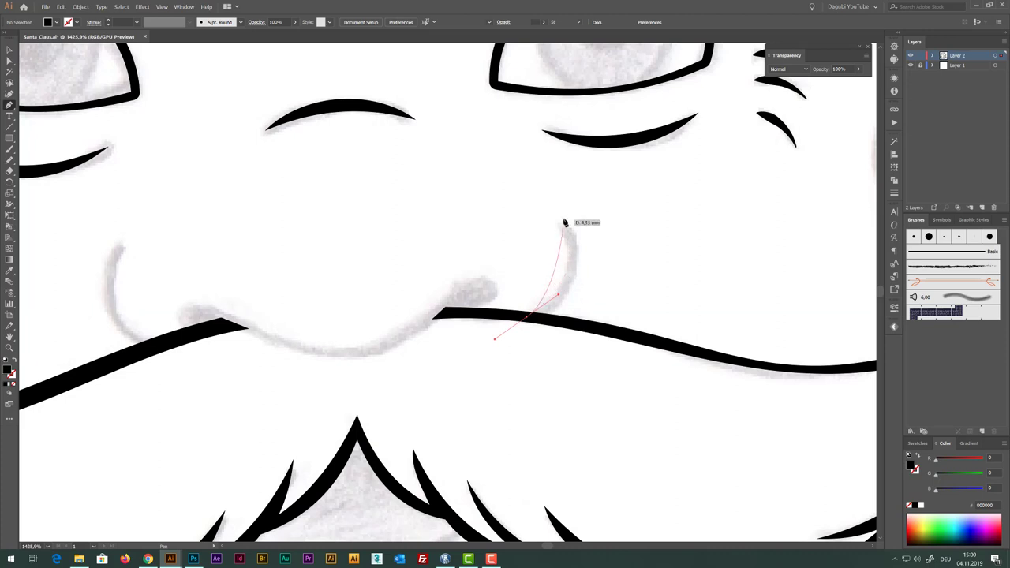
pyautogui.moveTo(558, 225); pyautogui.dragTo(546, 191)
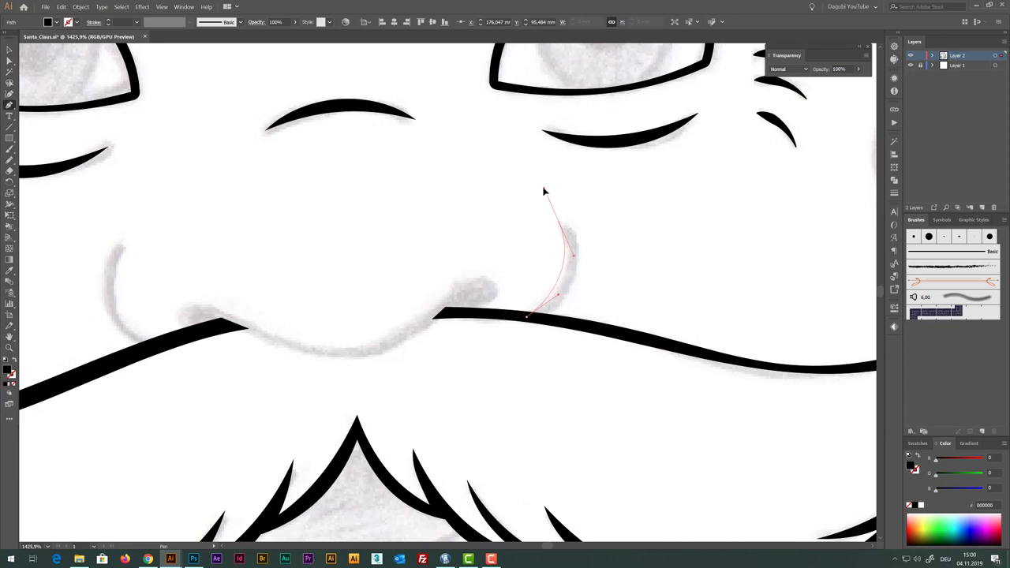
pyautogui.moveTo(590, 195); pyautogui.dragTo(604, 219)
pyautogui.moveTo(580, 251); pyautogui.dragTo(582, 255)
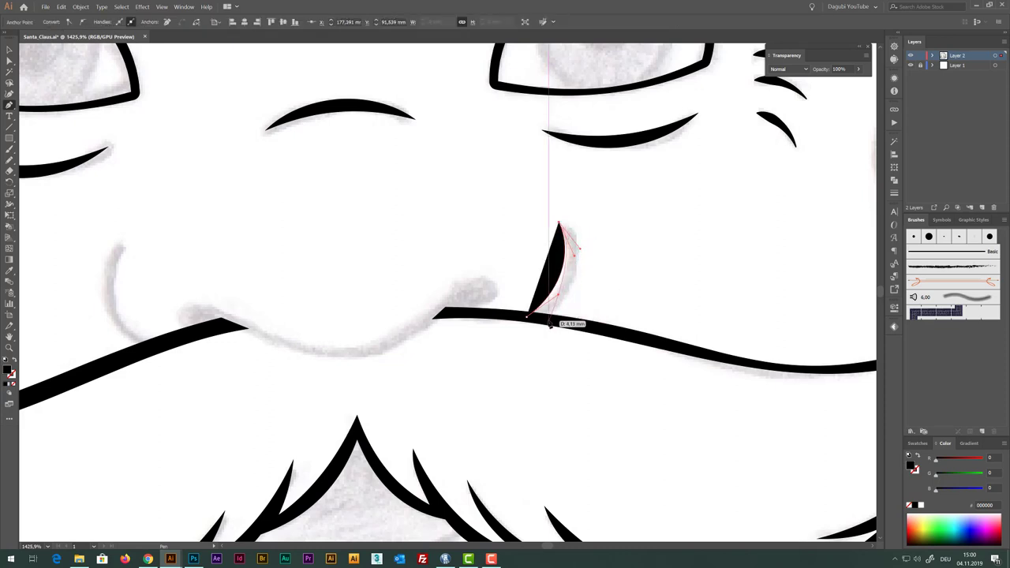
pyautogui.moveTo(548, 319); pyautogui.dragTo(525, 341)
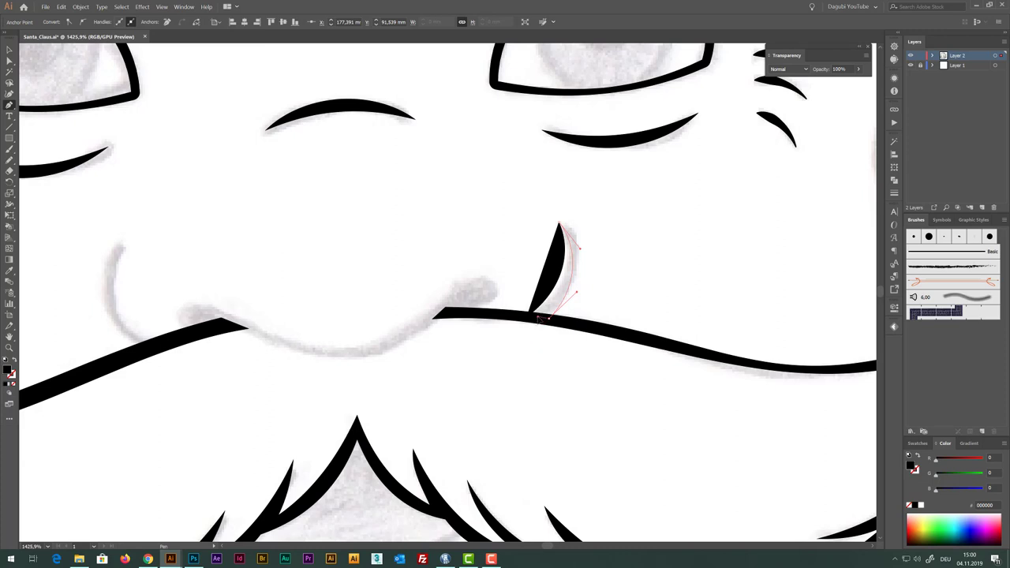
pyautogui.moveTo(538, 318); pyautogui.dragTo(530, 323)
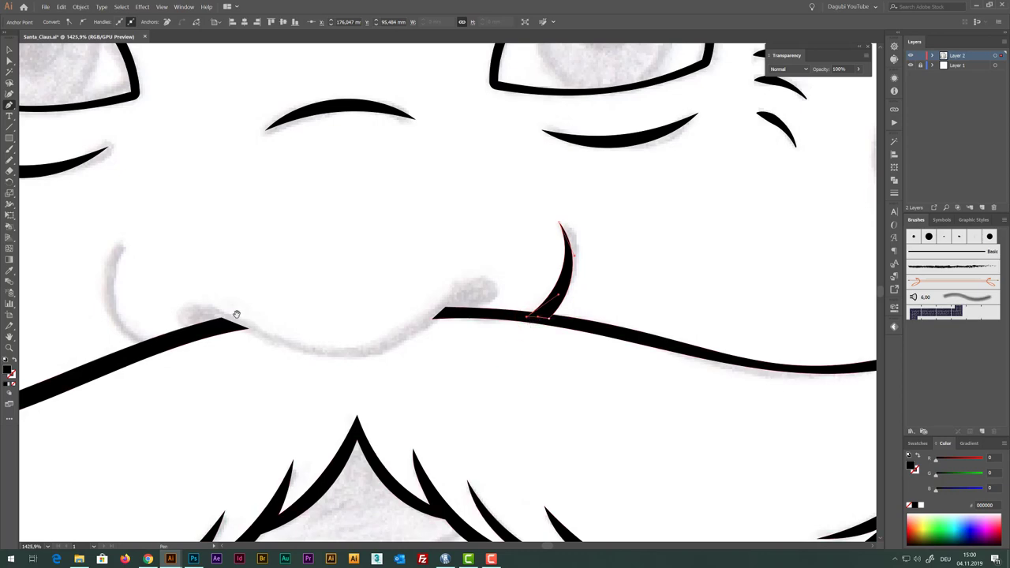
pyautogui.moveTo(236, 314); pyautogui.dragTo(469, 283)
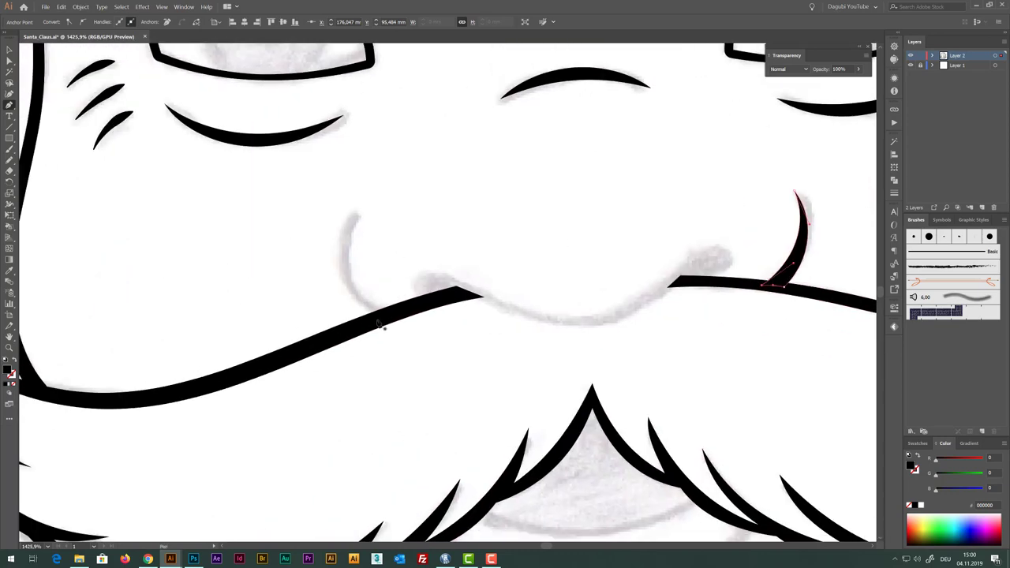
# Draw a closed Pen shape on the left nose edge and curve its inner side into a crescent
pyautogui.moveTo(378, 321); pyautogui.dragTo(339, 301)
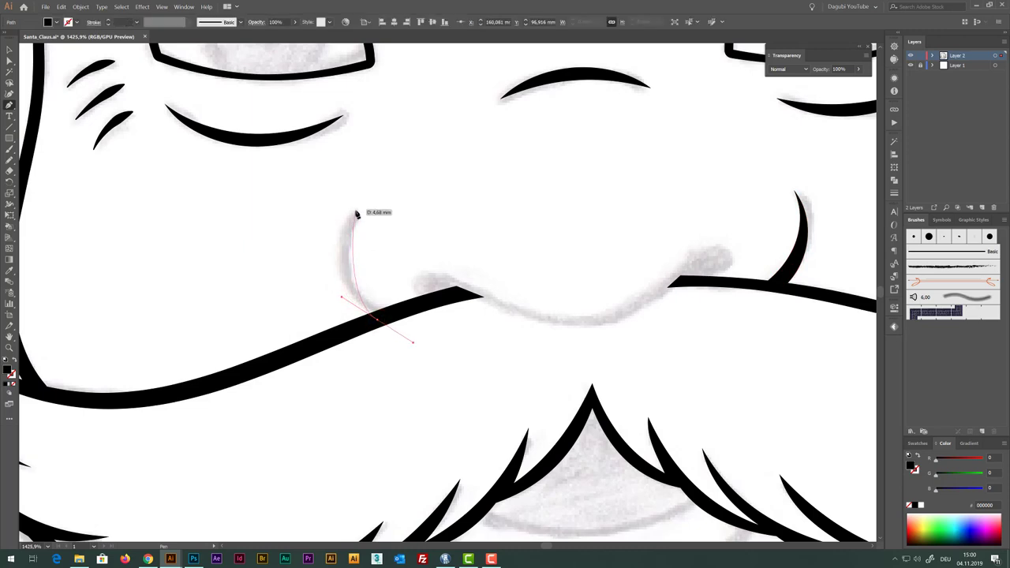
pyautogui.moveTo(356, 210); pyautogui.dragTo(385, 178)
pyautogui.click(362, 265)
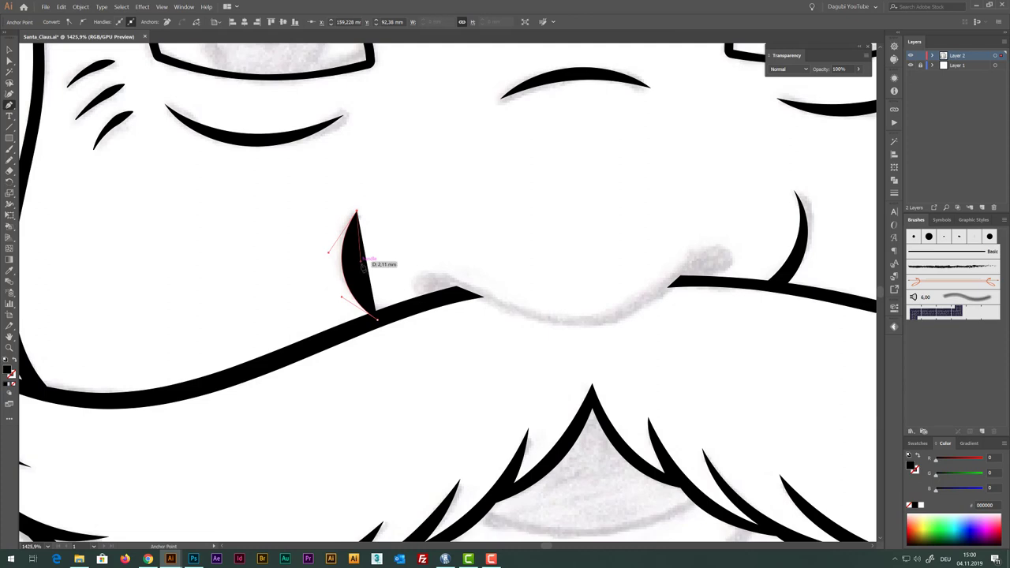
pyautogui.moveTo(362, 266)
pyautogui.mouseDown()
pyautogui.moveTo(387, 317)
pyautogui.moveTo(430, 351)
pyautogui.mouseUp()
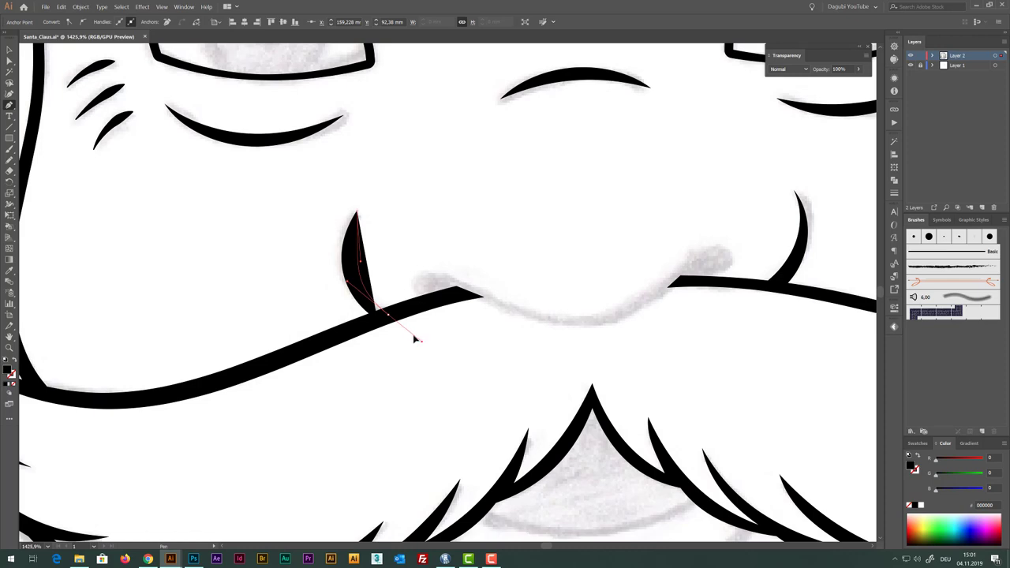
pyautogui.moveTo(382, 321); pyautogui.dragTo(380, 318)
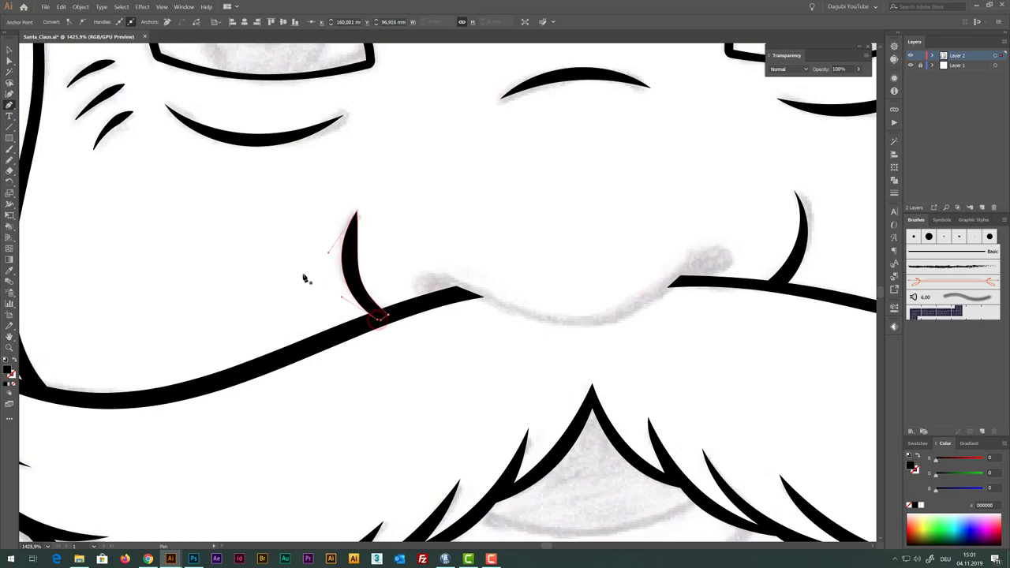
# Nudge the left crescent's anchor slightly left with Direct Selection
pyautogui.click(9, 63)
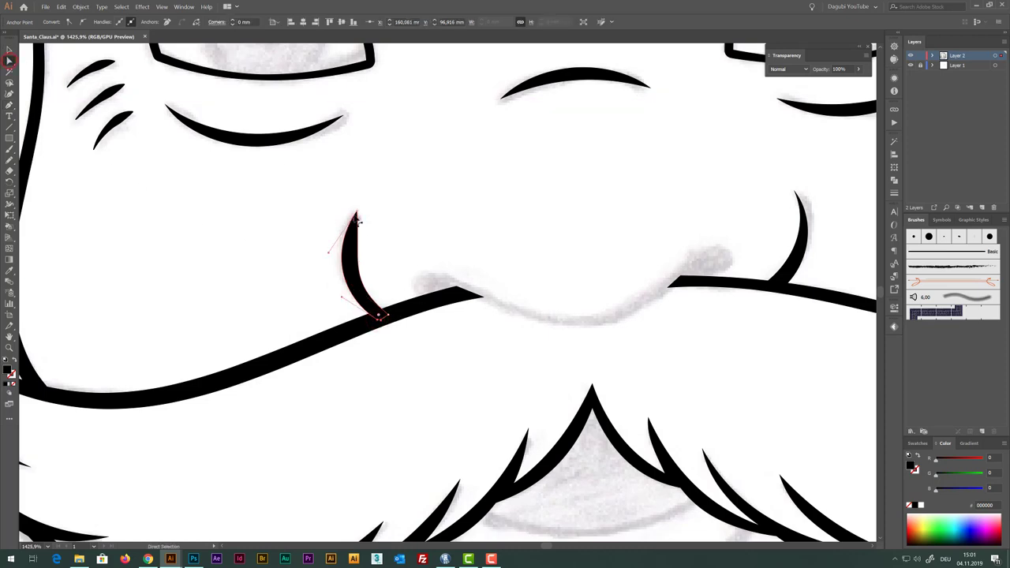
pyautogui.click(363, 264)
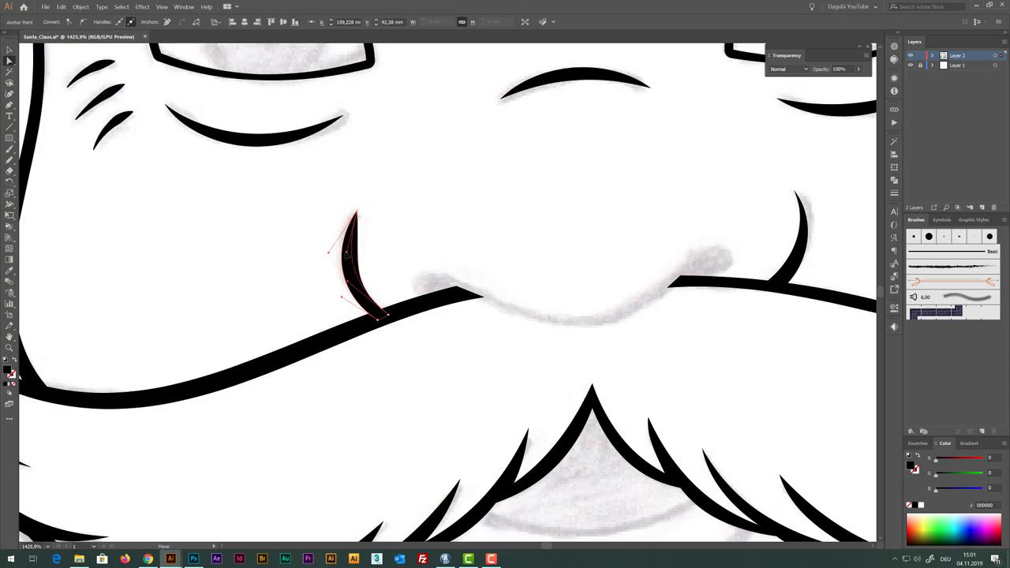
pyautogui.moveTo(351, 257); pyautogui.dragTo(344, 254)
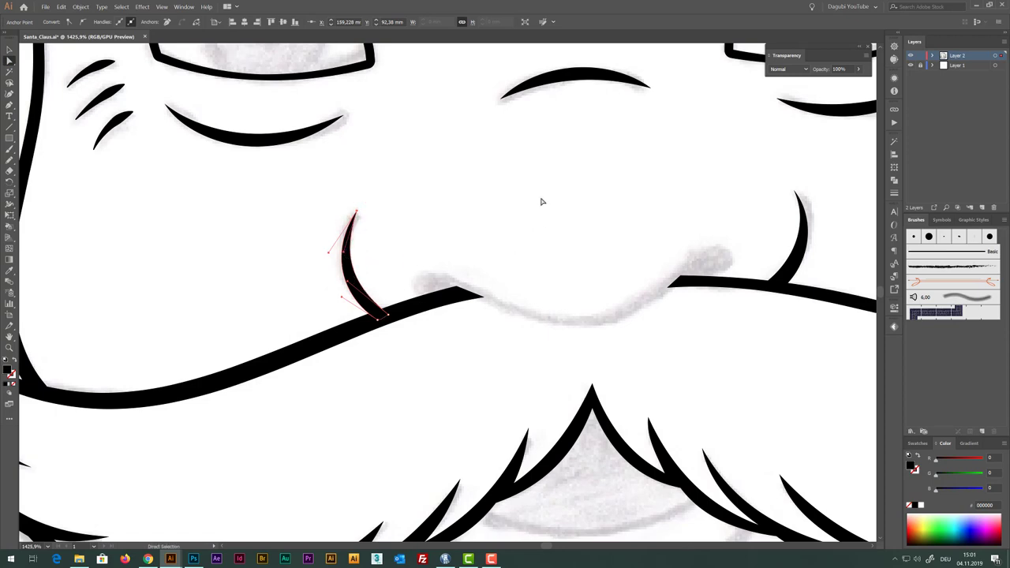
pyautogui.click(542, 192)
pyautogui.keyDown('alt'); pyautogui.click(626, 276); pyautogui.keyUp('alt')
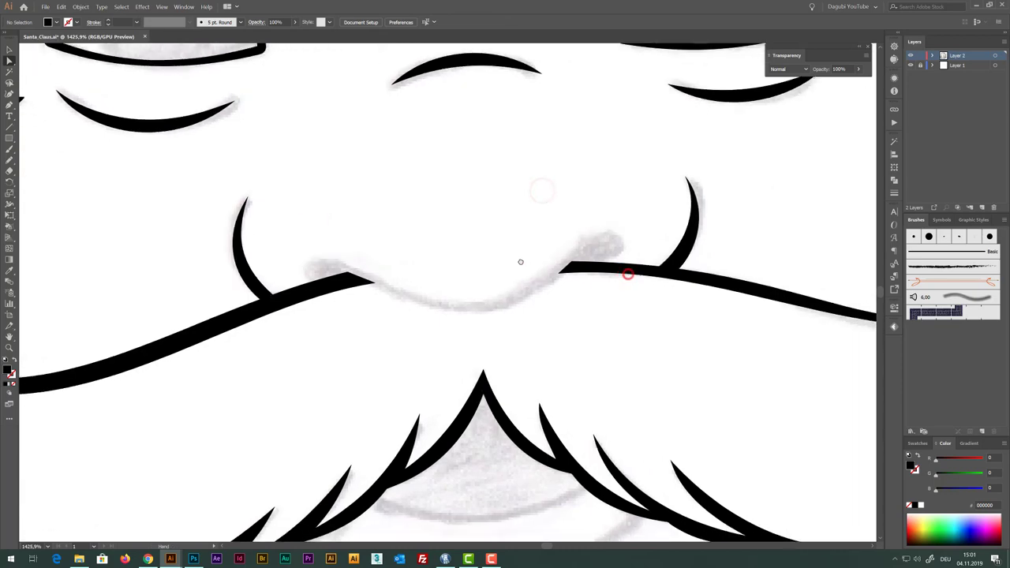
# Zoom in and center the view on the nose
pyautogui.keyDown('alt'); pyautogui.click(609, 307); pyautogui.keyUp('alt')
pyautogui.hotkey('ctrl', 'space')
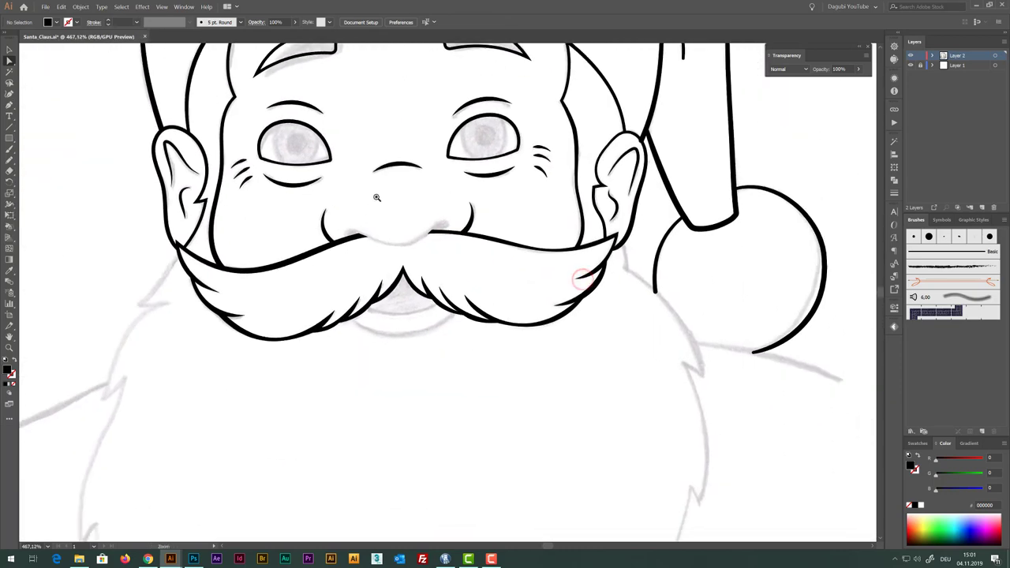
pyautogui.click(370, 190)
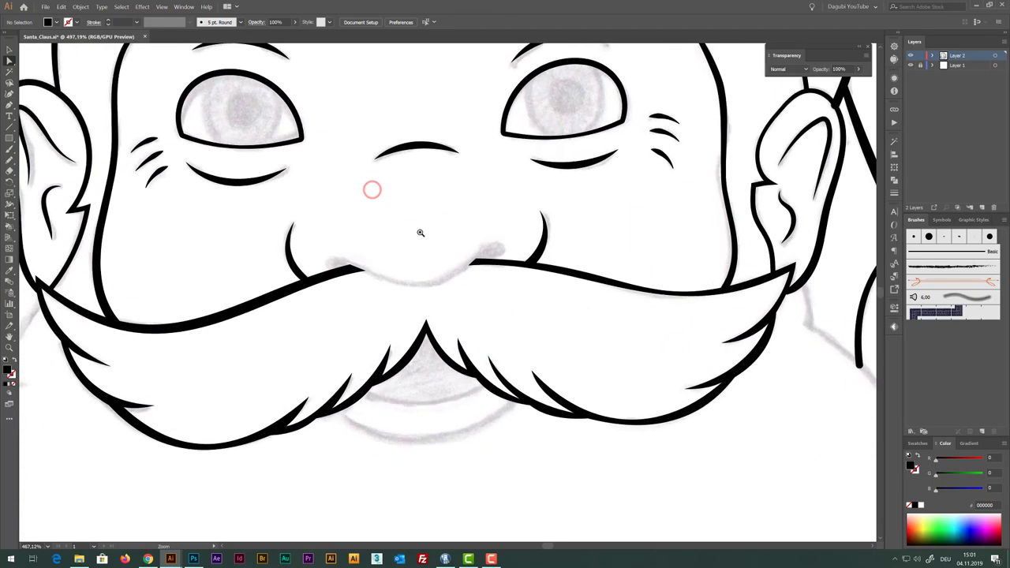
pyautogui.moveTo(421, 221); pyautogui.dragTo(463, 199)
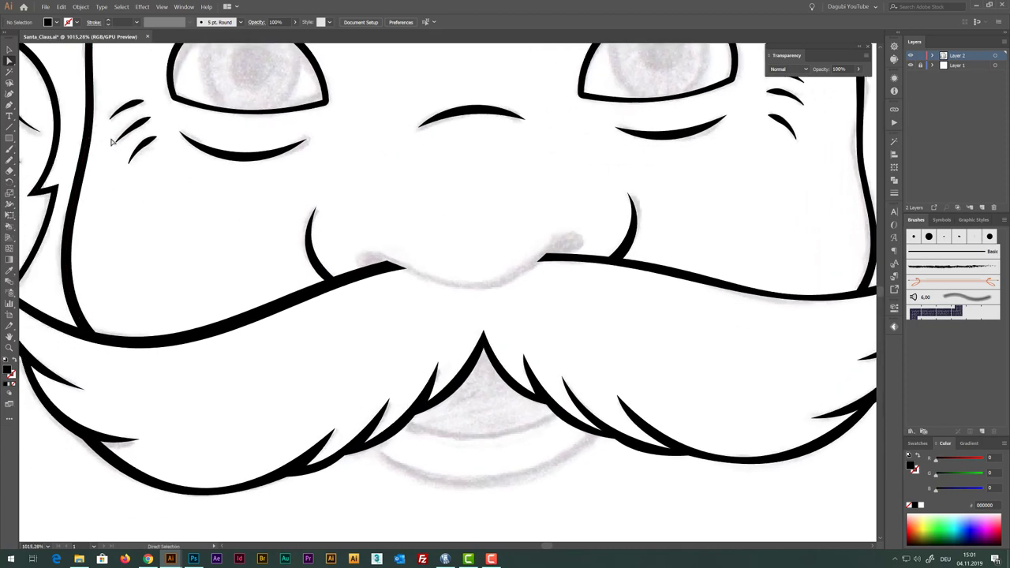
# Draw a closed Pen path along the nose underside from the left to the right nostril
pyautogui.click(10, 105)
pyautogui.moveTo(356, 265)
pyautogui.mouseDown()
pyautogui.moveTo(395, 256)
pyautogui.moveTo(478, 285)
pyautogui.moveTo(530, 279)
pyautogui.mouseUp()
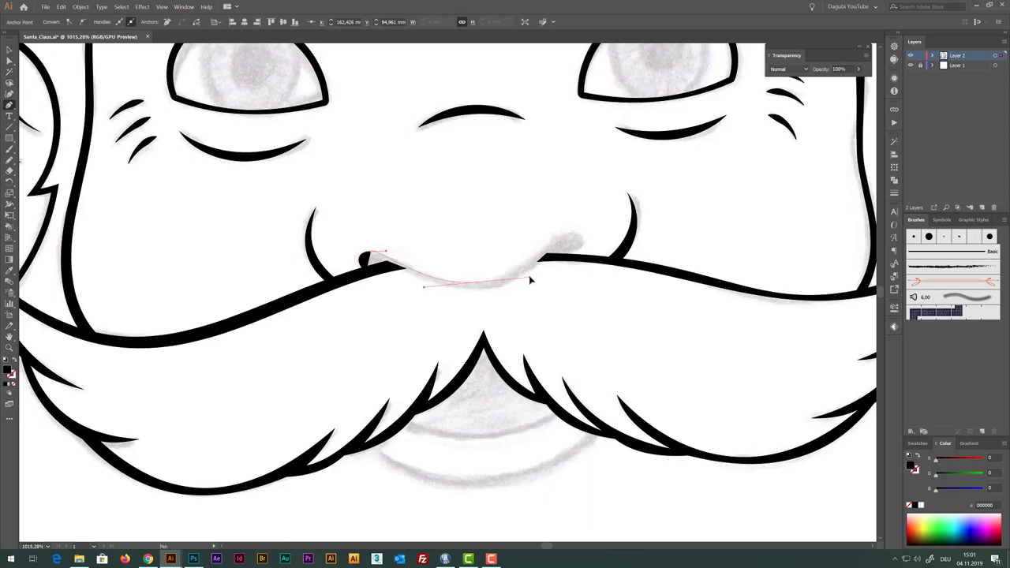
pyautogui.moveTo(533, 281); pyautogui.dragTo(532, 278)
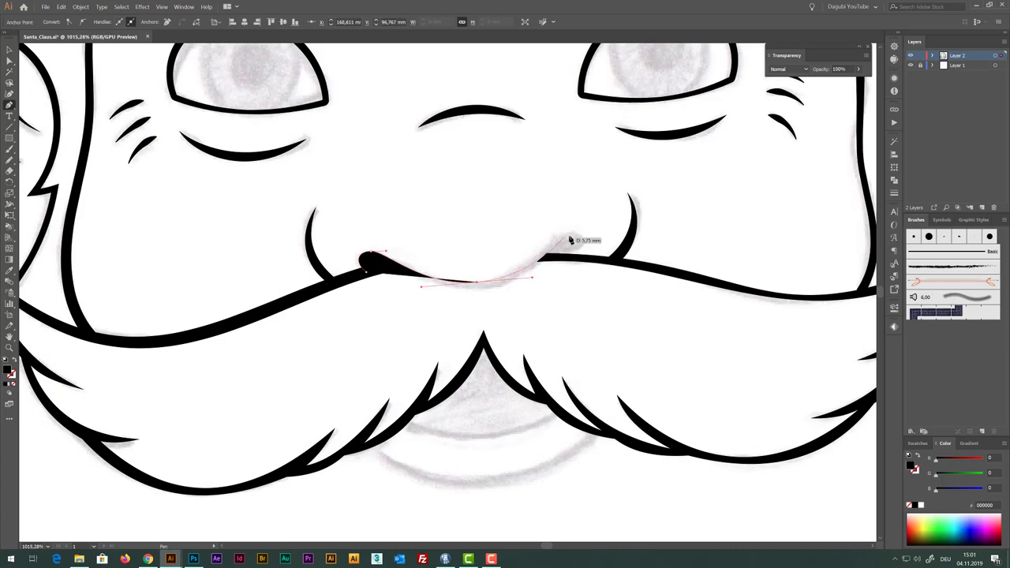
pyautogui.moveTo(572, 235)
pyautogui.mouseDown()
pyautogui.moveTo(591, 234)
pyautogui.moveTo(570, 261)
pyautogui.moveTo(538, 265)
pyautogui.mouseUp()
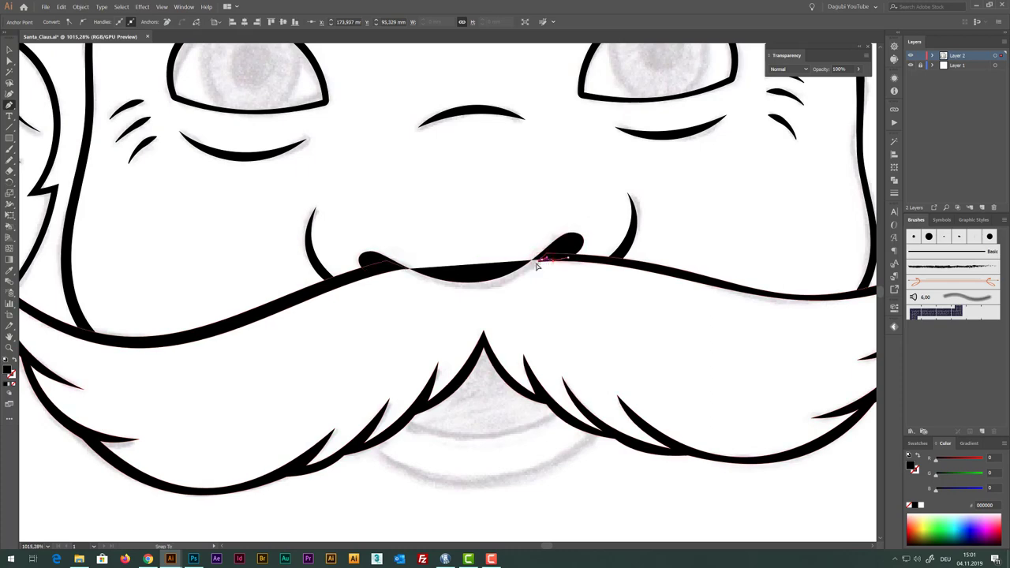
pyautogui.click(536, 265)
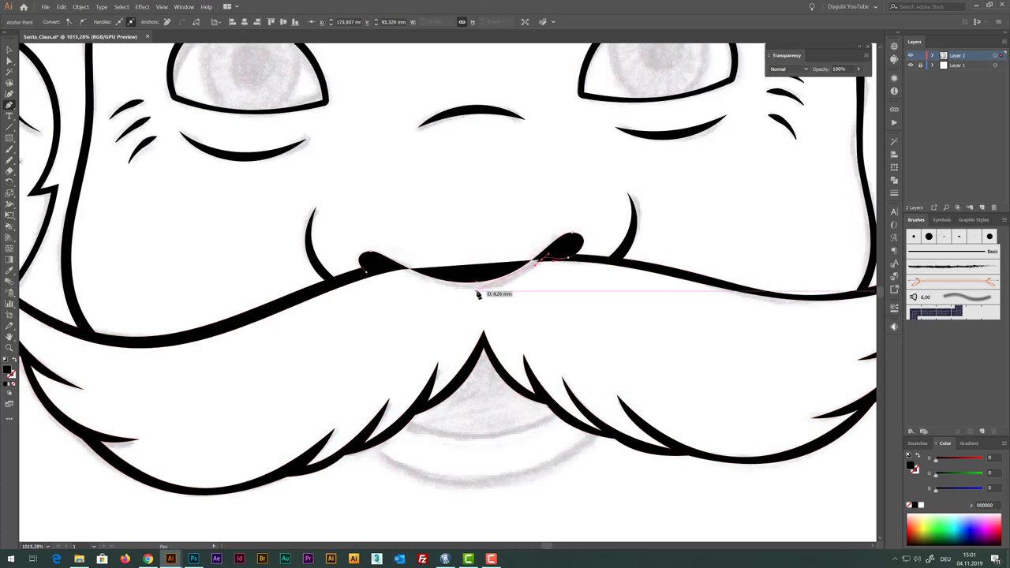
pyautogui.moveTo(476, 292); pyautogui.dragTo(438, 295)
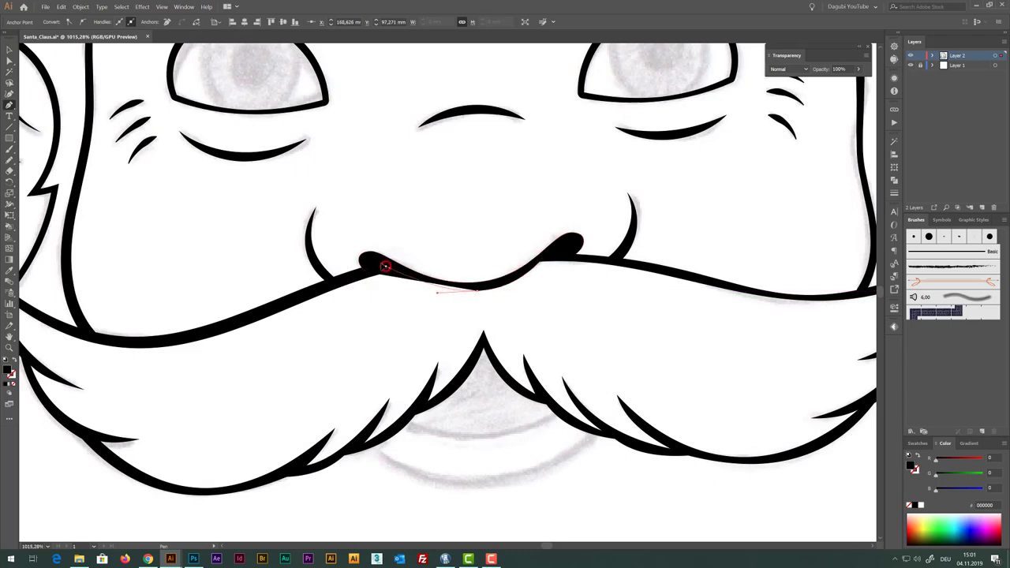
pyautogui.moveTo(385, 266); pyautogui.dragTo(368, 272)
# Draw a Pen line beneath the moustache and bow it downward as the mouth
pyautogui.keyDown('ctrl'); pyautogui.click(370, 319); pyautogui.keyUp('ctrl')
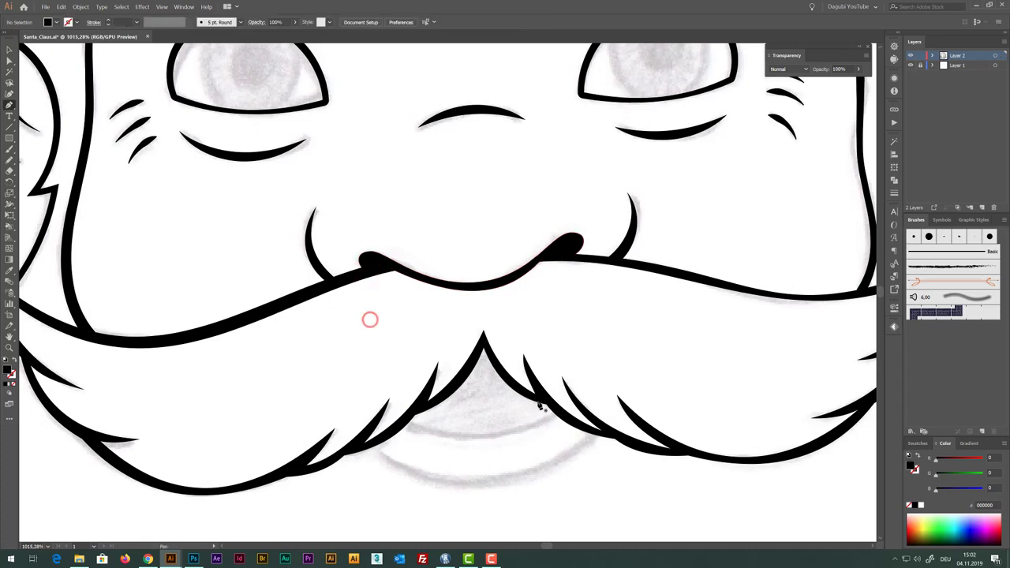
pyautogui.scroll(-3, 540, 407)
pyautogui.scroll(1, 588, 266)
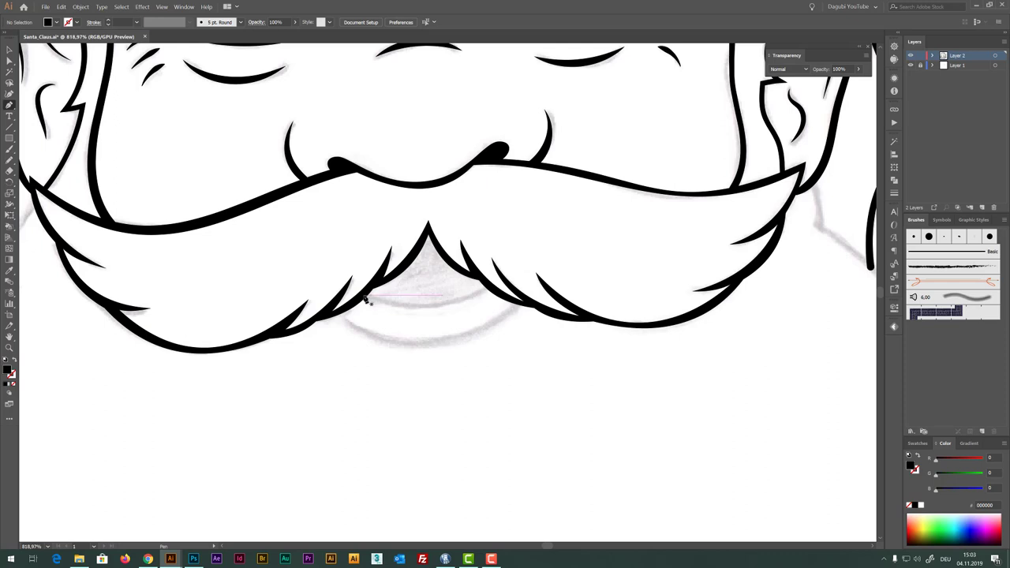
pyautogui.click(364, 296)
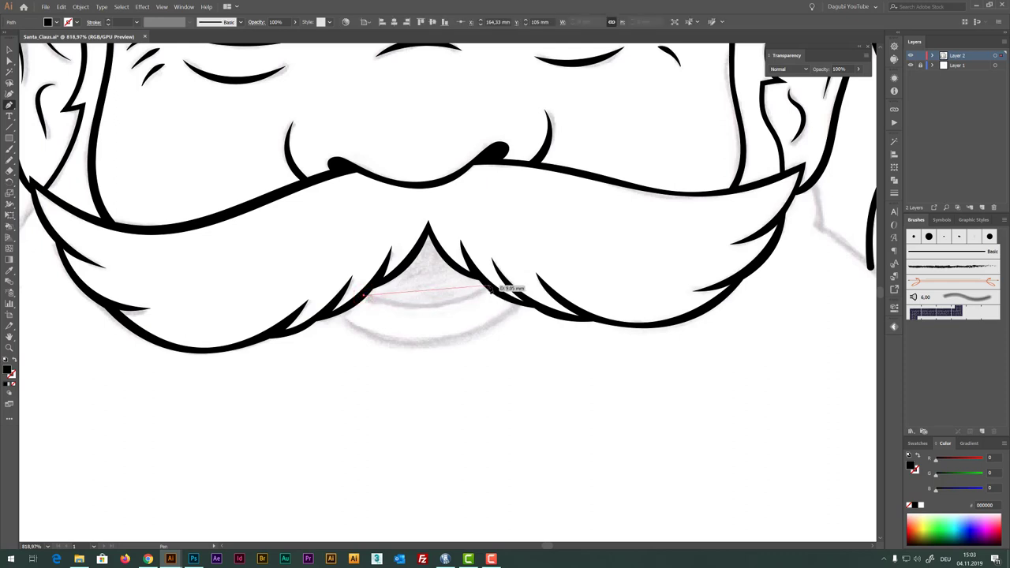
pyautogui.moveTo(486, 285)
pyautogui.mouseDown()
pyautogui.moveTo(466, 318)
pyautogui.moveTo(430, 293)
pyautogui.mouseUp()
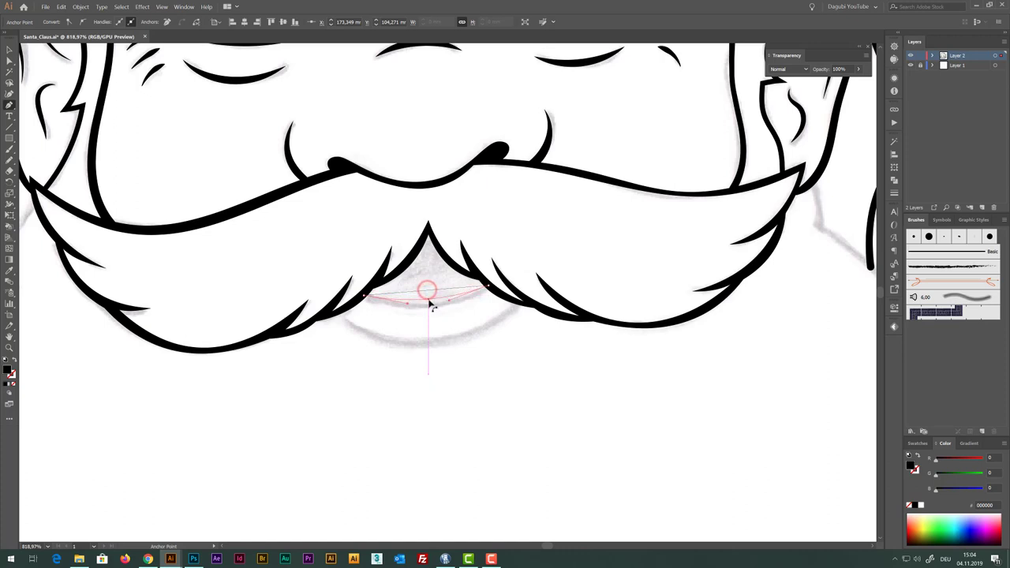
pyautogui.moveTo(428, 294); pyautogui.dragTo(432, 309)
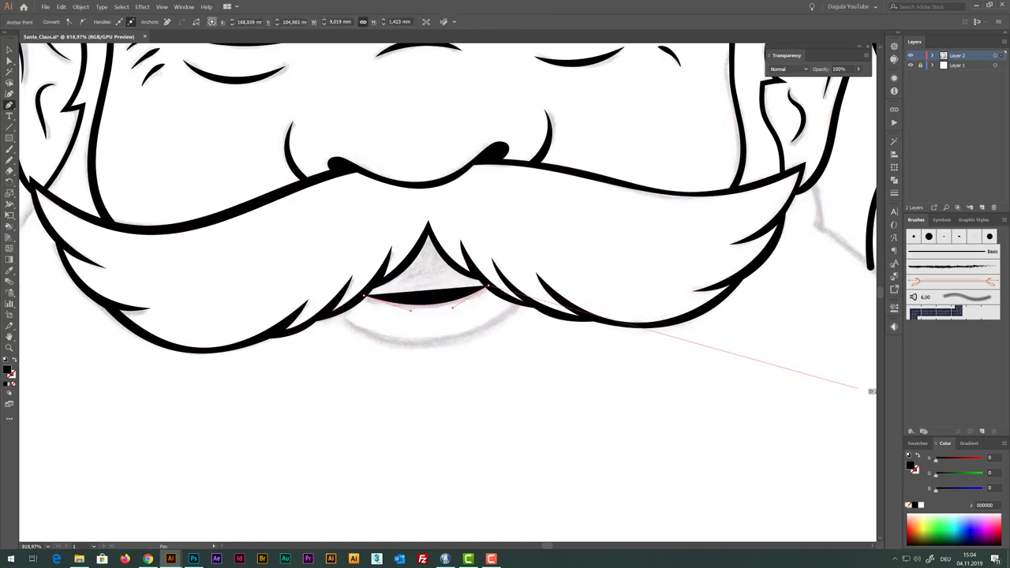
# Give the mouth line a black stroke with no fill and widen its middle with the Width tool
pyautogui.click(908, 505)
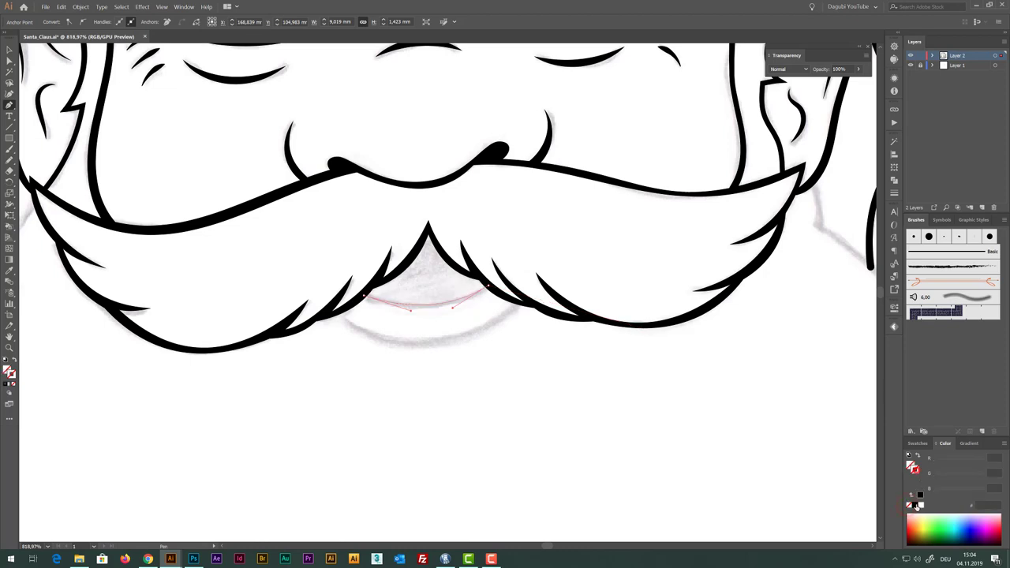
pyautogui.click(913, 505)
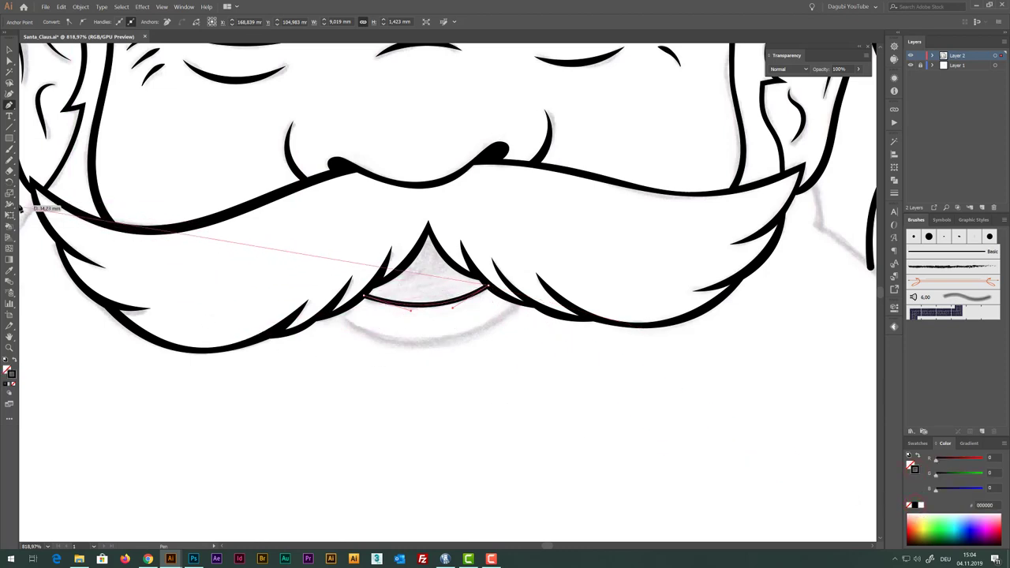
pyautogui.click(10, 204)
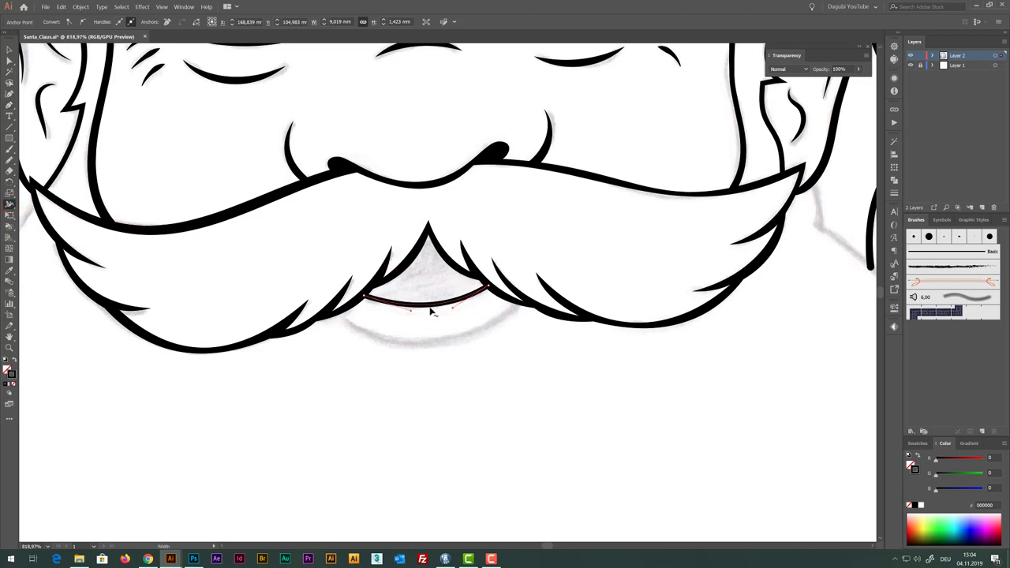
pyautogui.moveTo(430, 311); pyautogui.dragTo(428, 312)
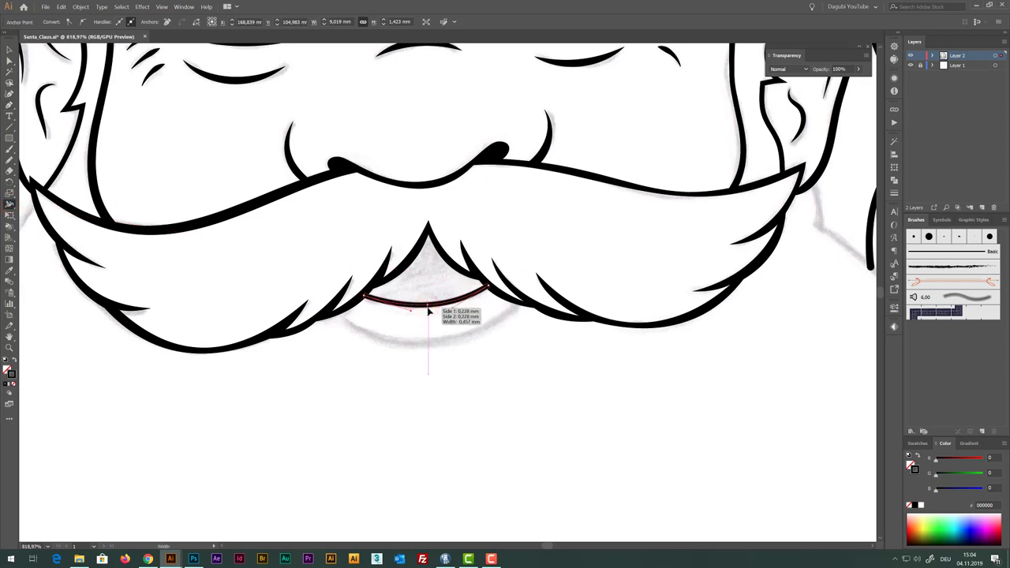
pyautogui.moveTo(428, 311); pyautogui.dragTo(438, 316)
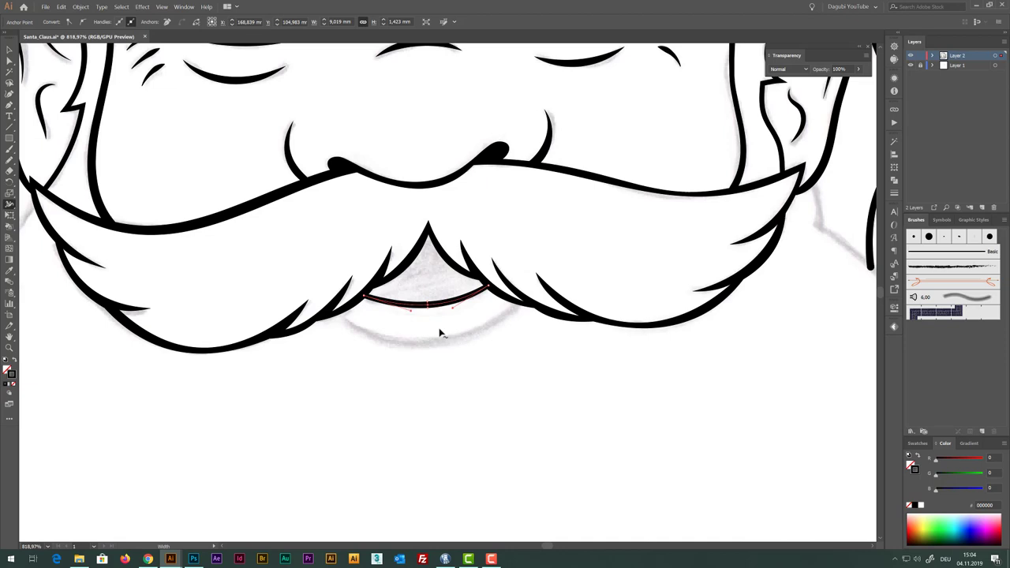
pyautogui.click(477, 433)
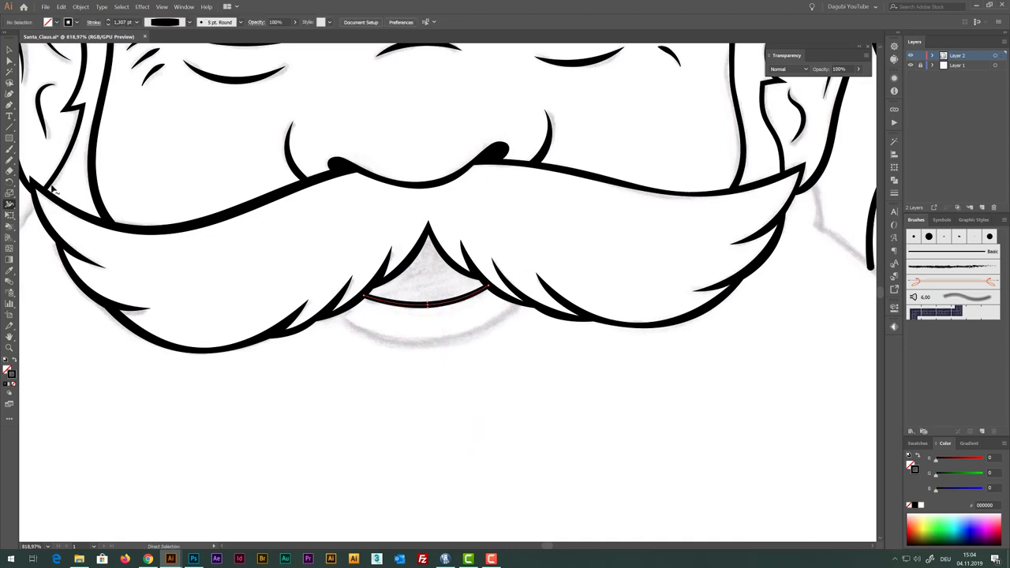
# Draw a line under the mouth, drag its new middle anchor down, and widen its bottom
pyautogui.click(10, 106)
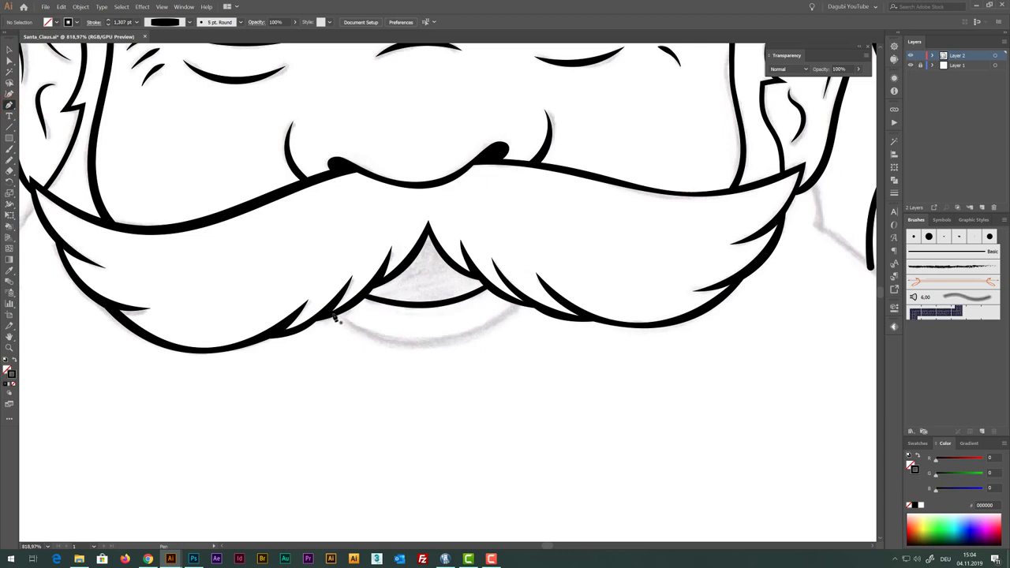
pyautogui.click(332, 314)
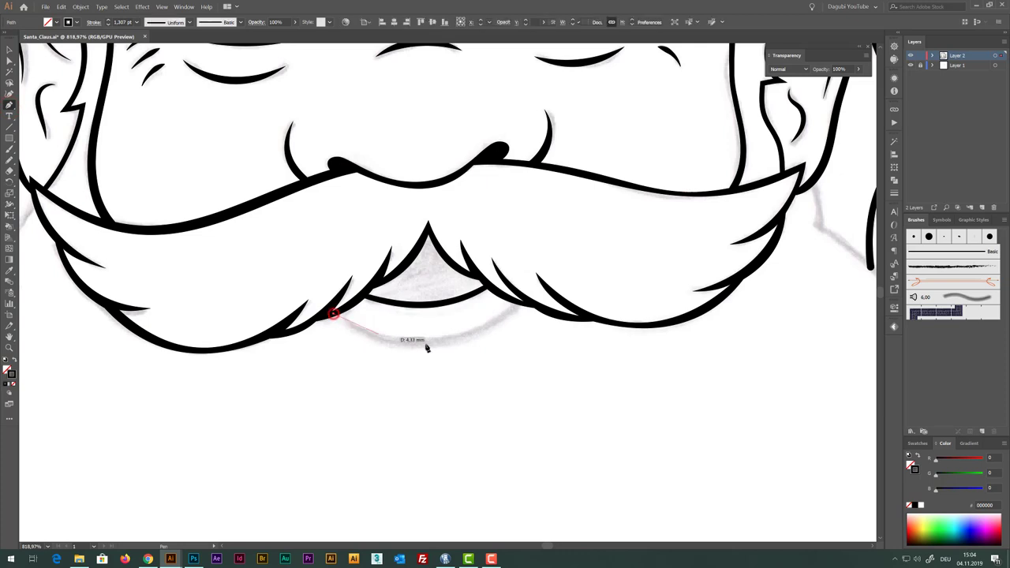
pyautogui.click(519, 304)
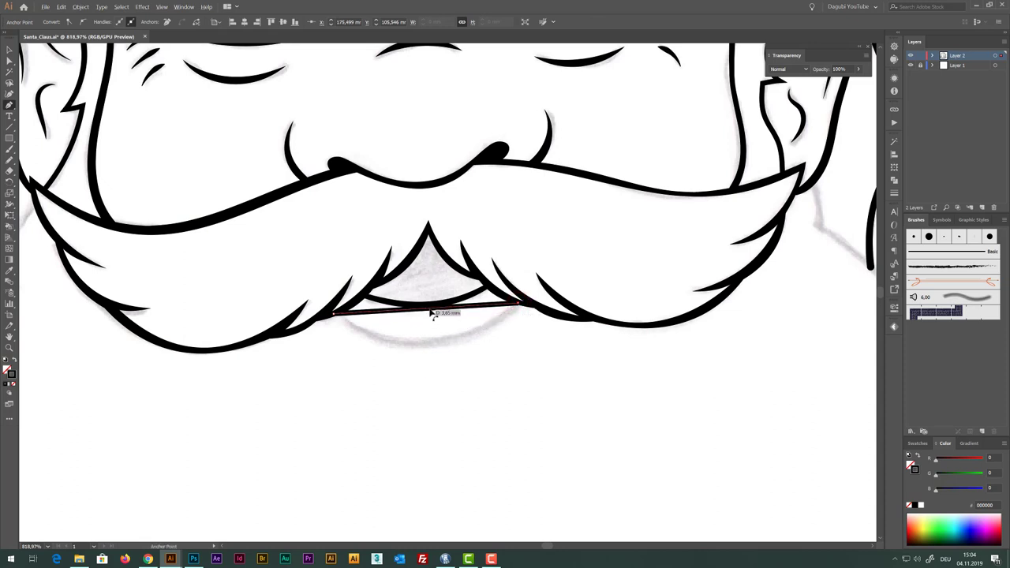
pyautogui.click(430, 310)
pyautogui.moveTo(433, 330); pyautogui.dragTo(435, 349)
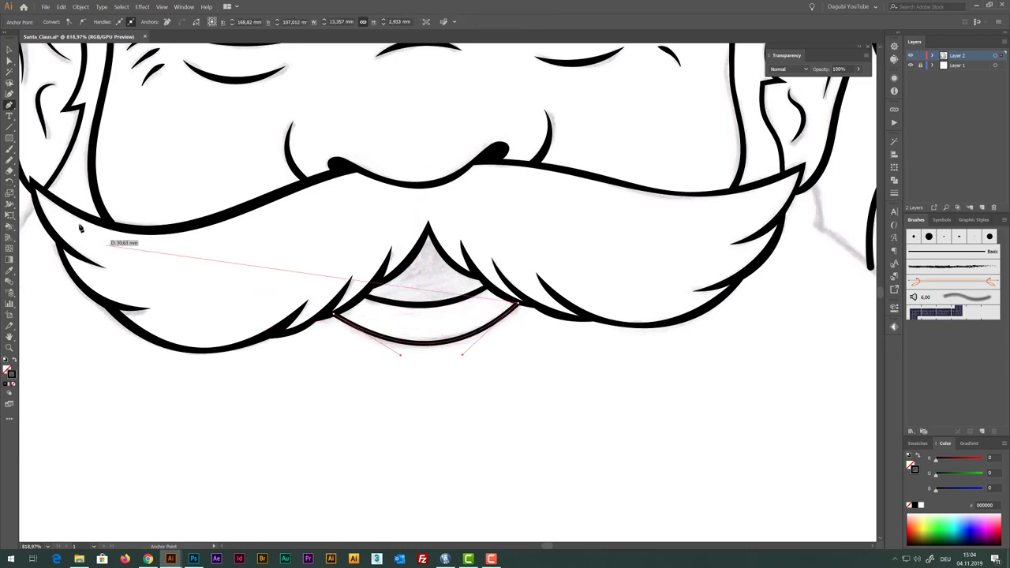
pyautogui.click(9, 204)
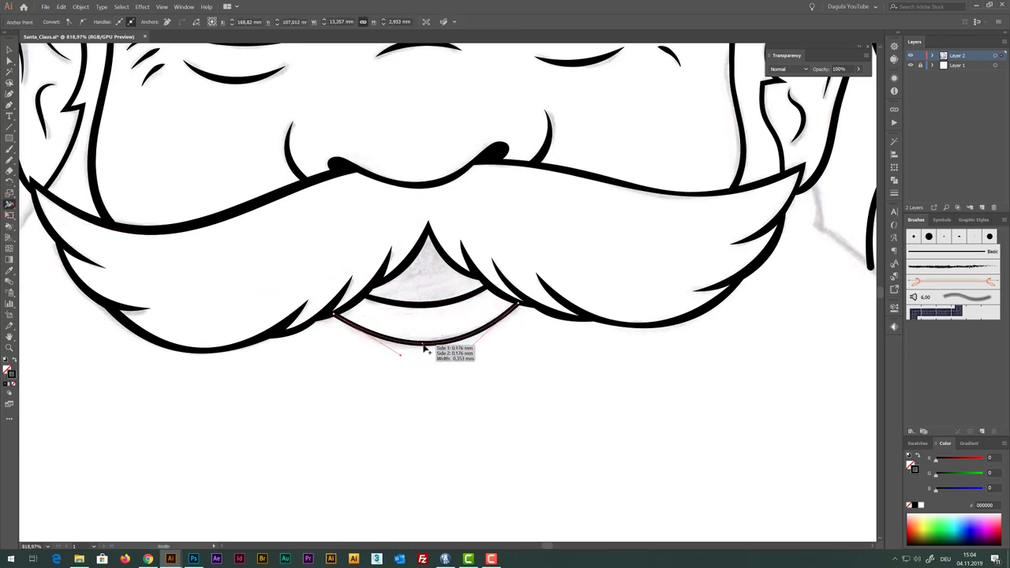
pyautogui.moveTo(431, 348); pyautogui.dragTo(432, 353)
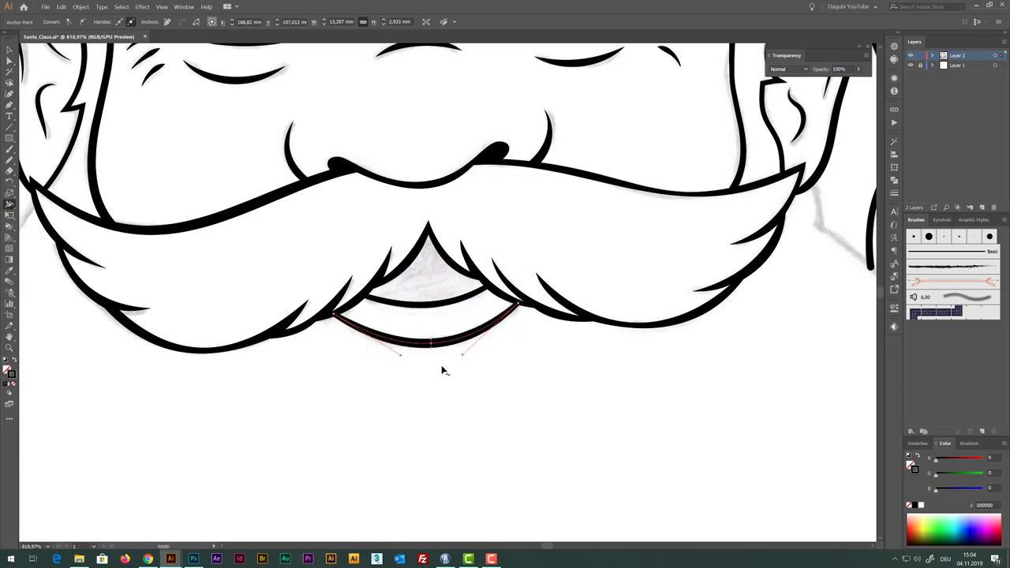
pyautogui.click(521, 440)
# Fit the artboard with Ctrl+0, then scrub-zoom into the cheek where the beard line begins
pyautogui.scroll(-4, 521, 434)
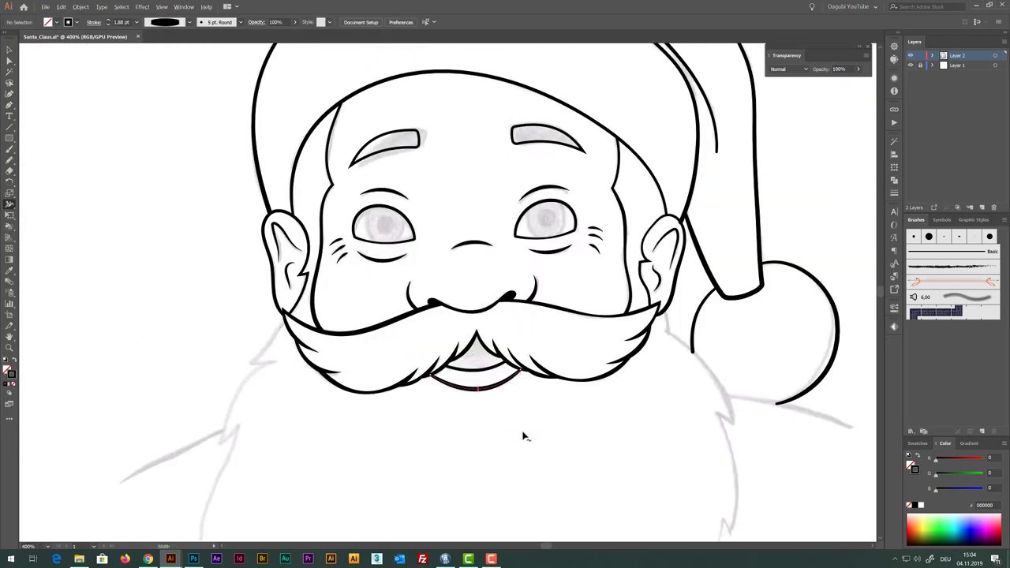
pyautogui.moveTo(593, 449); pyautogui.dragTo(541, 299)
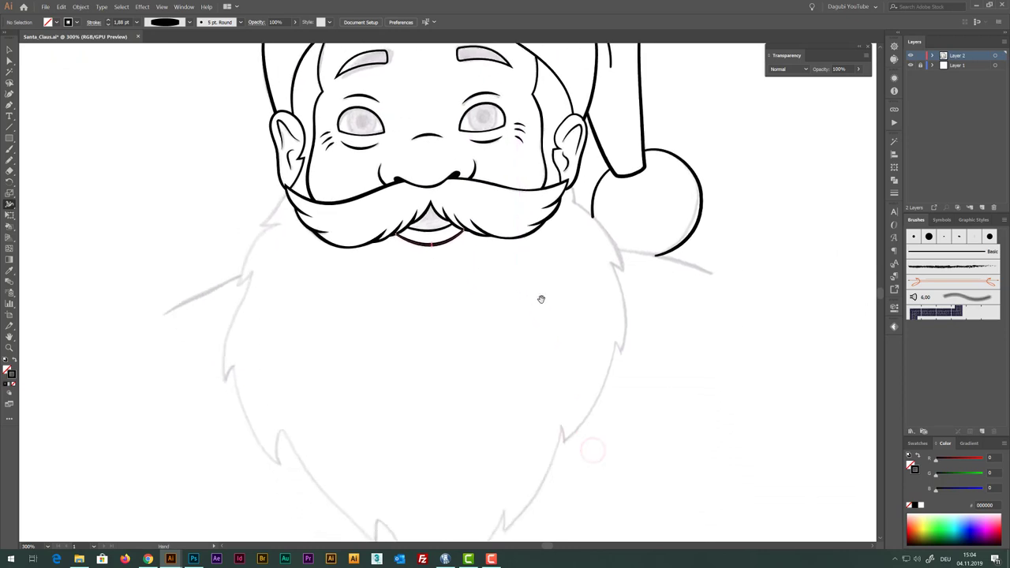
pyautogui.hotkey('ctrl', '0')
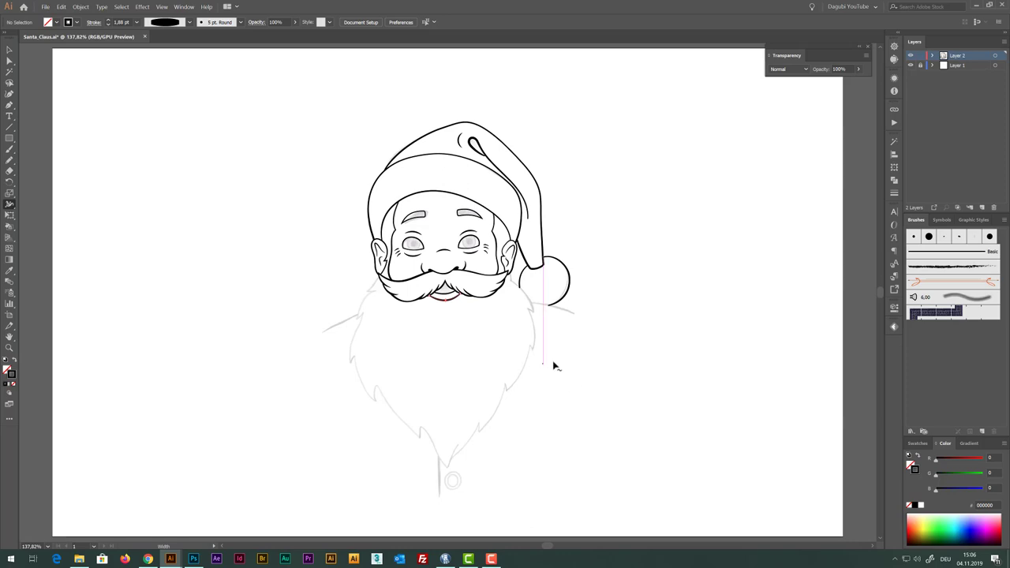
pyautogui.click(9, 105)
pyautogui.keyDown('ctrl'); pyautogui.click(511, 278); pyautogui.keyUp('ctrl')
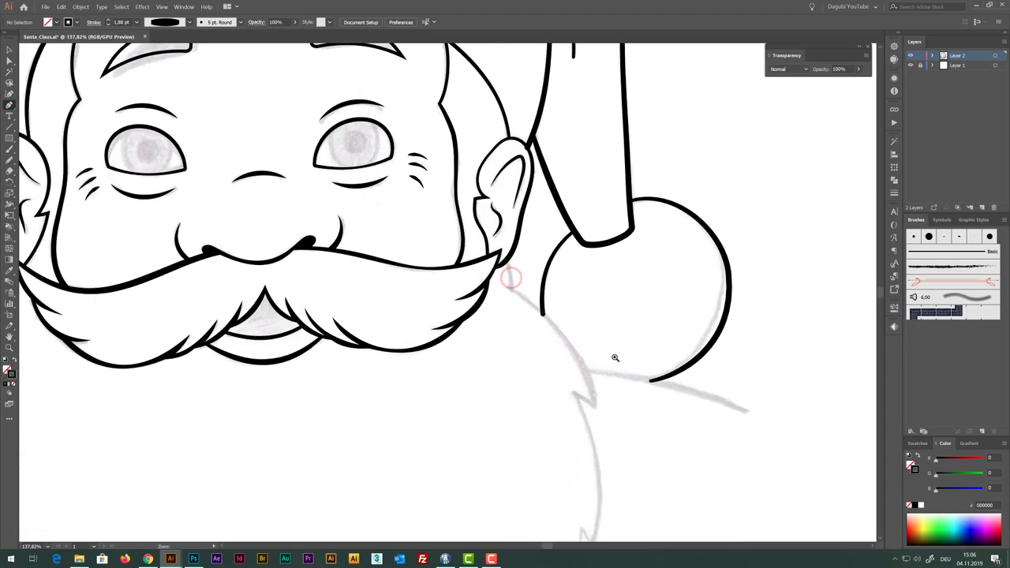
pyautogui.moveTo(512, 278)
pyautogui.mouseDown()
pyautogui.moveTo(532, 319)
pyautogui.moveTo(476, 194)
pyautogui.moveTo(465, 196)
pyautogui.mouseUp()
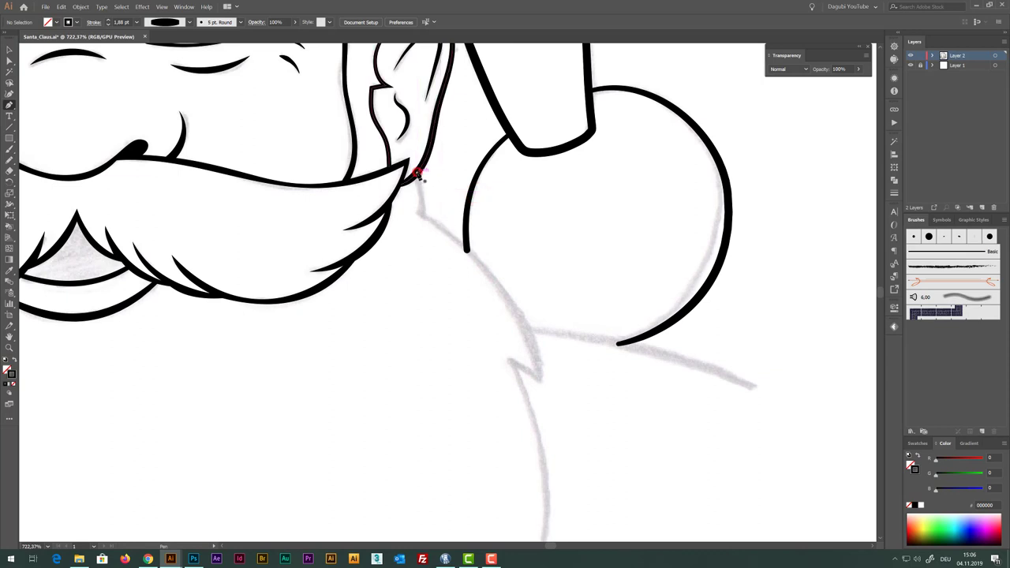
# Start the beard outline below the cheek with the first curved Pen segments
pyautogui.click(419, 175)
pyautogui.moveTo(426, 190); pyautogui.dragTo(426, 215)
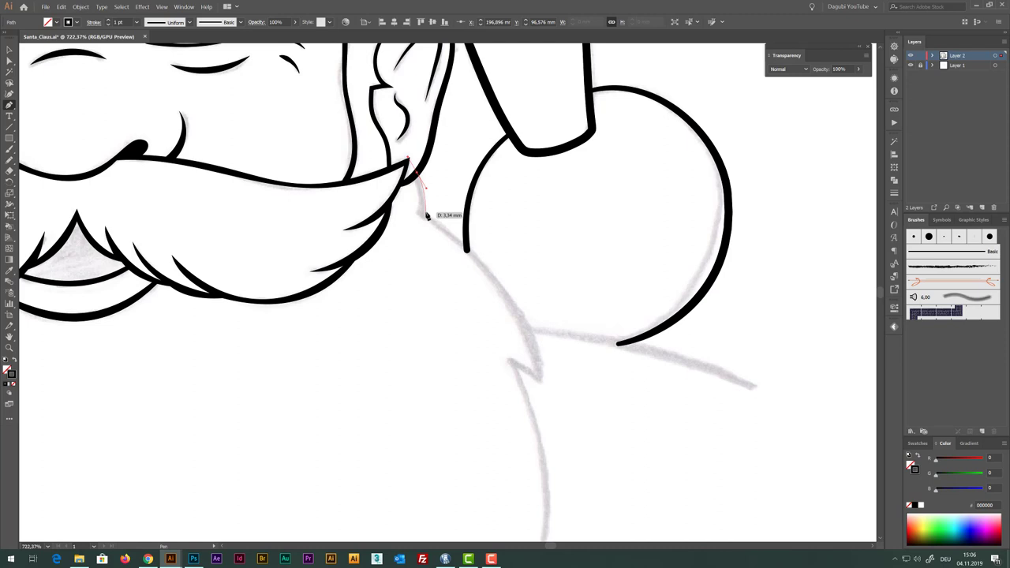
pyautogui.moveTo(426, 214); pyautogui.dragTo(422, 210)
pyautogui.click(466, 229)
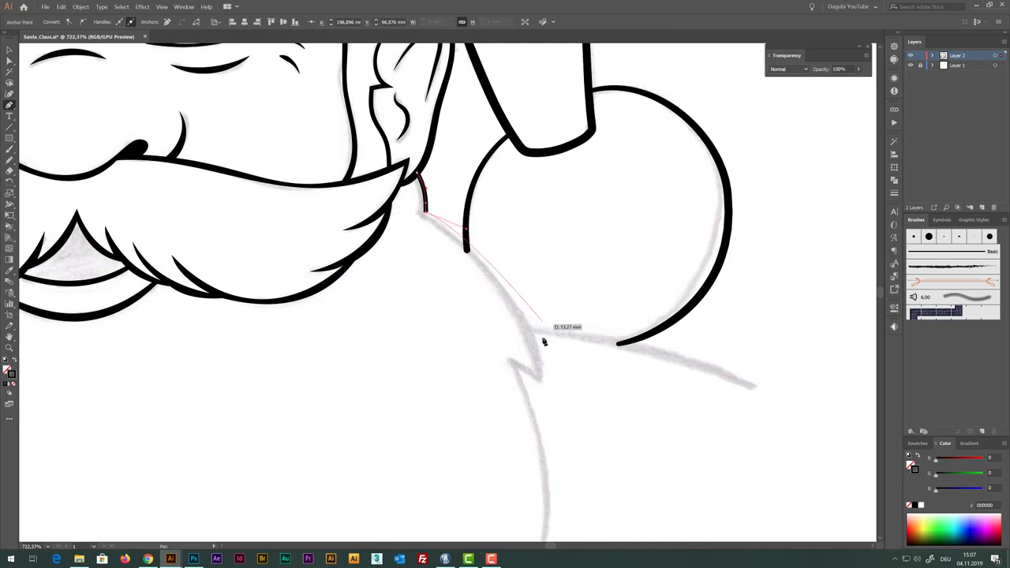
pyautogui.moveTo(544, 378); pyautogui.dragTo(546, 458)
pyautogui.moveTo(544, 454); pyautogui.dragTo(545, 455)
pyautogui.moveTo(534, 375); pyautogui.dragTo(514, 365)
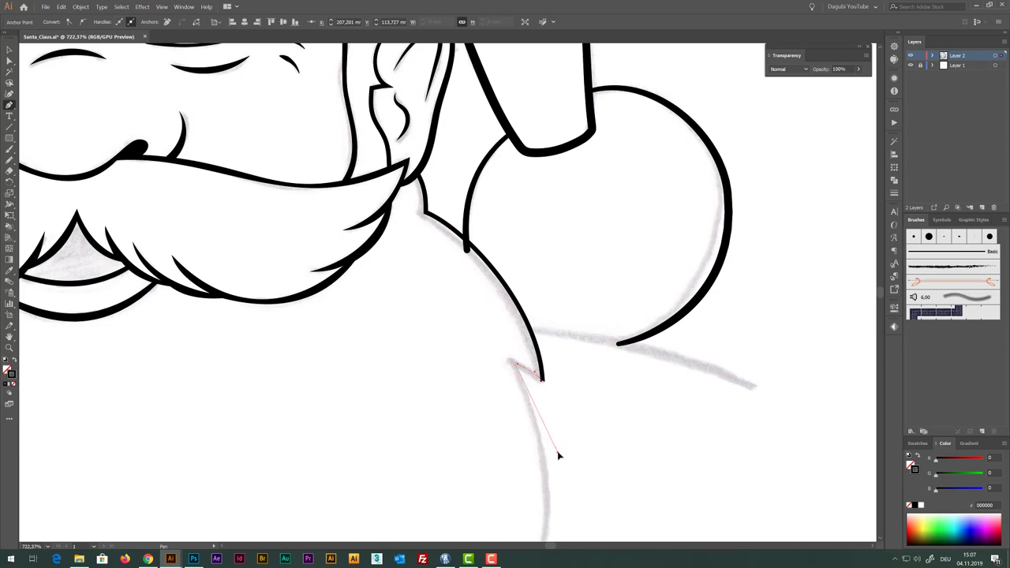
# Continue the beard outline down to its first spike, ending in a corner anchor
pyautogui.scroll(-2, 592, 435)
pyautogui.scroll(-3, 593, 435)
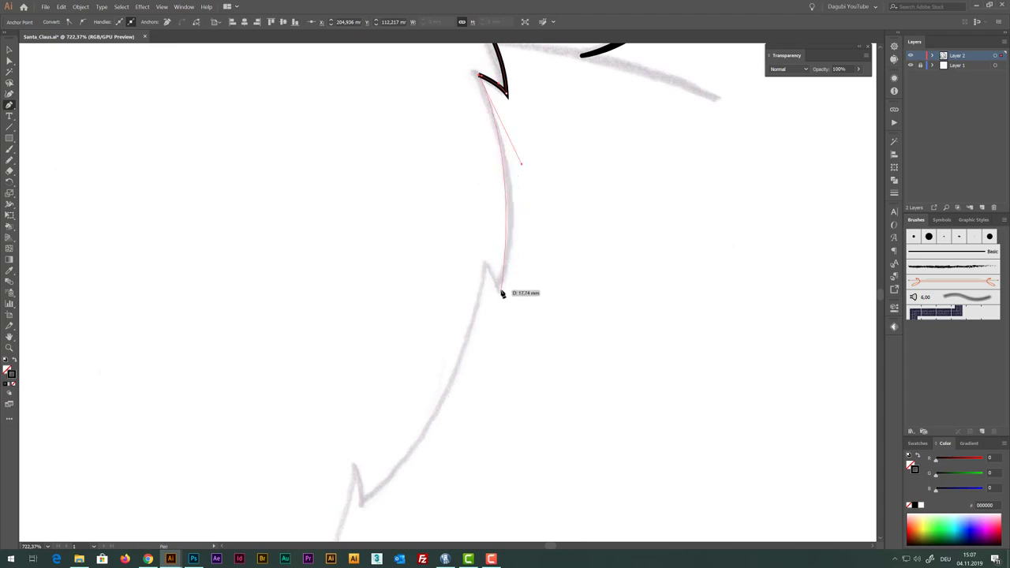
pyautogui.moveTo(502, 292); pyautogui.dragTo(482, 336)
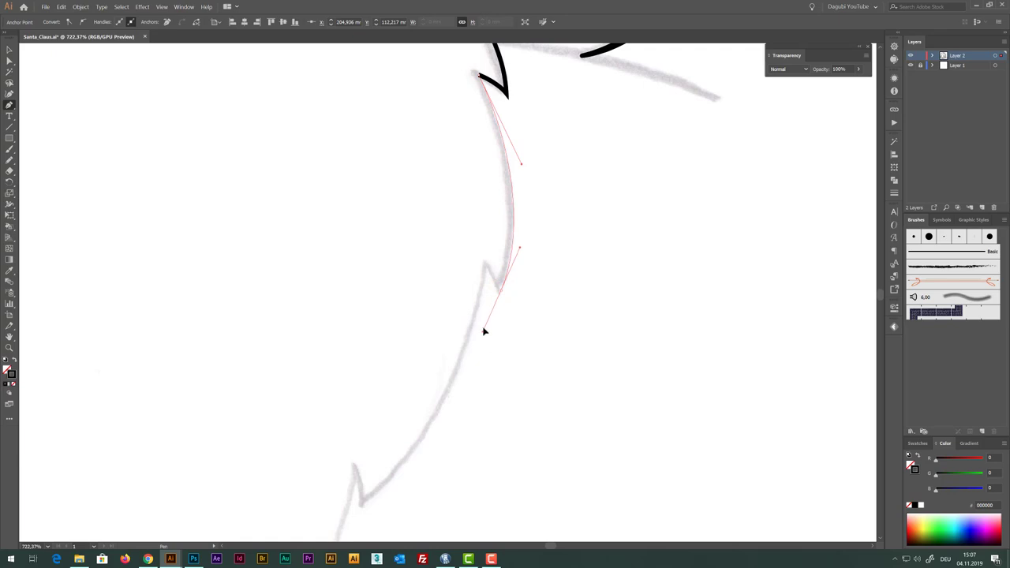
pyautogui.moveTo(485, 331); pyautogui.dragTo(488, 303)
pyautogui.moveTo(498, 281); pyautogui.dragTo(485, 265)
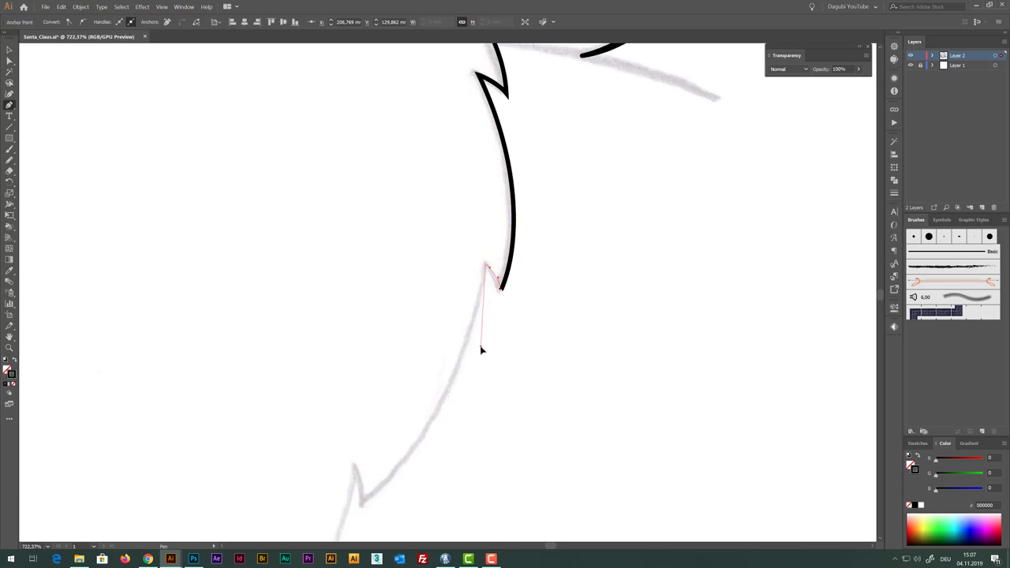
pyautogui.moveTo(396, 424); pyautogui.dragTo(487, 257)
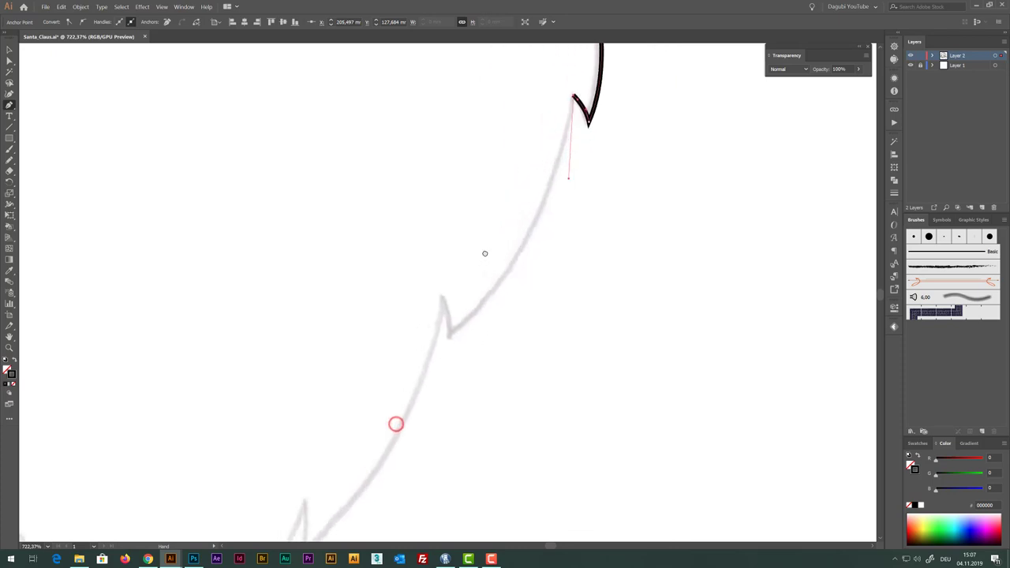
pyautogui.click(457, 331)
pyautogui.moveTo(455, 332)
pyautogui.mouseDown()
pyautogui.moveTo(409, 361)
pyautogui.moveTo(451, 304)
pyautogui.mouseUp()
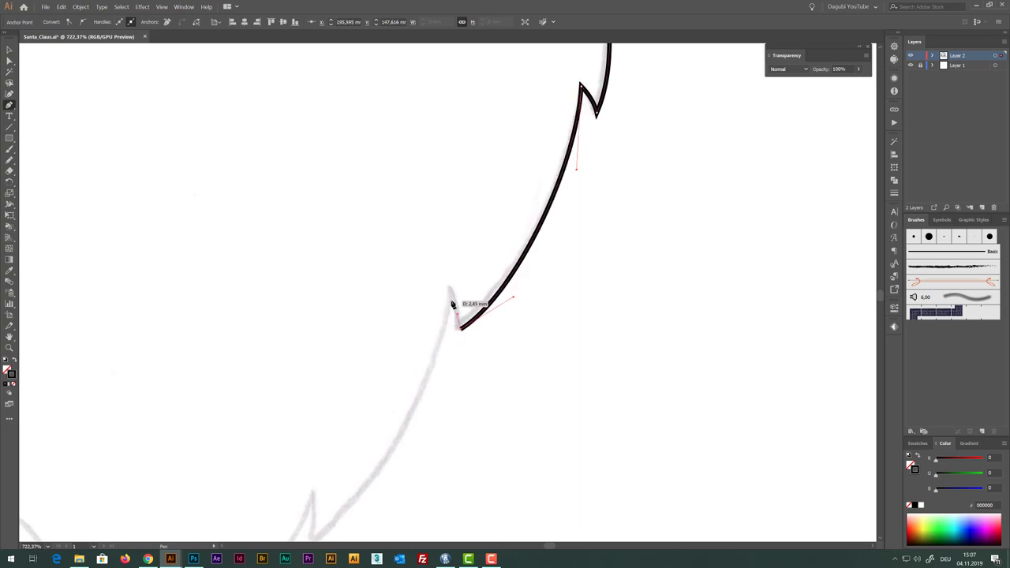
pyautogui.click(451, 301)
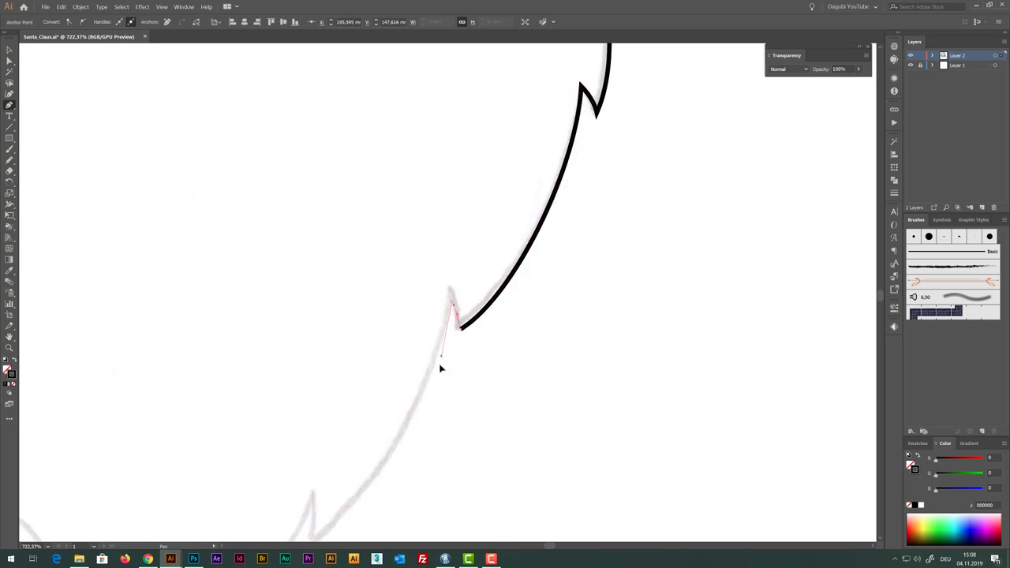
# Trace the next beard spike and curve the outline down into the lower notch
pyautogui.scroll(-5, 382, 367)
pyautogui.hscroll(-3, 382, 367)
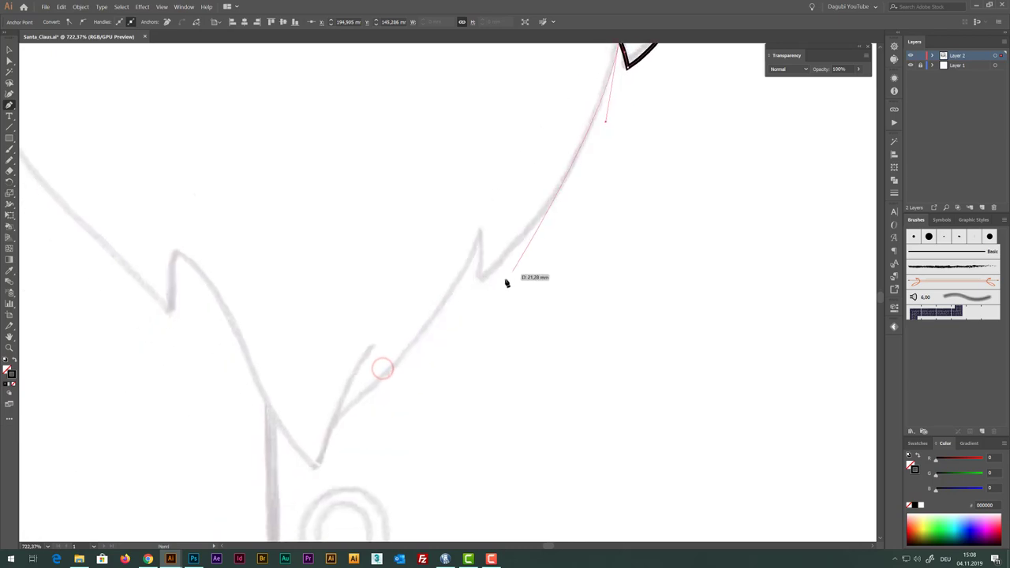
pyautogui.moveTo(482, 282); pyautogui.dragTo(419, 325)
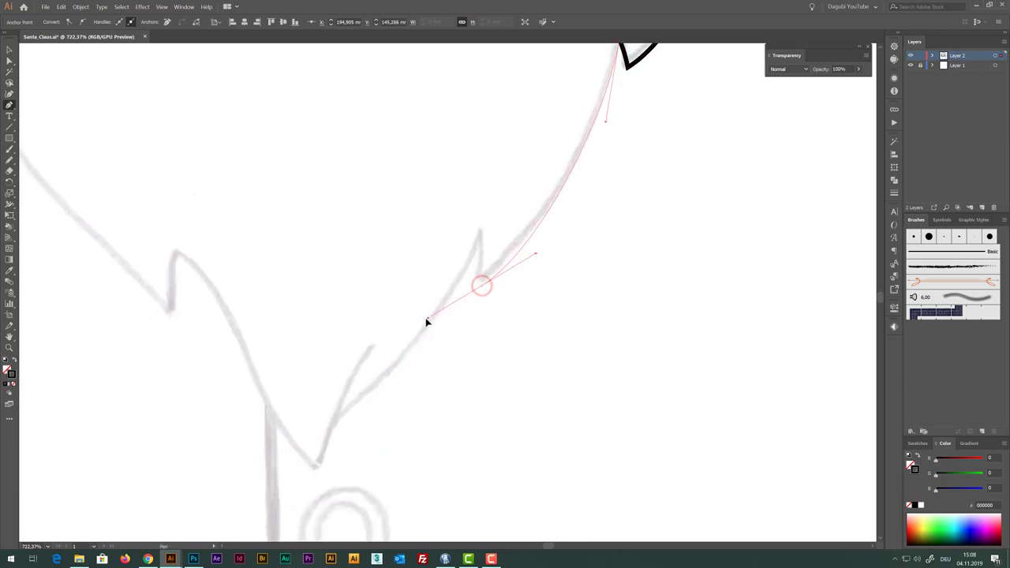
pyautogui.click(479, 282)
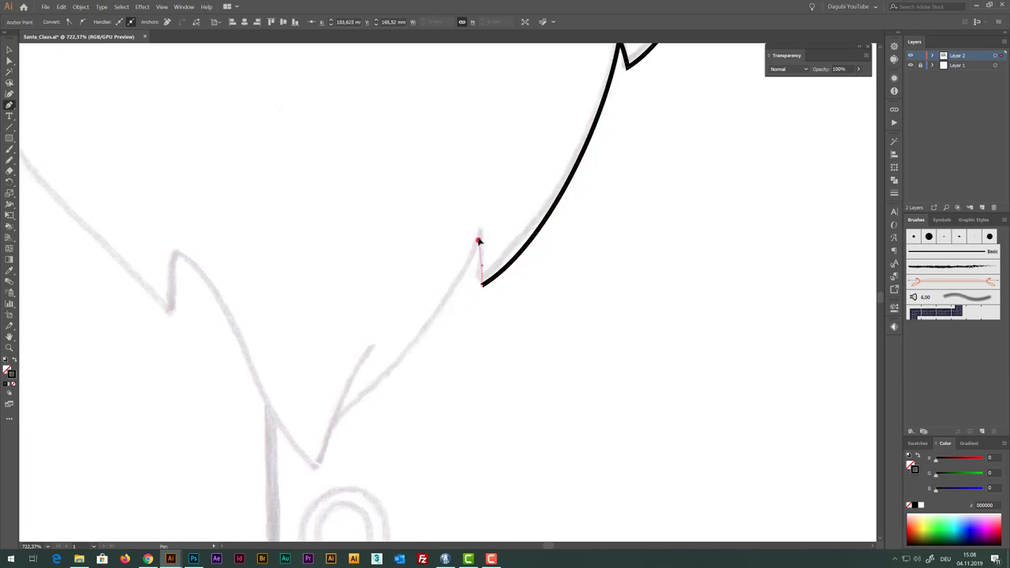
pyautogui.click(478, 239)
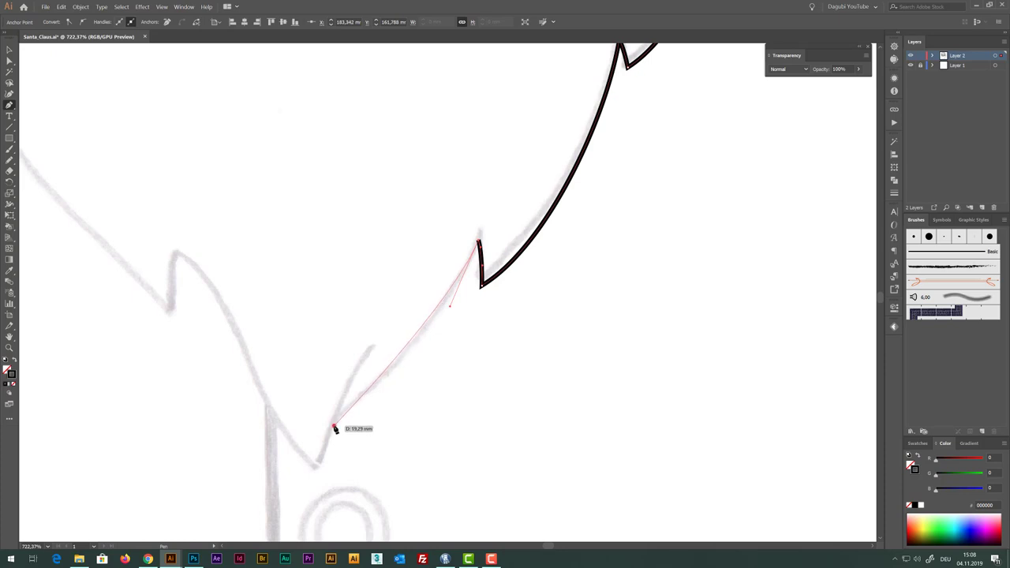
pyautogui.moveTo(334, 427); pyautogui.dragTo(311, 448)
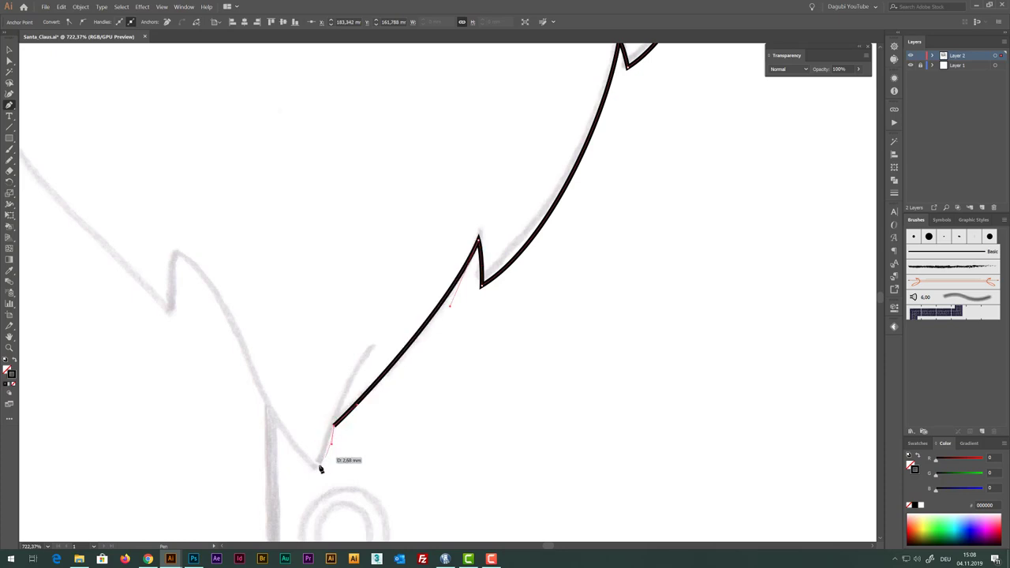
pyautogui.moveTo(316, 470); pyautogui.dragTo(312, 482)
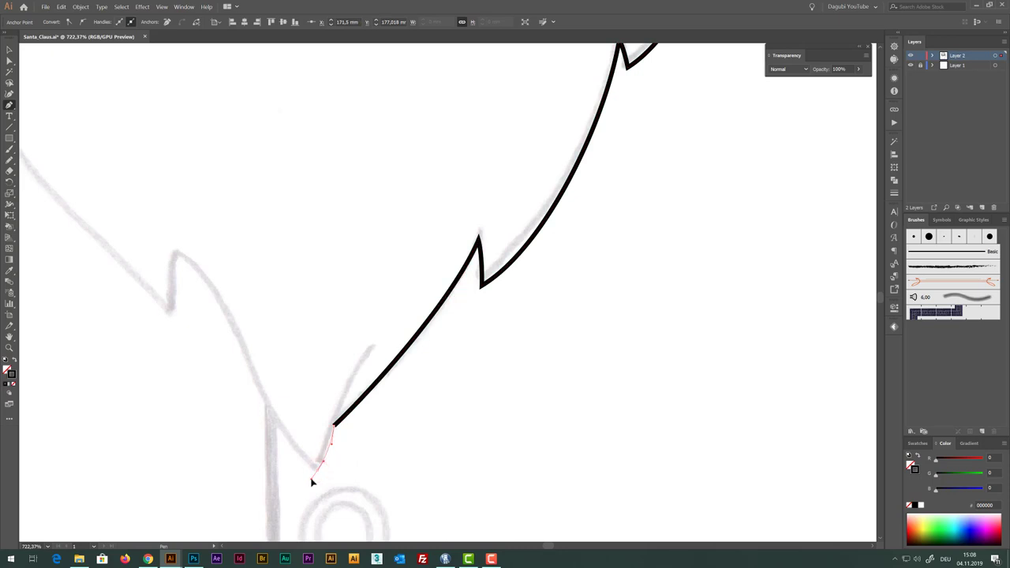
pyautogui.moveTo(280, 440); pyautogui.dragTo(280, 437)
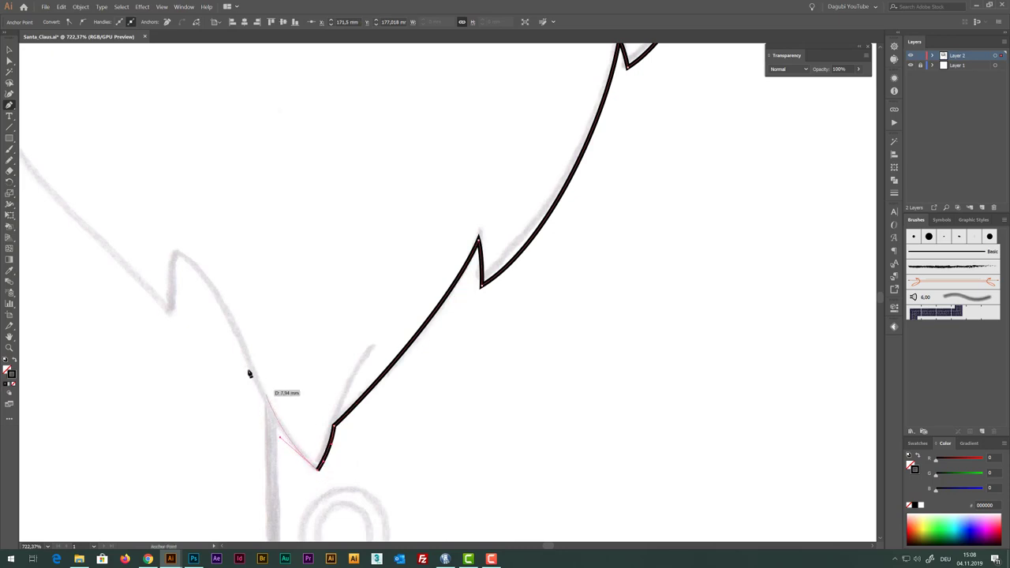
# Curve the outline up to the next spike tip and reshape the lower-left beard curves
pyautogui.moveTo(179, 258); pyautogui.dragTo(144, 234)
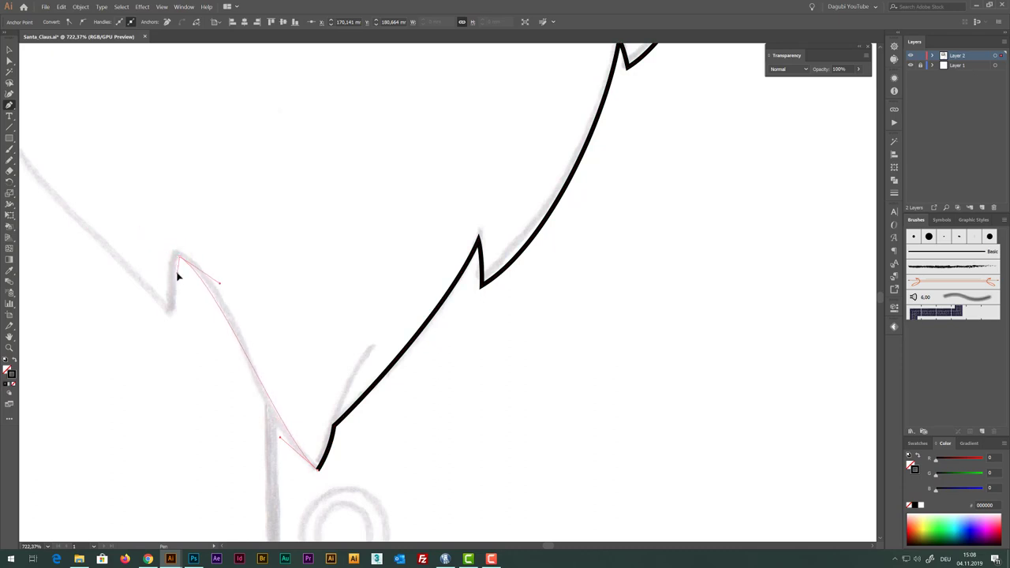
pyautogui.moveTo(178, 275); pyautogui.dragTo(187, 292)
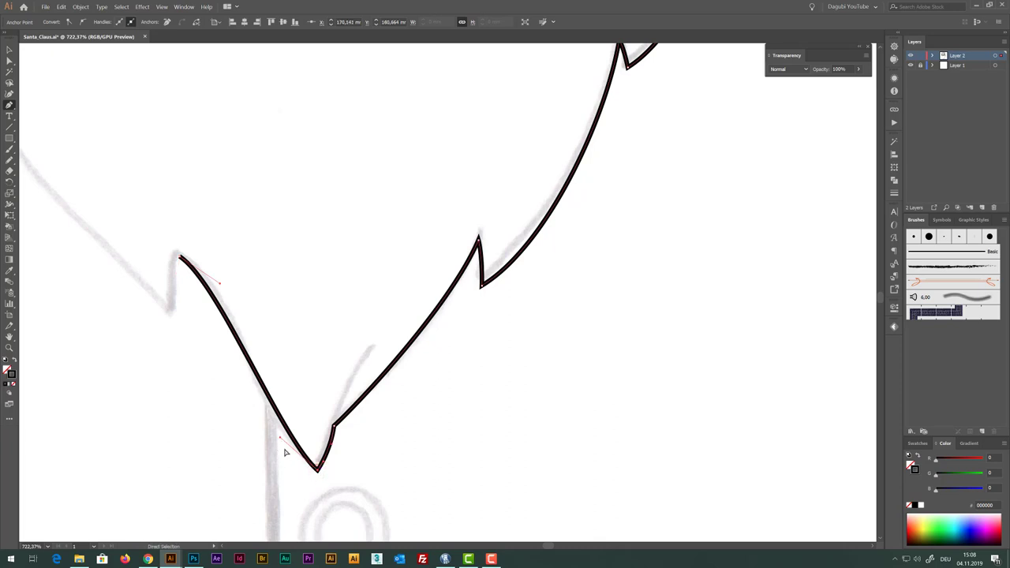
pyautogui.moveTo(277, 435); pyautogui.dragTo(265, 395)
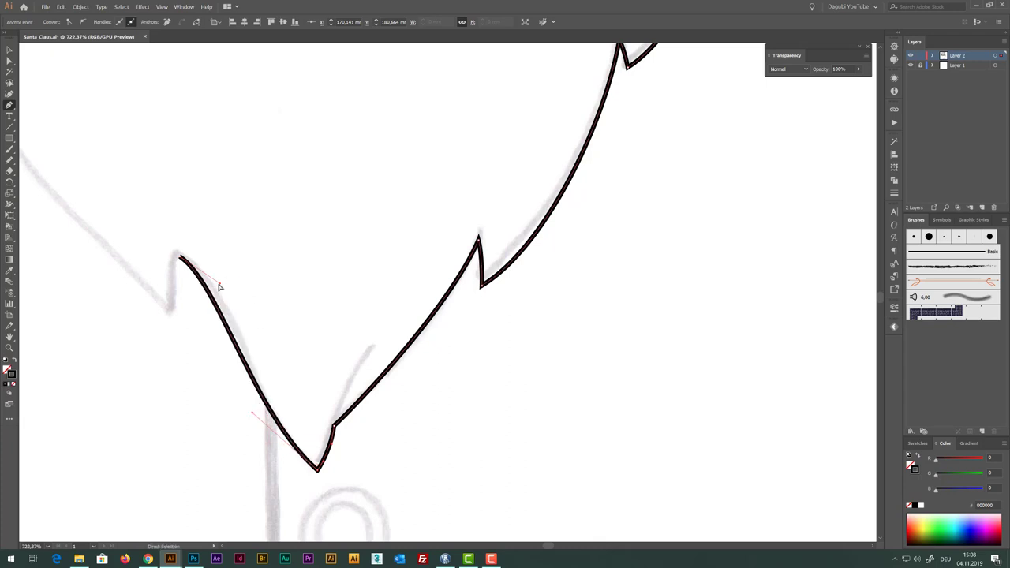
pyautogui.moveTo(222, 286); pyautogui.dragTo(241, 295)
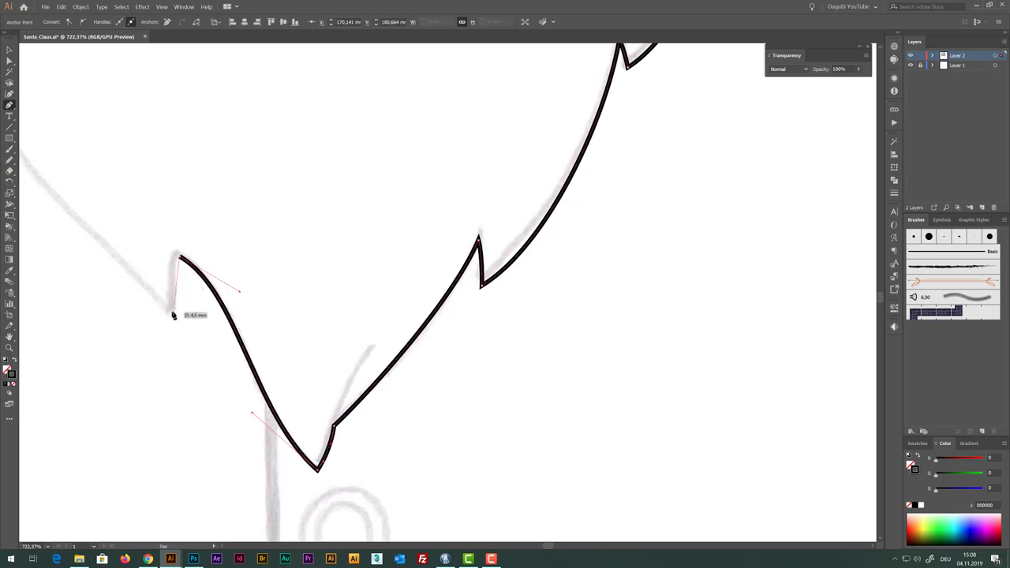
pyautogui.moveTo(175, 318); pyautogui.dragTo(177, 346)
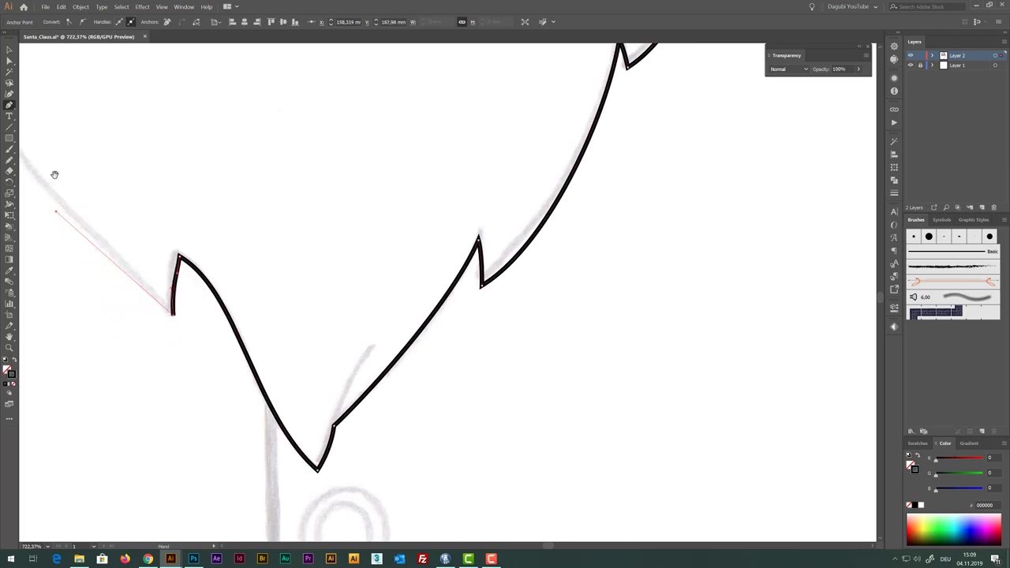
# Pan over the beard sketch and select the path to adjust its point handles
pyautogui.moveTo(60, 171); pyautogui.dragTo(217, 200)
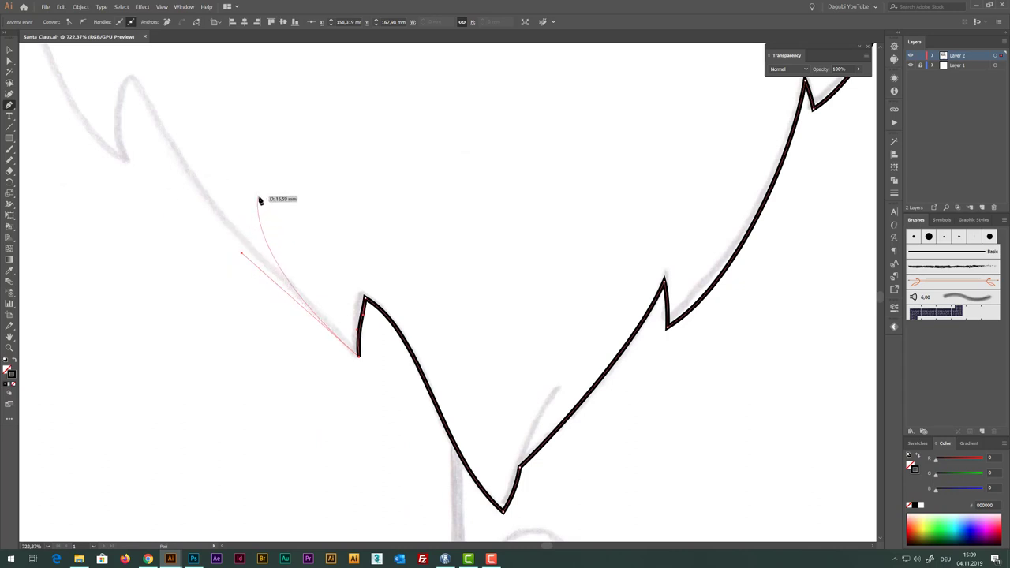
pyautogui.press('ctrl')
pyautogui.click(365, 301)
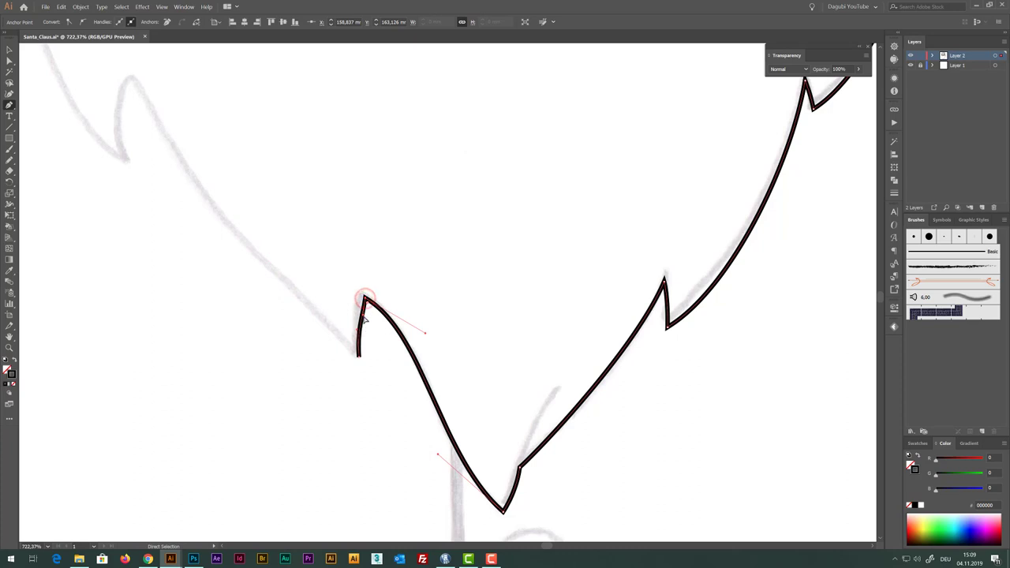
pyautogui.press('ctrl')
pyautogui.press('space')
pyautogui.moveTo(176, 146); pyautogui.dragTo(352, 285)
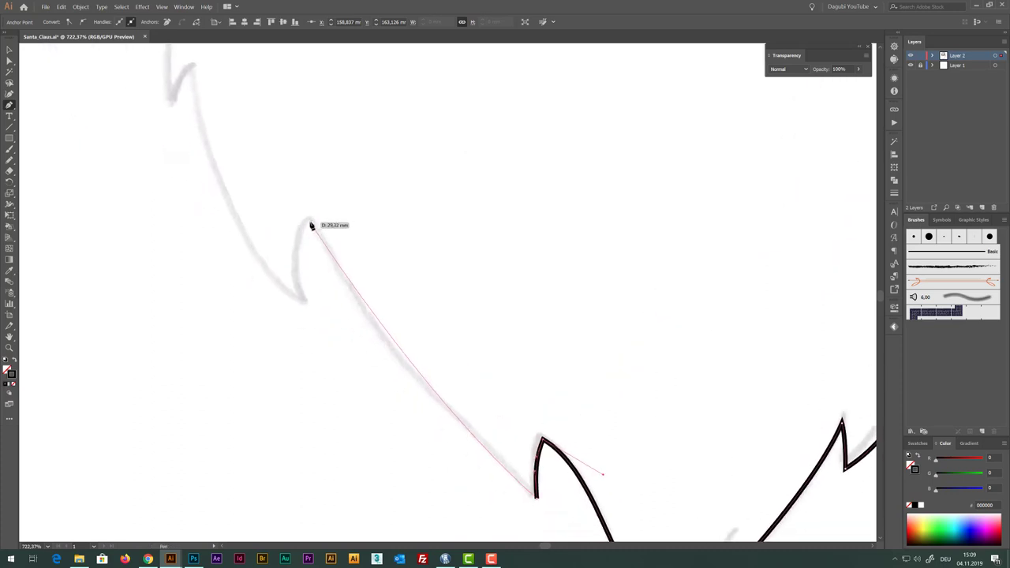
# Add two curved anchors at the next beard tips following the sketch
pyautogui.moveTo(311, 226)
pyautogui.mouseDown()
pyautogui.moveTo(286, 164)
pyautogui.moveTo(291, 208)
pyautogui.mouseUp()
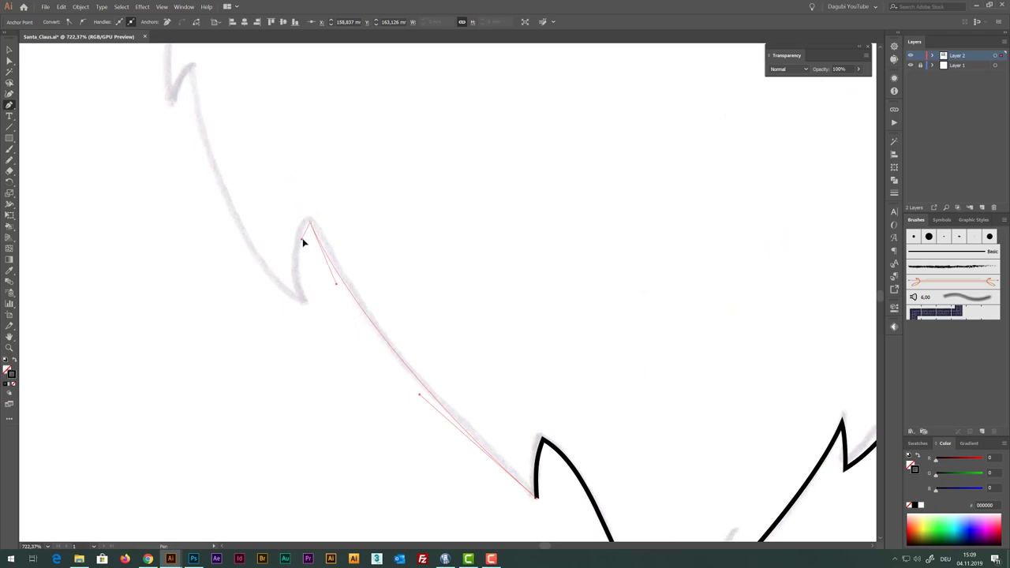
pyautogui.moveTo(307, 244); pyautogui.dragTo(307, 246)
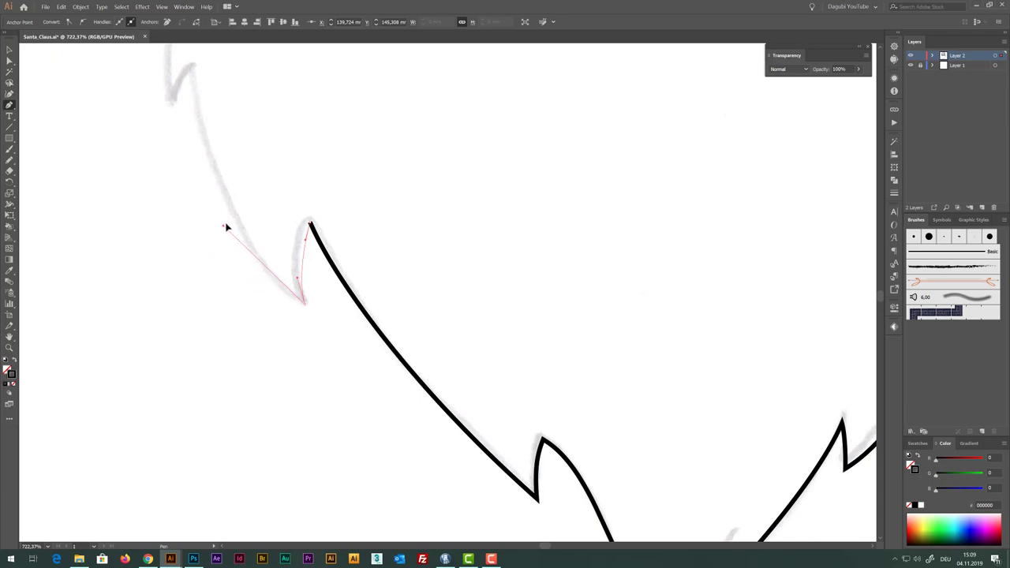
pyautogui.moveTo(222, 179); pyautogui.dragTo(403, 308)
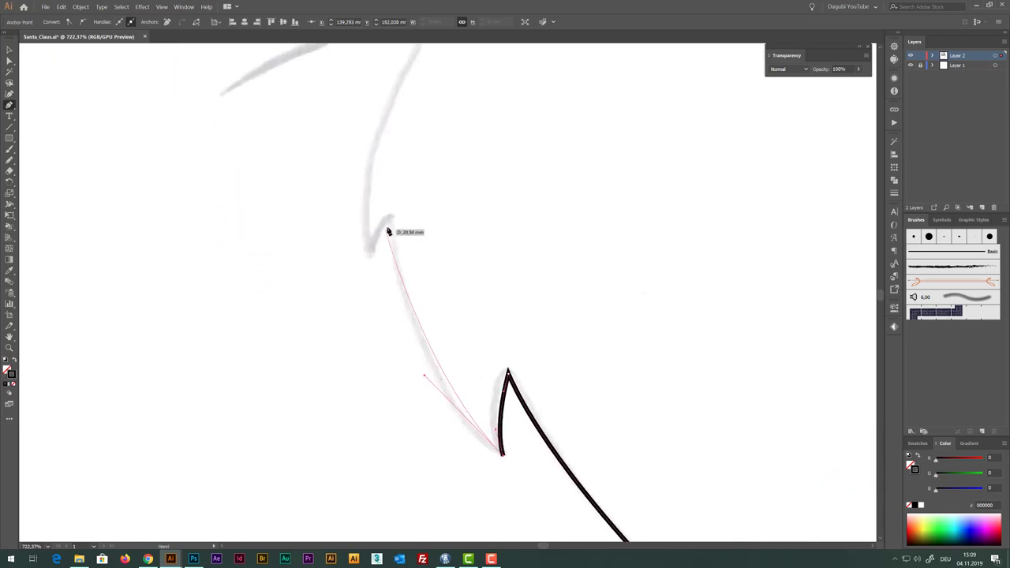
pyautogui.moveTo(386, 226); pyautogui.dragTo(382, 163)
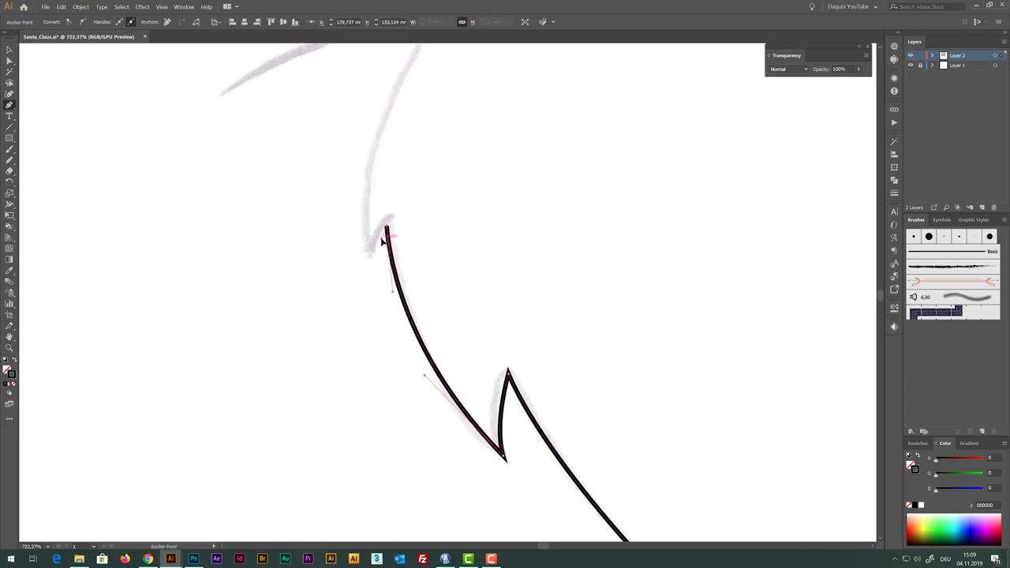
pyautogui.moveTo(385, 227)
pyautogui.mouseDown()
pyautogui.moveTo(373, 262)
pyautogui.moveTo(334, 209)
pyautogui.moveTo(364, 120)
pyautogui.mouseUp()
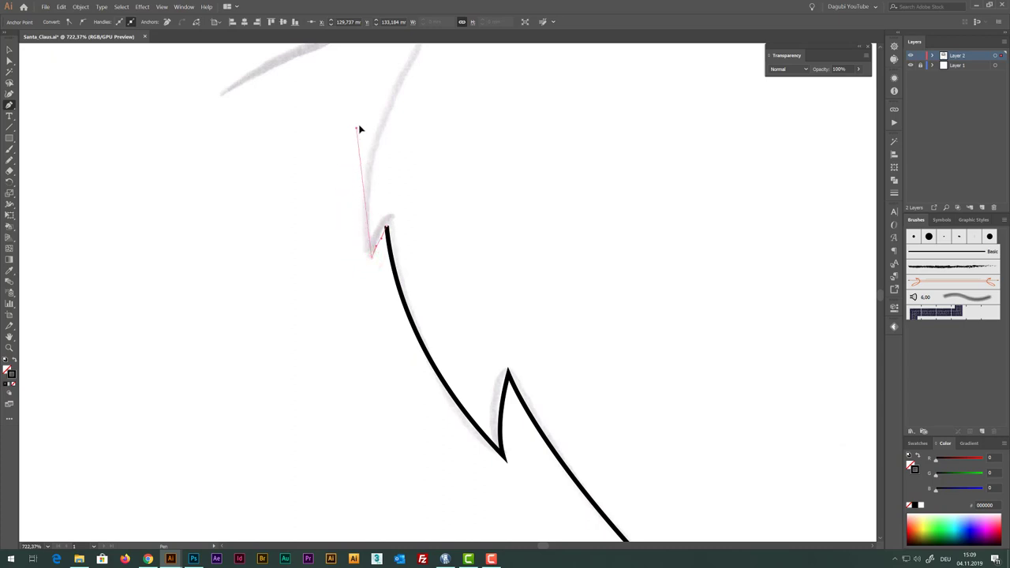
pyautogui.moveTo(436, 308); pyautogui.dragTo(445, 367)
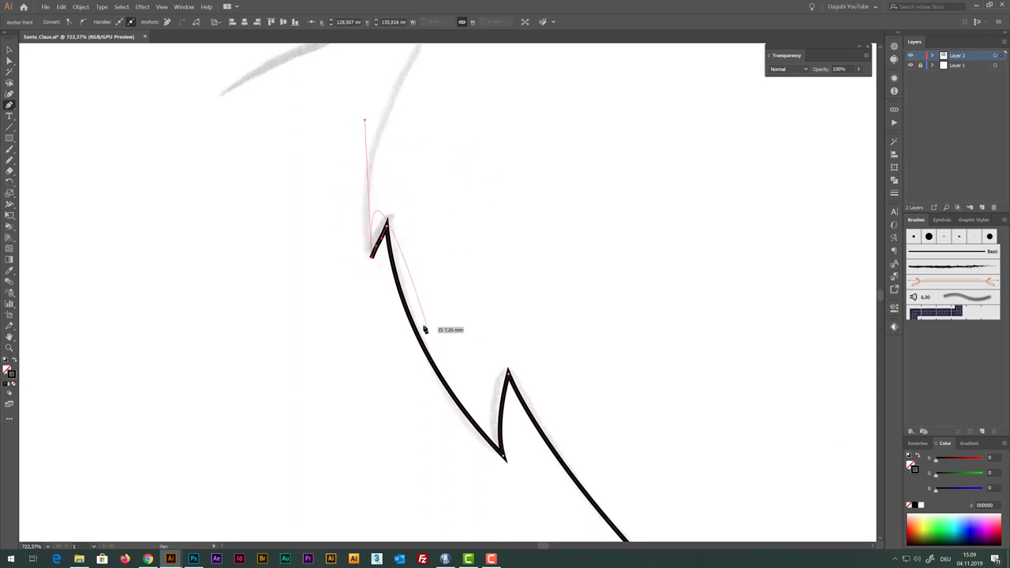
# Refine the new segment's lower point curve to match the sketch, then pan upward
pyautogui.press('ctrl')
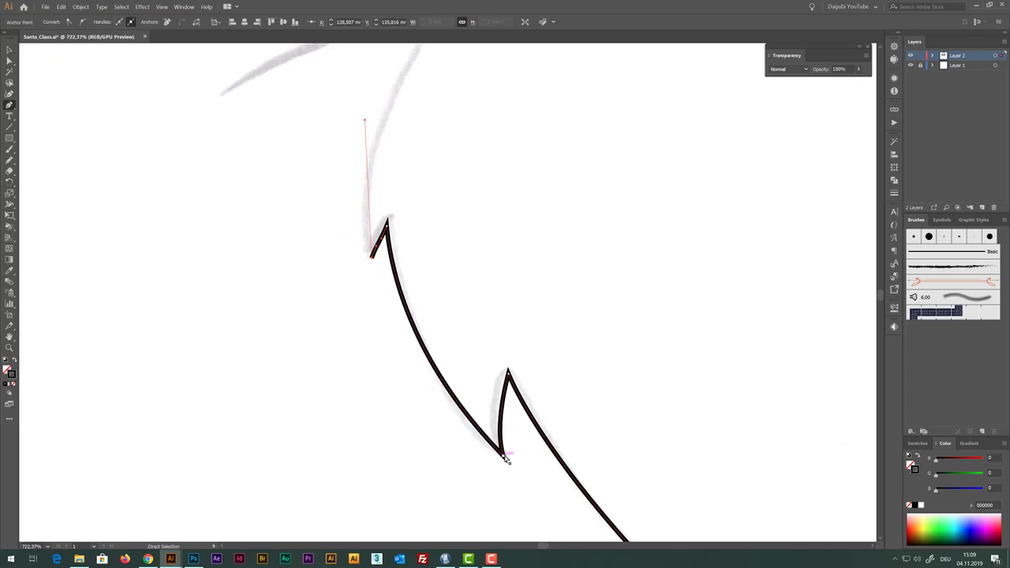
pyautogui.click(506, 461)
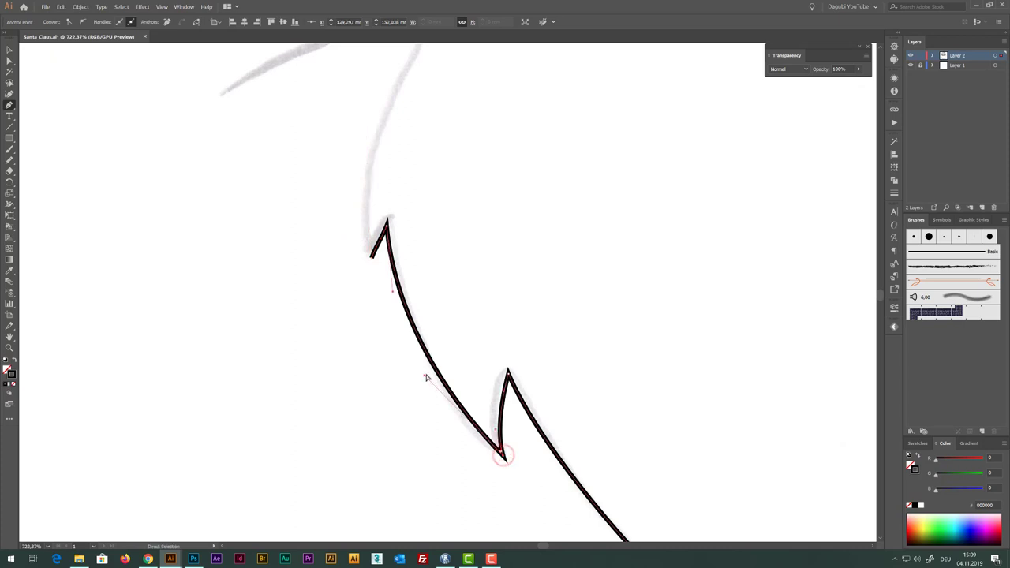
pyautogui.moveTo(424, 376); pyautogui.dragTo(433, 412)
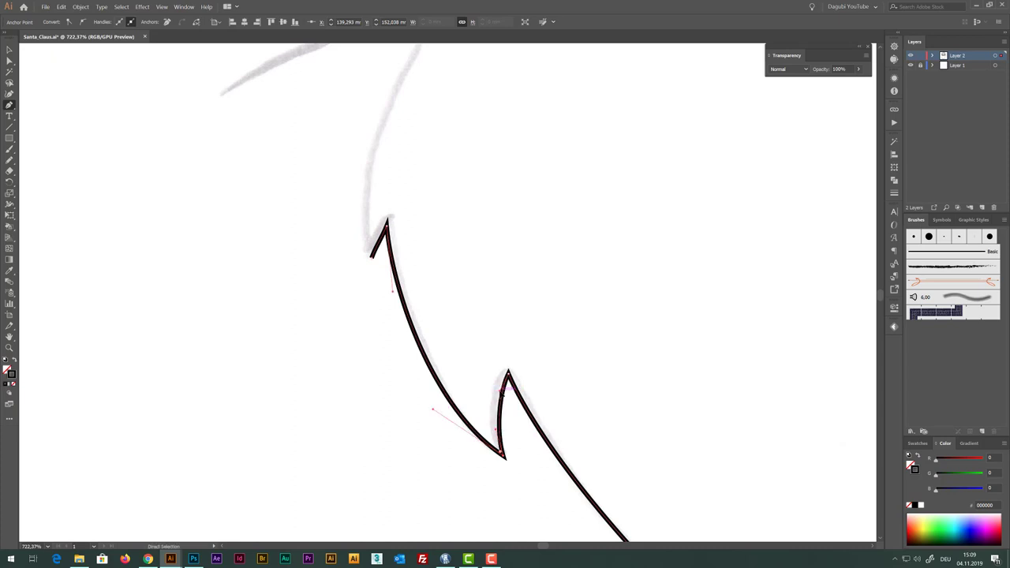
pyautogui.moveTo(421, 155); pyautogui.dragTo(345, 363)
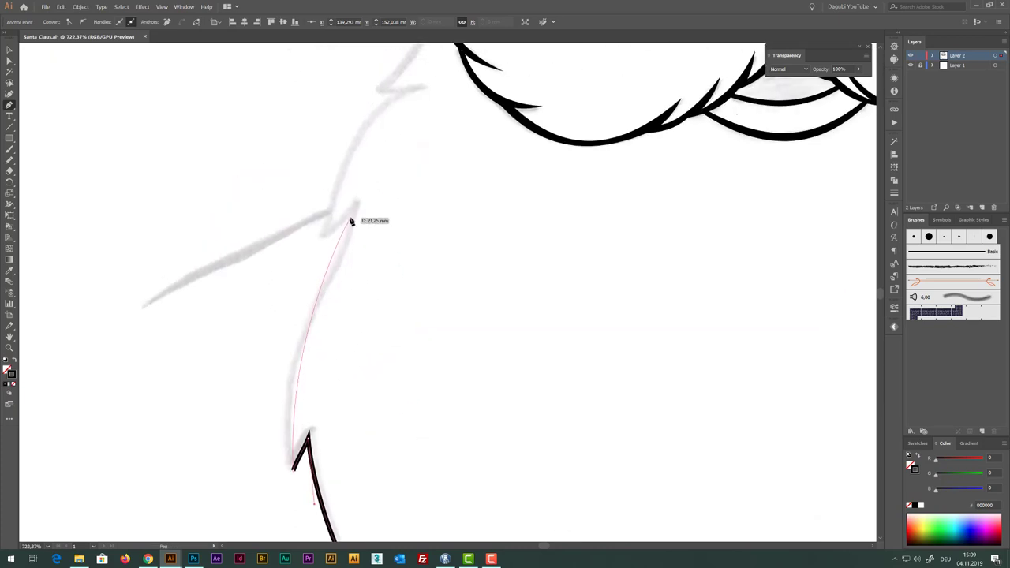
# Extend the beard edge with a curved anchor and tune both ends of the curve
pyautogui.moveTo(351, 221); pyautogui.dragTo(365, 195)
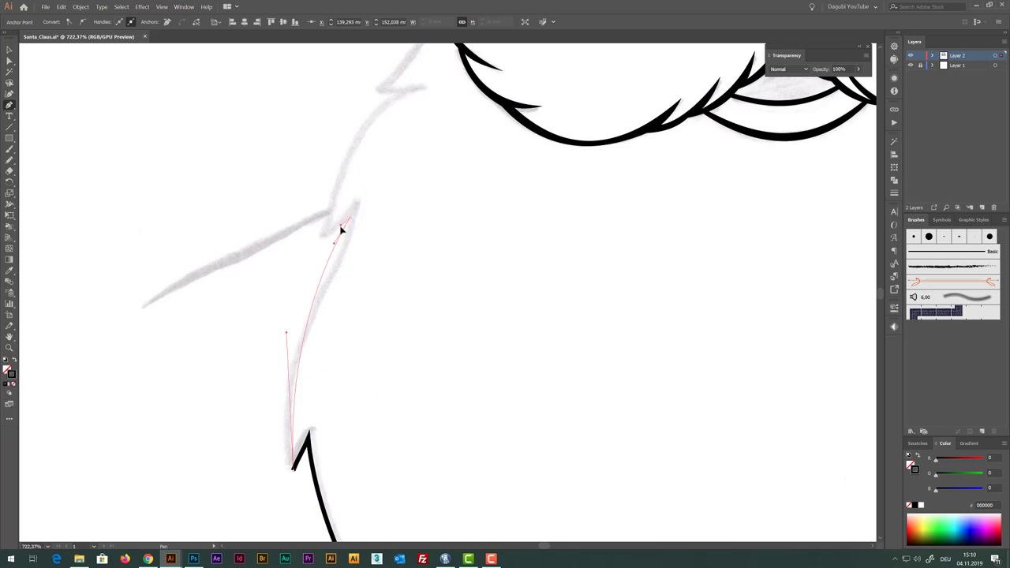
pyautogui.moveTo(341, 231); pyautogui.dragTo(342, 229)
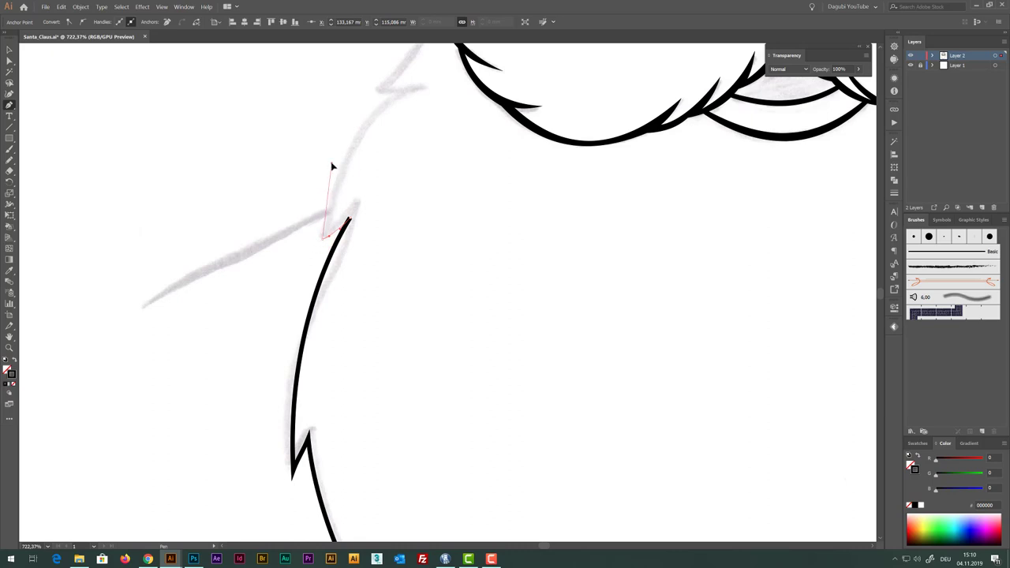
pyautogui.press('ctrl')
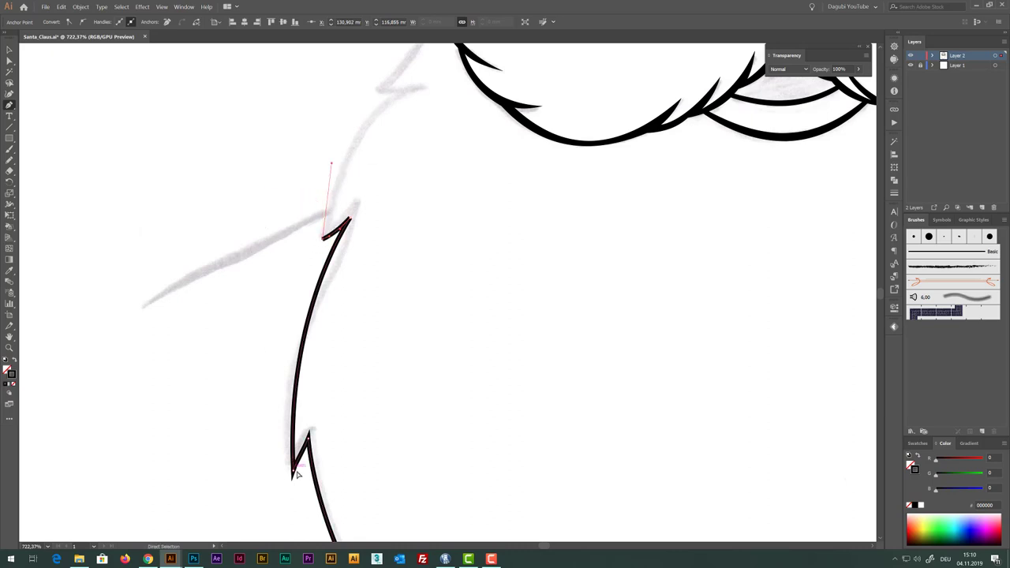
pyautogui.keyDown('ctrl'); pyautogui.click(293, 472); pyautogui.keyUp('ctrl')
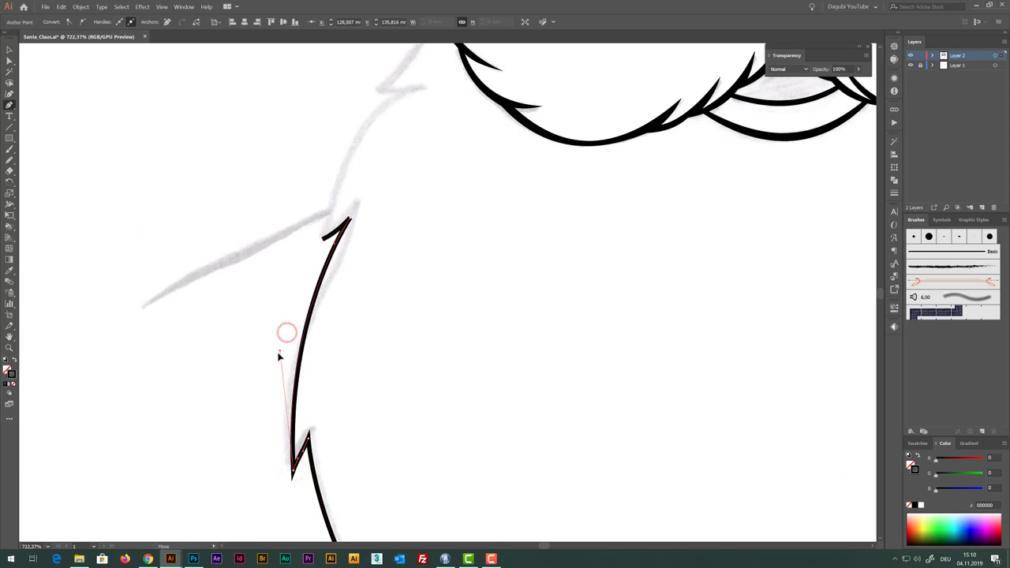
pyautogui.moveTo(288, 335); pyautogui.dragTo(276, 355)
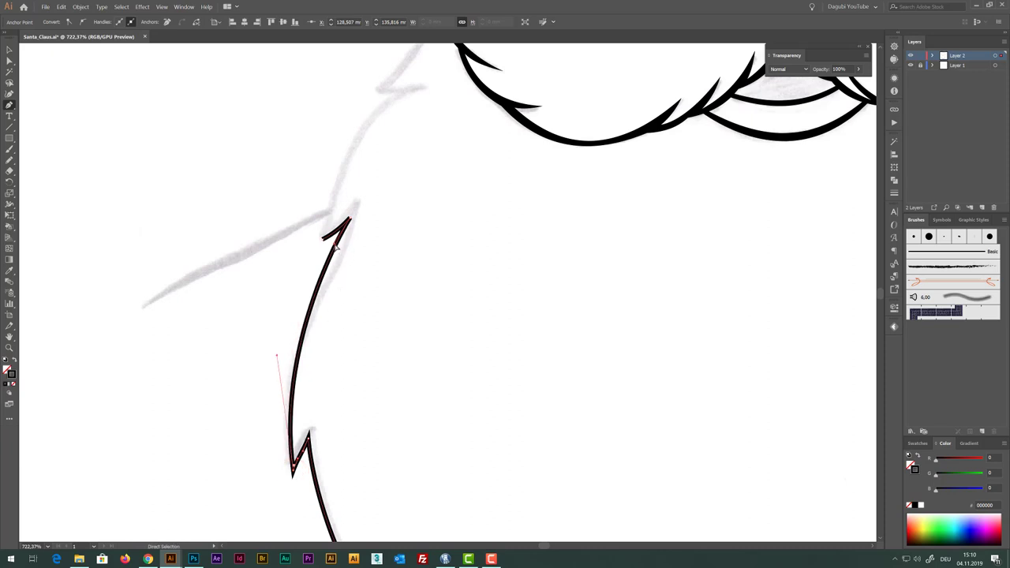
pyautogui.moveTo(336, 246); pyautogui.dragTo(345, 263)
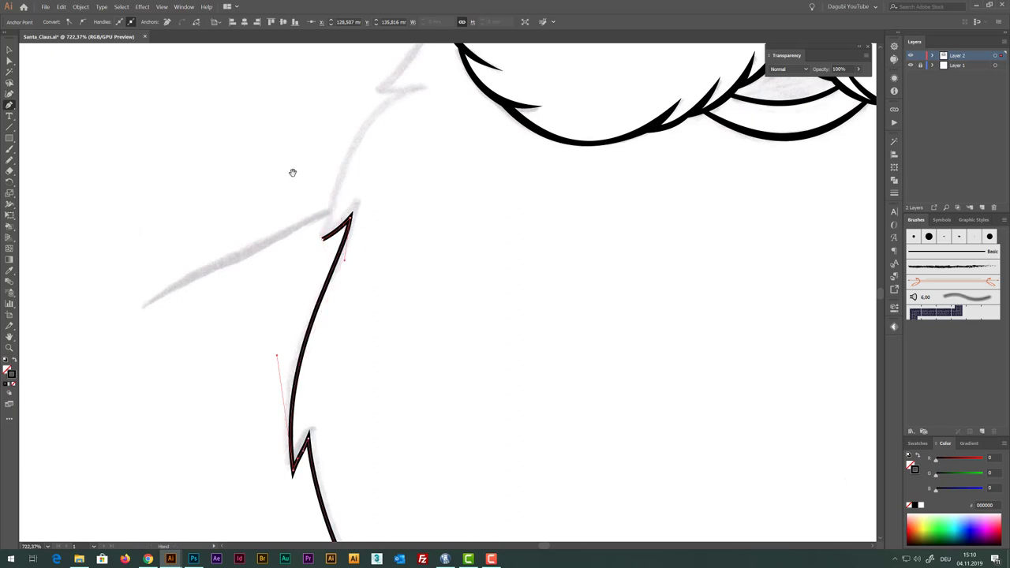
# Trace up to the moustache corner with a smooth point, then a corner point
pyautogui.scroll(5, 290, 169)
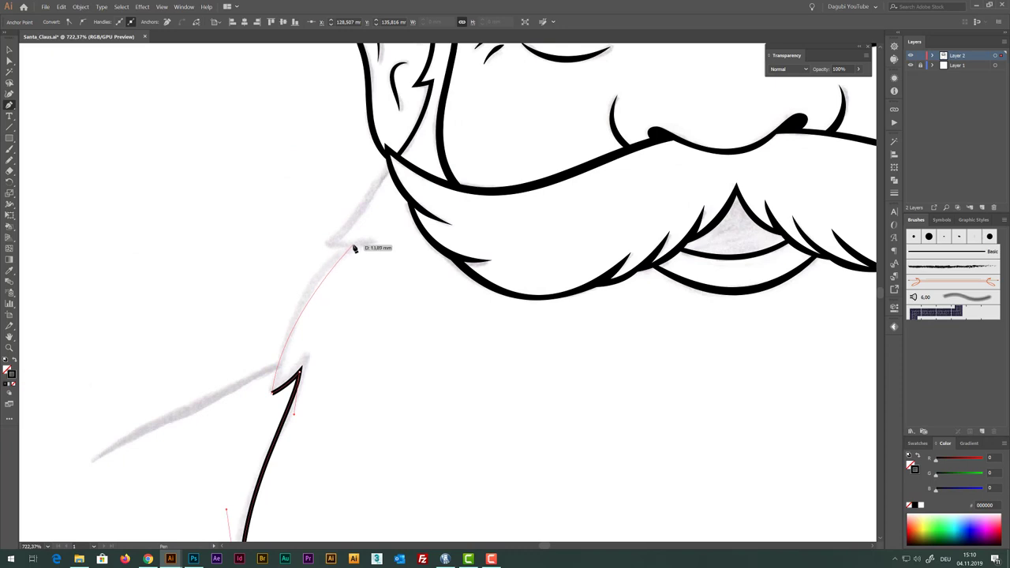
pyautogui.moveTo(328, 260); pyautogui.dragTo(377, 228)
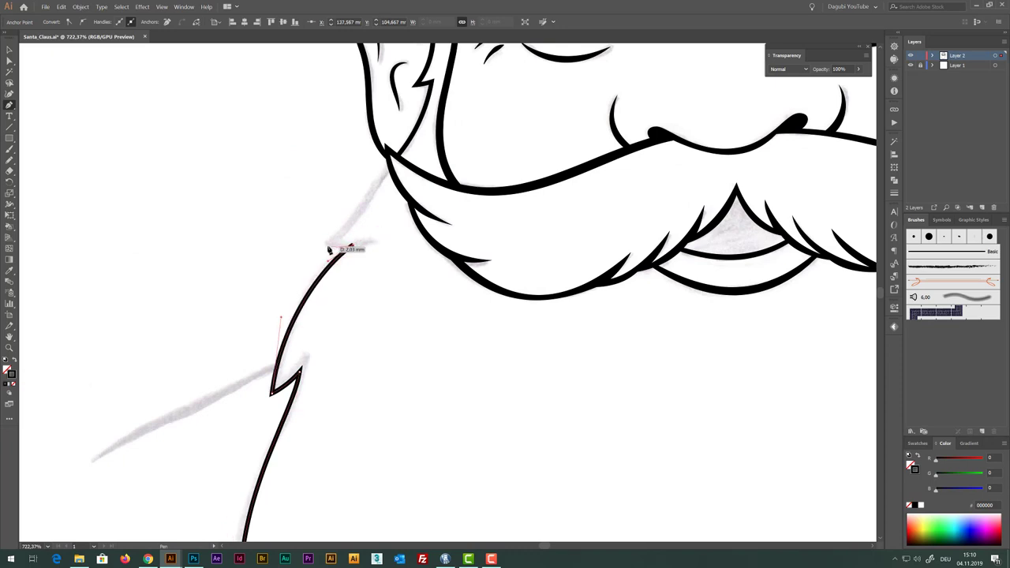
pyautogui.click(325, 245)
pyautogui.click(388, 164)
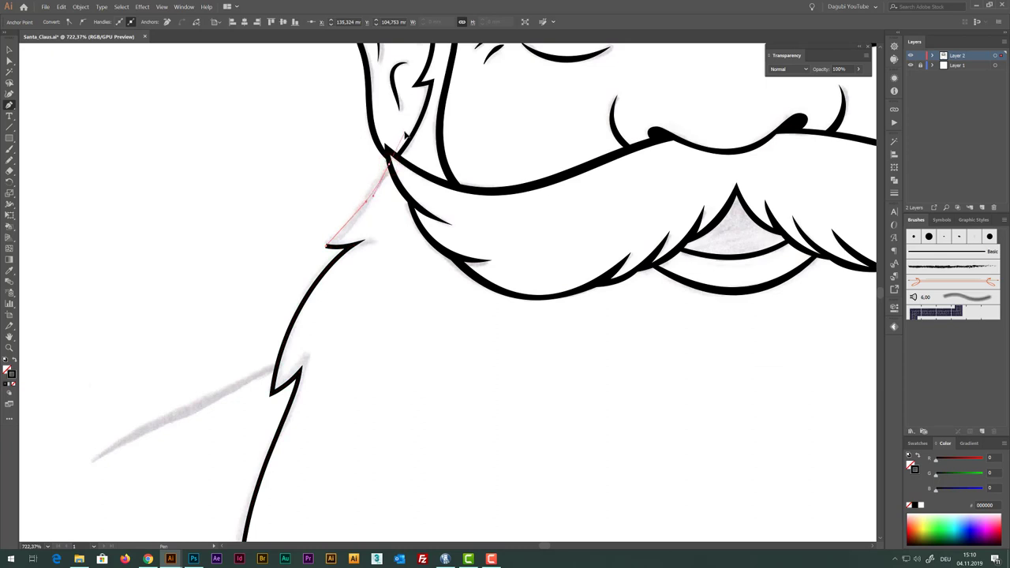
pyautogui.press('ctrl')
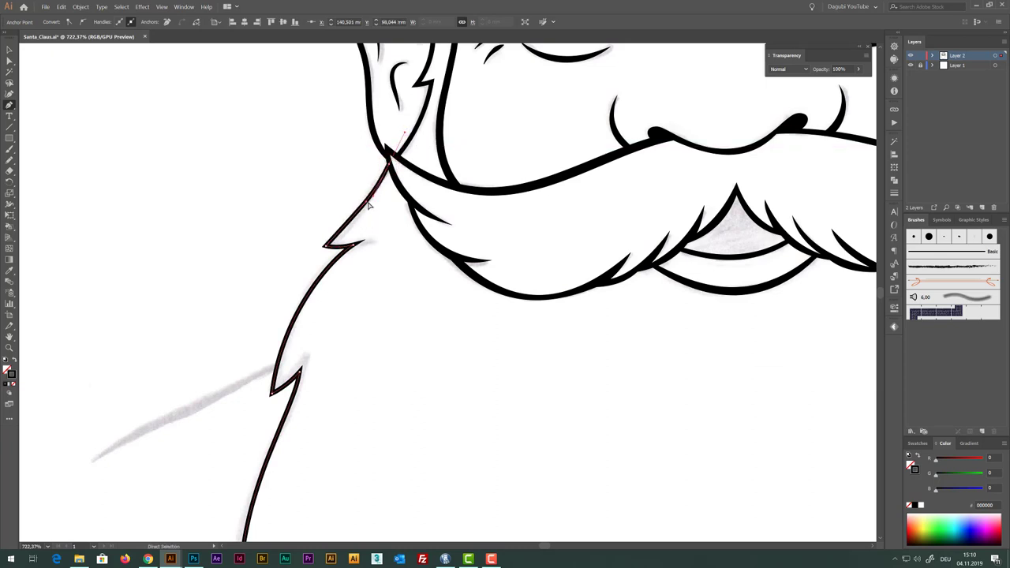
pyautogui.moveTo(365, 202); pyautogui.dragTo(359, 218)
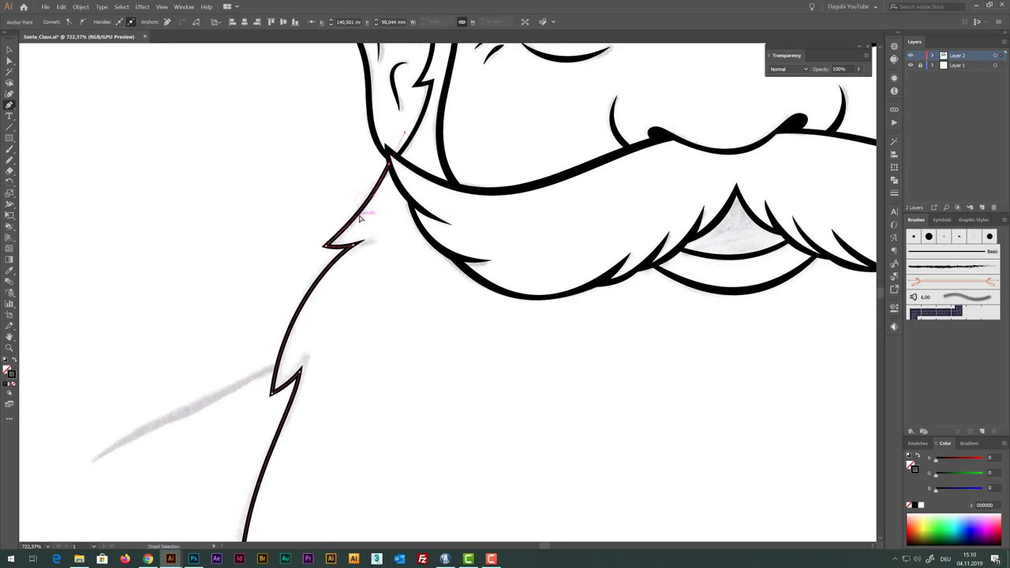
# Fit the artboard in view, zoom onto the beard, and remove the path's stroke
pyautogui.keyDown('ctrl'); pyautogui.keyDown('alt'); pyautogui.click(551, 304); pyautogui.keyUp('alt'); pyautogui.keyUp('ctrl')
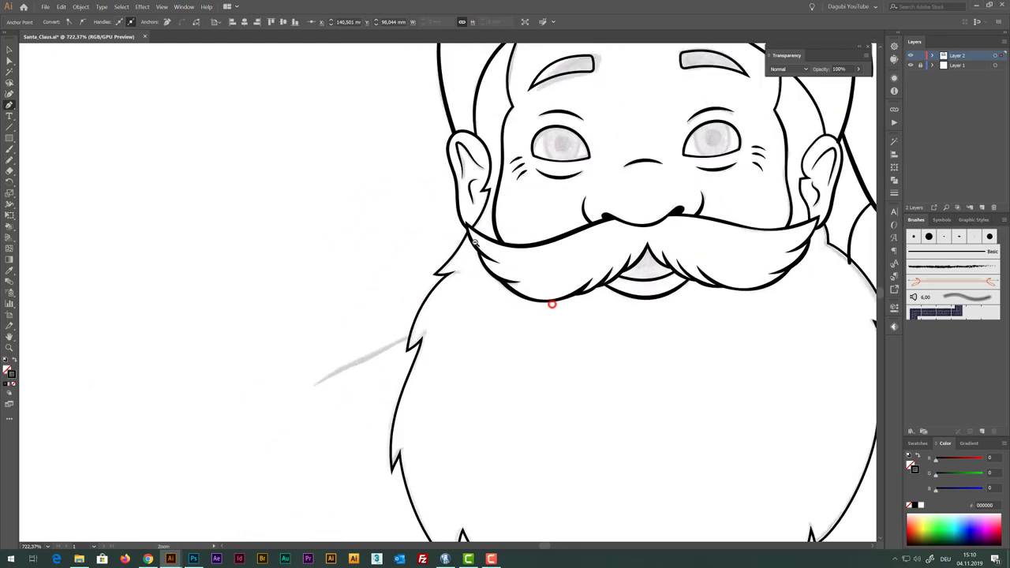
pyautogui.hotkey('ctrl', '0')
pyautogui.moveTo(624, 345)
pyautogui.mouseDown()
pyautogui.moveTo(508, 263)
pyautogui.moveTo(472, 282)
pyautogui.mouseUp()
pyautogui.keyDown('ctrl'); pyautogui.click(425, 237); pyautogui.keyUp('ctrl')
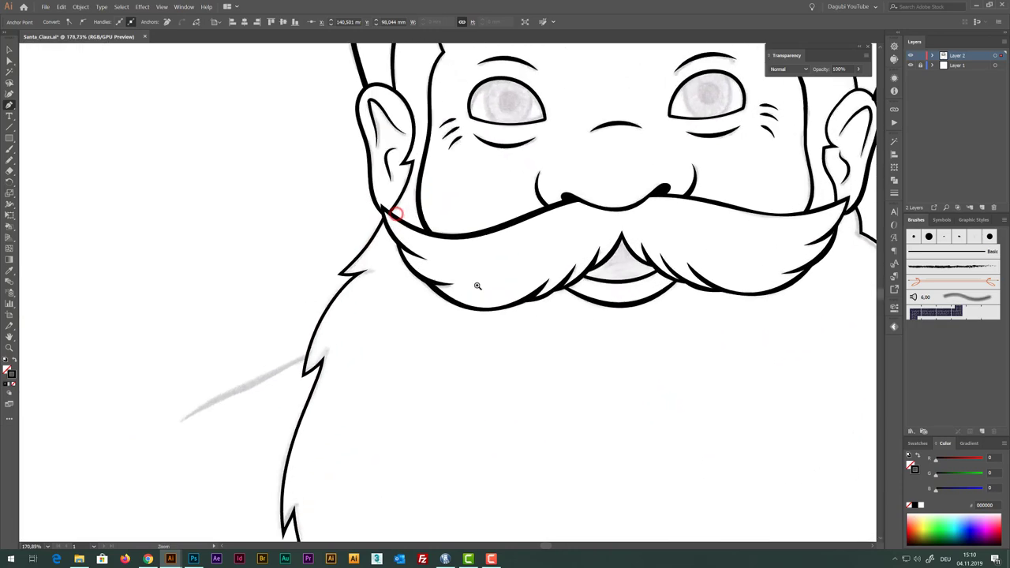
pyautogui.keyDown('ctrl'); pyautogui.keyDown('alt'); pyautogui.click(528, 280); pyautogui.keyUp('alt'); pyautogui.keyUp('ctrl')
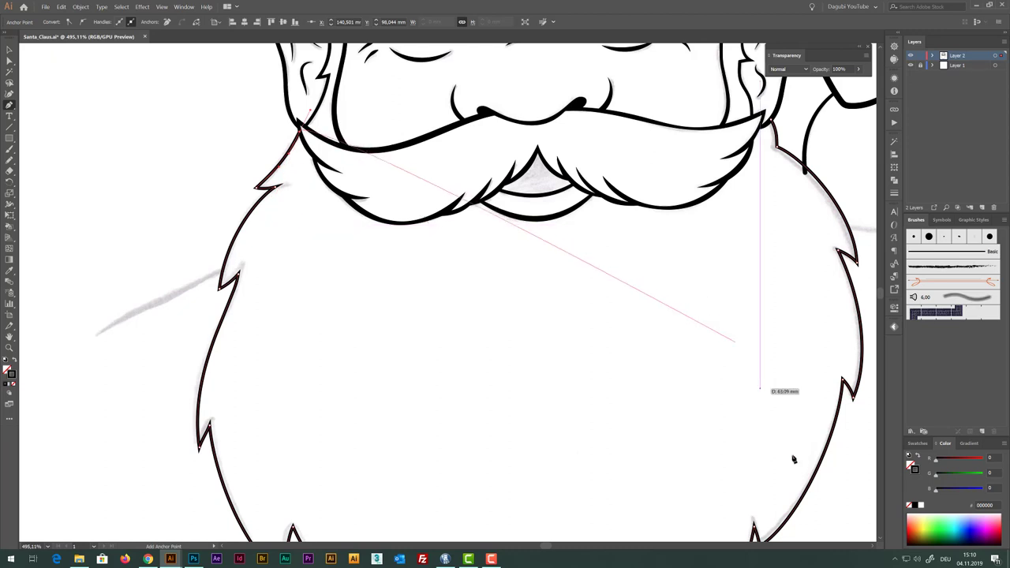
pyautogui.click(909, 505)
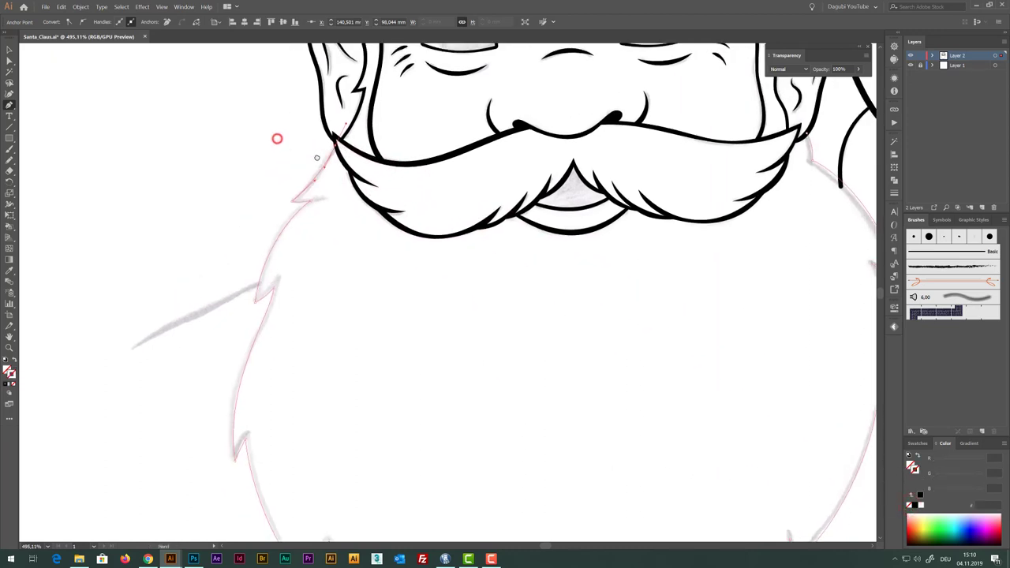
# Zoom onto the beard junction and start a new path down the shoulder edge
pyautogui.keyDown('ctrl'); pyautogui.click(339, 140); pyautogui.keyUp('ctrl')
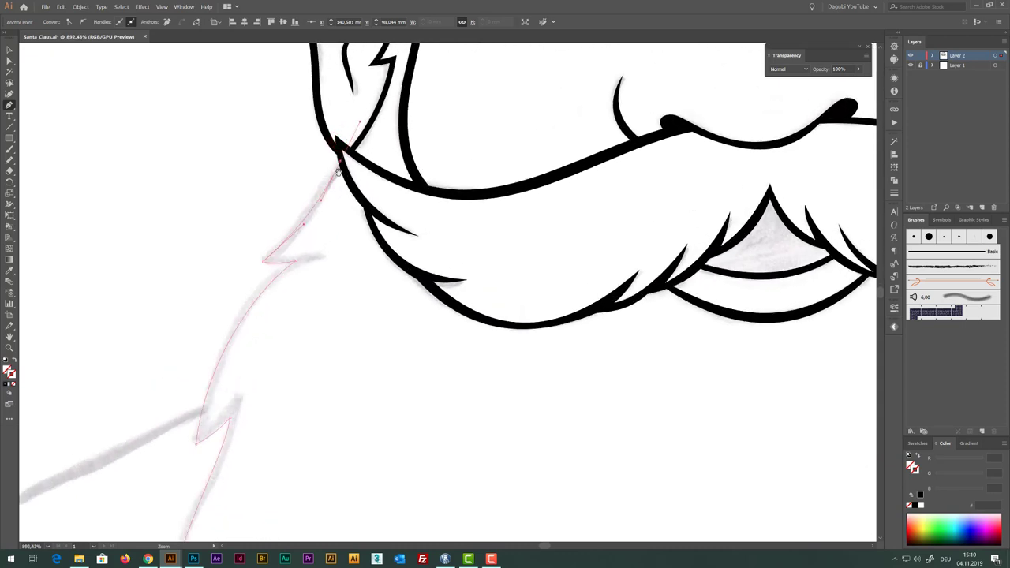
pyautogui.keyDown('ctrl'); pyautogui.click(324, 155); pyautogui.keyUp('ctrl')
pyautogui.keyDown('ctrl'); pyautogui.click(353, 172); pyautogui.keyUp('ctrl')
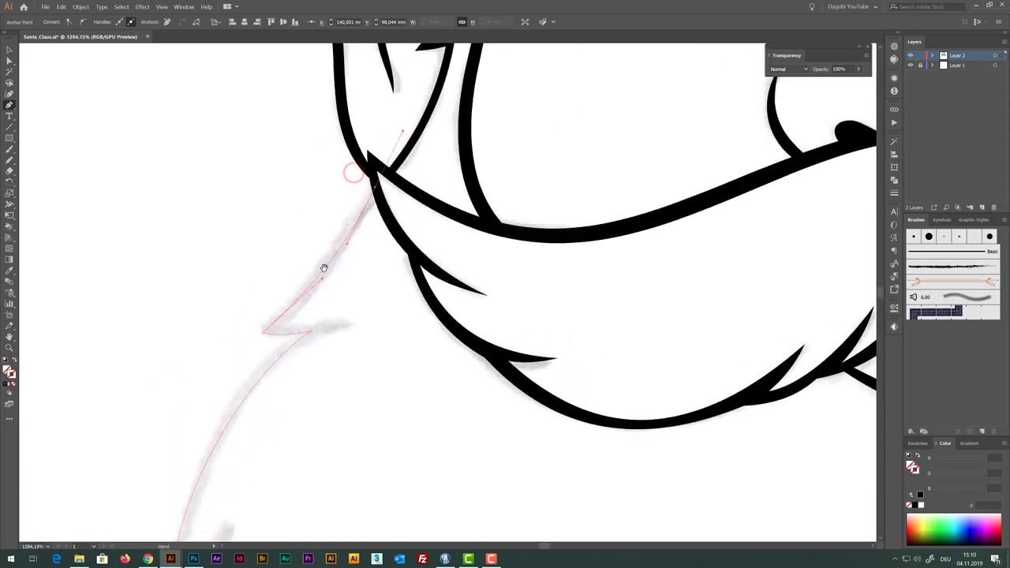
pyautogui.moveTo(379, 184)
pyautogui.mouseDown()
pyautogui.moveTo(386, 201)
pyautogui.moveTo(403, 134)
pyautogui.mouseUp()
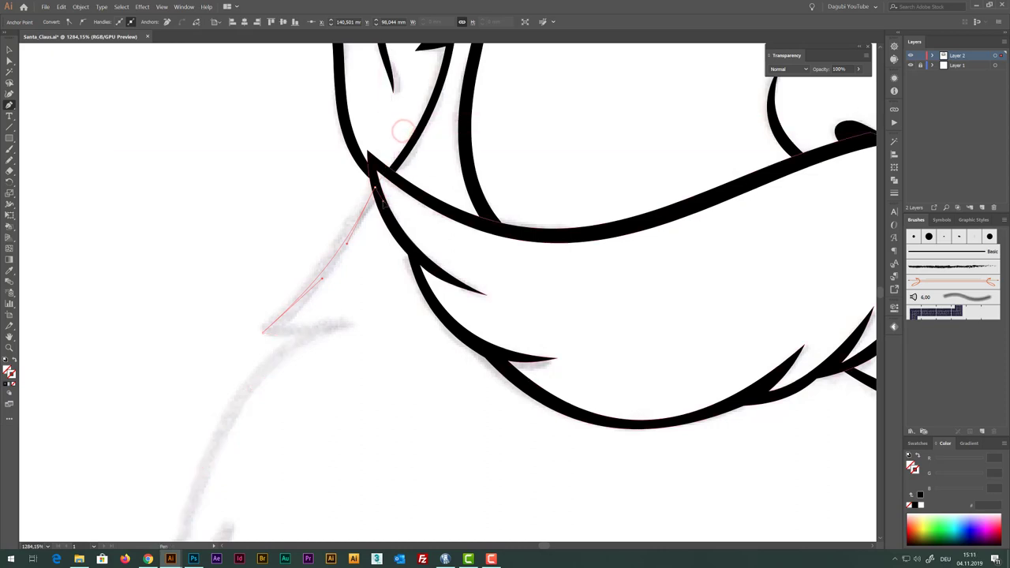
pyautogui.moveTo(379, 188); pyautogui.dragTo(383, 206)
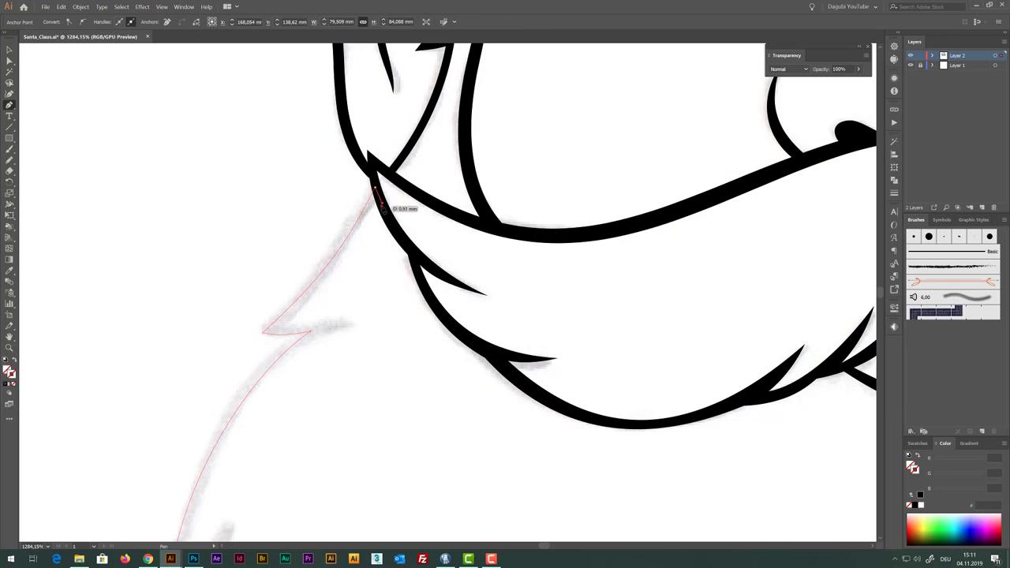
pyautogui.moveTo(288, 325); pyautogui.dragTo(259, 345)
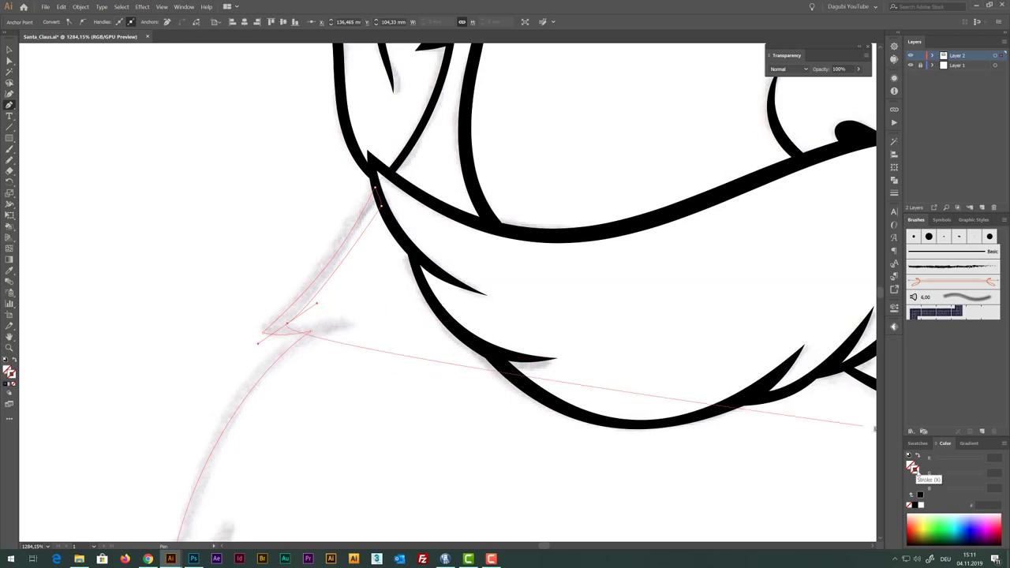
# Give the shoulder path a black 0.25 pt stroke and extend it into the notch
pyautogui.click(916, 507)
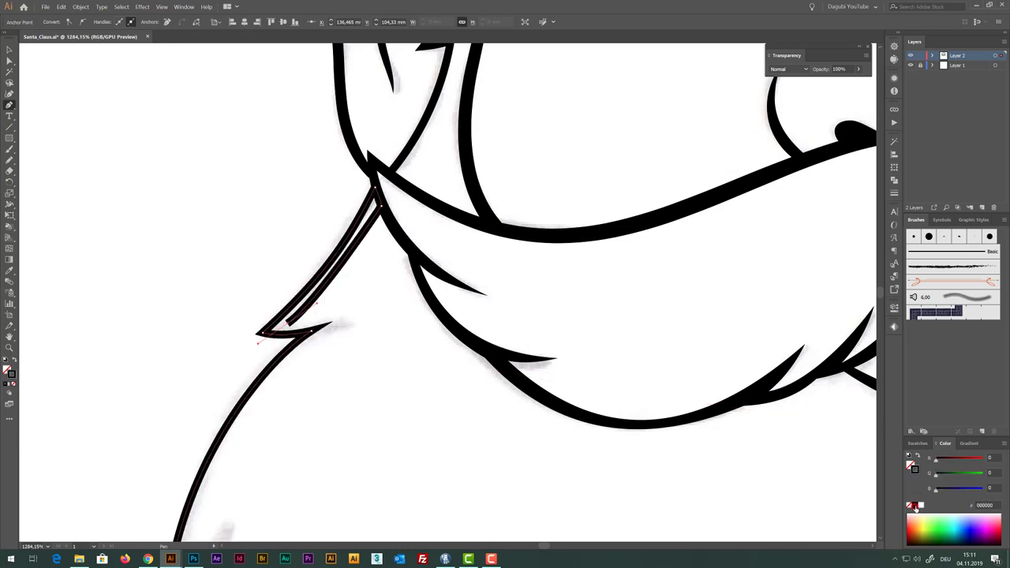
pyautogui.click(894, 194)
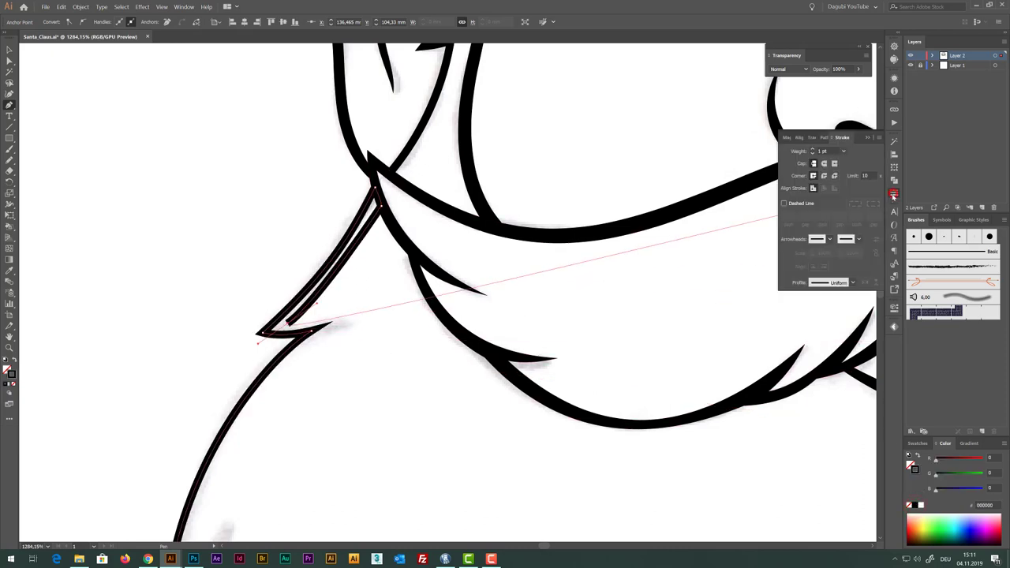
pyautogui.click(813, 154)
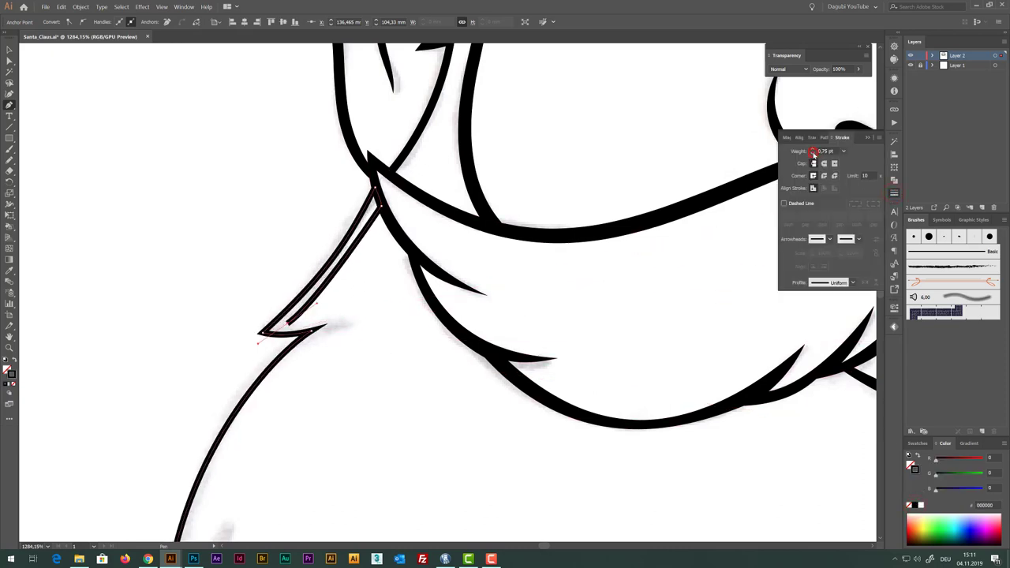
pyautogui.click(812, 154)
pyautogui.click(813, 154)
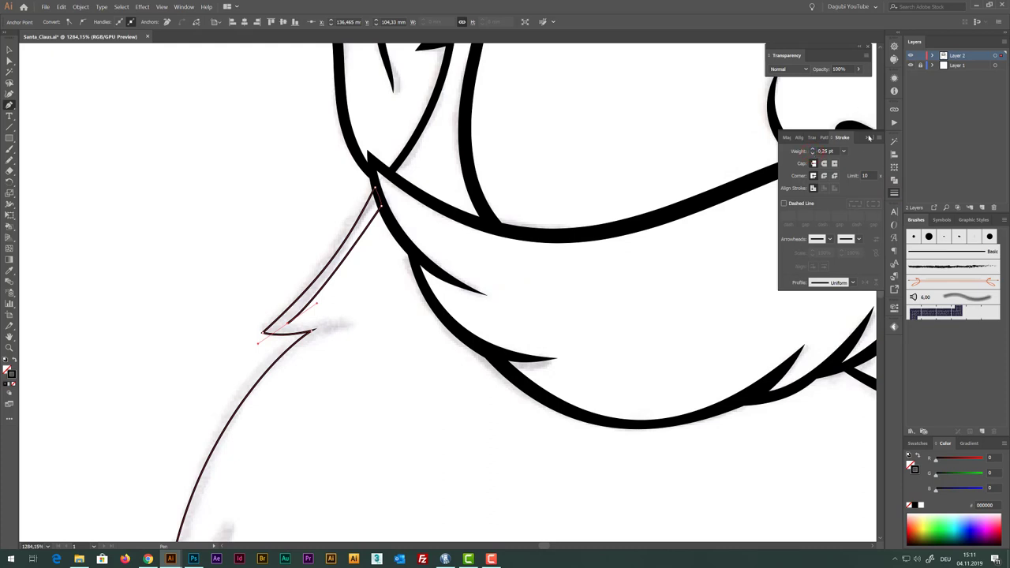
pyautogui.click(869, 138)
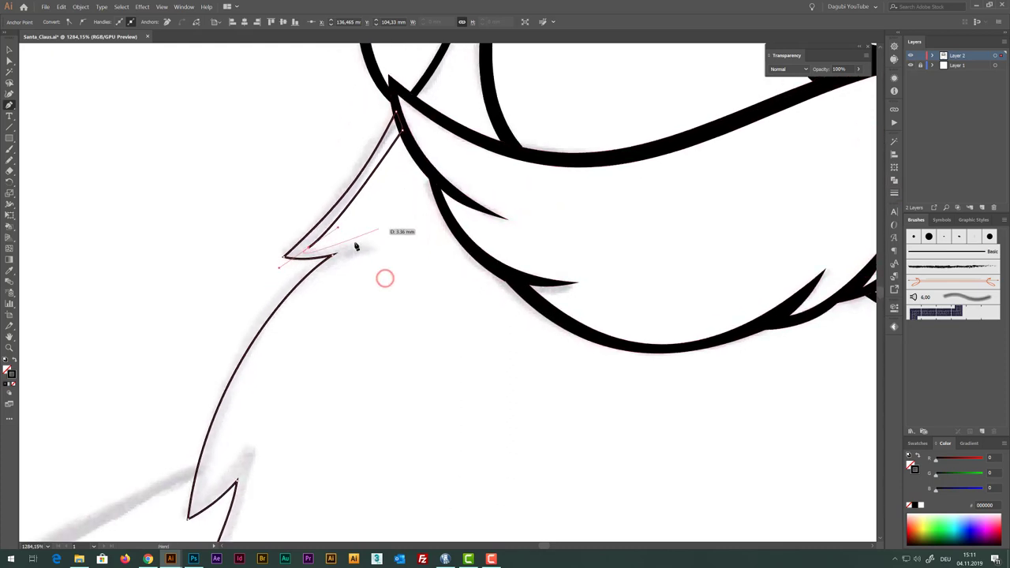
pyautogui.moveTo(384, 277)
pyautogui.mouseDown()
pyautogui.moveTo(353, 232)
pyautogui.moveTo(341, 231)
pyautogui.moveTo(358, 248)
pyautogui.moveTo(328, 287)
pyautogui.moveTo(277, 269)
pyautogui.moveTo(371, 244)
pyautogui.mouseUp()
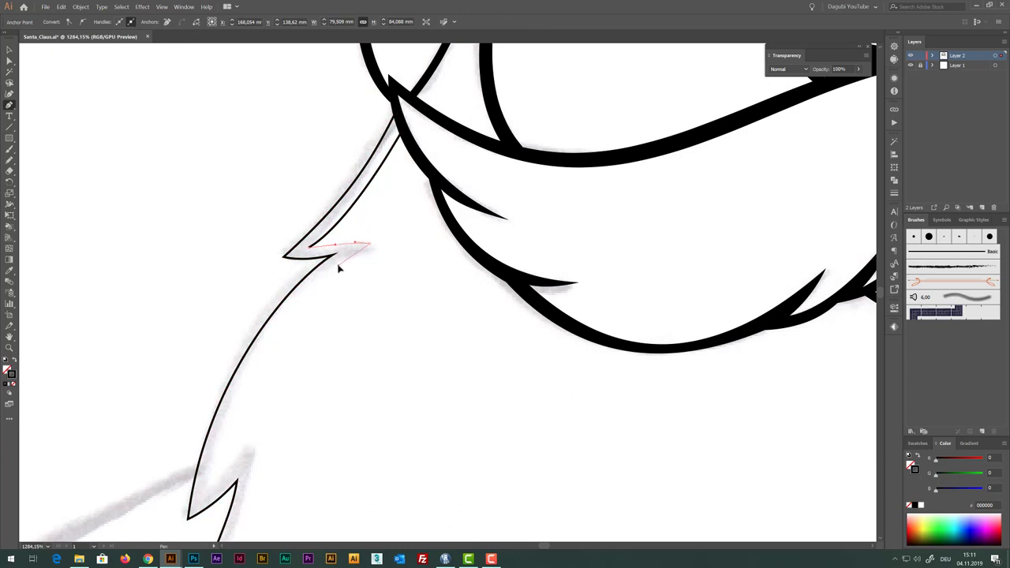
# Add a smooth point, a notch corner, and a curved point at the lower notch
pyautogui.scroll(-3, 343, 329)
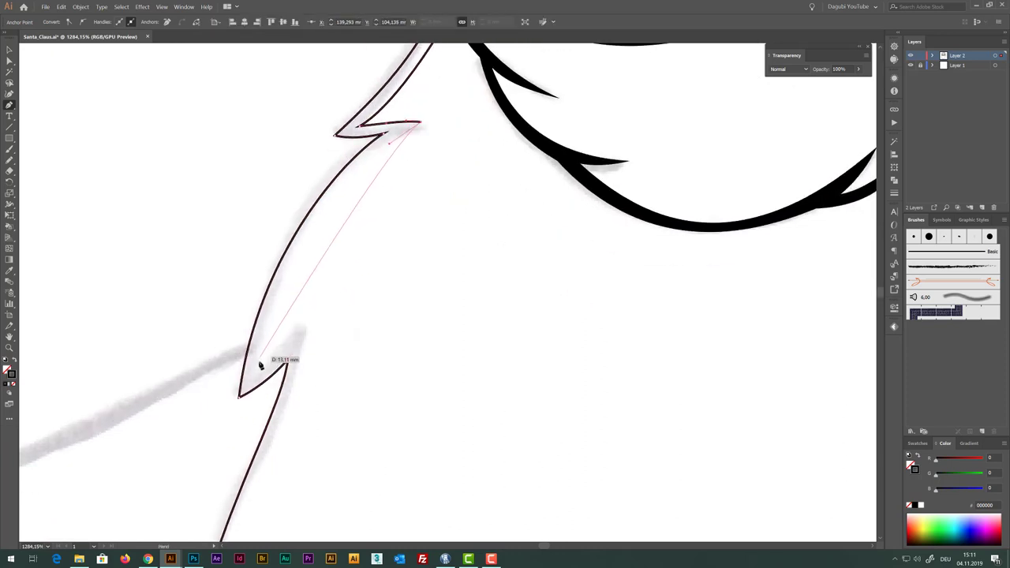
pyautogui.moveTo(256, 367)
pyautogui.mouseDown()
pyautogui.moveTo(237, 519)
pyautogui.moveTo(248, 491)
pyautogui.mouseUp()
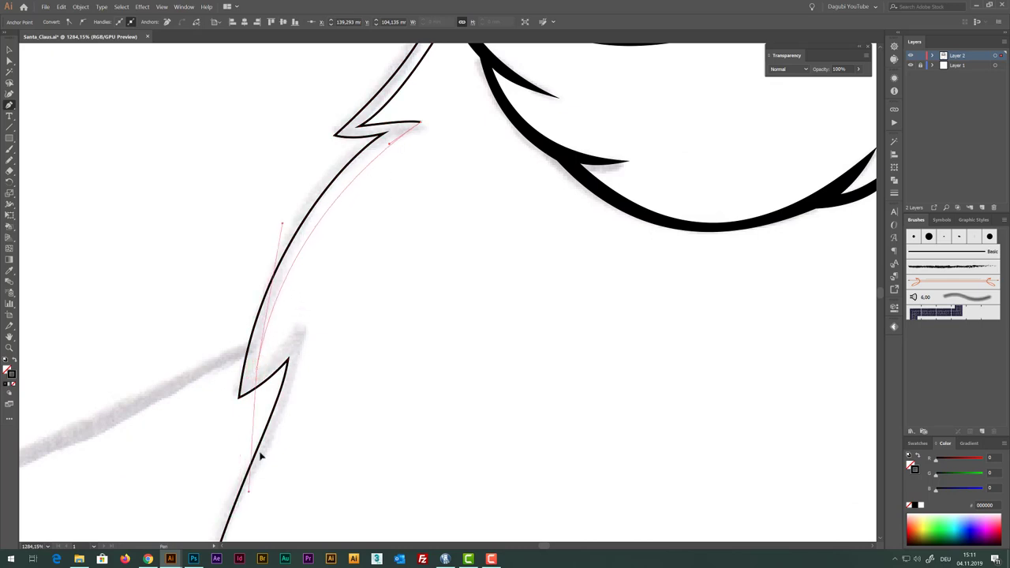
pyautogui.click(277, 357)
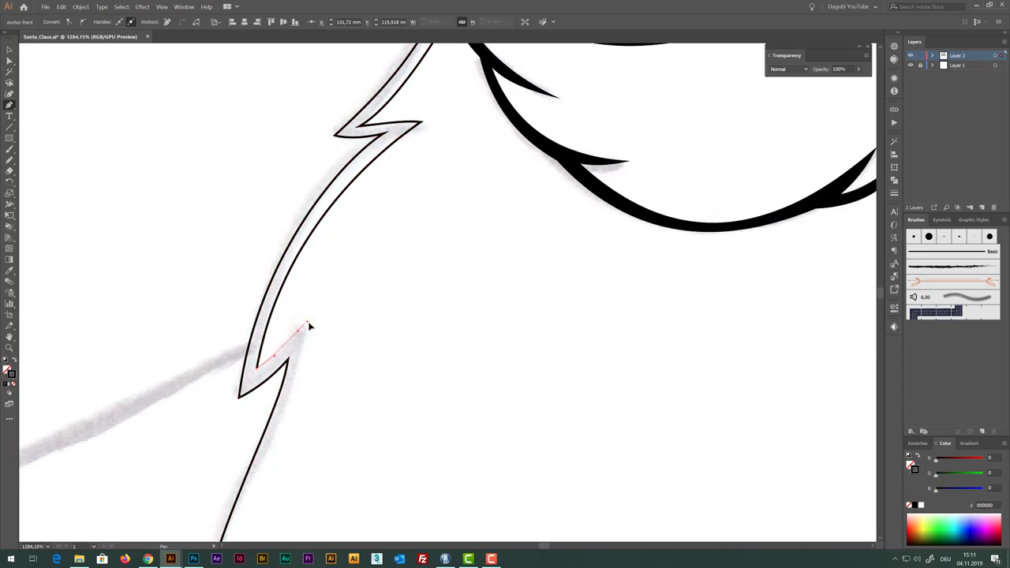
pyautogui.moveTo(311, 421)
pyautogui.mouseDown()
pyautogui.moveTo(460, 167)
pyautogui.moveTo(460, 113)
pyautogui.moveTo(435, 99)
pyautogui.mouseUp()
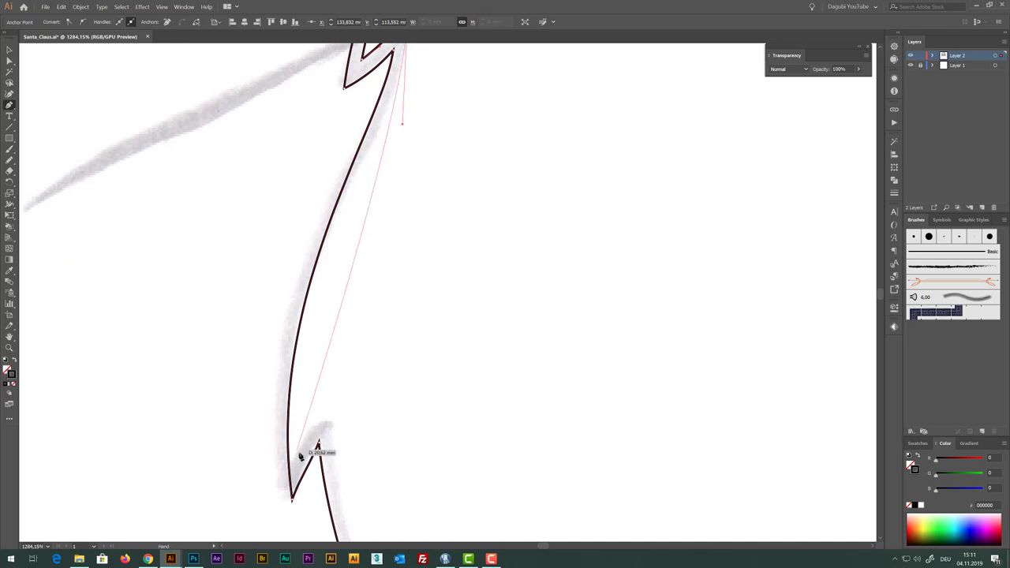
pyautogui.moveTo(299, 458); pyautogui.dragTo(300, 527)
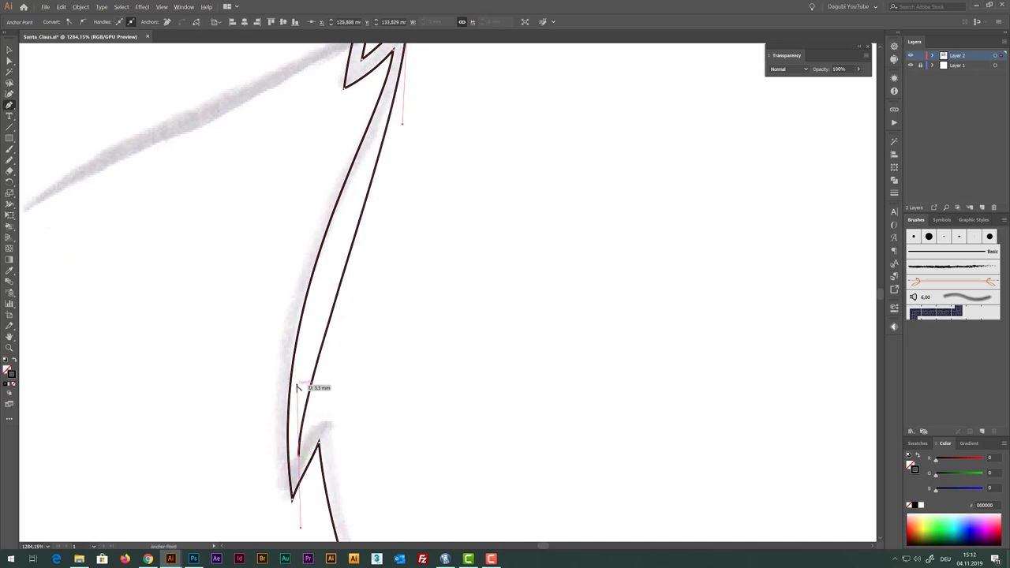
pyautogui.moveTo(298, 387); pyautogui.dragTo(289, 284)
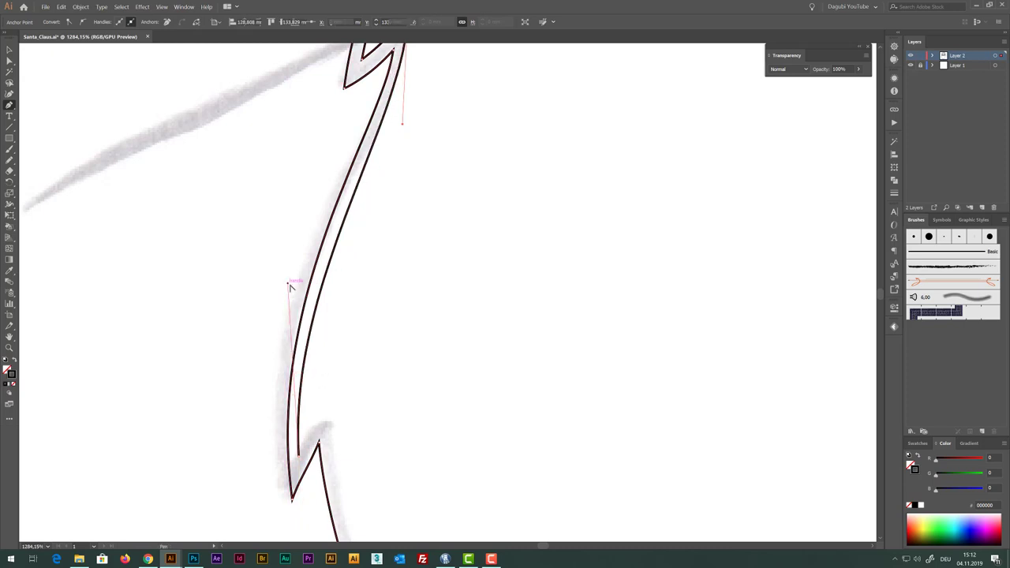
pyautogui.moveTo(487, 201); pyautogui.dragTo(449, 284)
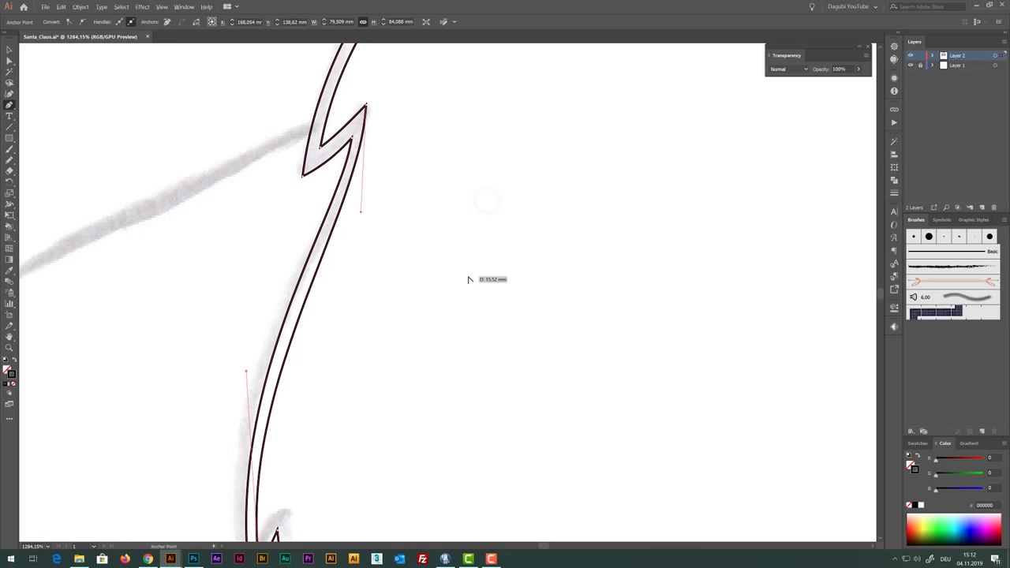
# Zoom out, convert the notch point to a corner, and shorten the endpoint's handle
pyautogui.hotkey('ctrl', '-')
pyautogui.hotkey('ctrl', '-')
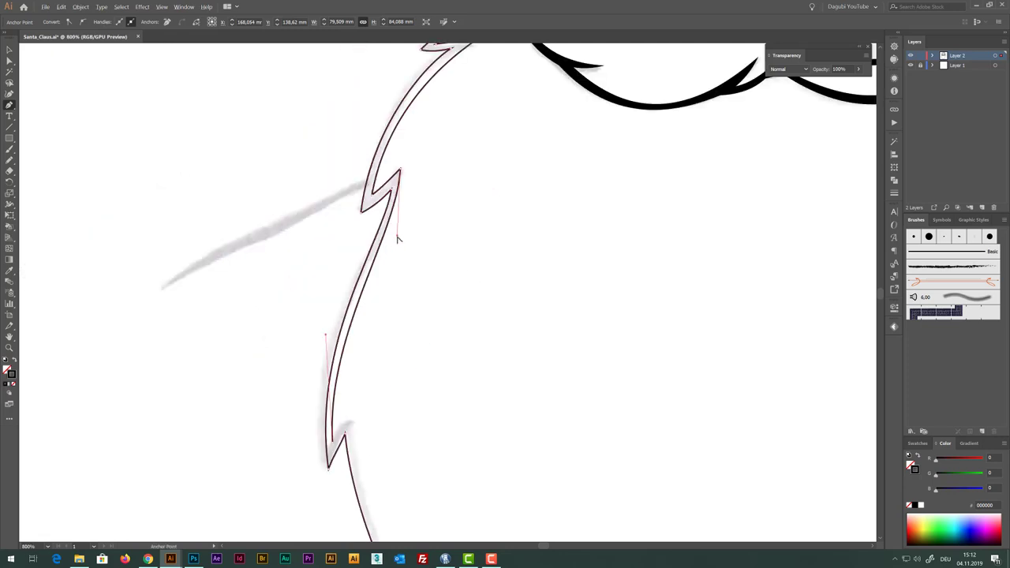
pyautogui.click(398, 236)
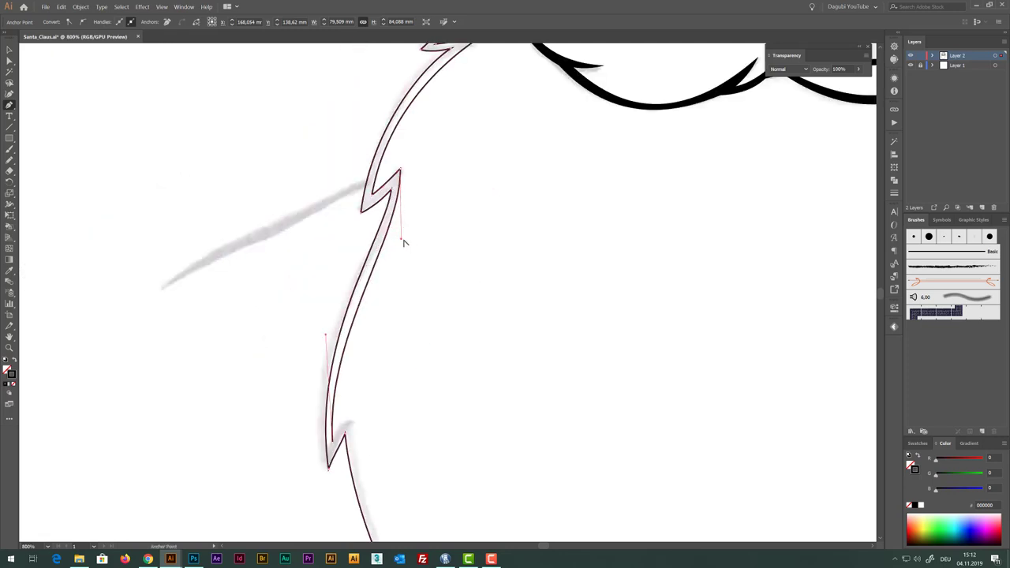
pyautogui.moveTo(436, 396); pyautogui.dragTo(379, 256)
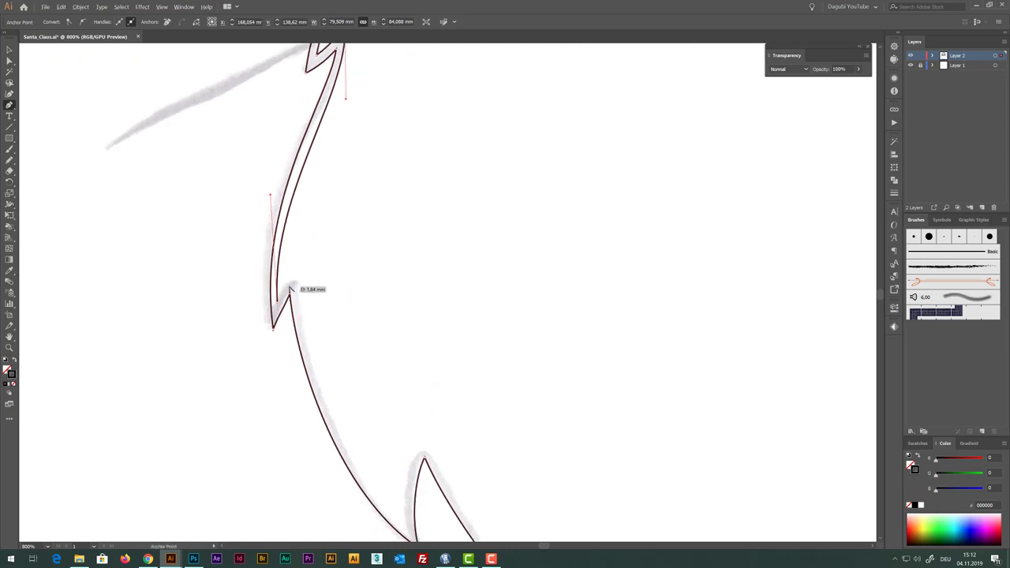
pyautogui.scroll(3, 288, 294)
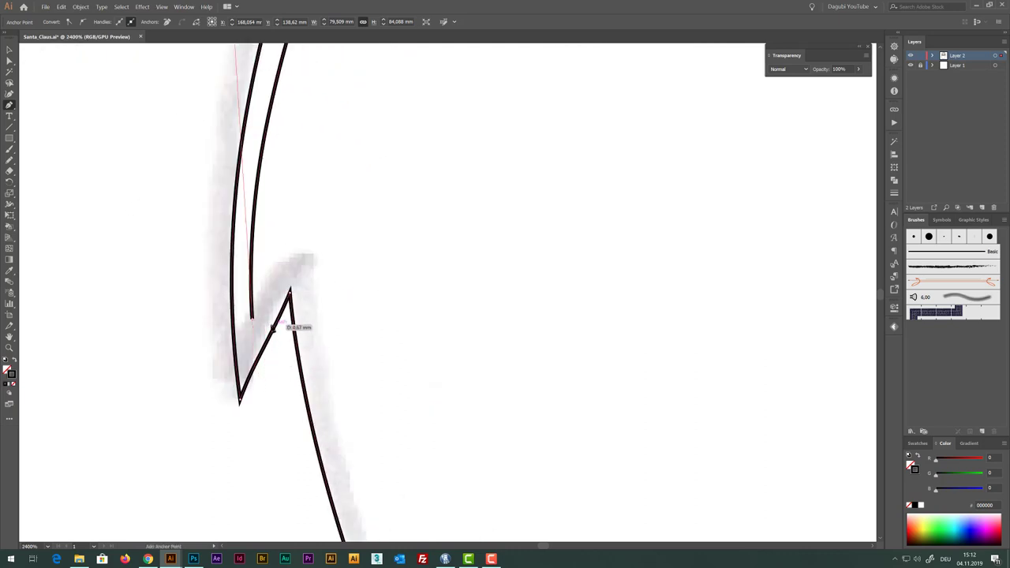
pyautogui.moveTo(281, 334); pyautogui.dragTo(254, 323)
pyautogui.click(252, 318)
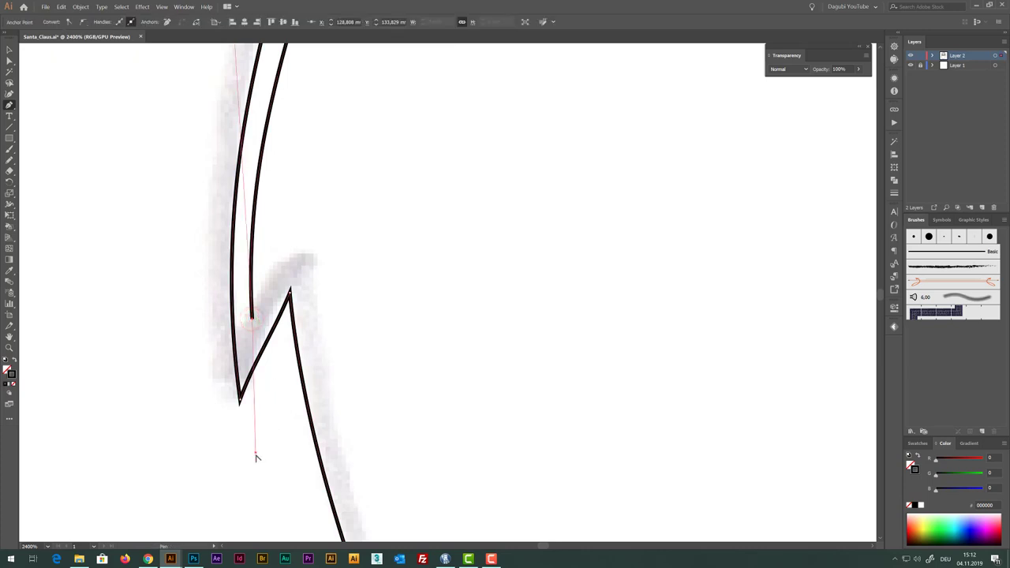
pyautogui.moveTo(255, 451); pyautogui.dragTo(266, 277)
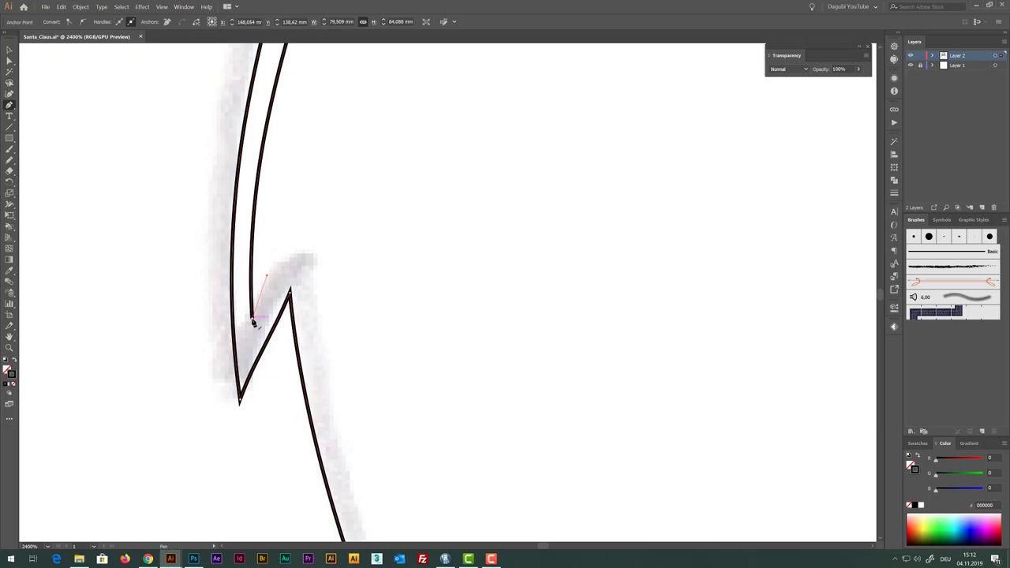
# Resume the path with a curved point along the notch's upper edge
pyautogui.click(252, 319)
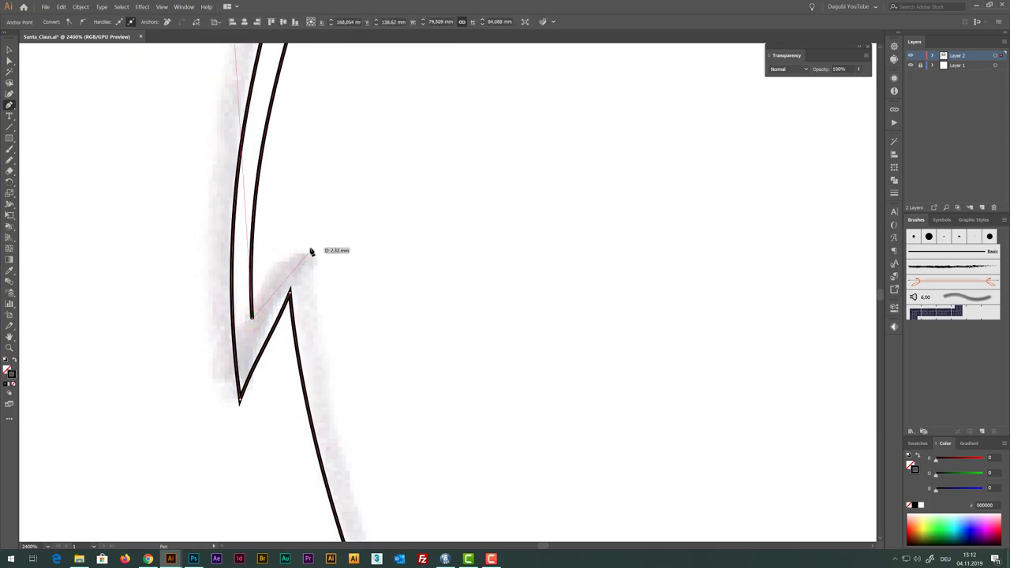
pyautogui.moveTo(307, 250); pyautogui.dragTo(338, 231)
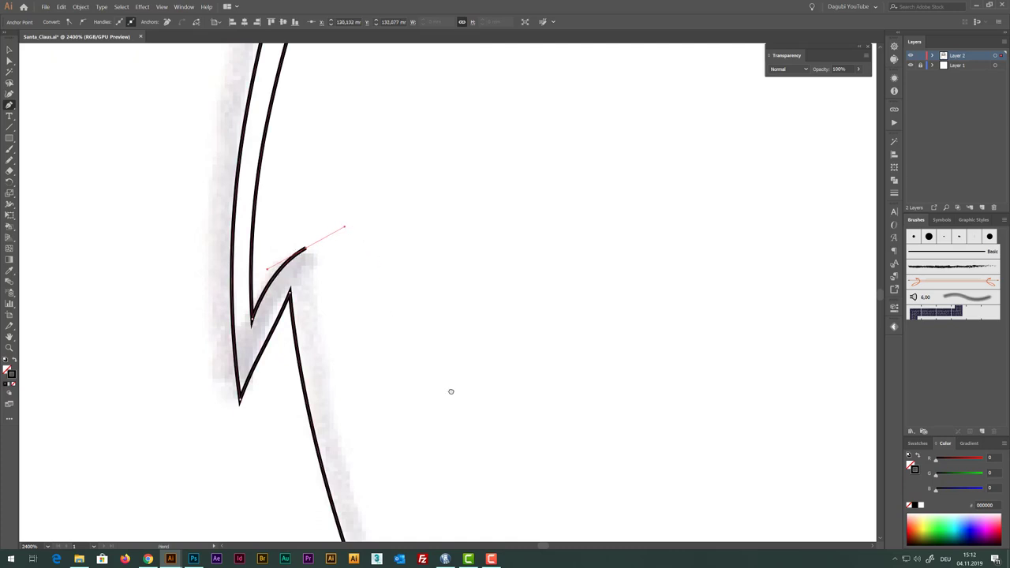
pyautogui.moveTo(450, 390); pyautogui.dragTo(422, 188)
pyautogui.scroll(-5, 521, 340)
# Place anchors along the first notches and spike tips of the beard's right edge
pyautogui.scroll(3, 537, 336)
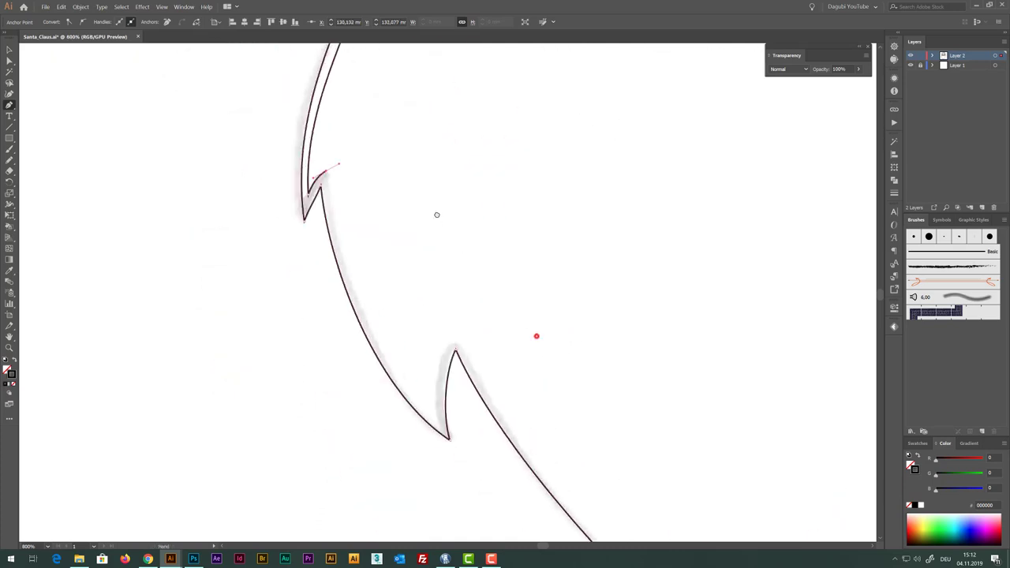
pyautogui.moveTo(300, 137); pyautogui.dragTo(306, 184)
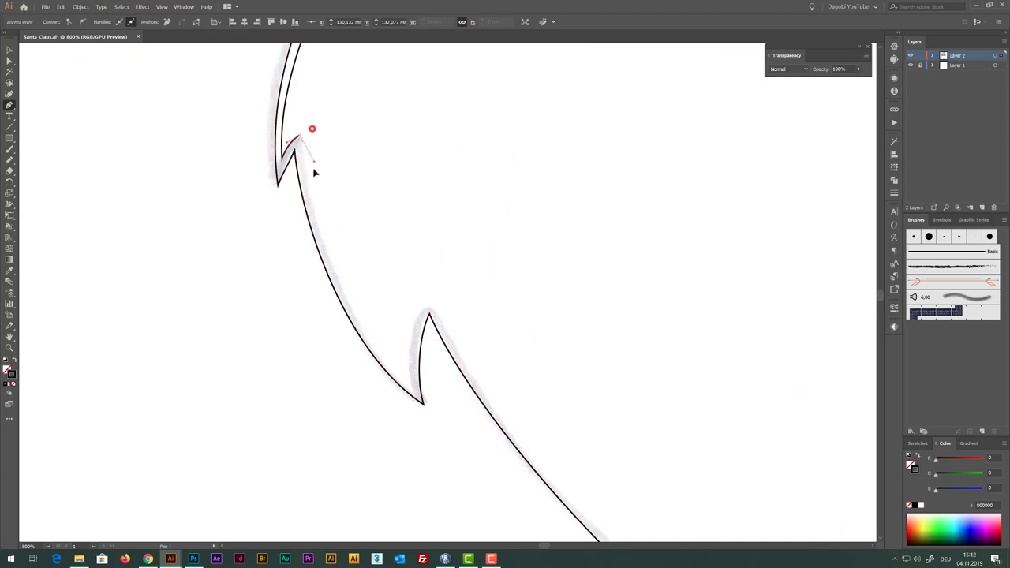
pyautogui.moveTo(413, 389); pyautogui.dragTo(489, 462)
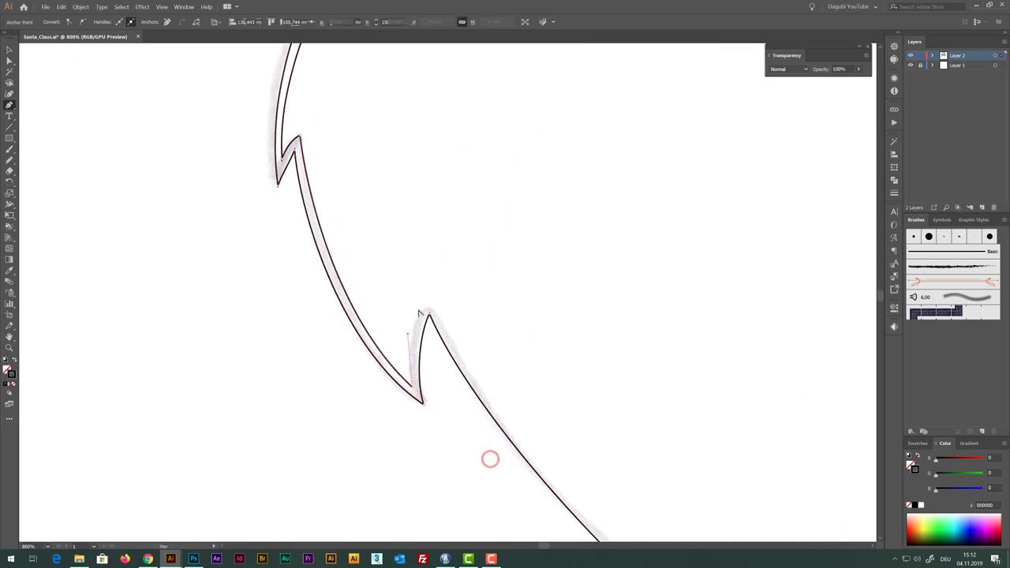
pyautogui.moveTo(430, 300); pyautogui.dragTo(442, 290)
pyautogui.moveTo(442, 327); pyautogui.dragTo(190, 98)
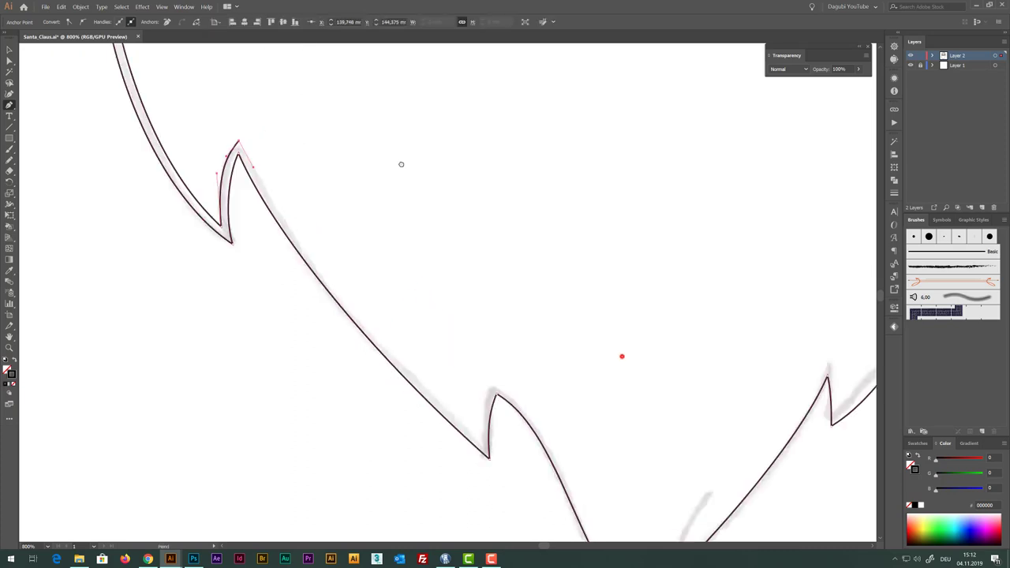
pyautogui.moveTo(420, 368); pyautogui.dragTo(498, 415)
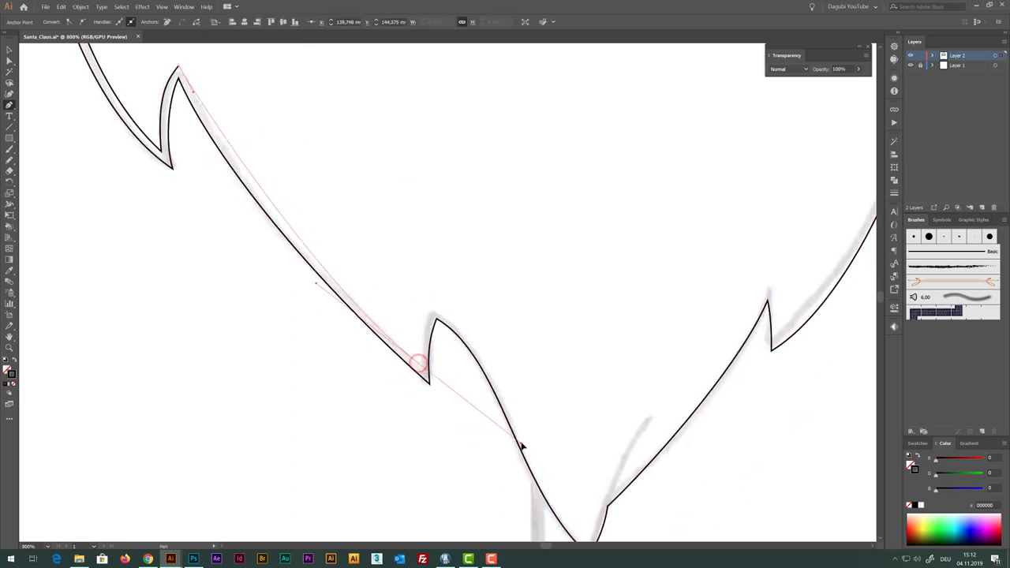
pyautogui.click(433, 304)
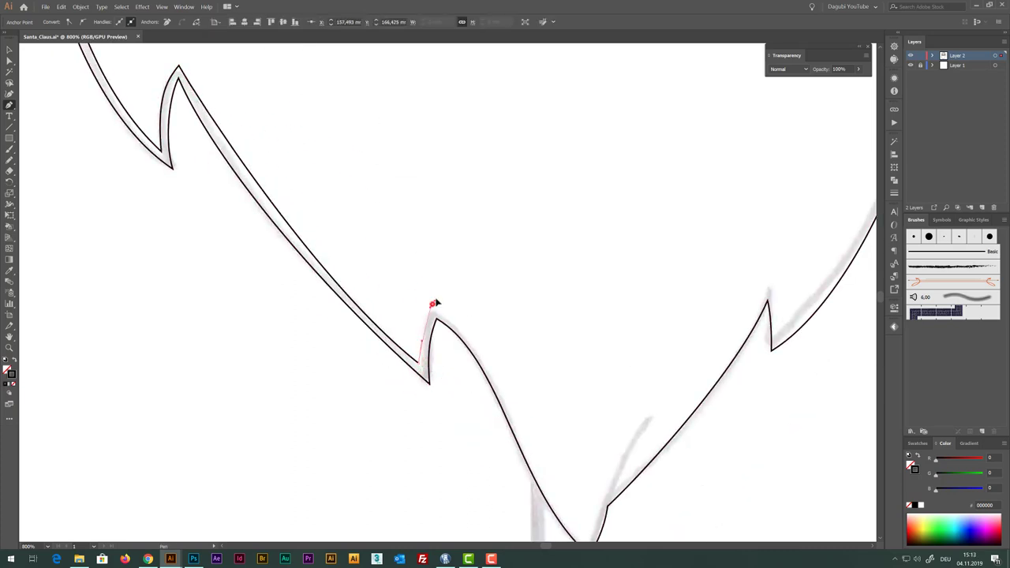
# Trace the next lower and upper spike tips with curved anchors
pyautogui.moveTo(451, 319); pyautogui.dragTo(373, 183)
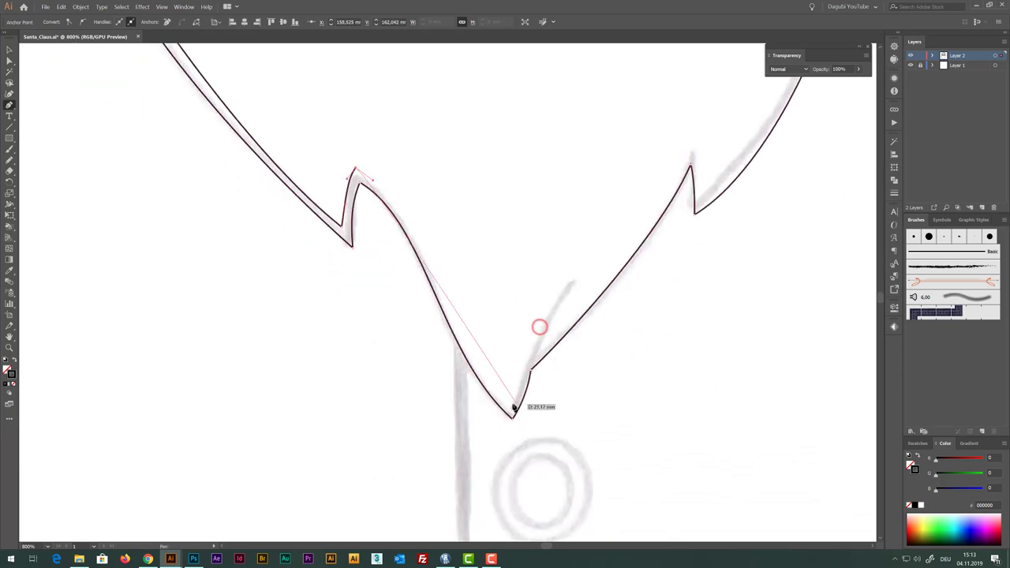
pyautogui.moveTo(509, 406); pyautogui.dragTo(549, 444)
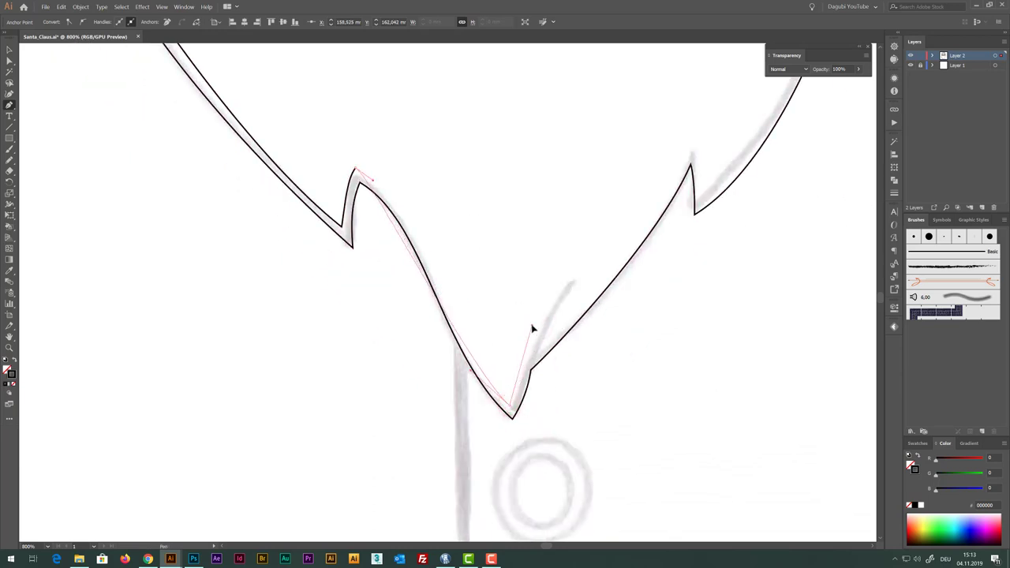
pyautogui.moveTo(355, 168); pyautogui.dragTo(418, 195)
pyautogui.keyDown('ctrl'); pyautogui.click(495, 271); pyautogui.keyUp('ctrl')
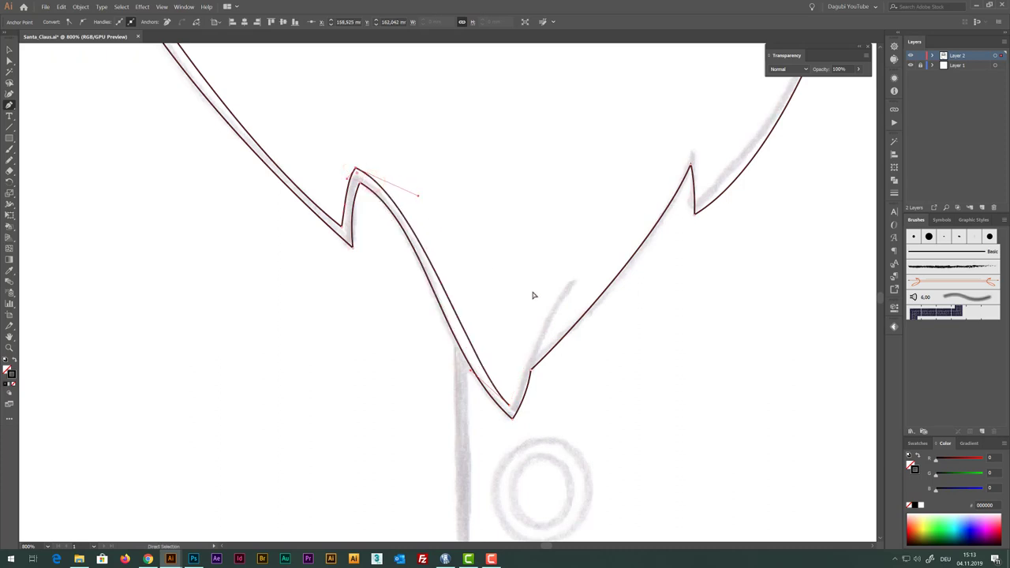
pyautogui.click(470, 371)
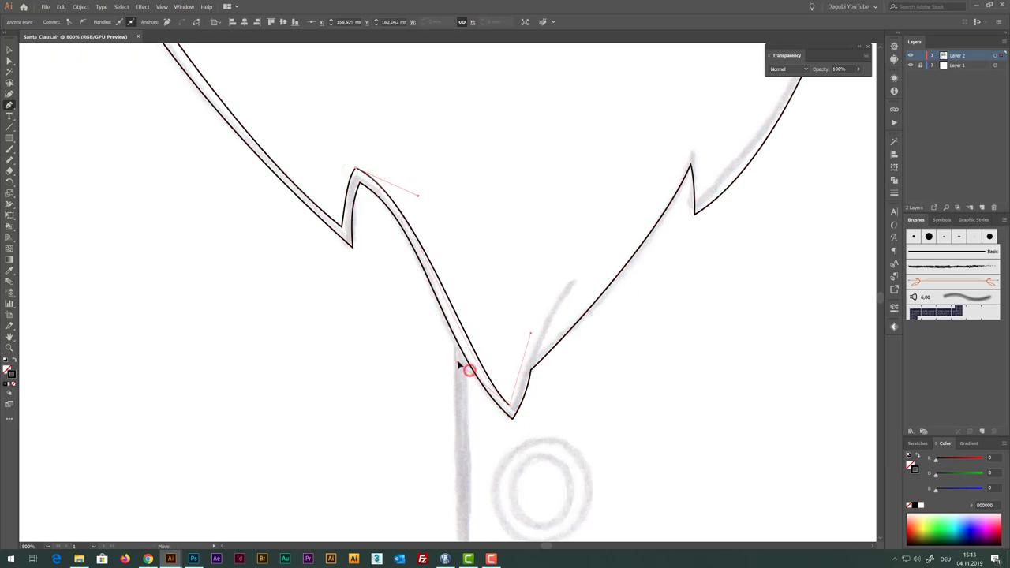
pyautogui.moveTo(570, 280); pyautogui.dragTo(590, 263)
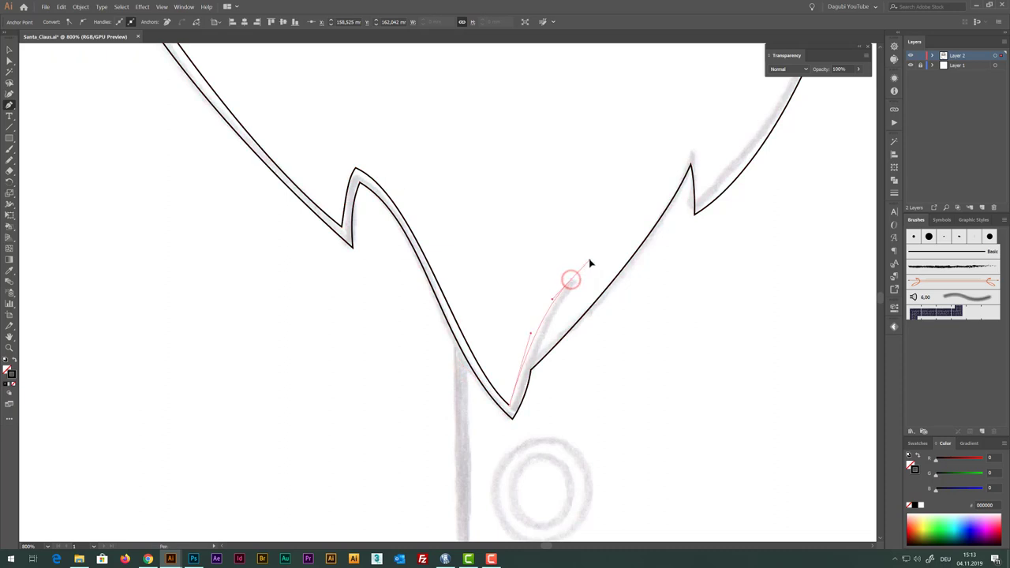
pyautogui.moveTo(539, 350)
pyautogui.mouseDown()
pyautogui.moveTo(552, 350)
pyautogui.moveTo(584, 304)
pyautogui.mouseUp()
# Add curved and sharp-corner anchors at the following spike and its inner notch
pyautogui.moveTo(693, 147); pyautogui.dragTo(726, 82)
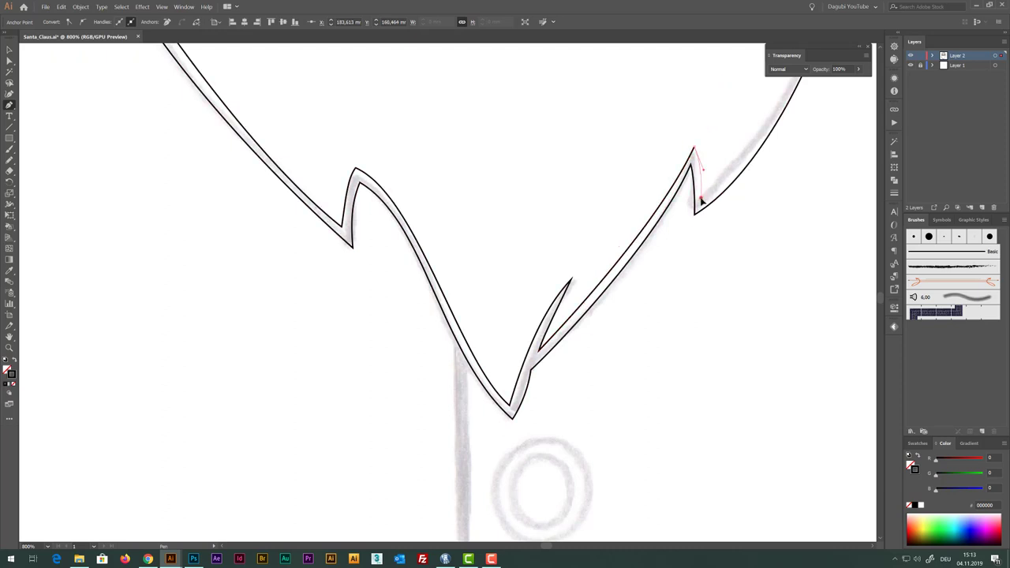
pyautogui.click(699, 198)
pyautogui.moveTo(744, 124); pyautogui.dragTo(723, 114)
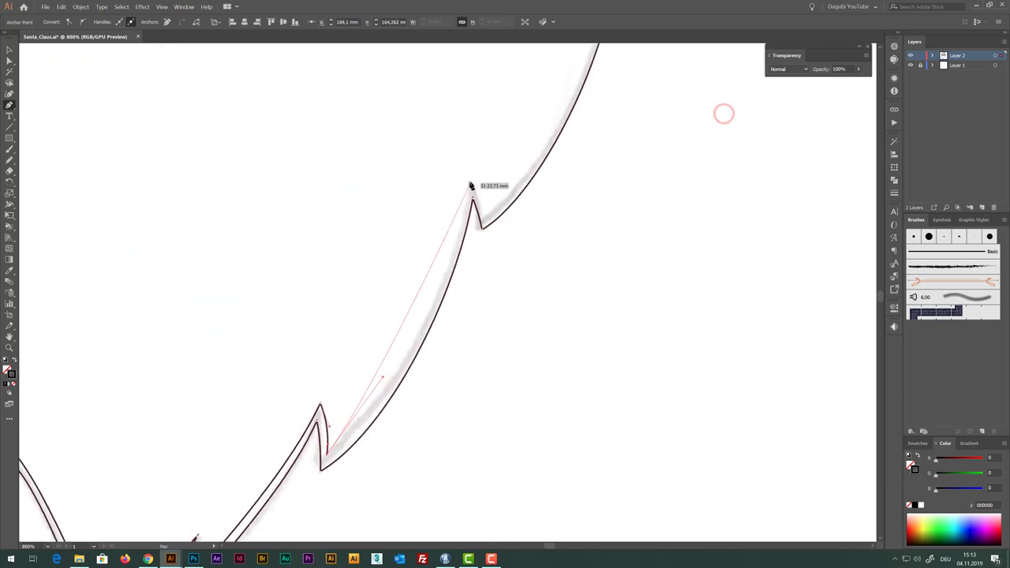
pyautogui.moveTo(469, 182)
pyautogui.mouseDown()
pyautogui.moveTo(492, 68)
pyautogui.moveTo(496, 109)
pyautogui.mouseUp()
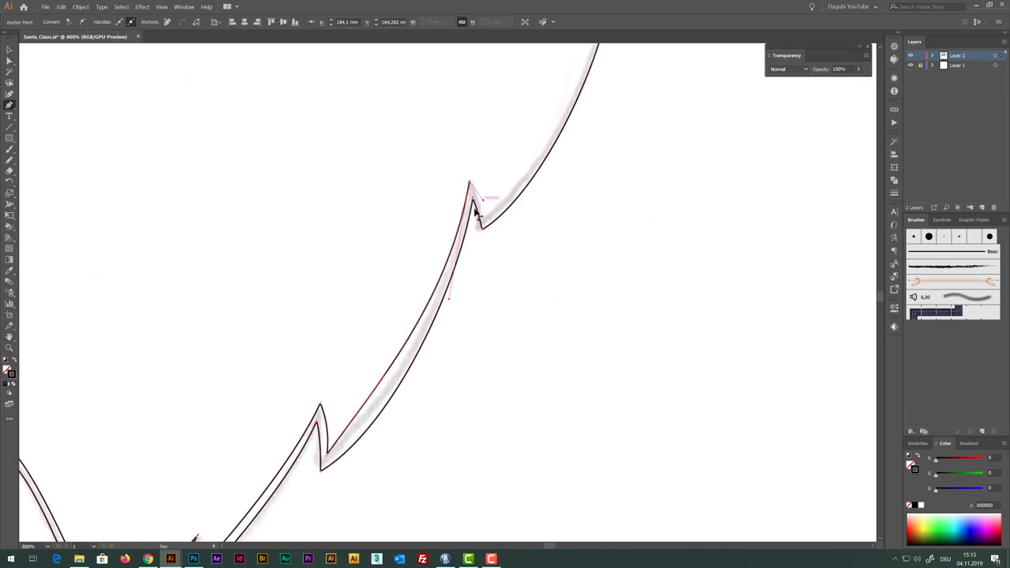
pyautogui.click(383, 377)
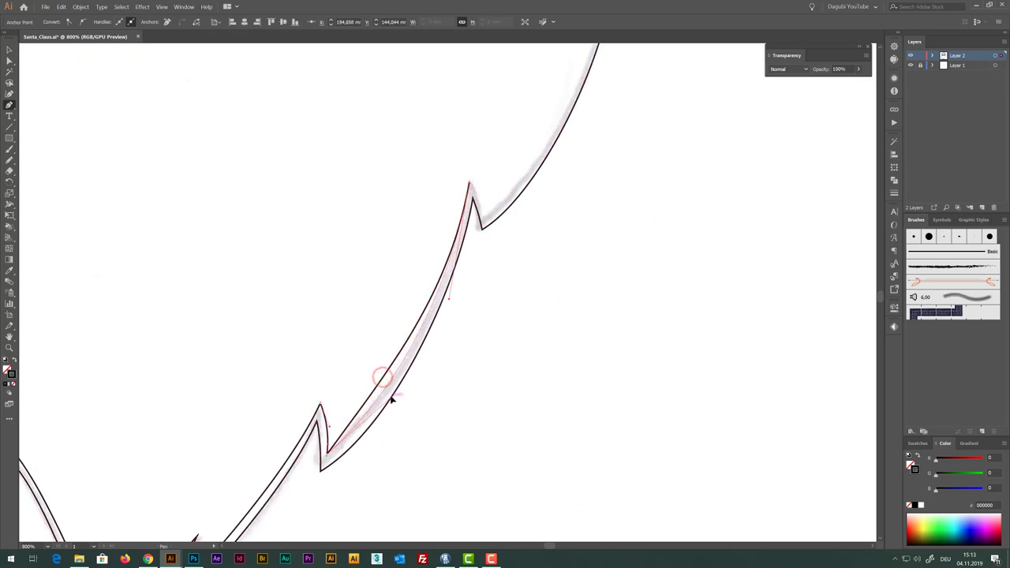
pyautogui.click(486, 214)
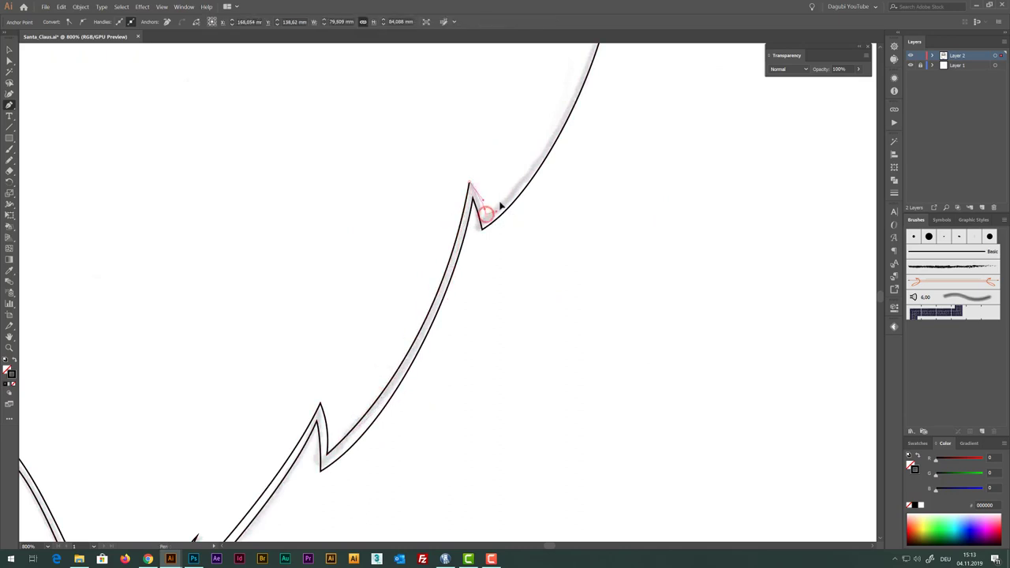
# Trace the higher spike with a sharp corner and lower notch anchor, then select the lower segment
pyautogui.moveTo(523, 106); pyautogui.dragTo(602, 153)
pyautogui.moveTo(537, 222); pyautogui.dragTo(553, 128)
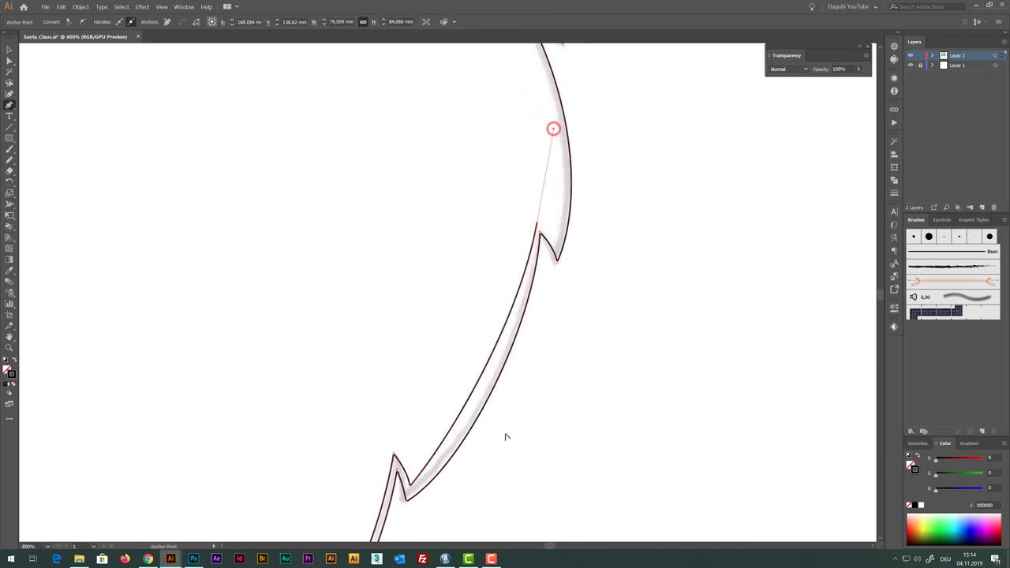
pyautogui.click(554, 128)
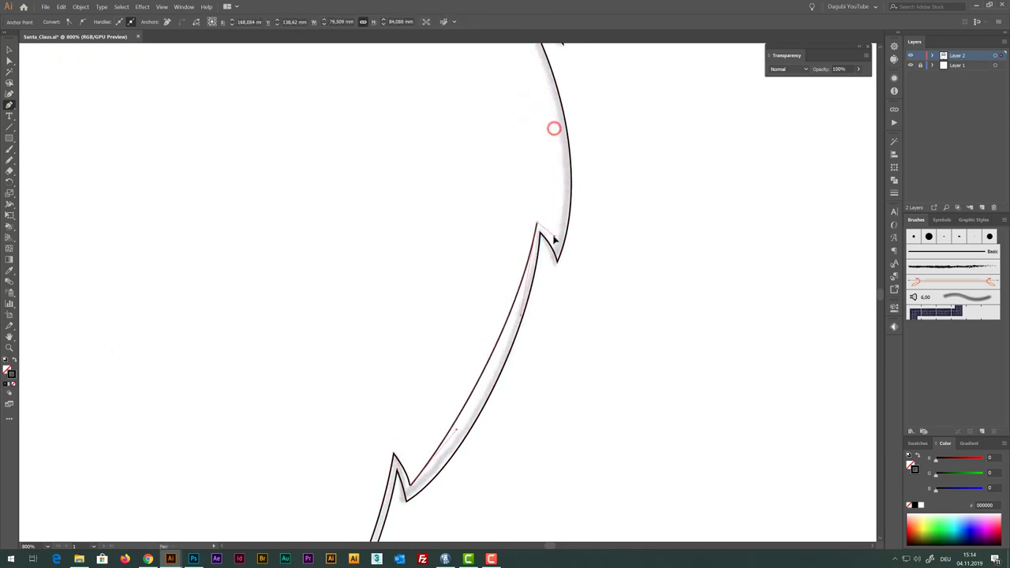
pyautogui.click(554, 243)
pyautogui.press('ctrl')
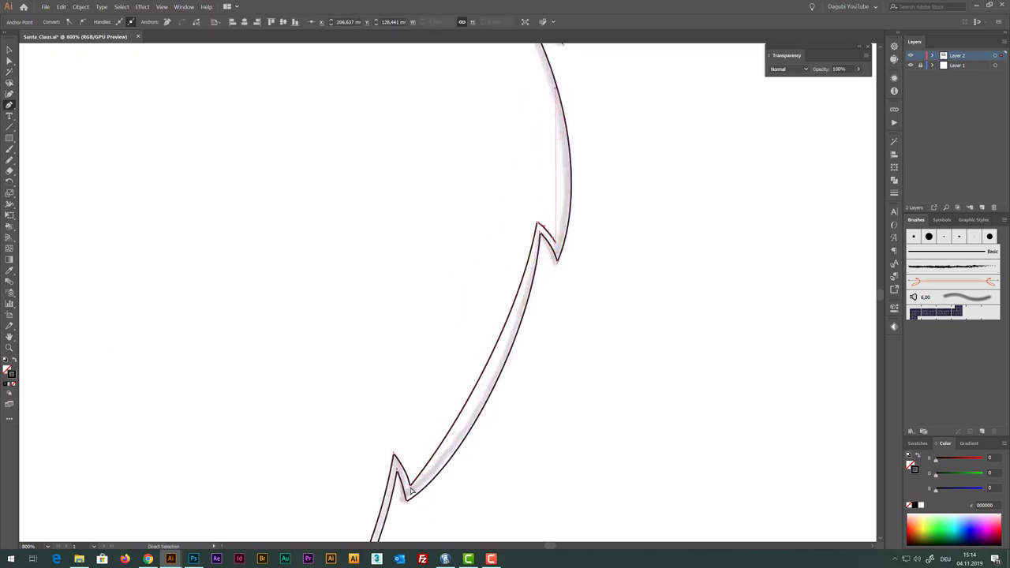
pyautogui.keyDown('ctrl'); pyautogui.click(410, 487); pyautogui.keyUp('ctrl')
pyautogui.keyDown('ctrl'); pyautogui.click(457, 433); pyautogui.keyUp('ctrl')
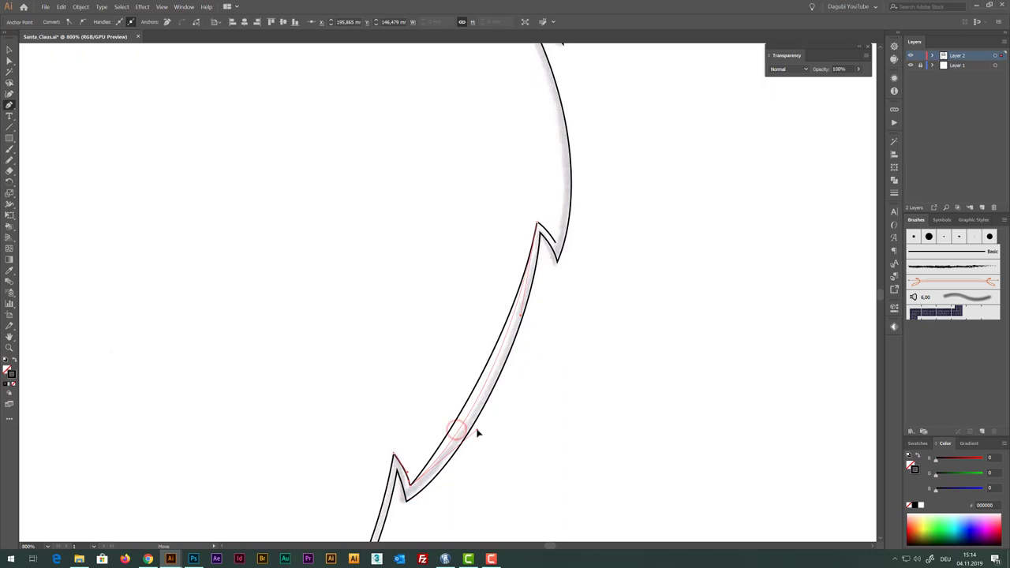
# Continue the outline up to the moustache and close it at the starting anchor
pyautogui.scroll(5, 405, 365)
pyautogui.keyDown('ctrl'); pyautogui.click(480, 238); pyautogui.keyUp('ctrl')
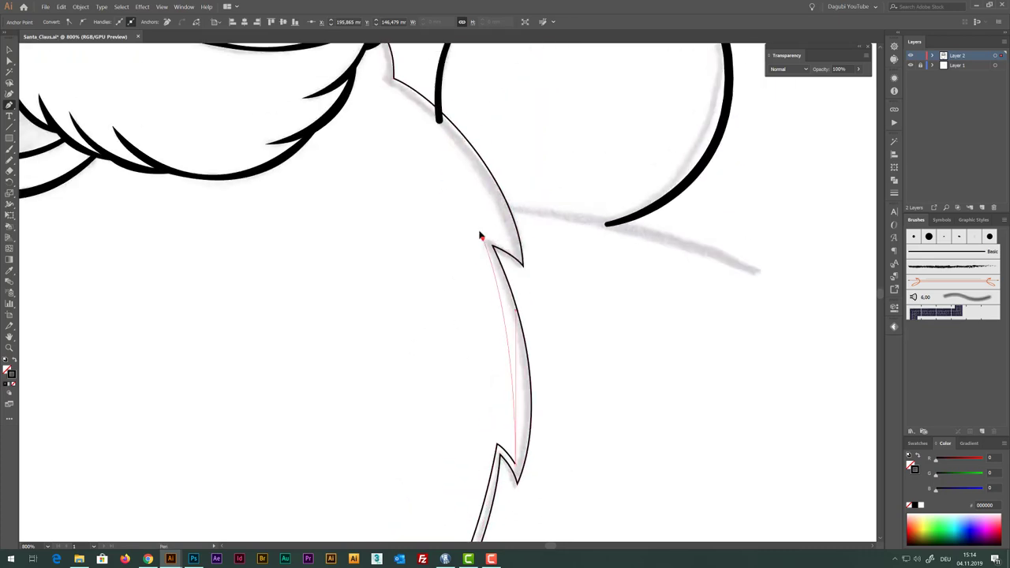
pyautogui.moveTo(482, 237); pyautogui.dragTo(466, 199)
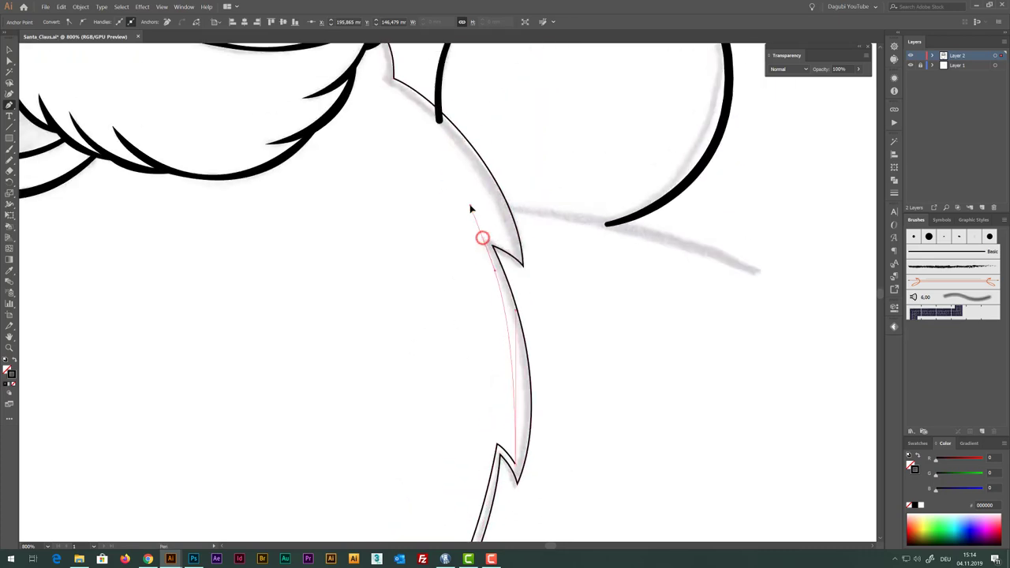
pyautogui.click(515, 251)
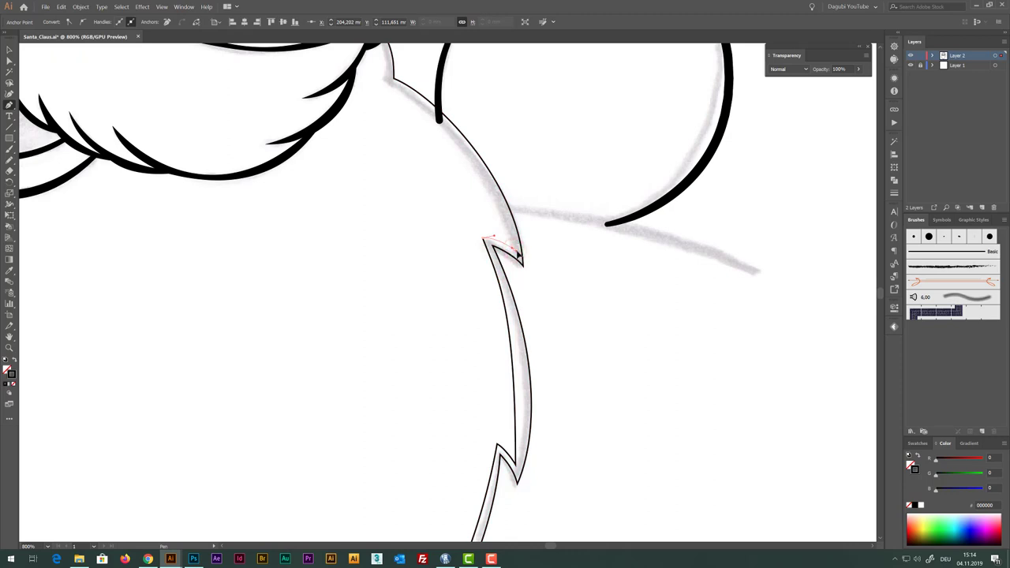
pyautogui.click(385, 80)
pyautogui.scroll(1, 329, 63)
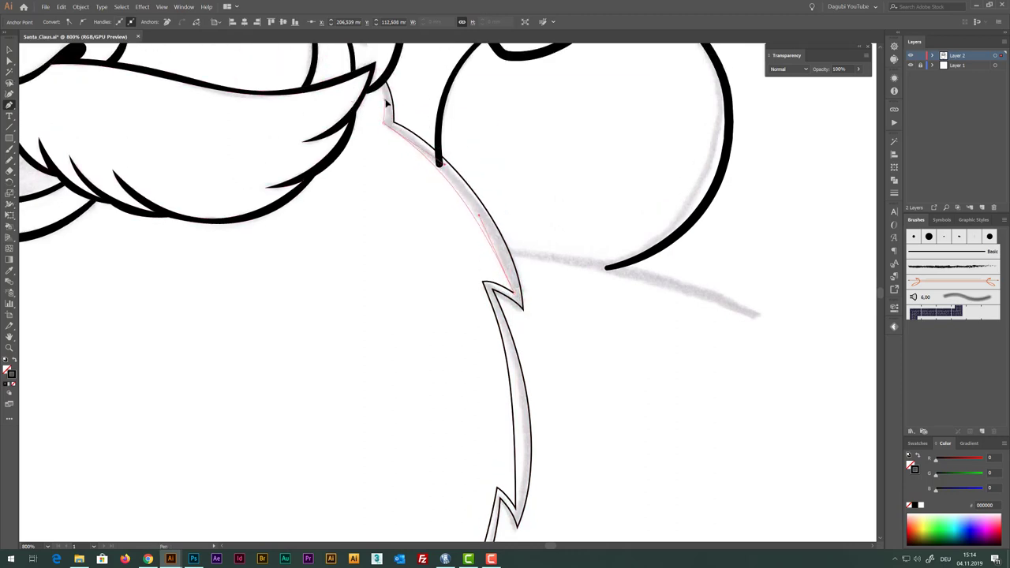
pyautogui.click(384, 82)
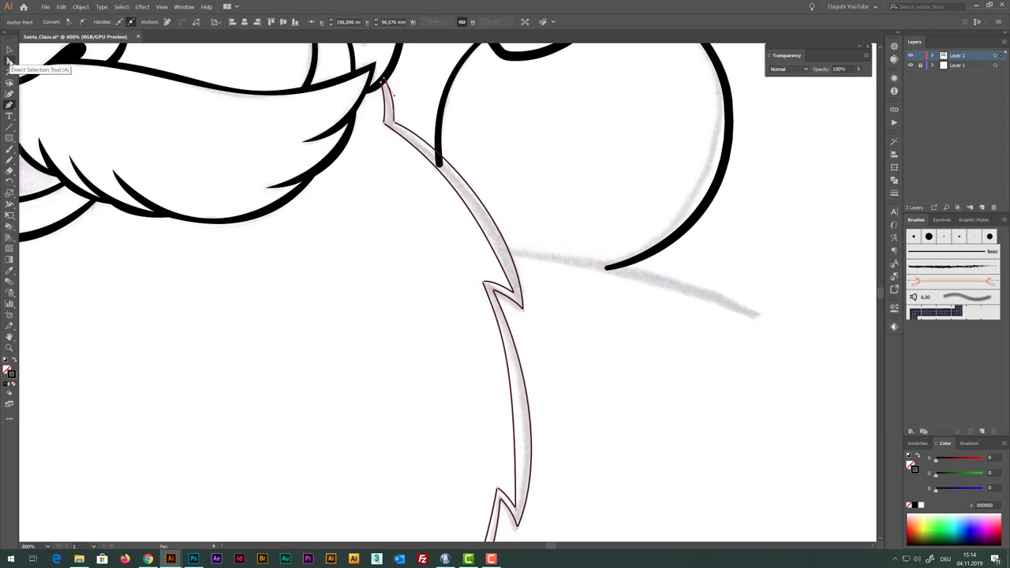
# Reshape the spike and lower-notch curves with Direct Selection, then set the stroke to None
pyautogui.click(10, 60)
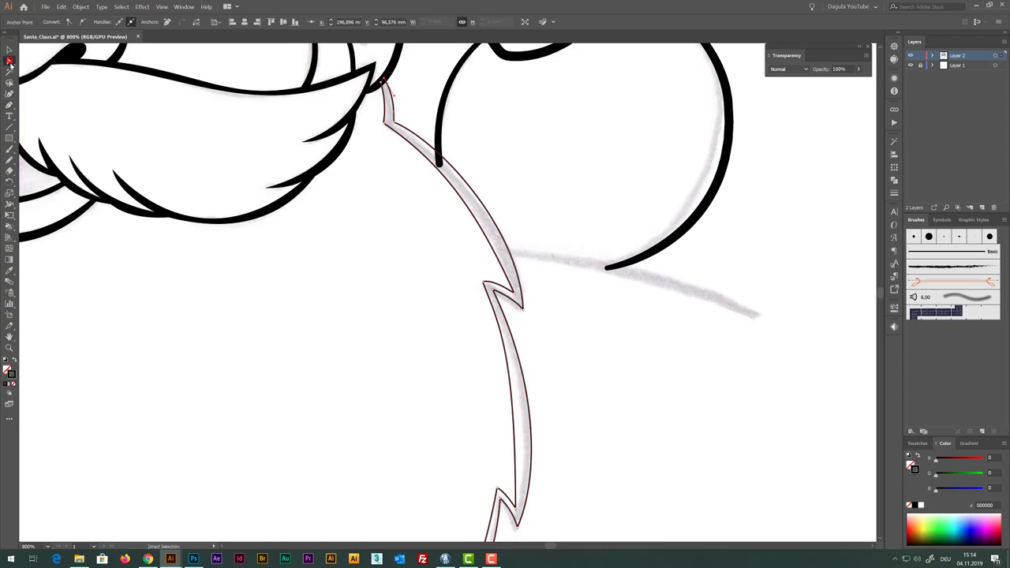
pyautogui.click(515, 295)
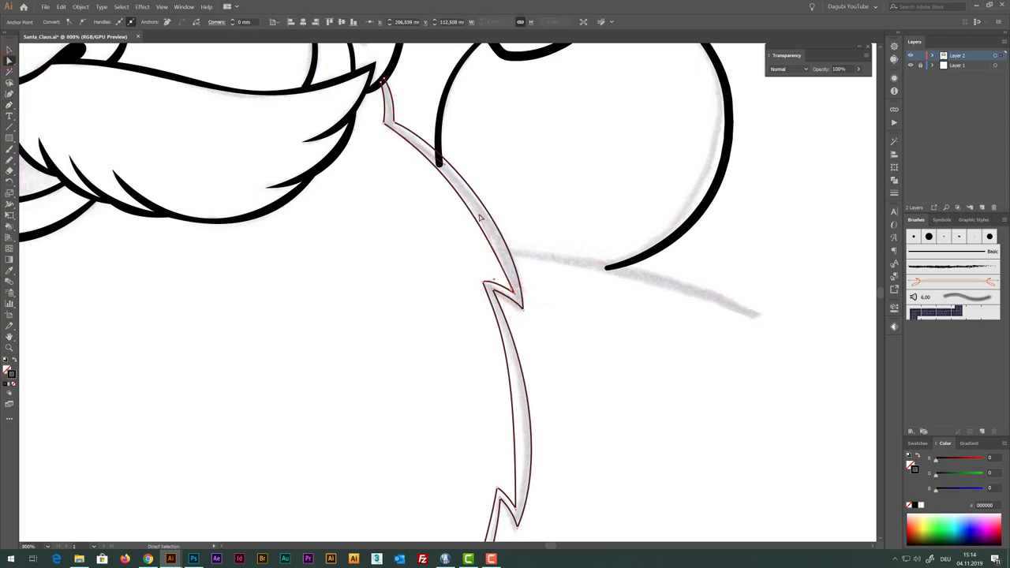
pyautogui.moveTo(480, 217); pyautogui.dragTo(497, 221)
pyautogui.scroll(-2, 423, 387)
pyautogui.scroll(-2, 424, 387)
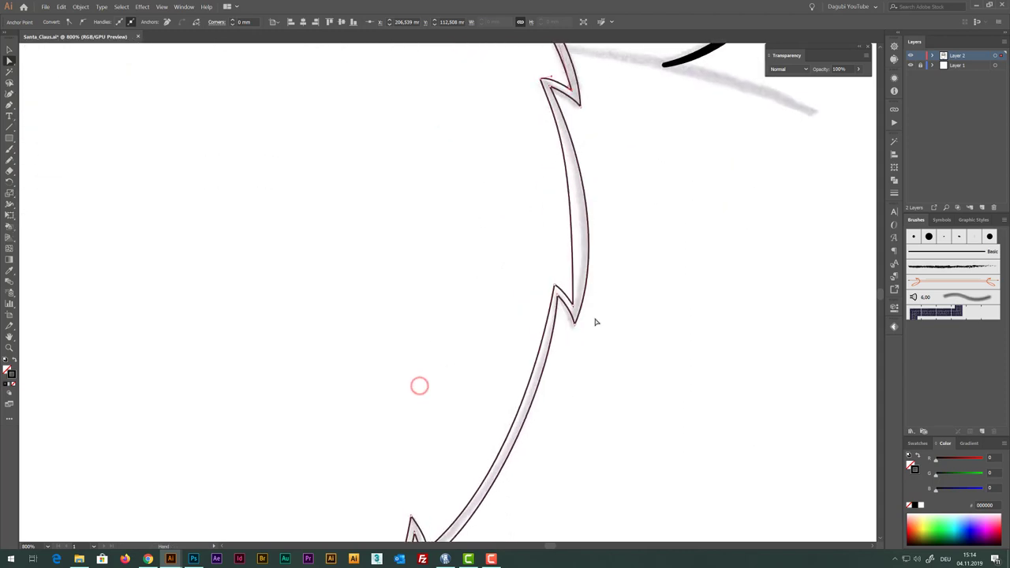
pyautogui.click(574, 311)
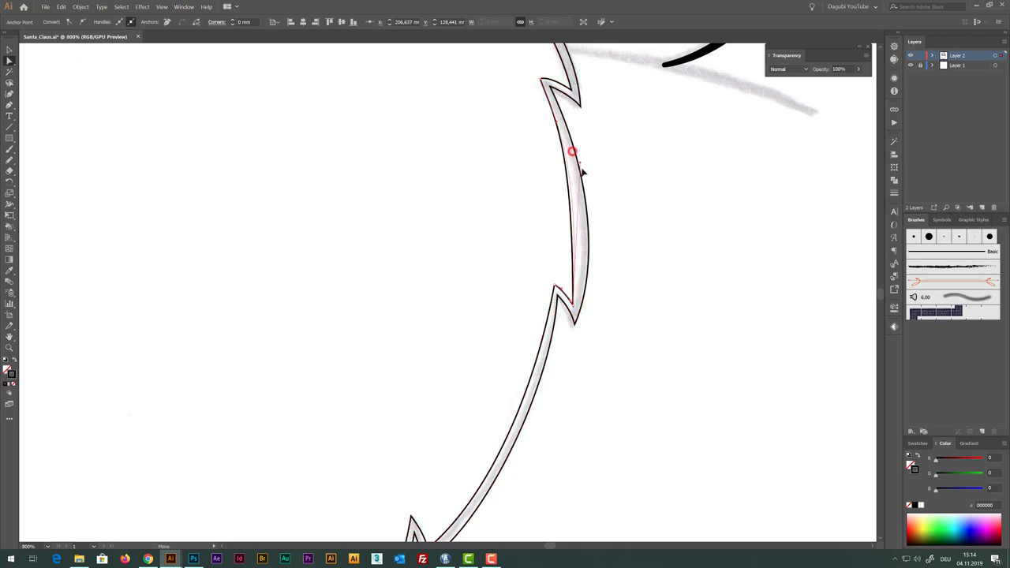
pyautogui.moveTo(573, 152); pyautogui.dragTo(592, 188)
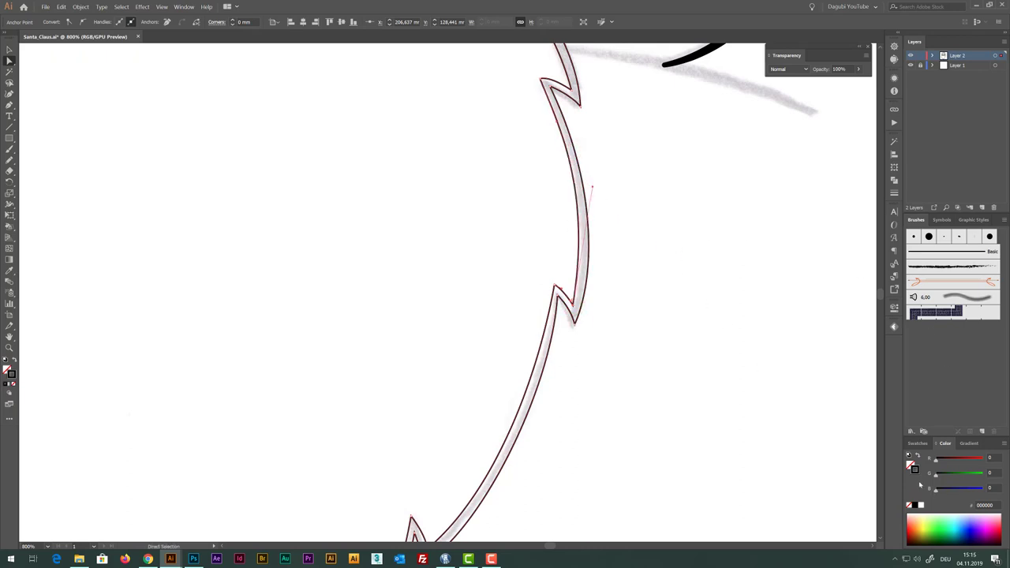
pyautogui.click(909, 504)
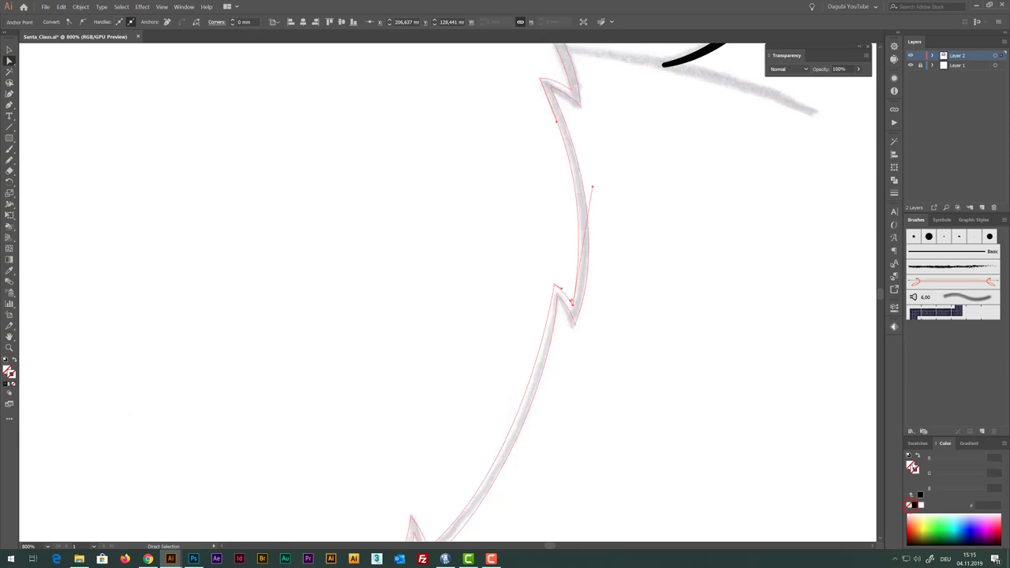
# Undo the stroke removal and nudge the beard's notch anchor into place
pyautogui.hotkey('ctrl', 'z')
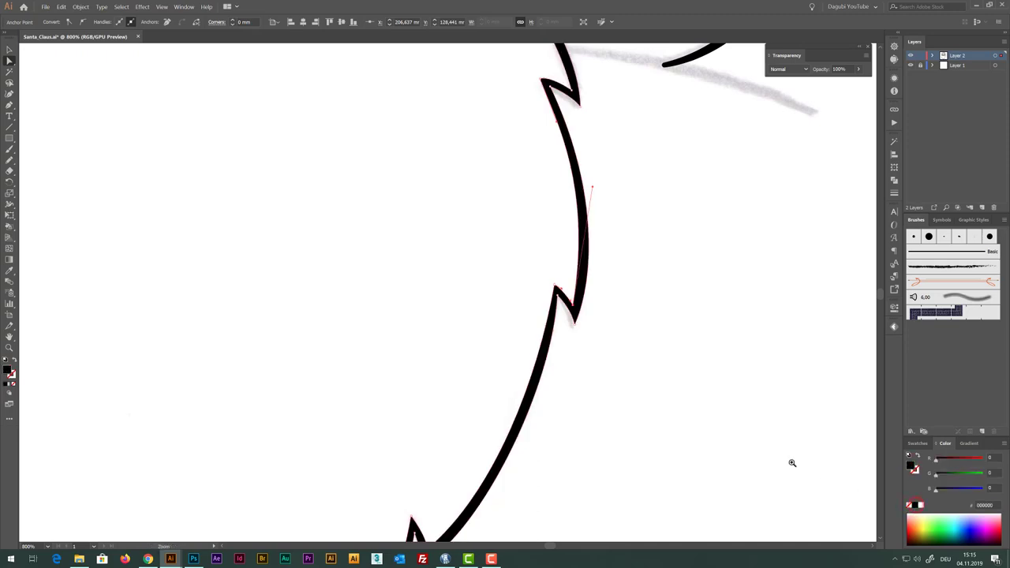
pyautogui.scroll(-5, 792, 463)
pyautogui.scroll(-4, 784, 458)
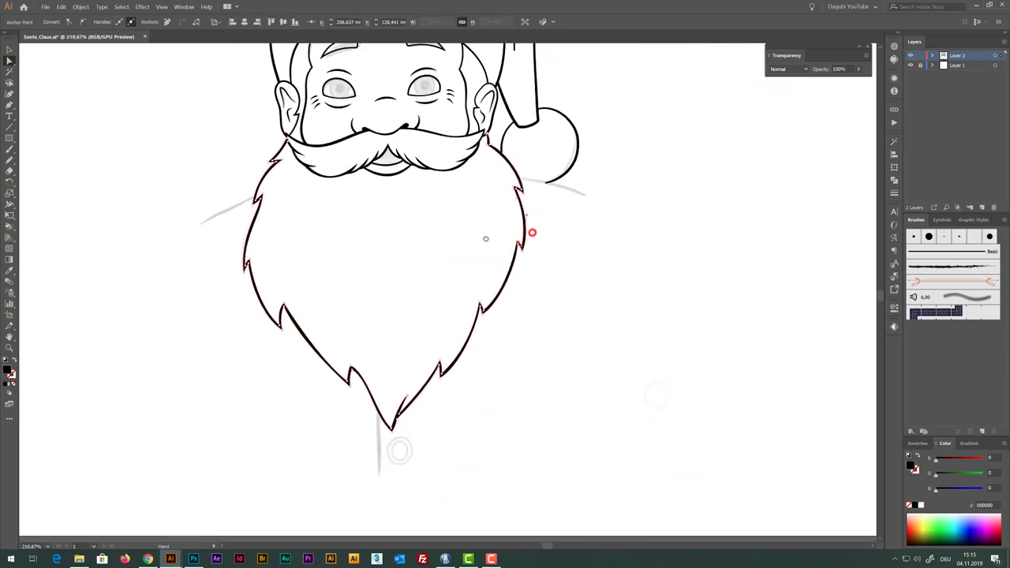
pyautogui.scroll(2, 485, 238)
pyautogui.scroll(4, 505, 218)
pyautogui.scroll(3, 605, 343)
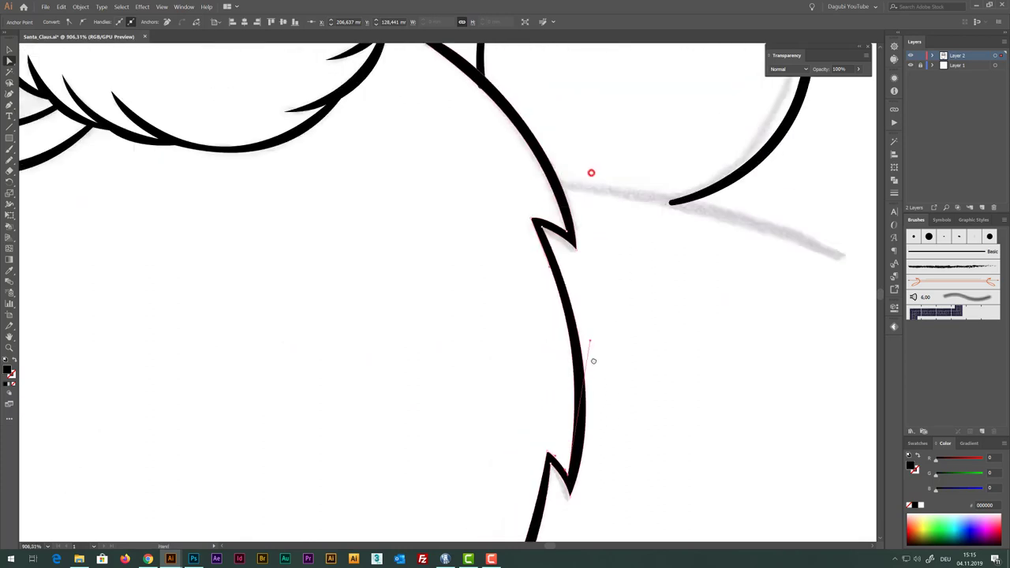
pyautogui.scroll(3, 591, 172)
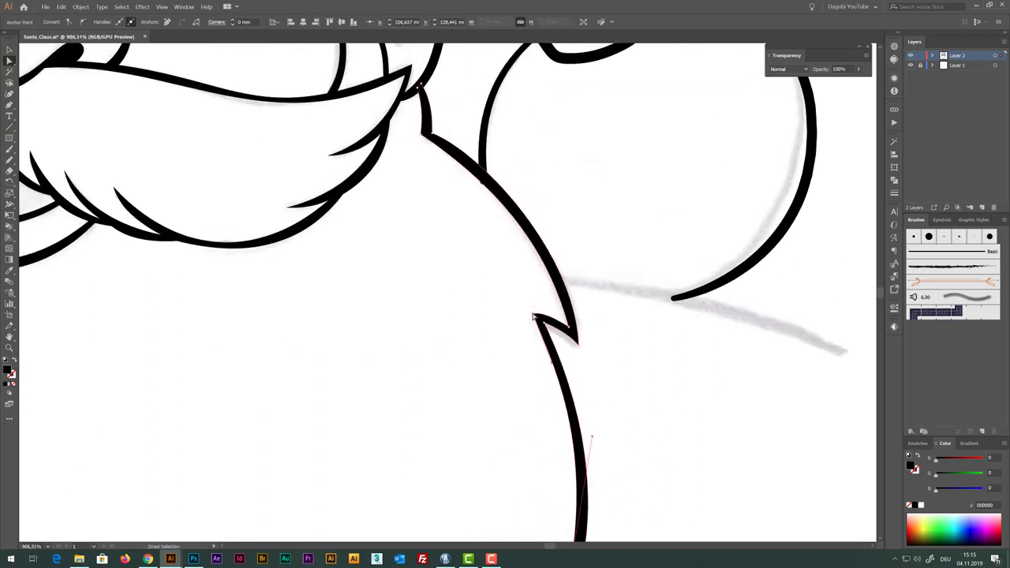
pyautogui.moveTo(534, 316); pyautogui.dragTo(535, 316)
pyautogui.scroll(2, 537, 318)
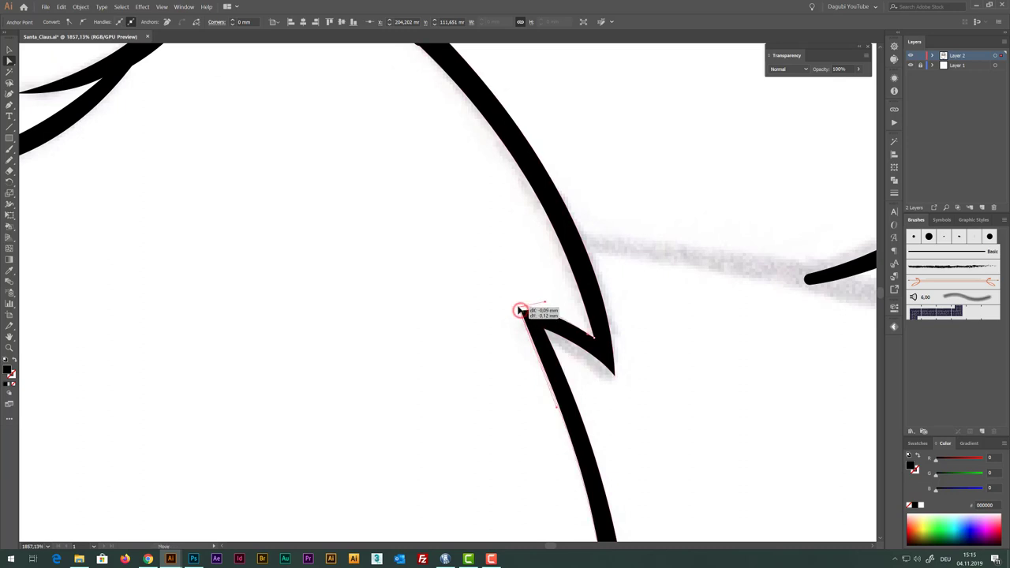
pyautogui.moveTo(520, 313); pyautogui.dragTo(518, 308)
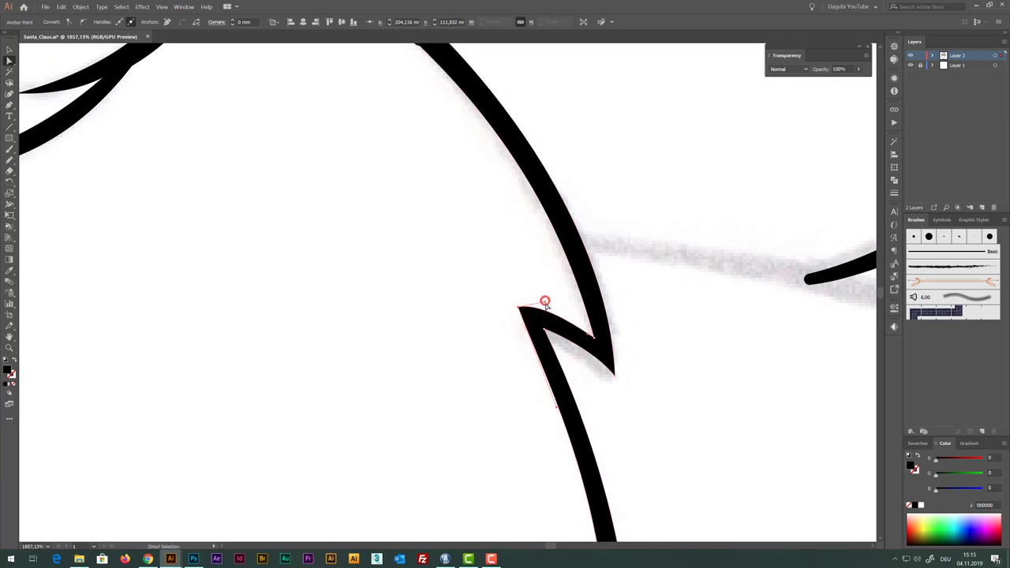
pyautogui.click(544, 302)
pyautogui.moveTo(523, 308); pyautogui.dragTo(519, 310)
# Drag the V-tip anchor's handle so its curve follows the sketch
pyautogui.scroll(-5, 716, 444)
pyautogui.scroll(3, 716, 443)
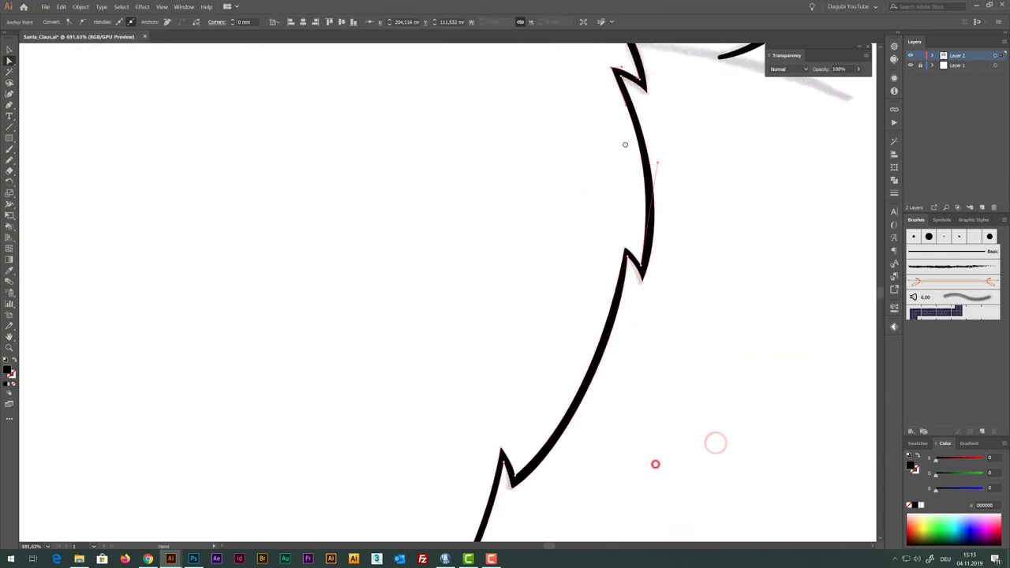
pyautogui.scroll(-3, 640, 363)
pyautogui.scroll(-3, 638, 214)
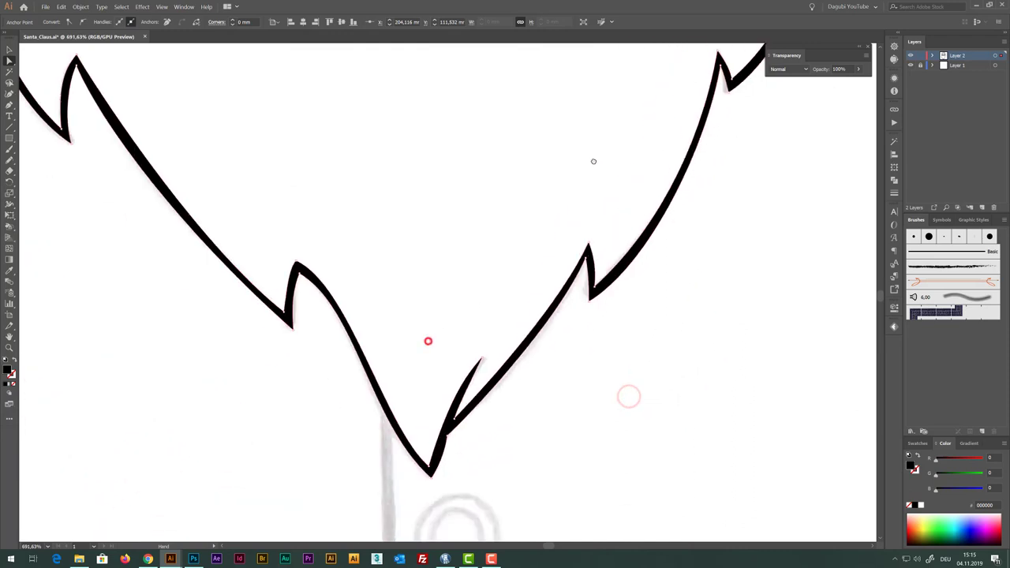
pyautogui.scroll(3, 434, 397)
pyautogui.scroll(2, 492, 444)
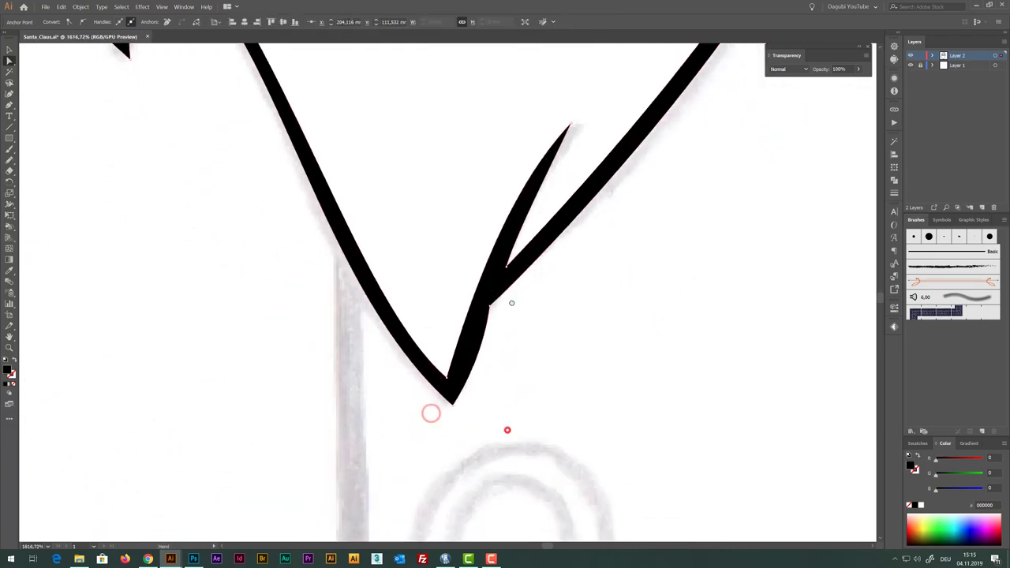
pyautogui.click(488, 297)
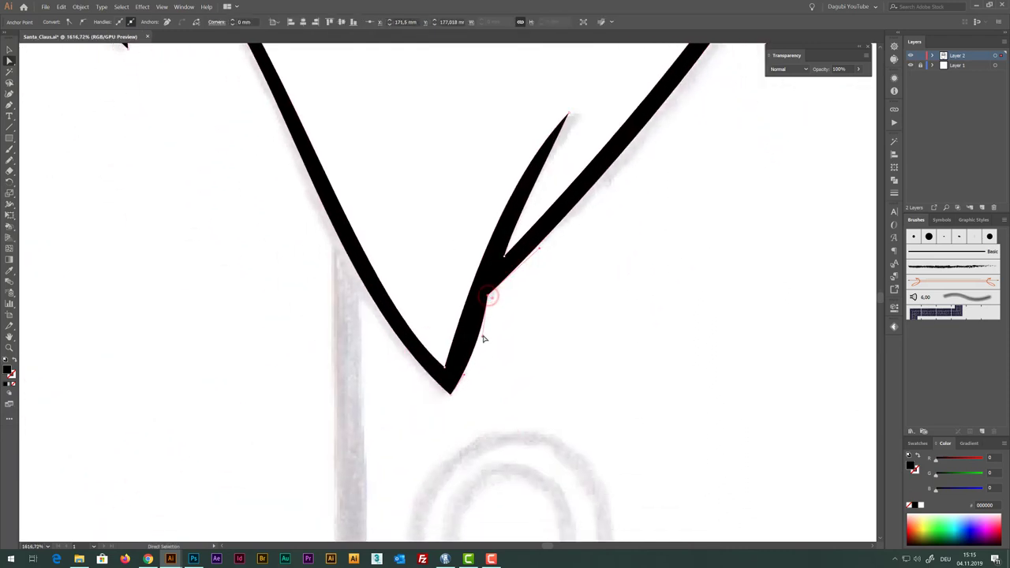
pyautogui.moveTo(484, 336); pyautogui.dragTo(454, 404)
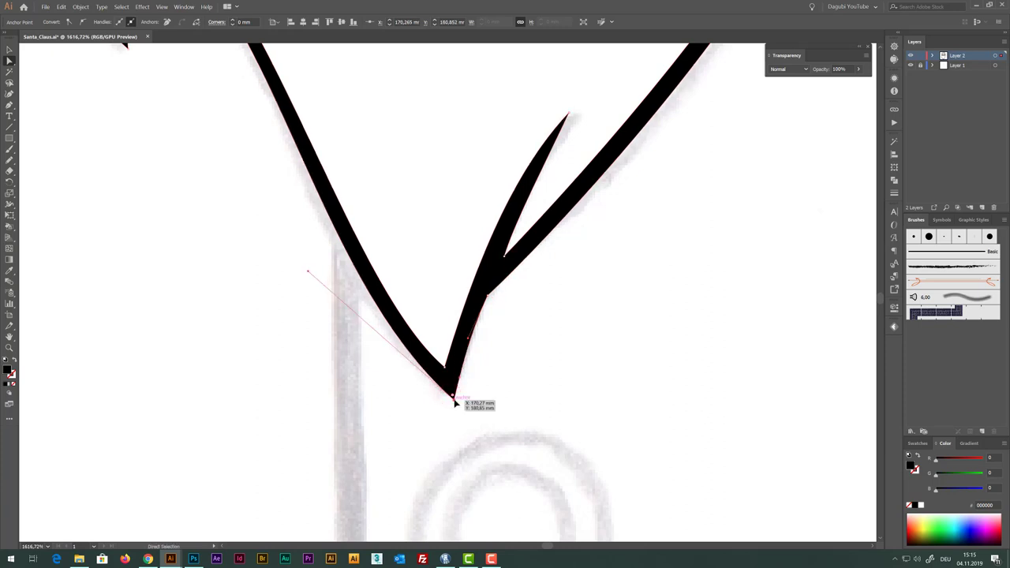
pyautogui.scroll(-5, 638, 401)
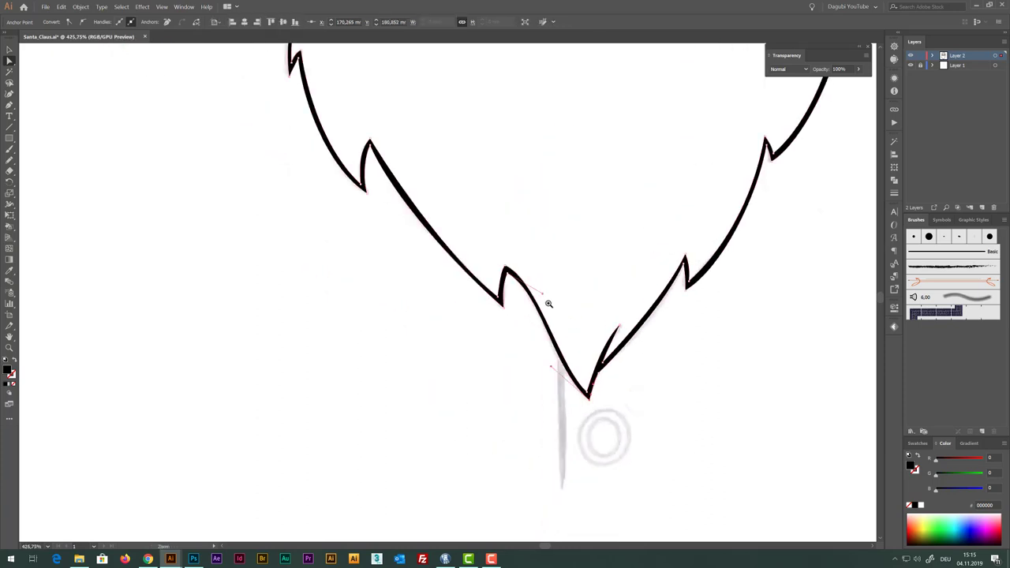
# Reshape the lower beard curve near the V tip by dragging its direction handle
pyautogui.scroll(4, 549, 304)
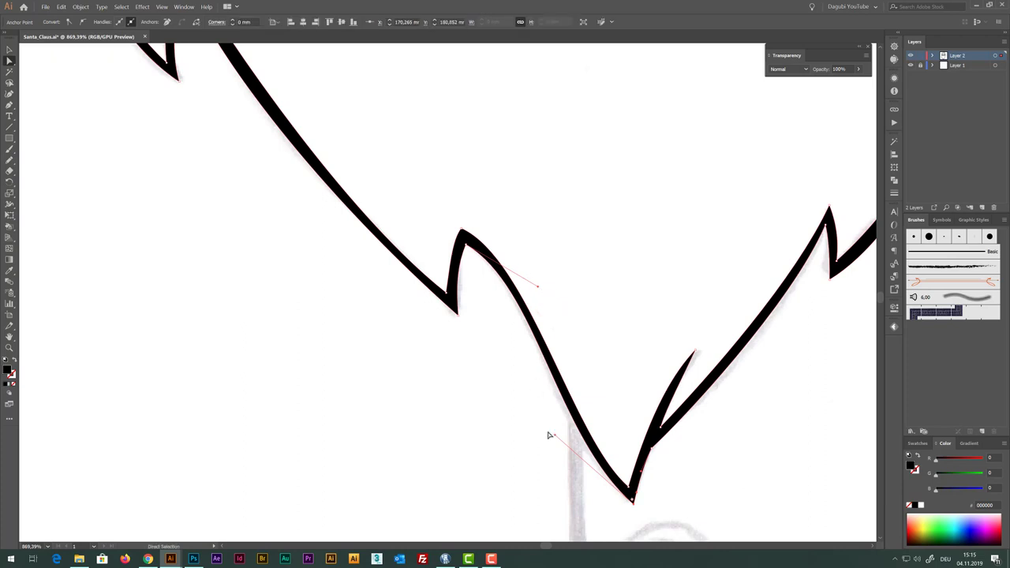
pyautogui.moveTo(555, 436); pyautogui.dragTo(538, 412)
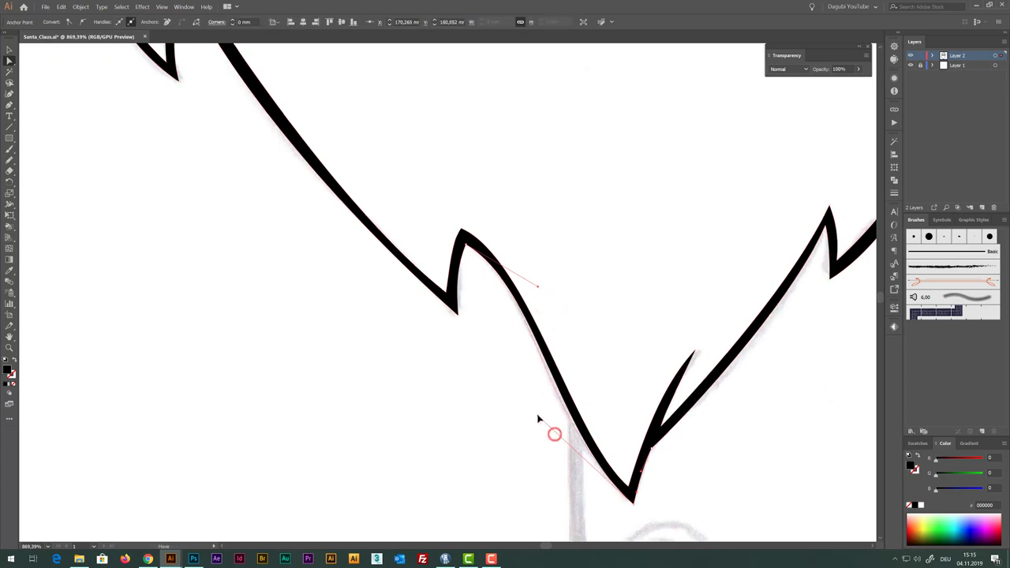
pyautogui.click(538, 289)
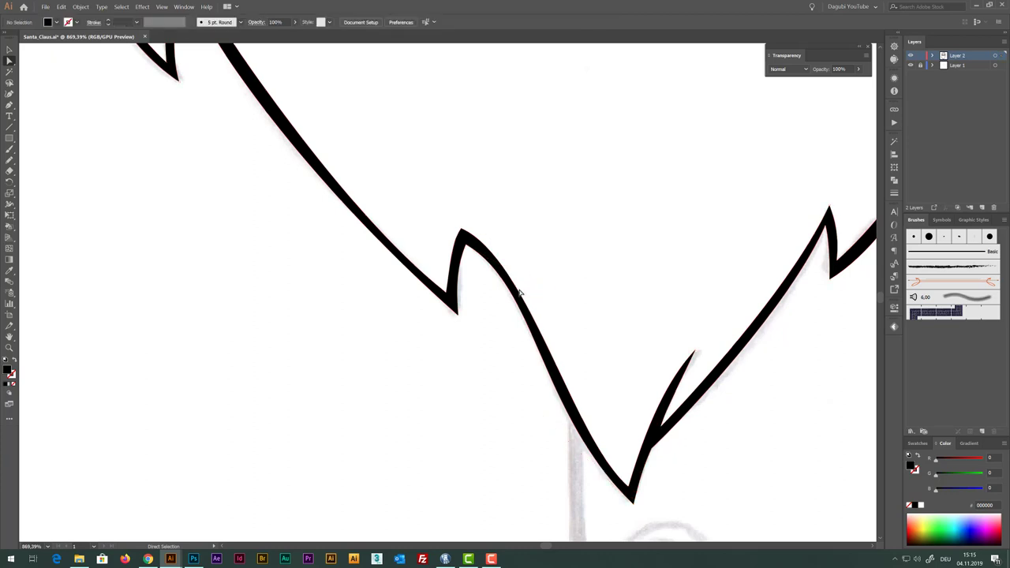
pyautogui.click(517, 290)
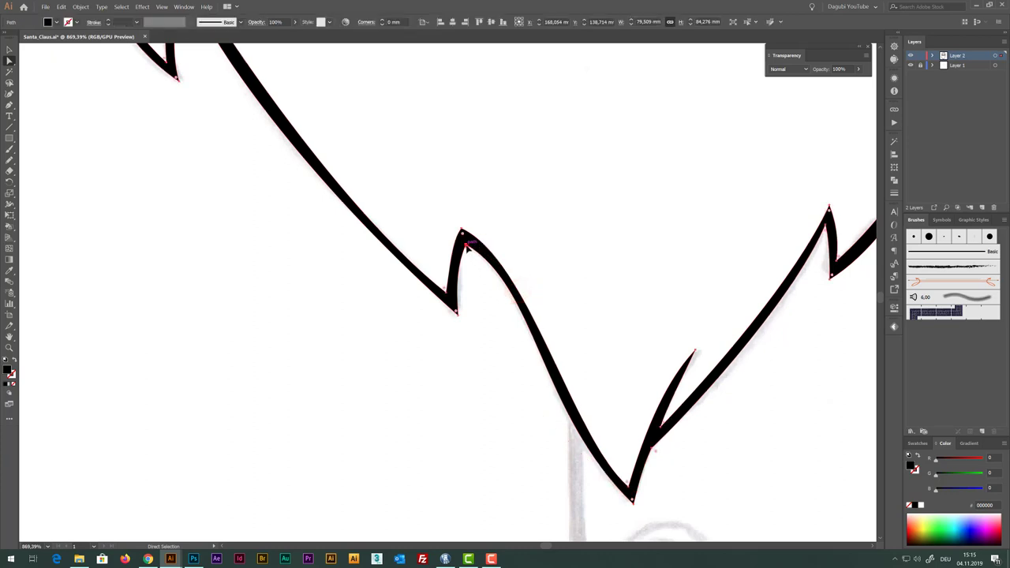
# Select the notch-peak anchor and fine-tune the beard curve just below it
pyautogui.click(466, 246)
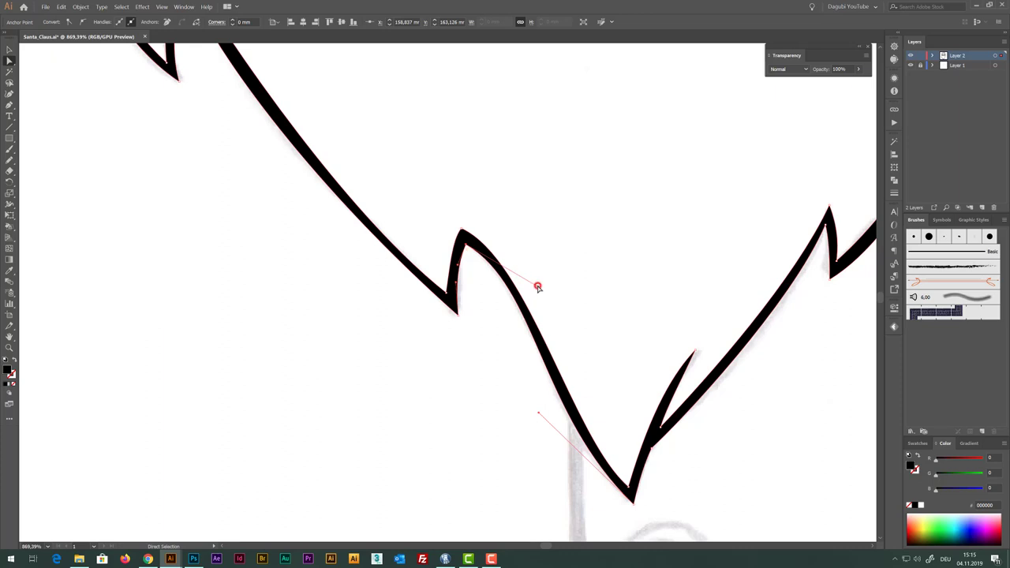
pyautogui.hotkey('ctrl', 'shift', 'a')
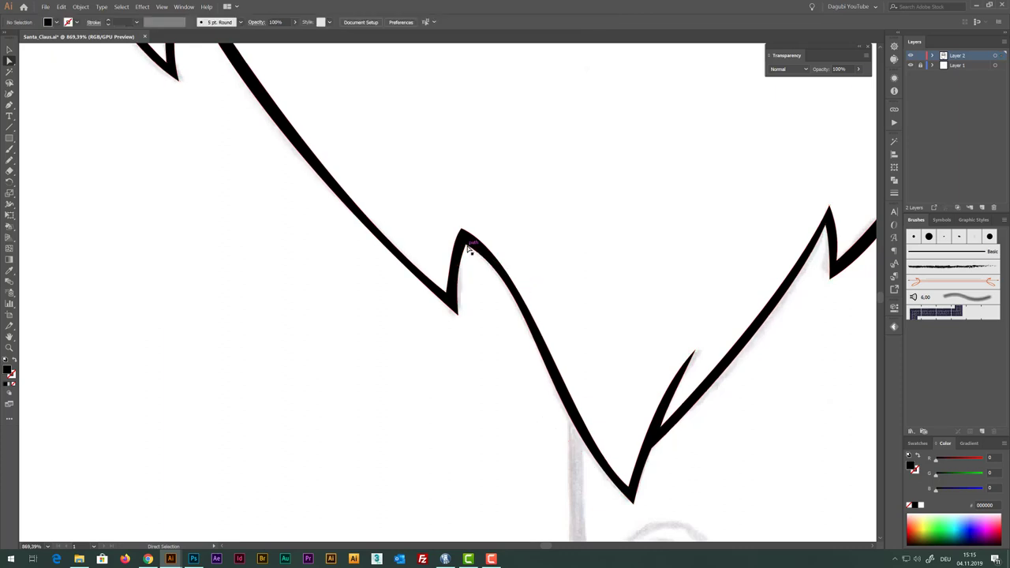
pyautogui.click(466, 247)
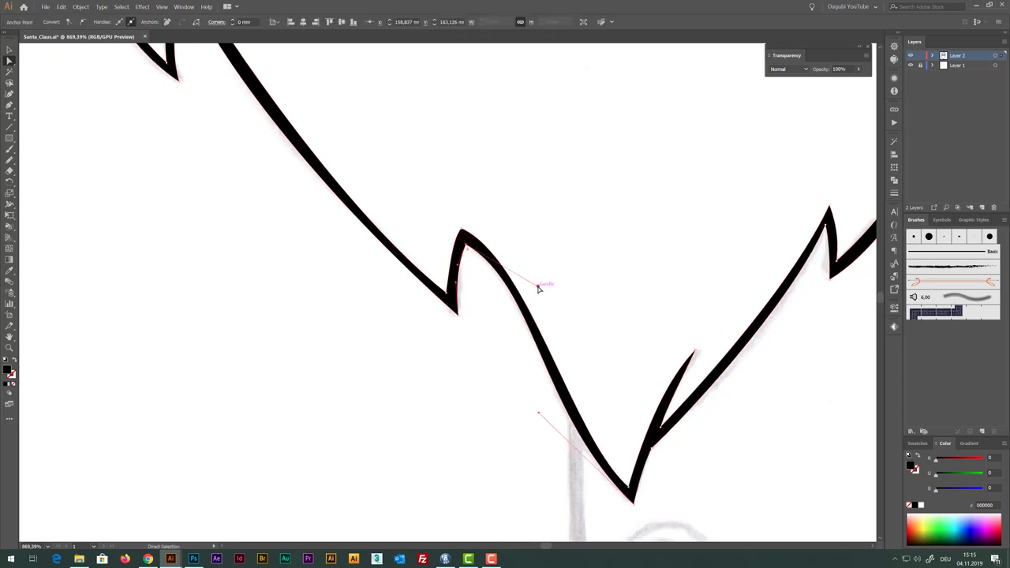
pyautogui.moveTo(538, 288); pyautogui.dragTo(536, 290)
pyautogui.scroll(-2, 570, 271)
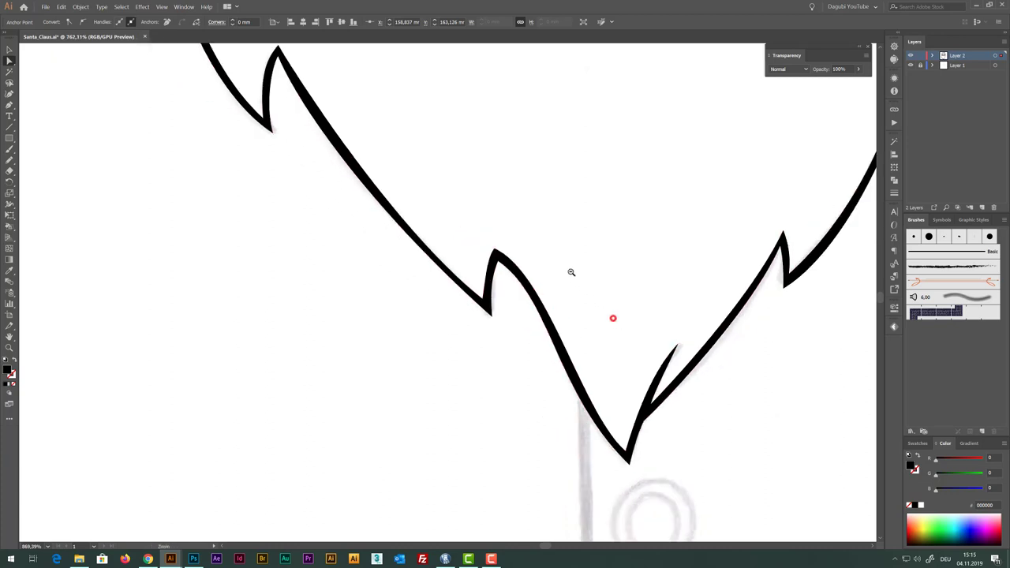
pyautogui.scroll(-2, 516, 165)
pyautogui.scroll(-2, 556, 357)
pyautogui.scroll(-2, 556, 357)
pyautogui.scroll(1, 553, 192)
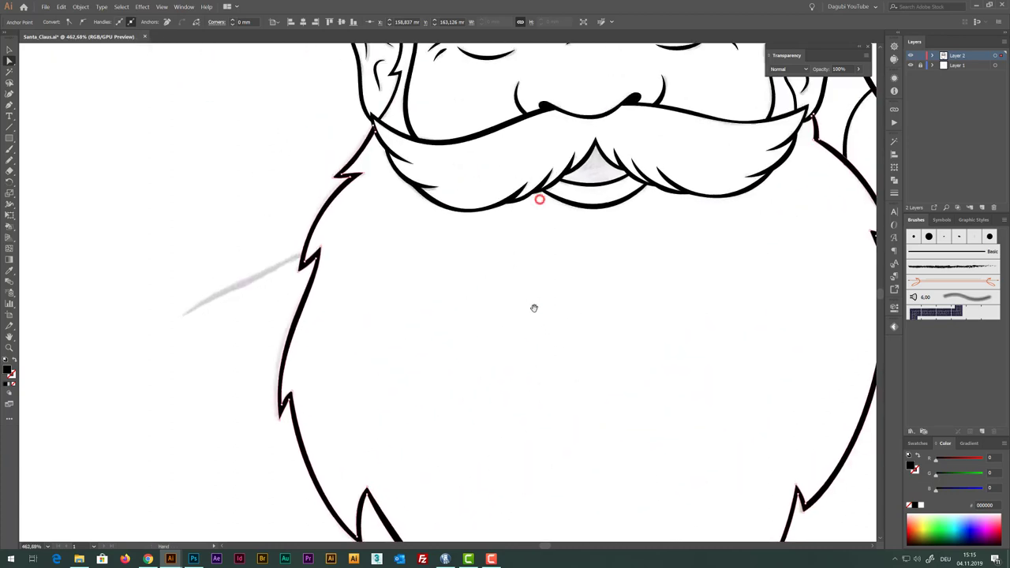
pyautogui.scroll(1, 532, 307)
# Draw a tapered, curved black left shoulder line along the sketch with the Pen tool
pyautogui.hotkey('ctrl', '0')
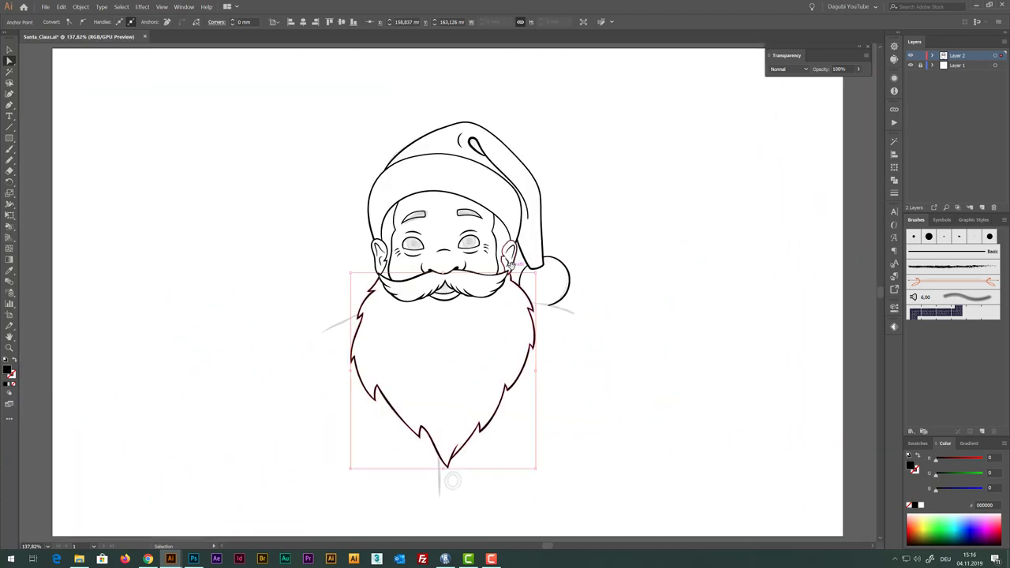
pyautogui.click(746, 186)
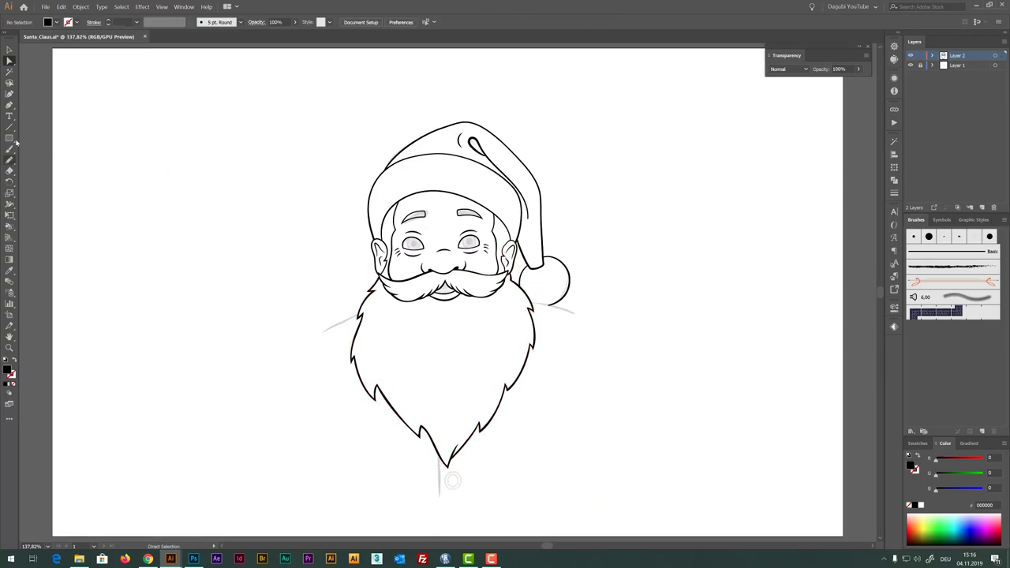
pyautogui.click(10, 107)
pyautogui.scroll(1, 460, 368)
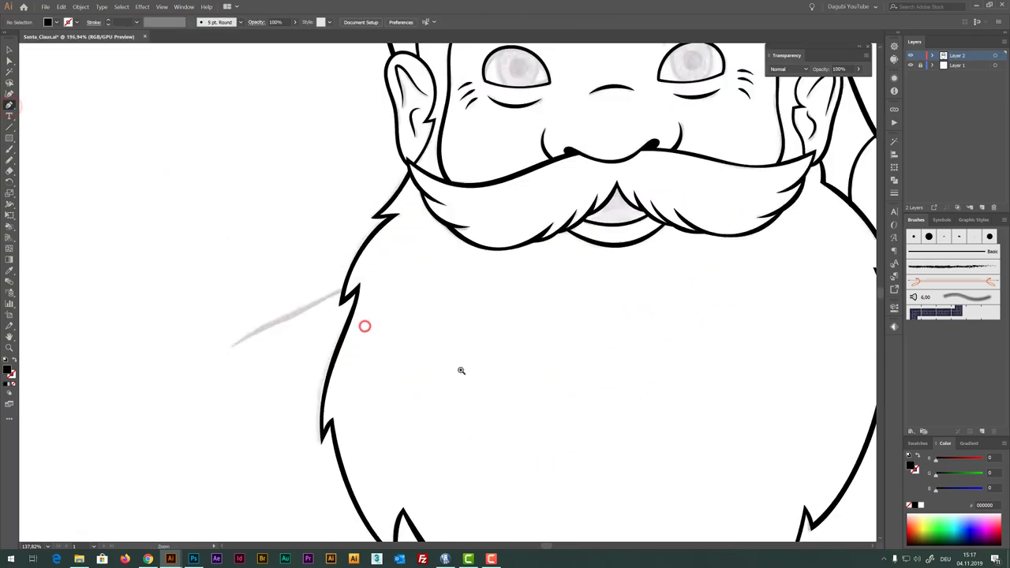
pyautogui.scroll(1, 371, 332)
pyautogui.scroll(1, 466, 178)
pyautogui.scroll(2, 466, 178)
pyautogui.scroll(-1, 521, 224)
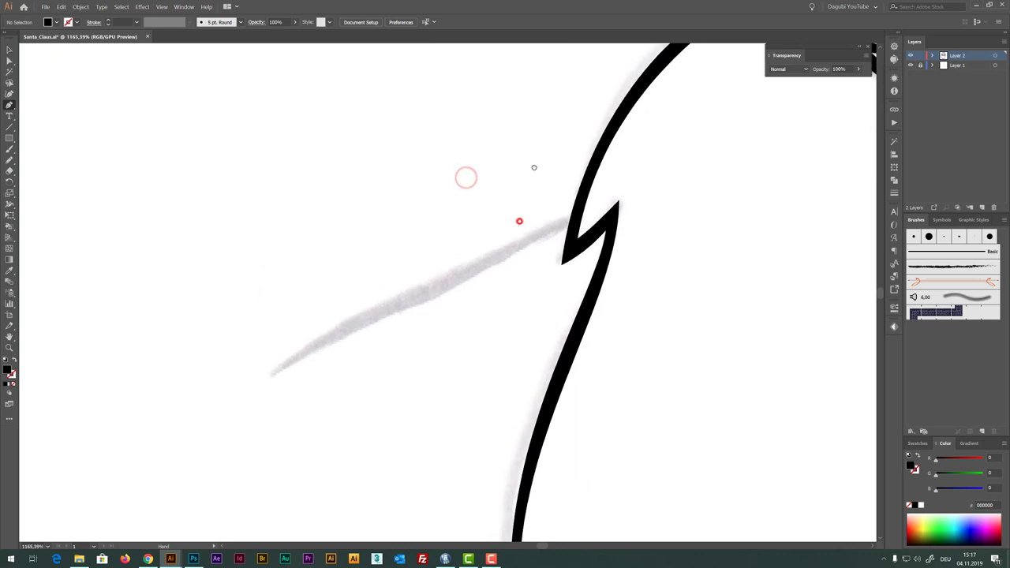
pyautogui.scroll(-1, 518, 219)
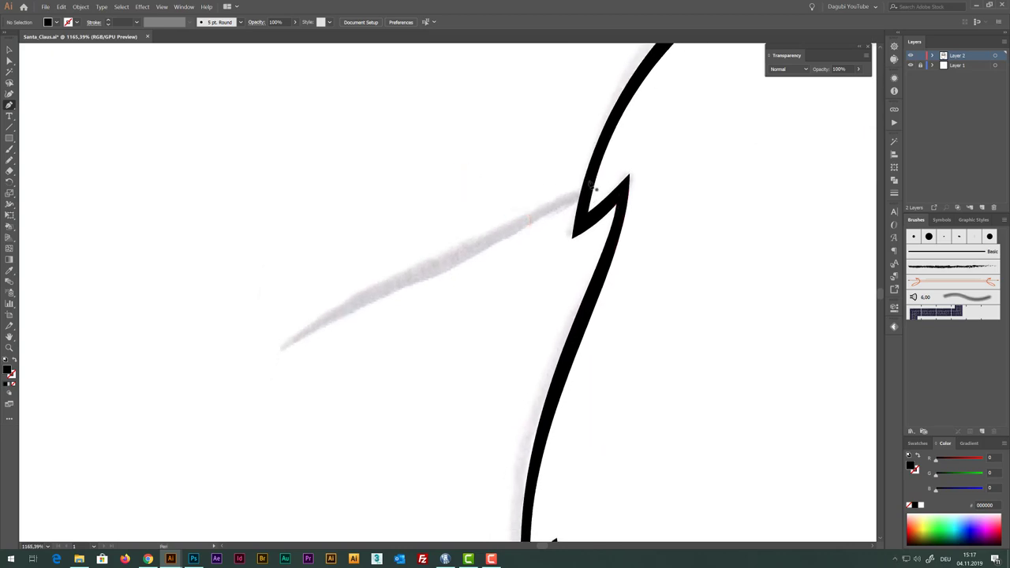
pyautogui.click(277, 345)
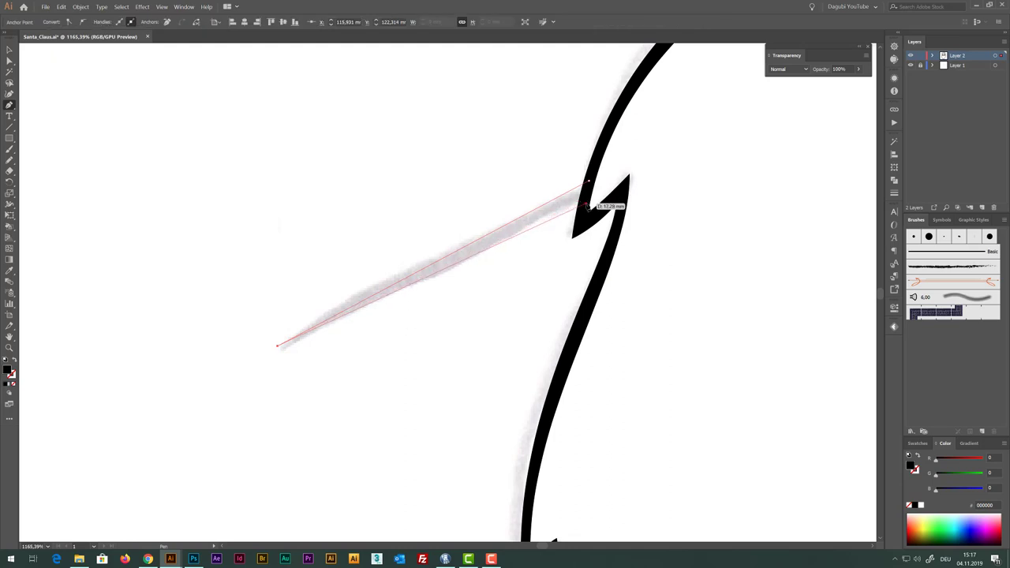
pyautogui.click(589, 181)
pyautogui.moveTo(584, 203); pyautogui.dragTo(596, 190)
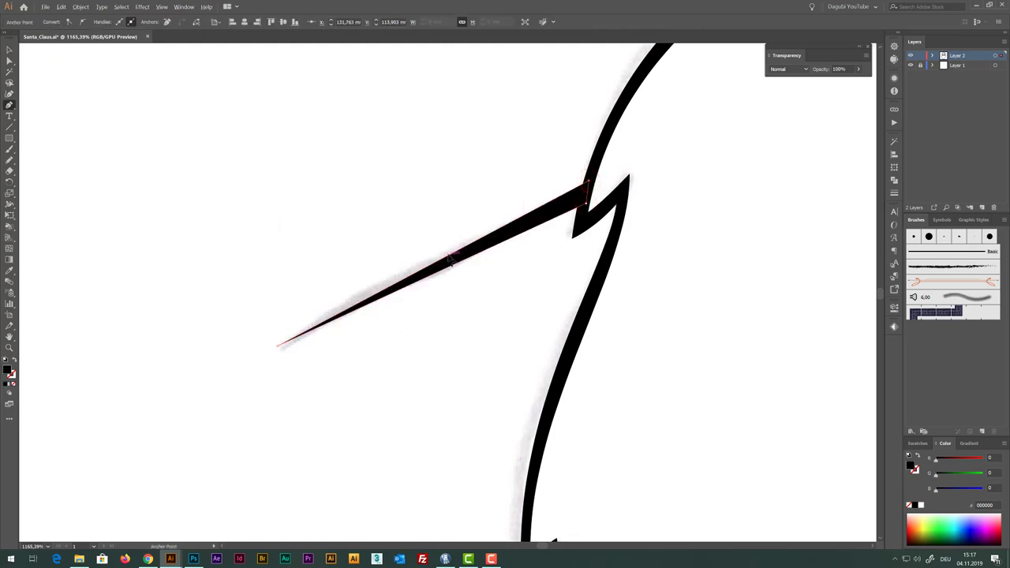
pyautogui.moveTo(450, 263)
pyautogui.mouseDown()
pyautogui.moveTo(437, 239)
pyautogui.moveTo(454, 272)
pyautogui.moveTo(444, 258)
pyautogui.mouseUp()
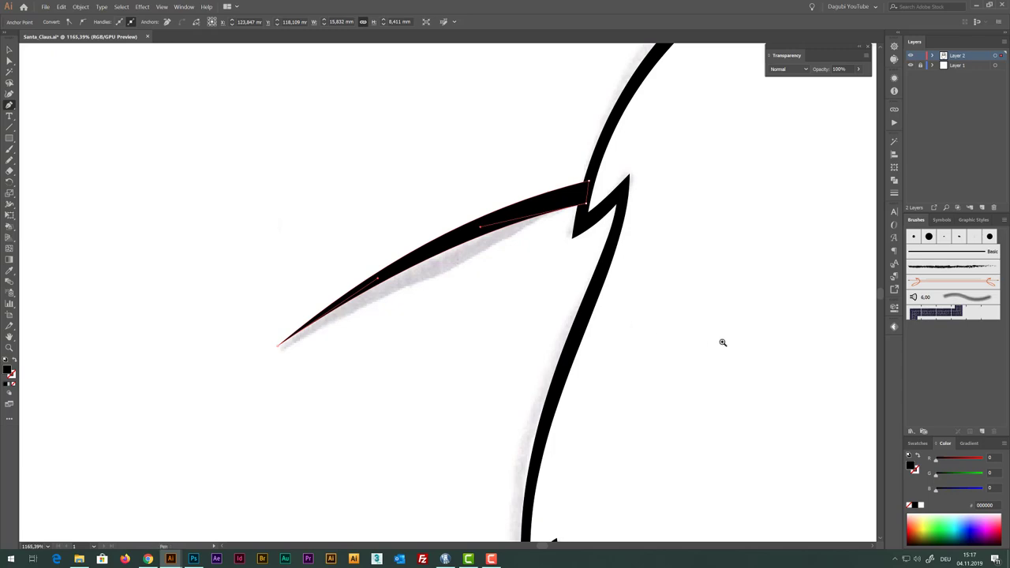
# Draw the tapered right shoulder line and bend it to follow the sketch
pyautogui.scroll(-10, 722, 342)
pyautogui.hscroll(5, 640, 226)
pyautogui.scroll(3, 467, 281)
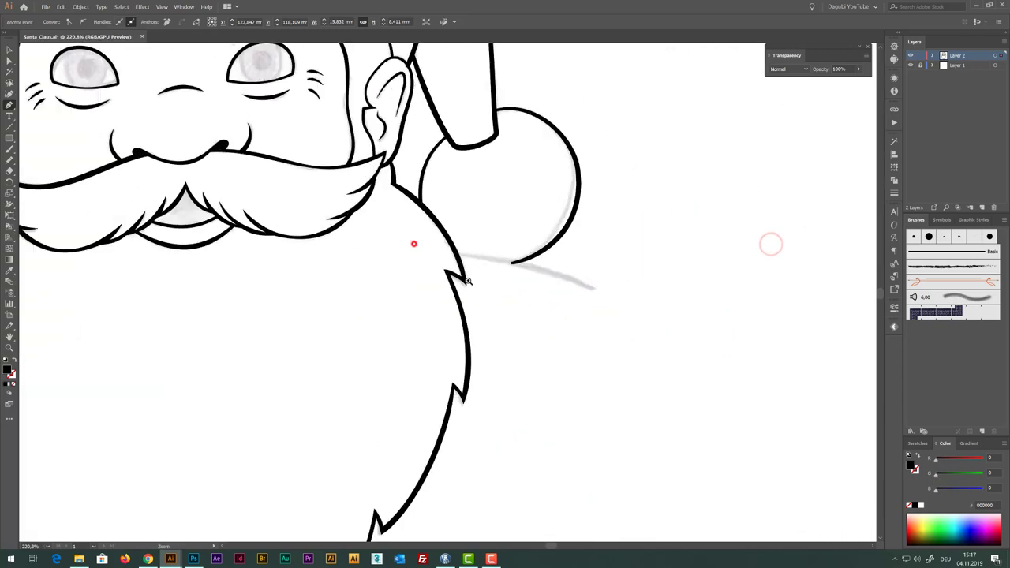
pyautogui.scroll(3, 467, 281)
pyautogui.scroll(2, 467, 281)
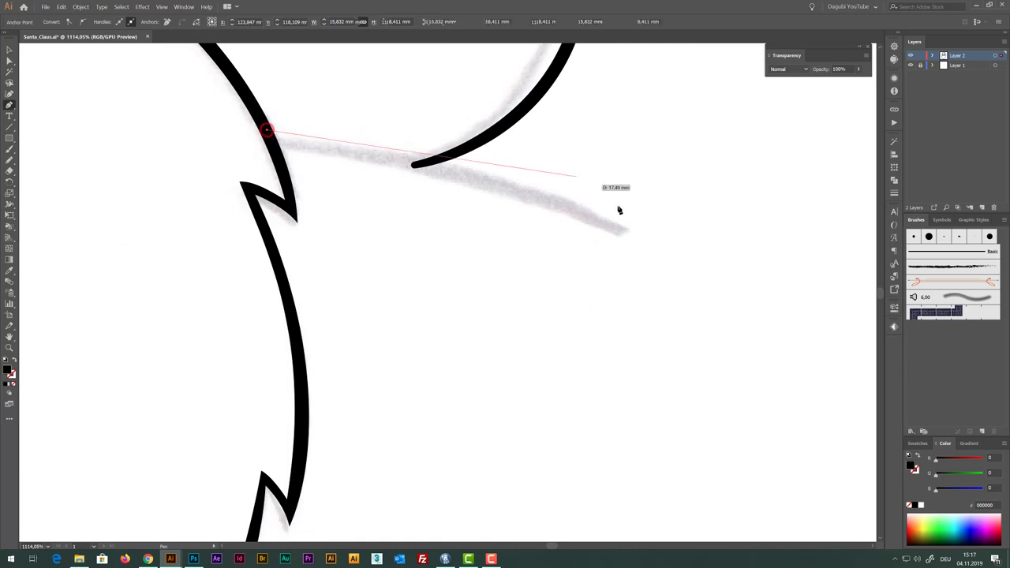
pyautogui.click(644, 234)
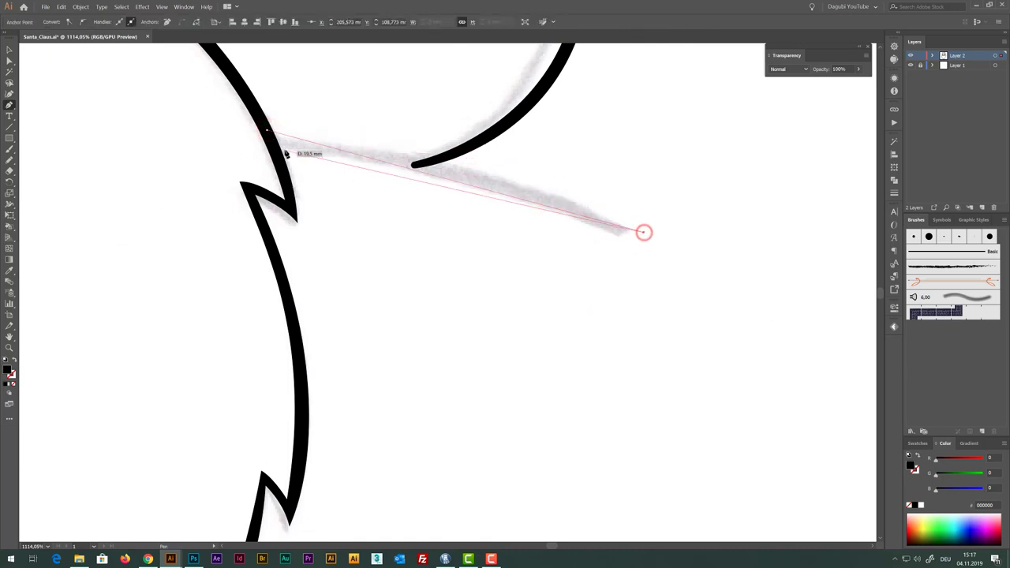
pyautogui.moveTo(267, 131); pyautogui.dragTo(270, 134)
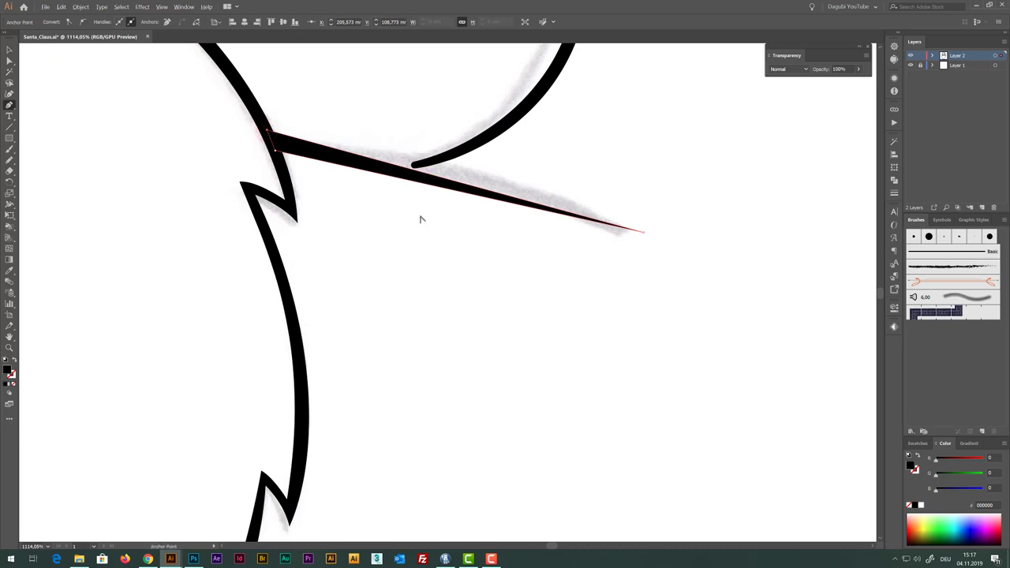
pyautogui.moveTo(435, 180); pyautogui.dragTo(424, 189)
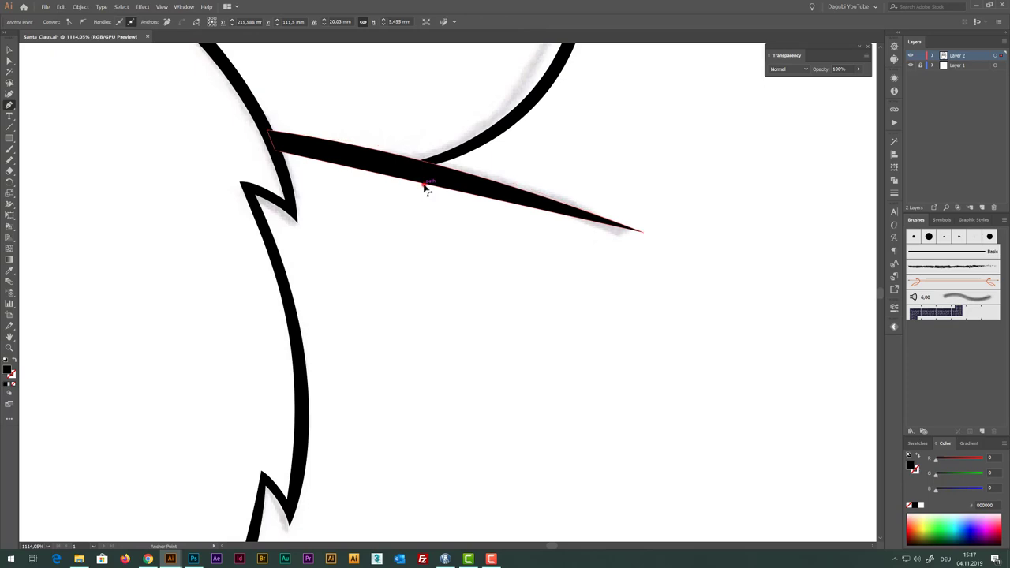
pyautogui.moveTo(425, 188); pyautogui.dragTo(430, 183)
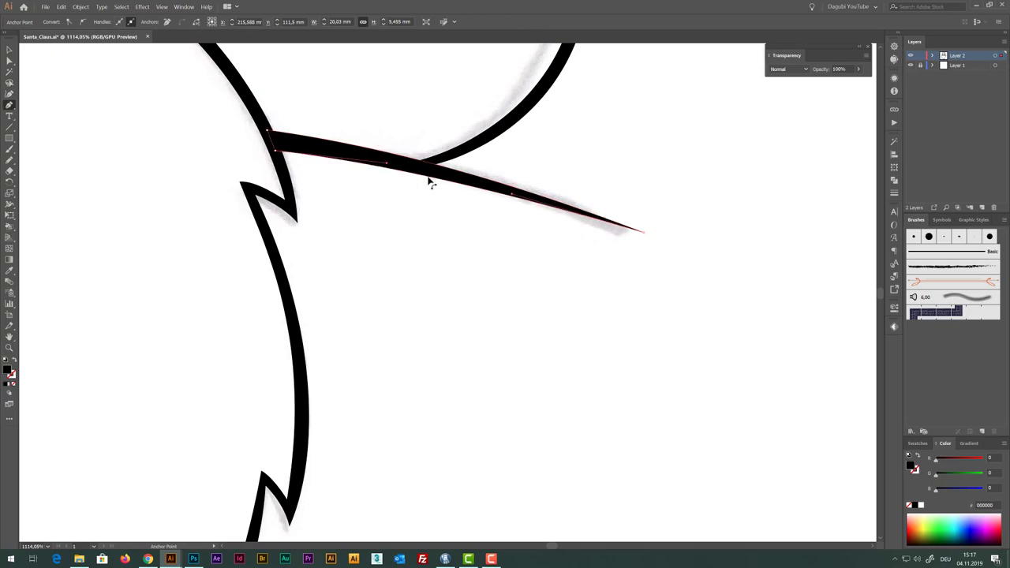
# Draw a thin tapered placket line hanging straight down from the beard's V tip
pyautogui.scroll(-10, 529, 315)
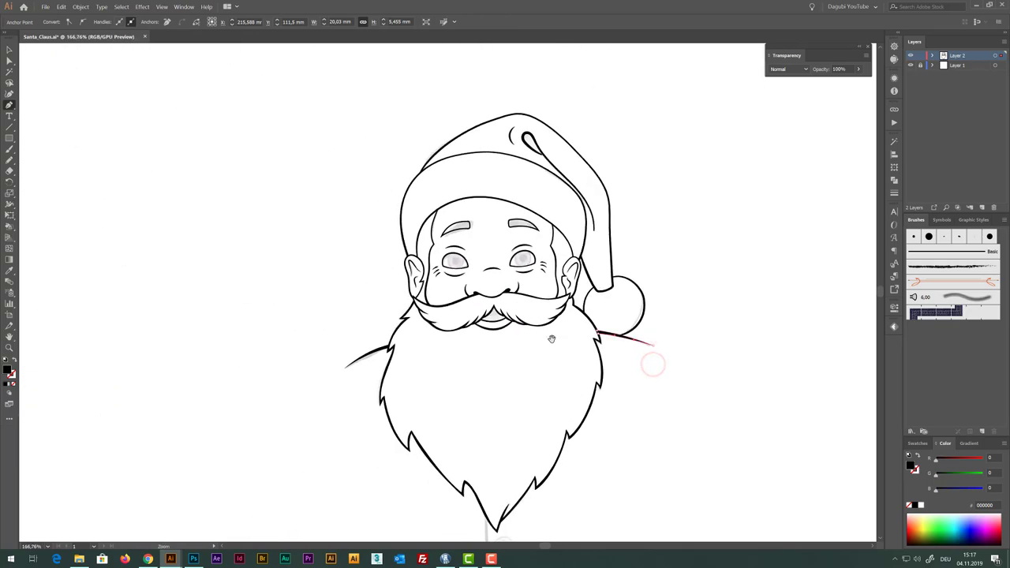
pyautogui.scroll(-5, 672, 342)
pyautogui.scroll(6, 449, 257)
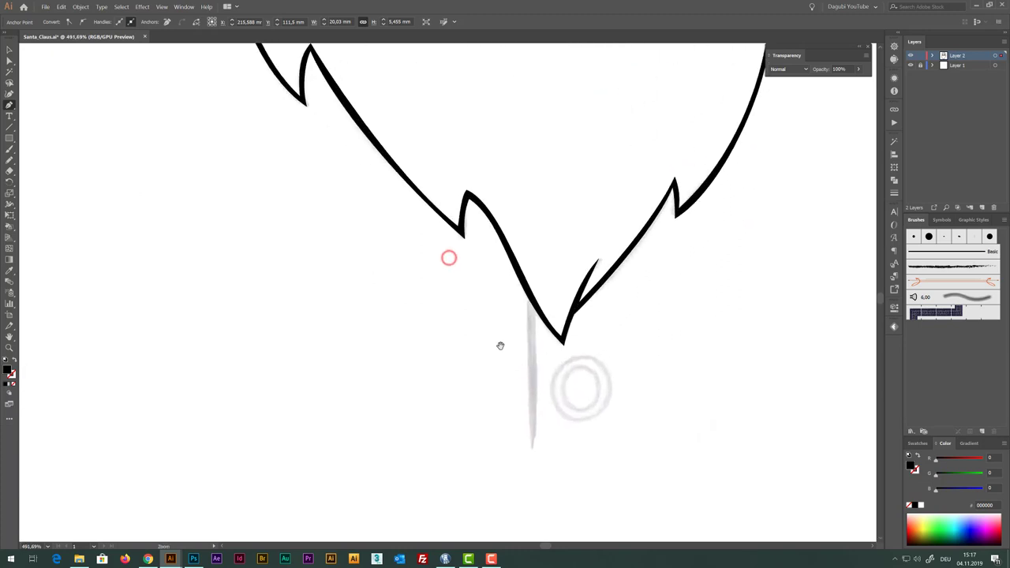
pyautogui.scroll(2, 437, 160)
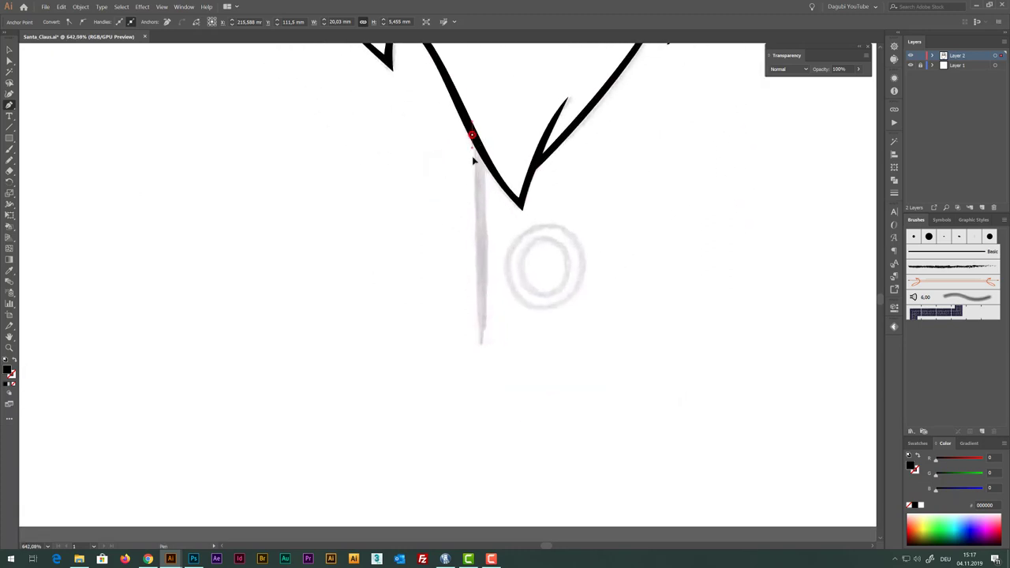
pyautogui.click(479, 348)
pyautogui.moveTo(480, 348); pyautogui.dragTo(481, 404)
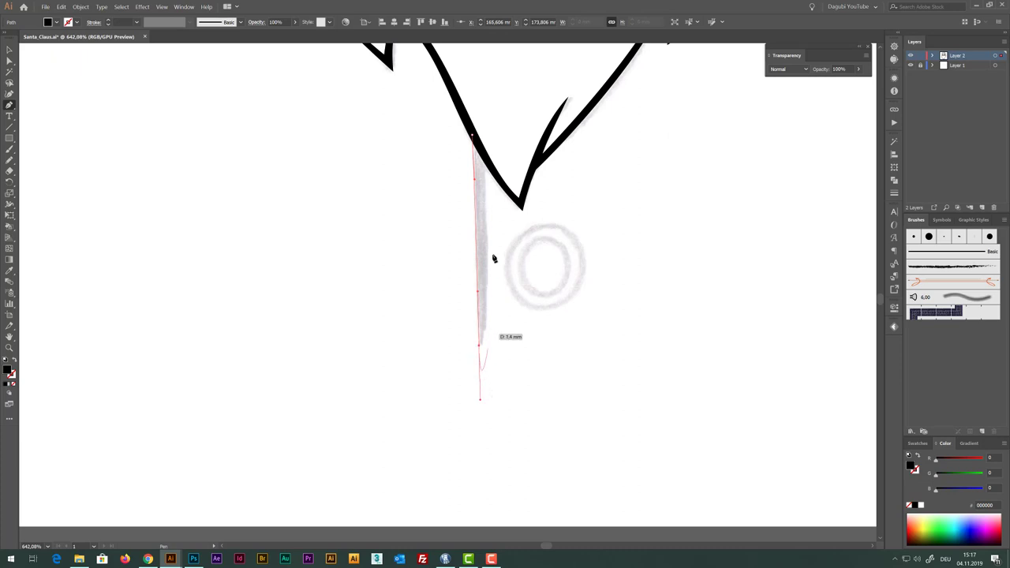
pyautogui.moveTo(473, 141)
pyautogui.mouseDown()
pyautogui.moveTo(481, 152)
pyautogui.moveTo(474, 137)
pyautogui.mouseUp()
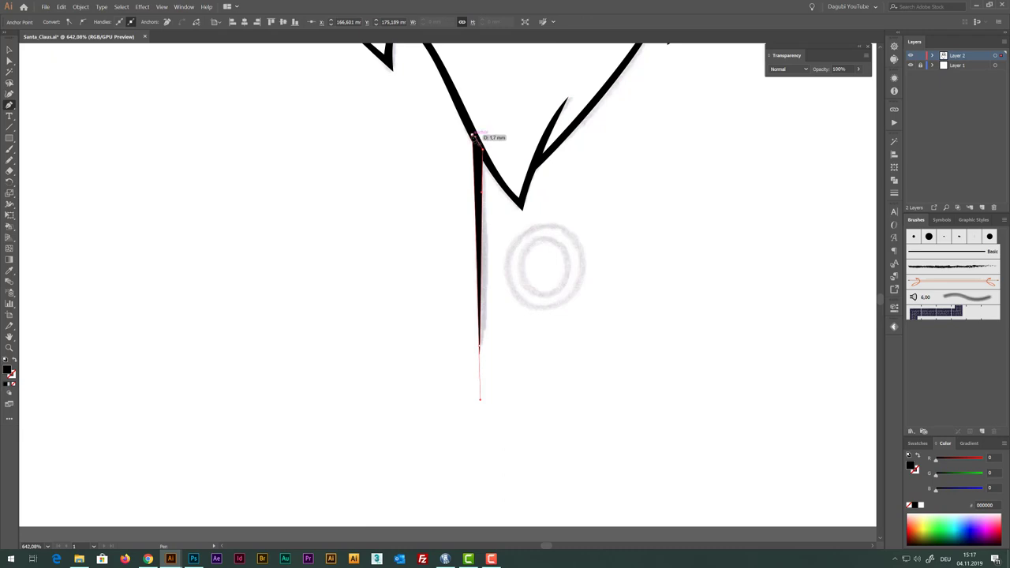
pyautogui.scroll(-3, 608, 240)
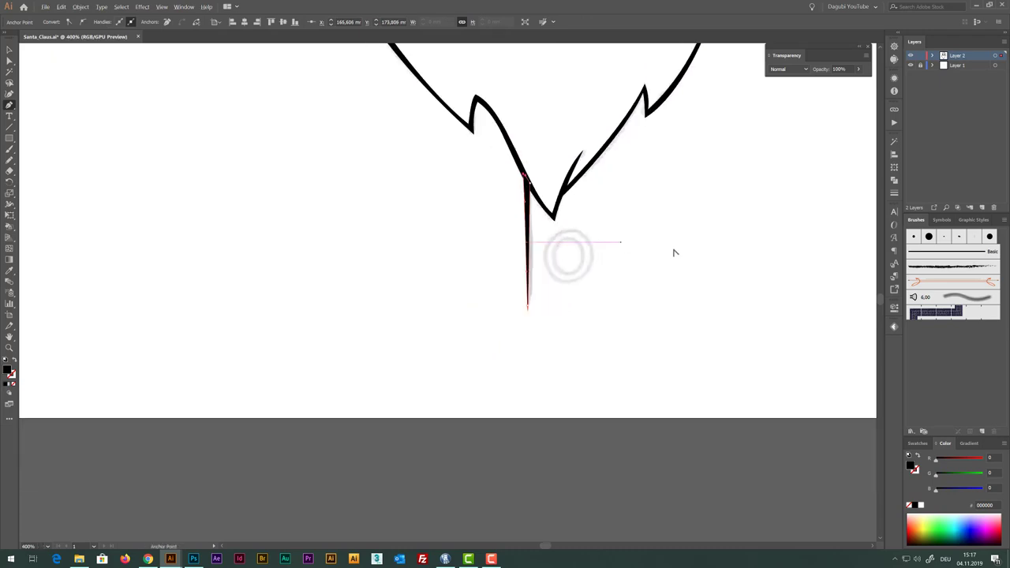
pyautogui.moveTo(739, 213); pyautogui.dragTo(669, 247)
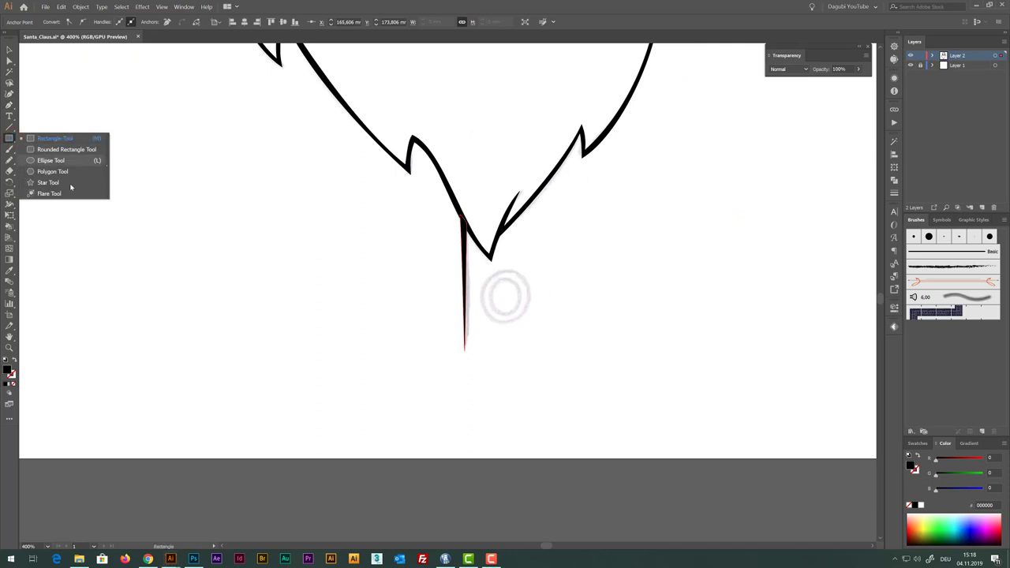
# Draw a 7.7 mm circle over the sketched button with no fill and a black stroke
pyautogui.click(56, 158)
pyautogui.click(520, 280)
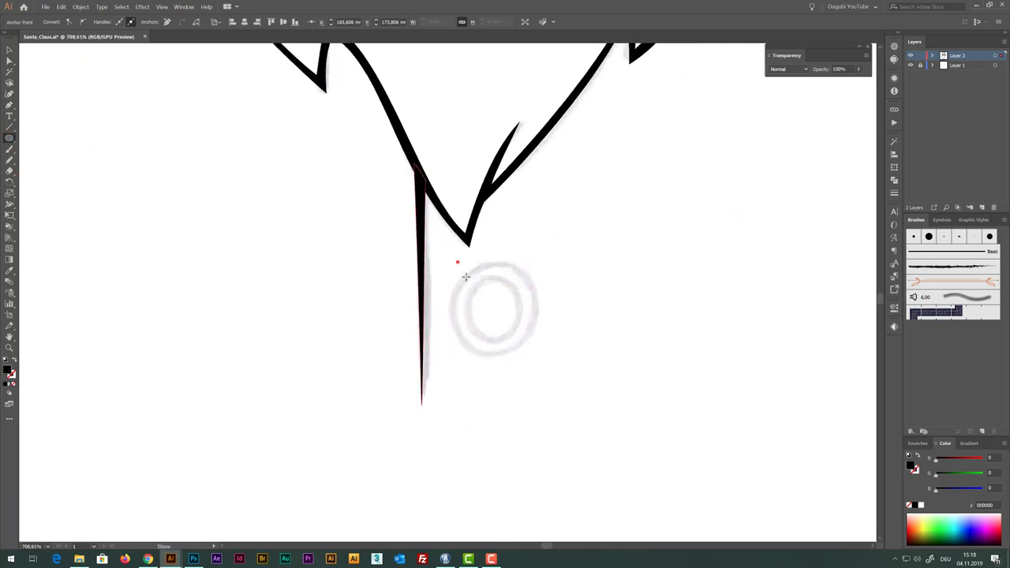
pyautogui.moveTo(466, 276); pyautogui.dragTo(543, 355)
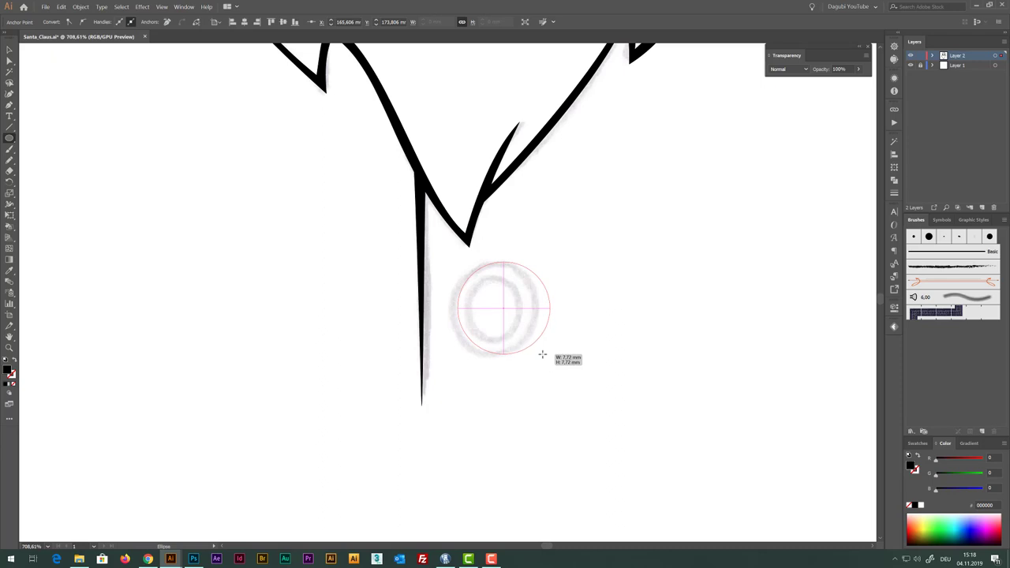
pyautogui.moveTo(542, 354); pyautogui.dragTo(534, 356)
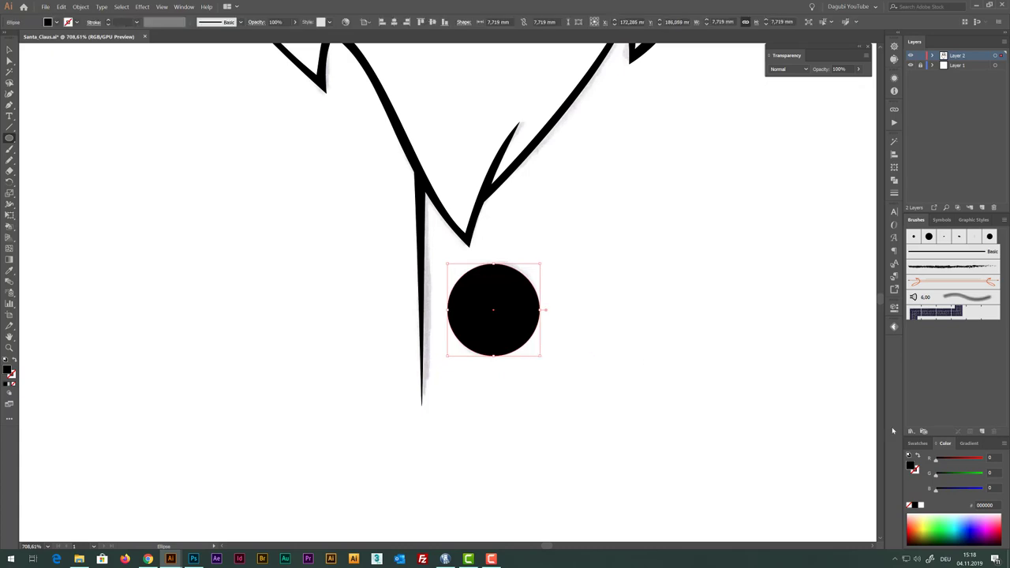
pyautogui.press('/')
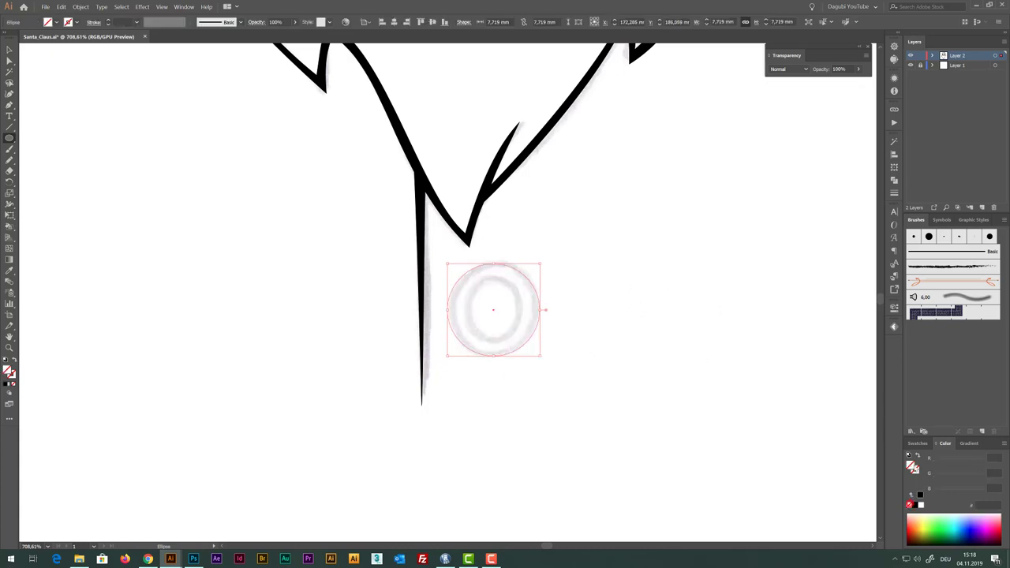
pyautogui.click(915, 468)
pyautogui.click(919, 494)
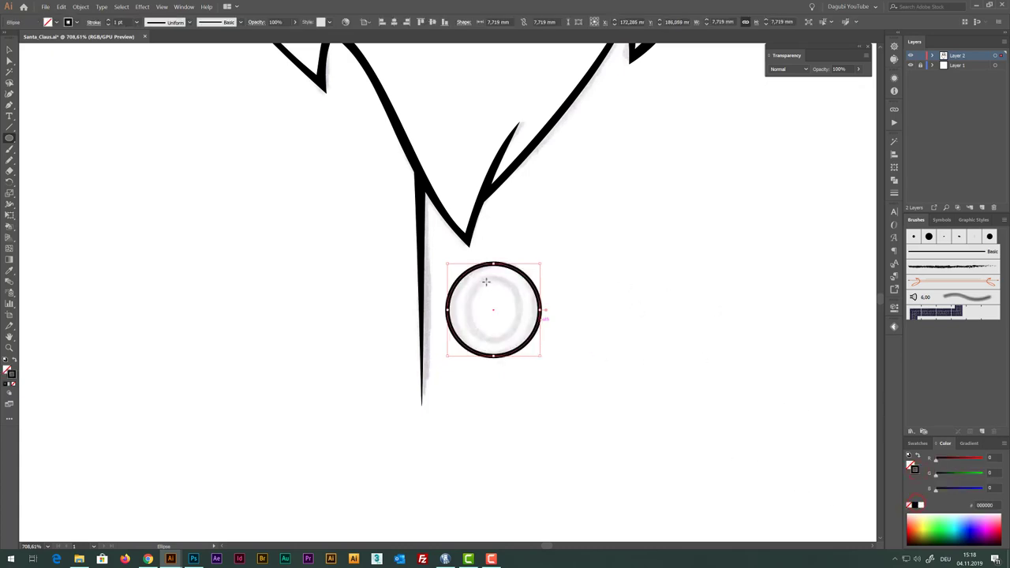
# Draw a smaller inner circle about 5.2 mm wide inside the button ring
pyautogui.moveTo(471, 278)
pyautogui.mouseDown()
pyautogui.moveTo(517, 340)
pyautogui.moveTo(508, 340)
pyautogui.mouseUp()
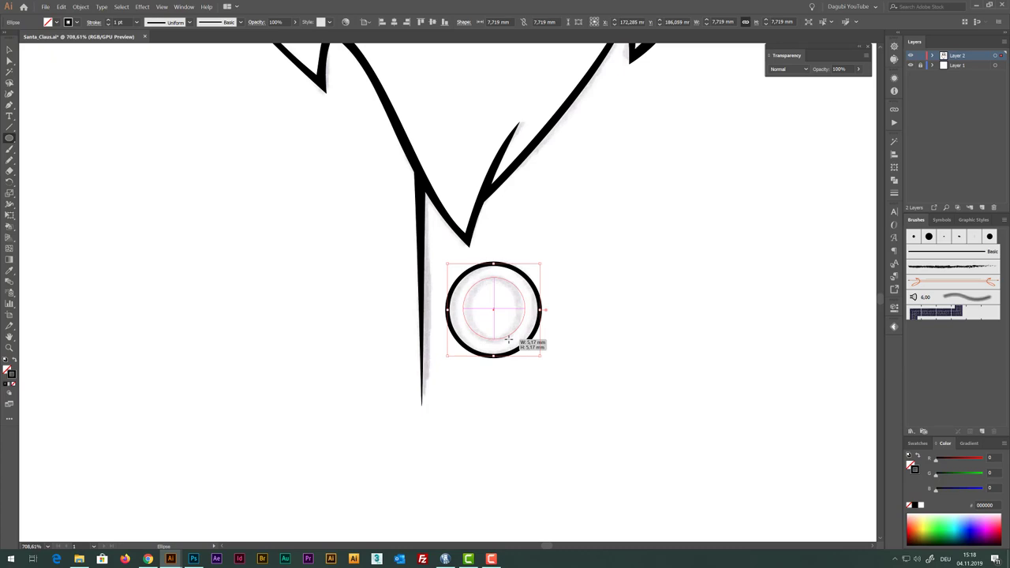
pyautogui.moveTo(508, 340); pyautogui.dragTo(508, 340)
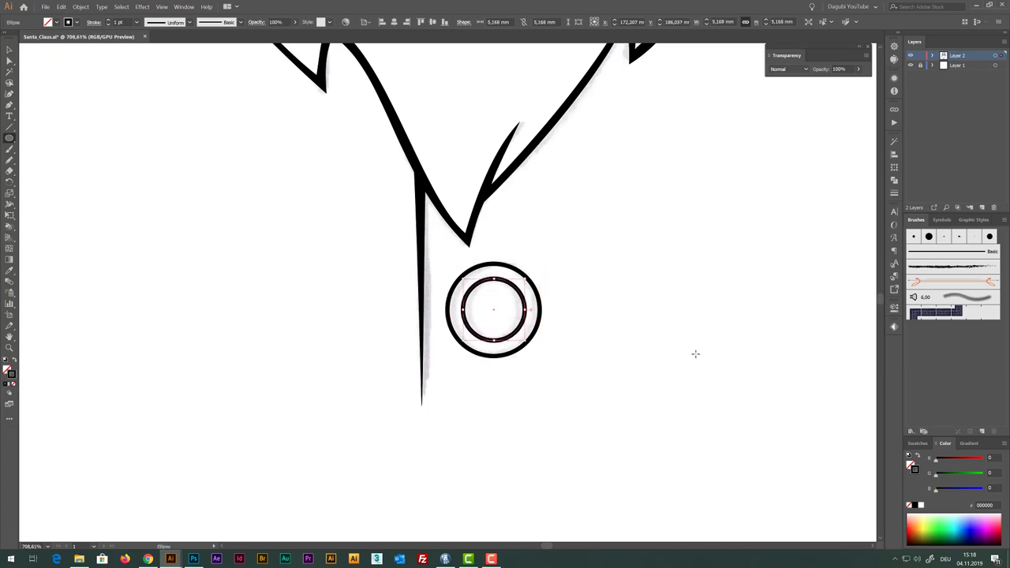
pyautogui.scroll(-3, 695, 354)
pyautogui.scroll(-3, 714, 361)
pyautogui.scroll(-1, 698, 187)
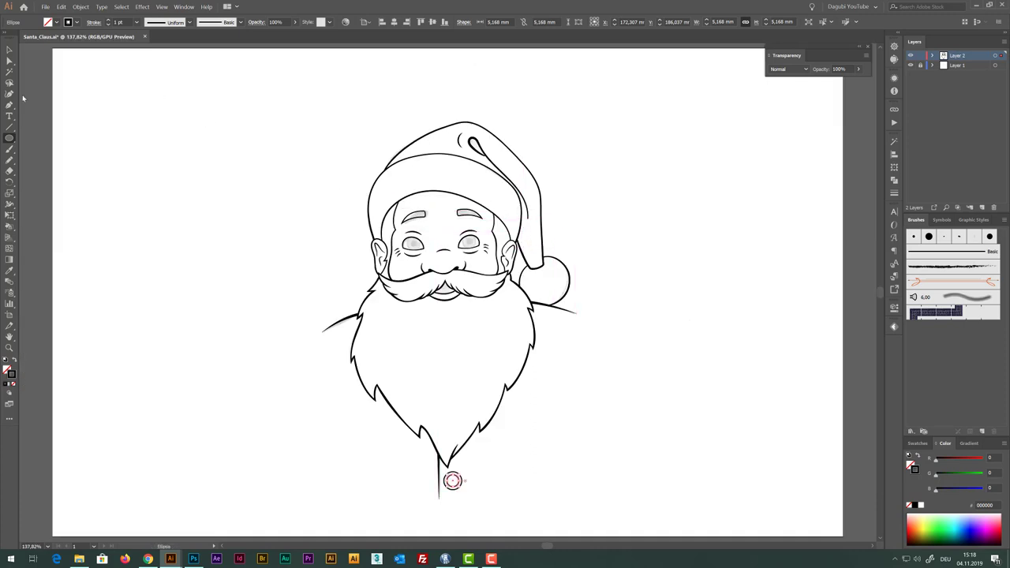
# With Group Selection, select the hat-brim curve and raise its stroke to 3 pt
pyautogui.click(10, 61)
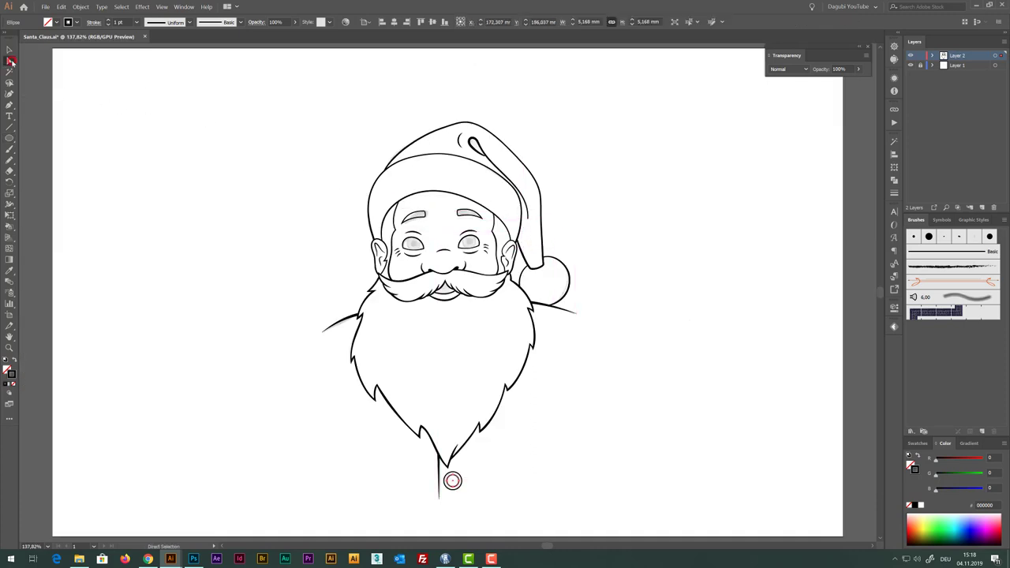
pyautogui.click(49, 75)
pyautogui.scroll(3, 442, 158)
pyautogui.scroll(2, 442, 158)
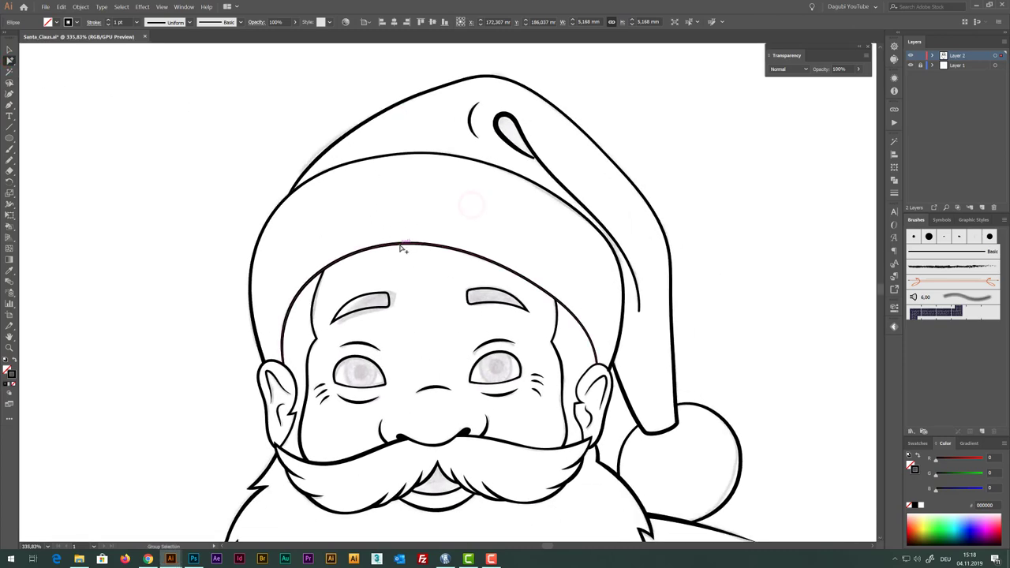
pyautogui.click(401, 244)
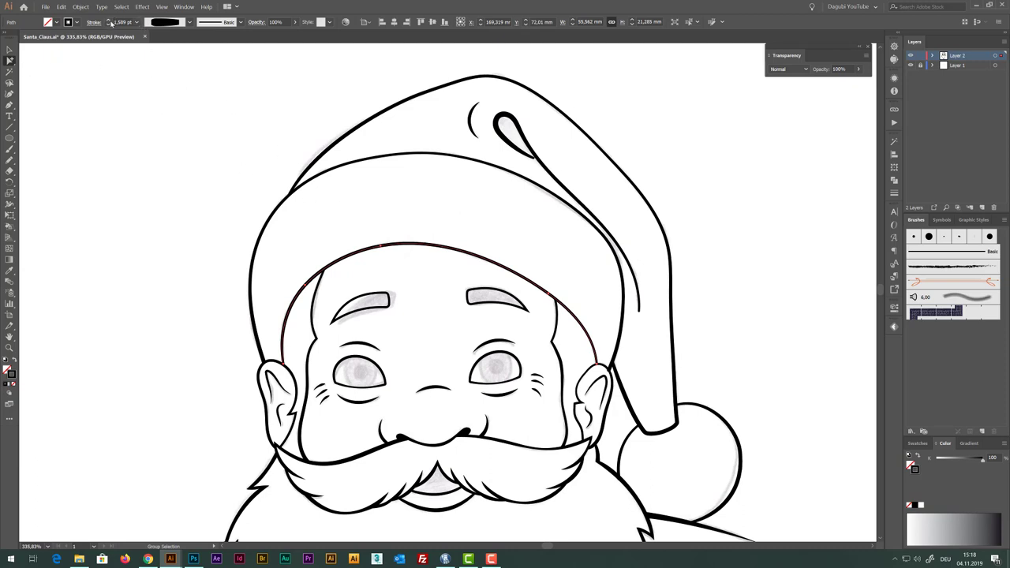
pyautogui.click(110, 21)
pyautogui.click(110, 22)
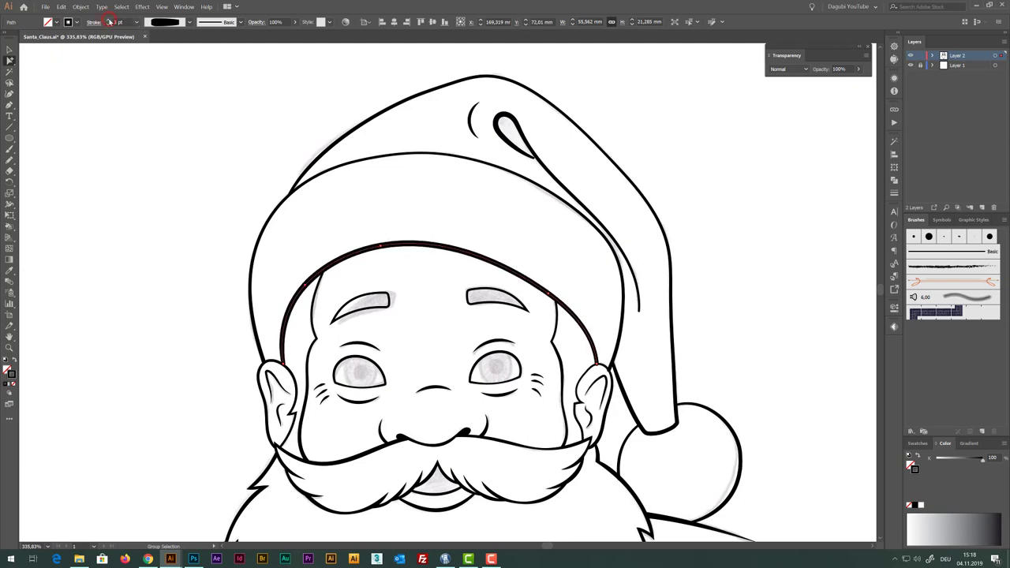
# Select the upper hat-brim curve and increase its stroke weight
pyautogui.click(417, 155)
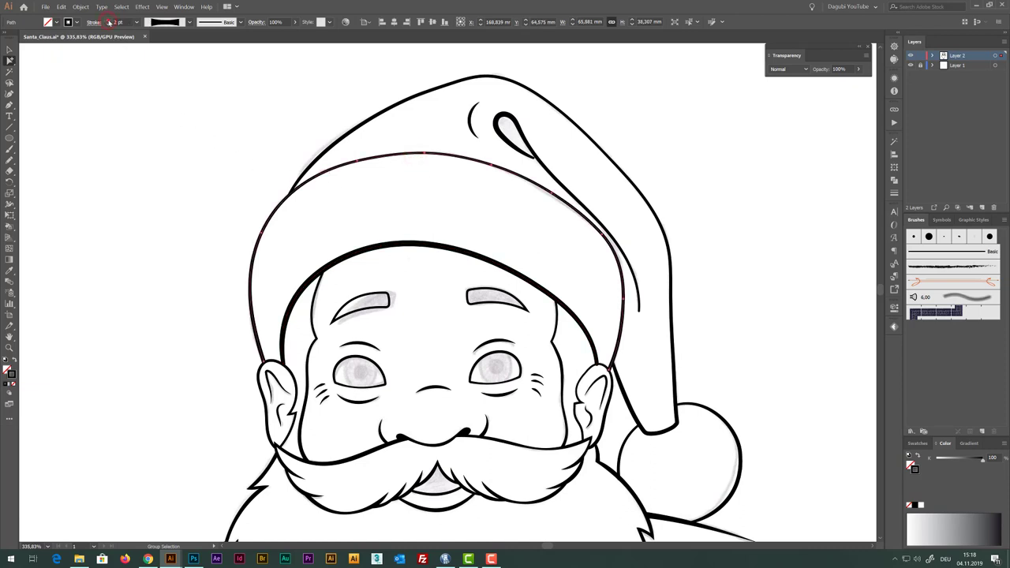
pyautogui.click(109, 21)
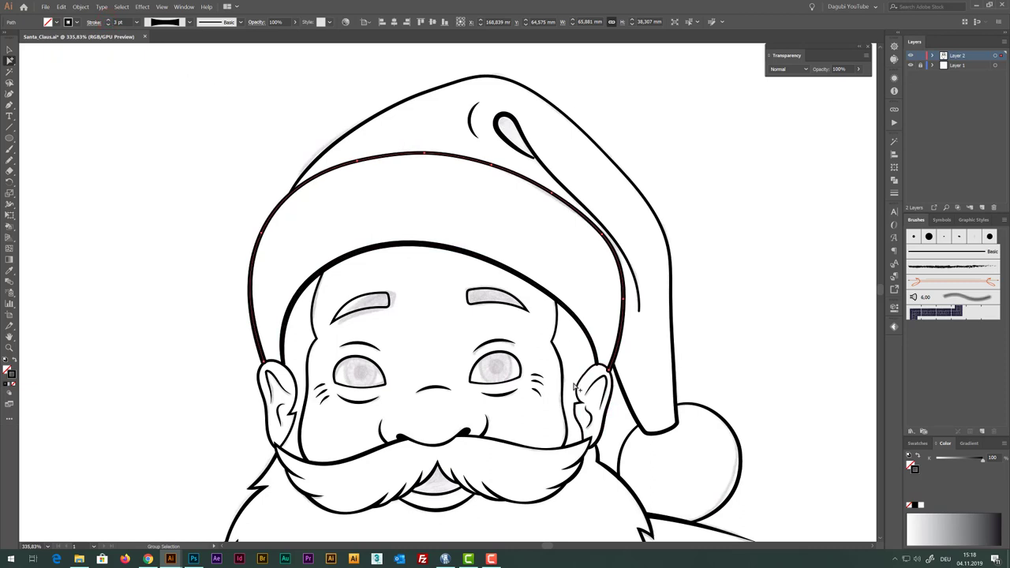
pyautogui.scroll(-3, 567, 370)
pyautogui.scroll(3, 569, 377)
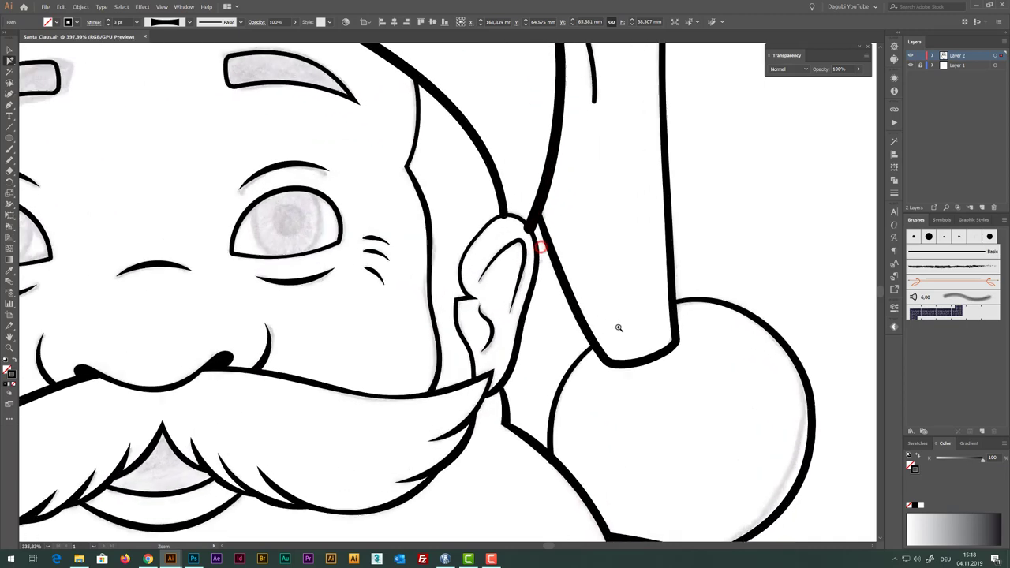
pyautogui.scroll(3, 552, 331)
pyautogui.scroll(2, 505, 197)
pyautogui.scroll(2, 501, 185)
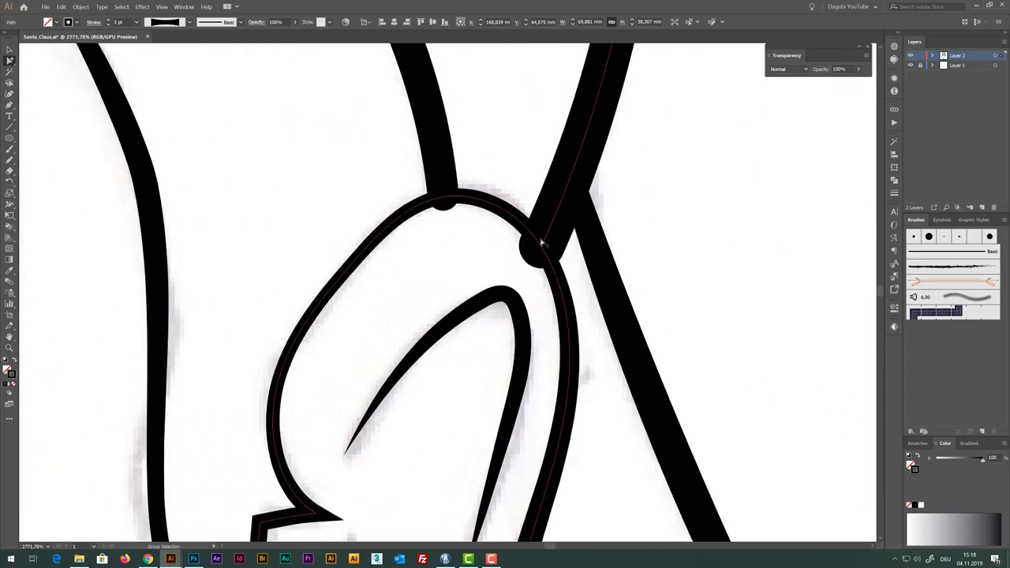
pyautogui.scroll(-3, 544, 237)
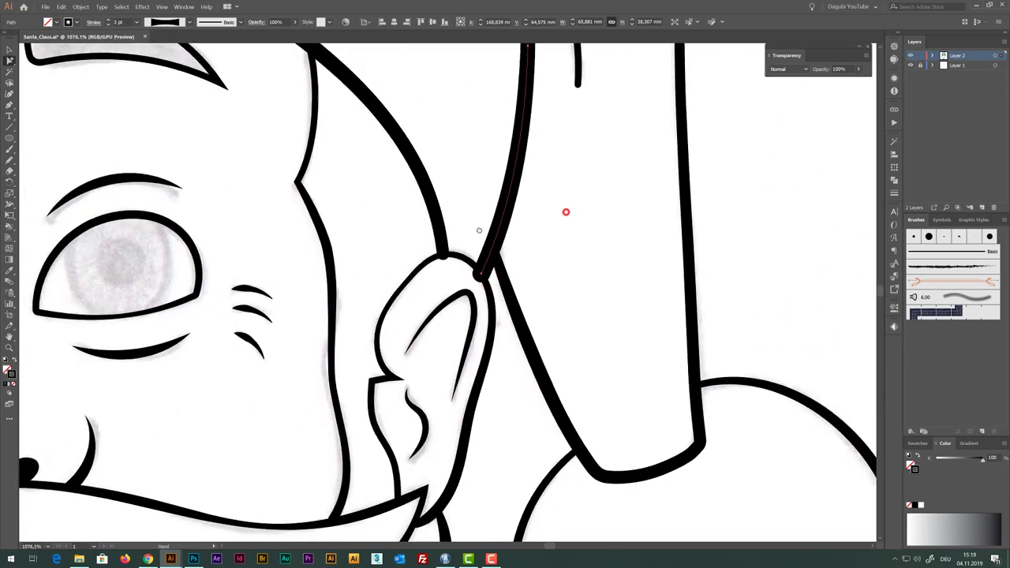
pyautogui.moveTo(566, 212); pyautogui.dragTo(557, 216)
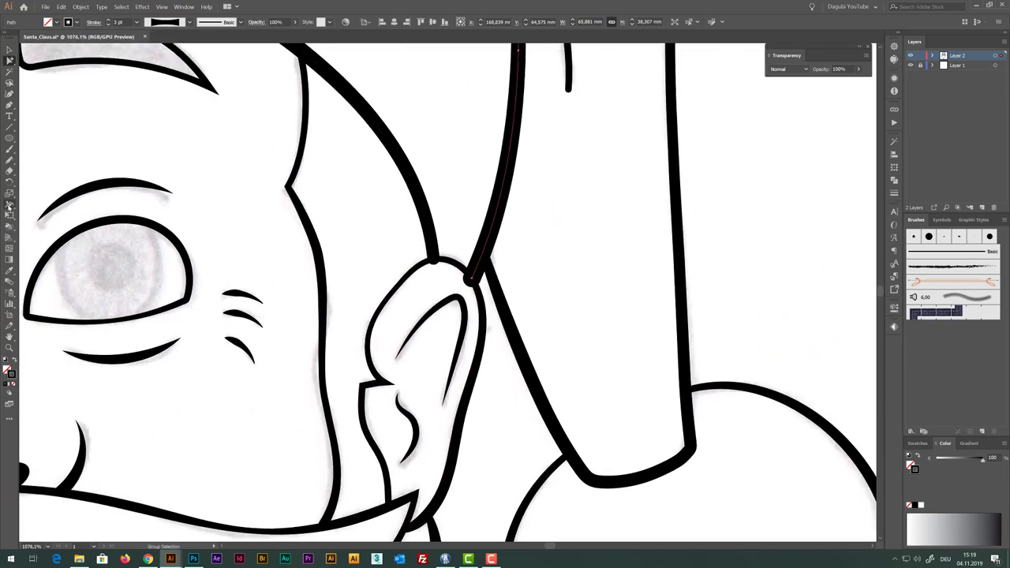
# Use the Width tool to narrow the brim stroke so it tapers thinly at the ear
pyautogui.click(9, 205)
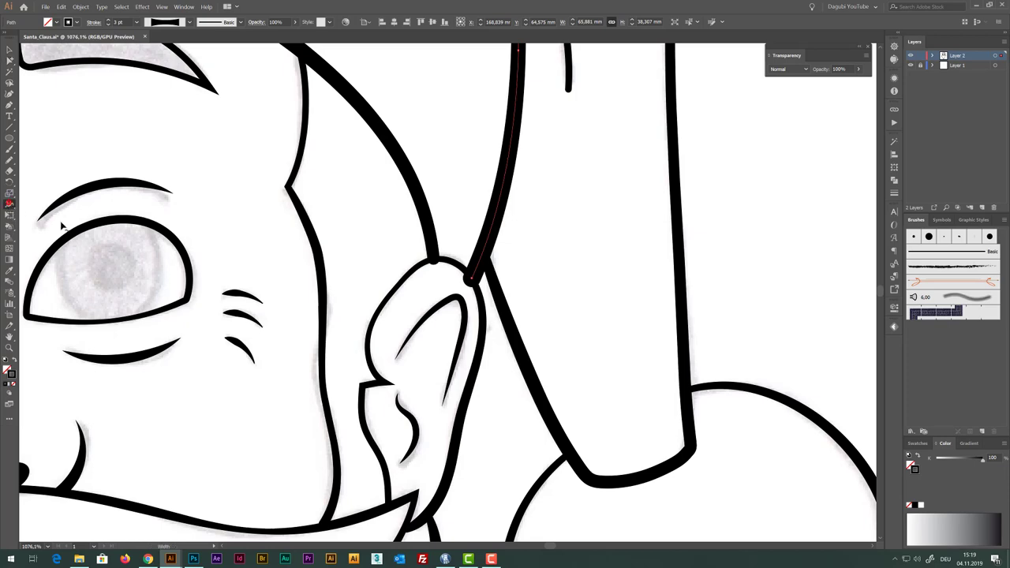
pyautogui.click(445, 246)
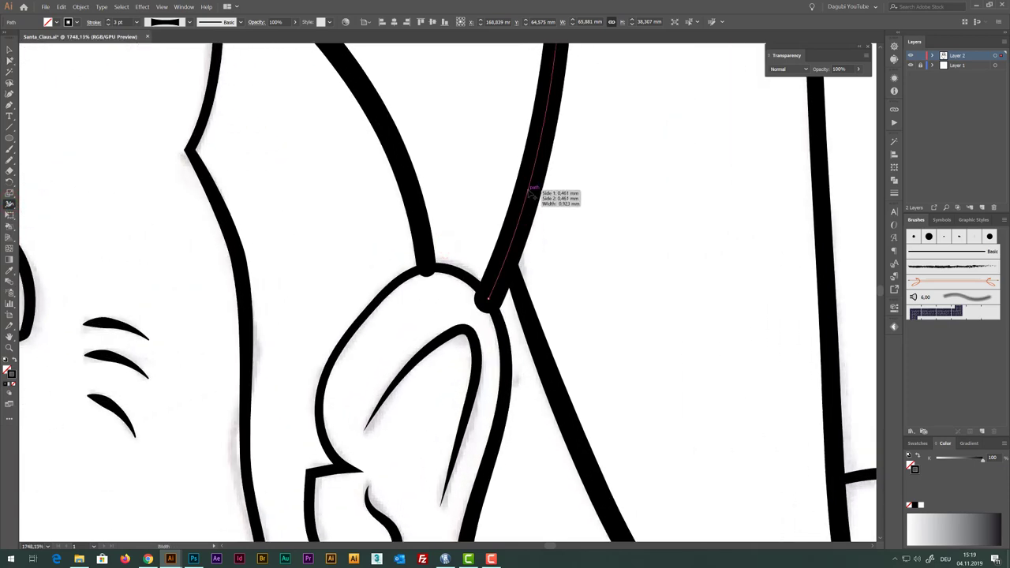
pyautogui.moveTo(529, 191); pyautogui.dragTo(533, 192)
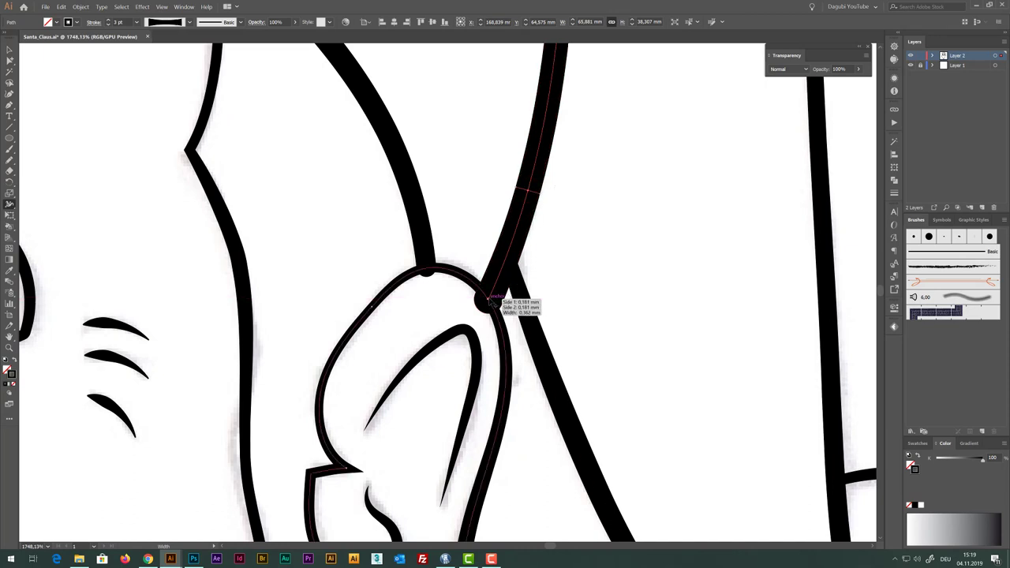
pyautogui.moveTo(491, 297); pyautogui.dragTo(489, 300)
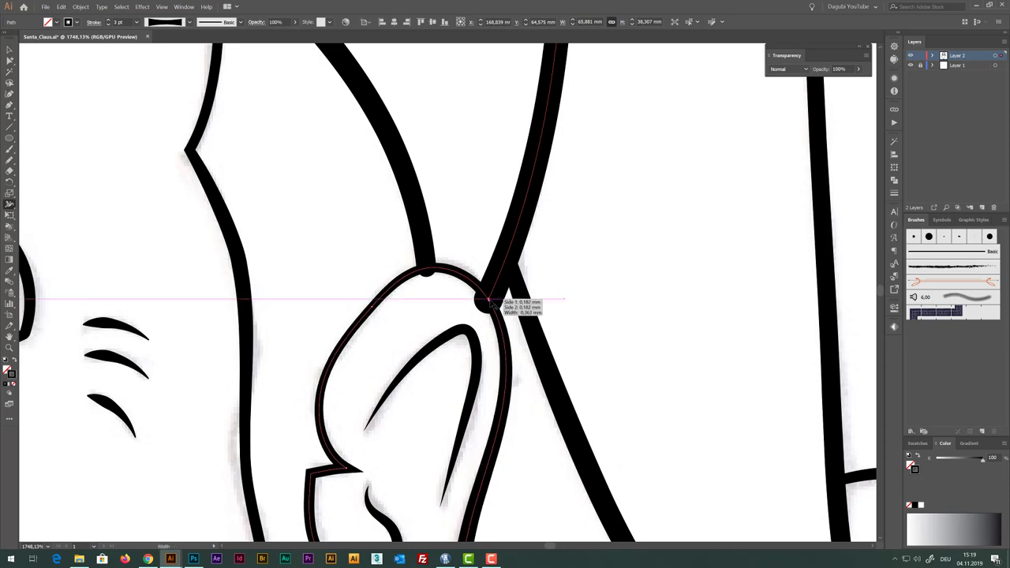
pyautogui.scroll(5, 515, 314)
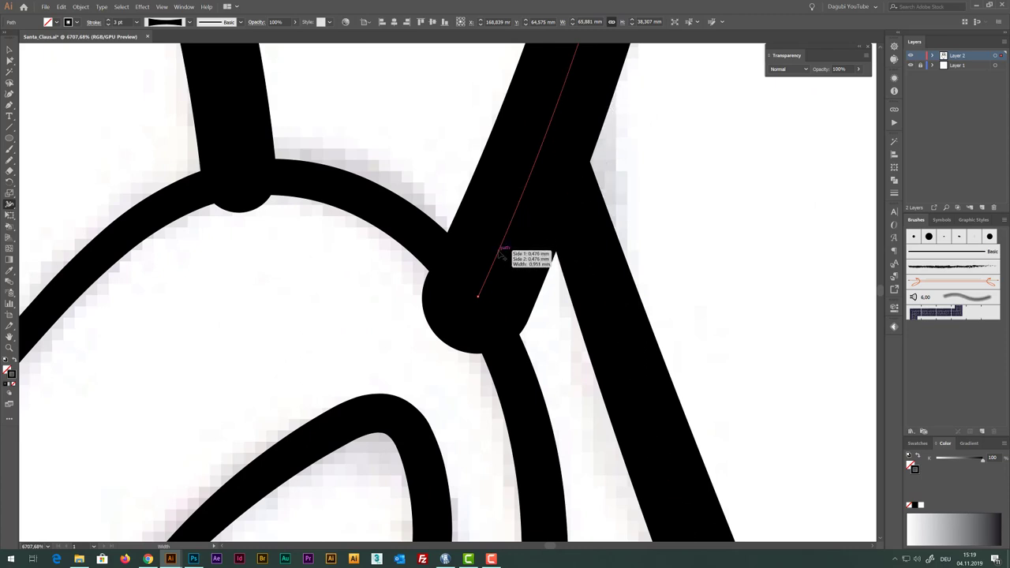
pyautogui.moveTo(497, 250)
pyautogui.mouseDown()
pyautogui.moveTo(521, 259)
pyautogui.moveTo(495, 262)
pyautogui.moveTo(478, 301)
pyautogui.mouseUp()
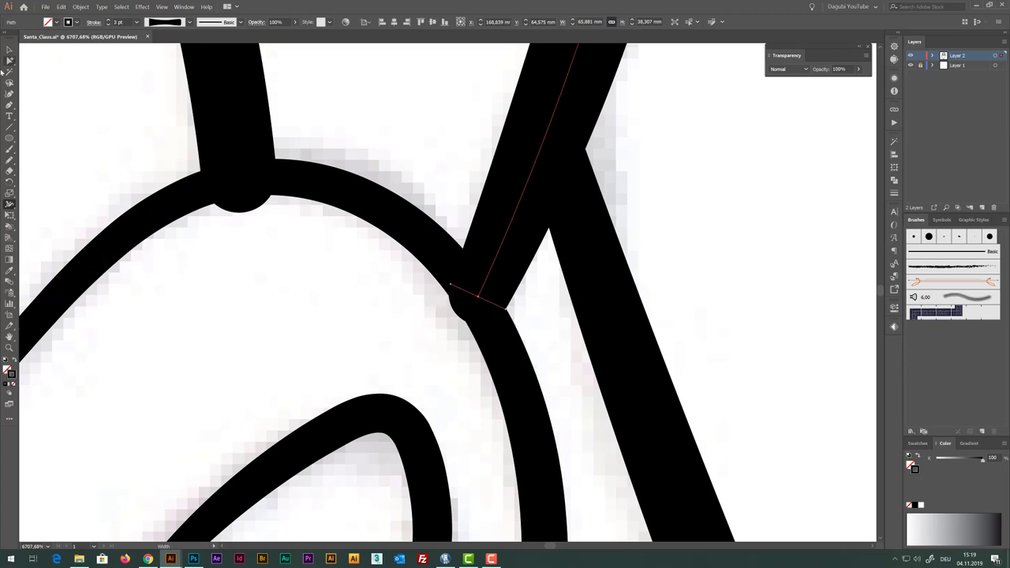
# Move the stroke's end anchor onto the ear and narrow its end to a small tip
pyautogui.click(10, 60)
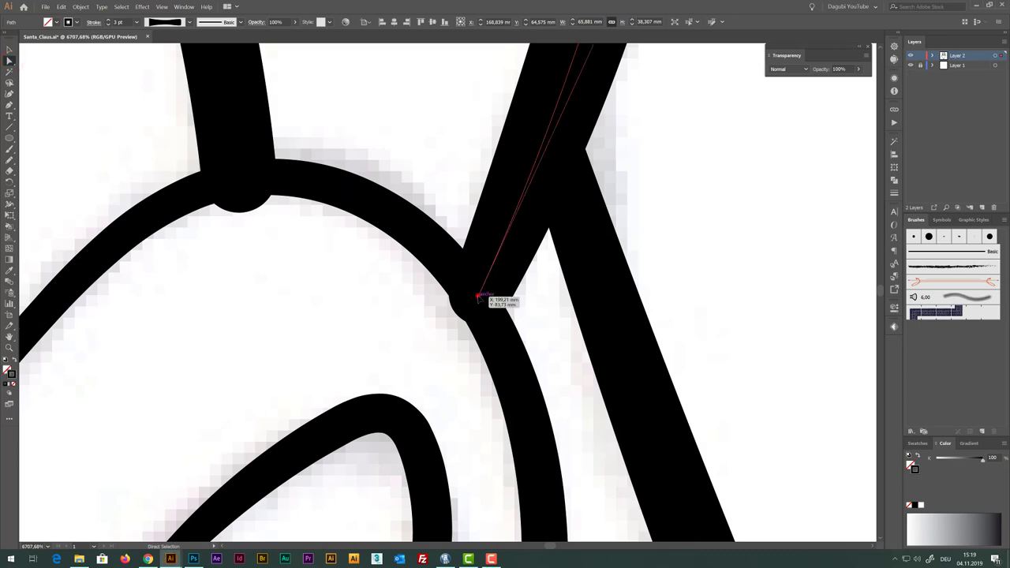
pyautogui.moveTo(479, 297); pyautogui.dragTo(487, 275)
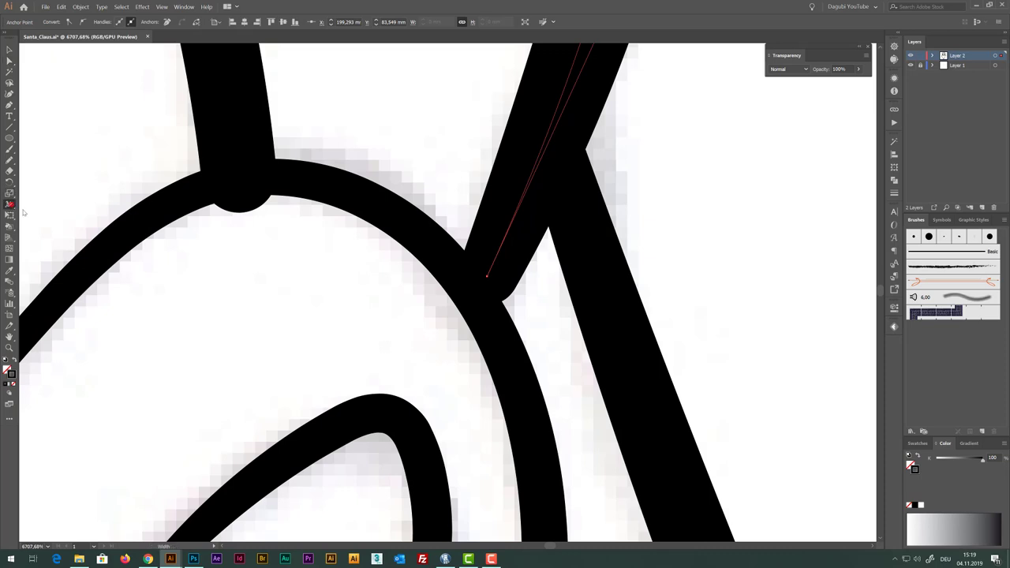
pyautogui.moveTo(505, 293)
pyautogui.mouseDown()
pyautogui.moveTo(514, 292)
pyautogui.moveTo(491, 278)
pyautogui.mouseUp()
pyautogui.press('a')
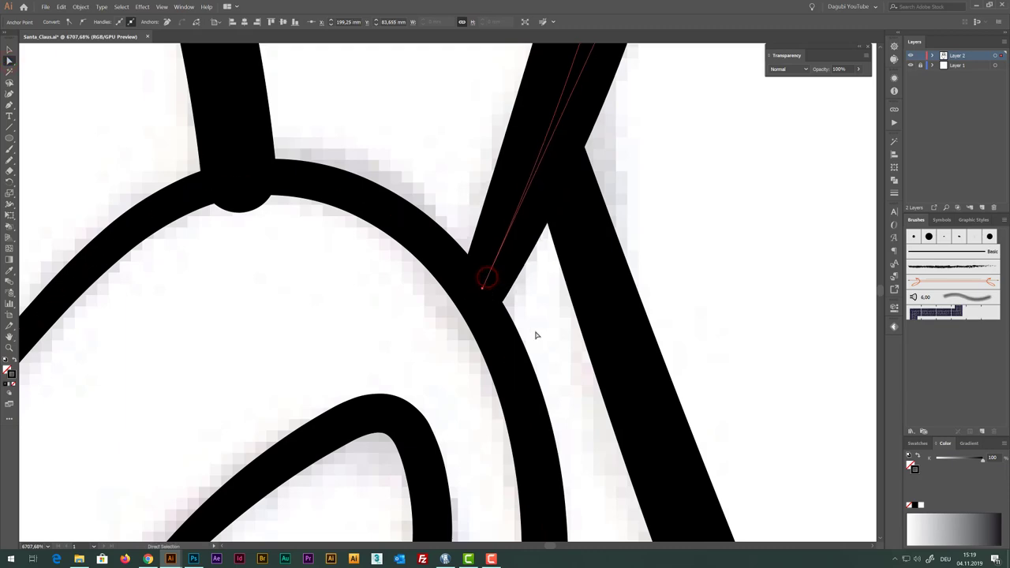
pyautogui.scroll(-5, 537, 334)
pyautogui.scroll(4, 647, 332)
# Thin the left stroke above the ear at its junction with the Width tool
pyautogui.click(400, 178)
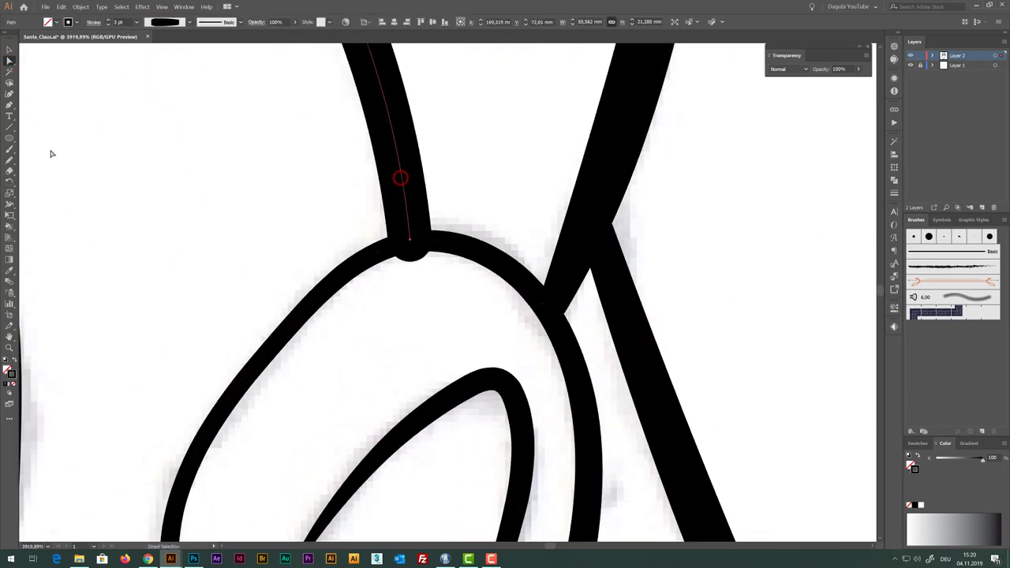
pyautogui.click(10, 207)
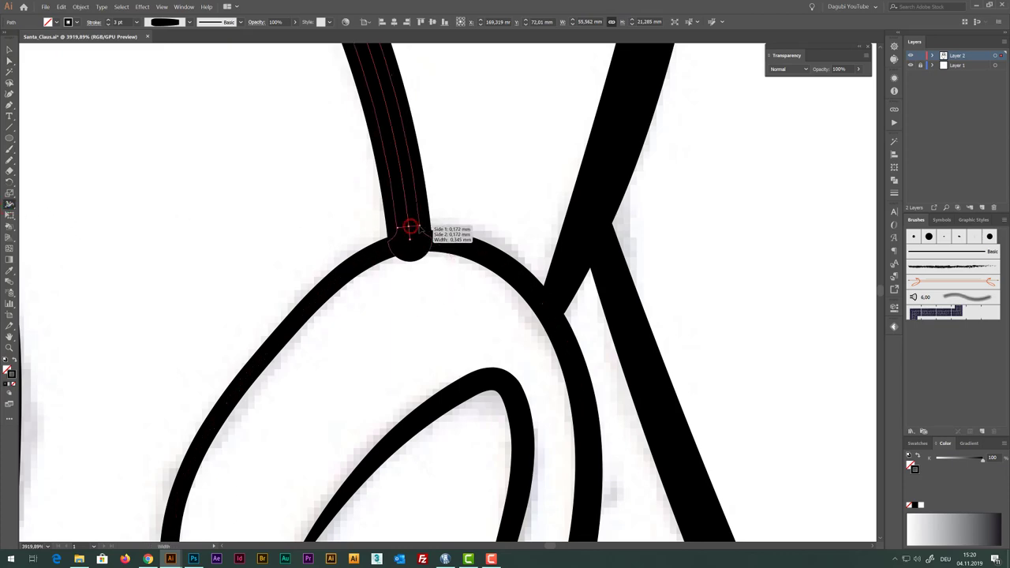
pyautogui.moveTo(411, 227); pyautogui.dragTo(404, 227)
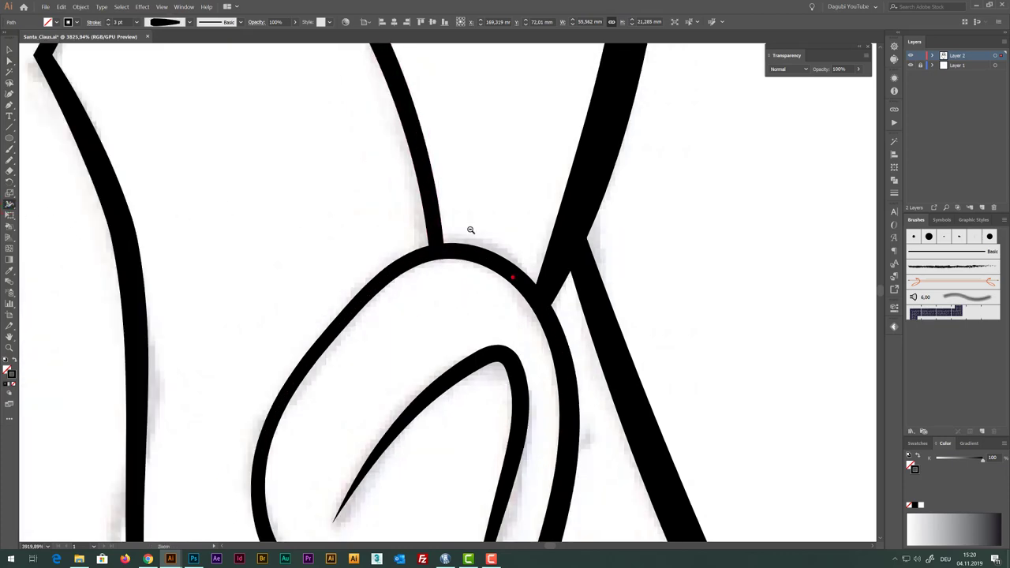
pyautogui.scroll(-10, 470, 230)
pyautogui.scroll(5, 404, 313)
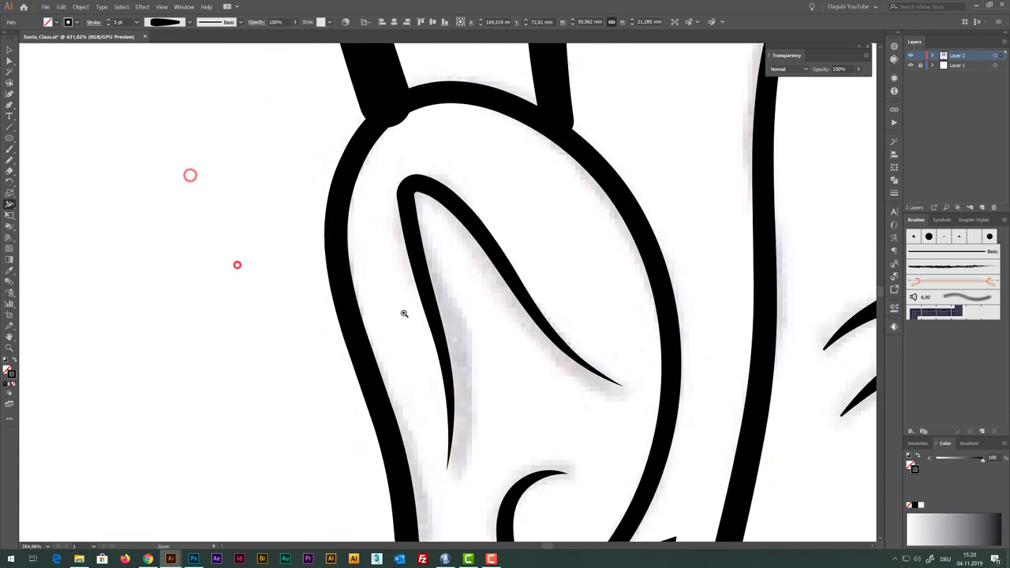
pyautogui.scroll(5, 404, 313)
# Nudge the right stroke's end anchor onto the ear outline and reshape its width along the stroke
pyautogui.click(9, 61)
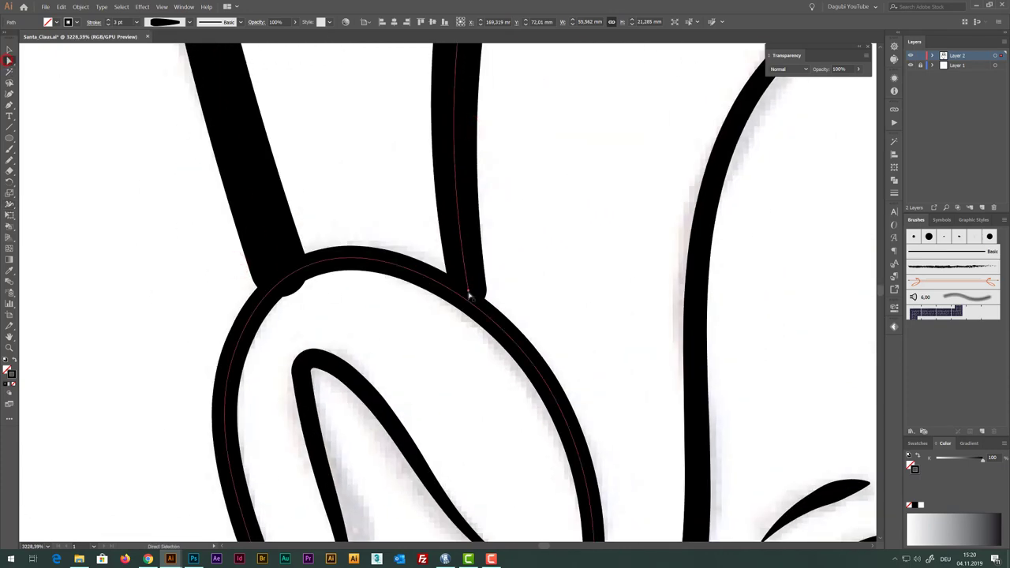
pyautogui.click(468, 292)
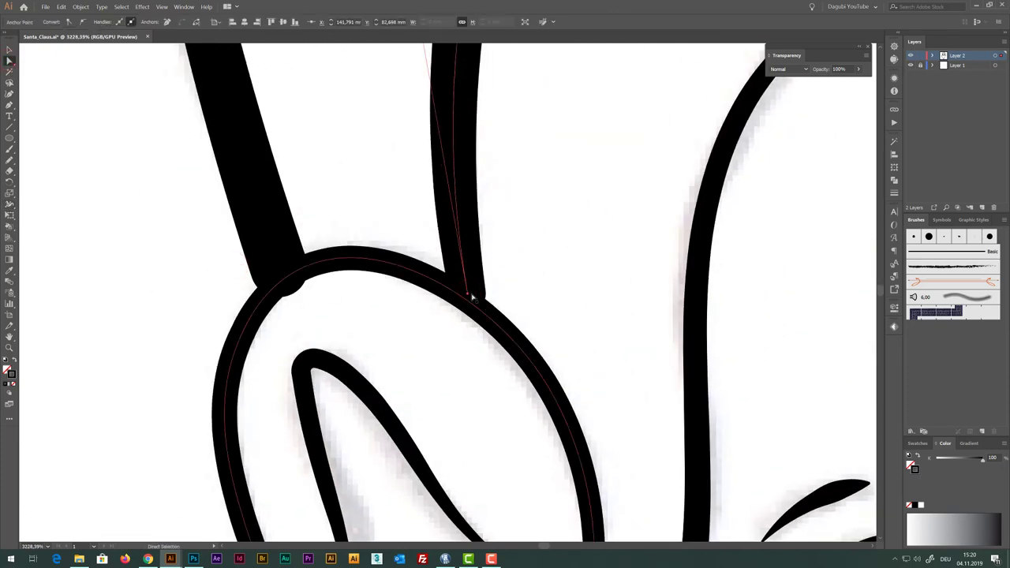
pyautogui.moveTo(468, 294); pyautogui.dragTo(467, 304)
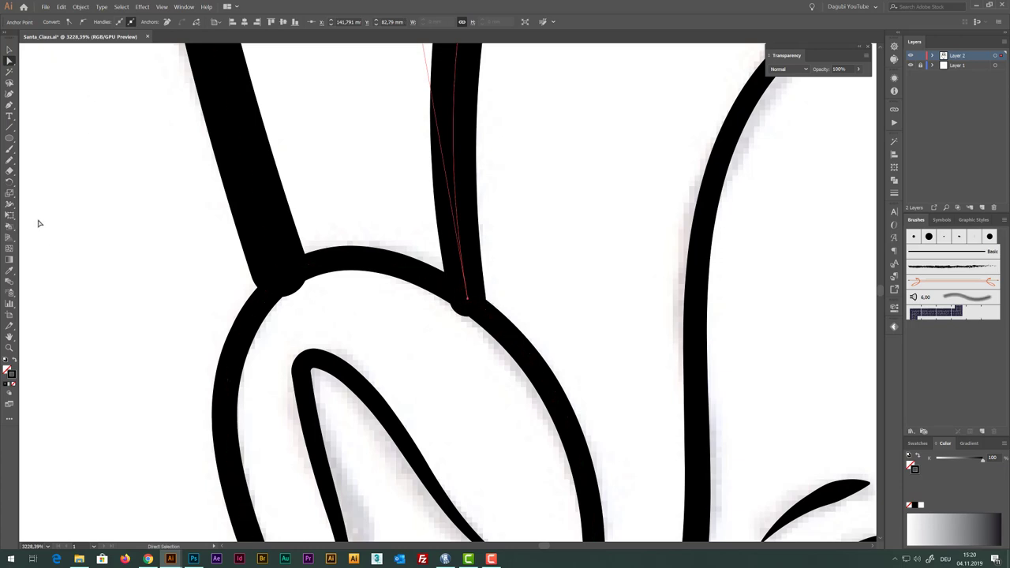
pyautogui.click(10, 203)
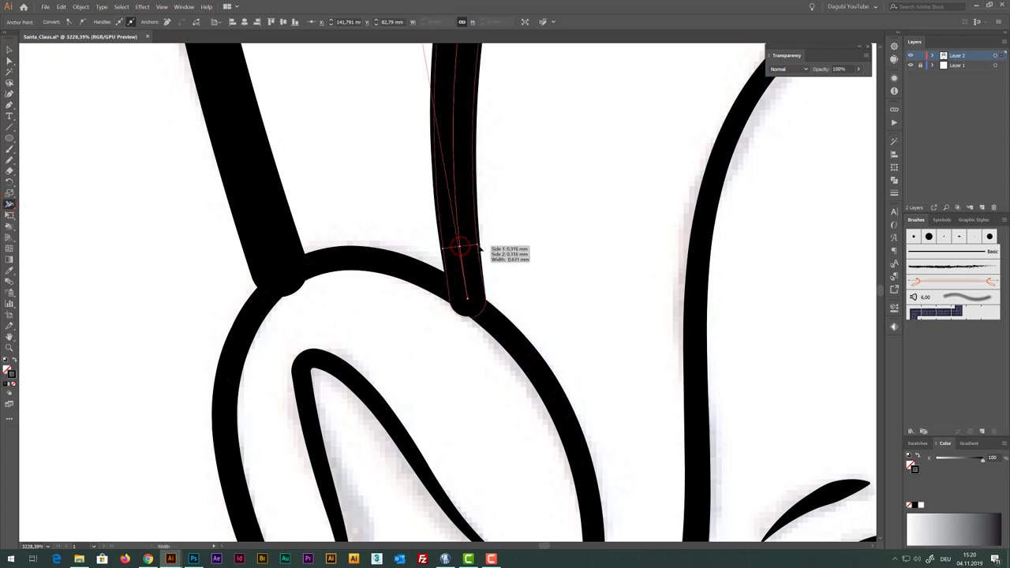
pyautogui.moveTo(460, 247)
pyautogui.mouseDown()
pyautogui.moveTo(480, 251)
pyautogui.moveTo(464, 271)
pyautogui.mouseUp()
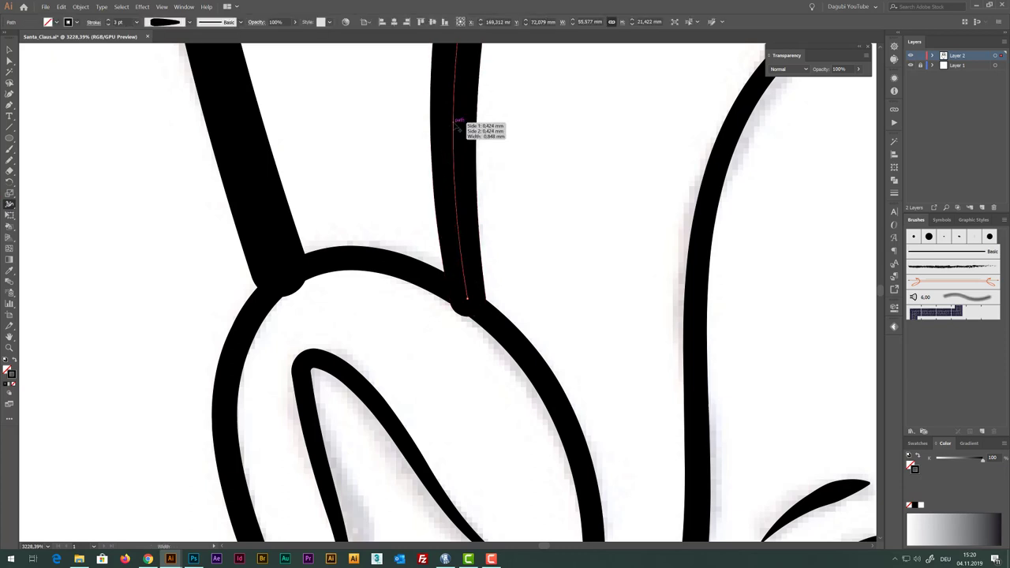
pyautogui.moveTo(455, 122); pyautogui.dragTo(451, 123)
pyautogui.moveTo(463, 257); pyautogui.dragTo(464, 255)
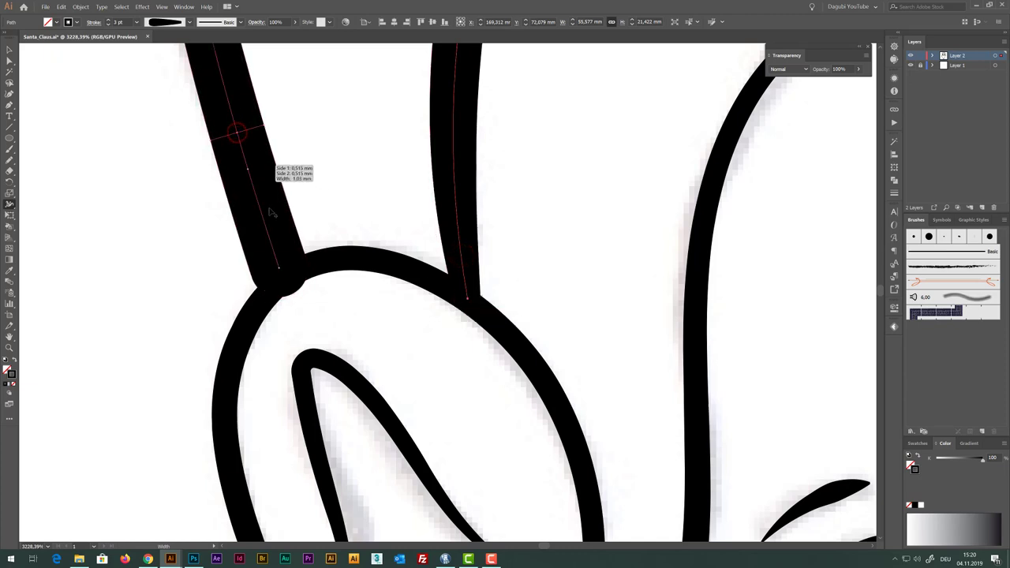
# Taper the left stroke's bottom end, remove its round bulge, and select the stroke-ear joint anchor
pyautogui.moveTo(281, 225); pyautogui.dragTo(286, 227)
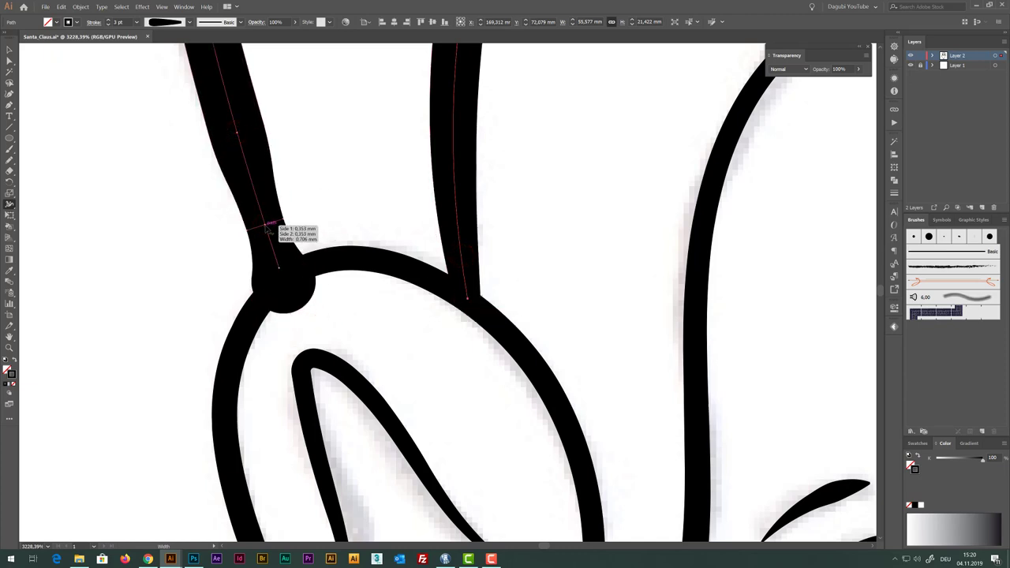
pyautogui.moveTo(300, 278); pyautogui.dragTo(284, 273)
pyautogui.click(10, 61)
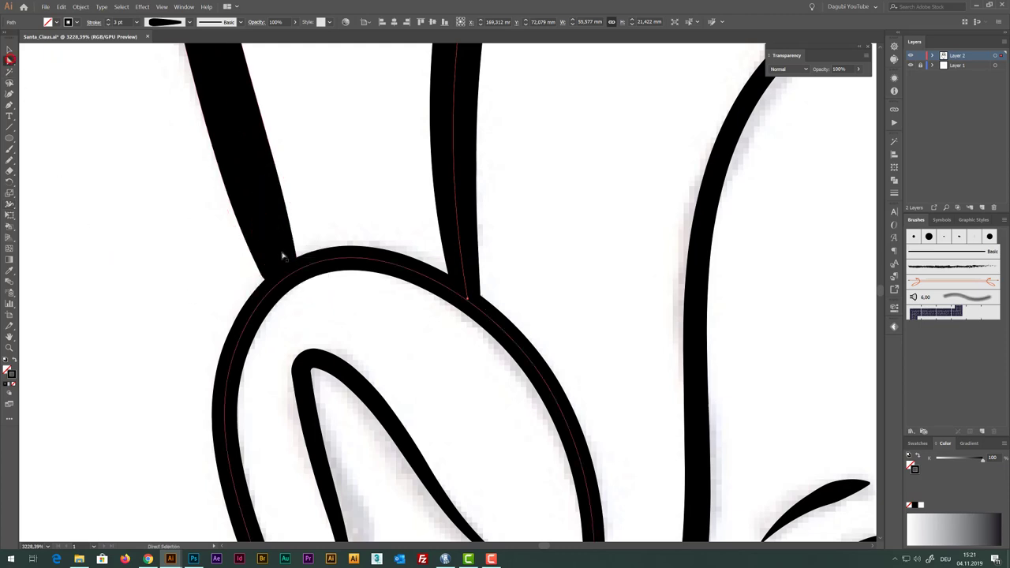
pyautogui.click(275, 262)
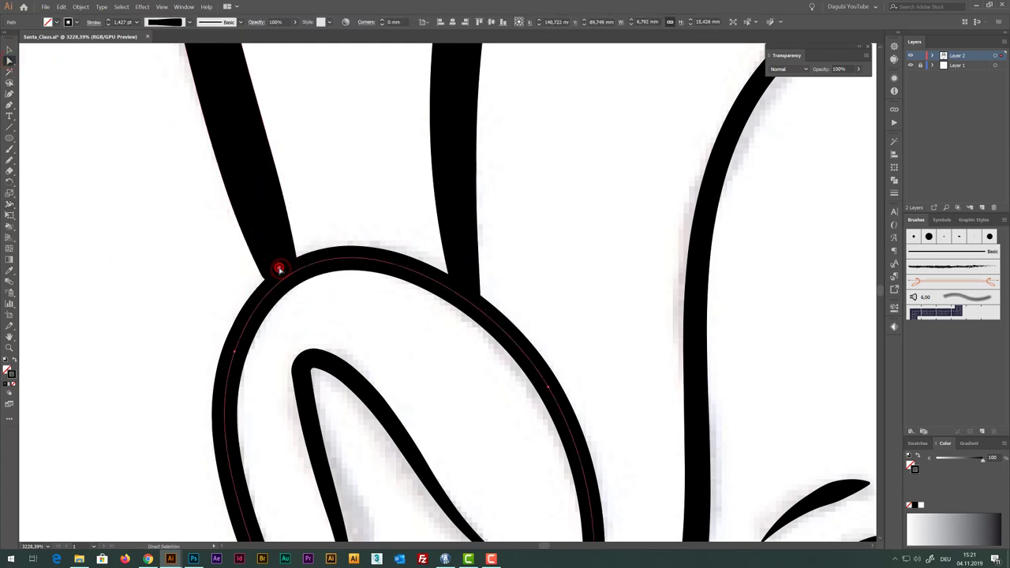
pyautogui.click(277, 265)
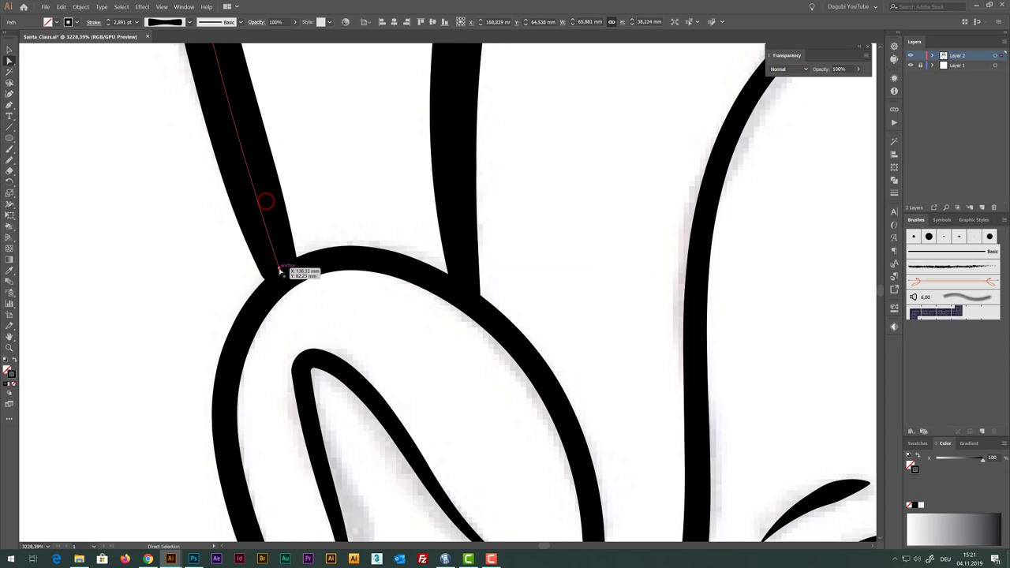
pyautogui.click(279, 270)
# Bring the face and pompom into view and select the pompom's left segment
pyautogui.scroll(-5, 469, 267)
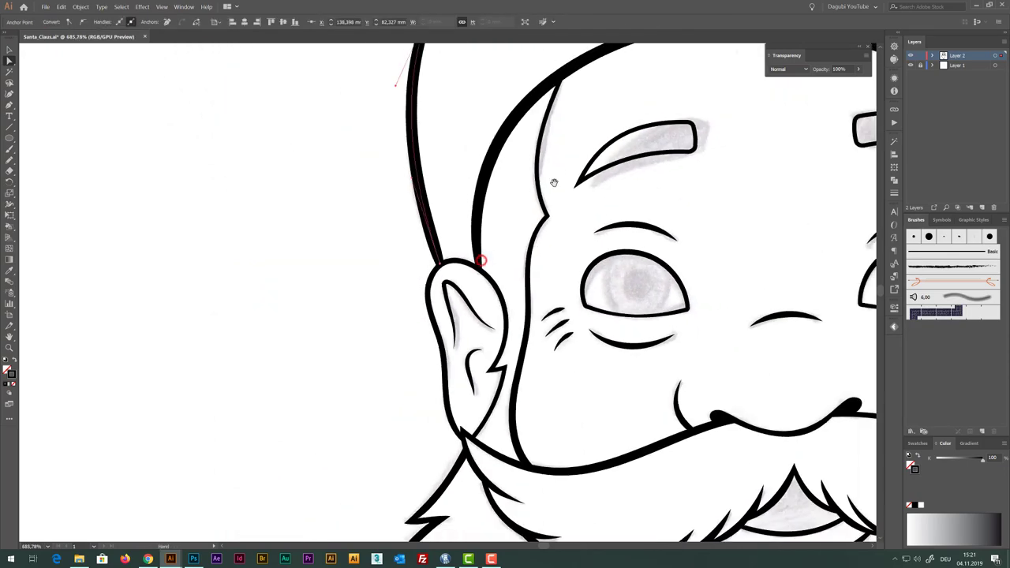
pyautogui.moveTo(552, 180); pyautogui.dragTo(616, 280)
pyautogui.scroll(-3, 616, 280)
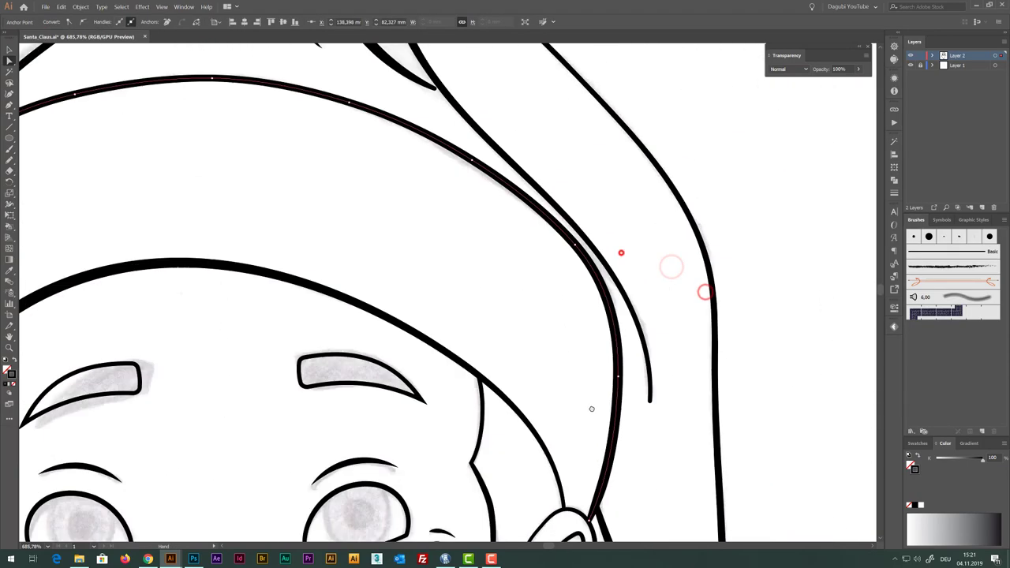
pyautogui.scroll(-5, 568, 356)
pyautogui.moveTo(526, 344); pyautogui.dragTo(575, 265)
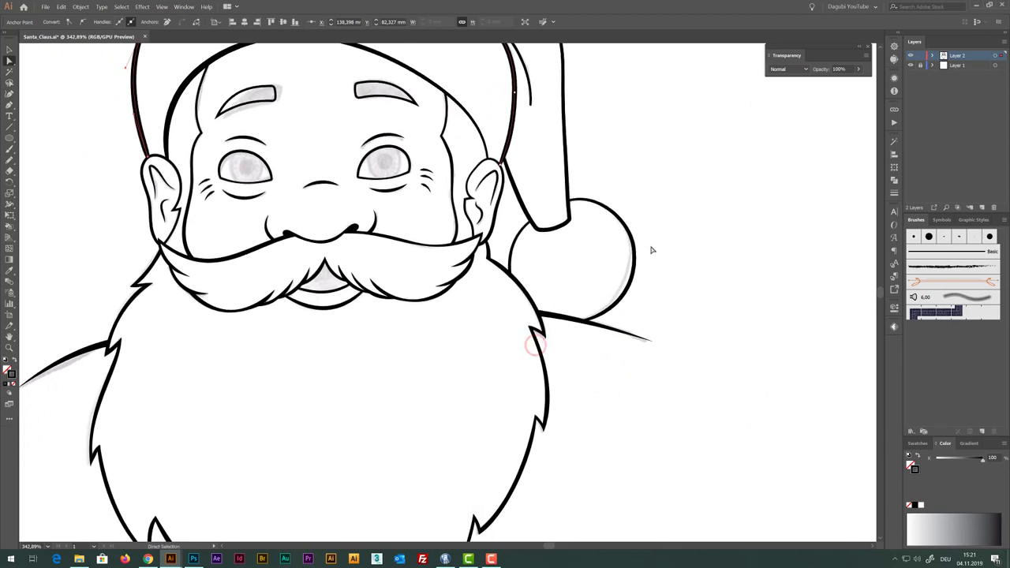
pyautogui.moveTo(652, 244); pyautogui.dragTo(624, 261)
pyautogui.click(9, 50)
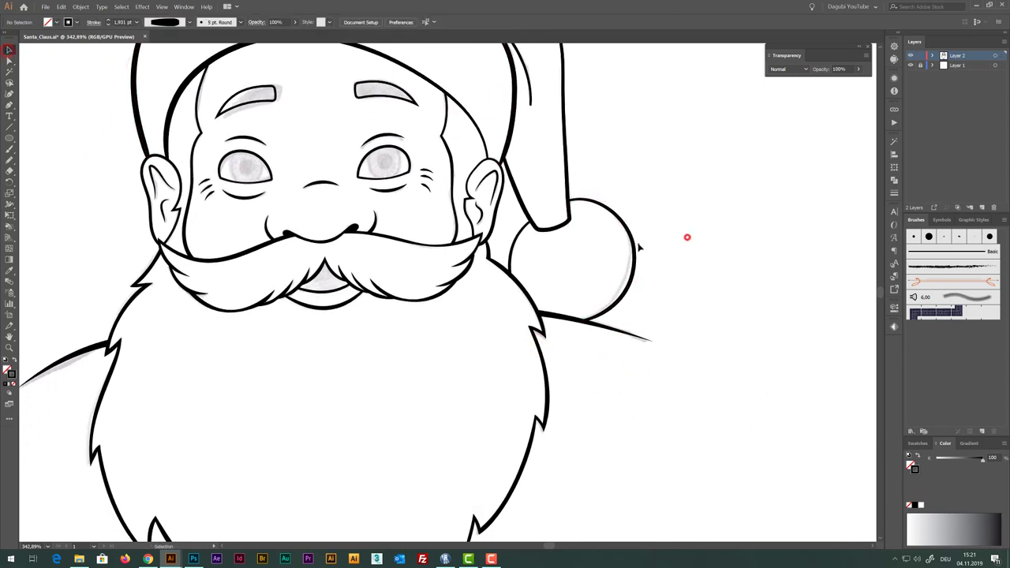
pyautogui.click(688, 234)
pyautogui.click(638, 242)
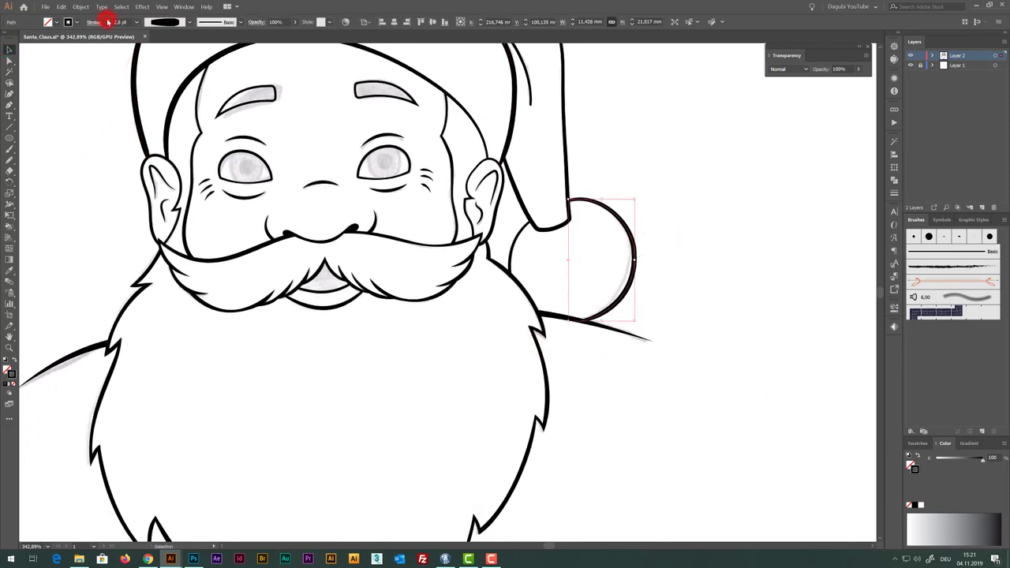
pyautogui.press('a')
pyautogui.click(505, 237)
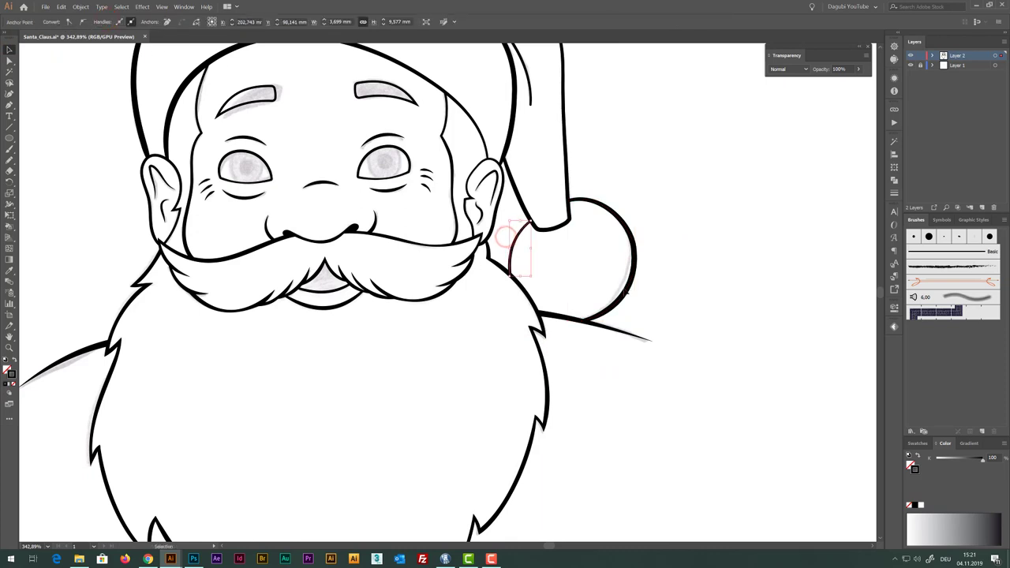
pyautogui.press('v')
# Raise that segment's stroke to about 2.3 pt, adjust the neighbouring anchor, then deselect and zoom out
pyautogui.click(109, 20)
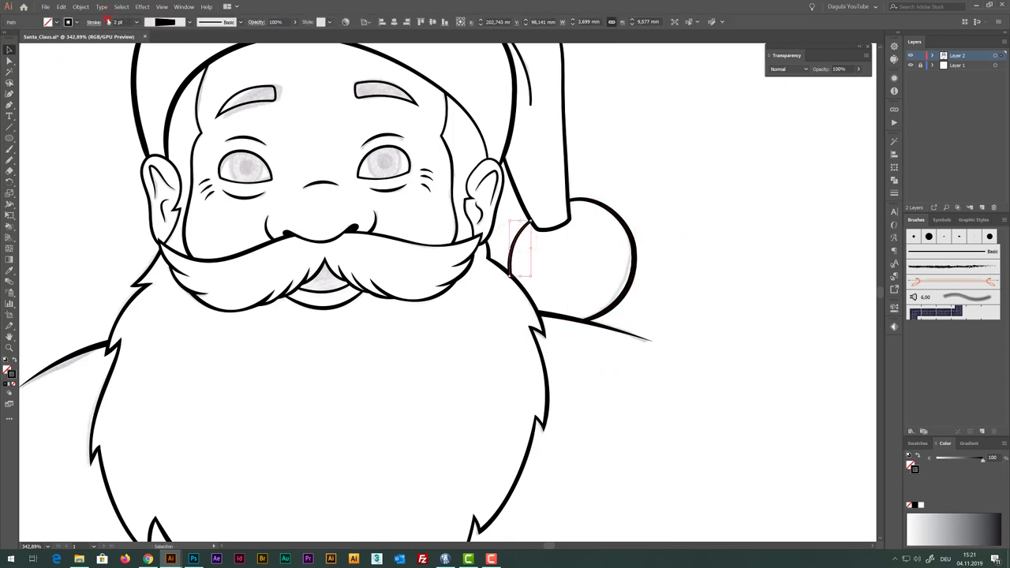
pyautogui.scroll(5, 541, 277)
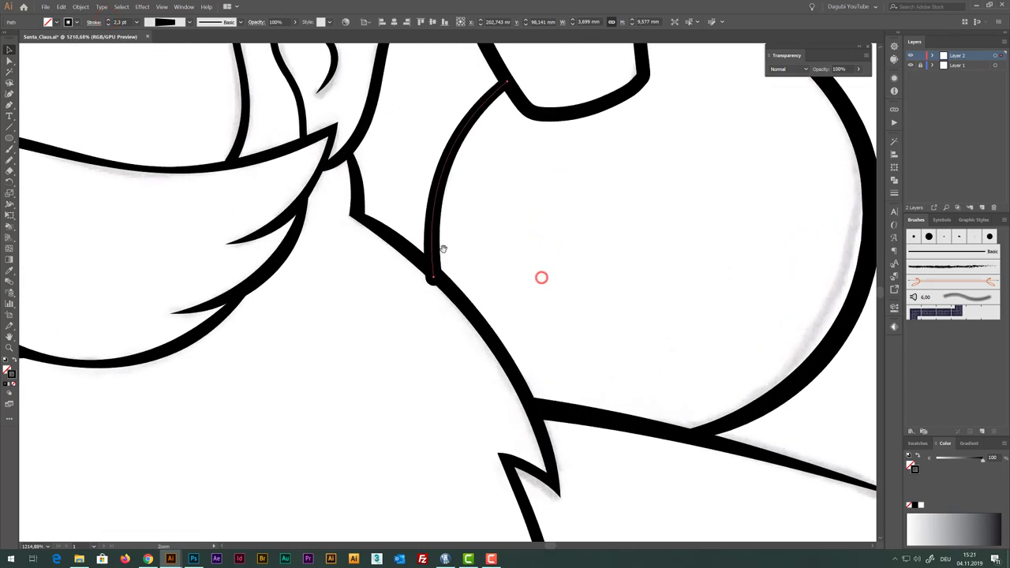
pyautogui.press('a')
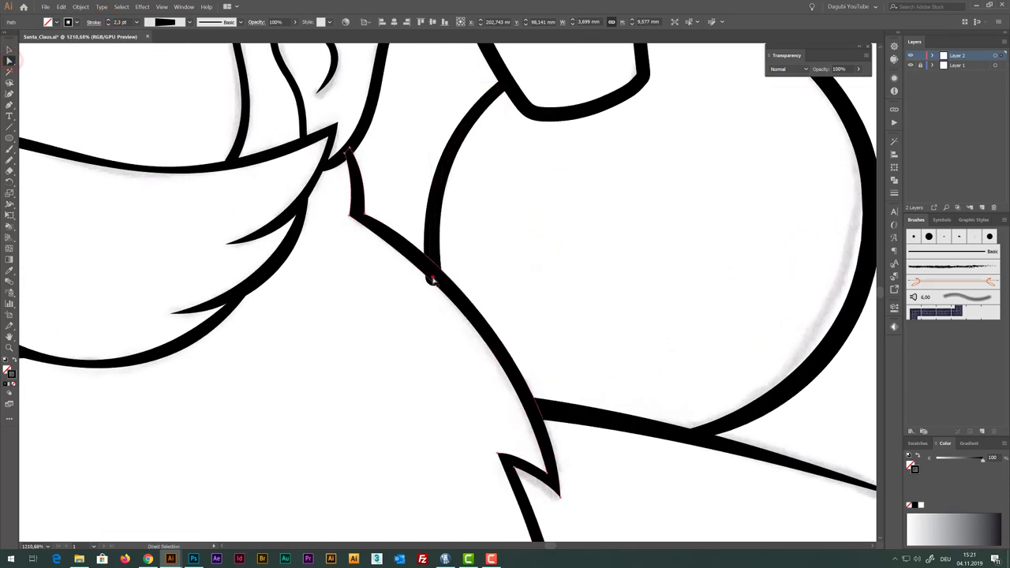
pyautogui.click(432, 277)
pyautogui.click(434, 276)
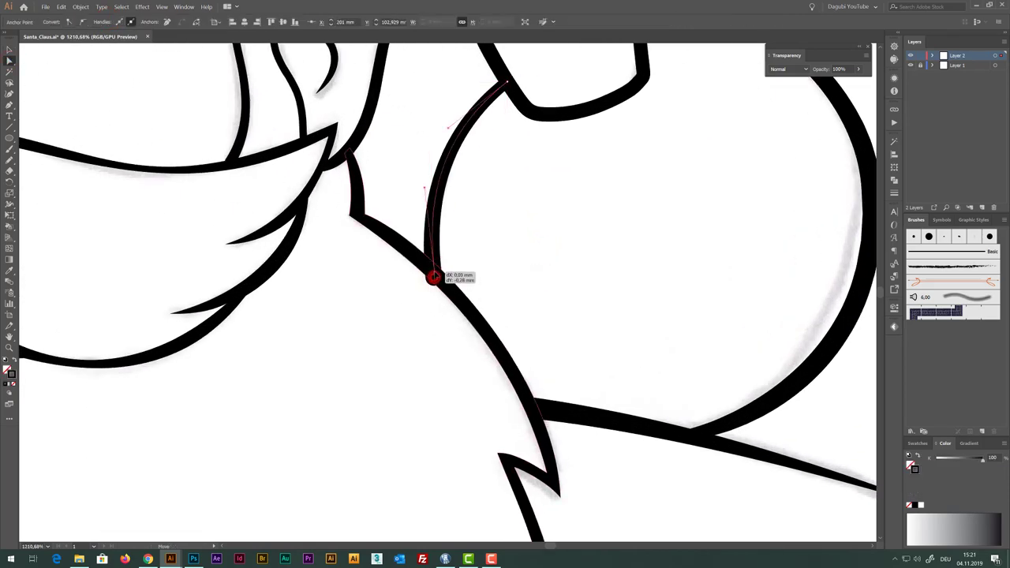
pyautogui.click(529, 273)
pyautogui.scroll(-10, 557, 252)
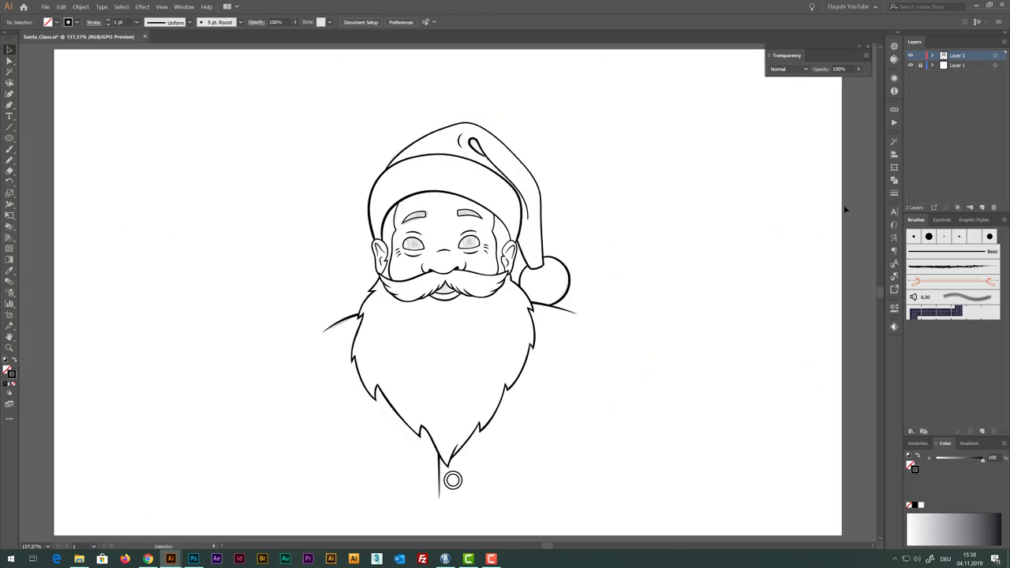
# Add Layer 3 beneath Layer 2 and draw a rectangle covering the whole artboard
pyautogui.click(982, 207)
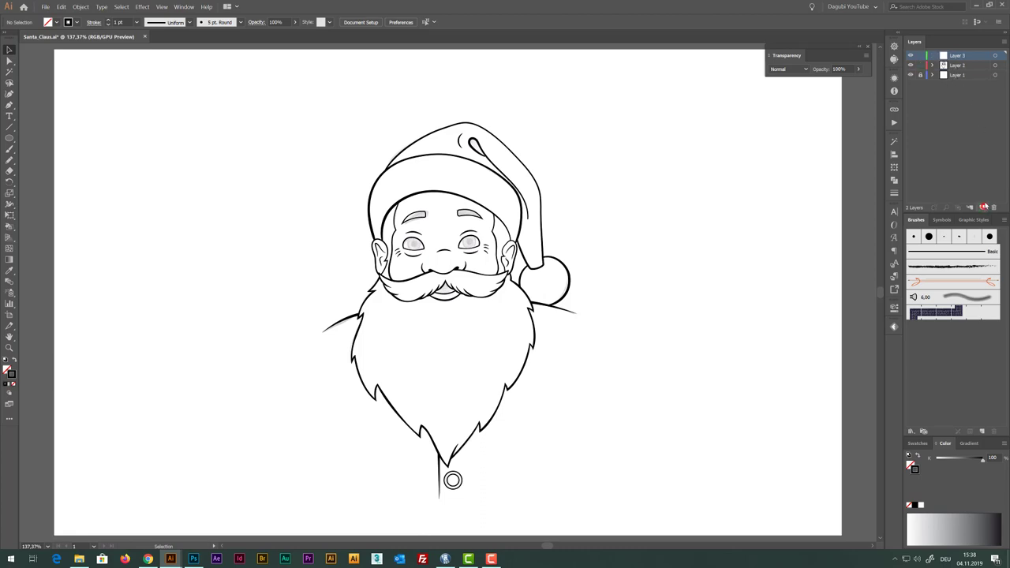
pyautogui.click(979, 56)
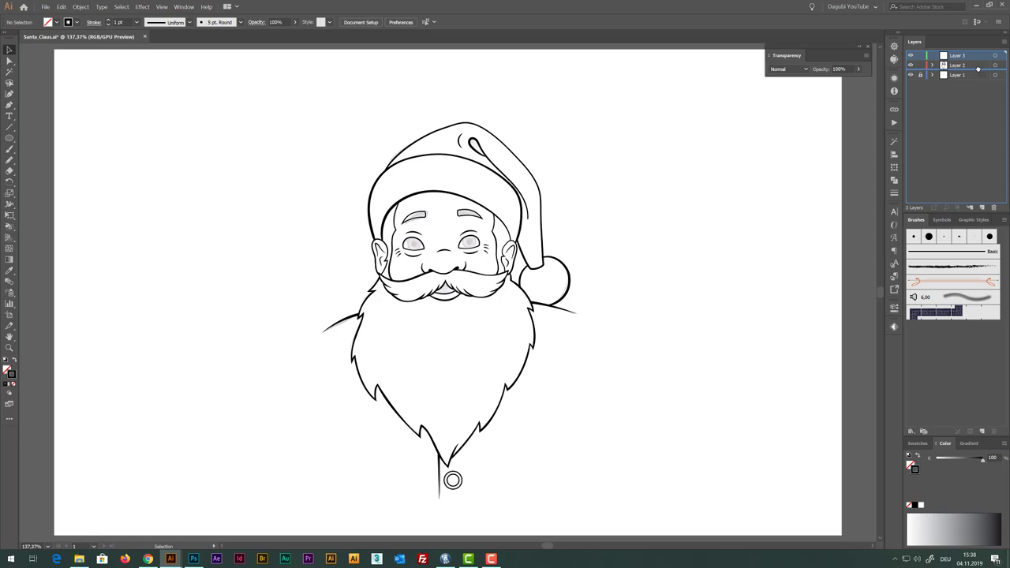
pyautogui.moveTo(978, 70); pyautogui.dragTo(950, 57)
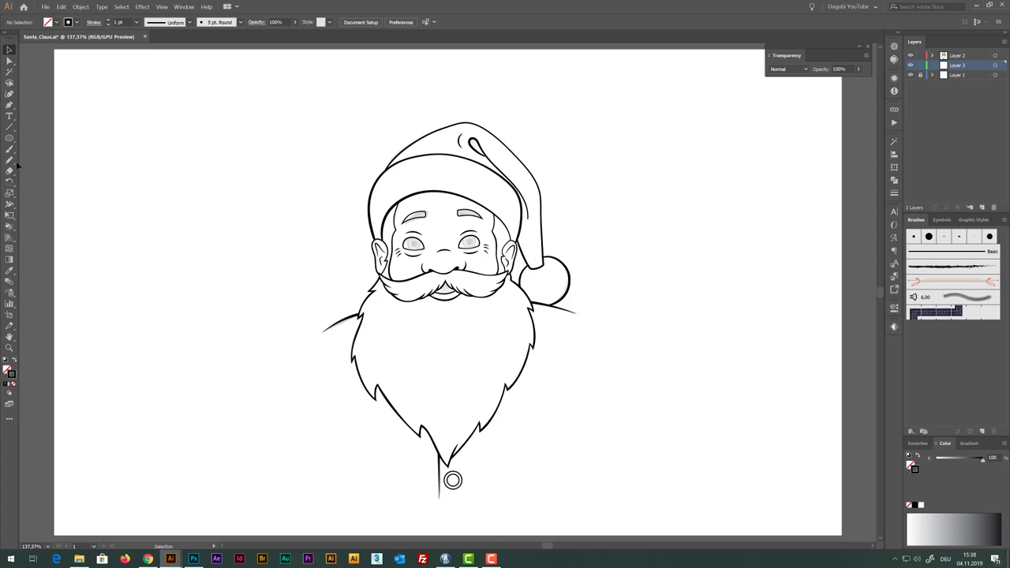
pyautogui.click(11, 138)
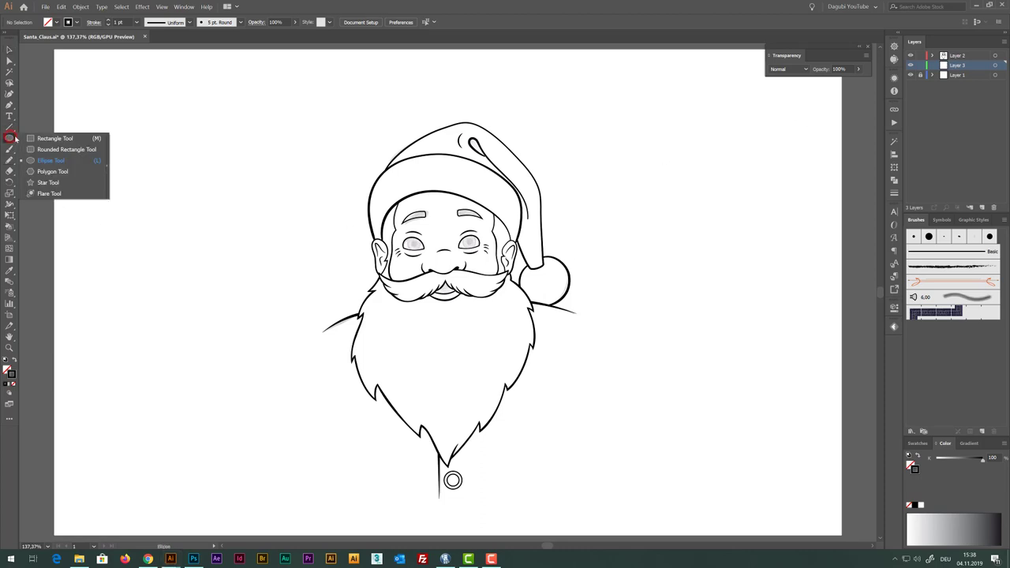
pyautogui.click(55, 139)
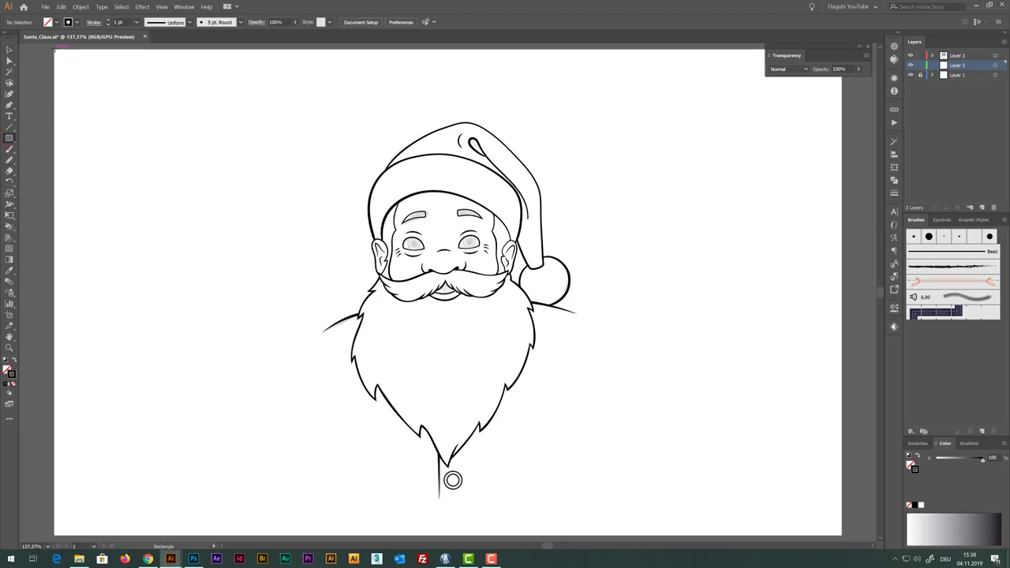
pyautogui.moveTo(55, 49); pyautogui.dragTo(841, 536)
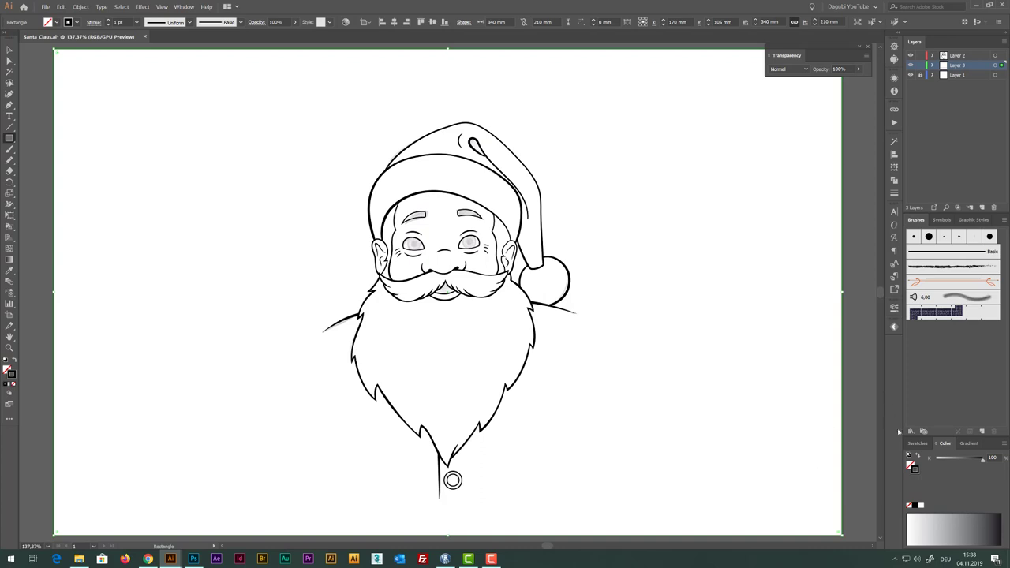
# Give the rectangle no stroke and a red fill, lock Layer 3, and make Layer 2 active
pyautogui.click(909, 505)
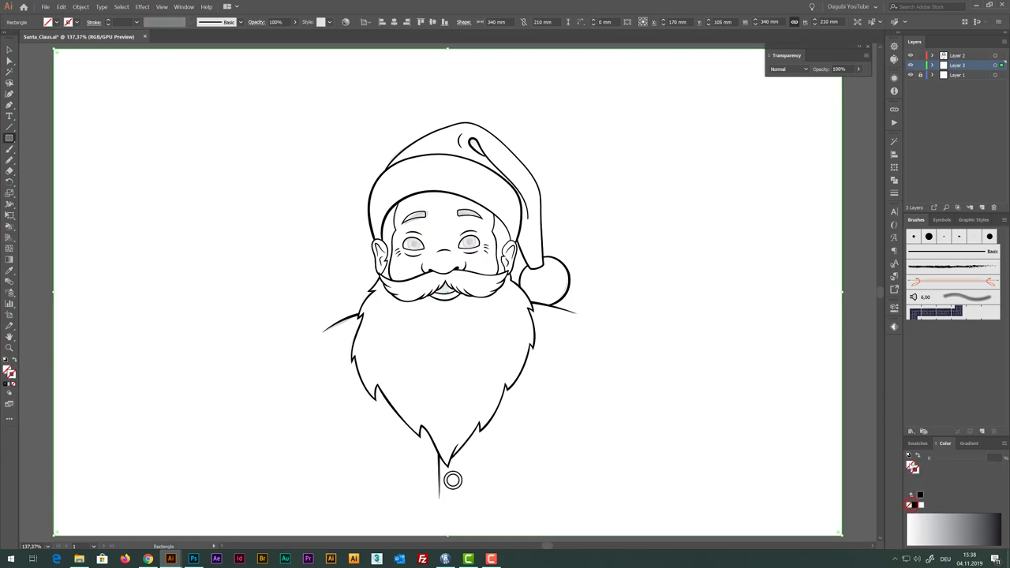
pyautogui.click(918, 443)
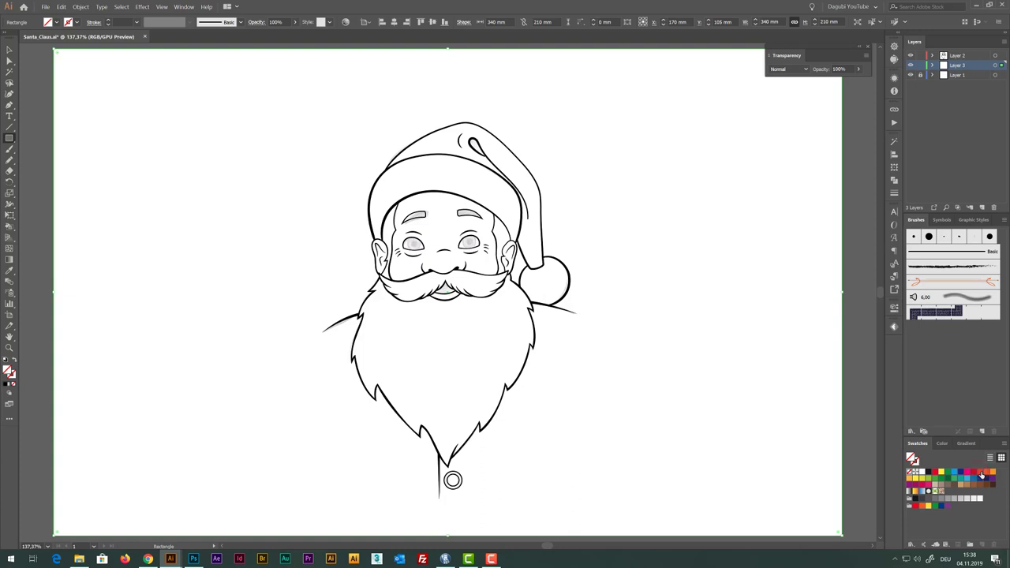
pyautogui.click(981, 472)
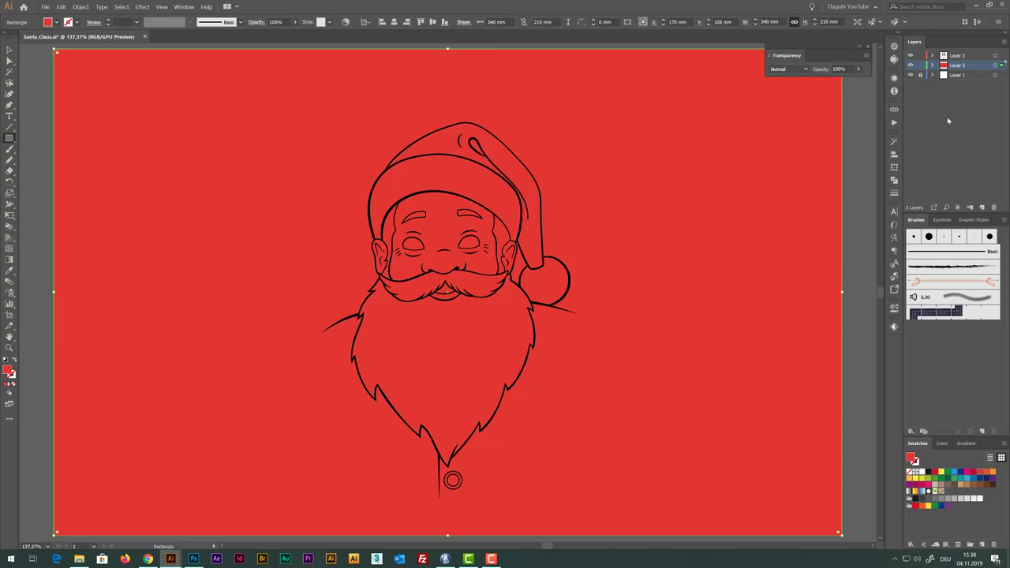
pyautogui.click(920, 65)
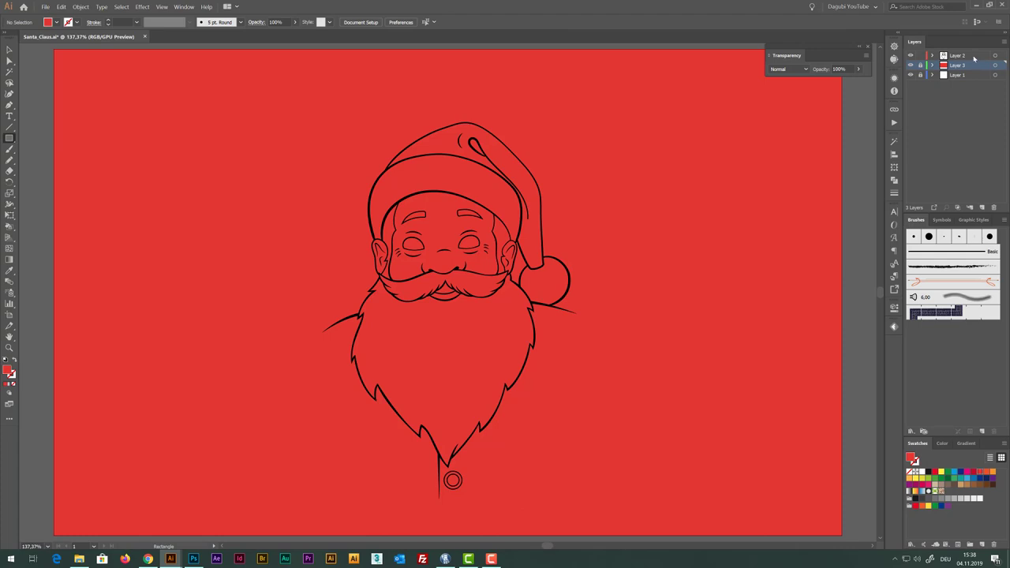
pyautogui.click(973, 57)
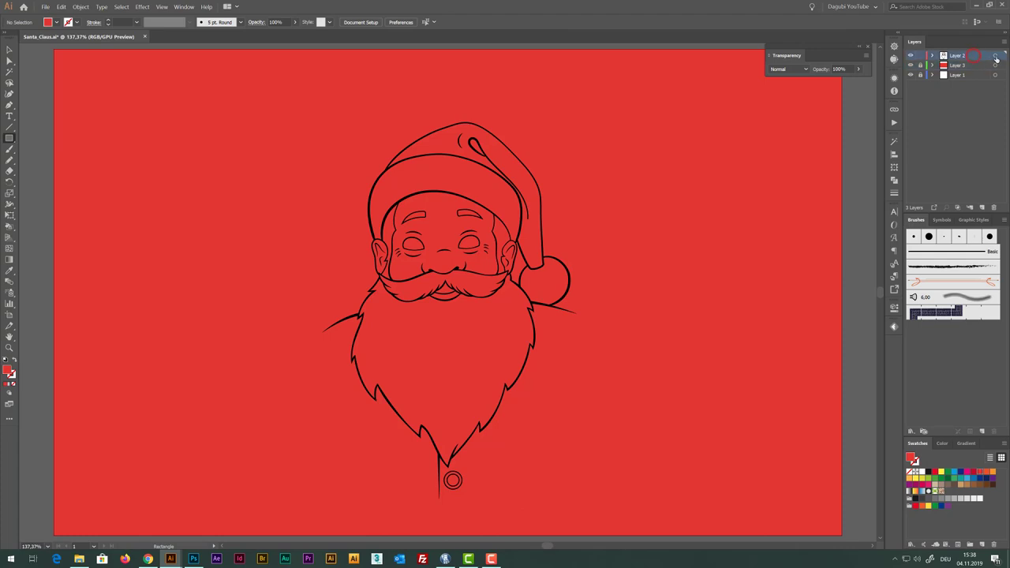
# Select all the Santa line art and apply Object > Path > Outline Stroke to it
pyautogui.click(995, 56)
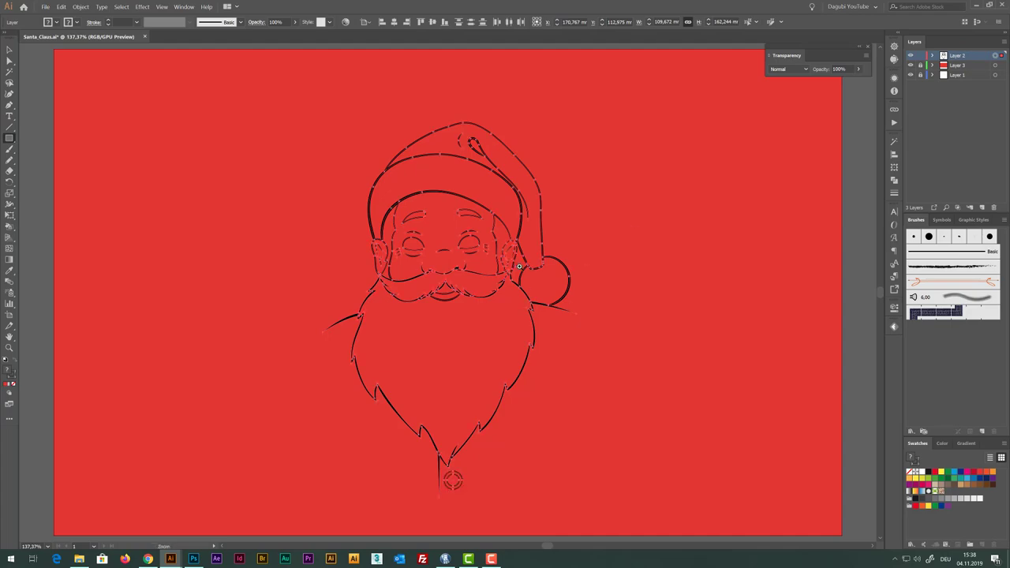
pyautogui.scroll(5, 507, 273)
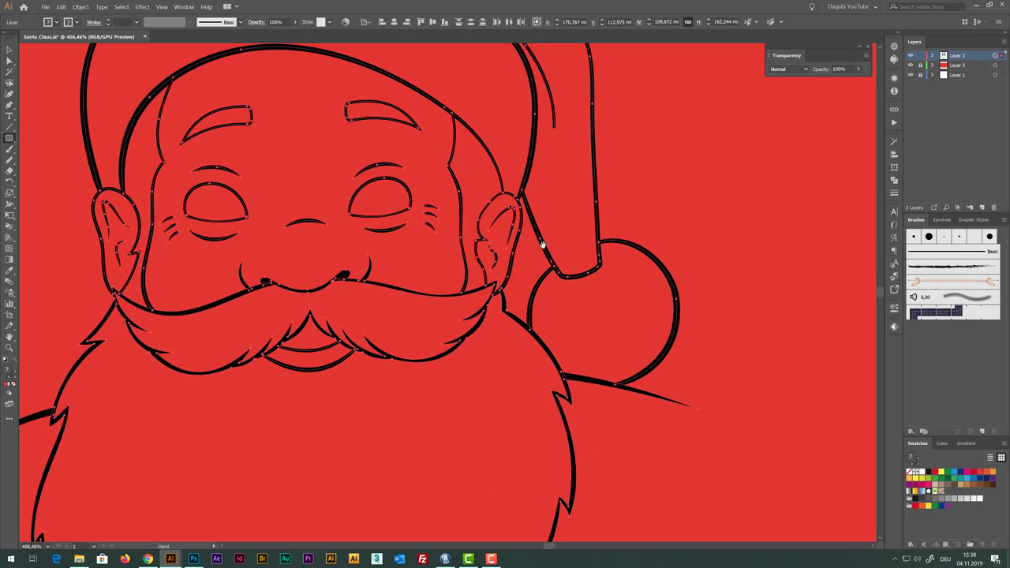
pyautogui.moveTo(542, 245); pyautogui.dragTo(592, 244)
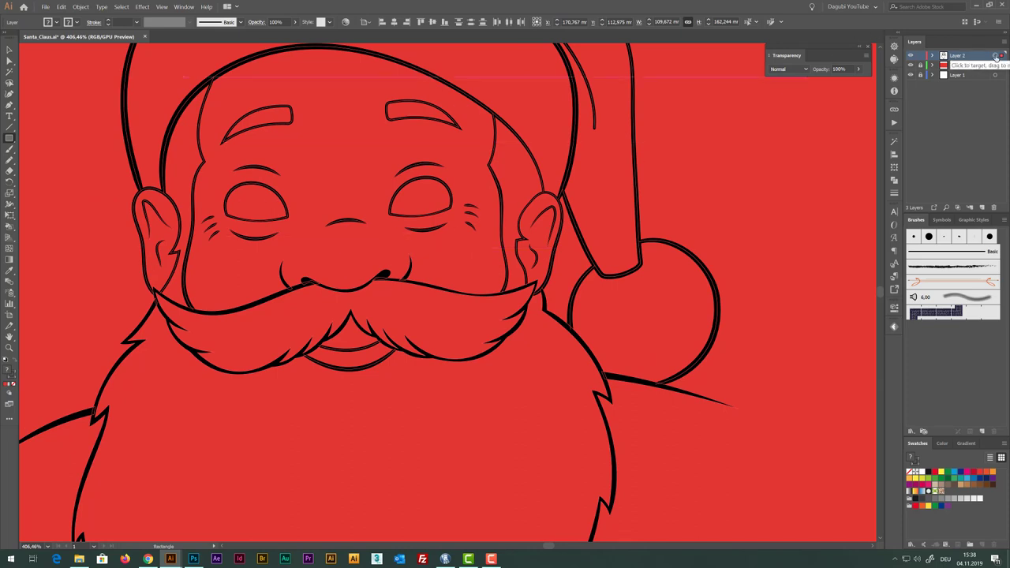
pyautogui.click(996, 57)
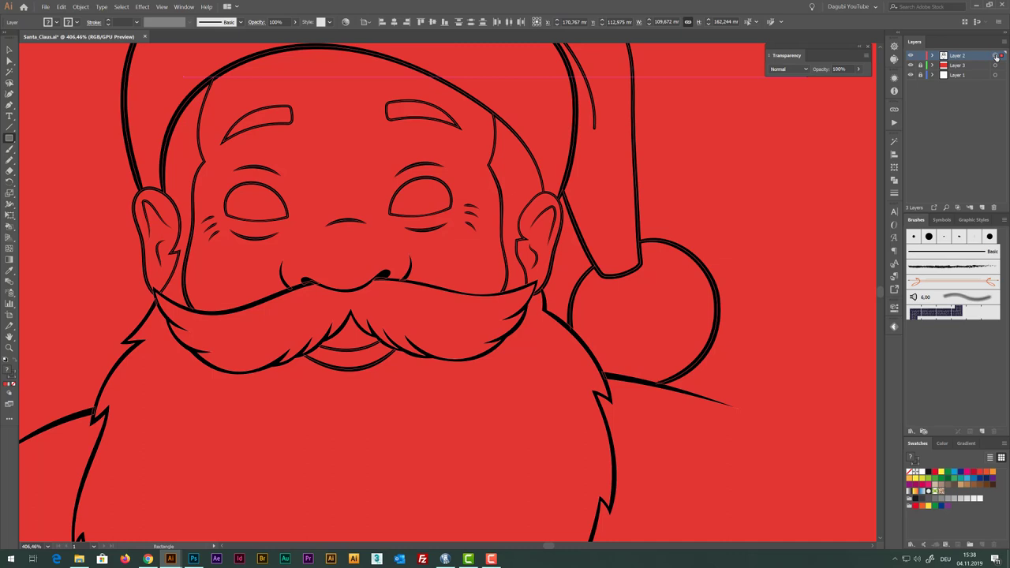
pyautogui.click(123, 7)
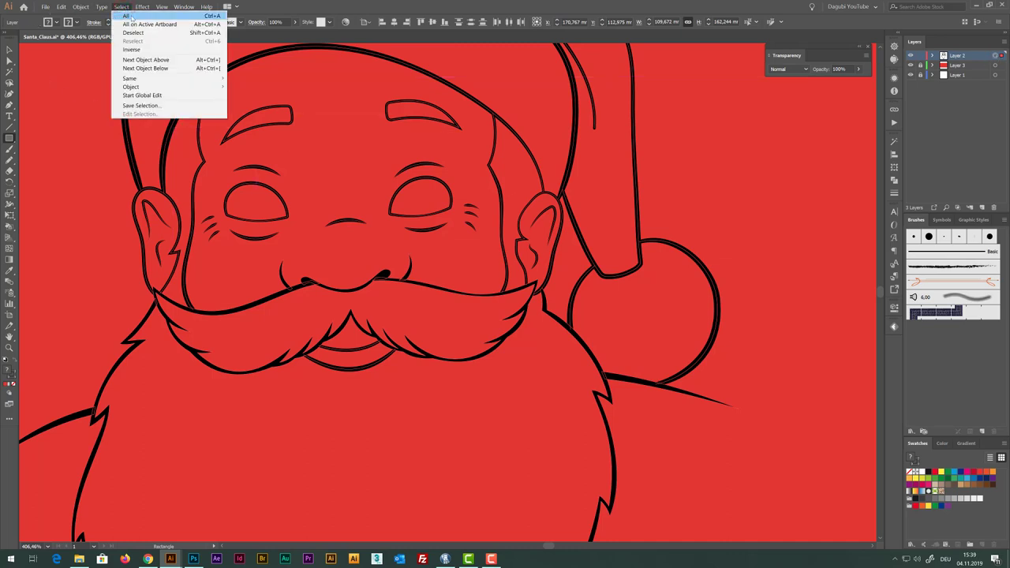
pyautogui.click(132, 16)
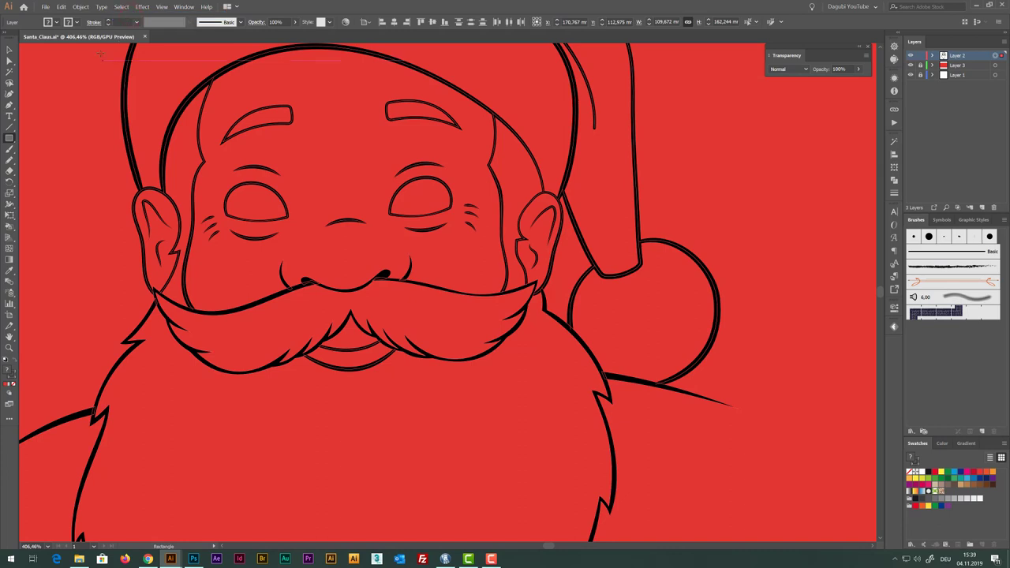
pyautogui.click(80, 8)
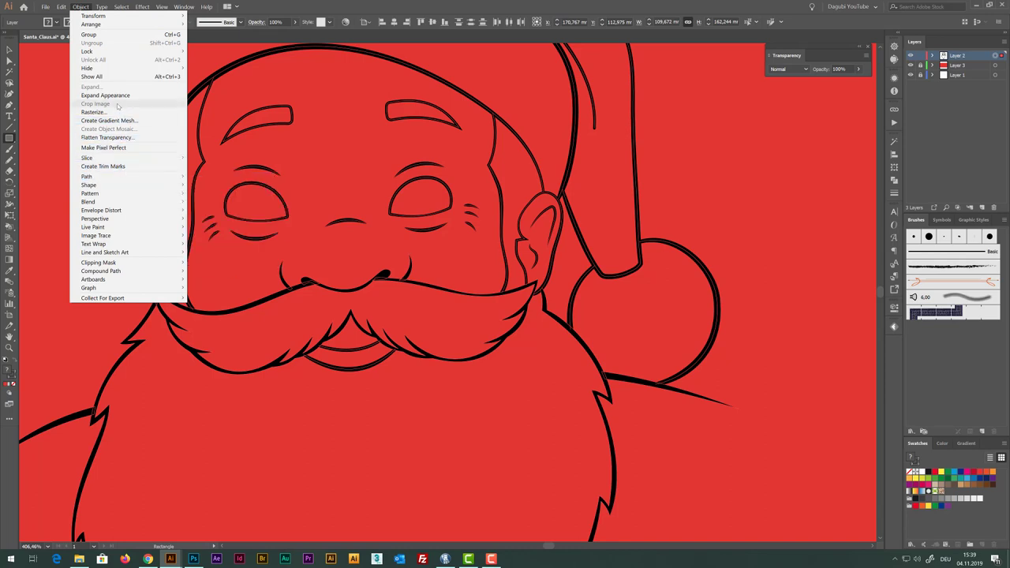
pyautogui.moveTo(126, 176)
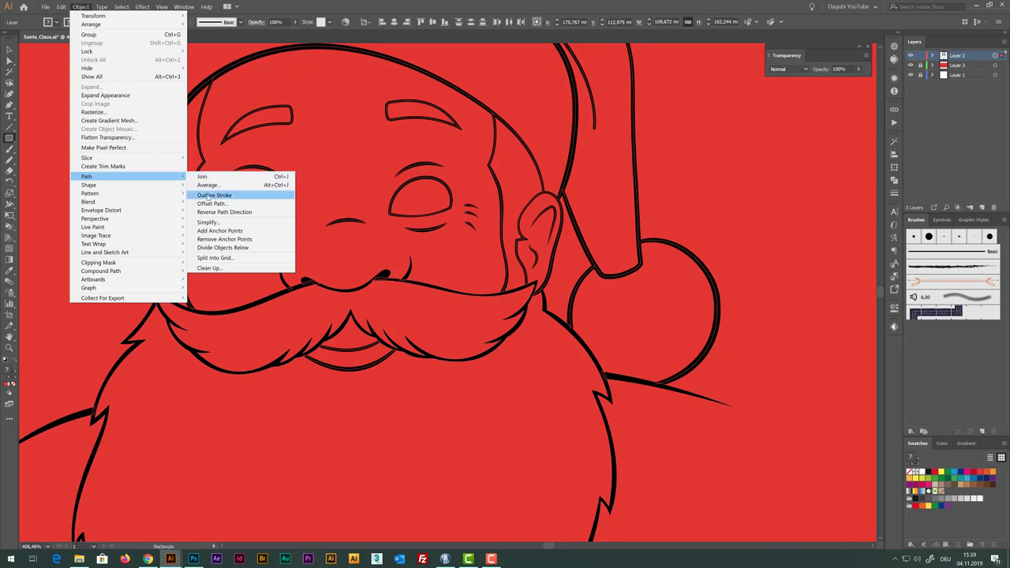
pyautogui.click(219, 195)
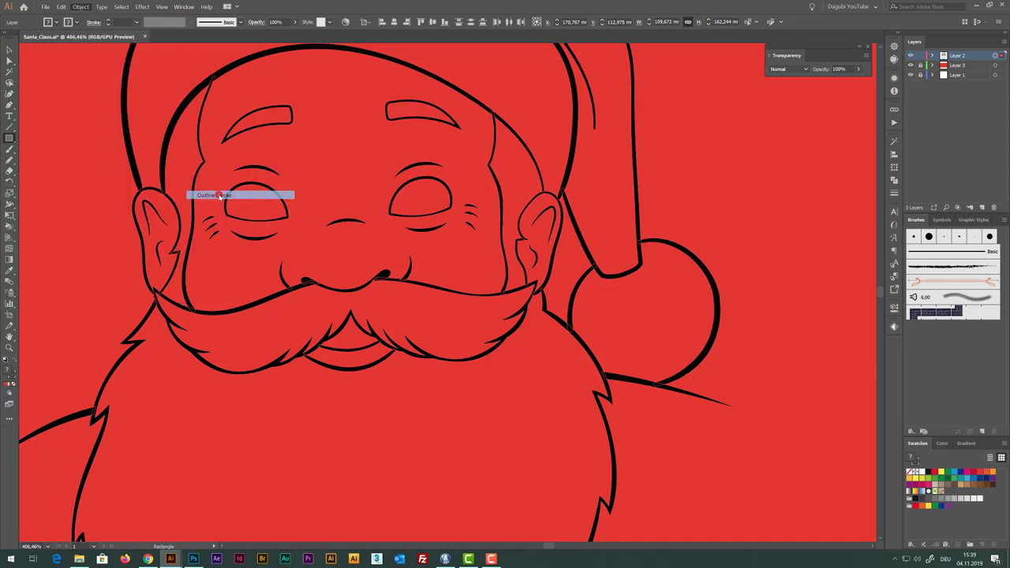
pyautogui.scroll(-3, 468, 301)
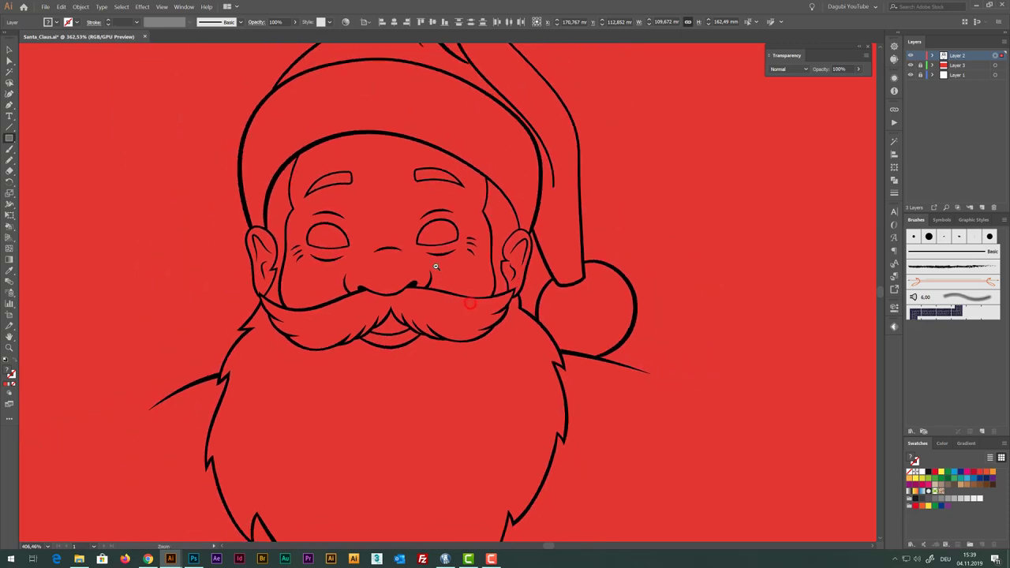
pyautogui.scroll(-2, 464, 326)
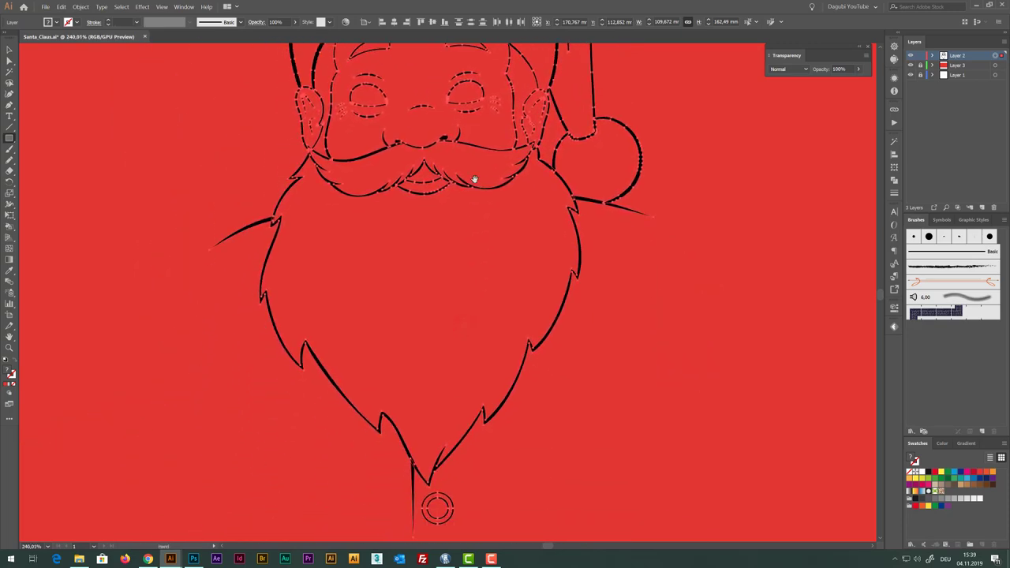
pyautogui.scroll(3, 474, 180)
pyautogui.scroll(2, 468, 180)
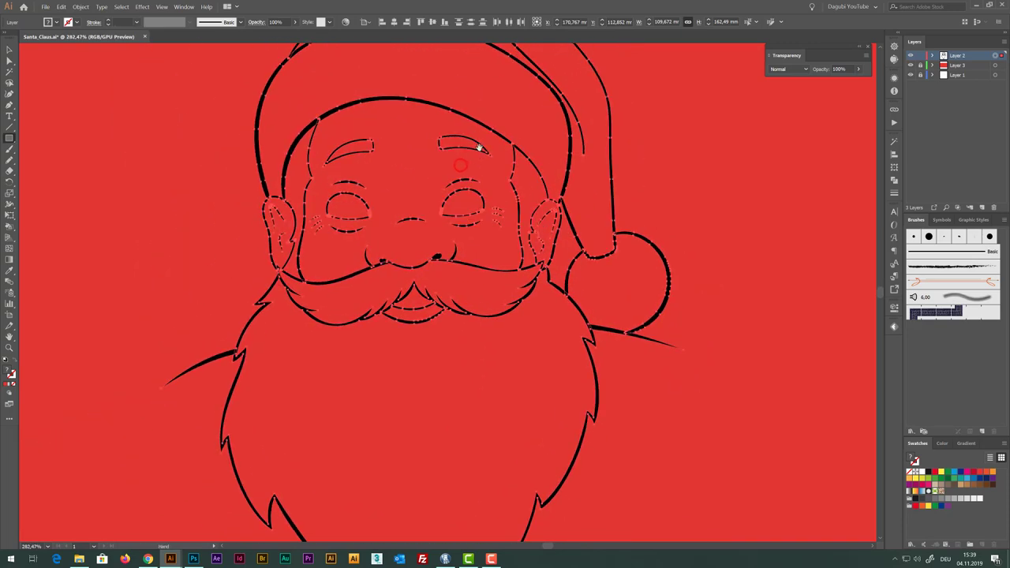
pyautogui.moveTo(480, 151); pyautogui.dragTo(479, 237)
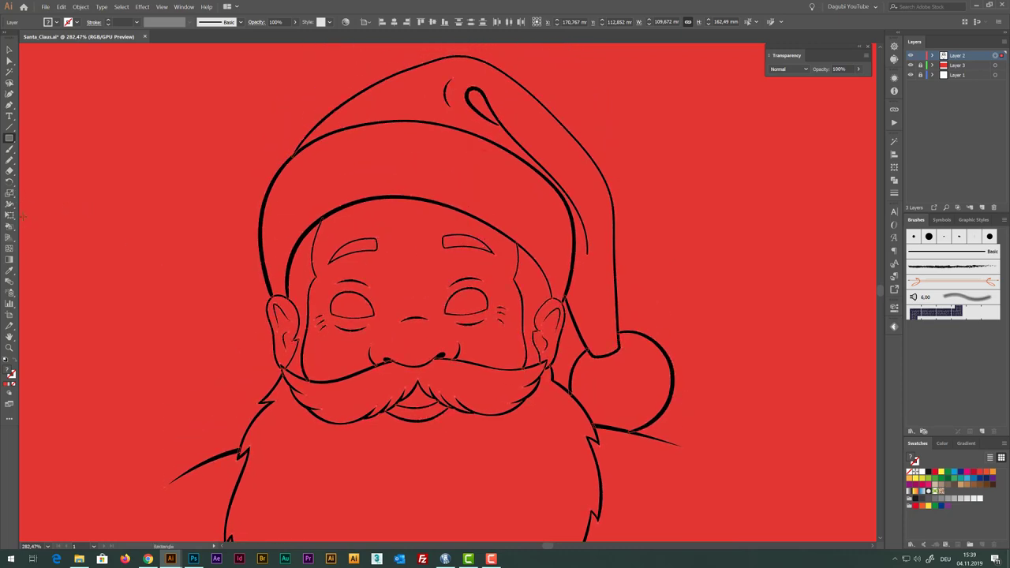
# Select all, pick the Live Paint Bucket, and set the fill to cream by lowering white's G and B
pyautogui.hotkey('ctrl', 'a')
pyautogui.press('k')
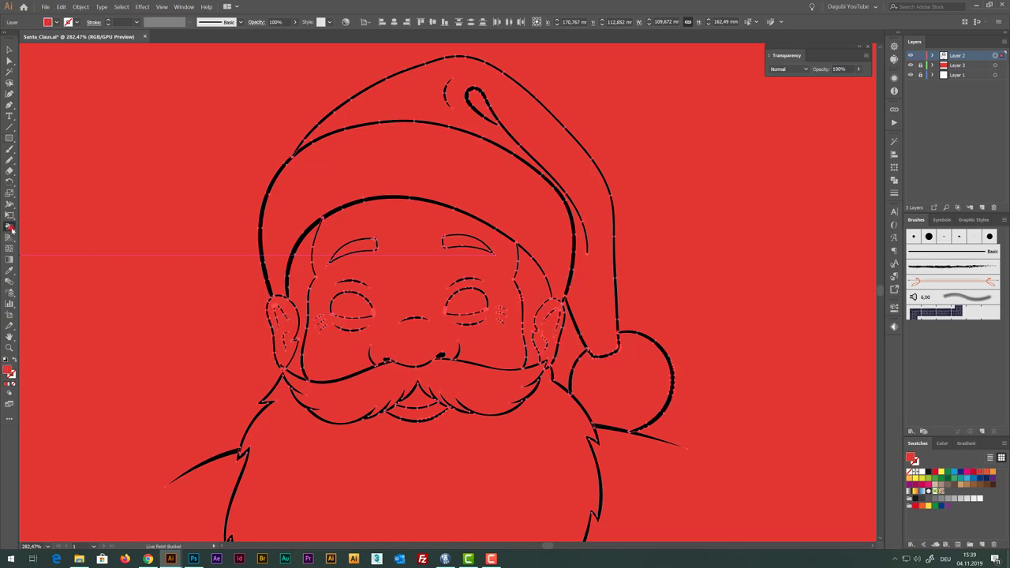
pyautogui.click(10, 227)
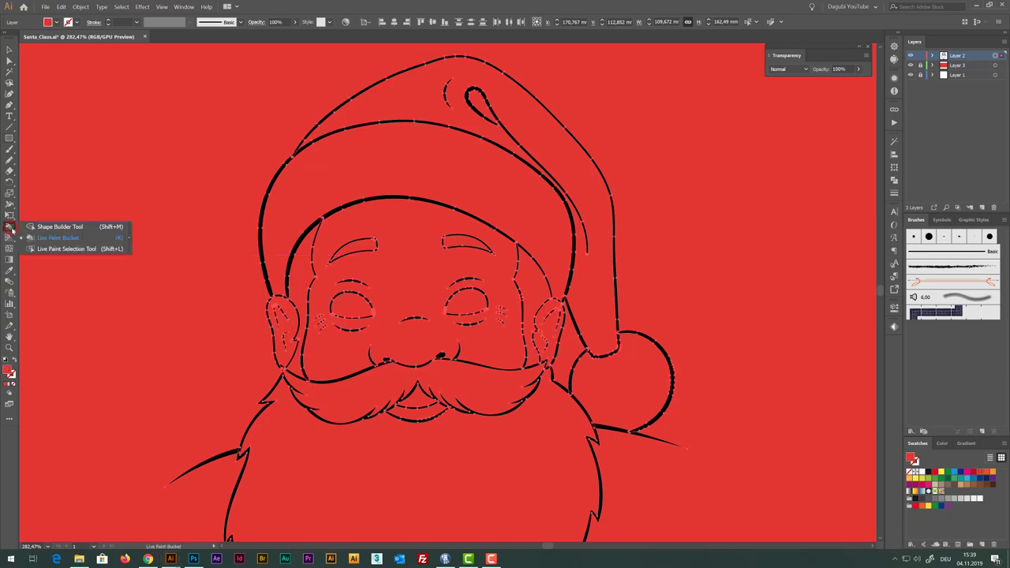
pyautogui.click(62, 237)
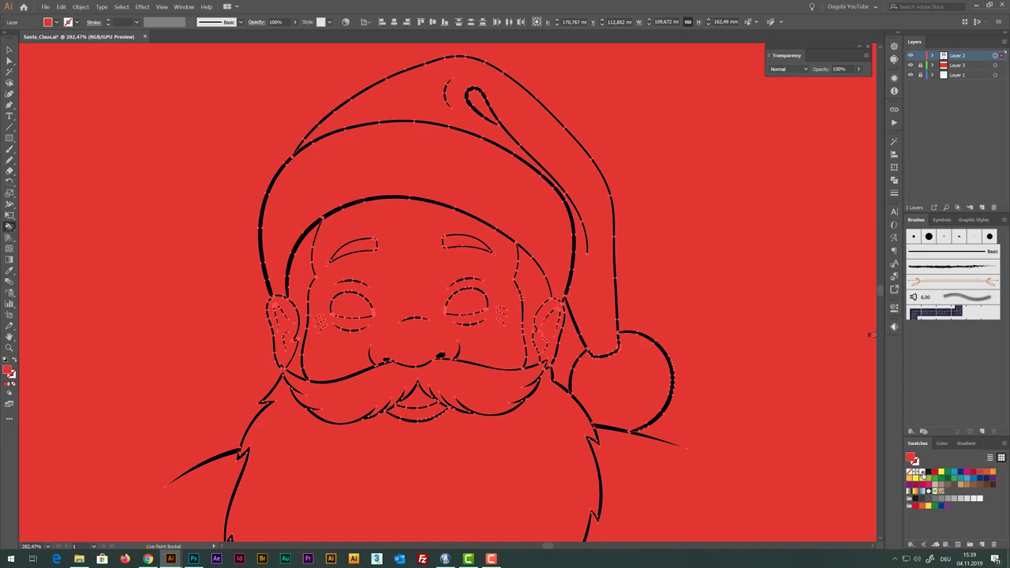
pyautogui.click(920, 472)
pyautogui.click(942, 445)
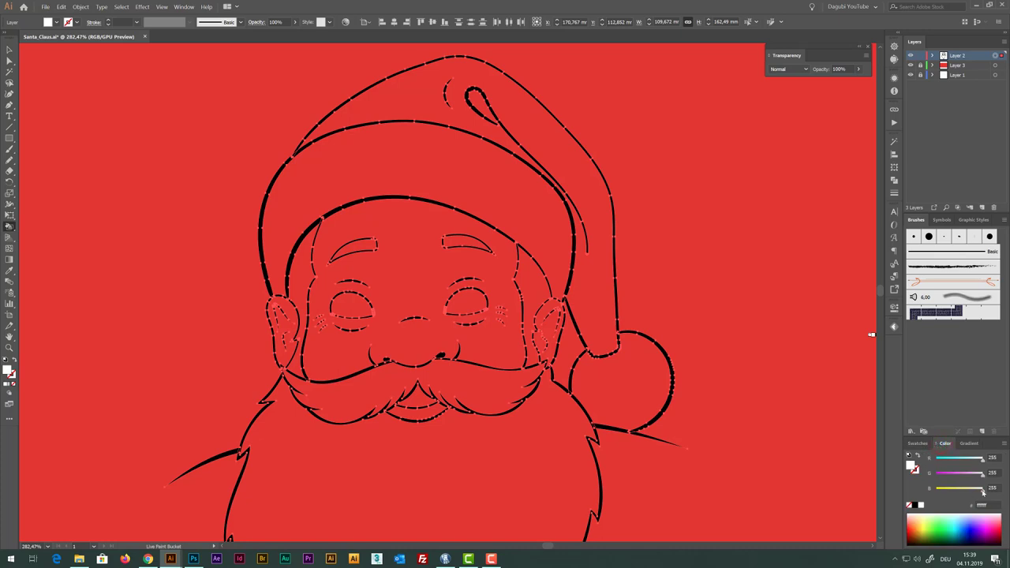
pyautogui.moveTo(982, 494); pyautogui.dragTo(980, 492)
pyautogui.moveTo(982, 477); pyautogui.dragTo(982, 476)
# Live Paint the hat band, pompom, beard and moustache cream
pyautogui.click(421, 170)
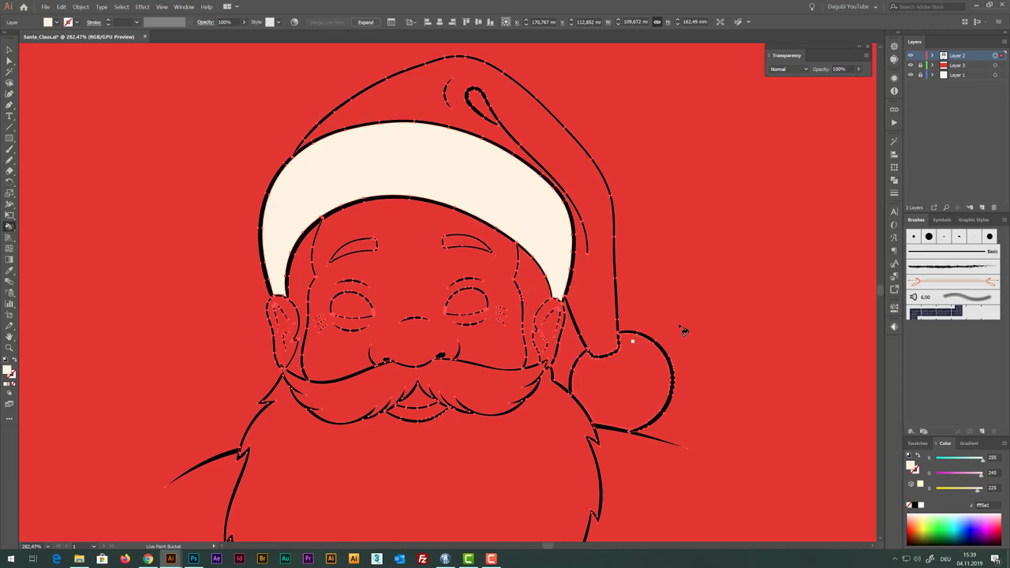
pyautogui.click(631, 381)
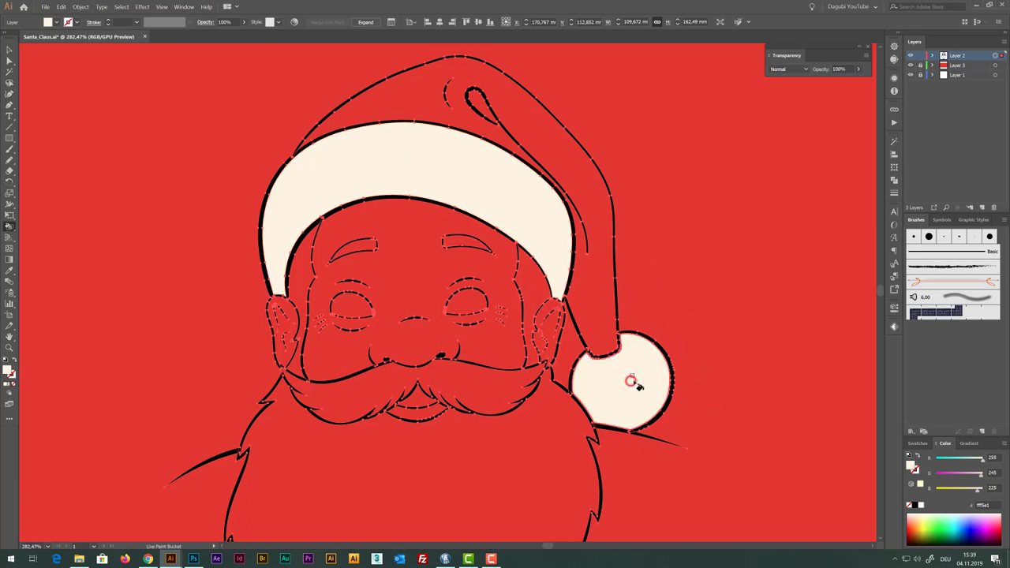
pyautogui.click(548, 448)
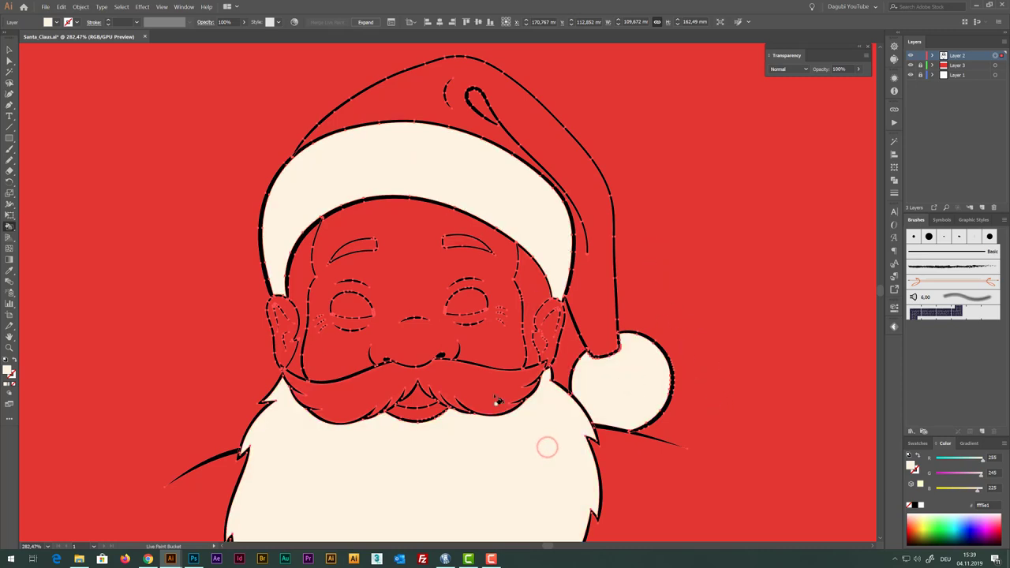
pyautogui.click(492, 387)
pyautogui.keyDown('alt'); pyautogui.click(548, 392); pyautogui.keyUp('alt')
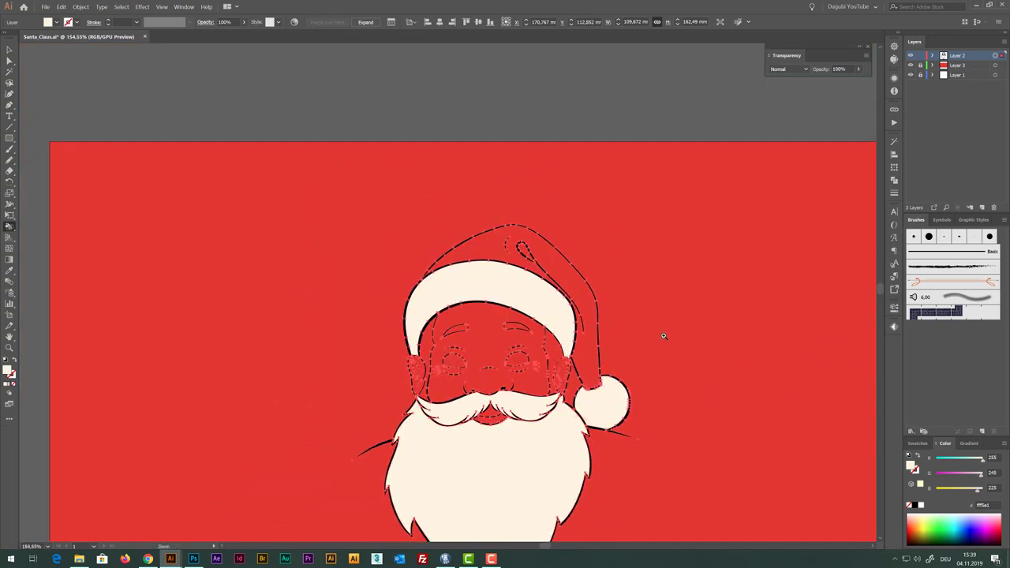
pyautogui.scroll(2, 661, 334)
pyautogui.moveTo(670, 338)
pyautogui.mouseDown()
pyautogui.moveTo(710, 215)
pyautogui.moveTo(706, 229)
pyautogui.mouseUp()
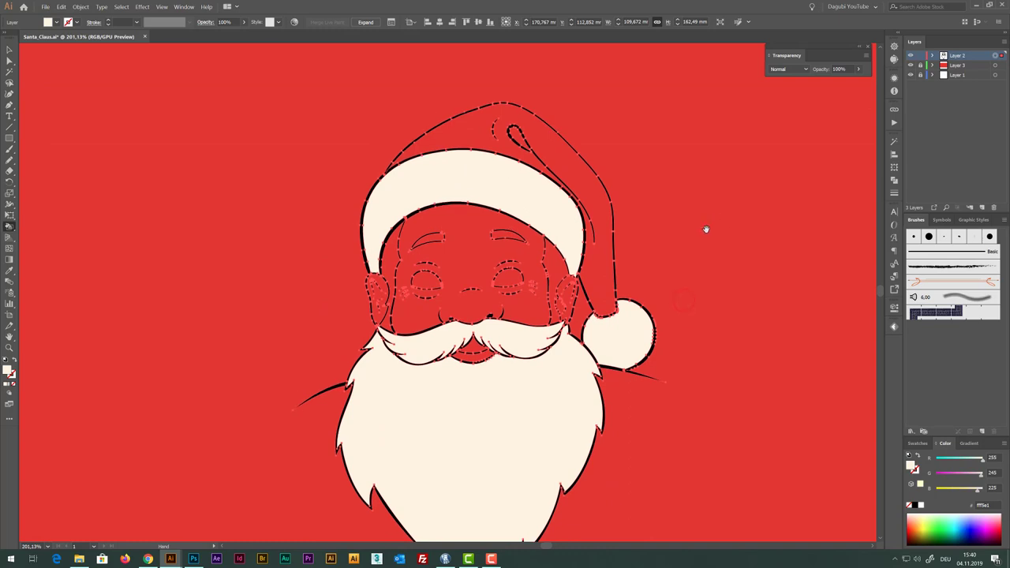
# Set the fill colour to pure red, R255 G0 B0
pyautogui.click(916, 443)
pyautogui.click(945, 444)
pyautogui.write('0')
pyautogui.press('Return')
pyautogui.moveTo(981, 477); pyautogui.dragTo(918, 478)
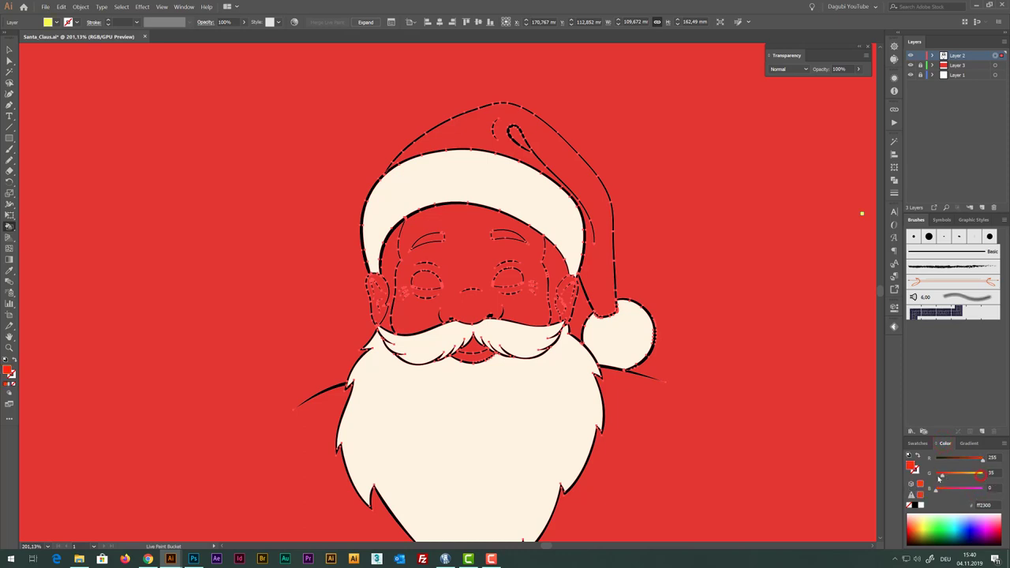
# Fill Santa's hat red, then darken it to e50000 (R229) and repaint the hat
pyautogui.click(478, 135)
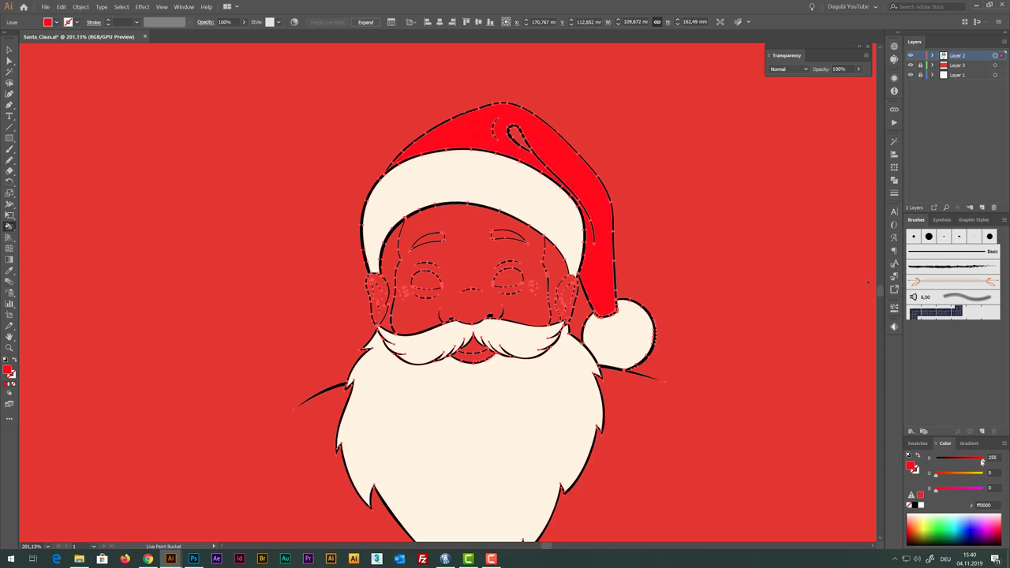
pyautogui.moveTo(983, 463); pyautogui.dragTo(981, 463)
pyautogui.click(584, 175)
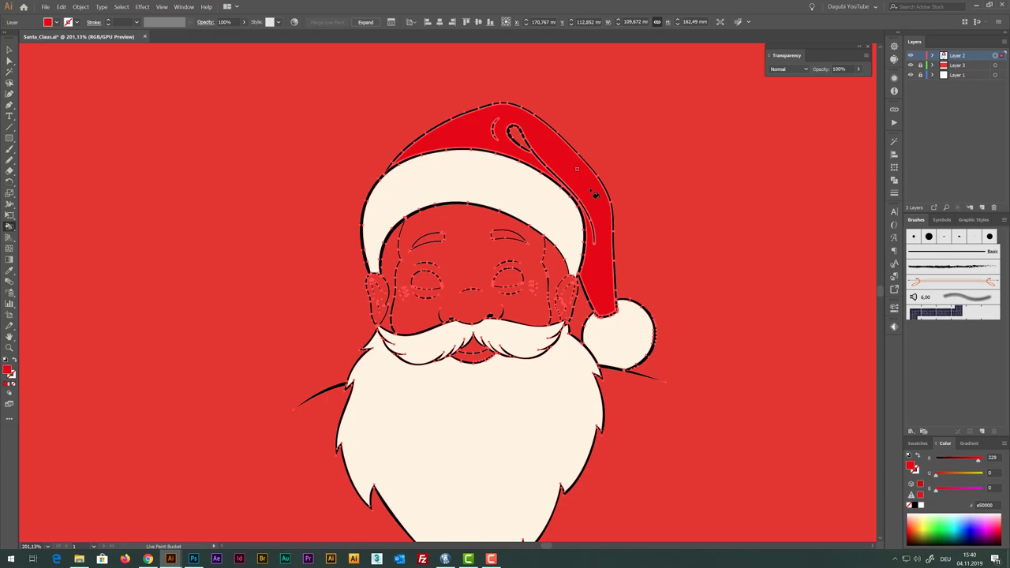
pyautogui.scroll(-2, 721, 350)
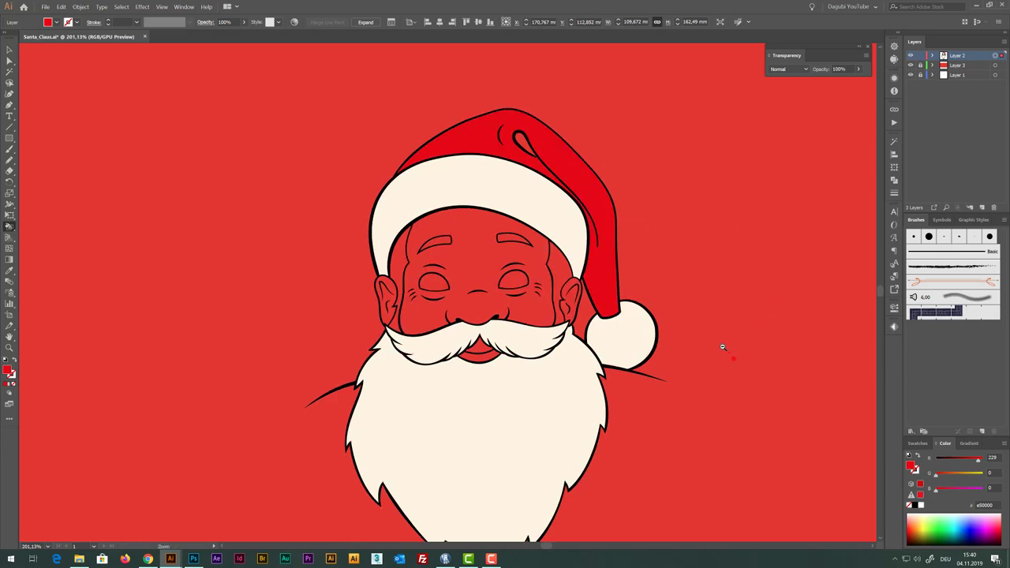
pyautogui.scroll(-3, 636, 329)
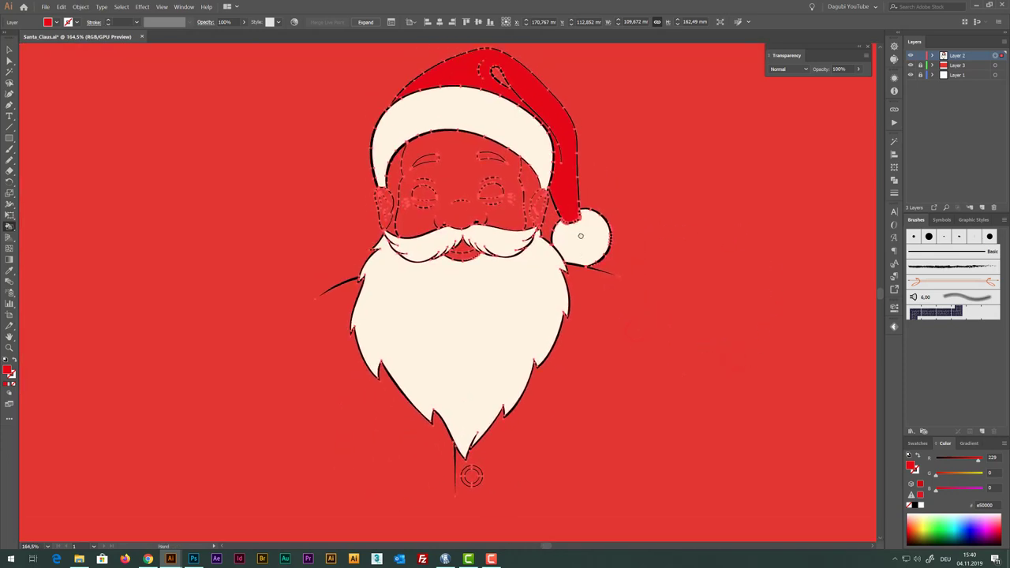
pyautogui.scroll(3, 548, 175)
pyautogui.moveTo(548, 175); pyautogui.dragTo(565, 226)
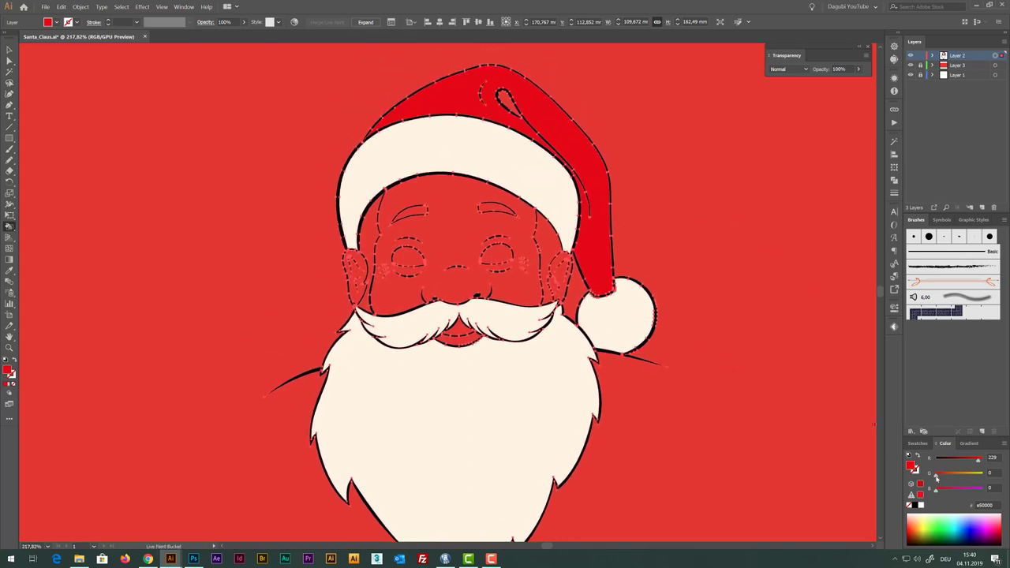
pyautogui.moveTo(979, 463)
pyautogui.mouseDown()
pyautogui.moveTo(967, 493)
pyautogui.moveTo(980, 475)
pyautogui.mouseUp()
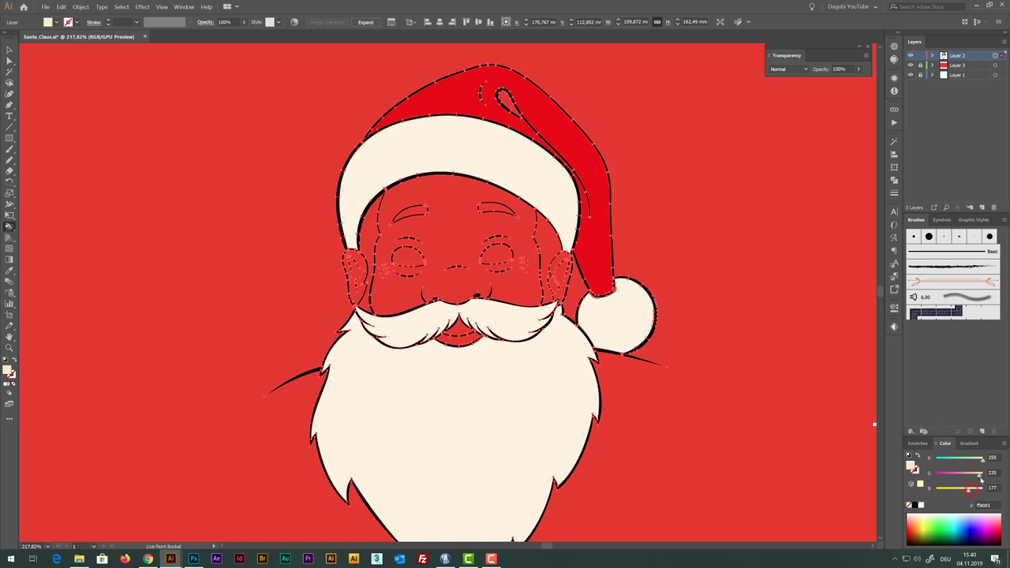
# Mix a peach skin tone and Live Paint the face and both ears with it
pyautogui.moveTo(978, 479)
pyautogui.mouseDown()
pyautogui.moveTo(967, 490)
pyautogui.moveTo(970, 475)
pyautogui.mouseUp()
pyautogui.click(426, 296)
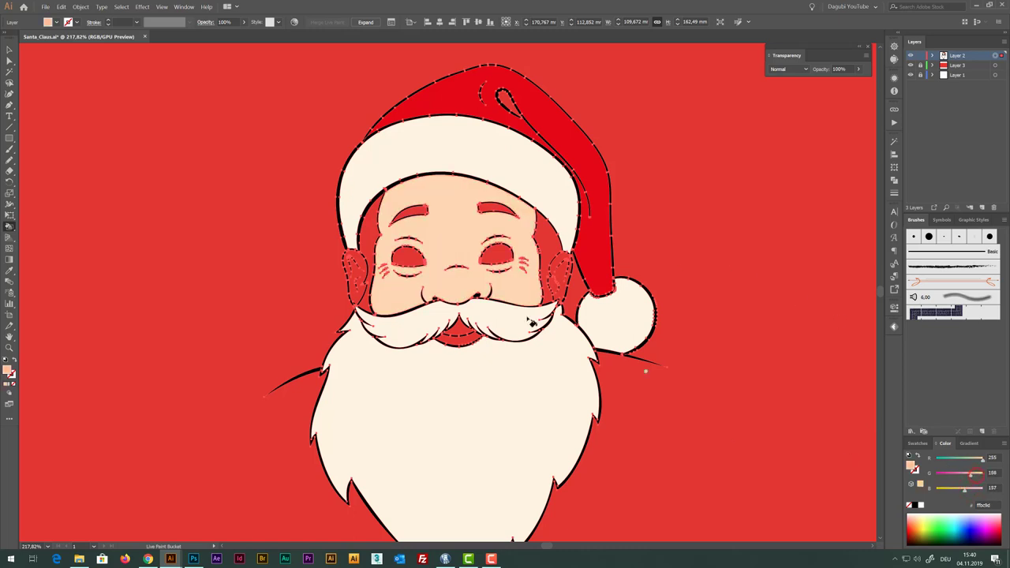
pyautogui.click(466, 237)
pyautogui.click(560, 271)
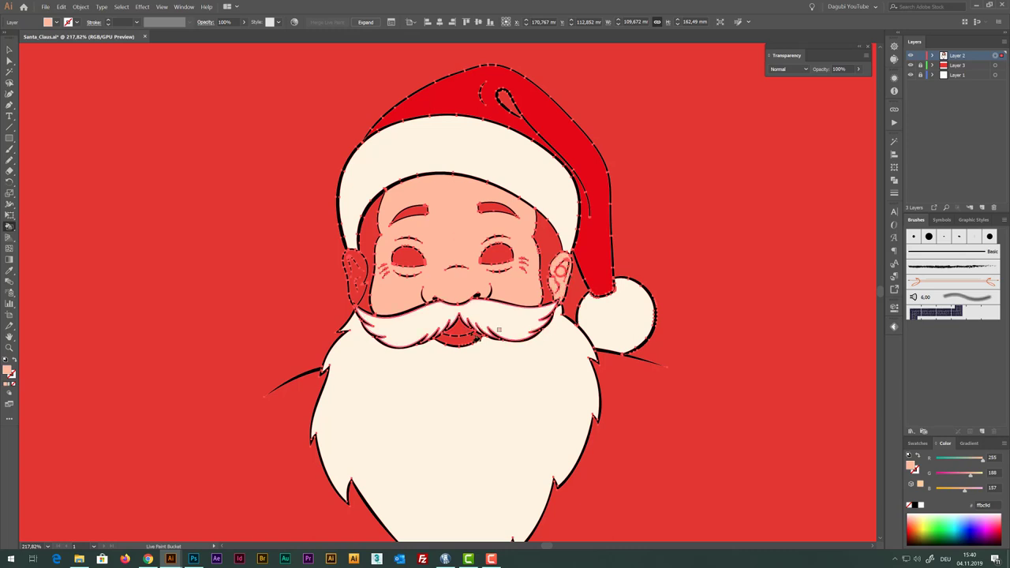
pyautogui.click(356, 272)
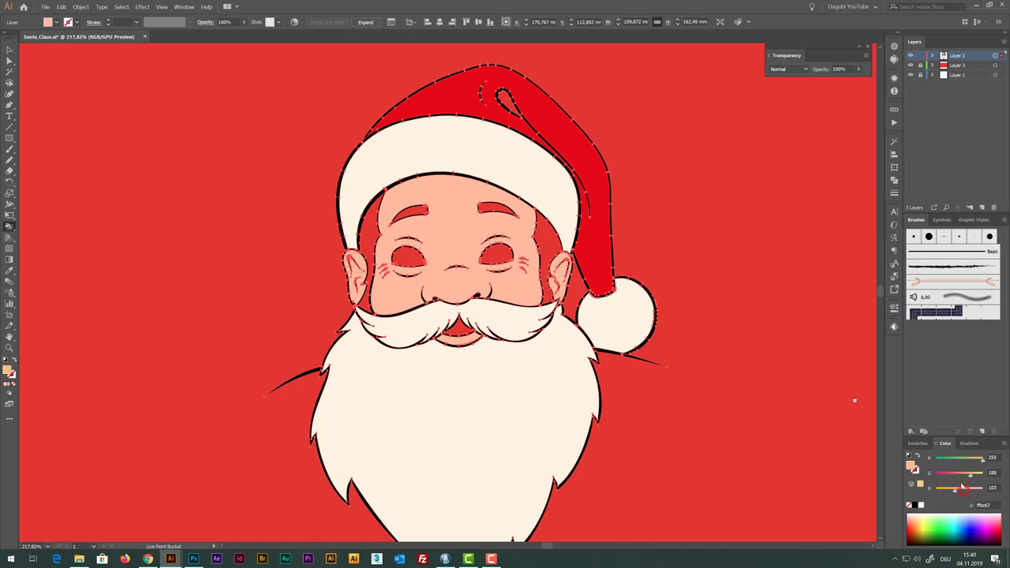
# Mix a brown (a5573e) and paint the inside of the mouth with it
pyautogui.moveTo(970, 474)
pyautogui.mouseDown()
pyautogui.moveTo(959, 474)
pyautogui.moveTo(976, 464)
pyautogui.mouseUp()
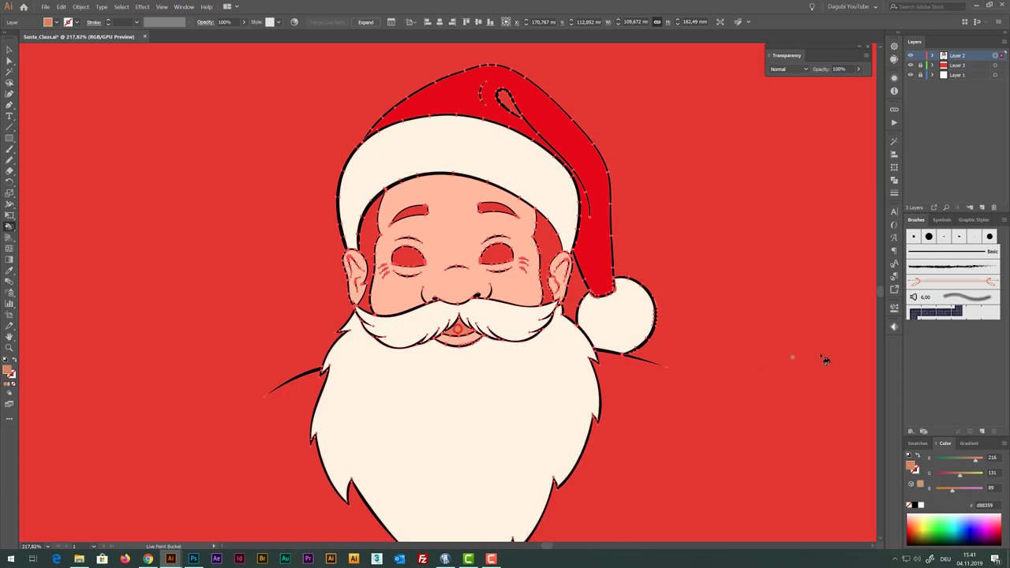
pyautogui.moveTo(959, 475)
pyautogui.mouseDown()
pyautogui.moveTo(951, 474)
pyautogui.moveTo(965, 458)
pyautogui.mouseUp()
pyautogui.click(465, 335)
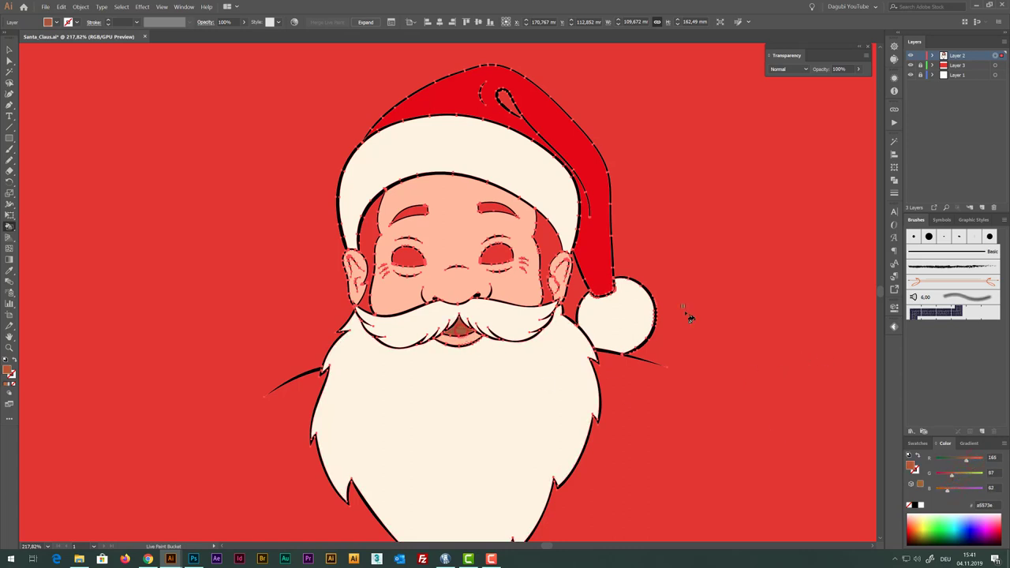
pyautogui.hotkey('ctrl', 'shift', 'a')
pyautogui.scroll(3, 531, 185)
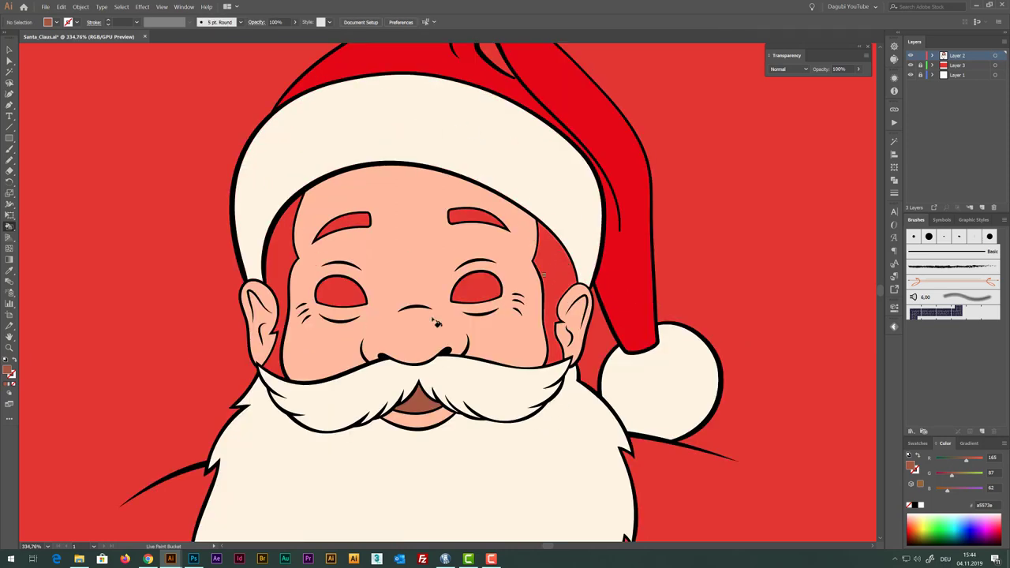
# Sample the hat brim's cream with the Eyedropper and paint the hair gaps beside the face
pyautogui.click(9, 271)
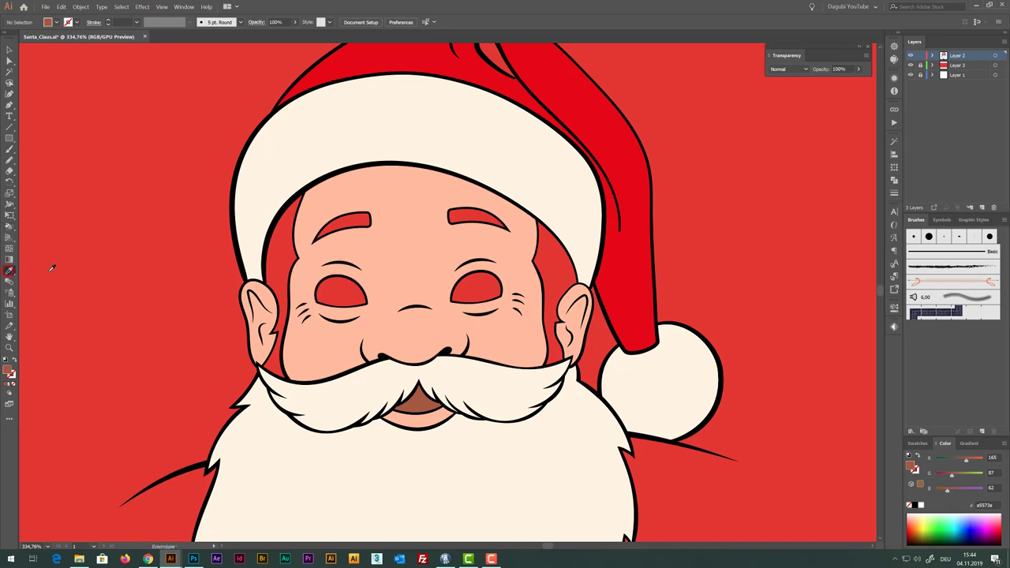
pyautogui.click(460, 125)
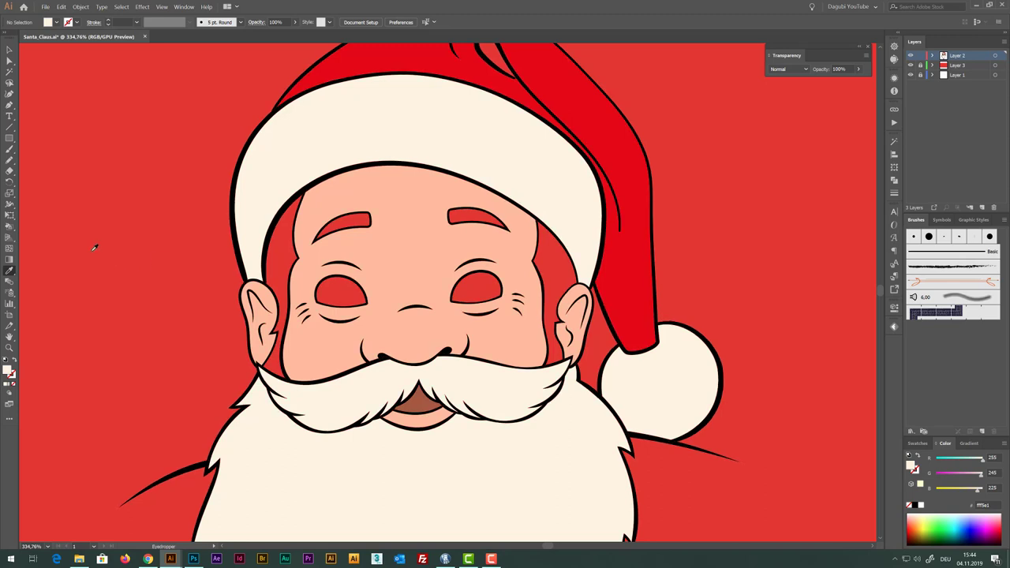
pyautogui.click(9, 226)
pyautogui.click(280, 254)
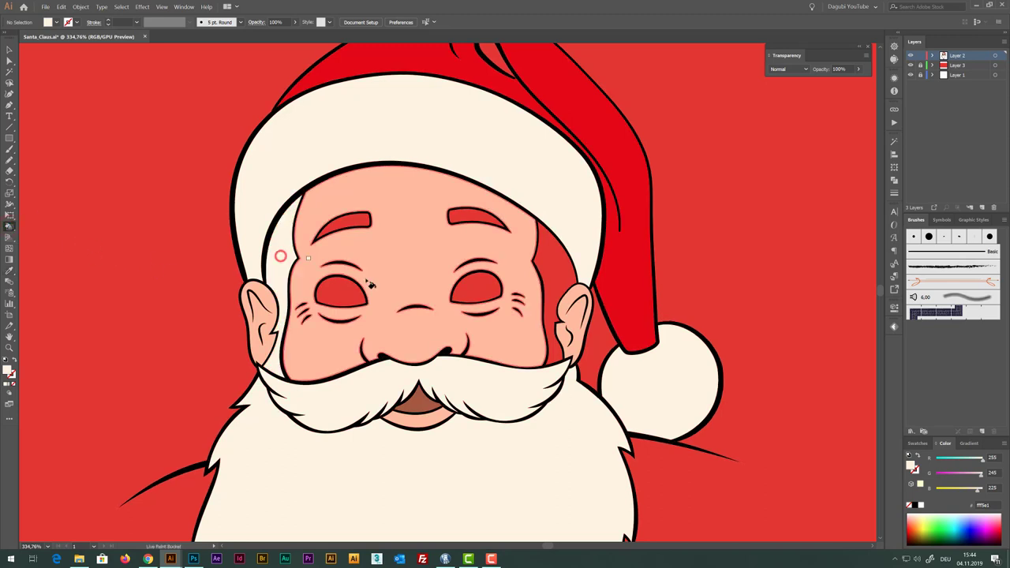
pyautogui.click(549, 267)
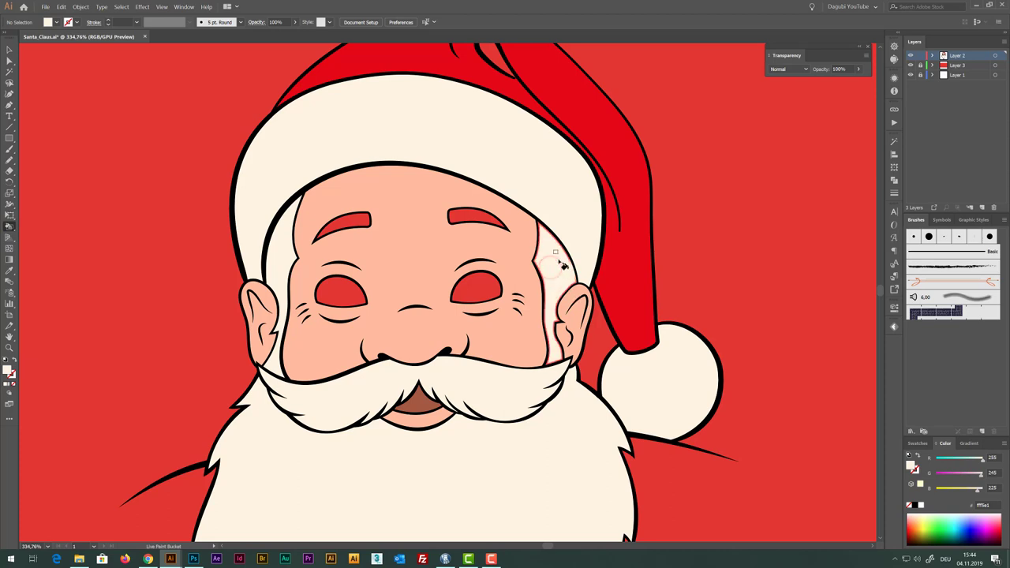
# Paint both eyes and both eyebrows cream
pyautogui.click(480, 288)
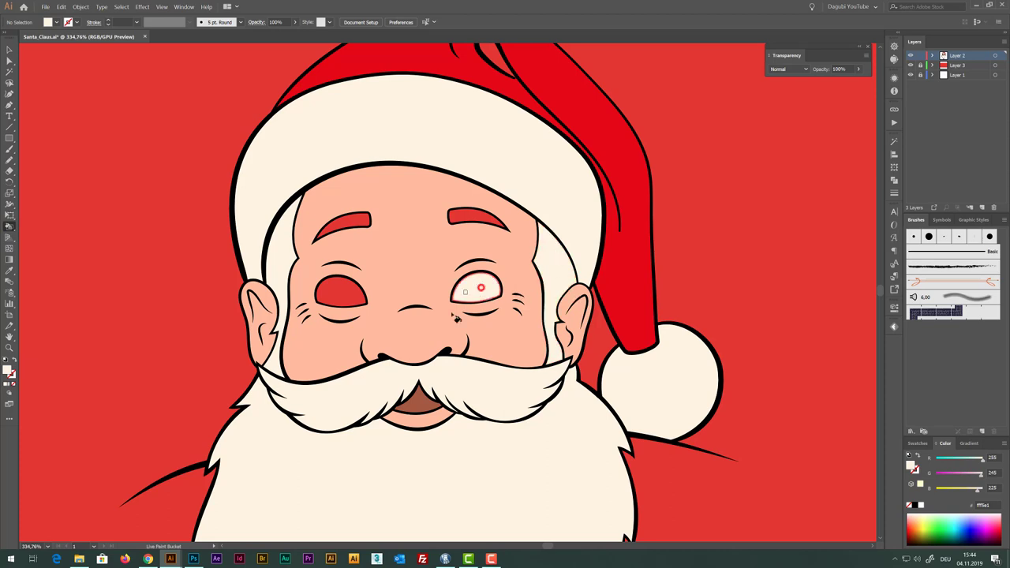
pyautogui.click(341, 291)
pyautogui.click(355, 225)
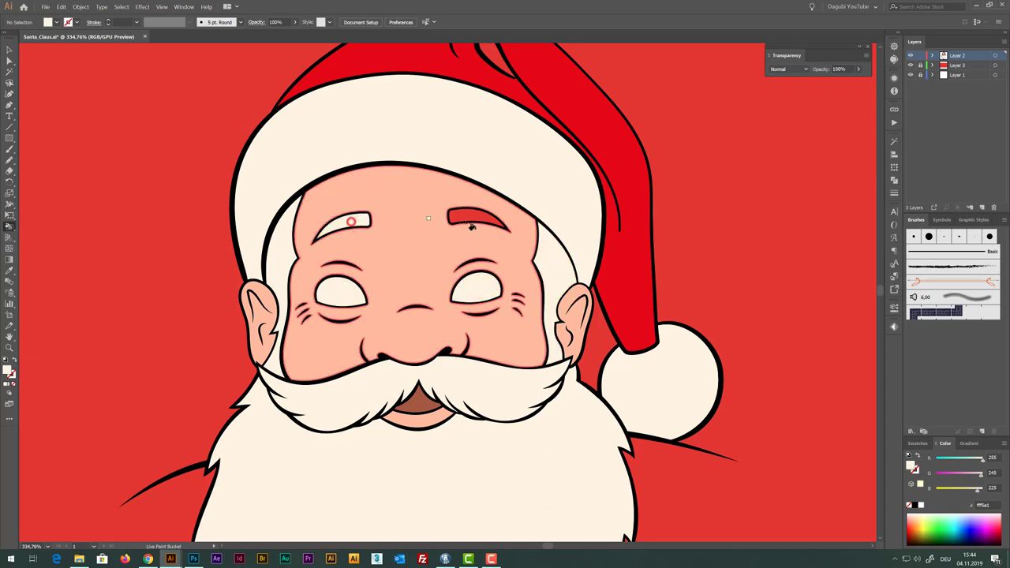
pyautogui.click(466, 216)
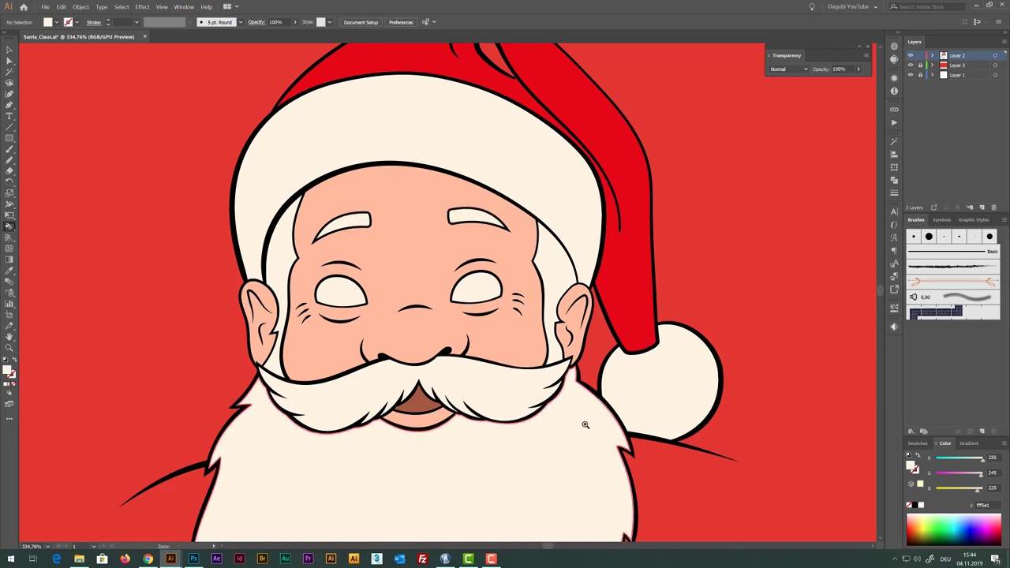
pyautogui.scroll(-2, 585, 419)
pyautogui.scroll(-2, 585, 419)
pyautogui.scroll(-1, 585, 419)
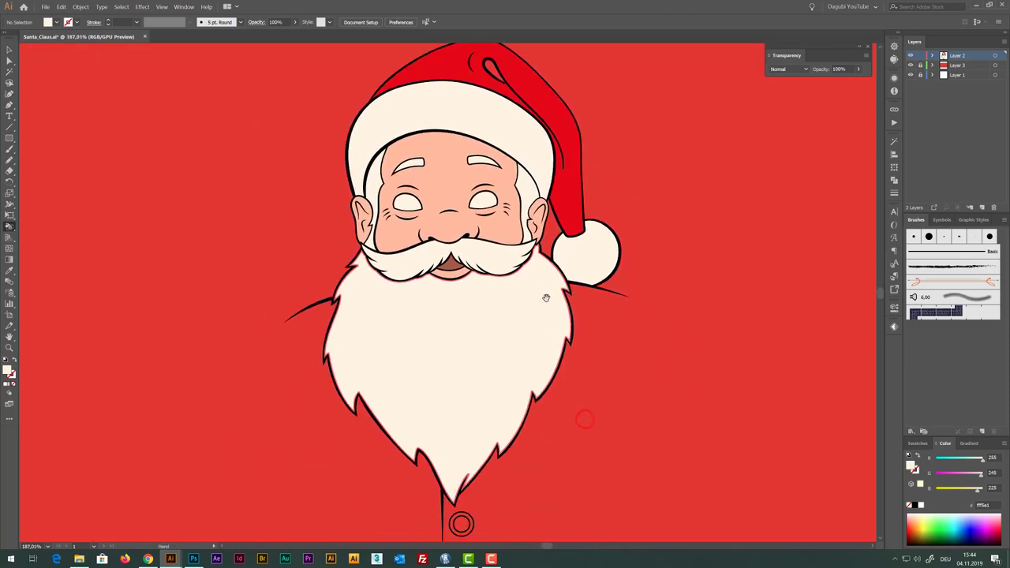
pyautogui.scroll(1, 553, 349)
pyautogui.scroll(-1, 550, 345)
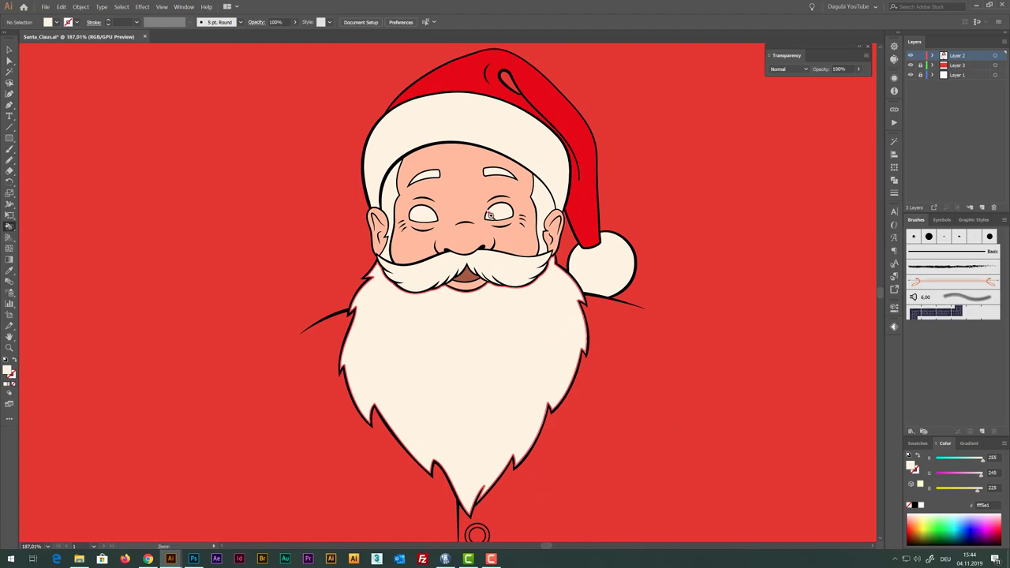
pyautogui.scroll(2, 490, 215)
pyautogui.scroll(-1, 505, 229)
pyautogui.scroll(-1, 532, 264)
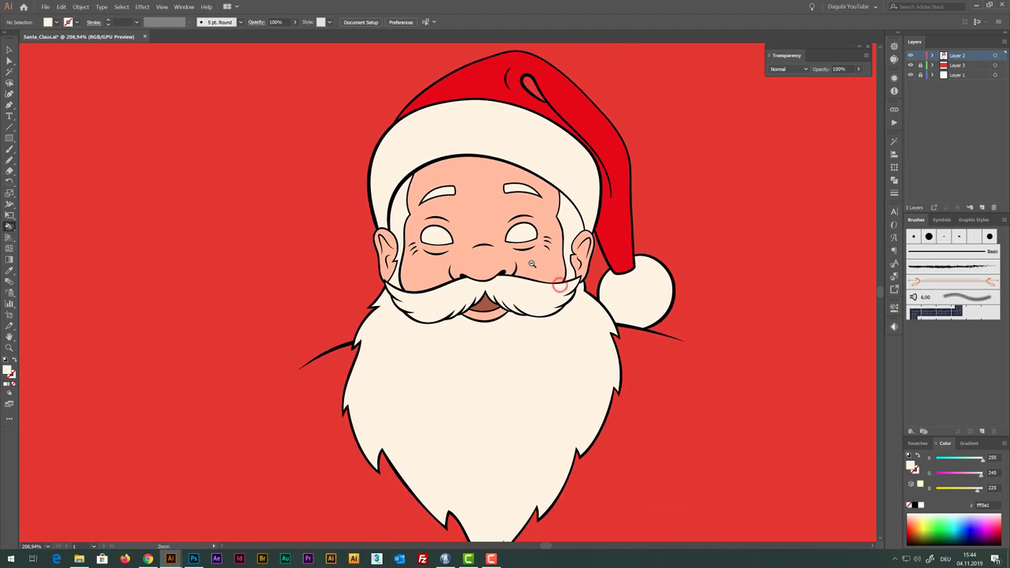
pyautogui.scroll(-1, 555, 265)
pyautogui.scroll(1, 560, 263)
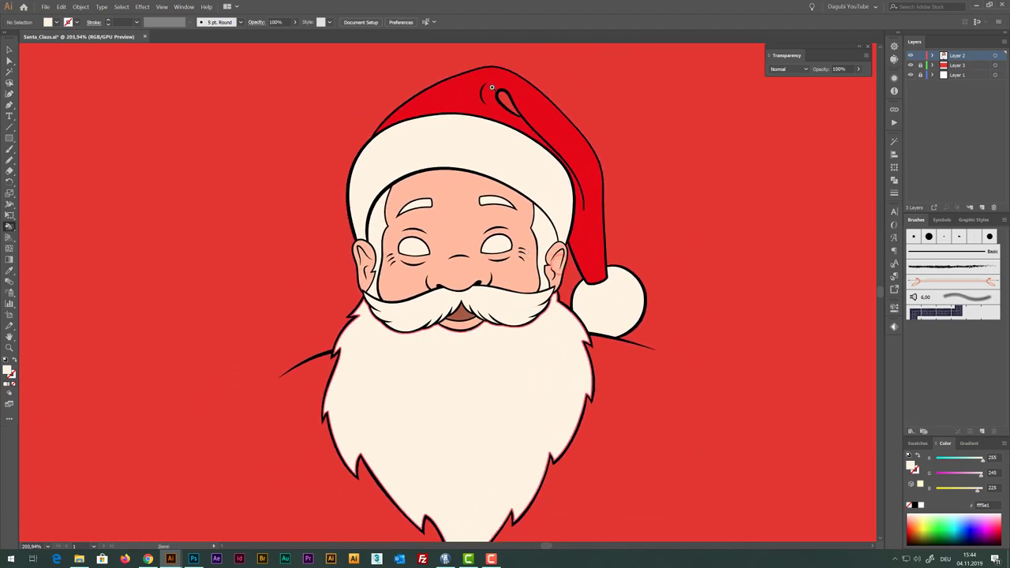
pyautogui.scroll(2, 553, 236)
pyautogui.scroll(2, 544, 193)
# Paint the teardrop fold near the hat tip dark red (970000)
pyautogui.press('k')
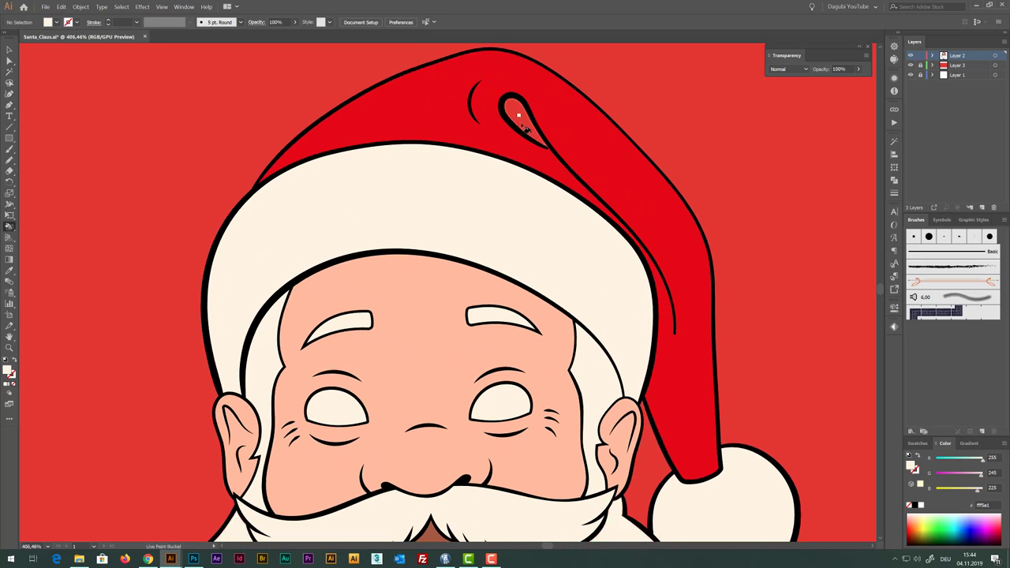
pyautogui.click(523, 117)
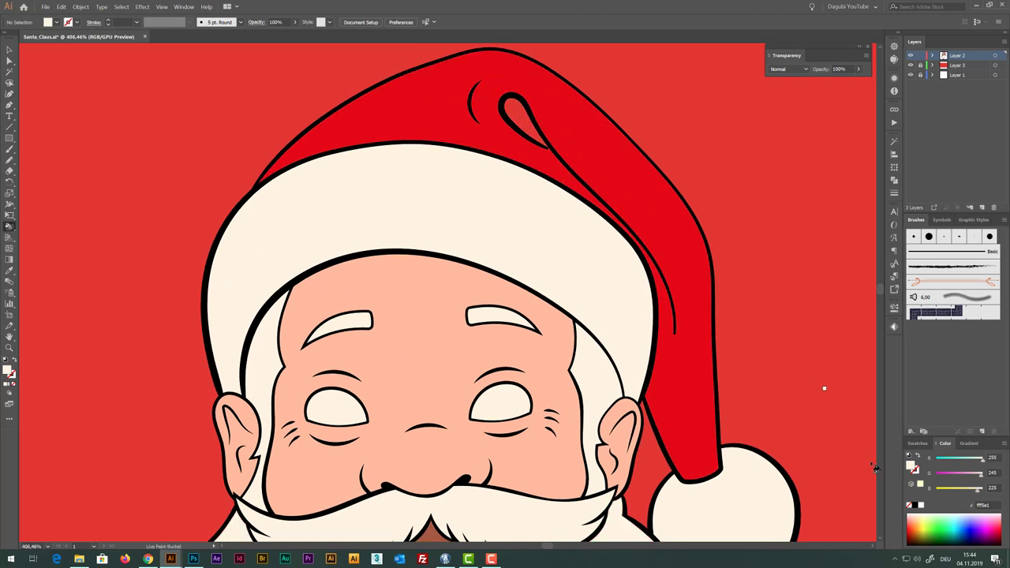
pyautogui.click(918, 444)
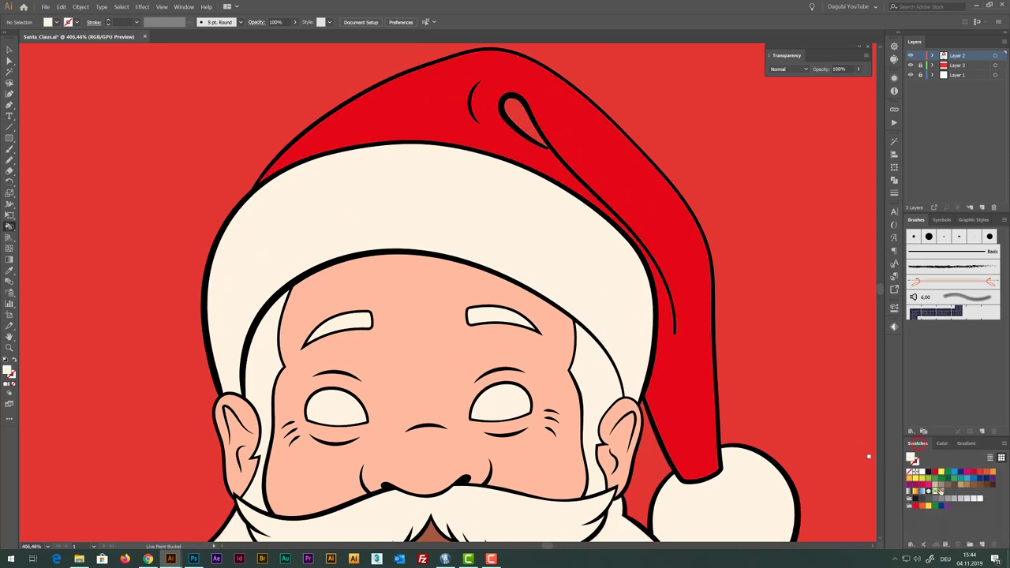
pyautogui.click(943, 443)
pyautogui.click(938, 491)
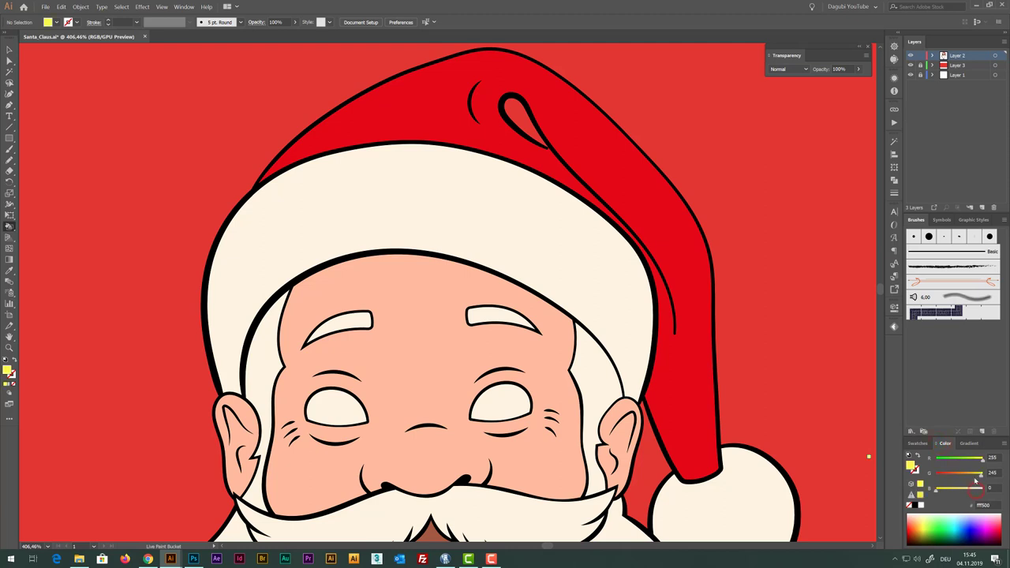
pyautogui.moveTo(976, 471)
pyautogui.mouseDown()
pyautogui.moveTo(936, 473)
pyautogui.moveTo(962, 461)
pyautogui.mouseUp()
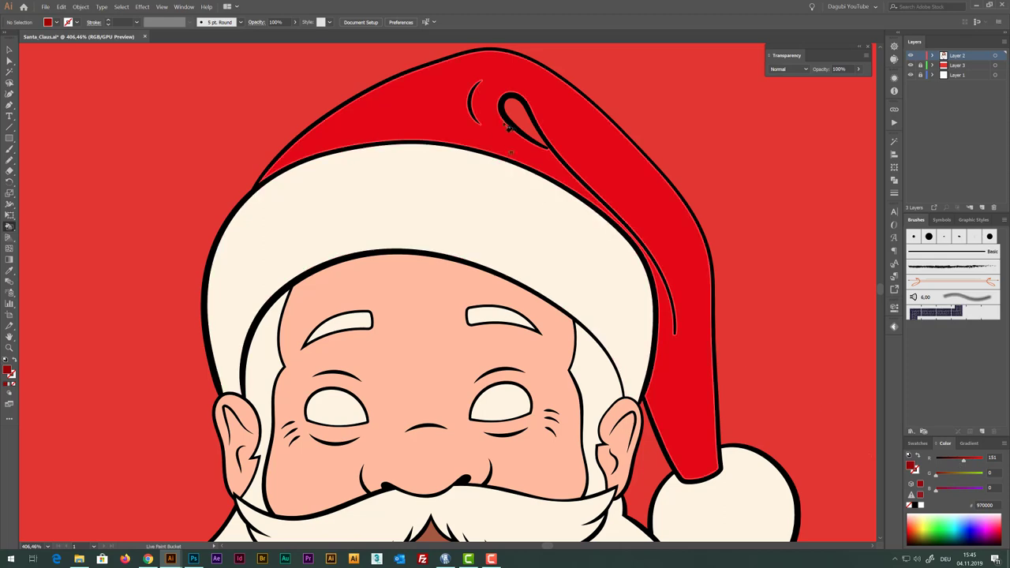
pyautogui.click(517, 118)
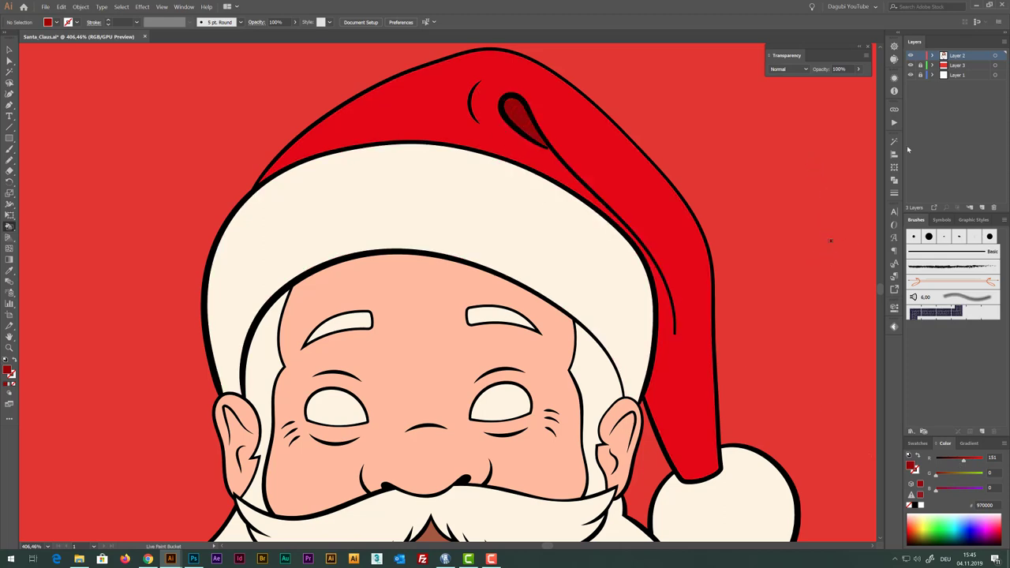
# Make the red background layer visible again behind Santa
pyautogui.click(912, 64)
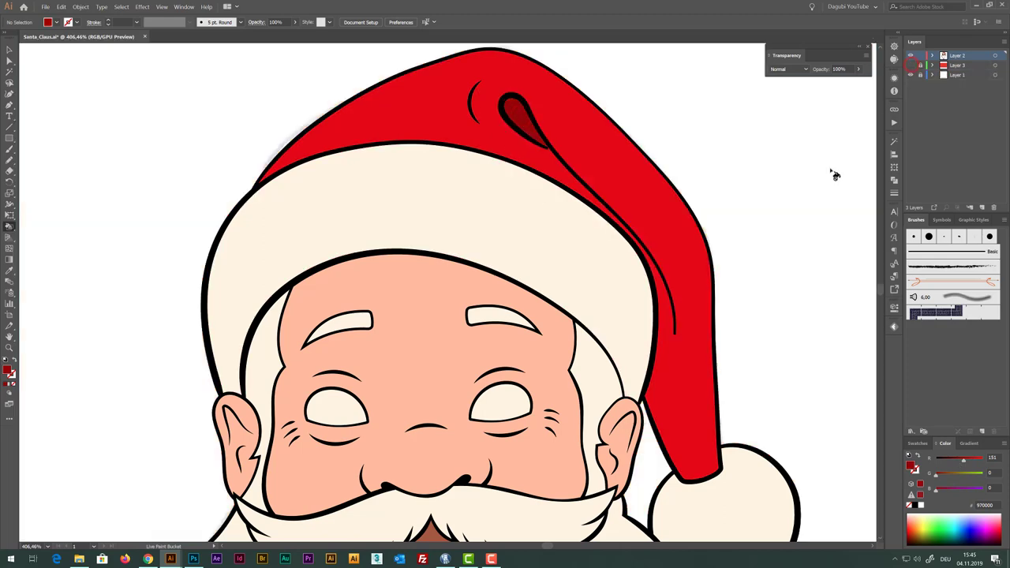
pyautogui.scroll(-2, 737, 295)
pyautogui.scroll(-2, 735, 295)
pyautogui.scroll(-1, 687, 380)
pyautogui.hscroll(1, 687, 381)
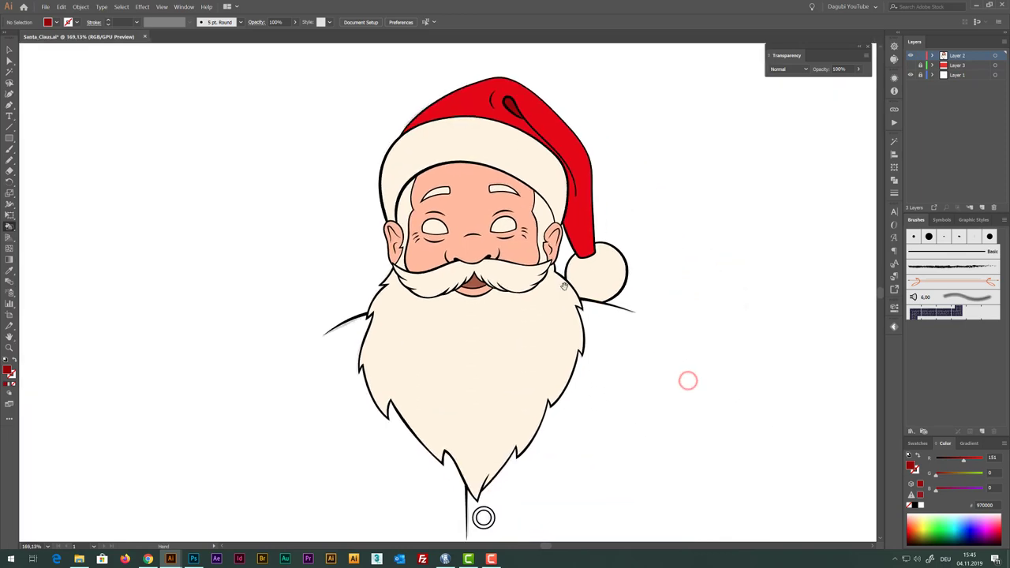
pyautogui.hscroll(1, 514, 193)
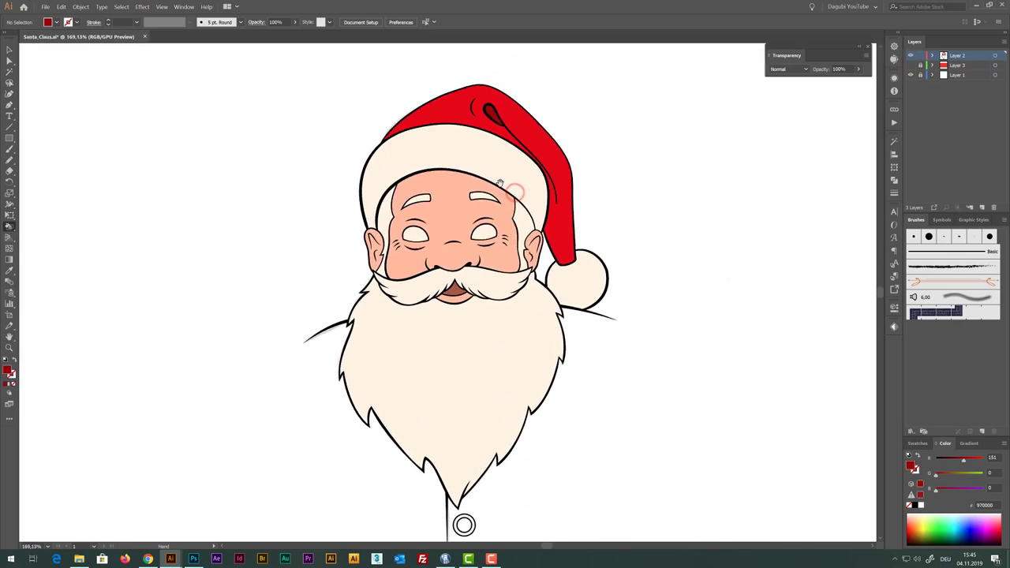
pyautogui.hotkey('ctrl', 'space')
# Zoom in on Santa's face and select the whole Santa Live Paint group on Layer 2
pyautogui.click(471, 156)
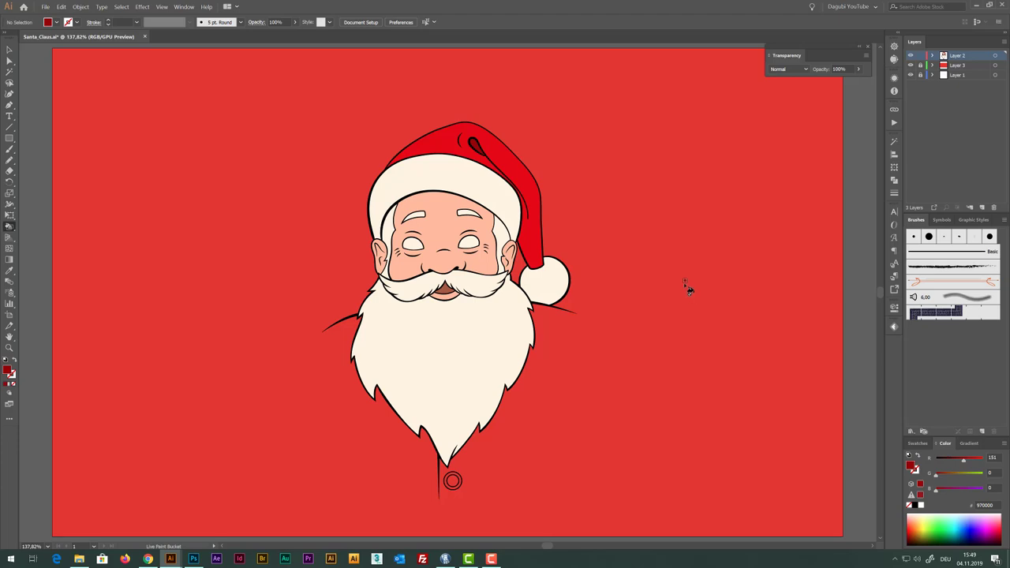
pyautogui.click(996, 56)
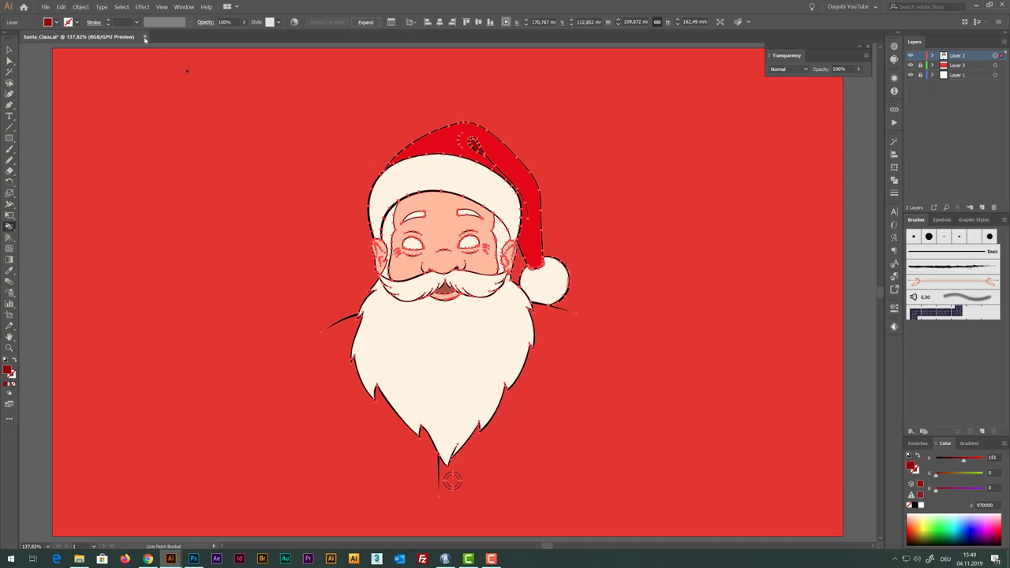
pyautogui.click(79, 6)
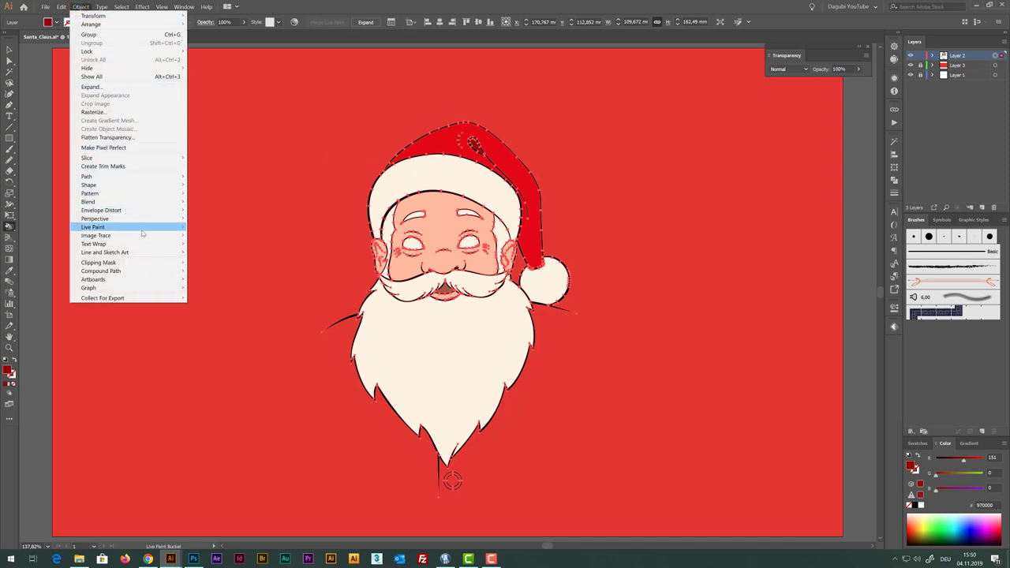
pyautogui.moveTo(127, 227)
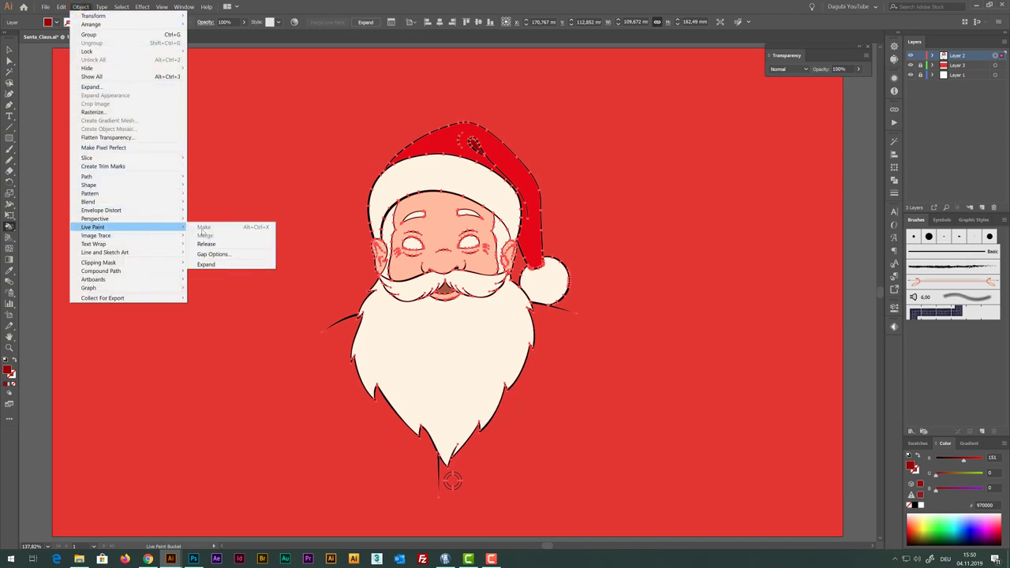
# Expand the Santa Live Paint group into ordinary paths, zoom on the face, and pick the Magic Wand
pyautogui.click(208, 265)
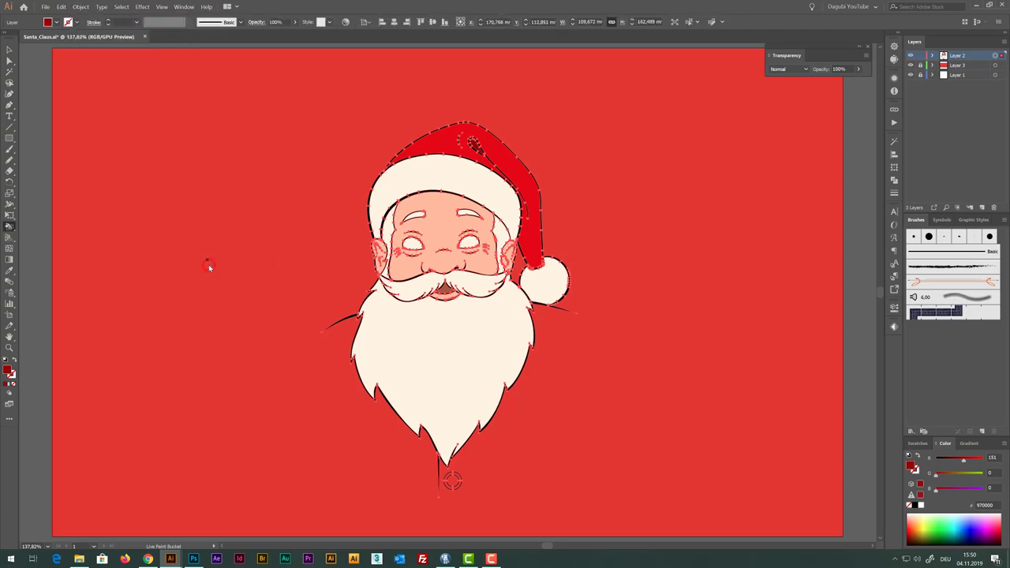
pyautogui.scroll(2, 470, 264)
pyautogui.click(462, 214)
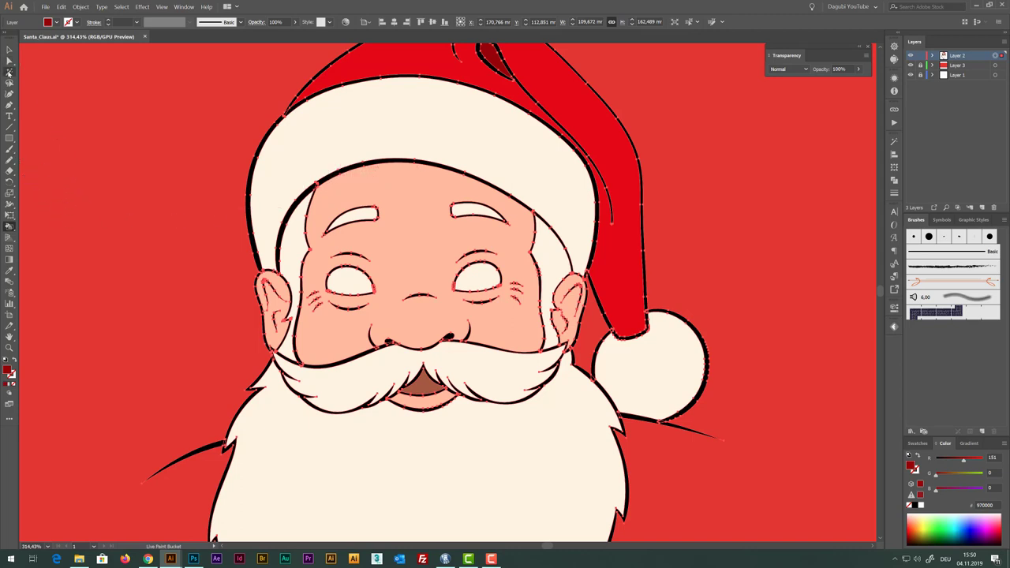
pyautogui.click(10, 72)
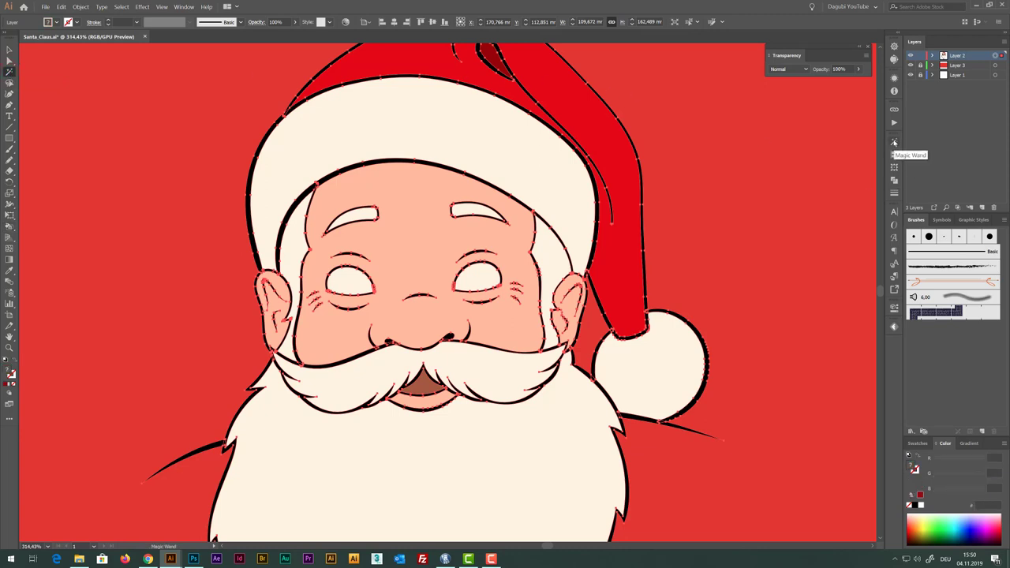
# Set the Magic Wand fill colour tolerance to 5 and select all Santa's black outlines
pyautogui.click(894, 143)
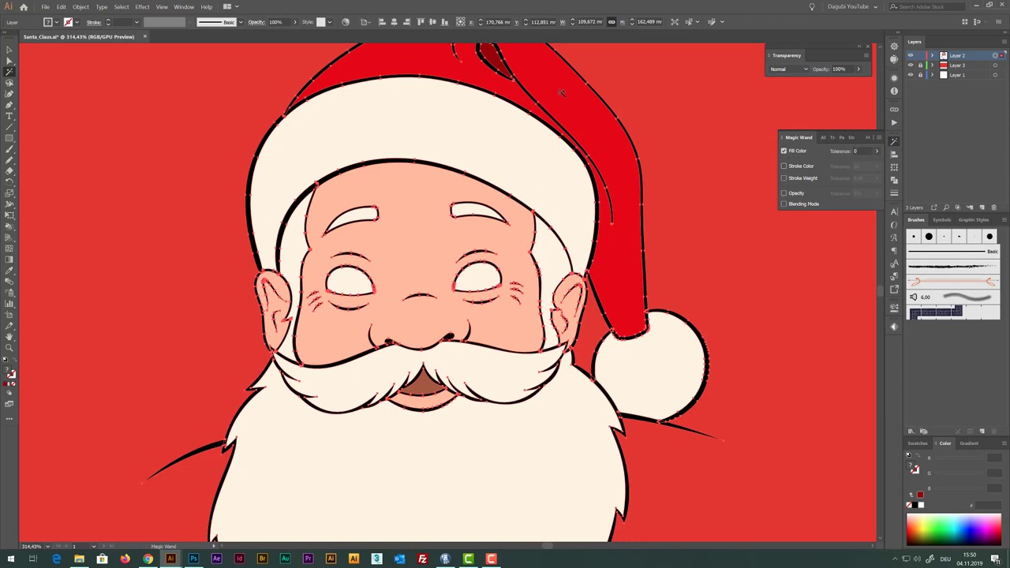
pyautogui.scroll(2, 679, 324)
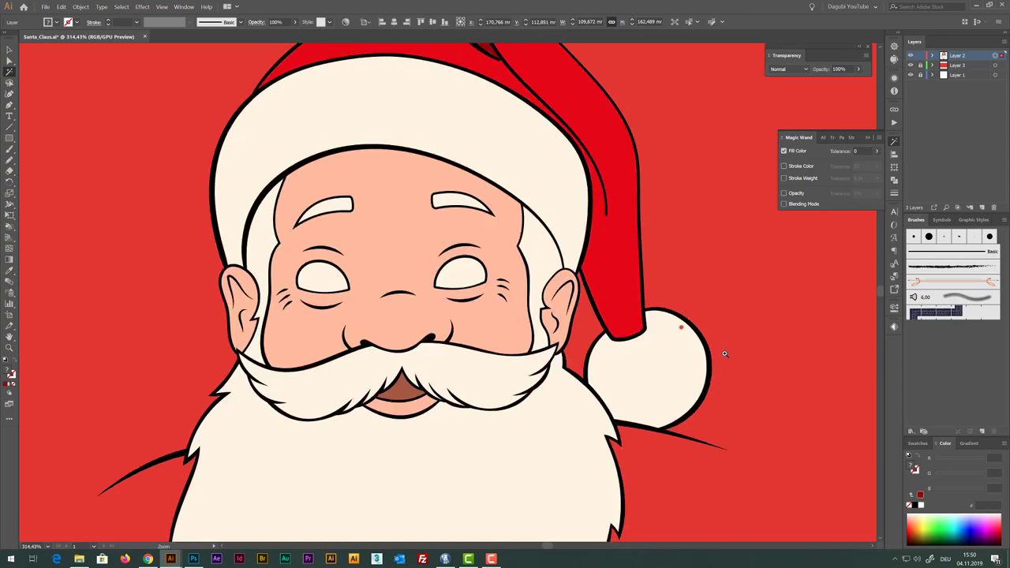
pyautogui.scroll(4, 681, 323)
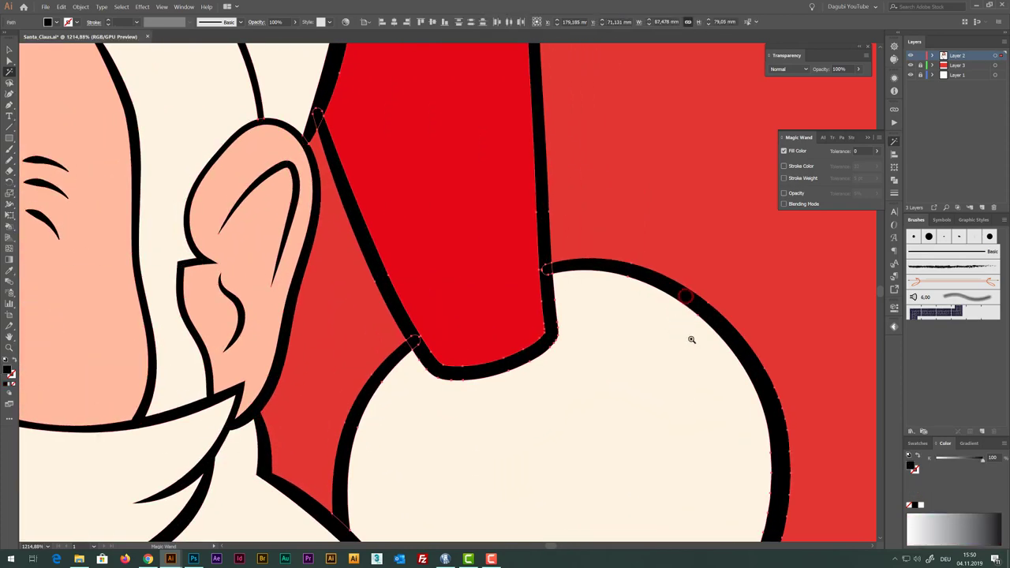
pyautogui.scroll(-4, 688, 332)
pyautogui.scroll(-3, 688, 331)
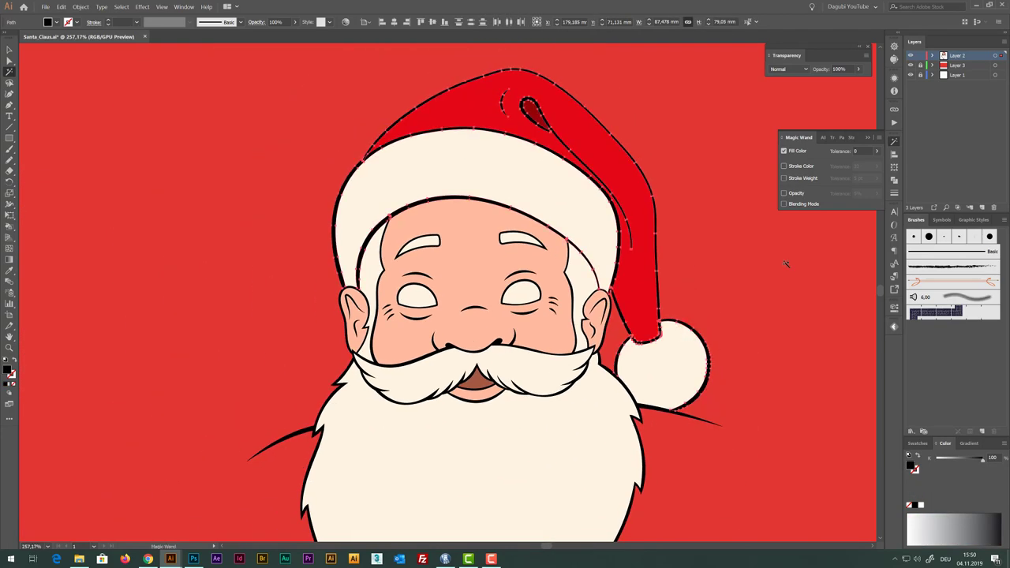
pyautogui.moveTo(628, 407); pyautogui.dragTo(711, 435)
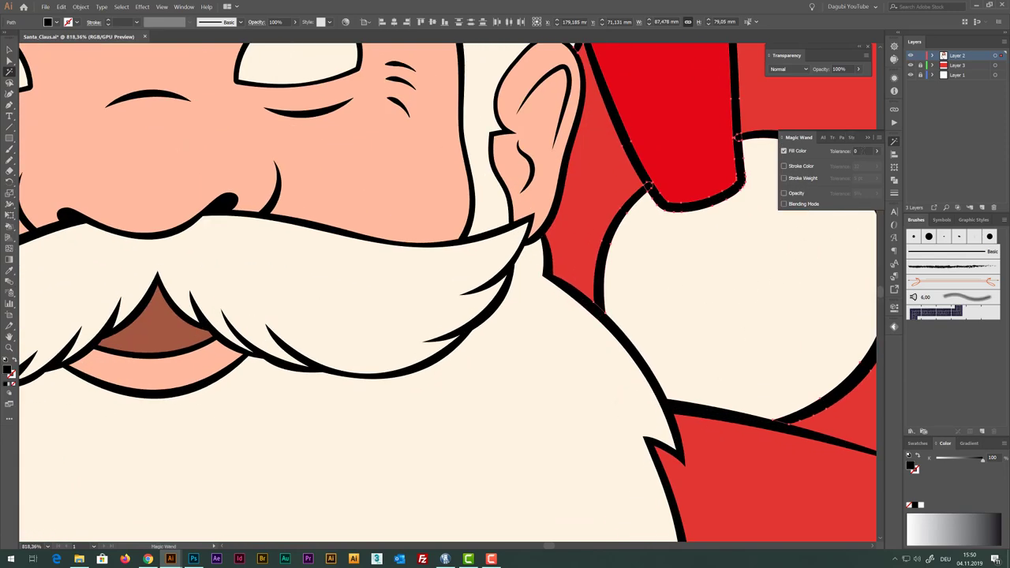
pyautogui.click(859, 151)
pyautogui.write('5')
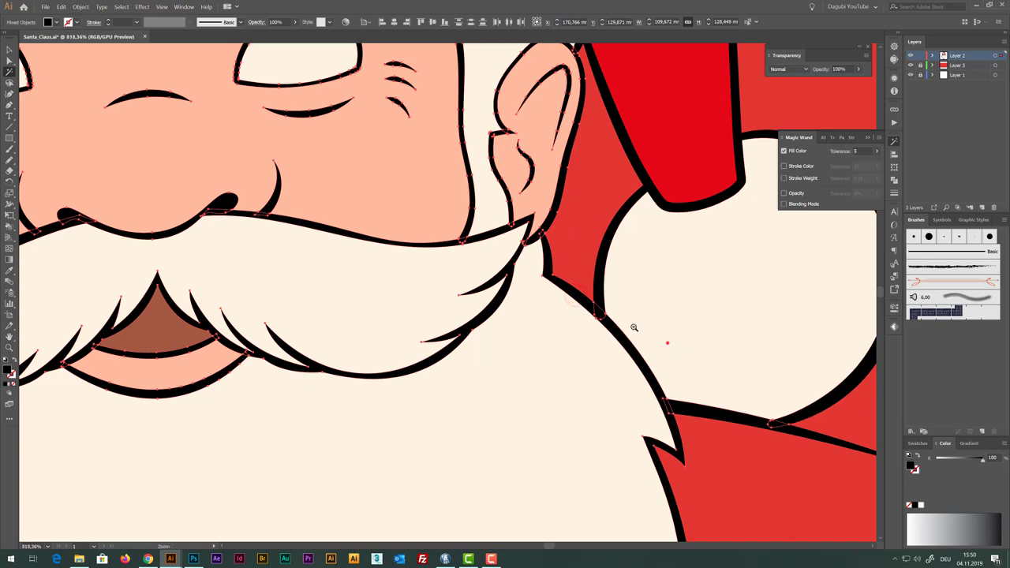
pyautogui.moveTo(668, 342); pyautogui.dragTo(581, 289)
pyautogui.moveTo(692, 339); pyautogui.dragTo(607, 249)
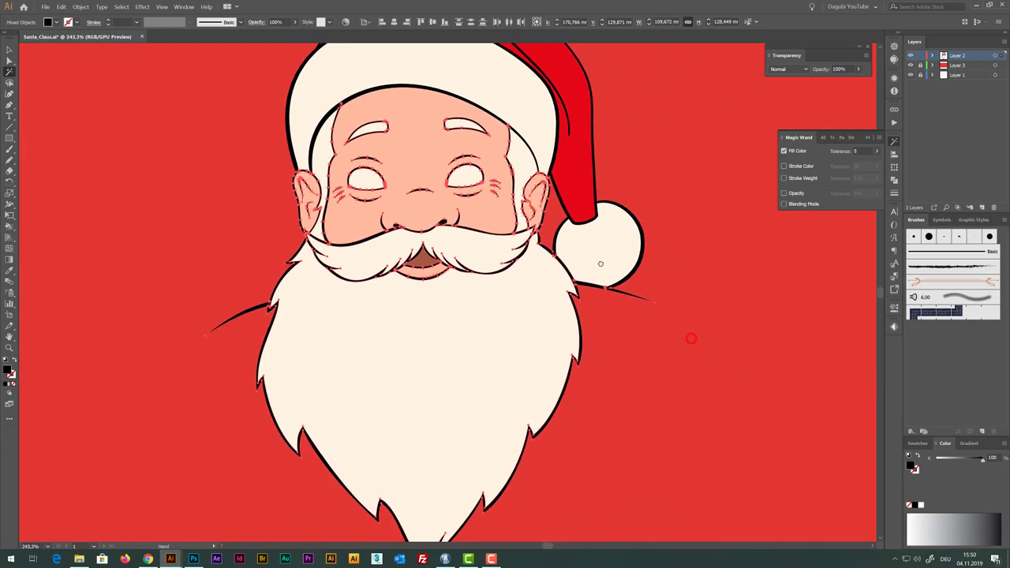
# Recolour the selected face and beard outlines brown using a Swatches panel swatch
pyautogui.click(917, 443)
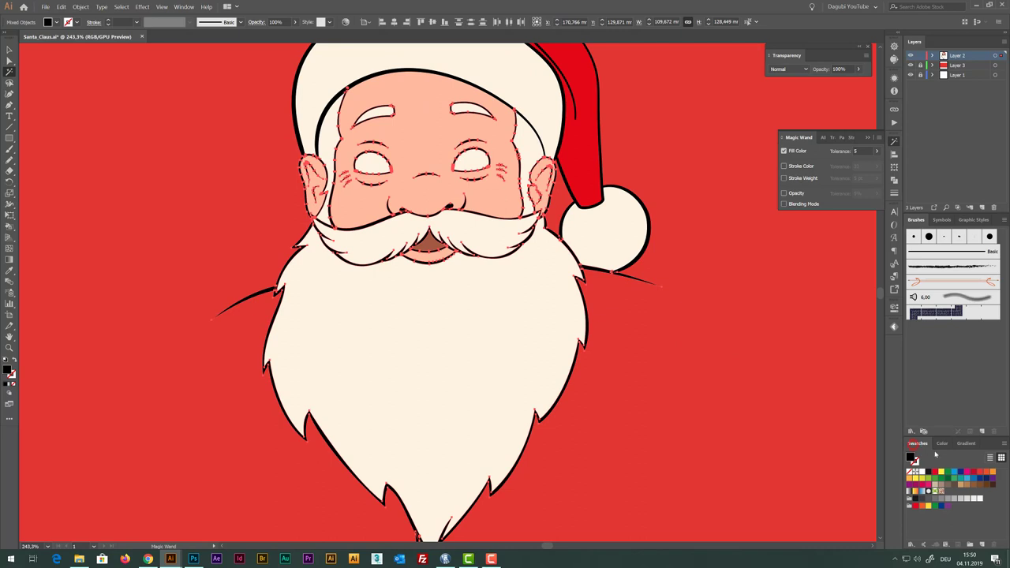
pyautogui.click(993, 486)
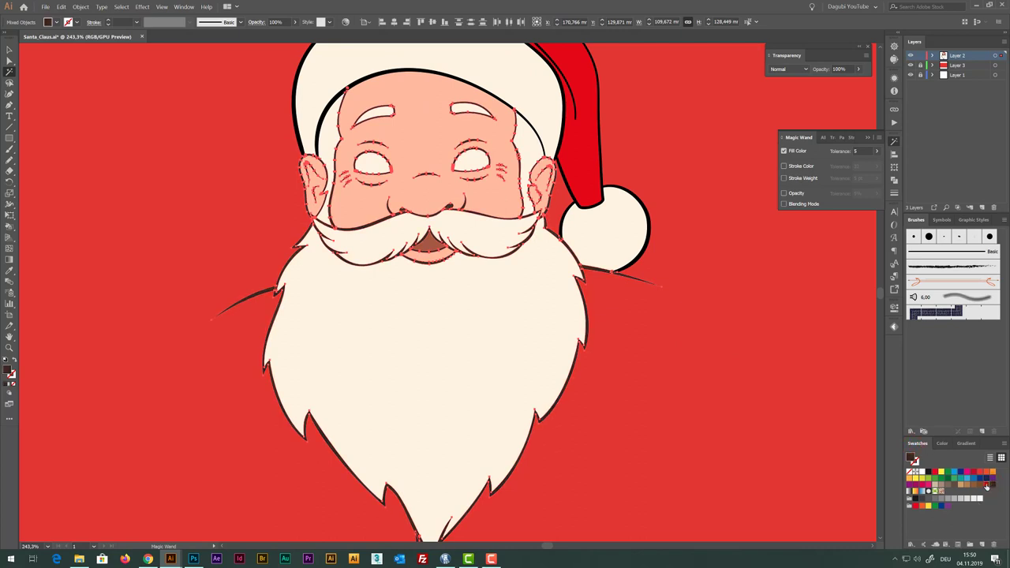
pyautogui.click(985, 484)
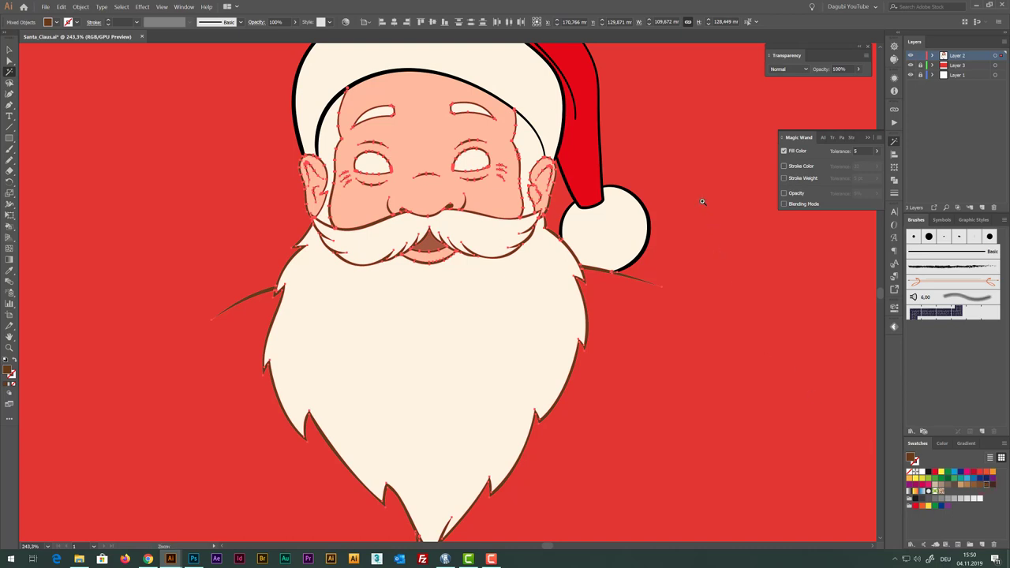
# Select the black hat and pom-pom outlines, make them brown, then deselect everything
pyautogui.moveTo(701, 198); pyautogui.dragTo(733, 279)
pyautogui.moveTo(667, 230); pyautogui.dragTo(708, 275)
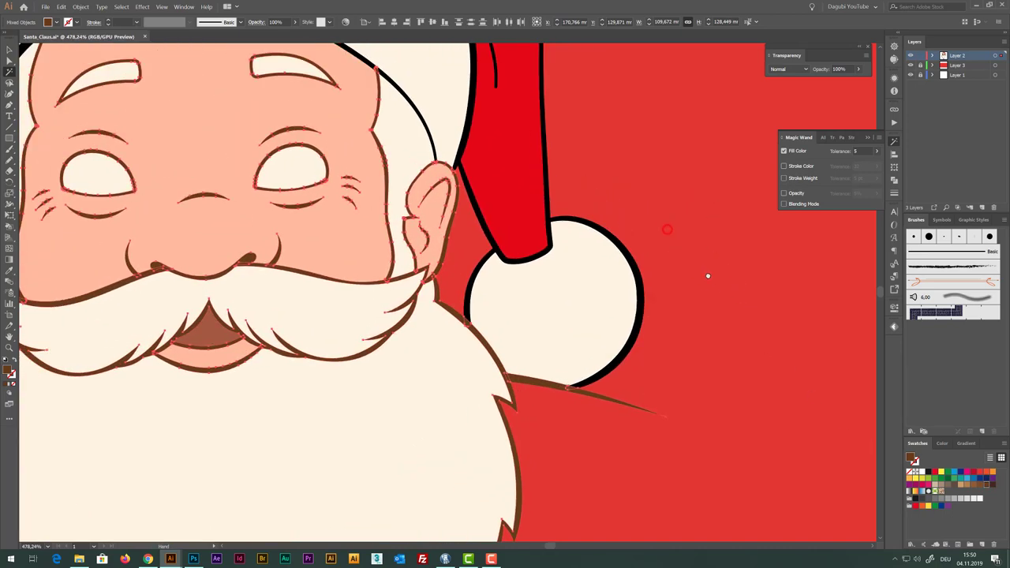
pyautogui.click(640, 305)
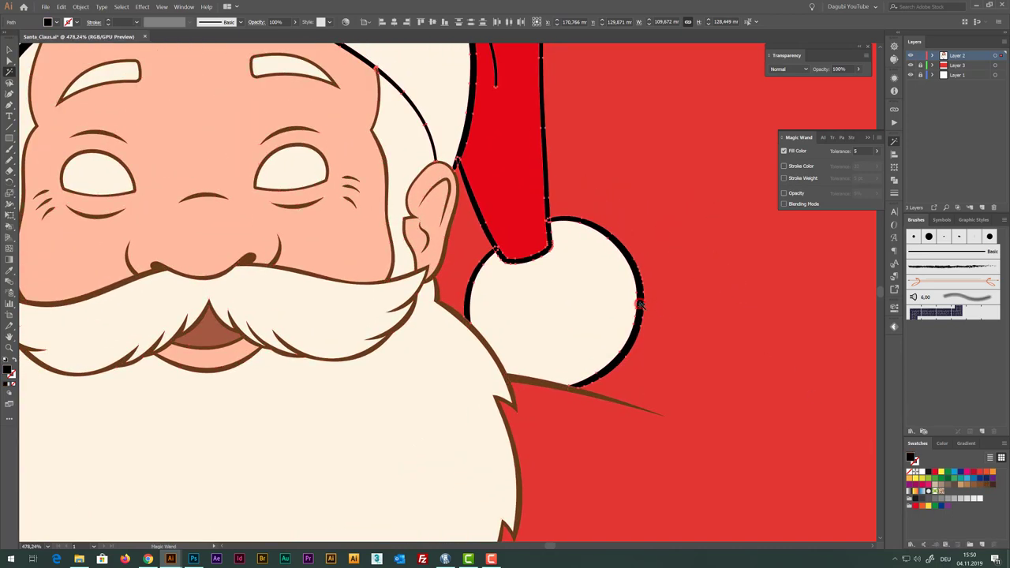
pyautogui.click(986, 487)
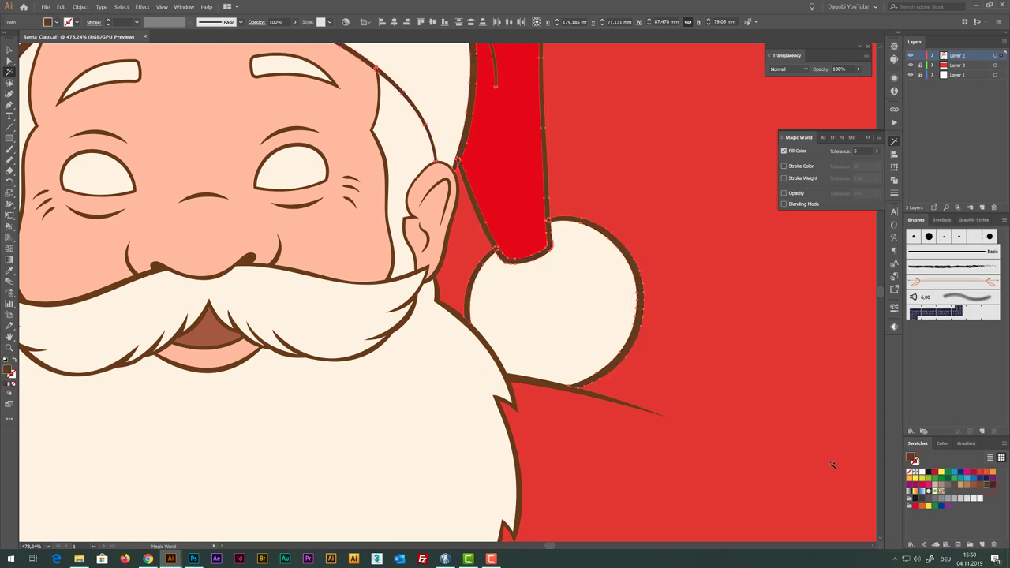
pyautogui.moveTo(826, 454); pyautogui.dragTo(777, 408)
pyautogui.moveTo(837, 364)
pyautogui.mouseDown()
pyautogui.moveTo(778, 316)
pyautogui.moveTo(755, 316)
pyautogui.mouseUp()
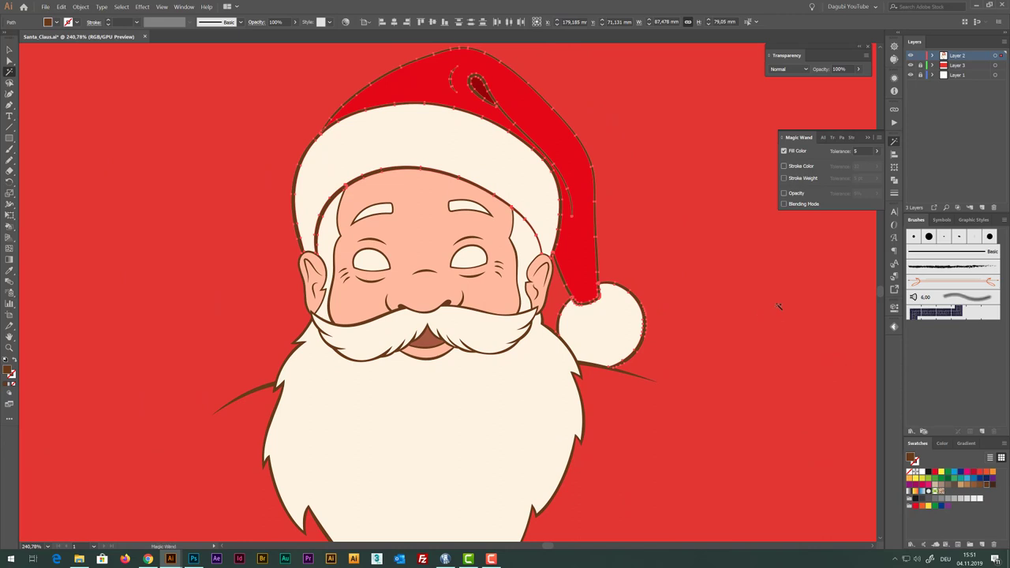
pyautogui.click(778, 306)
pyautogui.moveTo(780, 363)
pyautogui.mouseDown()
pyautogui.moveTo(679, 291)
pyautogui.moveTo(668, 244)
pyautogui.mouseUp()
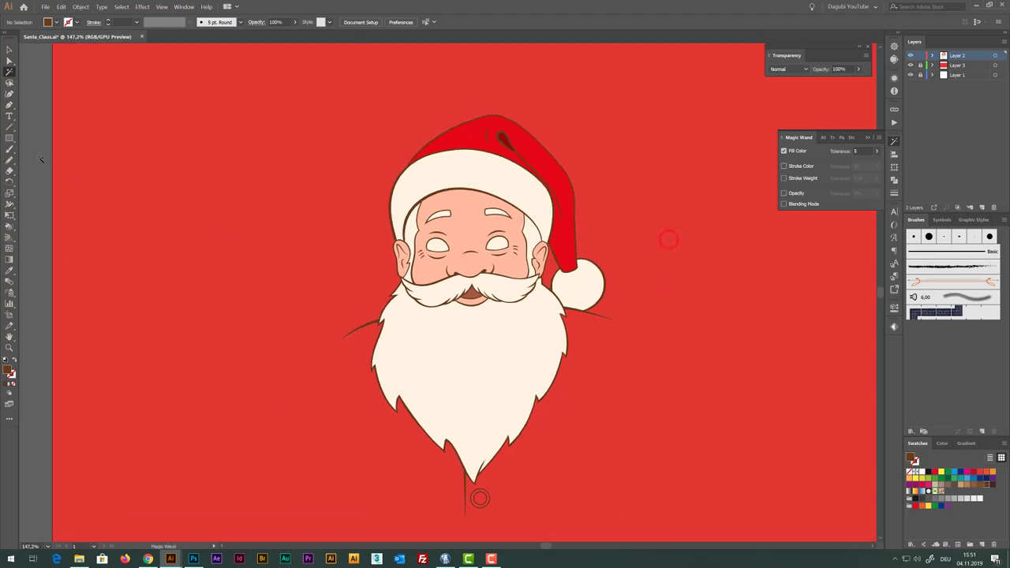
# Unlock and target Layer 3, then draw a circle about 113 mm wide behind Santa's head
pyautogui.moveTo(9, 138); pyautogui.dragTo(43, 160)
pyautogui.click(920, 66)
pyautogui.click(933, 66)
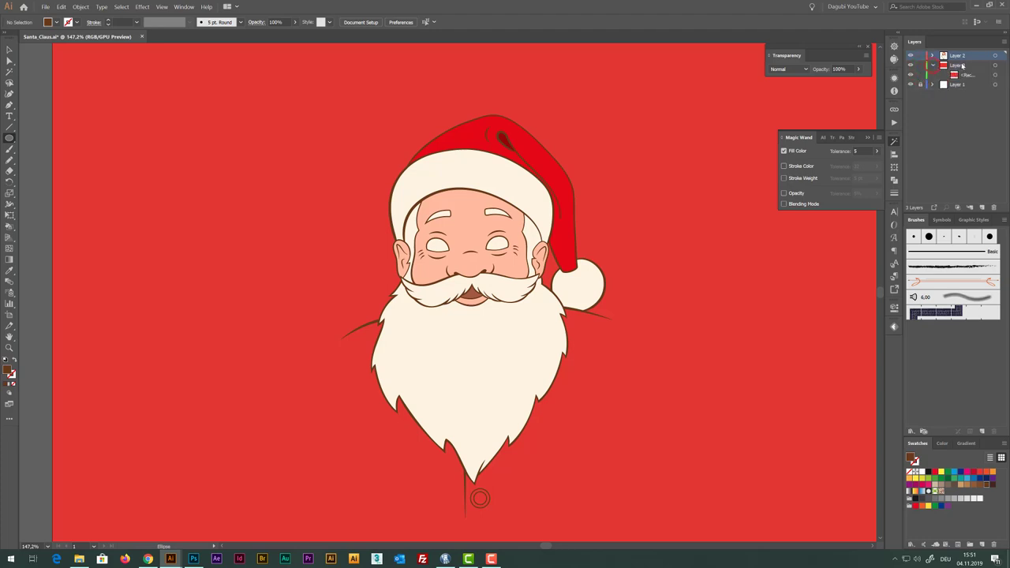
pyautogui.click(962, 66)
pyautogui.moveTo(329, 148)
pyautogui.mouseDown()
pyautogui.moveTo(614, 333)
pyautogui.moveTo(631, 364)
pyautogui.mouseUp()
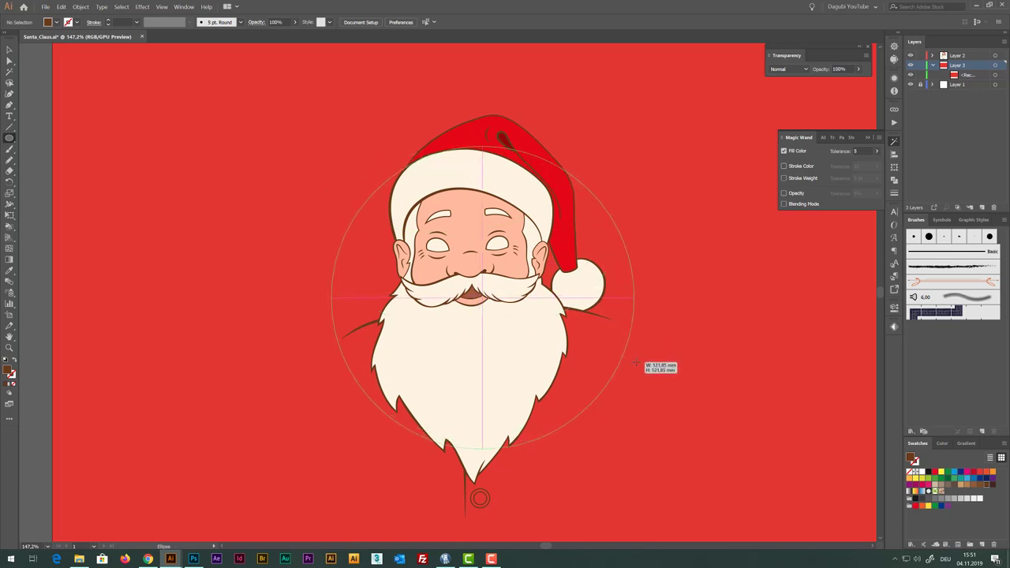
pyautogui.moveTo(631, 363); pyautogui.dragTo(615, 350)
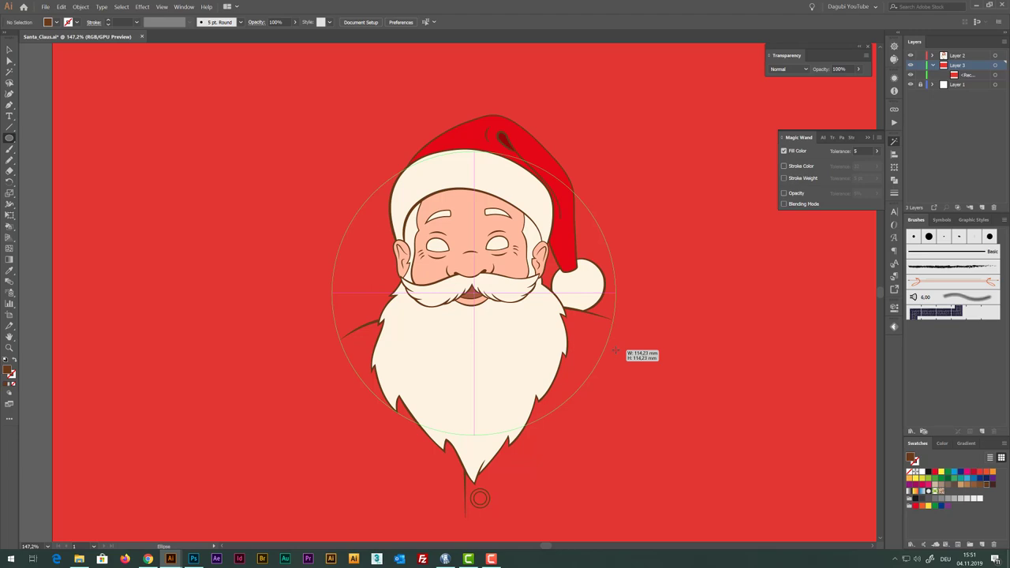
pyautogui.moveTo(616, 349); pyautogui.dragTo(614, 350)
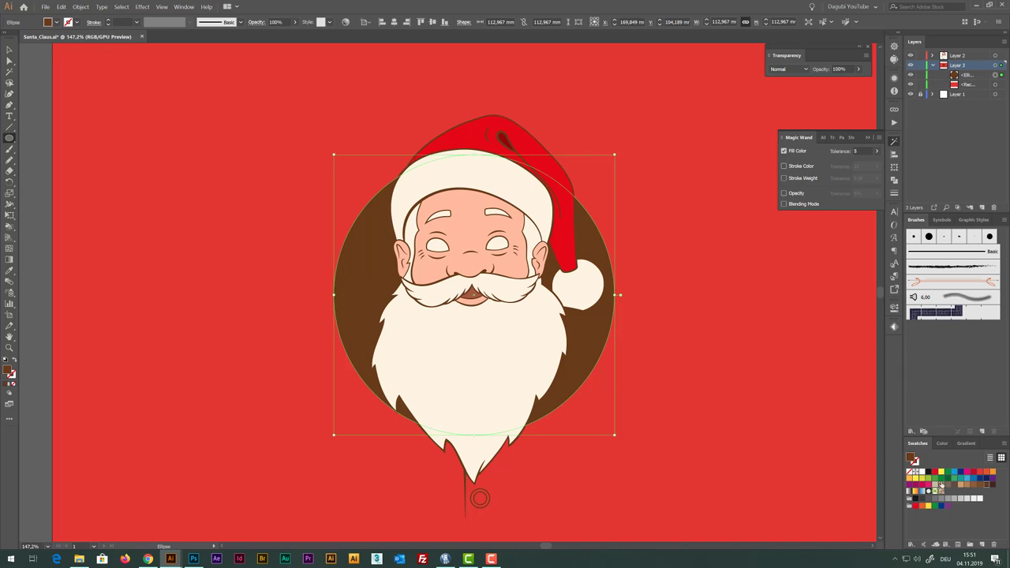
# Fill the circle with the orange-yellow preset gradient and remove its middle orange stop
pyautogui.click(966, 443)
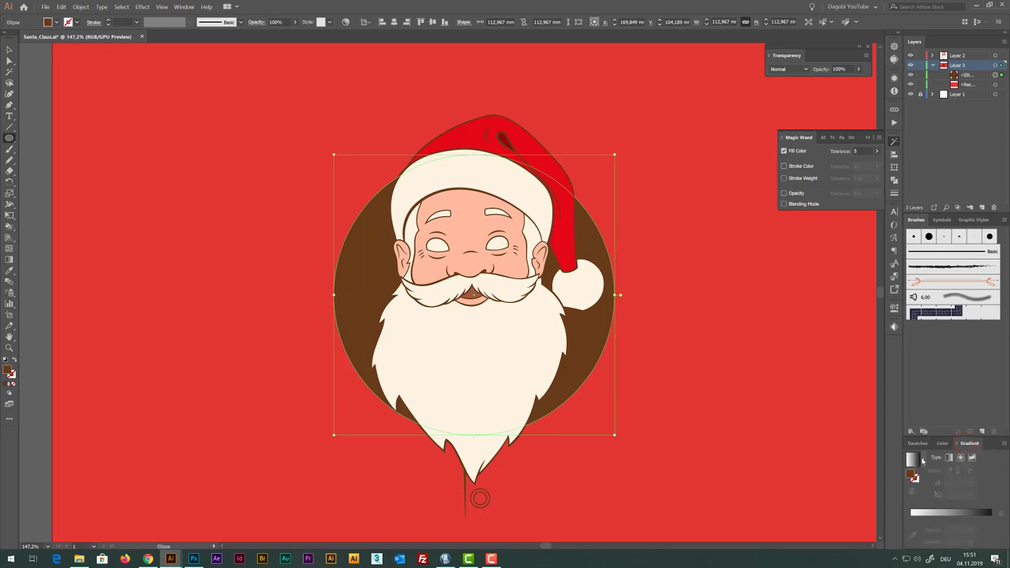
pyautogui.click(921, 460)
pyautogui.click(883, 491)
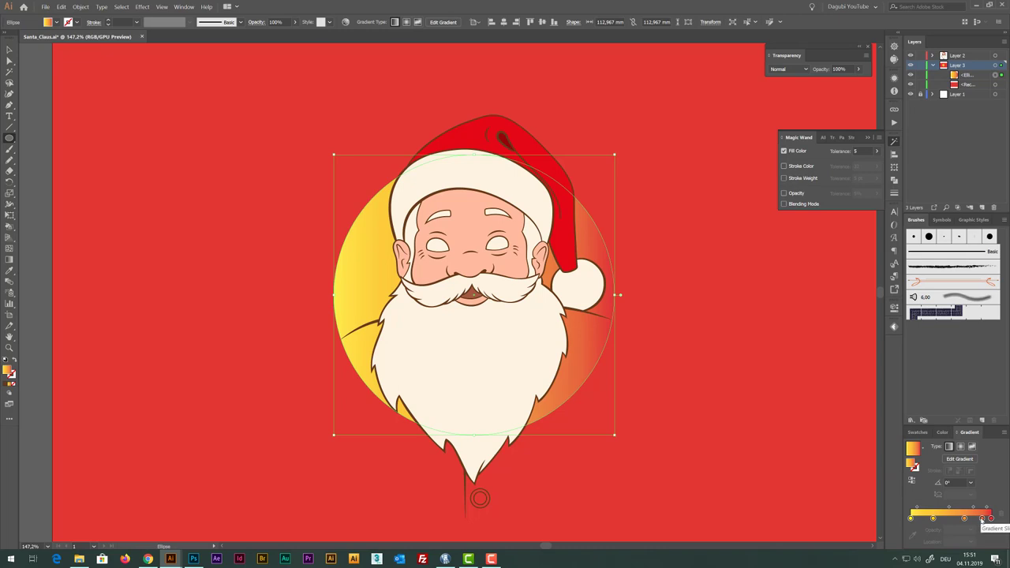
pyautogui.moveTo(980, 518)
pyautogui.mouseDown()
pyautogui.moveTo(961, 518)
pyautogui.moveTo(958, 541)
pyautogui.mouseUp()
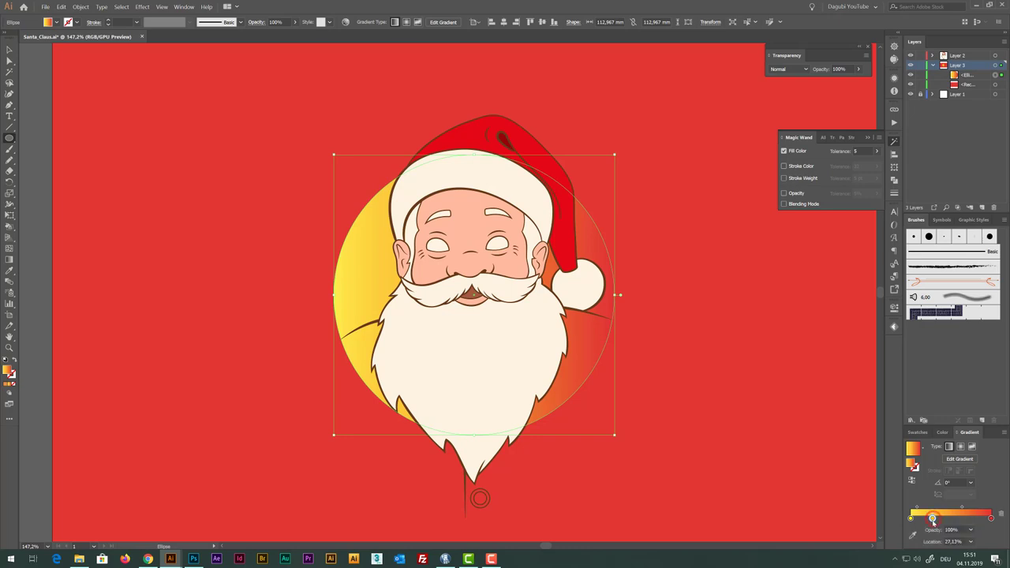
pyautogui.moveTo(934, 520); pyautogui.dragTo(932, 538)
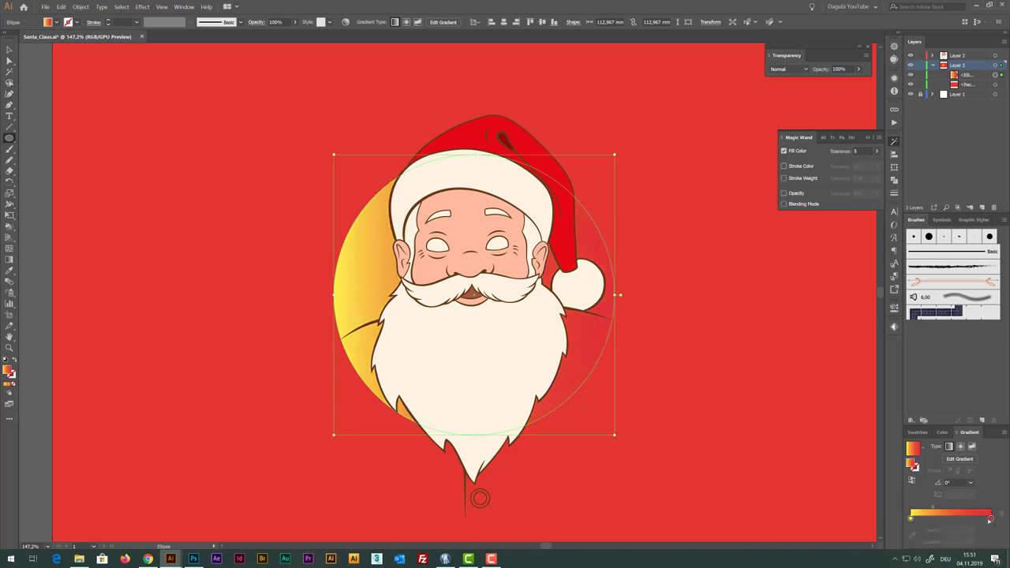
# Set the remaining stop to deep red in RGB, make the gradient radial, and reverse it
pyautogui.doubleClick(911, 518)
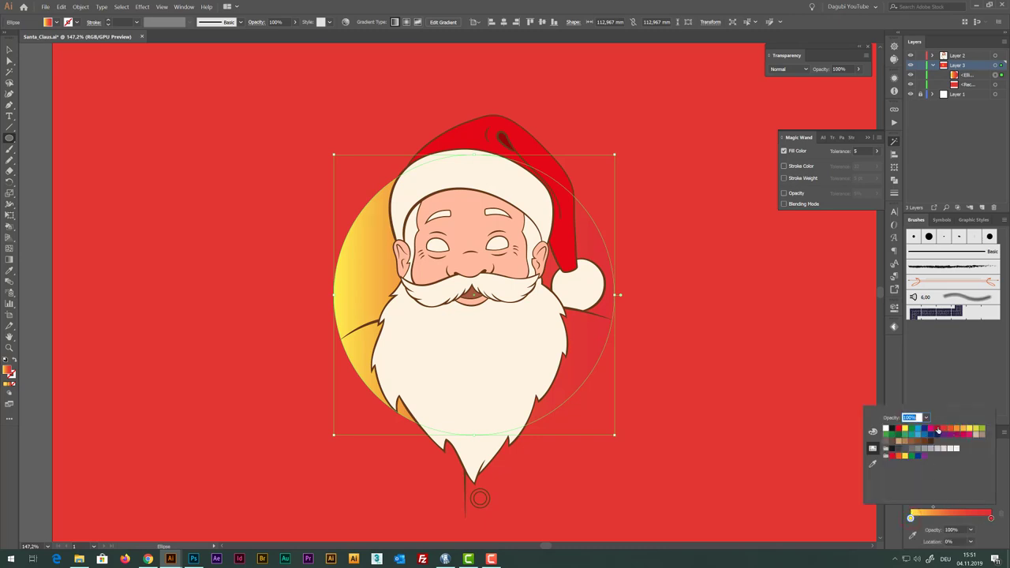
pyautogui.click(935, 433)
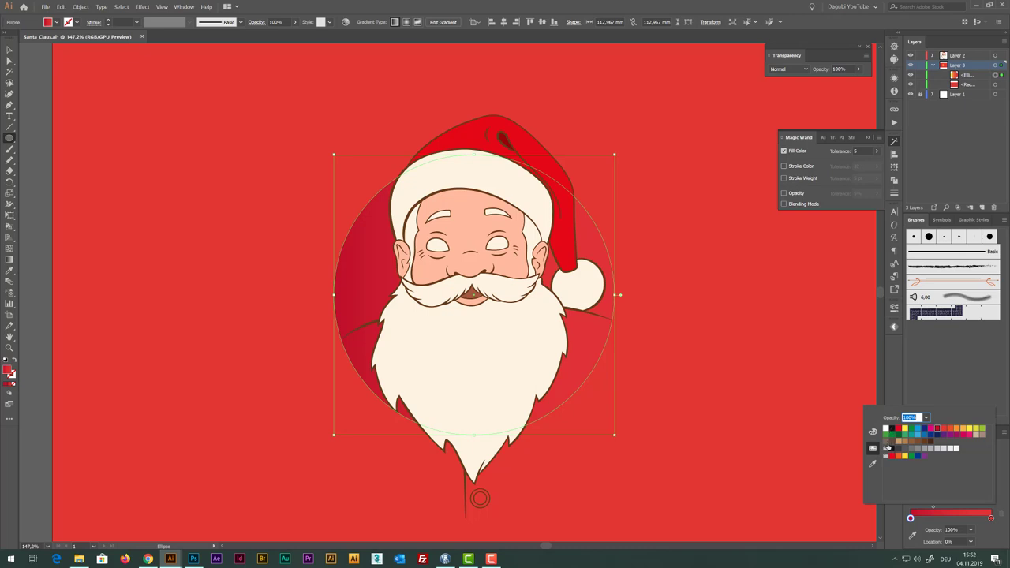
pyautogui.click(873, 431)
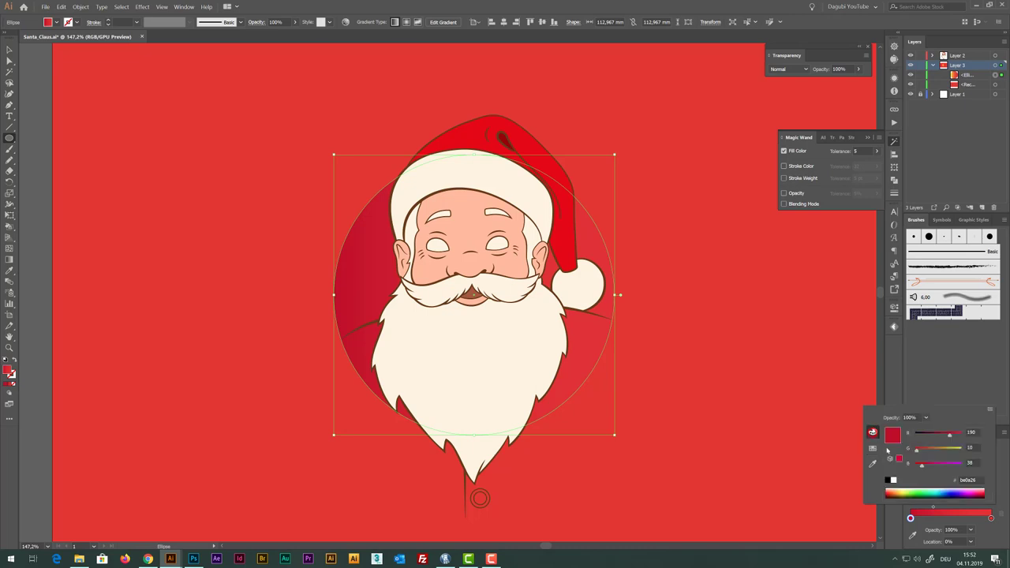
pyautogui.click(915, 464)
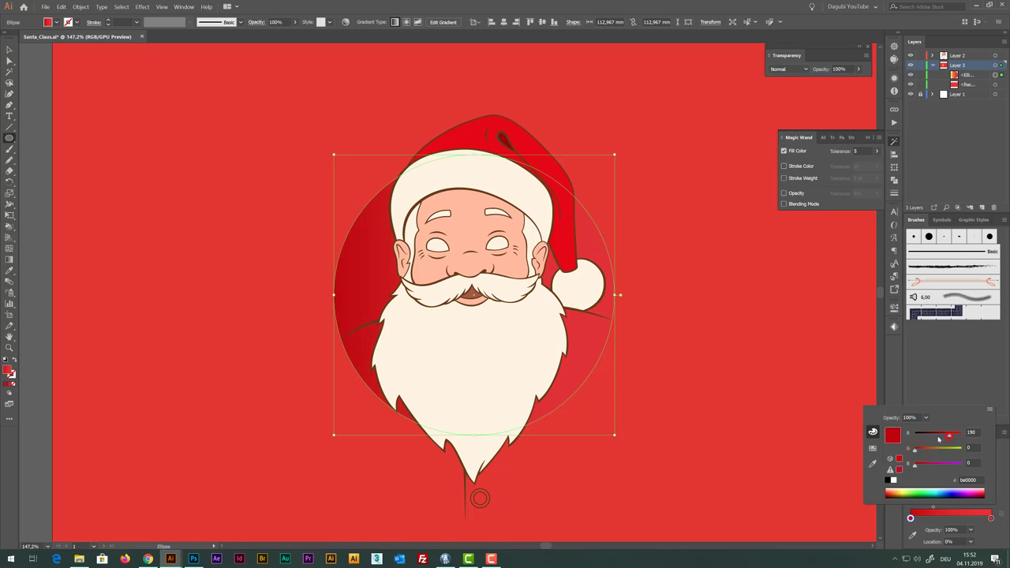
pyautogui.moveTo(938, 438); pyautogui.dragTo(931, 438)
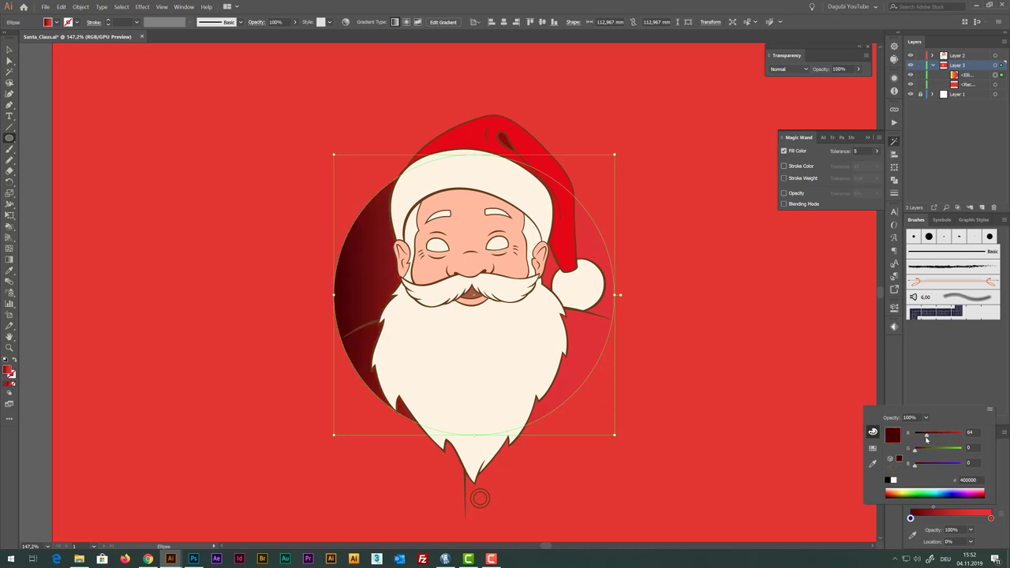
pyautogui.click(1006, 478)
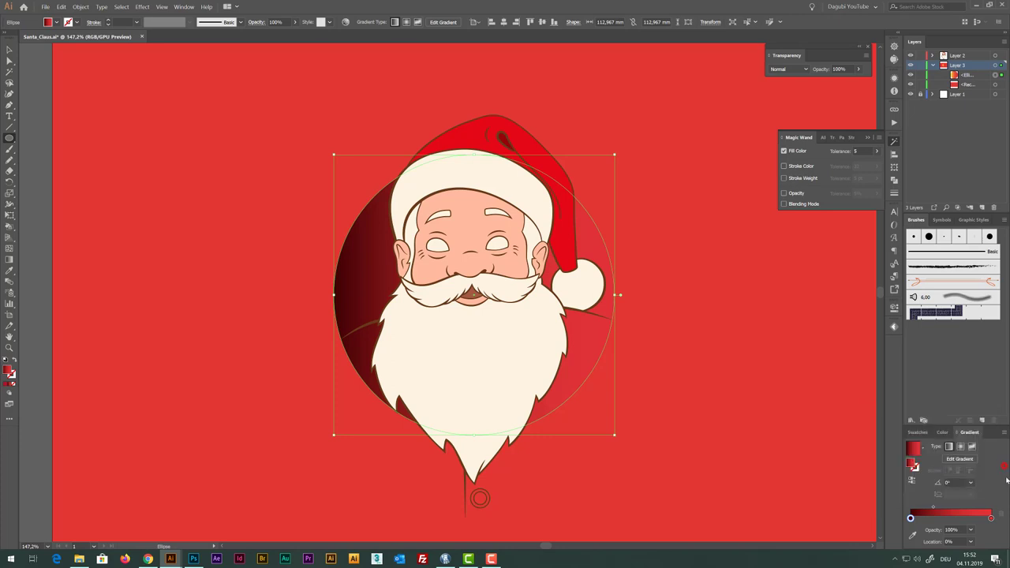
pyautogui.click(960, 447)
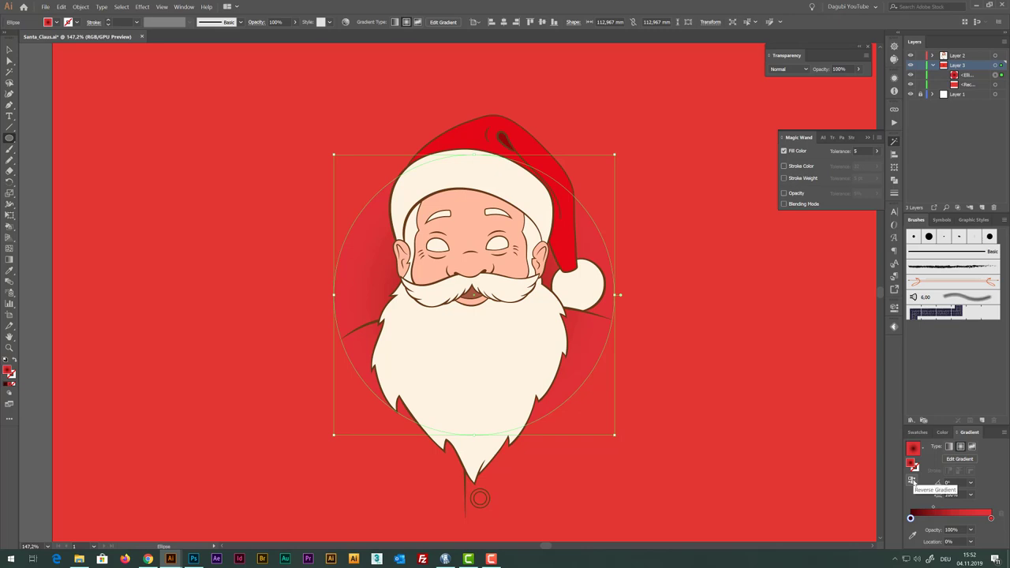
pyautogui.click(913, 480)
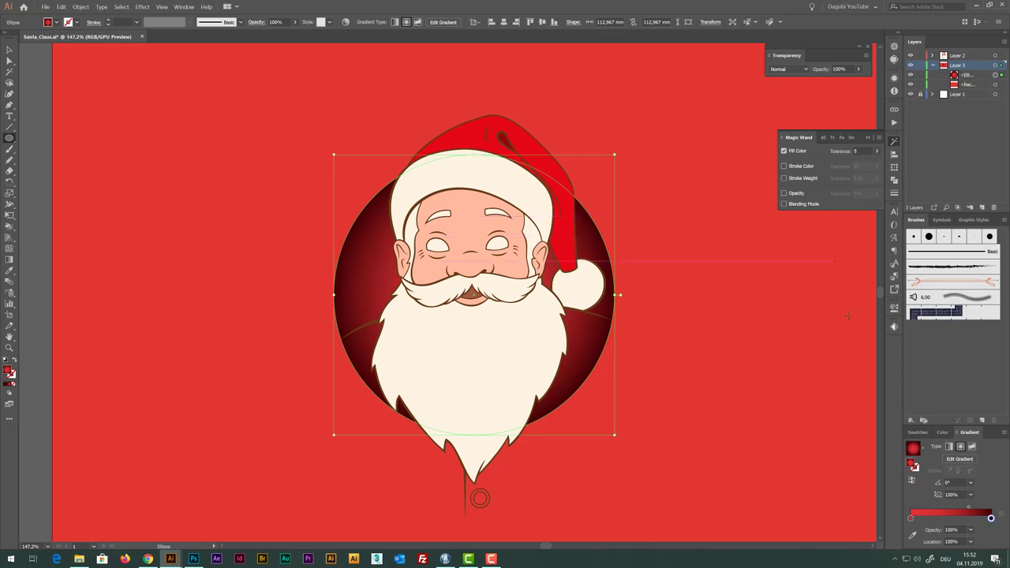
pyautogui.moveTo(923, 426); pyautogui.dragTo(924, 433)
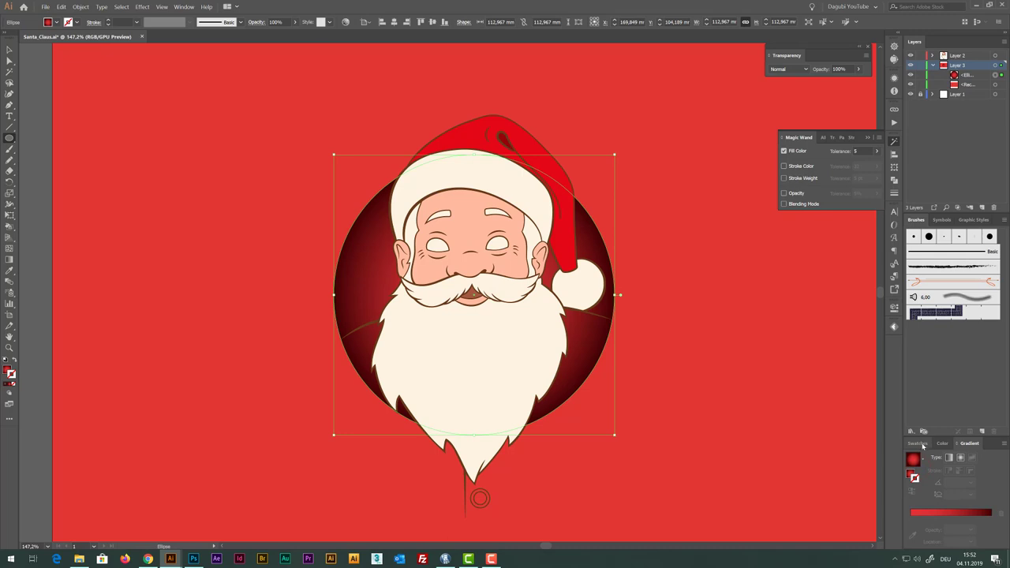
# Give the gradient circle a red outline 5 pt thick
pyautogui.click(923, 444)
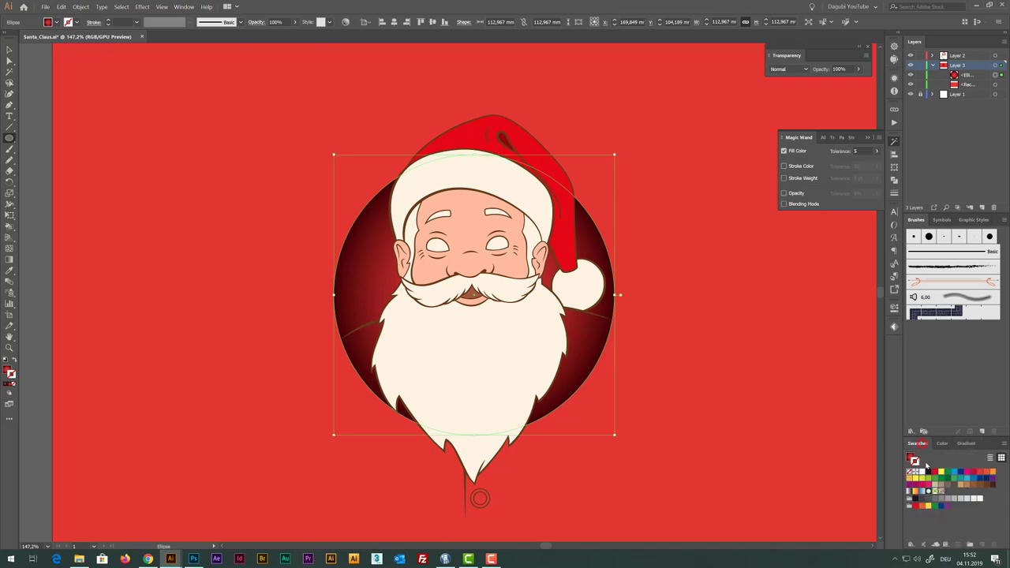
pyautogui.click(975, 472)
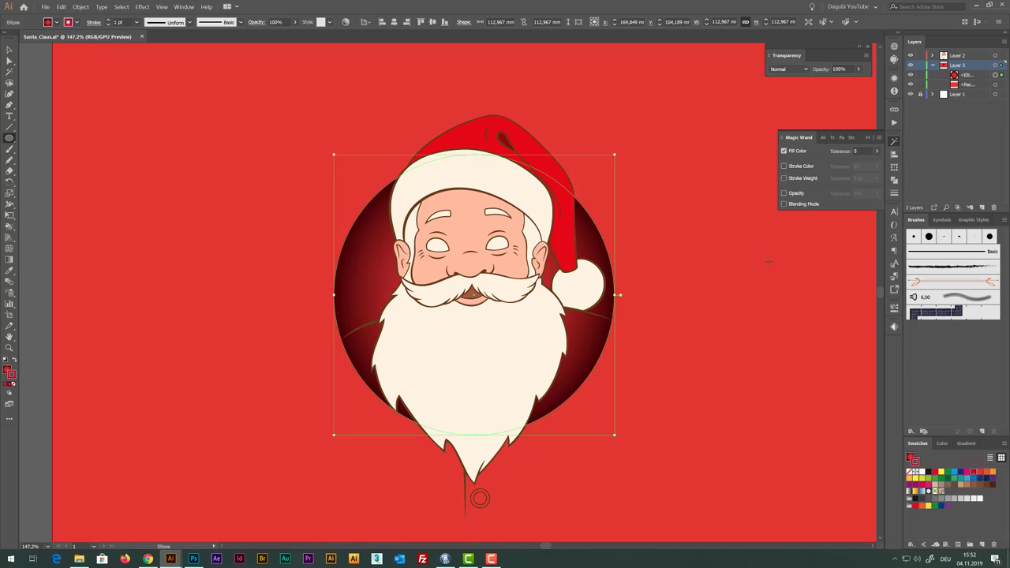
pyautogui.click(894, 193)
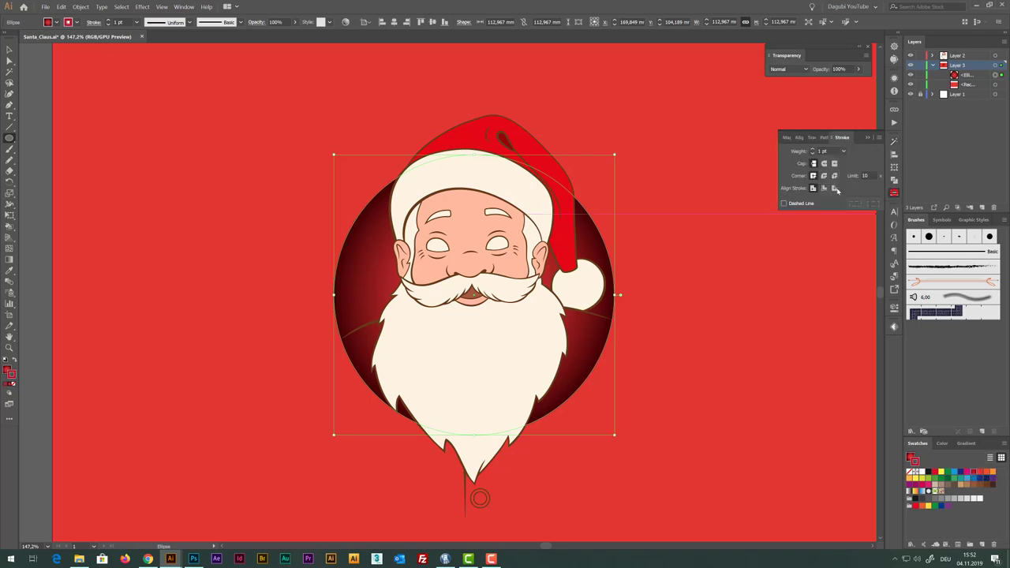
pyautogui.click(812, 150)
pyautogui.click(813, 150)
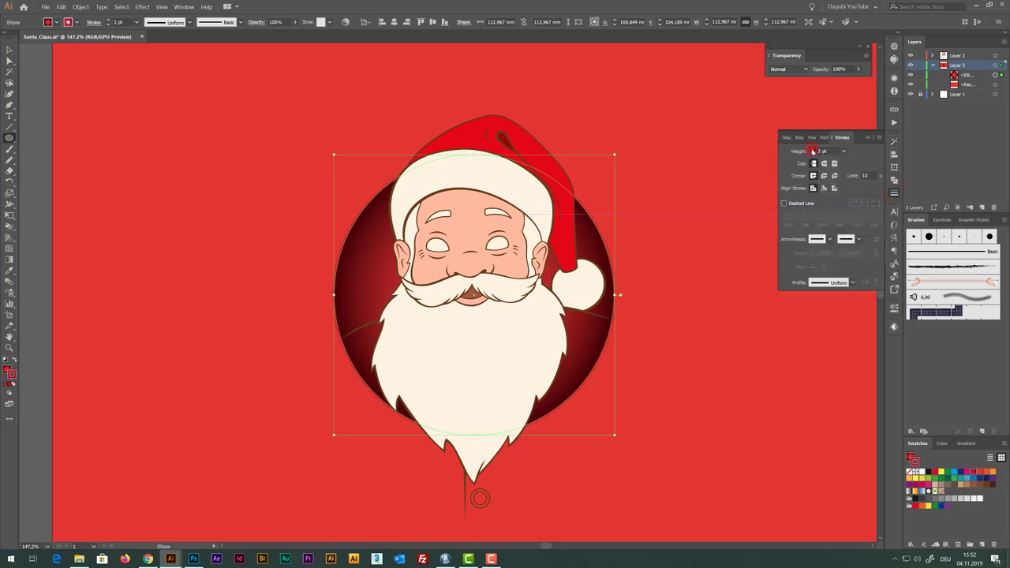
pyautogui.click(813, 150)
pyautogui.click(813, 150)
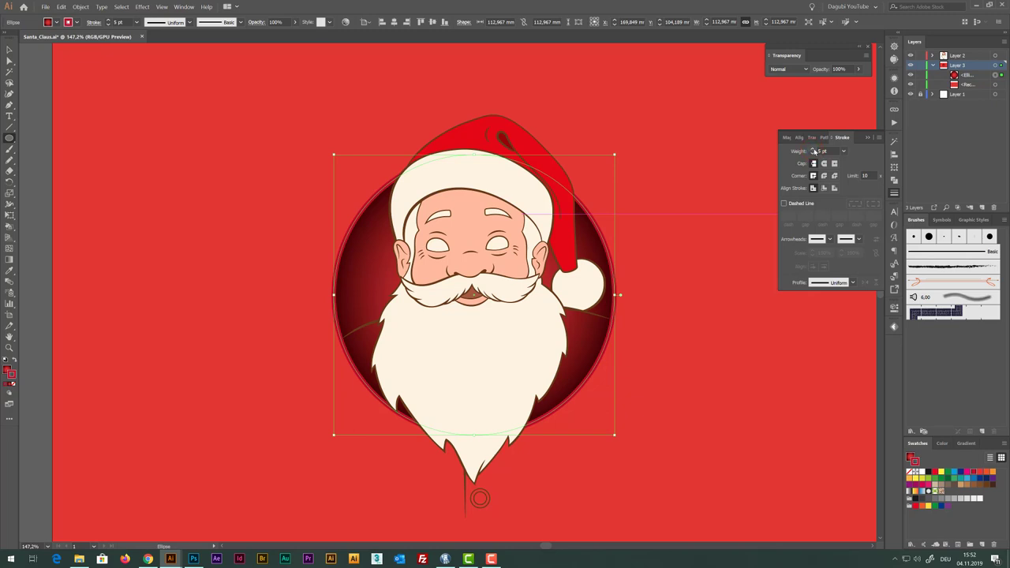
pyautogui.moveTo(624, 365); pyautogui.dragTo(688, 390)
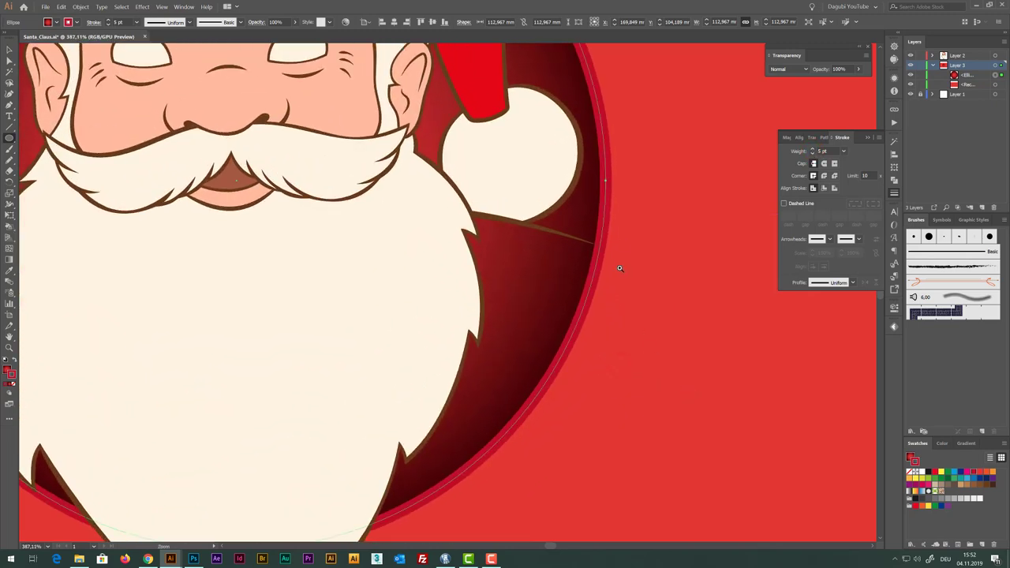
pyautogui.moveTo(620, 269); pyautogui.dragTo(697, 293)
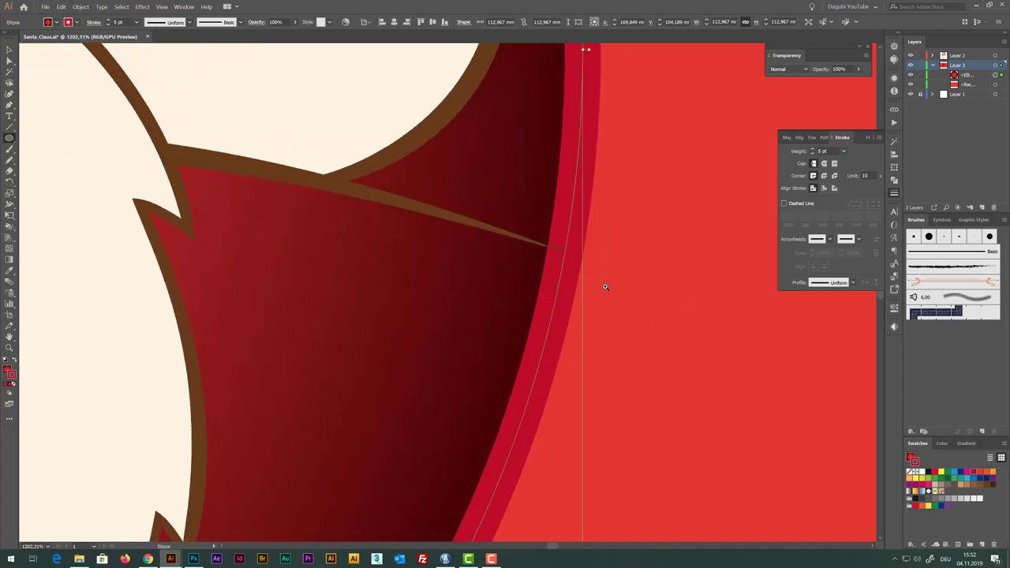
pyautogui.moveTo(605, 286)
pyautogui.mouseDown()
pyautogui.moveTo(540, 248)
pyautogui.moveTo(543, 258)
pyautogui.mouseUp()
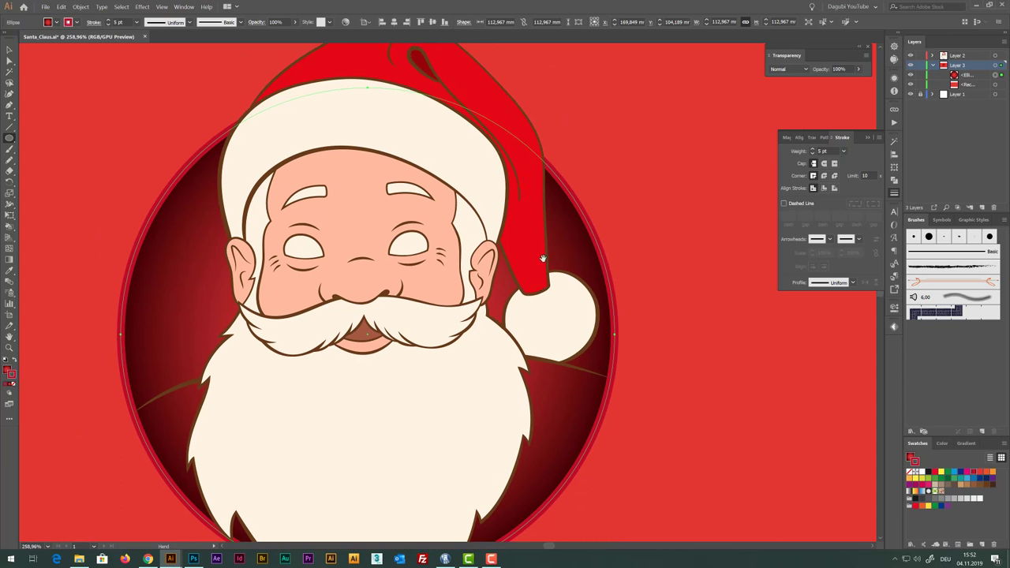
# Enlarge the circle slightly with Free Transform to about 115.7 mm across
pyautogui.click(11, 215)
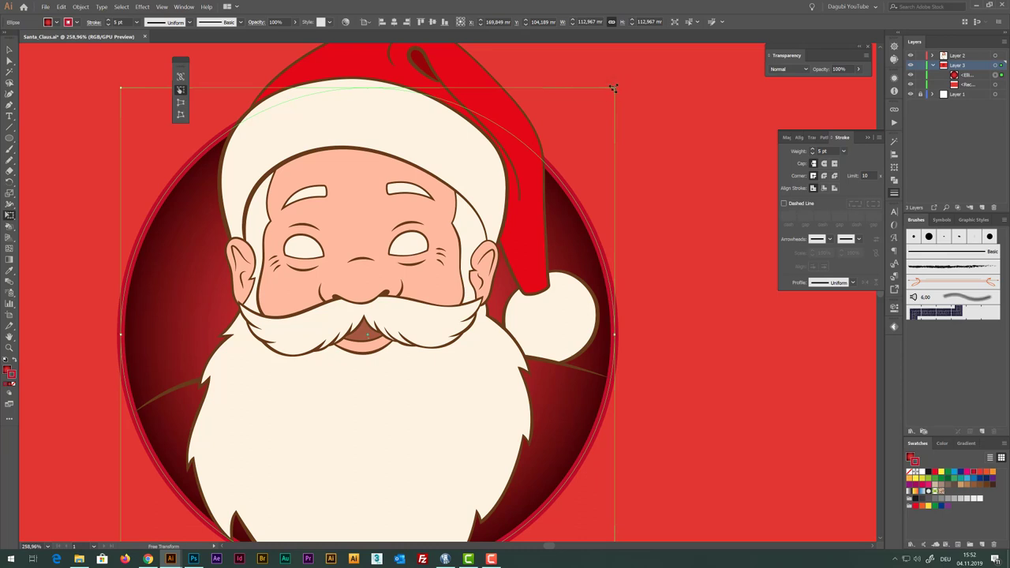
pyautogui.moveTo(613, 87); pyautogui.dragTo(621, 82)
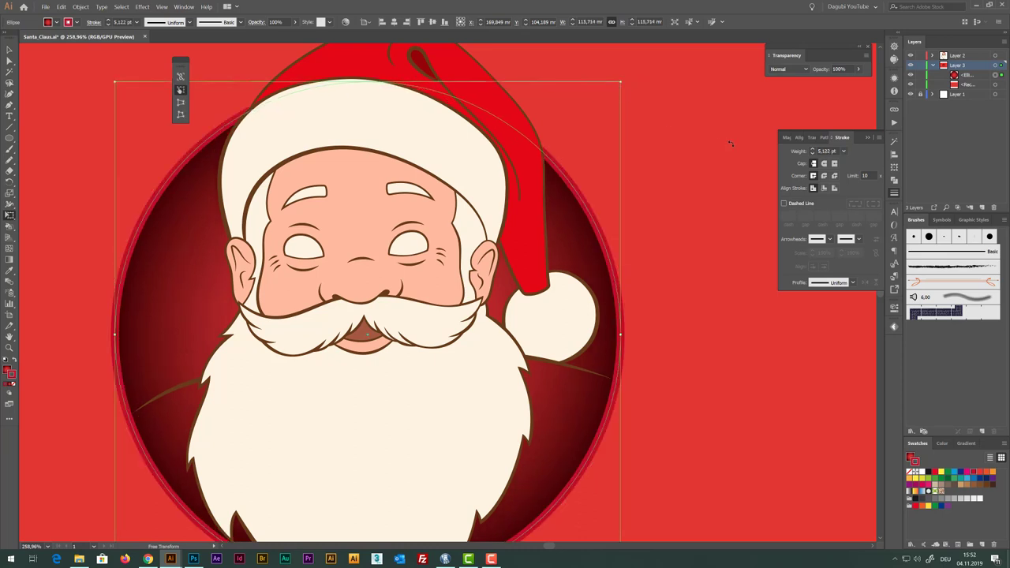
pyautogui.moveTo(684, 348)
pyautogui.mouseDown()
pyautogui.moveTo(636, 329)
pyautogui.moveTo(669, 319)
pyautogui.moveTo(652, 333)
pyautogui.mouseUp()
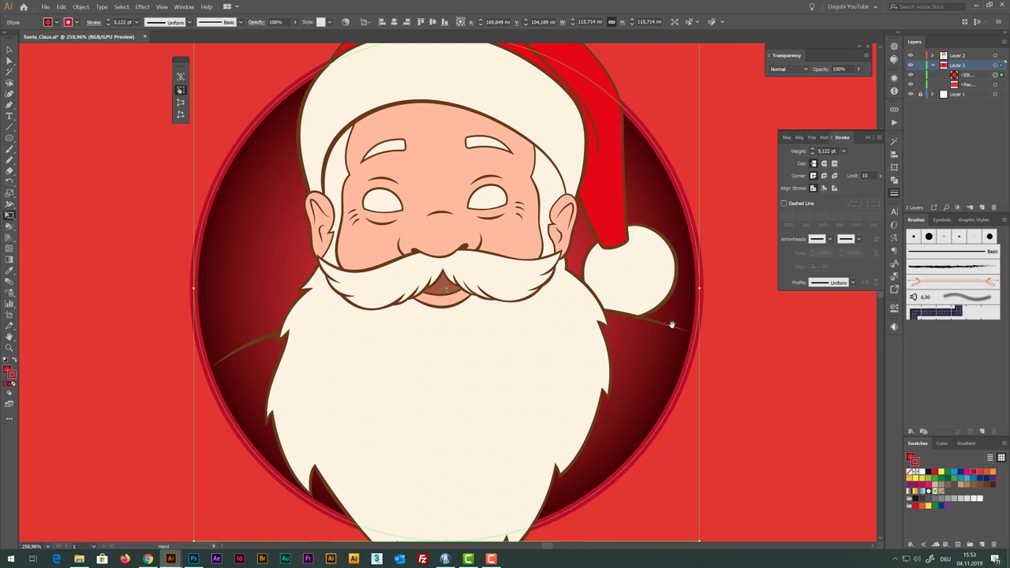
pyautogui.moveTo(633, 292)
pyautogui.mouseDown()
pyautogui.moveTo(630, 251)
pyautogui.moveTo(617, 266)
pyautogui.mouseUp()
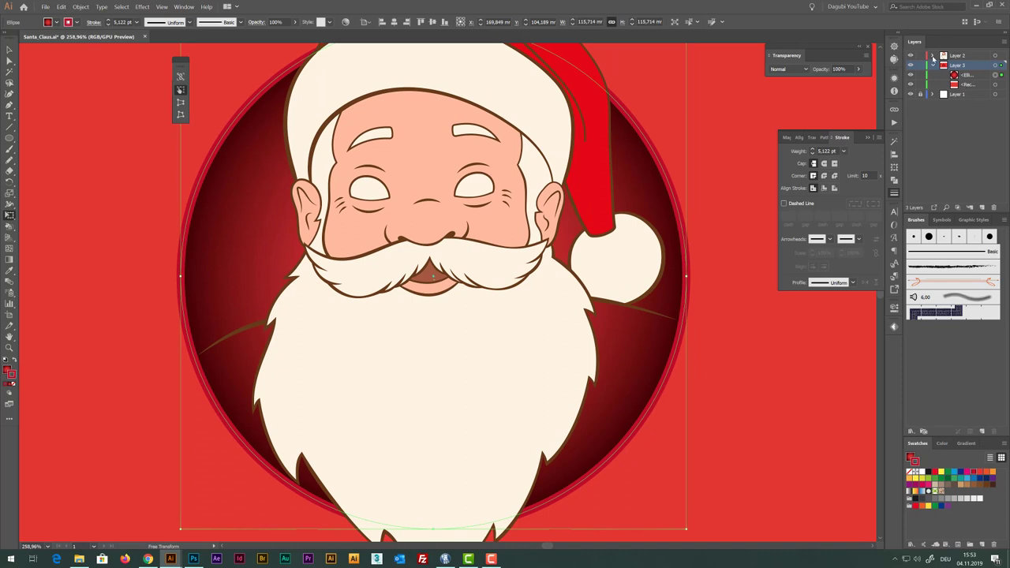
# Select the gradient circle in Layer 3 and copy it
pyautogui.click(933, 56)
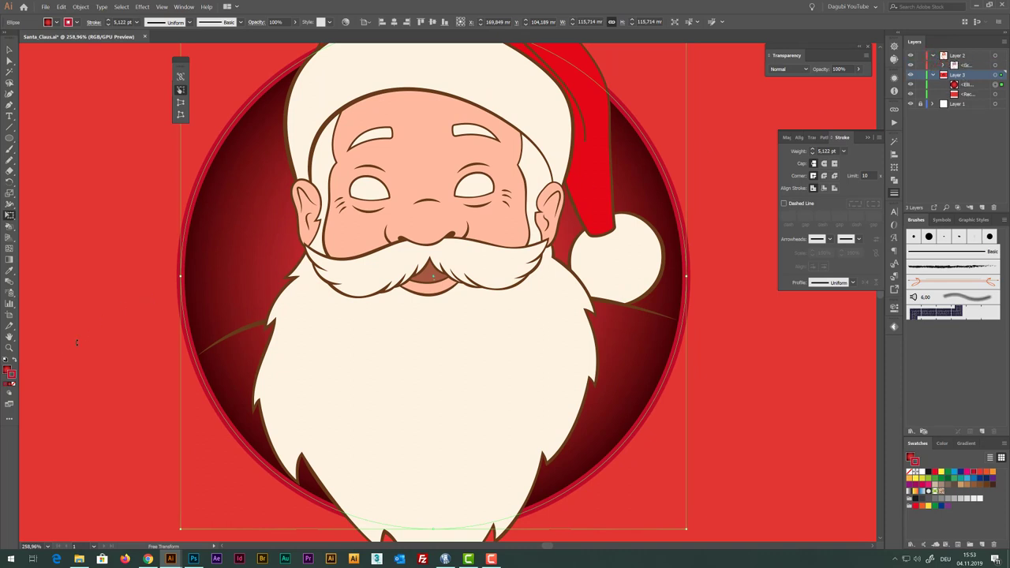
pyautogui.click(981, 84)
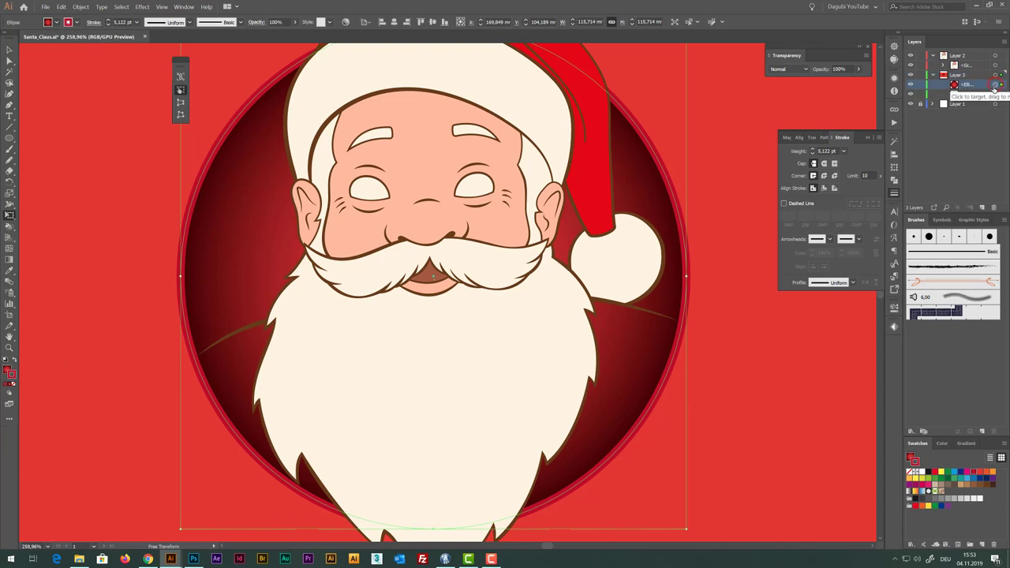
pyautogui.click(64, 9)
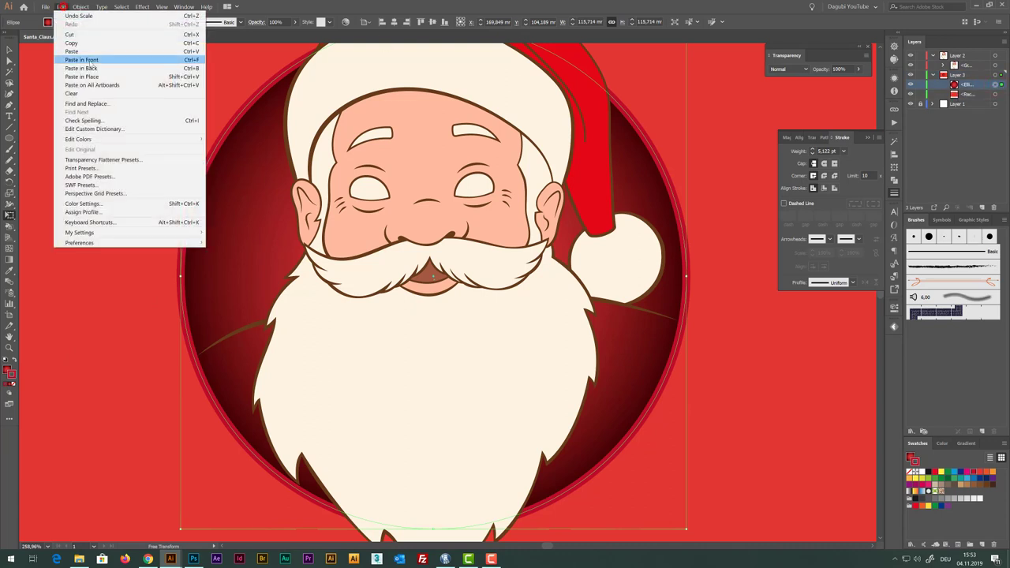
pyautogui.click(71, 41)
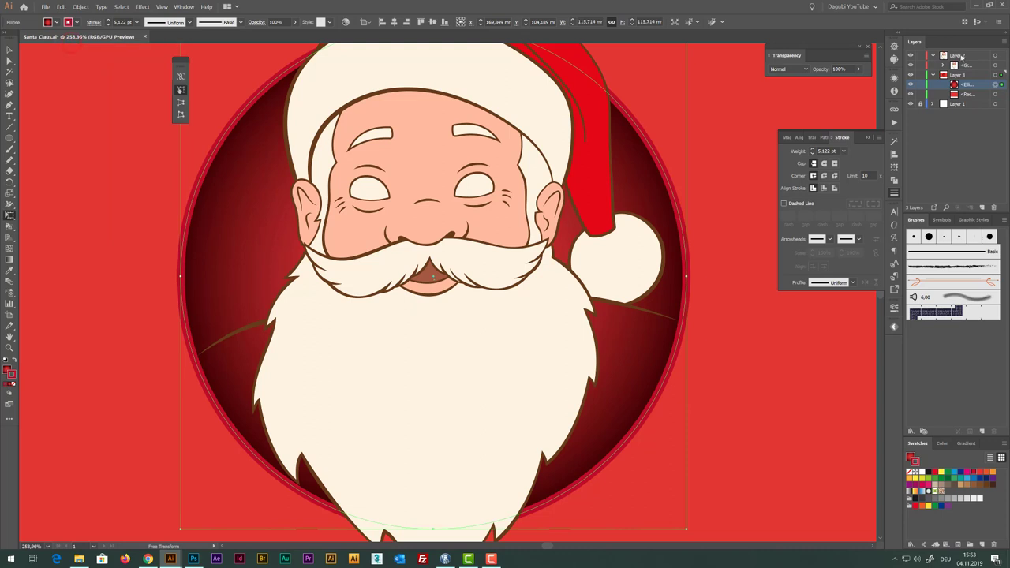
# Paste the circle in place into Layer 2 and move it beneath the Santa group
pyautogui.click(962, 57)
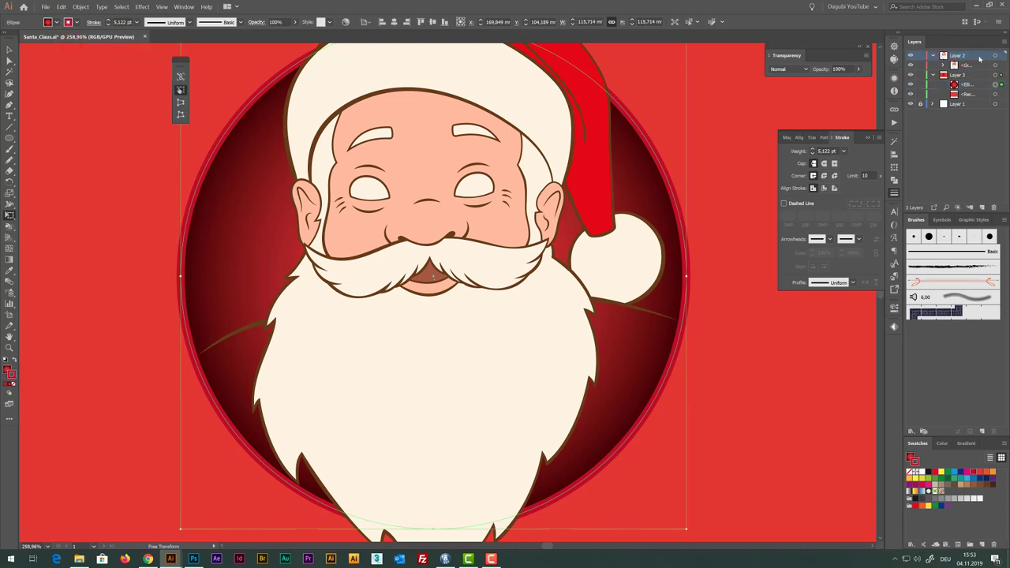
pyautogui.click(81, 7)
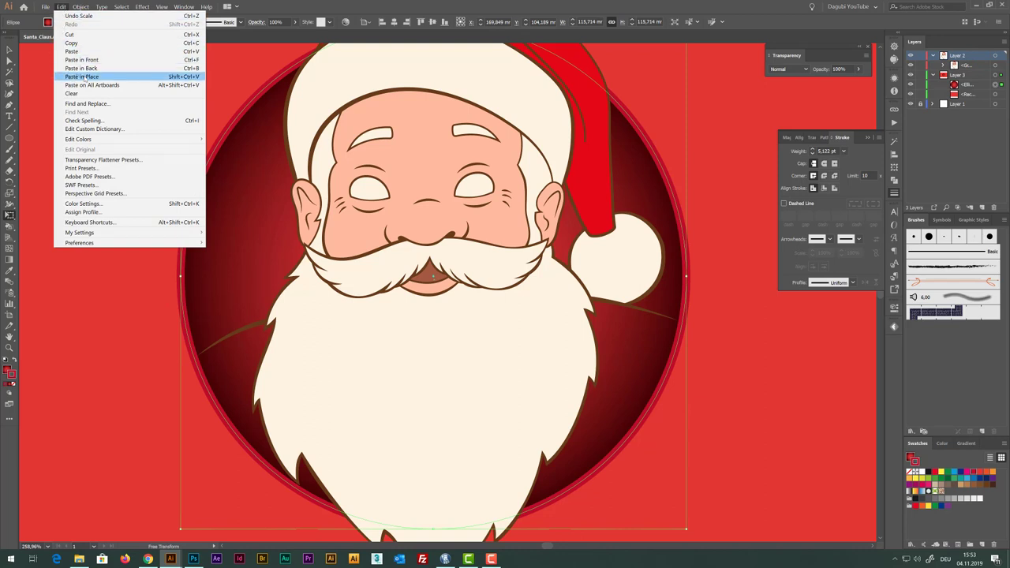
pyautogui.click(85, 76)
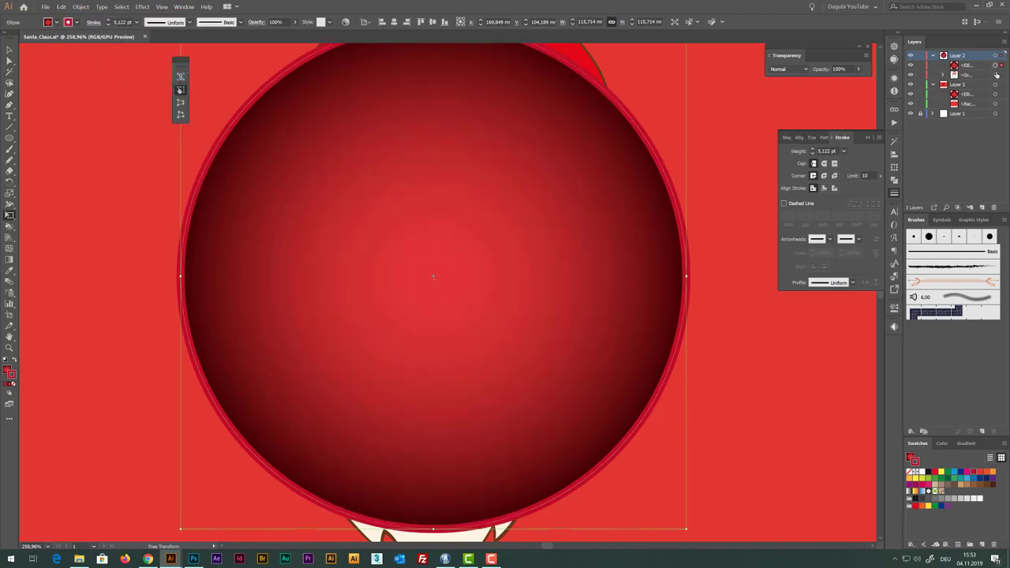
pyautogui.click(976, 66)
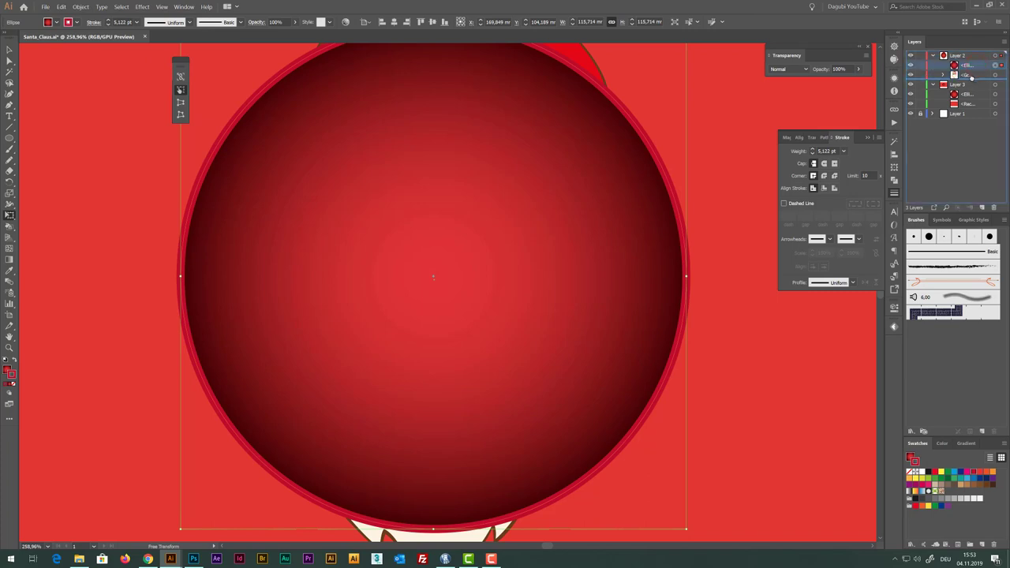
pyautogui.moveTo(972, 76); pyautogui.dragTo(972, 77)
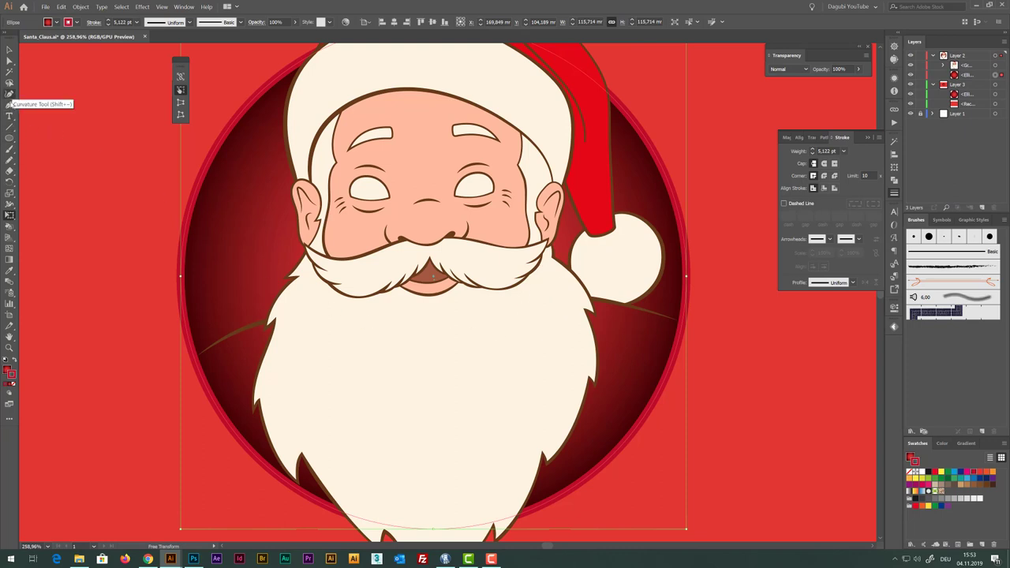
# Add an anchor point on the copied circle's right edge with the Add Anchor Point tool
pyautogui.click(10, 105)
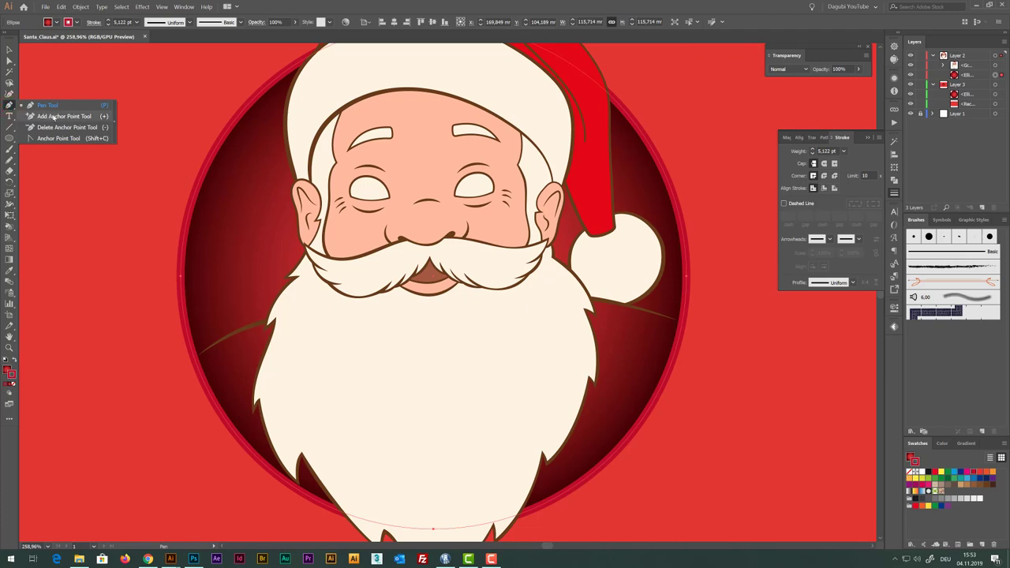
pyautogui.click(52, 116)
pyautogui.moveTo(692, 338); pyautogui.dragTo(763, 387)
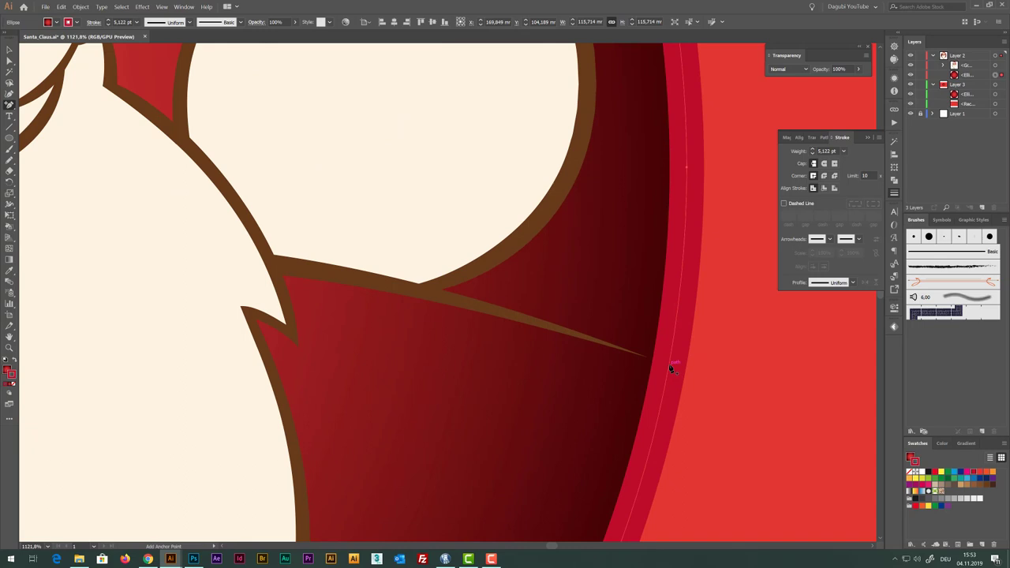
pyautogui.click(671, 367)
pyautogui.scroll(5, 227, 334)
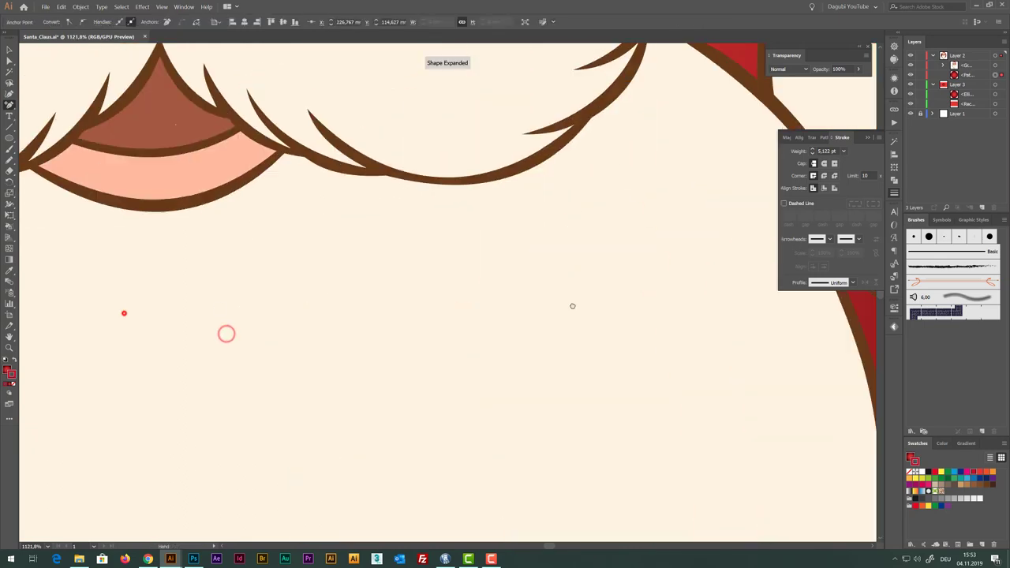
pyautogui.scroll(3, 573, 305)
pyautogui.scroll(8, 620, 273)
pyautogui.scroll(3, 309, 279)
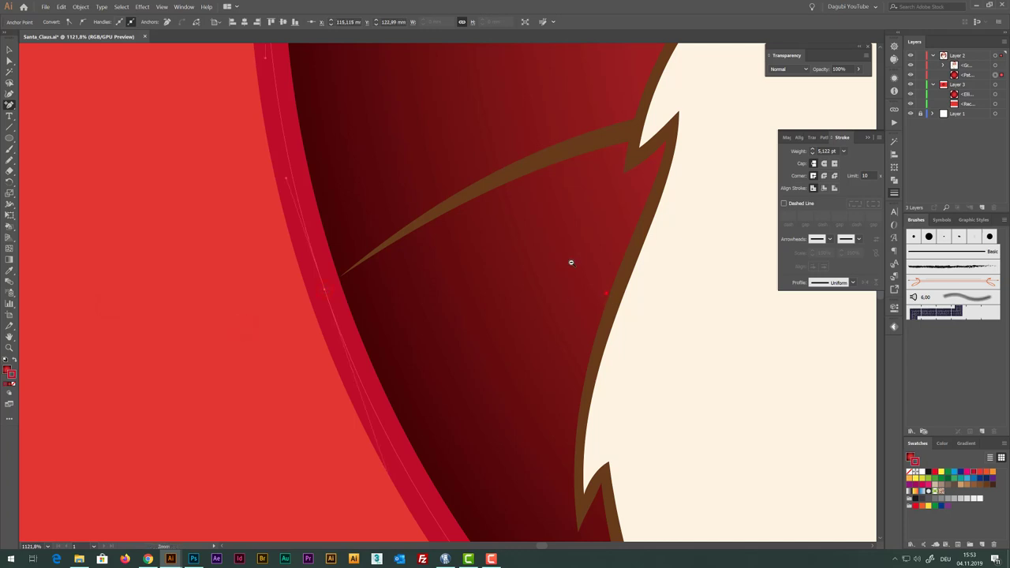
pyautogui.scroll(-8, 568, 264)
pyautogui.scroll(-1, 585, 189)
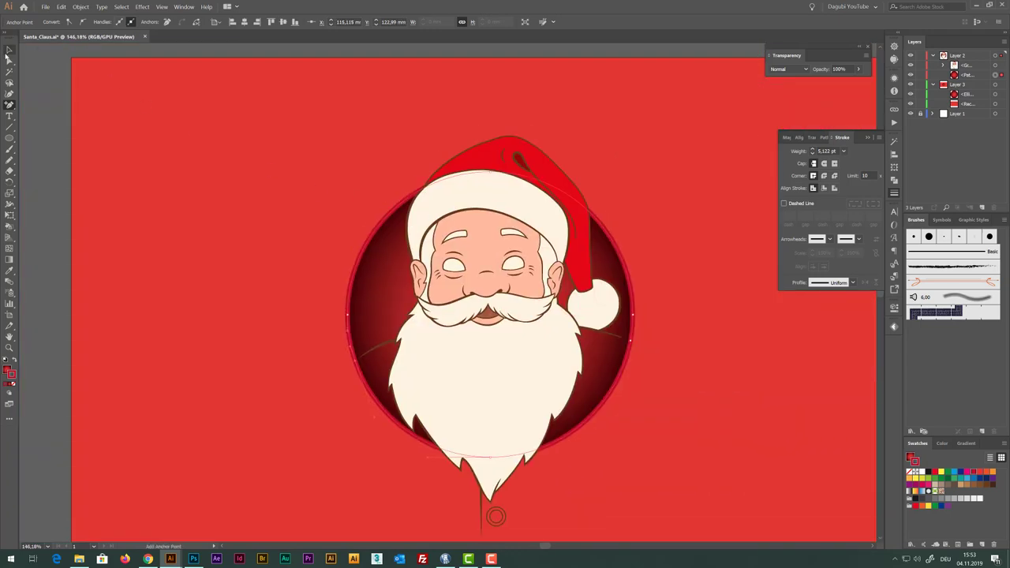
pyautogui.click(10, 61)
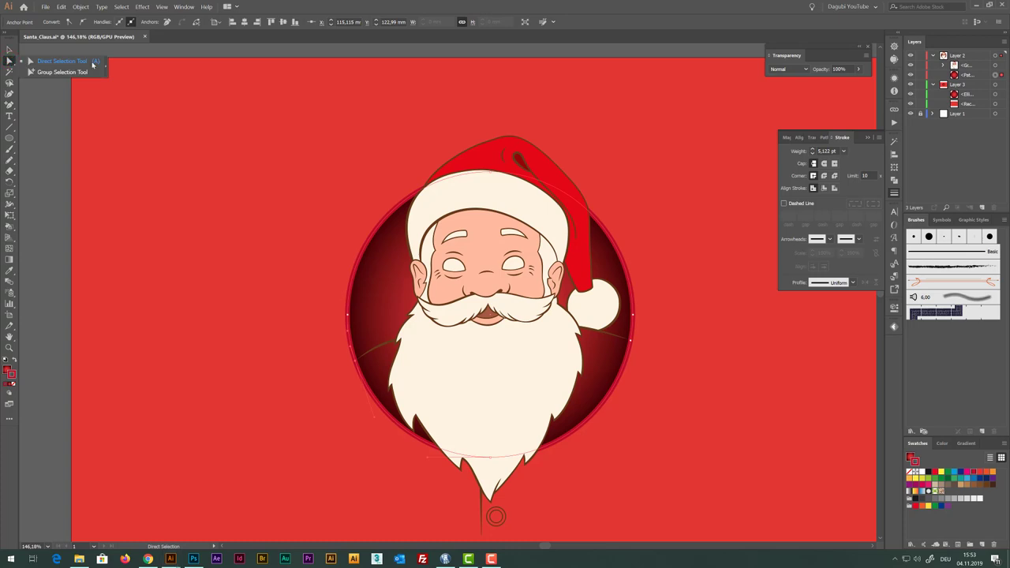
# Delete the top and left anchor points of the copied circle path
pyautogui.click(490, 175)
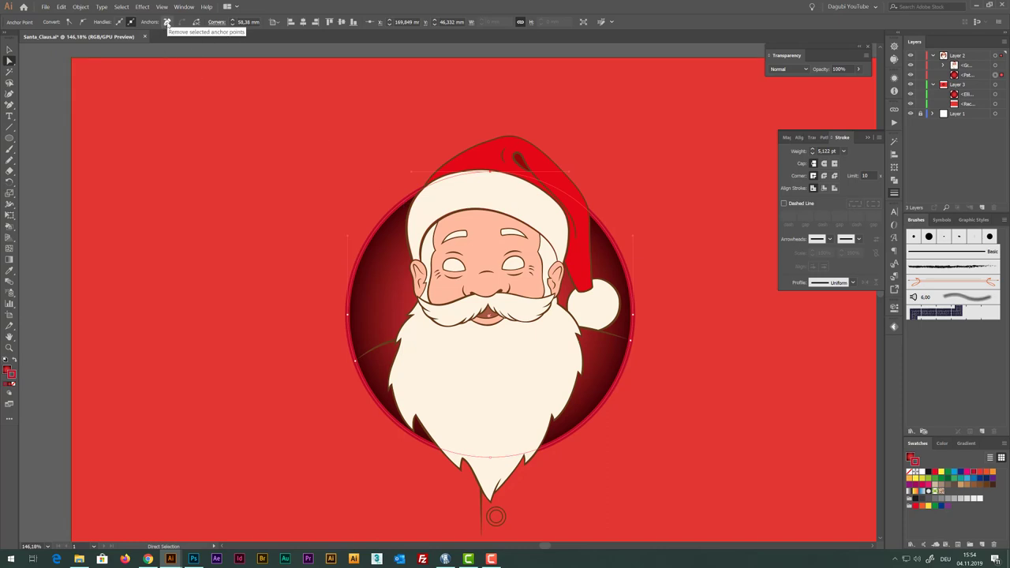
pyautogui.click(166, 22)
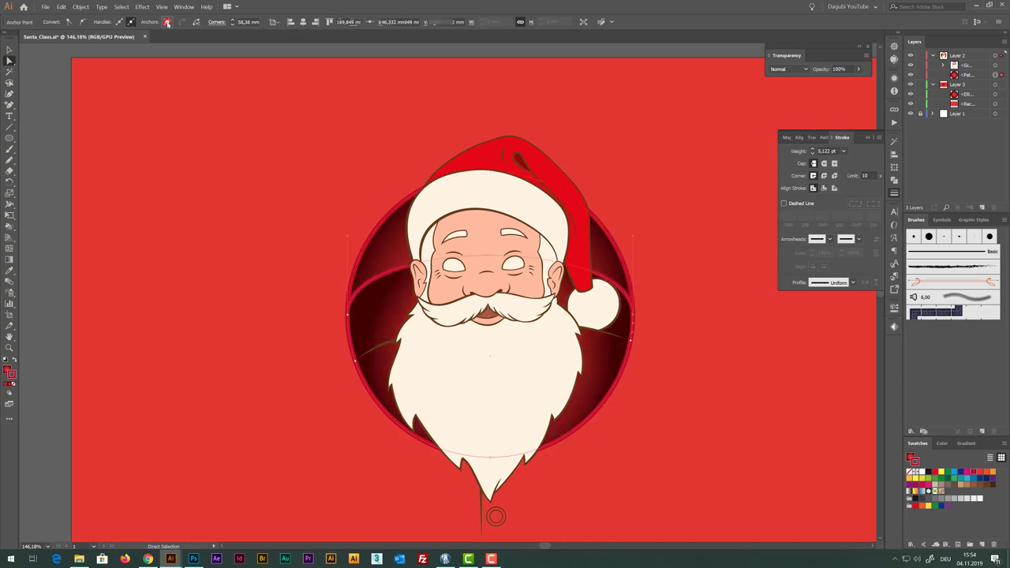
pyautogui.keyDown('alt'); pyautogui.scroll(1, 629, 347); pyautogui.keyUp('alt')
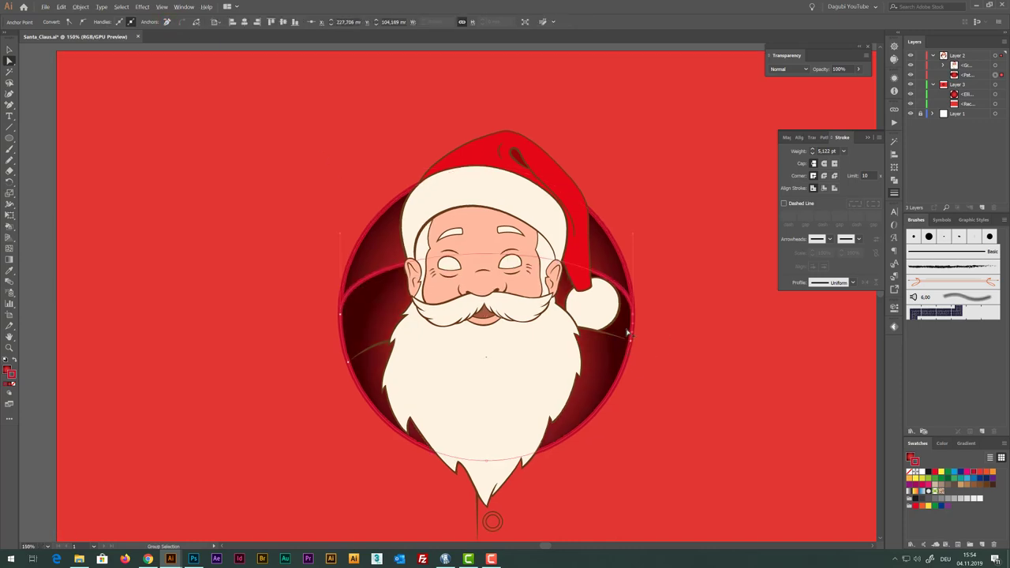
pyautogui.keyDown('alt'); pyautogui.scroll(3, 628, 339); pyautogui.keyUp('alt')
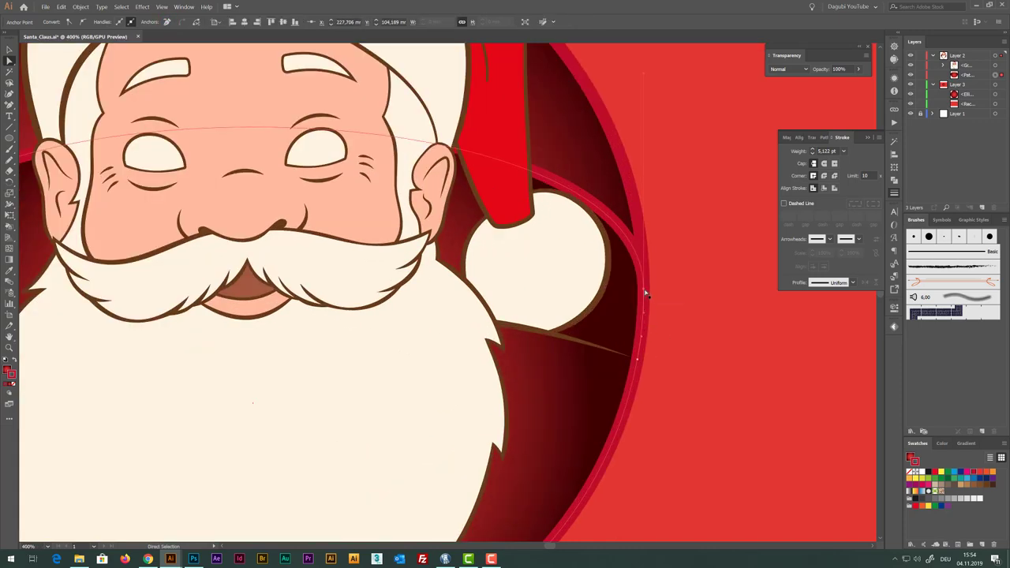
pyautogui.press('space')
pyautogui.hscroll(-5, 276, 280)
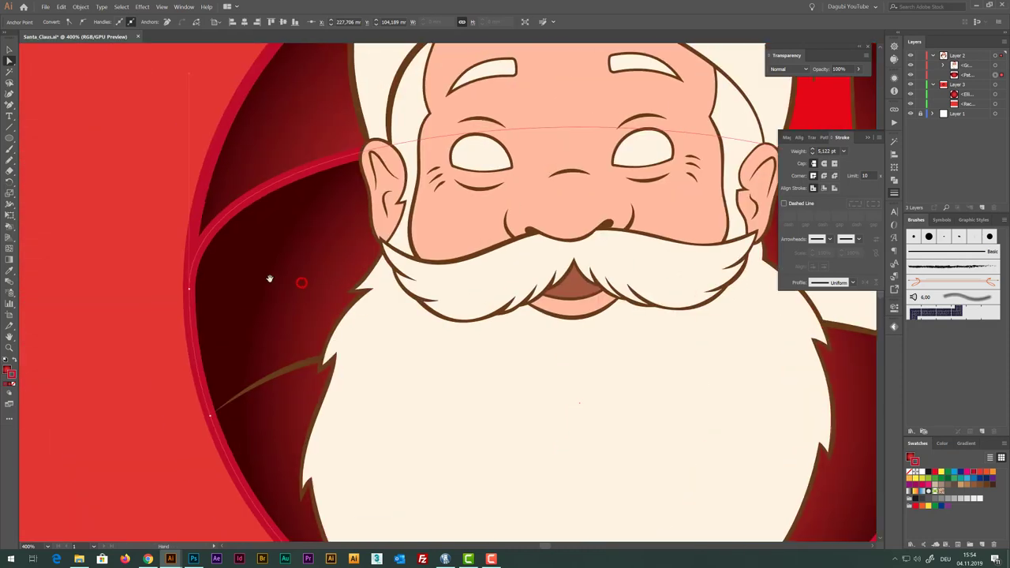
pyautogui.hscroll(-1, 261, 284)
pyautogui.keyDown('shift'); pyautogui.click(227, 292); pyautogui.keyUp('shift')
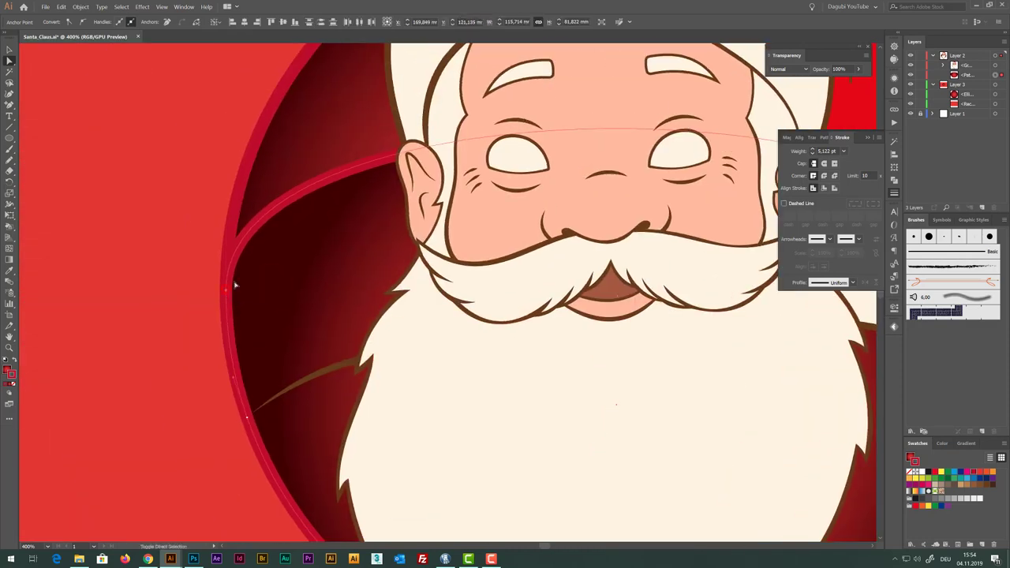
pyautogui.click(166, 21)
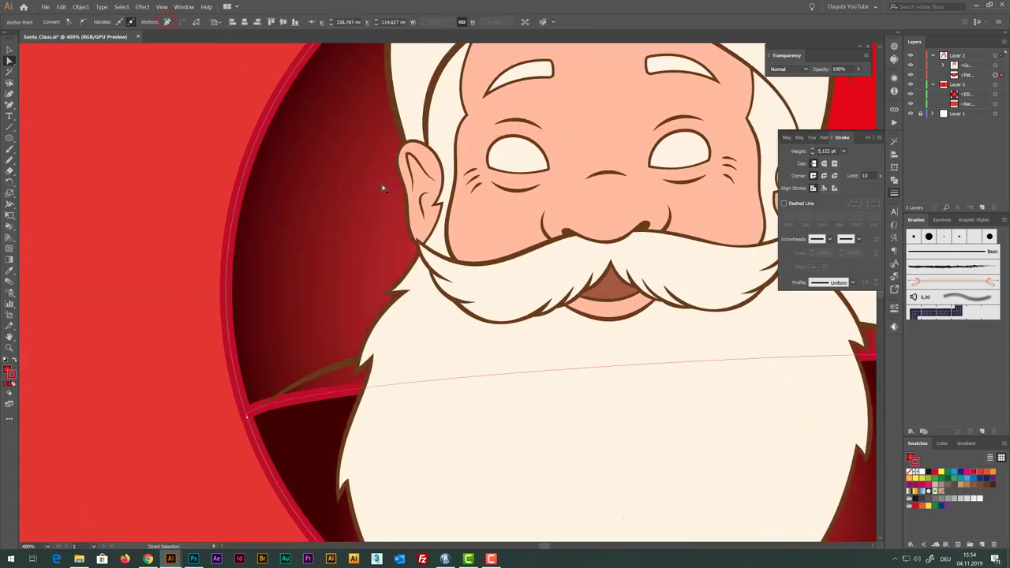
# Select the right-edge anchor and pull its handle toward the moustache
pyautogui.press('space')
pyautogui.moveTo(616, 300)
pyautogui.mouseDown()
pyautogui.moveTo(495, 218)
pyautogui.moveTo(459, 206)
pyautogui.moveTo(399, 228)
pyautogui.mouseUp()
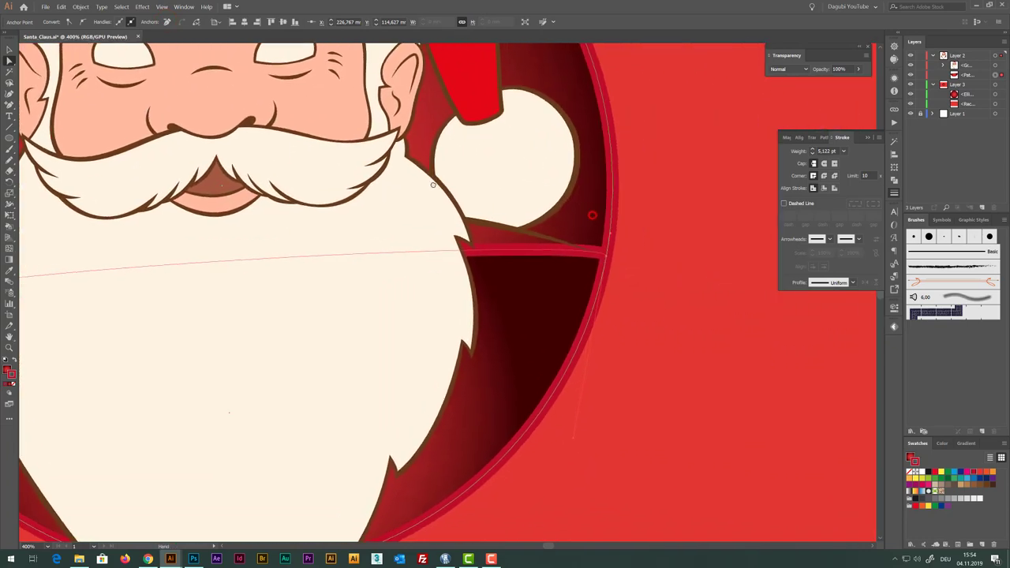
pyautogui.moveTo(507, 198); pyautogui.dragTo(342, 159)
pyautogui.click(607, 259)
pyautogui.click(605, 256)
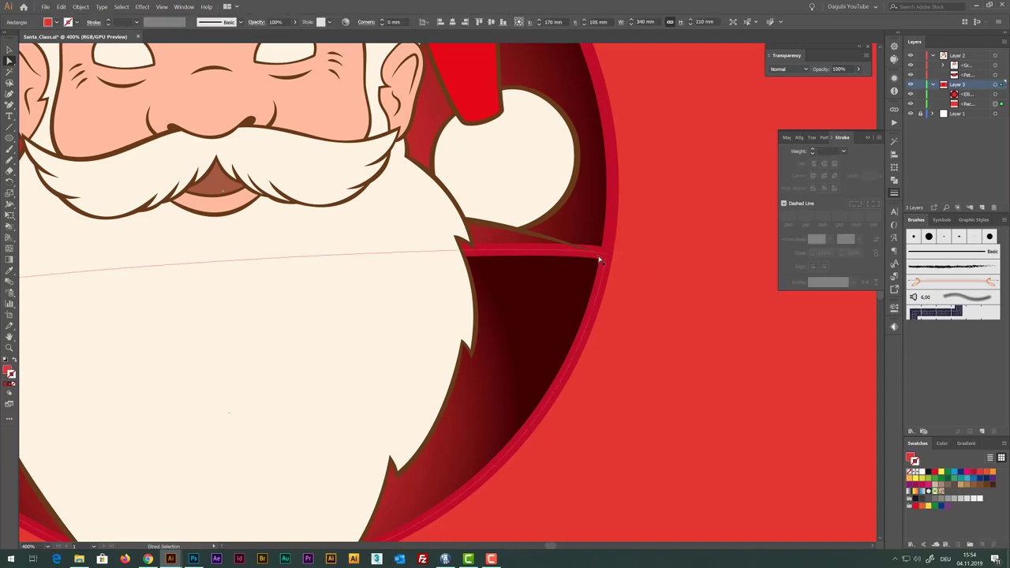
pyautogui.click(607, 259)
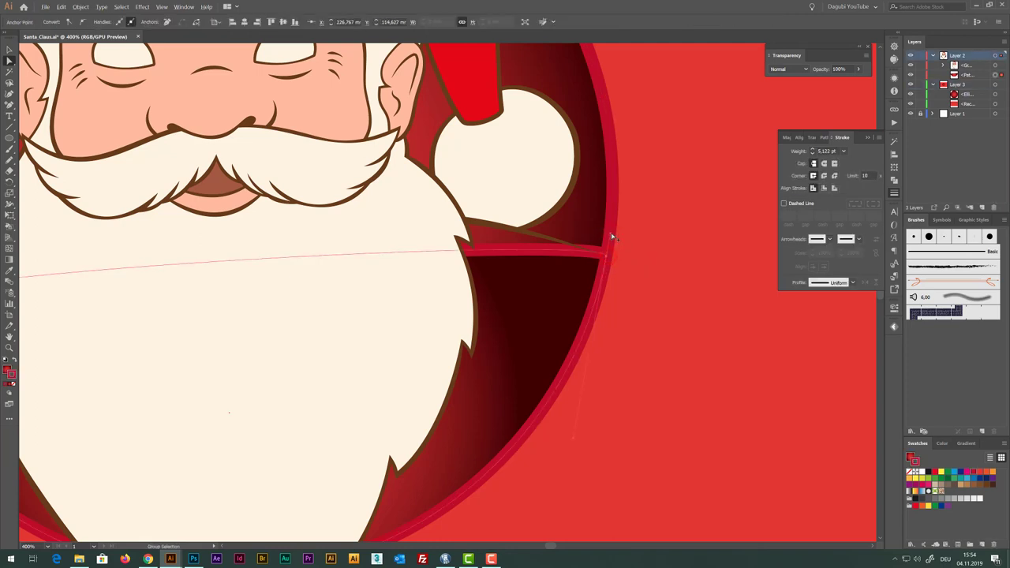
pyautogui.moveTo(612, 236); pyautogui.dragTo(265, 135)
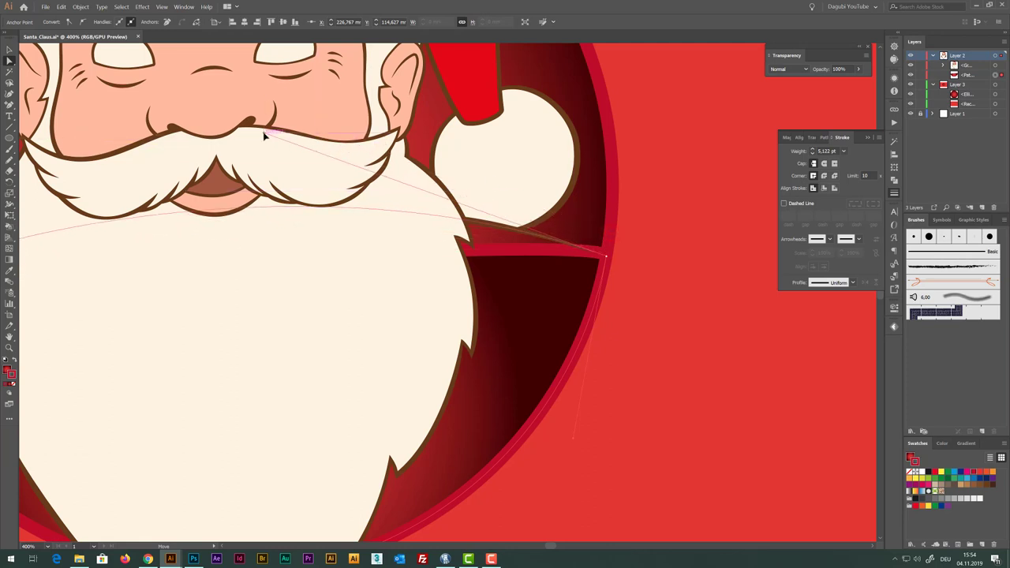
# Pull the left anchor's handle up toward the beard and lower the moustache-side handle
pyautogui.hscroll(-5, 181, 219)
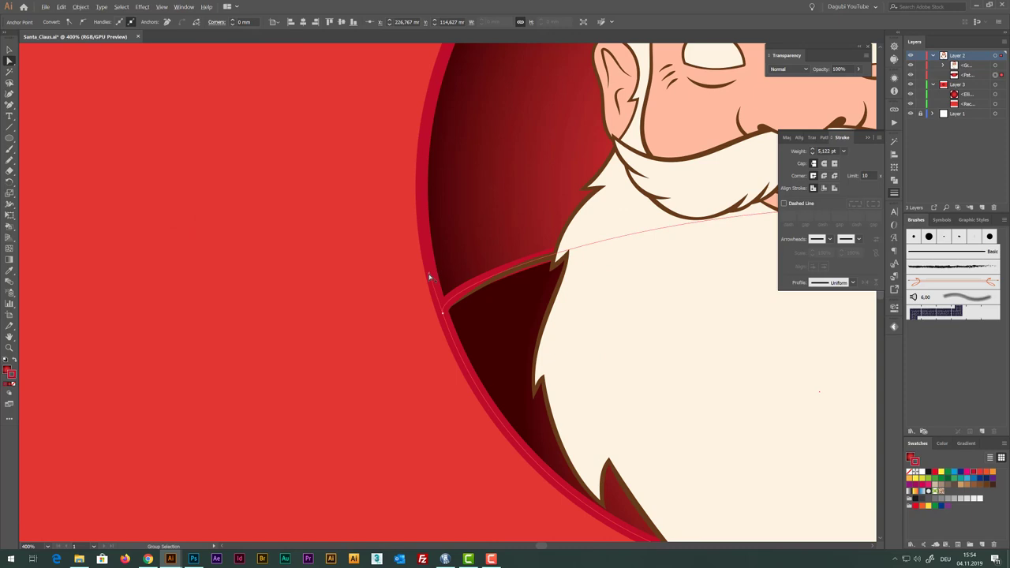
pyautogui.moveTo(430, 277)
pyautogui.mouseDown()
pyautogui.moveTo(602, 203)
pyautogui.moveTo(588, 200)
pyautogui.mouseUp()
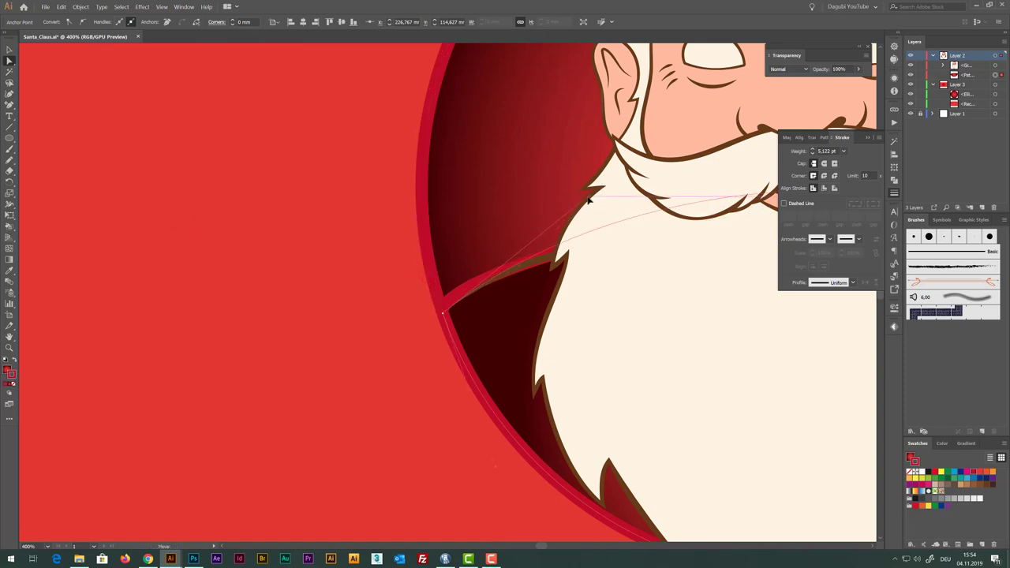
pyautogui.moveTo(695, 176); pyautogui.dragTo(350, 180)
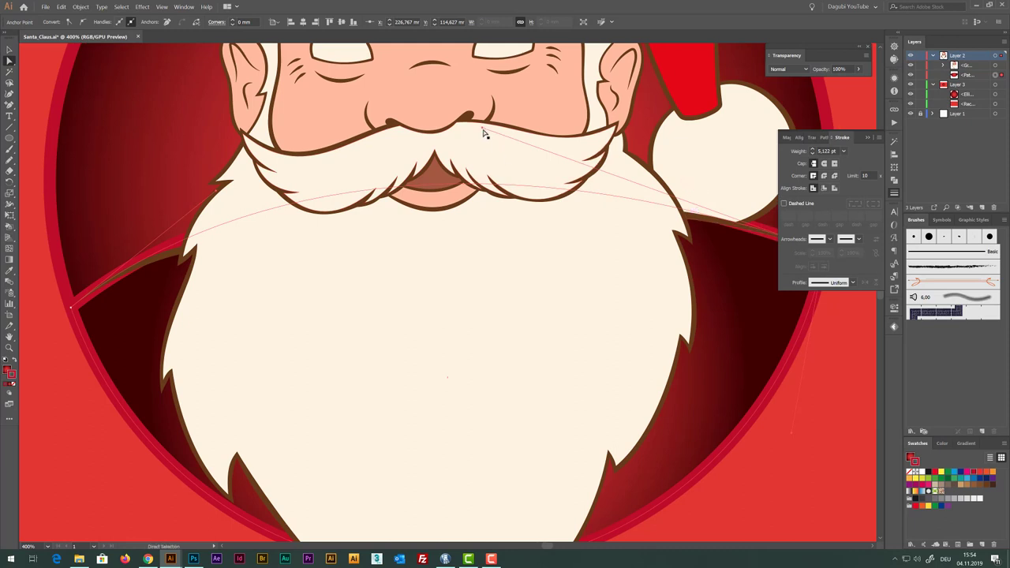
pyautogui.moveTo(482, 131); pyautogui.dragTo(478, 144)
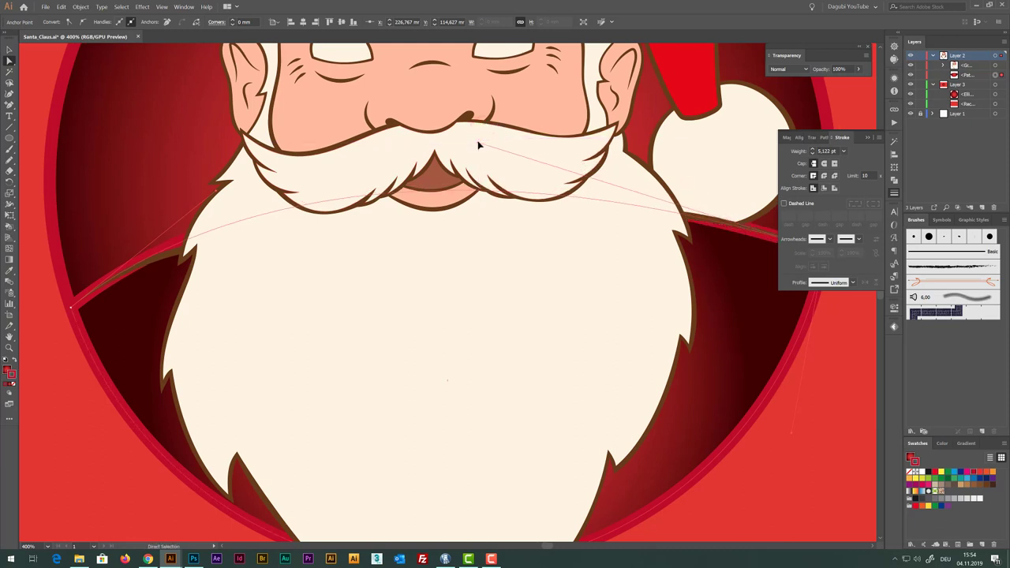
pyautogui.scroll(-2, 478, 144)
pyautogui.scroll(1, 627, 168)
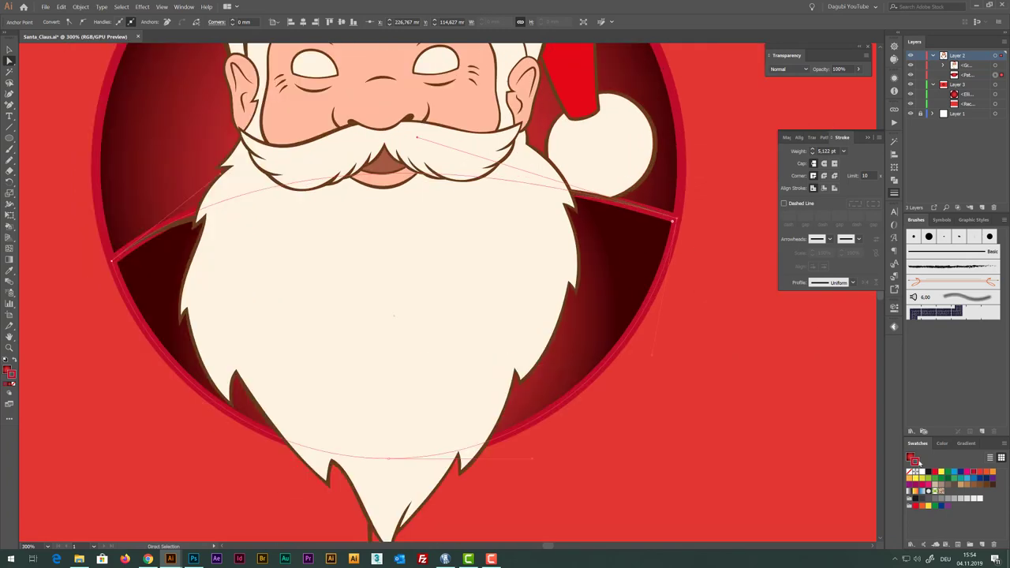
pyautogui.click(911, 472)
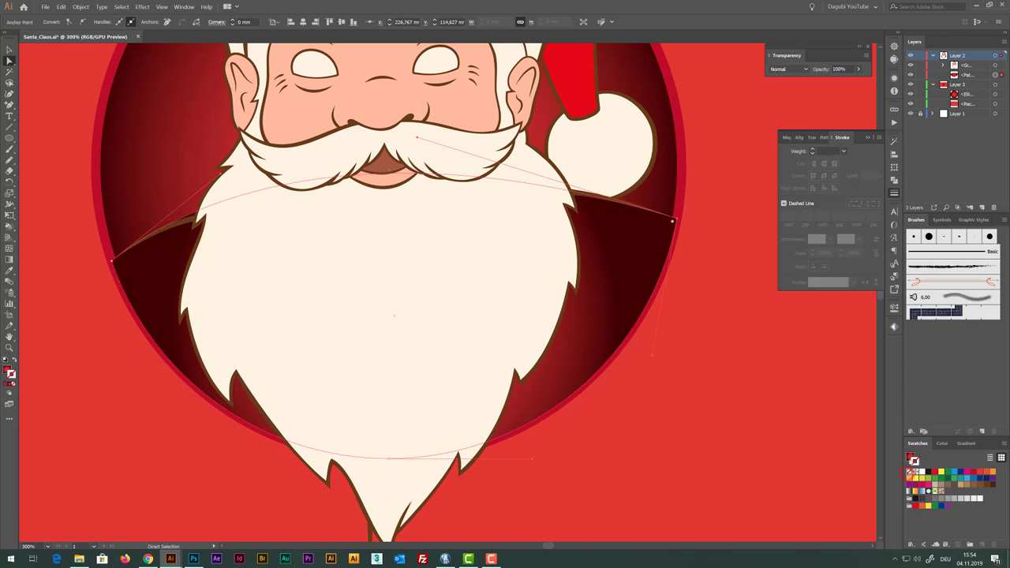
pyautogui.click(969, 473)
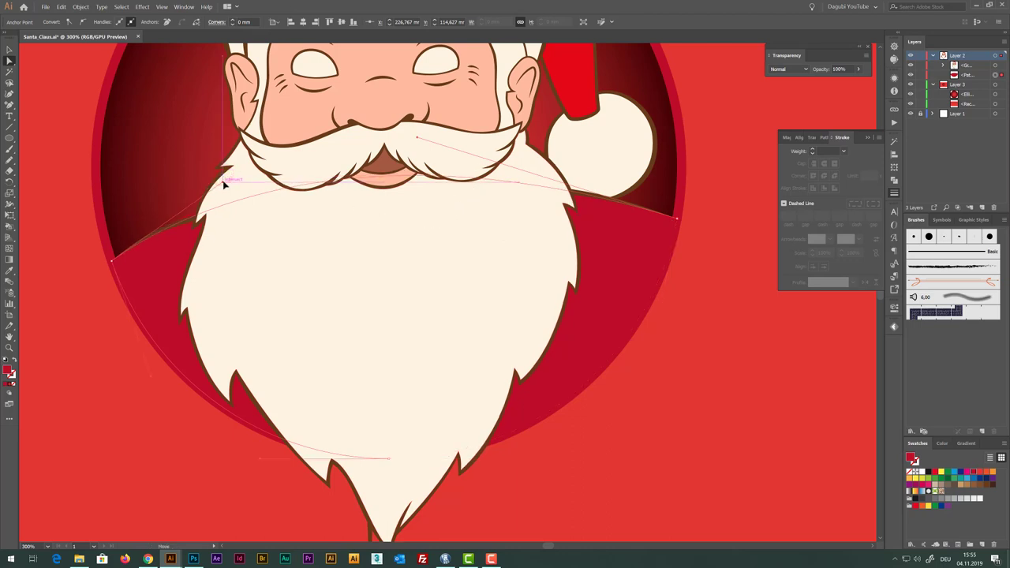
pyautogui.moveTo(221, 177); pyautogui.dragTo(180, 202)
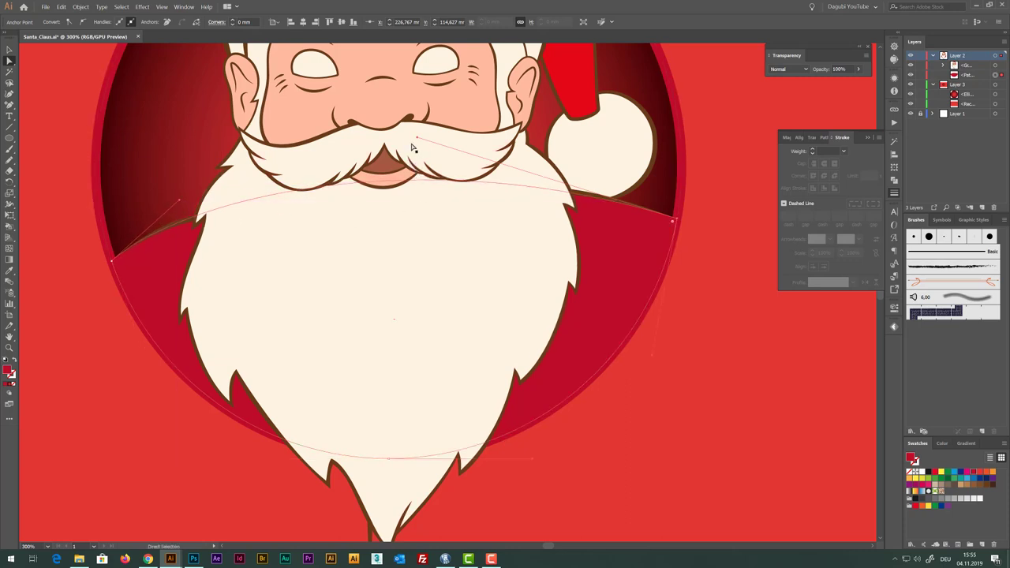
pyautogui.moveTo(418, 139); pyautogui.dragTo(434, 145)
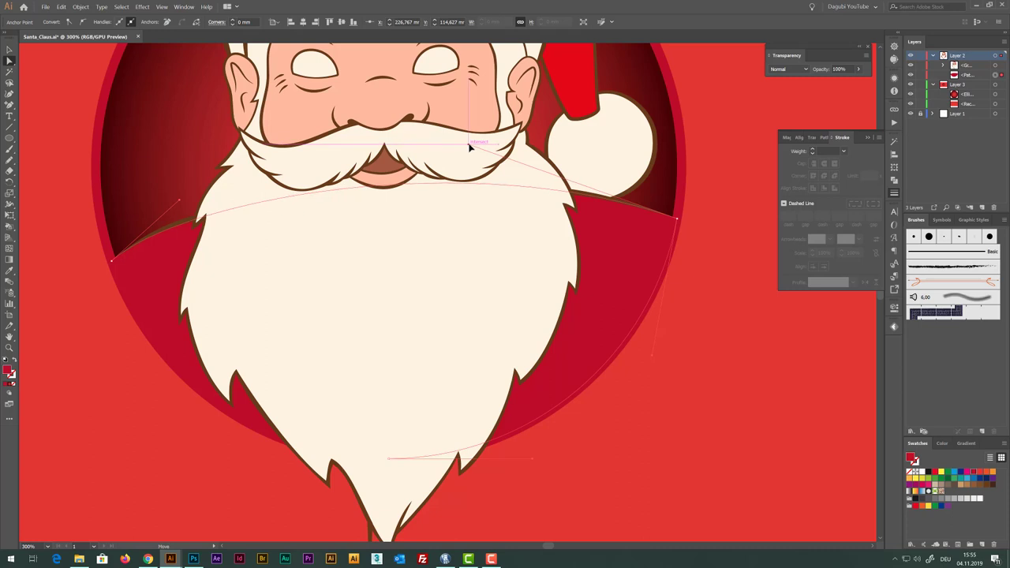
pyautogui.scroll(-1, 469, 145)
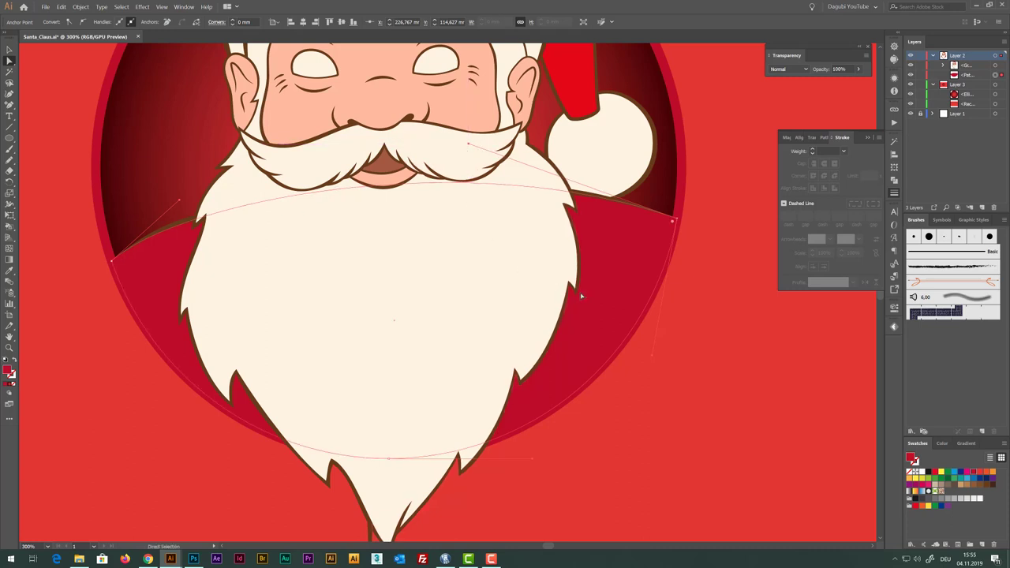
pyautogui.scroll(-1, 580, 296)
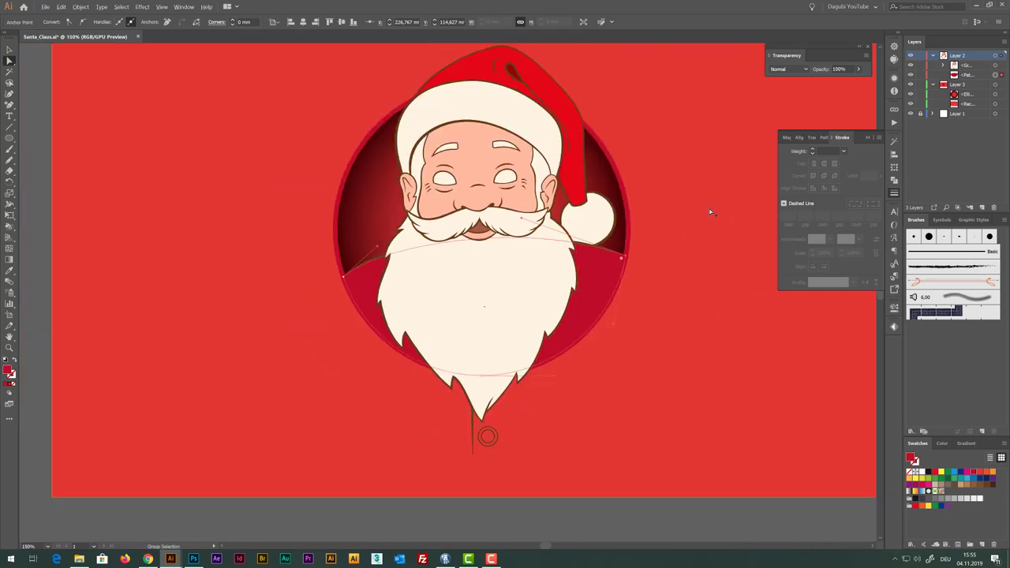
pyautogui.click(708, 526)
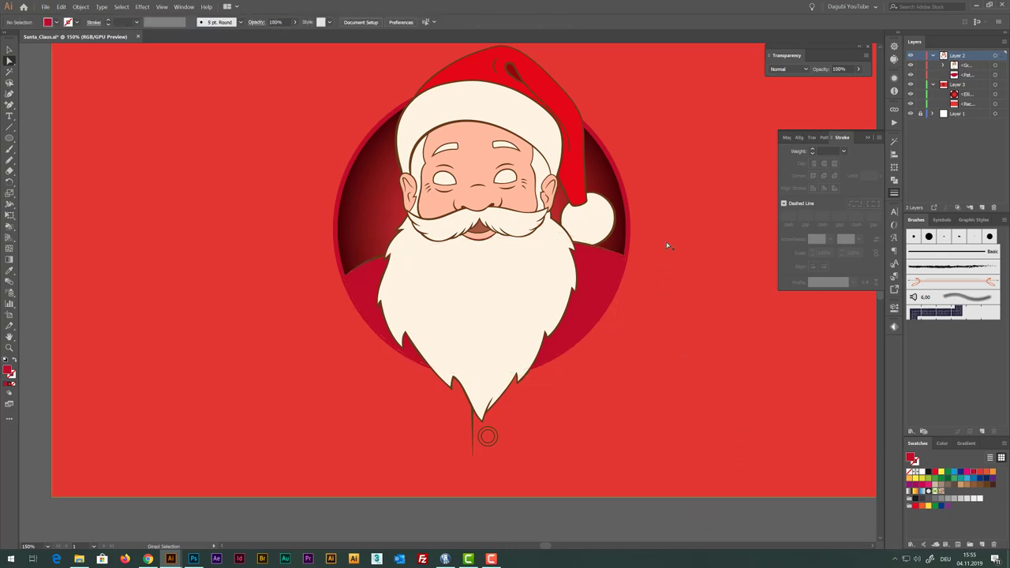
pyautogui.scroll(-1, 667, 247)
pyautogui.scroll(1, 648, 194)
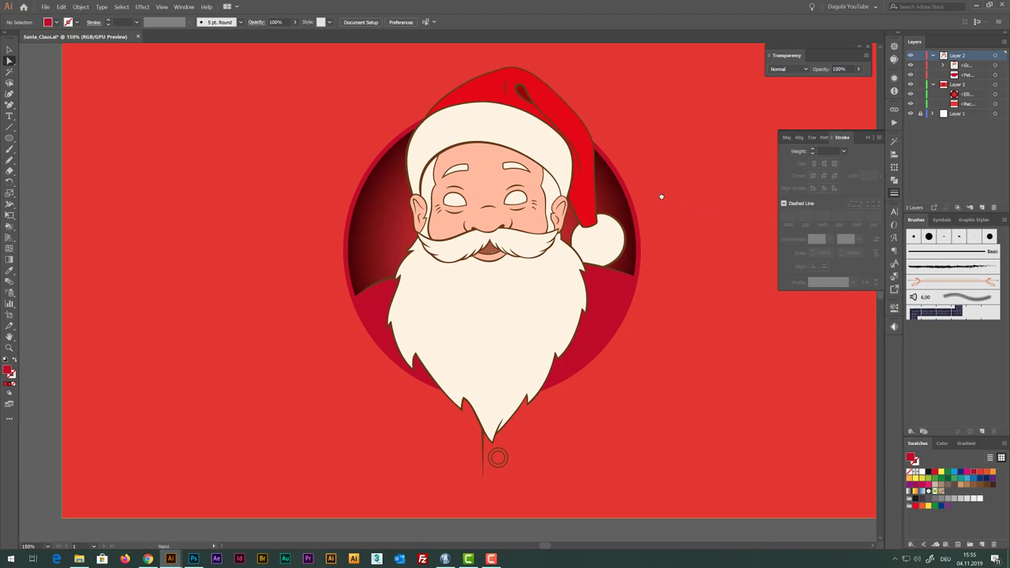
pyautogui.moveTo(660, 194); pyautogui.dragTo(600, 211)
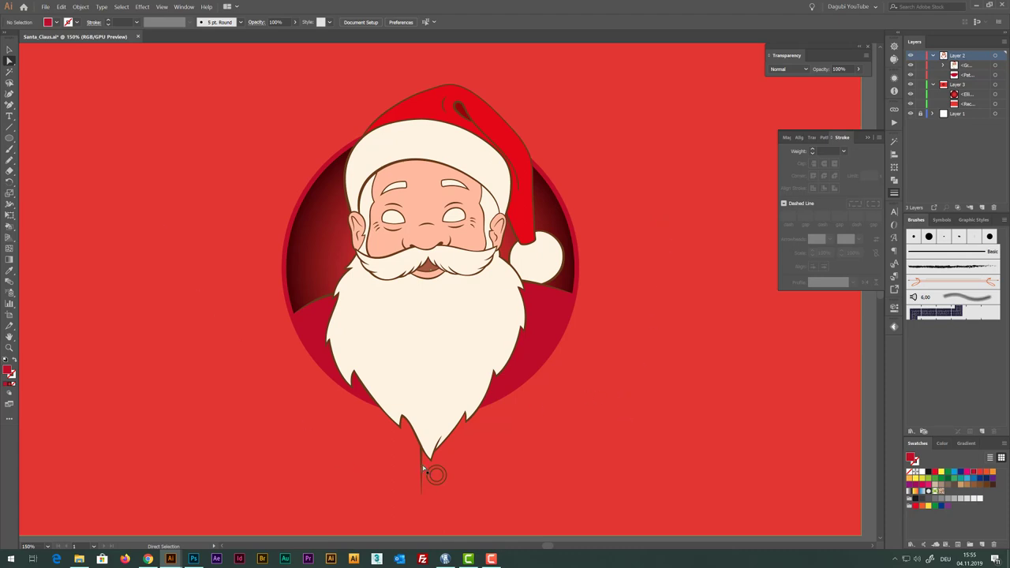
# Delete the thin brown vertical line below Santa's beard
pyautogui.moveTo(433, 471); pyautogui.dragTo(559, 484)
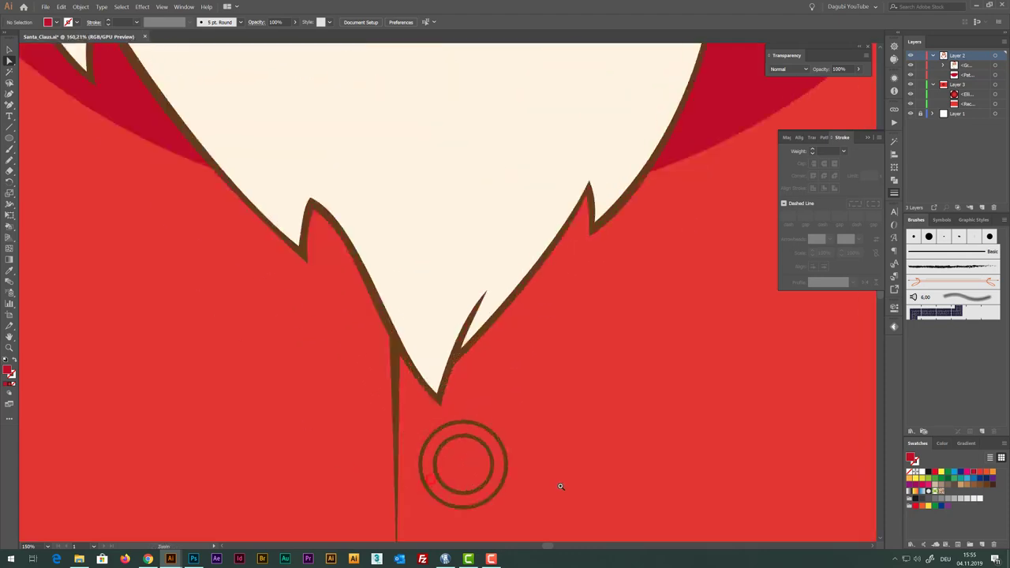
pyautogui.click(381, 313)
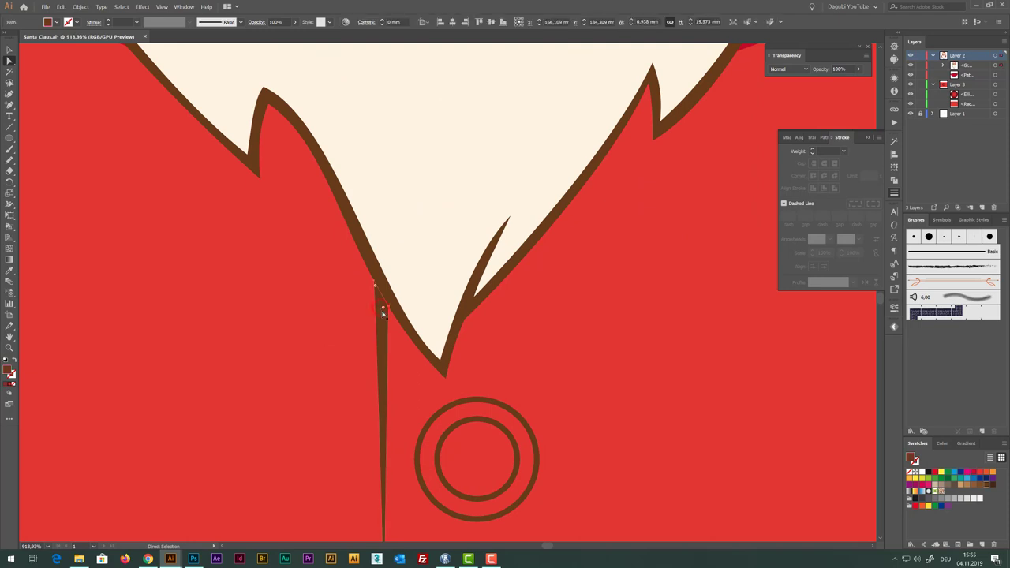
pyautogui.press('Delete')
# Make the double ring below the beard a compound path (Ctrl+8) and delete it
pyautogui.click(464, 406)
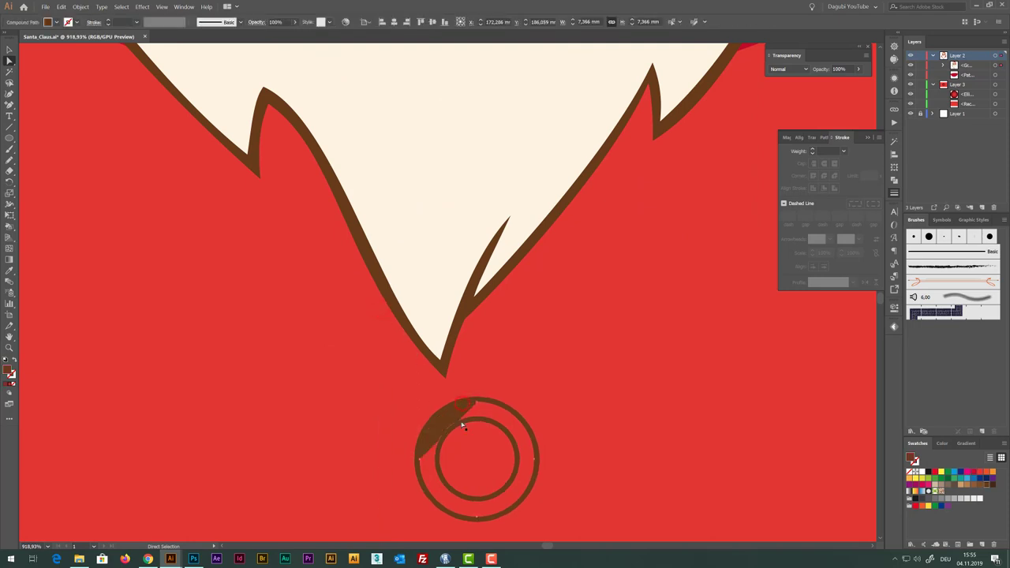
pyautogui.hotkey('ctrl', '8')
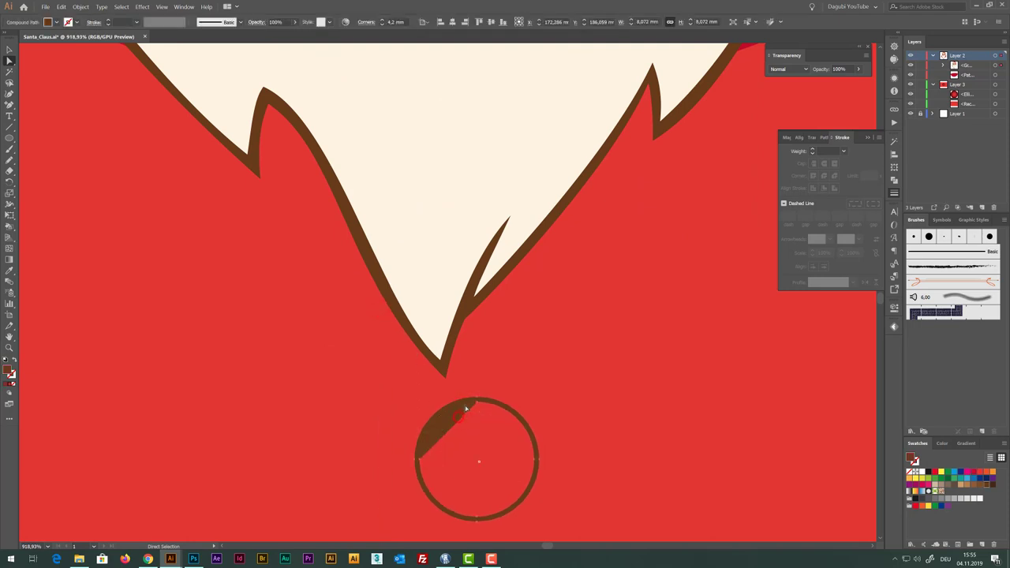
pyautogui.press('Delete')
pyautogui.scroll(-4, 596, 408)
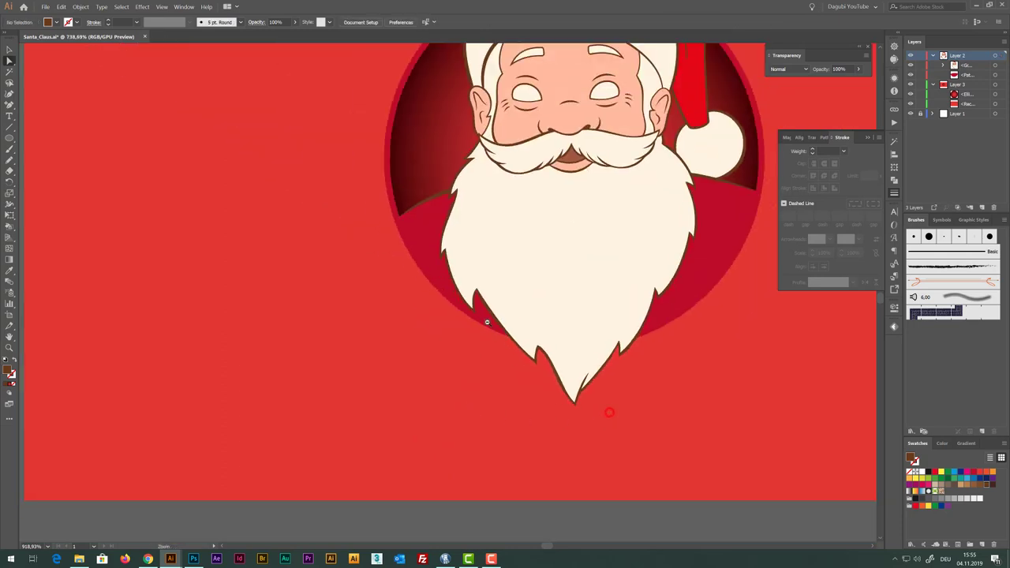
pyautogui.scroll(-4, 609, 412)
pyautogui.moveTo(640, 288); pyautogui.dragTo(608, 245)
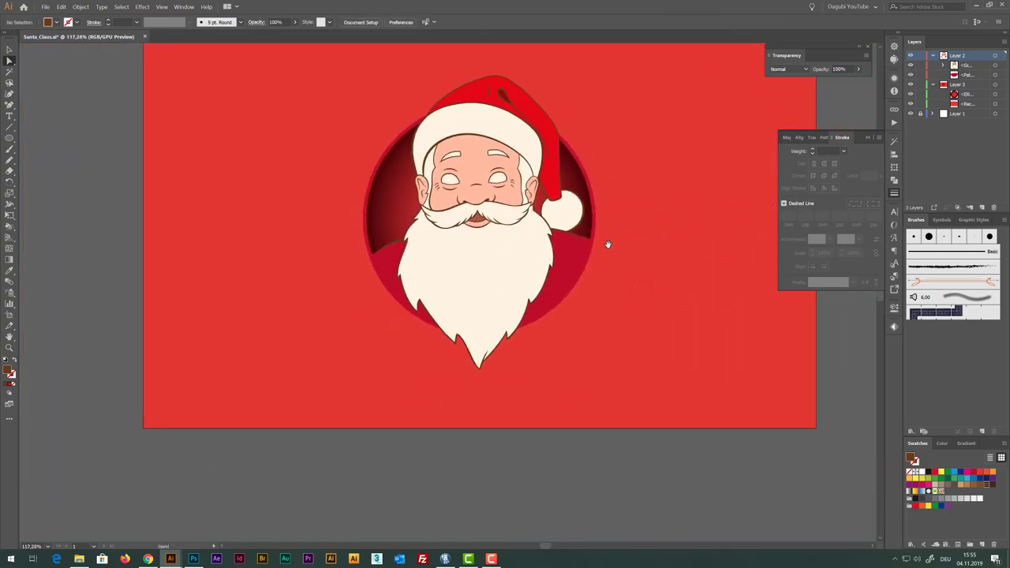
# Duplicate the dark-red gradient Ellipse within Layer 3
pyautogui.scroll(2, 608, 237)
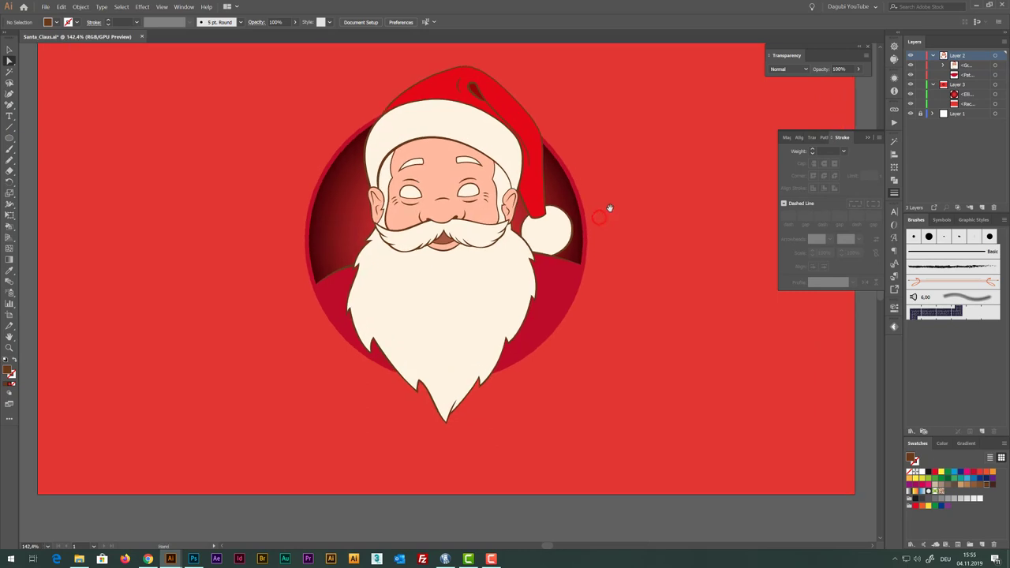
pyautogui.scroll(1, 612, 203)
pyautogui.click(979, 94)
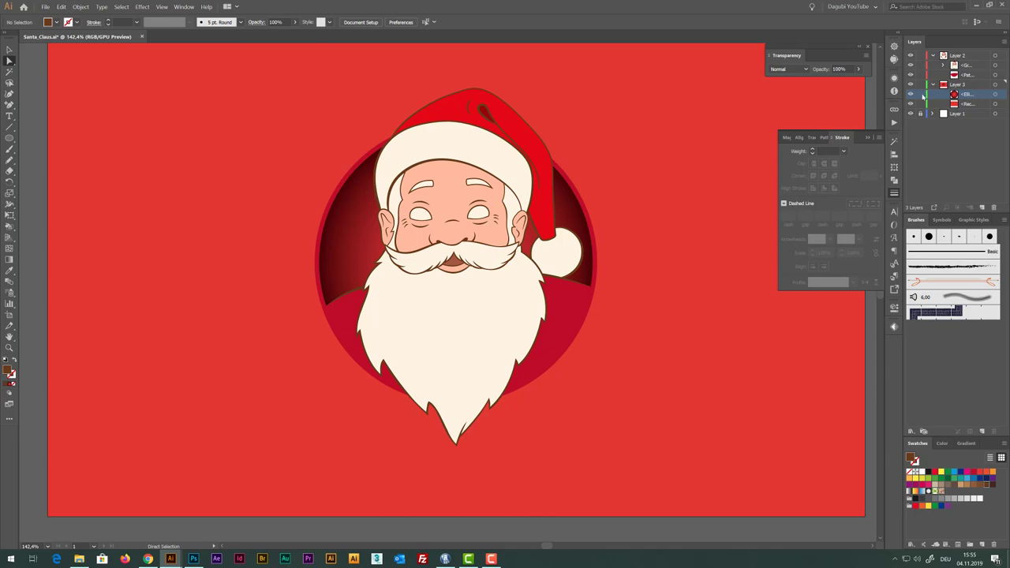
pyautogui.click(912, 95)
pyautogui.click(912, 95)
pyautogui.moveTo(964, 94); pyautogui.dragTo(982, 206)
pyautogui.click(994, 104)
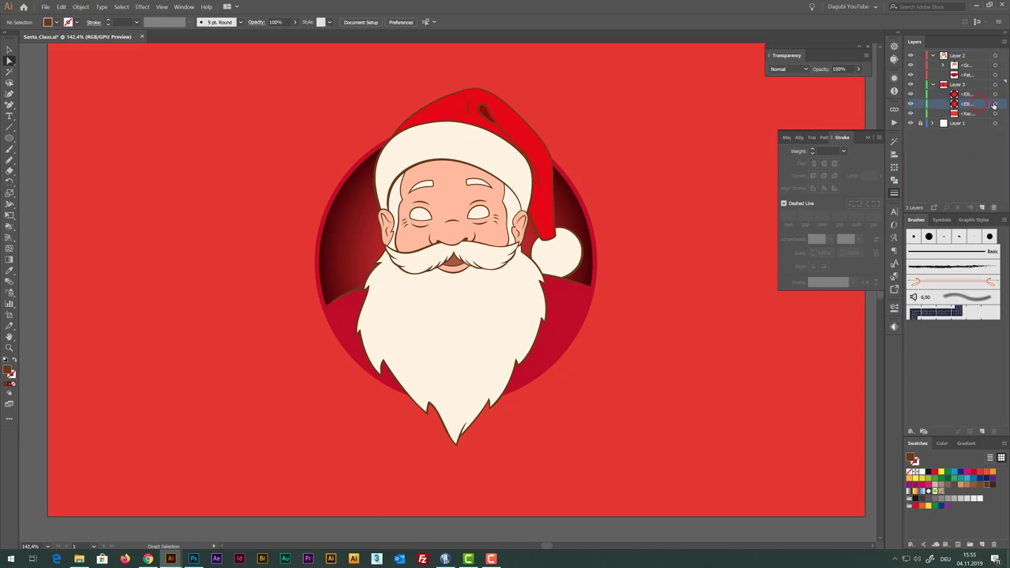
# Enlarge the ellipse copy evenly around its centre to about 126.4 mm across
pyautogui.press('e')
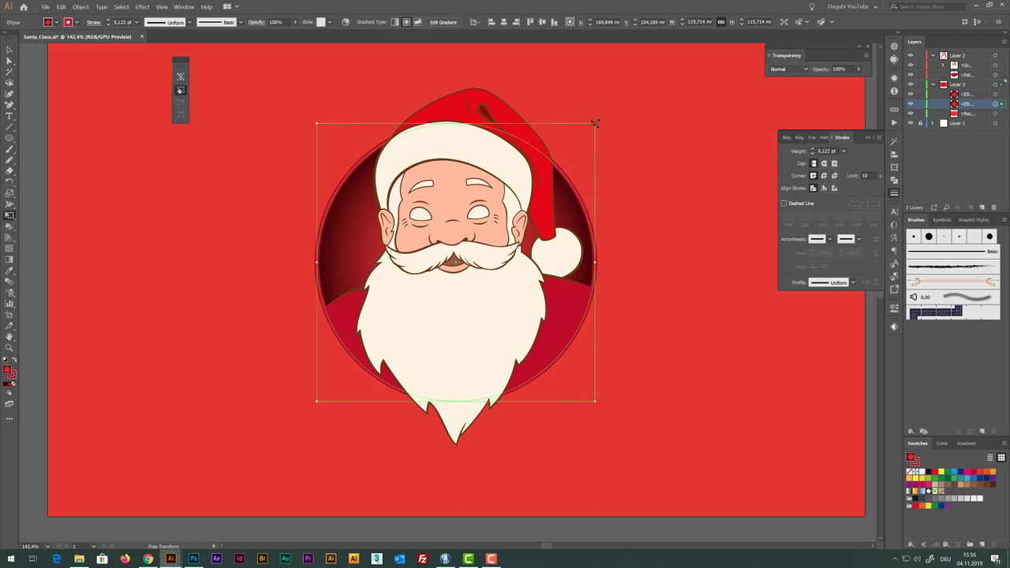
pyautogui.moveTo(595, 123)
pyautogui.mouseDown()
pyautogui.moveTo(612, 106)
pyautogui.moveTo(603, 113)
pyautogui.mouseUp()
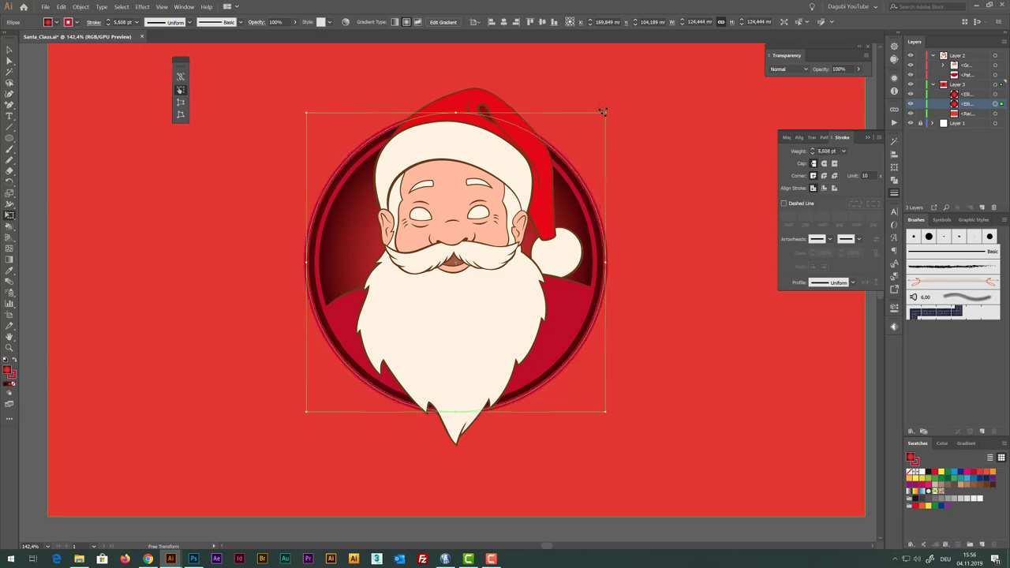
pyautogui.moveTo(622, 339); pyautogui.dragTo(583, 321)
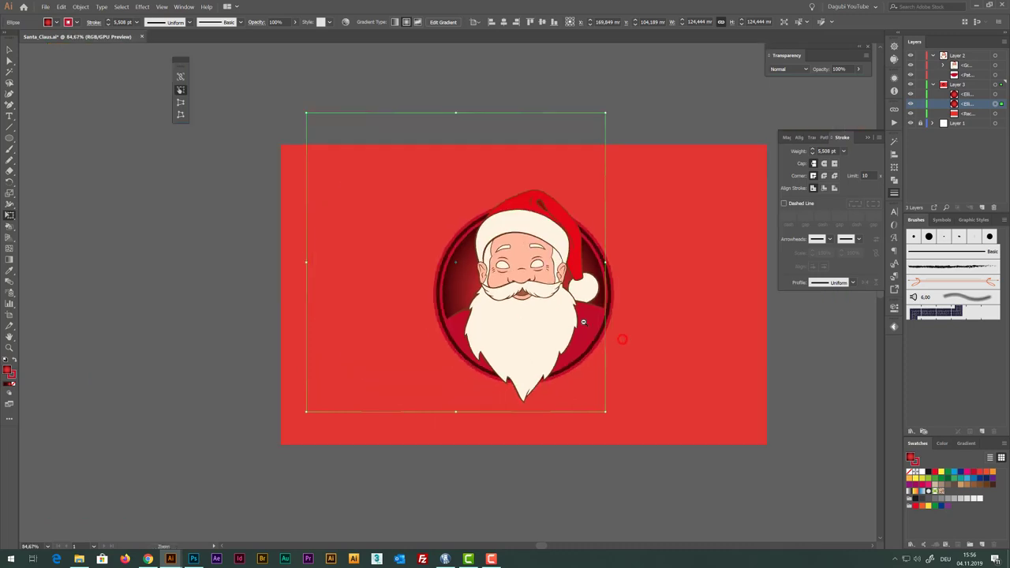
pyautogui.click(141, 277)
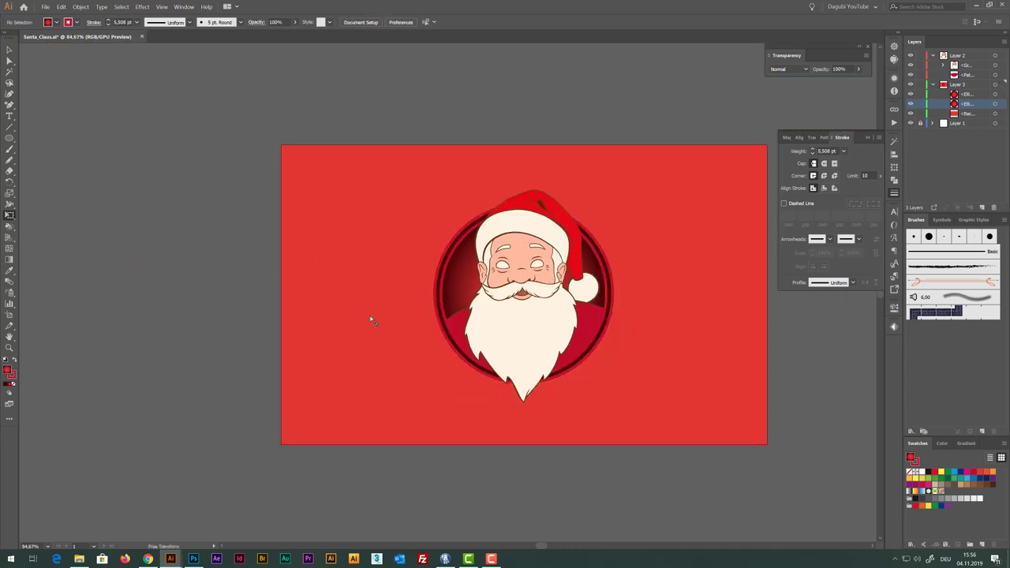
pyautogui.moveTo(622, 273); pyautogui.dragTo(645, 273)
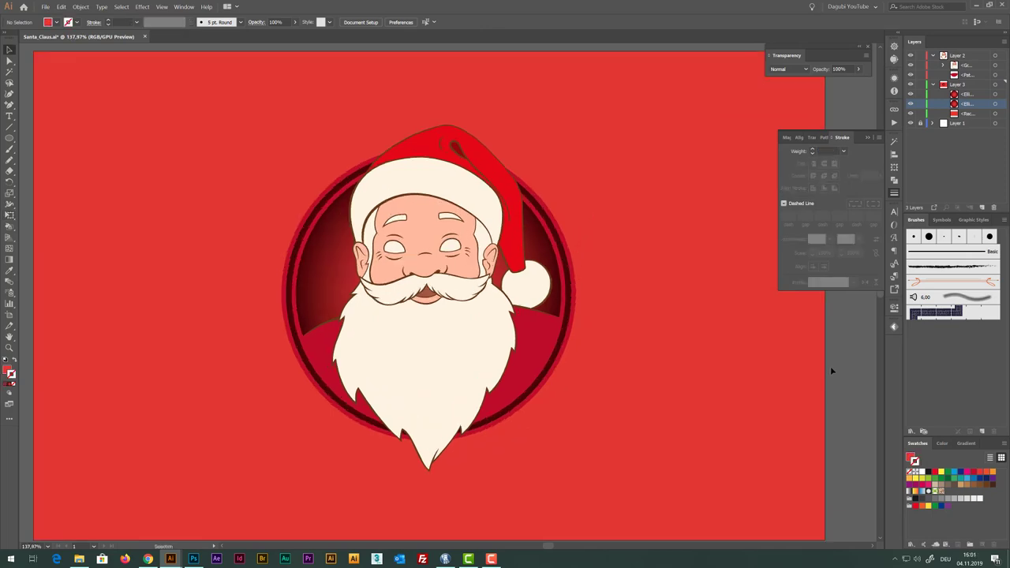
# Fill the background rectangle grey and give the outer ring ellipse a dark grey outline
pyautogui.click(809, 358)
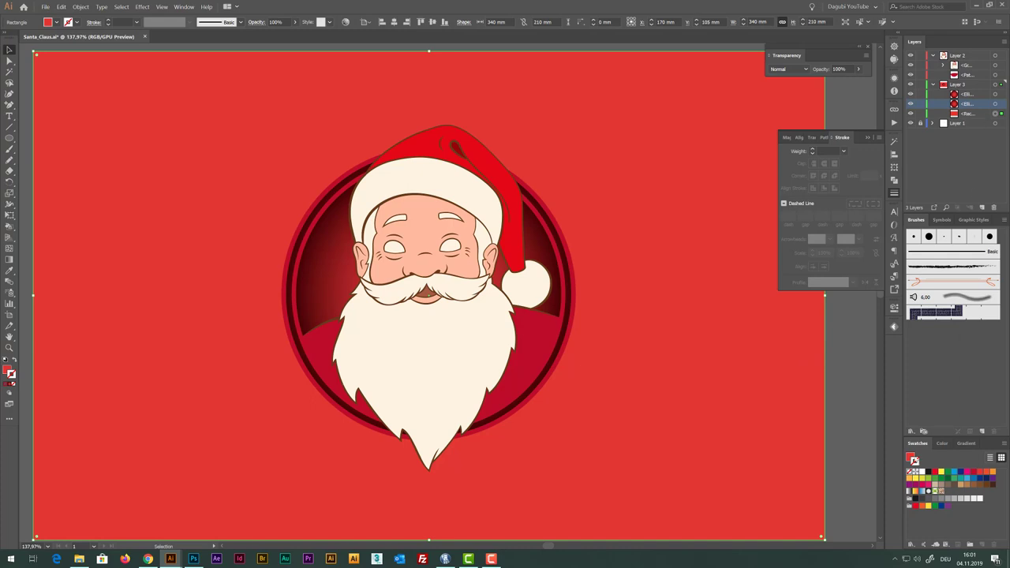
pyautogui.click(935, 500)
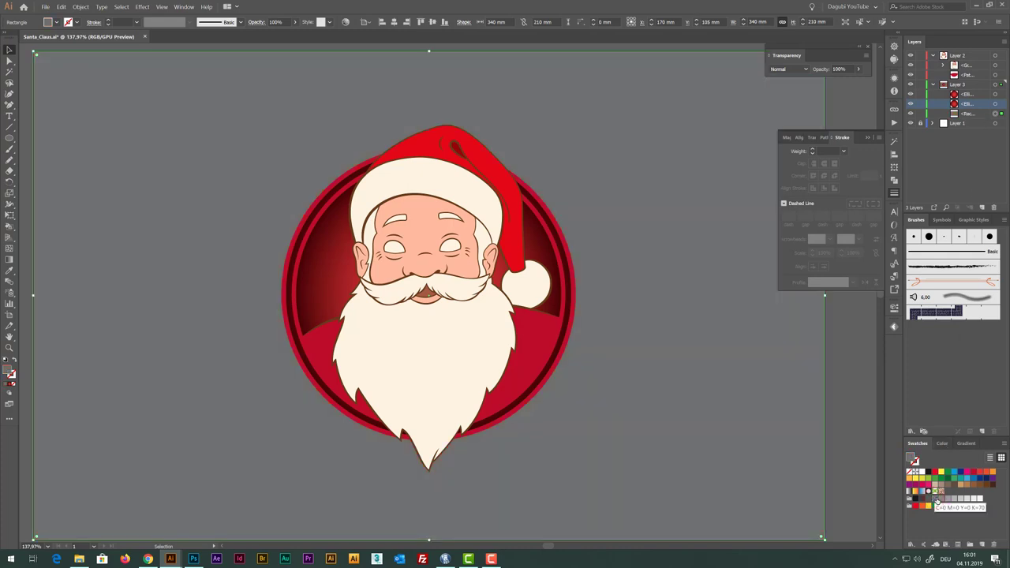
pyautogui.click(994, 105)
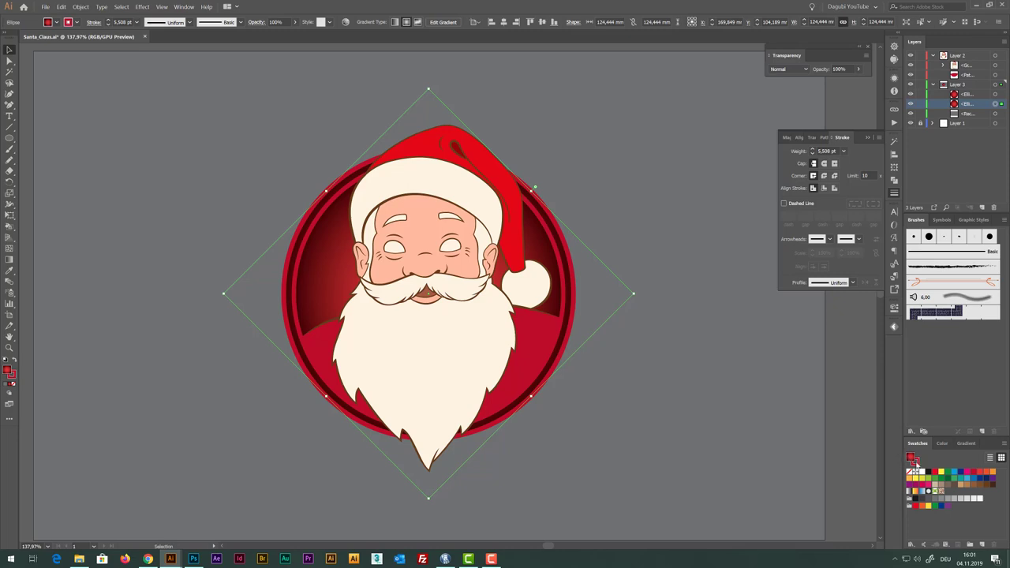
pyautogui.click(926, 505)
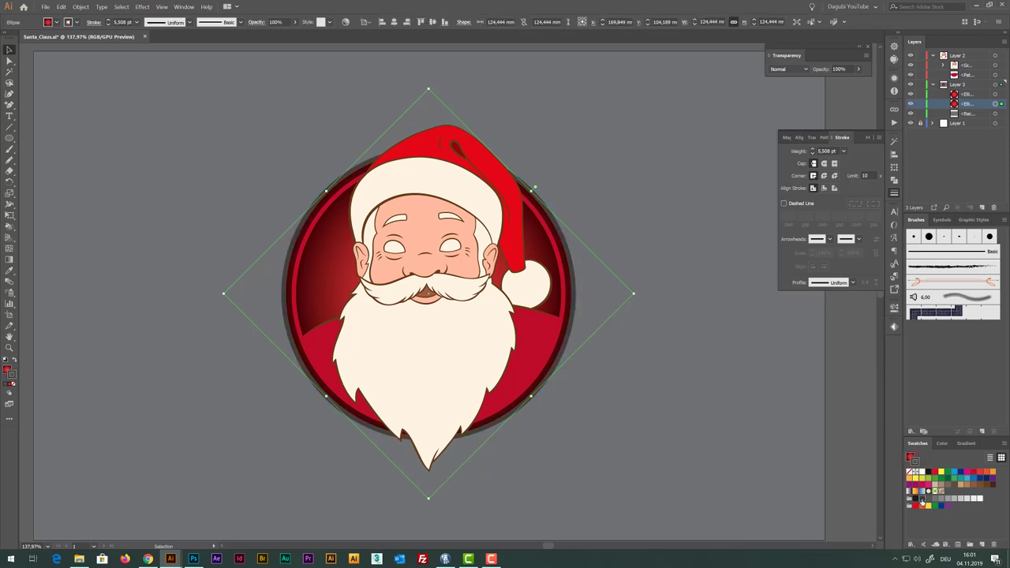
pyautogui.click(914, 500)
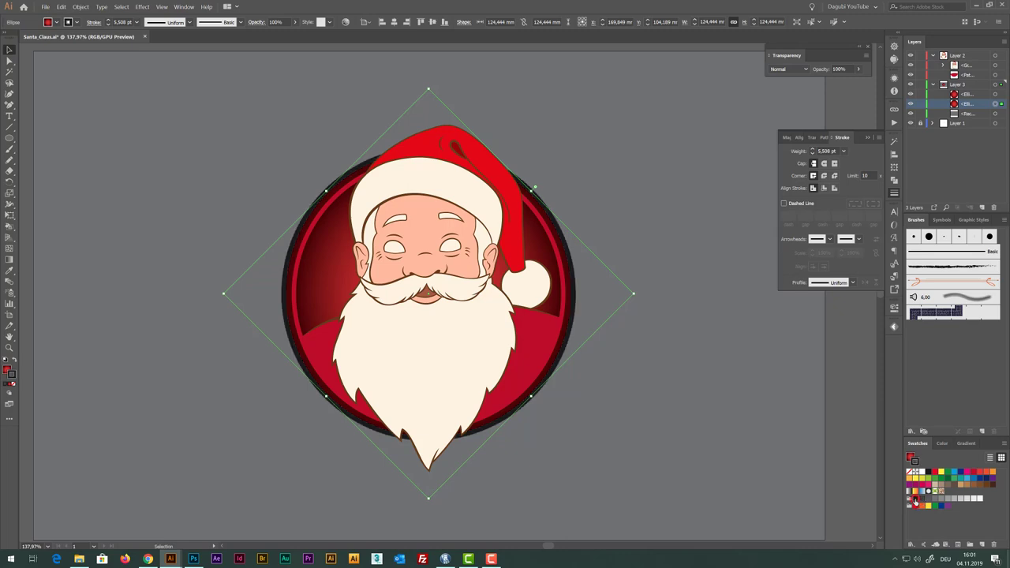
pyautogui.click(922, 502)
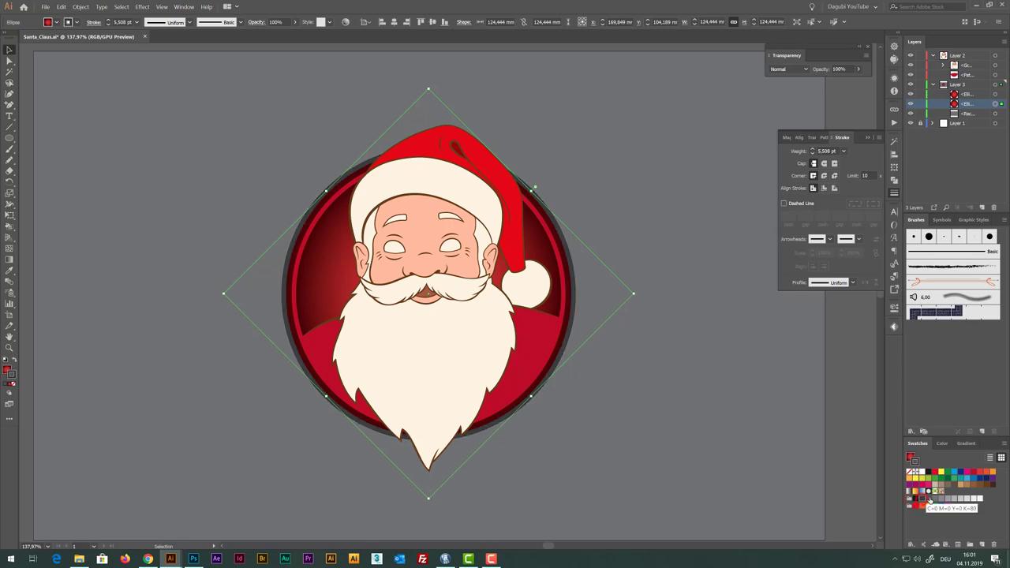
pyautogui.click(927, 499)
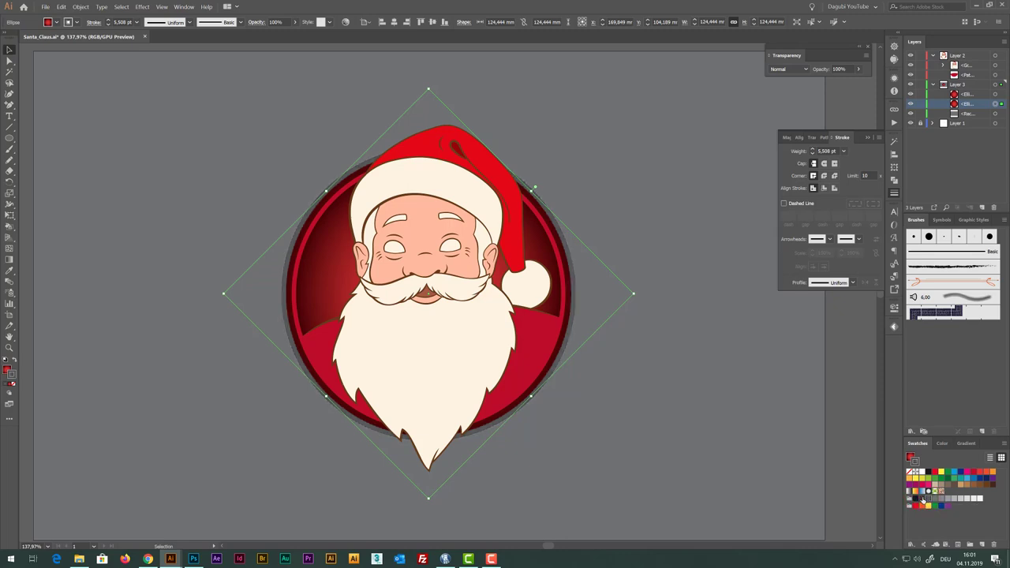
pyautogui.click(921, 500)
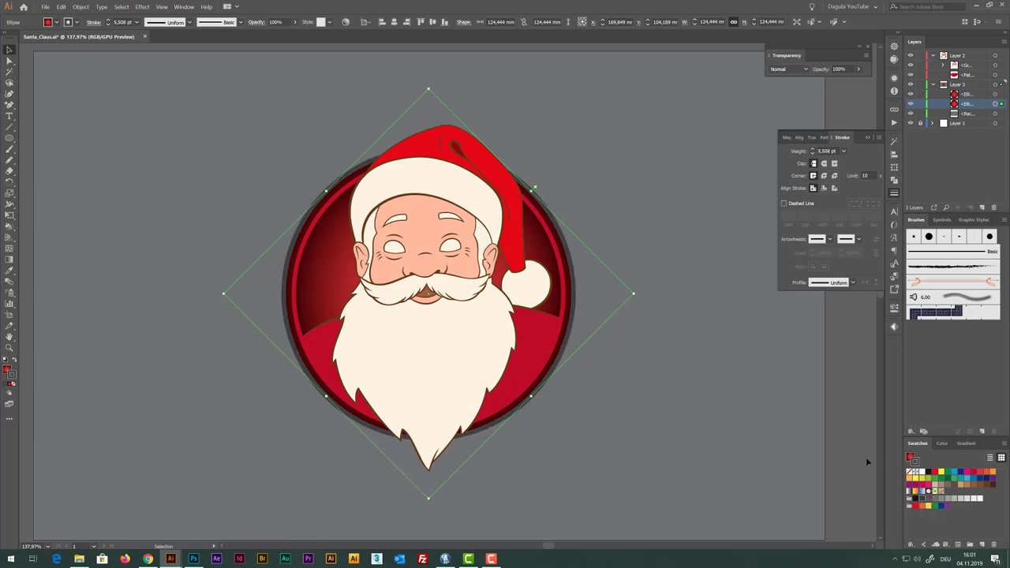
pyautogui.click(705, 408)
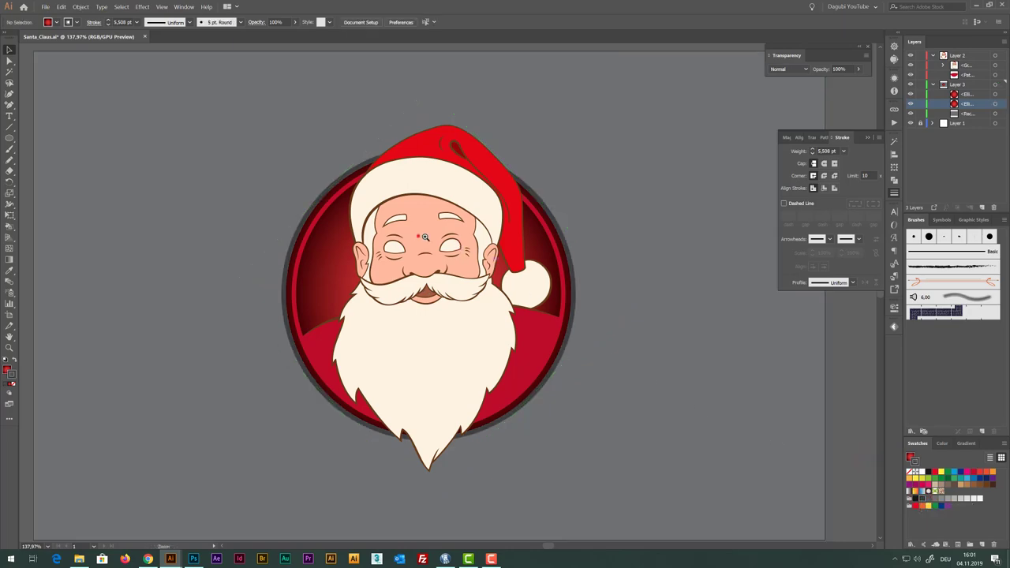
# Select both eye whites with Group Selection and make them one compound path via the Object menu
pyautogui.scroll(5, 419, 237)
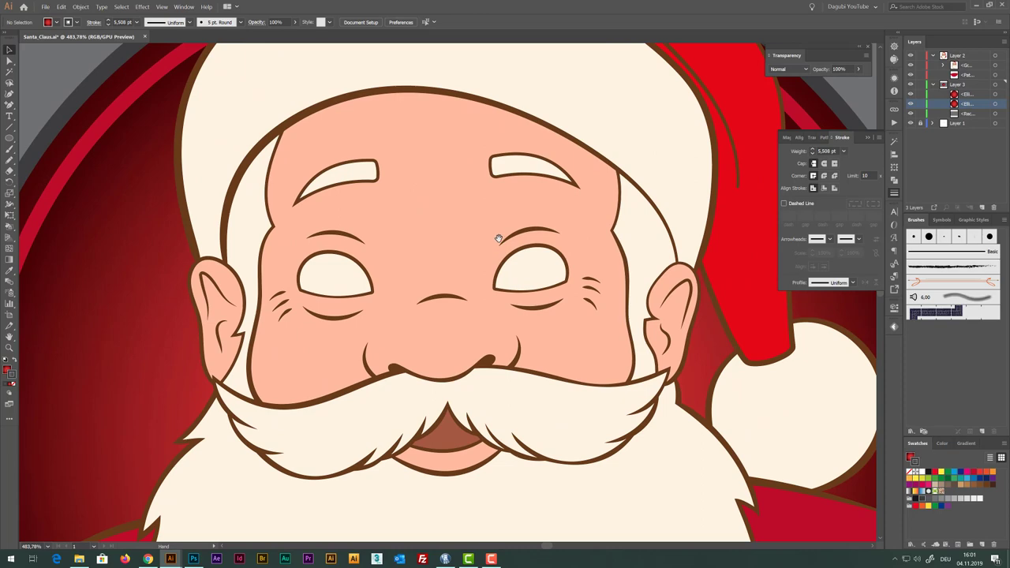
pyautogui.moveTo(495, 243); pyautogui.dragTo(491, 236)
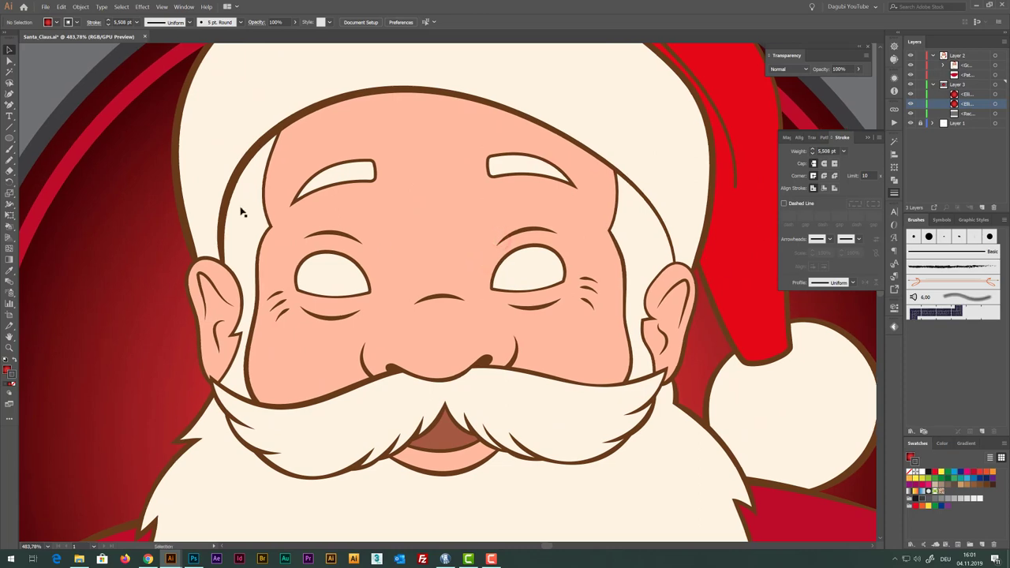
pyautogui.click(10, 60)
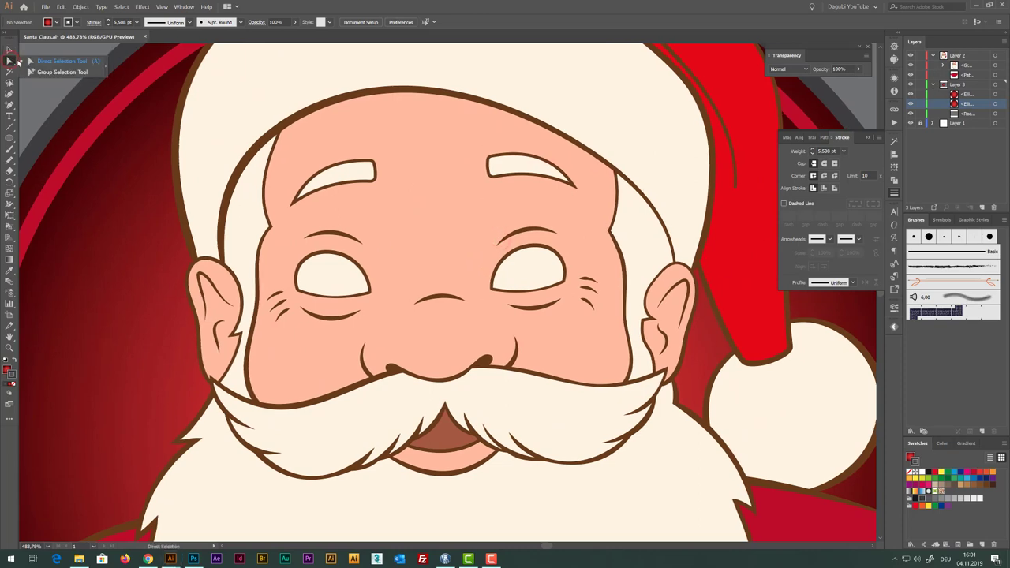
pyautogui.moveTo(9, 60); pyautogui.dragTo(41, 73)
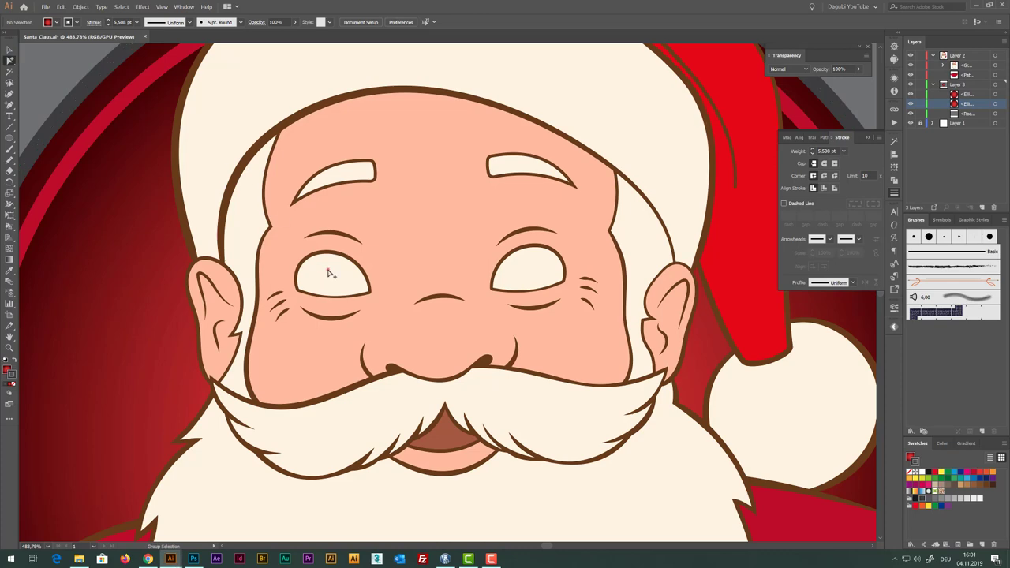
pyautogui.click(330, 273)
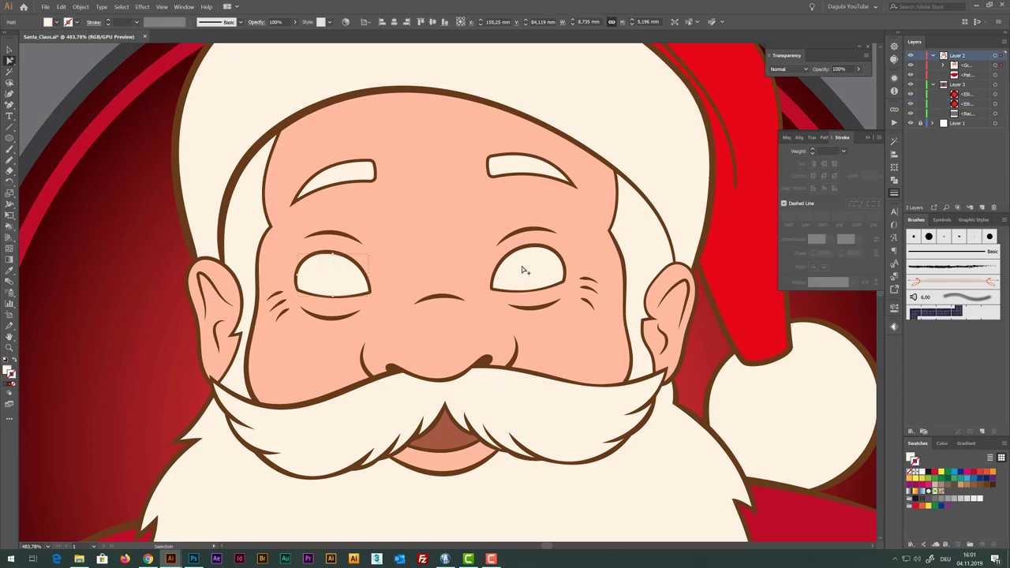
pyautogui.keyDown('shift'); pyautogui.click(522, 270); pyautogui.keyUp('shift')
pyautogui.keyDown('shift'); pyautogui.click(522, 270); pyautogui.keyUp('shift')
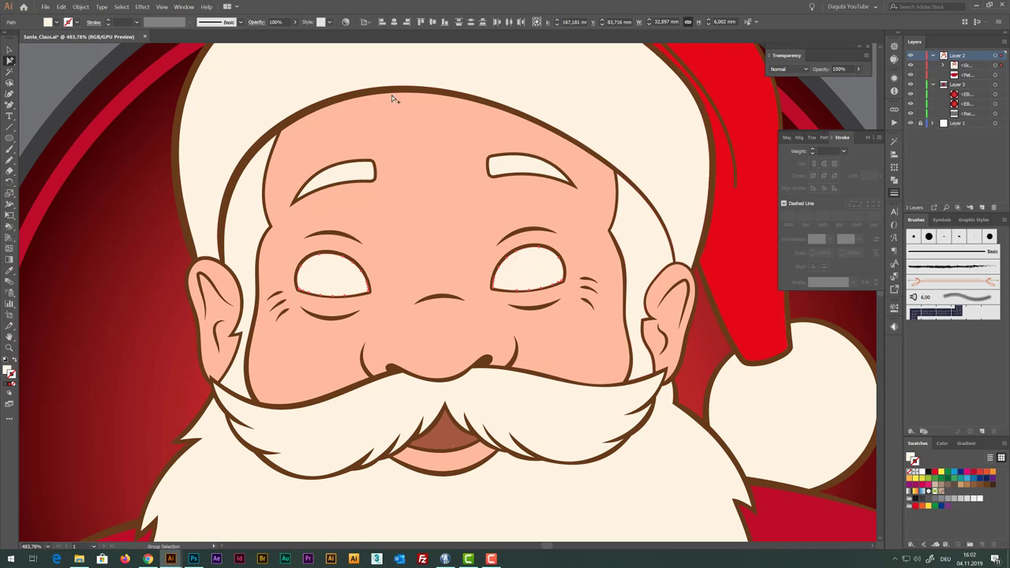
pyautogui.click(78, 7)
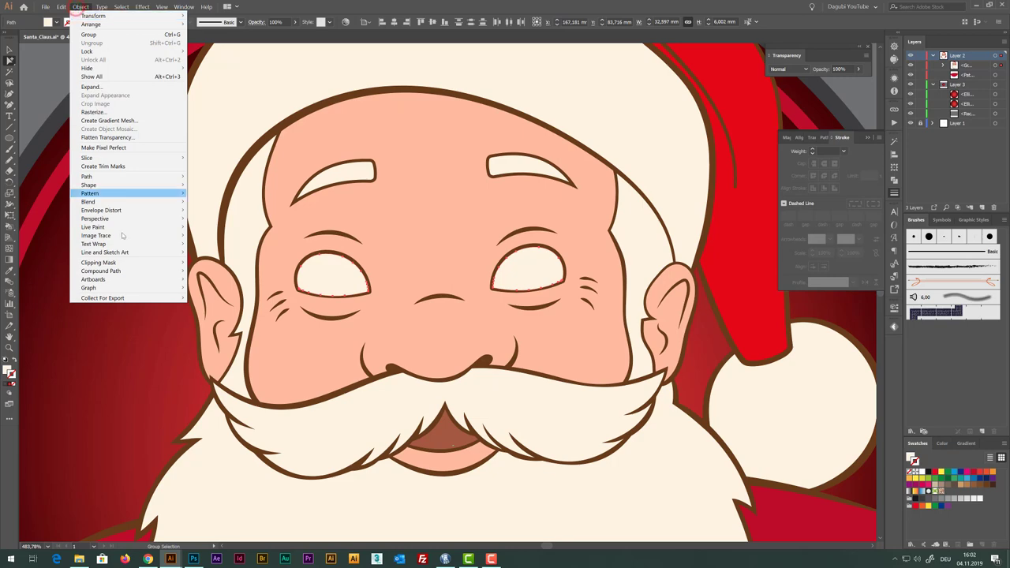
pyautogui.moveTo(126, 270)
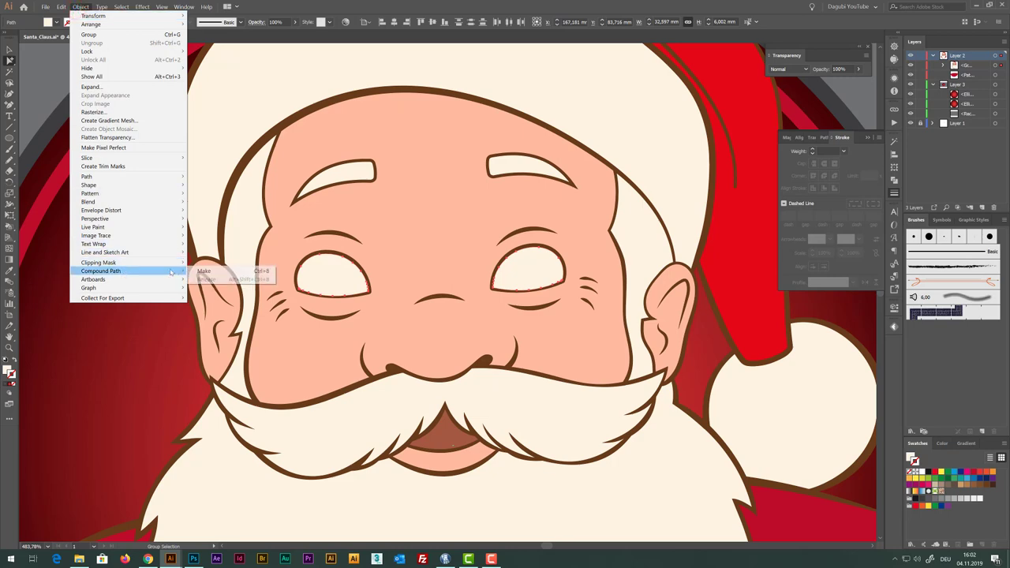
pyautogui.click(202, 271)
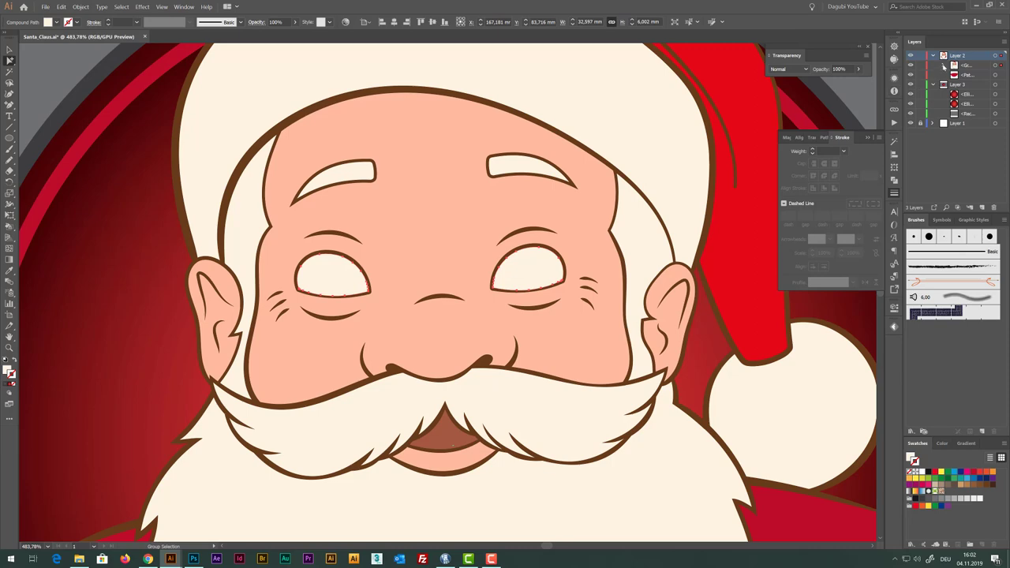
pyautogui.click(943, 67)
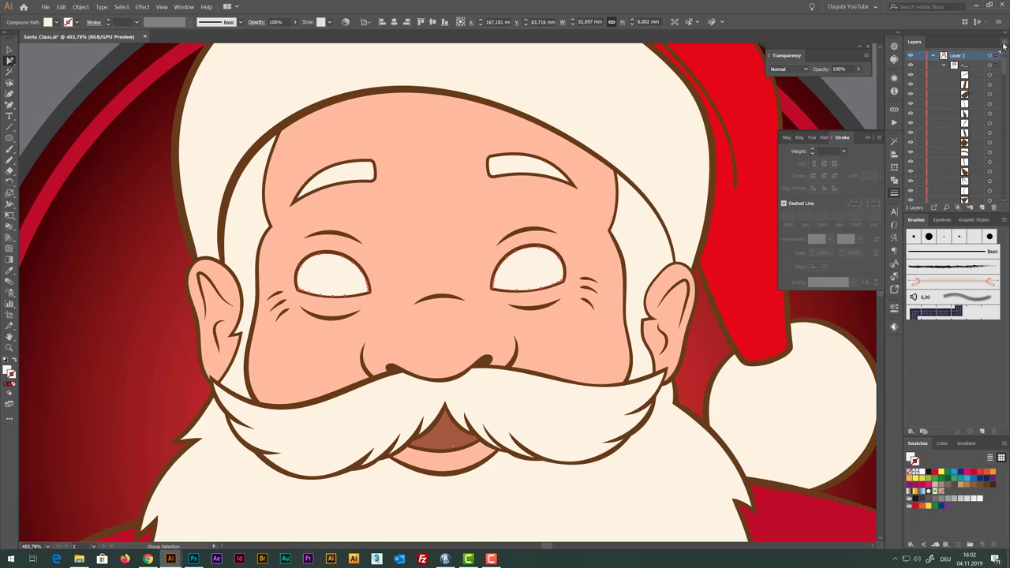
pyautogui.click(1004, 44)
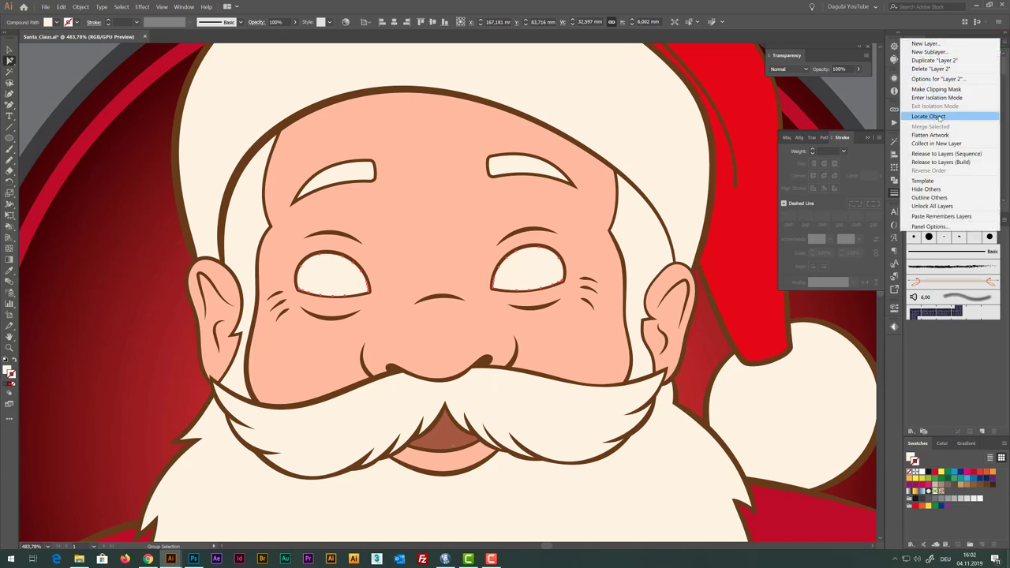
# Locate the eye-white compound path in the Layers panel, toggling its visibility to confirm it
pyautogui.click(938, 117)
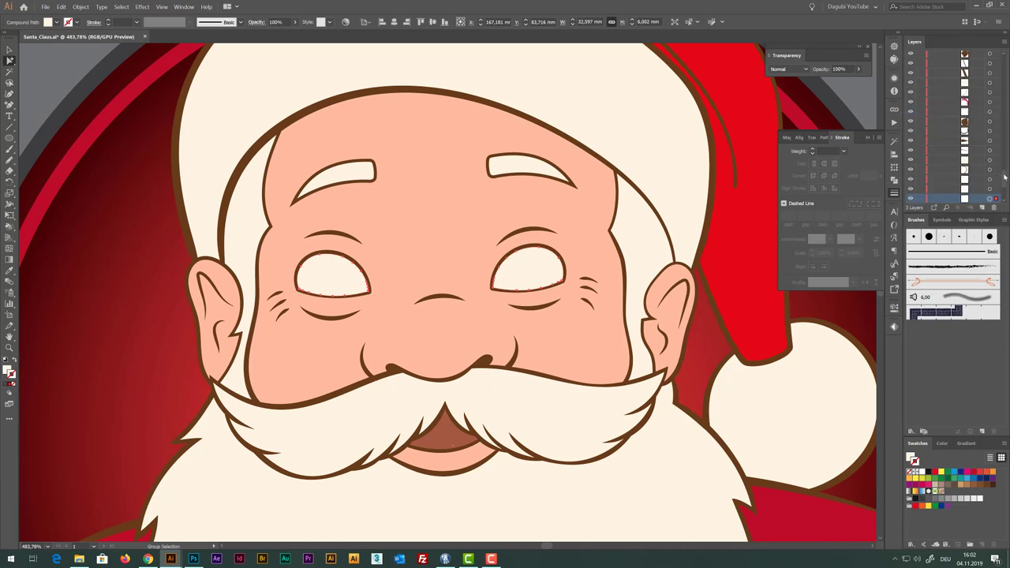
pyautogui.scroll(-3, 991, 166)
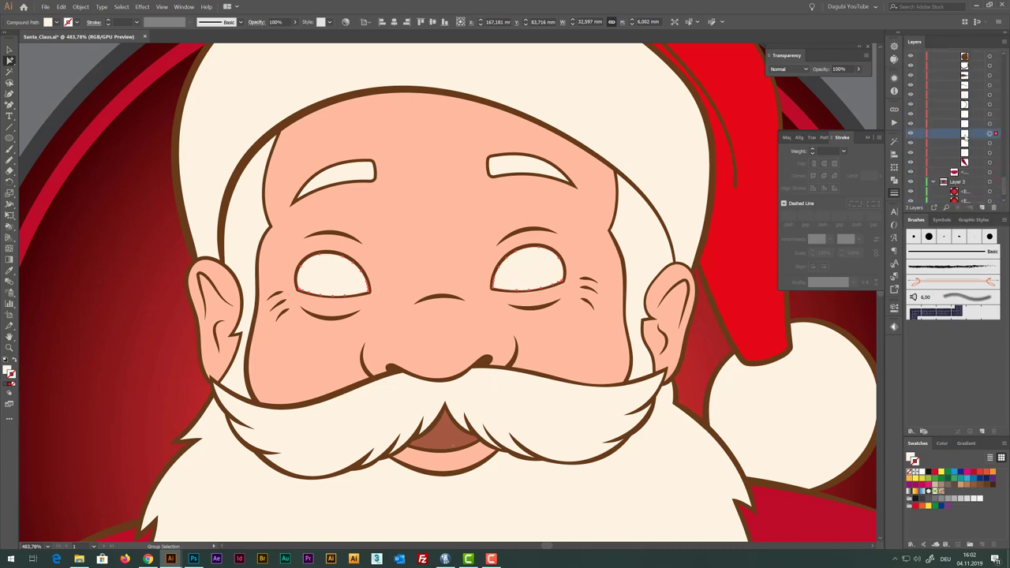
pyautogui.click(910, 134)
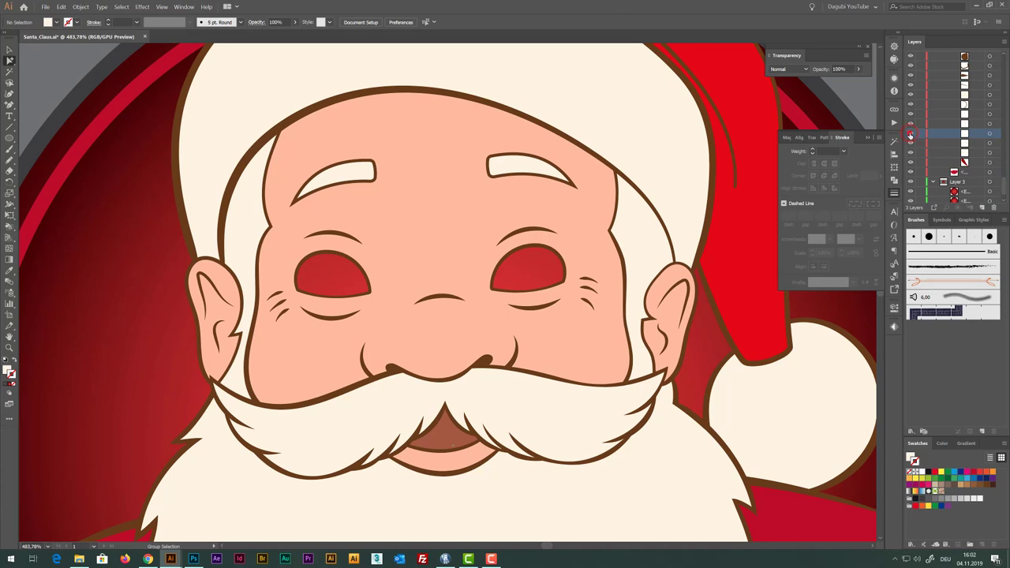
pyautogui.click(910, 134)
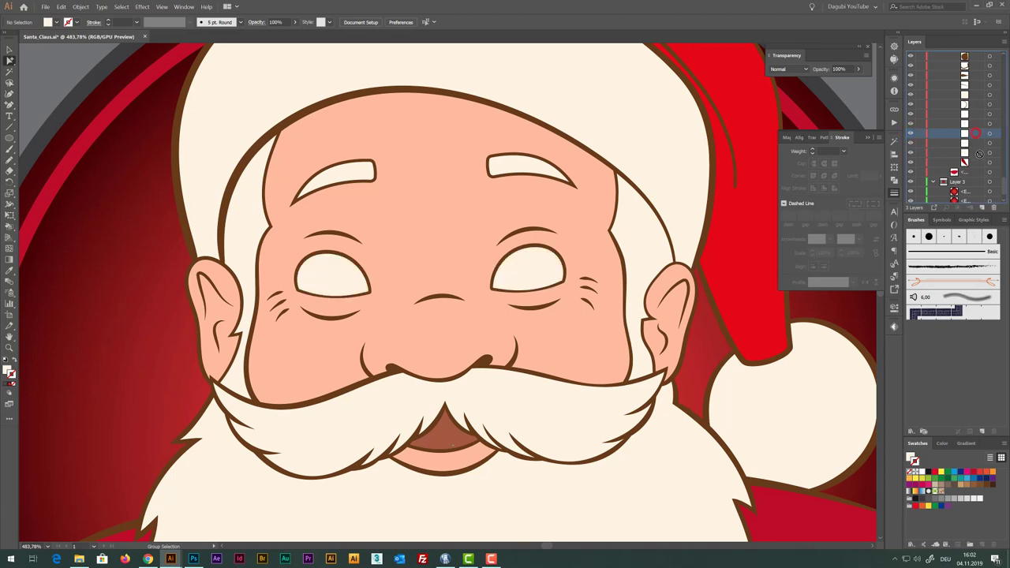
pyautogui.scroll(-1, 982, 201)
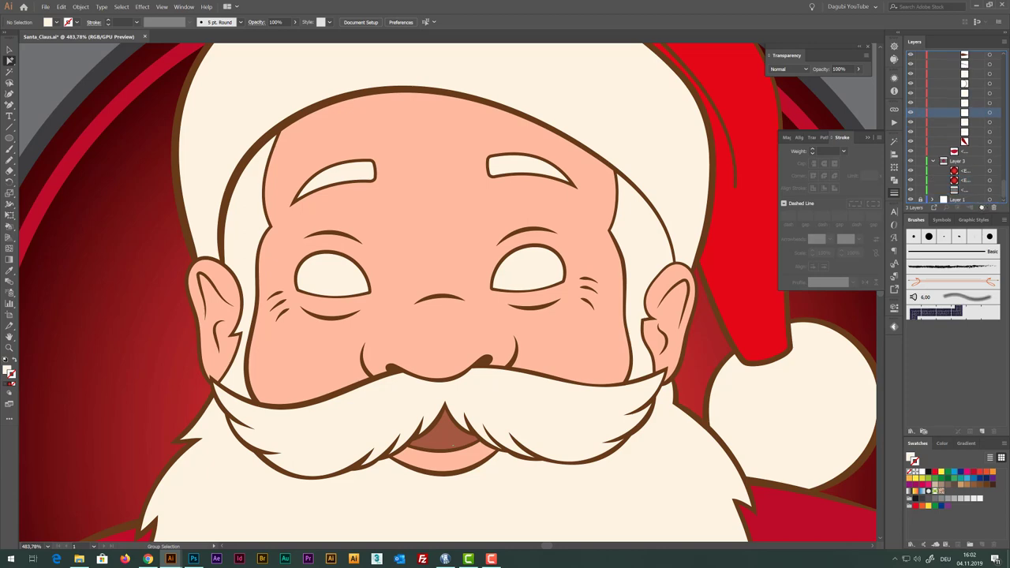
pyautogui.scroll(1, 987, 118)
# Select the eye-white rows and use Collect in New Layer from the Layers flyout menu
pyautogui.click(989, 112)
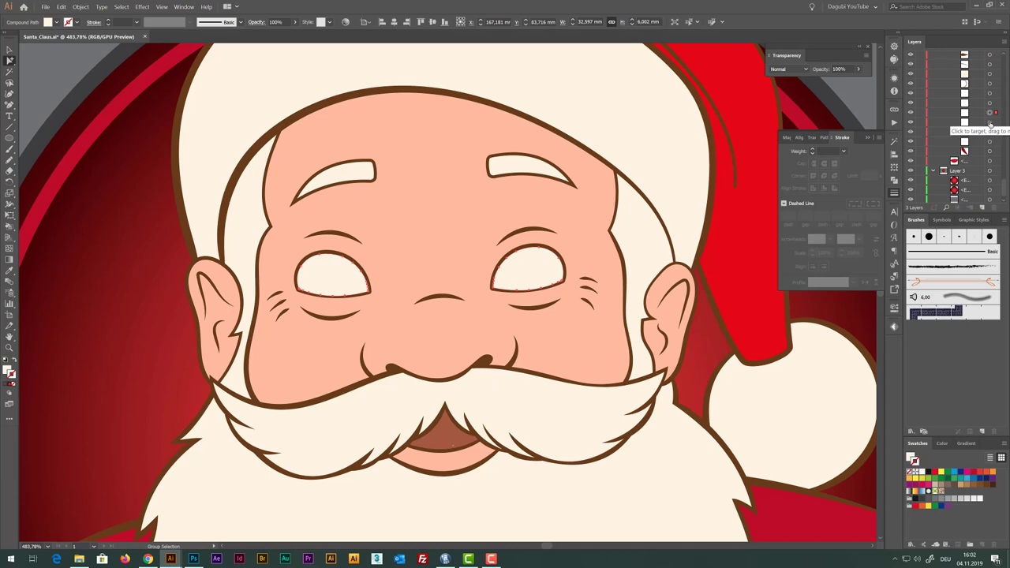
pyautogui.click(979, 112)
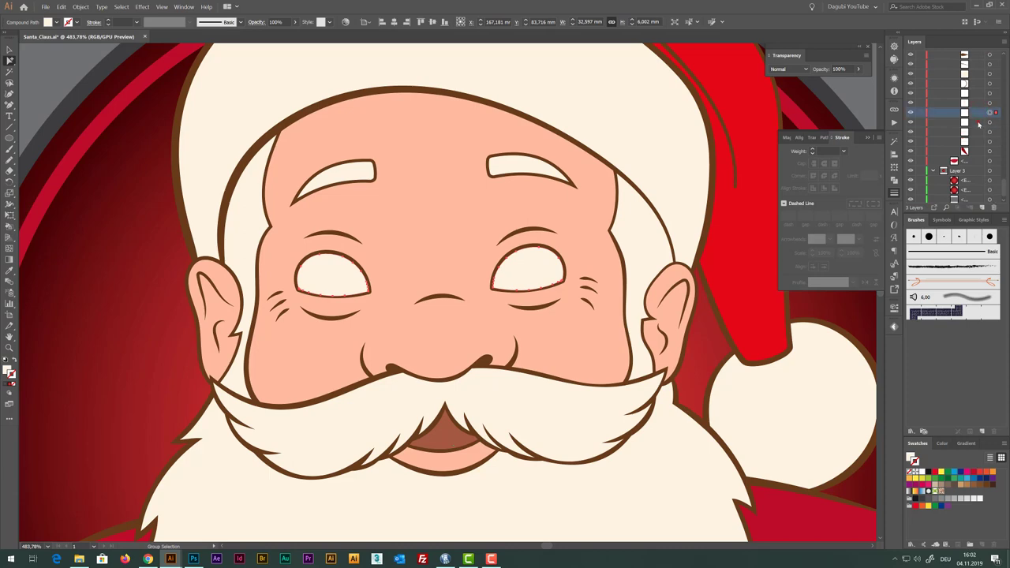
pyautogui.keyDown('shift'); pyautogui.click(979, 123); pyautogui.keyUp('shift')
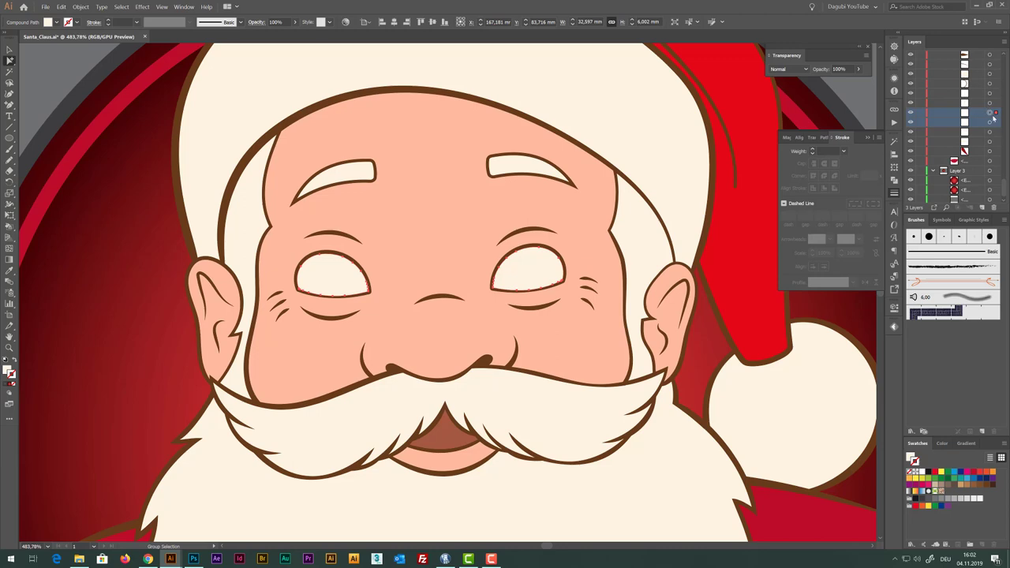
pyautogui.keyDown('shift'); pyautogui.click(989, 122); pyautogui.keyUp('shift')
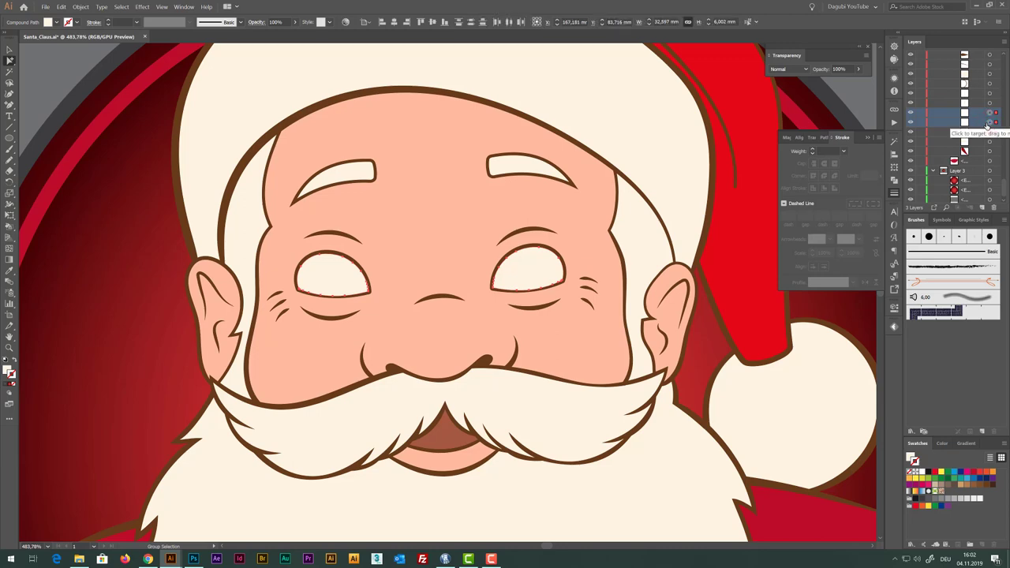
pyautogui.click(1002, 41)
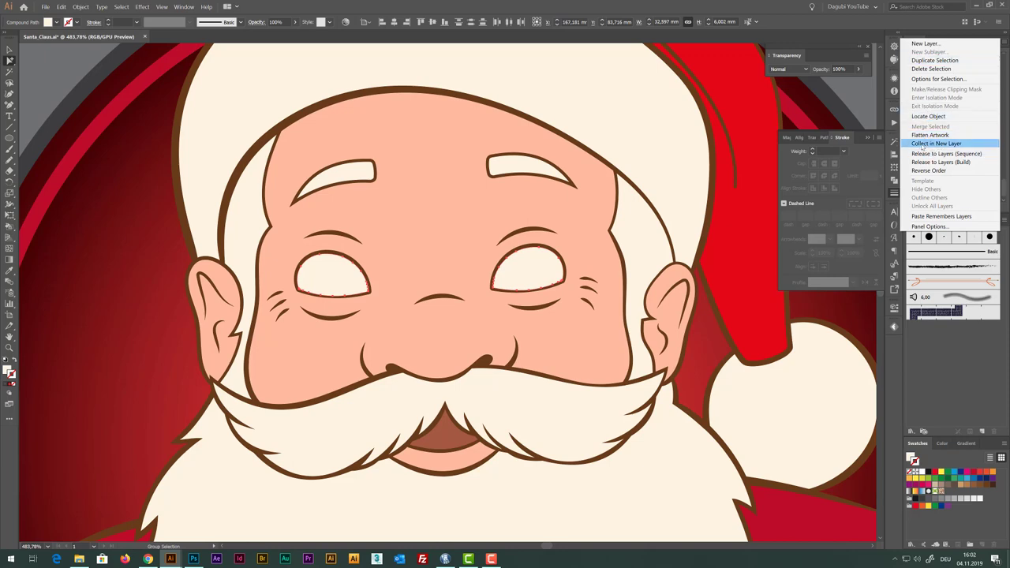
pyautogui.click(939, 145)
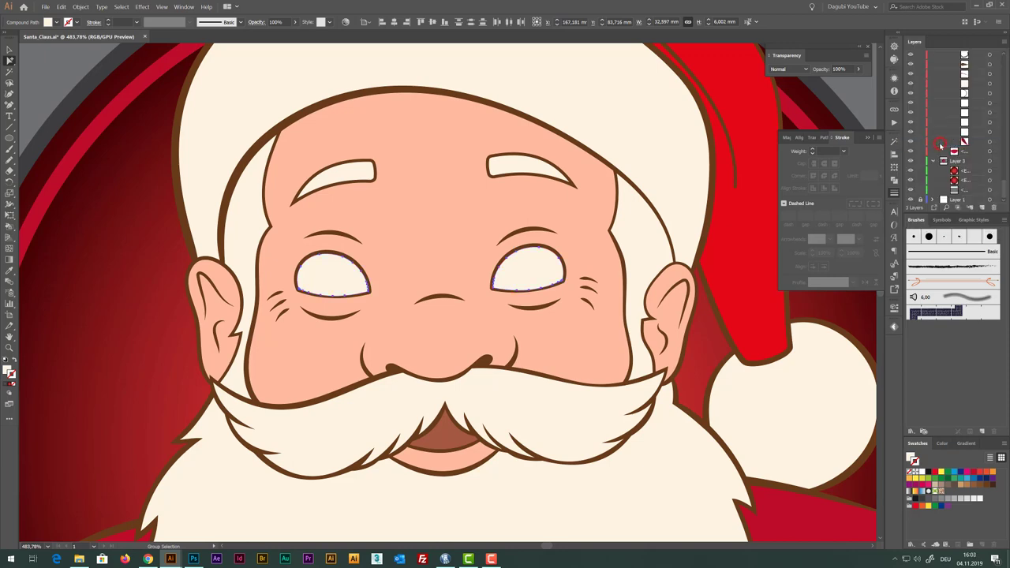
# Expand the new eye-white layer inside Layer 2 and toggle its visibility to verify its contents
pyautogui.scroll(2, 975, 171)
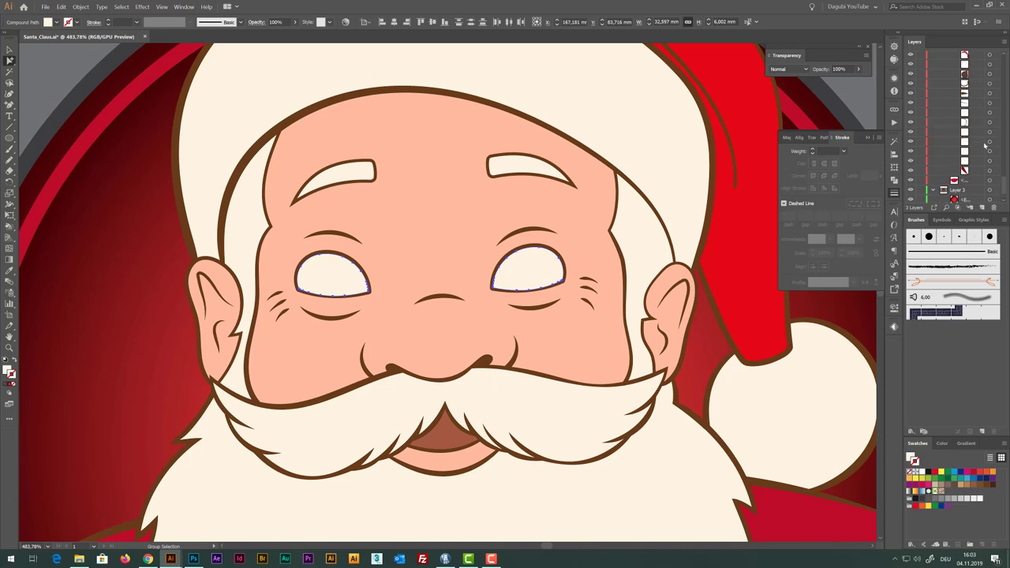
pyautogui.scroll(2, 978, 165)
pyautogui.scroll(2, 981, 156)
pyautogui.scroll(2, 985, 147)
pyautogui.scroll(2, 985, 146)
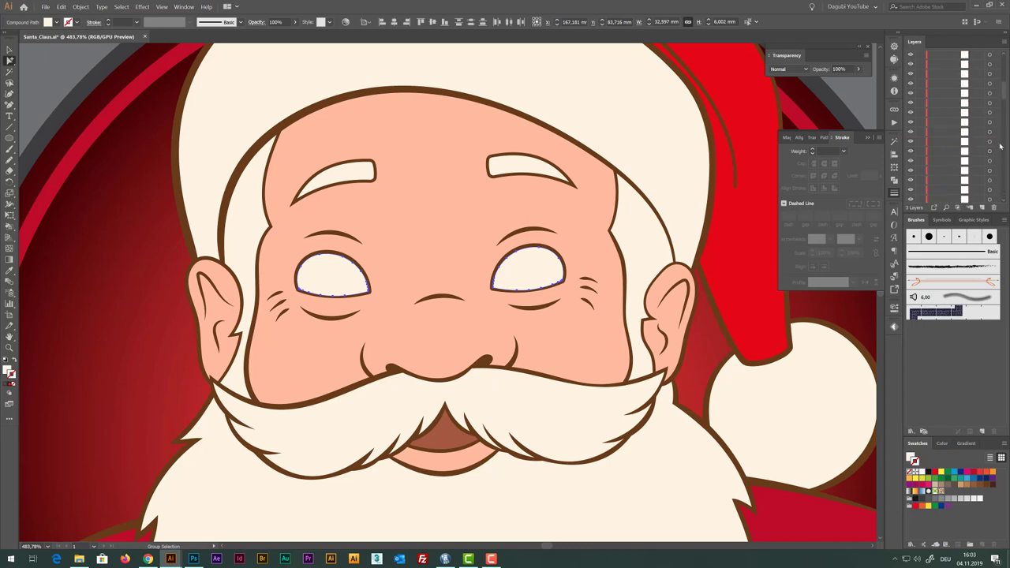
pyautogui.scroll(2, 986, 146)
pyautogui.scroll(3, 988, 142)
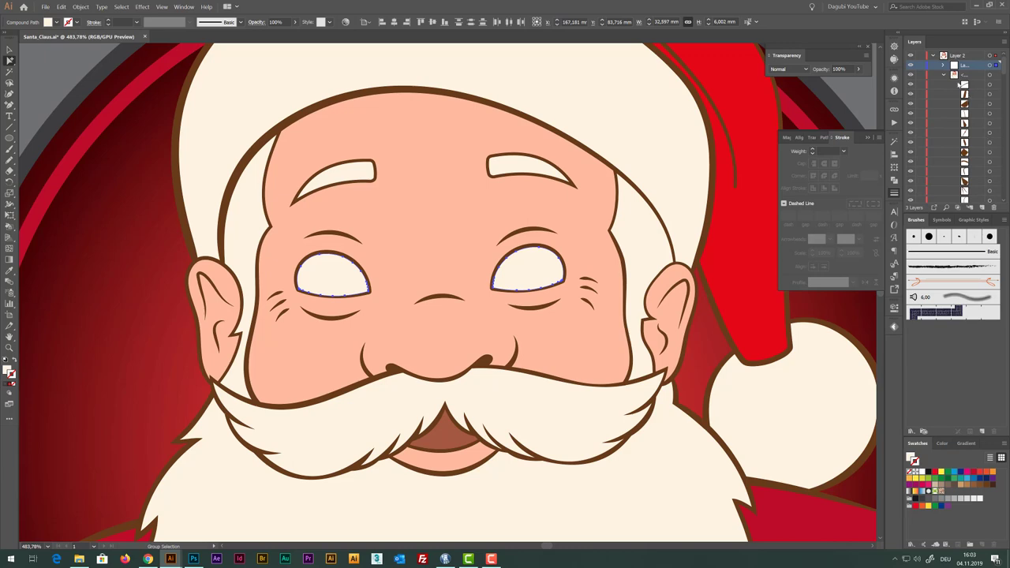
pyautogui.click(911, 66)
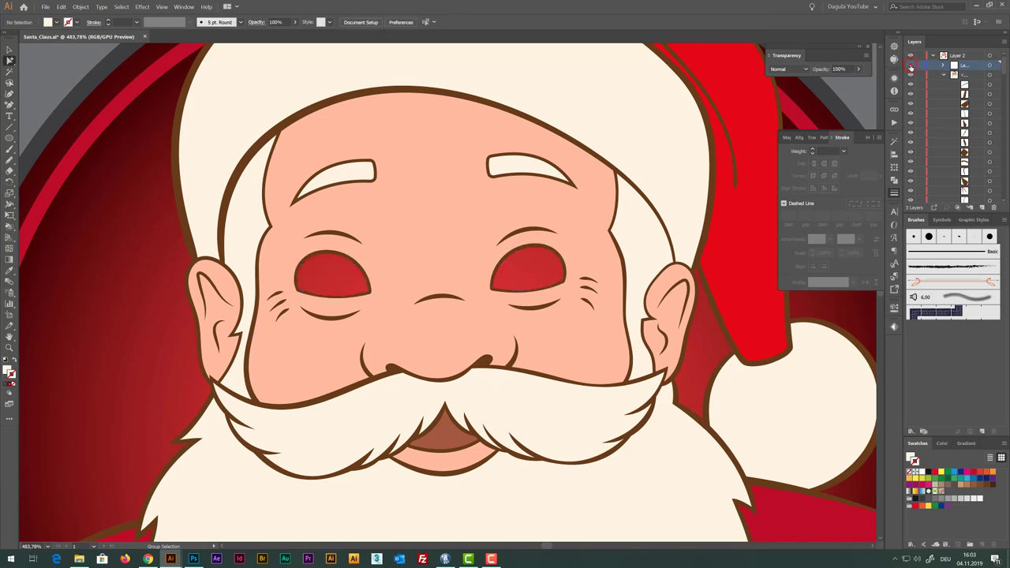
pyautogui.click(910, 65)
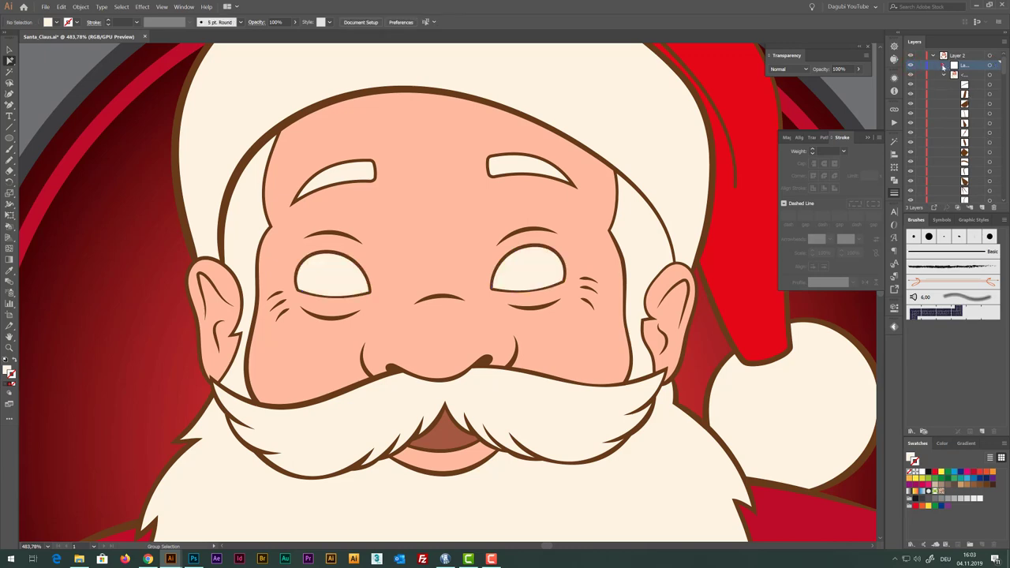
pyautogui.click(943, 66)
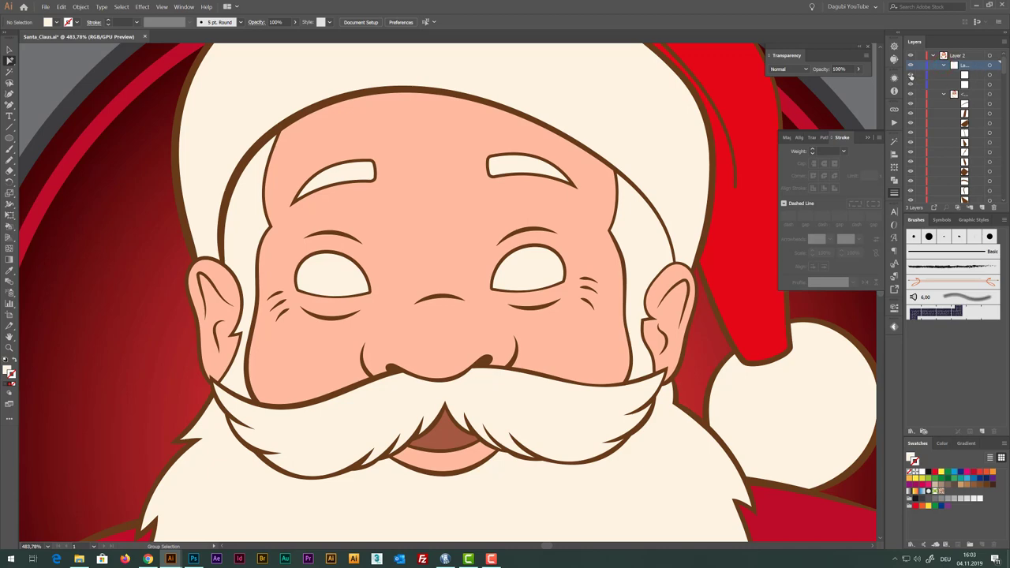
pyautogui.click(911, 75)
pyautogui.click(912, 76)
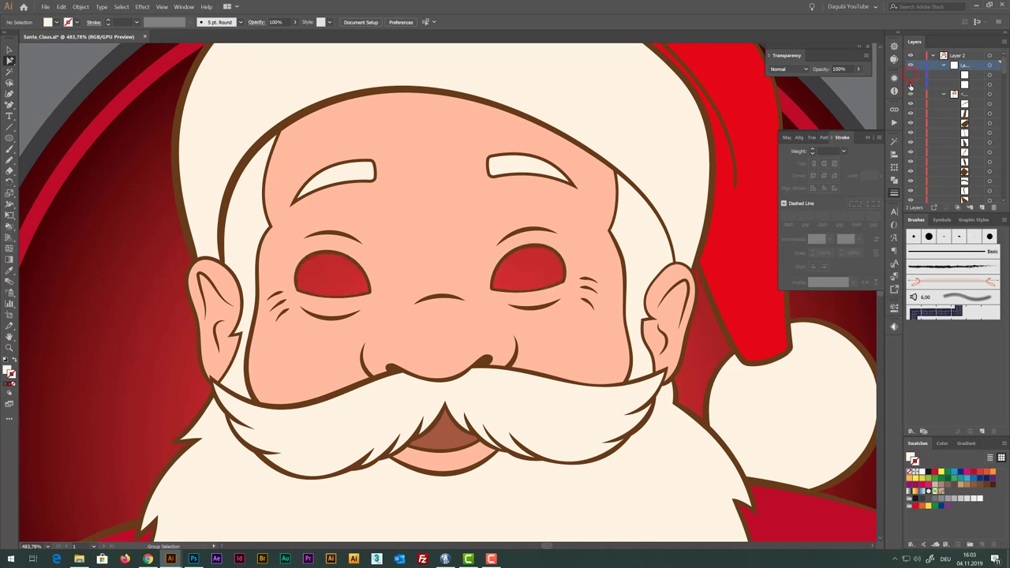
pyautogui.click(911, 75)
pyautogui.click(975, 66)
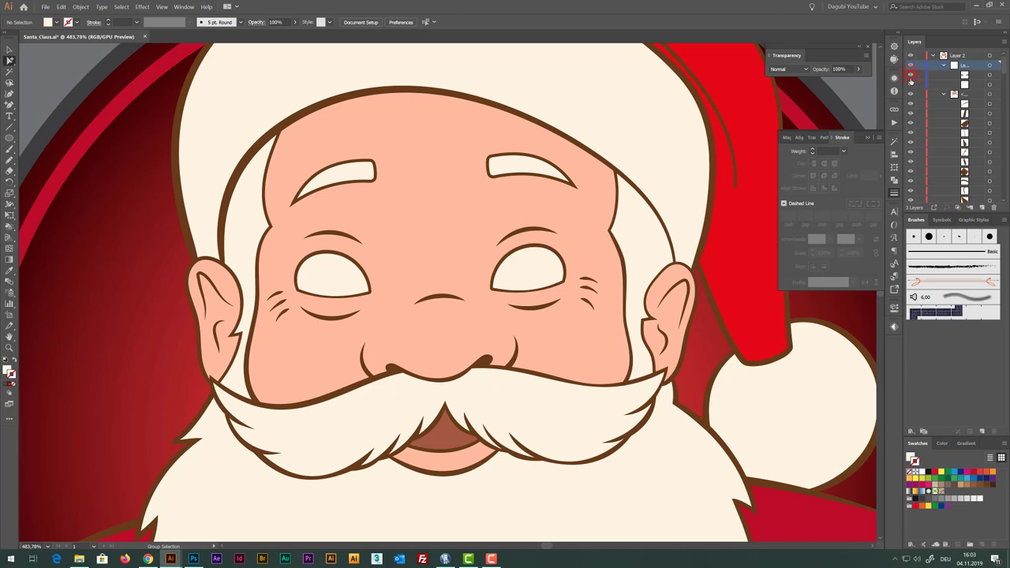
# Draw a circle over the right eye and fill it dark blue from Swatches
pyautogui.click(912, 84)
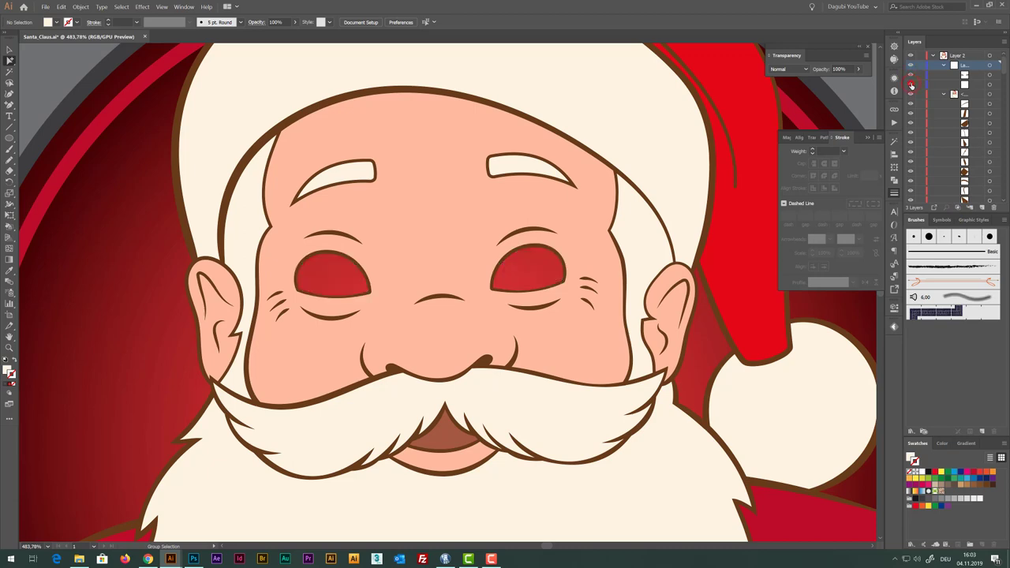
pyautogui.click(911, 84)
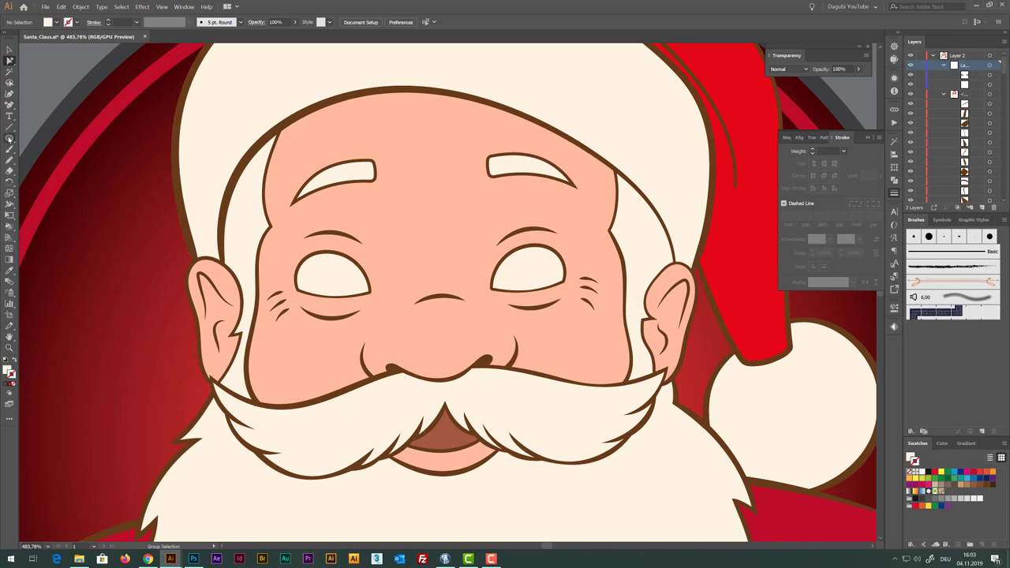
pyautogui.click(9, 138)
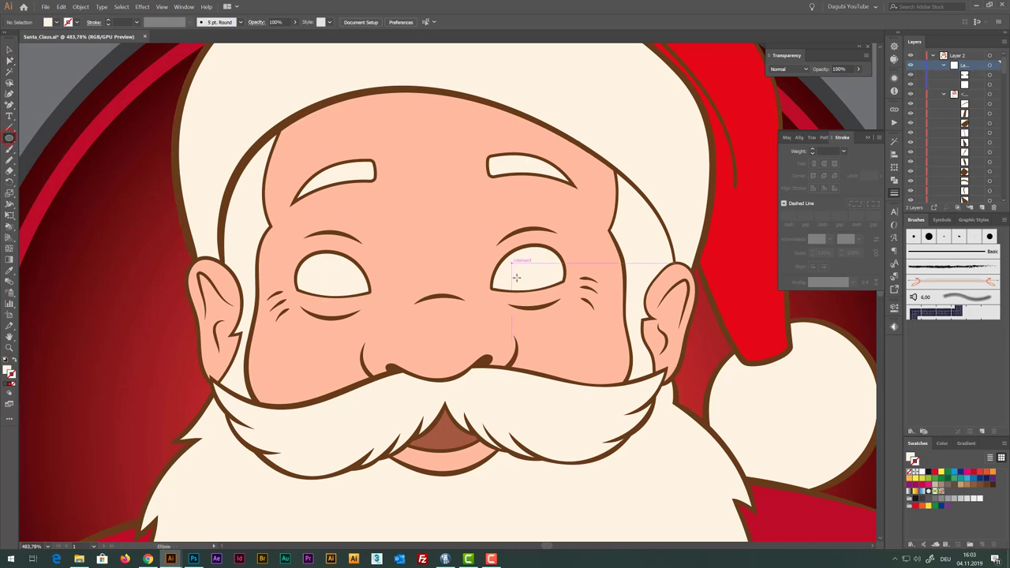
pyautogui.moveTo(509, 243); pyautogui.dragTo(537, 291)
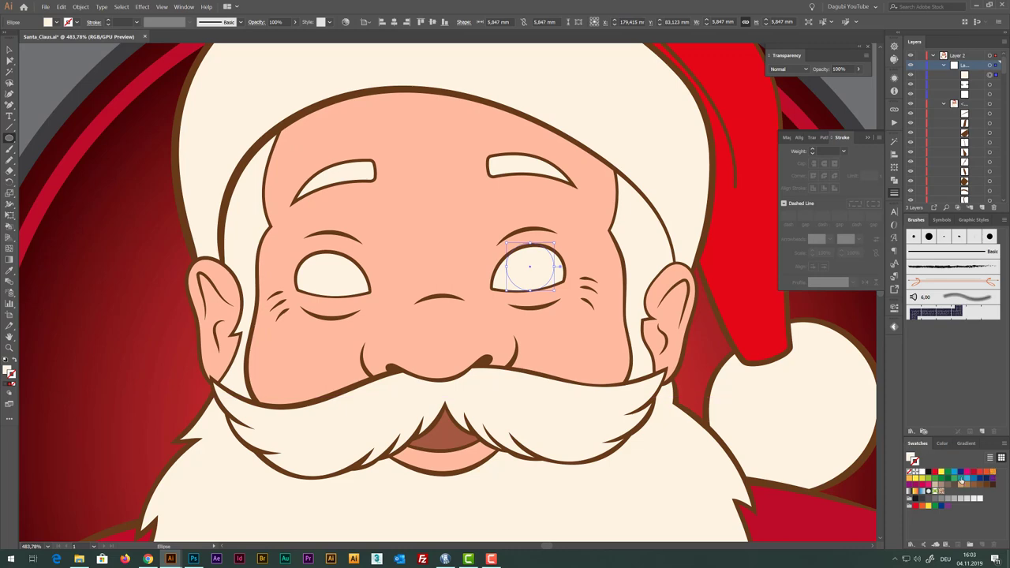
pyautogui.click(979, 479)
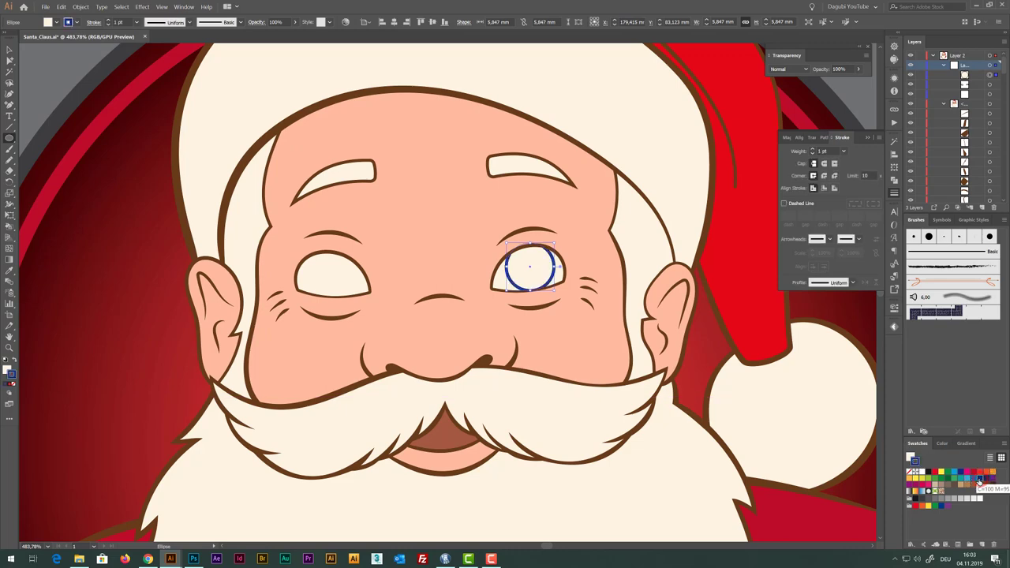
pyautogui.click(910, 456)
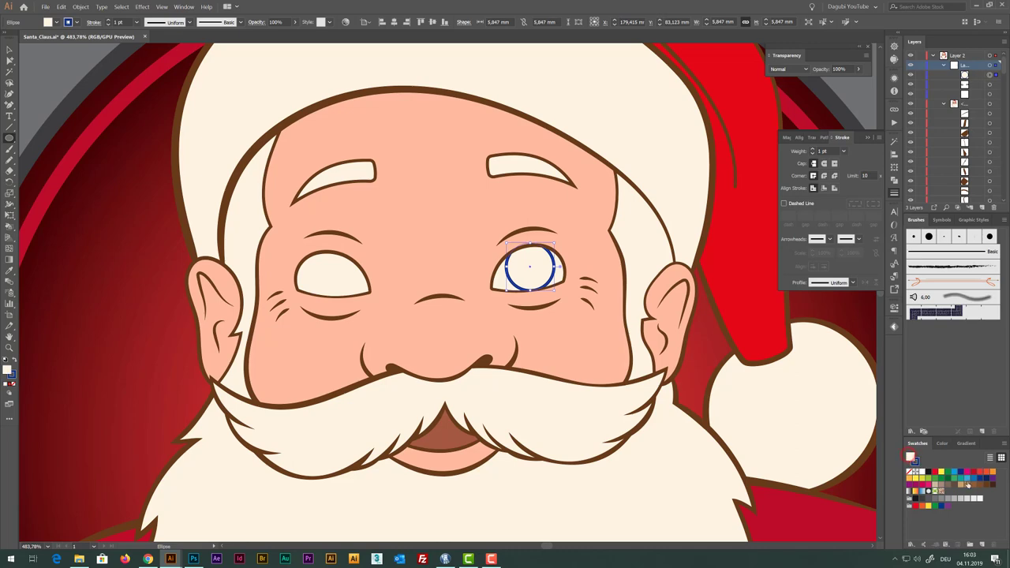
pyautogui.click(979, 480)
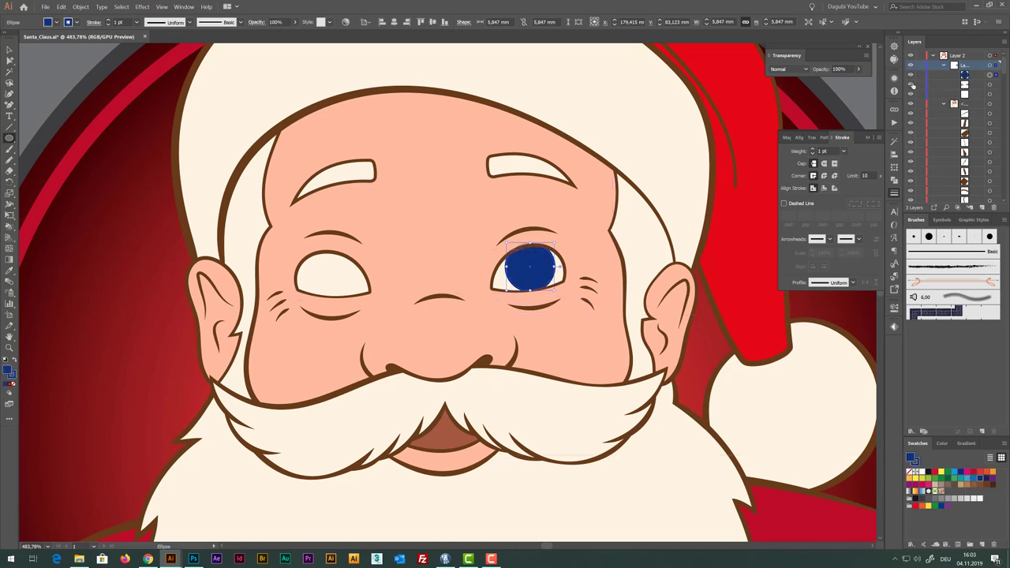
# Remove the stroke from the blue iris circle, comparing it against the eye highlight
pyautogui.click(910, 85)
pyautogui.click(910, 85)
pyautogui.click(910, 85)
pyautogui.click(910, 85)
pyautogui.moveTo(560, 286); pyautogui.dragTo(655, 323)
pyautogui.moveTo(523, 237); pyautogui.dragTo(561, 242)
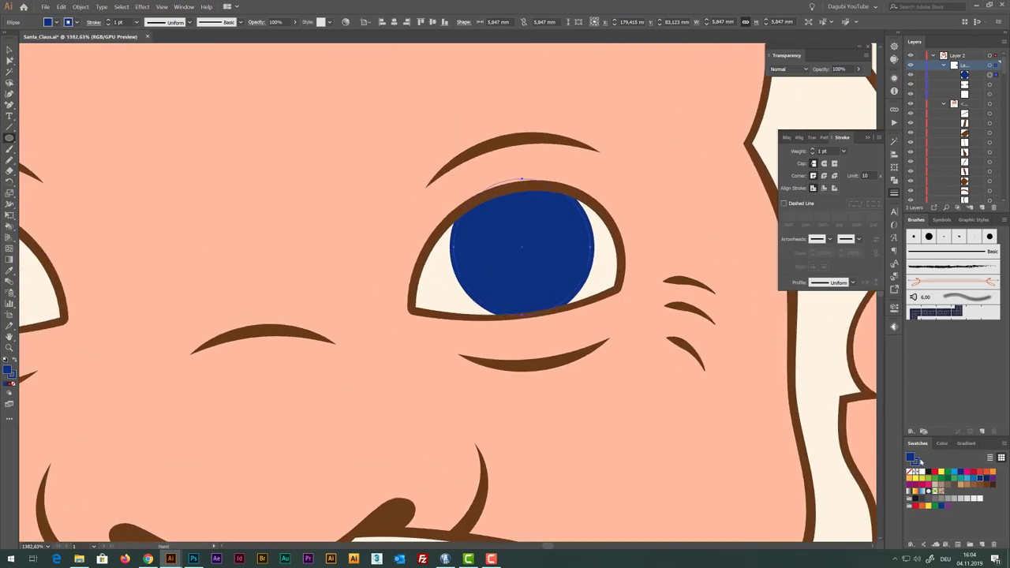
pyautogui.click(911, 472)
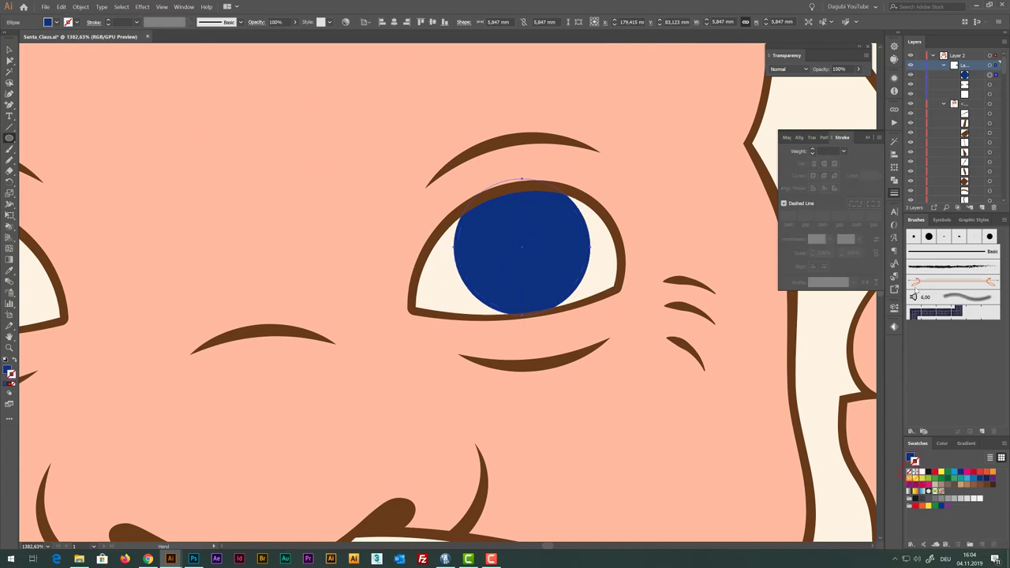
pyautogui.moveTo(651, 302); pyautogui.dragTo(728, 261)
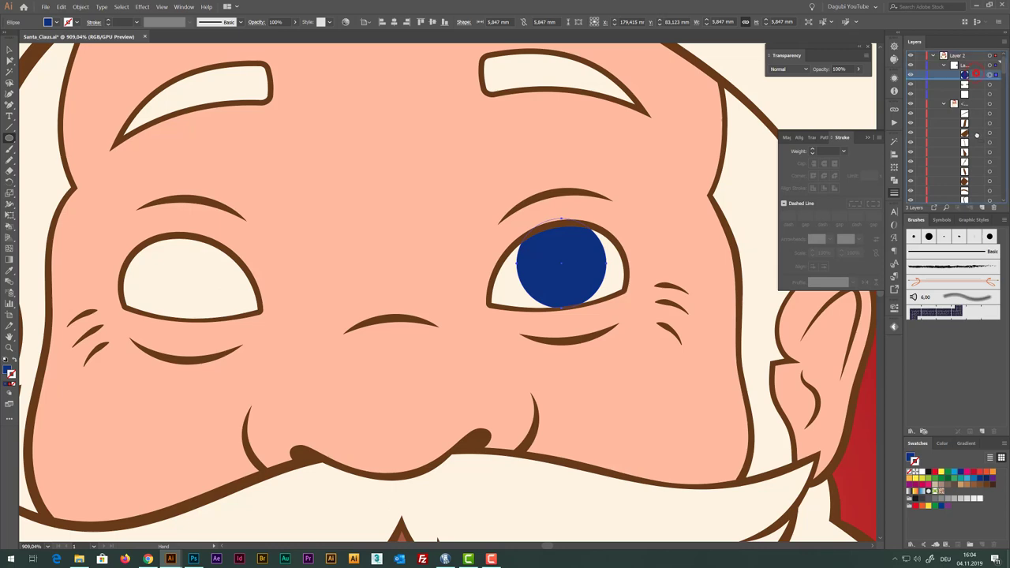
pyautogui.scroll(-2, 976, 75)
pyautogui.scroll(1, 976, 103)
pyautogui.scroll(1, 977, 104)
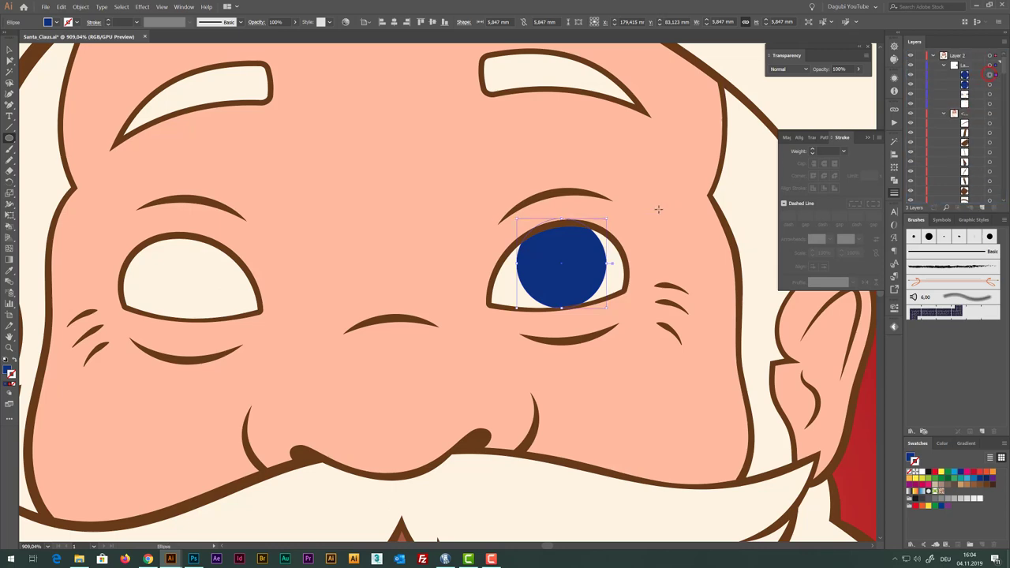
# Draw a 3.2 mm pupil circle inside the iris with no stroke and black fill
pyautogui.moveTo(603, 215); pyautogui.dragTo(587, 240)
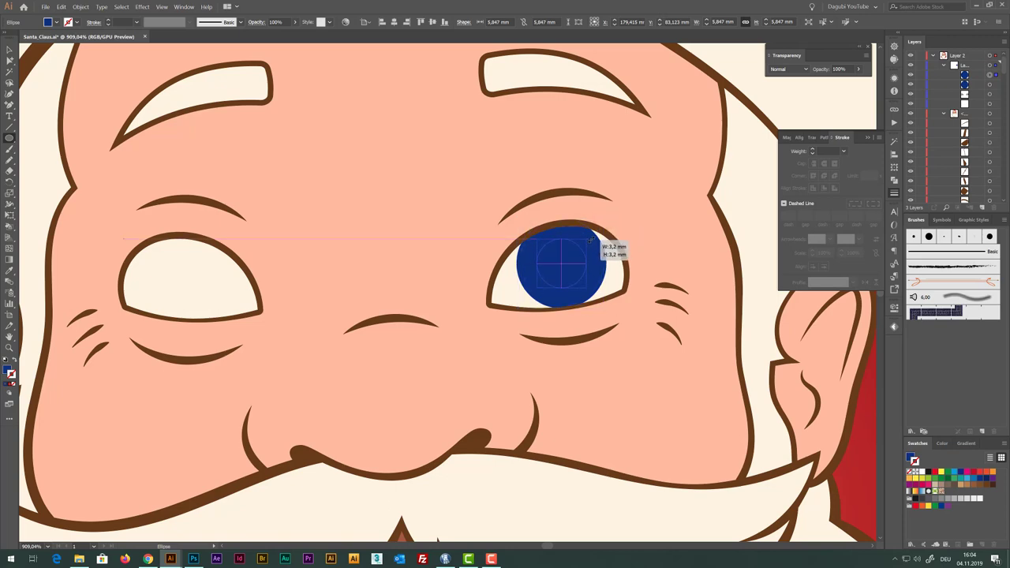
pyautogui.moveTo(588, 240); pyautogui.dragTo(586, 239)
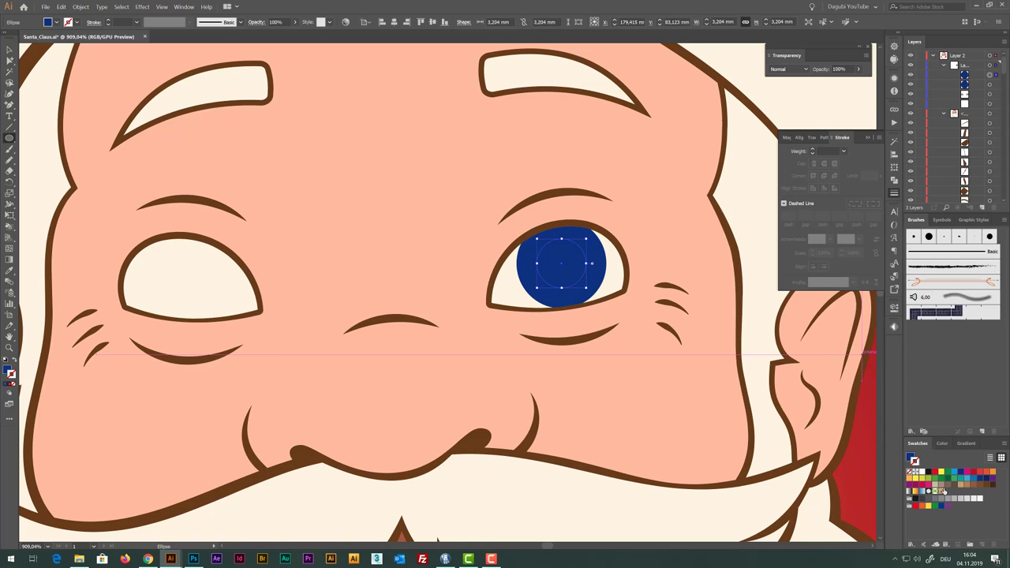
pyautogui.click(945, 443)
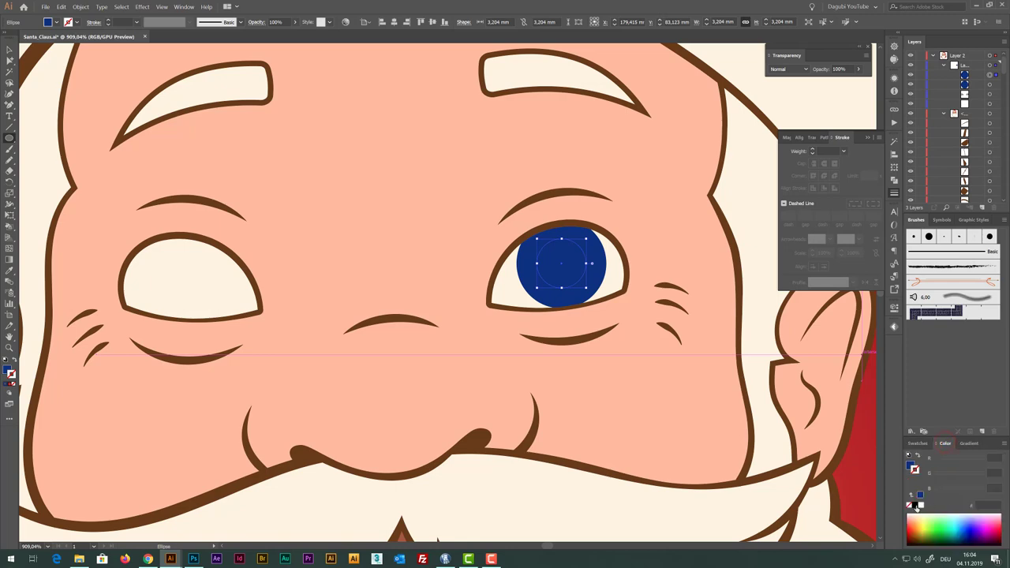
pyautogui.click(913, 505)
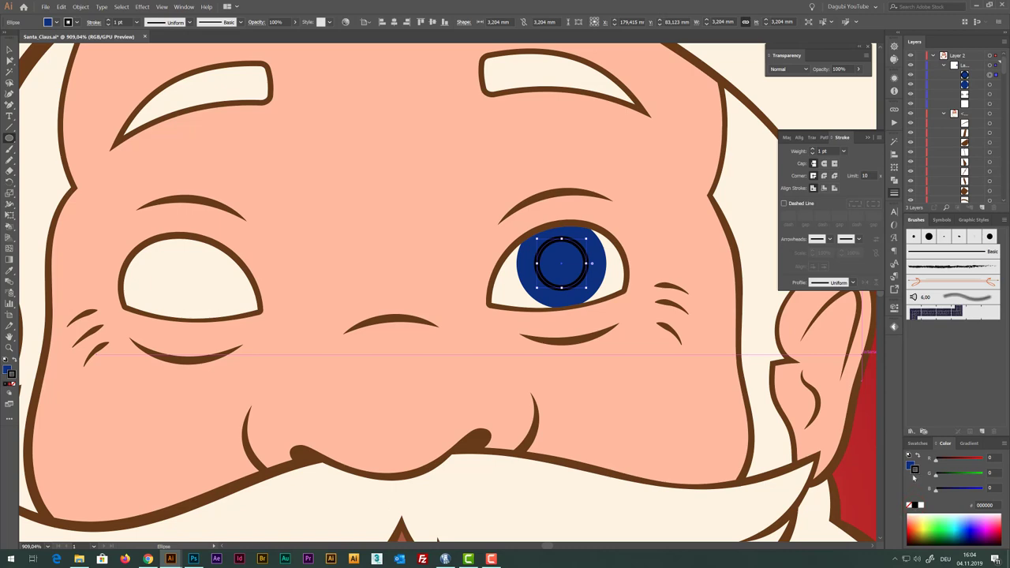
pyautogui.click(908, 506)
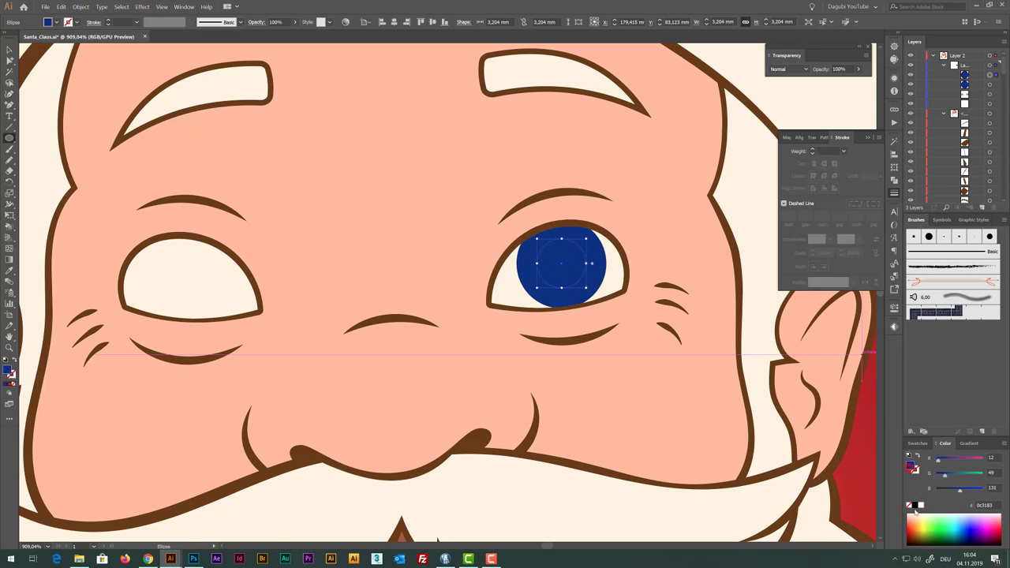
pyautogui.click(916, 505)
pyautogui.moveTo(672, 378); pyautogui.dragTo(585, 321)
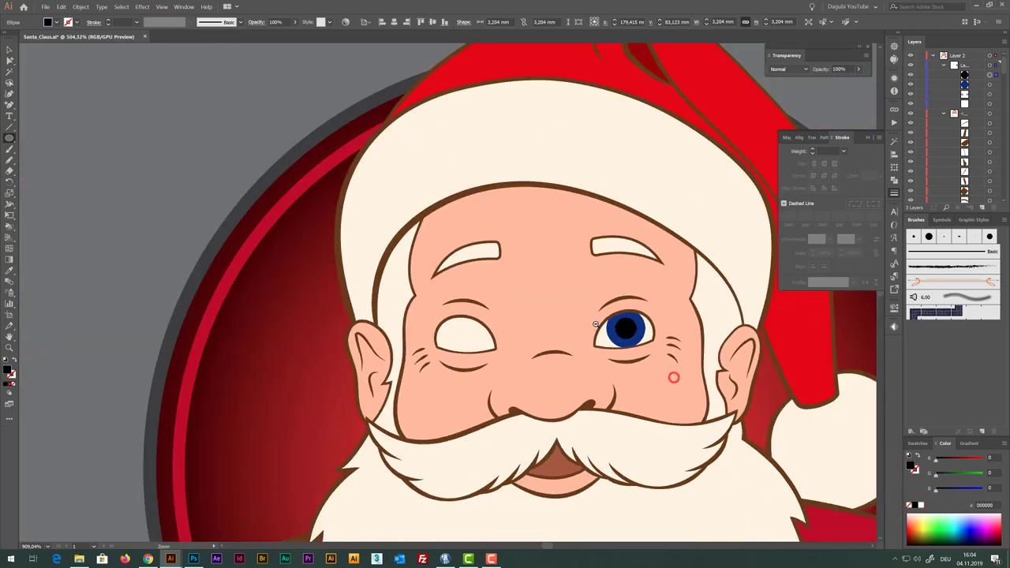
pyautogui.moveTo(677, 367); pyautogui.dragTo(656, 324)
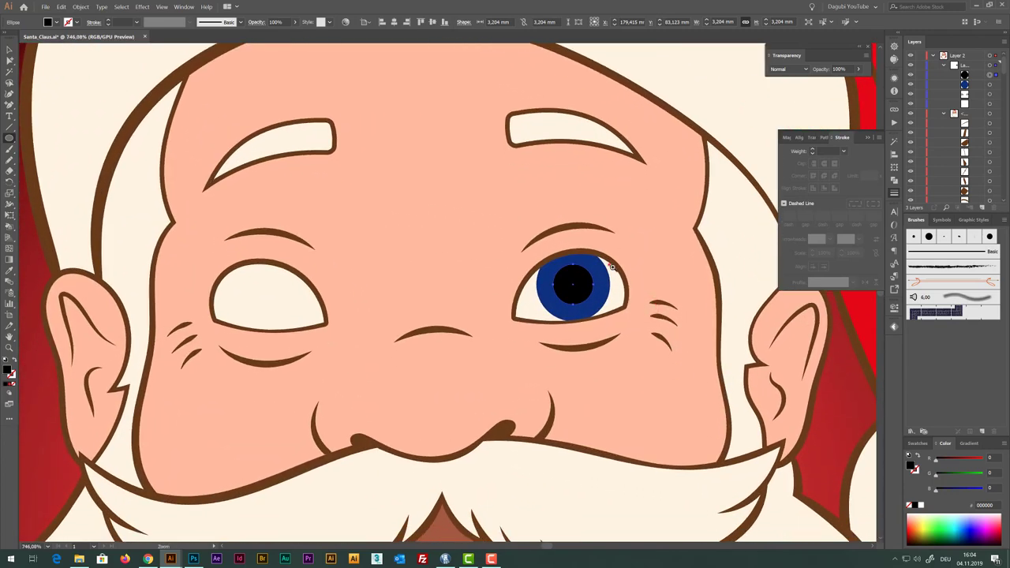
pyautogui.moveTo(617, 273); pyautogui.dragTo(624, 277)
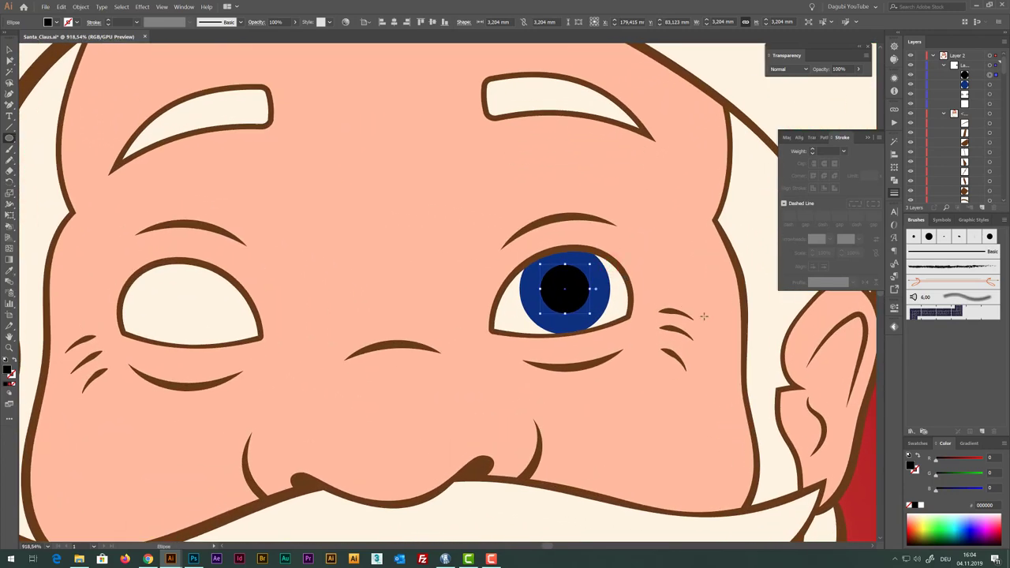
pyautogui.click(9, 59)
# Fill the iris medium brown with a 0.75 pt dark brown outline
pyautogui.click(606, 284)
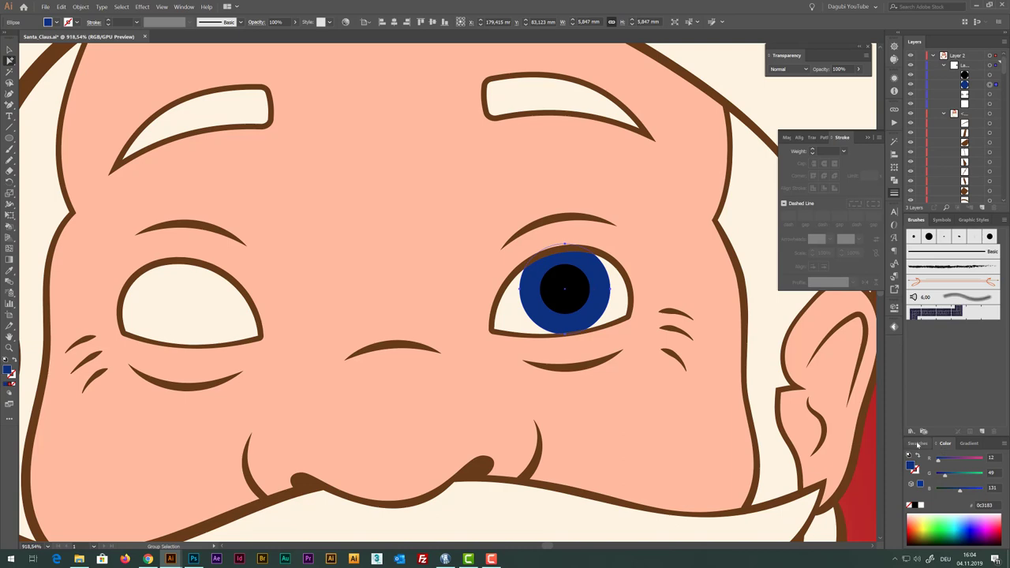
pyautogui.click(918, 443)
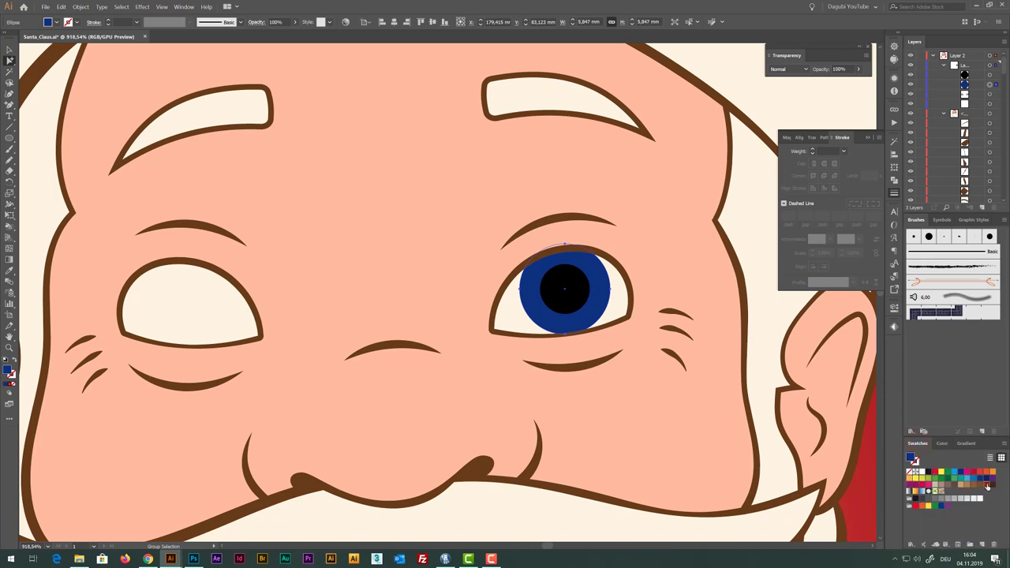
pyautogui.click(986, 486)
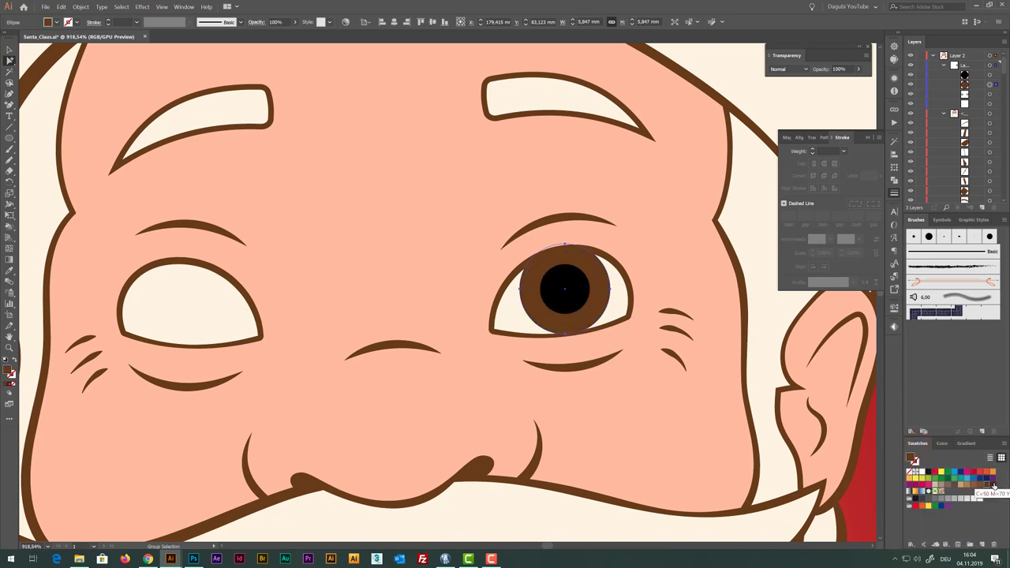
pyautogui.click(993, 486)
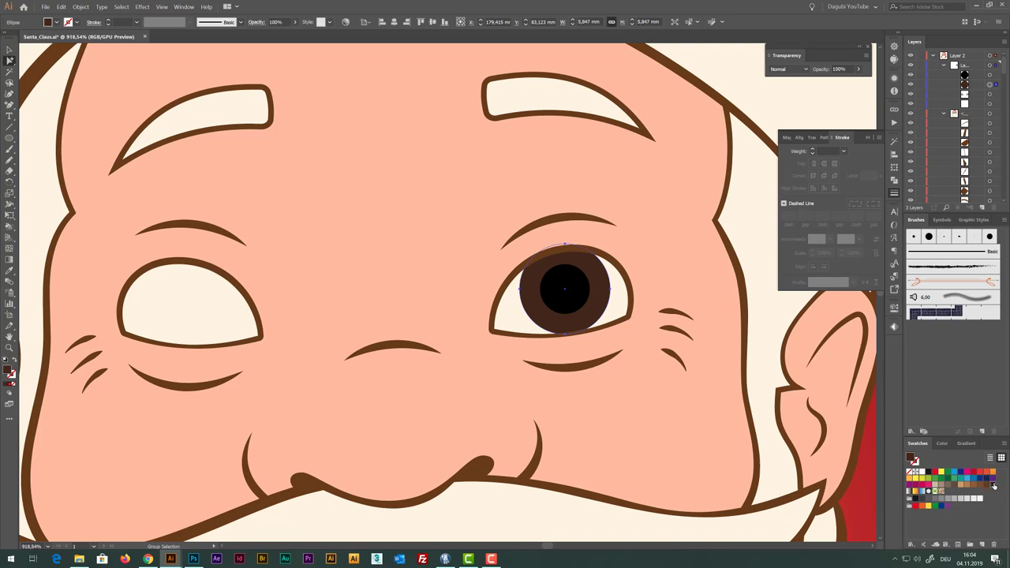
pyautogui.click(984, 486)
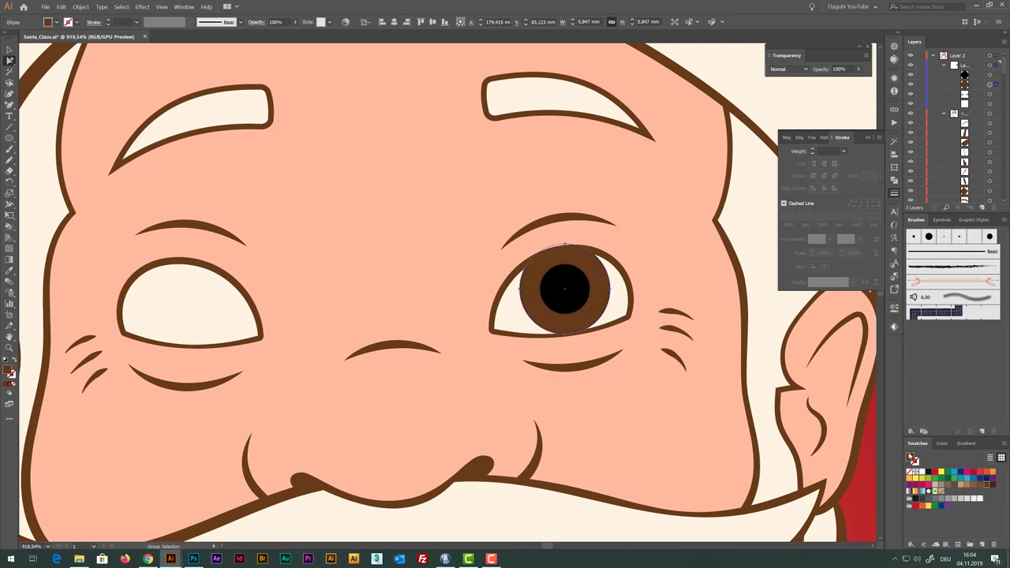
pyautogui.click(994, 486)
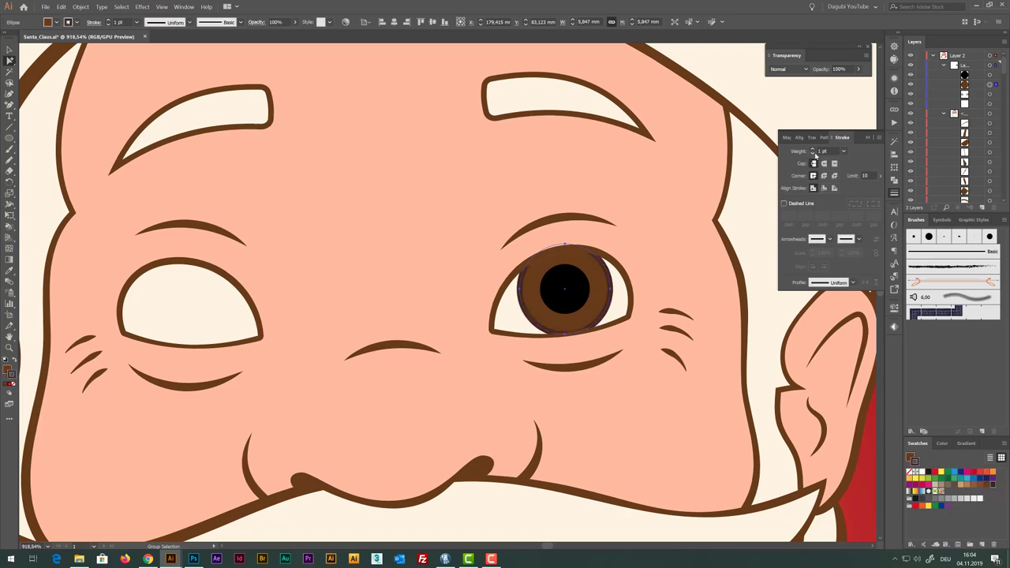
pyautogui.click(812, 153)
pyautogui.click(812, 154)
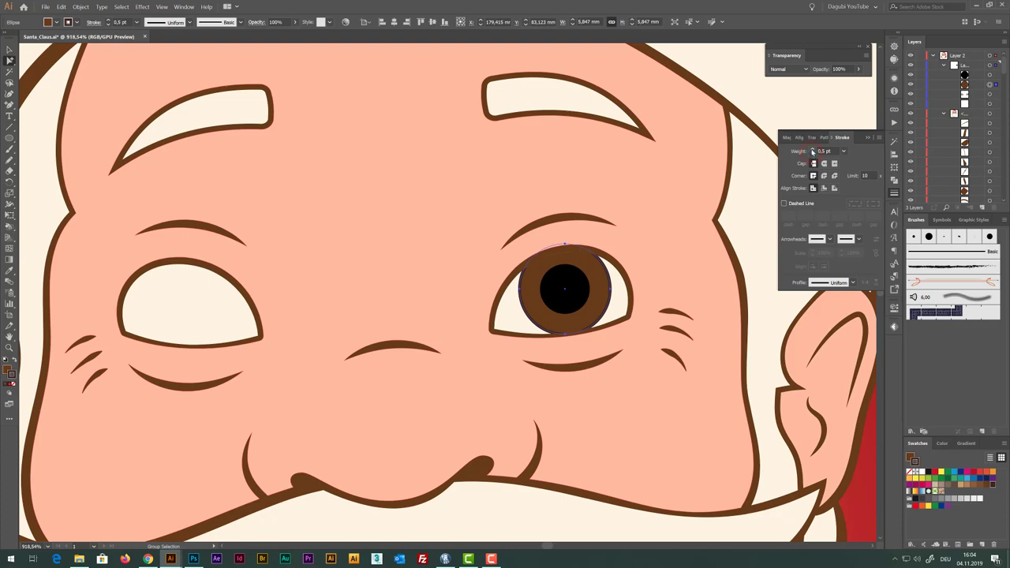
pyautogui.click(812, 149)
# Select the eye-white compound path of both eyes and outline it in dark brown
pyautogui.scroll(-5, 659, 312)
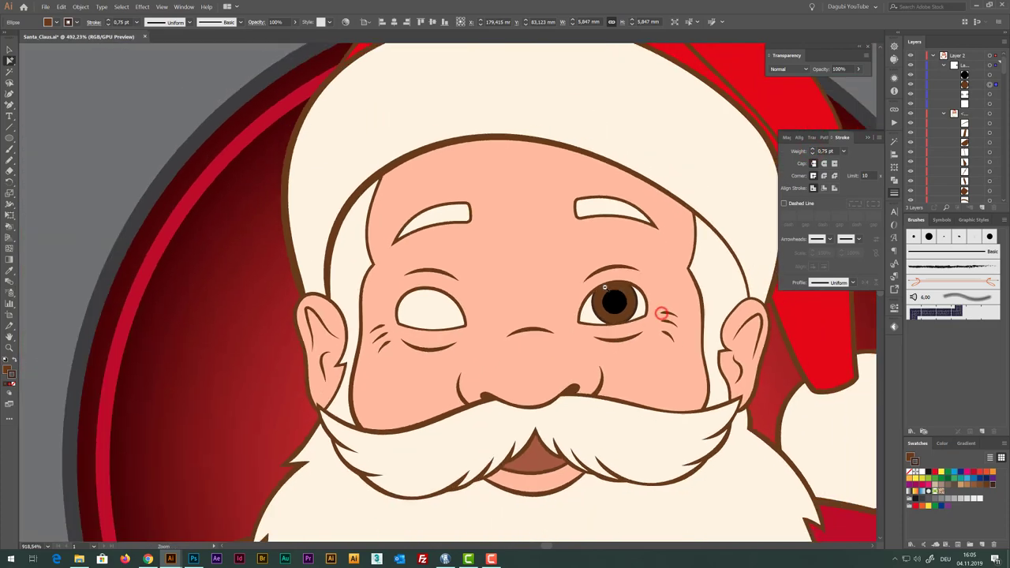
pyautogui.scroll(2, 637, 313)
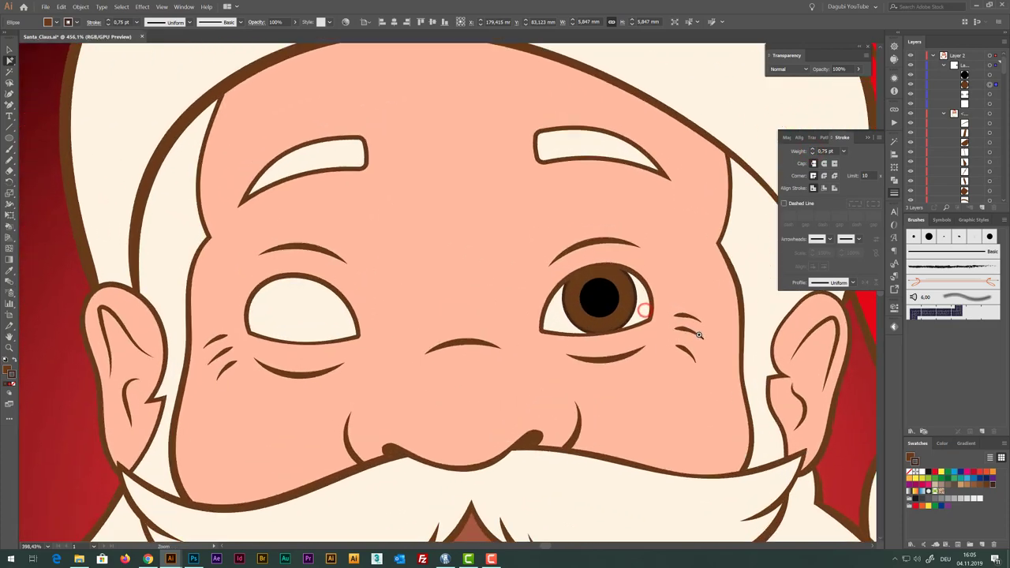
pyautogui.scroll(2, 631, 299)
pyautogui.scroll(1, 631, 298)
pyautogui.scroll(1, 568, 221)
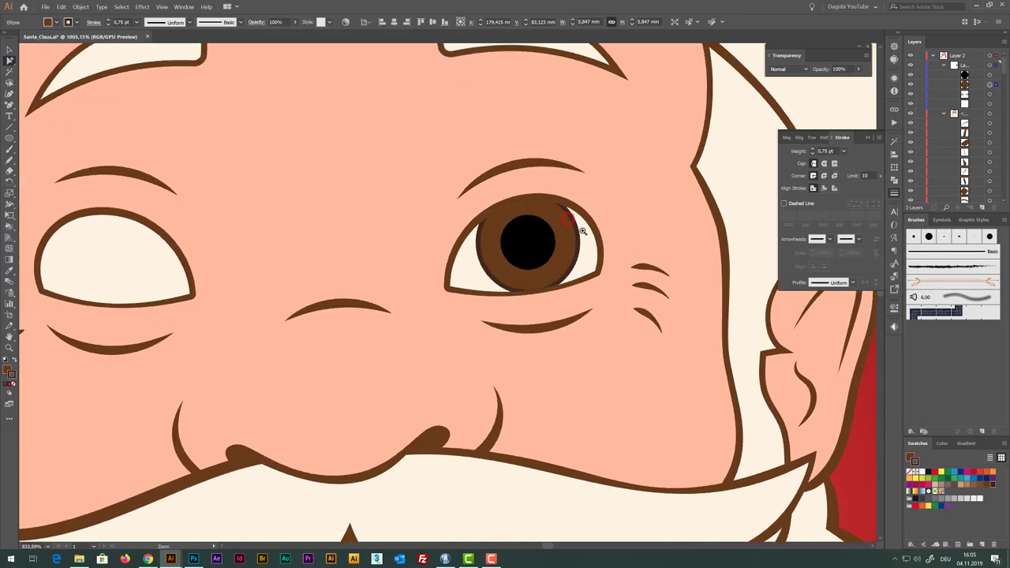
pyautogui.scroll(1, 567, 219)
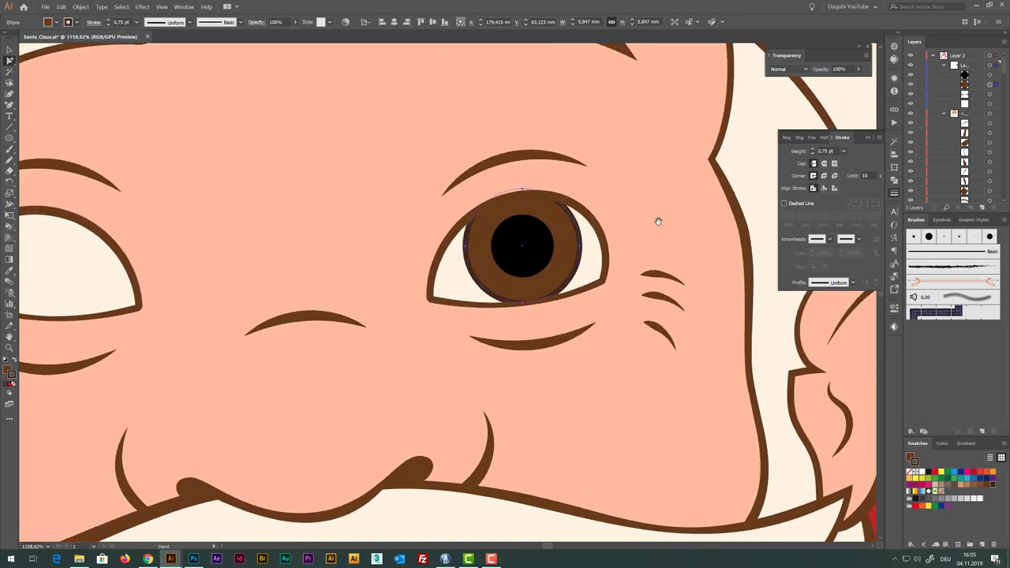
pyautogui.click(599, 229)
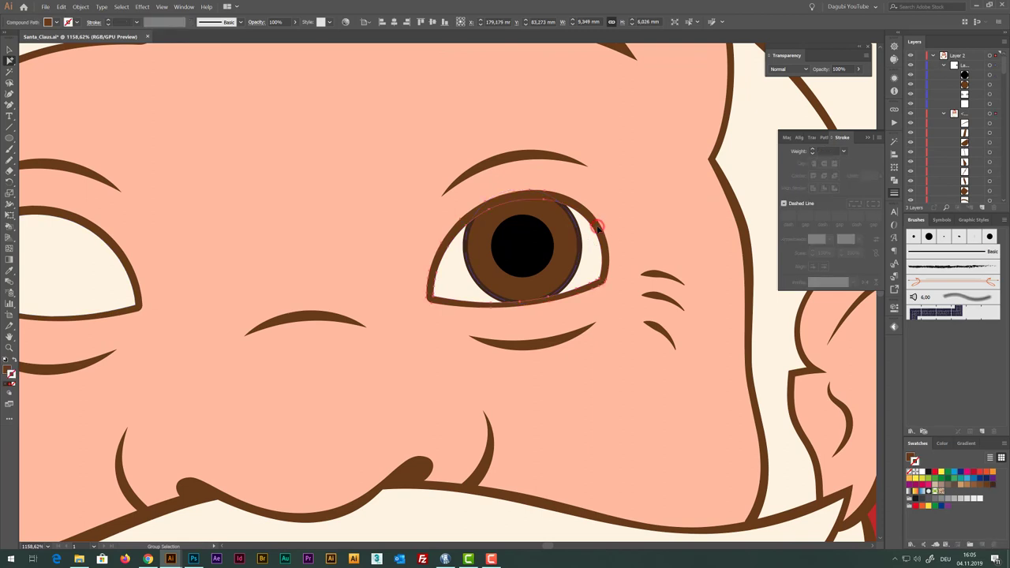
pyautogui.click(79, 220)
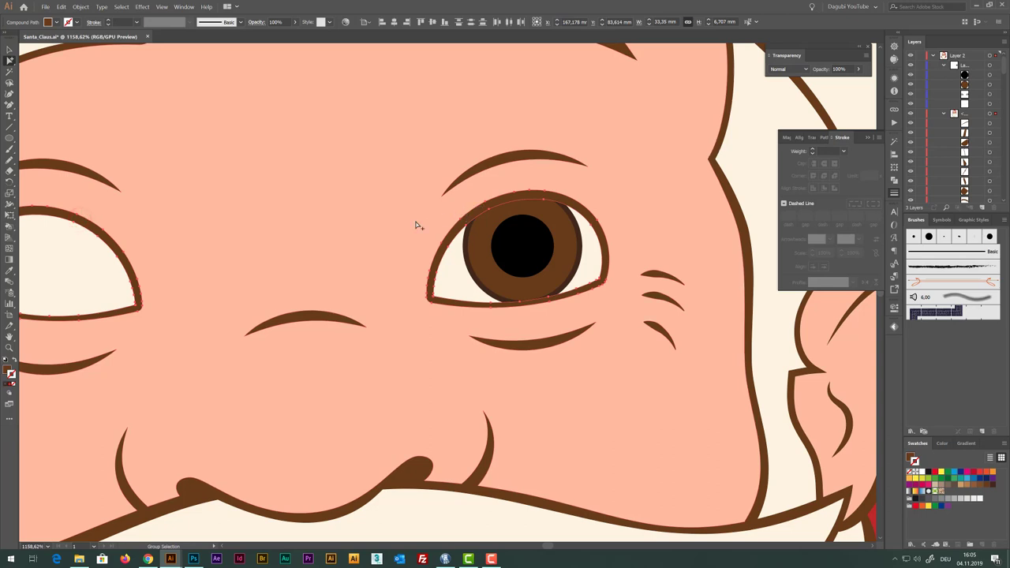
pyautogui.moveTo(334, 210); pyautogui.dragTo(427, 191)
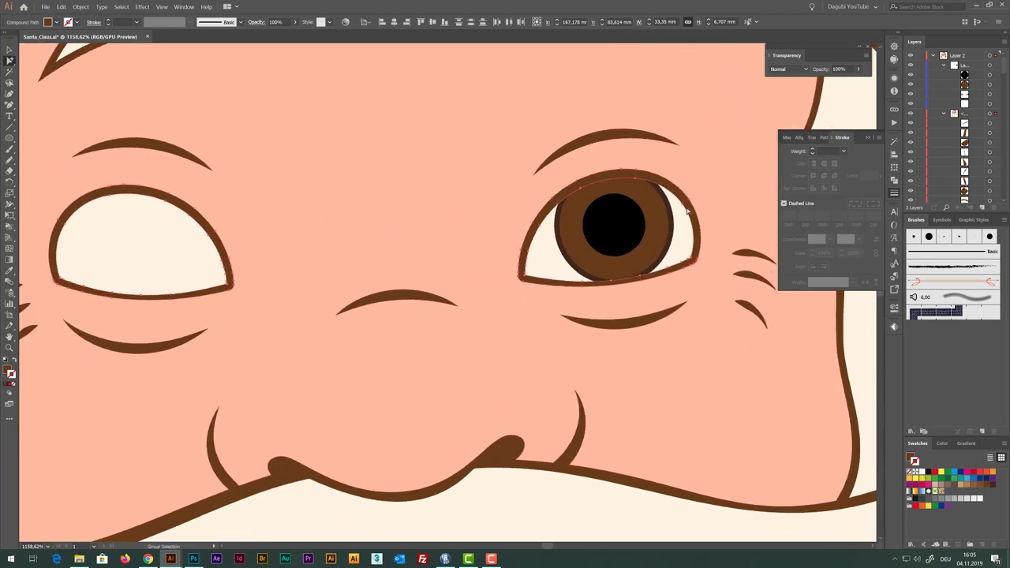
pyautogui.click(993, 486)
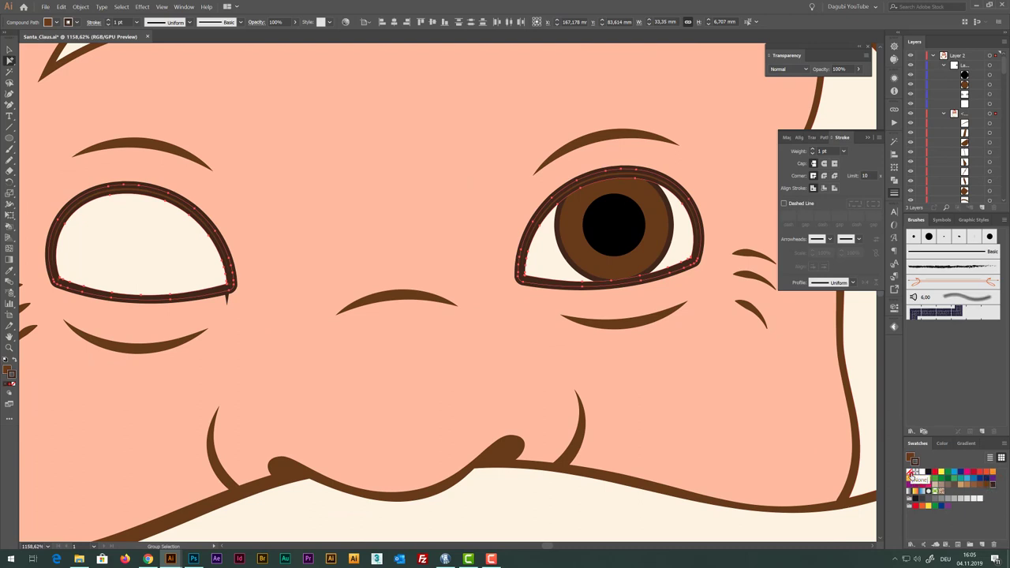
pyautogui.click(910, 472)
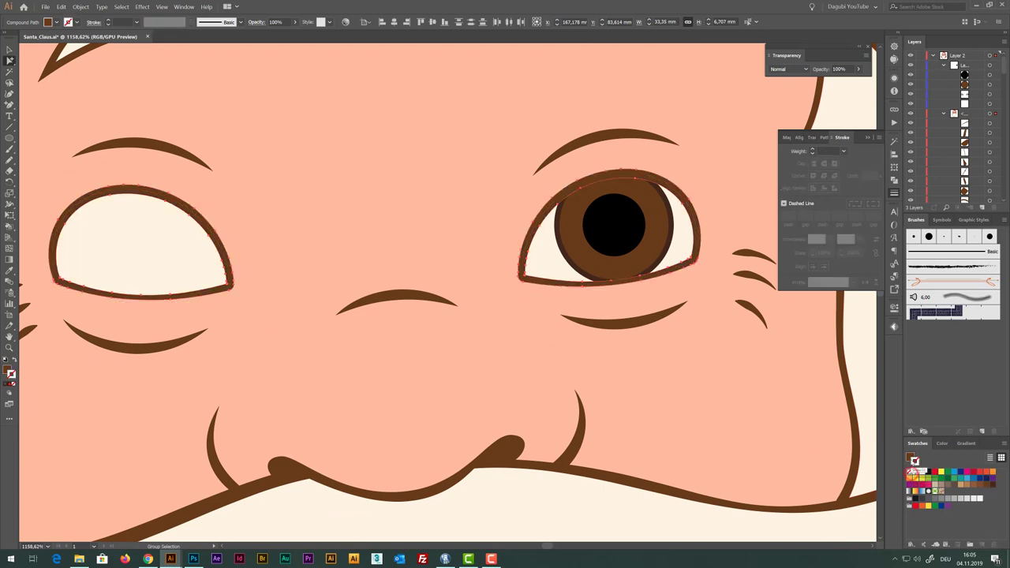
pyautogui.click(993, 487)
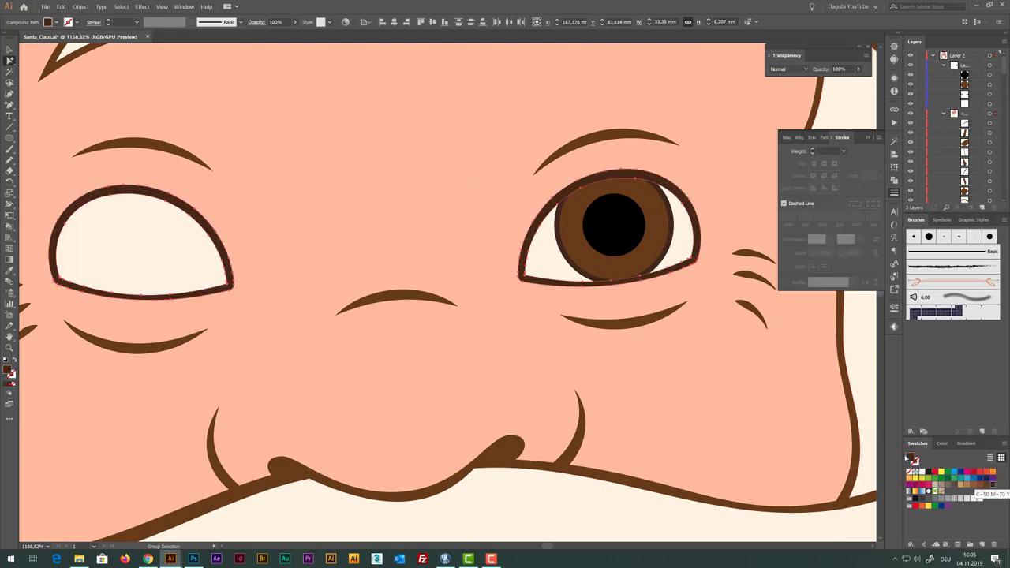
# Zoom to the right eye and select the iris circle in the Layers panel
pyautogui.keyDown('alt'); pyautogui.click(665, 308); pyautogui.keyUp('alt')
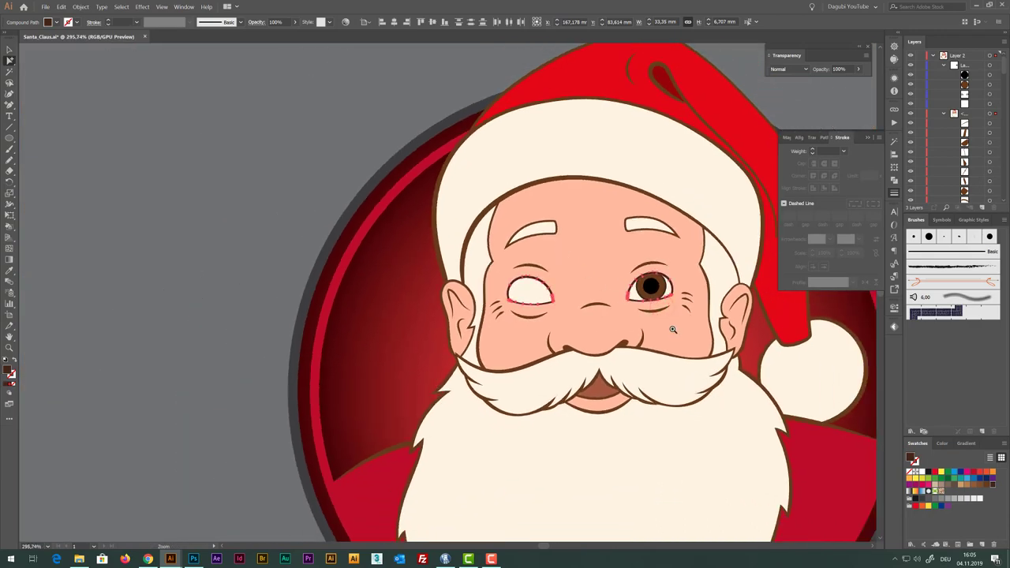
pyautogui.click(672, 329)
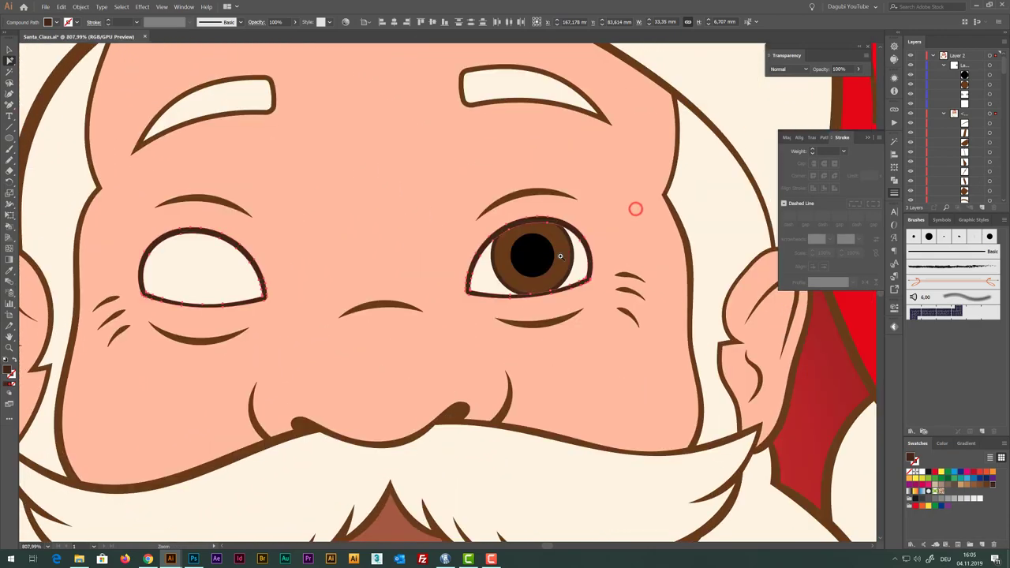
pyautogui.click(561, 255)
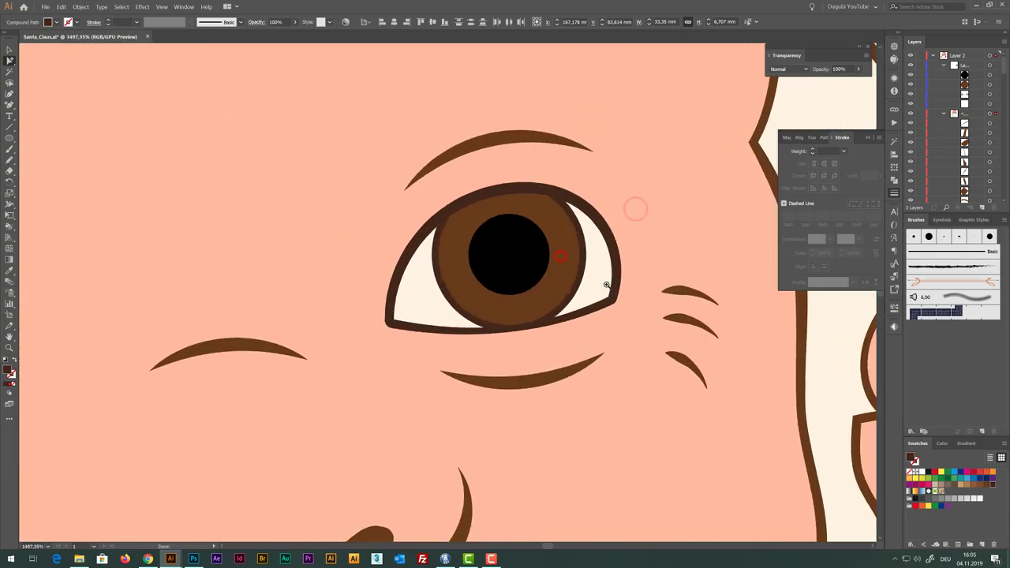
pyautogui.click(972, 85)
pyautogui.click(990, 85)
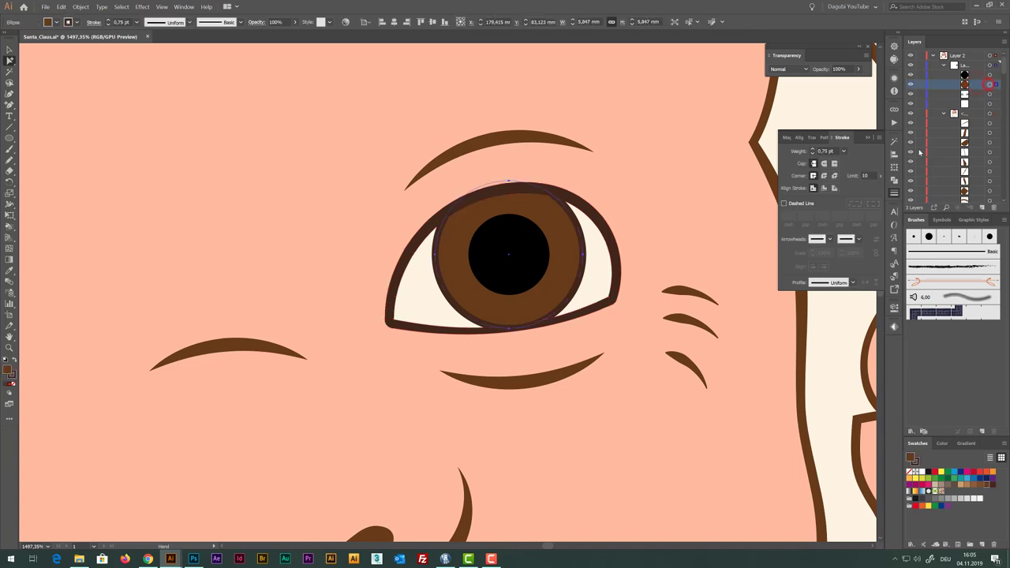
# Apply a radial gradient to the iris with a dark brown first stop from Swatches
pyautogui.click(969, 443)
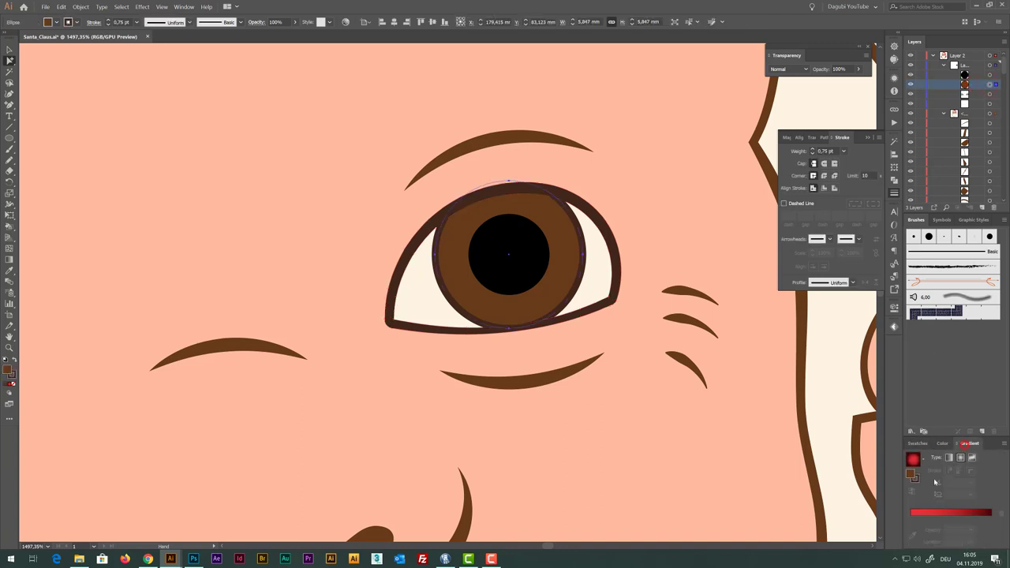
pyautogui.click(913, 460)
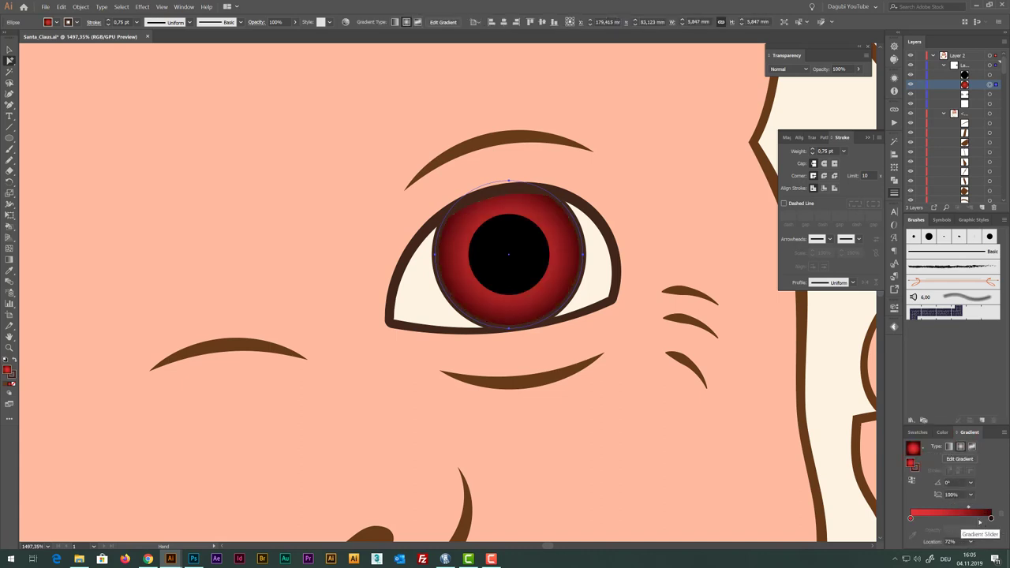
pyautogui.doubleClick(911, 519)
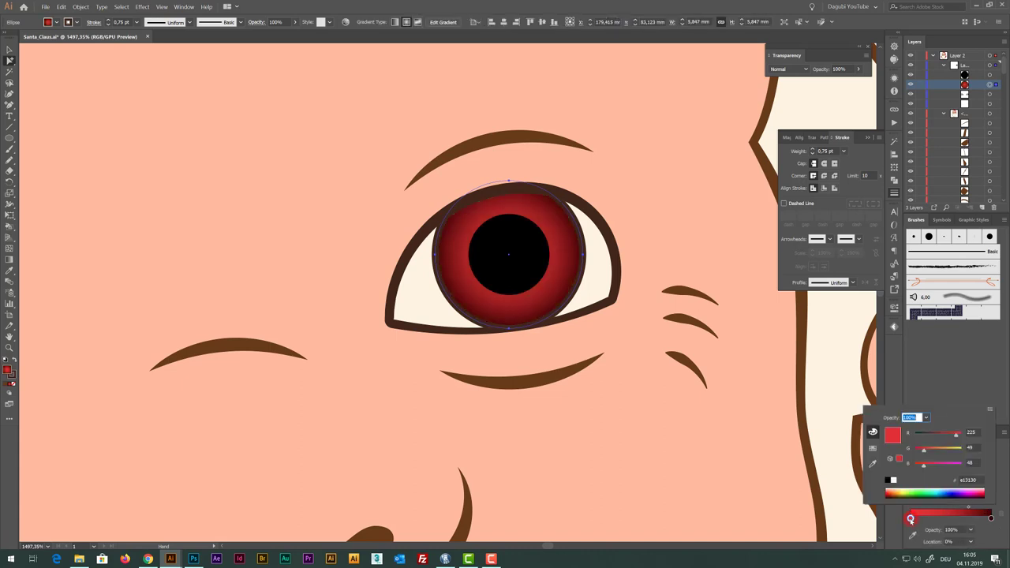
pyautogui.click(873, 448)
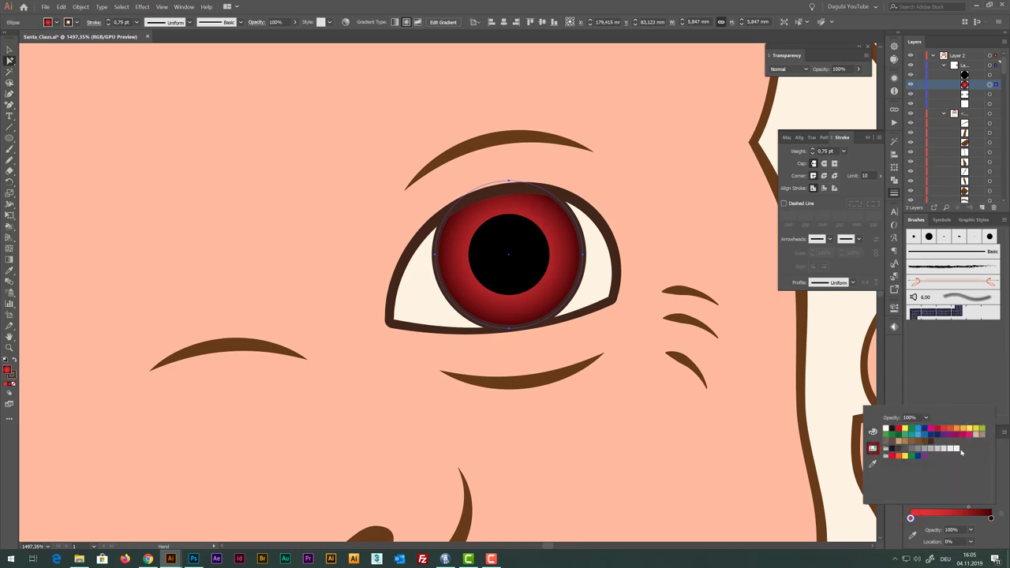
pyautogui.click(925, 444)
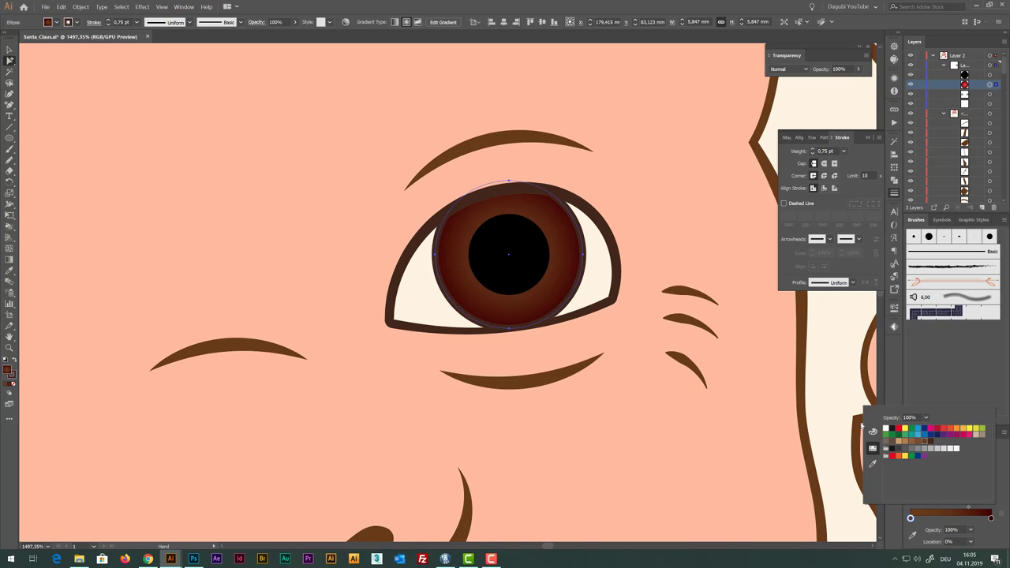
pyautogui.press('z')
pyautogui.moveTo(686, 390); pyautogui.dragTo(524, 321)
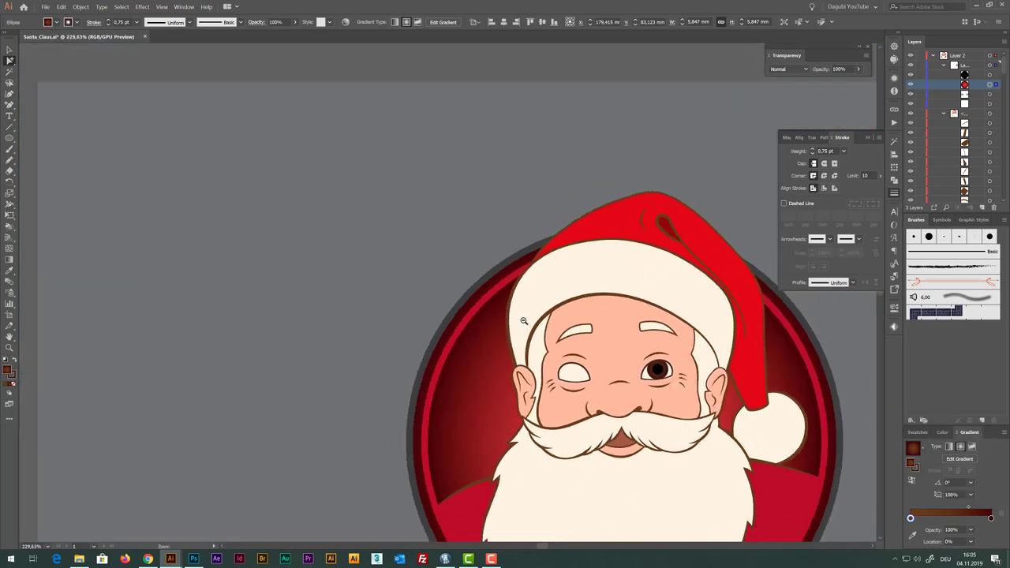
pyautogui.moveTo(673, 409)
pyautogui.mouseDown()
pyautogui.moveTo(678, 397)
pyautogui.moveTo(561, 261)
pyautogui.moveTo(609, 294)
pyautogui.mouseUp()
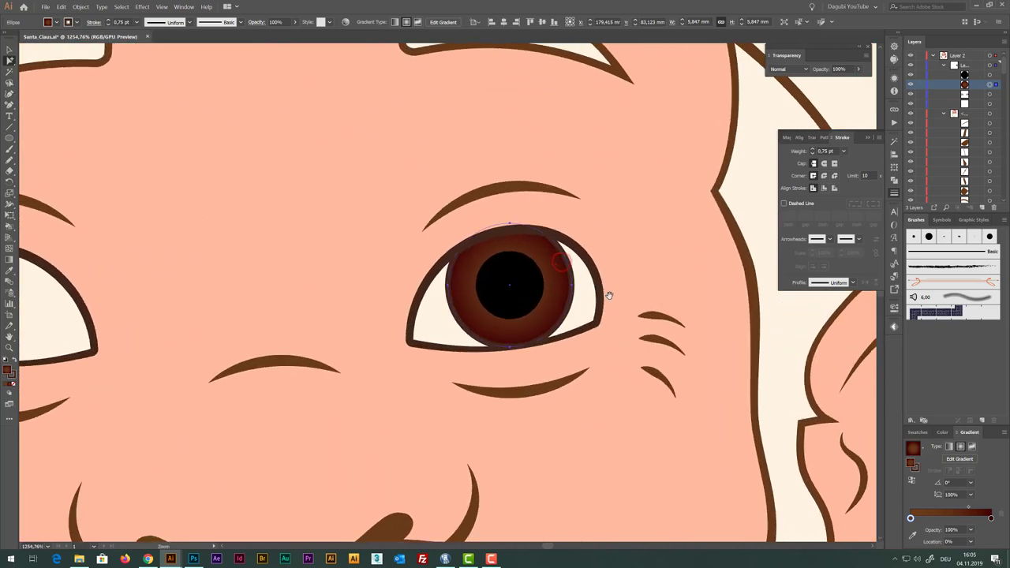
pyautogui.click(990, 85)
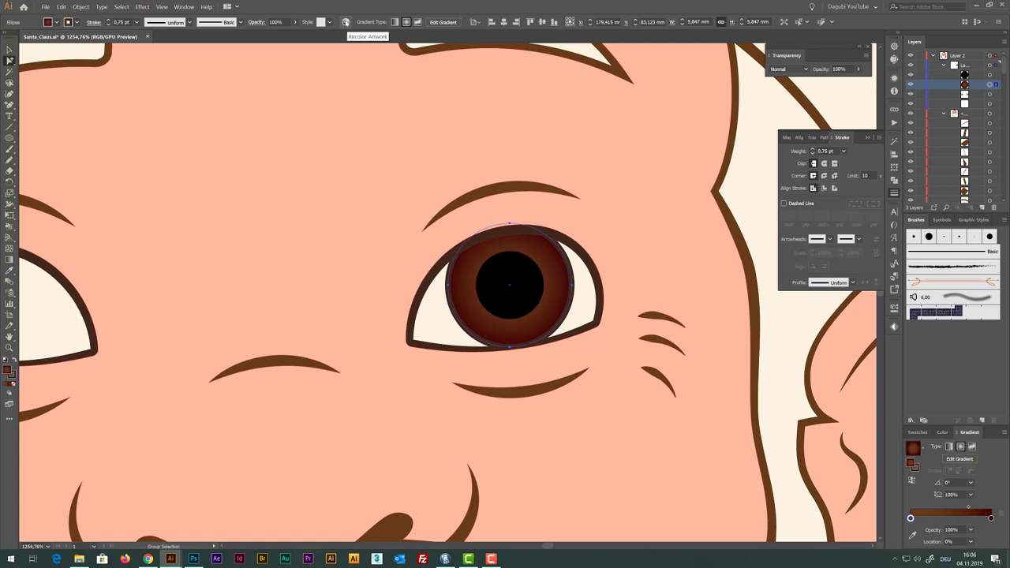
# Recolor the iris gradient with linked harmony colors and Brightness 33, then apply it
pyautogui.click(345, 22)
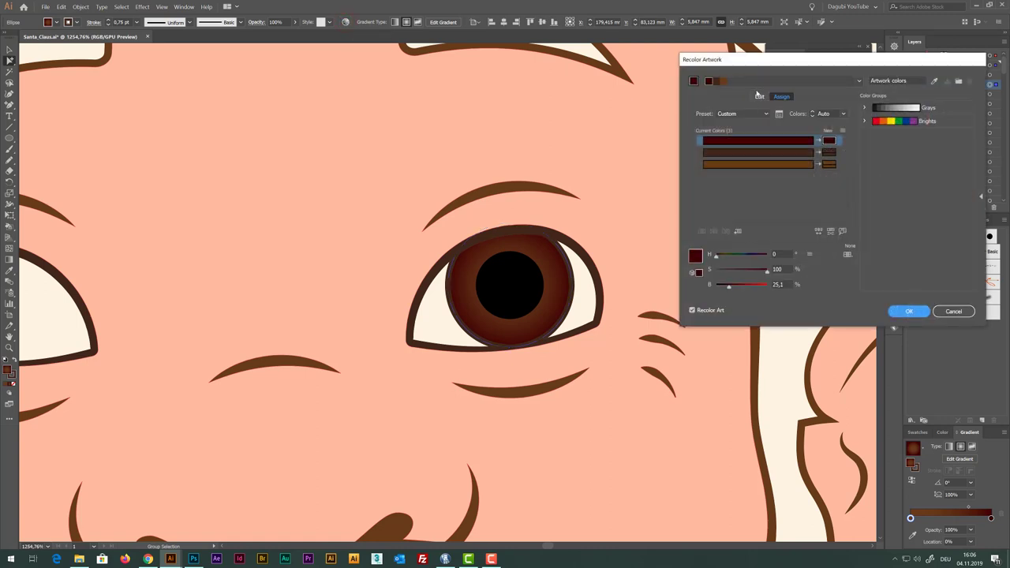
pyautogui.click(759, 96)
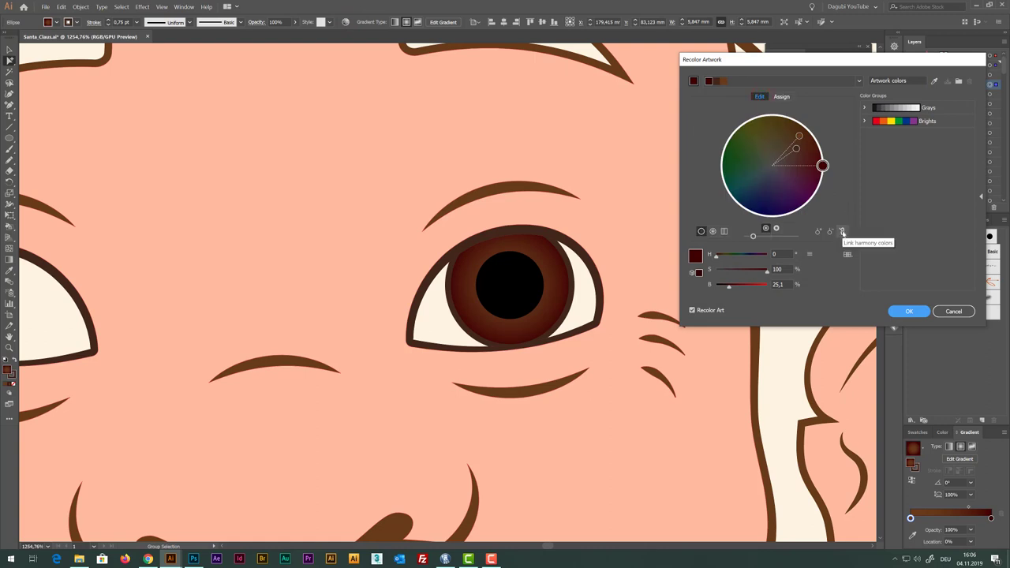
pyautogui.click(842, 231)
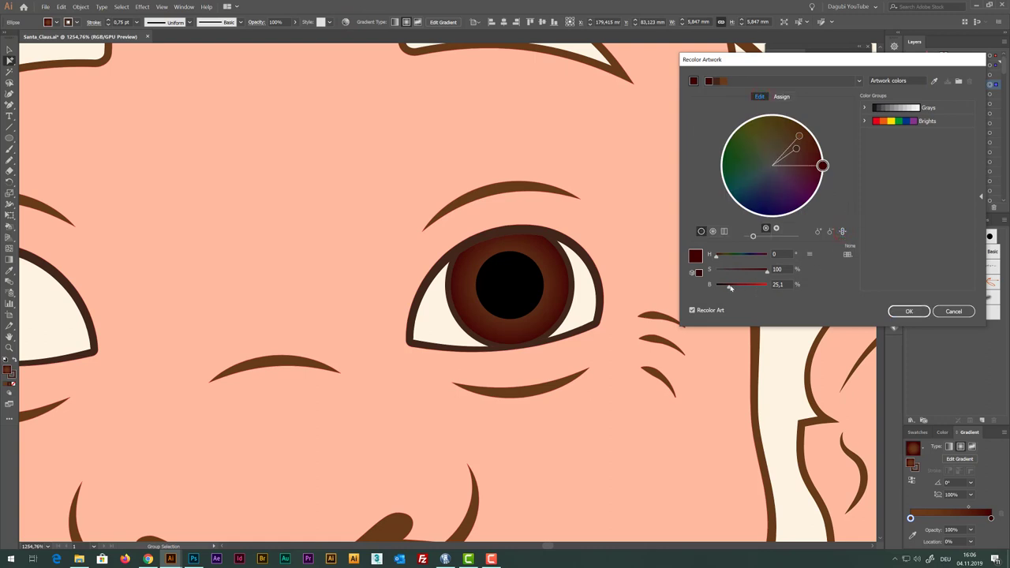
pyautogui.moveTo(732, 287)
pyautogui.mouseDown()
pyautogui.moveTo(763, 274)
pyautogui.moveTo(751, 278)
pyautogui.mouseUp()
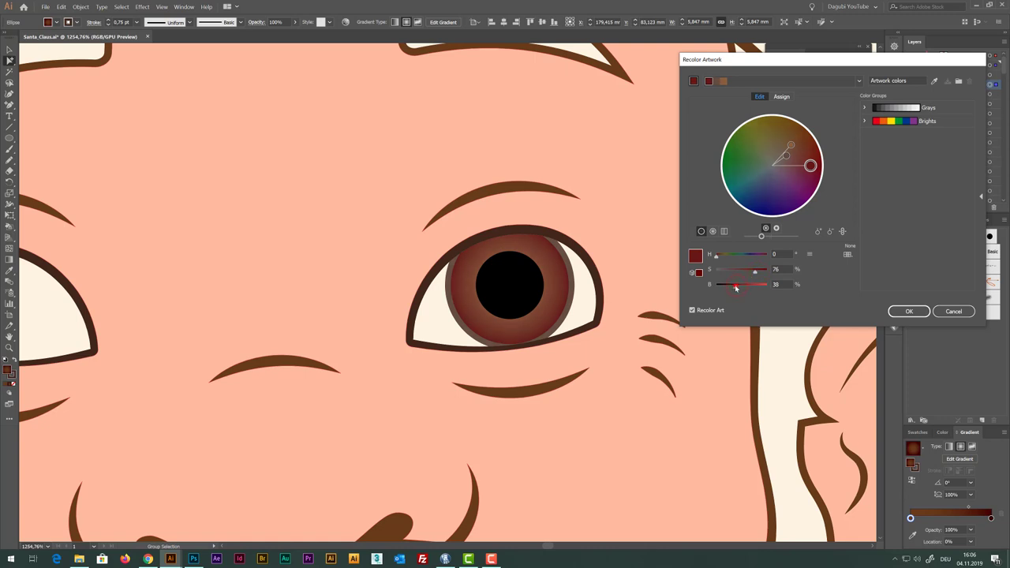
pyautogui.moveTo(735, 288); pyautogui.dragTo(733, 288)
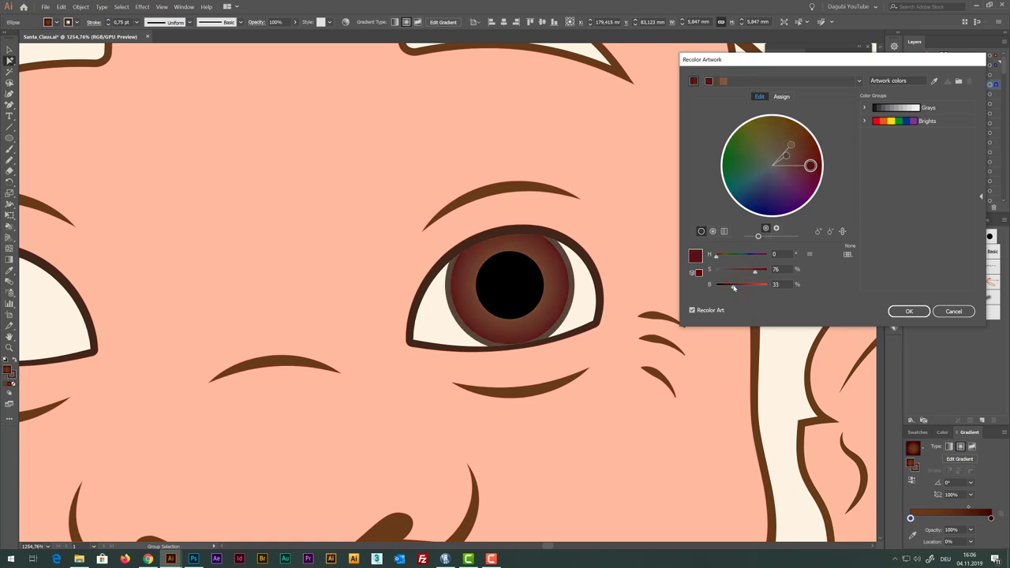
pyautogui.click(899, 313)
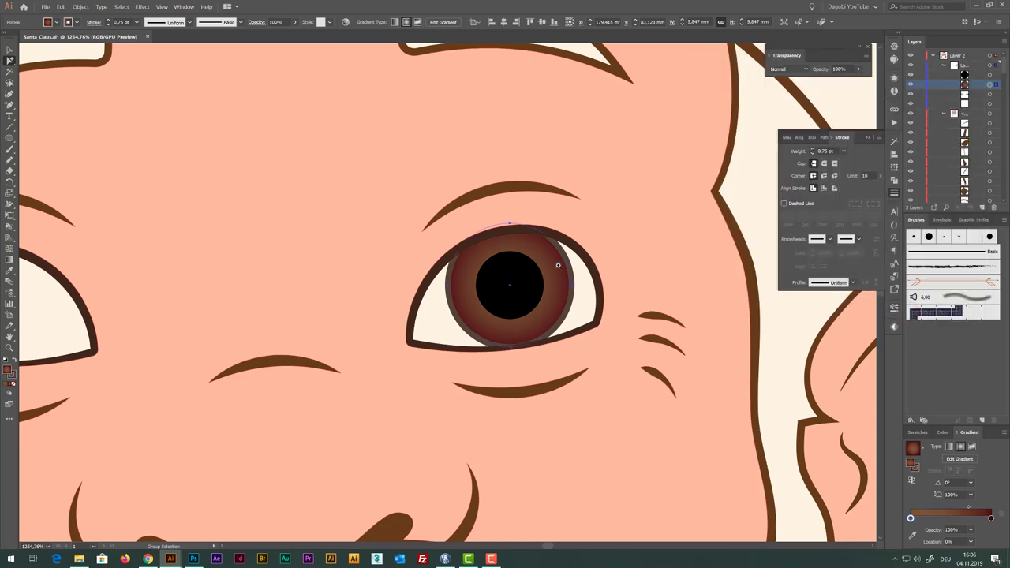
# Duplicate the pupil circle in place and give the copy the cream eye-white colour
pyautogui.scroll(-8, 557, 266)
pyautogui.scroll(-2, 576, 281)
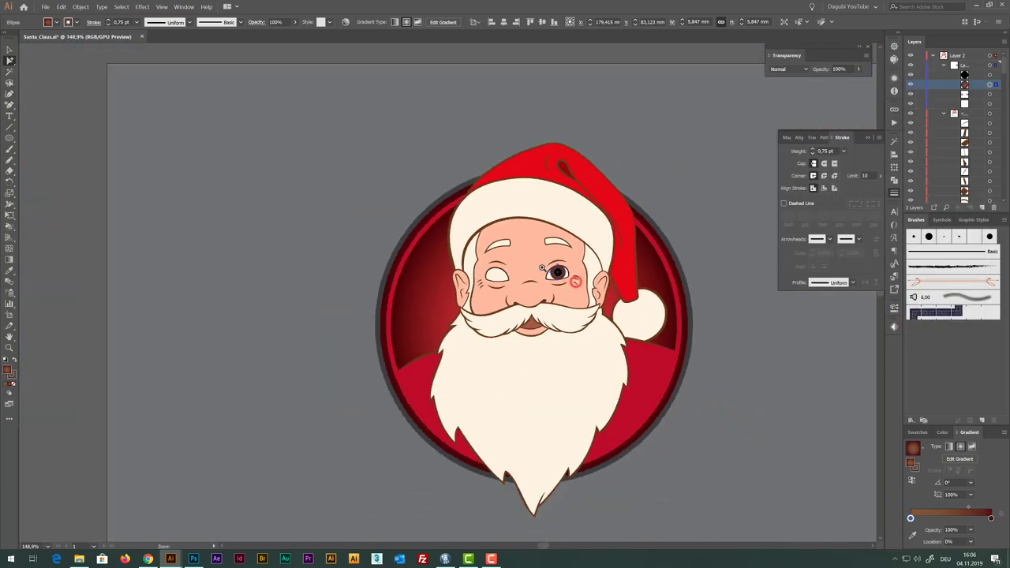
pyautogui.scroll(3, 580, 285)
pyautogui.scroll(4, 592, 296)
pyautogui.scroll(1, 599, 302)
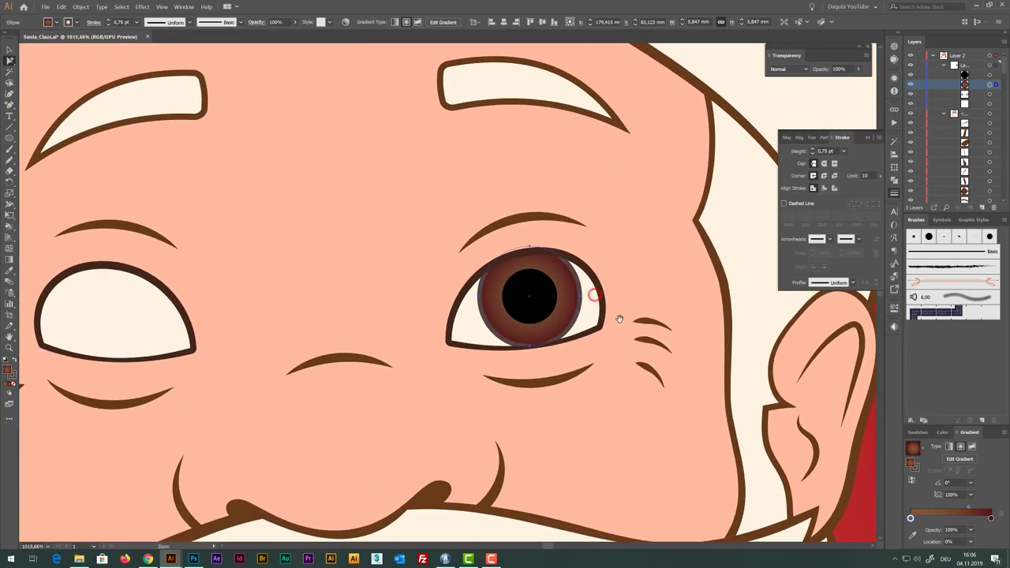
pyautogui.scroll(1, 561, 286)
pyautogui.scroll(1, 547, 281)
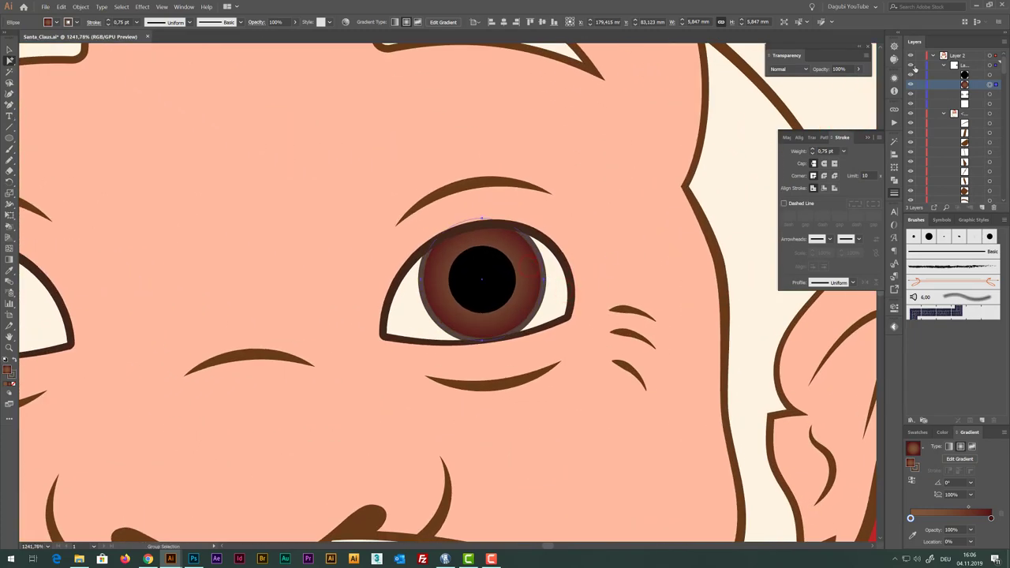
pyautogui.click(979, 75)
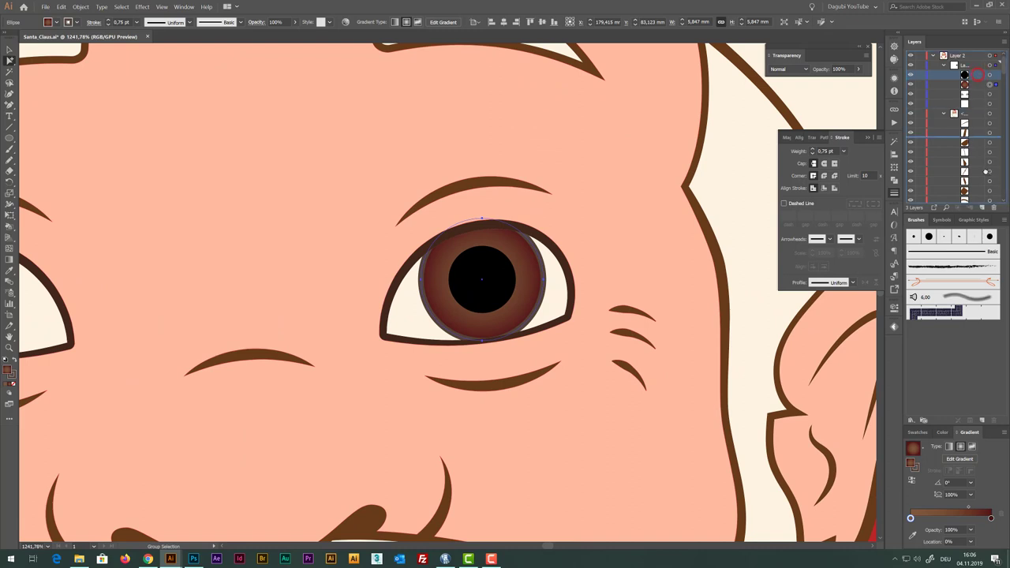
pyautogui.scroll(-1, 982, 75)
pyautogui.hotkey('ctrl', 'c')
pyautogui.hotkey('ctrl', 'f')
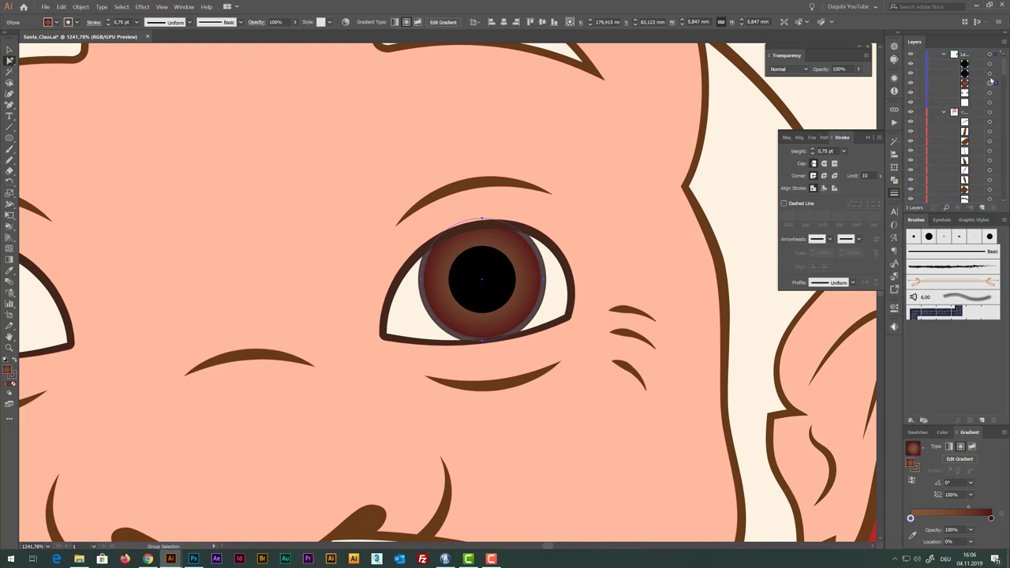
pyautogui.click(989, 68)
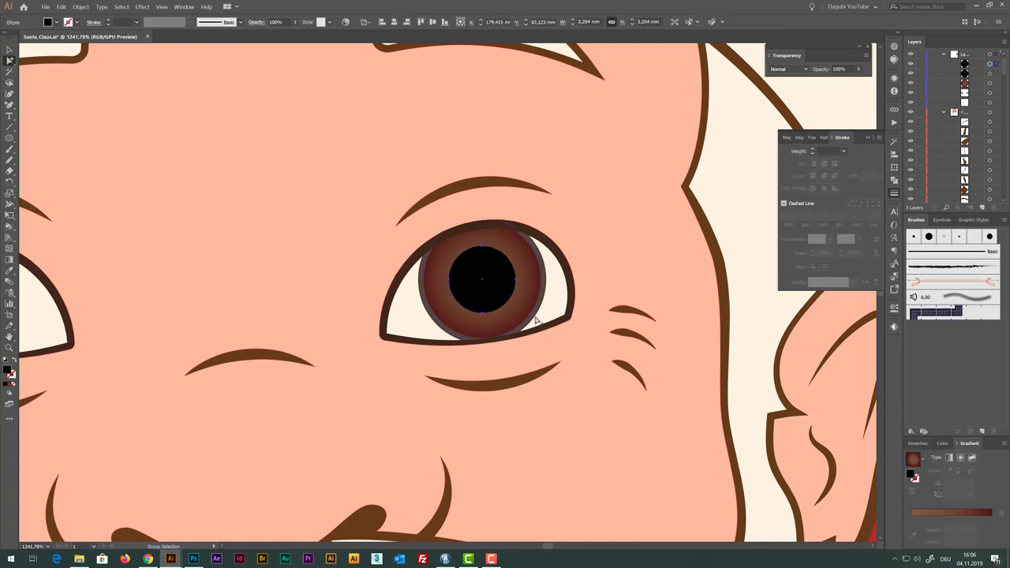
pyautogui.click(9, 270)
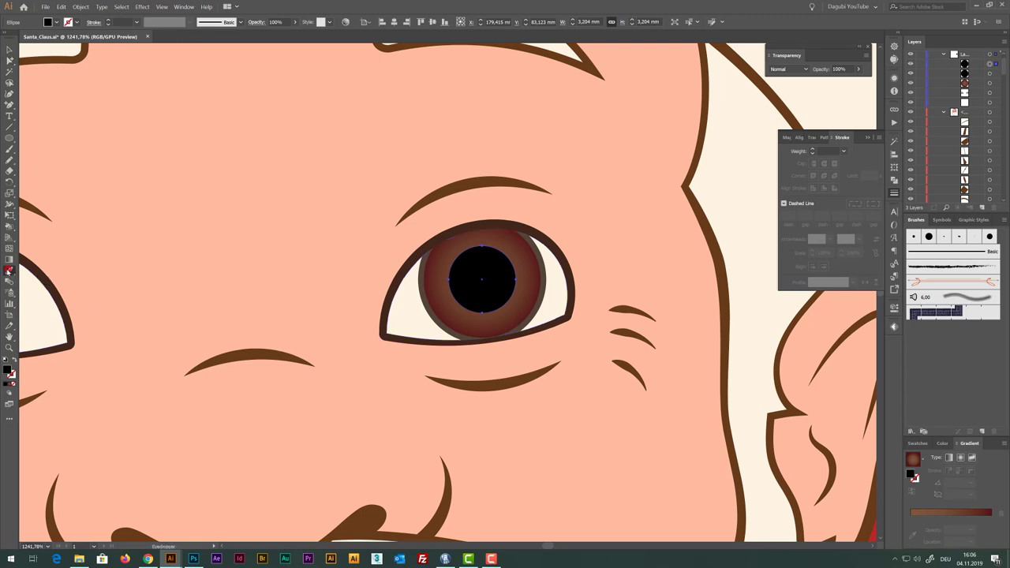
pyautogui.click(552, 287)
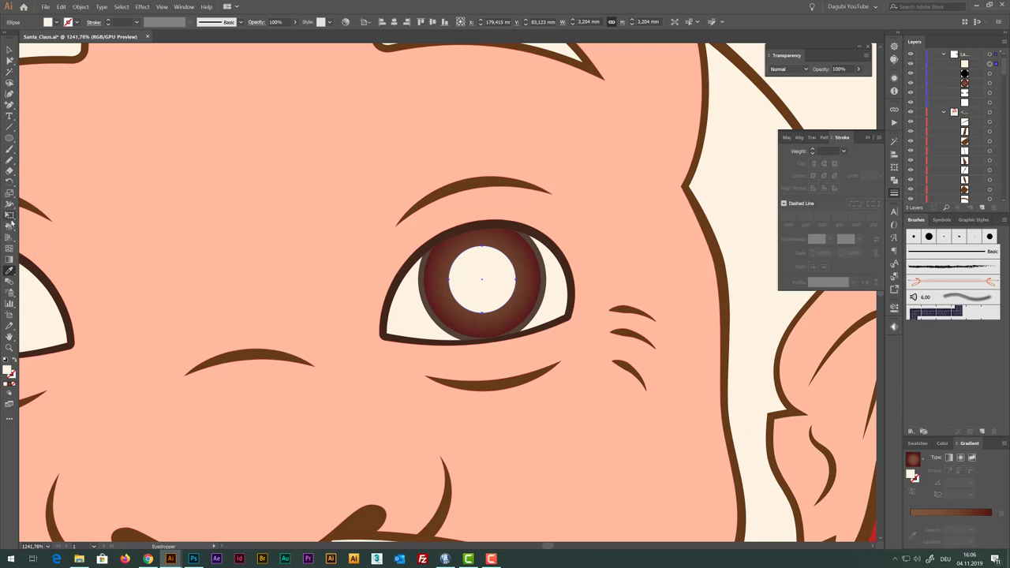
# Scale the cream circle down with Free Transform to reveal the black pupil
pyautogui.click(10, 216)
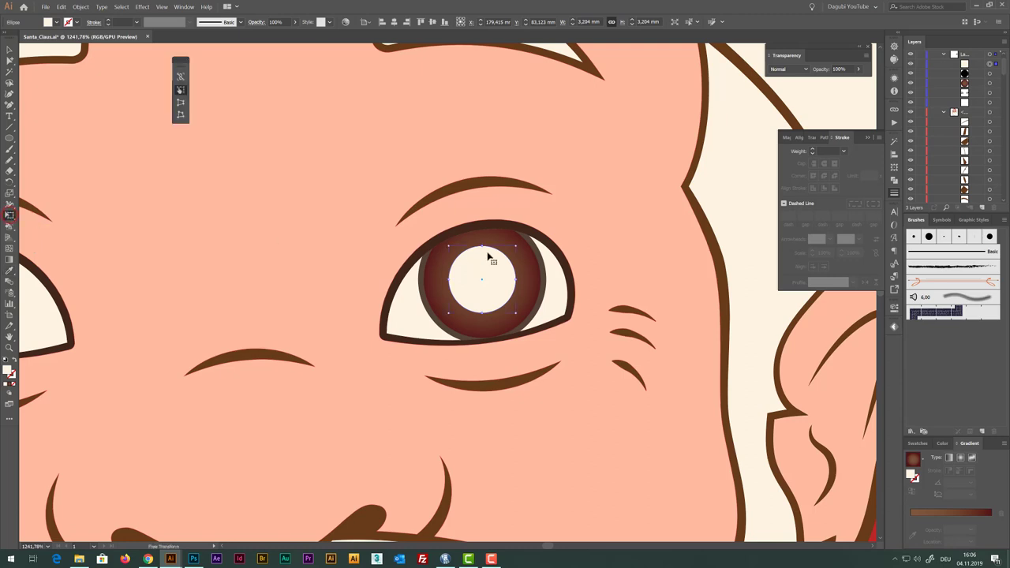
pyautogui.moveTo(514, 247)
pyautogui.mouseDown()
pyautogui.moveTo(504, 258)
pyautogui.moveTo(535, 274)
pyautogui.mouseUp()
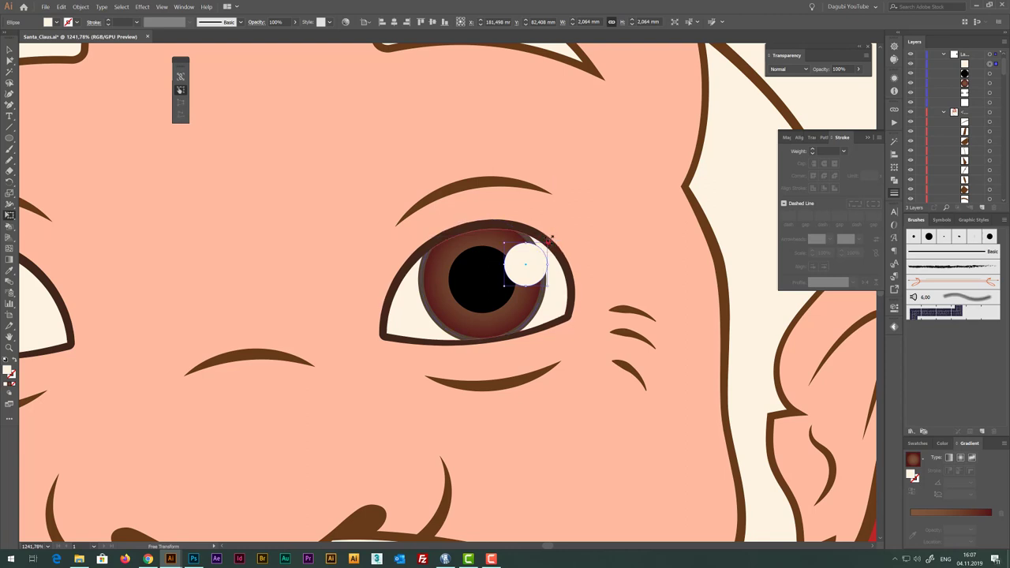
pyautogui.moveTo(551, 237); pyautogui.dragTo(554, 234)
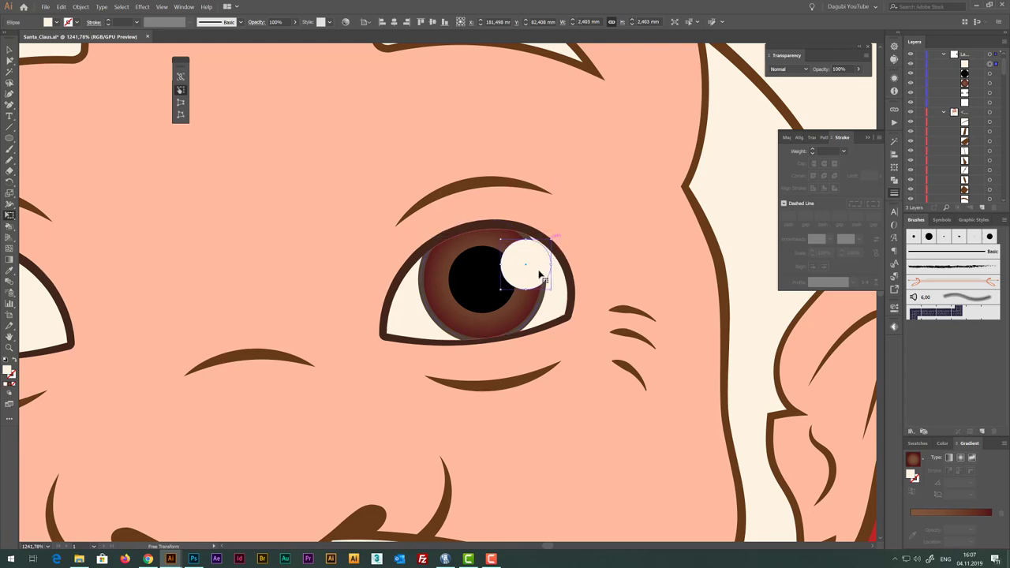
pyautogui.moveTo(534, 271); pyautogui.dragTo(450, 196)
# Shrink the highlight to 1.928 mm wide and place it in the upper pupil
pyautogui.keyDown('ctrl'); pyautogui.keyDown('alt'); pyautogui.click(631, 355); pyautogui.keyUp('alt'); pyautogui.keyUp('ctrl')
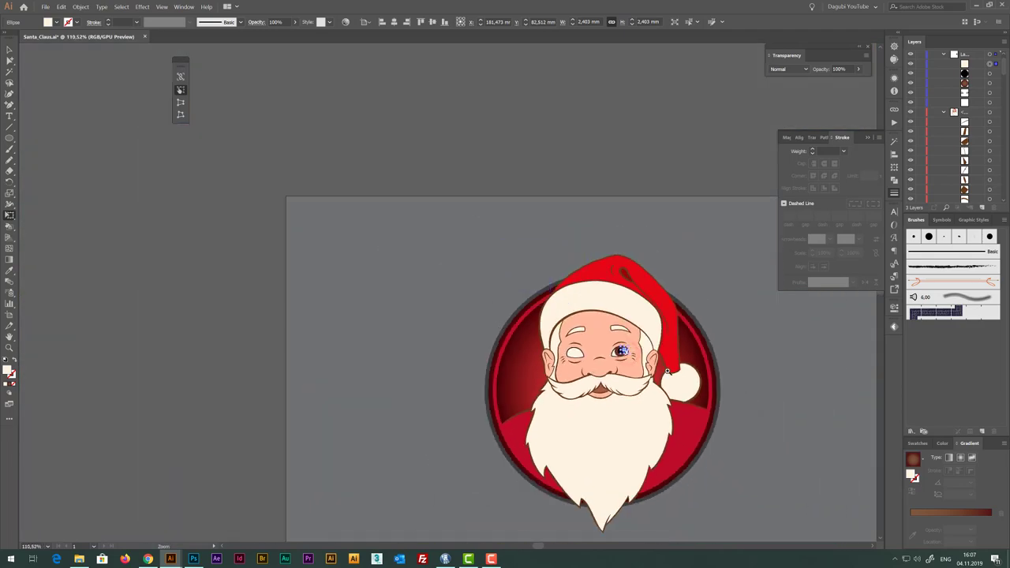
pyautogui.keyDown('ctrl'); pyautogui.click(656, 345); pyautogui.keyUp('ctrl')
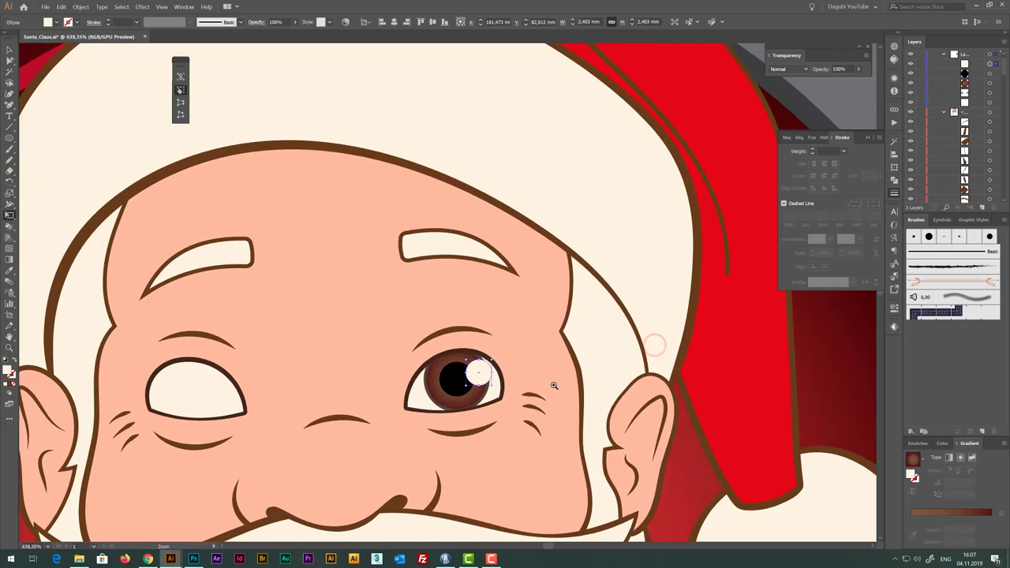
pyautogui.keyDown('ctrl'); pyautogui.click(491, 383); pyautogui.keyUp('ctrl')
pyautogui.moveTo(423, 357); pyautogui.dragTo(516, 309)
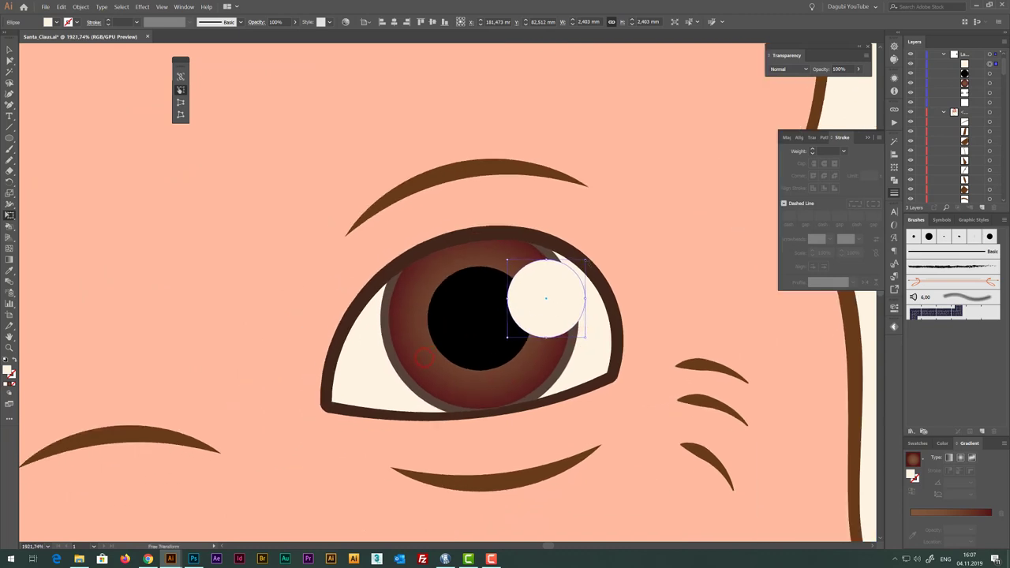
pyautogui.moveTo(584, 260); pyautogui.dragTo(569, 276)
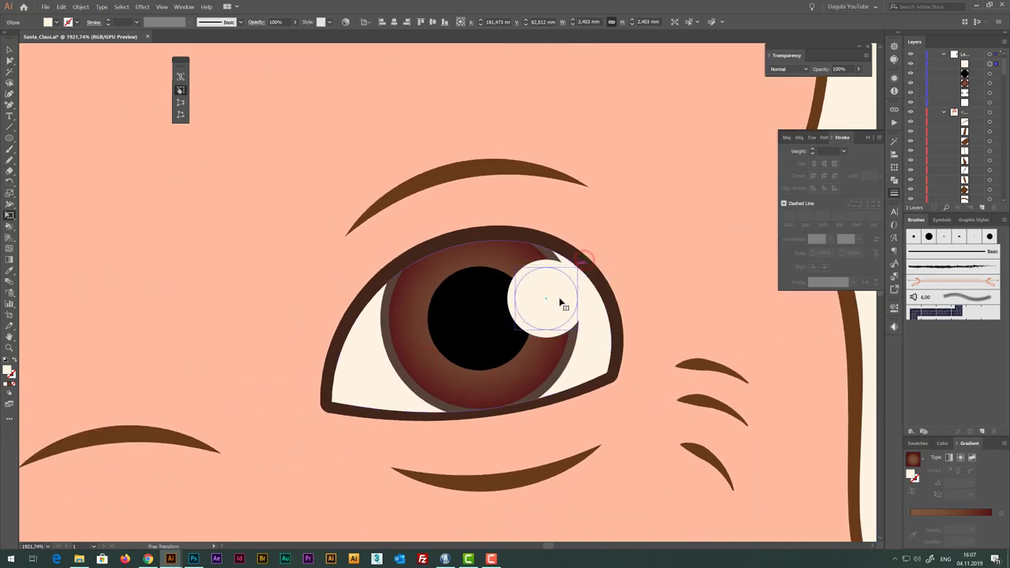
pyautogui.moveTo(557, 319)
pyautogui.mouseDown()
pyautogui.moveTo(563, 307)
pyautogui.moveTo(499, 317)
pyautogui.mouseUp()
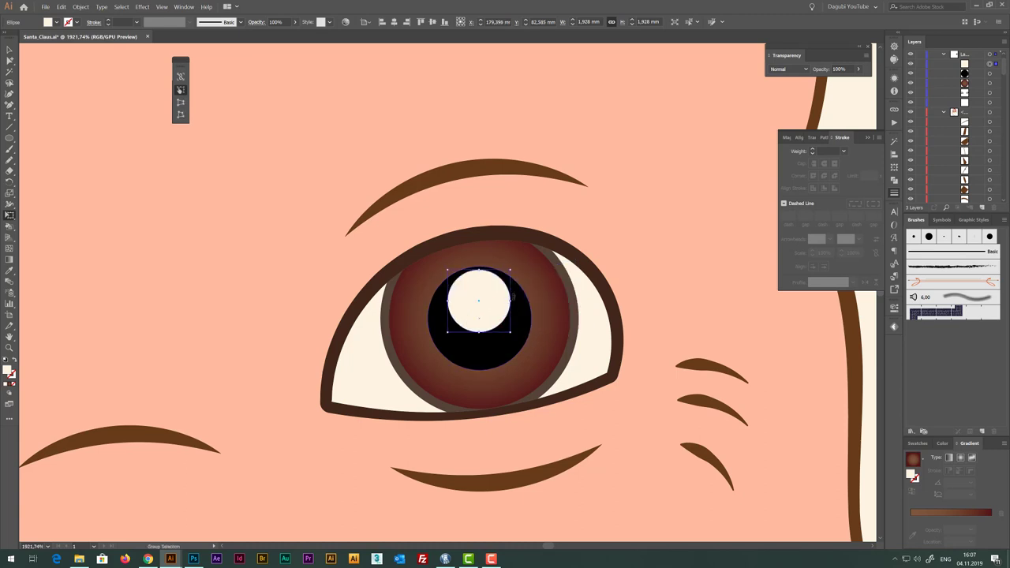
# Duplicate the highlight to the iris's upper right and shrink the original to 1.025 mm
pyautogui.hotkey('ctrl', 'y')
pyautogui.hotkey('ctrl', 'y')
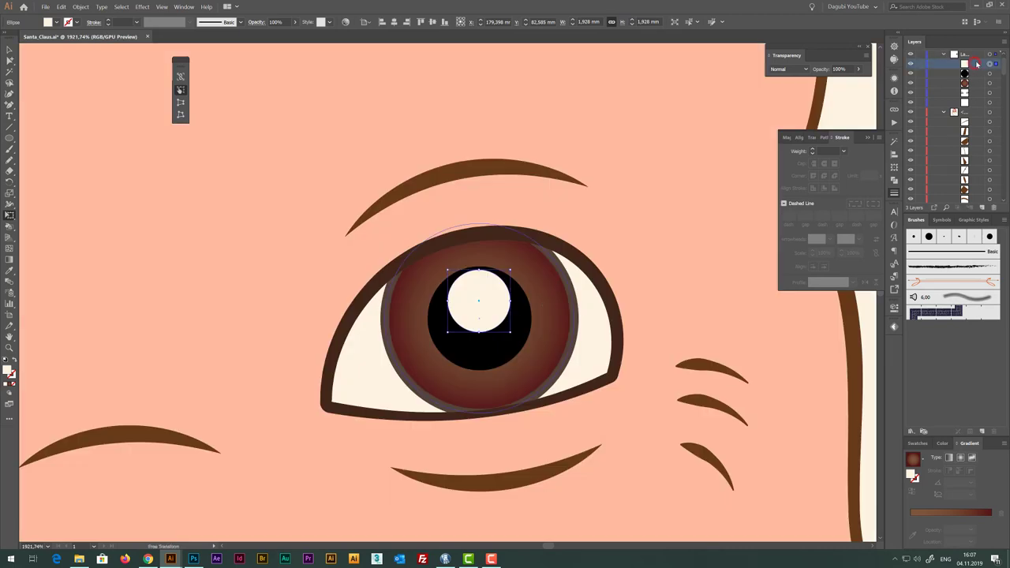
pyautogui.moveTo(975, 66); pyautogui.dragTo(981, 207)
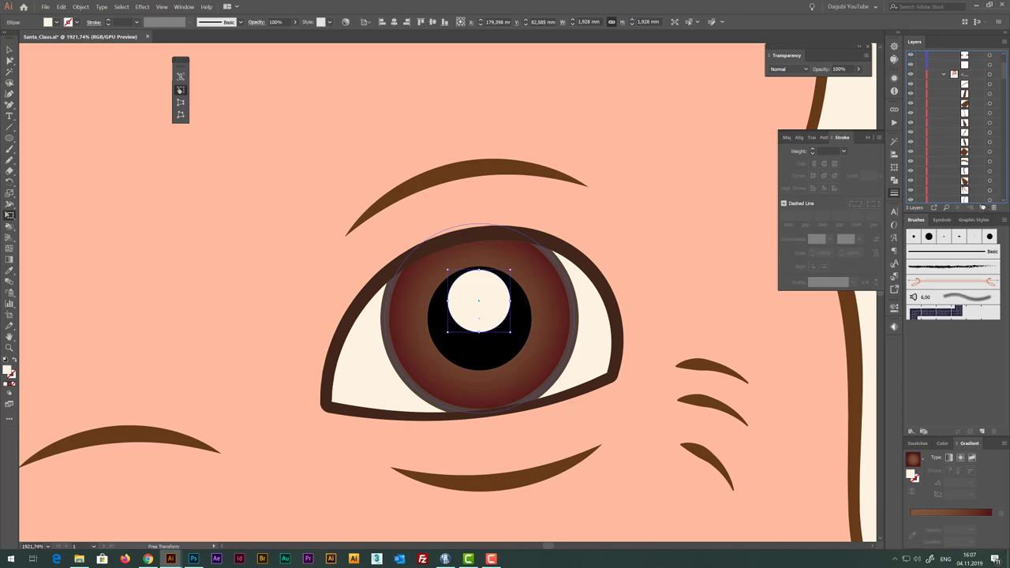
pyautogui.moveTo(503, 302); pyautogui.dragTo(568, 292)
pyautogui.click(501, 301)
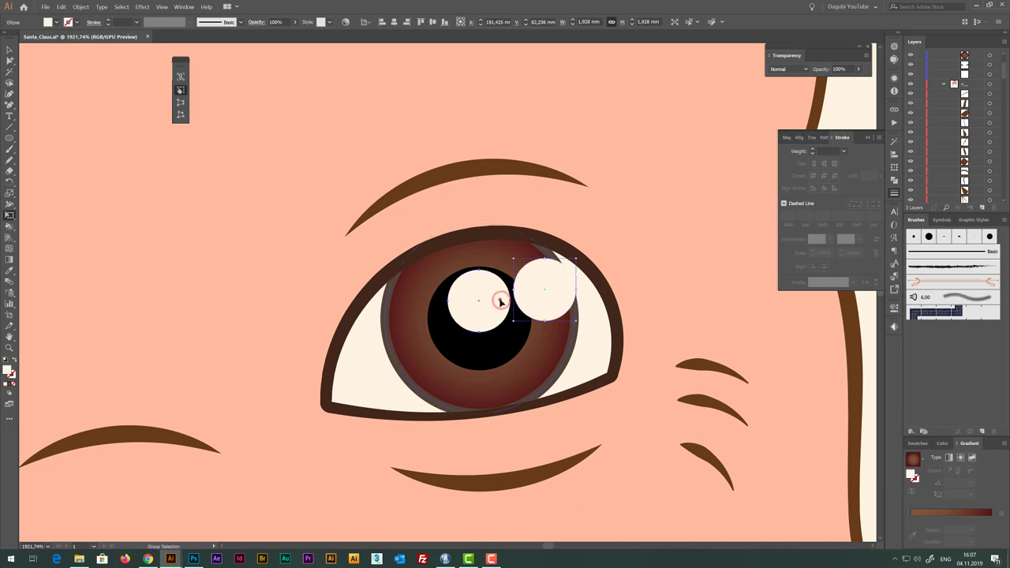
pyautogui.moveTo(511, 271); pyautogui.dragTo(496, 286)
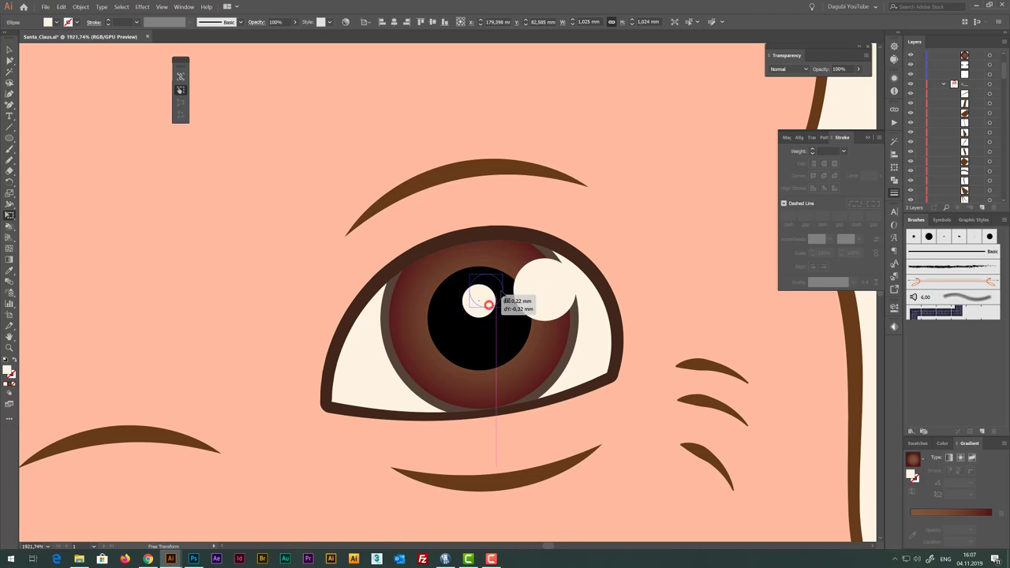
pyautogui.moveTo(490, 307); pyautogui.dragTo(484, 301)
pyautogui.keyDown('ctrl'); pyautogui.keyDown('alt'); pyautogui.click(504, 266); pyautogui.keyUp('alt'); pyautogui.keyUp('ctrl')
pyautogui.moveTo(504, 266)
pyautogui.mouseDown()
pyautogui.moveTo(462, 232)
pyautogui.moveTo(405, 225)
pyautogui.moveTo(605, 344)
pyautogui.moveTo(680, 268)
pyautogui.mouseUp()
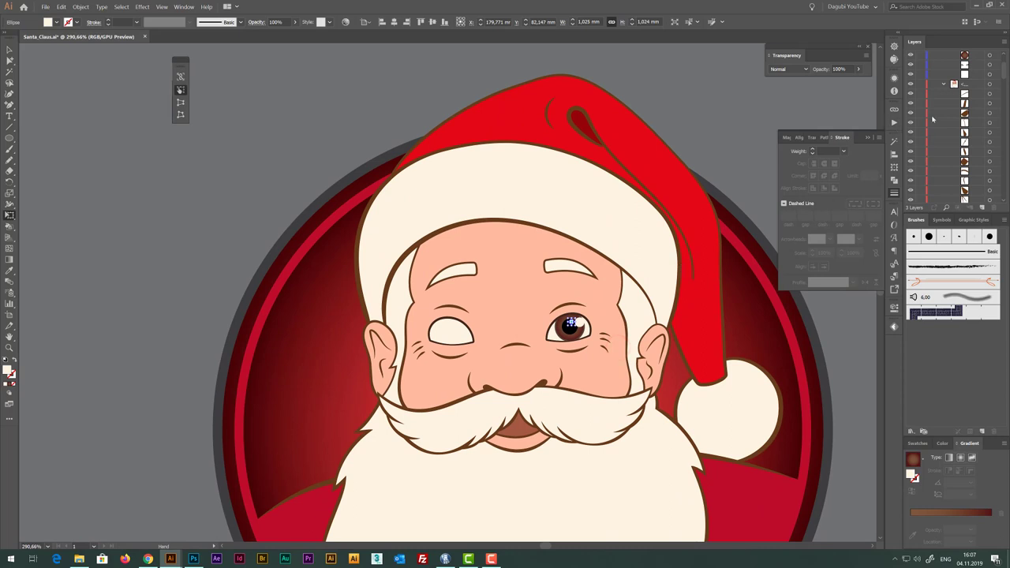
# Target the iris, pupil and both highlight sublayers together in the Layers panel
pyautogui.scroll(2, 943, 126)
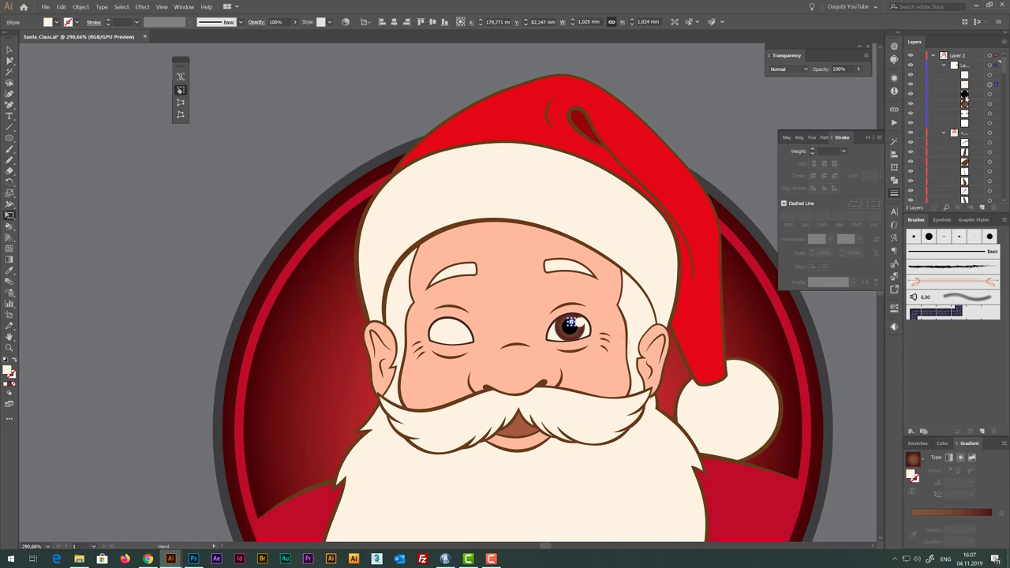
pyautogui.click(979, 77)
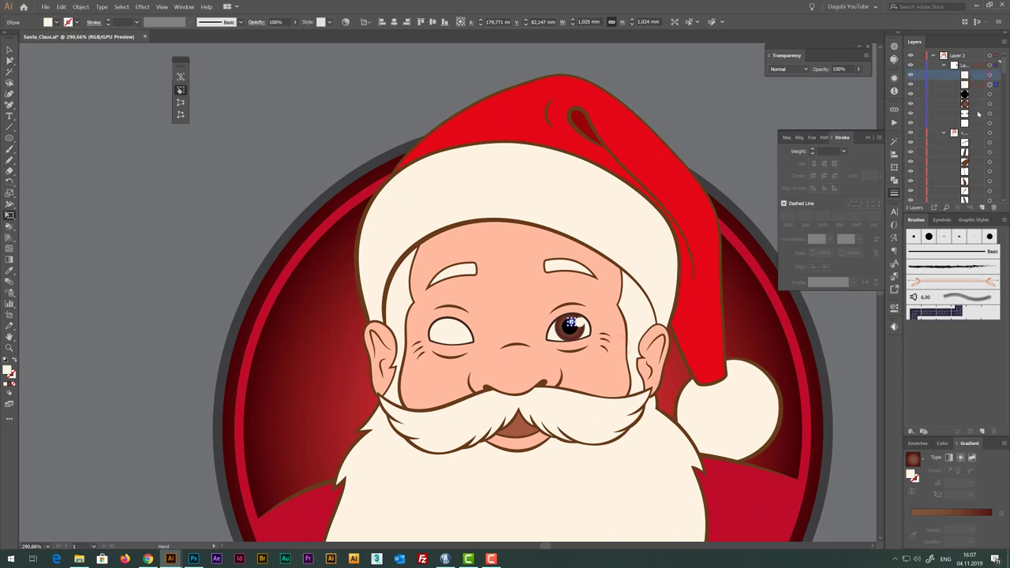
pyautogui.keyDown('shift'); pyautogui.click(979, 103); pyautogui.keyUp('shift')
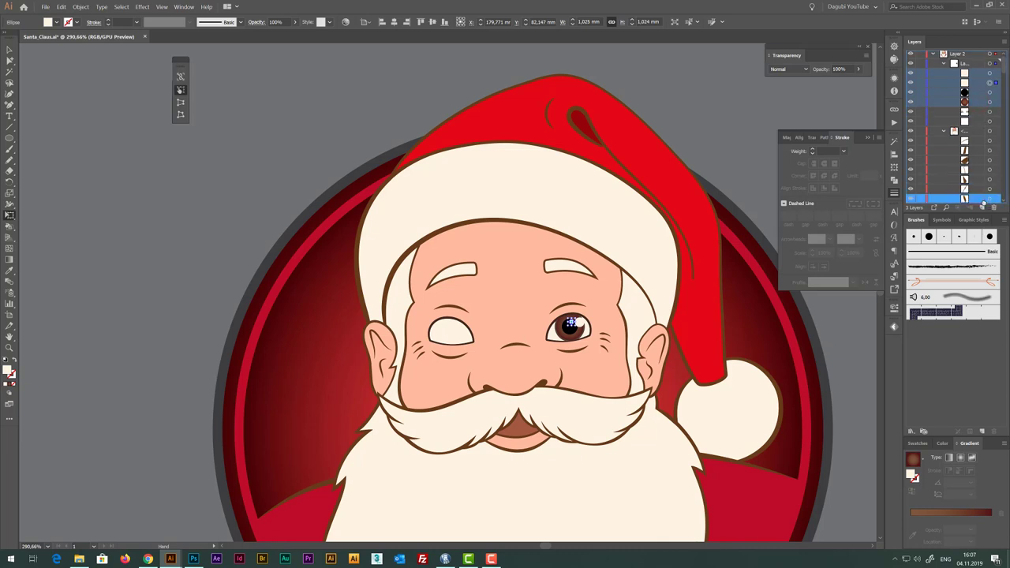
pyautogui.scroll(-1, 978, 142)
pyautogui.hotkey('ctrl', 'f')
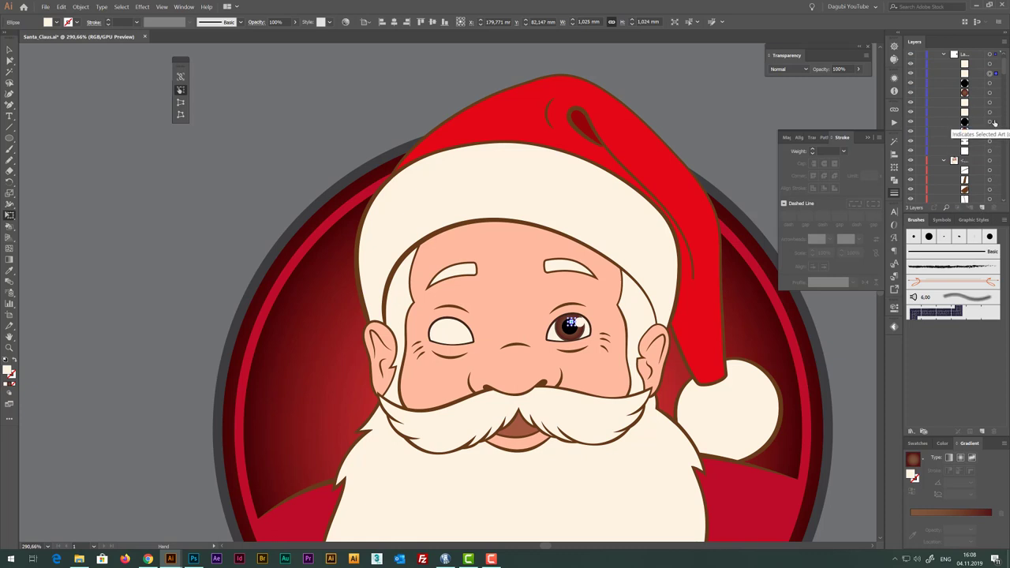
pyautogui.click(981, 63)
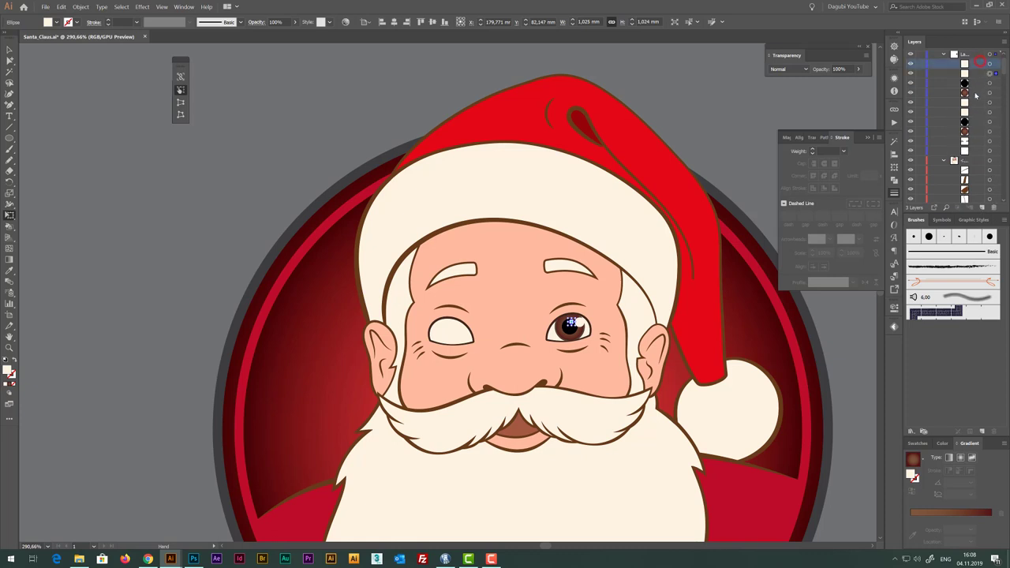
pyautogui.keyDown('shift'); pyautogui.click(977, 93); pyautogui.keyUp('shift')
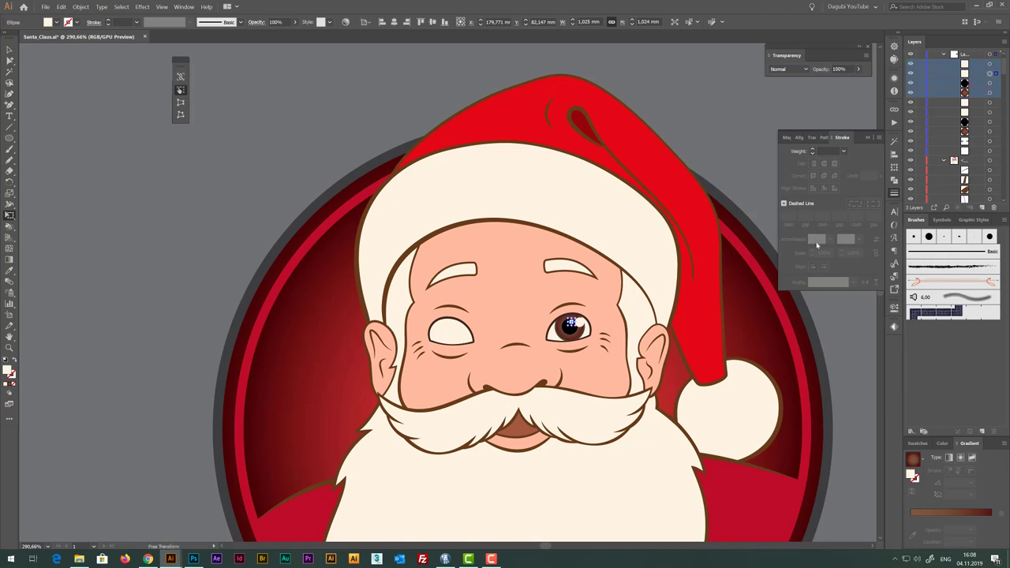
pyautogui.hotkey('ctrl', 'space')
pyautogui.click(648, 333)
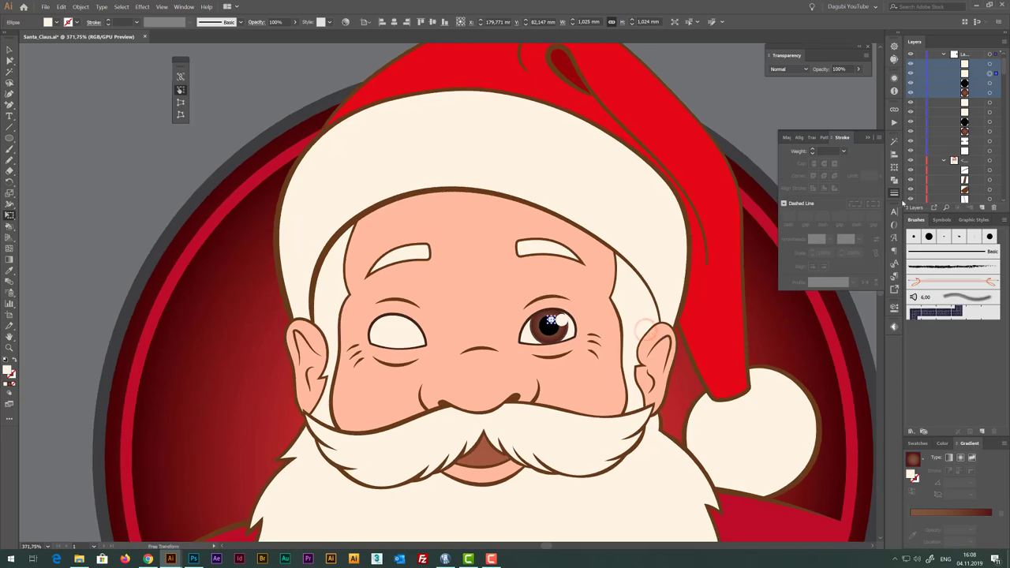
pyautogui.keyDown('shift'); pyautogui.click(990, 63); pyautogui.keyUp('shift')
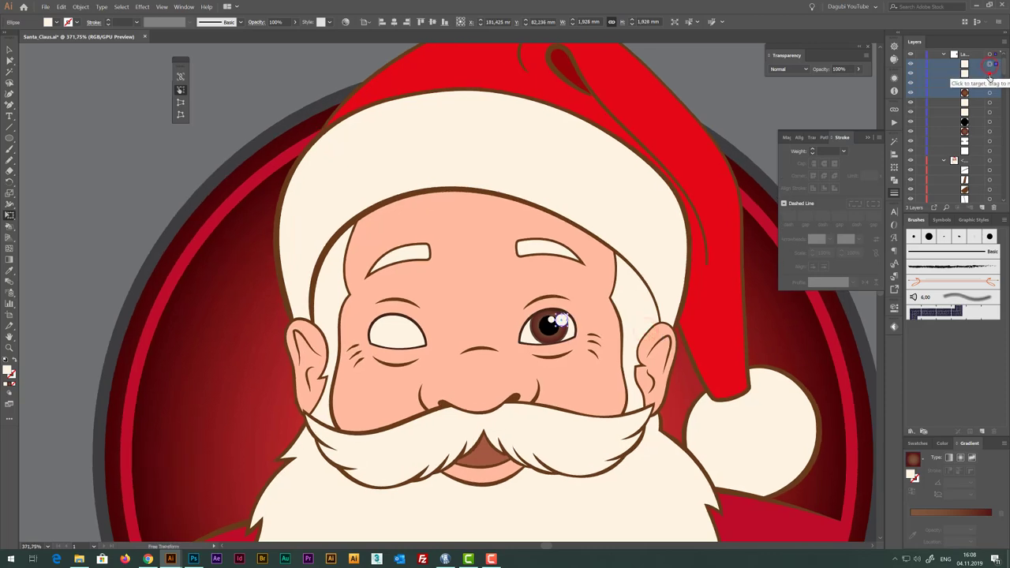
# Copy the right eye's iris, pupil and highlights into the empty left eye and align them
pyautogui.keyDown('shift'); pyautogui.click(990, 82); pyautogui.keyUp('shift')
pyautogui.keyDown('shift'); pyautogui.click(989, 92); pyautogui.keyUp('shift')
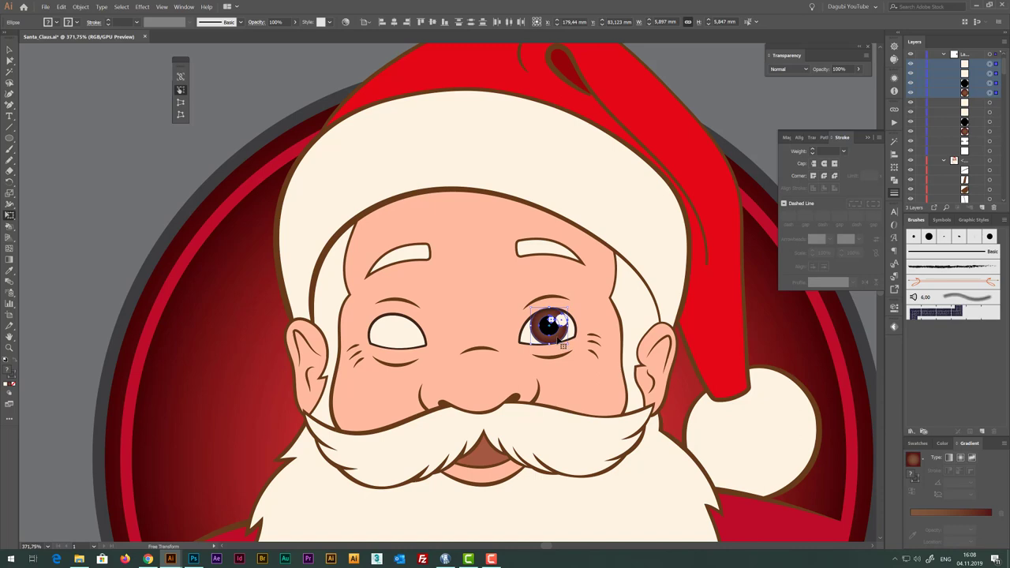
pyautogui.moveTo(559, 338); pyautogui.dragTo(406, 347)
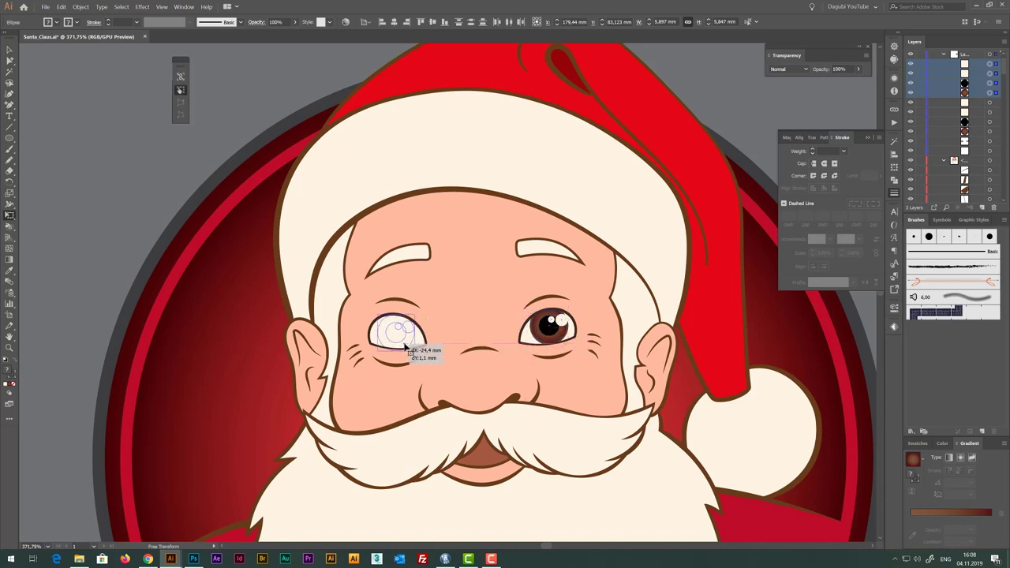
pyautogui.moveTo(407, 347); pyautogui.dragTo(407, 341)
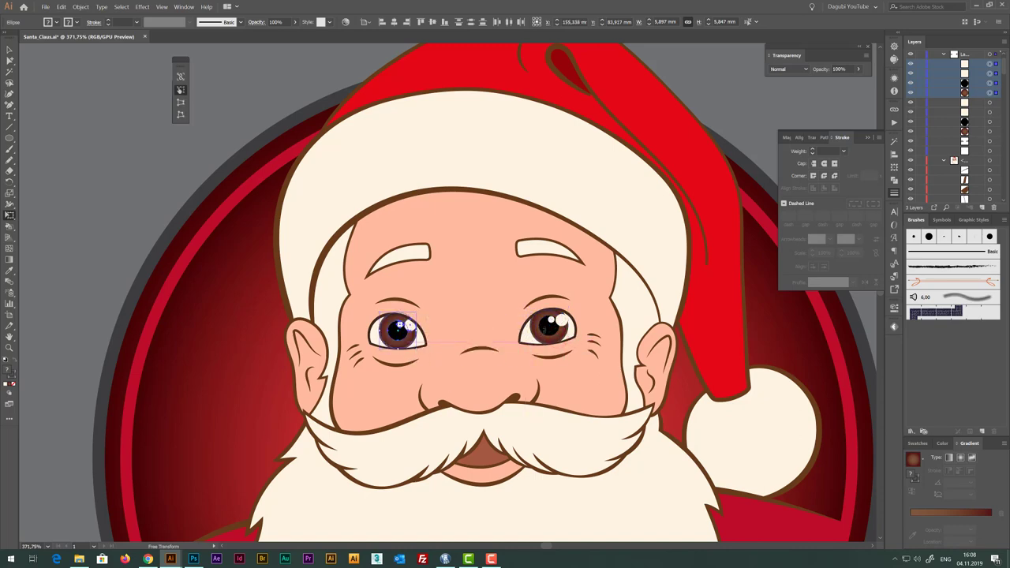
pyautogui.scroll(2, 419, 358)
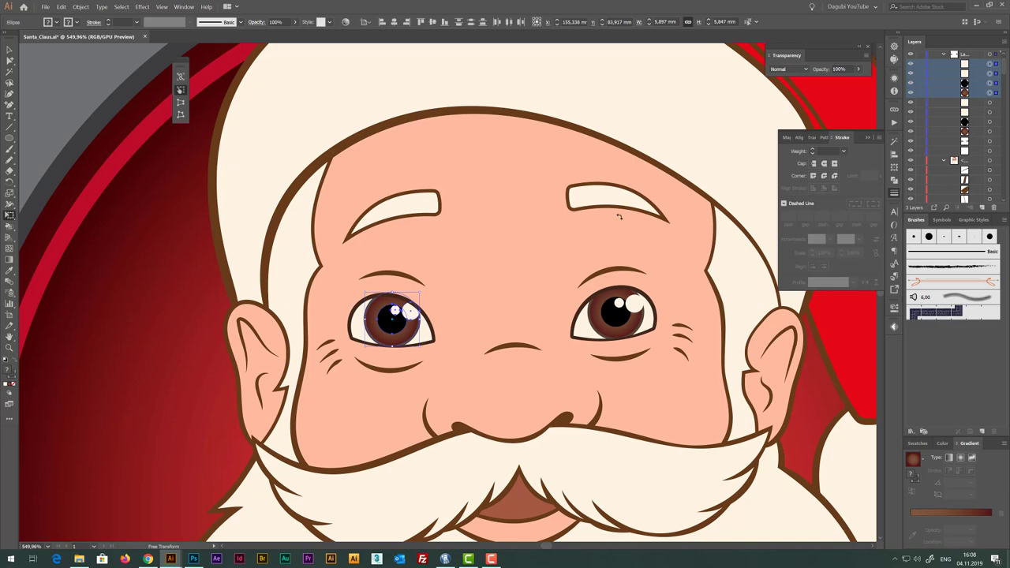
pyautogui.press('Left')
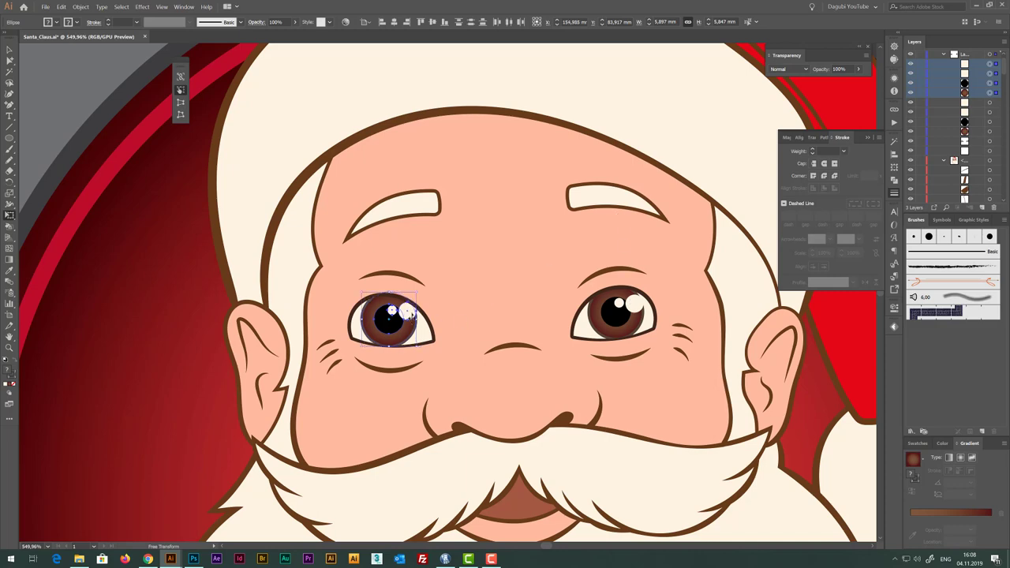
pyautogui.moveTo(402, 341); pyautogui.dragTo(445, 342)
# Move the left eye's small highlight down slightly, then fit the artboard with Ctrl+0
pyautogui.press('z')
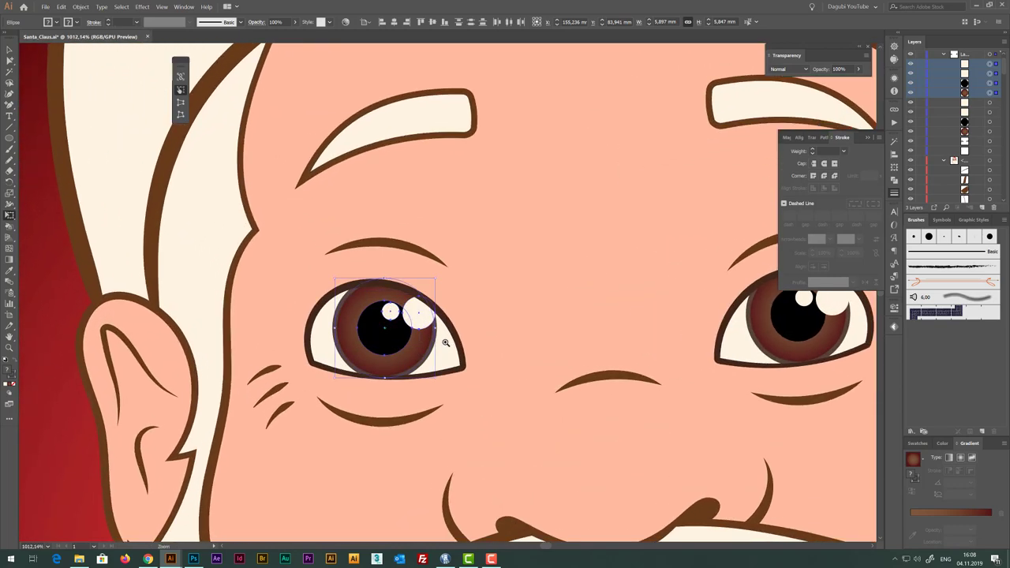
pyautogui.hscroll(2, 600, 312)
pyautogui.hscroll(2, 588, 307)
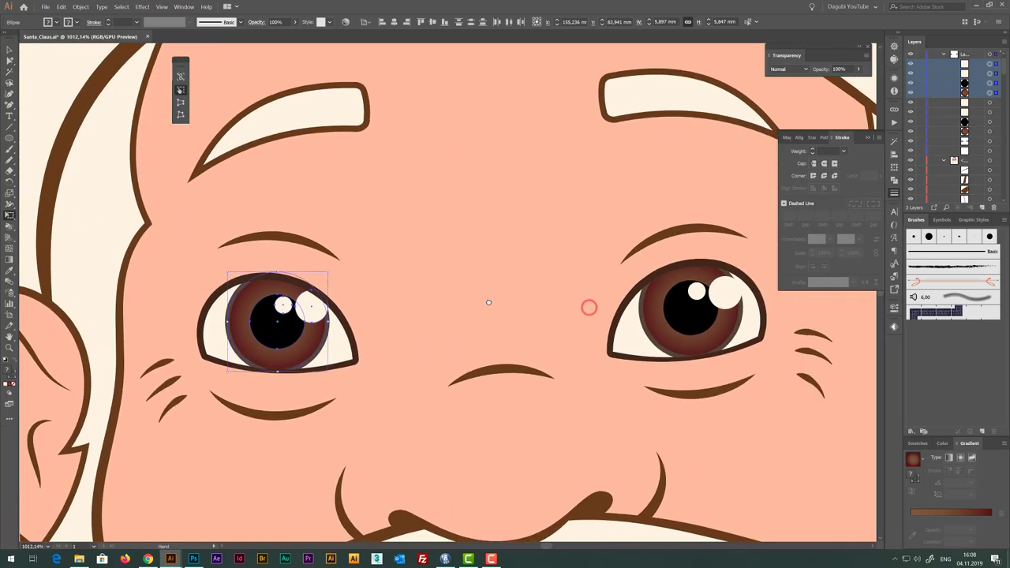
pyautogui.click(9, 60)
pyautogui.click(343, 343)
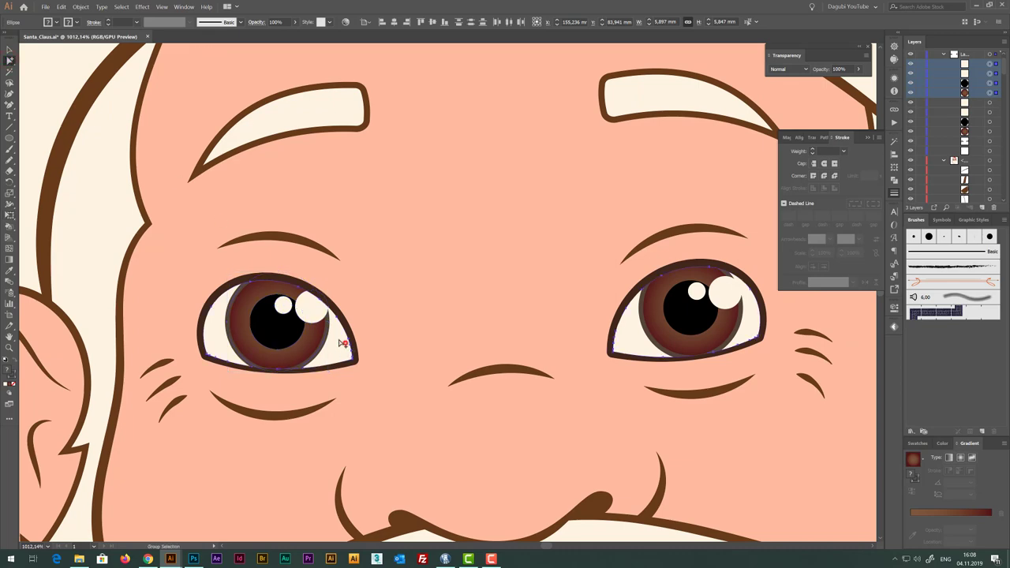
pyautogui.moveTo(315, 307); pyautogui.dragTo(319, 327)
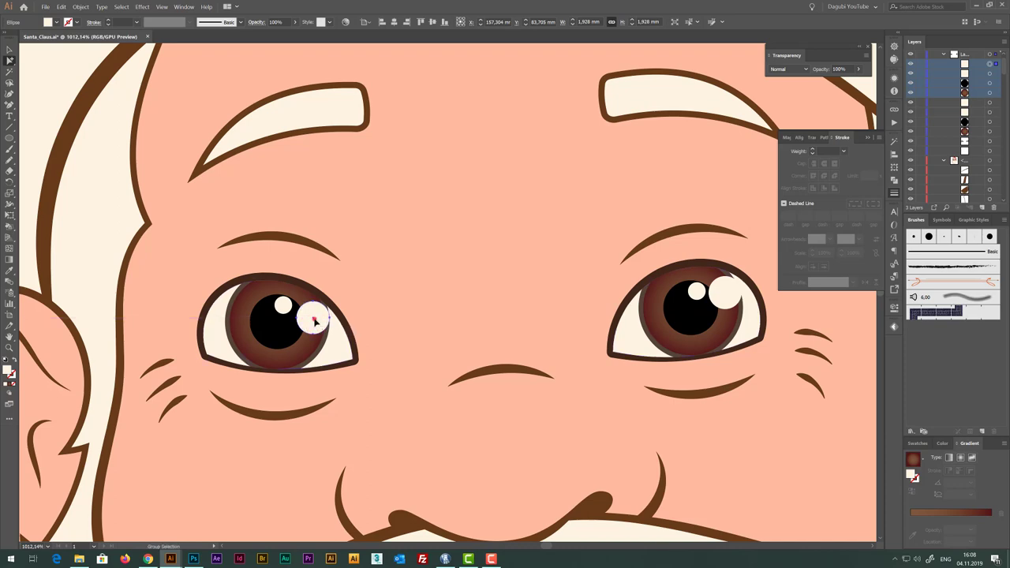
pyautogui.scroll(1, 315, 325)
pyautogui.scroll(3, 316, 322)
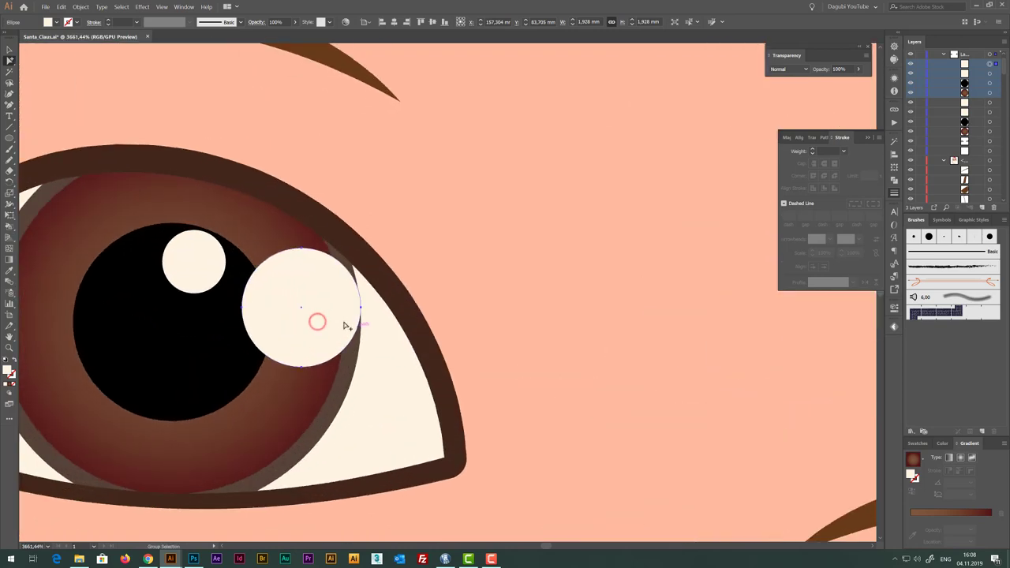
pyautogui.scroll(-5, 469, 366)
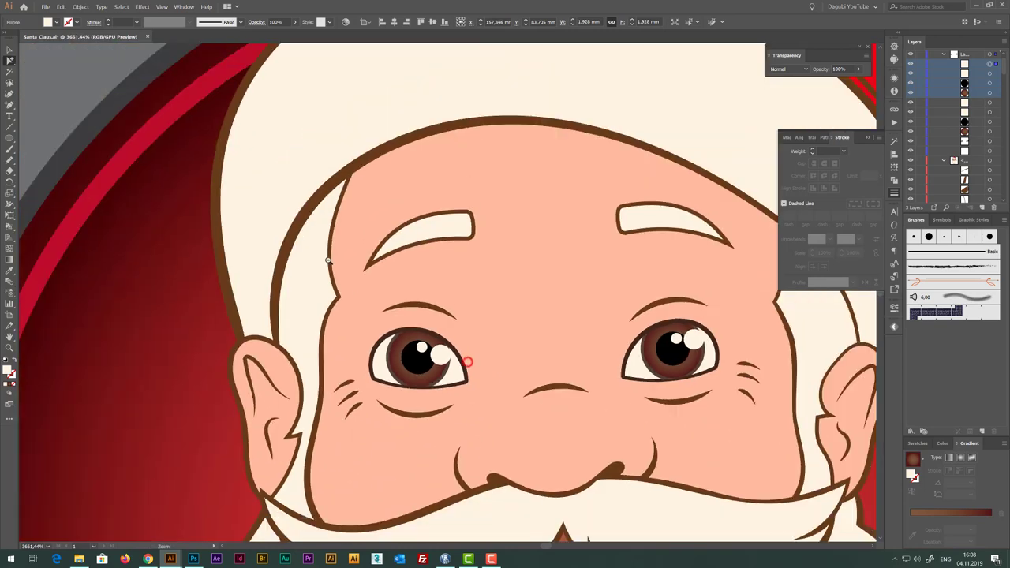
pyautogui.scroll(-2, 469, 367)
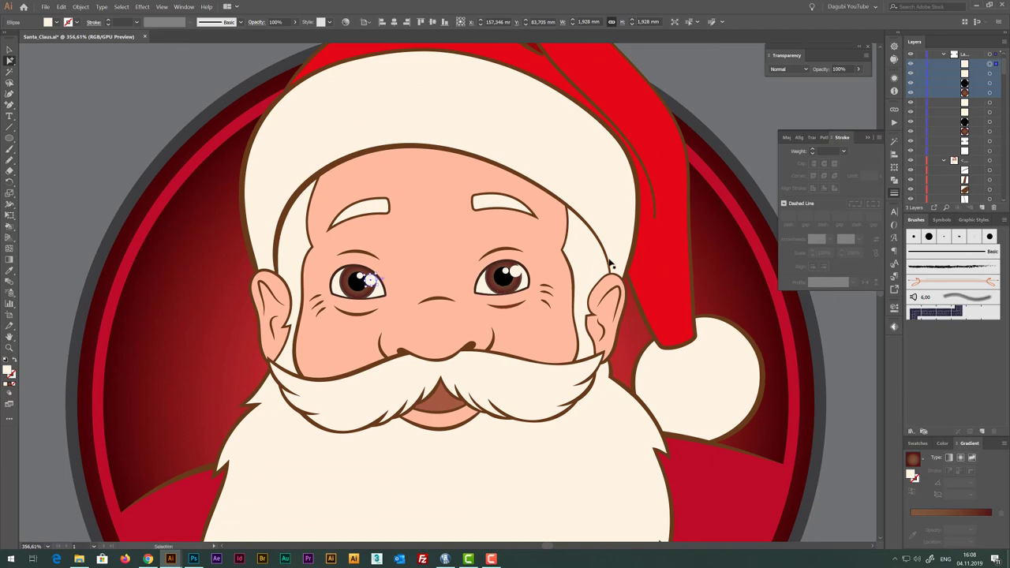
pyautogui.hotkey('ctrl', '0')
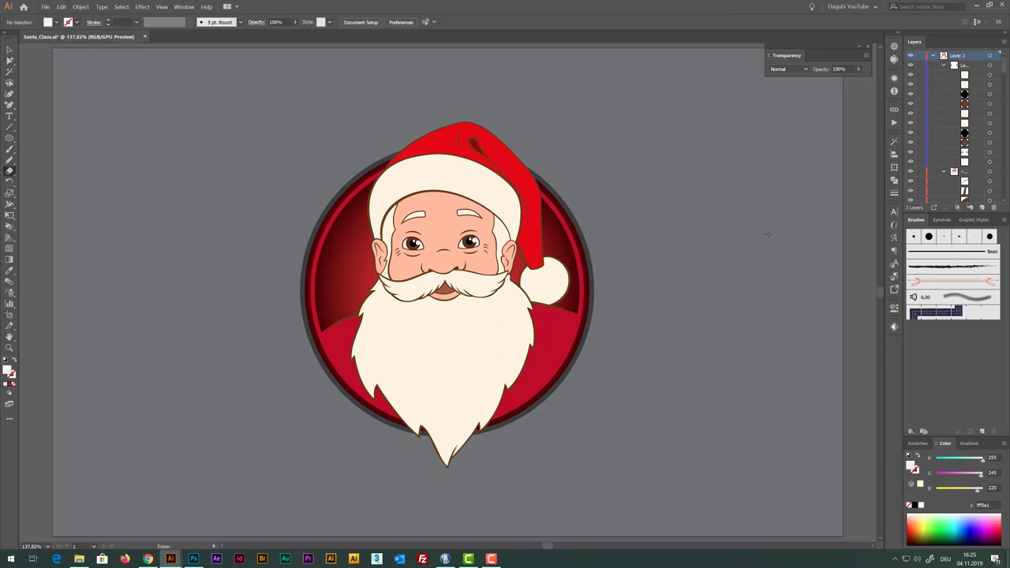
# Select the hat's cream fur brim with Group Selection
pyautogui.keyDown('alt'); pyautogui.scroll(5, 438, 213); pyautogui.keyUp('alt')
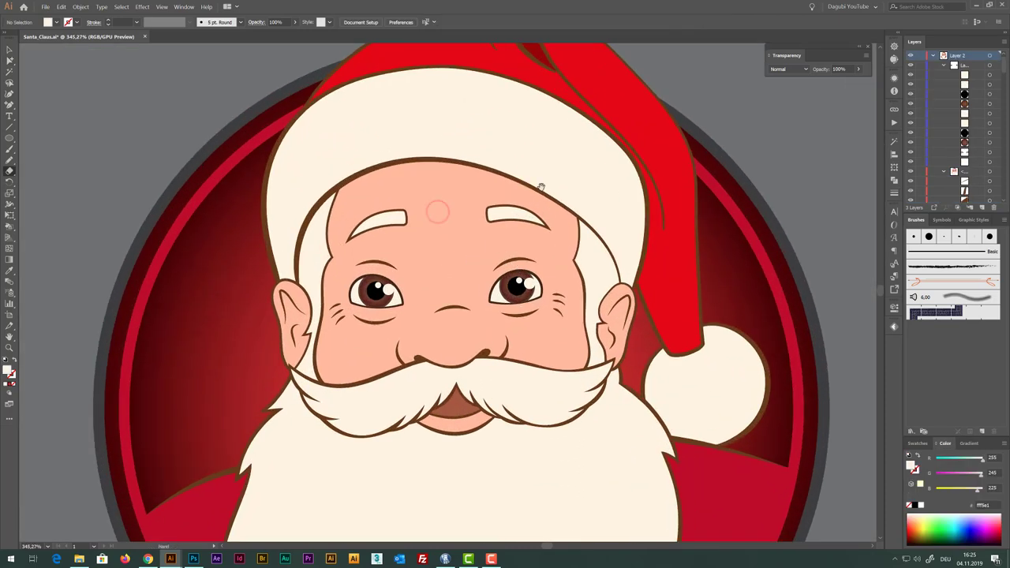
pyautogui.moveTo(545, 174); pyautogui.dragTo(545, 228)
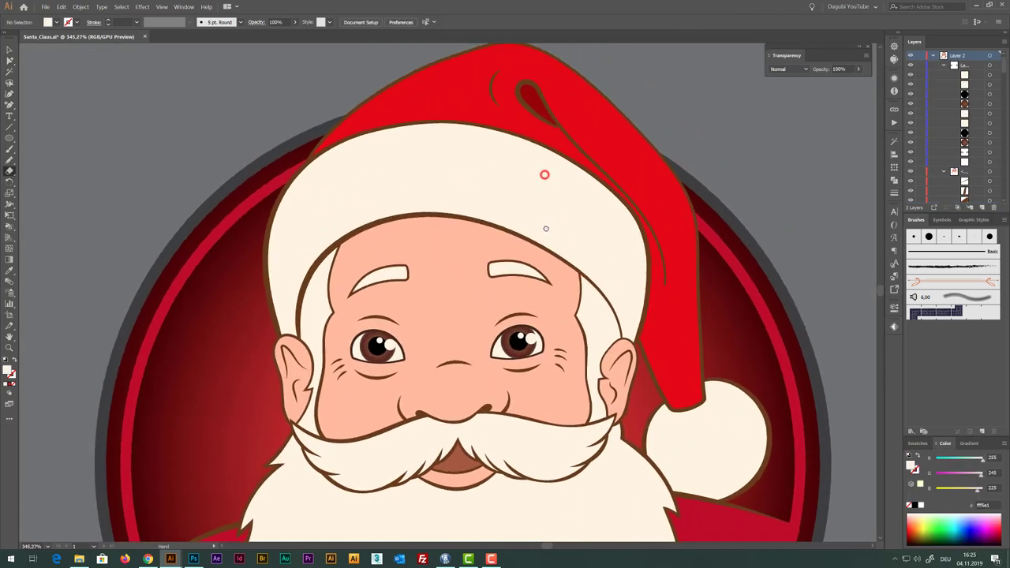
pyautogui.click(9, 61)
pyautogui.click(463, 163)
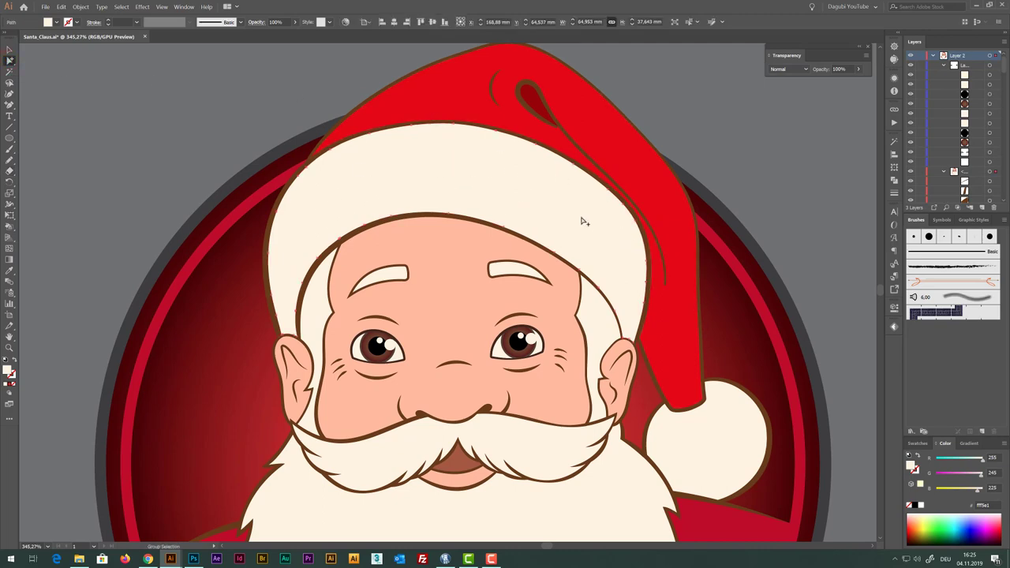
# Slice the brim with a zigzag Knife cut running from its left side across
pyautogui.click(9, 160)
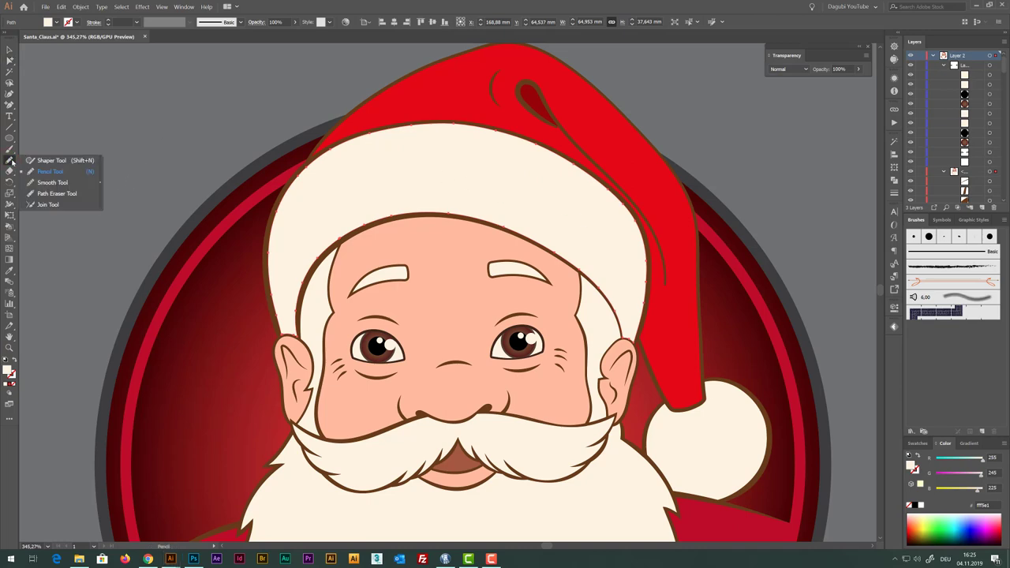
pyautogui.click(9, 171)
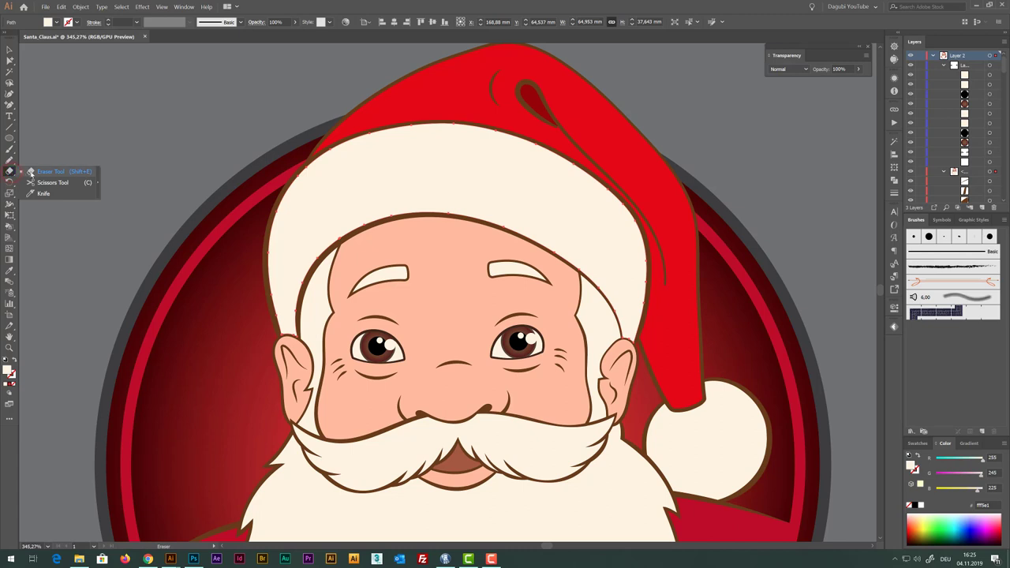
pyautogui.click(44, 193)
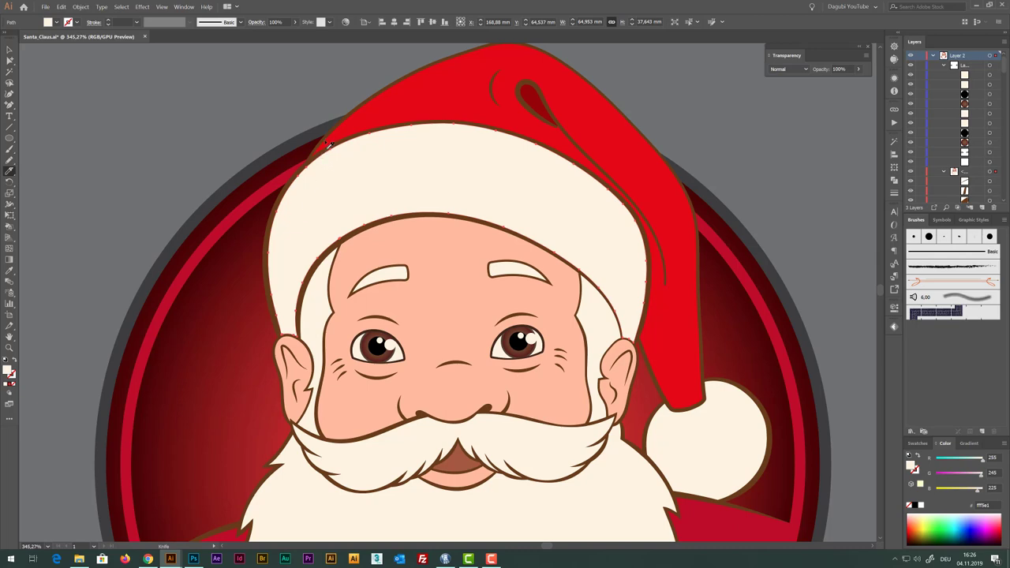
pyautogui.moveTo(319, 161)
pyautogui.mouseDown()
pyautogui.moveTo(285, 250)
pyautogui.moveTo(301, 251)
pyautogui.mouseUp()
pyautogui.moveTo(301, 250)
pyautogui.mouseDown()
pyautogui.moveTo(366, 210)
pyautogui.moveTo(442, 196)
pyautogui.moveTo(517, 208)
pyautogui.moveTo(557, 229)
pyautogui.moveTo(623, 295)
pyautogui.moveTo(616, 232)
pyautogui.moveTo(636, 250)
pyautogui.moveTo(635, 239)
pyautogui.moveTo(615, 197)
pyautogui.moveTo(574, 161)
pyautogui.mouseUp()
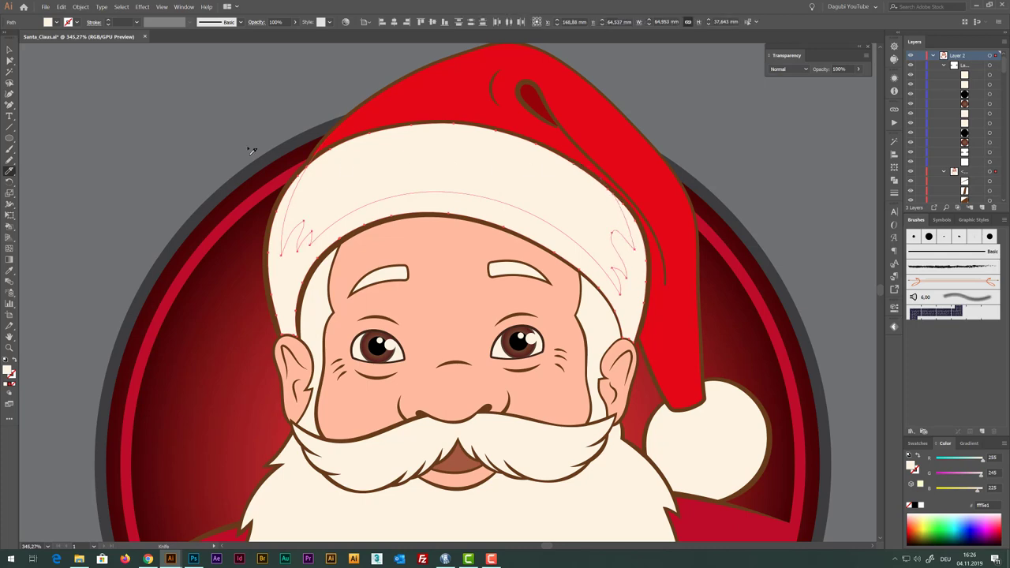
# Select the cut lower brim band and darken its fill slightly with the G slider
pyautogui.keyDown('alt'); pyautogui.click(11, 62); pyautogui.keyUp('alt')
pyautogui.click(131, 111)
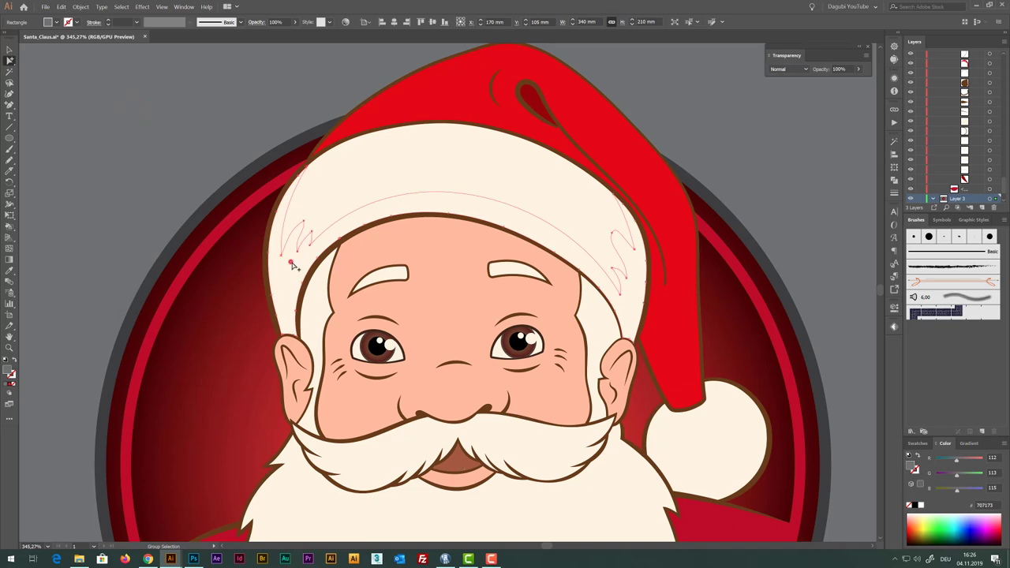
pyautogui.click(290, 262)
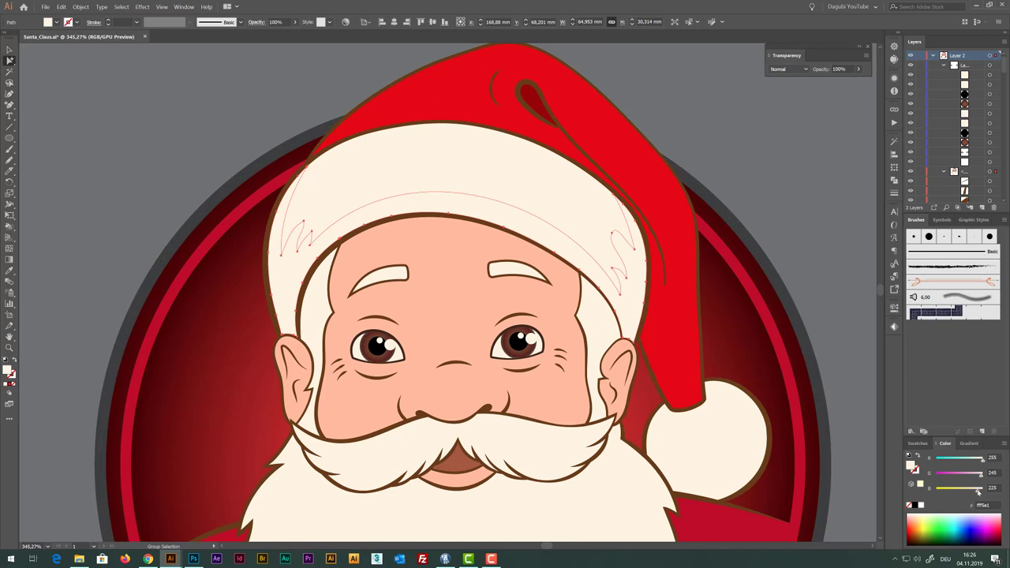
pyautogui.moveTo(981, 477); pyautogui.dragTo(978, 477)
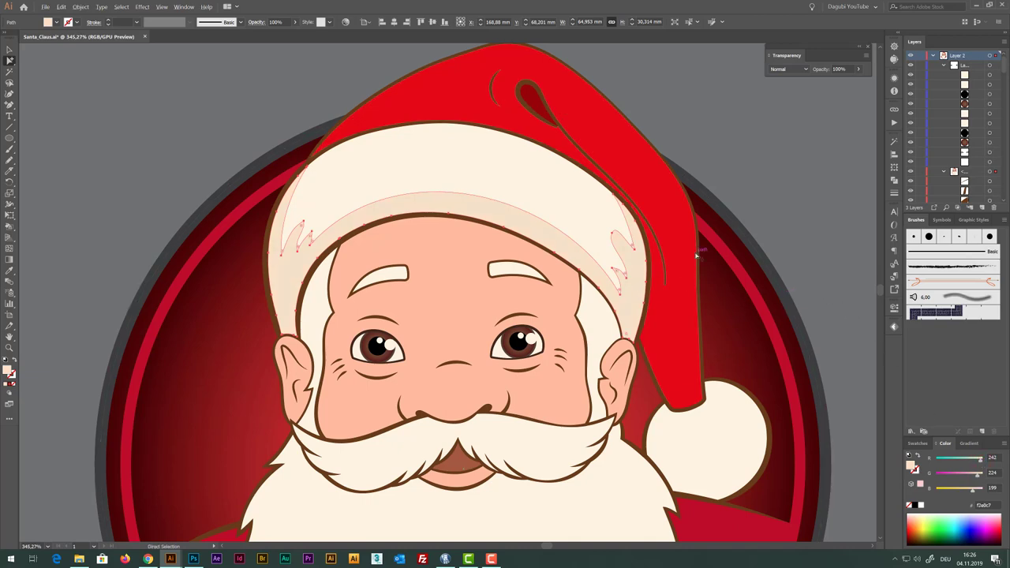
# Reselect the lower brim band and lower G further to reach f2d3bc
pyautogui.scroll(-3, 696, 254)
pyautogui.click(779, 189)
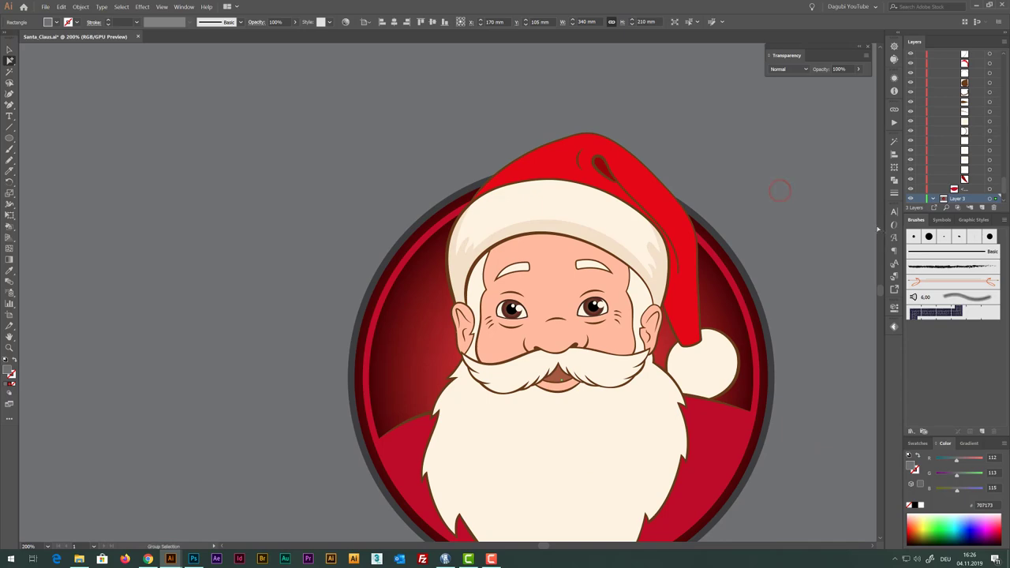
pyautogui.click(649, 260)
pyautogui.scroll(1, 648, 260)
pyautogui.scroll(1, 651, 265)
pyautogui.scroll(1, 653, 272)
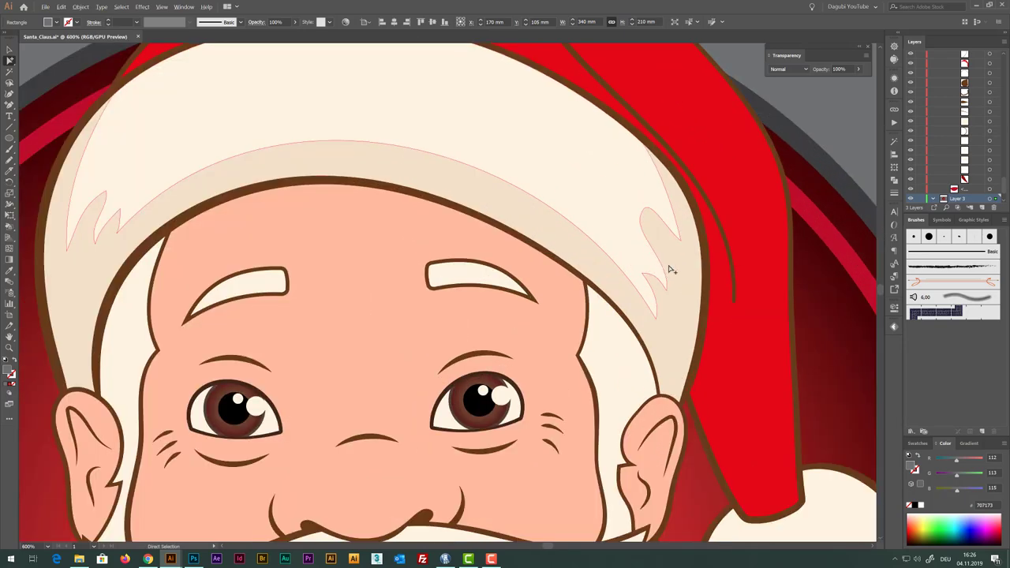
pyautogui.keyDown('alt'); pyautogui.click(673, 262); pyautogui.keyUp('alt')
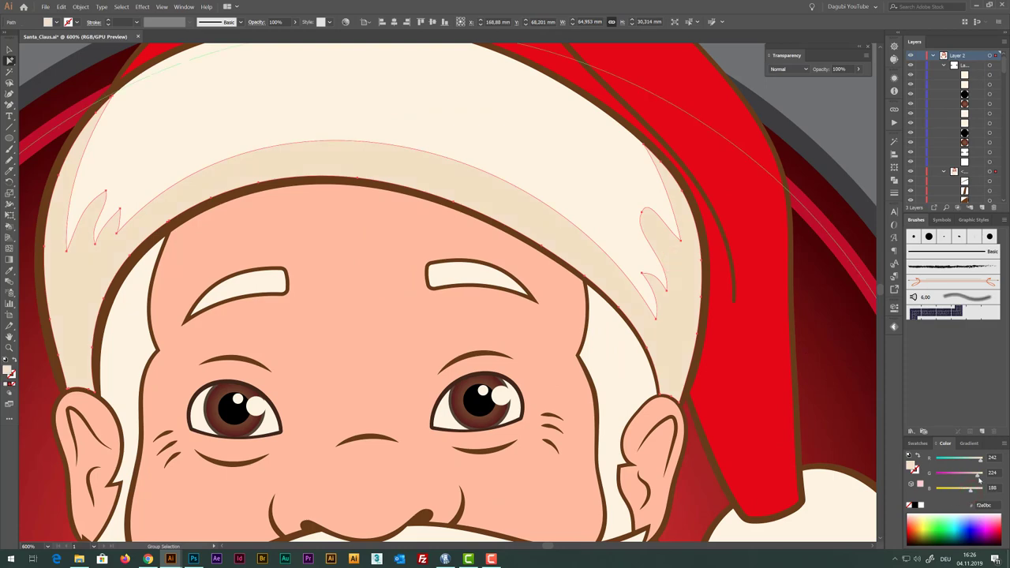
pyautogui.moveTo(976, 476); pyautogui.dragTo(975, 477)
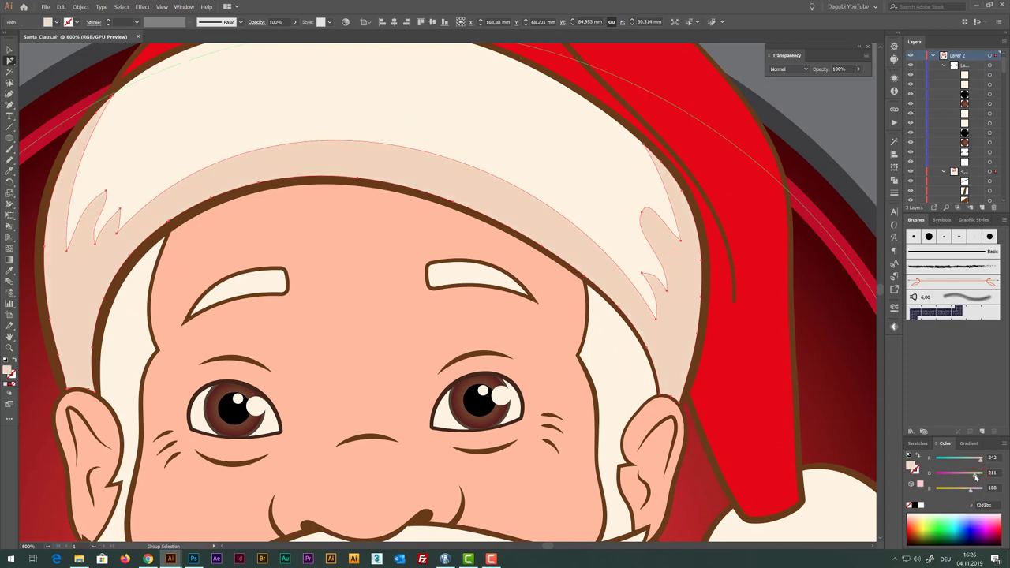
pyautogui.scroll(-2, 659, 347)
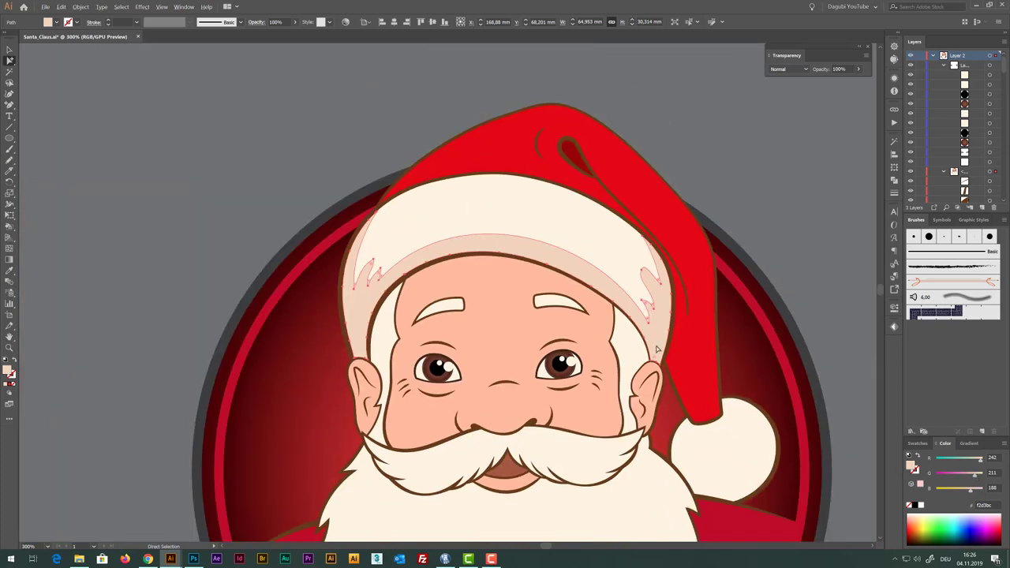
pyautogui.moveTo(752, 442); pyautogui.dragTo(707, 327)
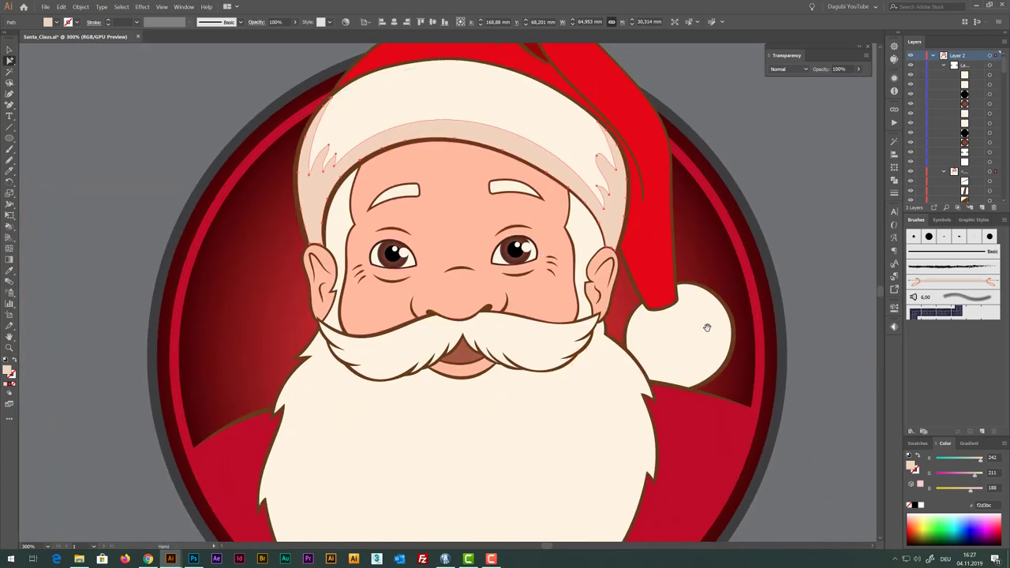
# Knife-cut a curved, spiky-tipped line around the pom-pom's lower left side
pyautogui.scroll(2, 602, 277)
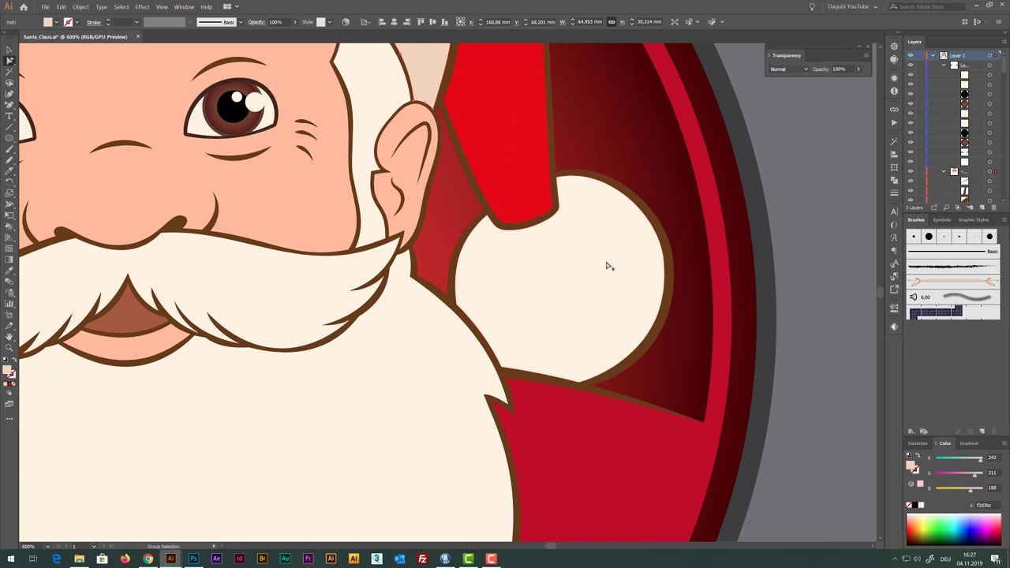
pyautogui.press('i')
pyautogui.click(604, 265)
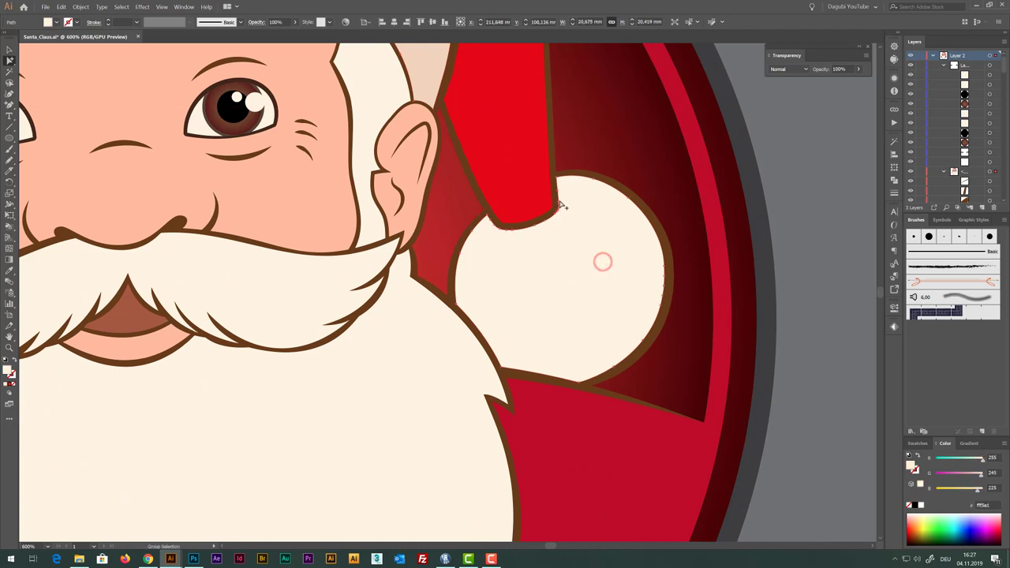
pyautogui.press('a')
pyautogui.click(10, 171)
pyautogui.moveTo(490, 230)
pyautogui.mouseDown()
pyautogui.moveTo(478, 272)
pyautogui.moveTo(488, 278)
pyautogui.mouseUp()
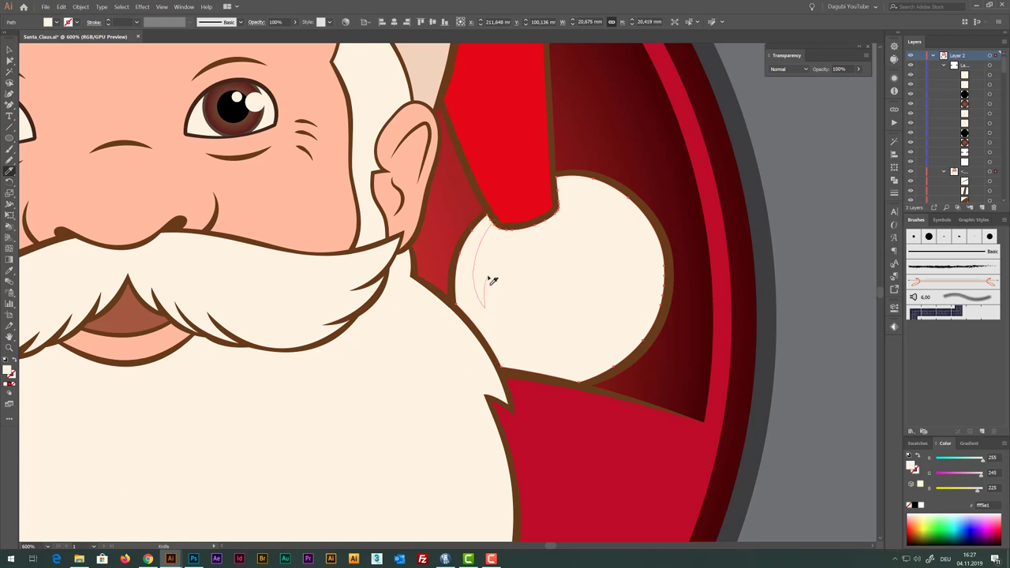
pyautogui.moveTo(518, 336); pyautogui.dragTo(540, 342)
pyautogui.moveTo(597, 327); pyautogui.dragTo(629, 293)
pyautogui.moveTo(623, 250)
pyautogui.mouseDown()
pyautogui.moveTo(604, 219)
pyautogui.moveTo(650, 243)
pyautogui.moveTo(598, 168)
pyautogui.mouseUp()
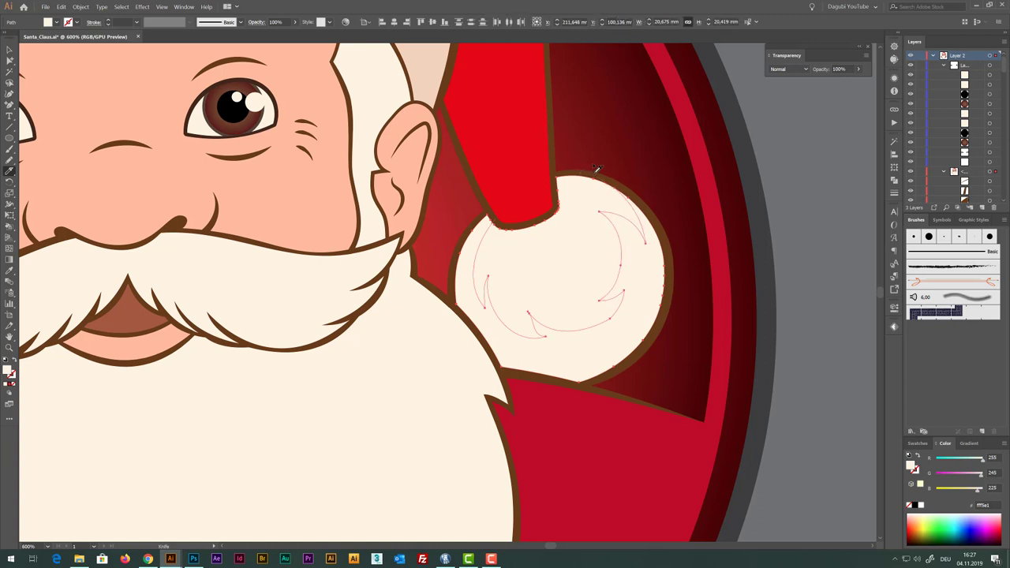
# Select the crescent cut off the pom-pom's lower left
pyautogui.click(10, 60)
pyautogui.click(828, 243)
pyautogui.click(628, 332)
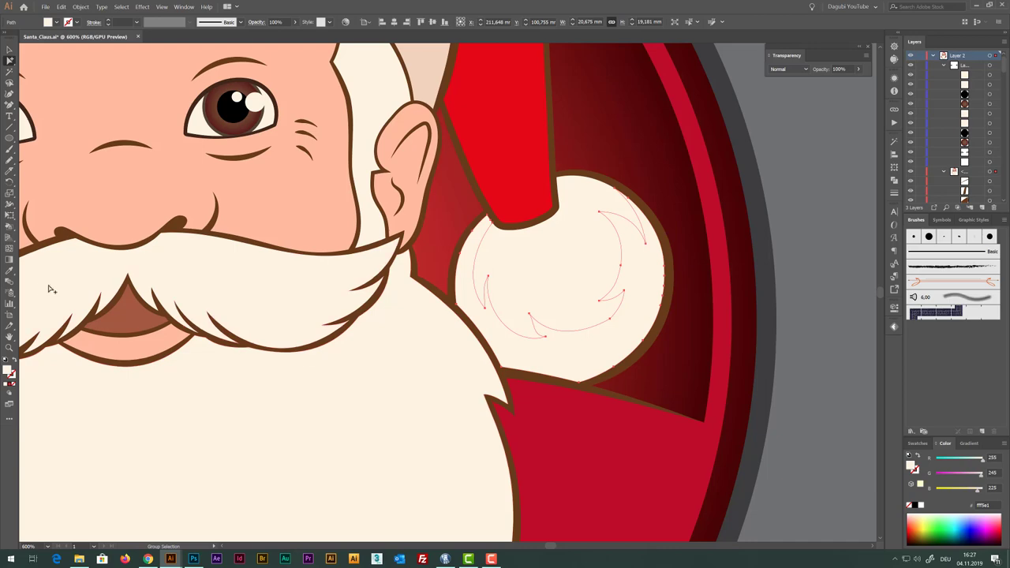
# Eyedropper the brim band's darker peach onto the pom-pom crescent
pyautogui.click(9, 271)
pyautogui.moveTo(290, 163); pyautogui.dragTo(347, 357)
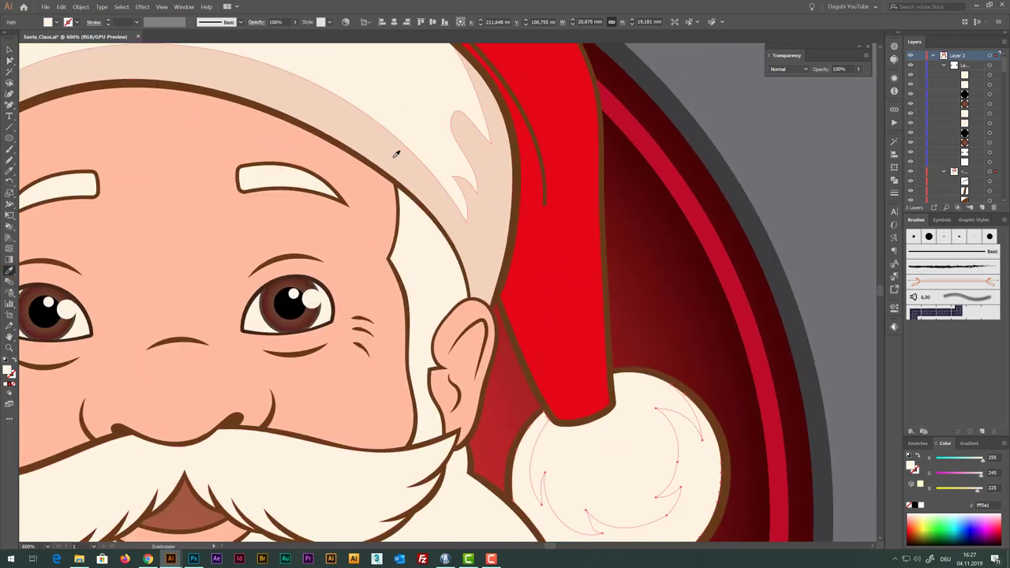
pyautogui.click(396, 154)
pyautogui.scroll(-3, 716, 240)
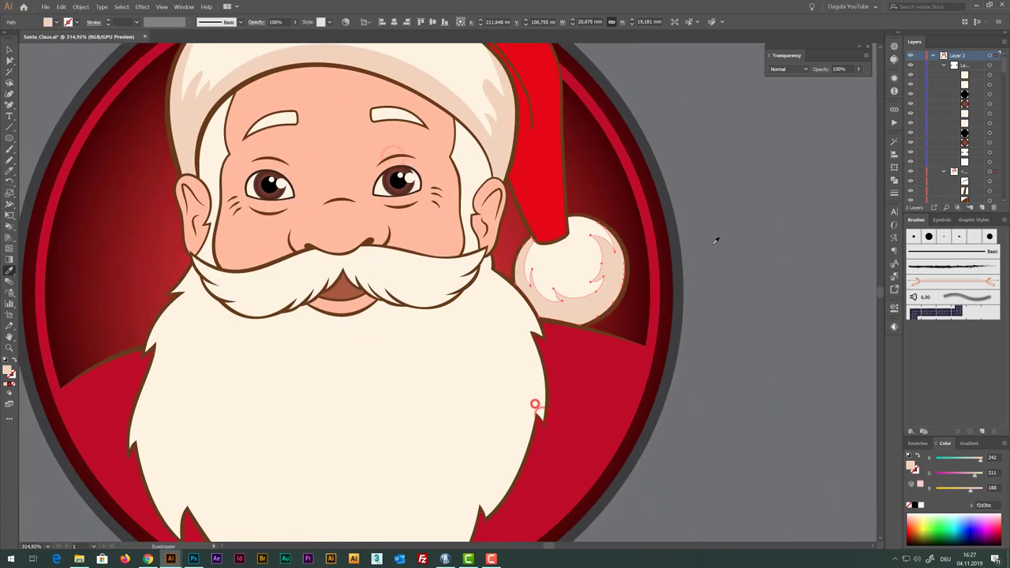
pyautogui.keyDown('ctrl'); pyautogui.click(715, 240); pyautogui.keyUp('ctrl')
# Select the beard and begin a Knife cut down its left side
pyautogui.scroll(-3, 737, 281)
pyautogui.scroll(3, 737, 281)
pyautogui.moveTo(569, 316); pyautogui.dragTo(534, 193)
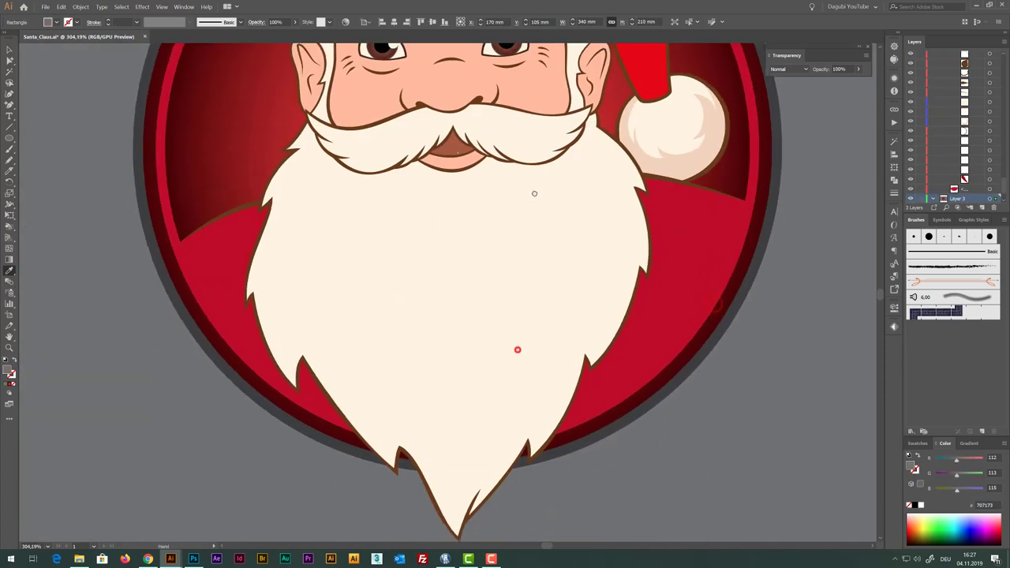
pyautogui.keyDown('ctrl'); pyautogui.click(495, 240); pyautogui.keyUp('ctrl')
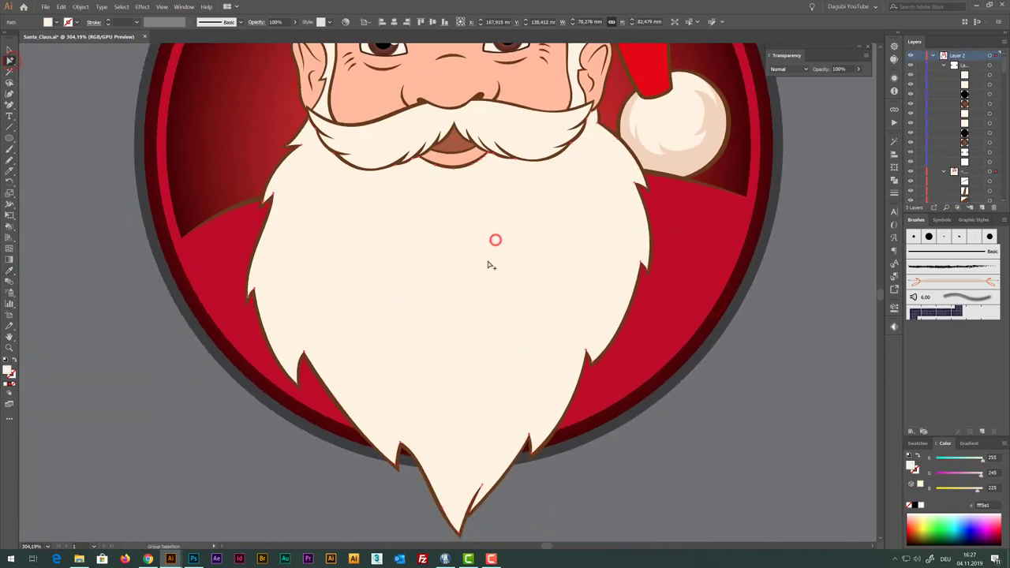
pyautogui.click(9, 170)
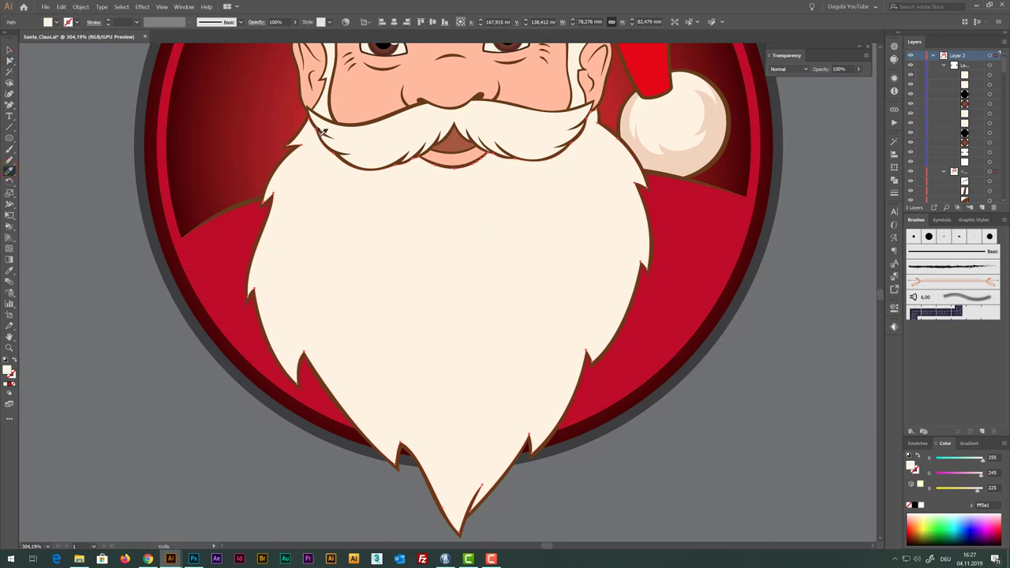
pyautogui.moveTo(324, 144)
pyautogui.mouseDown()
pyautogui.moveTo(282, 264)
pyautogui.moveTo(314, 337)
pyautogui.mouseUp()
# Finish the jagged beard cut across its bottom and up the right edge
pyautogui.moveTo(374, 398); pyautogui.dragTo(456, 473)
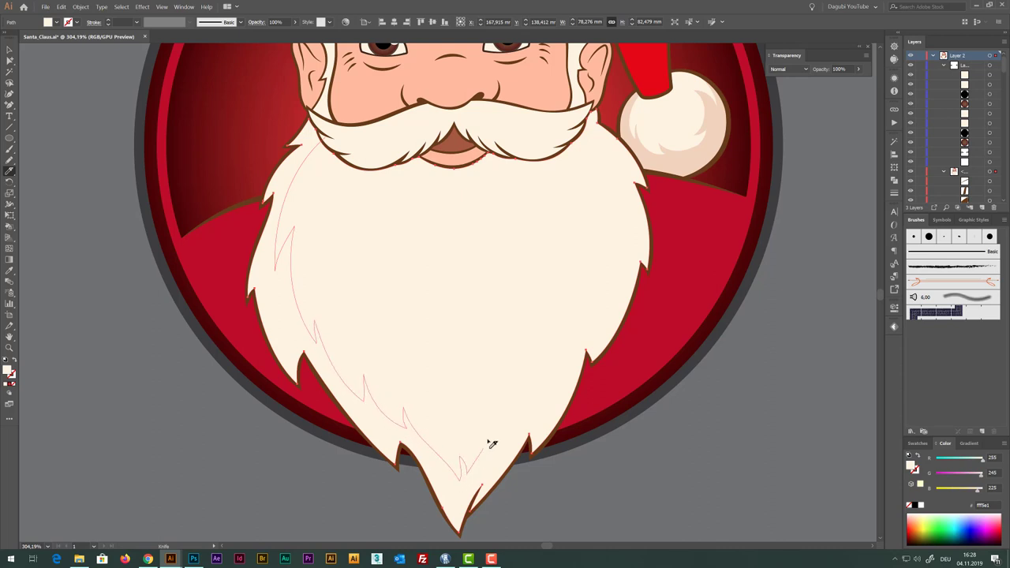
pyautogui.moveTo(521, 430); pyautogui.dragTo(544, 342)
pyautogui.moveTo(561, 376)
pyautogui.mouseDown()
pyautogui.moveTo(574, 289)
pyautogui.moveTo(595, 318)
pyautogui.moveTo(618, 228)
pyautogui.moveTo(611, 157)
pyautogui.mouseUp()
pyautogui.moveTo(572, 119); pyautogui.dragTo(561, 139)
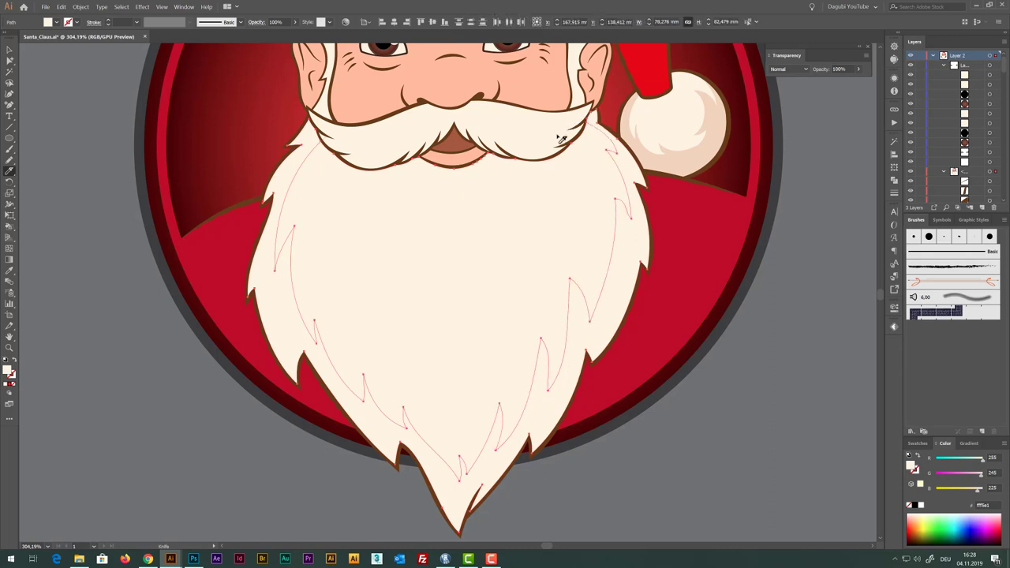
# Fill the beard edge strips with the pom-pom's beige shadow (242, 211, 188)
pyautogui.click(10, 60)
pyautogui.click(755, 388)
pyautogui.click(612, 307)
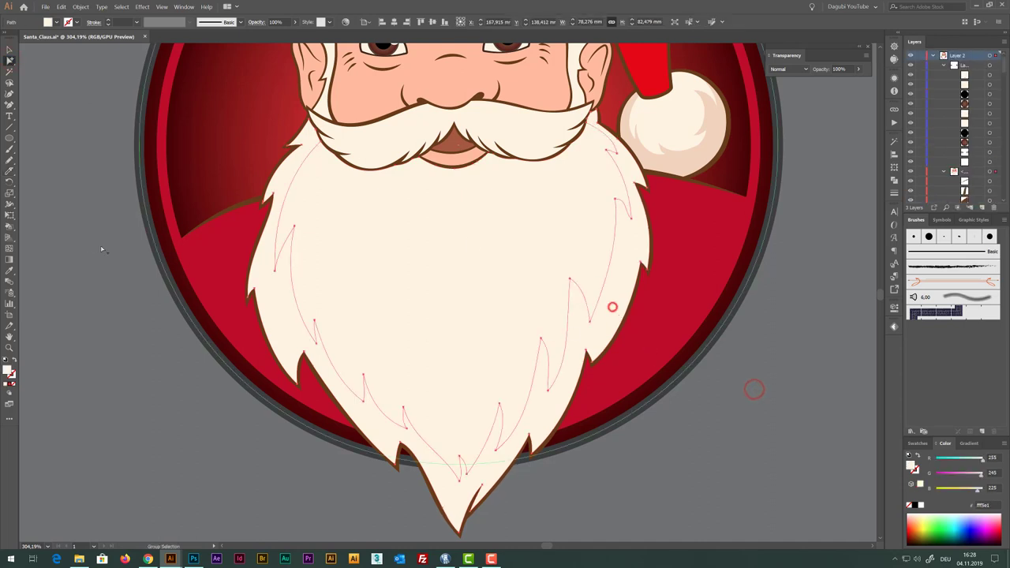
pyautogui.click(9, 270)
pyautogui.click(706, 151)
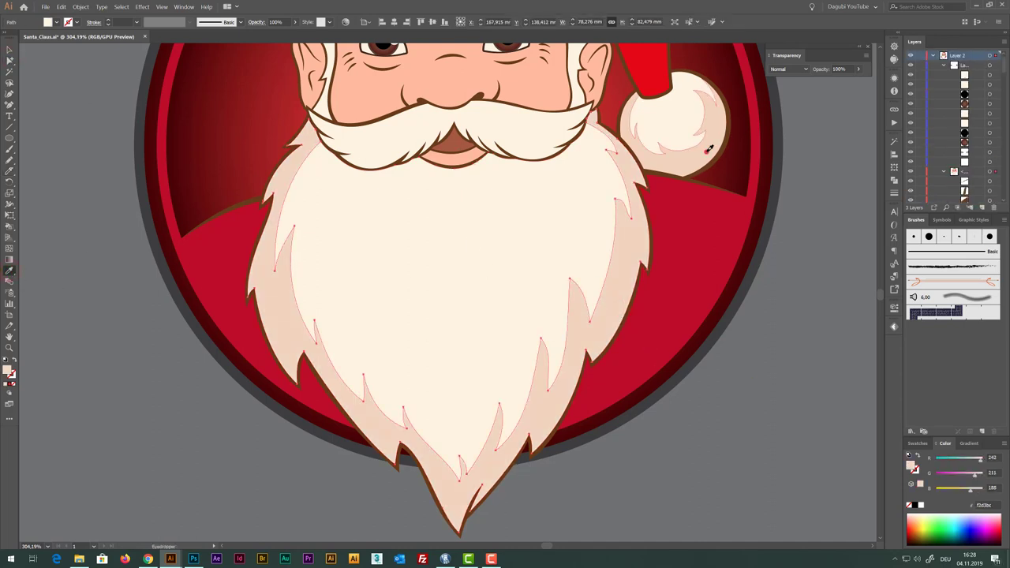
pyautogui.scroll(-1, 601, 244)
pyautogui.scroll(-5, 601, 244)
pyautogui.scroll(3, 620, 242)
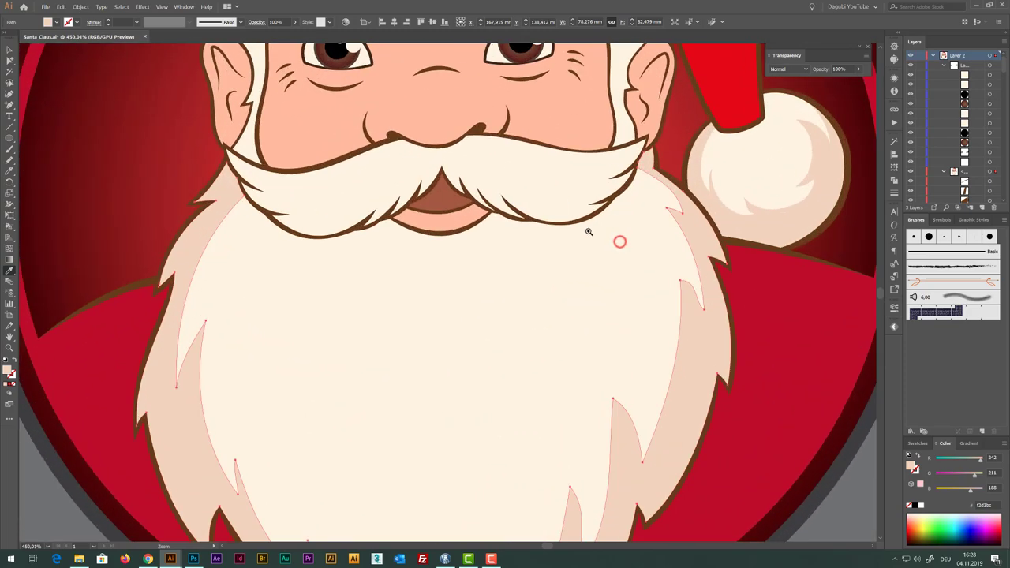
pyautogui.scroll(2, 553, 153)
pyautogui.press('ctrl')
# Draw a jagged Pencil strip along the left face edge and fill it beige
pyautogui.click(262, 122)
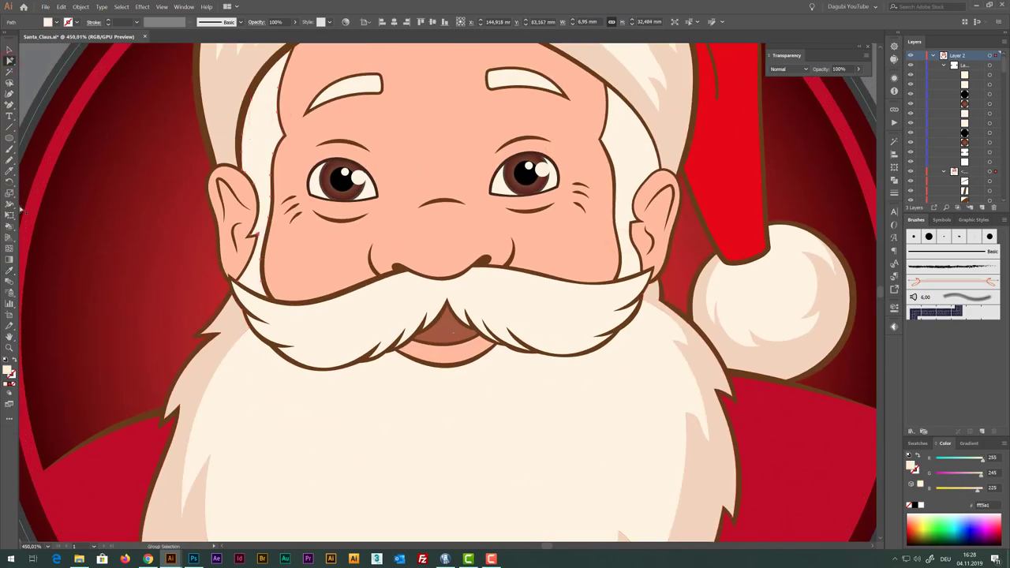
pyautogui.press('n')
pyautogui.moveTo(270, 131)
pyautogui.mouseDown()
pyautogui.moveTo(365, 156)
pyautogui.moveTo(344, 208)
pyautogui.mouseUp()
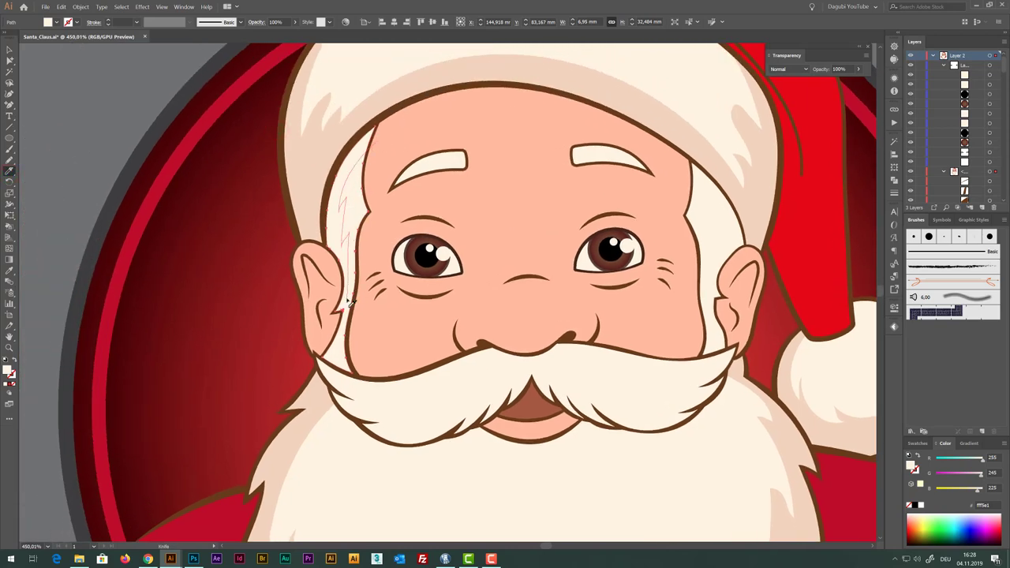
pyautogui.press('a')
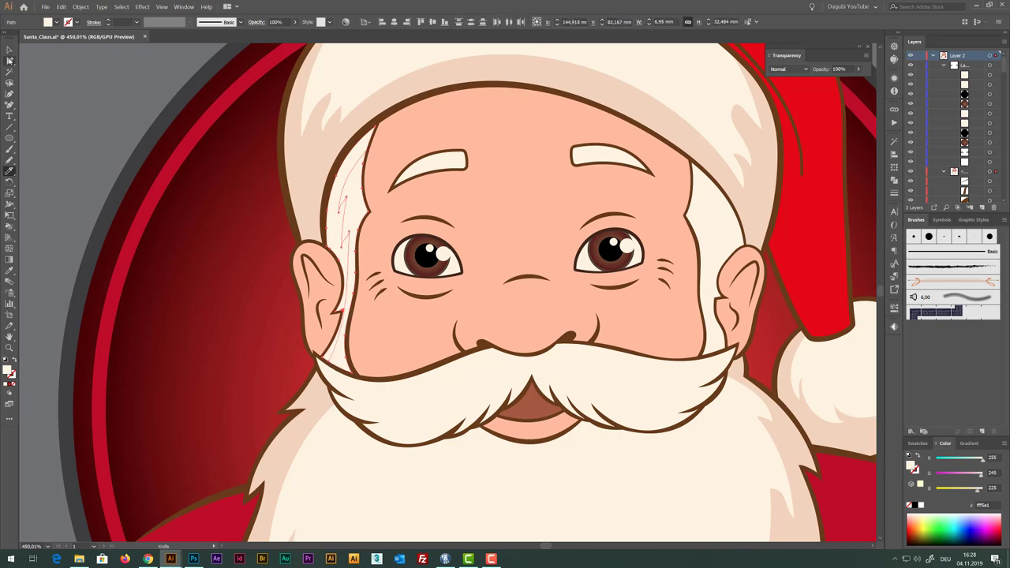
pyautogui.moveTo(383, 140); pyautogui.dragTo(365, 149)
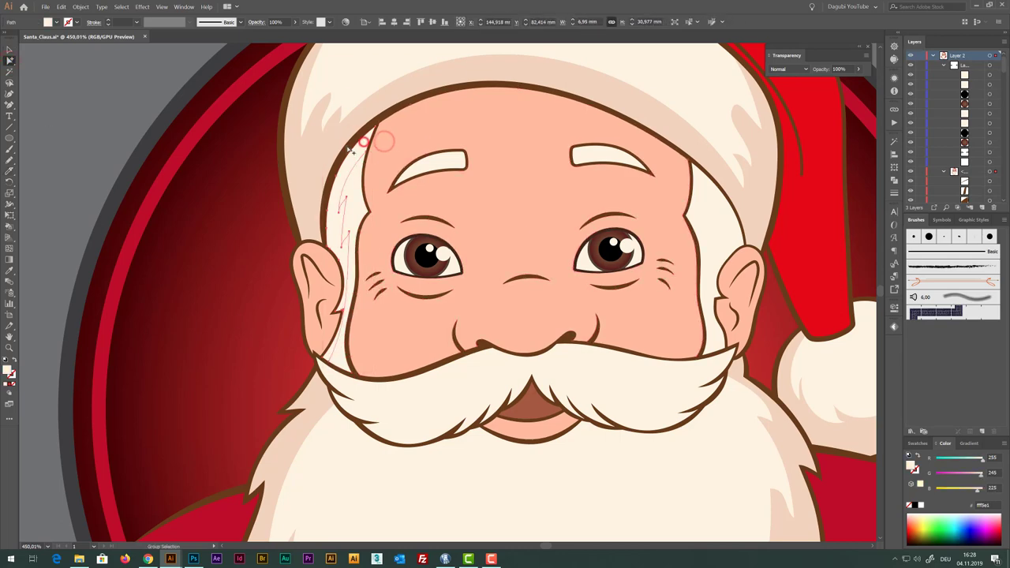
pyautogui.moveTo(342, 207); pyautogui.dragTo(350, 183)
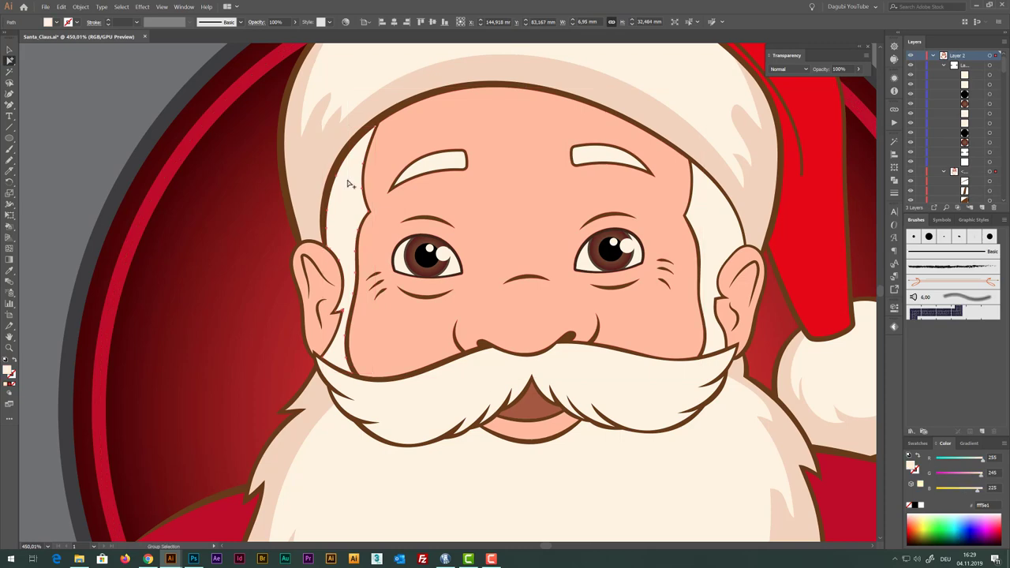
pyautogui.hotkey('ctrl', 'z')
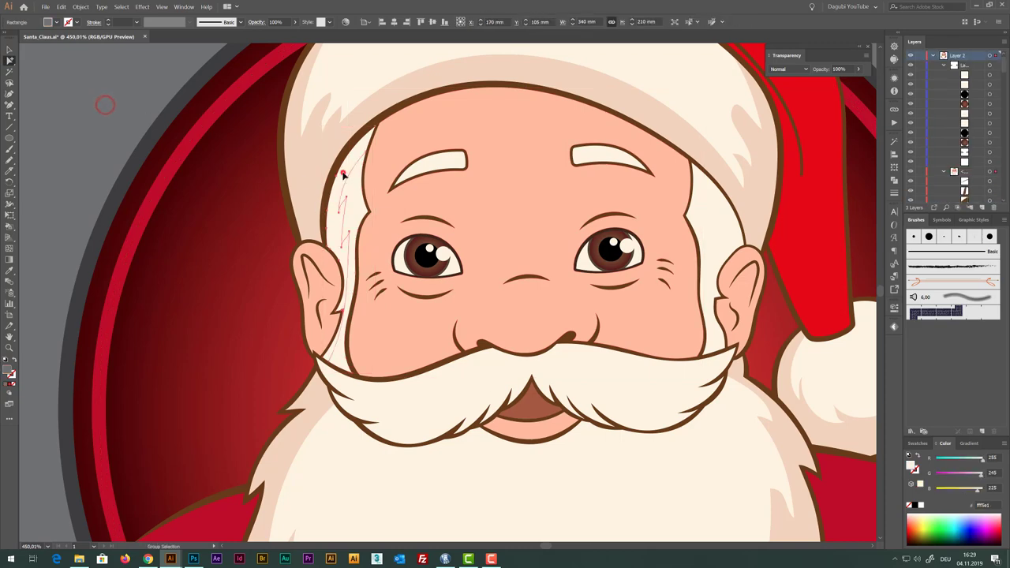
pyautogui.click(10, 271)
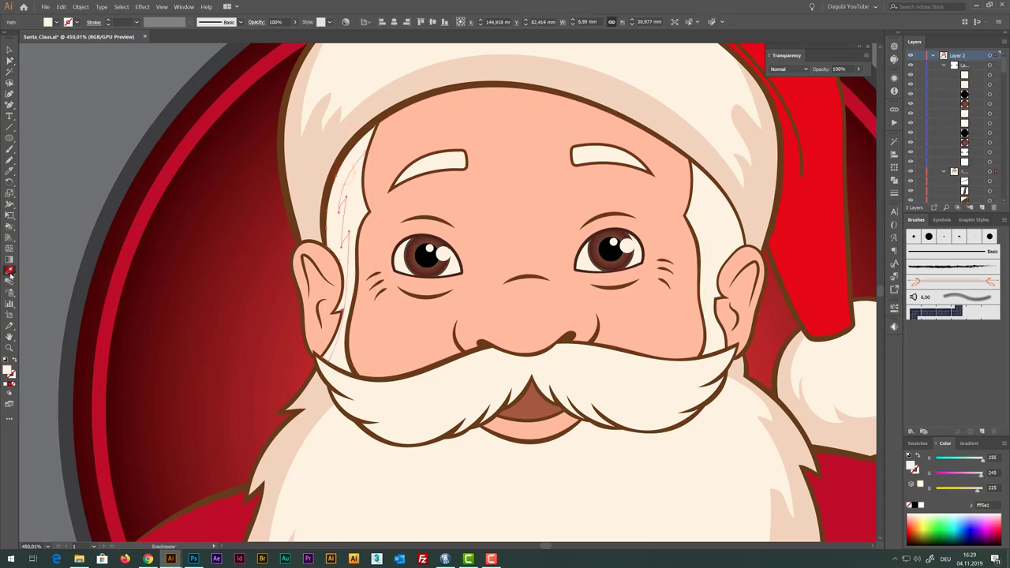
pyautogui.click(667, 114)
# Knife-cut the hair right of the face along the face edge, down past the ear
pyautogui.click(10, 61)
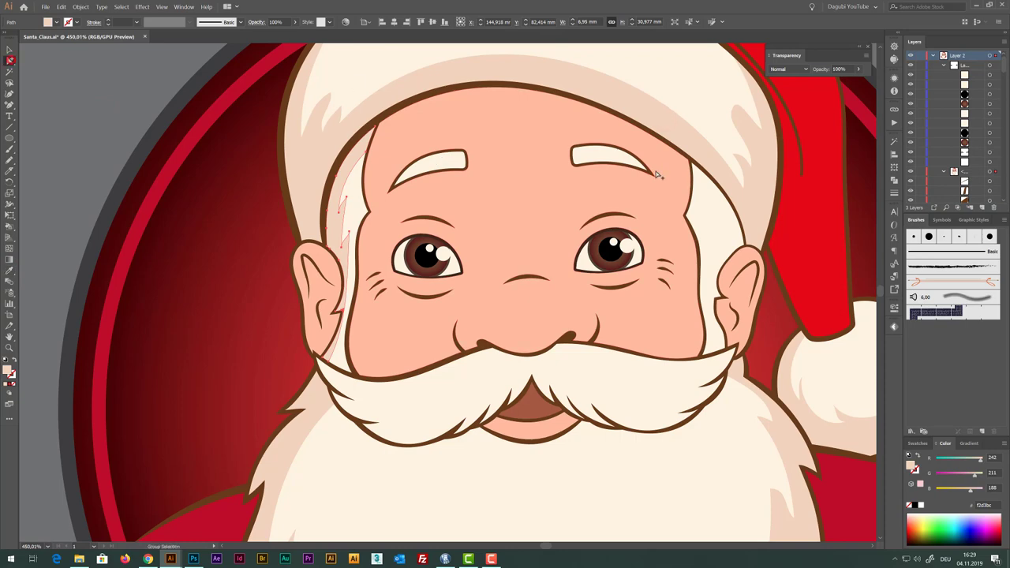
pyautogui.click(717, 209)
pyautogui.hotkey('shift', 'e')
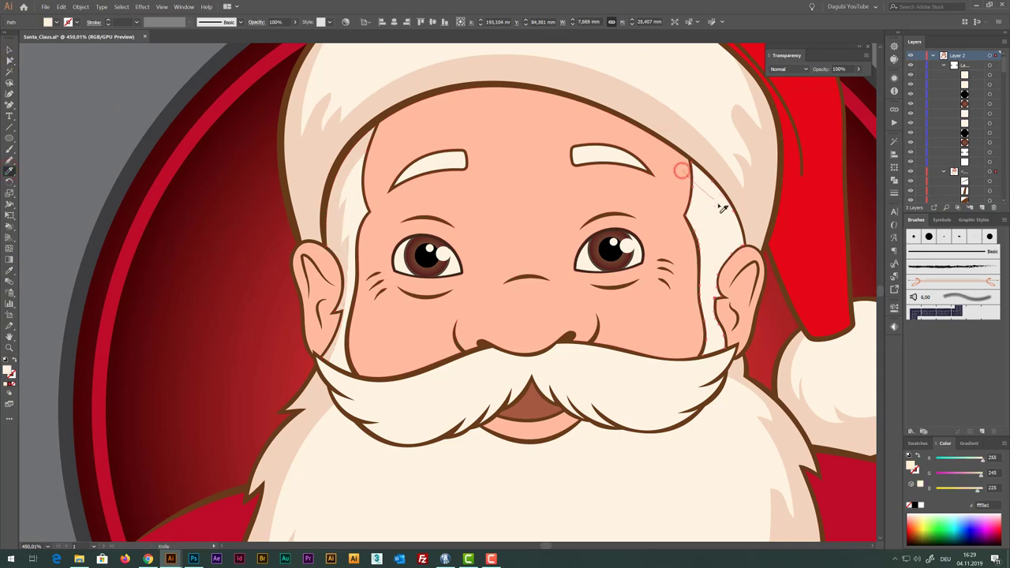
pyautogui.moveTo(696, 184); pyautogui.dragTo(734, 243)
pyautogui.moveTo(713, 322); pyautogui.dragTo(718, 347)
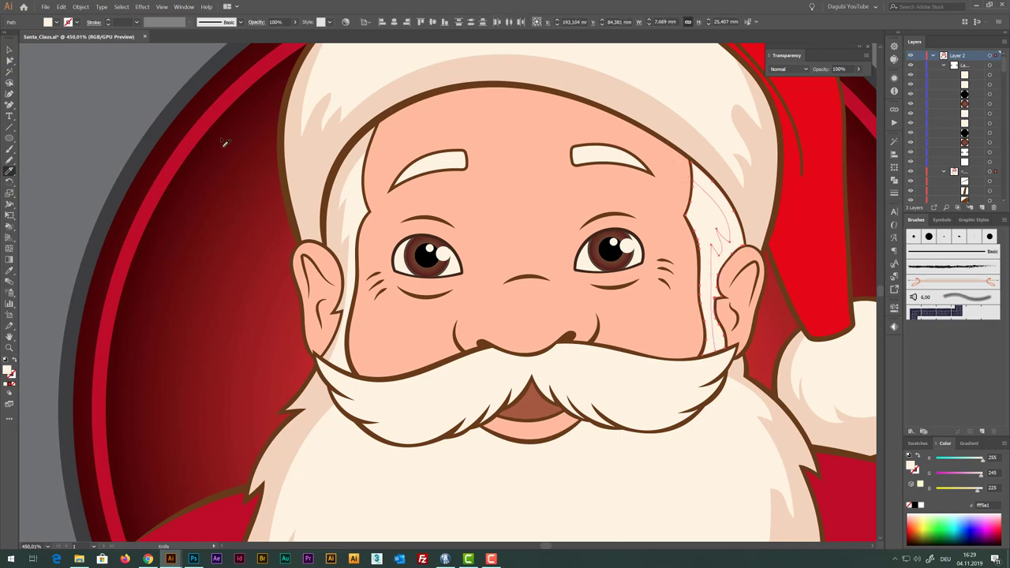
pyautogui.click(10, 60)
pyautogui.click(713, 237)
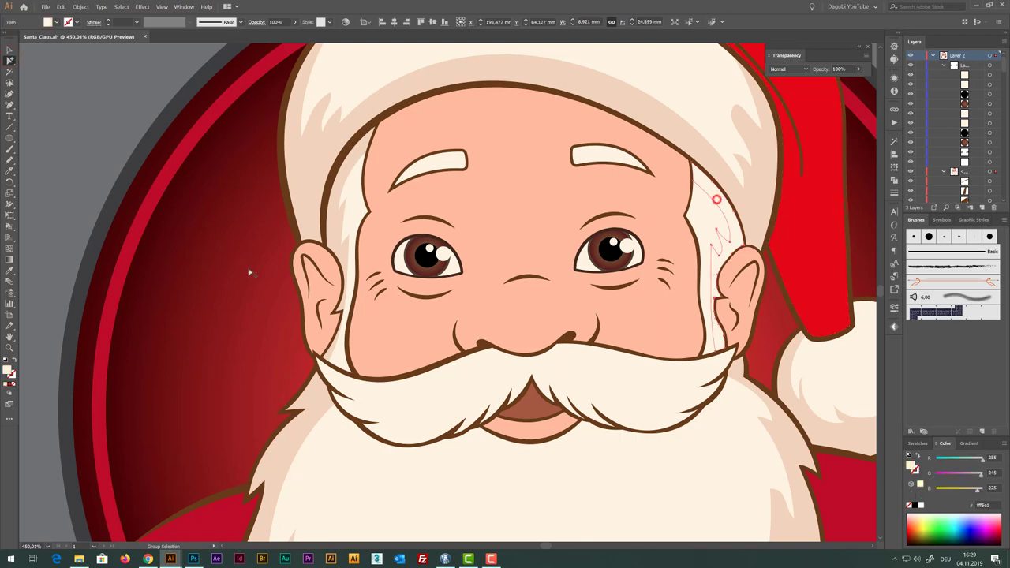
pyautogui.keyDown('alt'); pyautogui.scroll(-3, 722, 250); pyautogui.keyUp('alt')
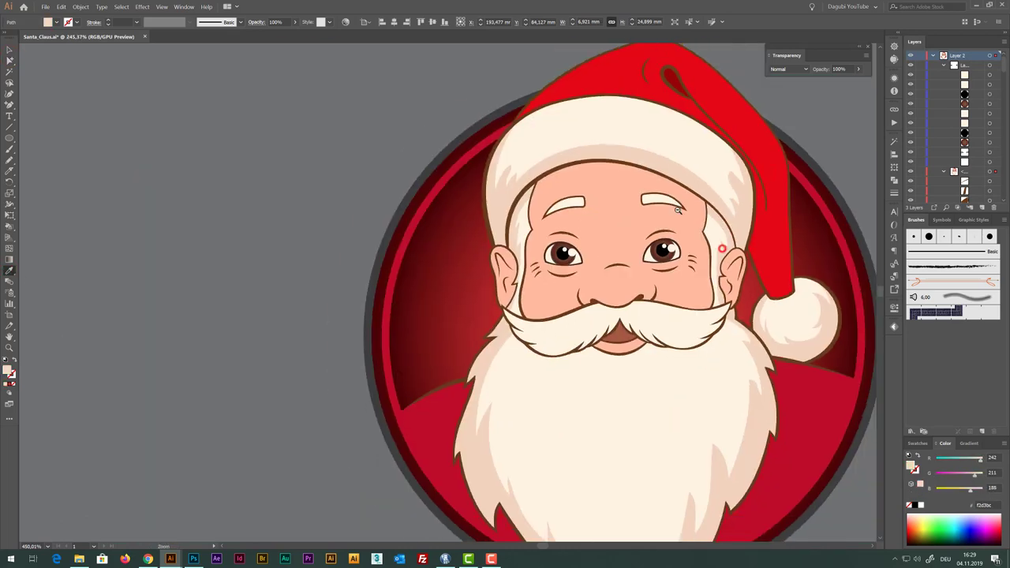
# Knife-cut jagged strips along the moustache's lower edge from left to right end
pyautogui.scroll(-3, 687, 341)
pyautogui.keyDown('alt'); pyautogui.scroll(3, 692, 343); pyautogui.keyUp('alt')
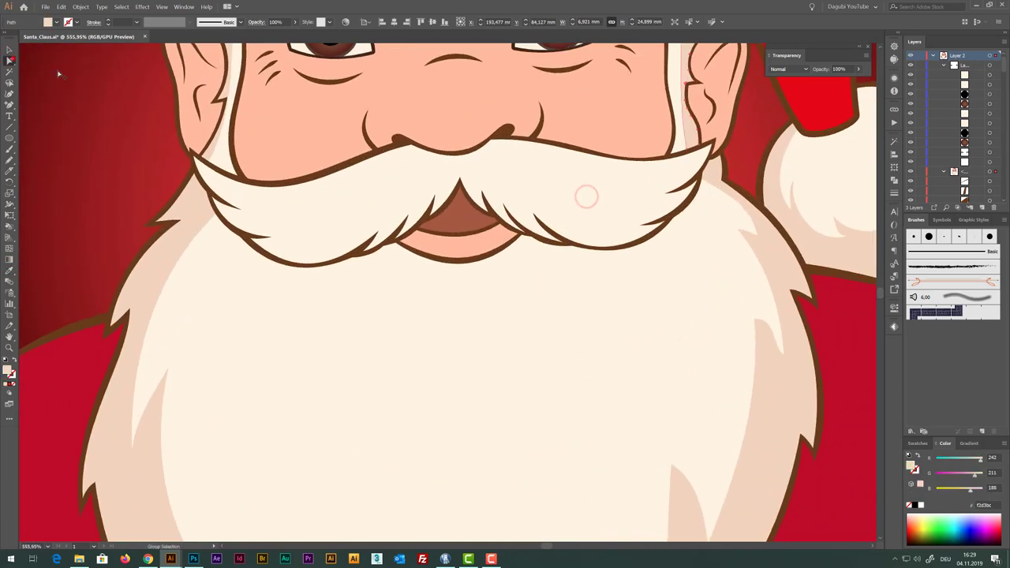
pyautogui.press('c')
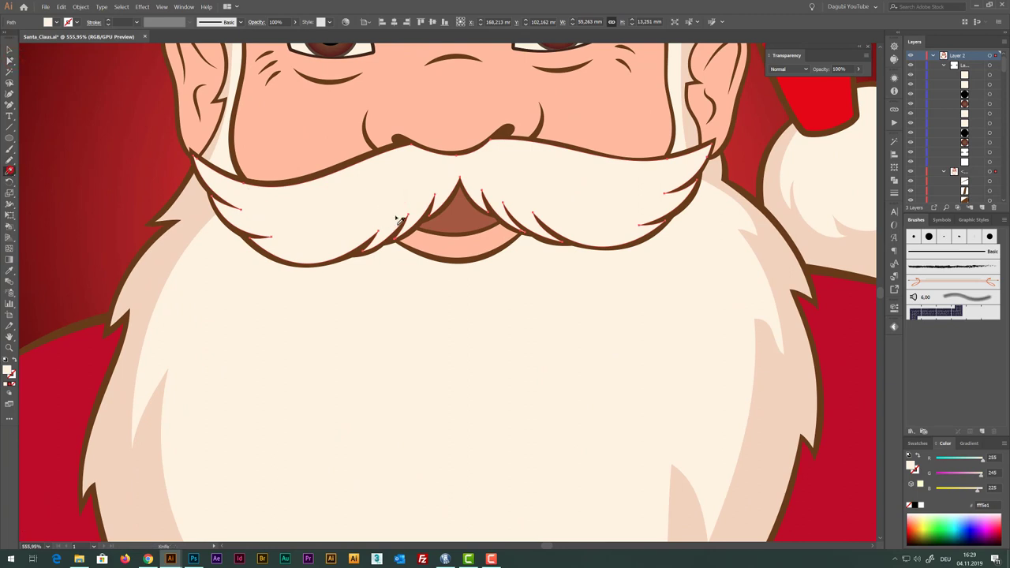
pyautogui.moveTo(213, 172); pyautogui.dragTo(254, 219)
pyautogui.moveTo(324, 242); pyautogui.dragTo(391, 215)
pyautogui.moveTo(436, 186); pyautogui.dragTo(450, 183)
pyautogui.moveTo(546, 214)
pyautogui.mouseDown()
pyautogui.moveTo(624, 228)
pyautogui.moveTo(669, 203)
pyautogui.moveTo(647, 198)
pyautogui.moveTo(692, 163)
pyautogui.mouseUp()
pyautogui.moveTo(717, 124); pyautogui.dragTo(719, 120)
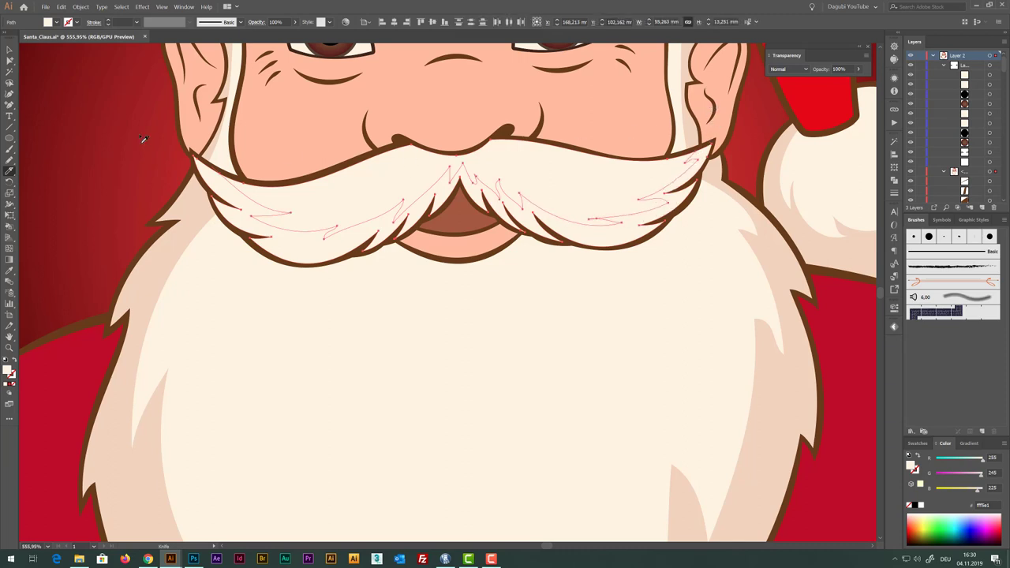
# Fill the moustache's cut strips with the beige beard shade
pyautogui.click(9, 59)
pyautogui.click(289, 250)
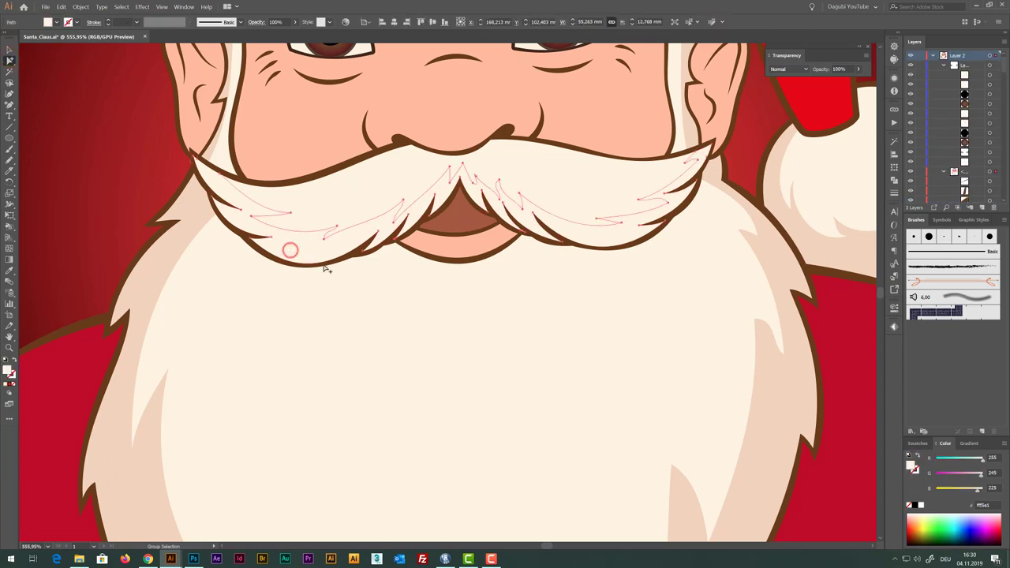
pyautogui.click(10, 270)
pyautogui.click(168, 254)
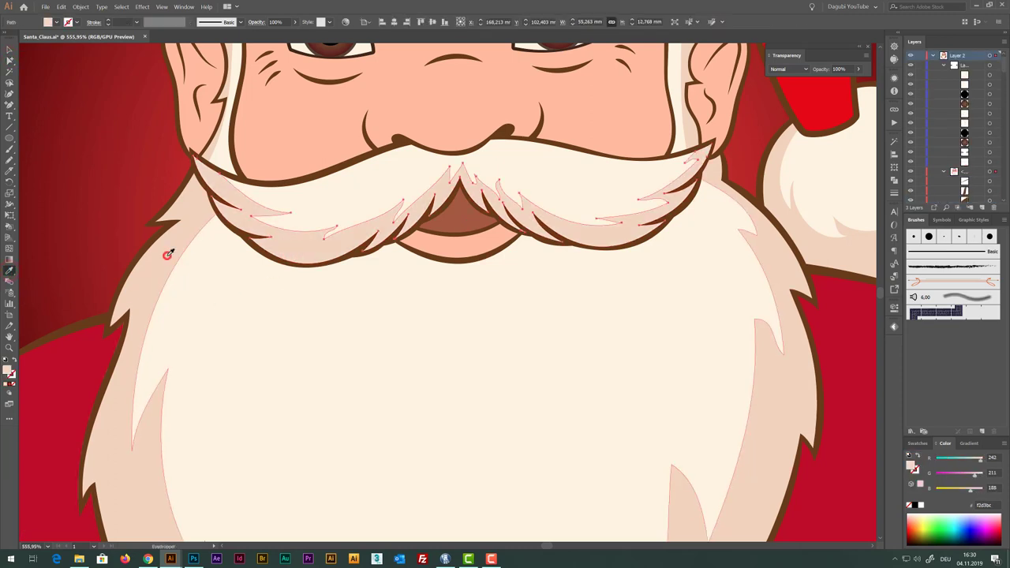
# Slice an arc across the moustache top and select the small cut piece
pyautogui.keyDown('ctrl'); pyautogui.click(357, 187); pyautogui.keyUp('ctrl')
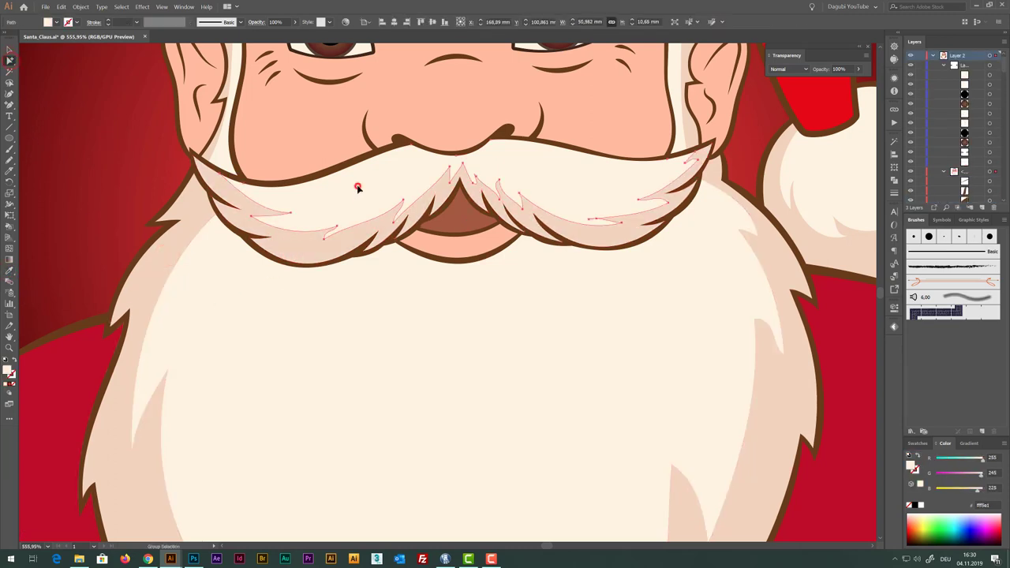
pyautogui.click(10, 171)
pyautogui.moveTo(408, 154); pyautogui.dragTo(522, 140)
pyautogui.moveTo(405, 152); pyautogui.dragTo(523, 141)
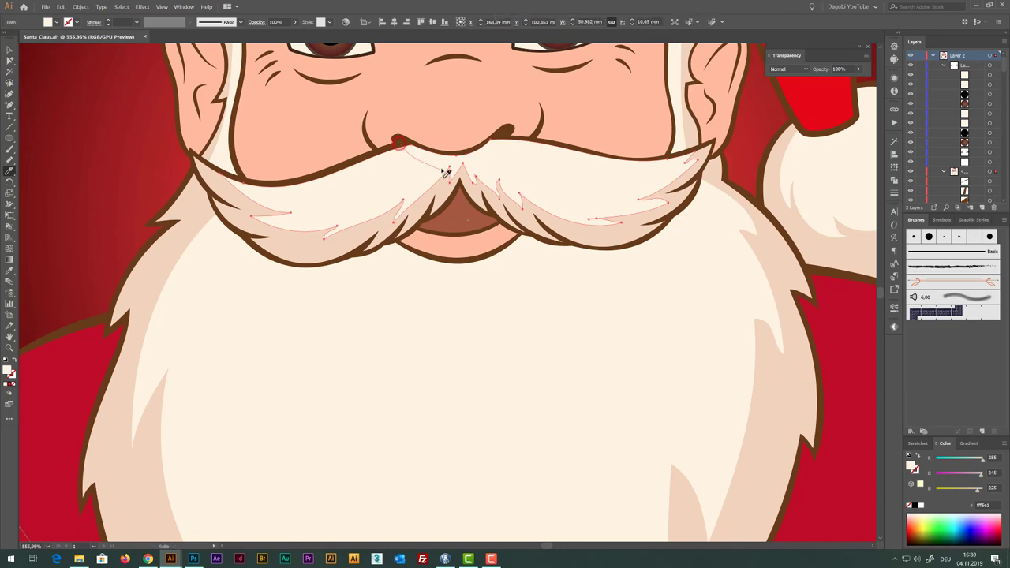
pyautogui.click(14, 63)
pyautogui.click(302, 136)
pyautogui.click(435, 160)
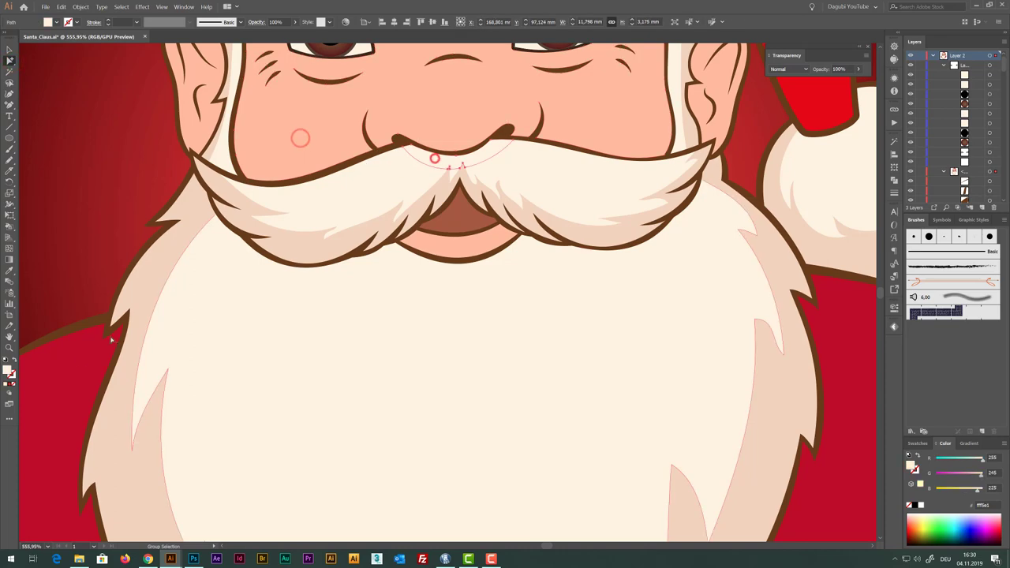
pyautogui.click(10, 270)
pyautogui.click(303, 237)
# Zoom in on the hat and select its white fur brim
pyautogui.hotkey('ctrl', '0')
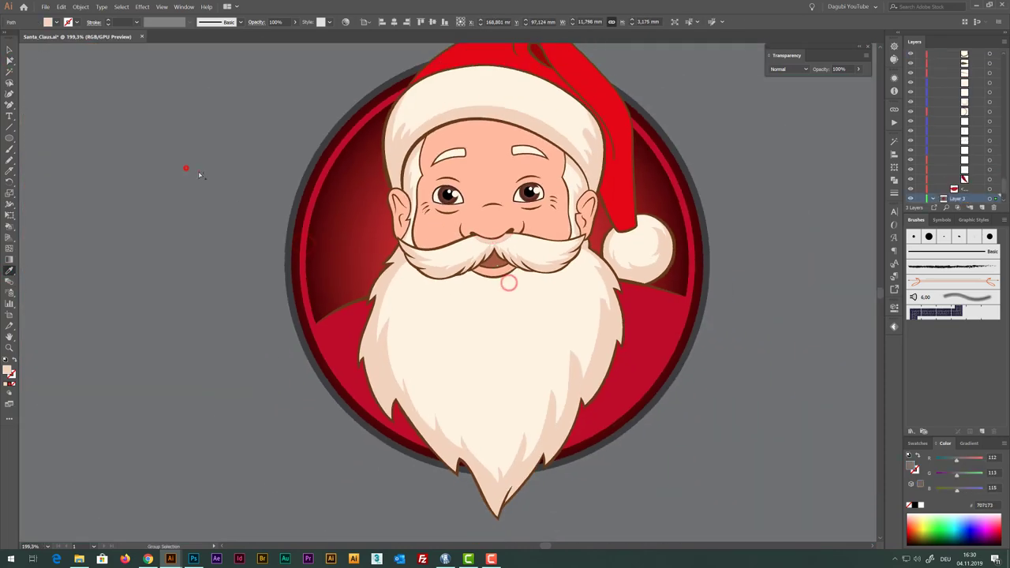
pyautogui.hotkey('ctrl', '0')
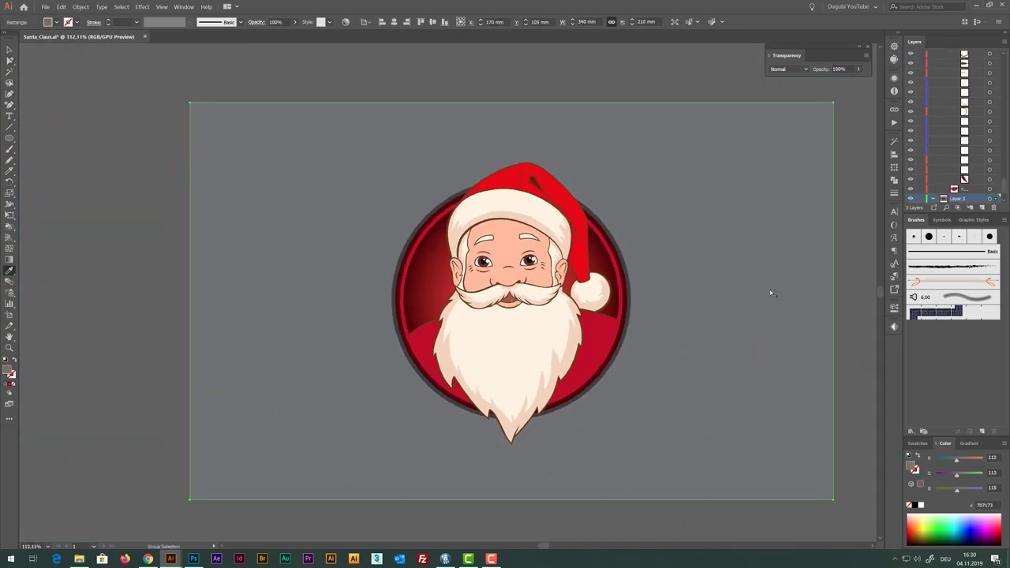
pyautogui.scroll(1, 771, 294)
pyautogui.moveTo(446, 175)
pyautogui.mouseDown()
pyautogui.moveTo(499, 181)
pyautogui.moveTo(491, 178)
pyautogui.mouseUp()
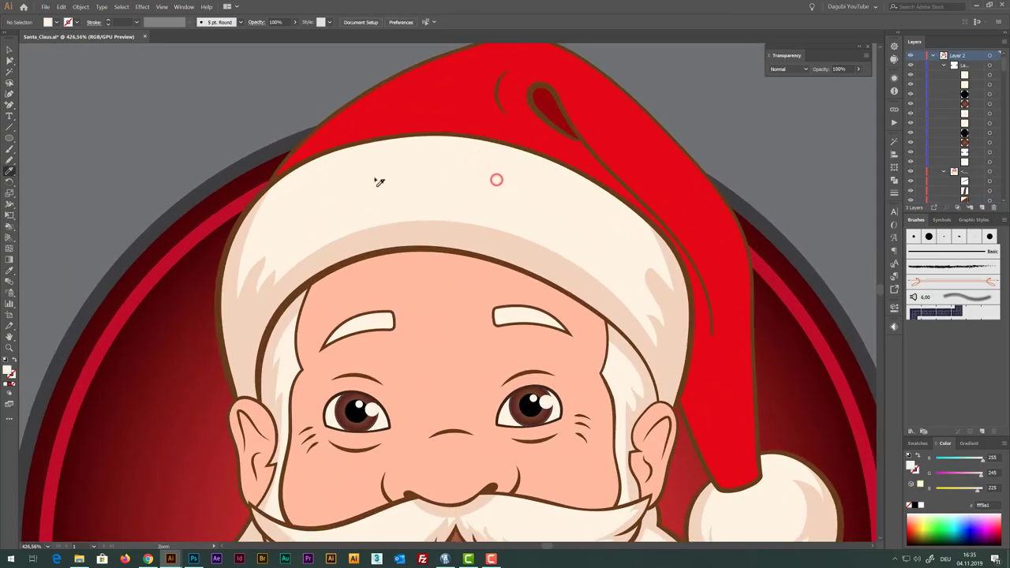
pyautogui.click(9, 60)
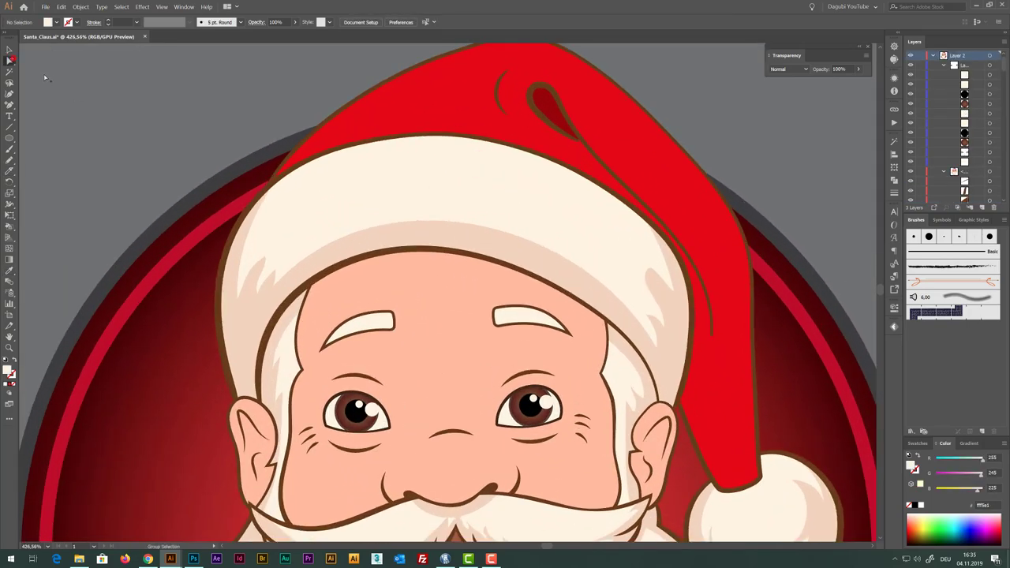
pyautogui.click(344, 169)
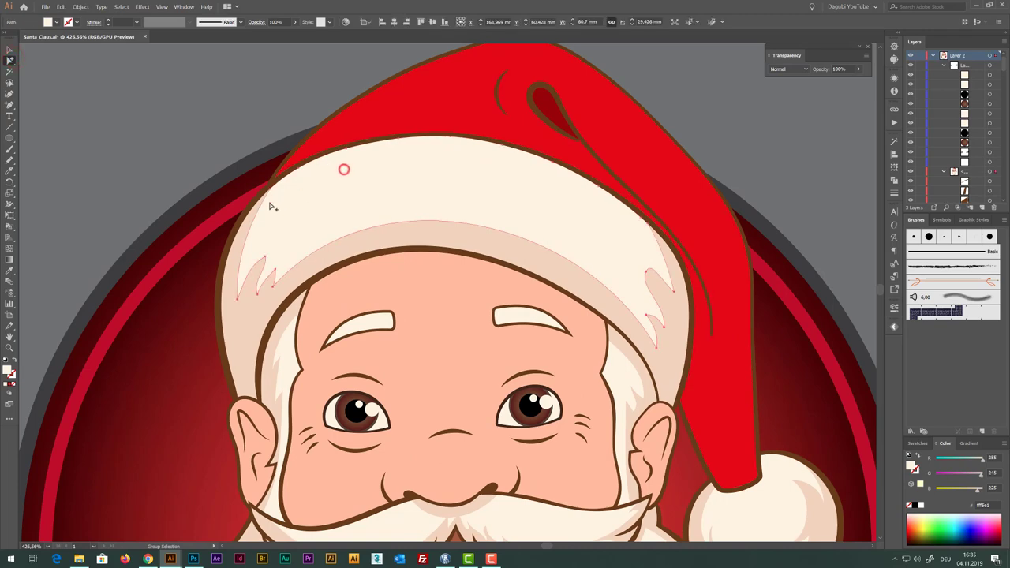
# Knife-cut a thin jagged highlight strip along the brim's upper edge and select it
pyautogui.click(11, 171)
pyautogui.moveTo(284, 193)
pyautogui.mouseDown()
pyautogui.moveTo(600, 201)
pyautogui.moveTo(647, 247)
pyautogui.mouseUp()
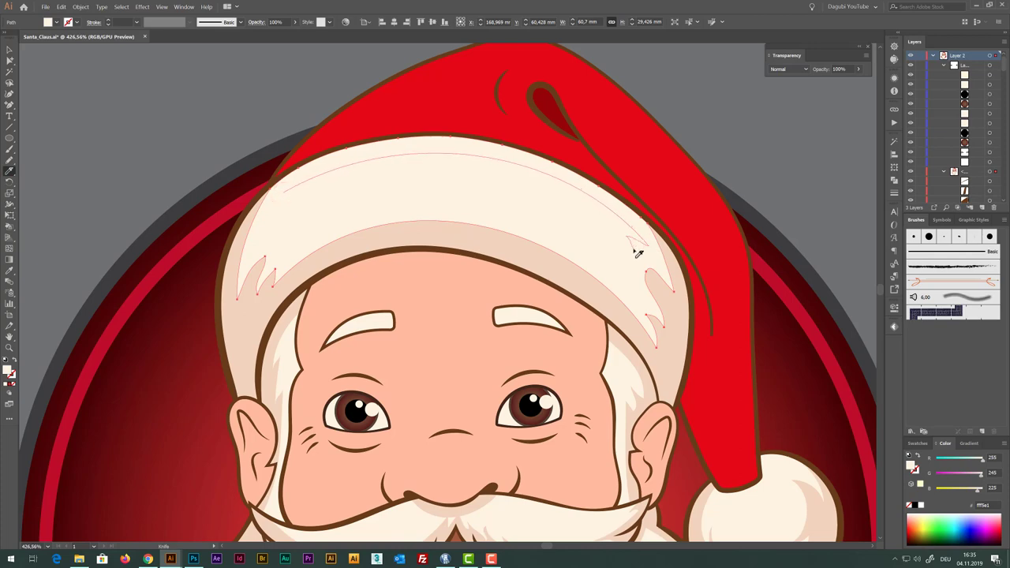
pyautogui.moveTo(563, 191)
pyautogui.mouseDown()
pyautogui.moveTo(450, 162)
pyautogui.moveTo(356, 169)
pyautogui.moveTo(304, 195)
pyautogui.mouseUp()
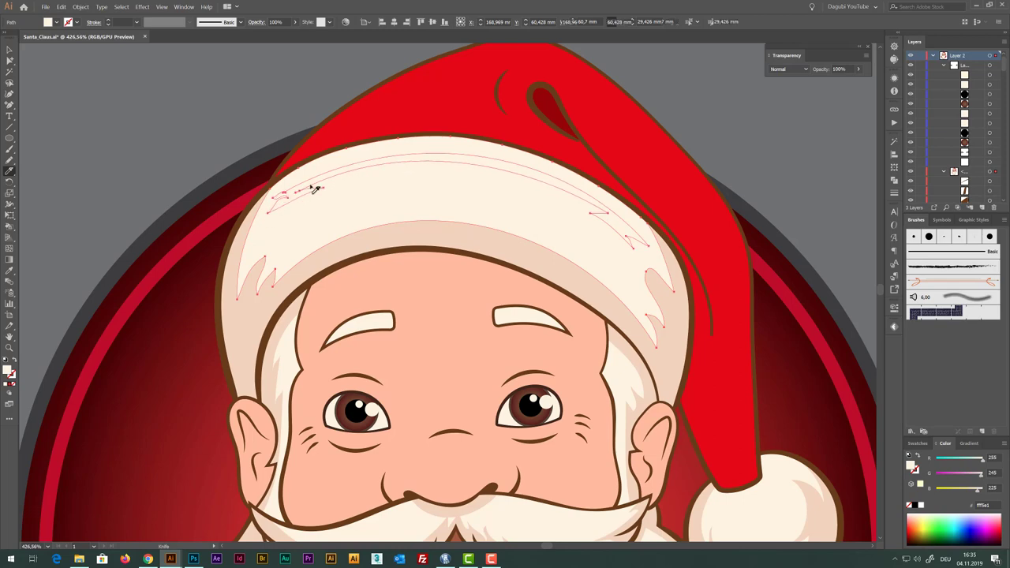
pyautogui.moveTo(285, 198); pyautogui.dragTo(269, 209)
pyautogui.click(9, 61)
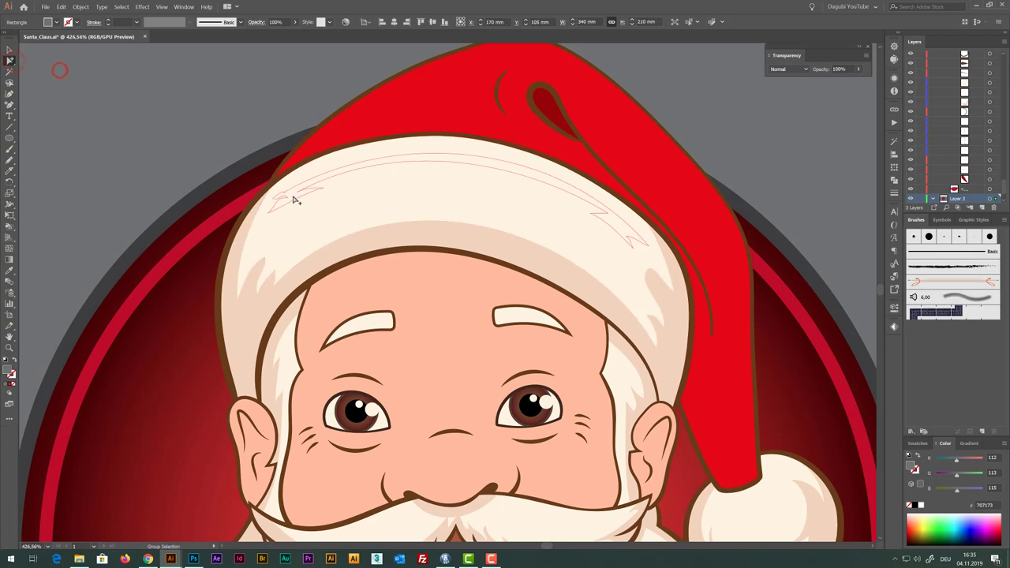
pyautogui.click(294, 195)
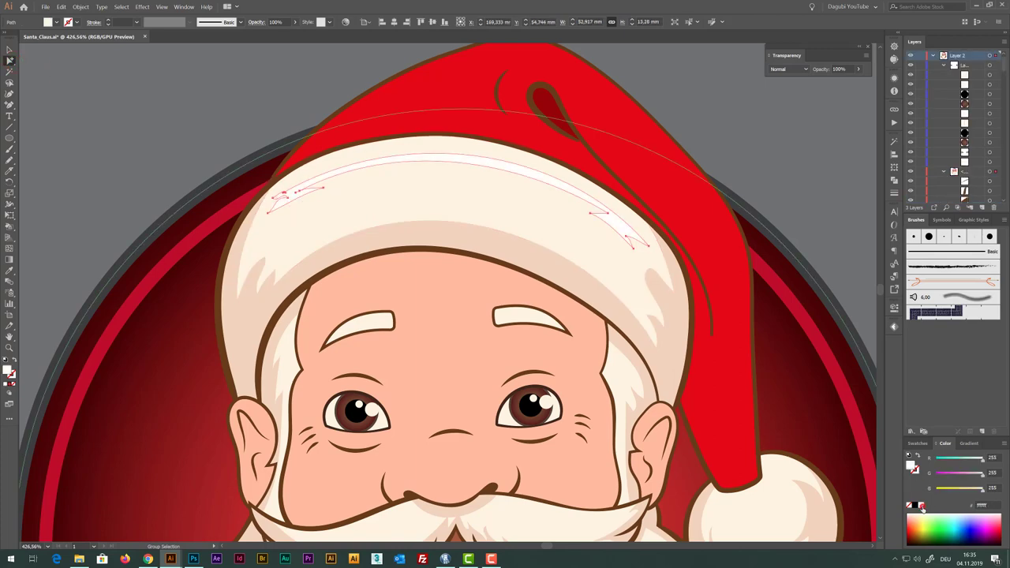
pyautogui.scroll(-3, 776, 426)
pyautogui.click(676, 72)
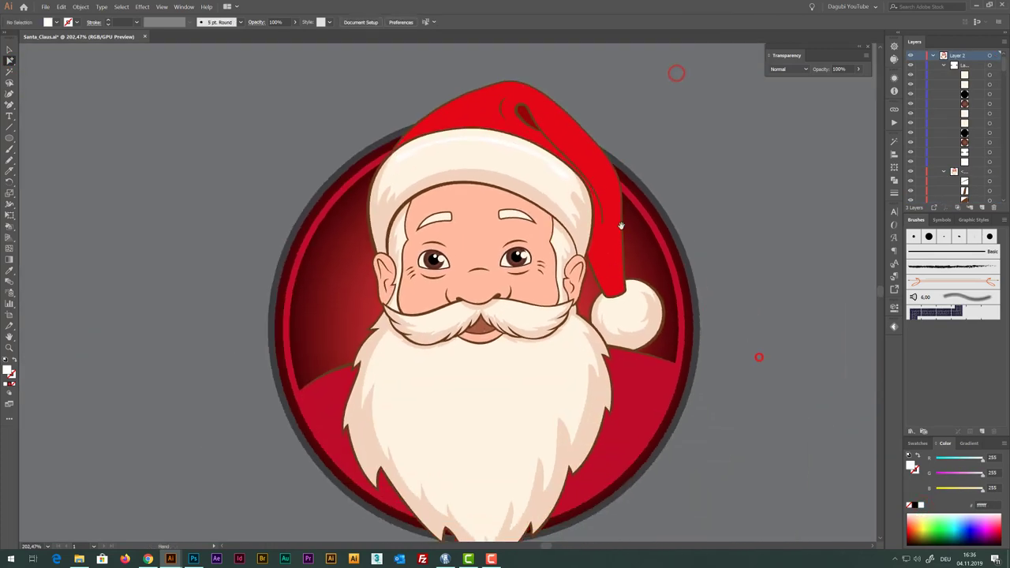
# Cut curved strands into the pom-pom's upper left and fill the pieces white
pyautogui.scroll(5, 645, 315)
pyautogui.moveTo(645, 316); pyautogui.dragTo(658, 326)
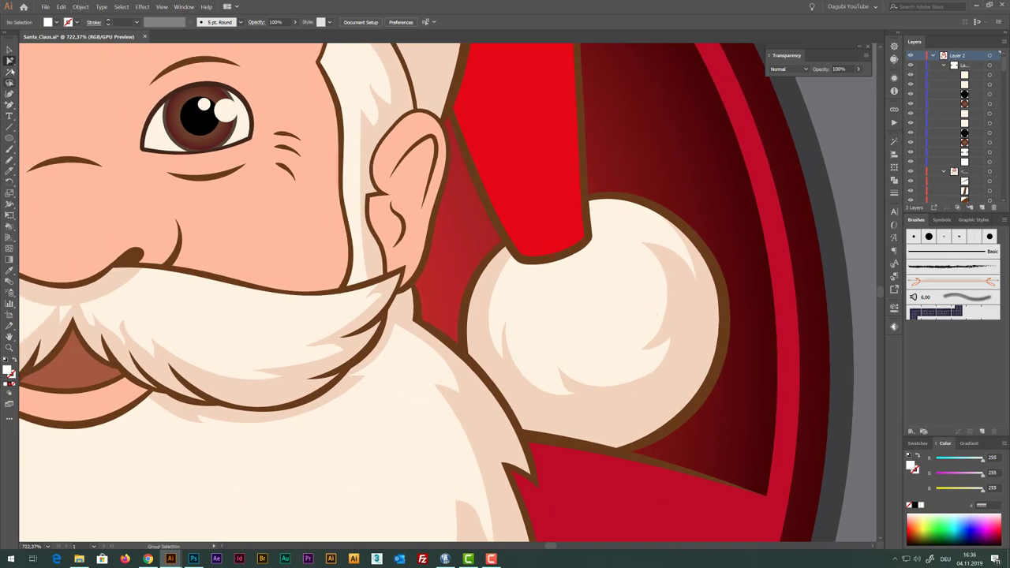
pyautogui.click(554, 293)
pyautogui.press('n')
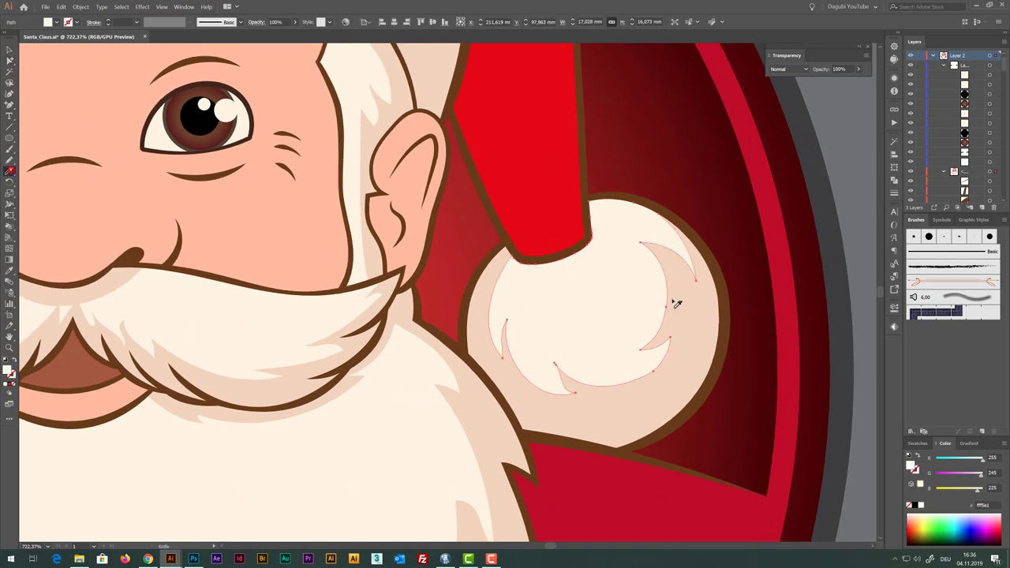
pyautogui.moveTo(614, 218); pyautogui.dragTo(629, 303)
pyautogui.moveTo(587, 290); pyautogui.dragTo(524, 284)
pyautogui.click(10, 59)
pyautogui.click(840, 142)
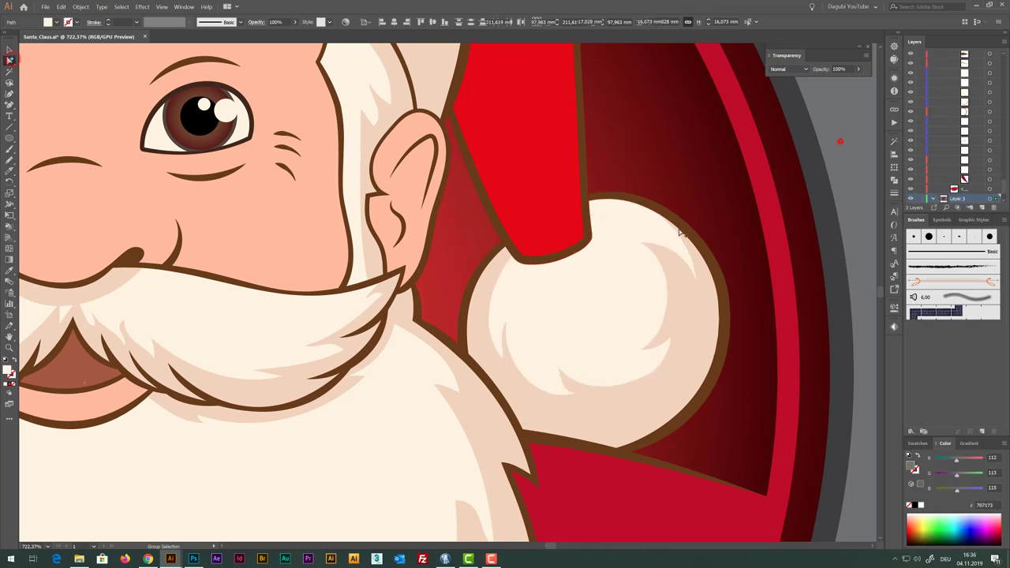
pyautogui.click(608, 249)
pyautogui.click(920, 505)
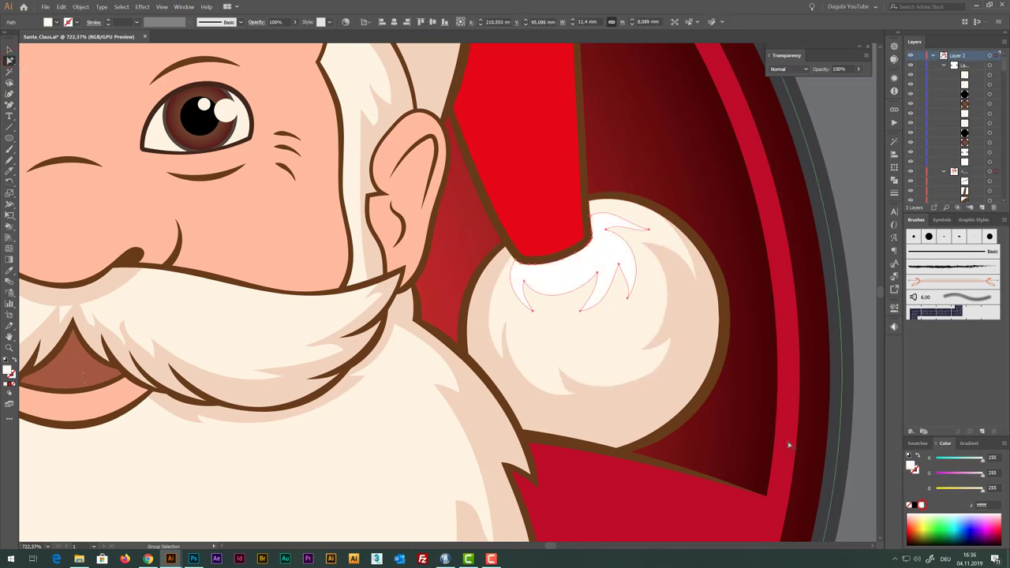
# Zoom out to the whole badge, then select the light moustache strands on both sides
pyautogui.keyDown('ctrl'); pyautogui.keyDown('alt'); pyautogui.click(756, 405); pyautogui.keyUp('alt'); pyautogui.keyUp('ctrl')
pyautogui.click(827, 290)
pyautogui.keyDown('ctrl'); pyautogui.keyDown('alt'); pyautogui.click(843, 227); pyautogui.keyUp('alt'); pyautogui.keyUp('ctrl')
pyautogui.keyDown('ctrl'); pyautogui.click(755, 338); pyautogui.keyUp('ctrl')
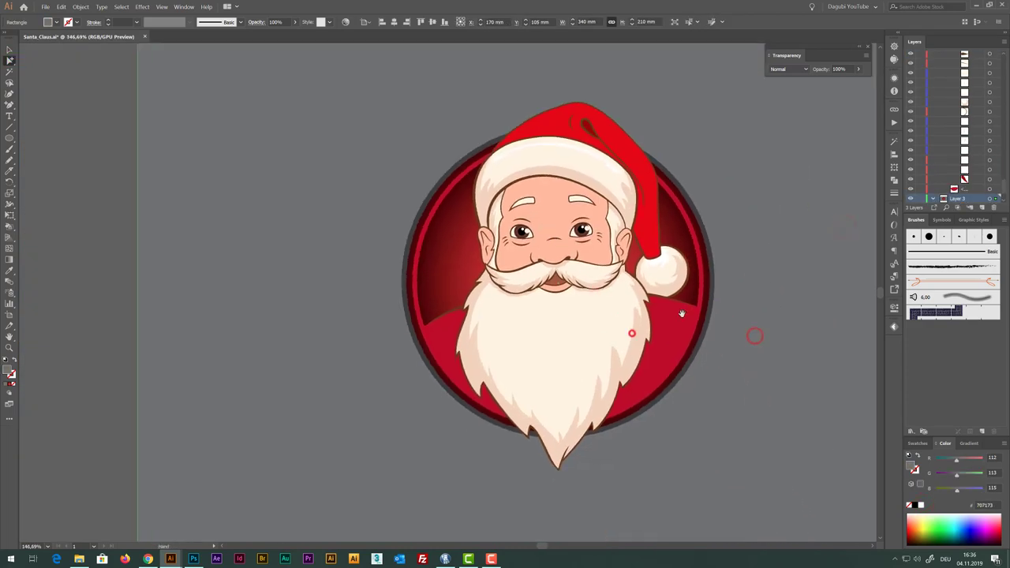
pyautogui.keyDown('ctrl'); pyautogui.click(588, 322); pyautogui.keyUp('ctrl')
pyautogui.keyDown('ctrl'); pyautogui.click(586, 320); pyautogui.keyUp('ctrl')
pyautogui.click(577, 184)
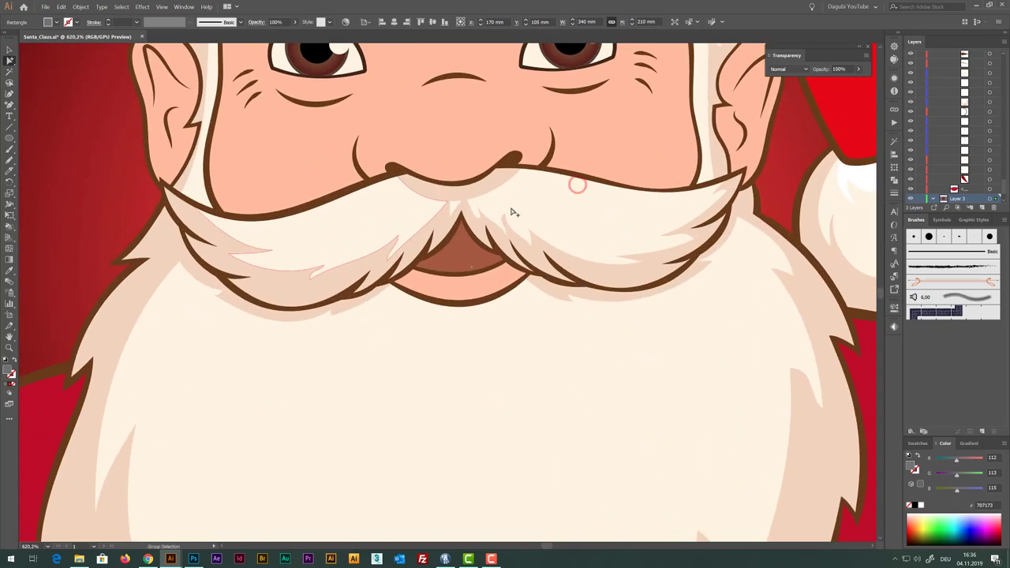
pyautogui.click(540, 207)
pyautogui.keyDown('shift'); pyautogui.click(383, 207); pyautogui.keyUp('shift')
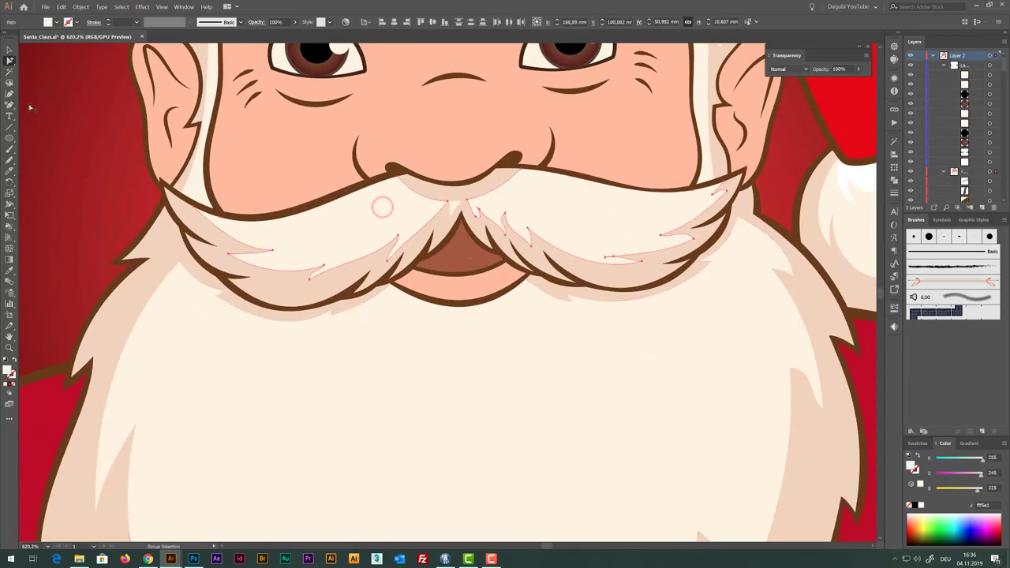
# Knife-cut four thin strand lines across the right moustache and one across the left
pyautogui.click(9, 170)
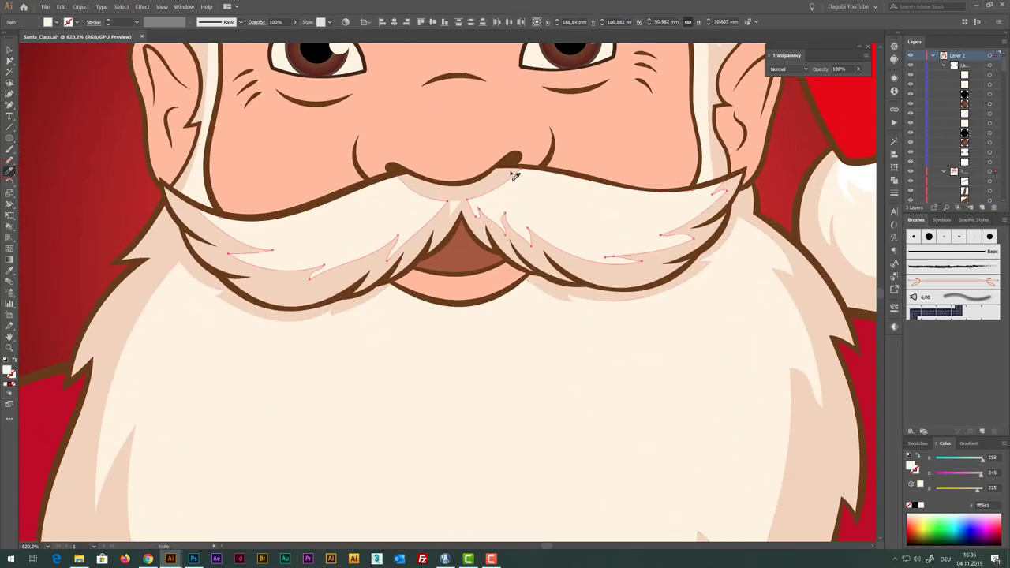
pyautogui.moveTo(513, 175); pyautogui.dragTo(680, 206)
pyautogui.moveTo(616, 211)
pyautogui.mouseDown()
pyautogui.moveTo(634, 207)
pyautogui.moveTo(511, 176)
pyautogui.mouseUp()
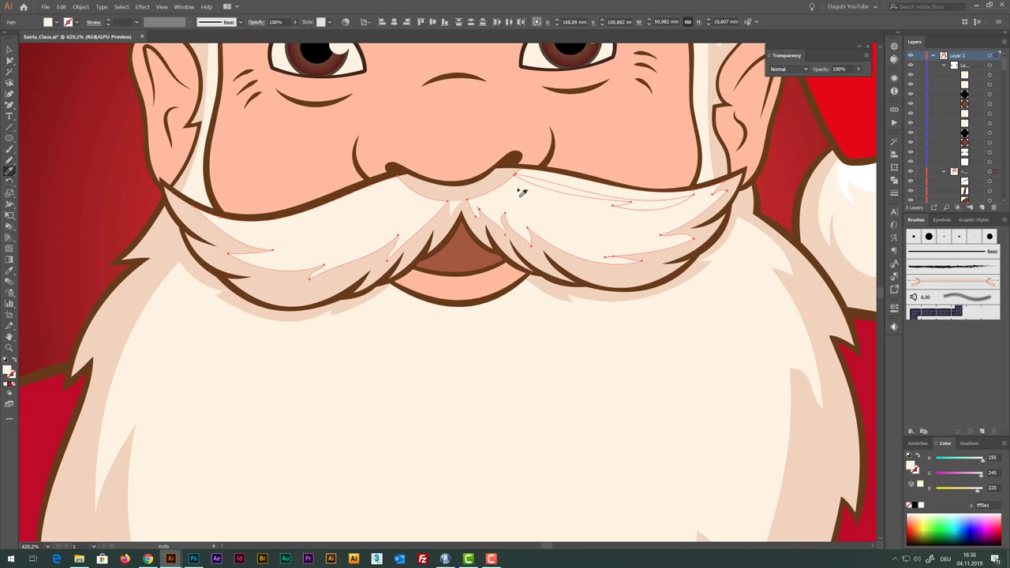
pyautogui.moveTo(514, 177); pyautogui.dragTo(647, 216)
pyautogui.moveTo(578, 218)
pyautogui.mouseDown()
pyautogui.moveTo(601, 230)
pyautogui.moveTo(519, 189)
pyautogui.mouseUp()
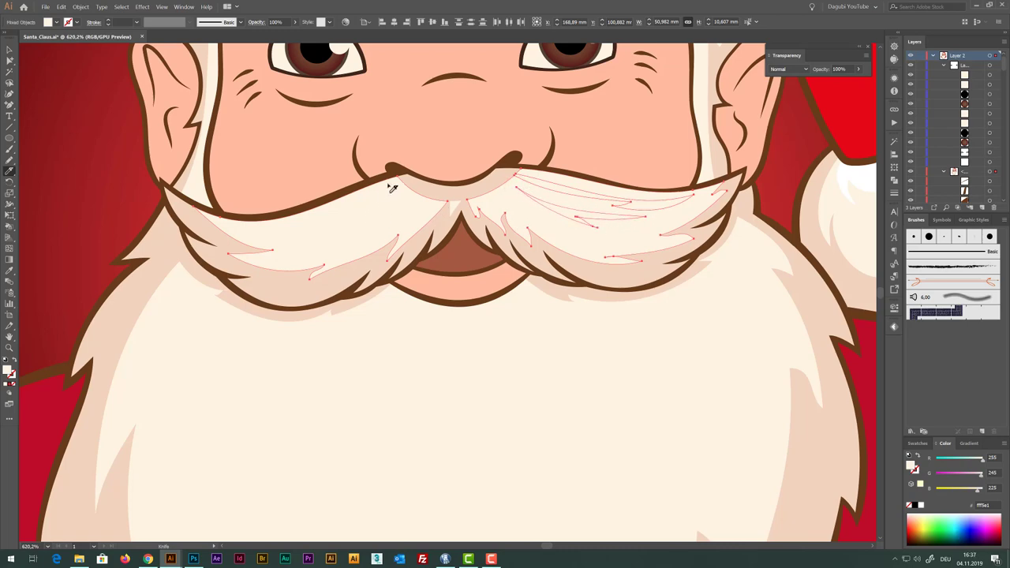
pyautogui.moveTo(390, 185)
pyautogui.mouseDown()
pyautogui.moveTo(329, 214)
pyautogui.moveTo(243, 226)
pyautogui.moveTo(332, 228)
pyautogui.moveTo(392, 197)
pyautogui.moveTo(368, 202)
pyautogui.moveTo(356, 232)
pyautogui.moveTo(299, 250)
pyautogui.moveTo(371, 237)
pyautogui.moveTo(409, 218)
pyautogui.moveTo(399, 213)
pyautogui.mouseUp()
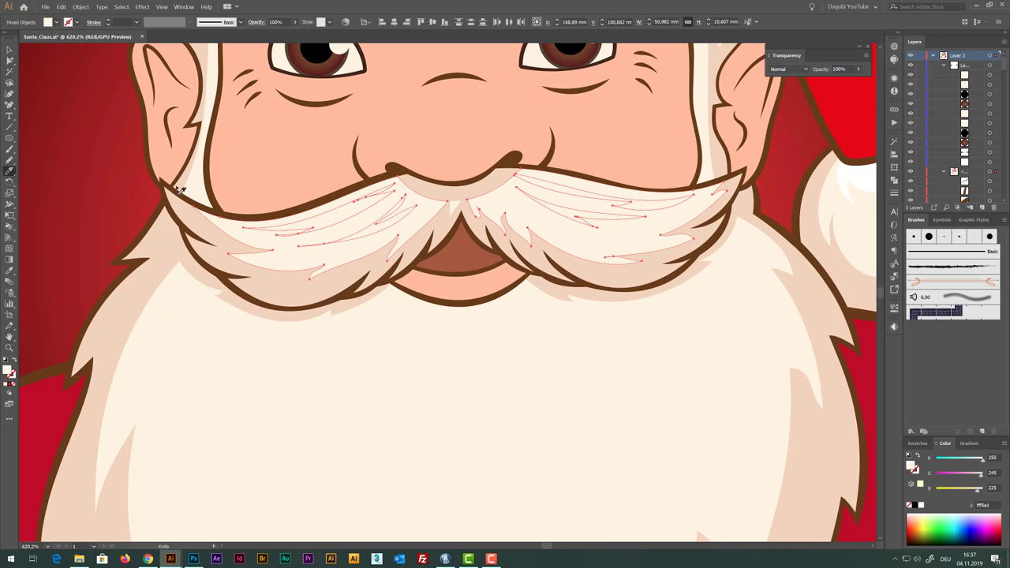
# Select the cut moustache pieces on both sides with Group Selection, zooming in on the cuts
pyautogui.click(9, 61)
pyautogui.click(371, 214)
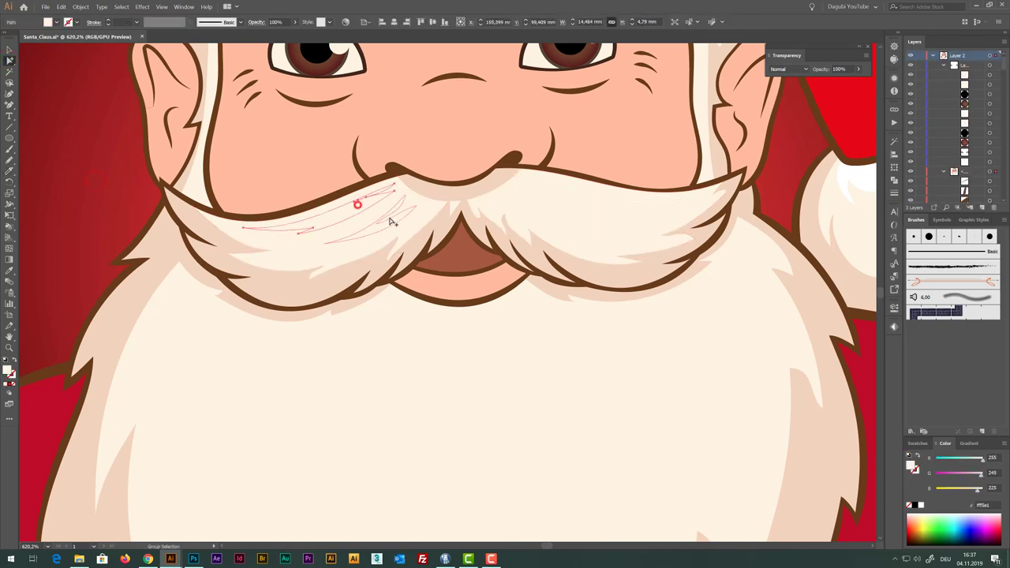
pyautogui.keyDown('shift'); pyautogui.click(639, 203); pyautogui.keyUp('shift')
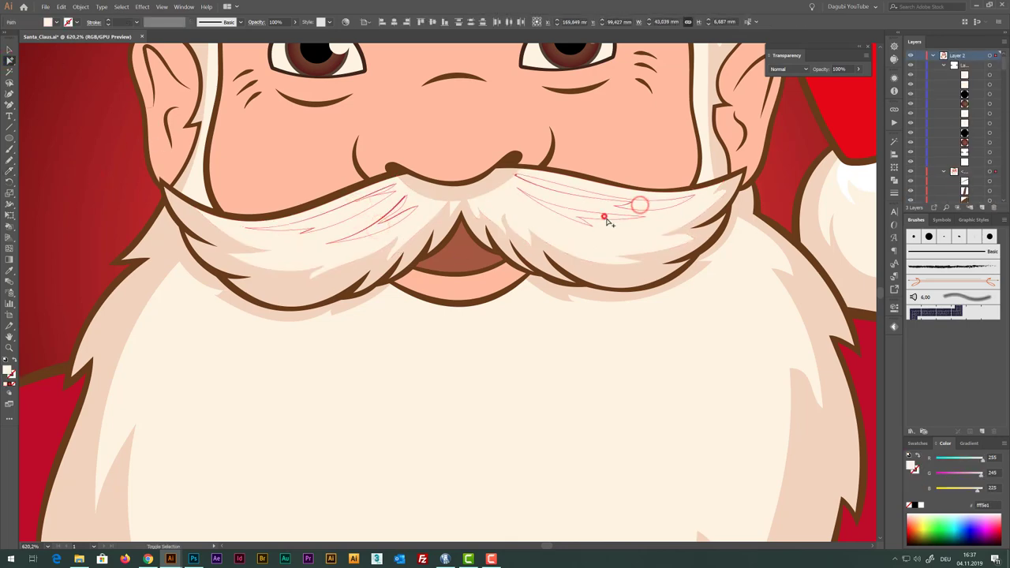
pyautogui.keyDown('shift'); pyautogui.click(604, 216); pyautogui.keyUp('shift')
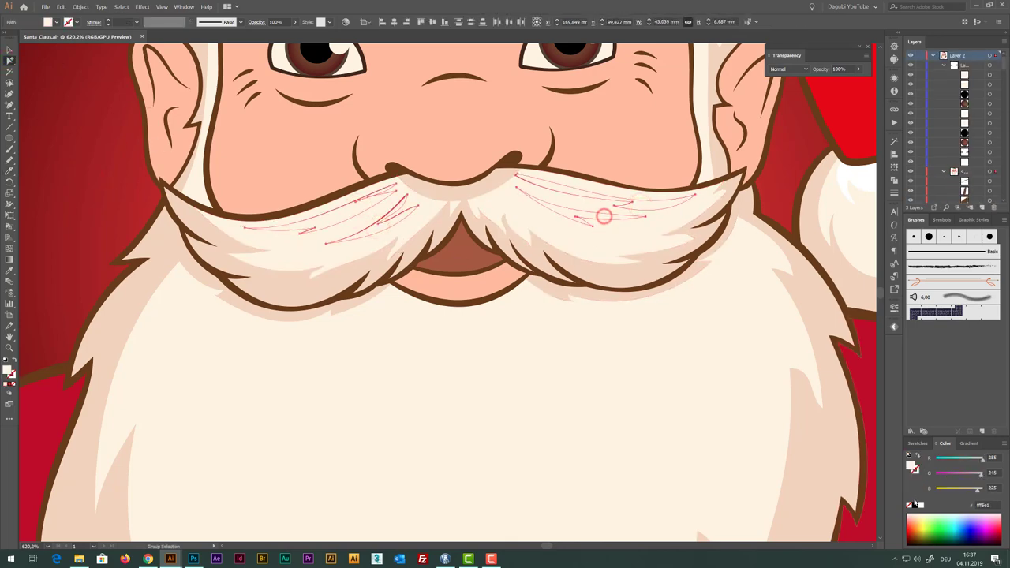
pyautogui.click(355, 195)
pyautogui.click(415, 243)
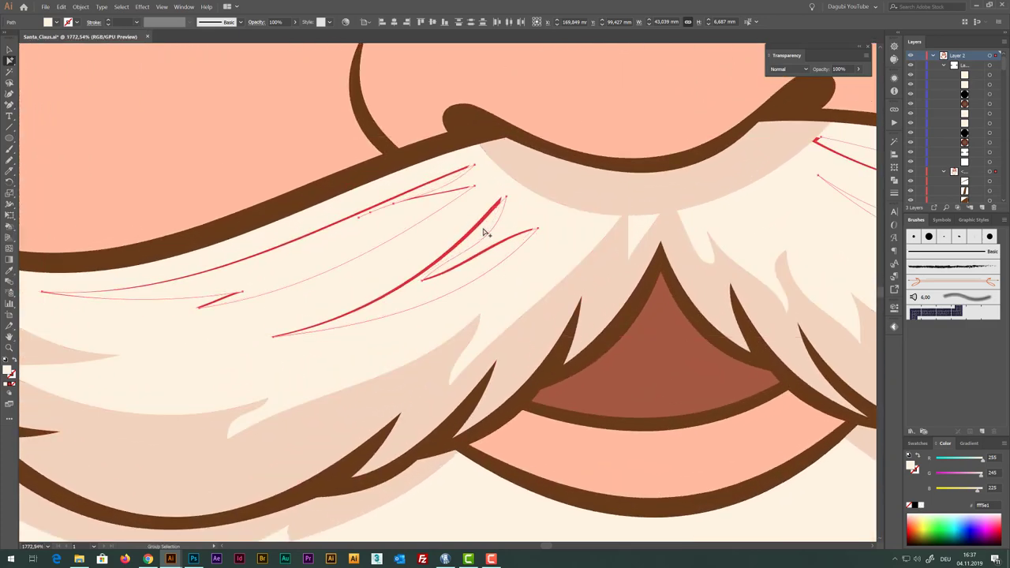
pyautogui.click(506, 241)
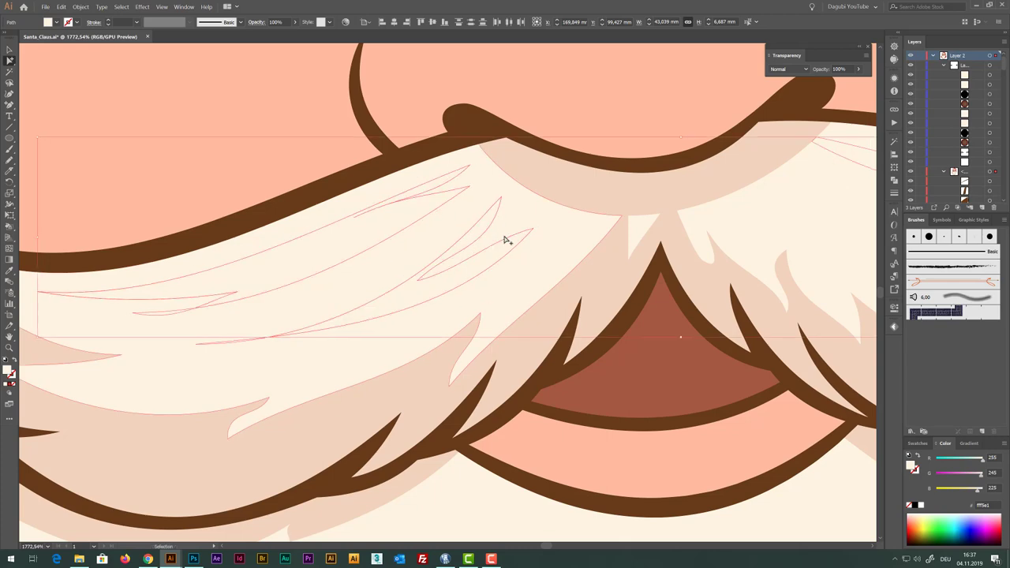
pyautogui.hotkey('ctrl', 'a')
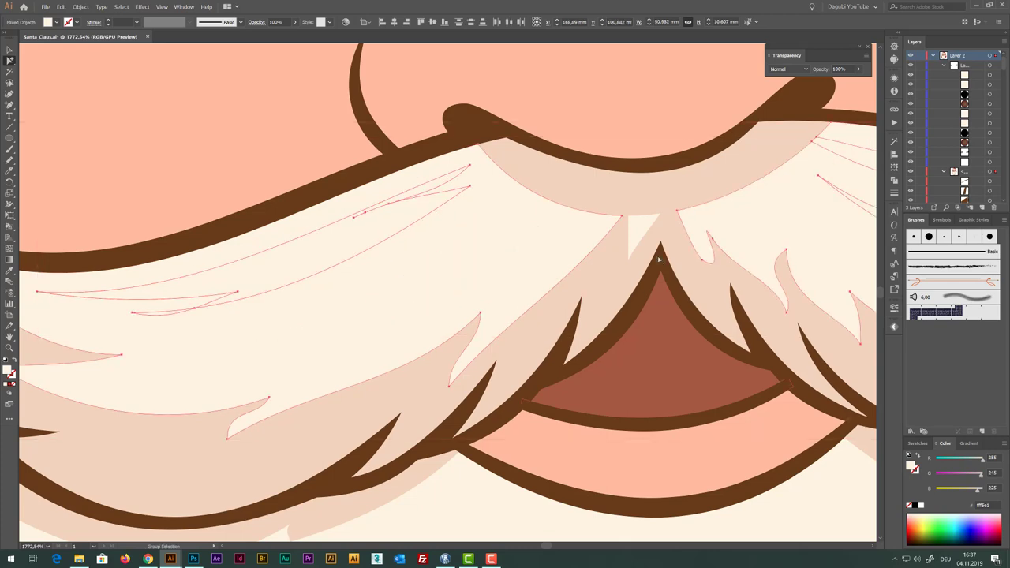
pyautogui.moveTo(700, 227); pyautogui.dragTo(622, 219)
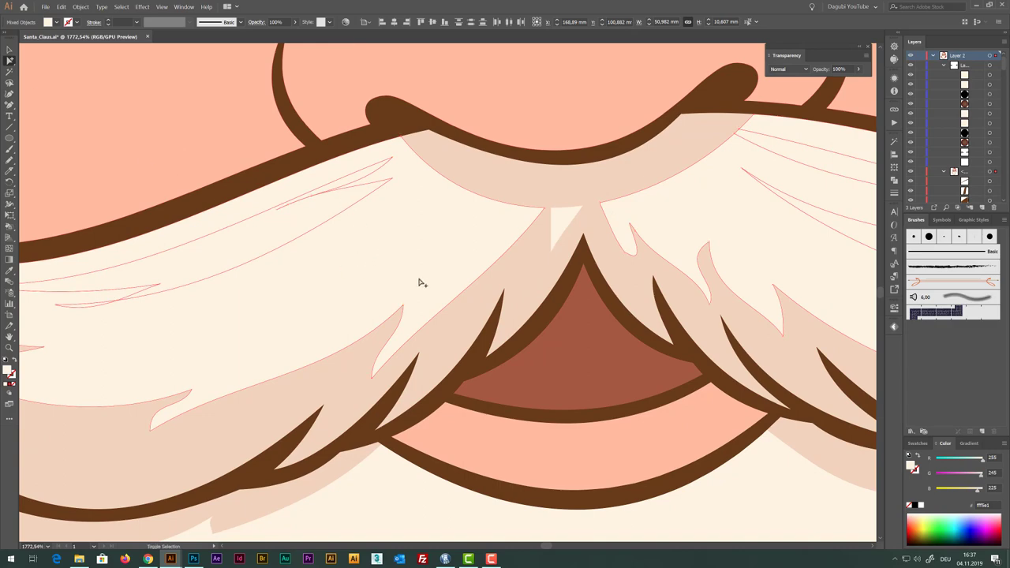
pyautogui.hotkey('ctrl', 'a')
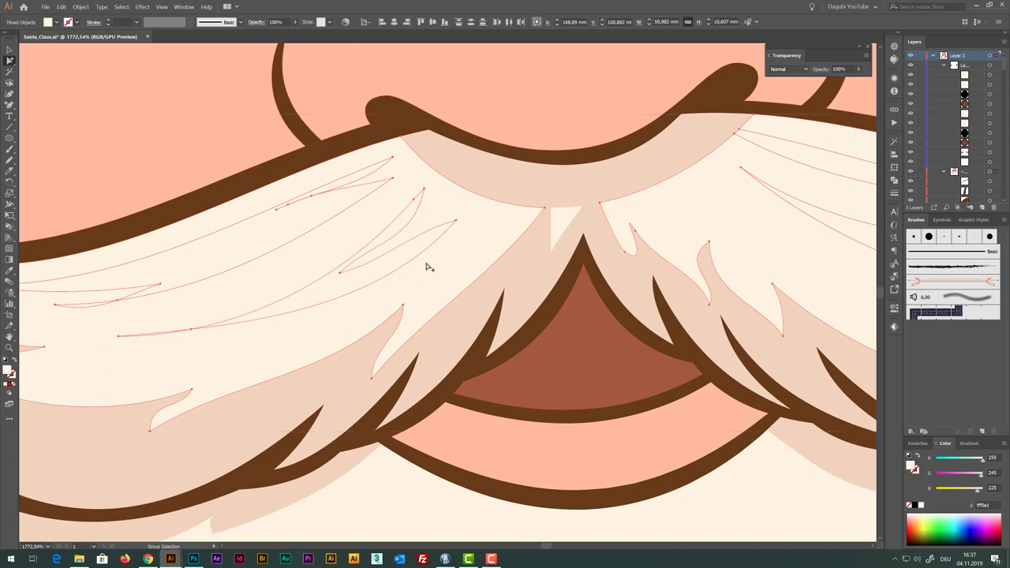
# Hide the bounding box, deselect, then reselect the left and right moustache strand pieces
pyautogui.click(10, 50)
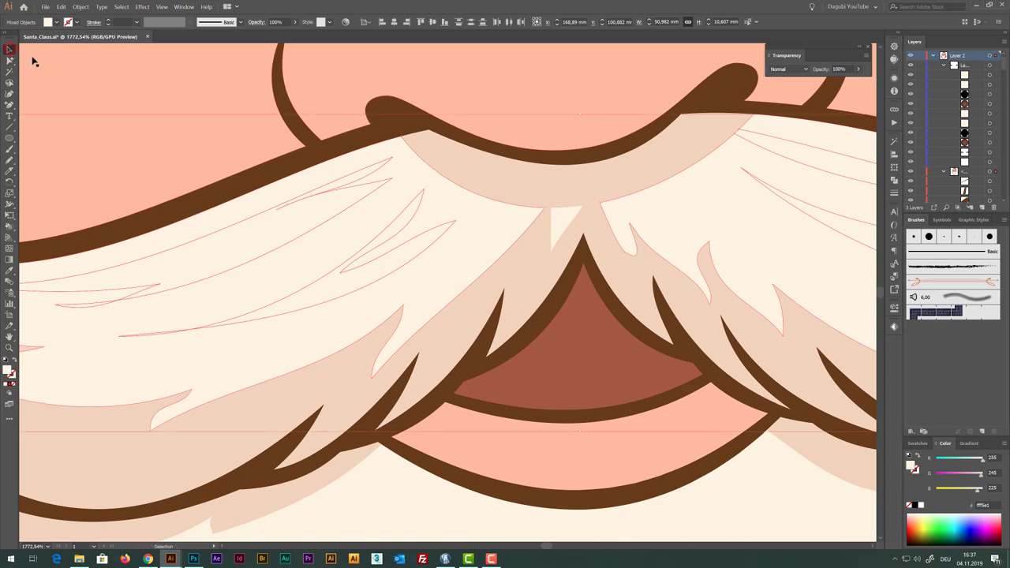
pyautogui.hotkey('ctrl', 'shift', 'b')
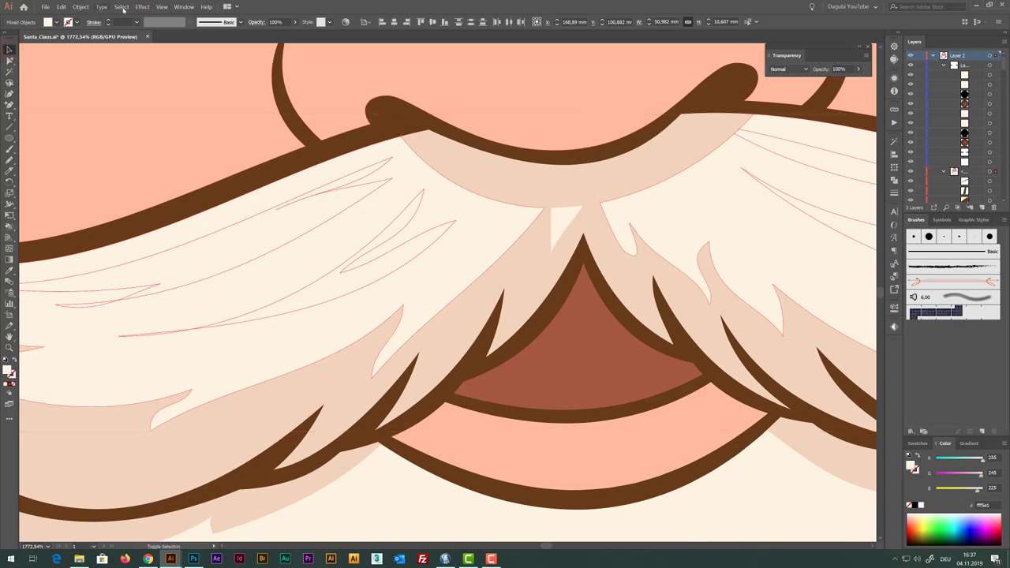
pyautogui.click(121, 6)
pyautogui.click(142, 34)
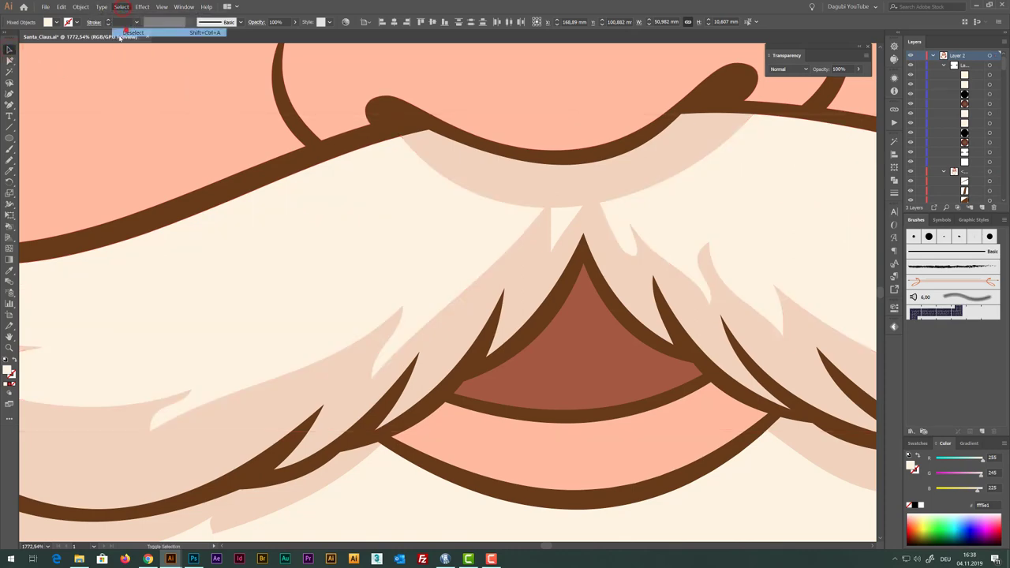
pyautogui.click(9, 60)
pyautogui.click(276, 230)
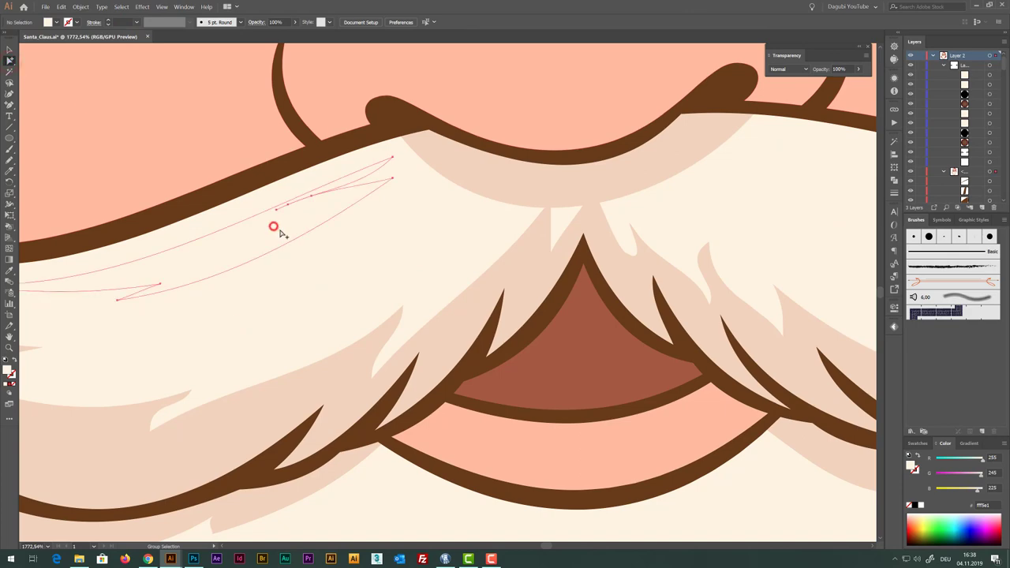
pyautogui.click(359, 269)
pyautogui.keyDown('shift'); pyautogui.click(834, 220); pyautogui.keyUp('shift')
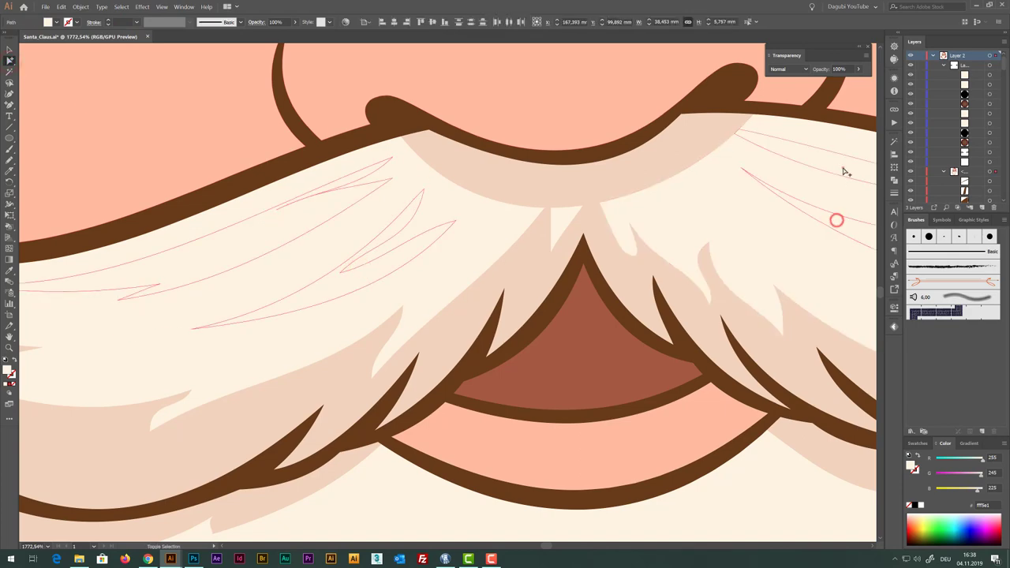
pyautogui.keyDown('shift'); pyautogui.click(841, 166); pyautogui.keyUp('shift')
pyautogui.scroll(-2, 706, 276)
pyautogui.scroll(-1, 709, 278)
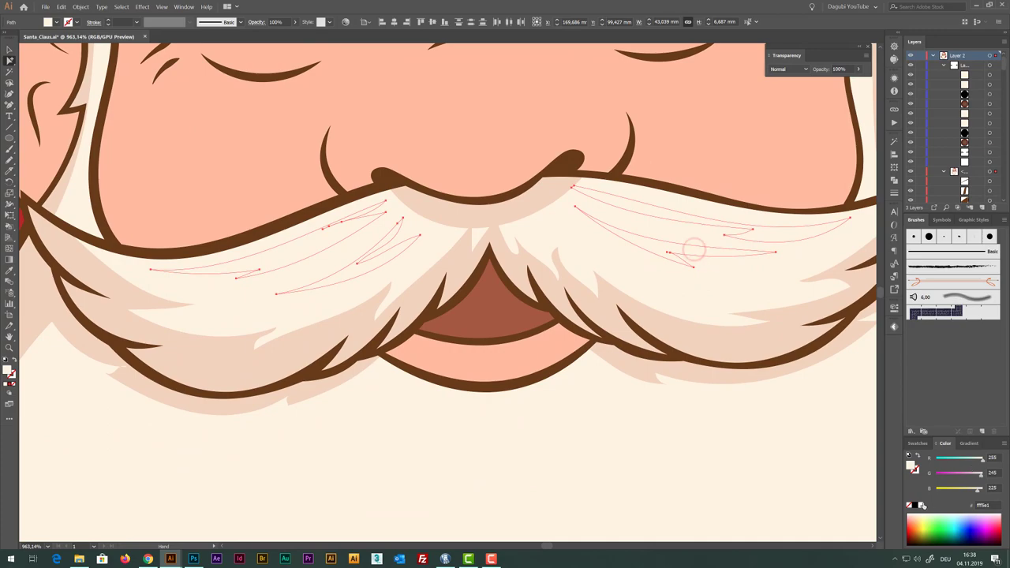
# Knife-cut zigzag strand lines into the beard's right side, middle and upper-left
pyautogui.scroll(-3, 742, 384)
pyautogui.click(289, 176)
pyautogui.moveTo(757, 418)
pyautogui.mouseDown()
pyautogui.moveTo(559, 282)
pyautogui.moveTo(541, 246)
pyautogui.mouseUp()
pyautogui.scroll(1, 544, 243)
pyautogui.scroll(1, 552, 244)
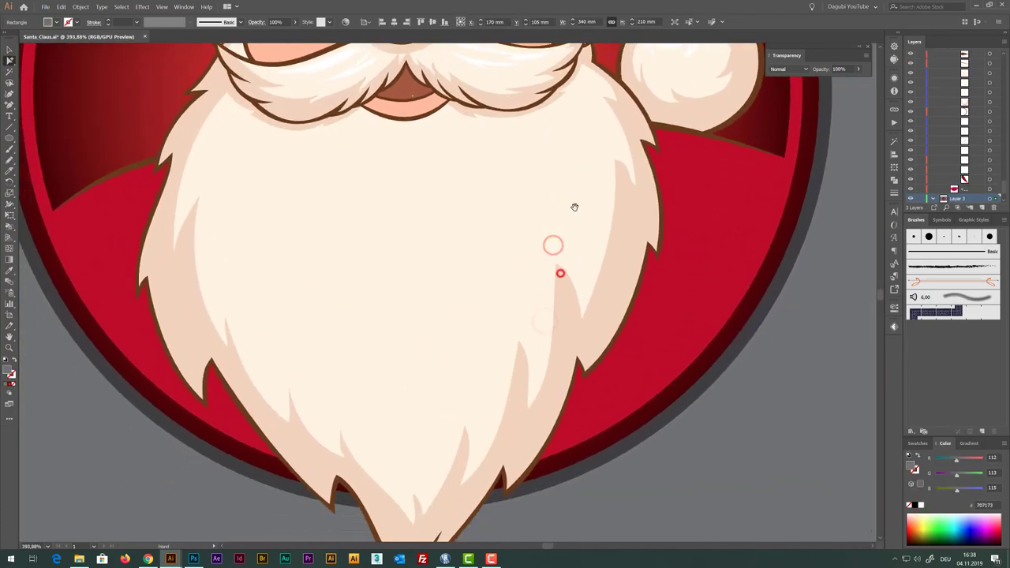
pyautogui.click(397, 180)
pyautogui.hotkey('shift', 'e')
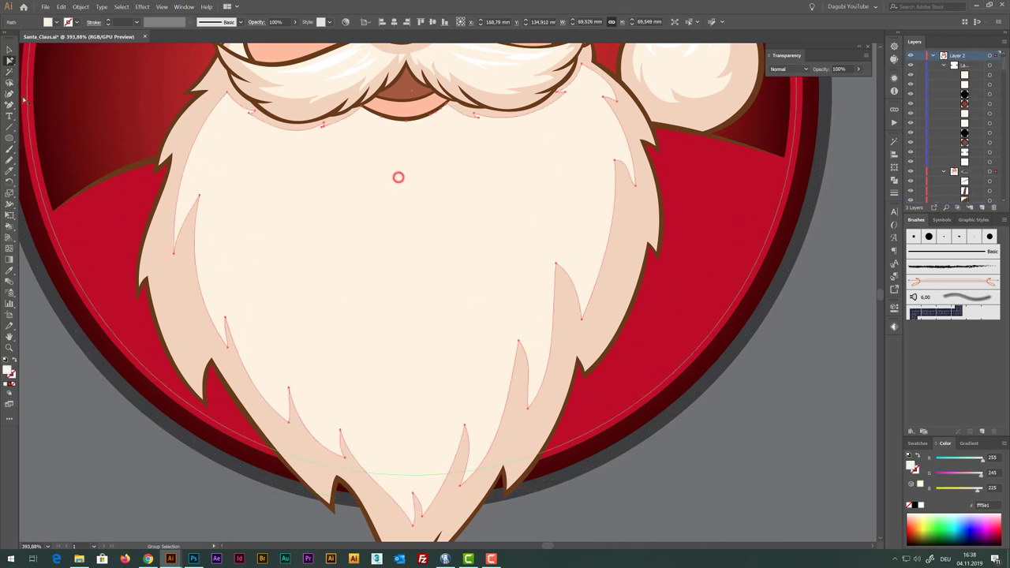
pyautogui.moveTo(586, 107)
pyautogui.mouseDown()
pyautogui.moveTo(582, 219)
pyautogui.moveTo(577, 173)
pyautogui.moveTo(550, 241)
pyautogui.moveTo(541, 235)
pyautogui.moveTo(507, 287)
pyautogui.moveTo(487, 297)
pyautogui.moveTo(552, 112)
pyautogui.moveTo(577, 124)
pyautogui.moveTo(586, 104)
pyautogui.moveTo(609, 96)
pyautogui.mouseUp()
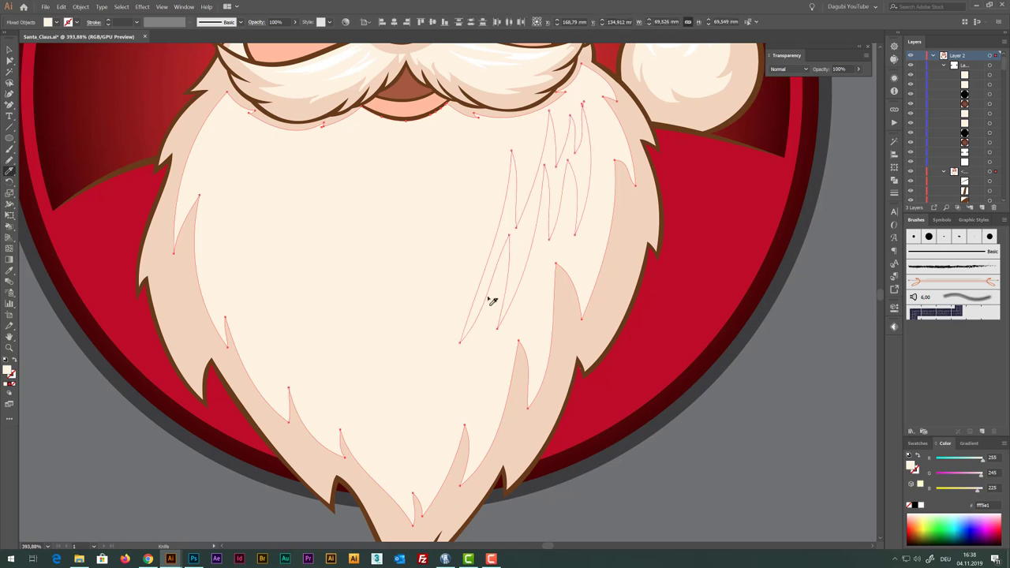
pyautogui.moveTo(474, 140)
pyautogui.mouseDown()
pyautogui.moveTo(467, 214)
pyautogui.moveTo(447, 162)
pyautogui.moveTo(419, 198)
pyautogui.moveTo(401, 164)
pyautogui.moveTo(374, 174)
pyautogui.moveTo(377, 126)
pyautogui.moveTo(456, 142)
pyautogui.mouseUp()
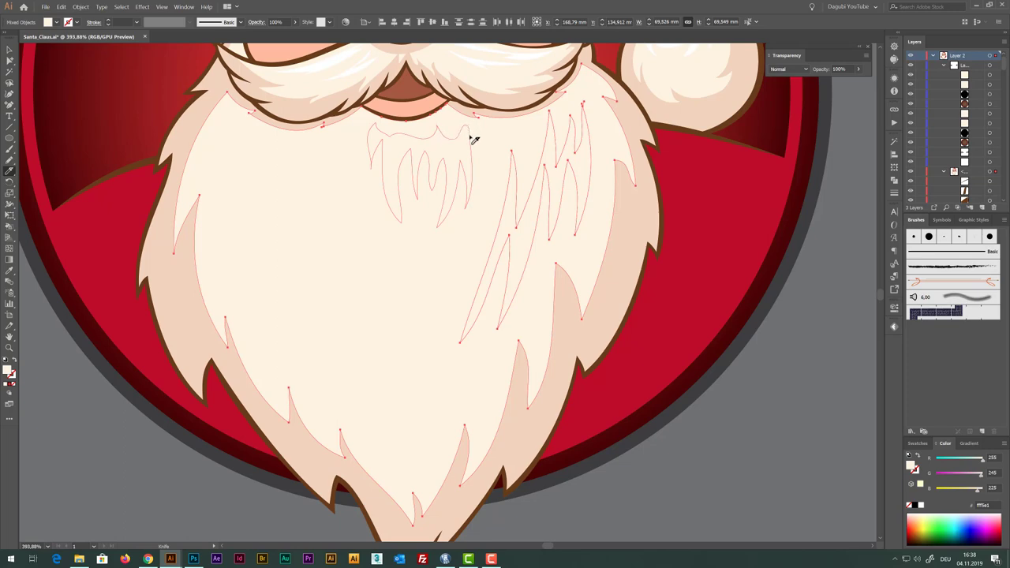
pyautogui.moveTo(246, 136)
pyautogui.mouseDown()
pyautogui.moveTo(242, 266)
pyautogui.moveTo(259, 207)
pyautogui.moveTo(281, 338)
pyautogui.moveTo(281, 271)
pyautogui.moveTo(315, 355)
pyautogui.moveTo(315, 300)
pyautogui.moveTo(334, 321)
pyautogui.moveTo(314, 205)
pyautogui.moveTo(282, 219)
pyautogui.moveTo(250, 152)
pyautogui.mouseUp()
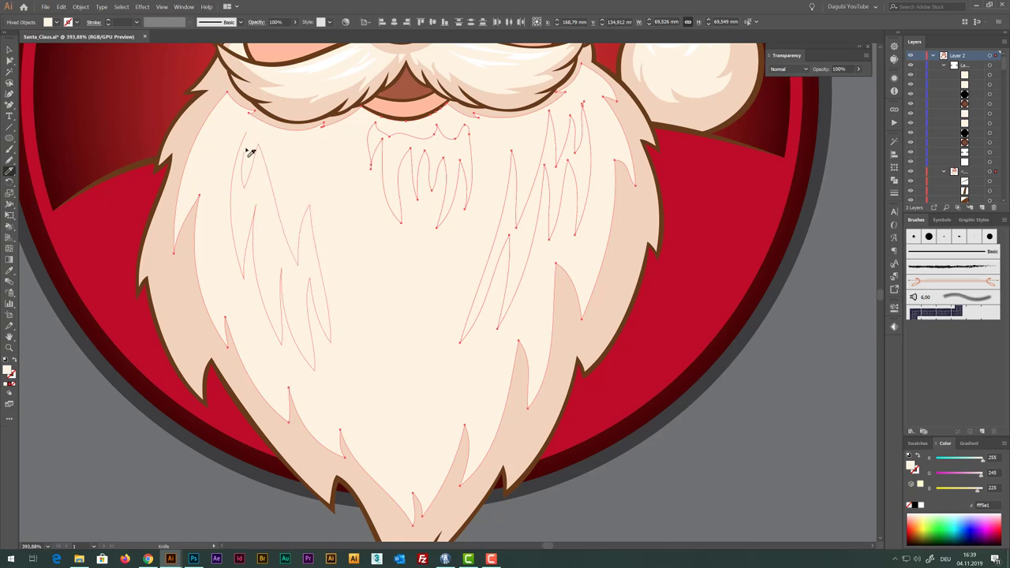
# Select all the beard highlight strands with Group Selection and fill them white (255, 255, 255)
pyautogui.click(10, 60)
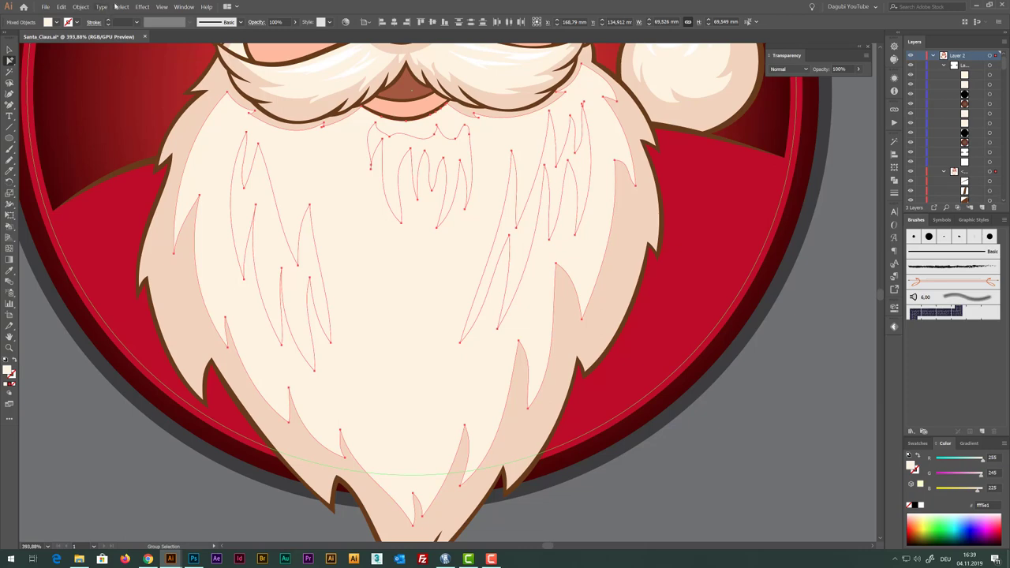
pyautogui.click(119, 6)
pyautogui.click(137, 33)
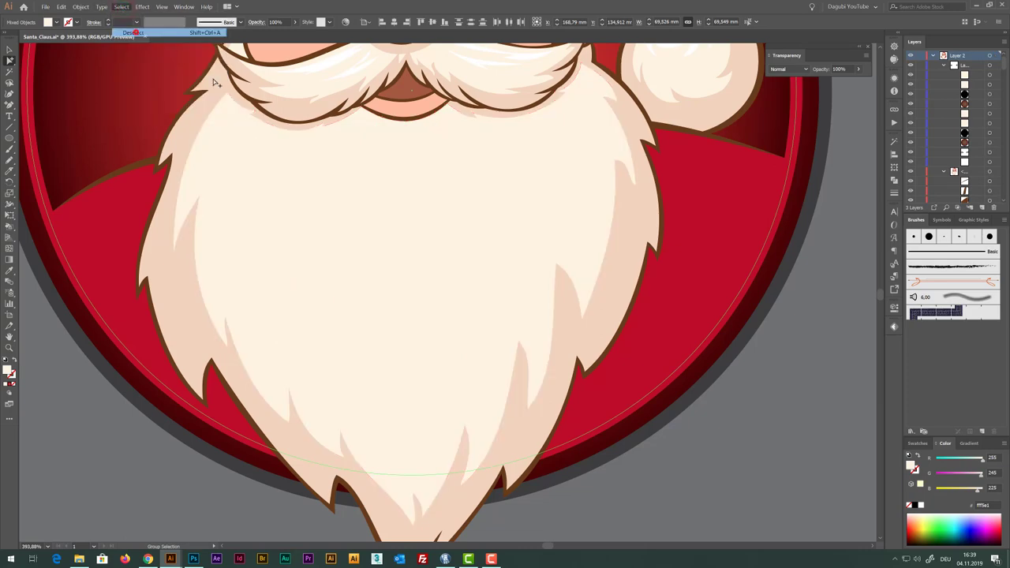
pyautogui.click(256, 171)
pyautogui.click(398, 147)
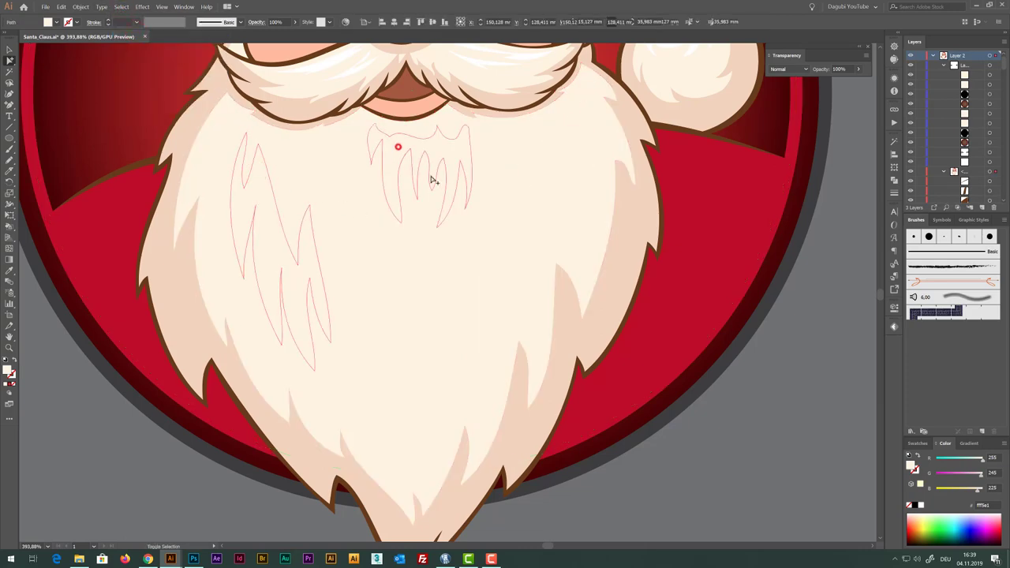
pyautogui.doubleClick(555, 184)
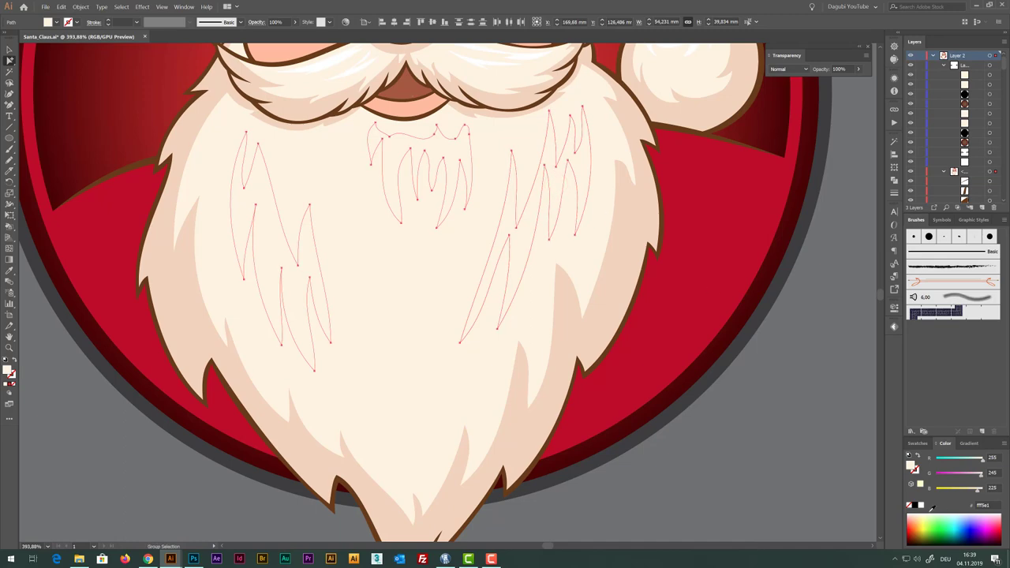
pyautogui.click(919, 505)
# Zoom in on the beard, select all highlight strands and tone them to soft cream (255, 249, 238)
pyautogui.scroll(-5, 658, 396)
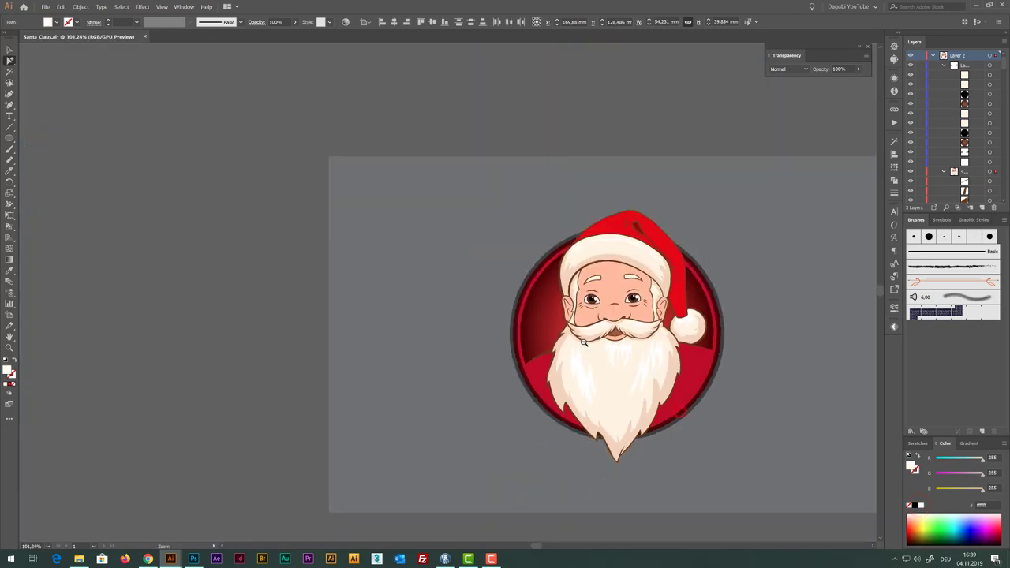
pyautogui.click(672, 91)
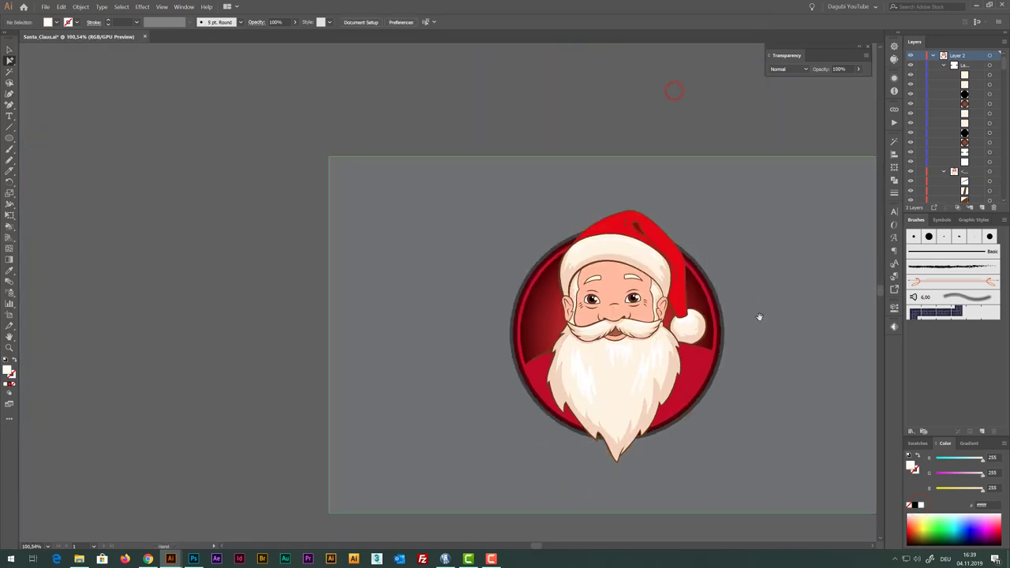
pyautogui.moveTo(752, 309); pyautogui.dragTo(628, 226)
pyautogui.press('z')
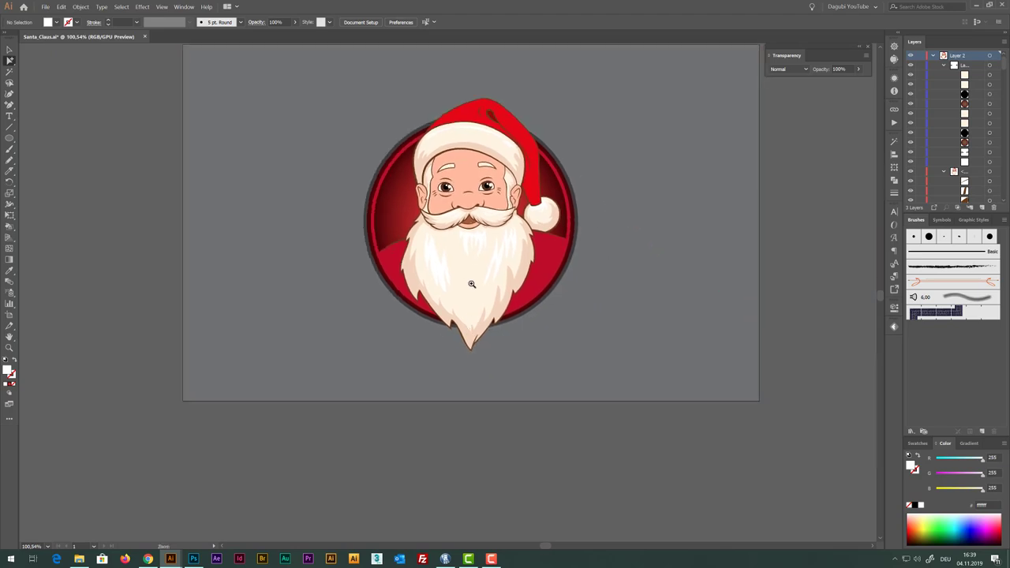
pyautogui.moveTo(464, 248); pyautogui.dragTo(479, 262)
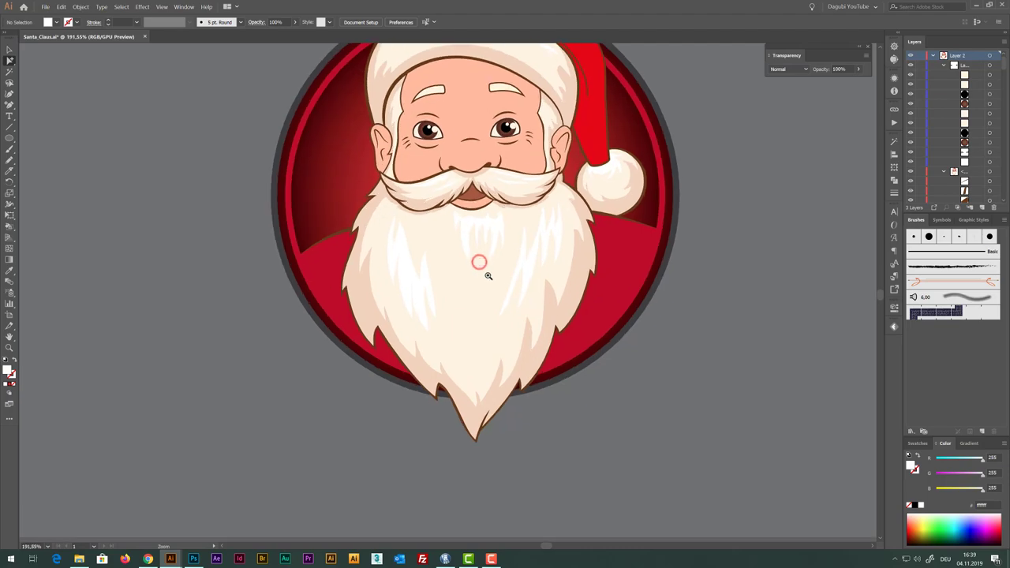
pyautogui.moveTo(458, 211)
pyautogui.mouseDown()
pyautogui.moveTo(541, 320)
pyautogui.moveTo(454, 248)
pyautogui.mouseUp()
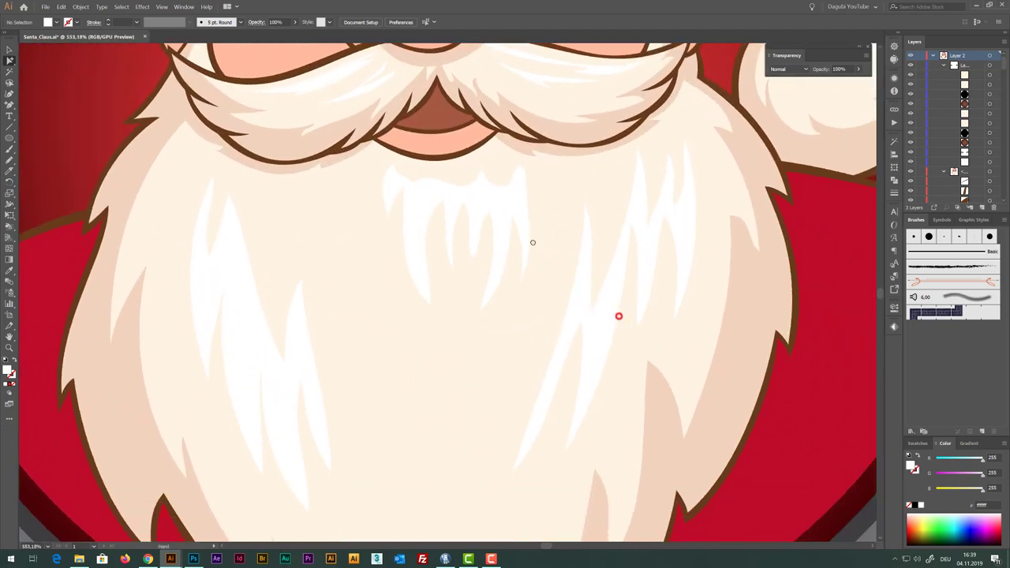
pyautogui.keyDown('alt'); pyautogui.click(390, 170); pyautogui.keyUp('alt')
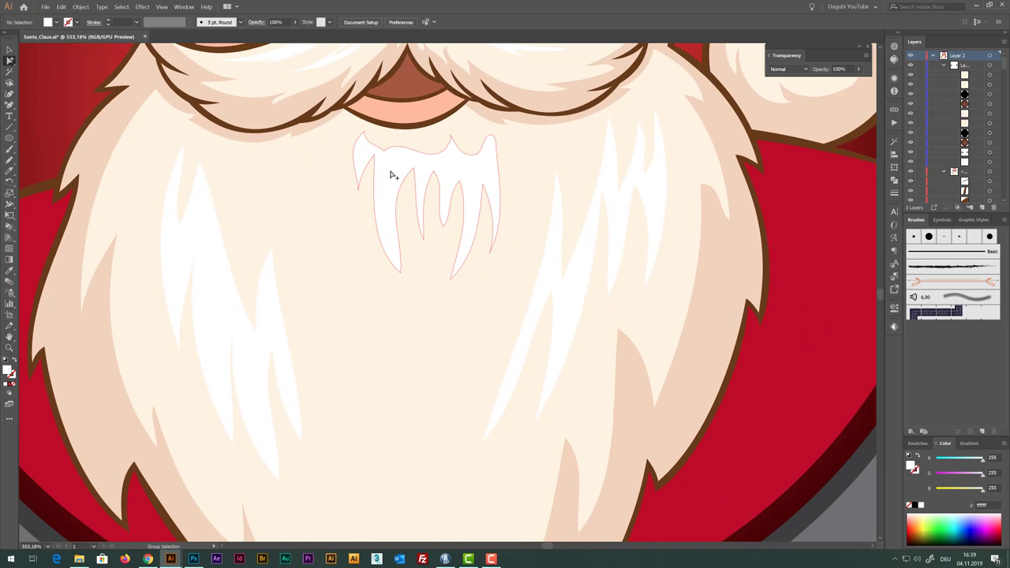
pyautogui.keyDown('shift'); pyautogui.click(266, 294); pyautogui.keyUp('shift')
pyautogui.keyDown('shift'); pyautogui.click(554, 248); pyautogui.keyUp('shift')
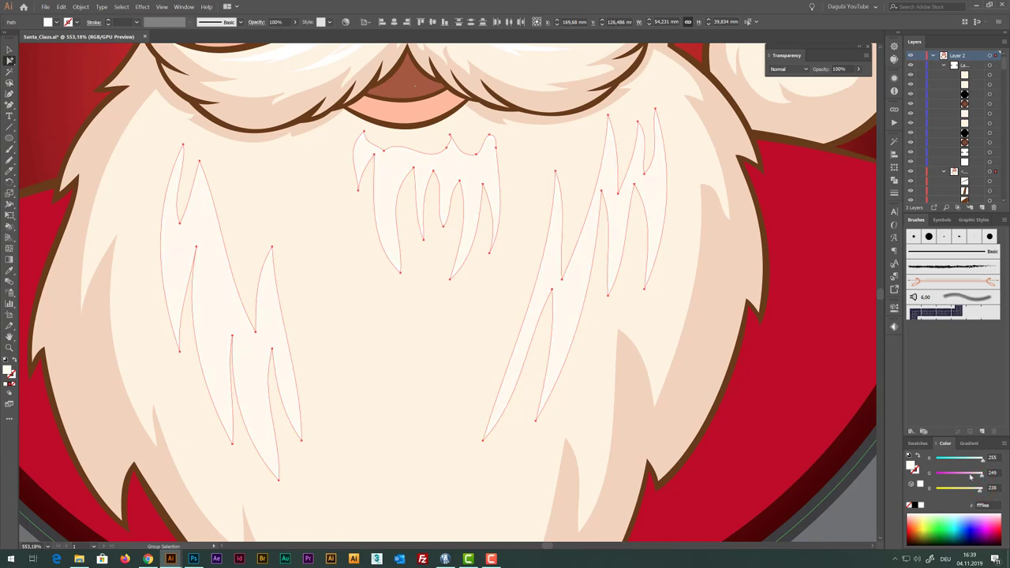
pyautogui.moveTo(679, 351); pyautogui.dragTo(663, 345)
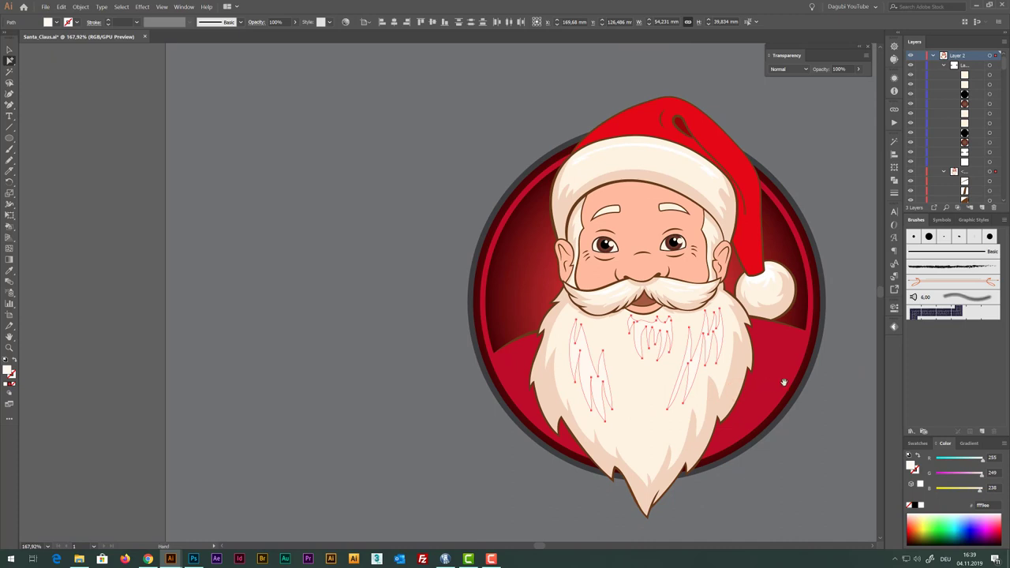
pyautogui.moveTo(784, 383); pyautogui.dragTo(771, 376)
pyautogui.click(838, 214)
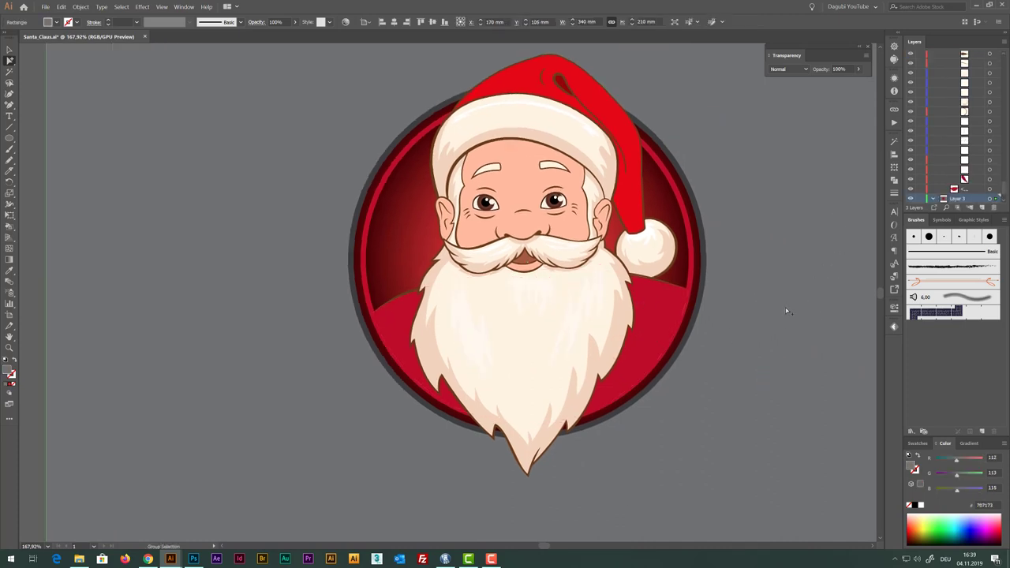
# Knife-cut a shading band off the hat beside the teardrop fold and darken its red
pyautogui.moveTo(615, 150)
pyautogui.mouseDown()
pyautogui.moveTo(632, 152)
pyautogui.moveTo(604, 213)
pyautogui.mouseUp()
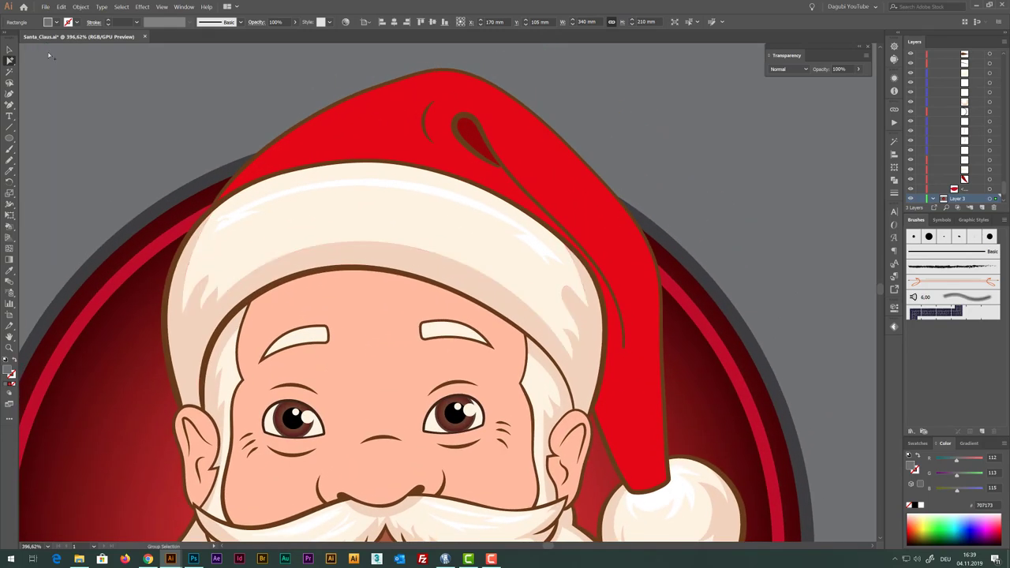
pyautogui.click(396, 116)
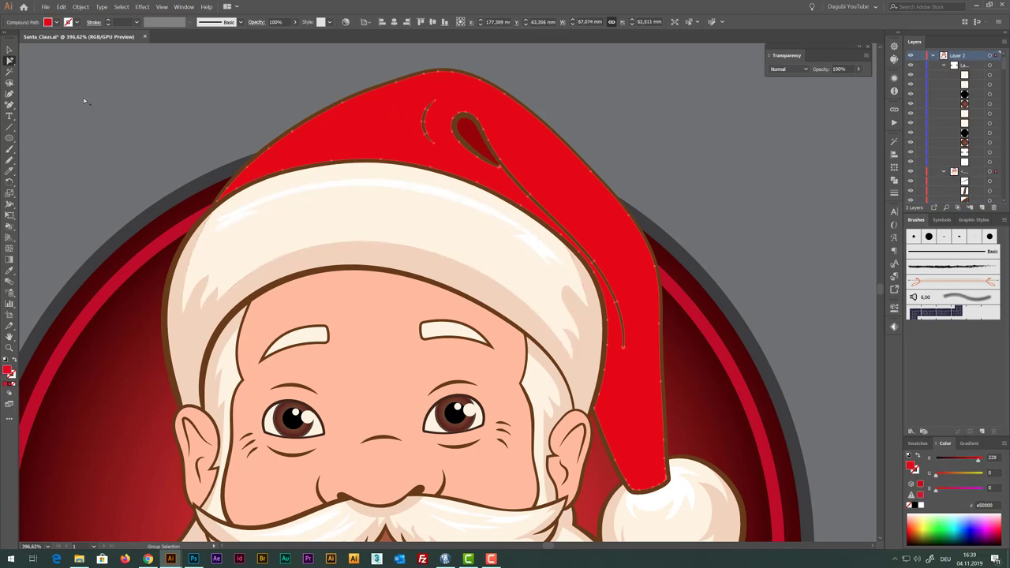
pyautogui.click(9, 169)
pyautogui.moveTo(454, 153); pyautogui.dragTo(367, 127)
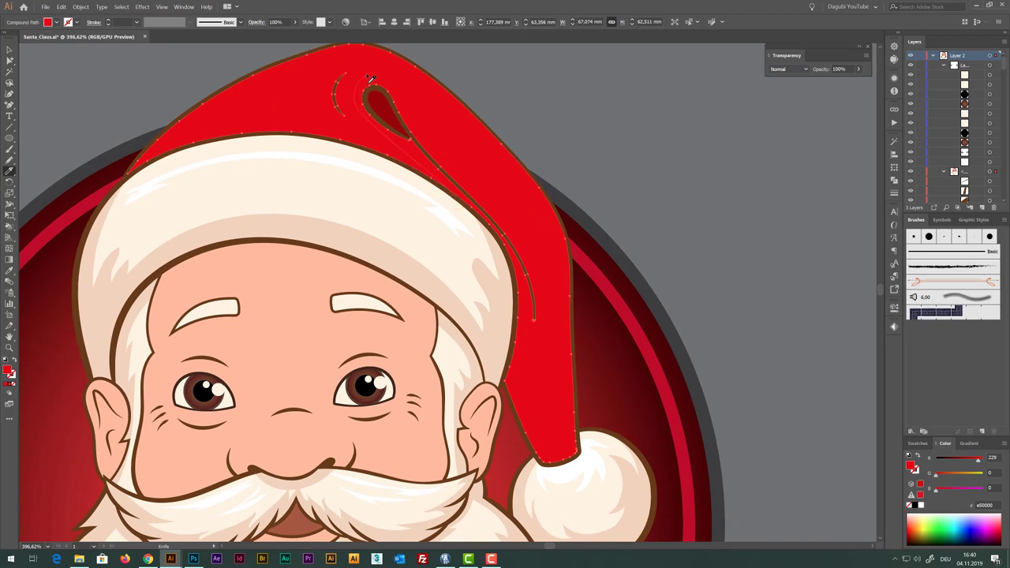
pyautogui.moveTo(370, 79); pyautogui.dragTo(397, 84)
pyautogui.moveTo(551, 292); pyautogui.dragTo(537, 374)
pyautogui.moveTo(566, 474); pyautogui.dragTo(563, 469)
pyautogui.click(10, 60)
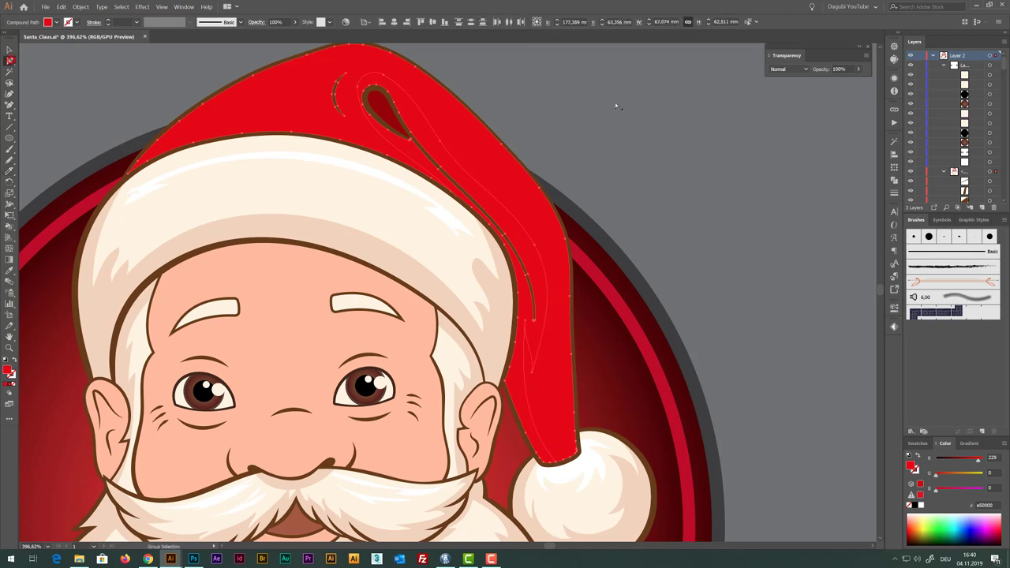
pyautogui.click(613, 101)
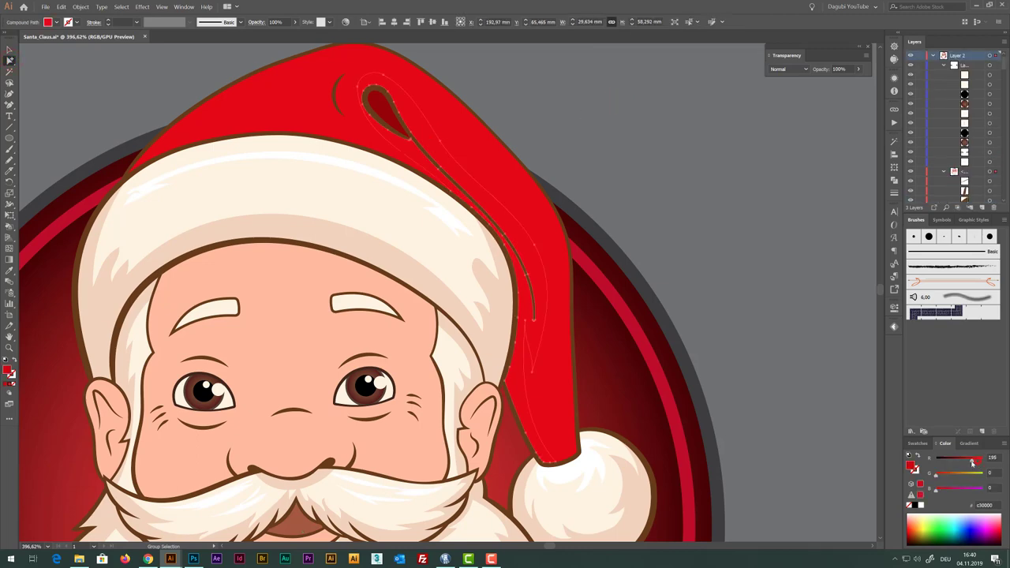
pyautogui.moveTo(972, 463); pyautogui.dragTo(971, 463)
pyautogui.click(837, 325)
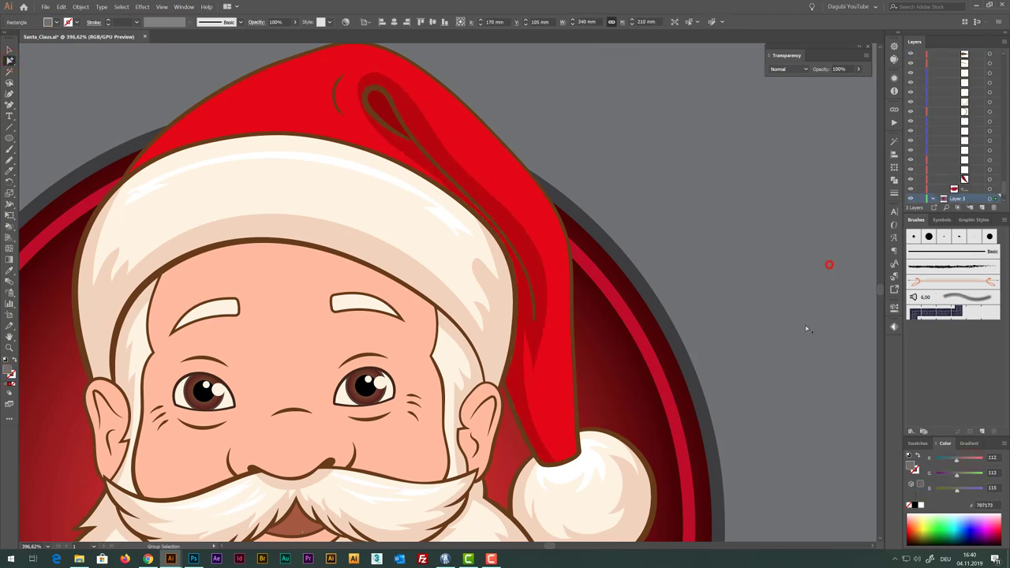
# Cut a band along the top of the hat and give it the darker shading red
pyautogui.moveTo(805, 329); pyautogui.dragTo(742, 277)
pyautogui.moveTo(646, 209)
pyautogui.mouseDown()
pyautogui.moveTo(697, 229)
pyautogui.moveTo(505, 128)
pyautogui.mouseUp()
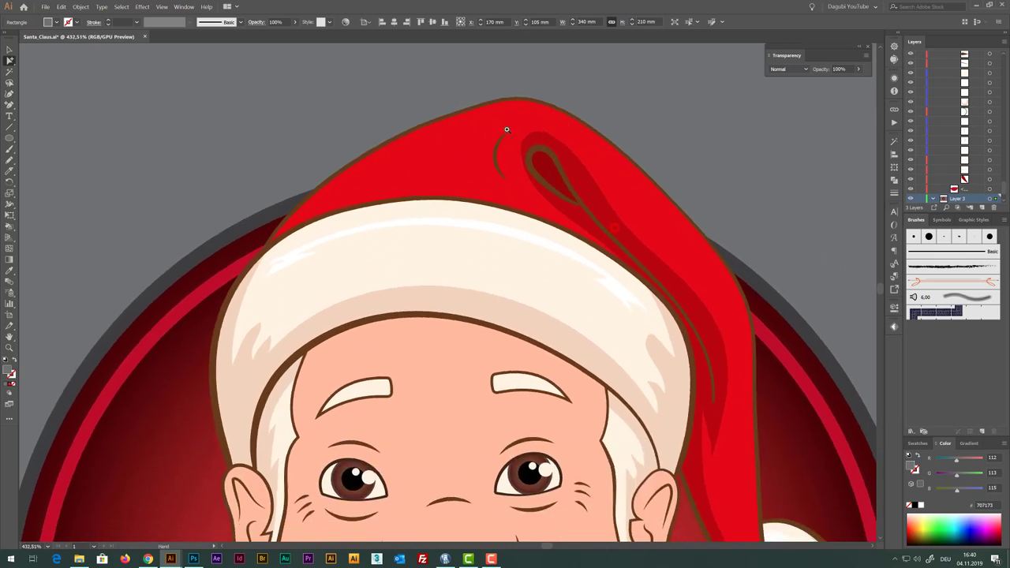
pyautogui.click(417, 160)
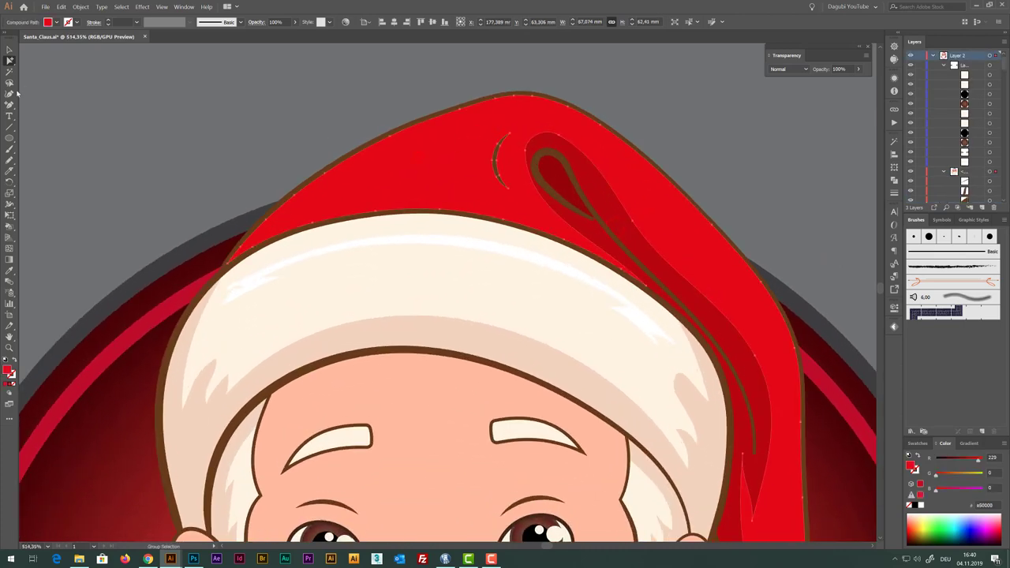
pyautogui.click(9, 170)
pyautogui.moveTo(453, 126); pyautogui.dragTo(572, 93)
pyautogui.moveTo(548, 103); pyautogui.dragTo(557, 124)
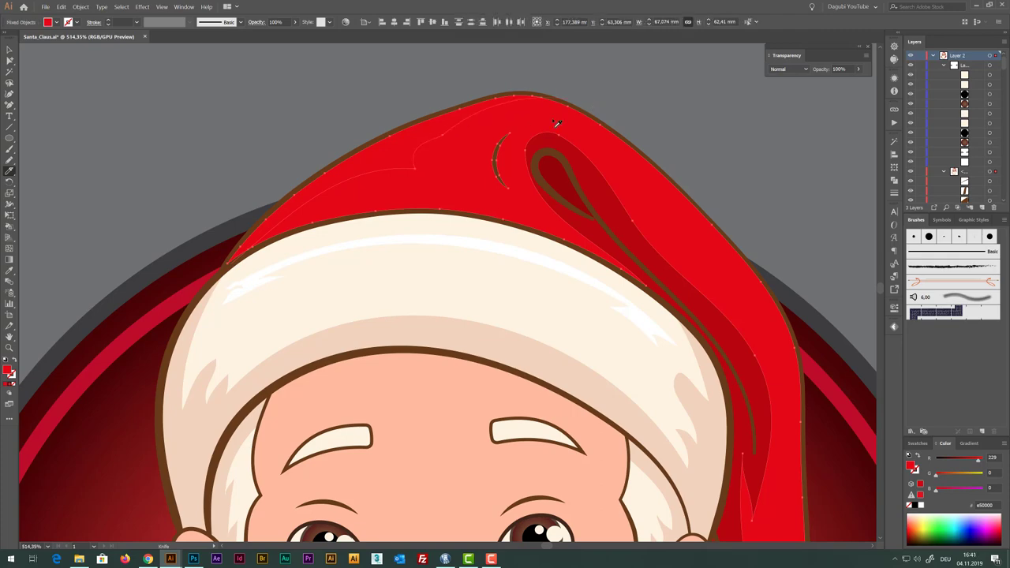
pyautogui.click(10, 61)
pyautogui.click(9, 272)
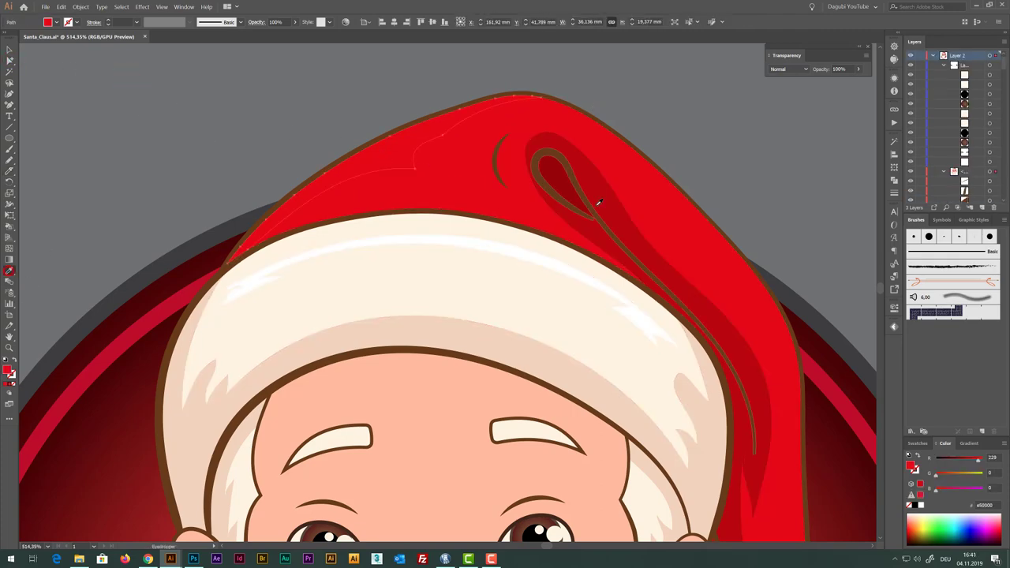
pyautogui.hotkey('ctrl', '0')
pyautogui.scroll(6, 492, 156)
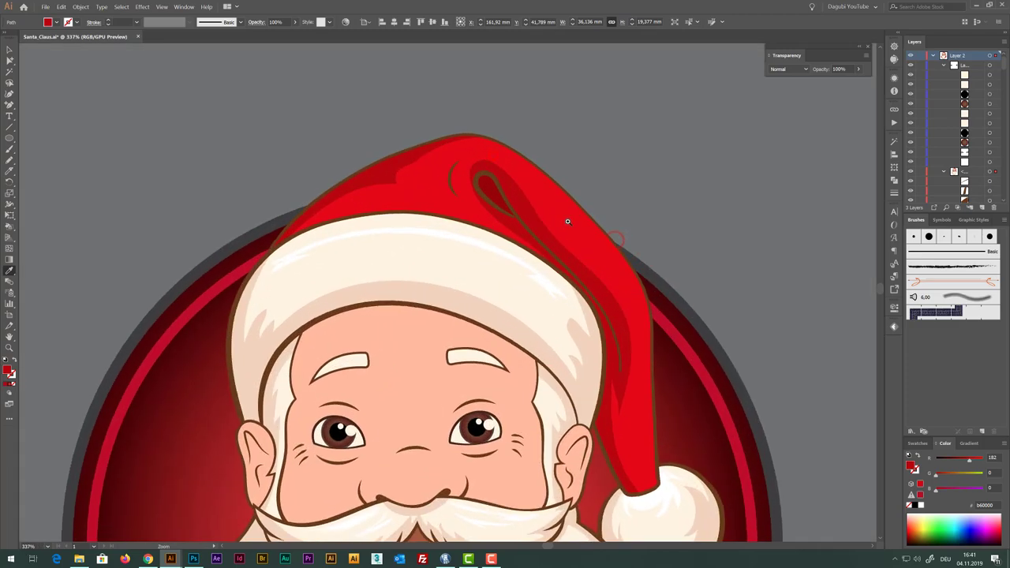
# Trim the small crescent's tip from the hat and fill the crescent piece darker red
pyautogui.click(9, 61)
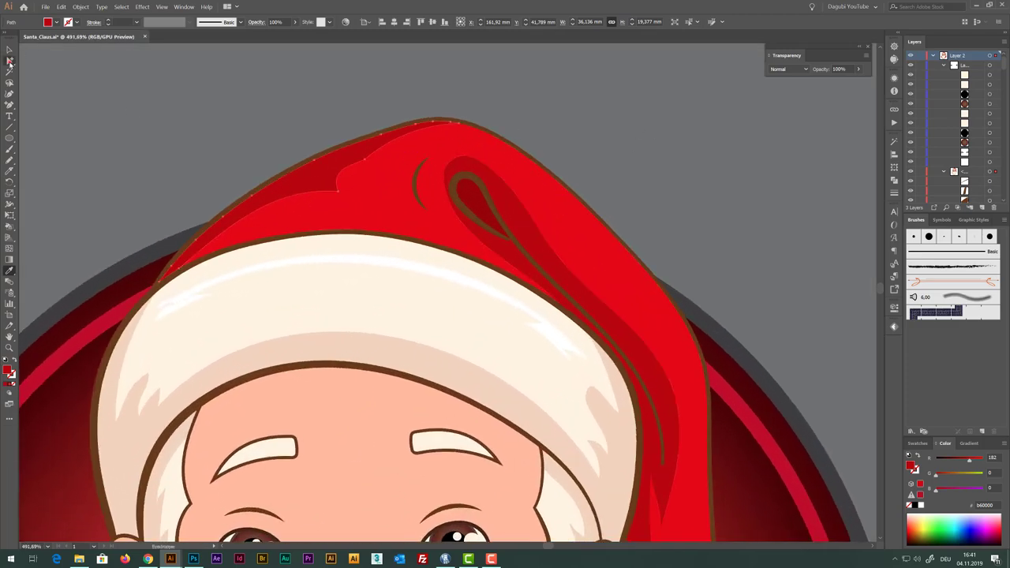
pyautogui.click(401, 169)
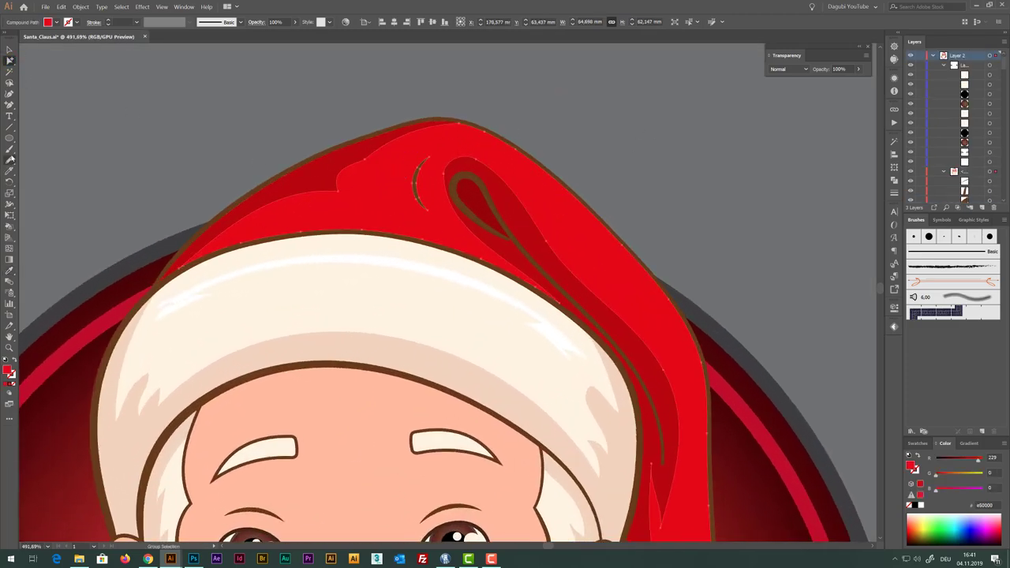
pyautogui.click(9, 170)
pyautogui.scroll(3, 415, 189)
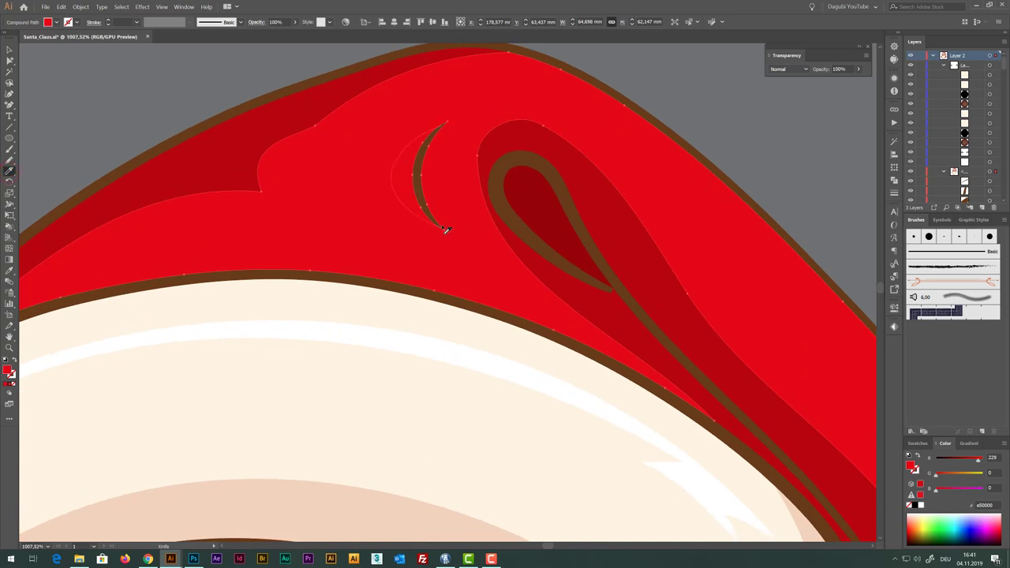
pyautogui.press('a')
pyautogui.click(95, 57)
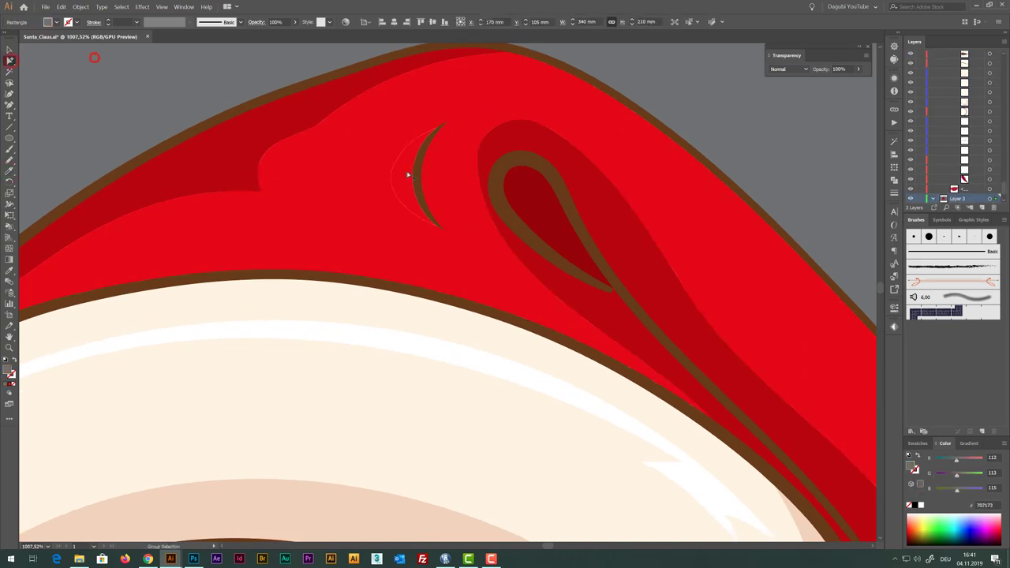
pyautogui.click(10, 271)
# Select the red hat and knife-cut a highlight strip along its top
pyautogui.scroll(-5, 476, 135)
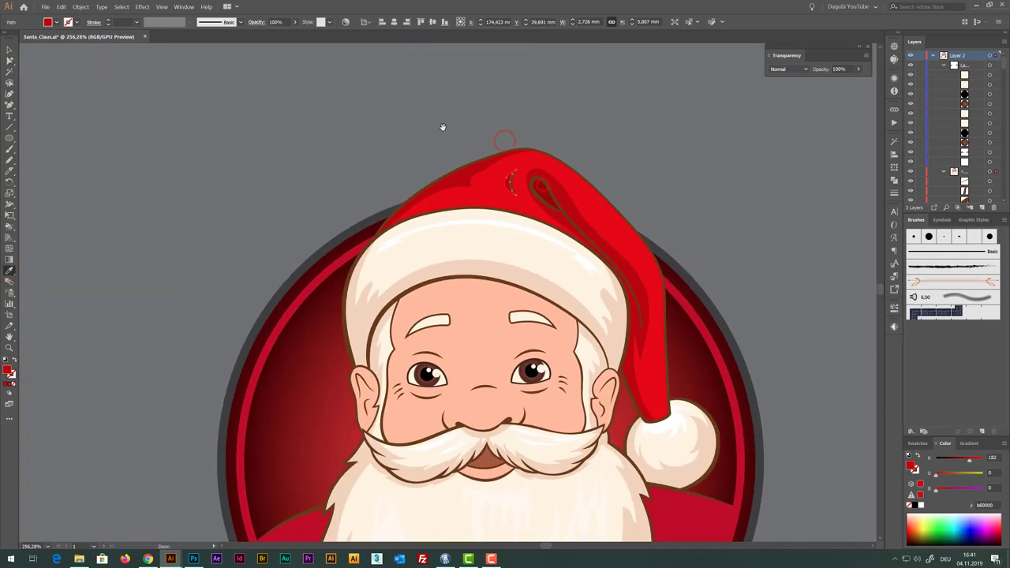
pyautogui.click(9, 59)
pyautogui.click(607, 228)
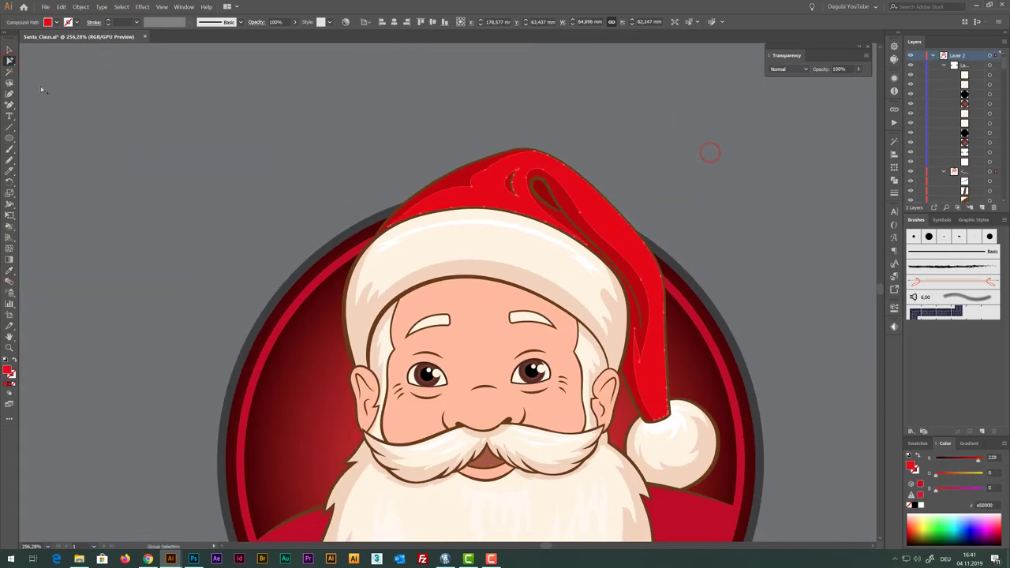
pyautogui.click(10, 170)
pyautogui.scroll(3, 631, 276)
pyautogui.moveTo(650, 281); pyautogui.dragTo(489, 266)
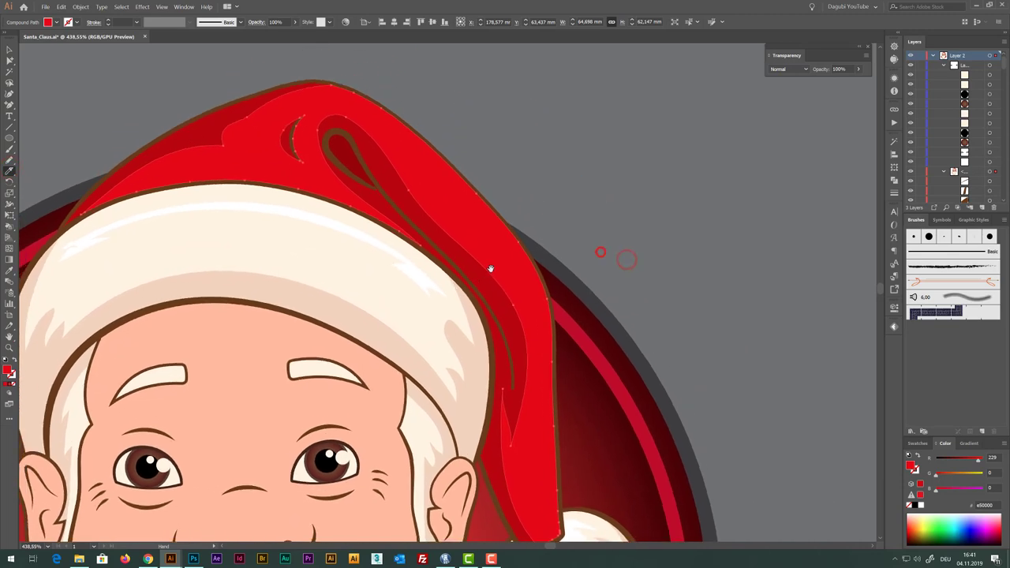
pyautogui.scroll(2, 600, 250)
pyautogui.moveTo(384, 144); pyautogui.dragTo(387, 145)
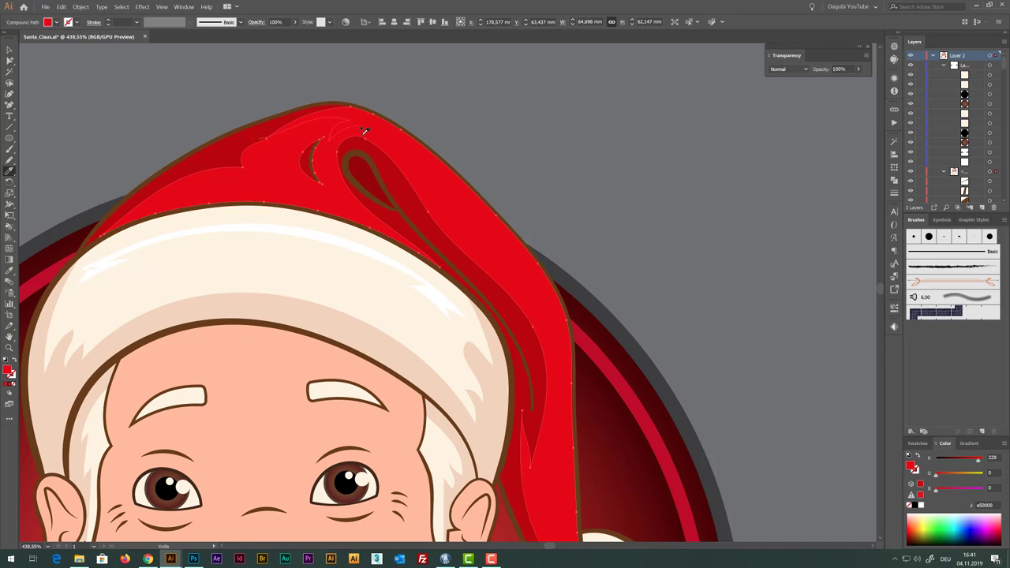
pyautogui.moveTo(474, 226); pyautogui.dragTo(540, 294)
pyautogui.moveTo(422, 145); pyautogui.dragTo(389, 112)
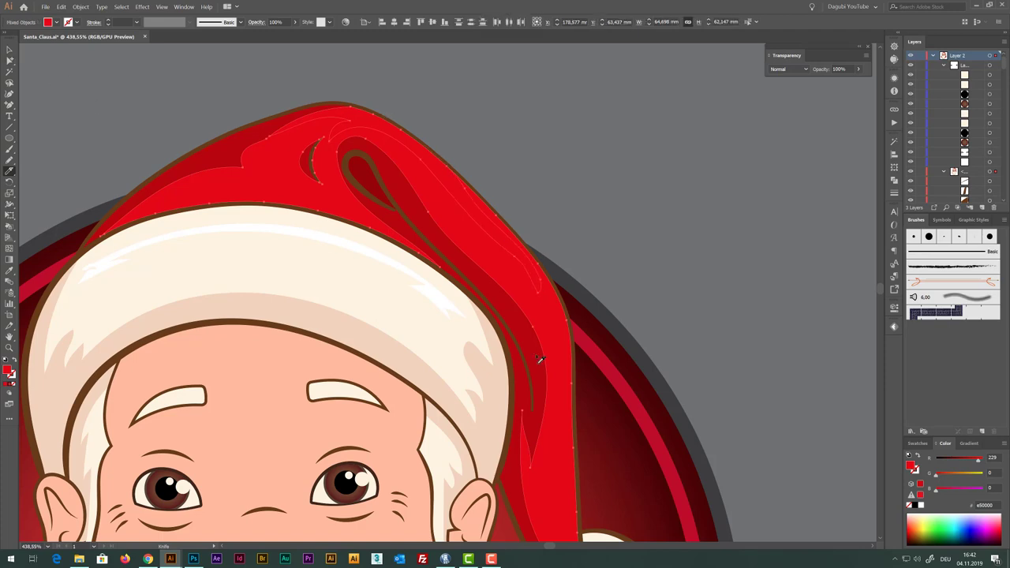
# Cut a highlight line down the hat tip and lighten the strip to salmon (255, 139, 124)
pyautogui.moveTo(541, 359); pyautogui.dragTo(460, 202)
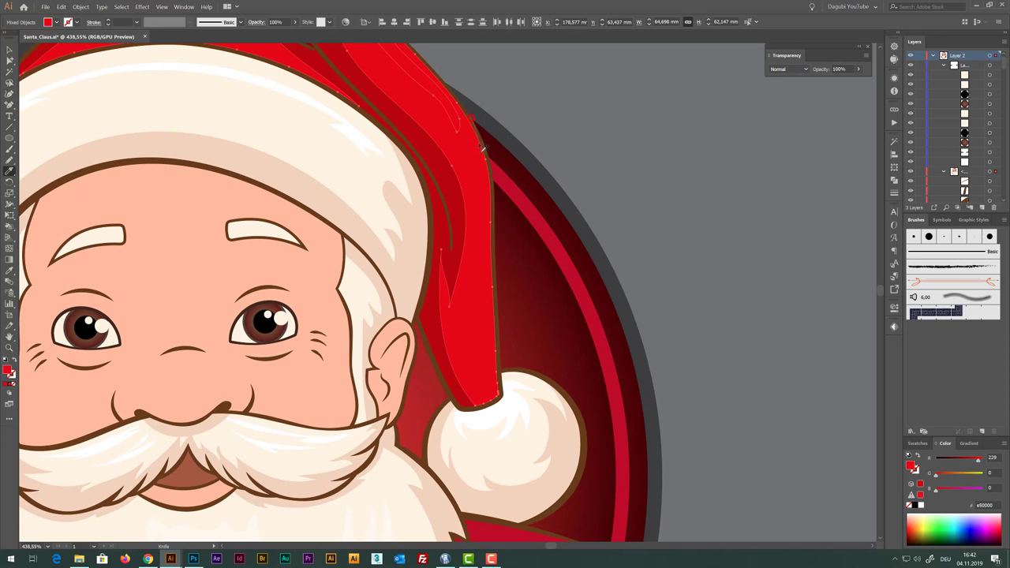
pyautogui.moveTo(475, 287); pyautogui.dragTo(482, 356)
pyautogui.press('a')
pyautogui.click(653, 112)
pyautogui.click(485, 282)
pyautogui.moveTo(363, 128); pyautogui.dragTo(480, 342)
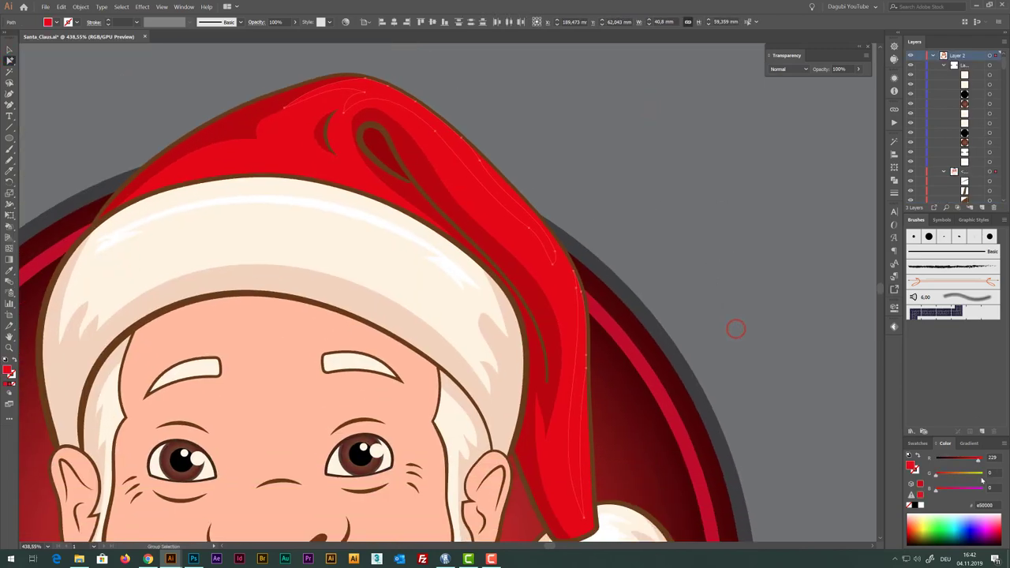
pyautogui.moveTo(978, 461); pyautogui.dragTo(959, 491)
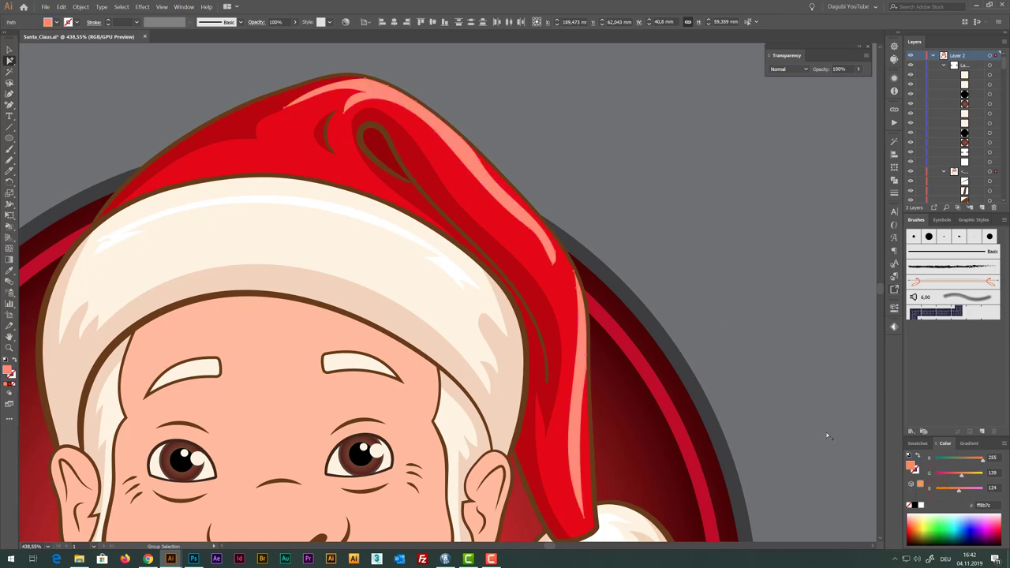
pyautogui.hotkey('ctrl', '0')
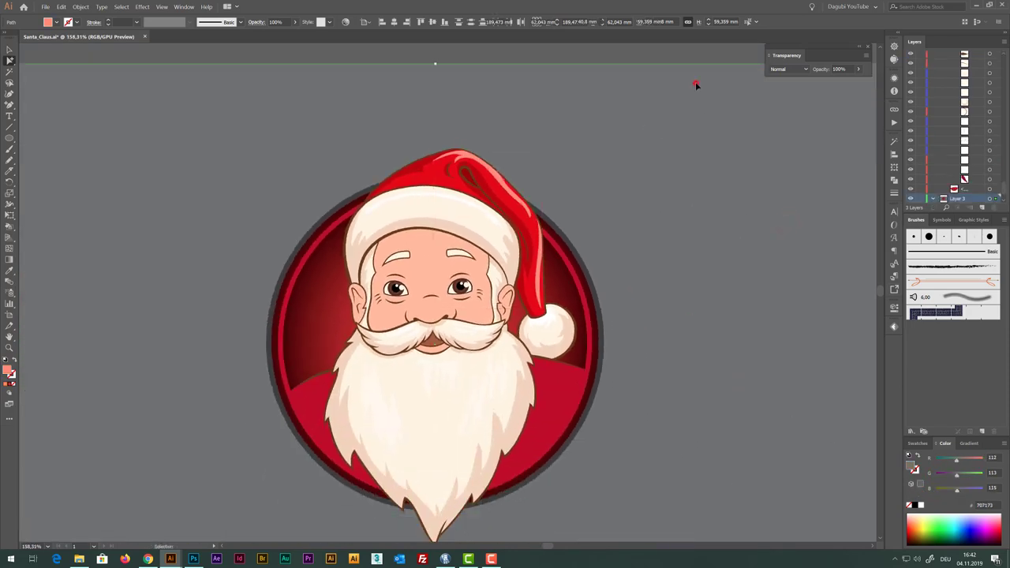
pyautogui.click(696, 85)
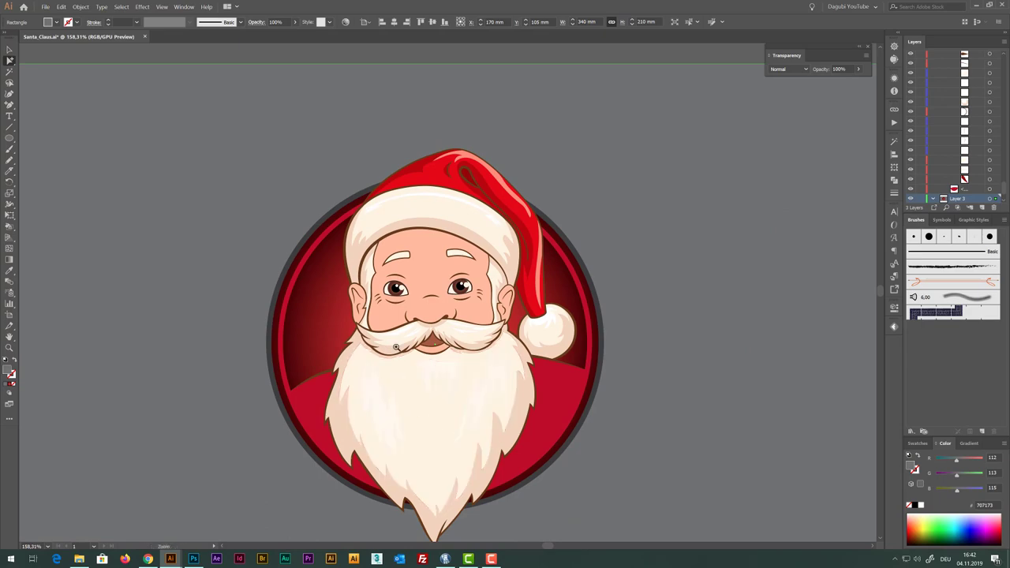
pyautogui.hotkey('ctrl', '+')
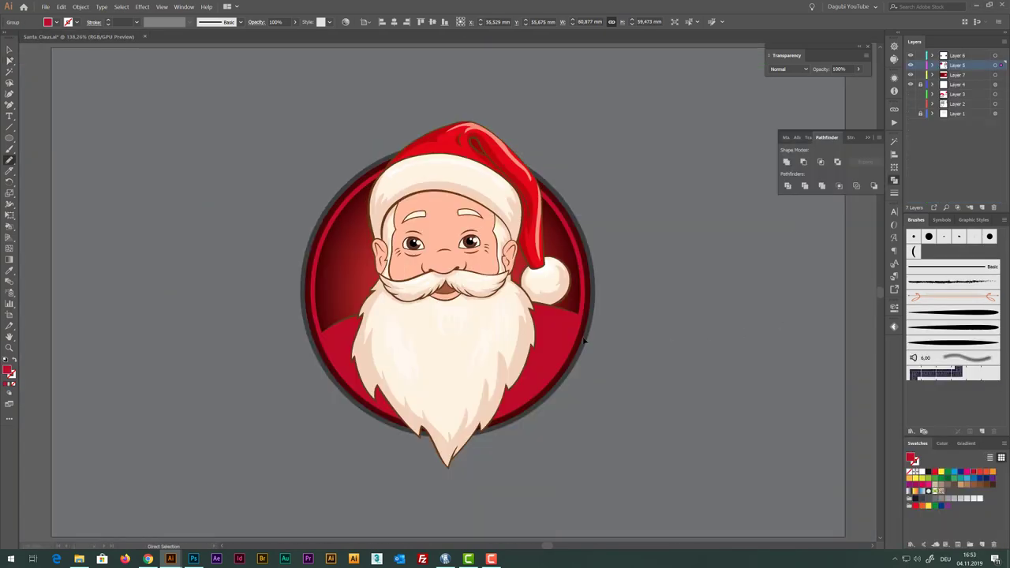
pyautogui.click(424, 234)
pyautogui.moveTo(465, 266); pyautogui.dragTo(493, 264)
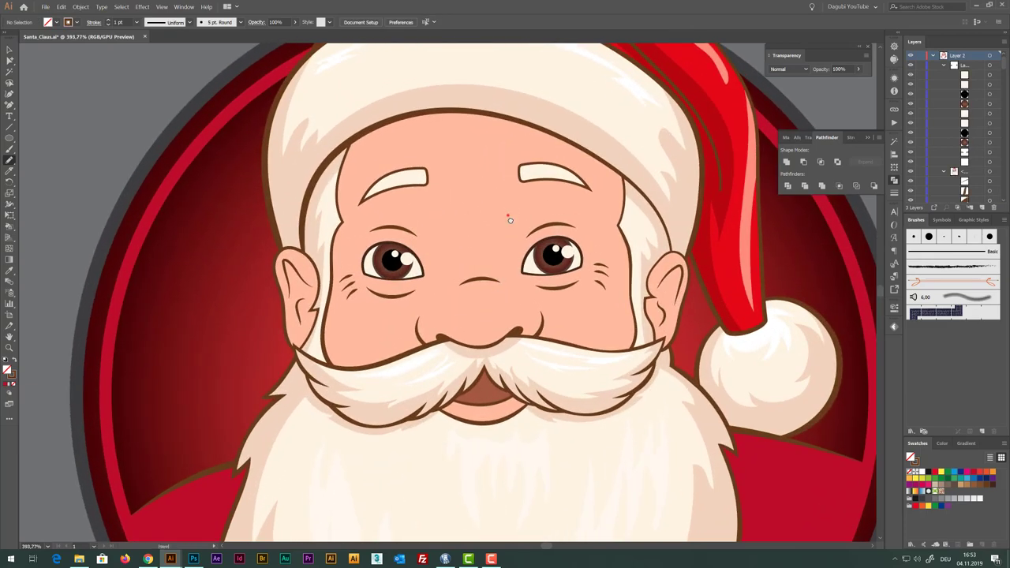
pyautogui.moveTo(507, 215); pyautogui.dragTo(515, 260)
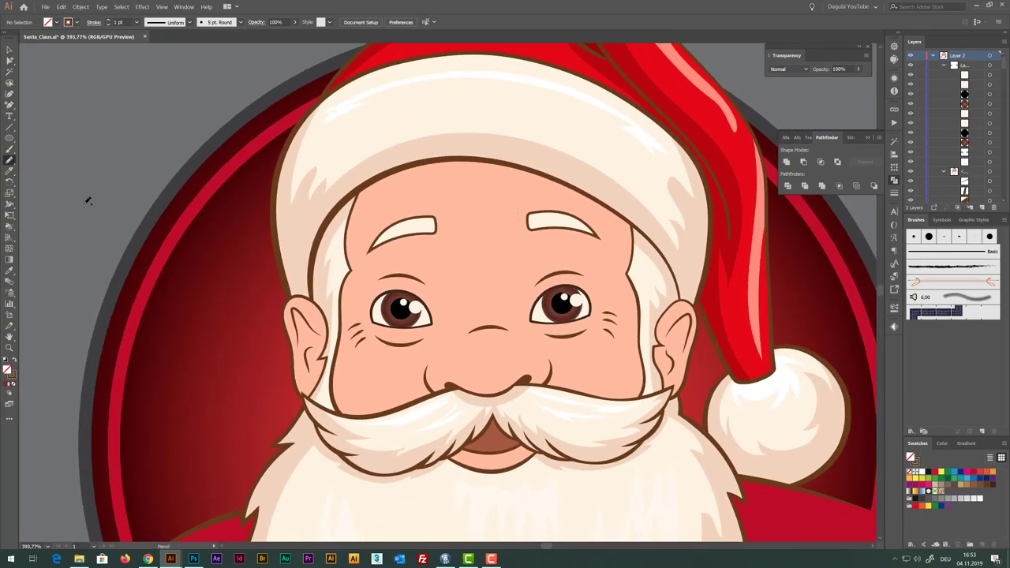
# Draw a Pencil curve across the left inner ear, undoing the extra brown stroke
pyautogui.click(9, 161)
pyautogui.keyDown('ctrl'); pyautogui.click(295, 310); pyautogui.keyUp('ctrl')
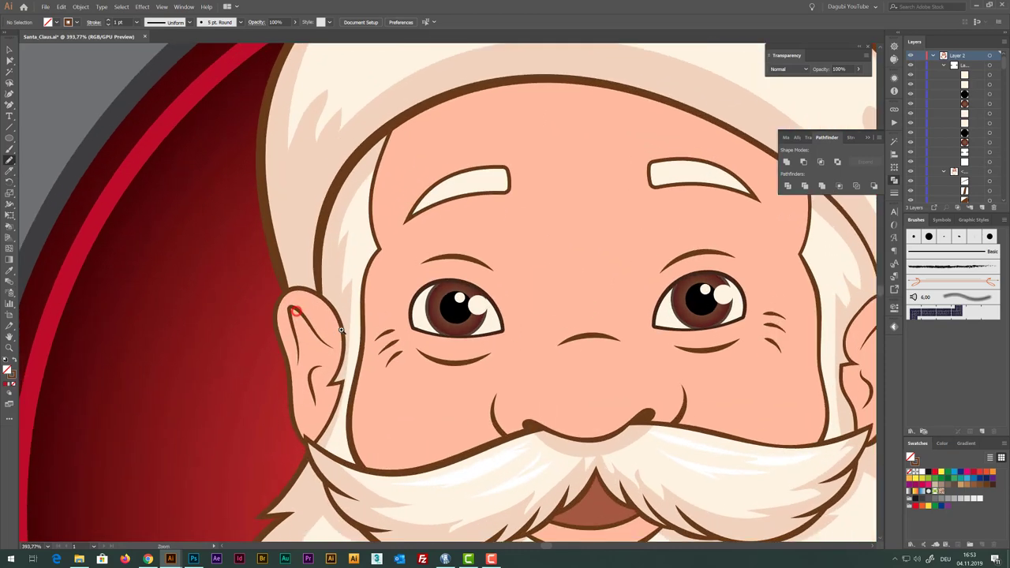
pyautogui.moveTo(341, 329); pyautogui.dragTo(385, 291)
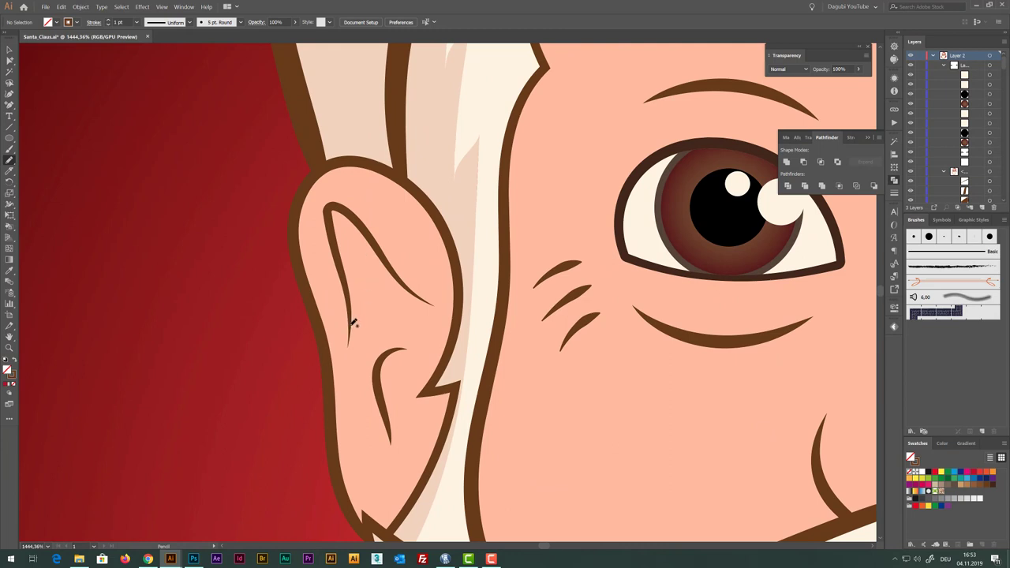
pyautogui.moveTo(352, 324); pyautogui.dragTo(384, 279)
pyautogui.moveTo(419, 296); pyautogui.dragTo(423, 299)
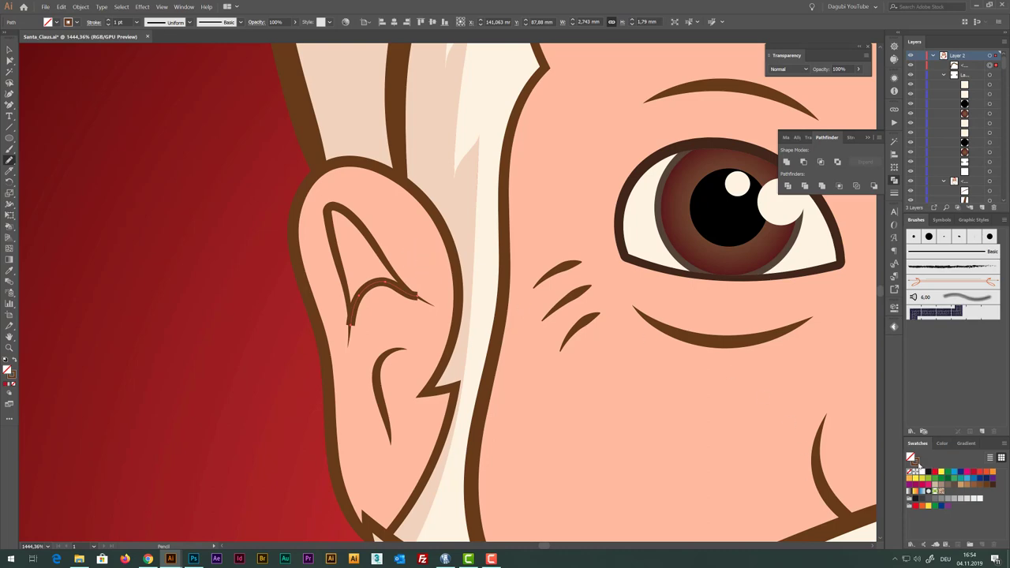
pyautogui.hotkey('ctrl', 'z')
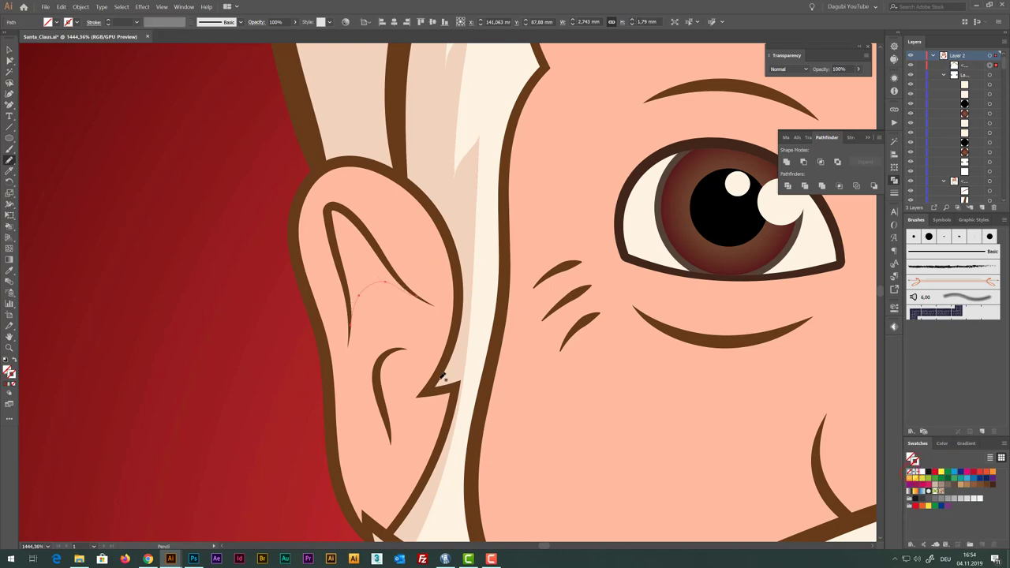
# Zoom closer on the ear and select the curve together with the inner-ear shape
pyautogui.keyDown('ctrl'); pyautogui.click(341, 268); pyautogui.keyUp('ctrl')
pyautogui.keyDown('ctrl'); pyautogui.click(402, 326); pyautogui.keyUp('ctrl')
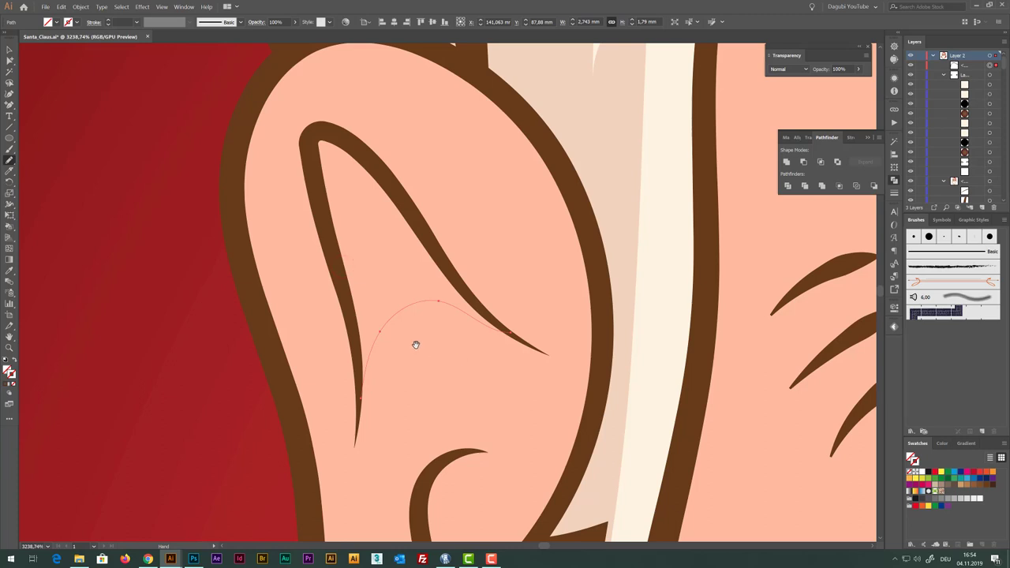
pyautogui.moveTo(444, 334); pyautogui.dragTo(405, 328)
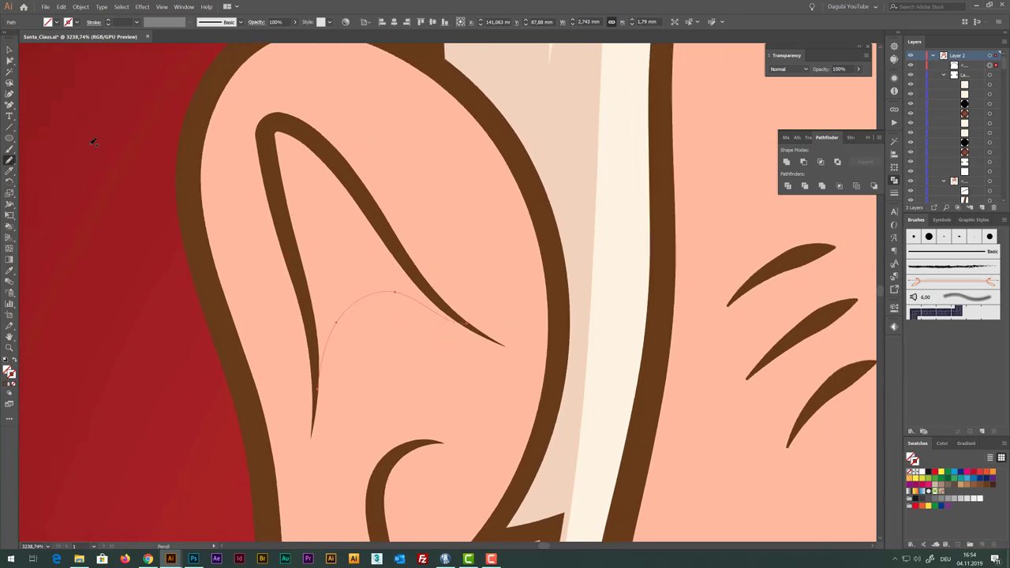
pyautogui.click(9, 61)
pyautogui.click(436, 186)
pyautogui.click(442, 189)
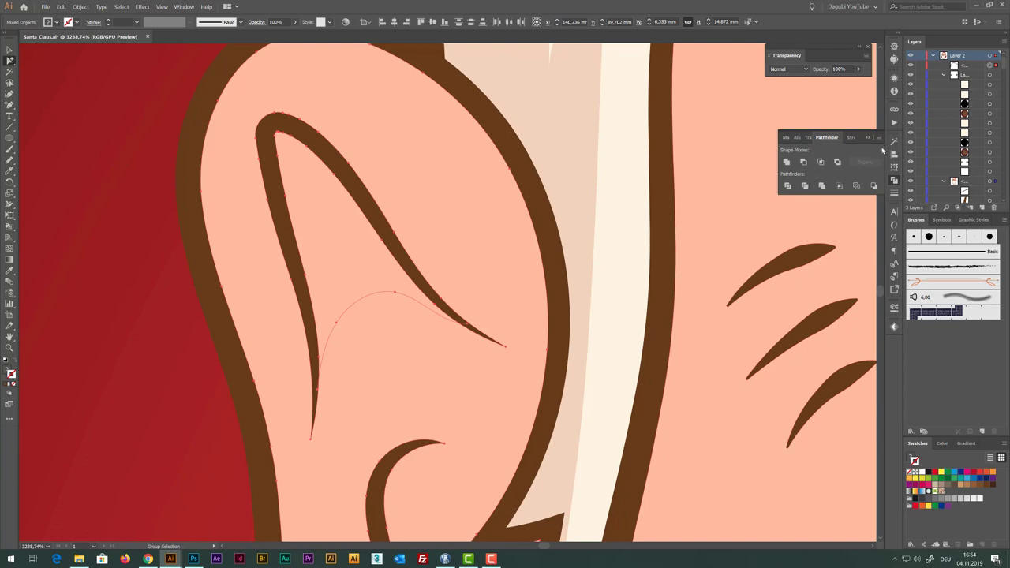
# Divide the inner ear along the curve and fill the upper piece pinkish tan (217, 148, 118)
pyautogui.click(788, 186)
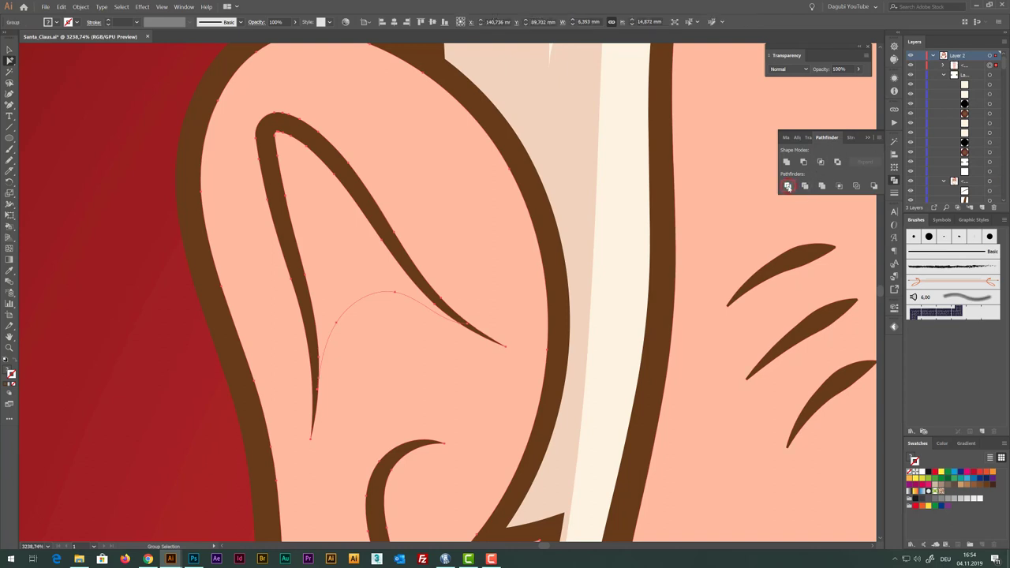
pyautogui.click(71, 74)
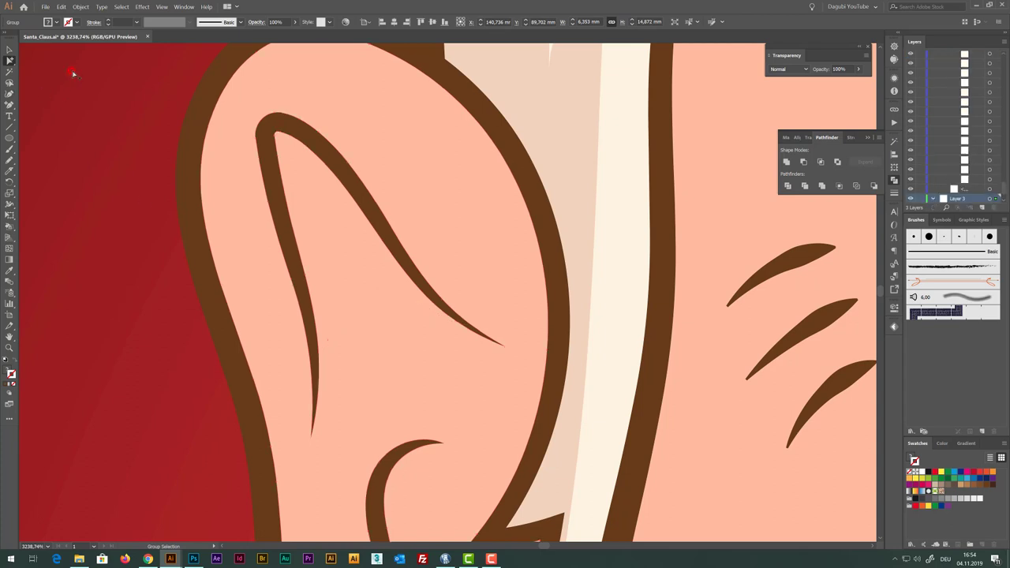
pyautogui.click(321, 188)
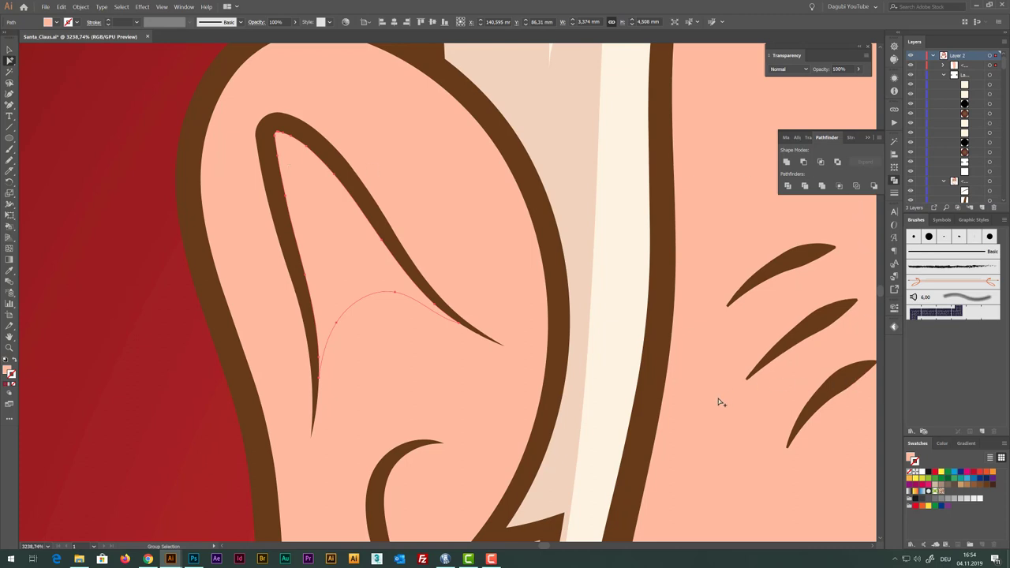
pyautogui.scroll(-5, 718, 402)
pyautogui.moveTo(710, 347); pyautogui.dragTo(763, 308)
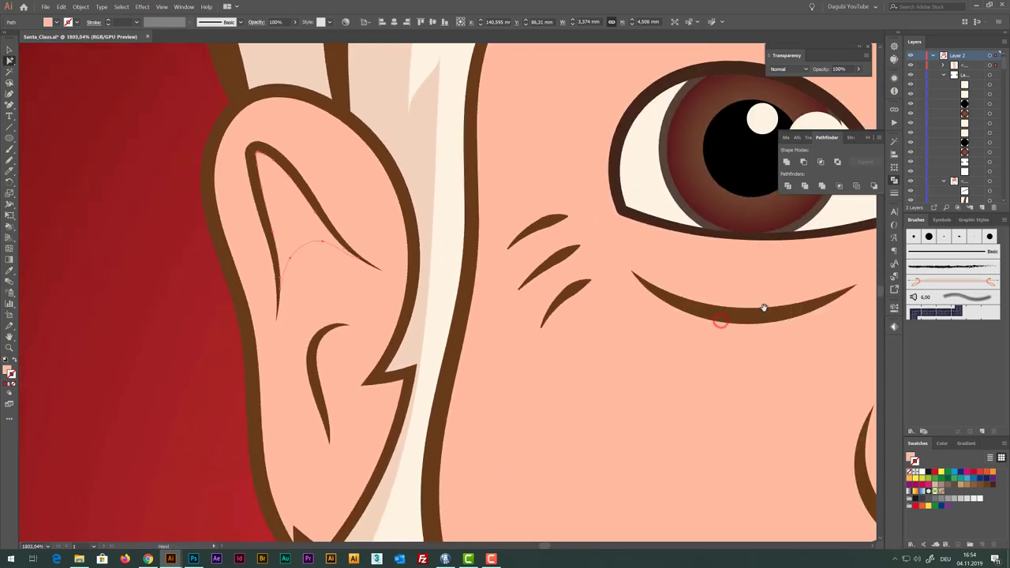
pyautogui.click(945, 444)
pyautogui.moveTo(965, 490); pyautogui.dragTo(971, 460)
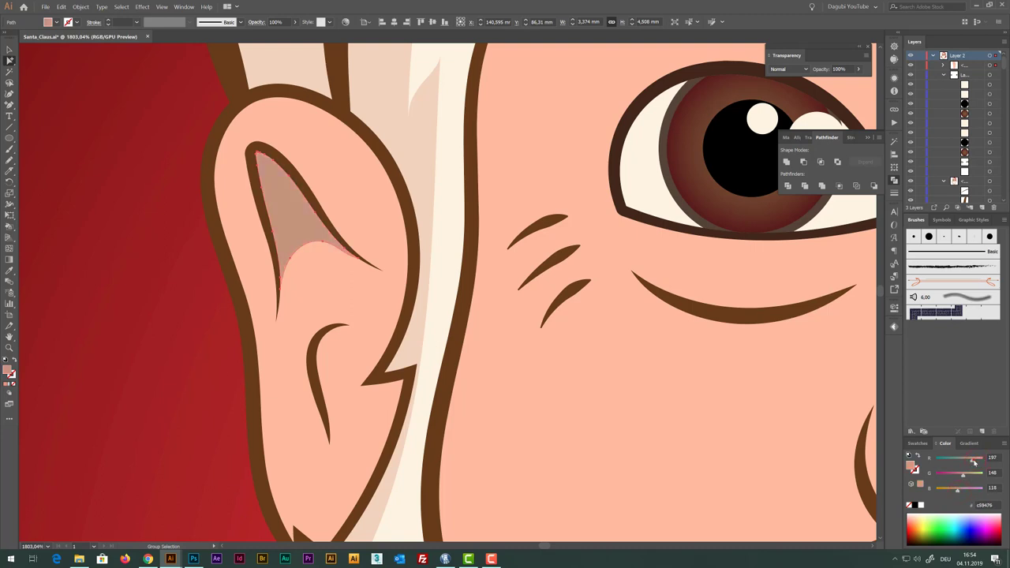
pyautogui.moveTo(974, 463); pyautogui.dragTo(978, 463)
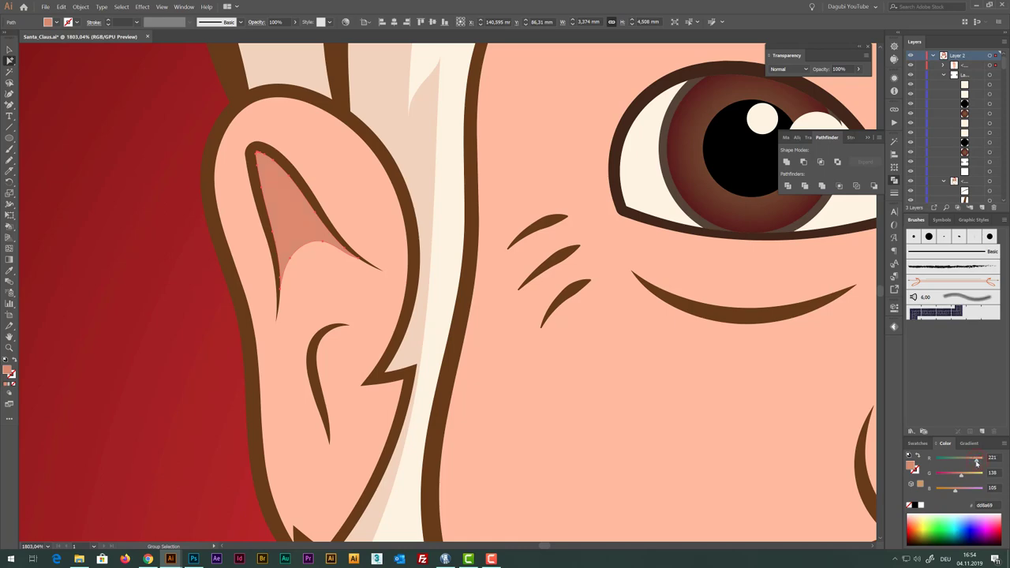
# Draw an unfilled Pencil line along the inner edge of Santa's left ear
pyautogui.moveTo(359, 366)
pyautogui.mouseDown()
pyautogui.moveTo(419, 249)
pyautogui.moveTo(304, 199)
pyautogui.mouseUp()
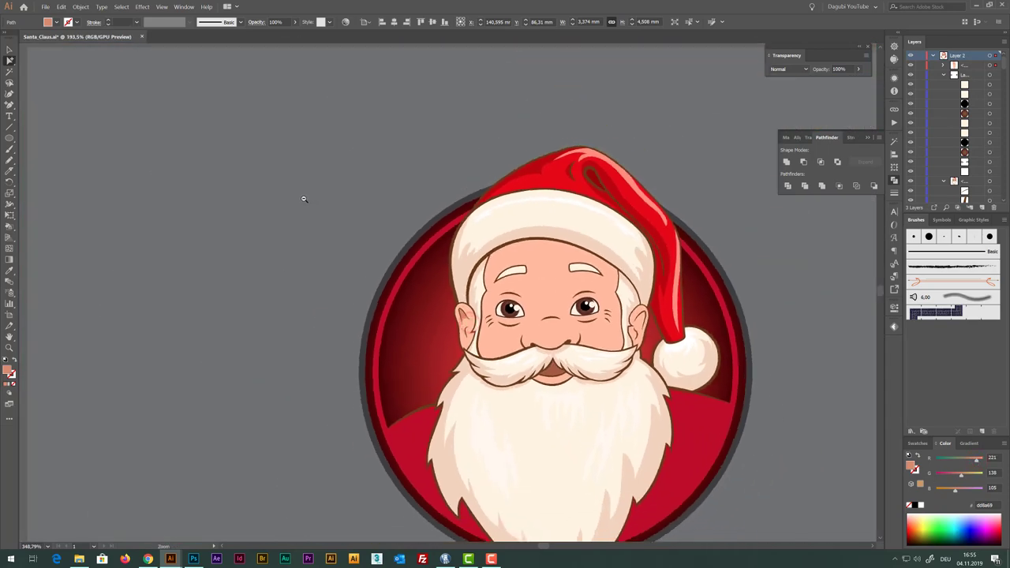
pyautogui.moveTo(470, 336)
pyautogui.mouseDown()
pyautogui.moveTo(439, 318)
pyautogui.moveTo(506, 364)
pyautogui.moveTo(454, 230)
pyautogui.mouseUp()
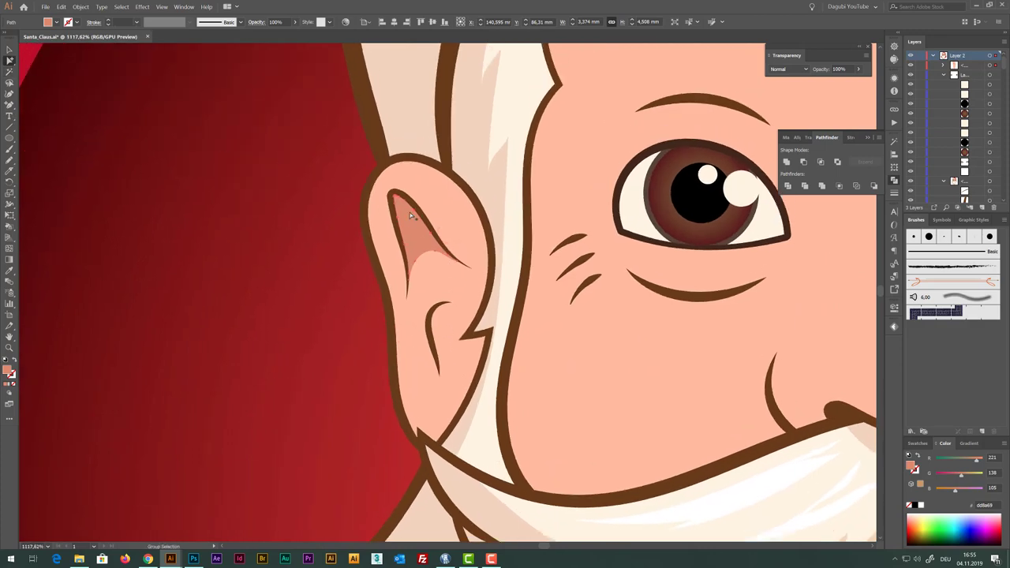
pyautogui.click(438, 207)
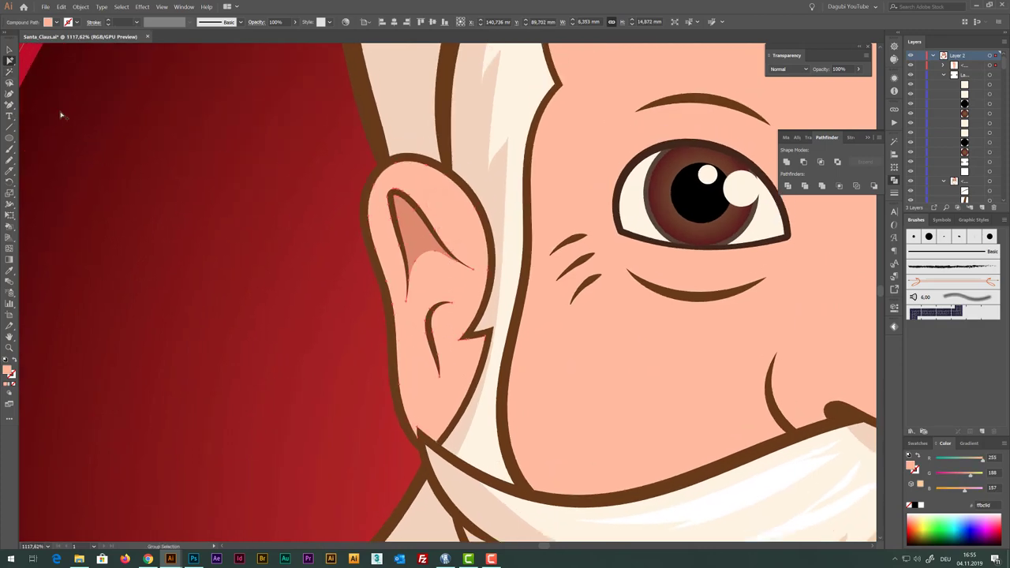
pyautogui.click(9, 159)
pyautogui.moveTo(492, 219)
pyautogui.mouseDown()
pyautogui.moveTo(483, 267)
pyautogui.moveTo(448, 341)
pyautogui.moveTo(461, 357)
pyautogui.moveTo(453, 369)
pyautogui.moveTo(468, 361)
pyautogui.moveTo(427, 436)
pyautogui.mouseUp()
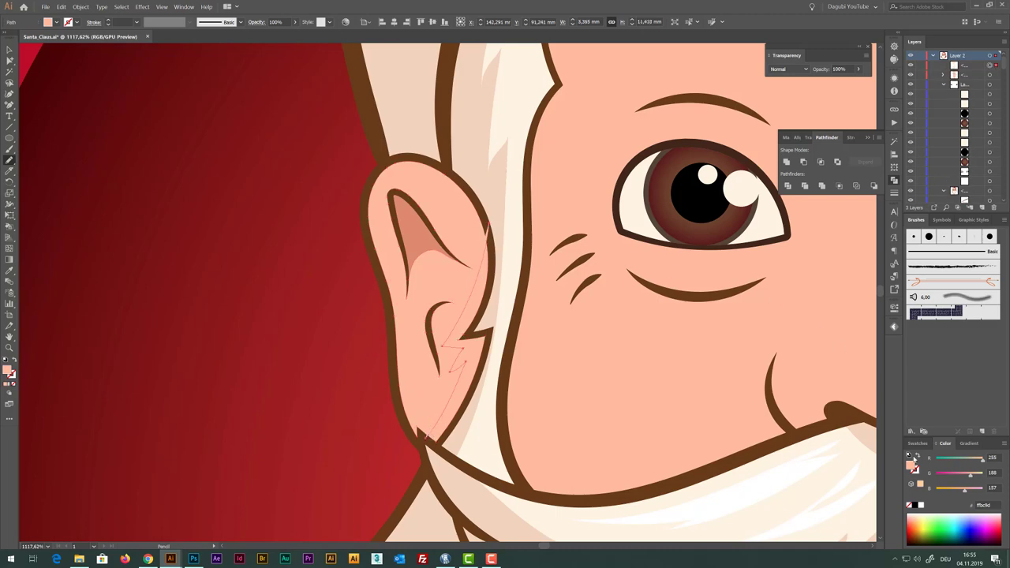
pyautogui.click(909, 506)
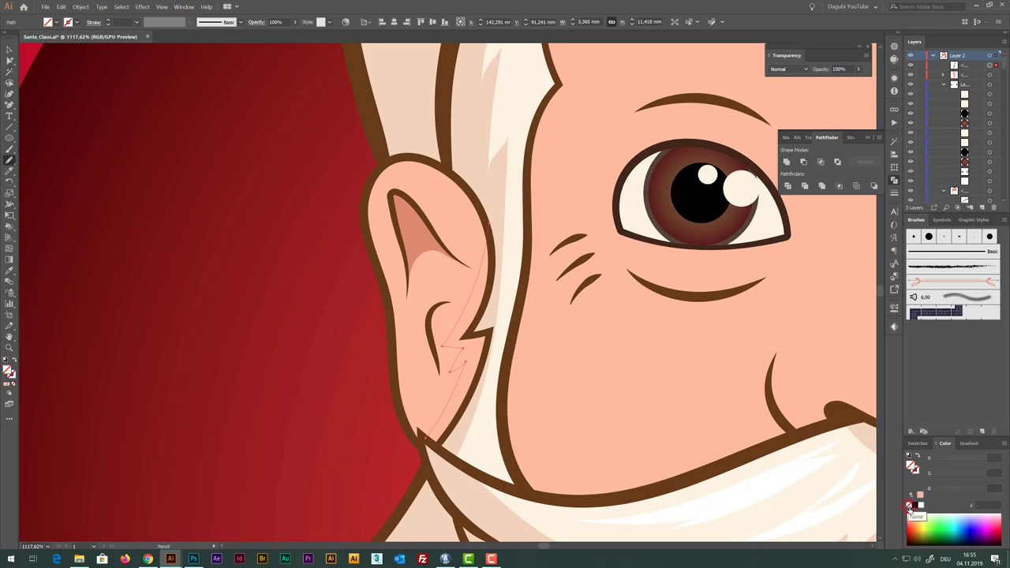
# Divide the left ear along that line and give the new piece the inner-ear colour
pyautogui.click(10, 61)
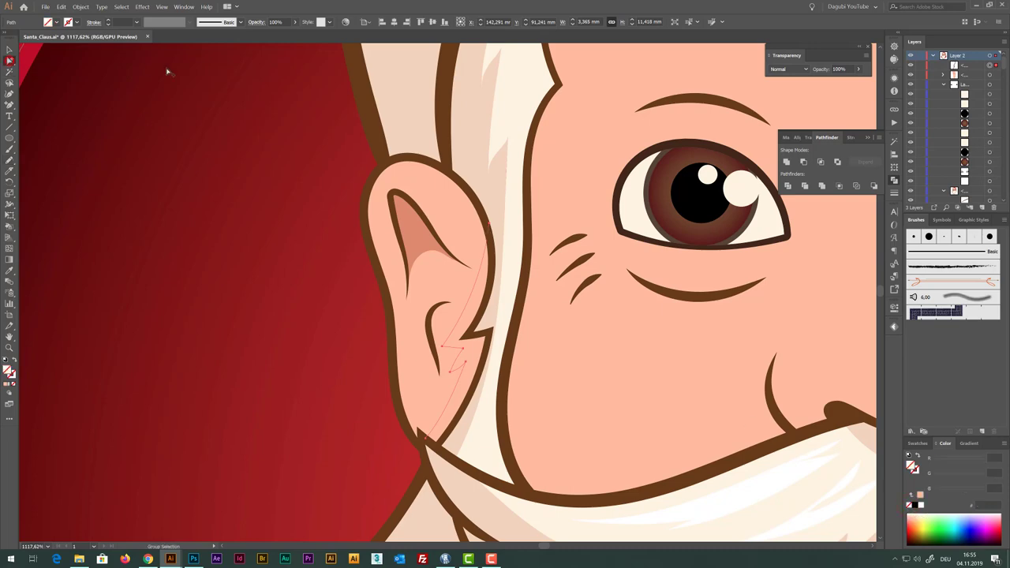
pyautogui.keyDown('shift'); pyautogui.click(464, 215); pyautogui.keyUp('shift')
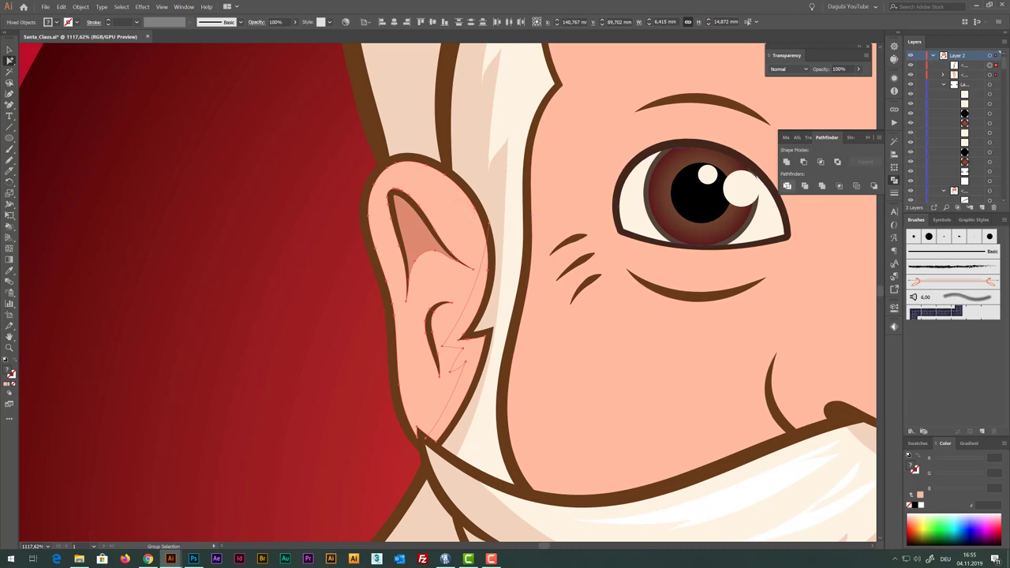
pyautogui.click(787, 186)
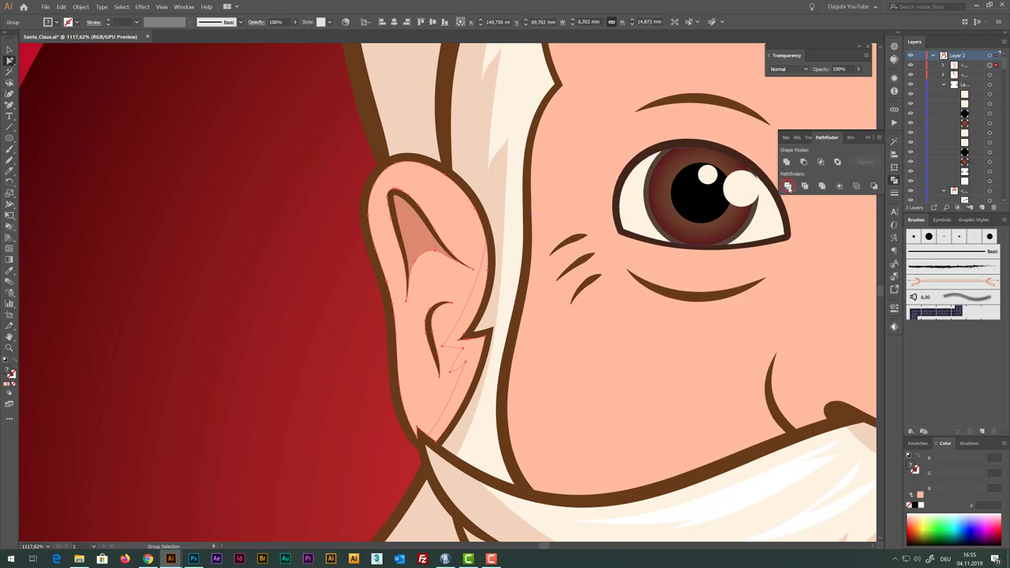
pyautogui.click(268, 207)
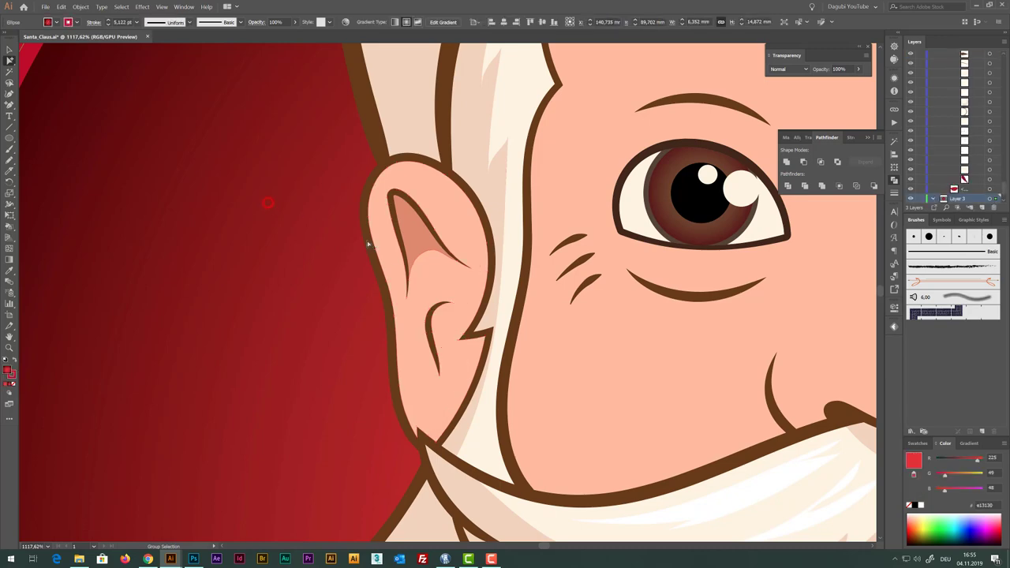
pyautogui.click(476, 296)
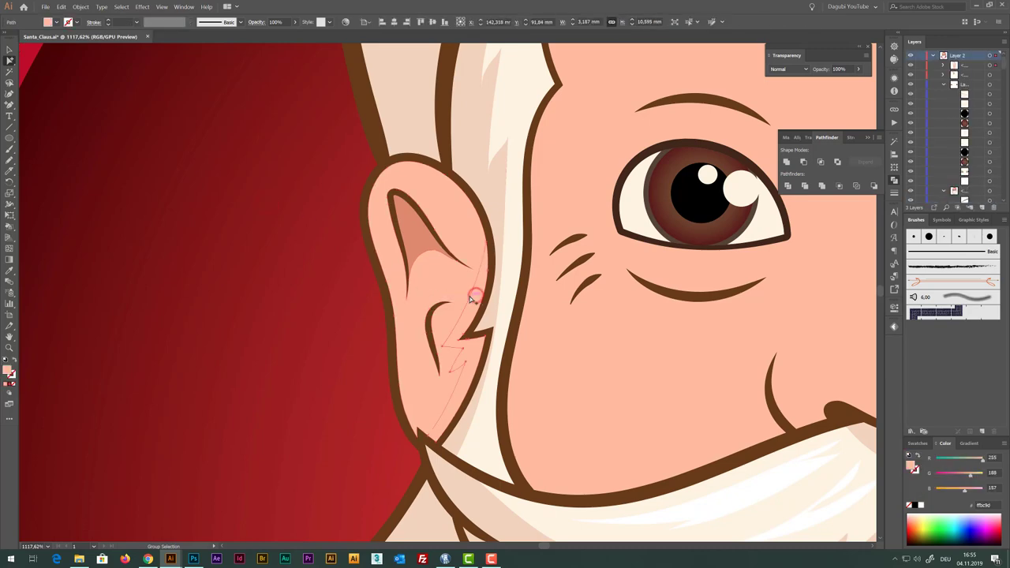
pyautogui.click(10, 270)
pyautogui.click(414, 224)
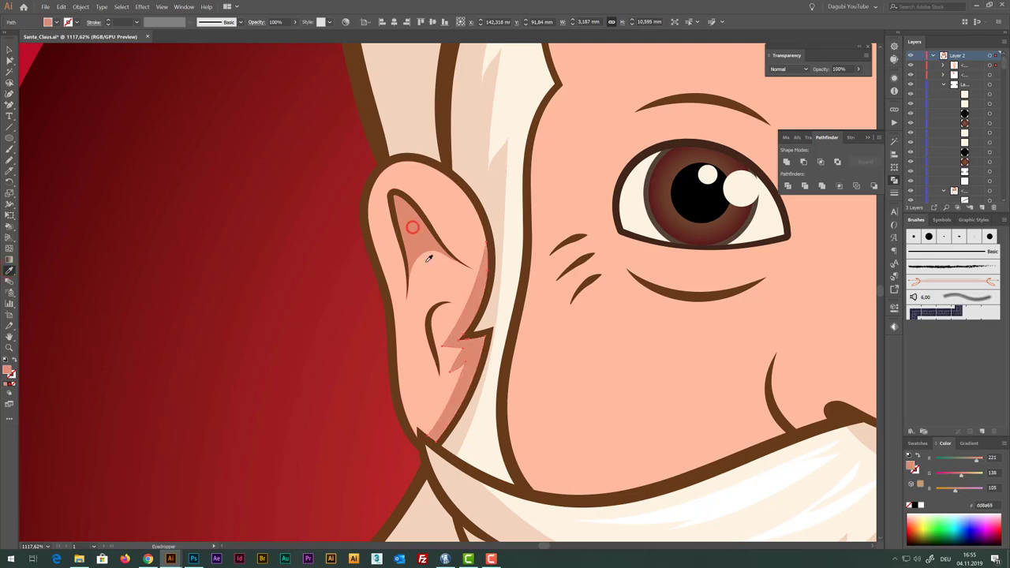
# Draw an unfilled Pencil curve along the right ear's inner fold
pyautogui.scroll(-5, 607, 357)
pyautogui.scroll(-3, 705, 313)
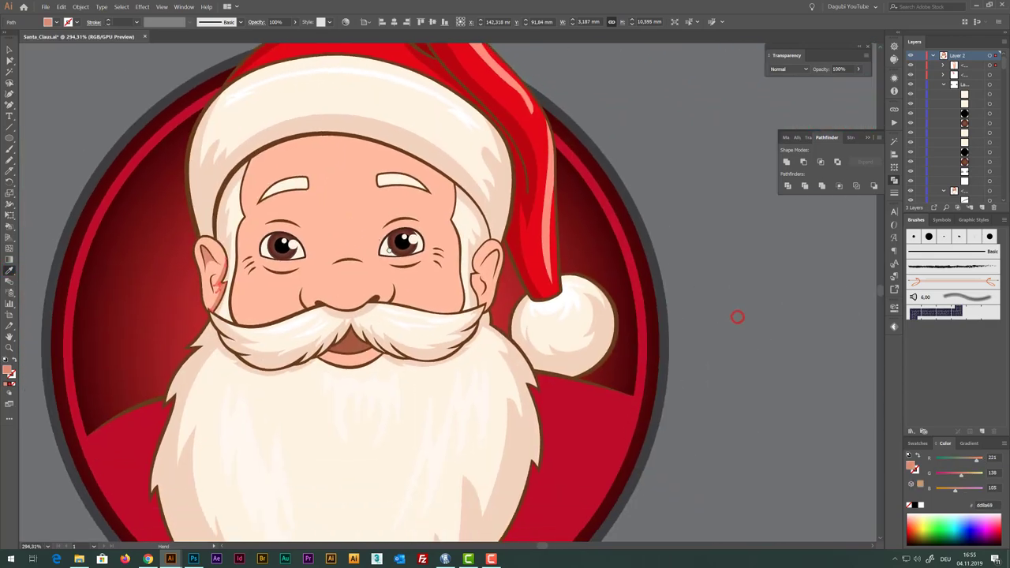
pyautogui.scroll(5, 602, 345)
pyautogui.scroll(3, 602, 345)
pyautogui.scroll(-1, 602, 344)
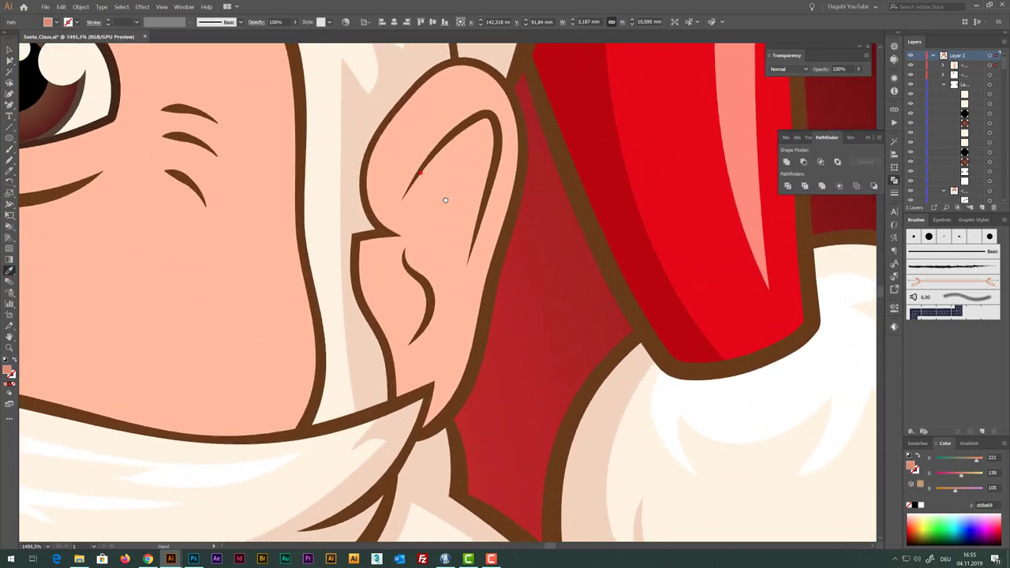
pyautogui.scroll(1, 444, 198)
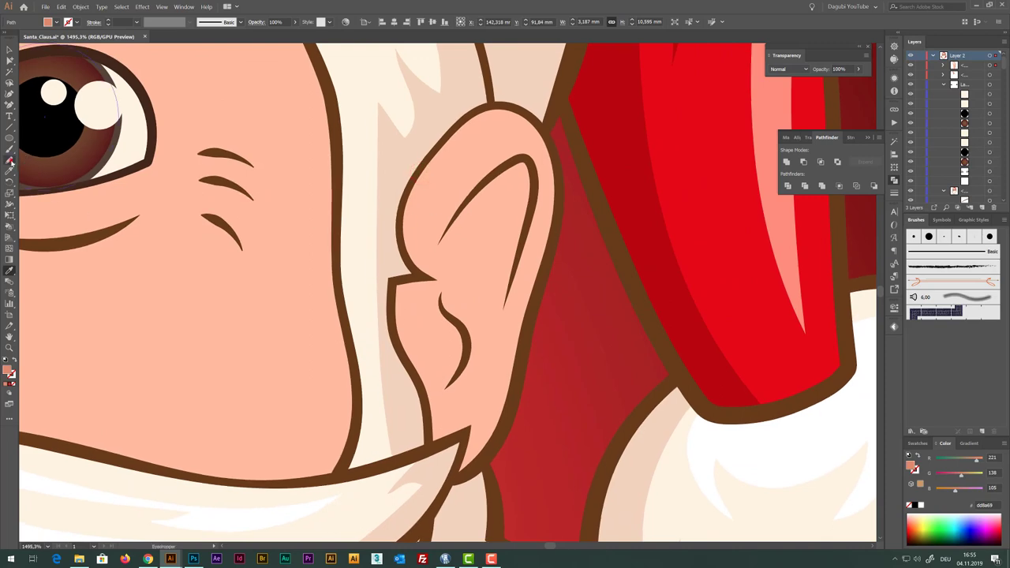
pyautogui.click(11, 159)
pyautogui.click(117, 7)
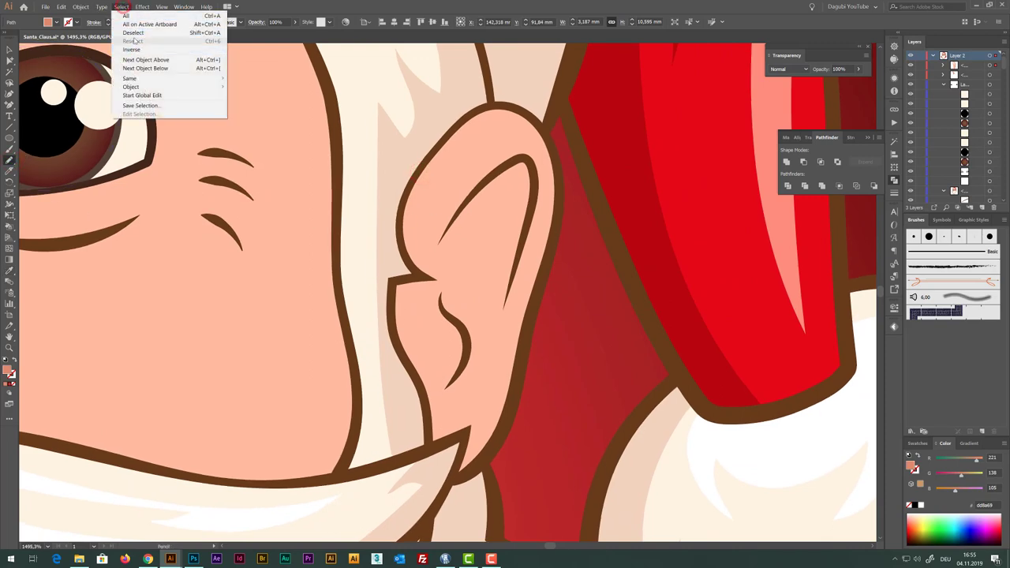
pyautogui.click(134, 34)
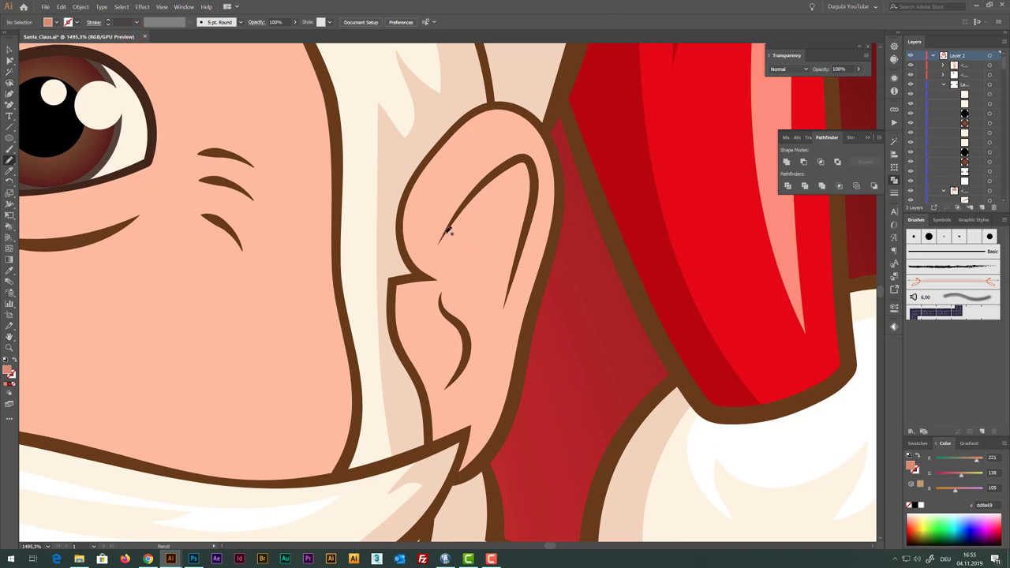
pyautogui.moveTo(447, 230)
pyautogui.mouseDown()
pyautogui.moveTo(482, 221)
pyautogui.moveTo(505, 272)
pyautogui.moveTo(497, 329)
pyautogui.moveTo(515, 275)
pyautogui.mouseUp()
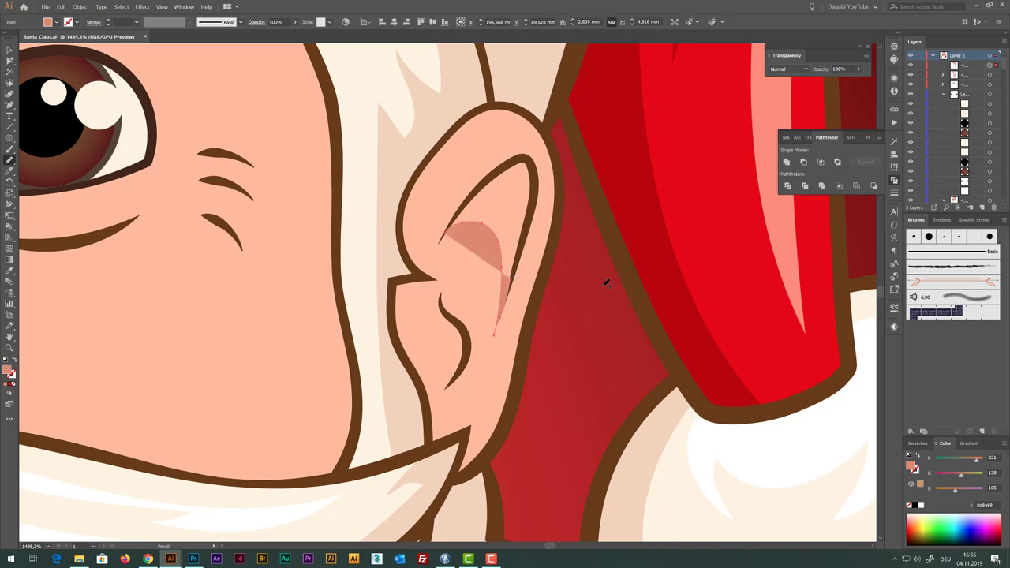
pyautogui.click(911, 506)
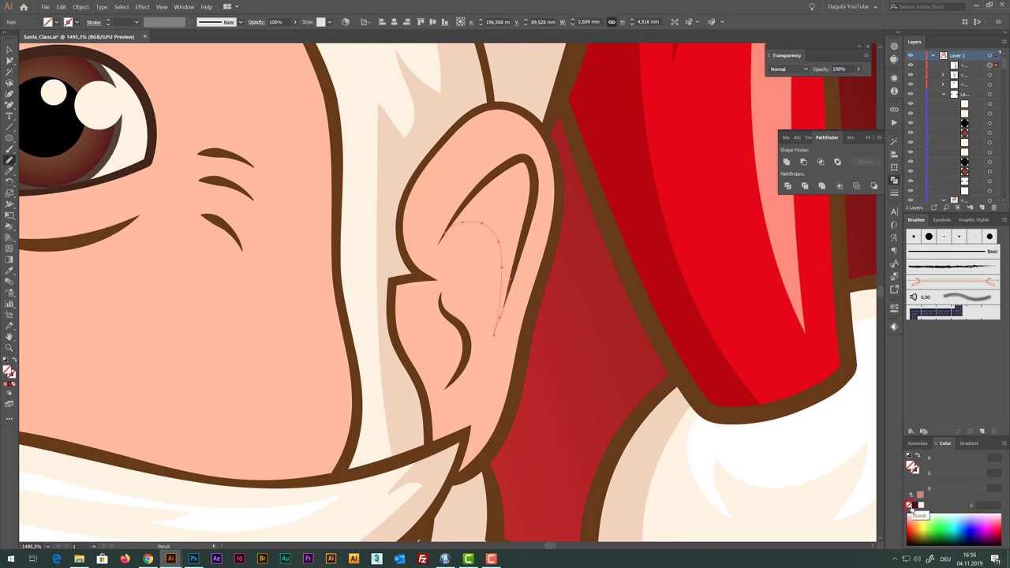
# Divide the right ear along the curve with Pathfinder Divide and select the inner piece
pyautogui.click(9, 60)
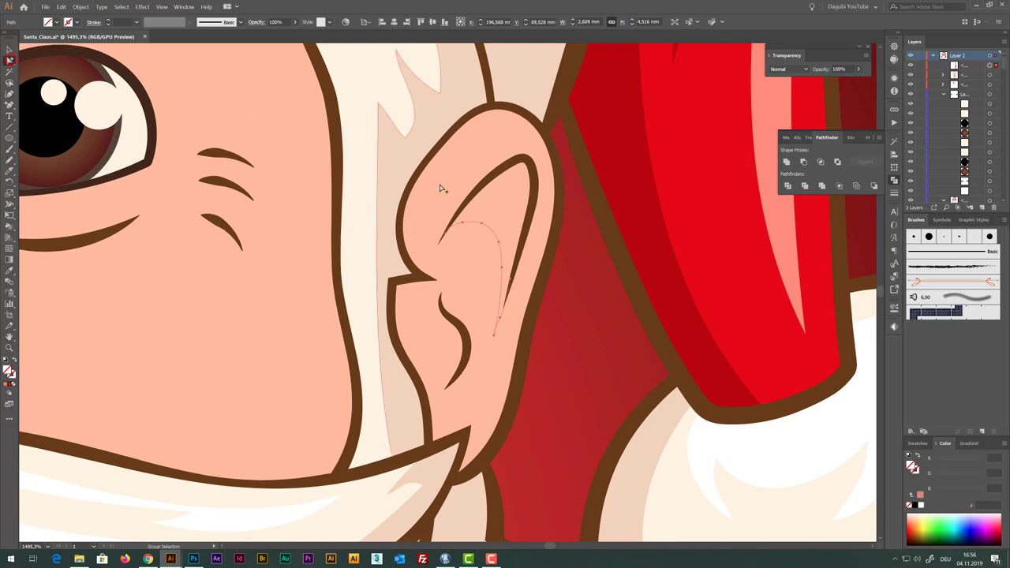
pyautogui.click(493, 191)
pyautogui.click(503, 199)
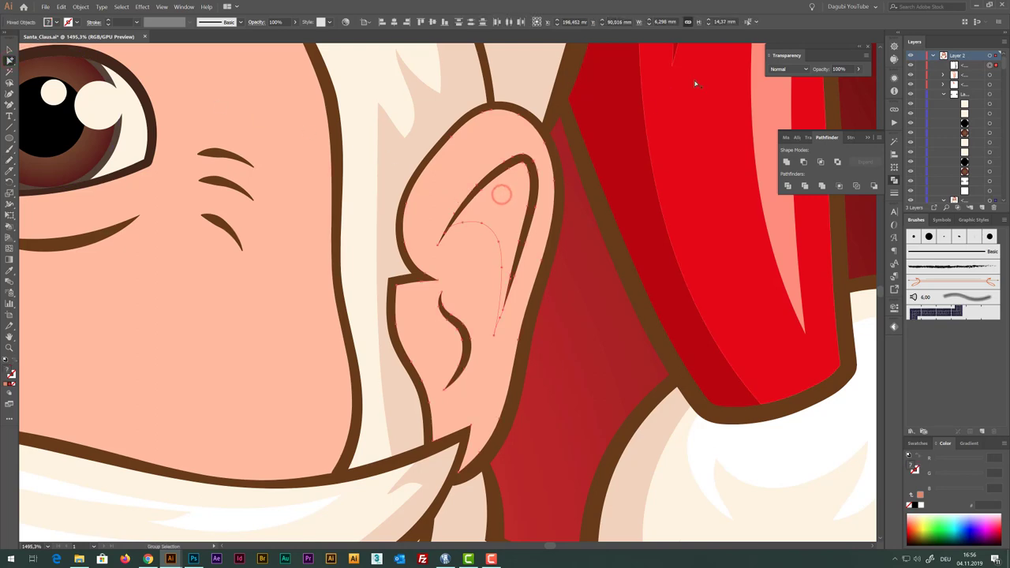
pyautogui.click(787, 186)
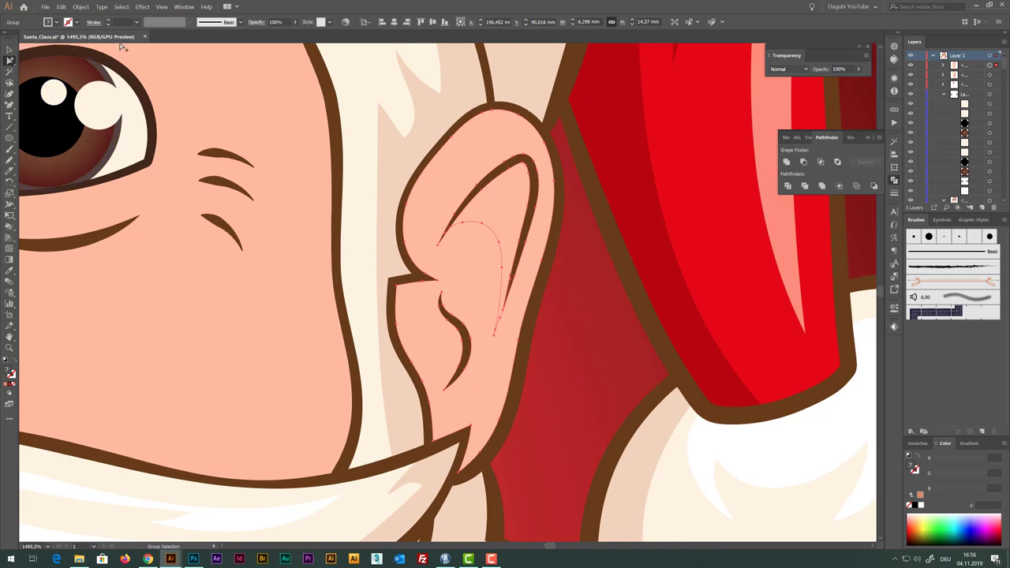
pyautogui.press('v')
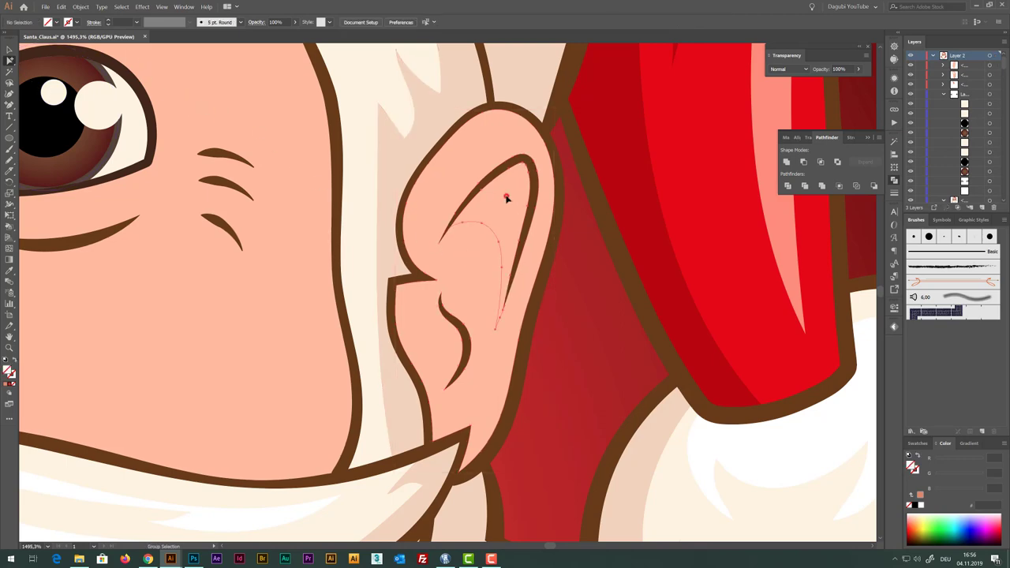
pyautogui.click(507, 197)
# Fill the inner-ear piece with the darker shading tone dd8a69
pyautogui.scroll(-5, 530, 296)
pyautogui.moveTo(370, 223); pyautogui.dragTo(219, 209)
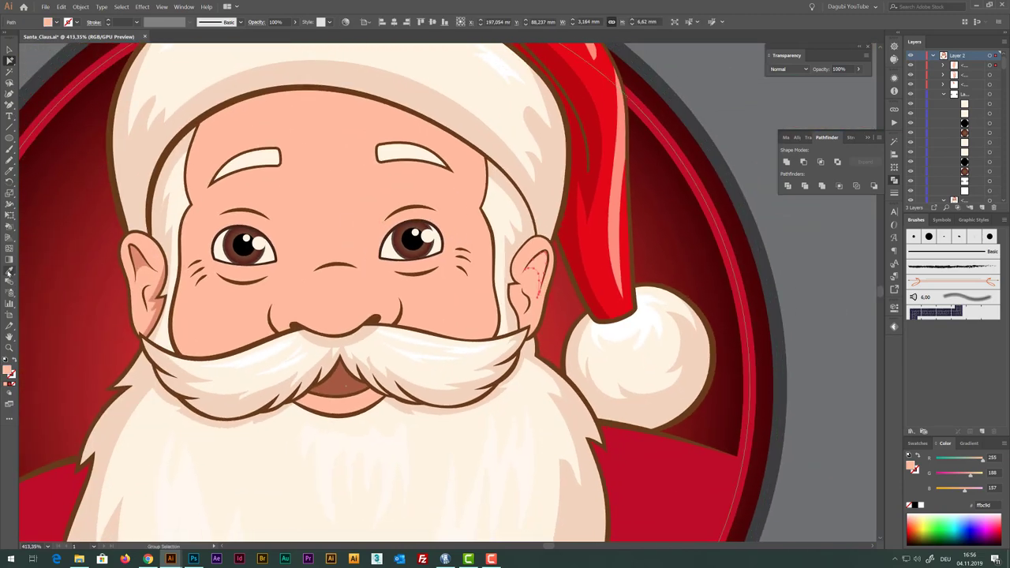
pyautogui.click(10, 271)
pyautogui.click(145, 290)
pyautogui.click(163, 280)
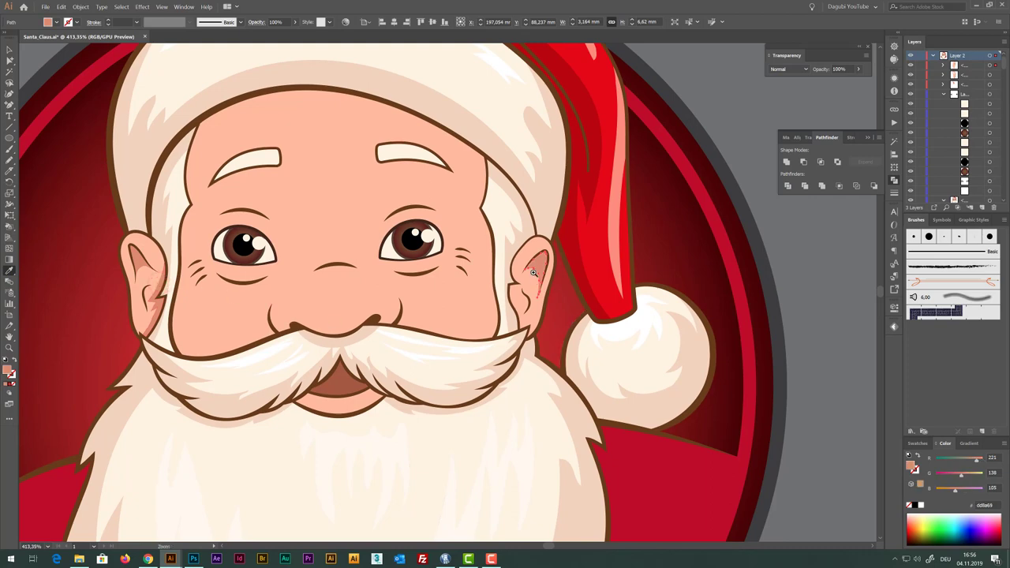
pyautogui.moveTo(533, 272); pyautogui.dragTo(563, 317)
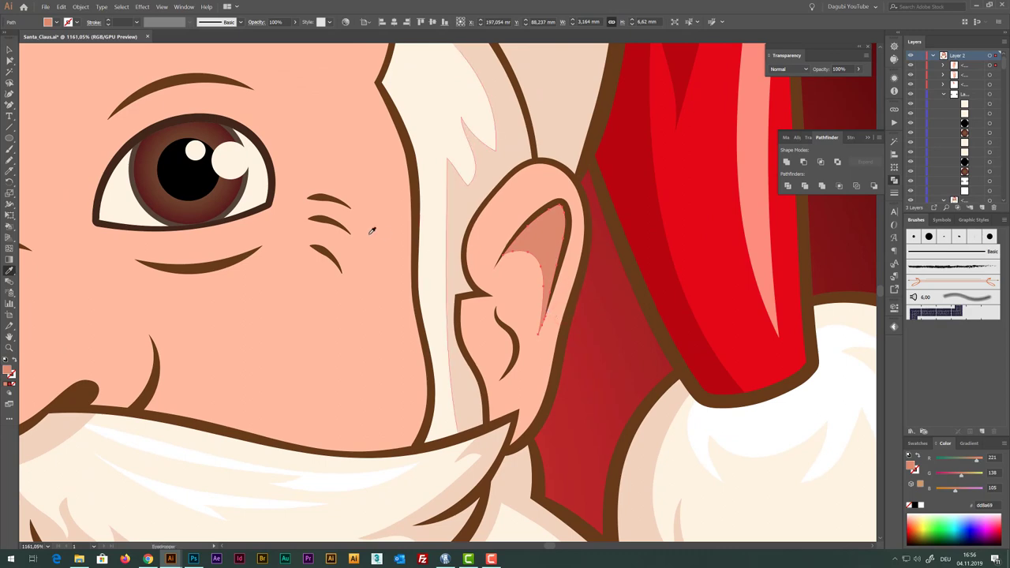
# Draw an unfilled Pencil line along the right ear's lower inner fold
pyautogui.click(9, 158)
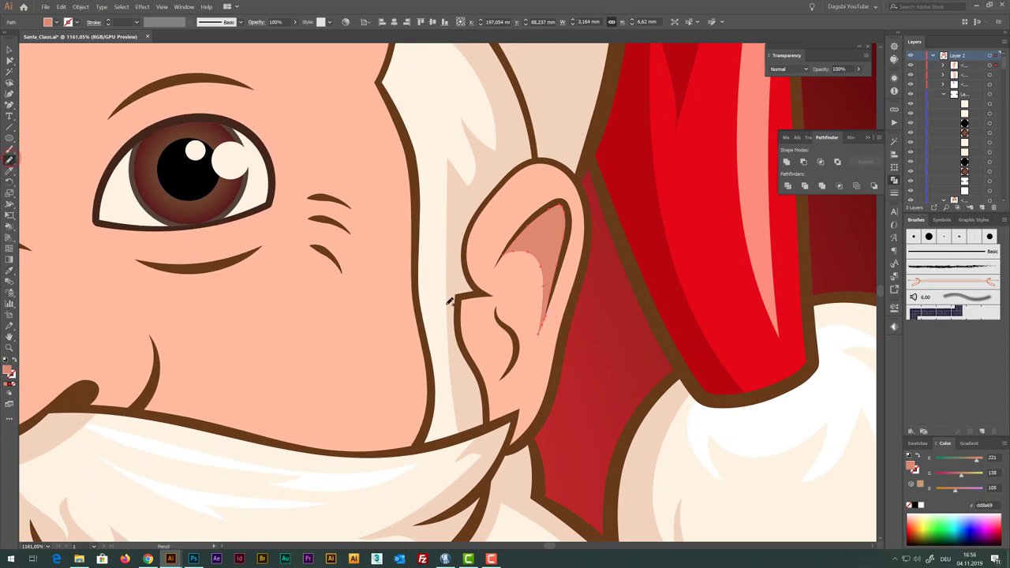
pyautogui.press('ctrl')
pyautogui.keyDown('ctrl'); pyautogui.click(502, 211); pyautogui.keyUp('ctrl')
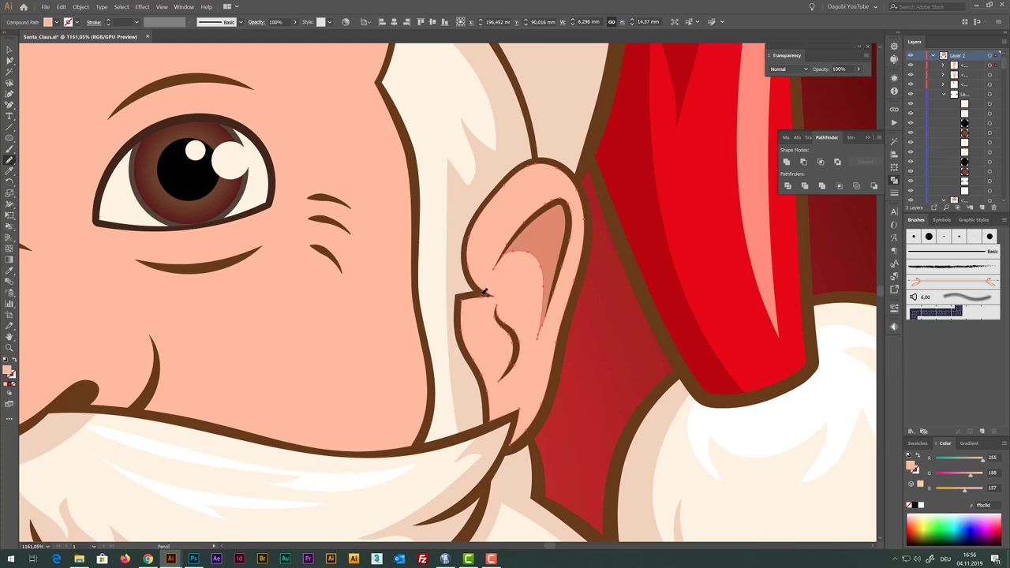
pyautogui.moveTo(488, 295); pyautogui.dragTo(476, 303)
pyautogui.hotkey('ctrl', 'z')
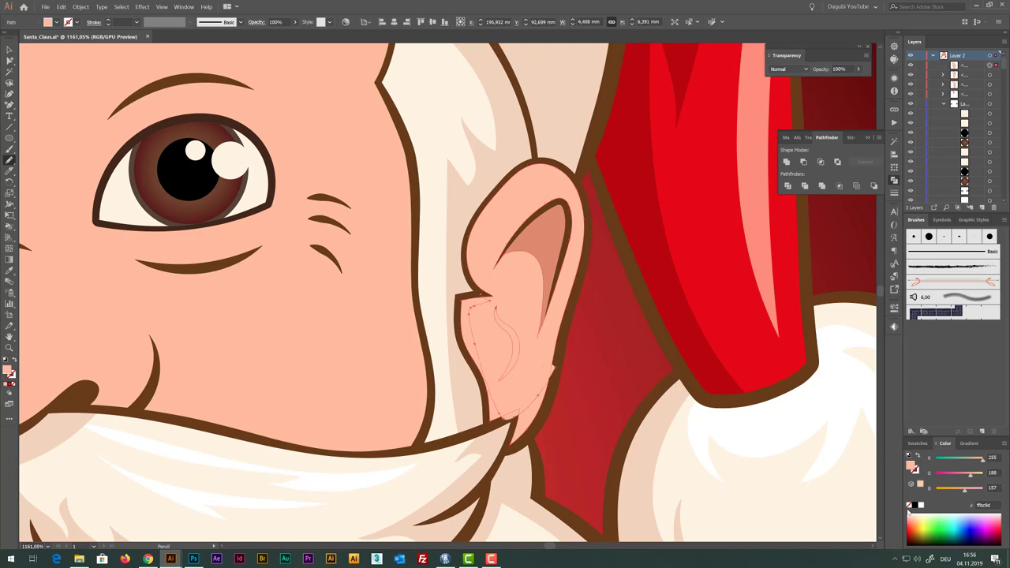
pyautogui.click(909, 505)
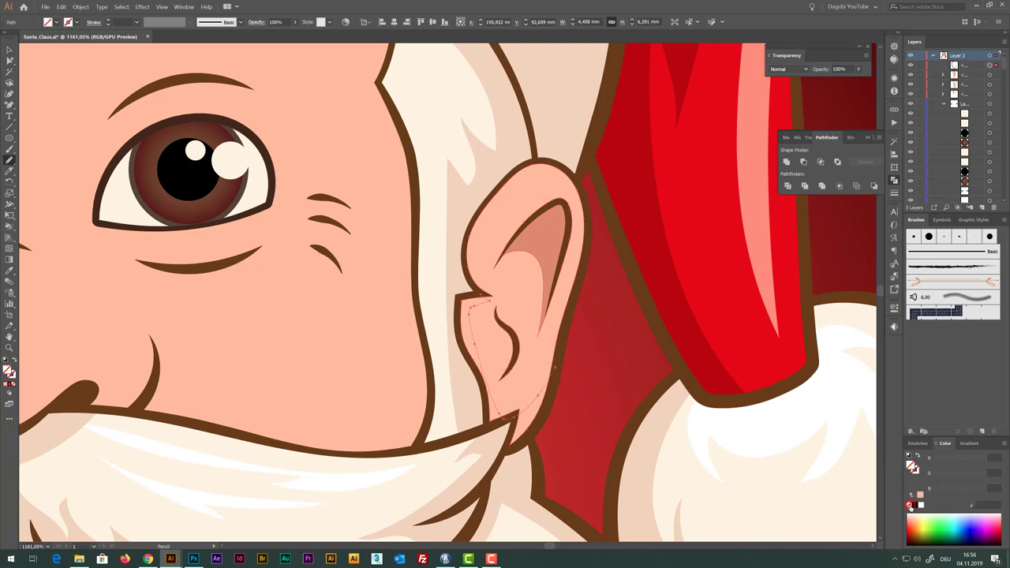
# Divide the ear along the line and give the outer piece the inner-ear colour
pyautogui.click(9, 61)
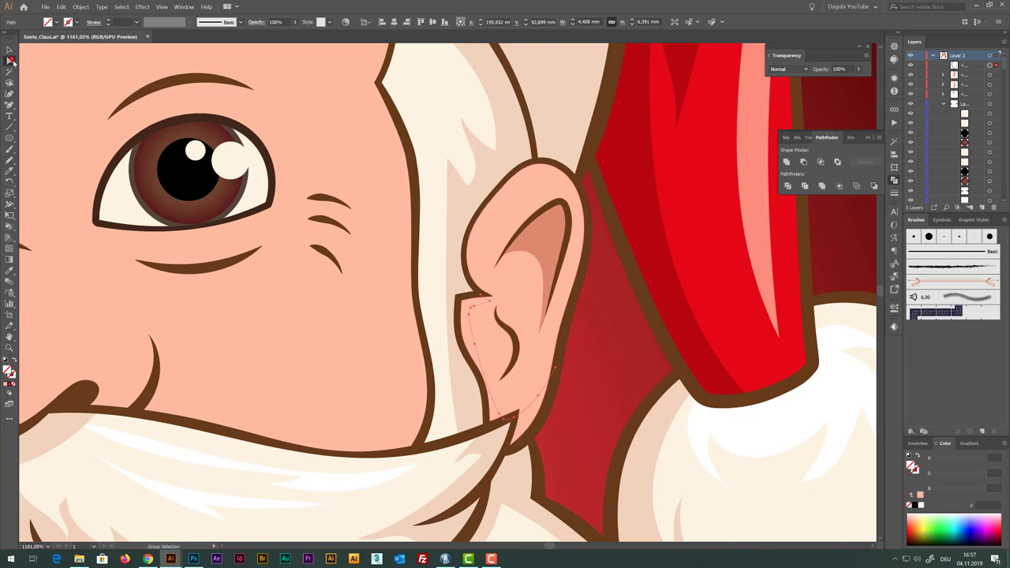
pyautogui.keyDown('shift'); pyautogui.click(490, 225); pyautogui.keyUp('shift')
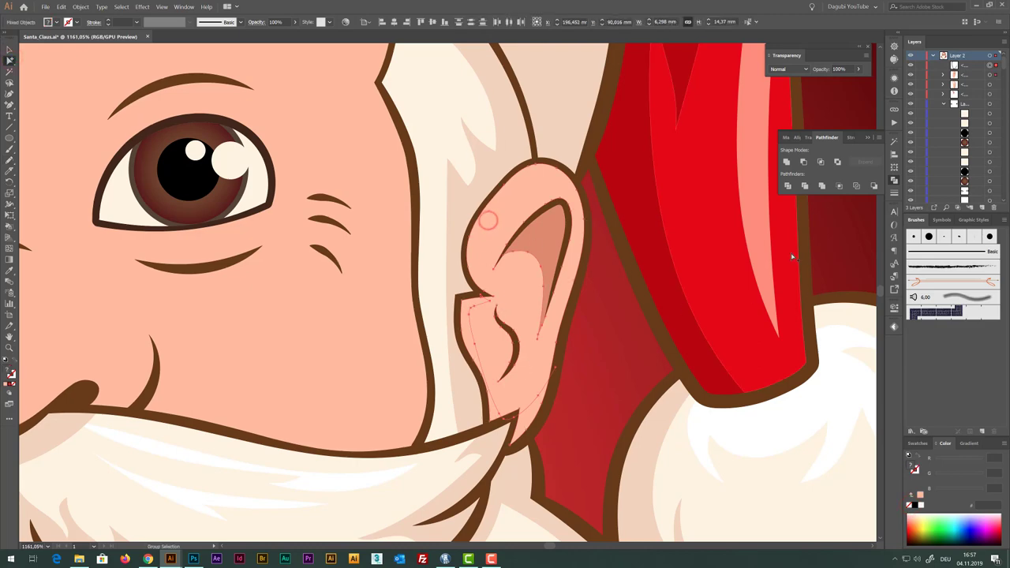
pyautogui.click(789, 186)
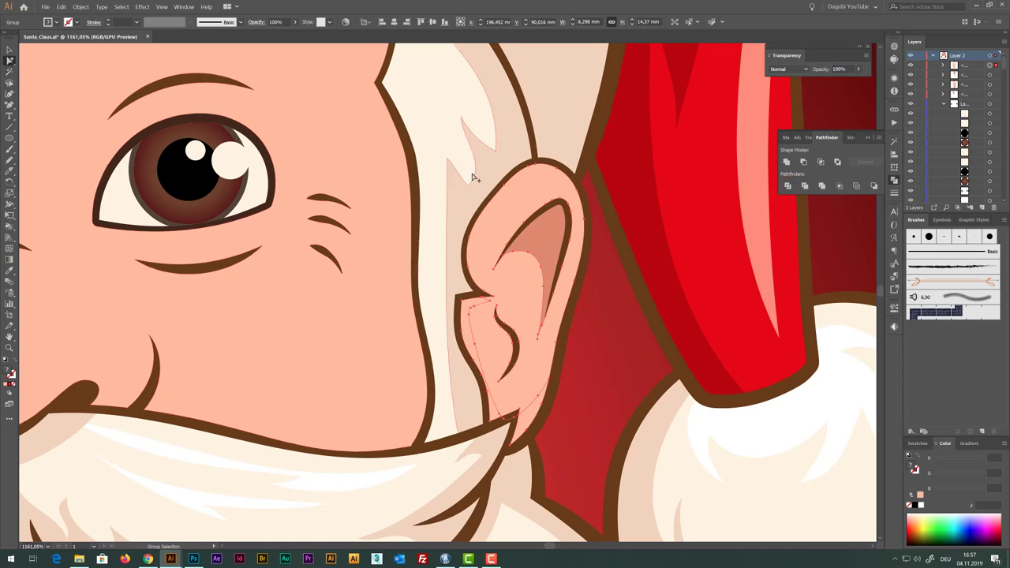
pyautogui.click(463, 161)
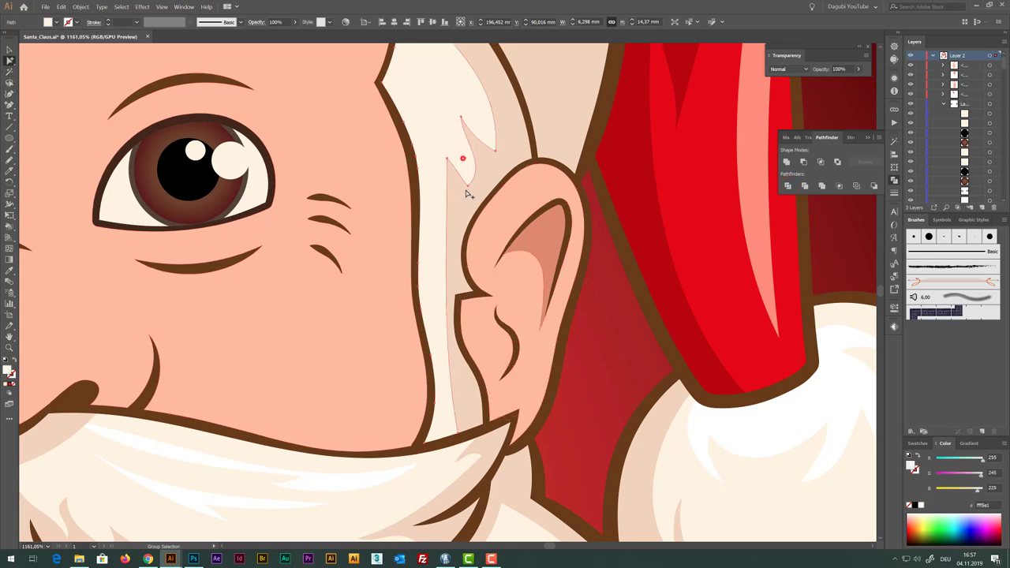
pyautogui.click(530, 417)
pyautogui.click(9, 270)
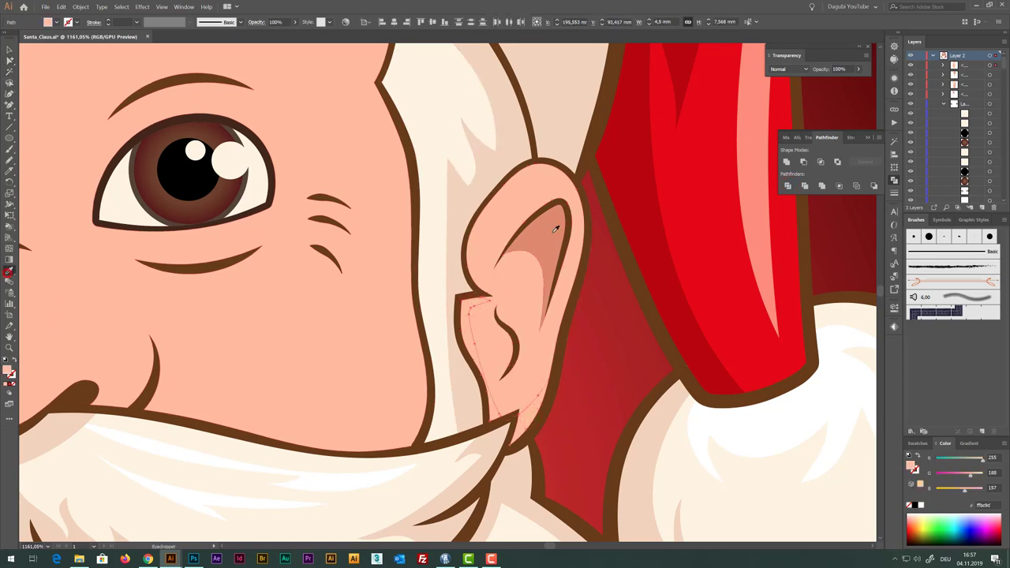
pyautogui.click(542, 230)
pyautogui.hotkey('ctrl', '0')
pyautogui.moveTo(533, 336); pyautogui.dragTo(496, 235)
# Draw an unfilled Pencil path from the left cheek, under the nose, to the right ear
pyautogui.scroll(2, 496, 235)
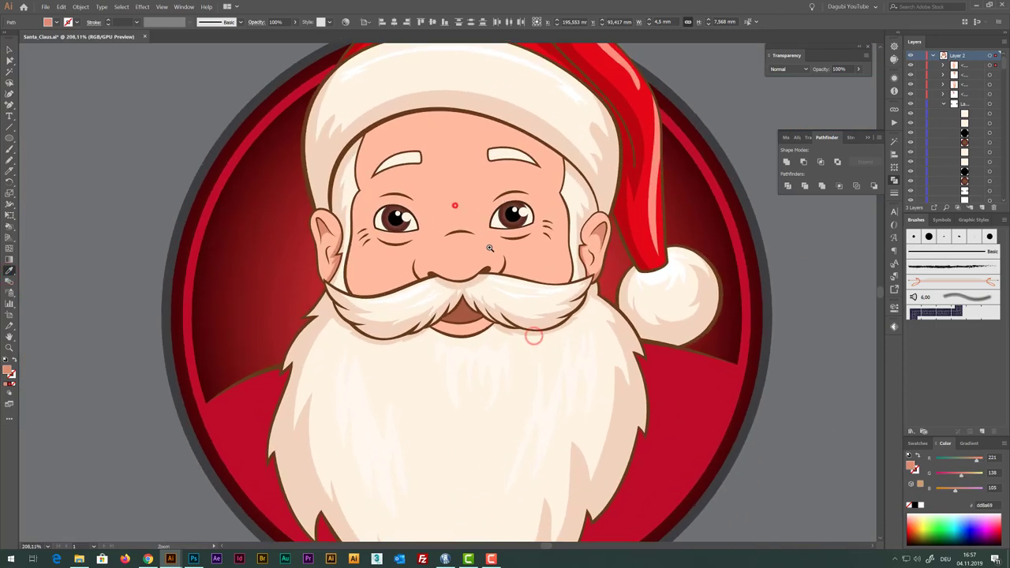
pyautogui.scroll(2, 496, 235)
pyautogui.scroll(1, 495, 235)
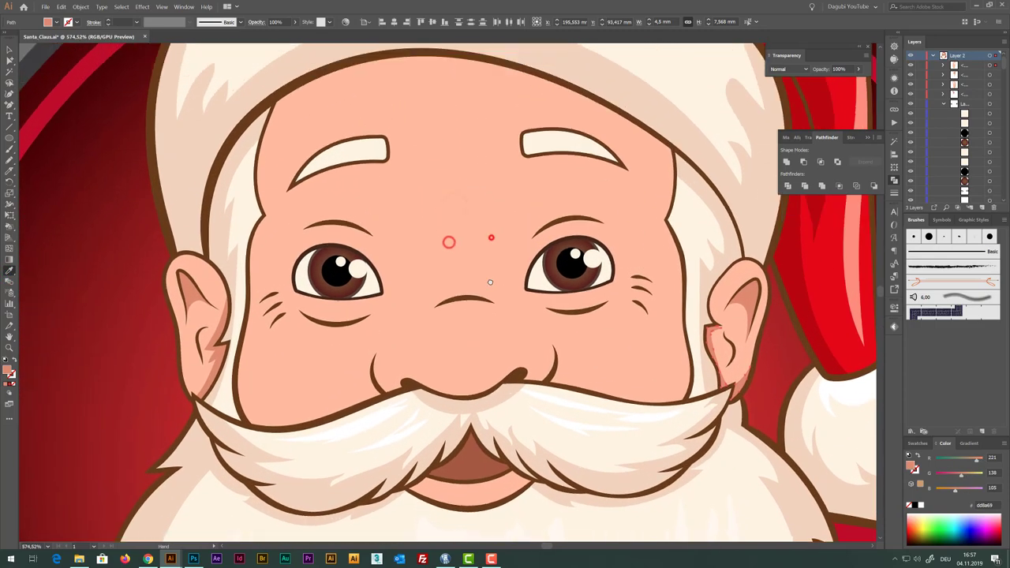
pyautogui.press('v')
pyautogui.click(447, 136)
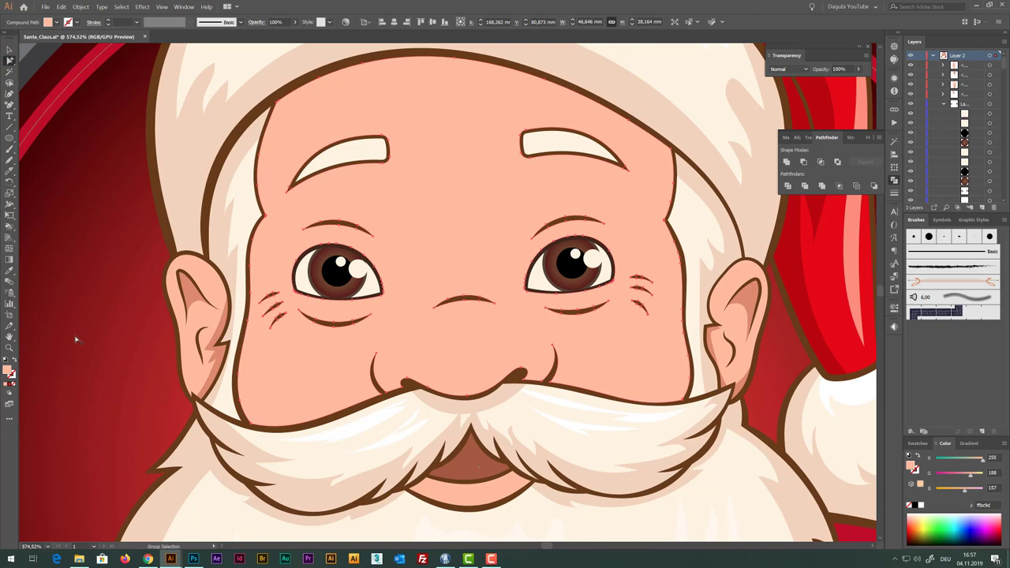
pyautogui.click(123, 7)
pyautogui.click(128, 33)
pyautogui.click(10, 159)
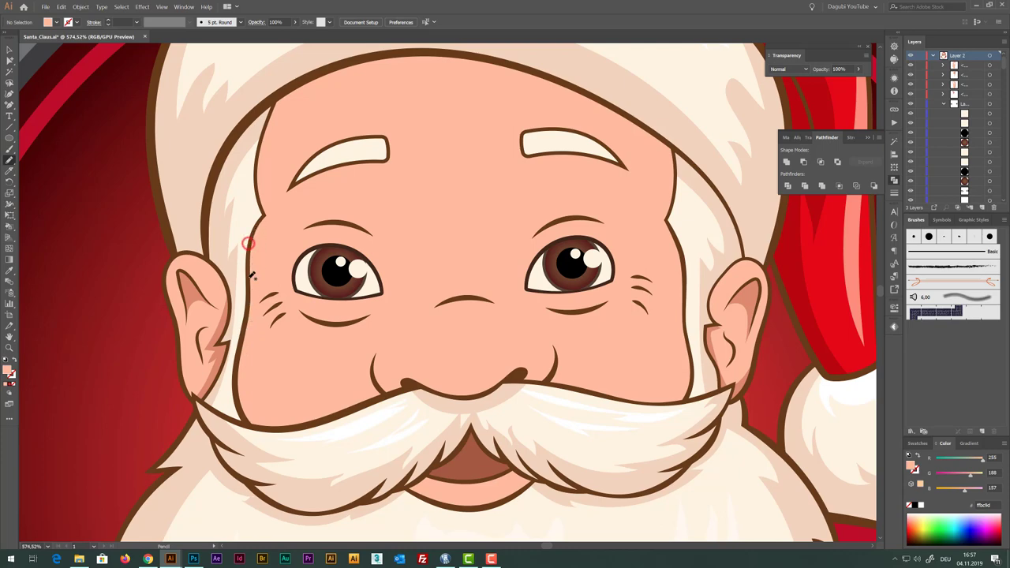
pyautogui.moveTo(263, 388); pyautogui.dragTo(335, 397)
pyautogui.moveTo(382, 343); pyautogui.dragTo(548, 346)
pyautogui.moveTo(576, 360)
pyautogui.mouseDown()
pyautogui.moveTo(624, 385)
pyautogui.moveTo(682, 376)
pyautogui.moveTo(710, 324)
pyautogui.mouseUp()
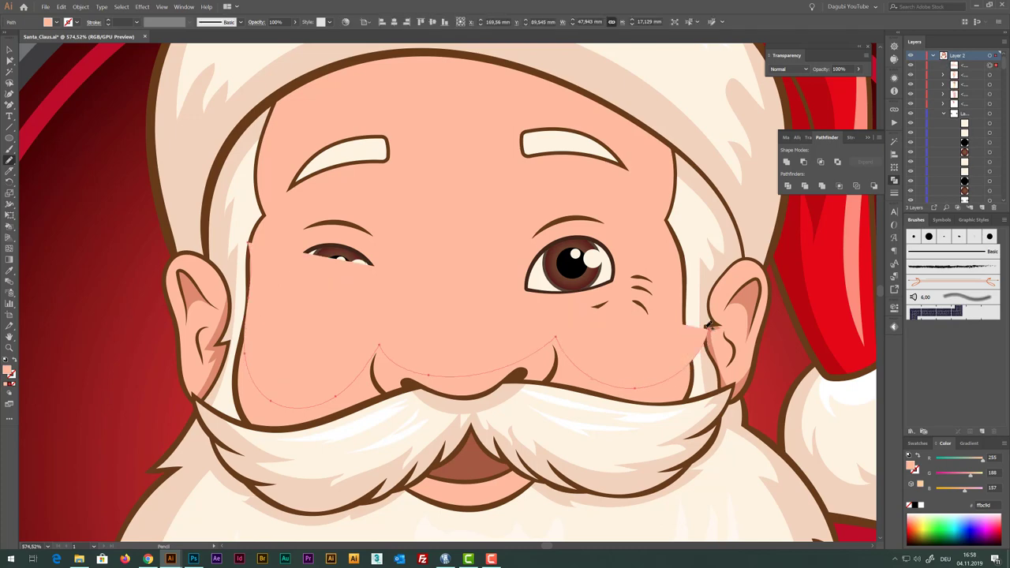
pyautogui.click(909, 506)
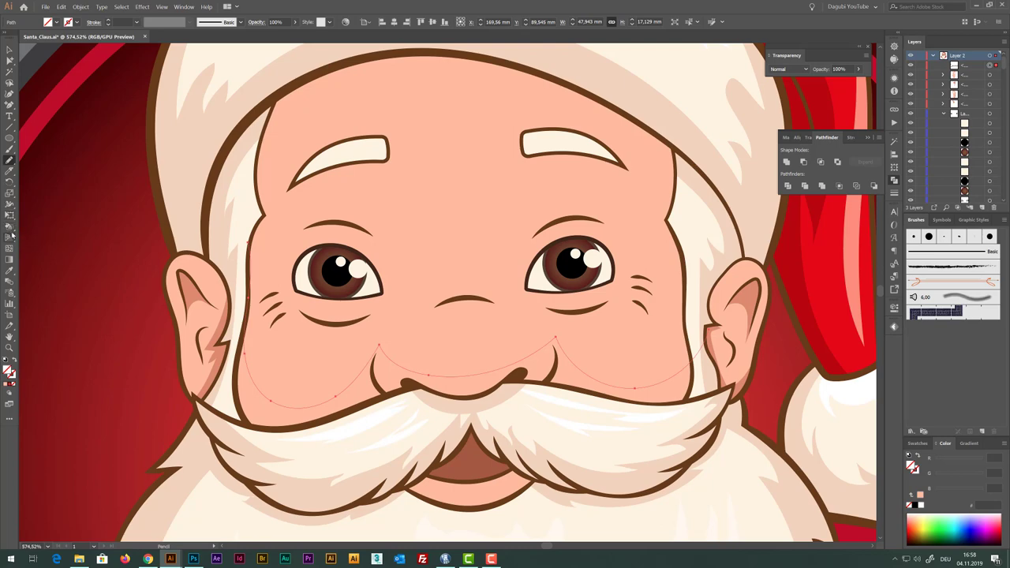
# Warp the cheek path with an enlarged Warp brush to follow the cheeks and moustache
pyautogui.moveTo(10, 204); pyautogui.dragTo(36, 216)
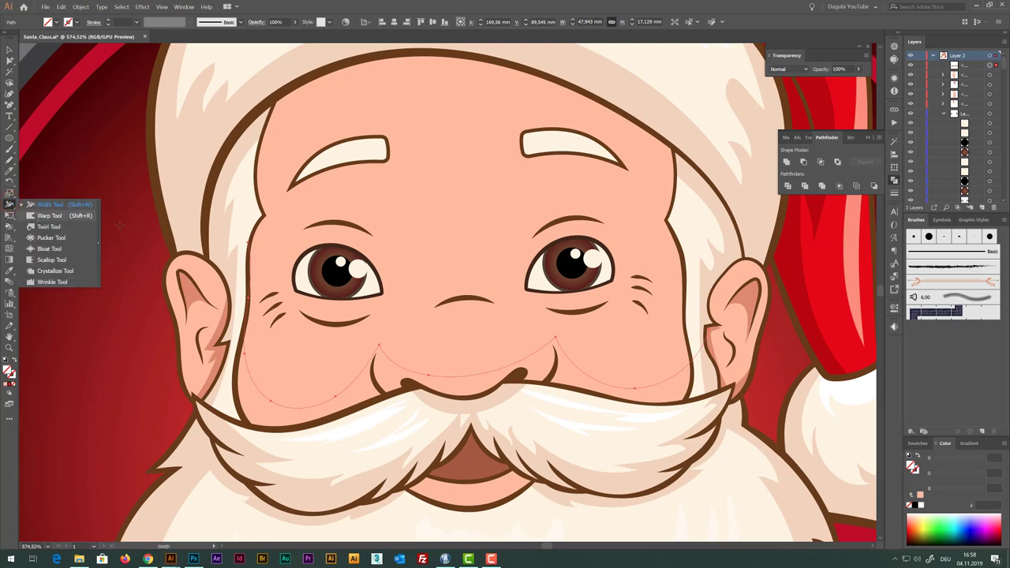
pyautogui.moveTo(643, 334); pyautogui.dragTo(688, 305)
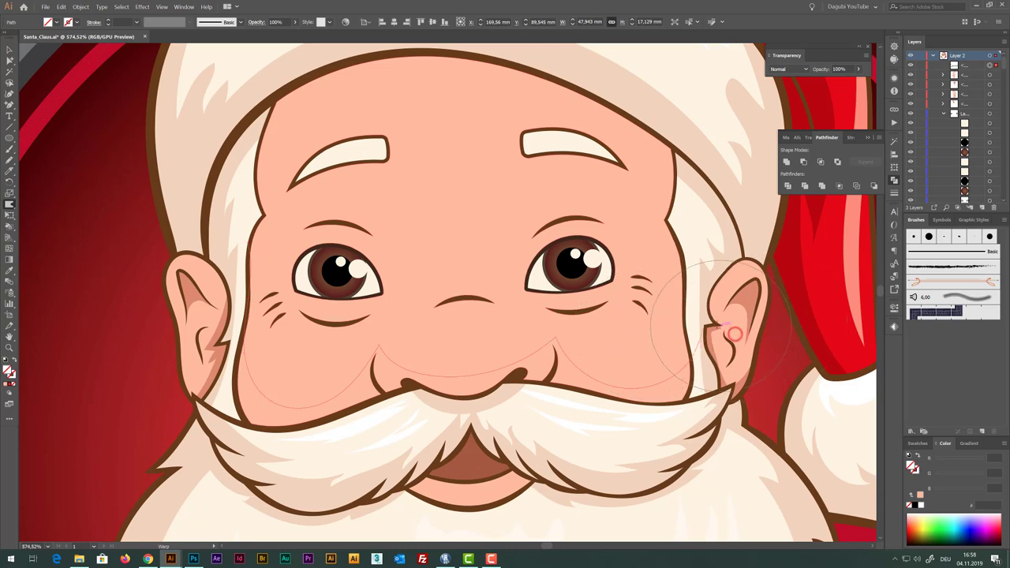
pyautogui.moveTo(730, 333); pyautogui.dragTo(698, 365)
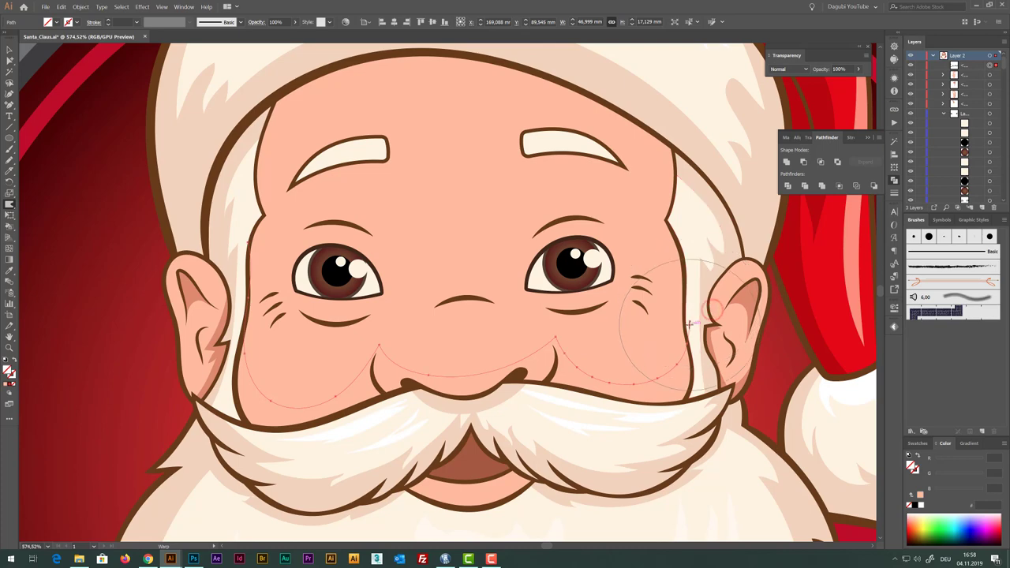
pyautogui.moveTo(677, 292); pyautogui.dragTo(643, 385)
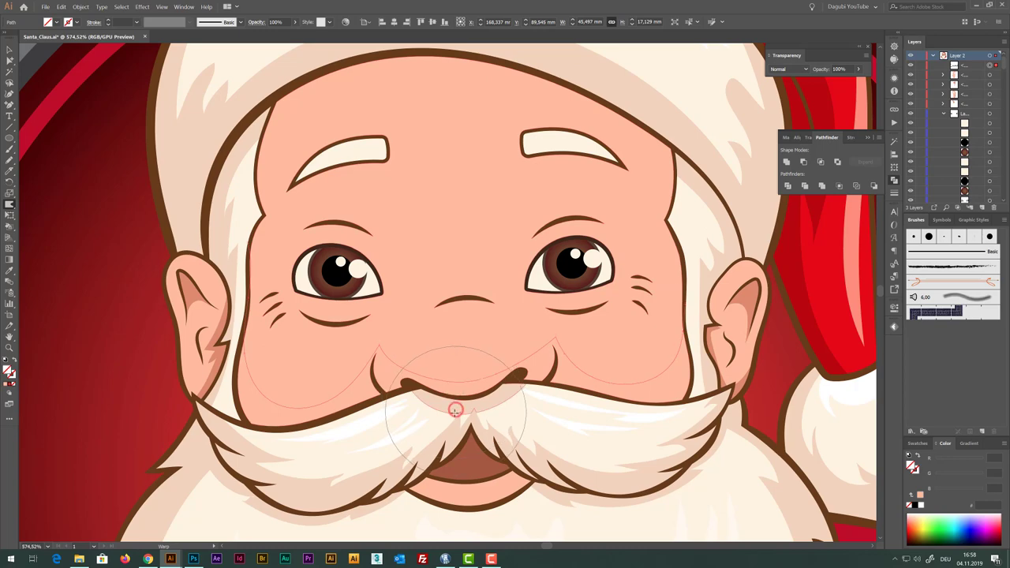
pyautogui.moveTo(266, 460); pyautogui.dragTo(268, 461)
pyautogui.moveTo(693, 304); pyautogui.dragTo(691, 314)
pyautogui.moveTo(685, 404)
pyautogui.mouseDown()
pyautogui.moveTo(656, 408)
pyautogui.moveTo(659, 416)
pyautogui.mouseUp()
pyautogui.moveTo(511, 331); pyautogui.dragTo(516, 338)
pyautogui.moveTo(511, 365)
pyautogui.mouseDown()
pyautogui.moveTo(518, 370)
pyautogui.moveTo(438, 391)
pyautogui.mouseUp()
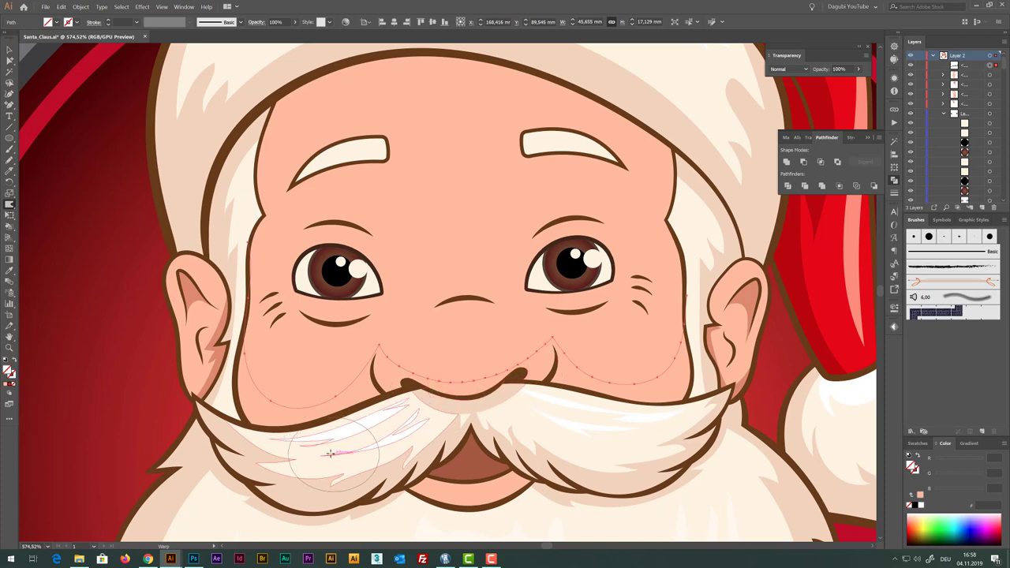
# Simplify the cheek path from 32 to 7 anchor points and select it with the face
pyautogui.click(61, 7)
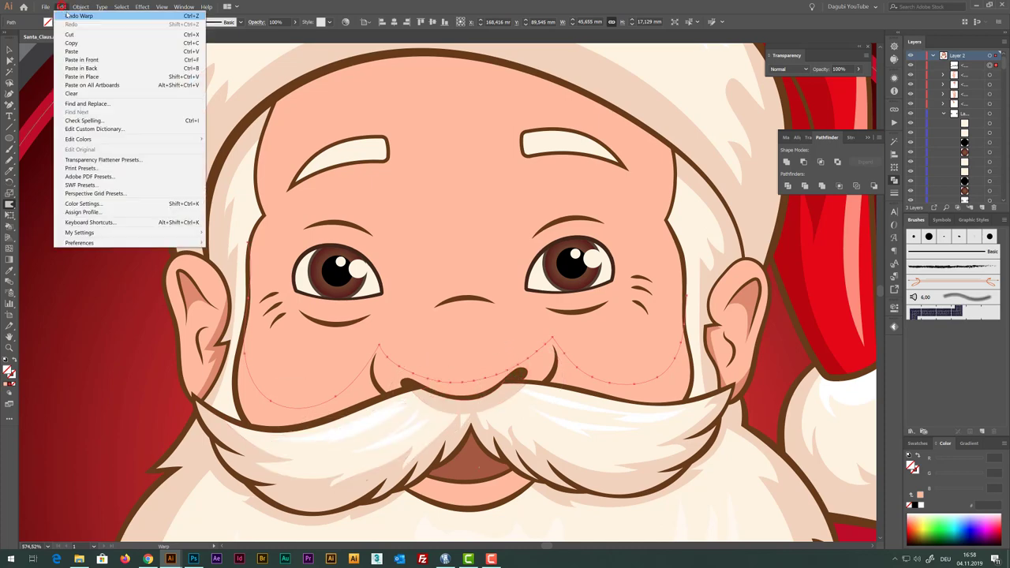
pyautogui.moveTo(126, 176)
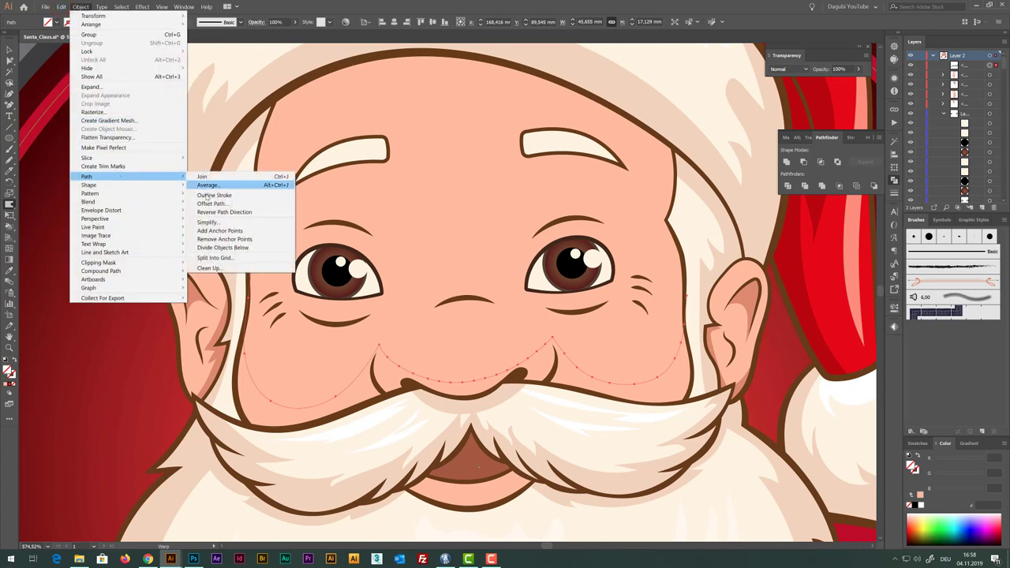
pyautogui.click(208, 222)
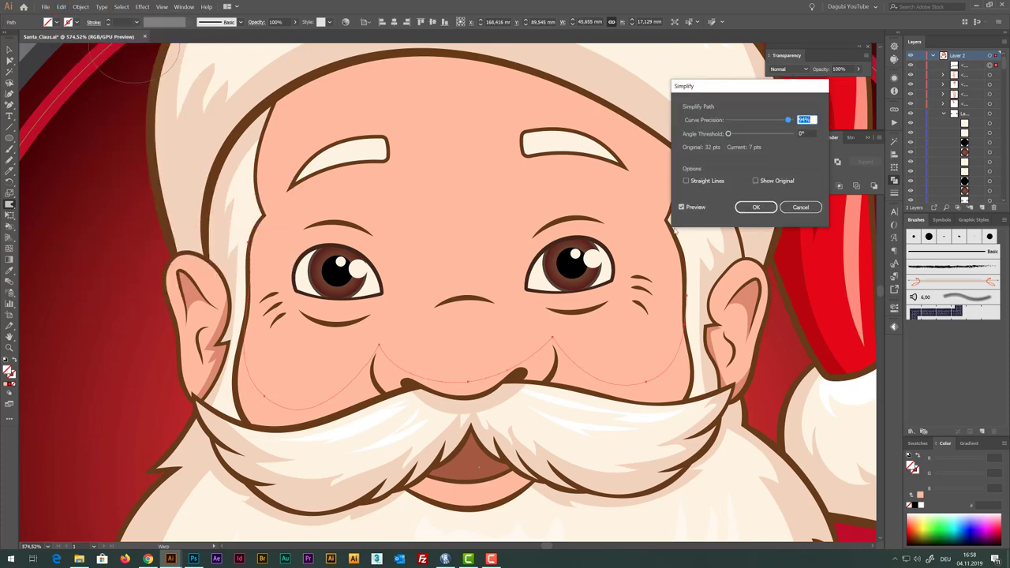
pyautogui.click(758, 208)
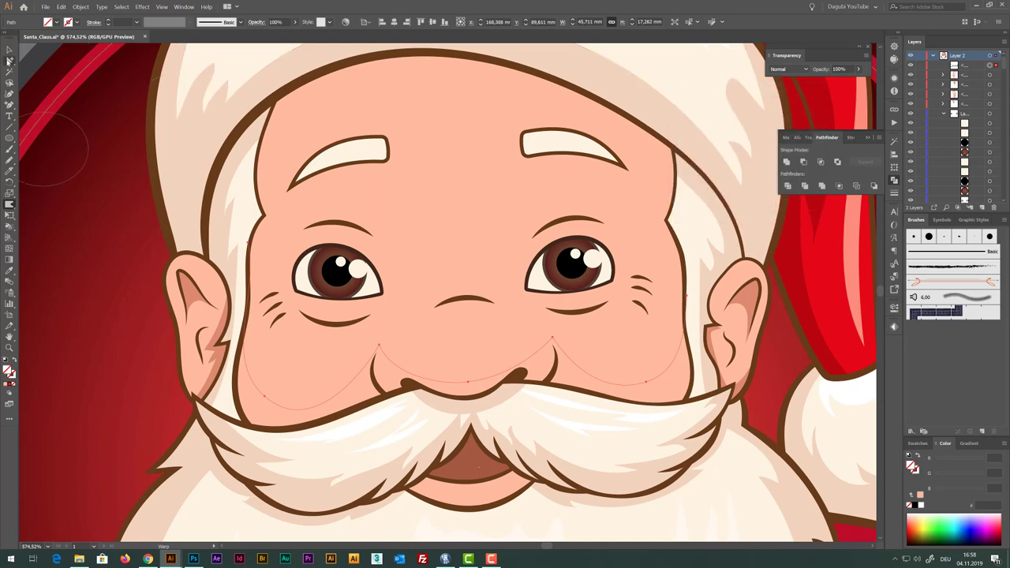
pyautogui.click(9, 60)
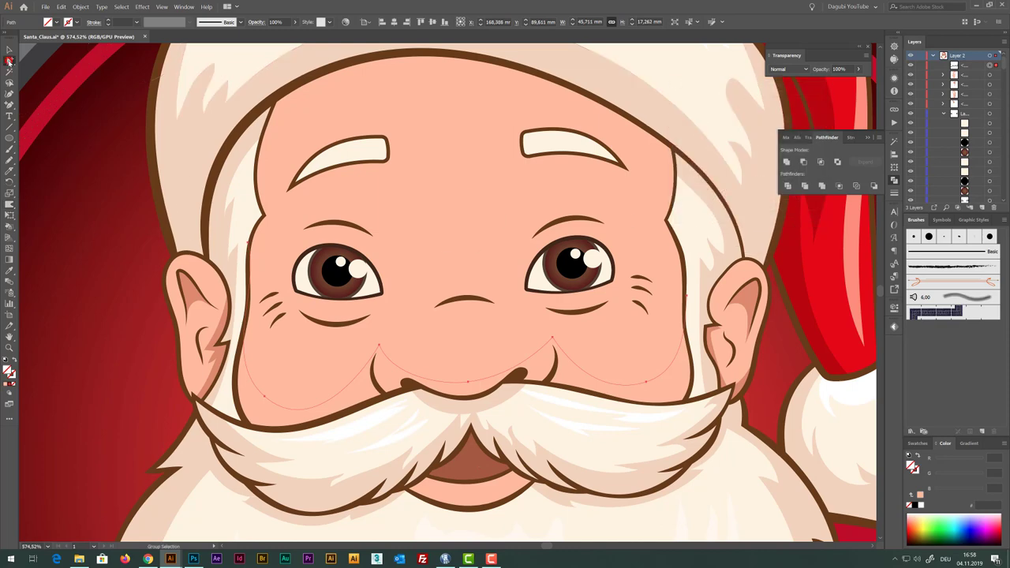
pyautogui.click(475, 179)
pyautogui.click(475, 180)
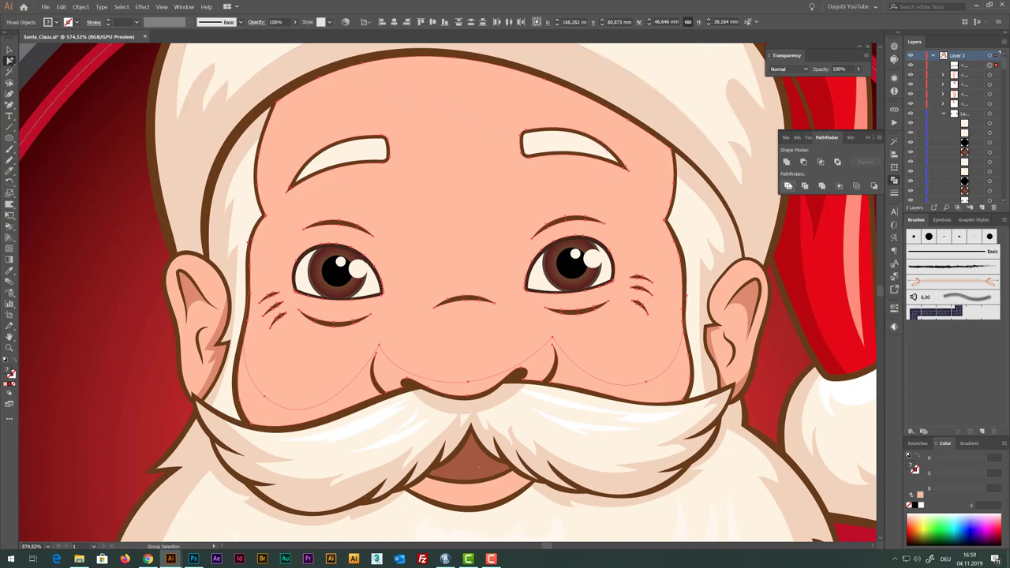
# Divide the face along the cheek path and fill the lower cheek piece with the ear colour
pyautogui.click(788, 186)
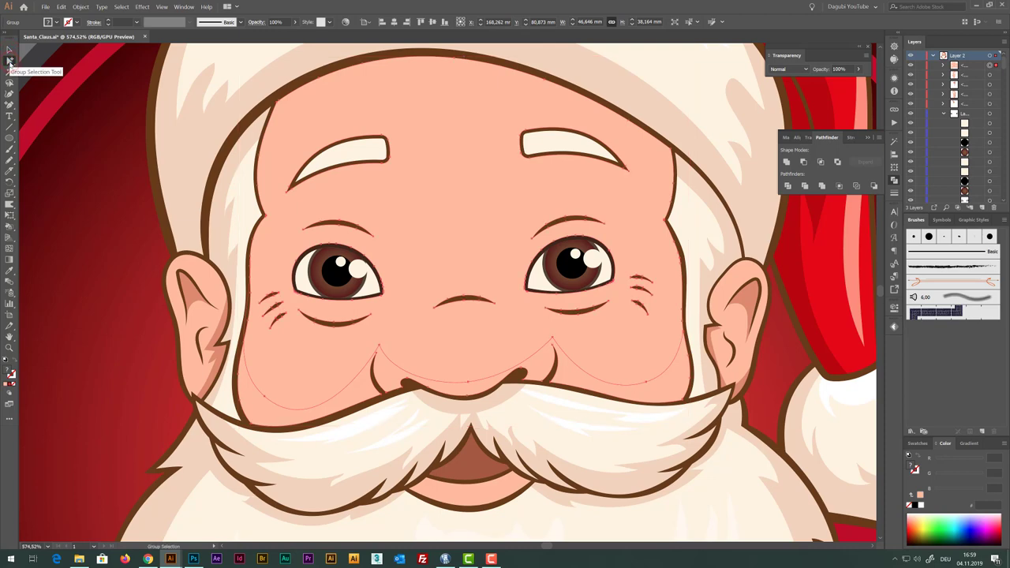
pyautogui.click(10, 60)
pyautogui.click(266, 409)
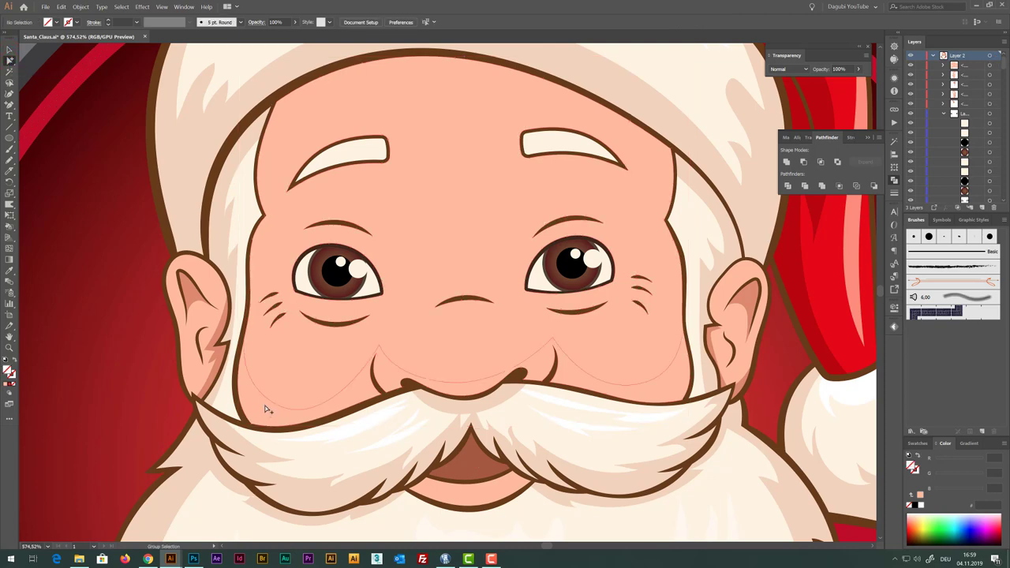
pyautogui.click(266, 409)
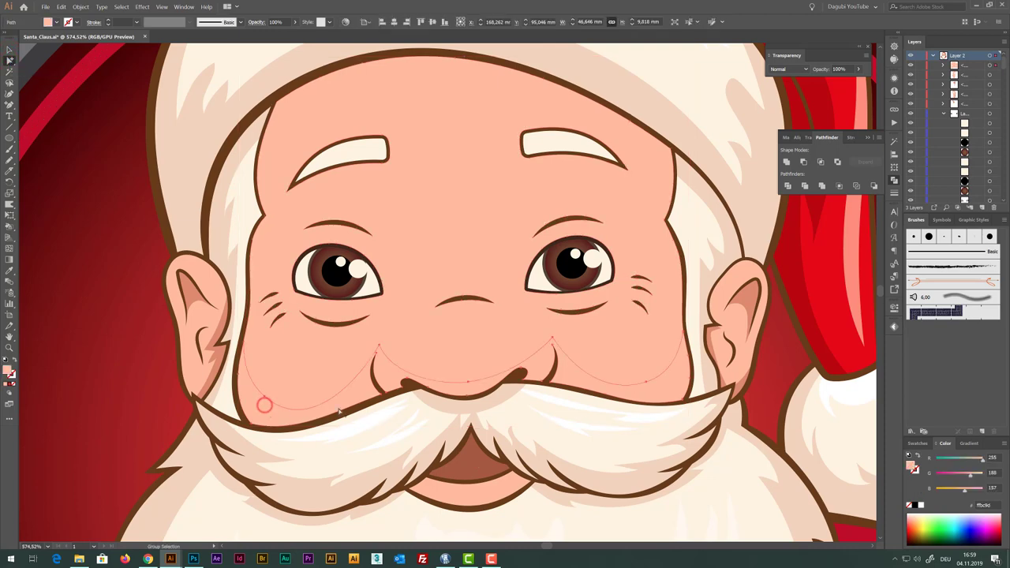
pyautogui.click(10, 272)
pyautogui.click(190, 285)
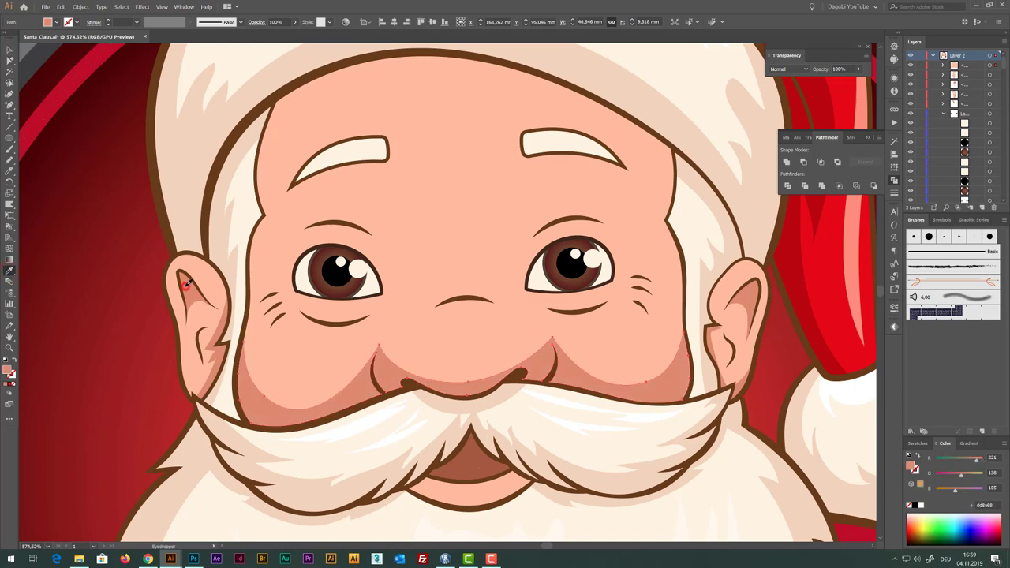
# Shift the lower cheek band's colour to a warmer peach (249, 170, 130)
pyautogui.scroll(-4, 396, 332)
pyautogui.scroll(-4, 457, 257)
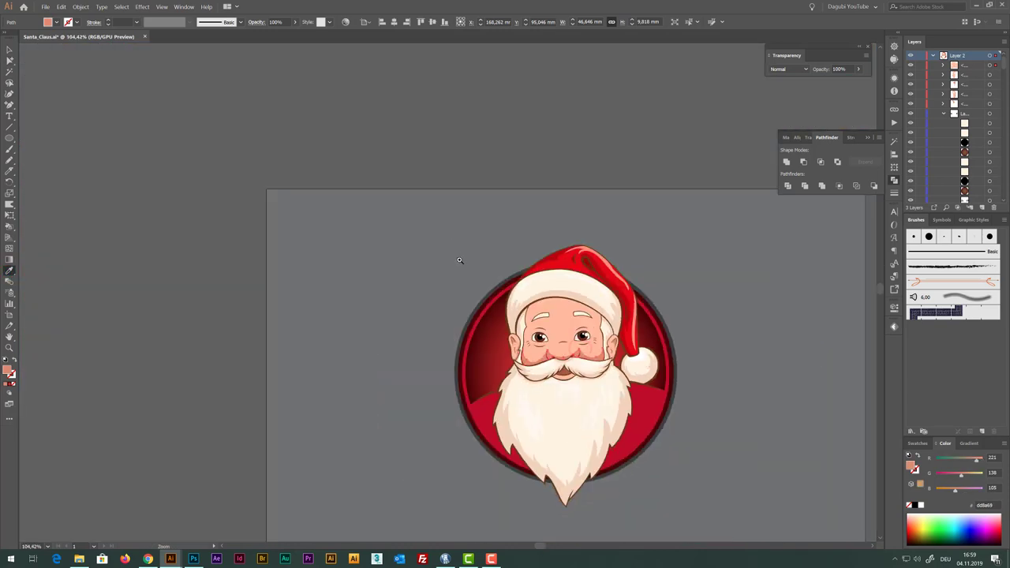
pyautogui.scroll(2, 596, 323)
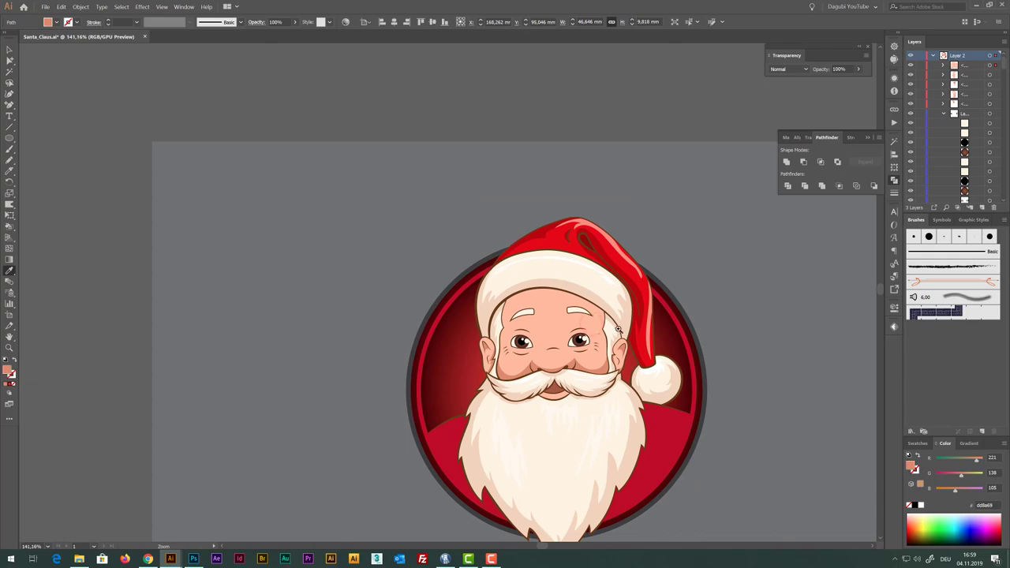
pyautogui.scroll(3, 591, 325)
pyautogui.scroll(2, 578, 331)
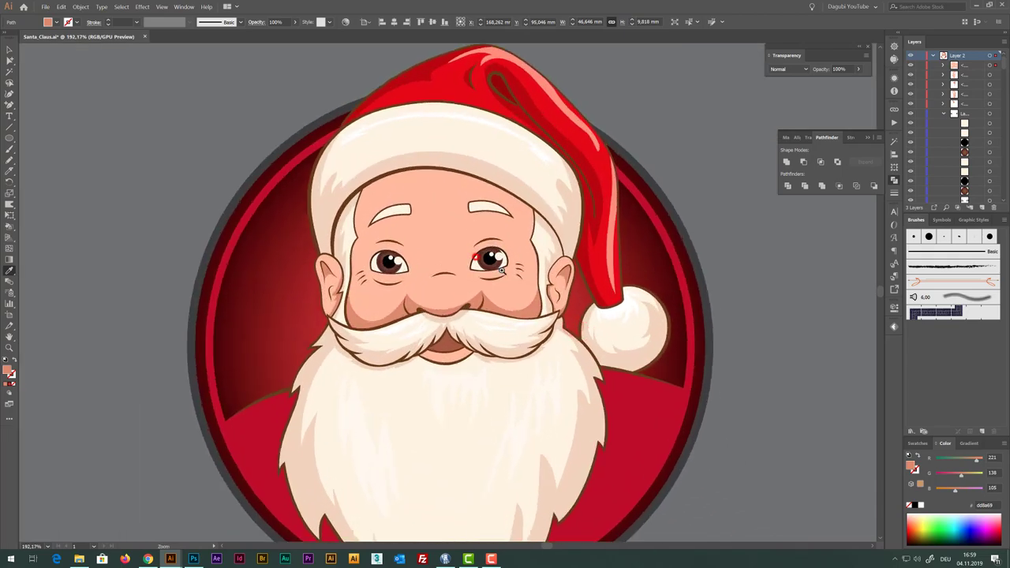
pyautogui.scroll(2, 552, 335)
pyautogui.scroll(2, 521, 342)
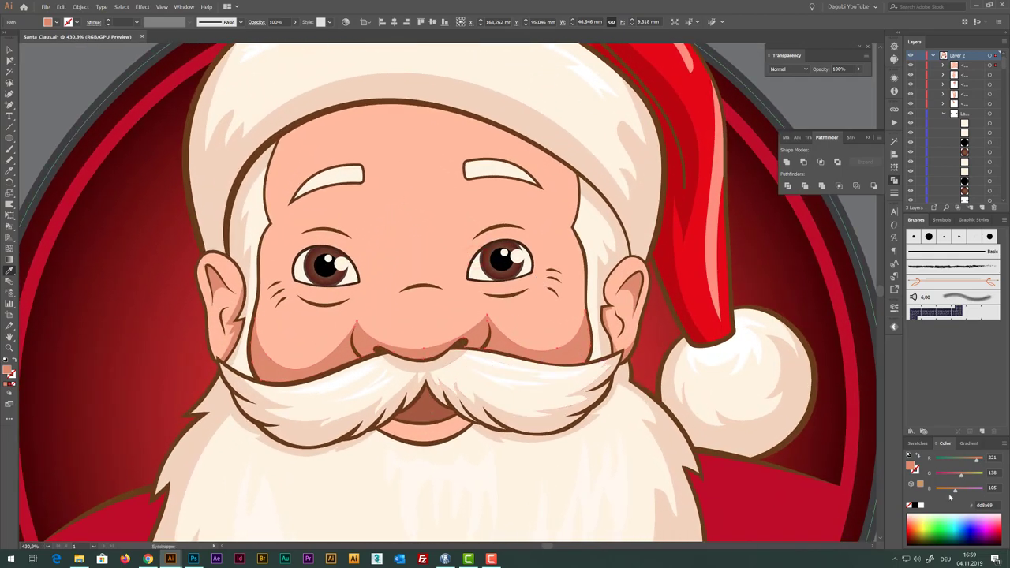
pyautogui.moveTo(962, 477); pyautogui.dragTo(980, 461)
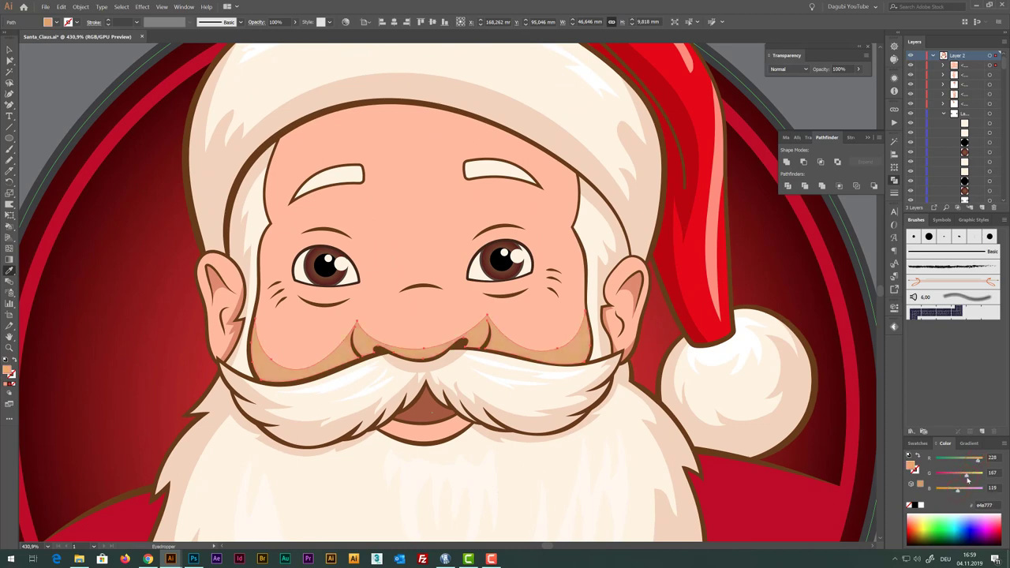
pyautogui.moveTo(969, 476); pyautogui.dragTo(983, 464)
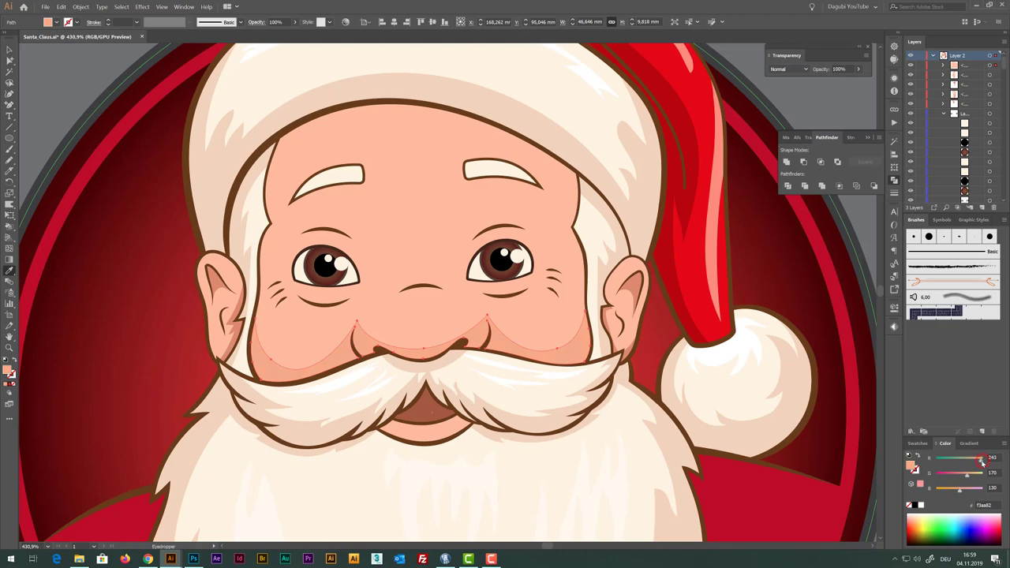
# Pick up the peach face-shading colour as the current fill and deselect everything
pyautogui.scroll(-5, 800, 466)
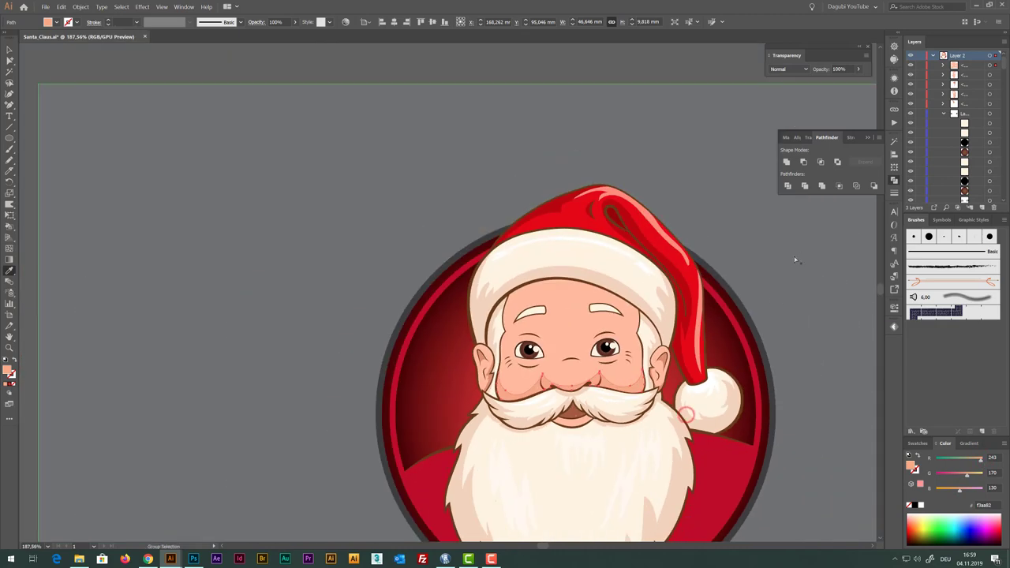
pyautogui.keyDown('ctrl'); pyautogui.click(790, 245); pyautogui.keyUp('ctrl')
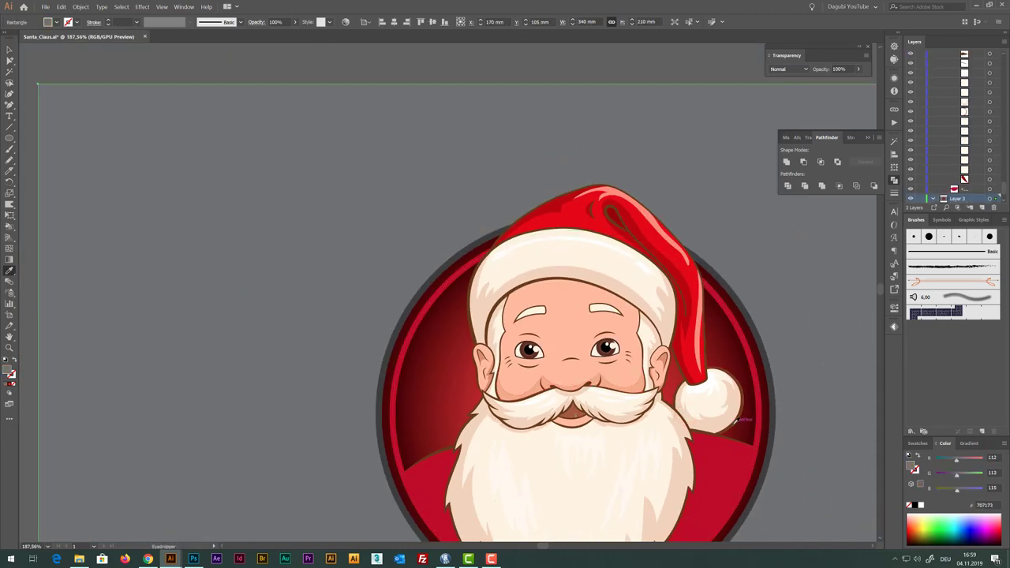
pyautogui.scroll(3, 607, 383)
pyautogui.scroll(2, 606, 382)
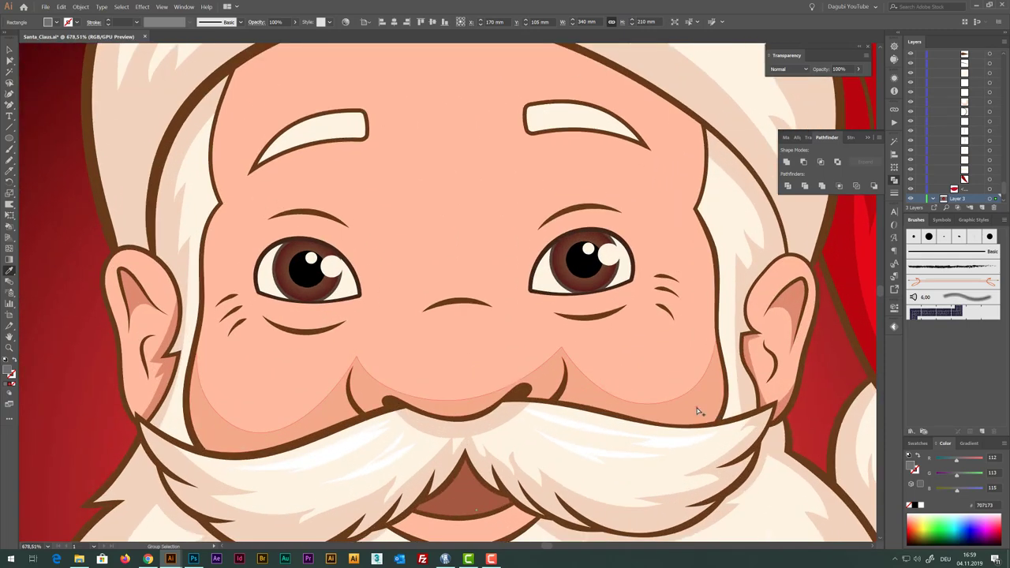
pyautogui.keyDown('ctrl'); pyautogui.click(696, 407); pyautogui.keyUp('ctrl')
pyautogui.press('i')
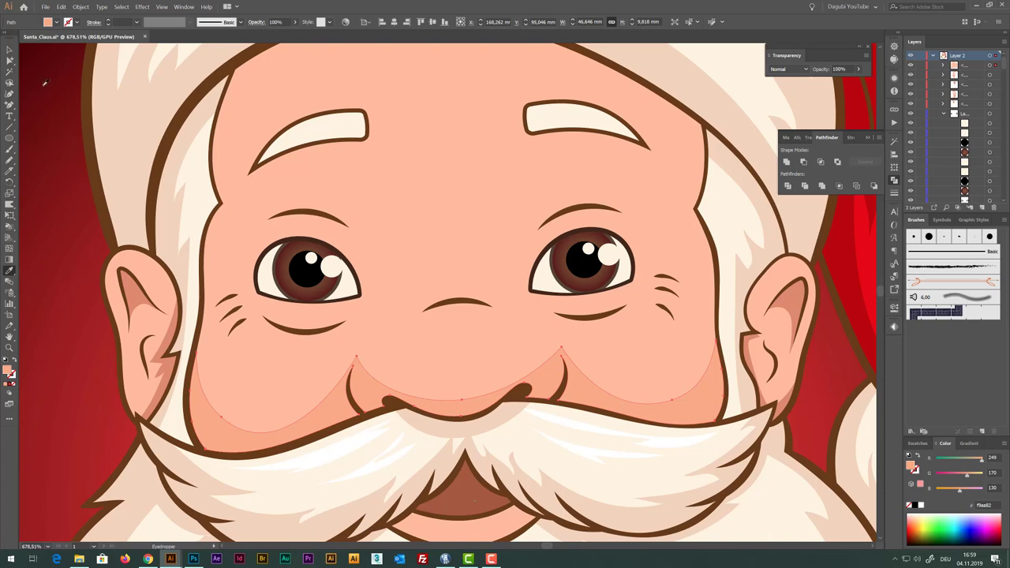
pyautogui.click(121, 8)
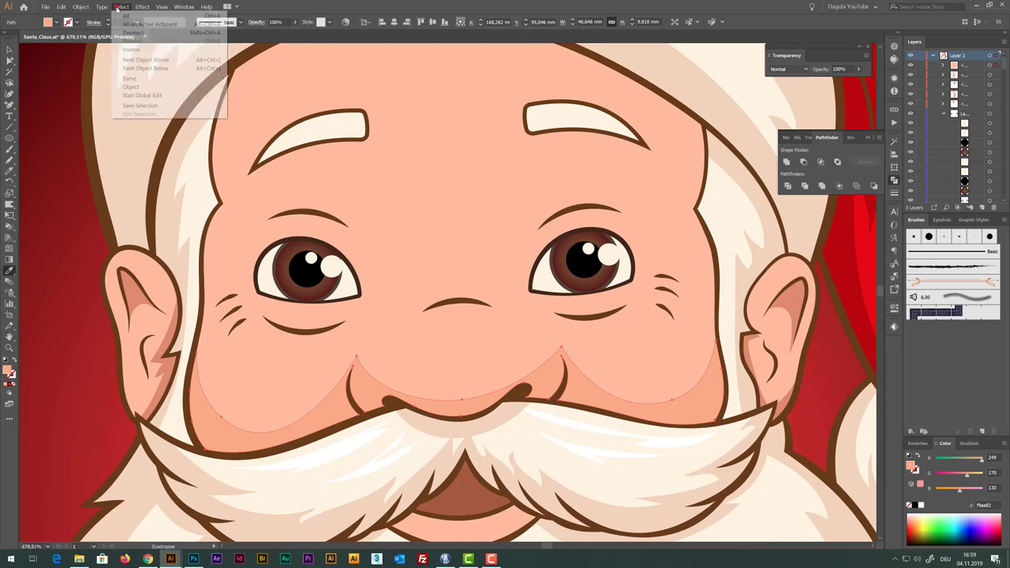
pyautogui.click(126, 35)
# Draw unfilled freehand oval outlines around Santa's left and right eyes
pyautogui.click(9, 159)
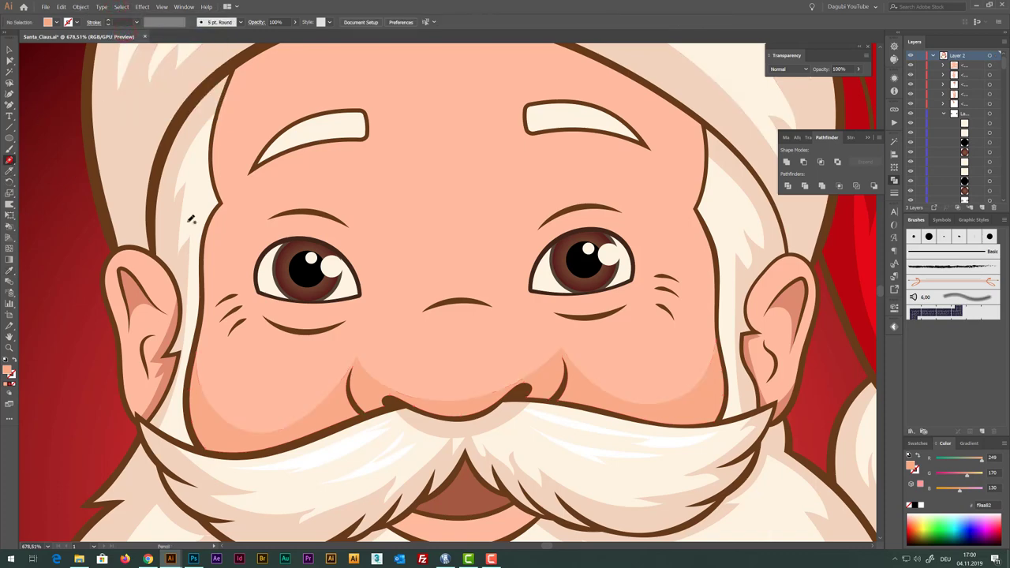
pyautogui.scroll(1, 264, 219)
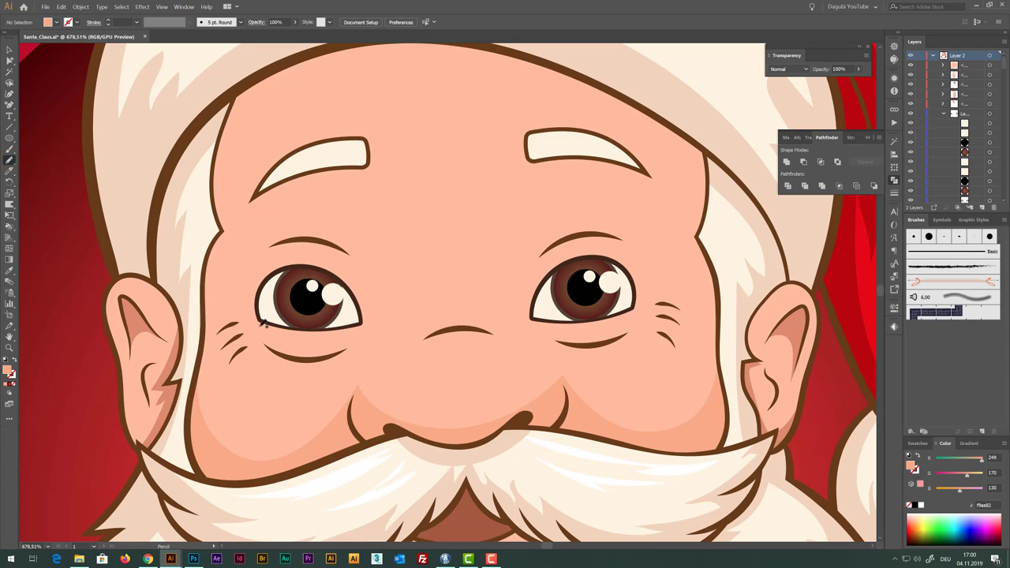
pyautogui.moveTo(258, 324); pyautogui.dragTo(242, 246)
pyautogui.moveTo(276, 180); pyautogui.dragTo(359, 158)
pyautogui.moveTo(398, 211); pyautogui.dragTo(405, 245)
pyautogui.moveTo(389, 317)
pyautogui.mouseDown()
pyautogui.moveTo(323, 331)
pyautogui.moveTo(264, 325)
pyautogui.mouseUp()
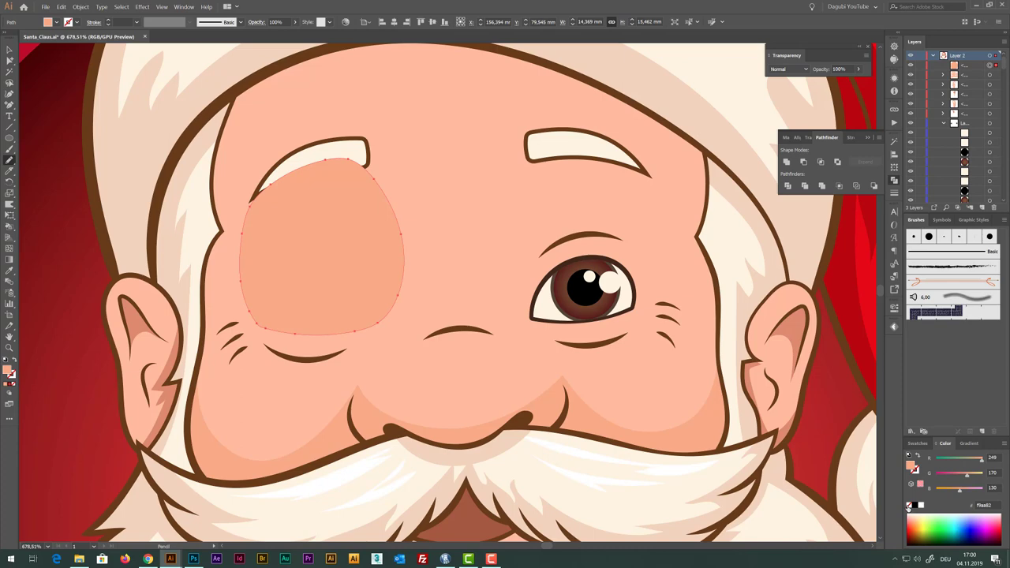
pyautogui.click(909, 505)
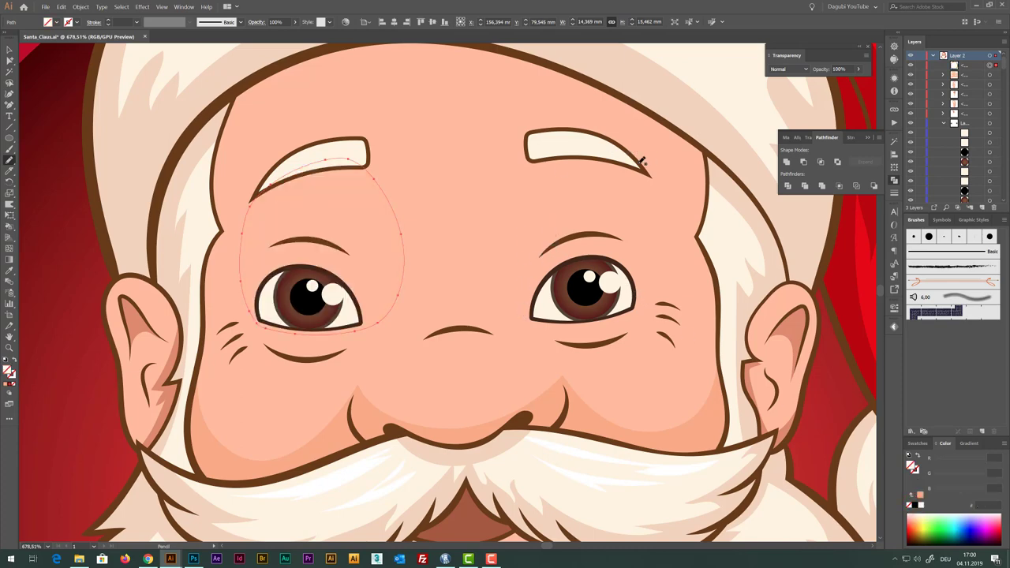
pyautogui.moveTo(637, 165); pyautogui.dragTo(647, 169)
pyautogui.moveTo(667, 230)
pyautogui.mouseDown()
pyautogui.moveTo(647, 303)
pyautogui.moveTo(570, 324)
pyautogui.moveTo(499, 303)
pyautogui.moveTo(486, 271)
pyautogui.moveTo(497, 203)
pyautogui.mouseUp()
pyautogui.moveTo(533, 162); pyautogui.dragTo(573, 147)
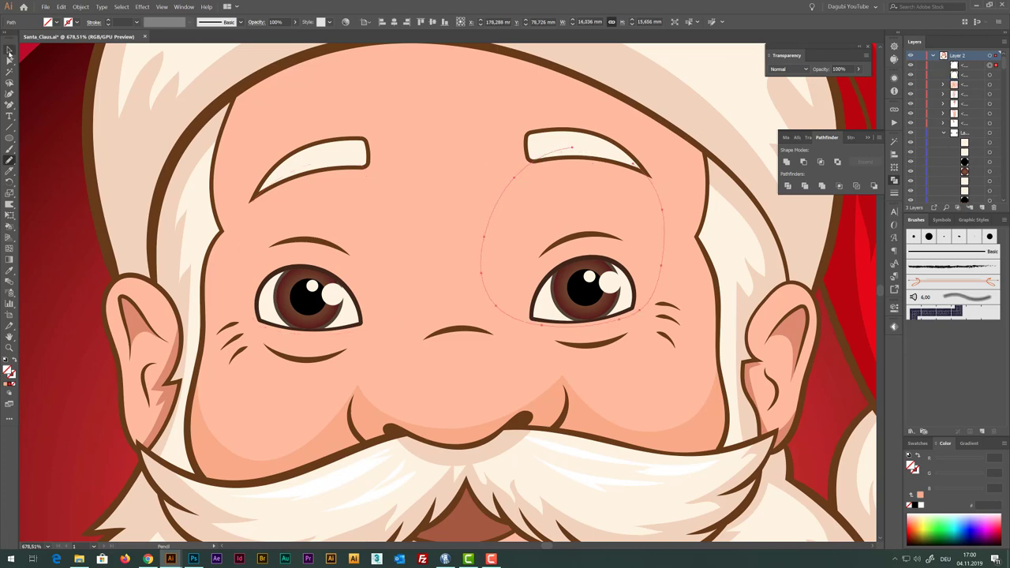
# Divide the face shading with the eye outlines and fill both eye sockets with the cheek colour
pyautogui.click(9, 60)
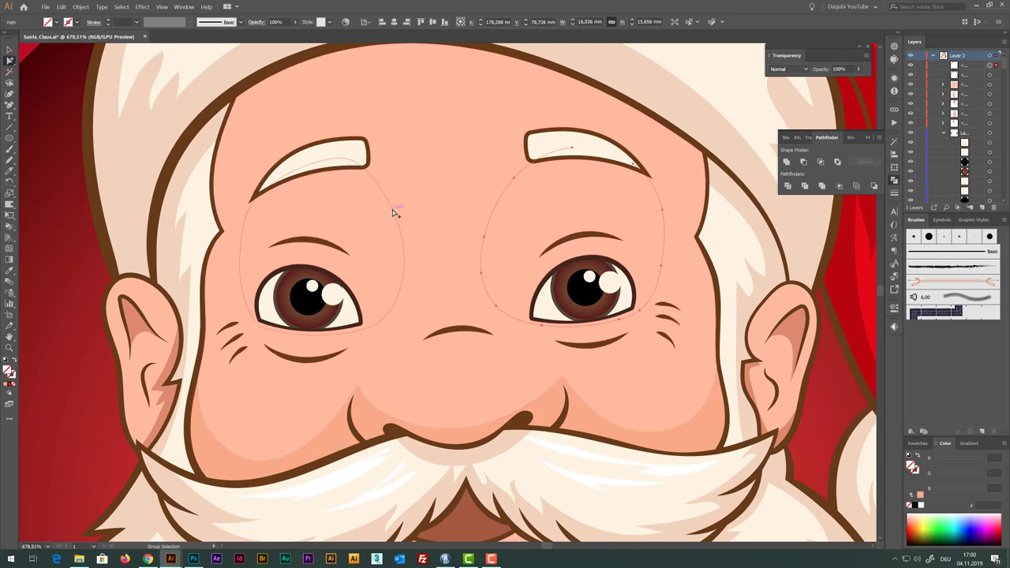
pyautogui.keyDown('shift'); pyautogui.click(394, 211); pyautogui.keyUp('shift')
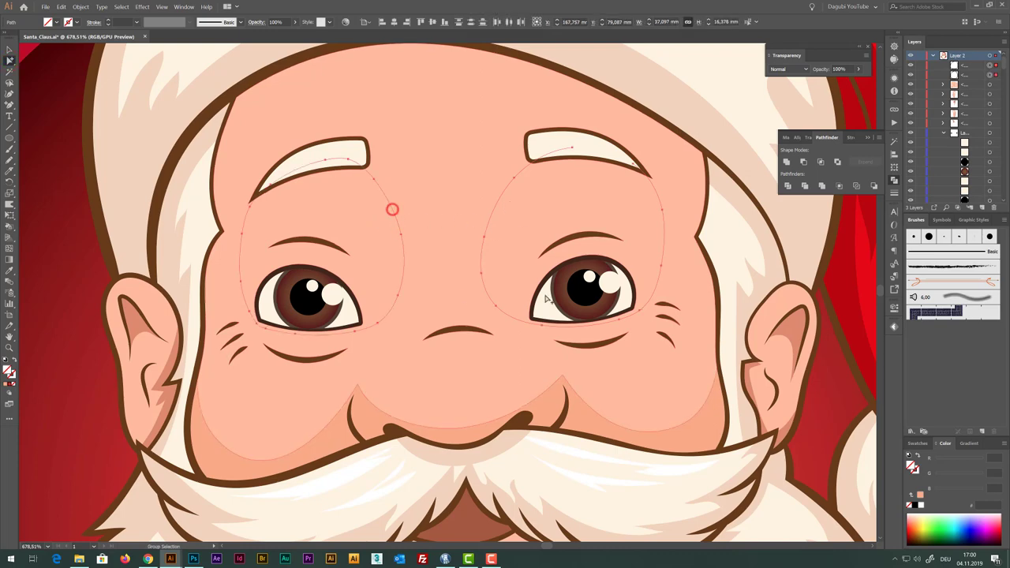
pyautogui.keyDown('shift'); pyautogui.click(443, 104); pyautogui.keyUp('shift')
pyautogui.click(788, 186)
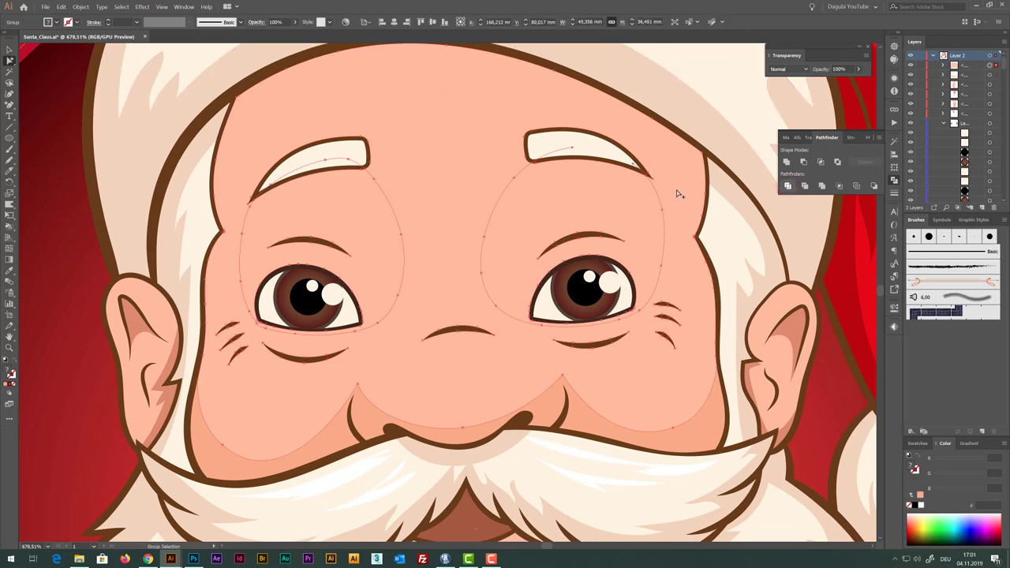
pyautogui.click(48, 83)
pyautogui.click(348, 189)
pyautogui.click(348, 190)
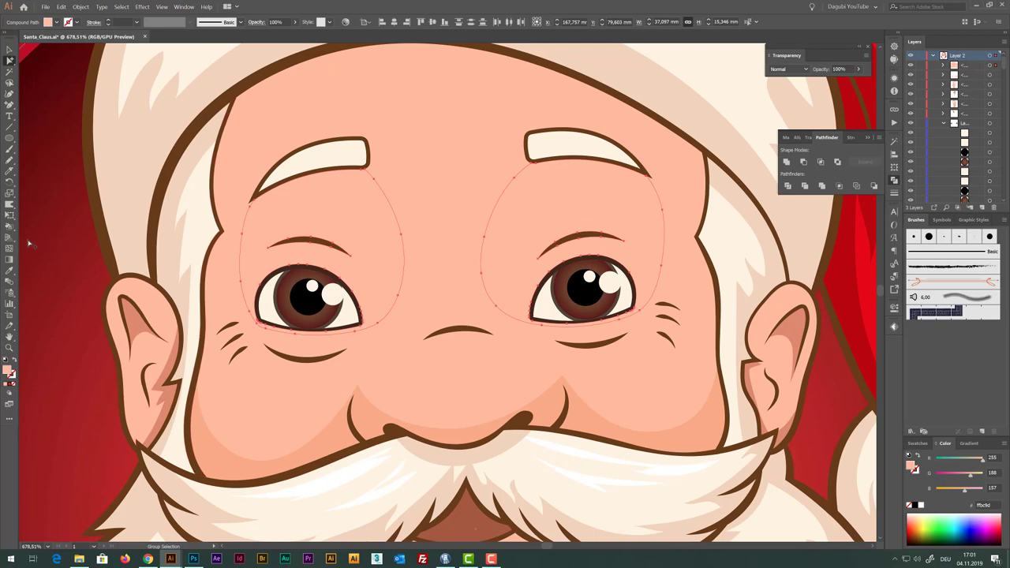
pyautogui.click(9, 271)
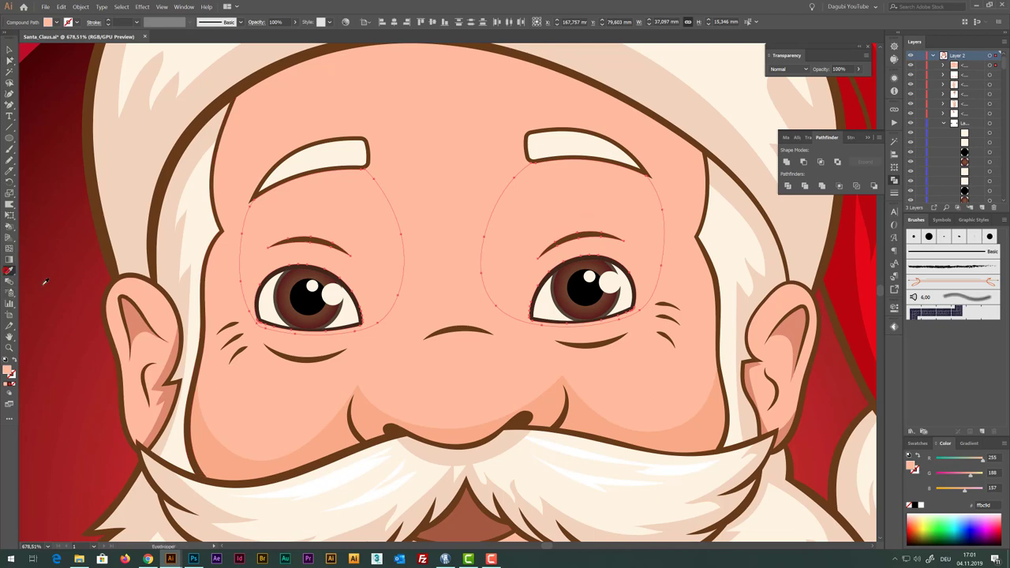
pyautogui.click(211, 458)
# Cut the forehead skin shape with the Knife along the top, just under the hat brim
pyautogui.scroll(-5, 446, 412)
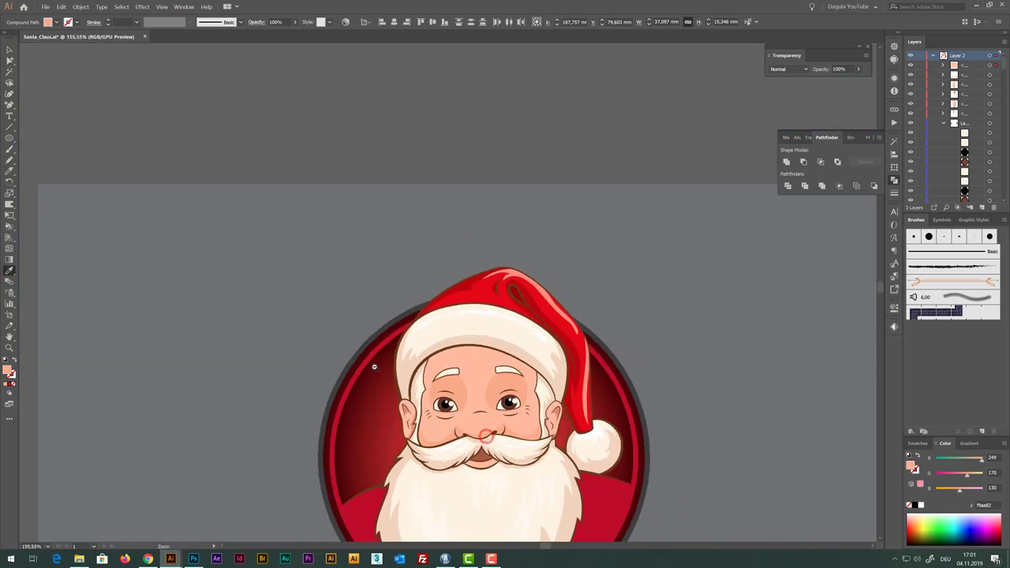
pyautogui.click(400, 108)
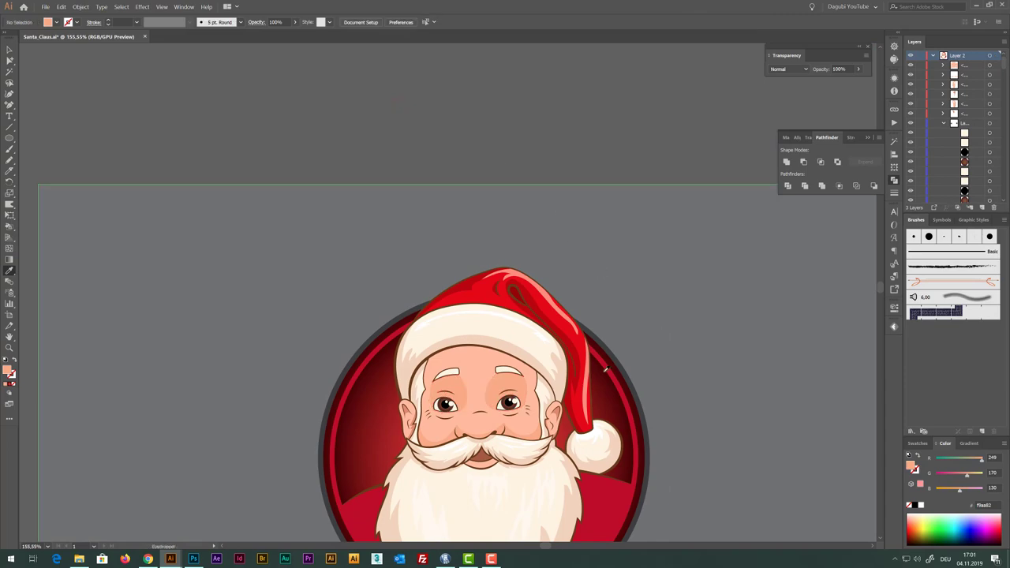
pyautogui.moveTo(608, 445); pyautogui.dragTo(550, 274)
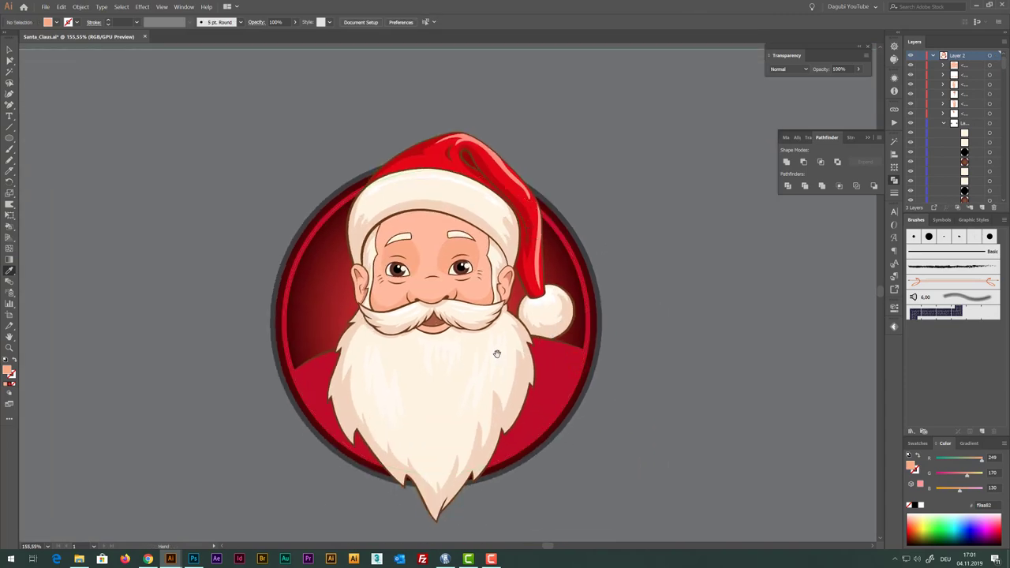
pyautogui.scroll(5, 430, 246)
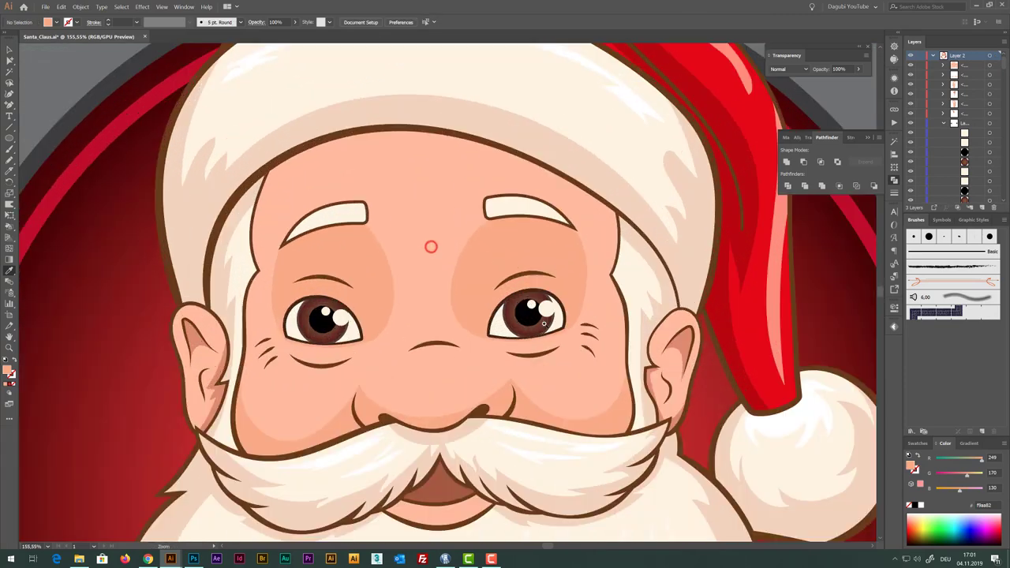
pyautogui.scroll(2, 413, 184)
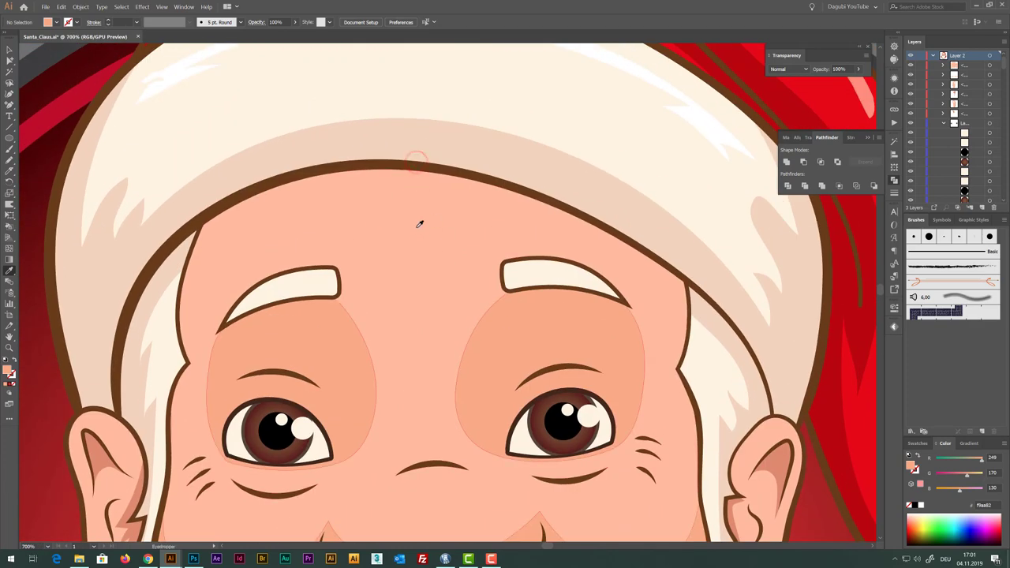
pyautogui.click(416, 222)
pyautogui.click(10, 171)
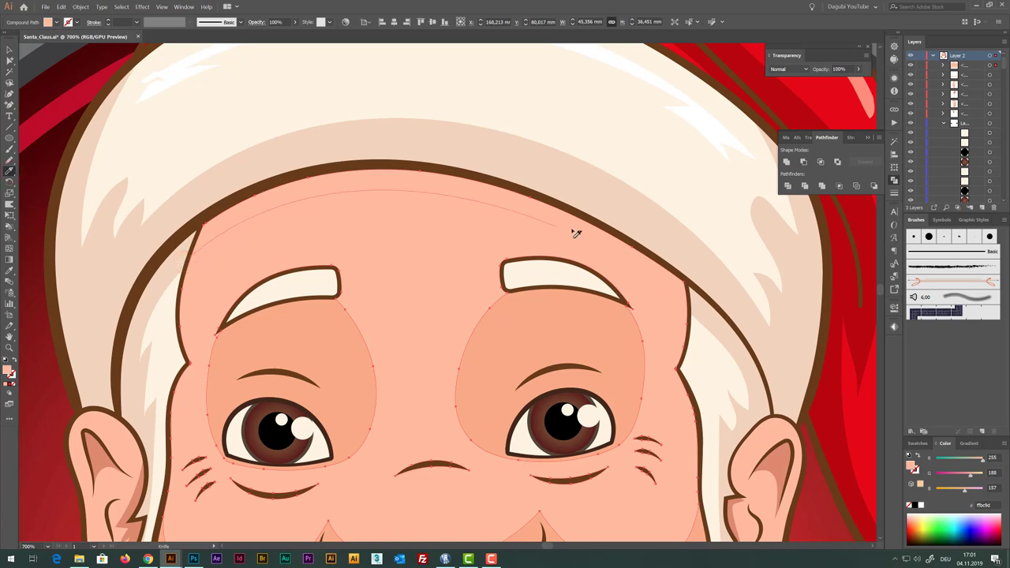
pyautogui.moveTo(201, 255)
pyautogui.mouseDown()
pyautogui.moveTo(685, 306)
pyautogui.moveTo(655, 326)
pyautogui.mouseUp()
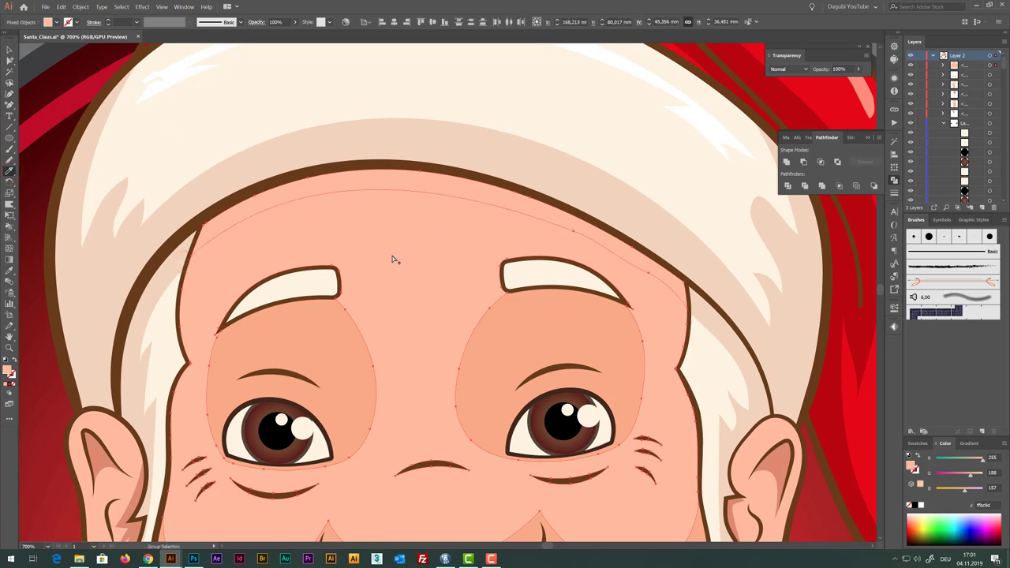
pyautogui.hotkey('ctrl', 'z')
pyautogui.moveTo(191, 272); pyautogui.dragTo(670, 297)
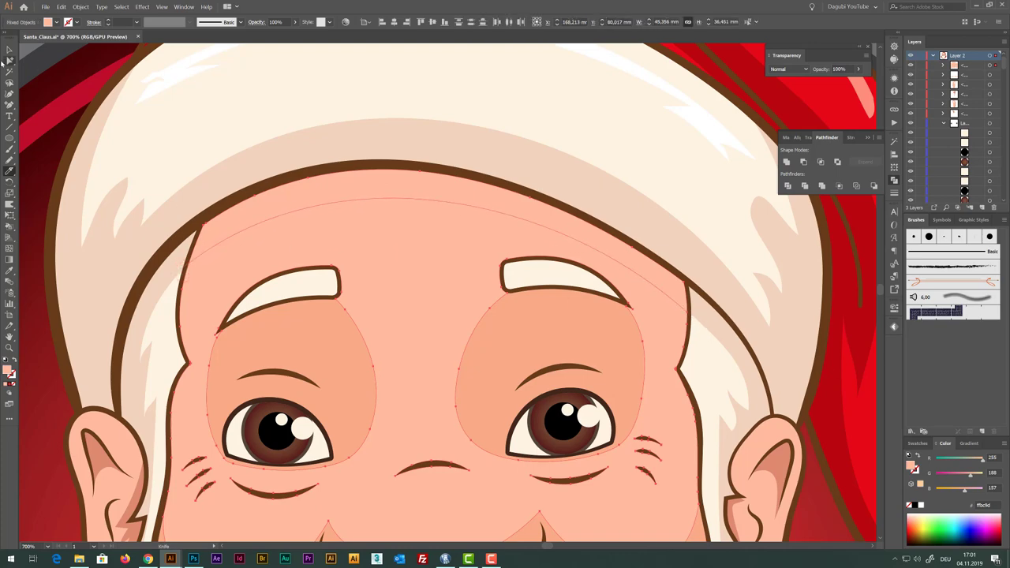
# Fill the cut-off forehead strip with the darker cheek colour
pyautogui.keyDown('ctrl'); pyautogui.click(202, 137); pyautogui.keyUp('ctrl')
pyautogui.click(196, 130)
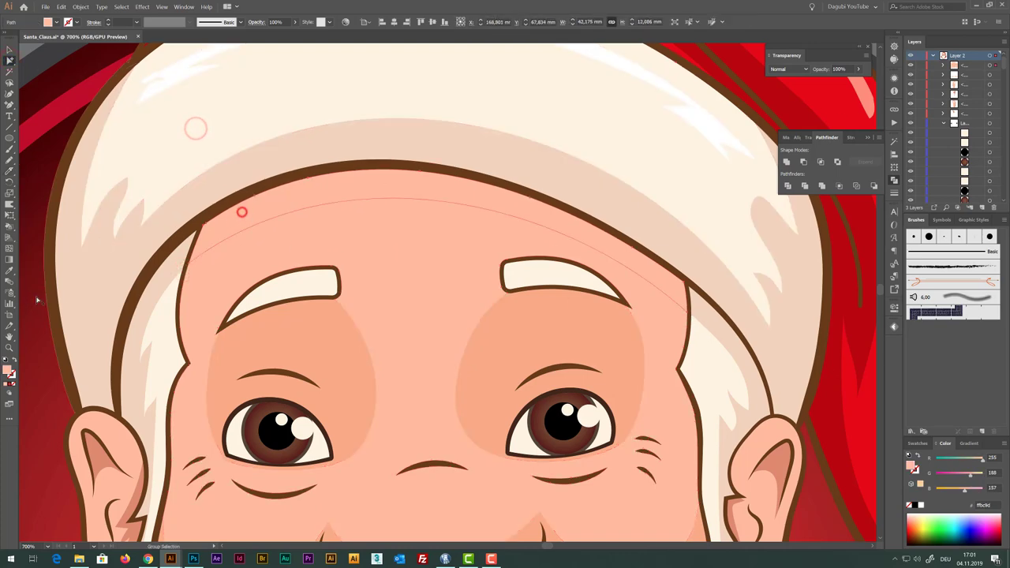
pyautogui.press('i')
pyautogui.click(330, 359)
pyautogui.scroll(-5, 331, 355)
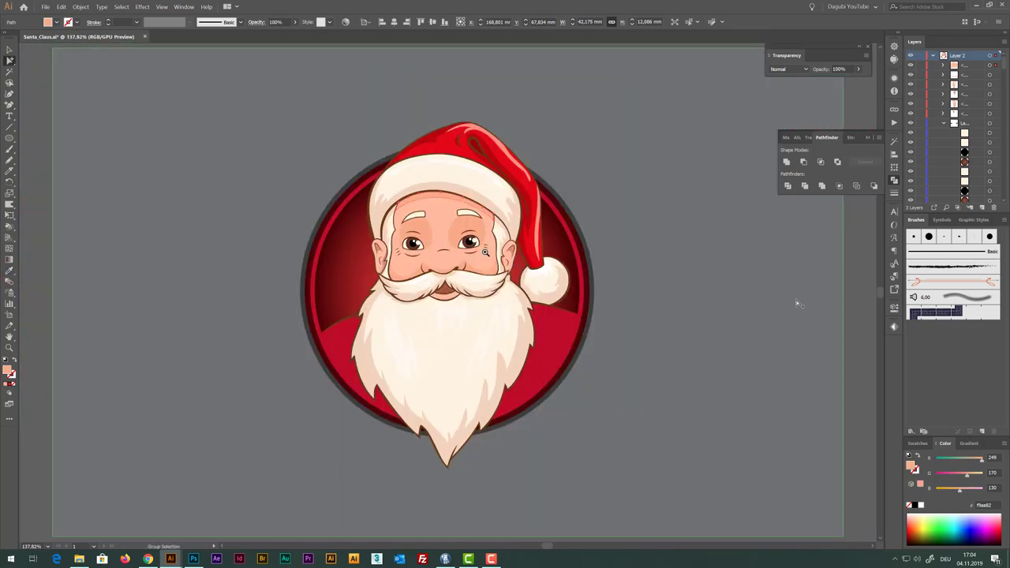
pyautogui.moveTo(485, 251); pyautogui.dragTo(473, 255)
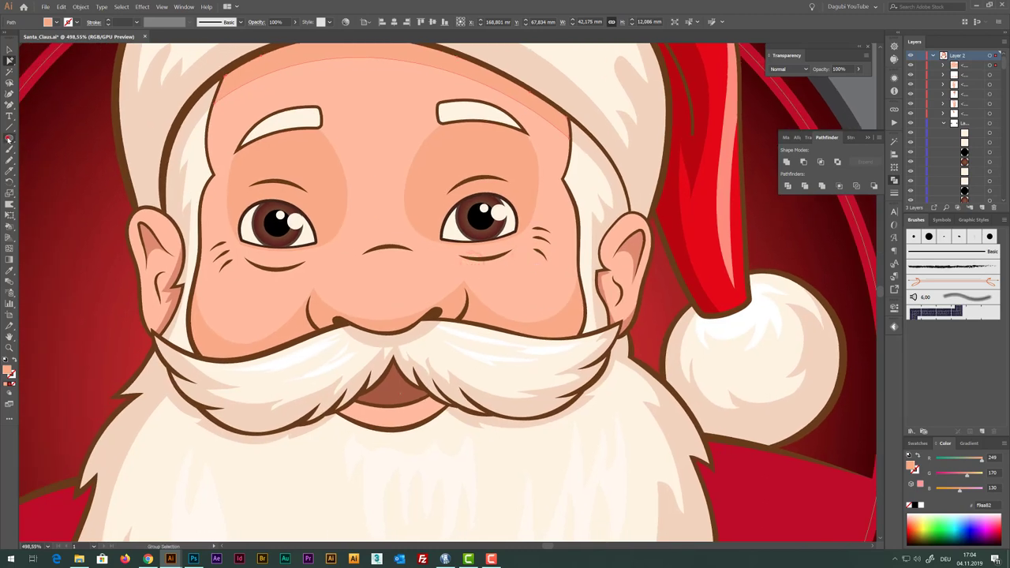
# Draw an oval on the right cheek and fill it light pink
pyautogui.click(8, 138)
pyautogui.moveTo(479, 268); pyautogui.dragTo(566, 313)
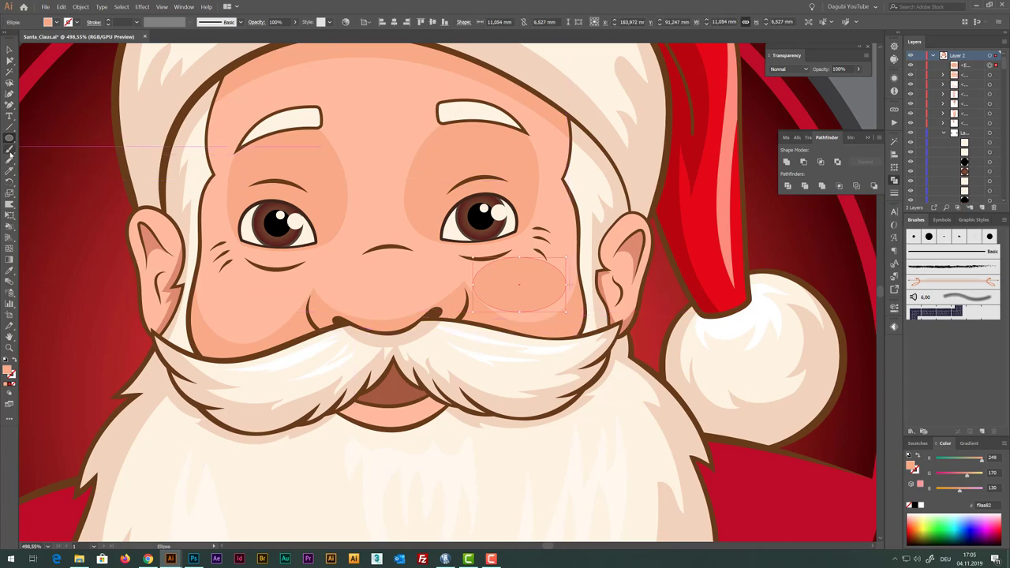
pyautogui.click(10, 270)
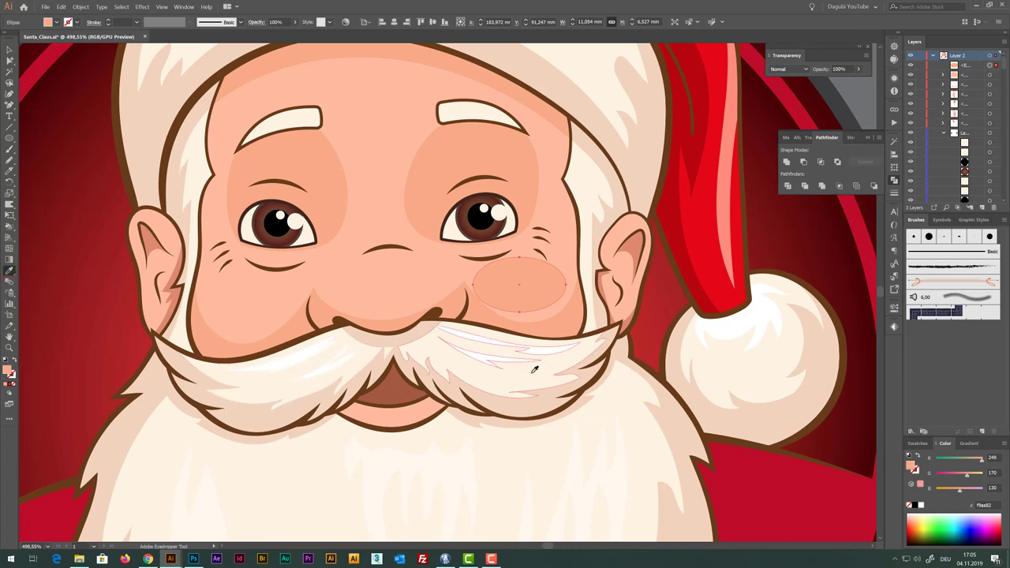
pyautogui.click(534, 370)
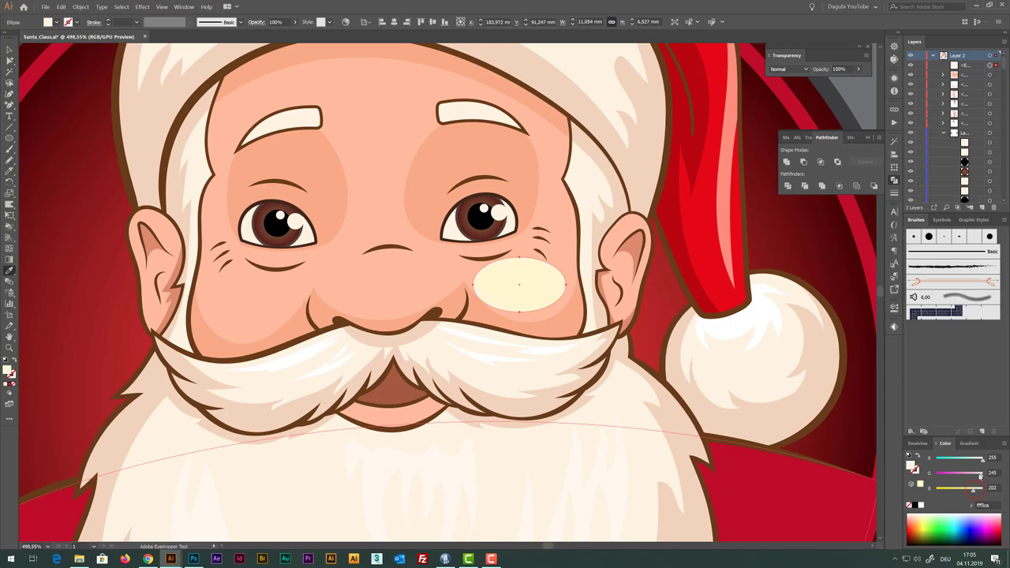
pyautogui.moveTo(978, 475); pyautogui.dragTo(976, 476)
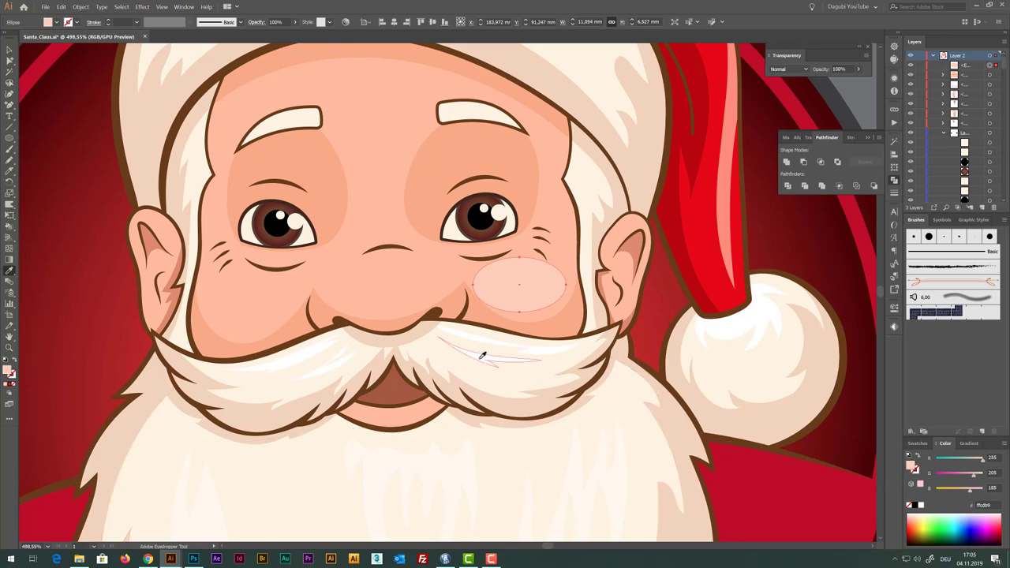
# Position and enlarge the cheek ellipse, then cut it into a thin crescent with Minus Front
pyautogui.click(10, 60)
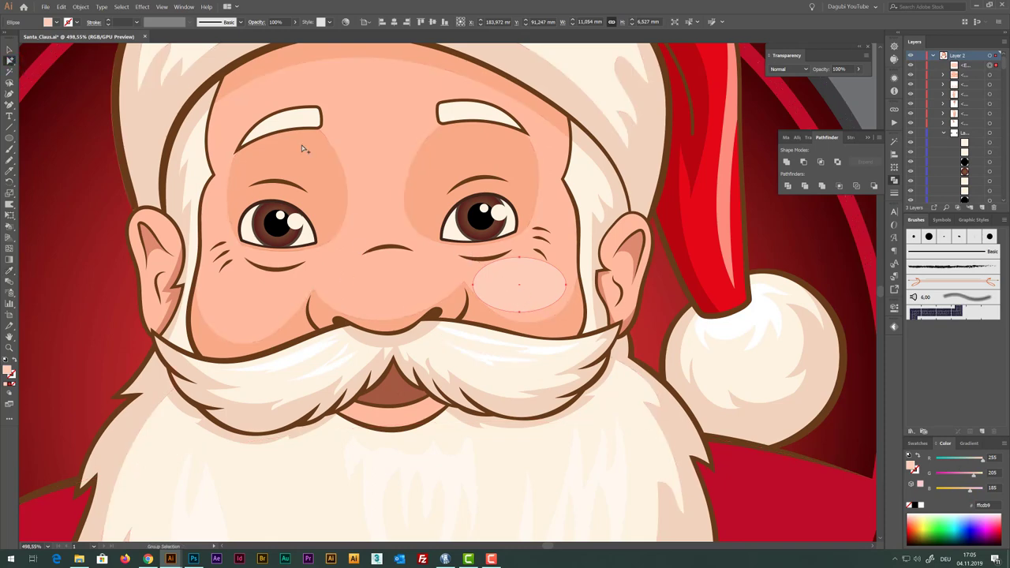
pyautogui.press('v')
pyautogui.moveTo(534, 300); pyautogui.dragTo(529, 307)
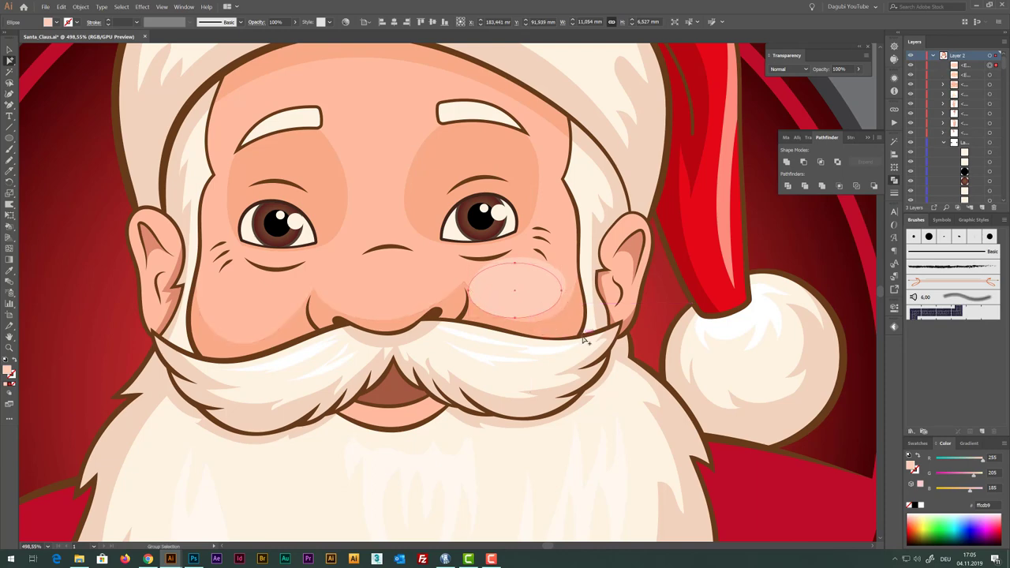
pyautogui.press('a')
pyautogui.moveTo(553, 271); pyautogui.dragTo(556, 265)
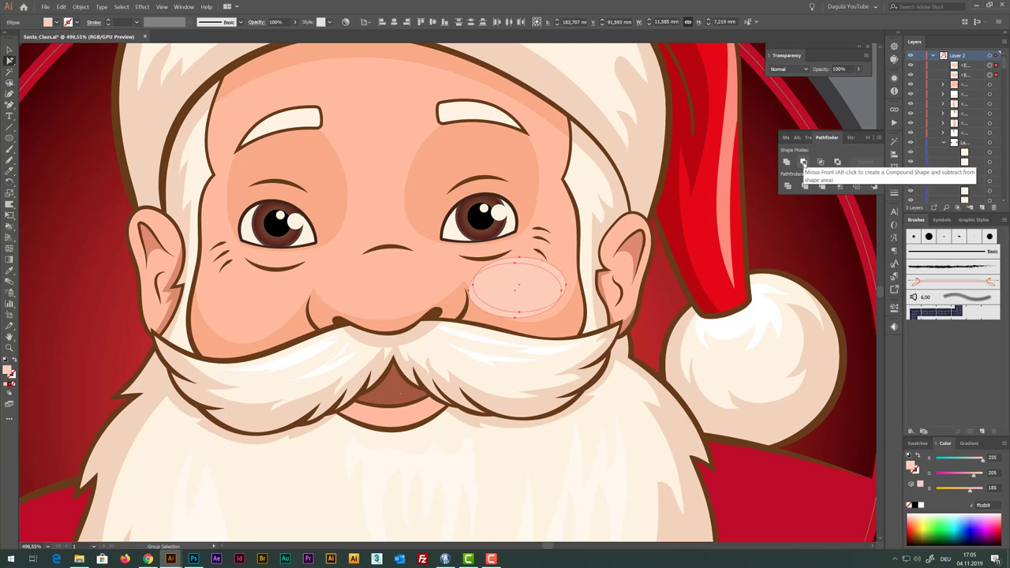
pyautogui.click(803, 162)
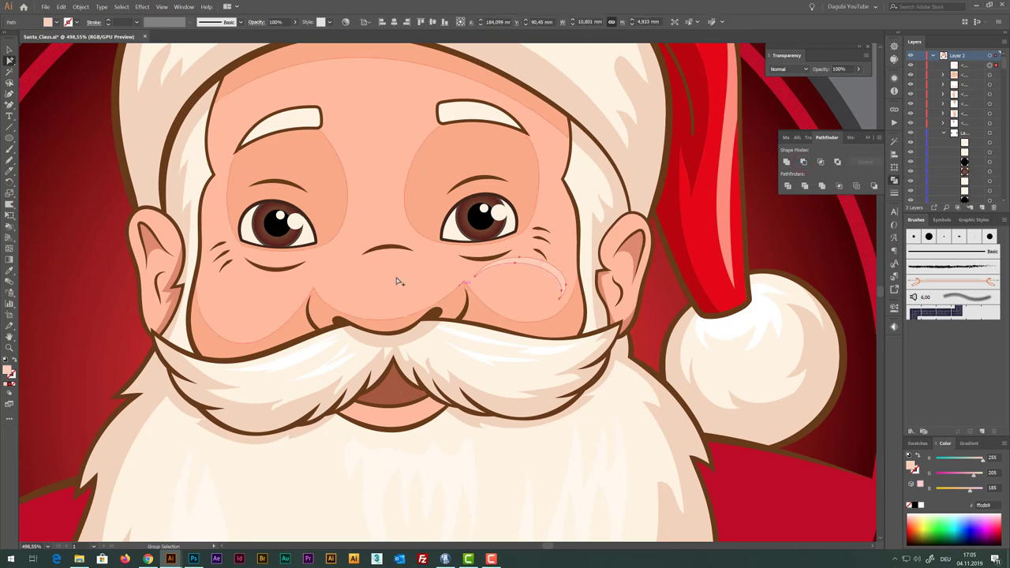
# Alt-drag a copy of the crescent highlight onto the left cheek
pyautogui.click(10, 138)
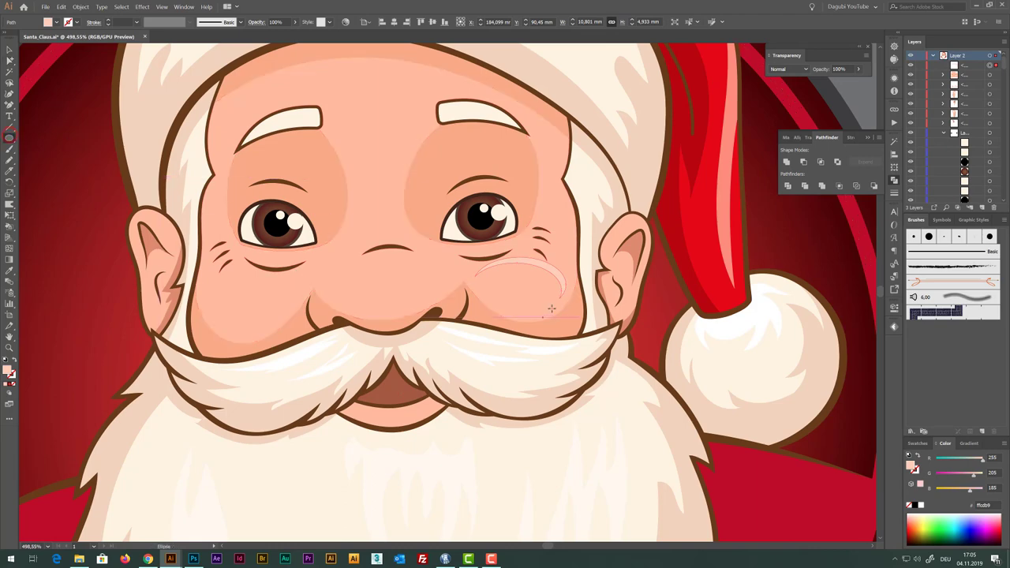
pyautogui.click(10, 50)
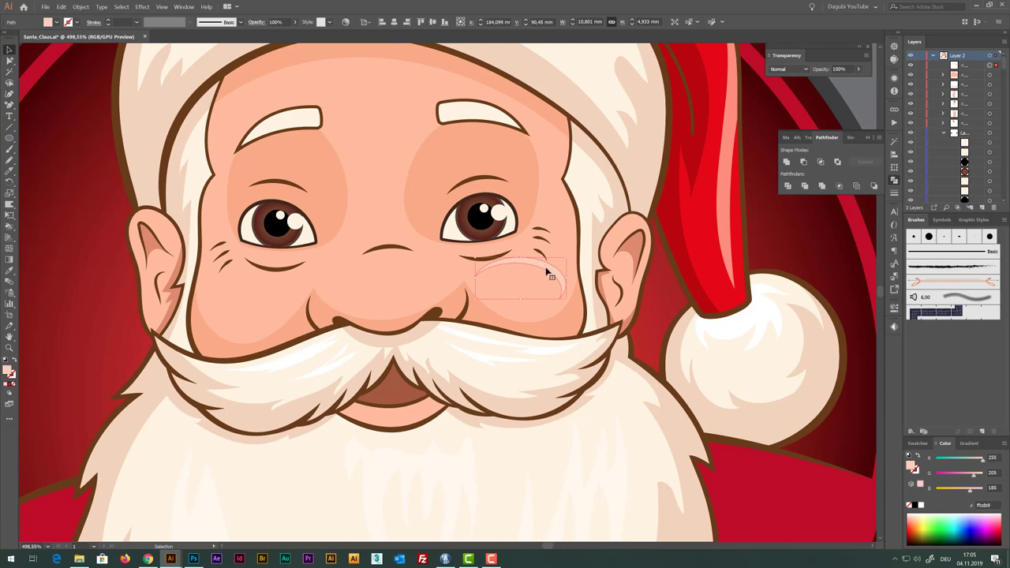
pyautogui.press('a')
pyautogui.moveTo(543, 266); pyautogui.dragTo(272, 301)
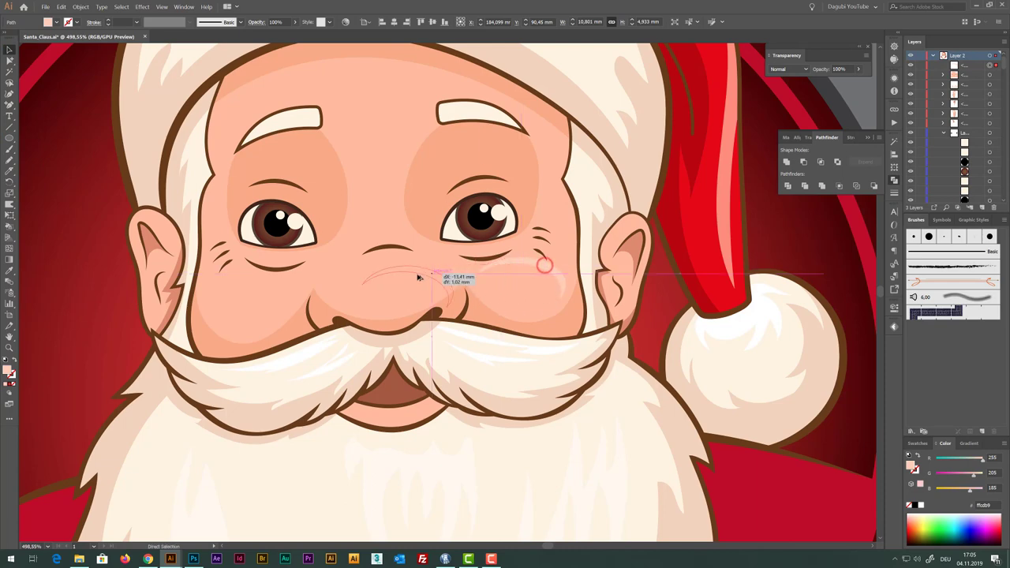
pyautogui.press('v')
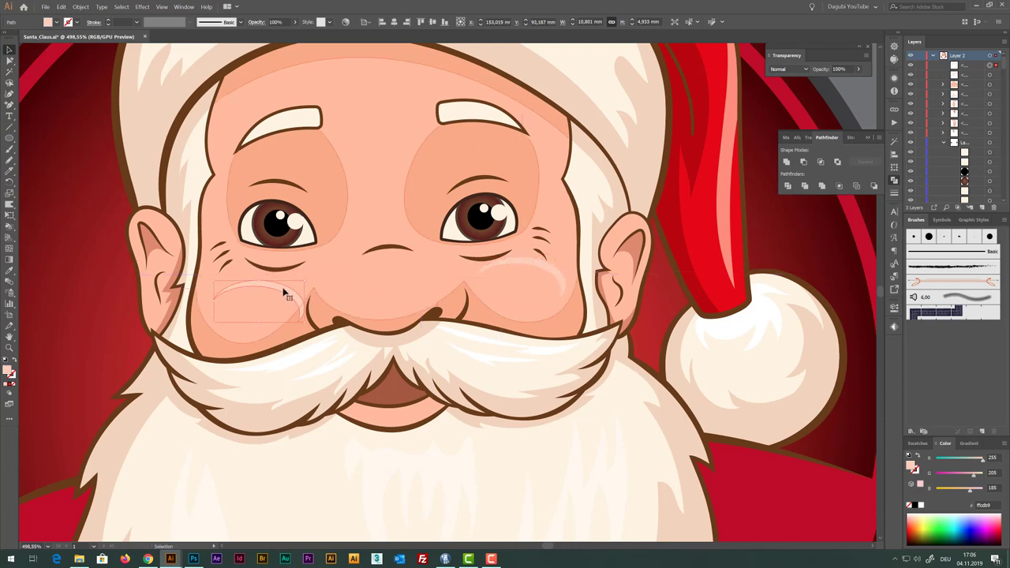
# Flip the left crescent horizontally, nudge it into place, and draw an ellipse over the nose
pyautogui.click(893, 168)
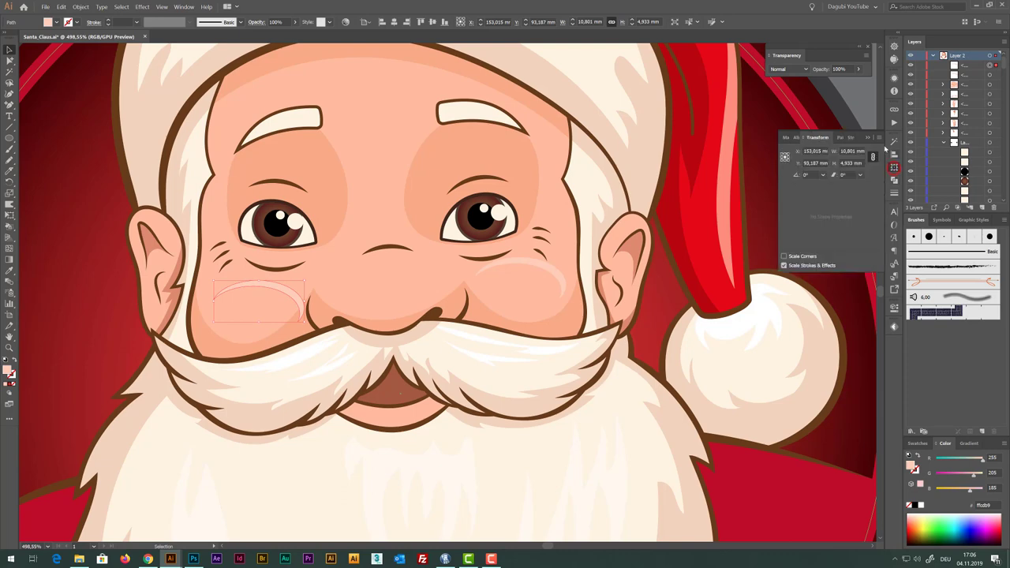
pyautogui.click(878, 139)
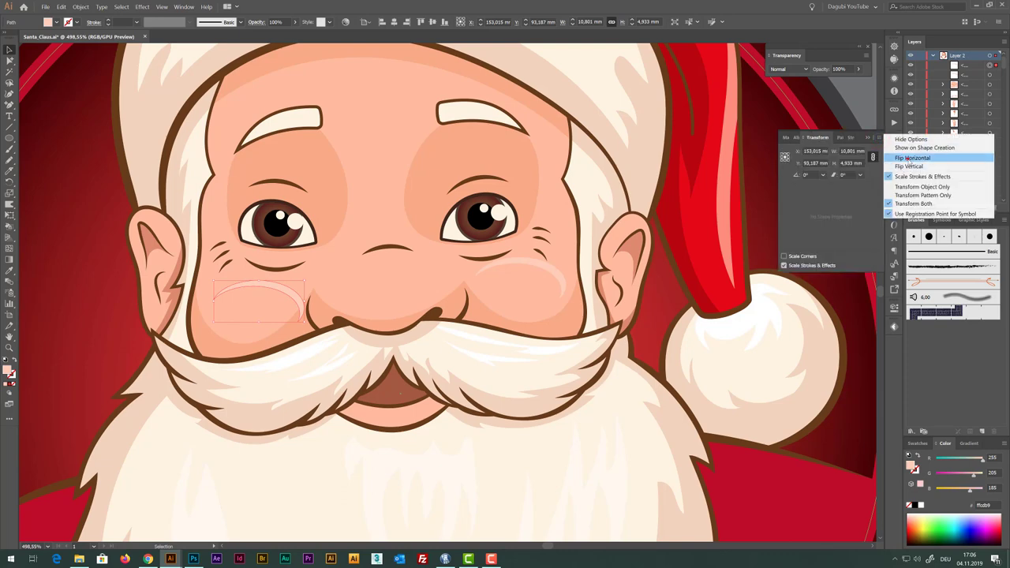
pyautogui.click(907, 158)
pyautogui.moveTo(244, 292); pyautogui.dragTo(235, 284)
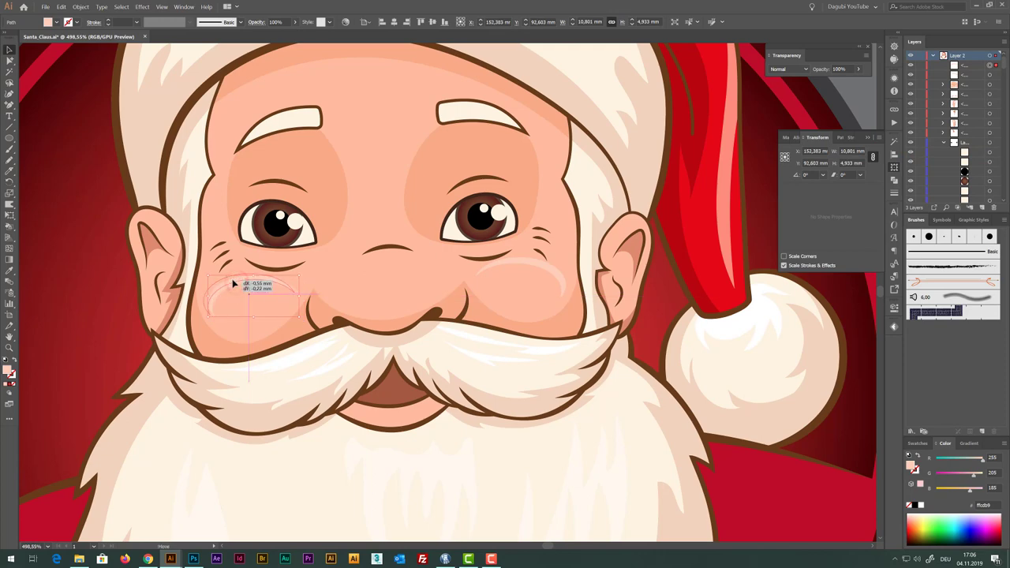
pyautogui.moveTo(235, 284); pyautogui.dragTo(229, 278)
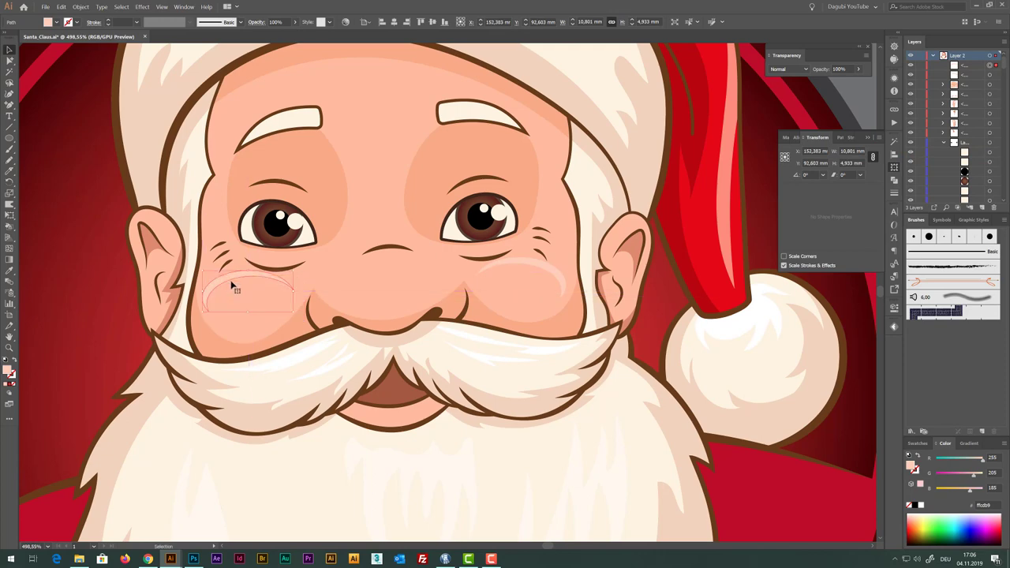
pyautogui.click(10, 138)
pyautogui.moveTo(335, 261); pyautogui.dragTo(438, 315)
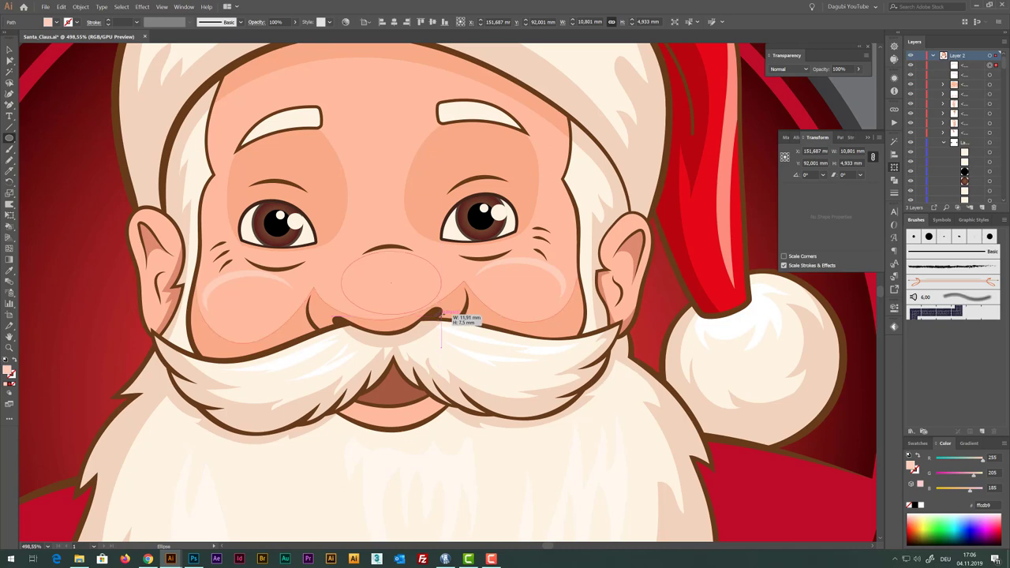
# Shift the nose ellipse slightly down-left and enlarge it upward to span the nose
pyautogui.moveTo(439, 314); pyautogui.dragTo(440, 315)
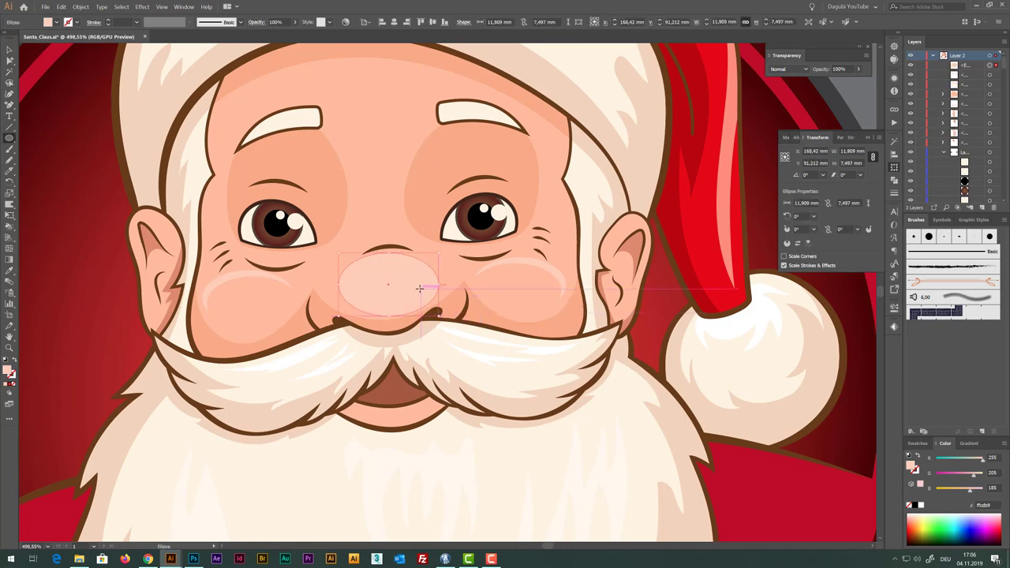
pyautogui.press('v')
pyautogui.moveTo(409, 295); pyautogui.dragTo(405, 302)
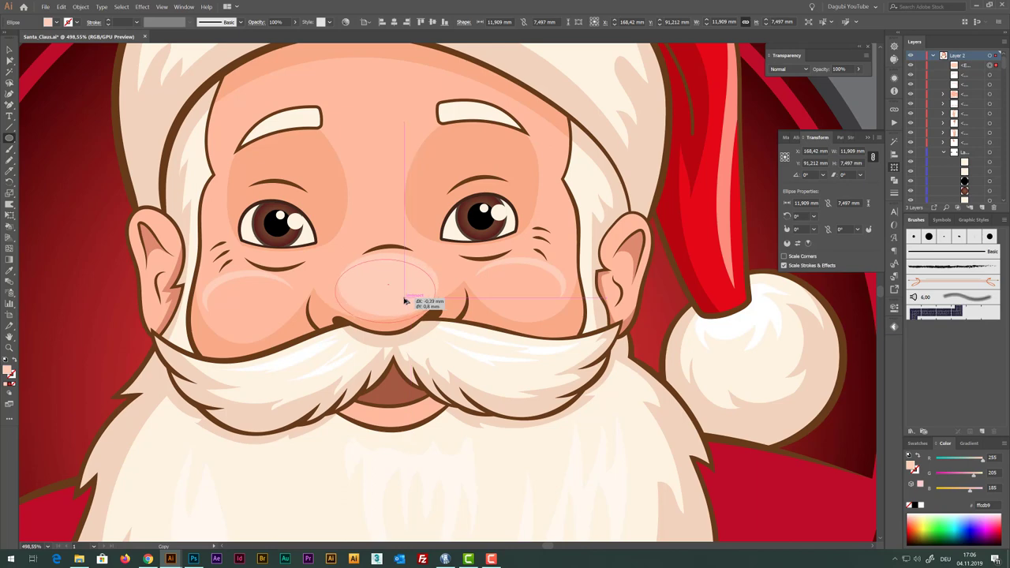
pyautogui.moveTo(404, 302); pyautogui.dragTo(405, 302)
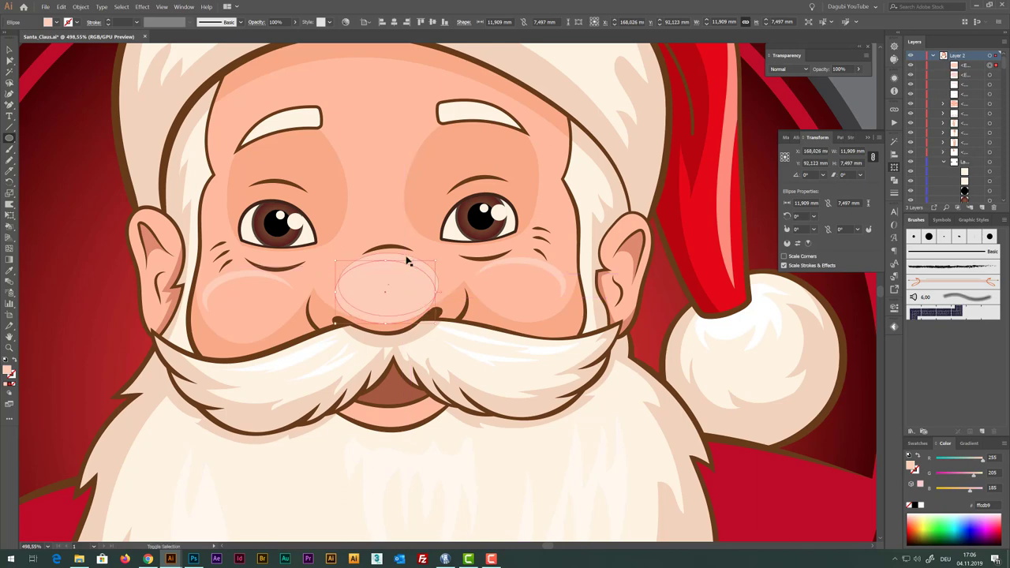
pyautogui.moveTo(409, 262); pyautogui.dragTo(412, 254)
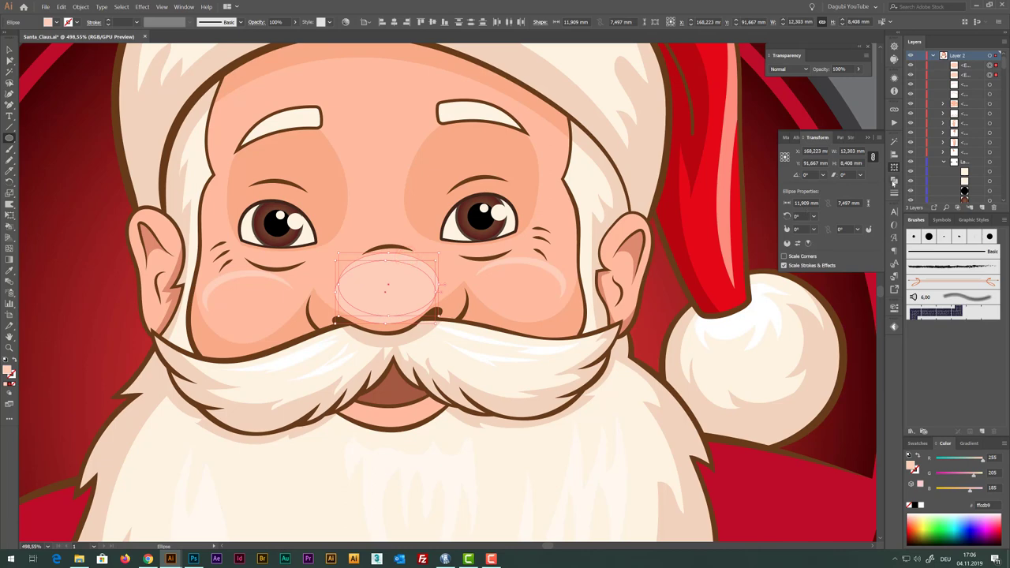
pyautogui.click(894, 180)
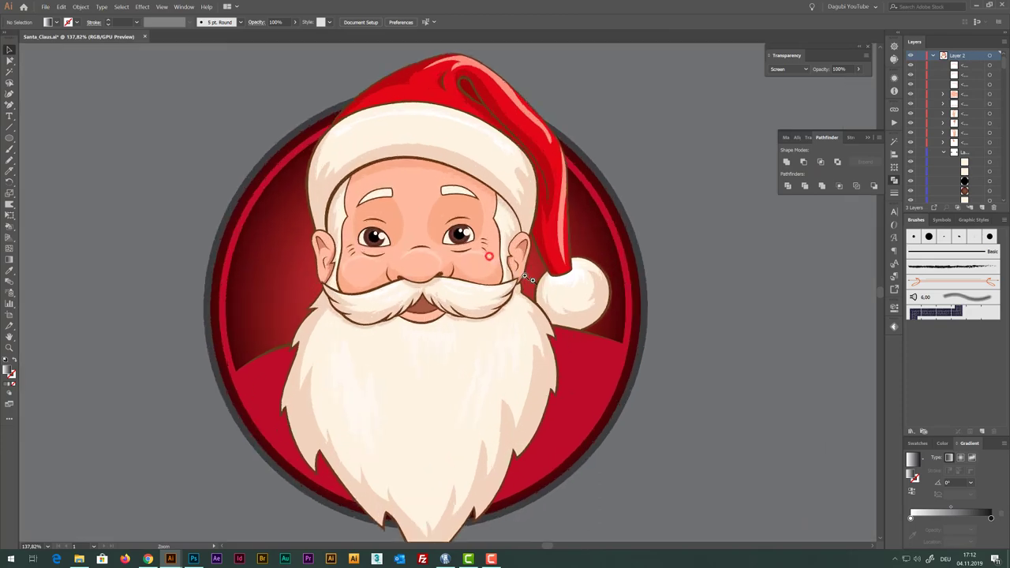
# Zoom in and draw a gradient-filled circle on the right cheek
pyautogui.moveTo(489, 263); pyautogui.dragTo(603, 271)
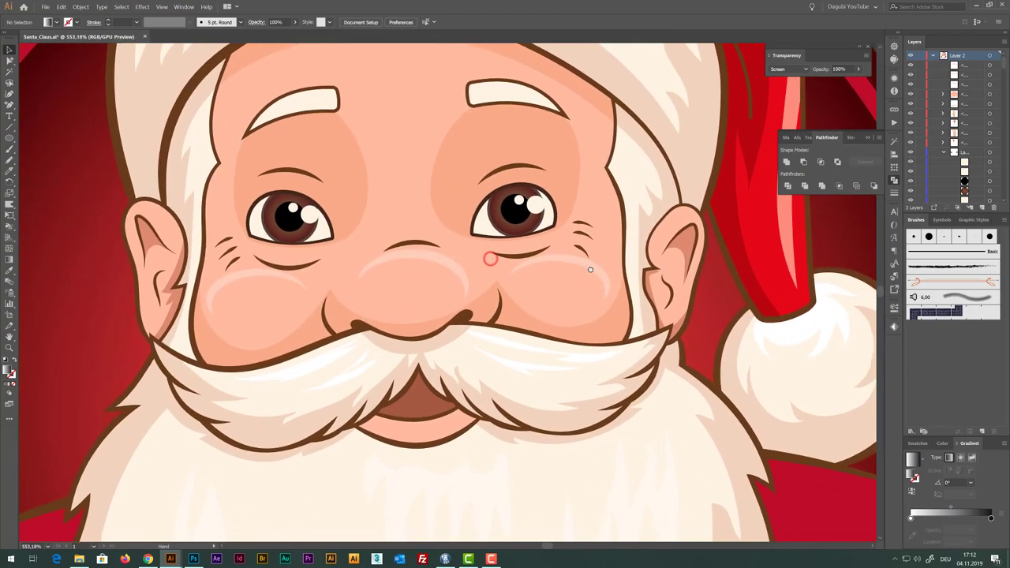
pyautogui.click(9, 138)
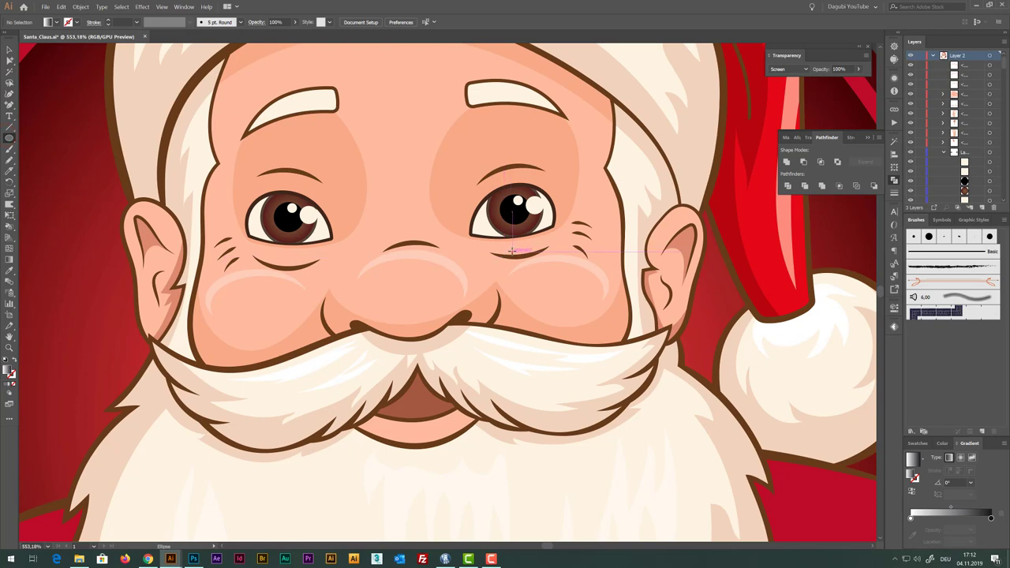
pyautogui.moveTo(513, 254); pyautogui.dragTo(588, 330)
pyautogui.moveTo(588, 330); pyautogui.dragTo(600, 328)
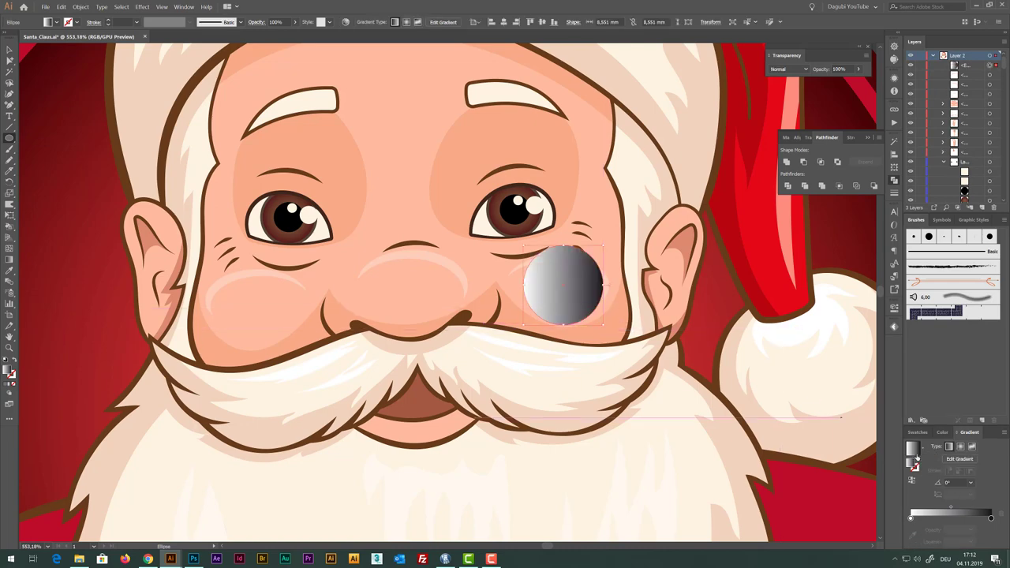
# Make the circle's gradient radial with a 000000 dark stop and Screen blending
pyautogui.click(960, 447)
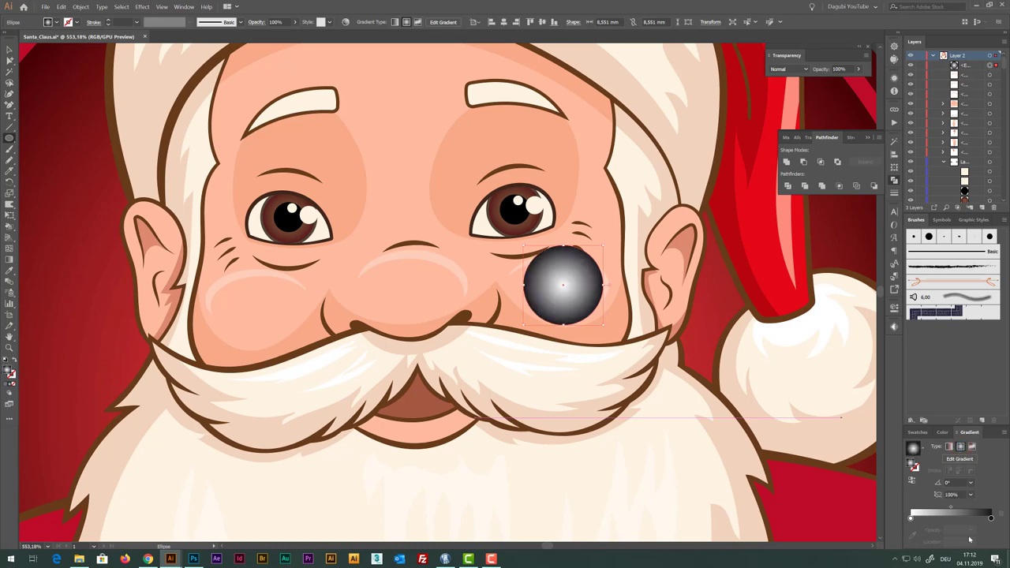
pyautogui.click(991, 519)
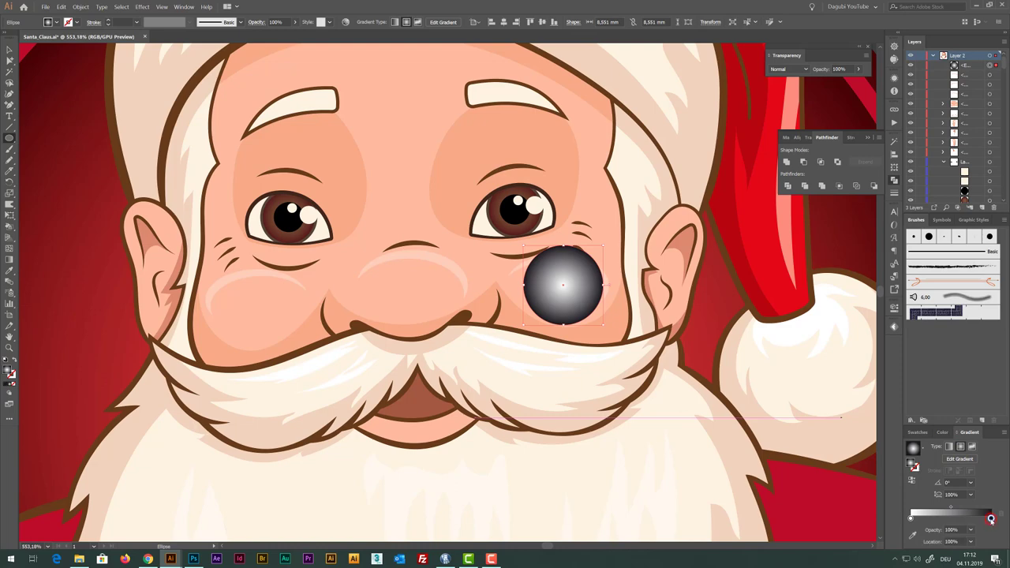
pyautogui.doubleClick(991, 519)
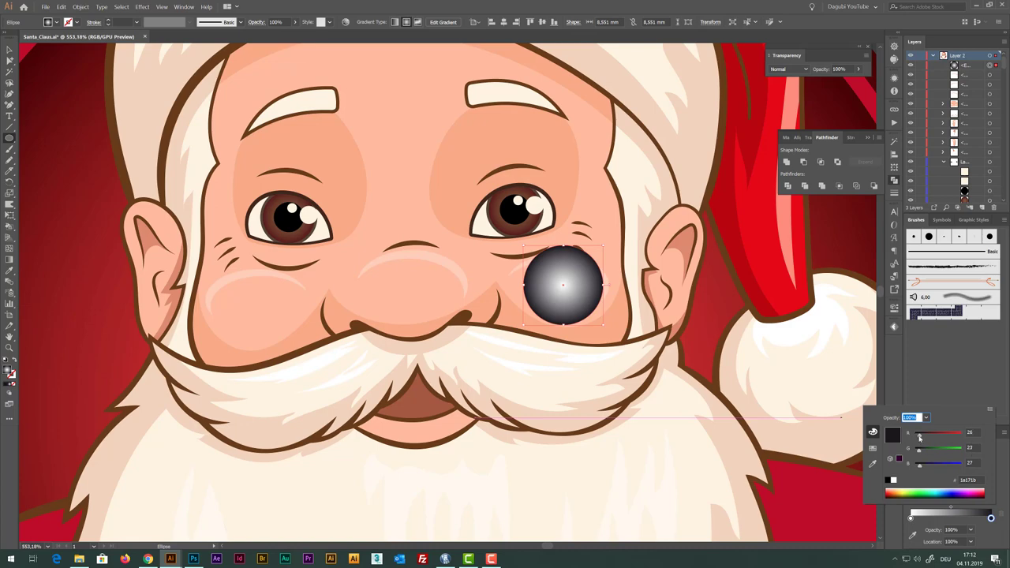
pyautogui.click(889, 479)
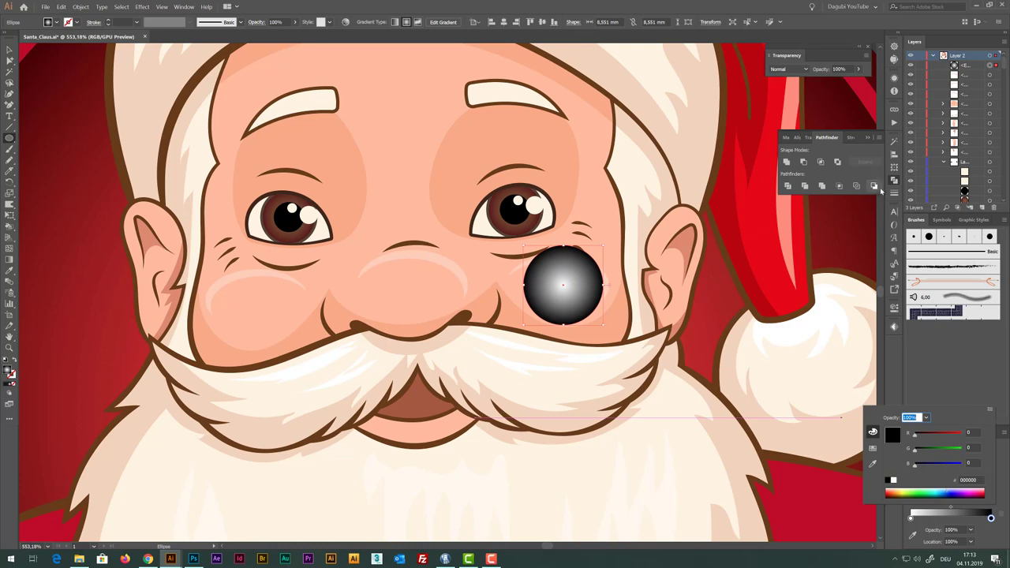
pyautogui.click(779, 69)
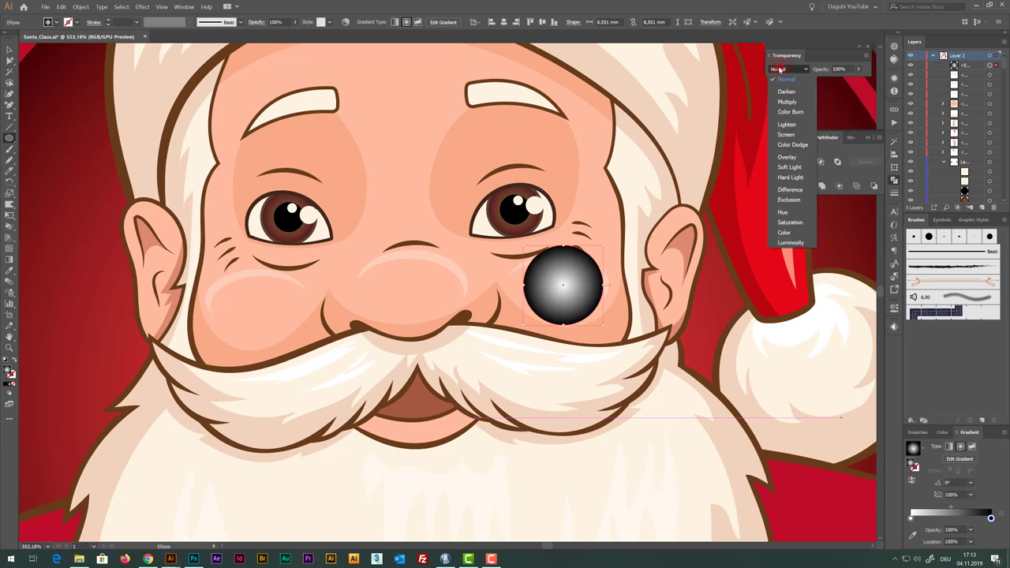
pyautogui.click(787, 134)
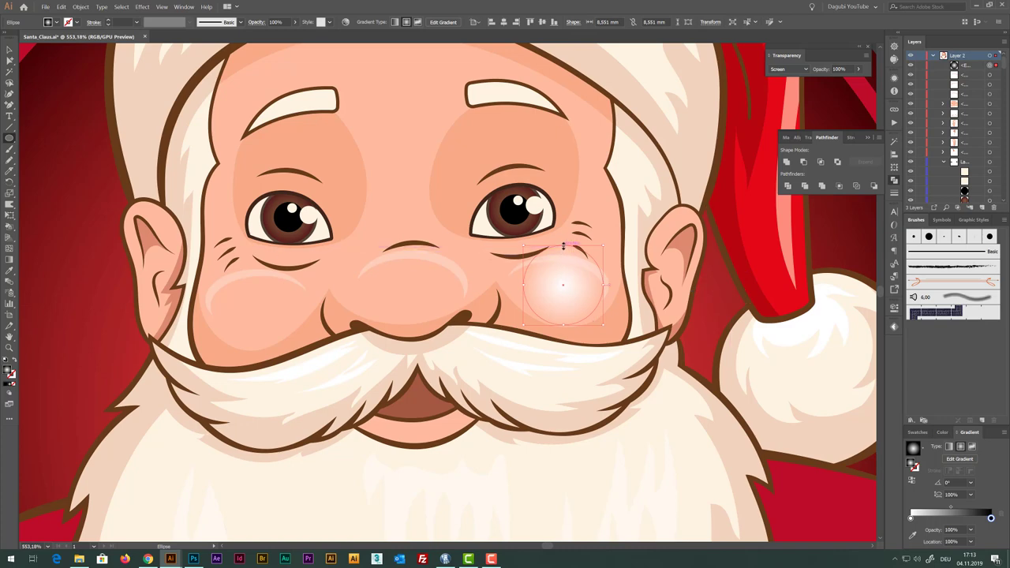
# Flatten the cheek glow into a wider ellipse and tint its white stop pale yellow
pyautogui.moveTo(562, 246); pyautogui.dragTo(563, 273)
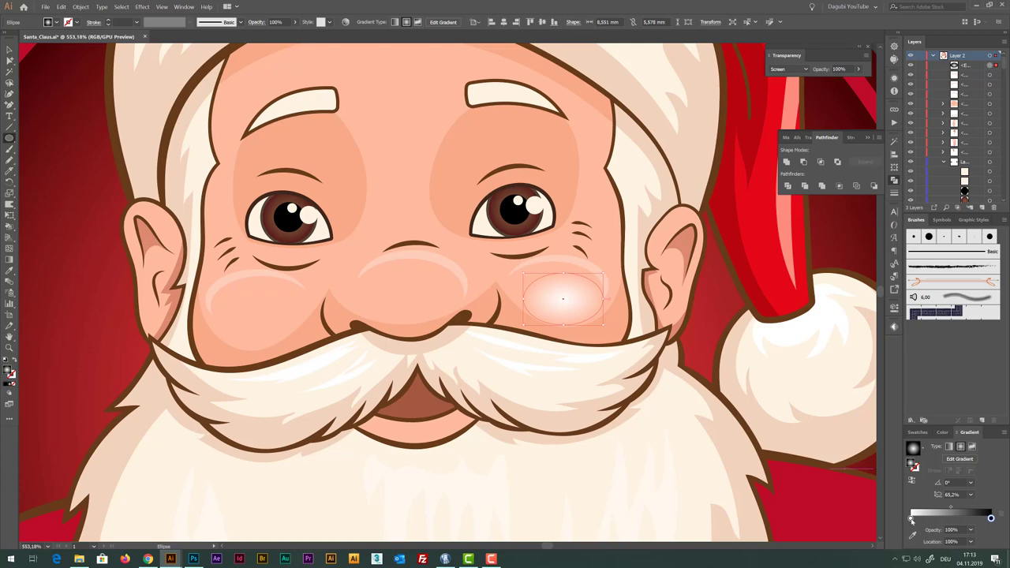
pyautogui.doubleClick(911, 519)
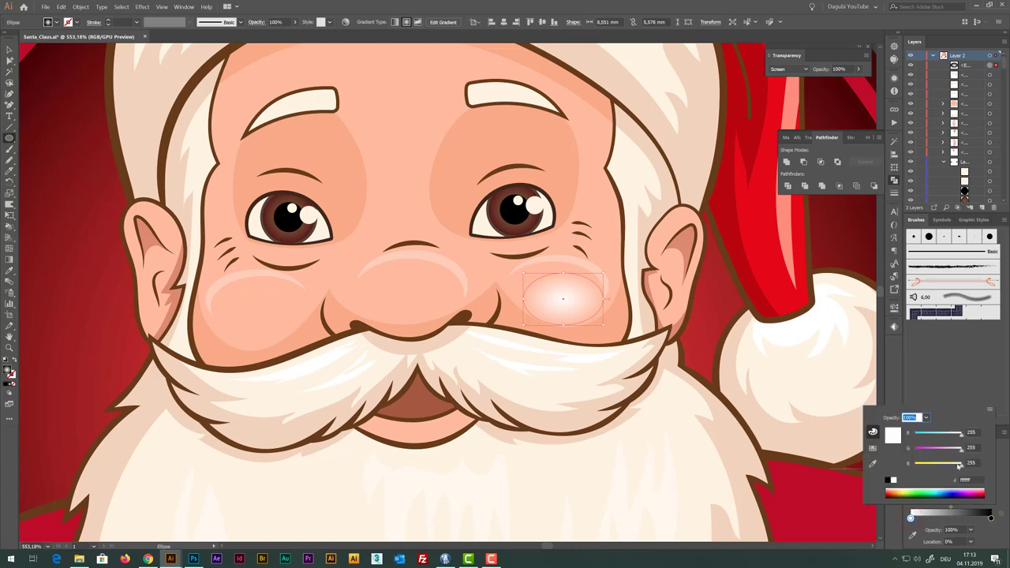
pyautogui.moveTo(961, 465); pyautogui.dragTo(956, 453)
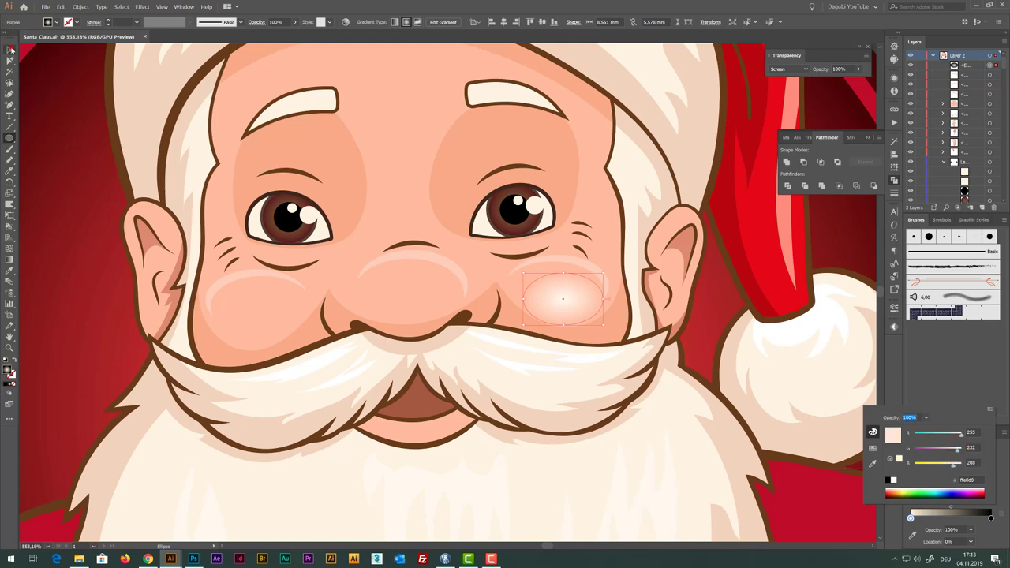
pyautogui.press('g')
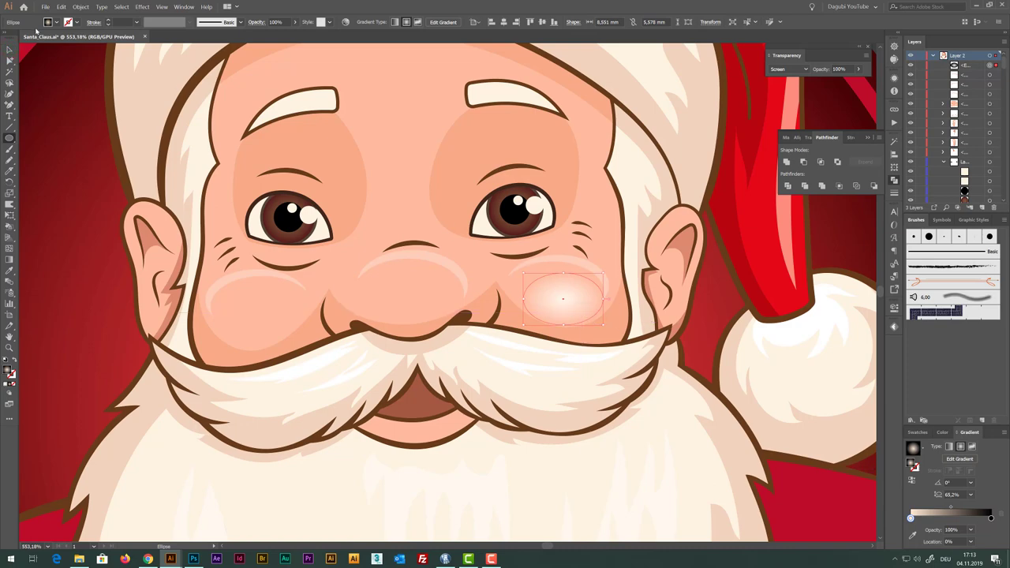
# Move the right cheek glow up slightly and Alt-drag a copy onto the left cheek
pyautogui.press('v')
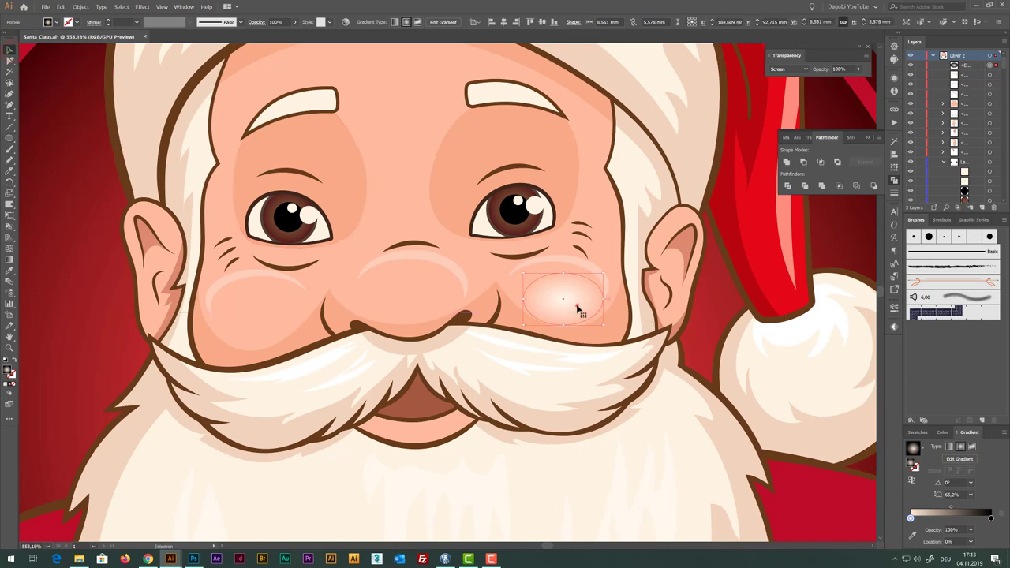
pyautogui.moveTo(576, 309)
pyautogui.mouseDown()
pyautogui.moveTo(574, 294)
pyautogui.moveTo(608, 316)
pyautogui.moveTo(583, 286)
pyautogui.mouseUp()
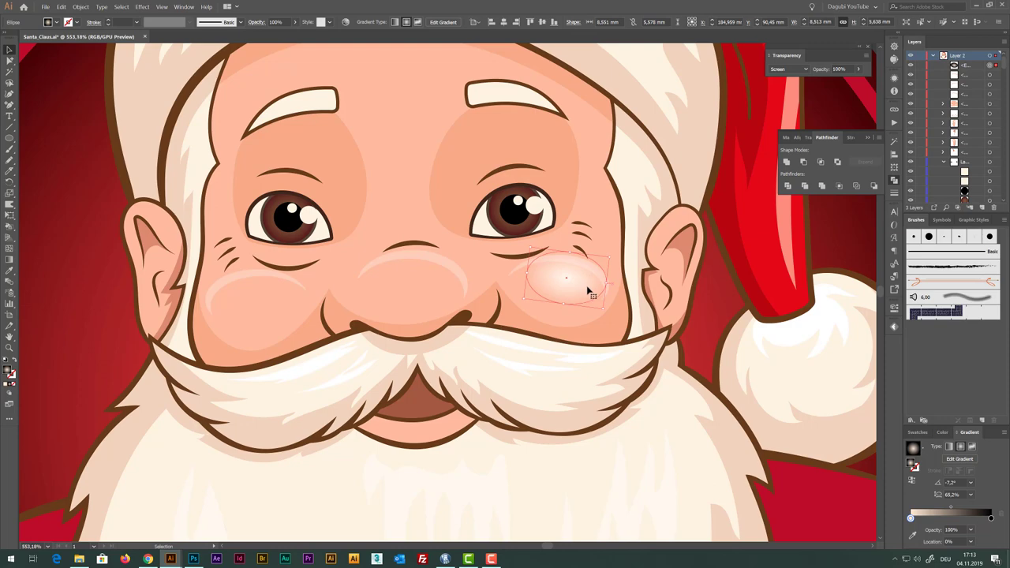
pyautogui.press('a')
pyautogui.moveTo(587, 290); pyautogui.dragTo(258, 304)
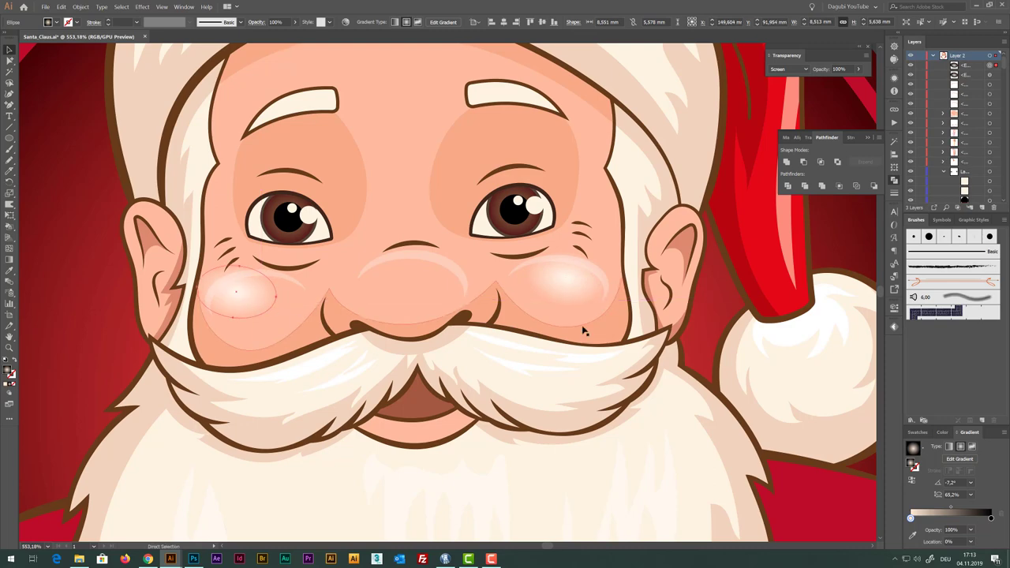
# Flip the copied glow horizontally via the Transform menu and move it toward the nose
pyautogui.click(895, 168)
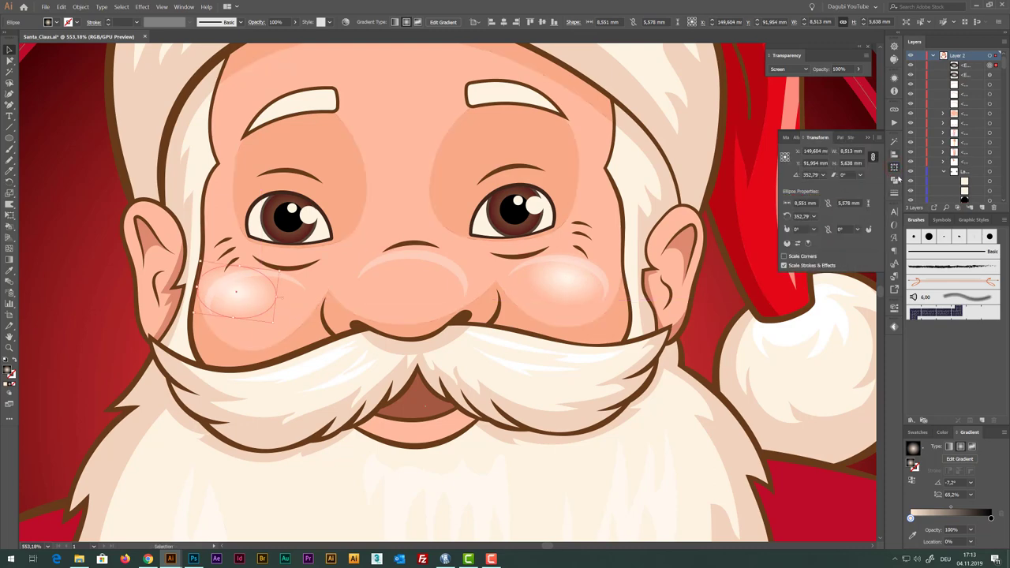
pyautogui.click(881, 142)
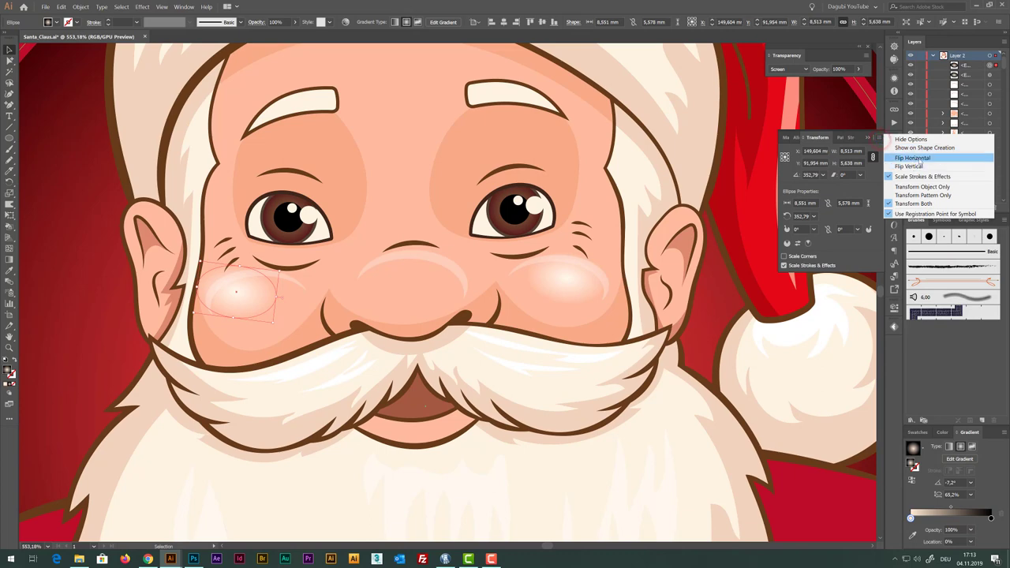
pyautogui.click(916, 159)
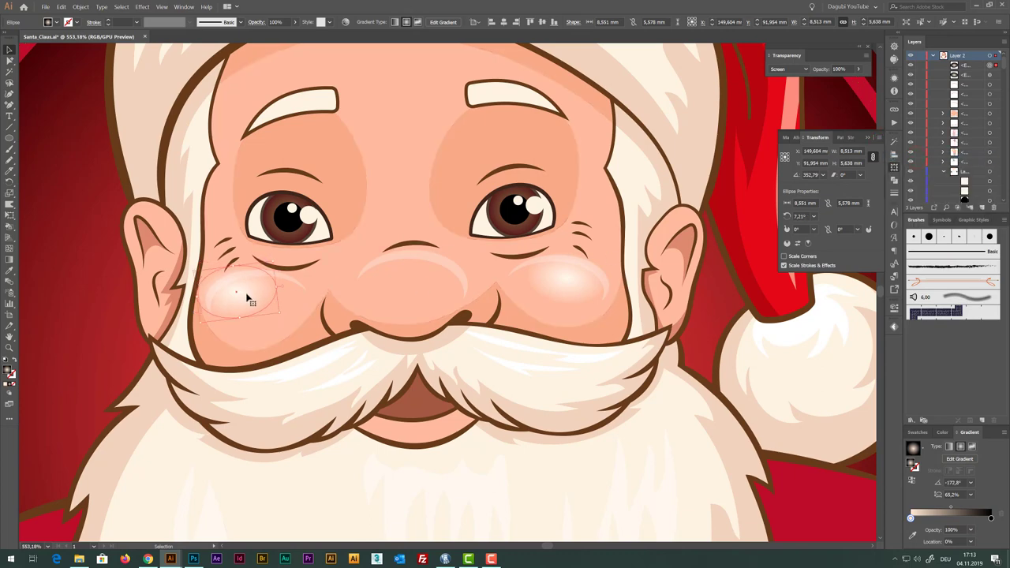
pyautogui.moveTo(247, 294)
pyautogui.mouseDown()
pyautogui.moveTo(422, 290)
pyautogui.moveTo(454, 318)
pyautogui.mouseUp()
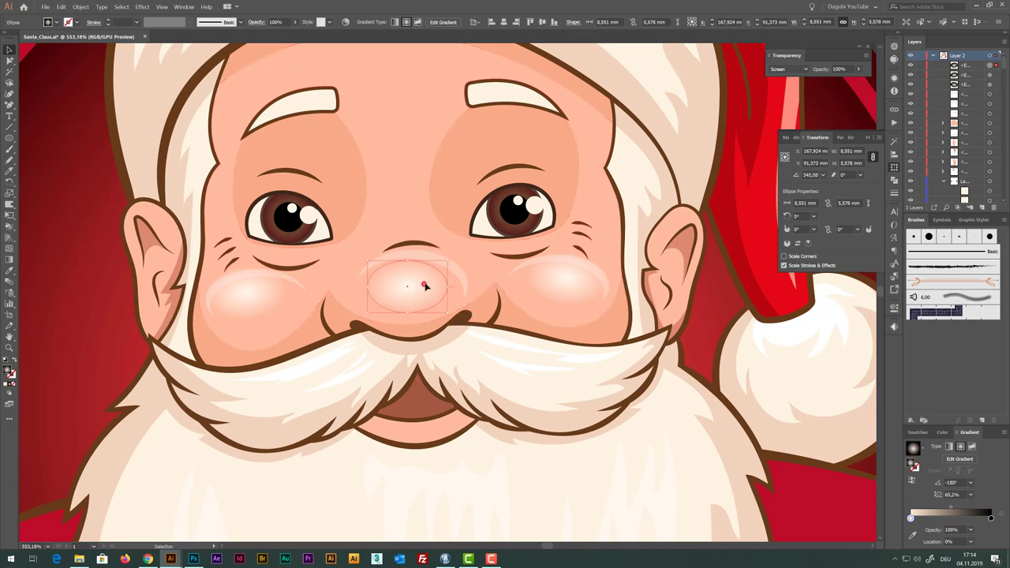
# Level the glow on the nose, set its opacity to 33%, and zoom out
pyautogui.moveTo(455, 319); pyautogui.dragTo(474, 297)
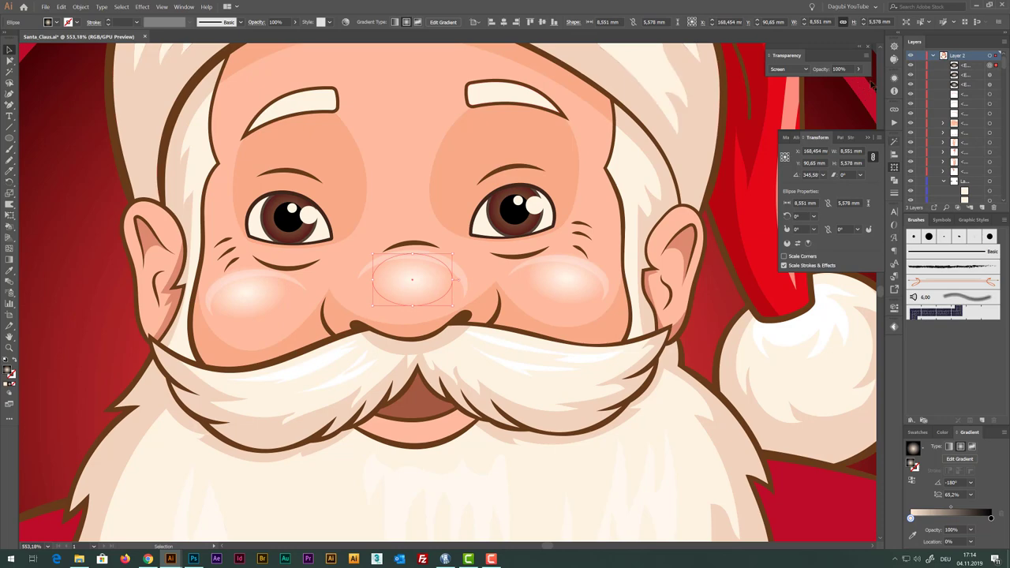
pyautogui.click(857, 70)
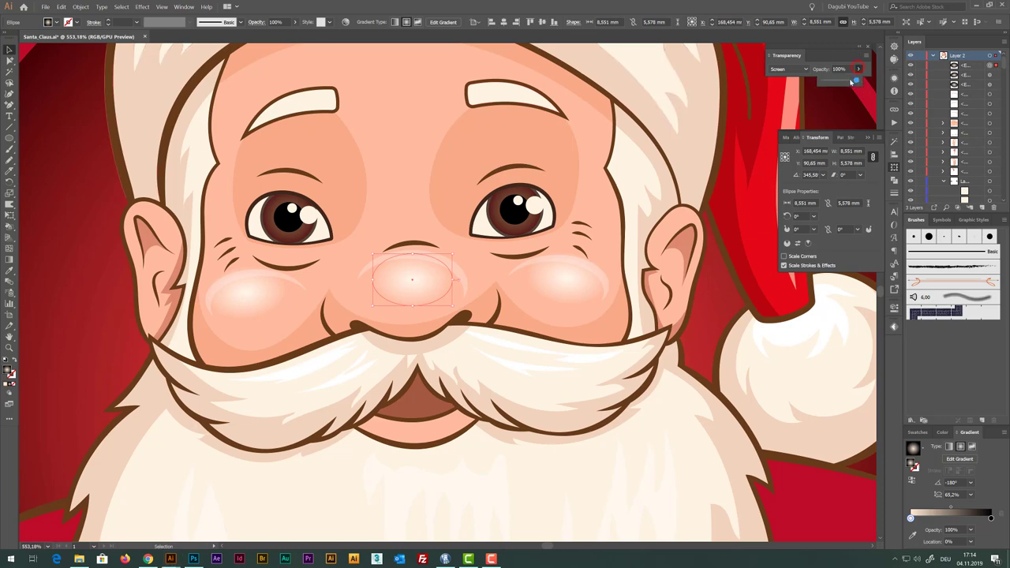
pyautogui.moveTo(853, 81); pyautogui.dragTo(830, 81)
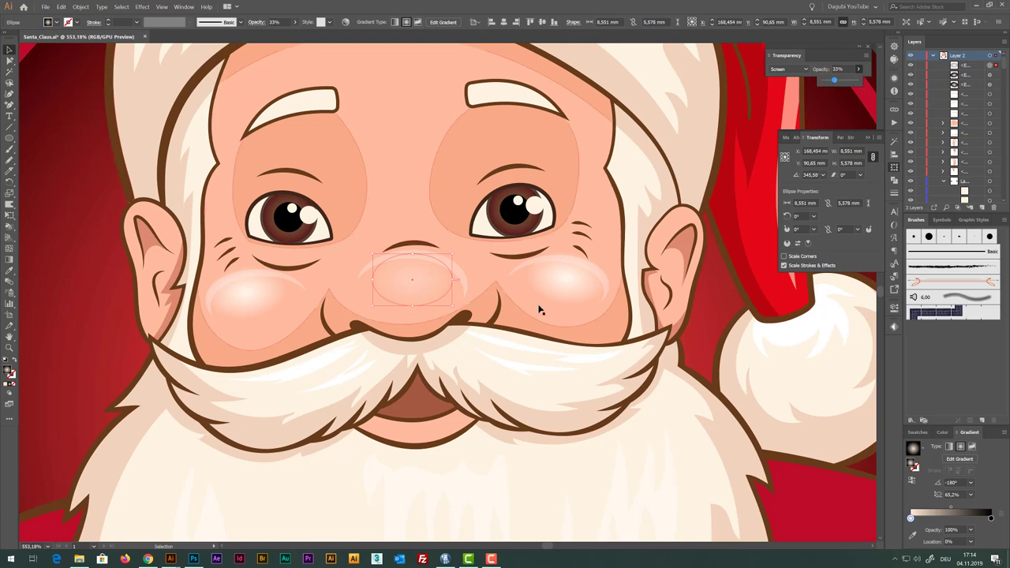
pyautogui.keyDown('alt'); pyautogui.click(567, 308); pyautogui.keyUp('alt')
pyautogui.moveTo(514, 275); pyautogui.dragTo(442, 272)
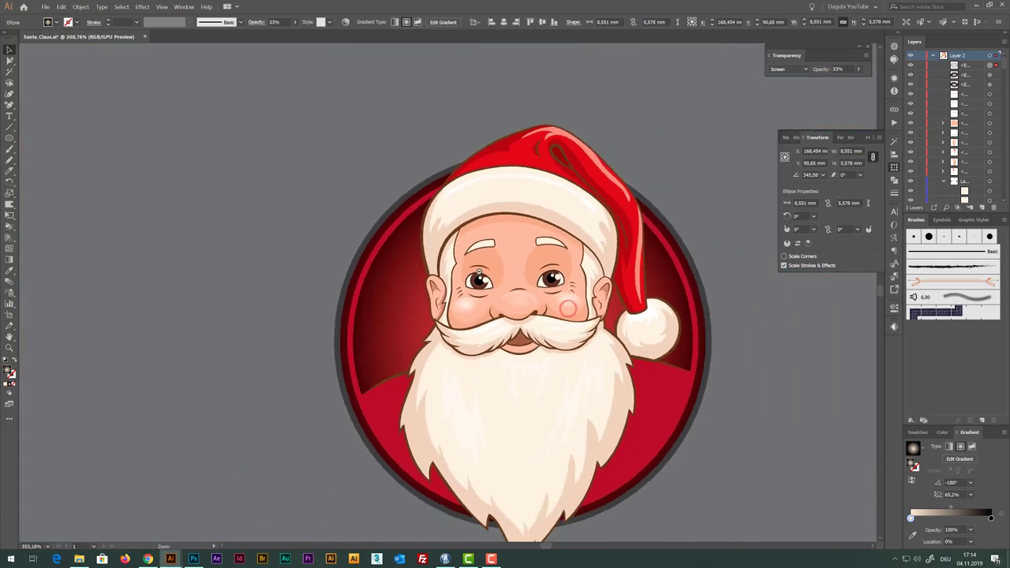
# Select all eye-socket shading using the Magic Wand at tolerance 0
pyautogui.click(108, 81)
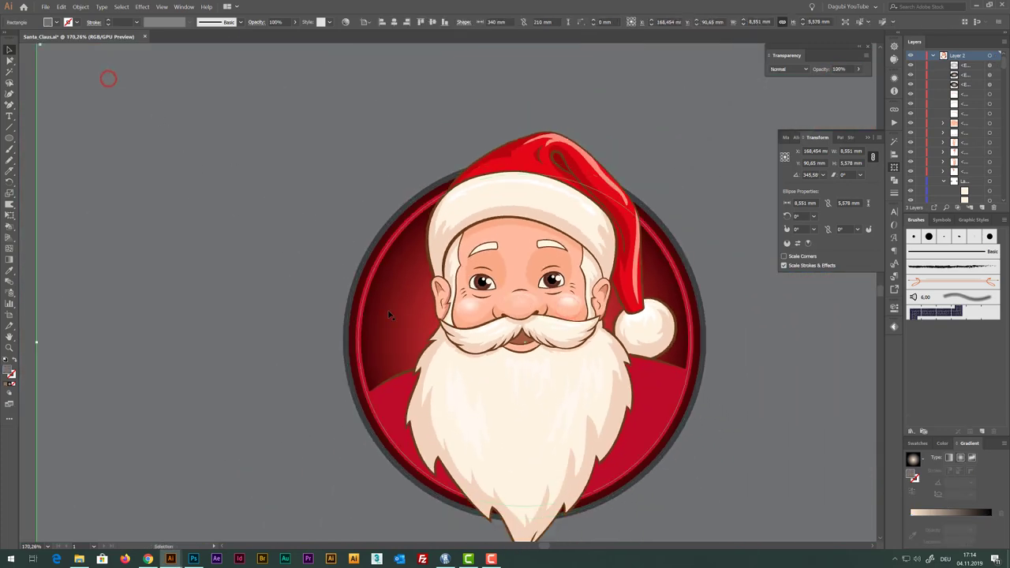
pyautogui.scroll(3, 563, 265)
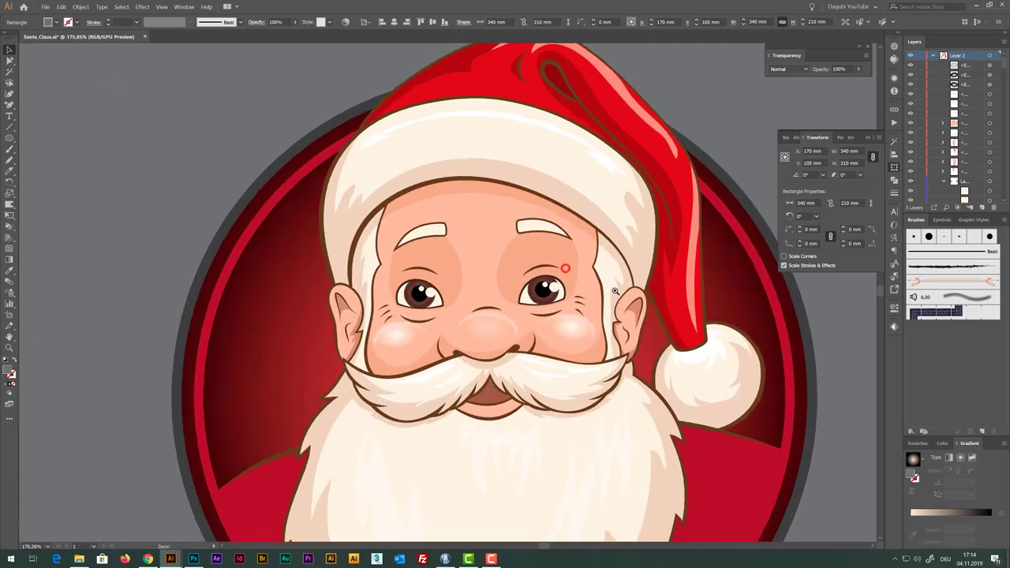
pyautogui.scroll(4, 562, 265)
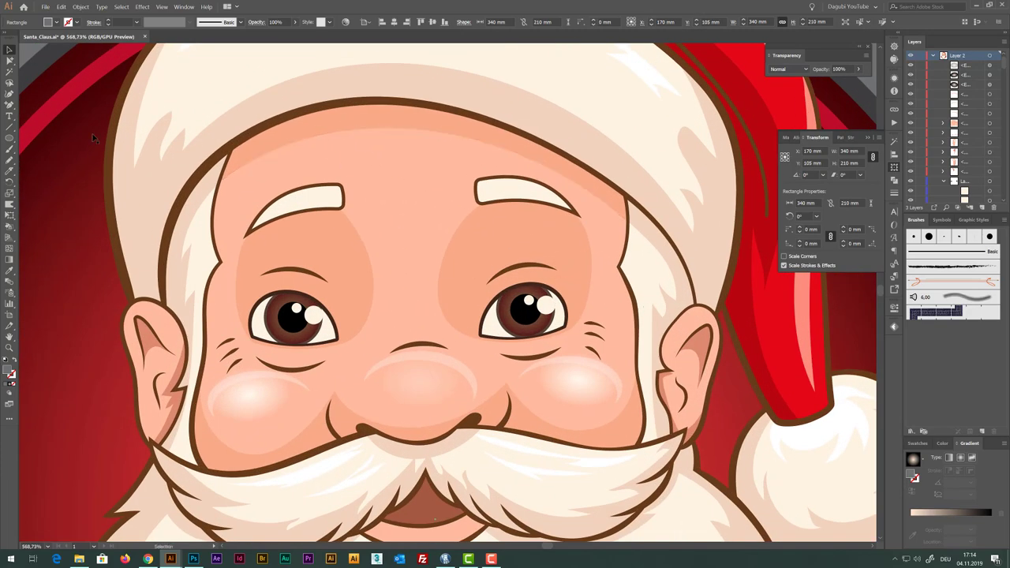
pyautogui.click(9, 72)
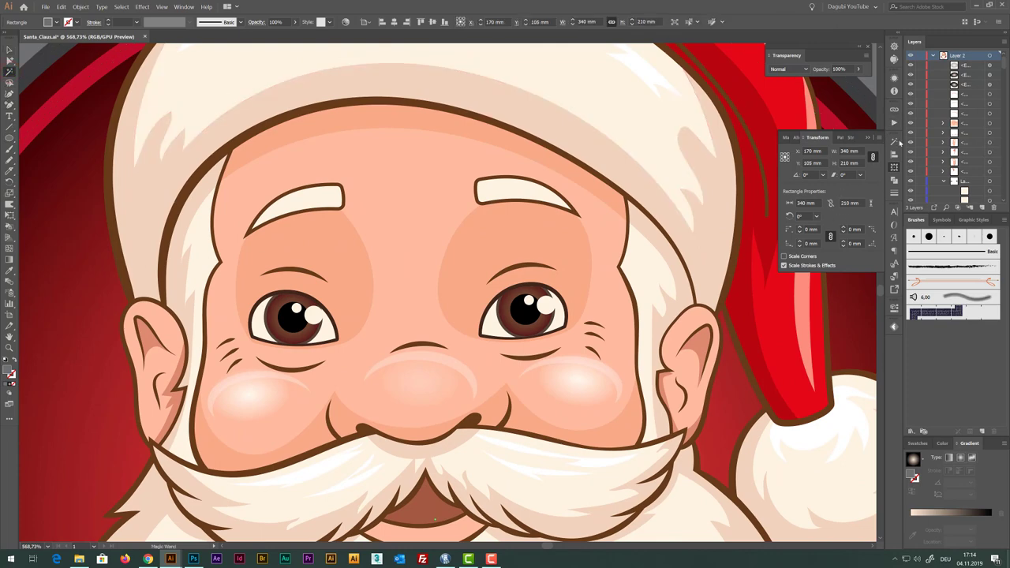
pyautogui.click(895, 141)
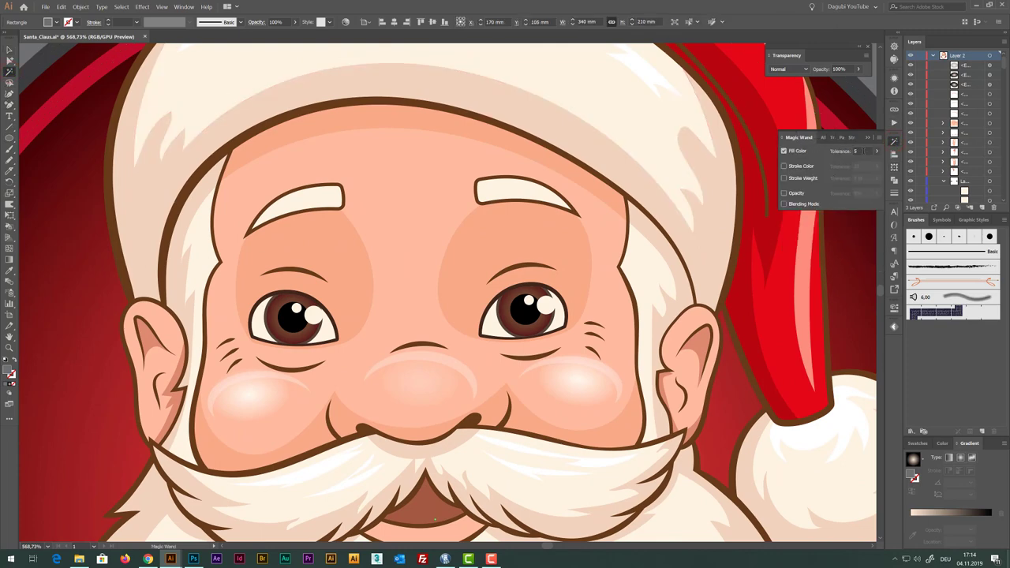
pyautogui.click(860, 151)
pyautogui.write('0')
pyautogui.click(334, 129)
pyautogui.keyDown('ctrl'); pyautogui.keyDown('alt'); pyautogui.click(565, 298); pyautogui.keyUp('alt'); pyautogui.keyUp('ctrl')
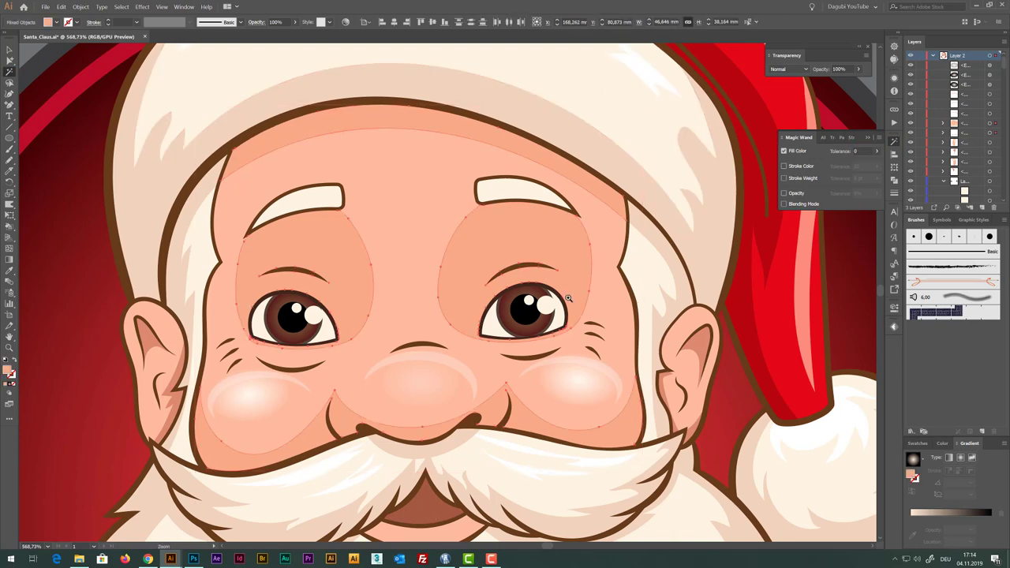
pyautogui.moveTo(516, 279); pyautogui.dragTo(520, 260)
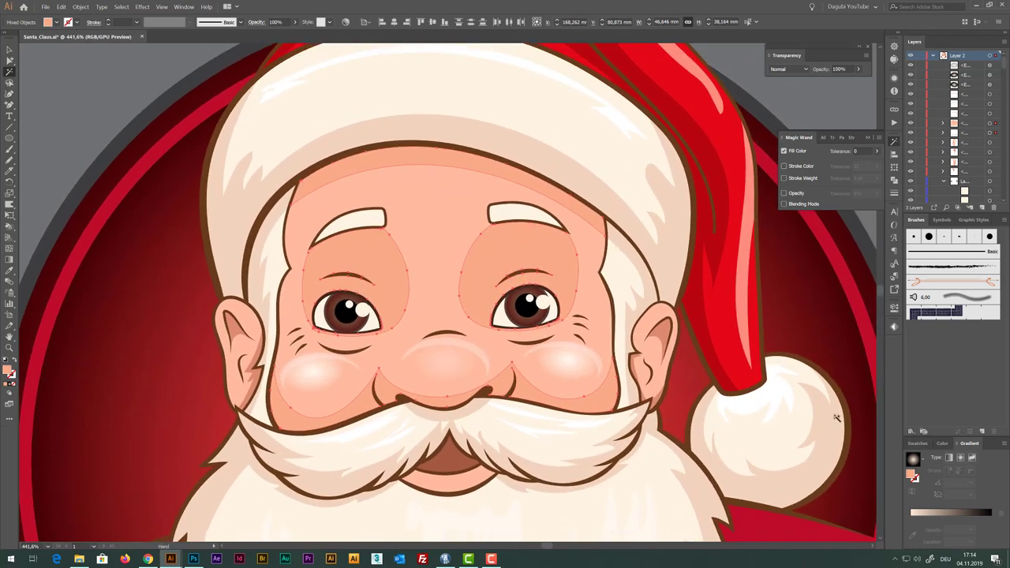
pyautogui.click(462, 124)
pyautogui.click(61, 7)
pyautogui.moveTo(78, 139)
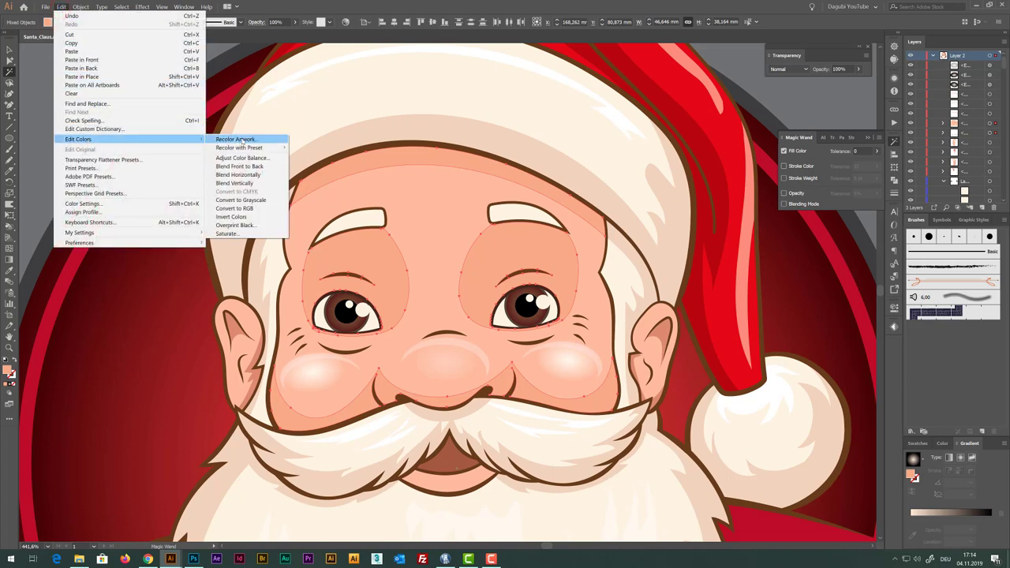
# Recolor the selected shading to H 15, S 49, B 94 and view the whole badge
pyautogui.click(236, 139)
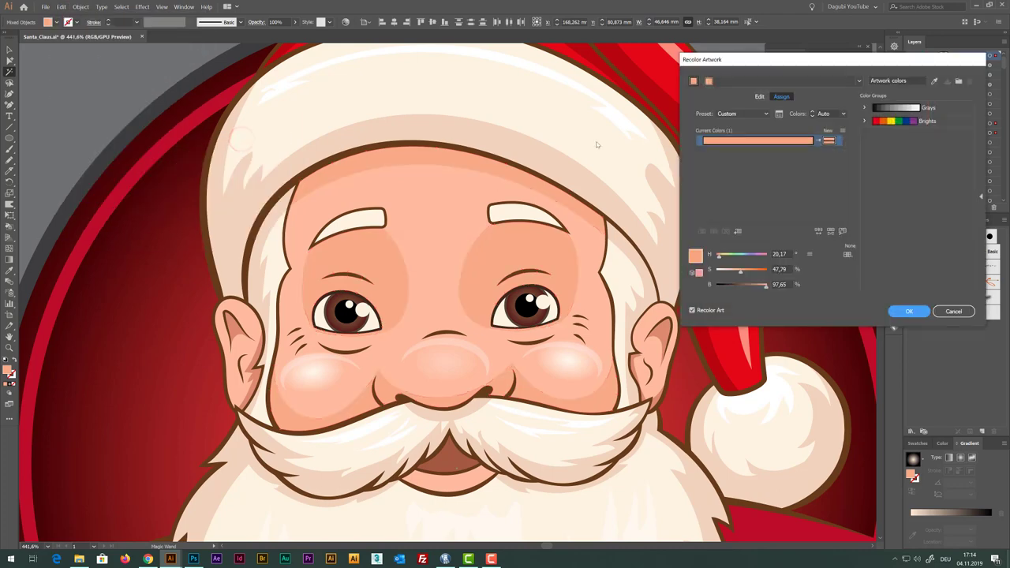
pyautogui.moveTo(766, 289); pyautogui.dragTo(745, 274)
pyautogui.click(764, 287)
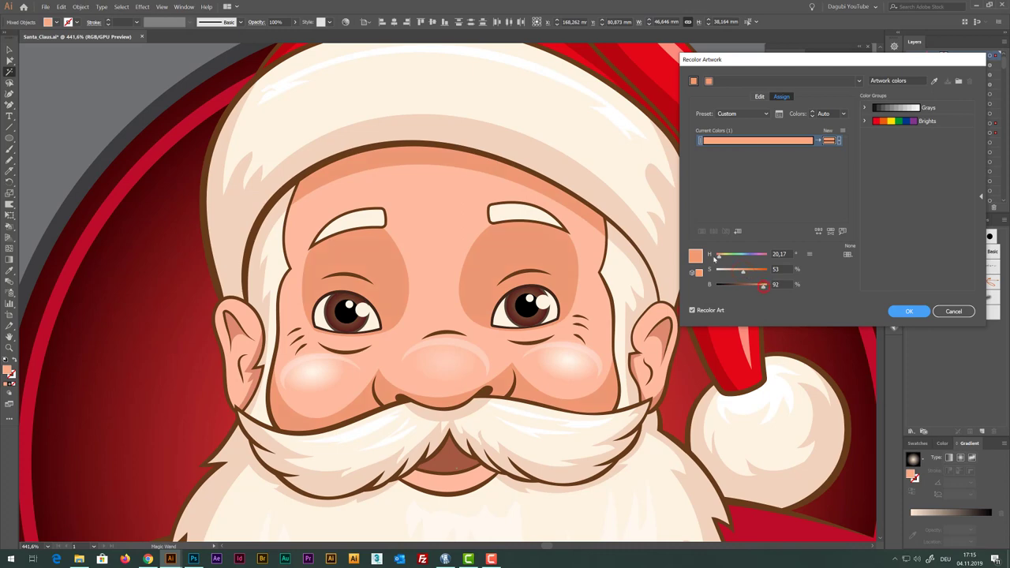
pyautogui.moveTo(719, 257); pyautogui.dragTo(718, 258)
pyautogui.click(918, 314)
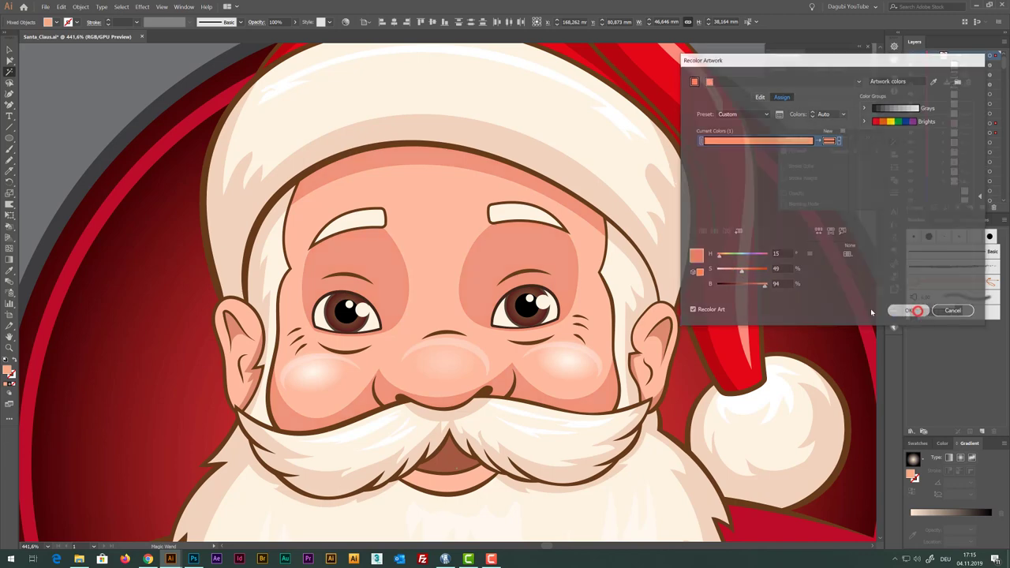
pyautogui.moveTo(643, 386); pyautogui.dragTo(563, 326)
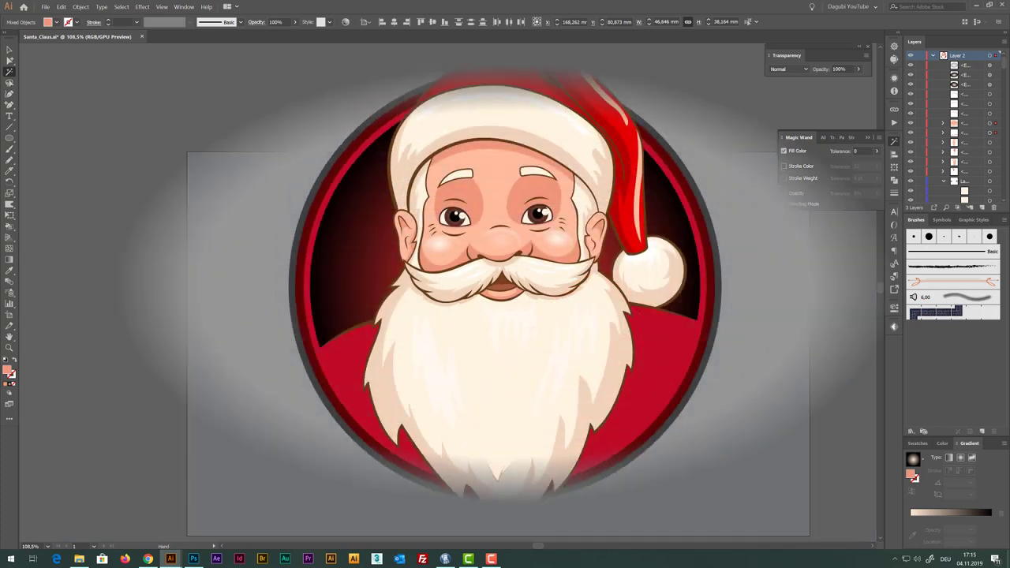